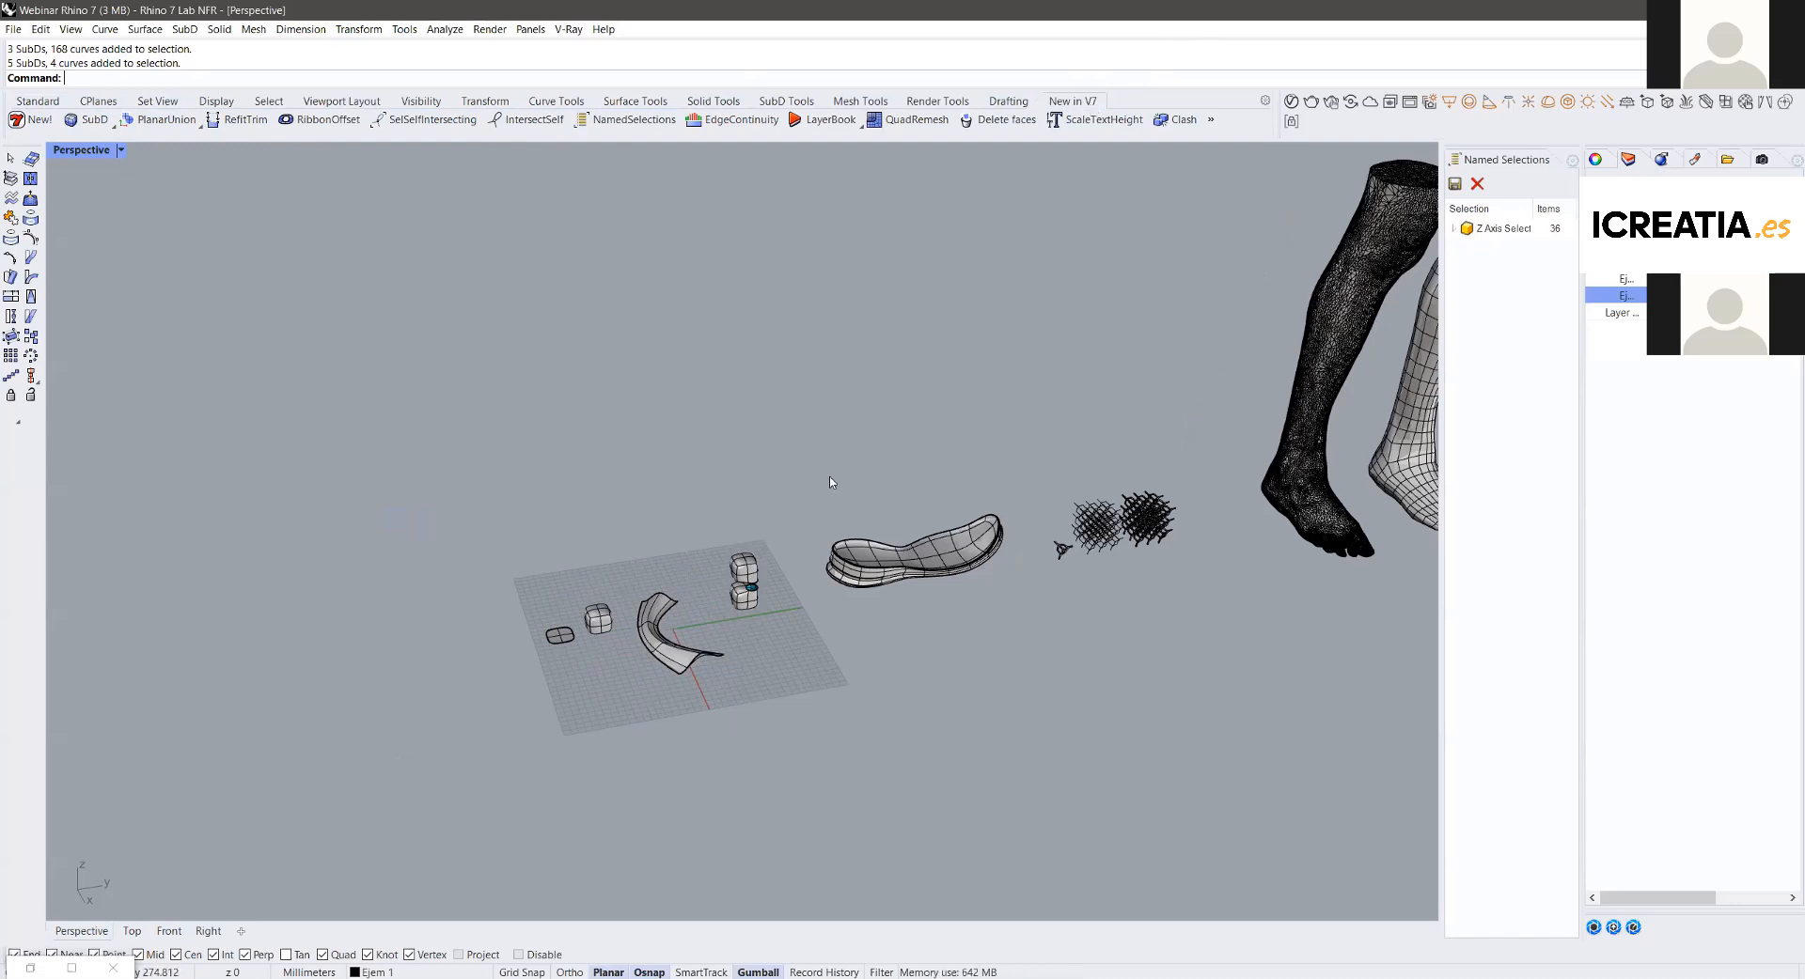
Step: Examine the SubD example objects around the construction plane and the flat four-face SubD plane up close
{"action": "right_click_drag", "start_coordinate": [830, 482], "coordinate": [826, 471]}
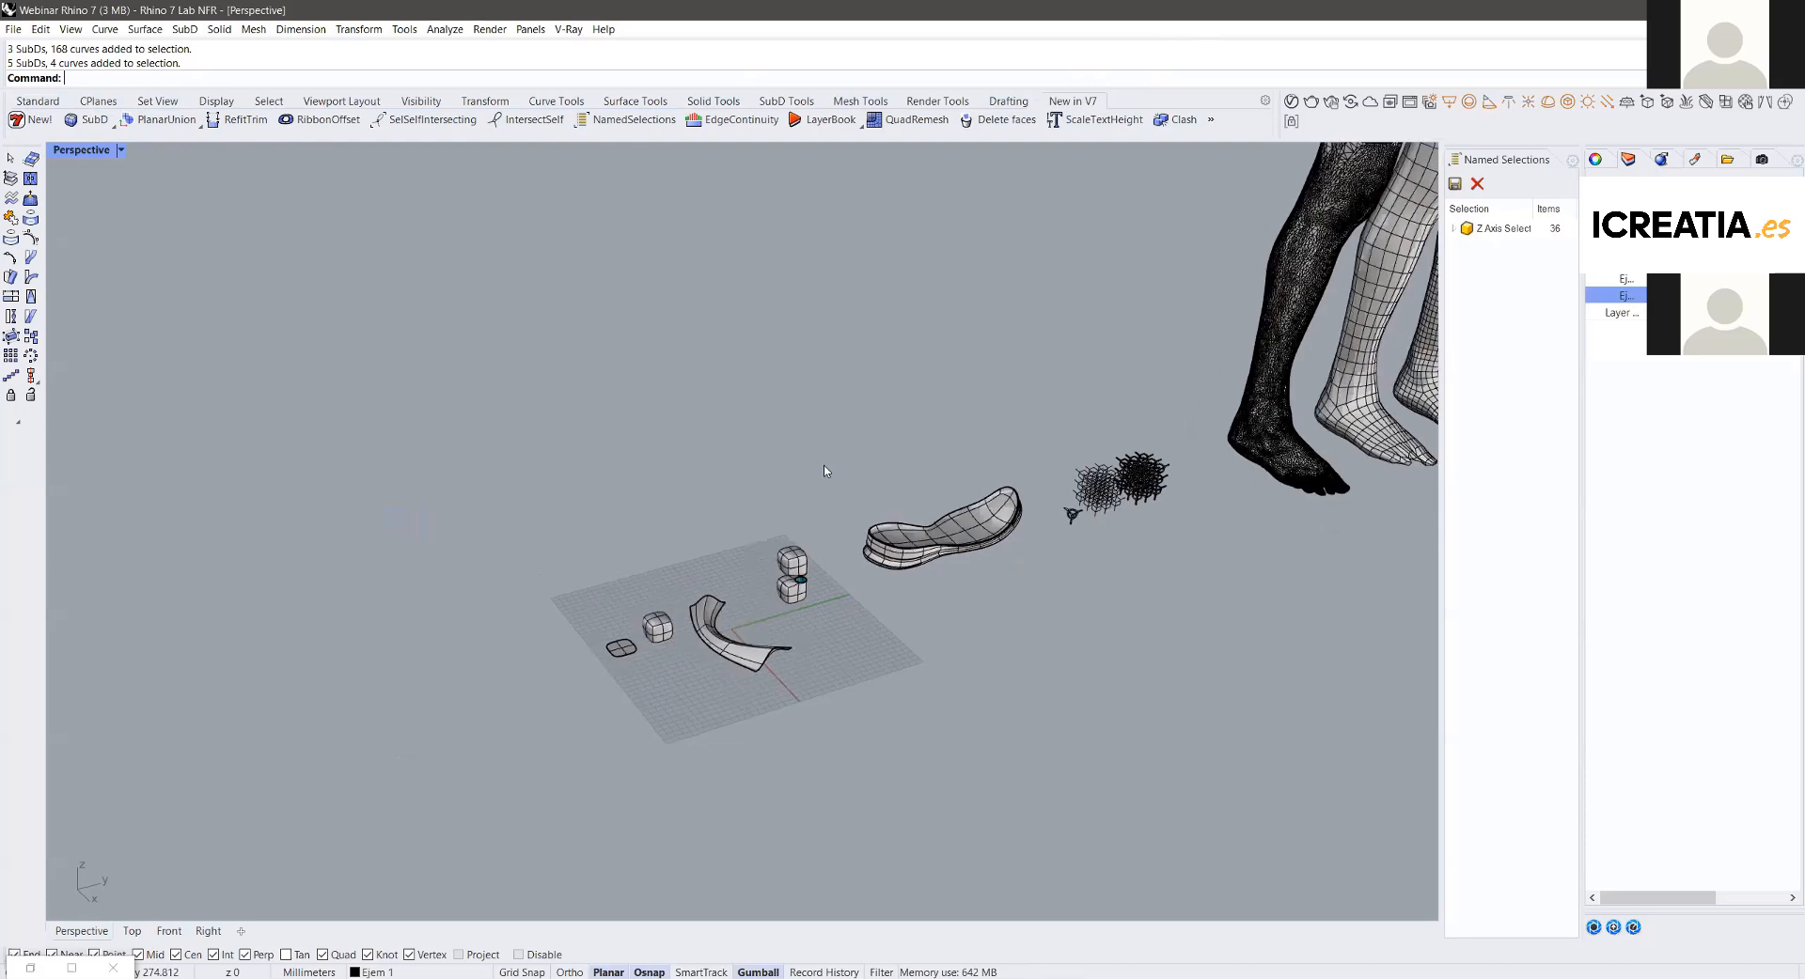
{"action": "scroll", "coordinate": [825, 471], "scroll_direction": "up", "scroll_amount": 2}
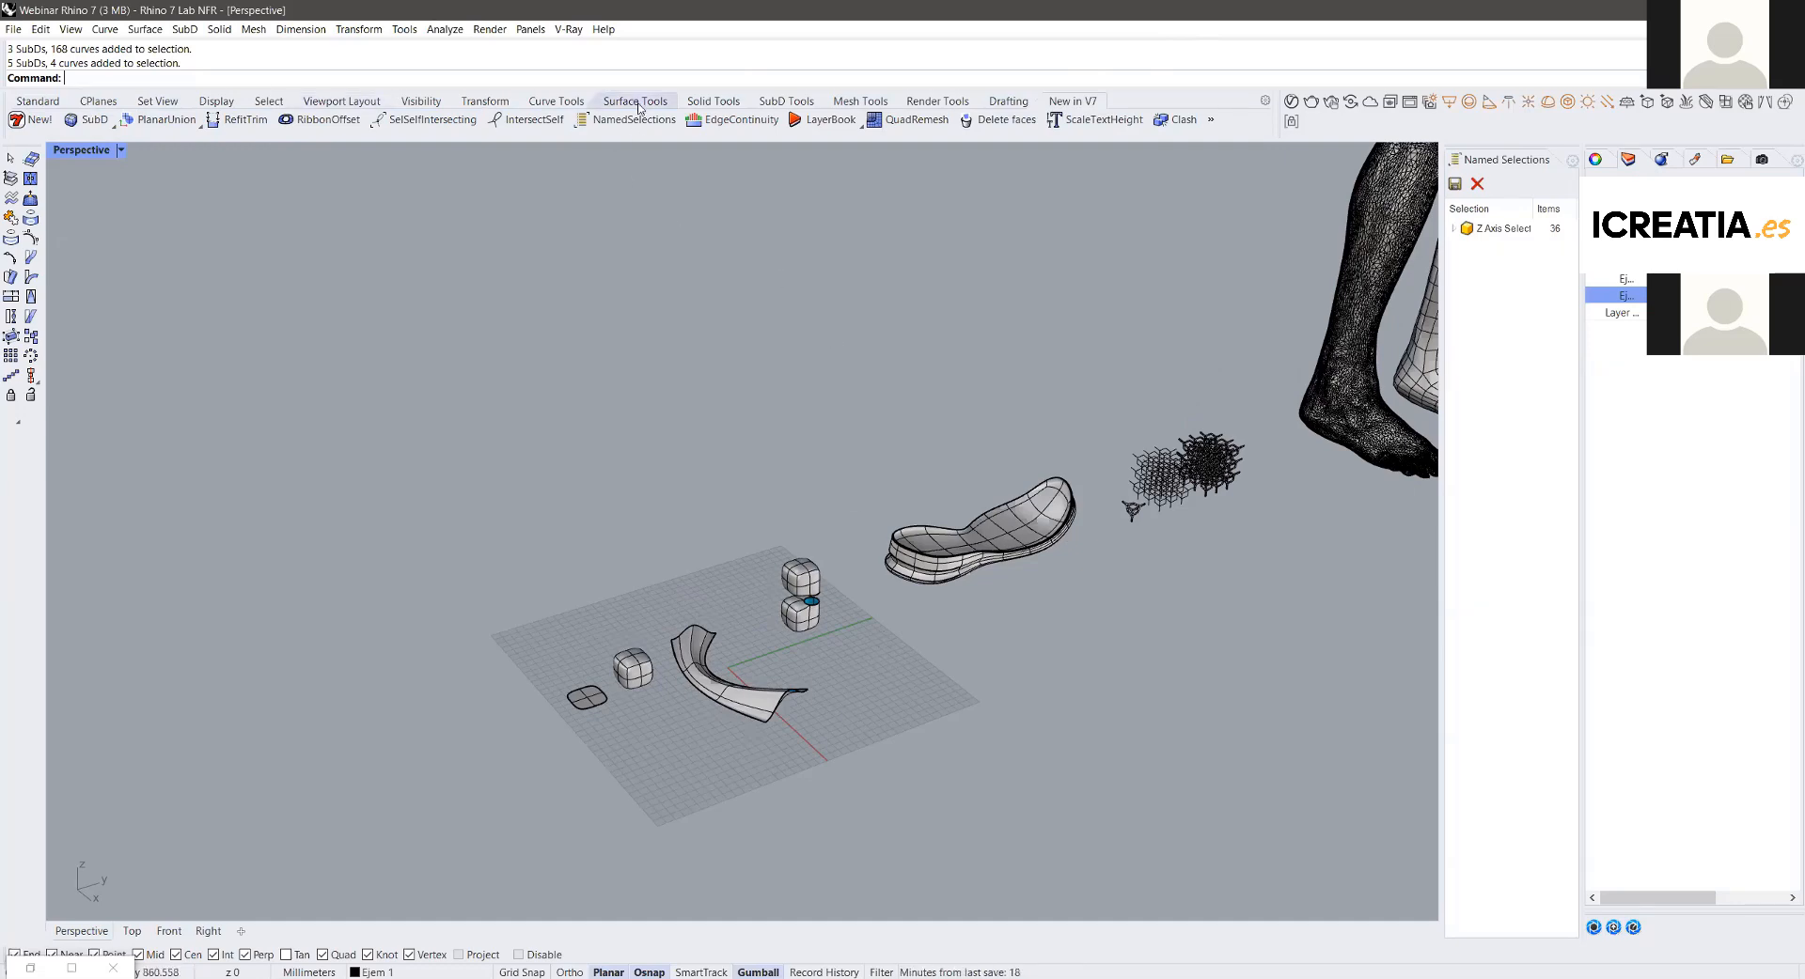
{"action": "left_click", "coordinate": [785, 101]}
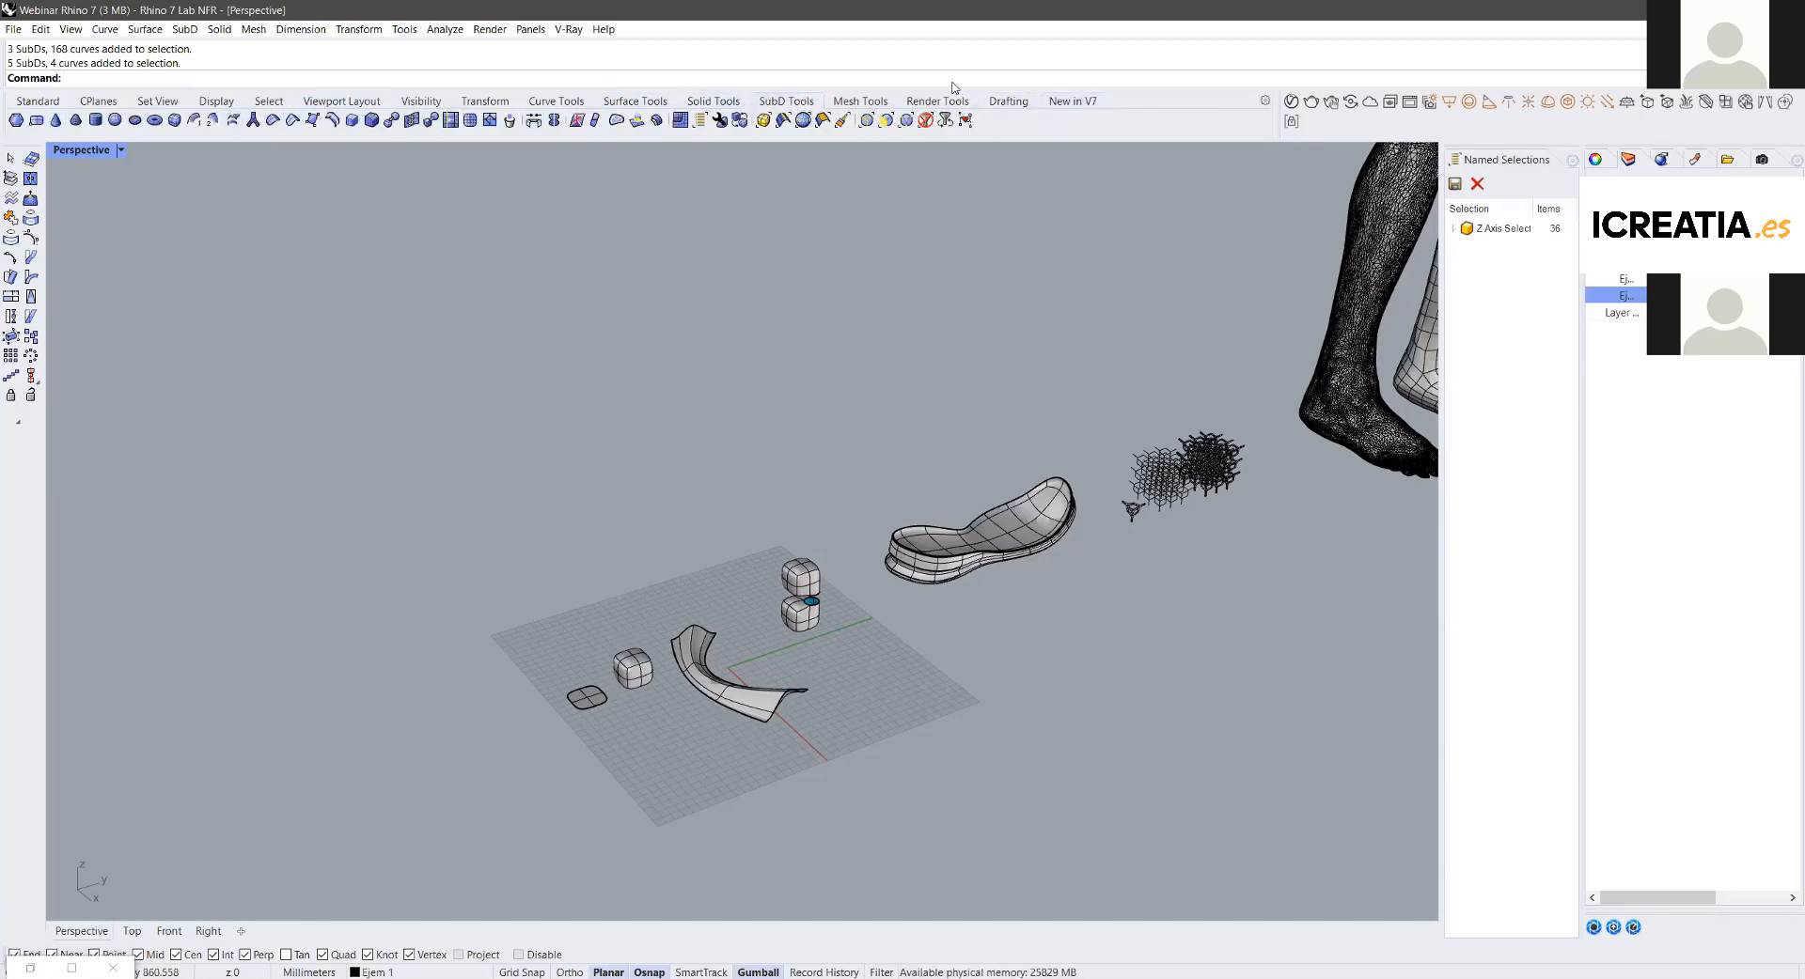
{"action": "left_click", "coordinate": [1081, 101]}
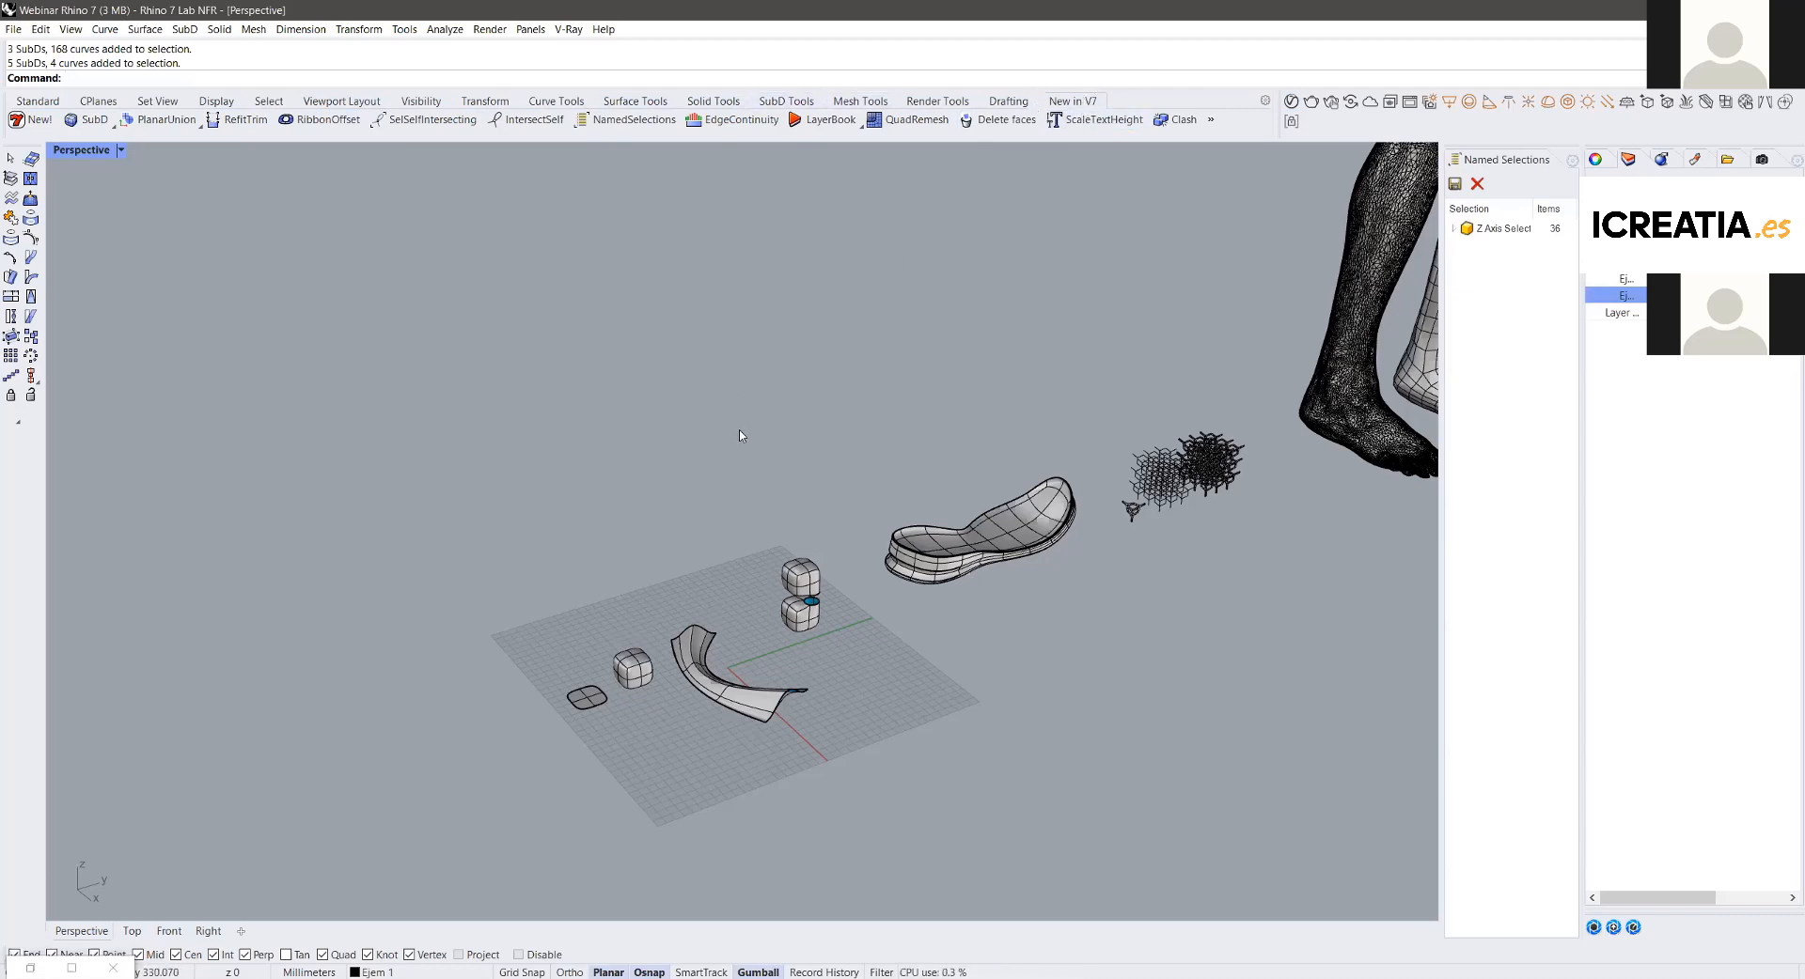
{"action": "scroll", "coordinate": [741, 435], "scroll_direction": "down", "scroll_amount": 2}
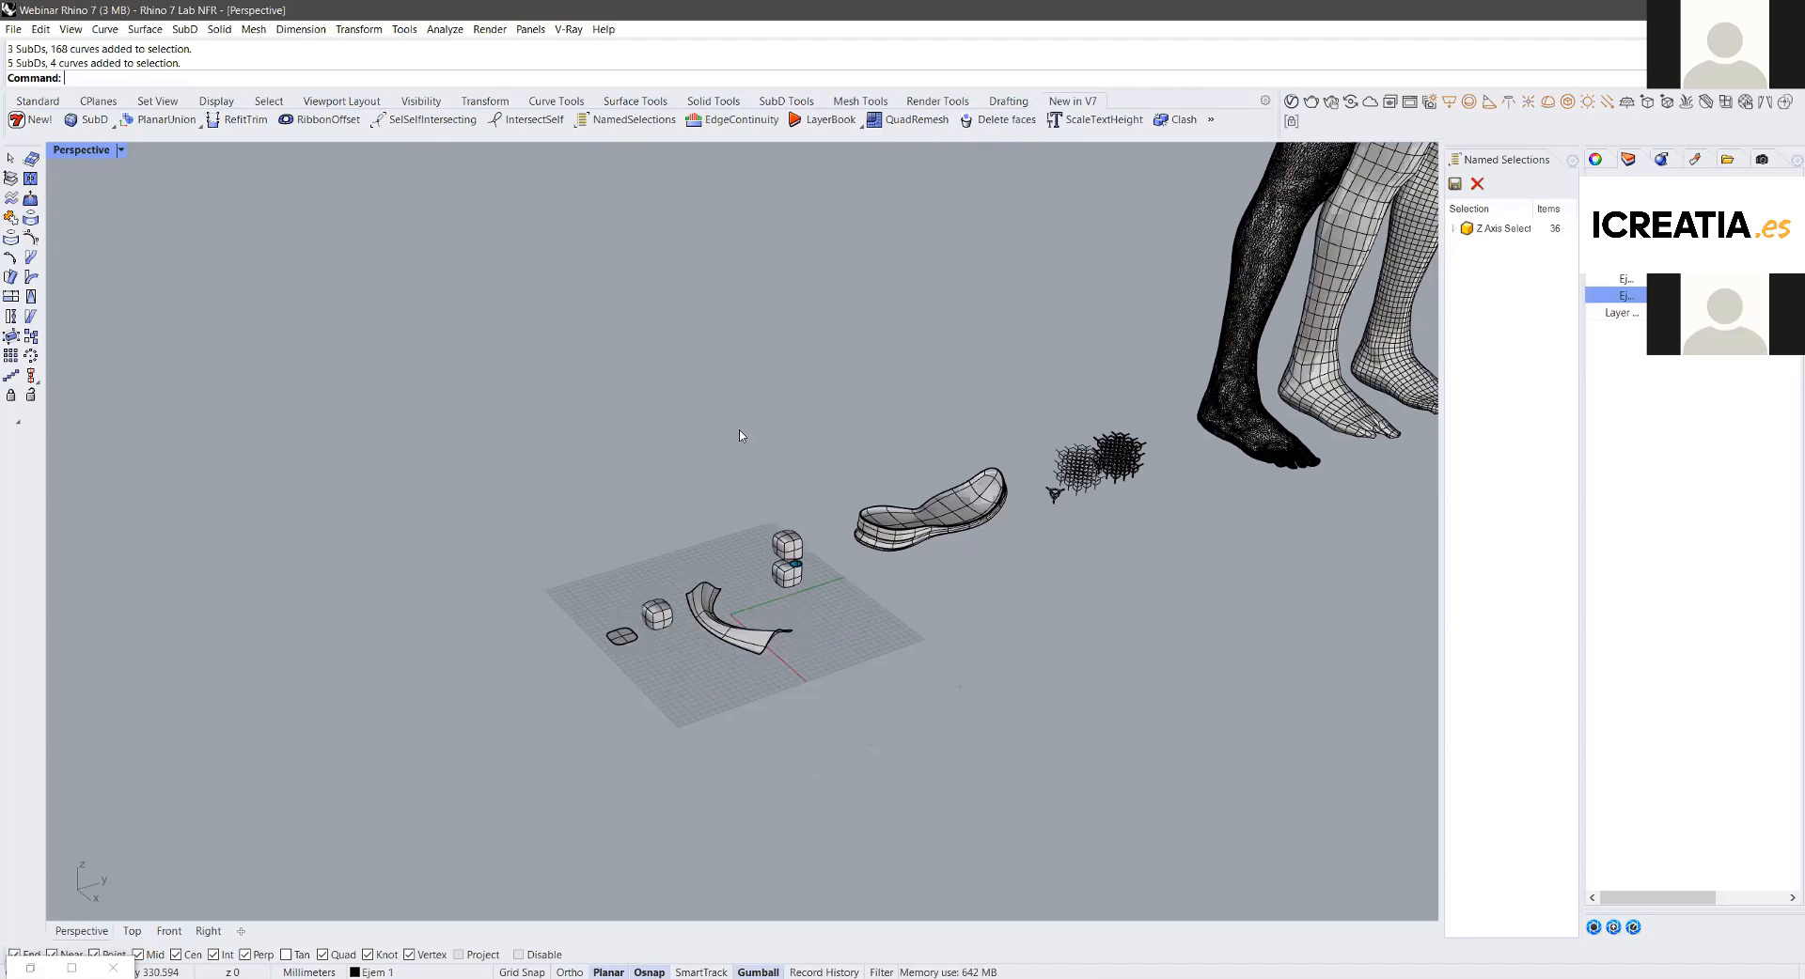
{"action": "scroll", "coordinate": [750, 611], "scroll_direction": "up", "scroll_amount": 2}
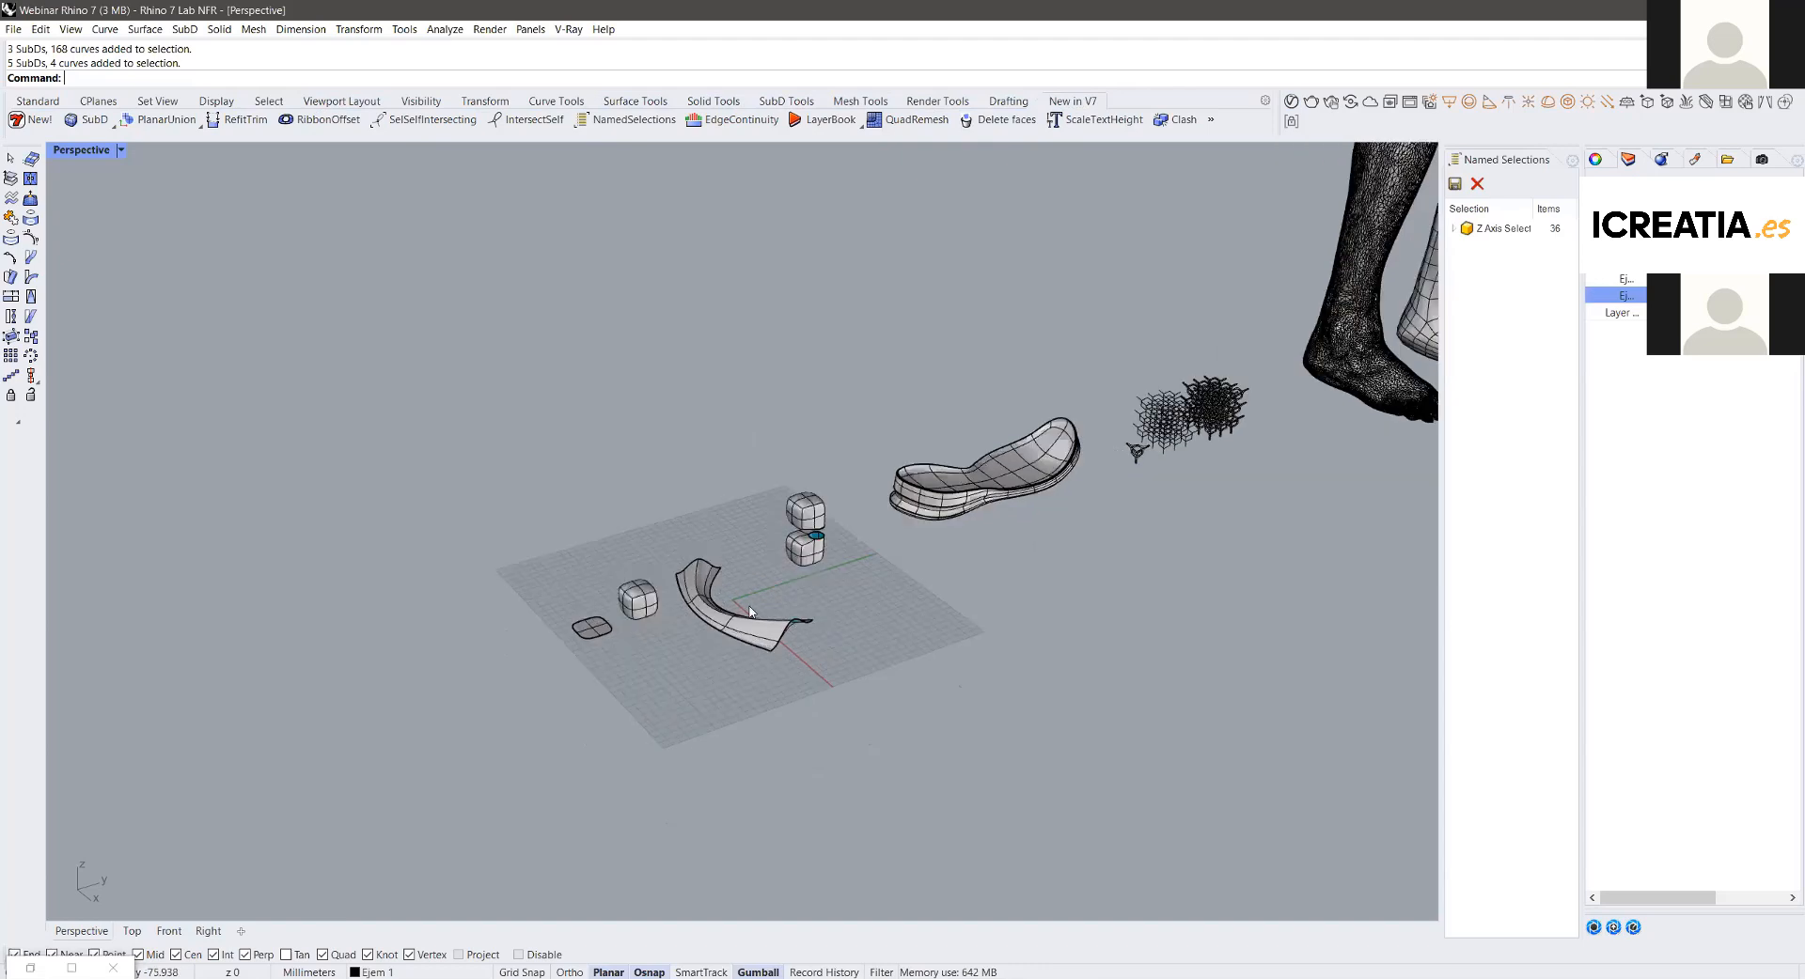
{"action": "scroll", "coordinate": [749, 611], "scroll_direction": "up", "scroll_amount": 2}
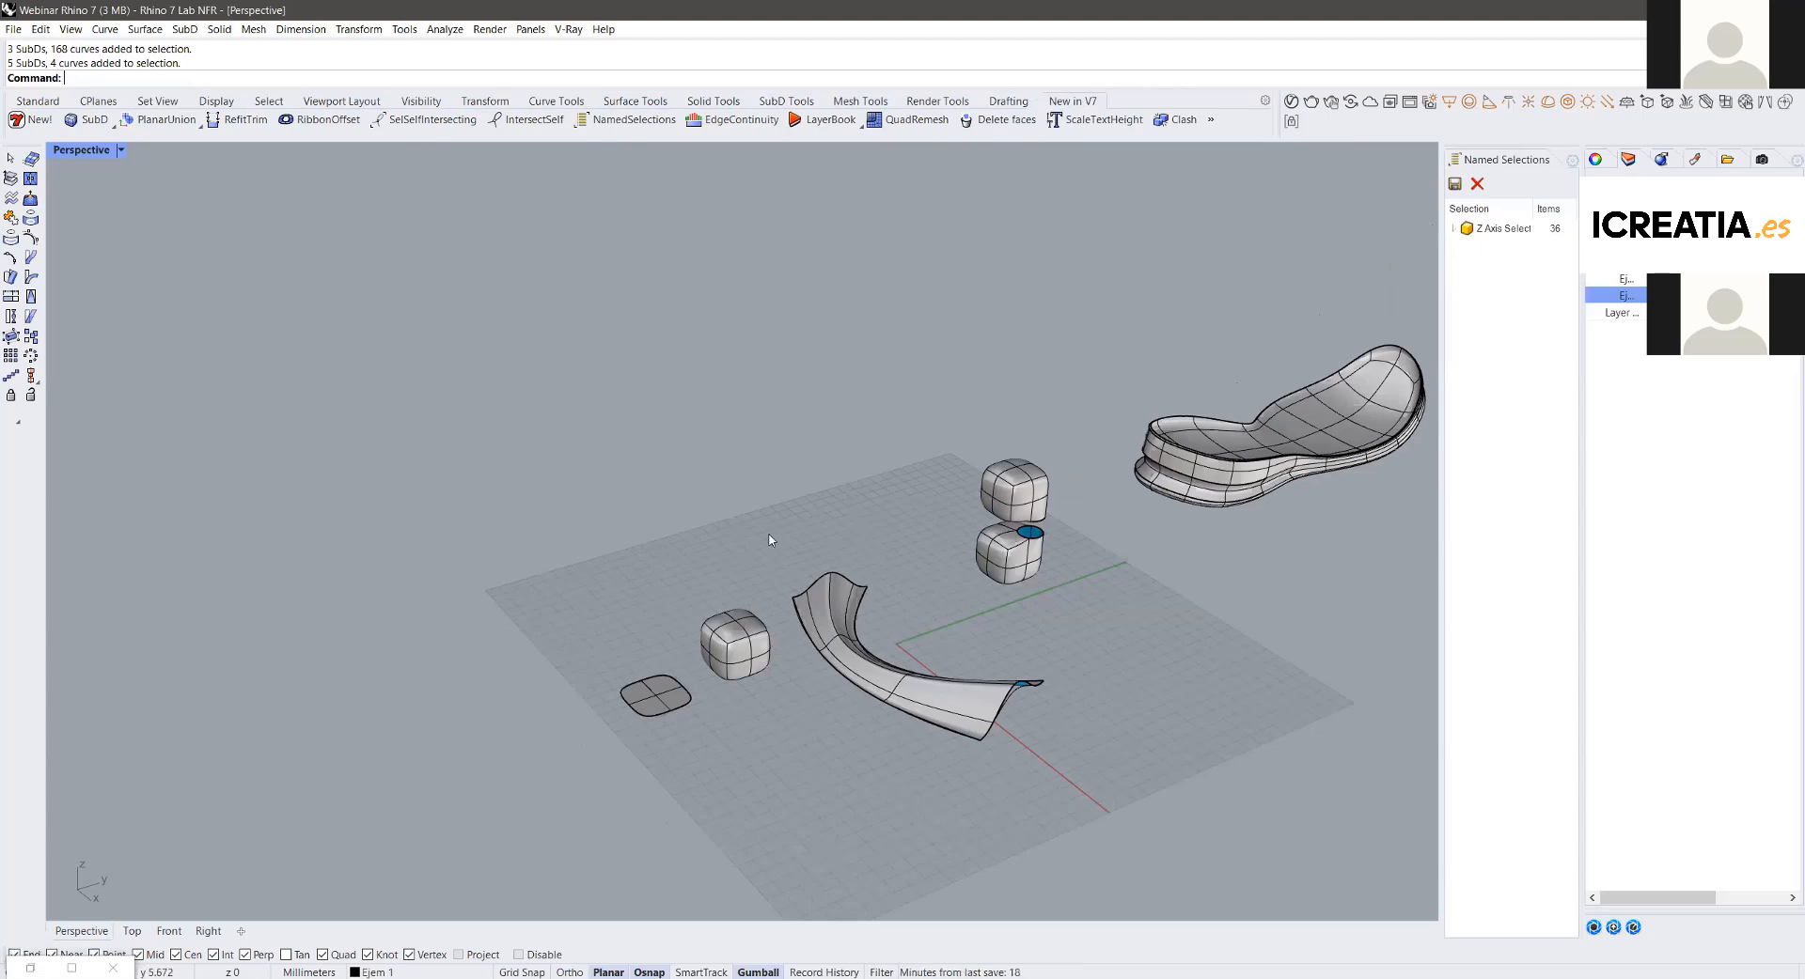
{"action": "scroll", "coordinate": [865, 484], "scroll_direction": "up", "scroll_amount": 5}
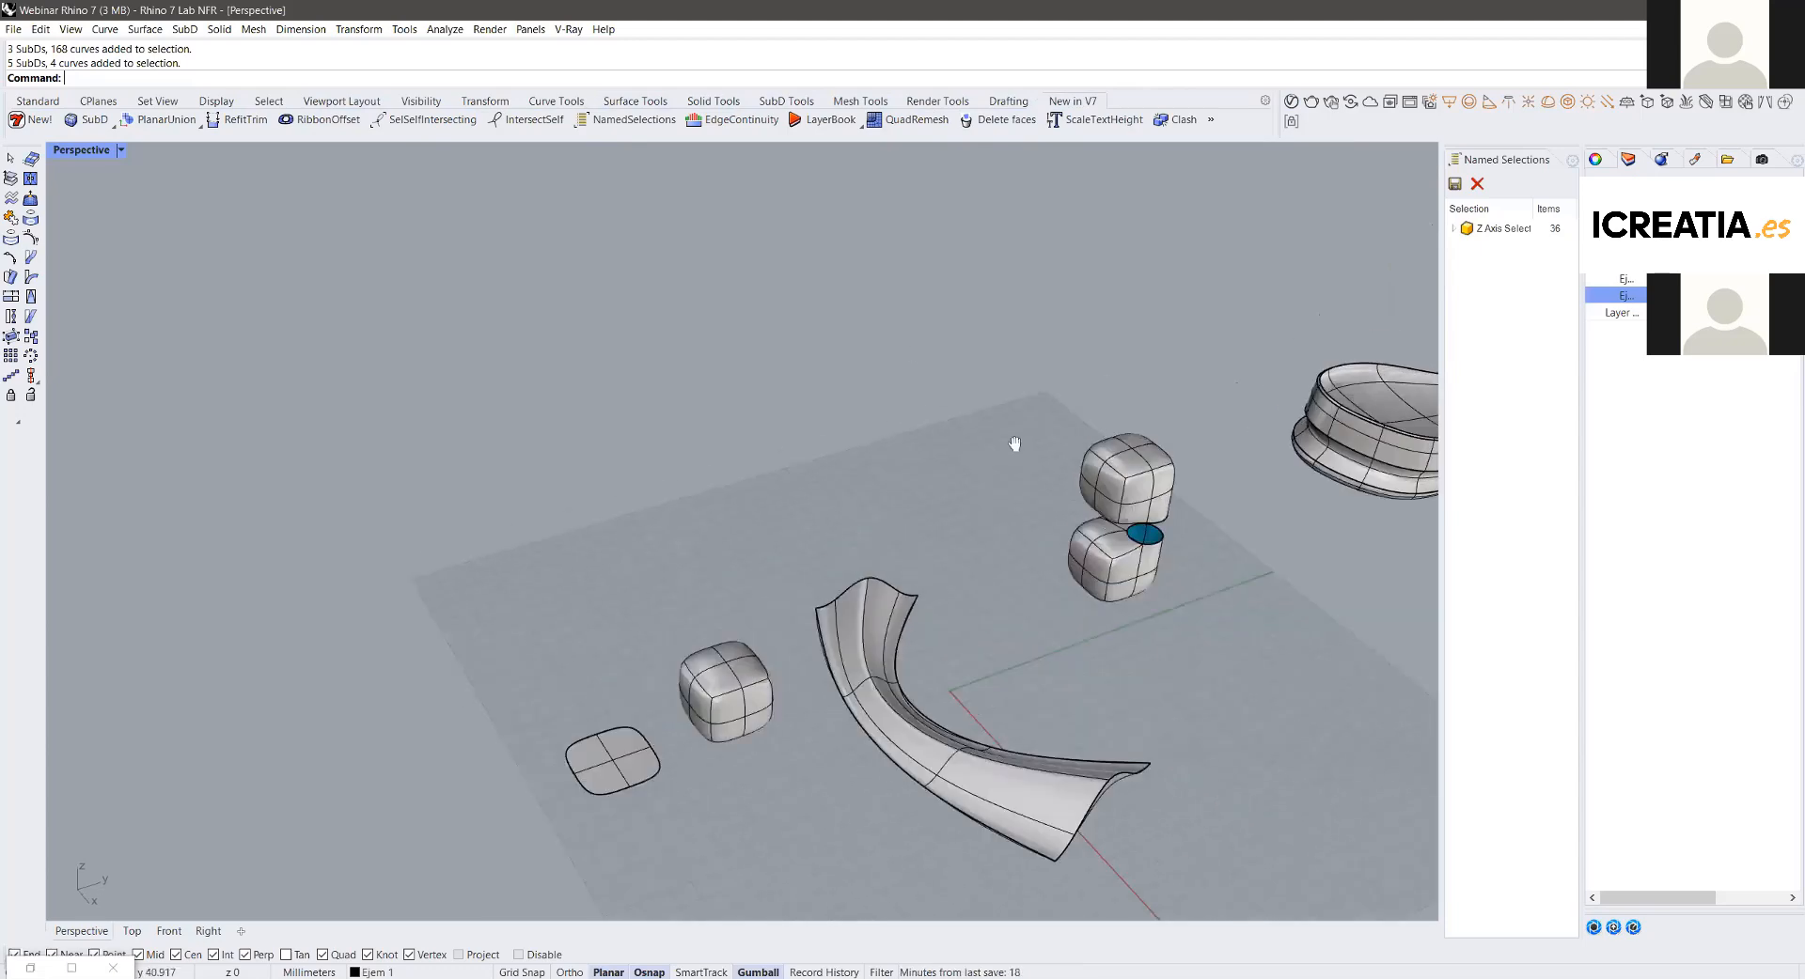
{"action": "right_click_drag", "start_coordinate": [800, 588], "coordinate": [813, 555]}
{"action": "scroll", "coordinate": [812, 555], "scroll_direction": "up", "scroll_amount": 3}
{"action": "scroll", "coordinate": [813, 555], "scroll_direction": "down", "scroll_amount": 3}
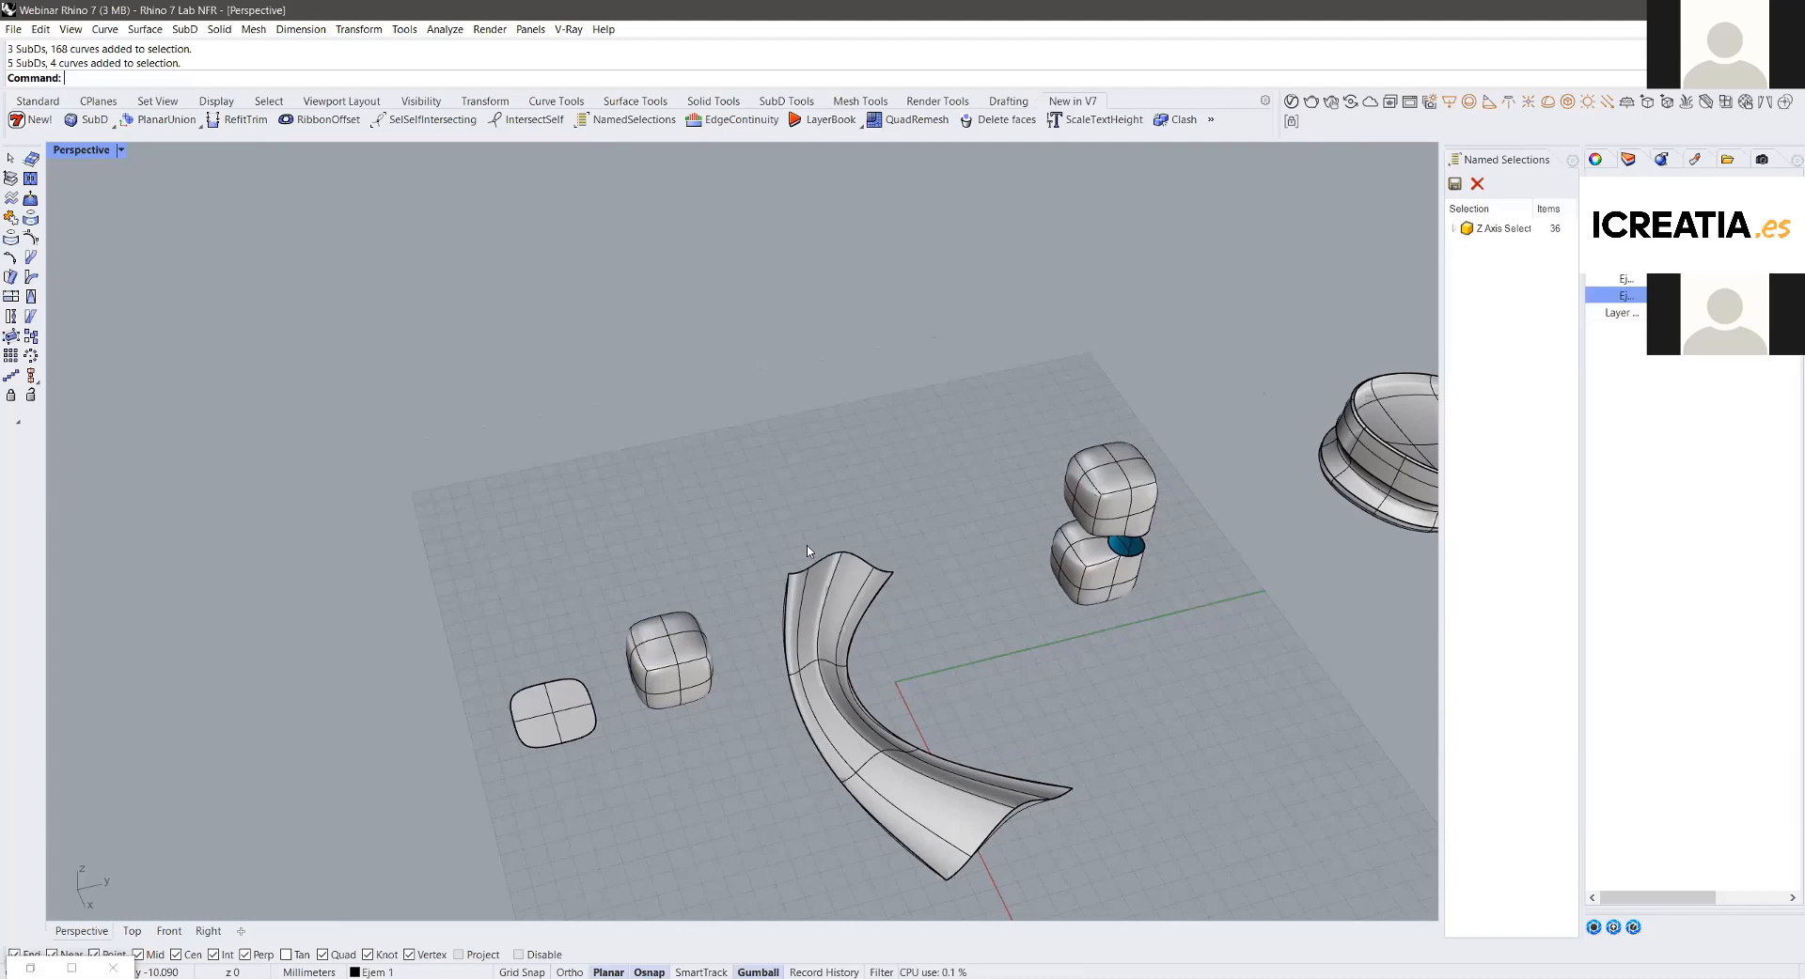
{"action": "right_click_drag", "start_coordinate": [995, 488], "coordinate": [1158, 570]}
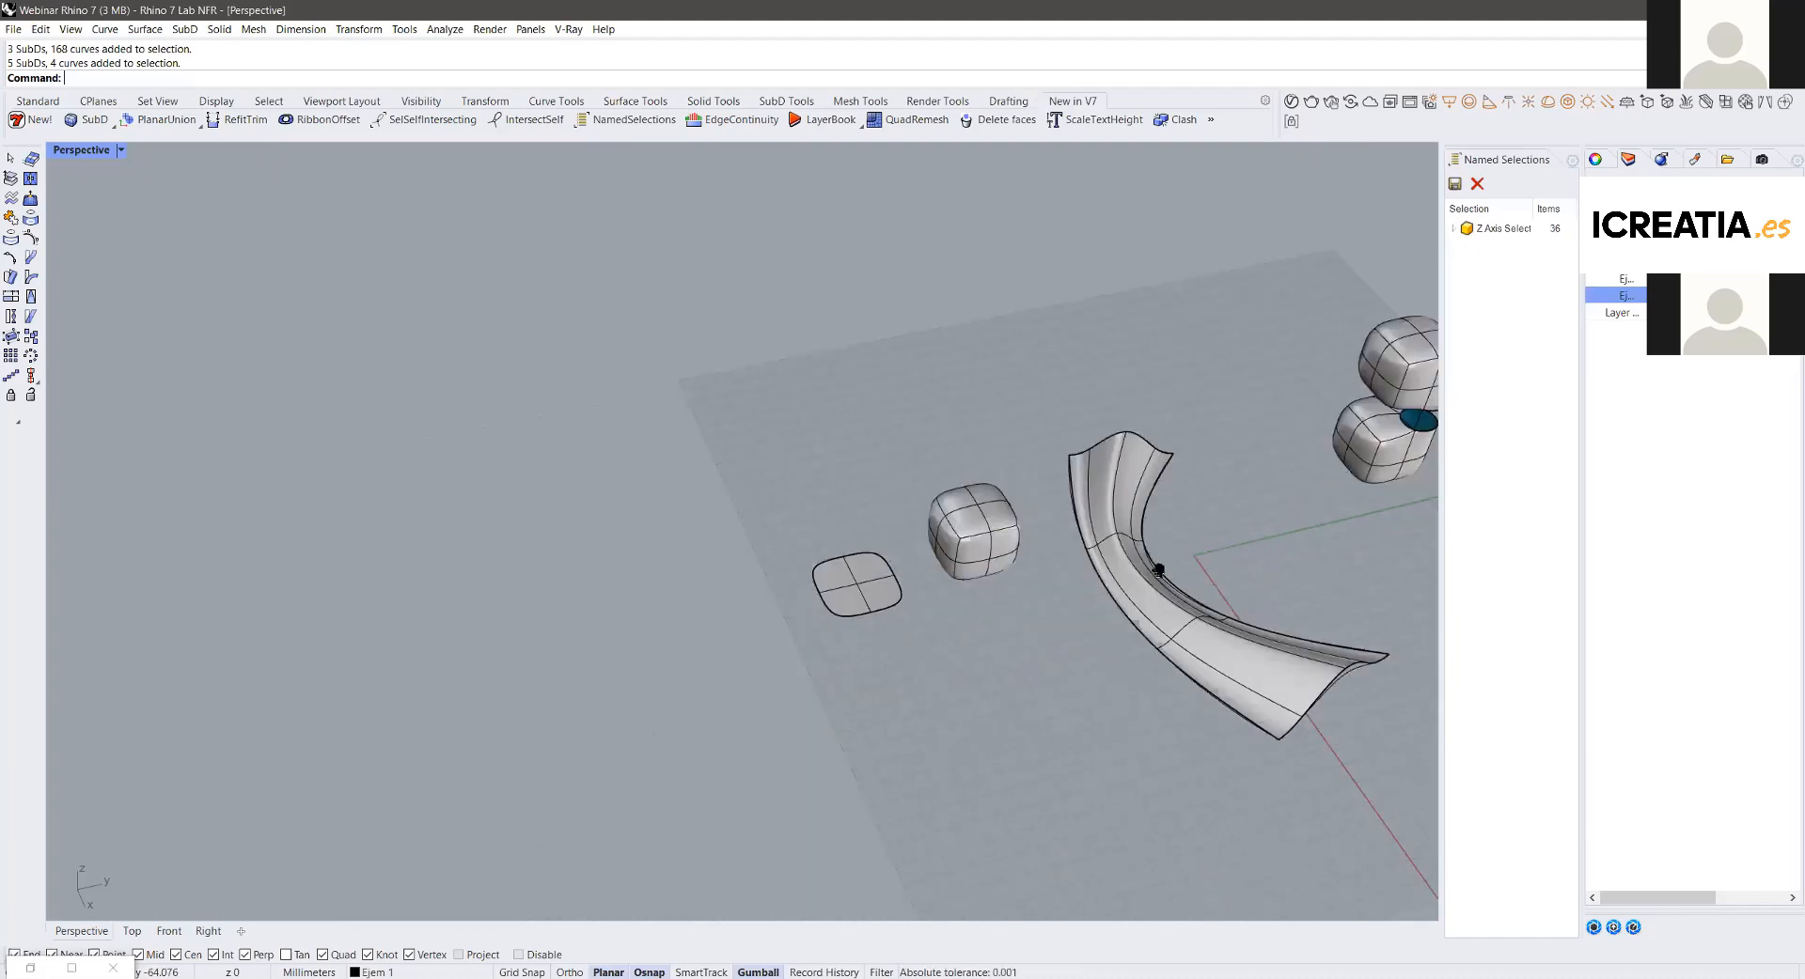
{"action": "scroll", "coordinate": [908, 574], "scroll_direction": "up", "scroll_amount": 12}
{"action": "right_click_drag", "start_coordinate": [908, 574], "coordinate": [781, 596]}
{"action": "scroll", "coordinate": [948, 655], "scroll_direction": "down", "scroll_amount": 10}
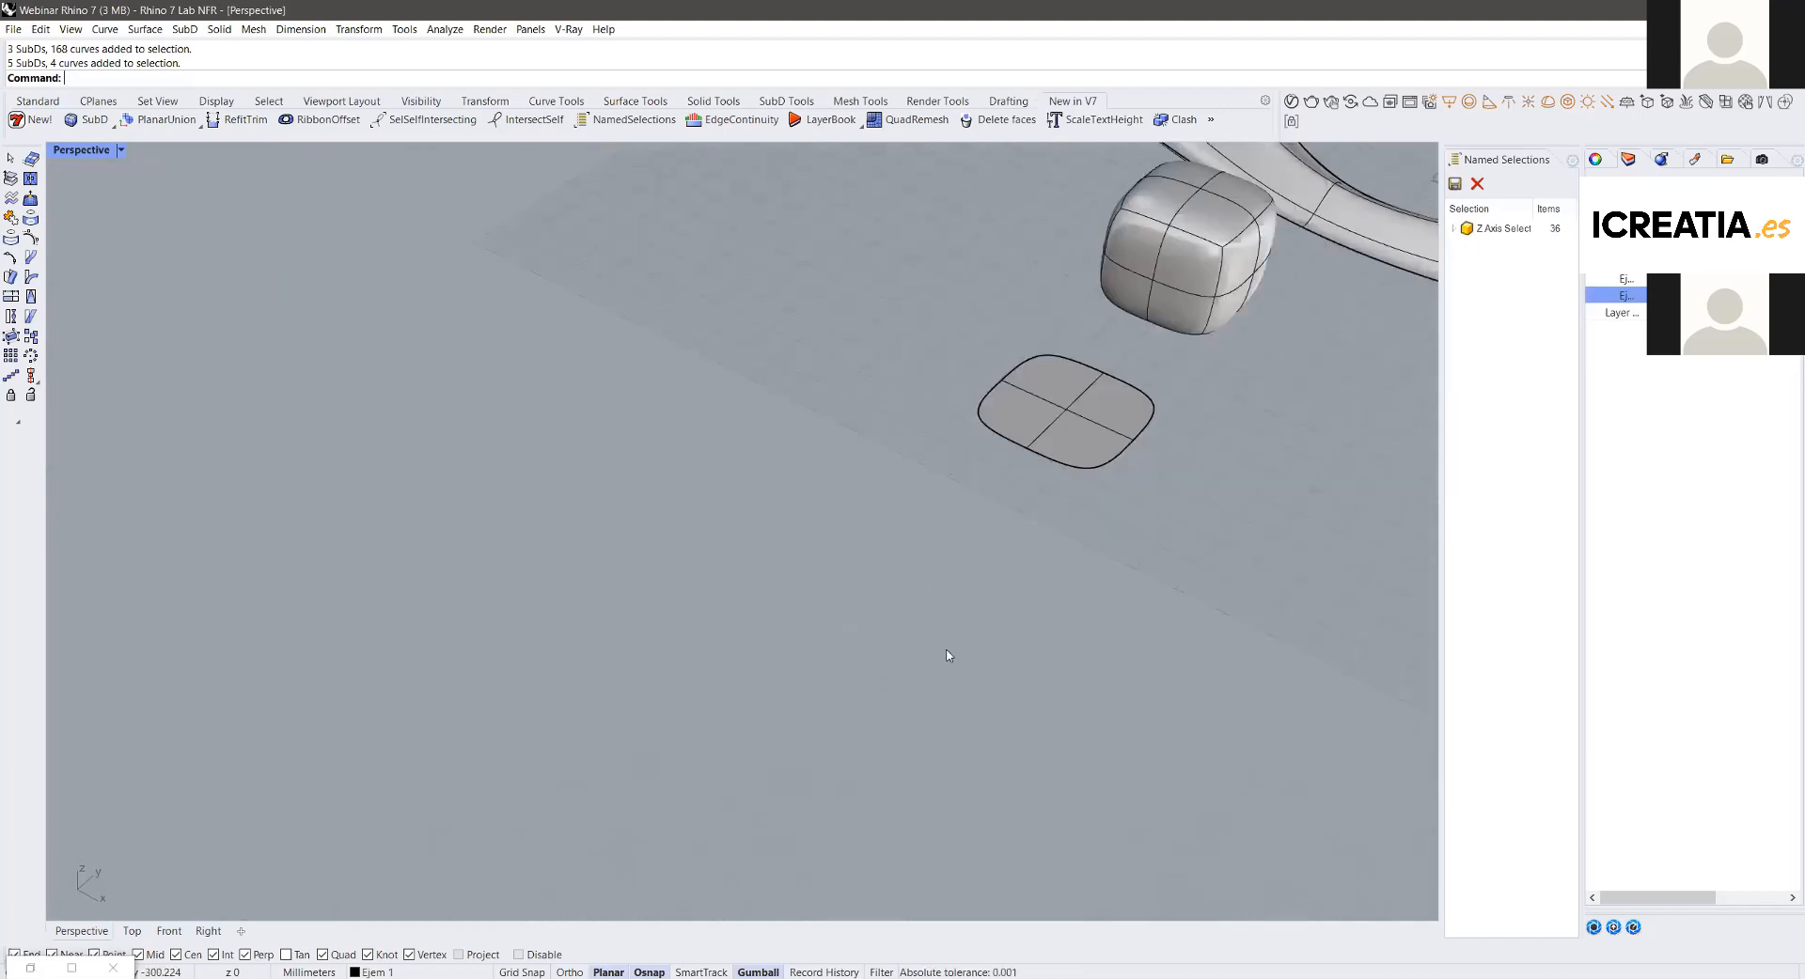
{"action": "right_click_drag", "start_coordinate": [949, 655], "coordinate": [511, 479]}
{"action": "scroll", "coordinate": [594, 571], "scroll_direction": "up", "scroll_amount": 10}
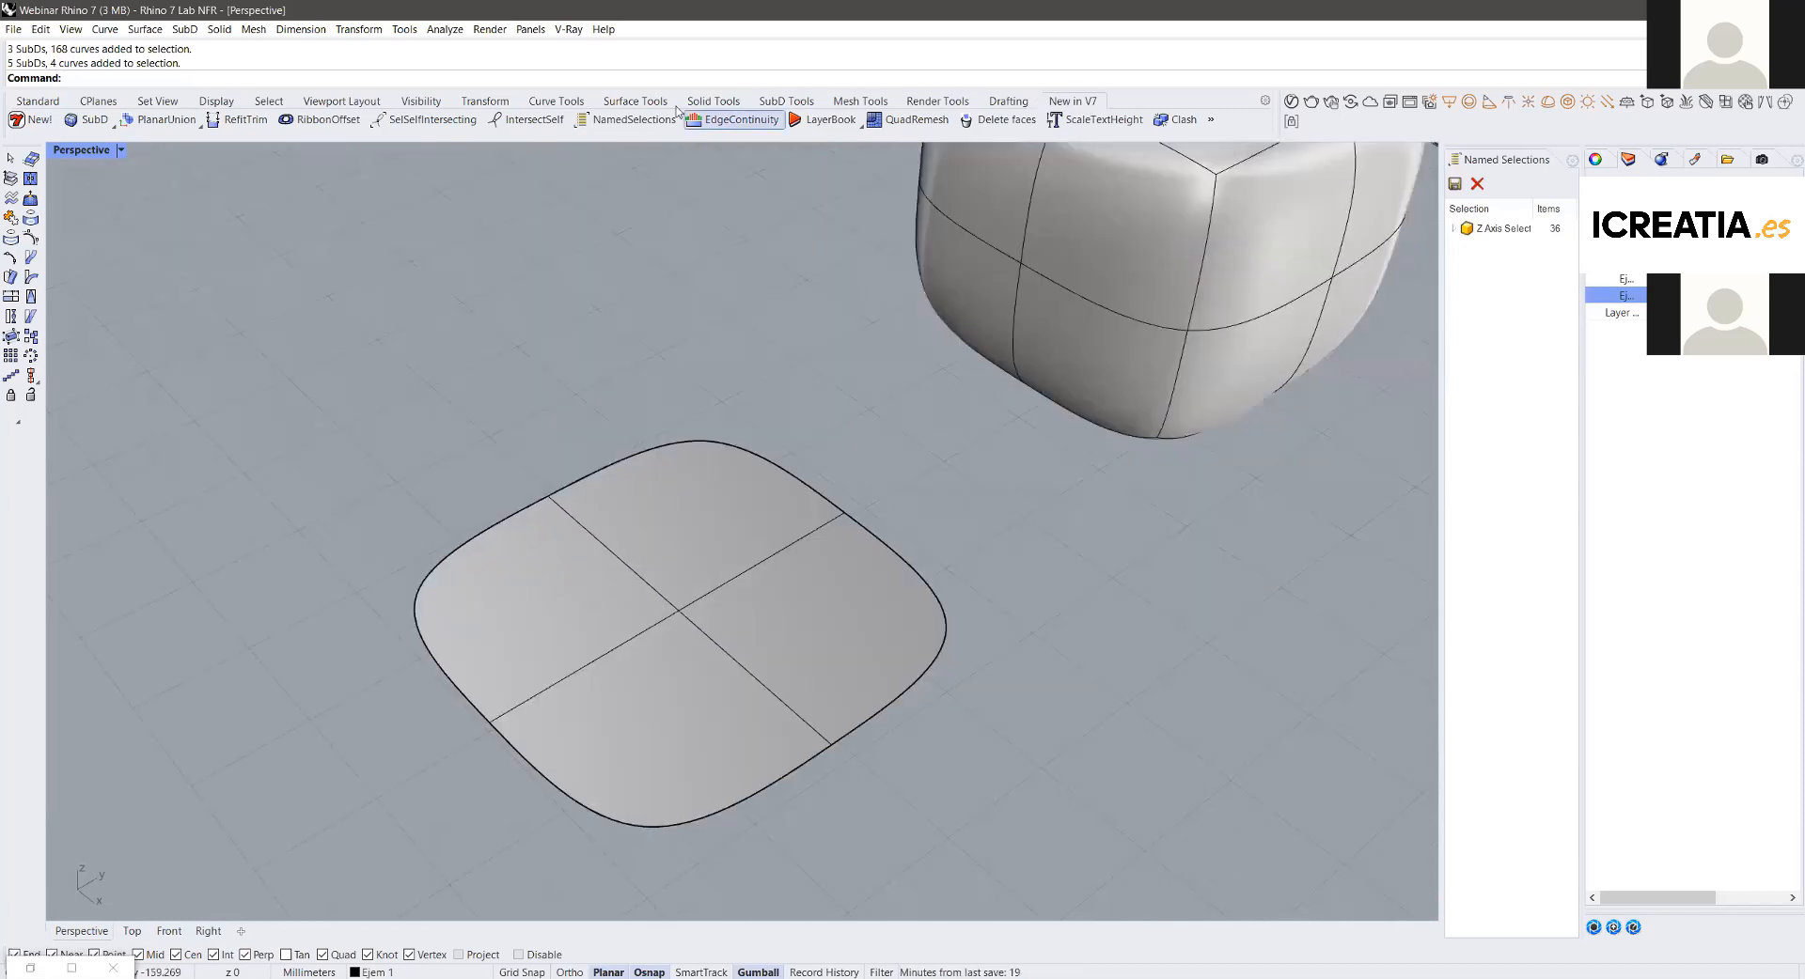
Step: Draw a trial SubD plane on the ground in front of the existing flat SubD and delete it
{"action": "left_click", "coordinate": [786, 100]}
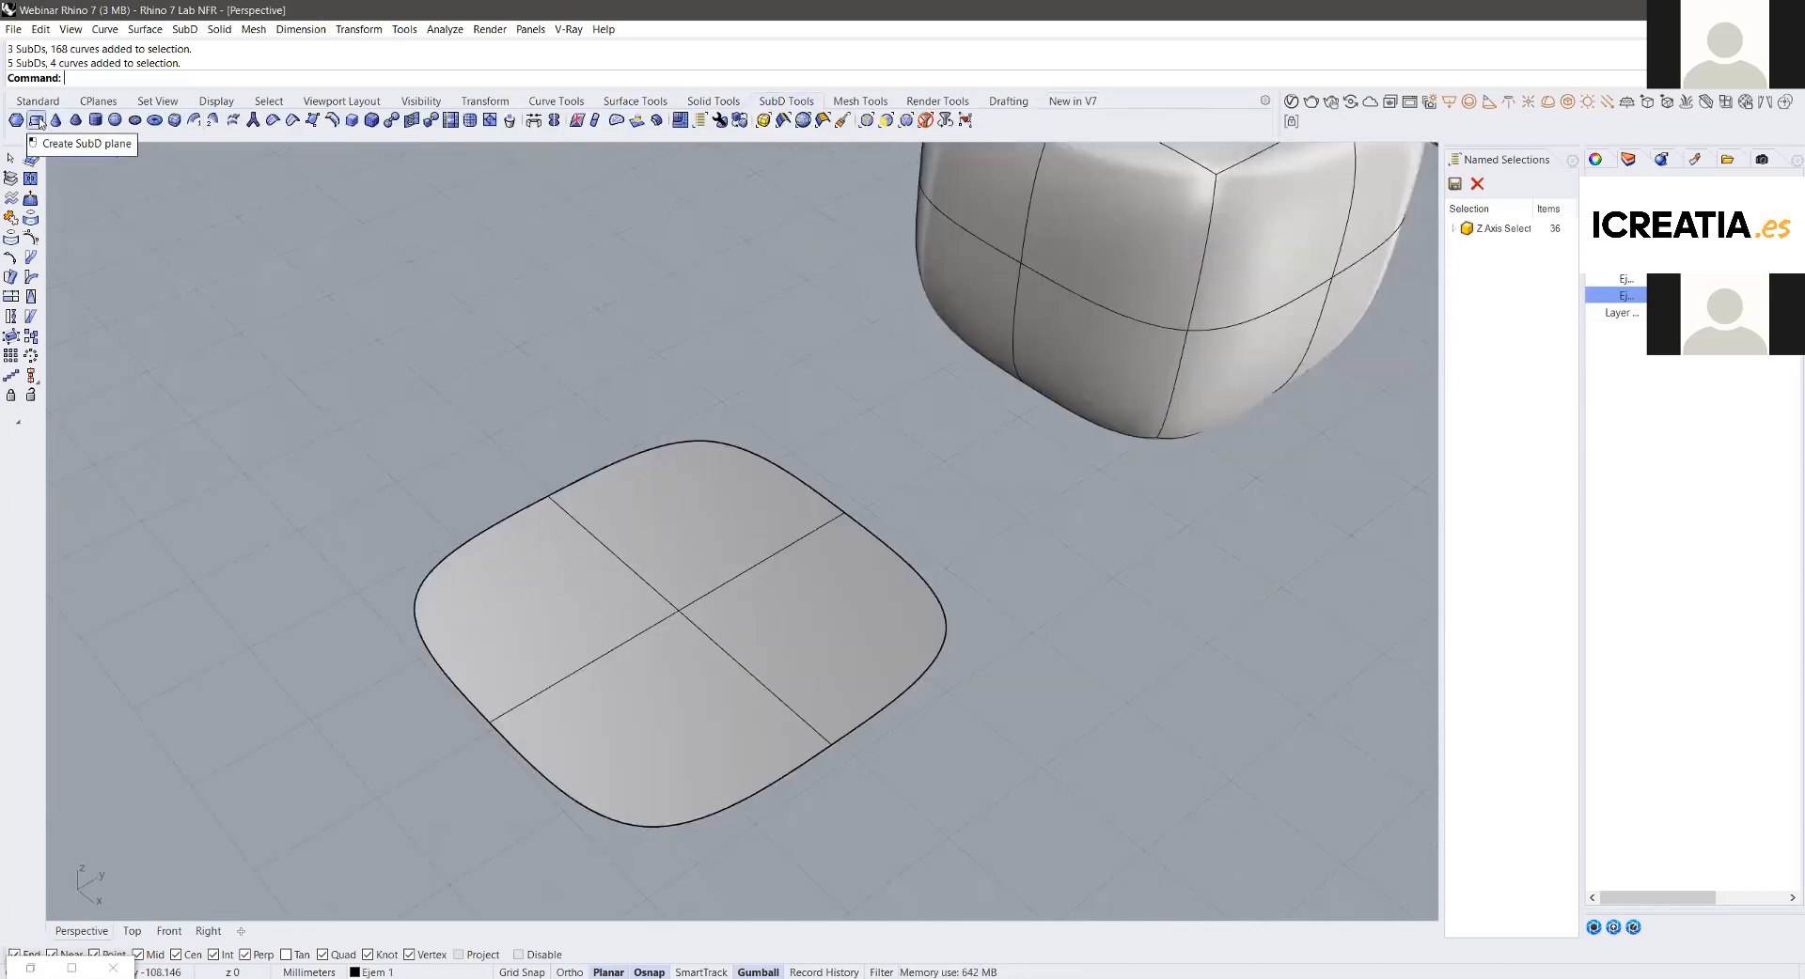
{"action": "left_click", "coordinate": [39, 123]}
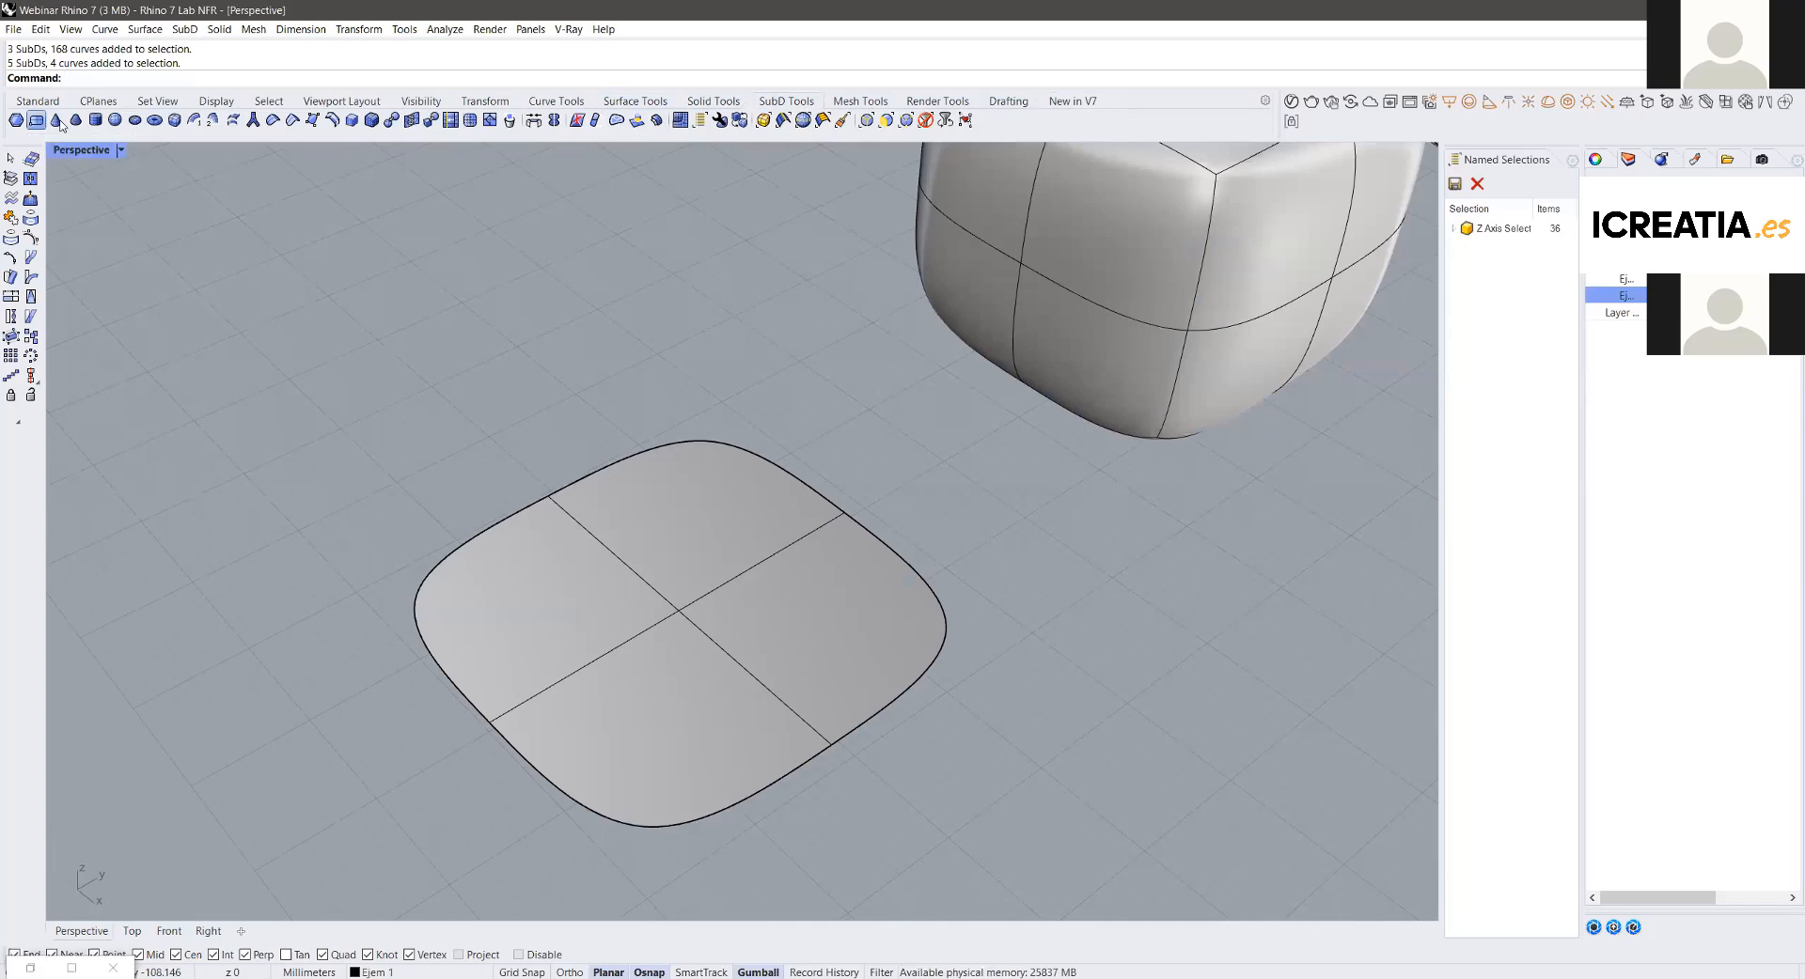
{"action": "scroll", "coordinate": [664, 383], "scroll_direction": "down", "scroll_amount": 8}
{"action": "right_click_drag", "start_coordinate": [696, 376], "coordinate": [824, 359], "text": "shift"}
{"action": "left_click", "coordinate": [547, 480]}
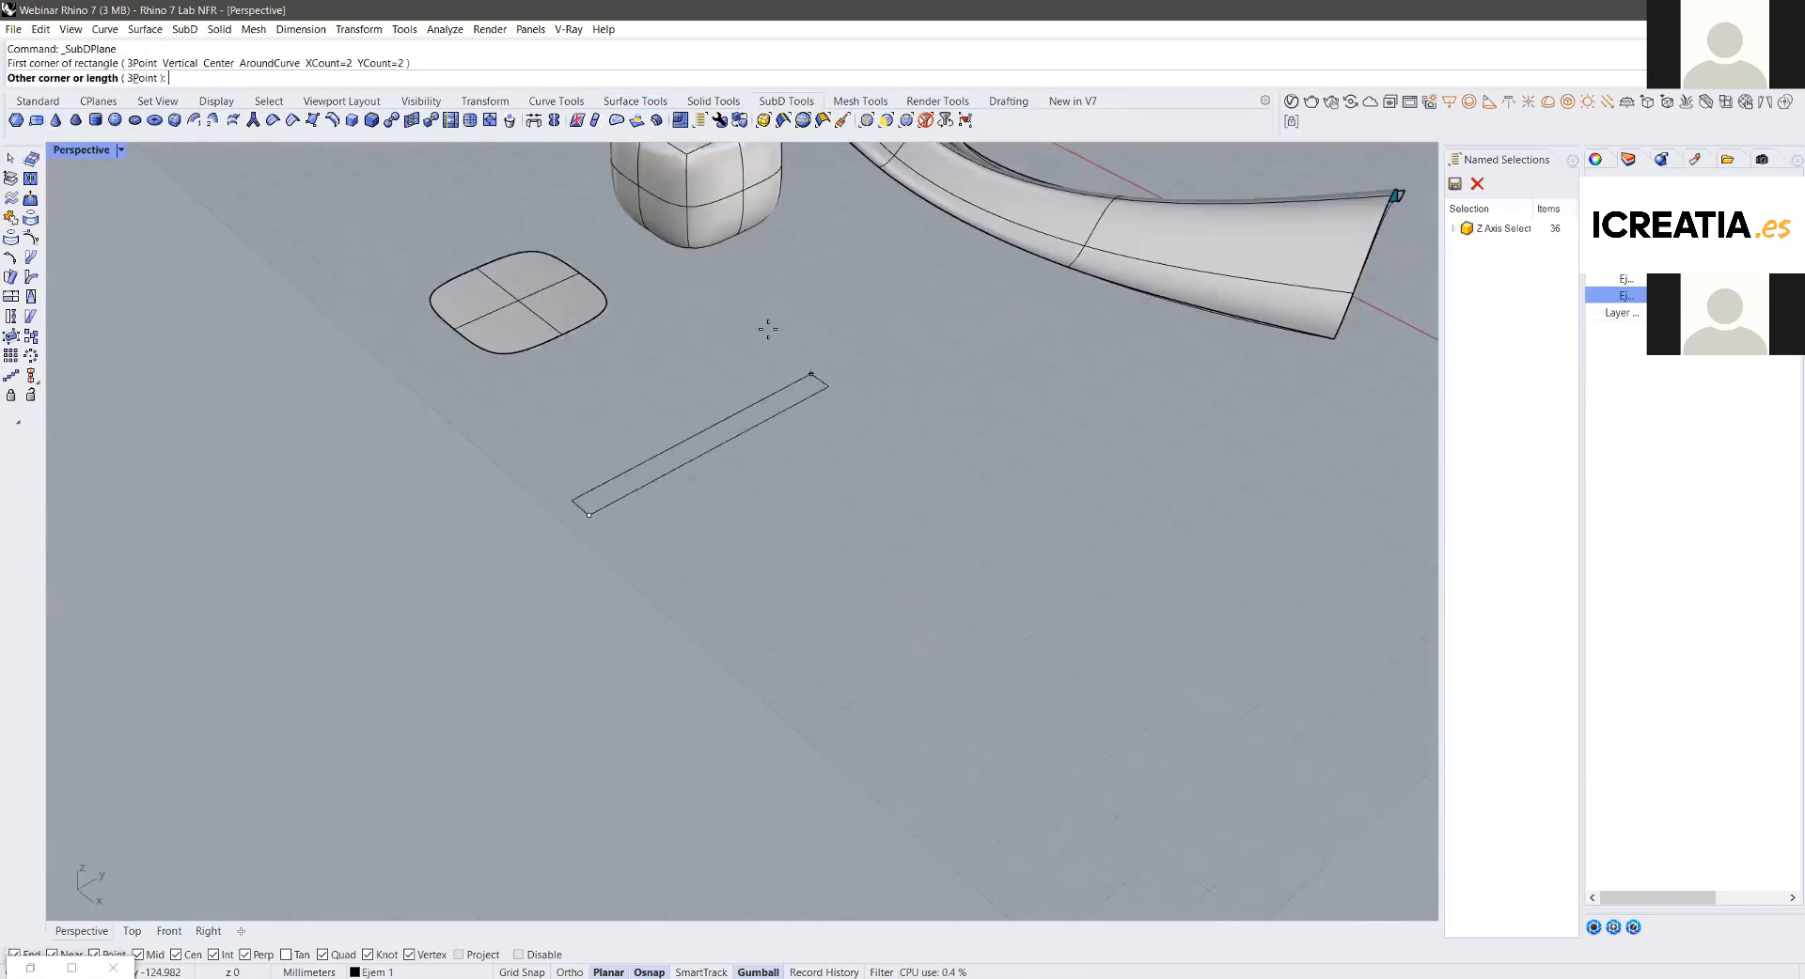
{"action": "left_click", "coordinate": [742, 355]}
{"action": "key", "text": "Delete"}
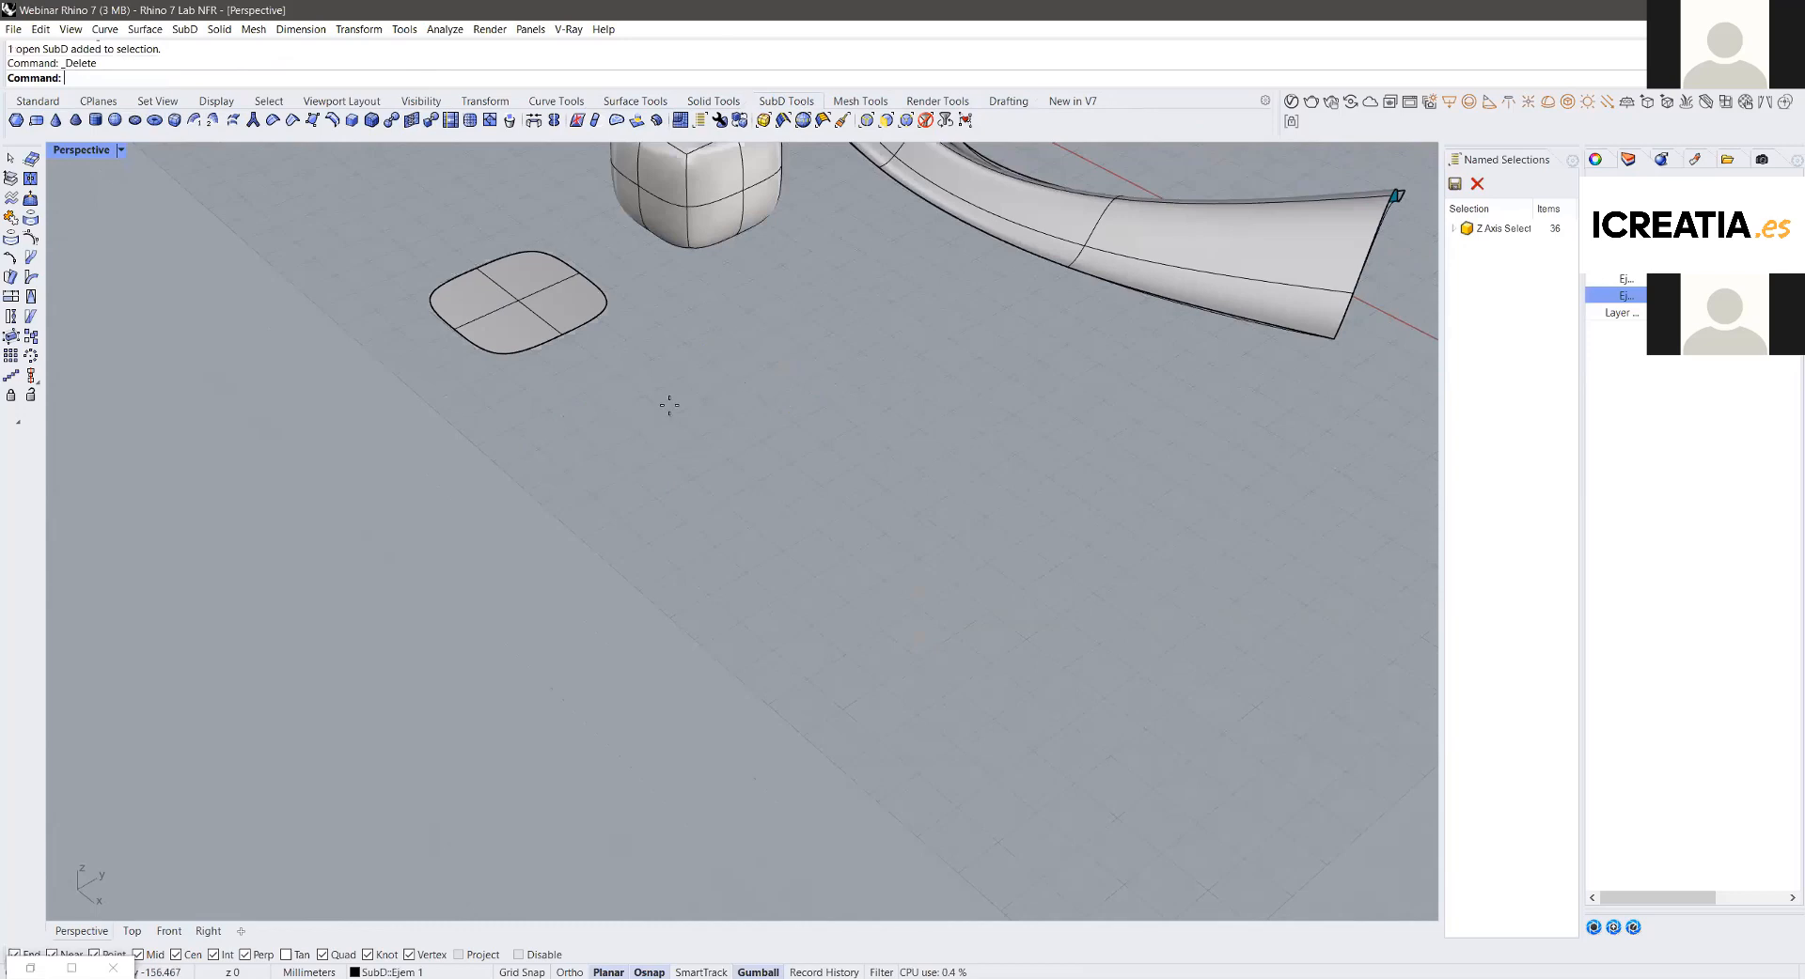
Step: Draw a small rectangular SubD plane with X and Y counts of 2 next to the existing flat SubD
{"action": "scroll", "coordinate": [673, 403], "scroll_direction": "up", "scroll_amount": 9}
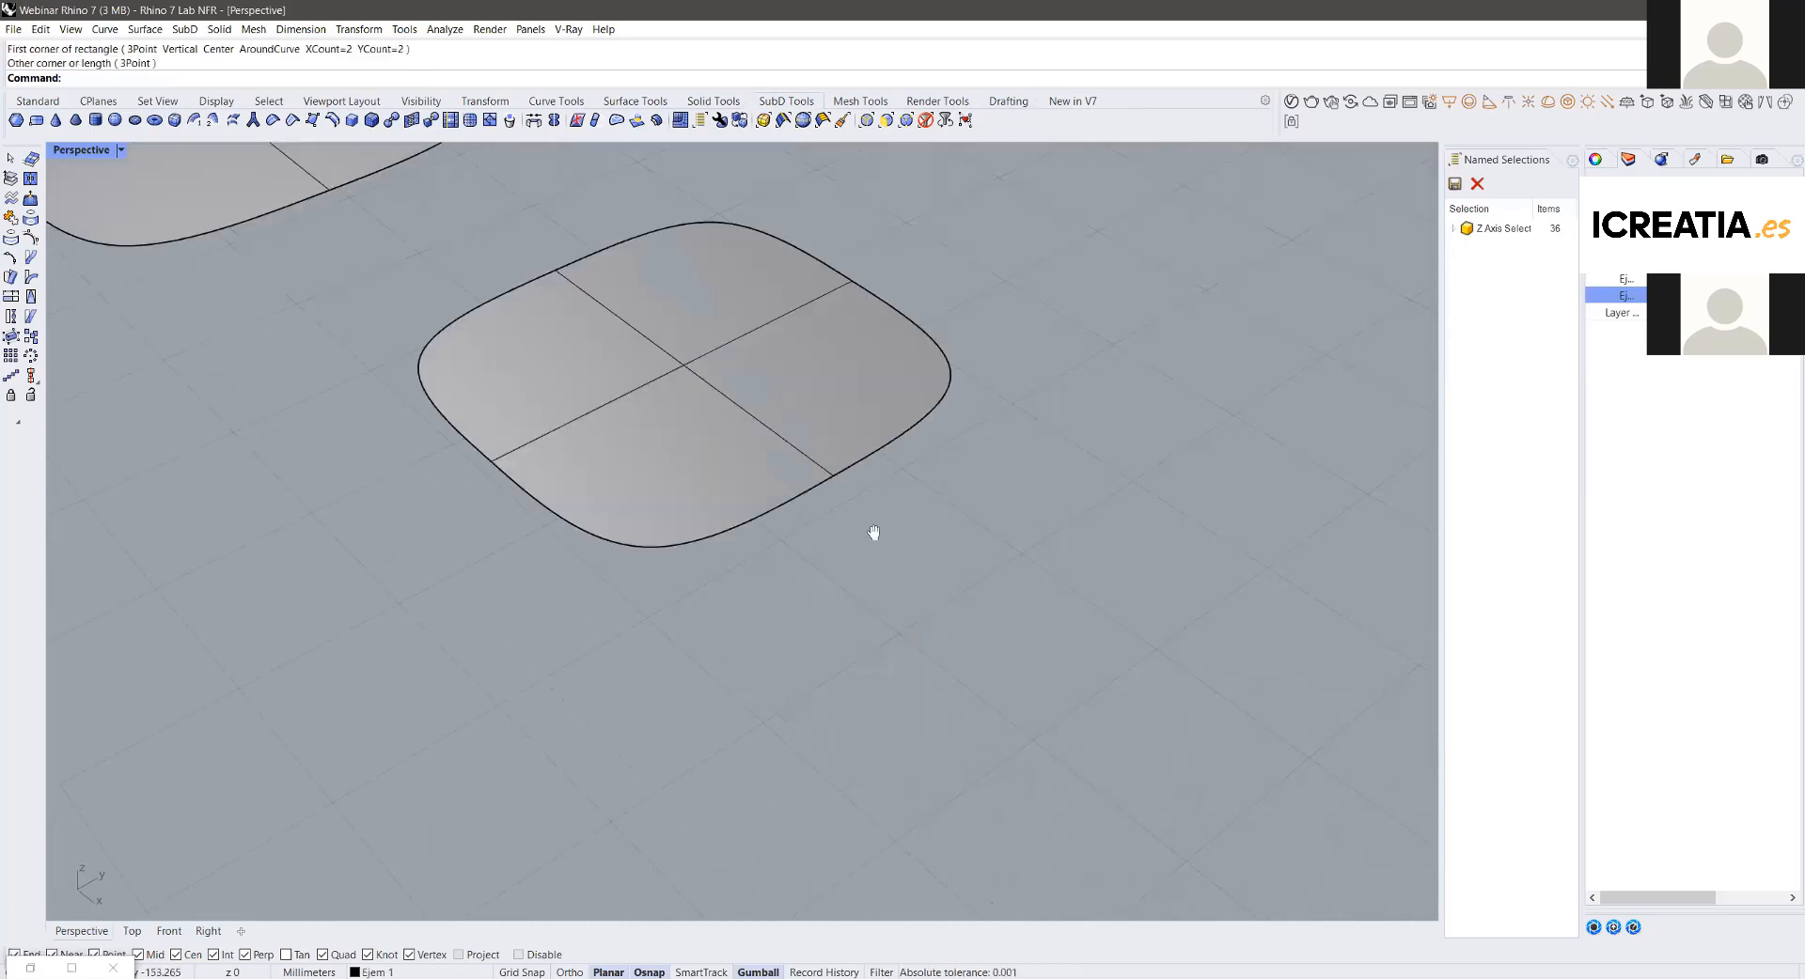
{"action": "scroll", "coordinate": [870, 527], "scroll_direction": "up", "scroll_amount": 4}
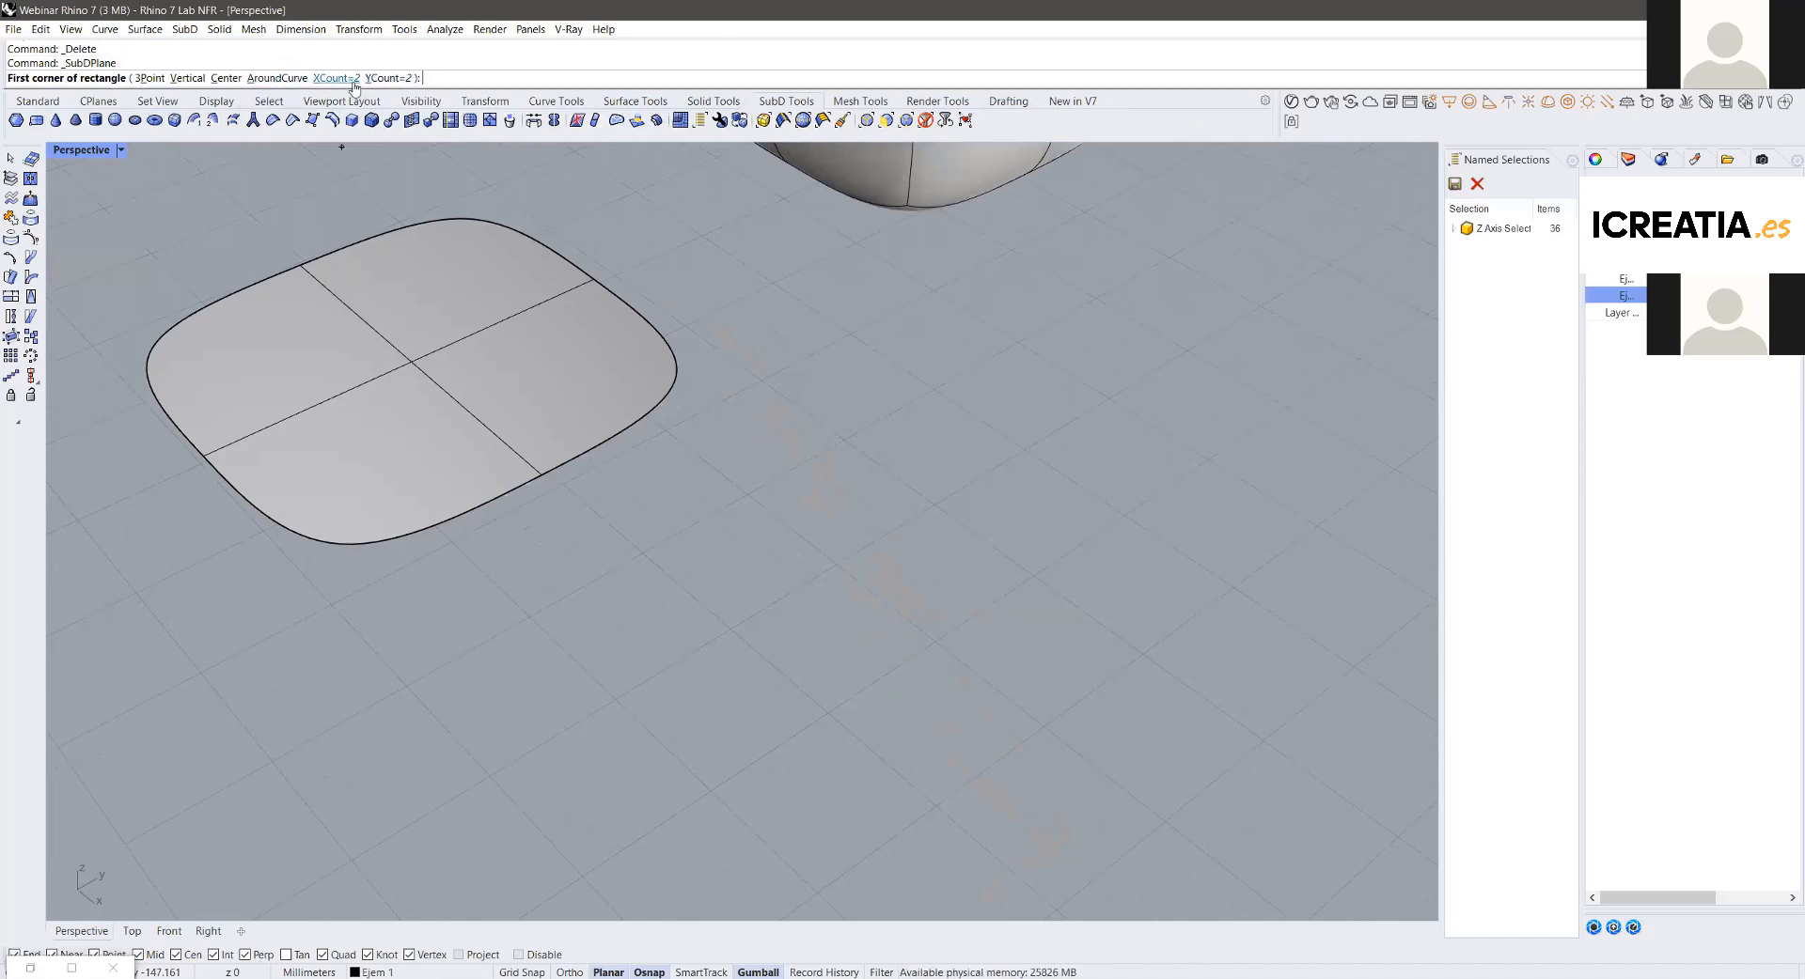
{"action": "left_click", "coordinate": [385, 79]}
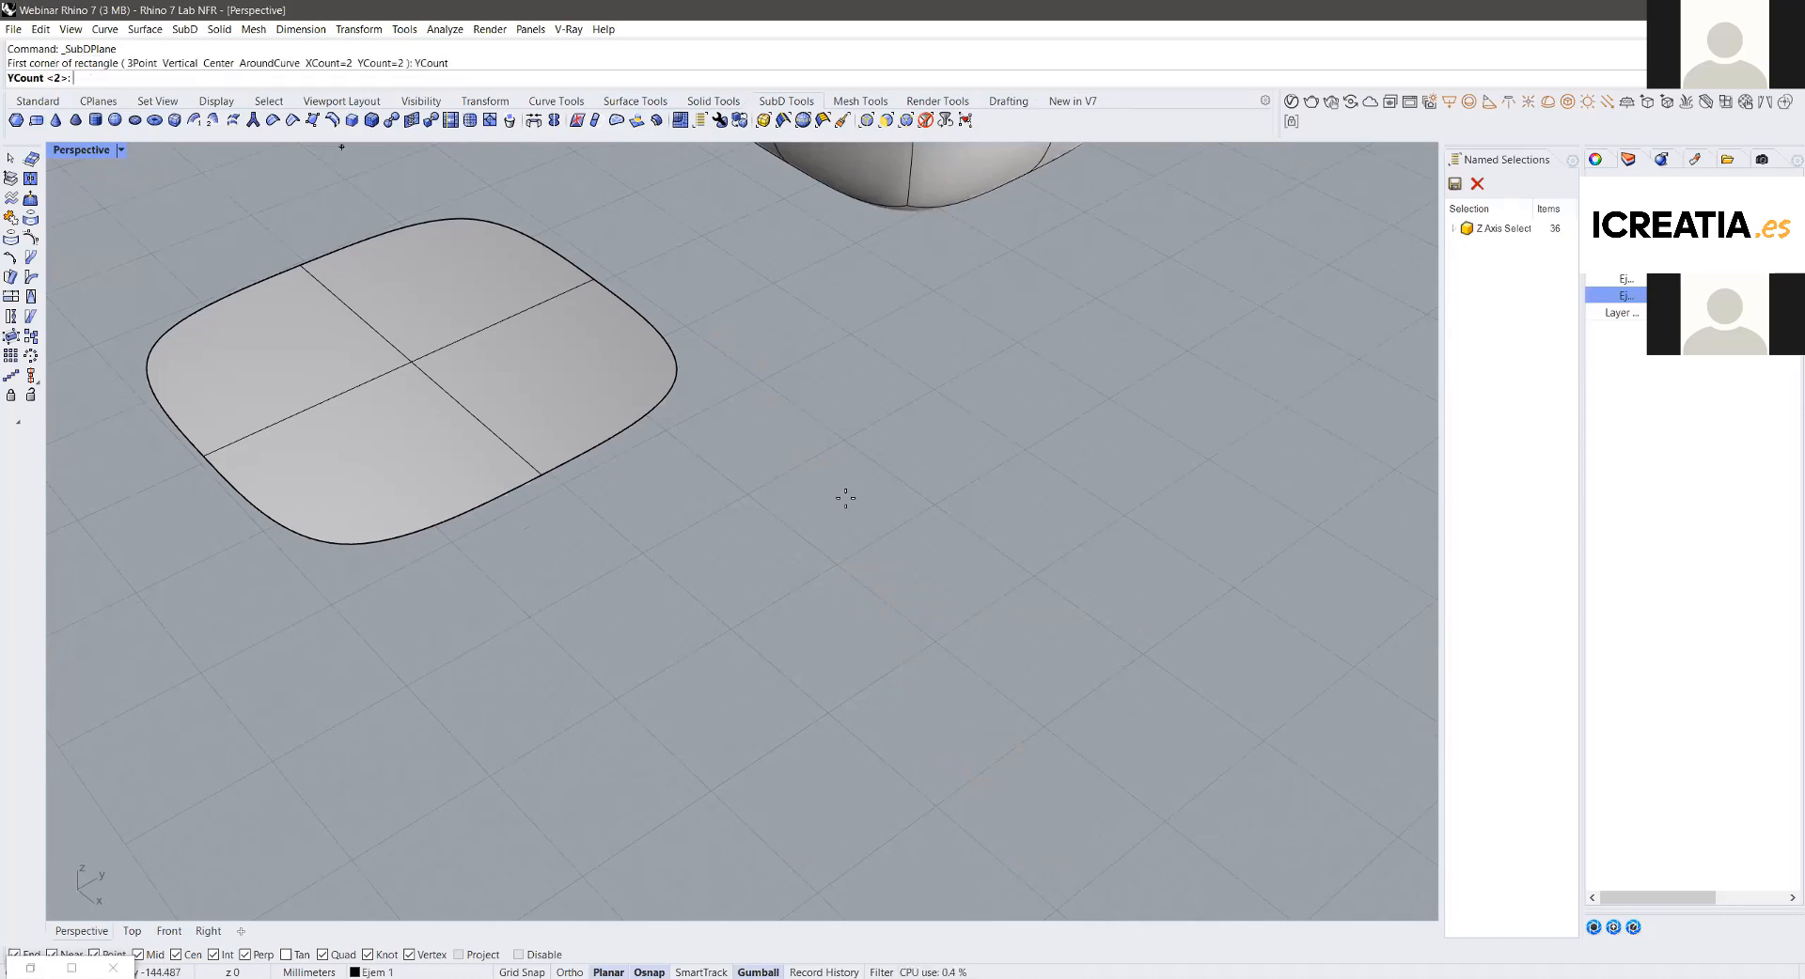
{"action": "scroll", "coordinate": [845, 498], "scroll_direction": "up", "scroll_amount": 3}
{"action": "key", "text": "Return"}
{"action": "left_click", "coordinate": [745, 814]}
{"action": "left_click", "coordinate": [938, 511]}
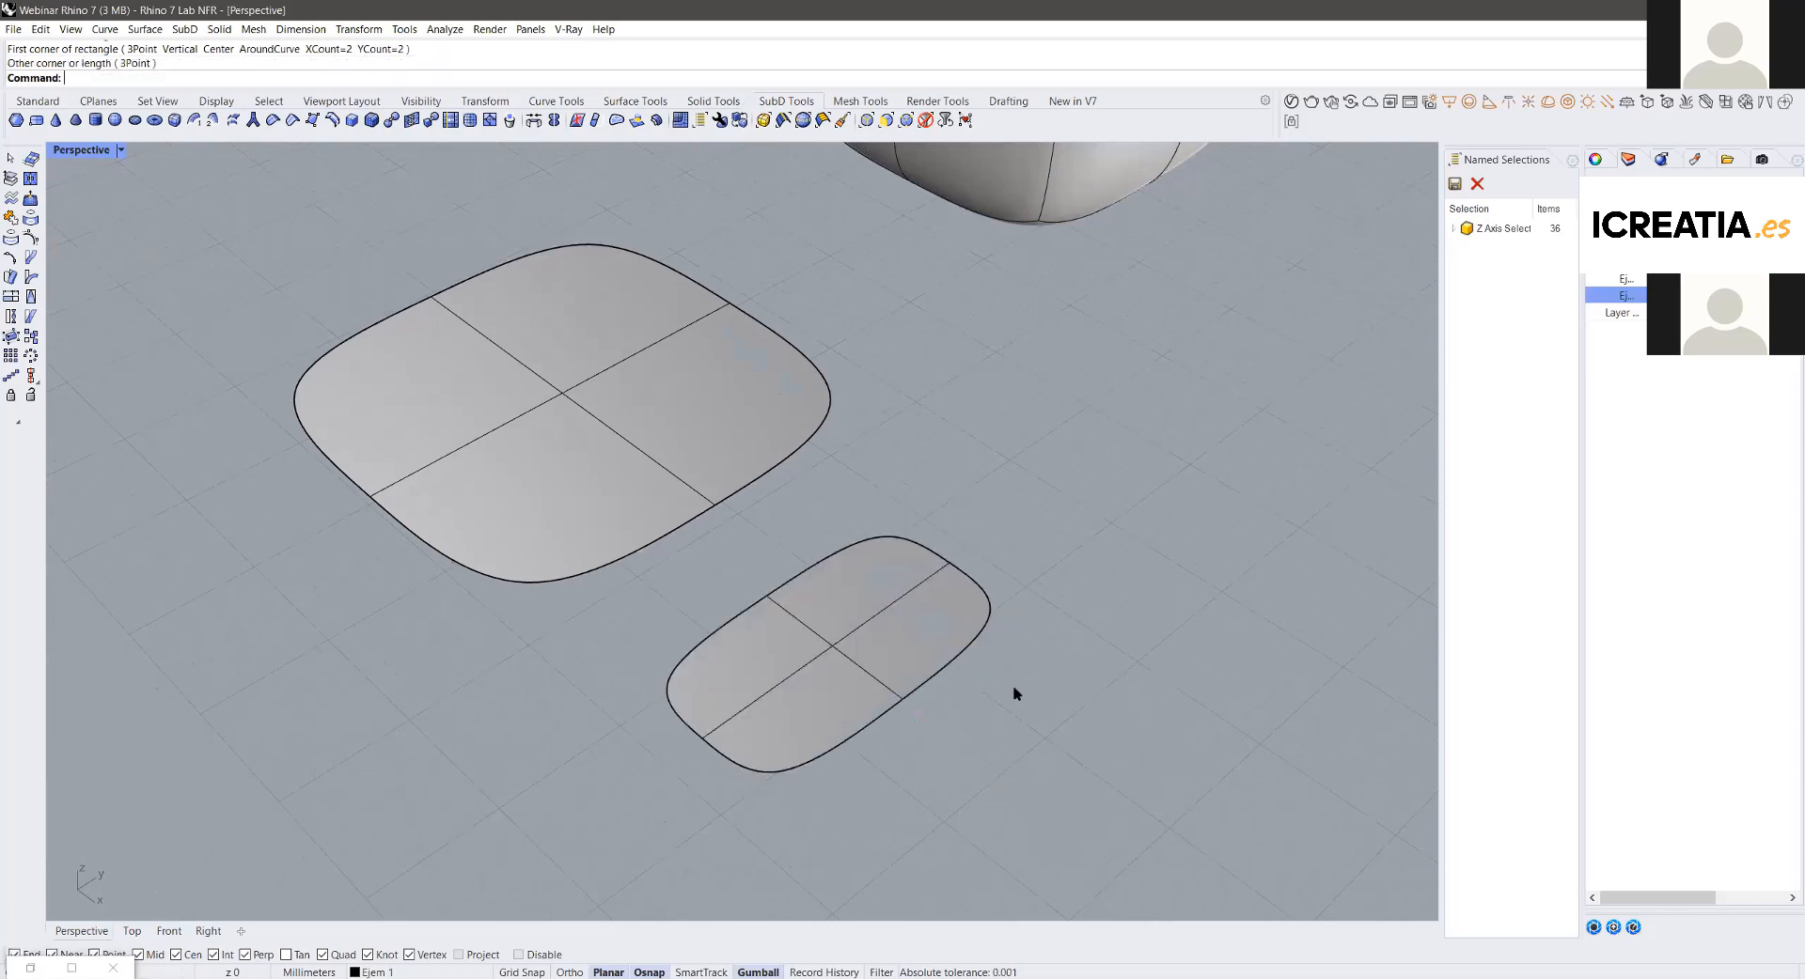
Step: Examine the individual faces and edges of the small SubD plane, and then the whole object, by selecting them
{"action": "left_click", "coordinate": [798, 693], "text": "ctrl+shift"}
{"action": "left_click", "coordinate": [826, 652], "text": "ctrl+shift"}
{"action": "left_click", "coordinate": [777, 611], "text": "ctrl+shift"}
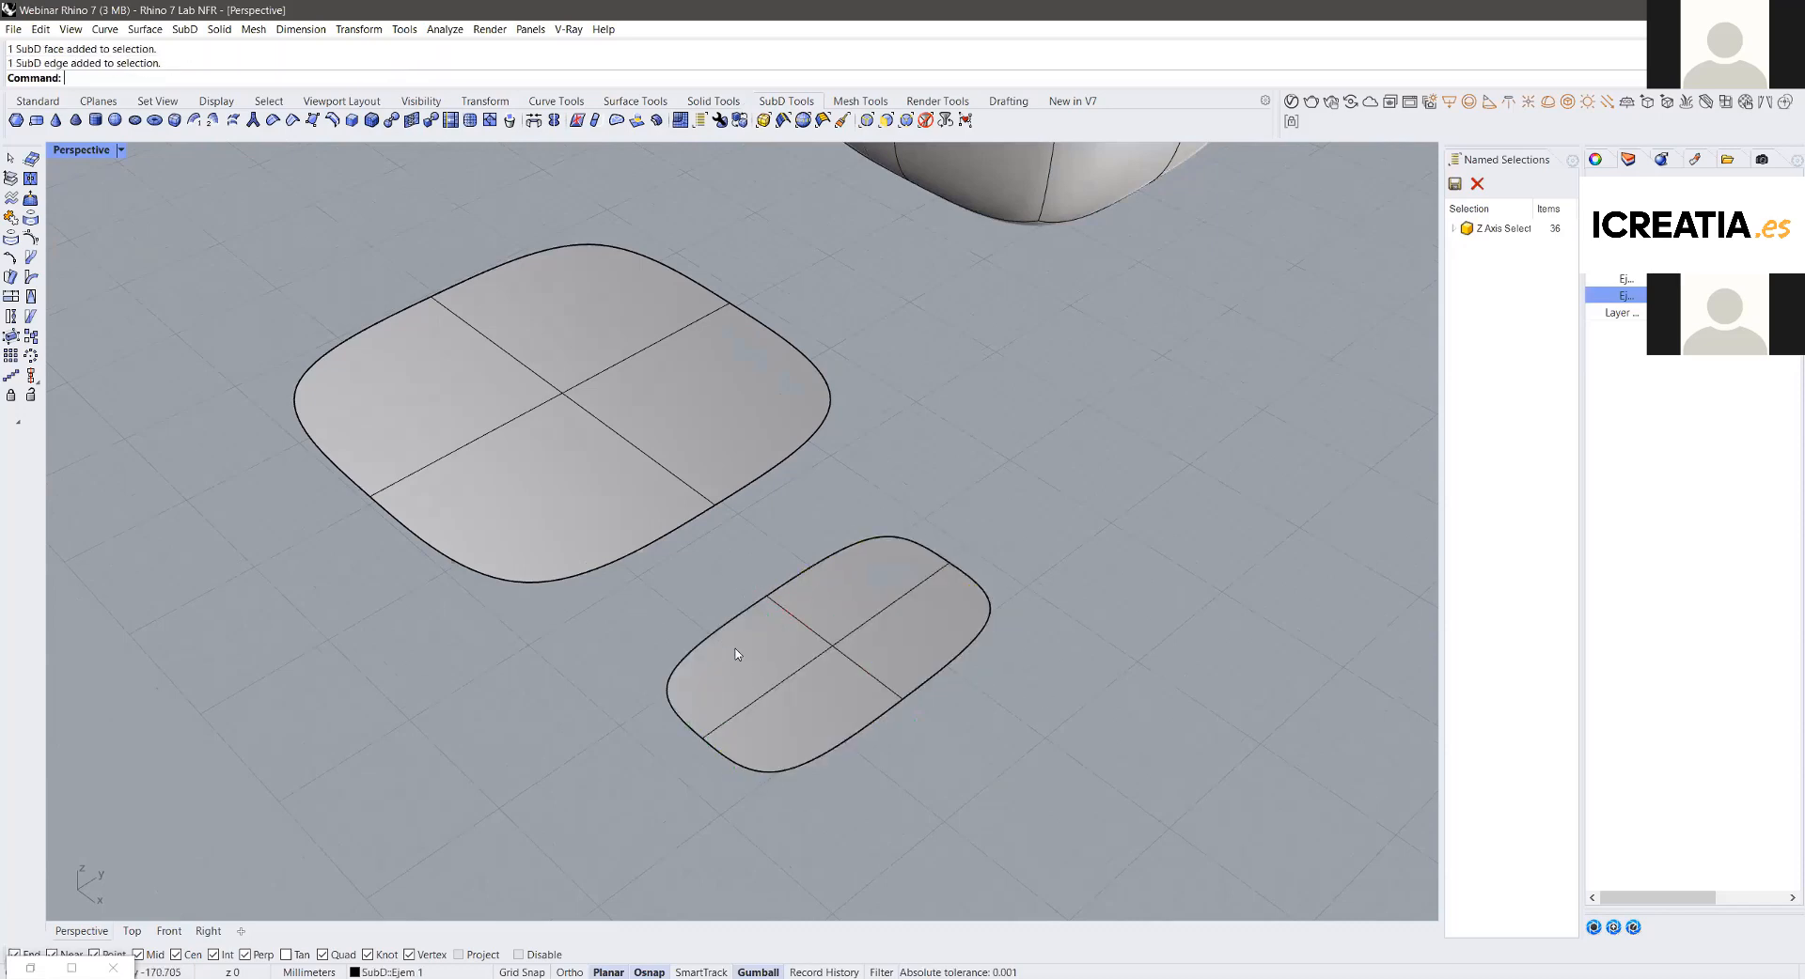
{"action": "left_click", "coordinate": [737, 656], "text": "ctrl+shift"}
{"action": "left_click", "coordinate": [806, 616]}
{"action": "key", "text": "Escape"}
{"action": "left_click", "coordinate": [809, 590]}
{"action": "scroll", "coordinate": [808, 590], "scroll_direction": "down", "scroll_amount": 5}
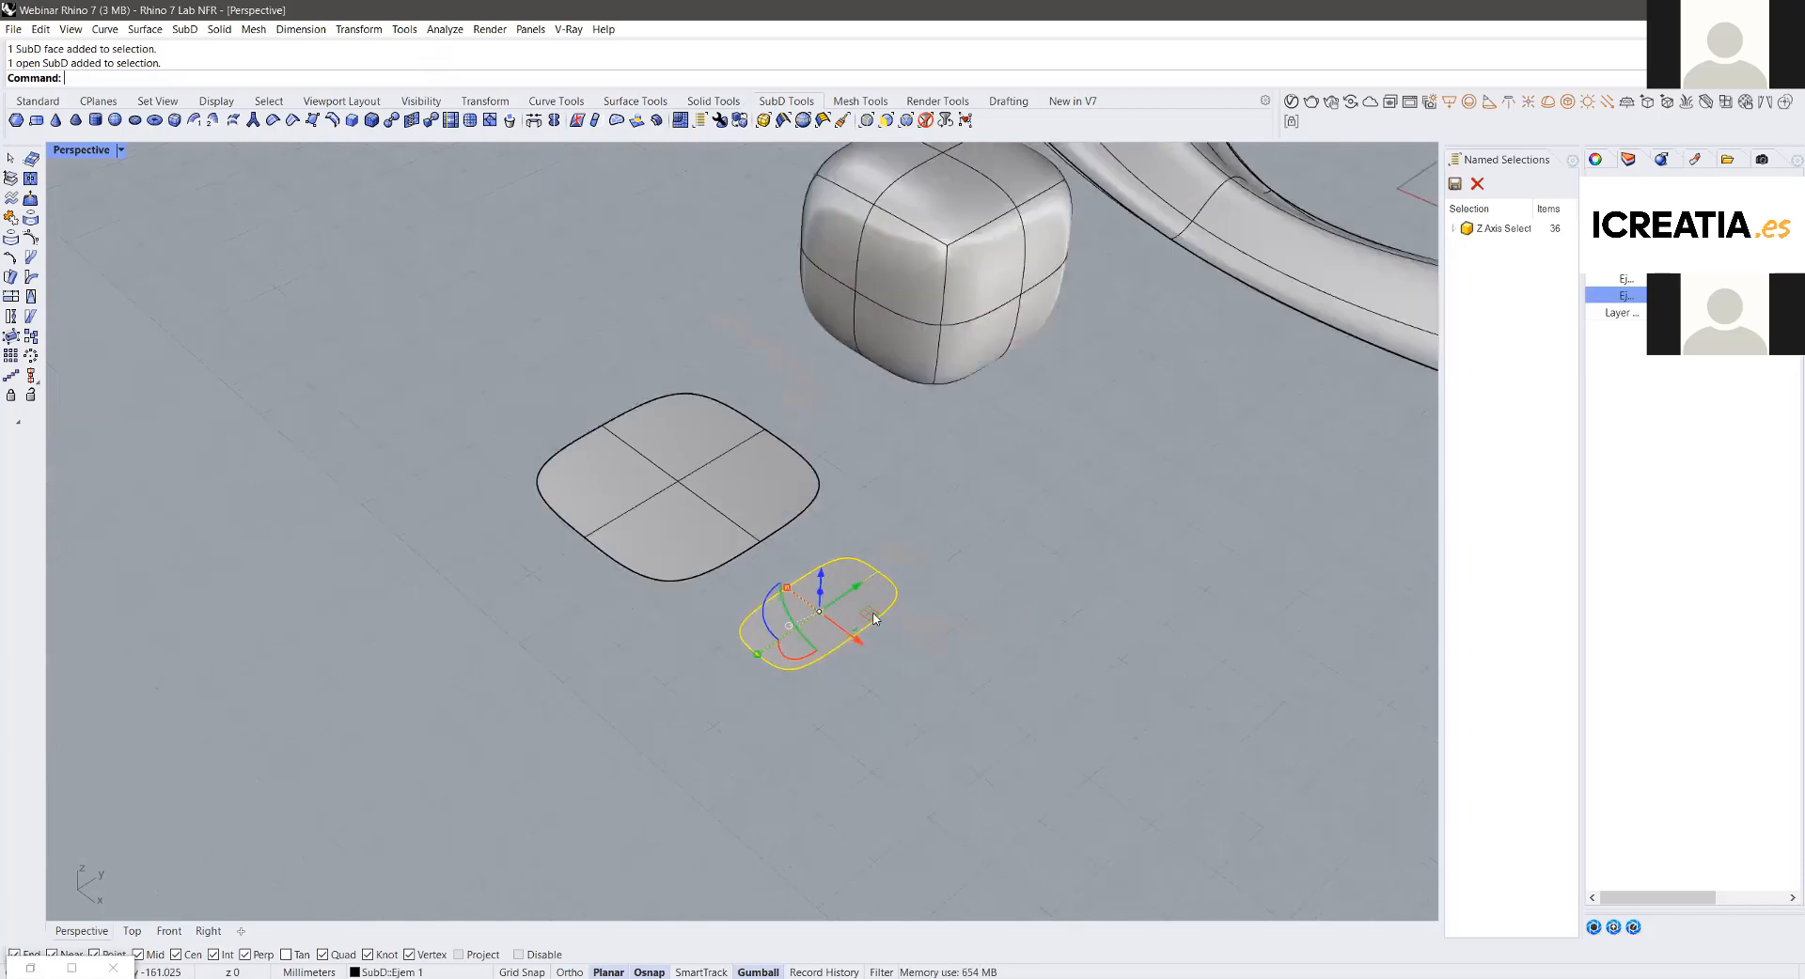
Step: Draw another SubD plane with XCount 1 and YCount 1 beside the small four-face plane
{"action": "key", "text": "Return"}
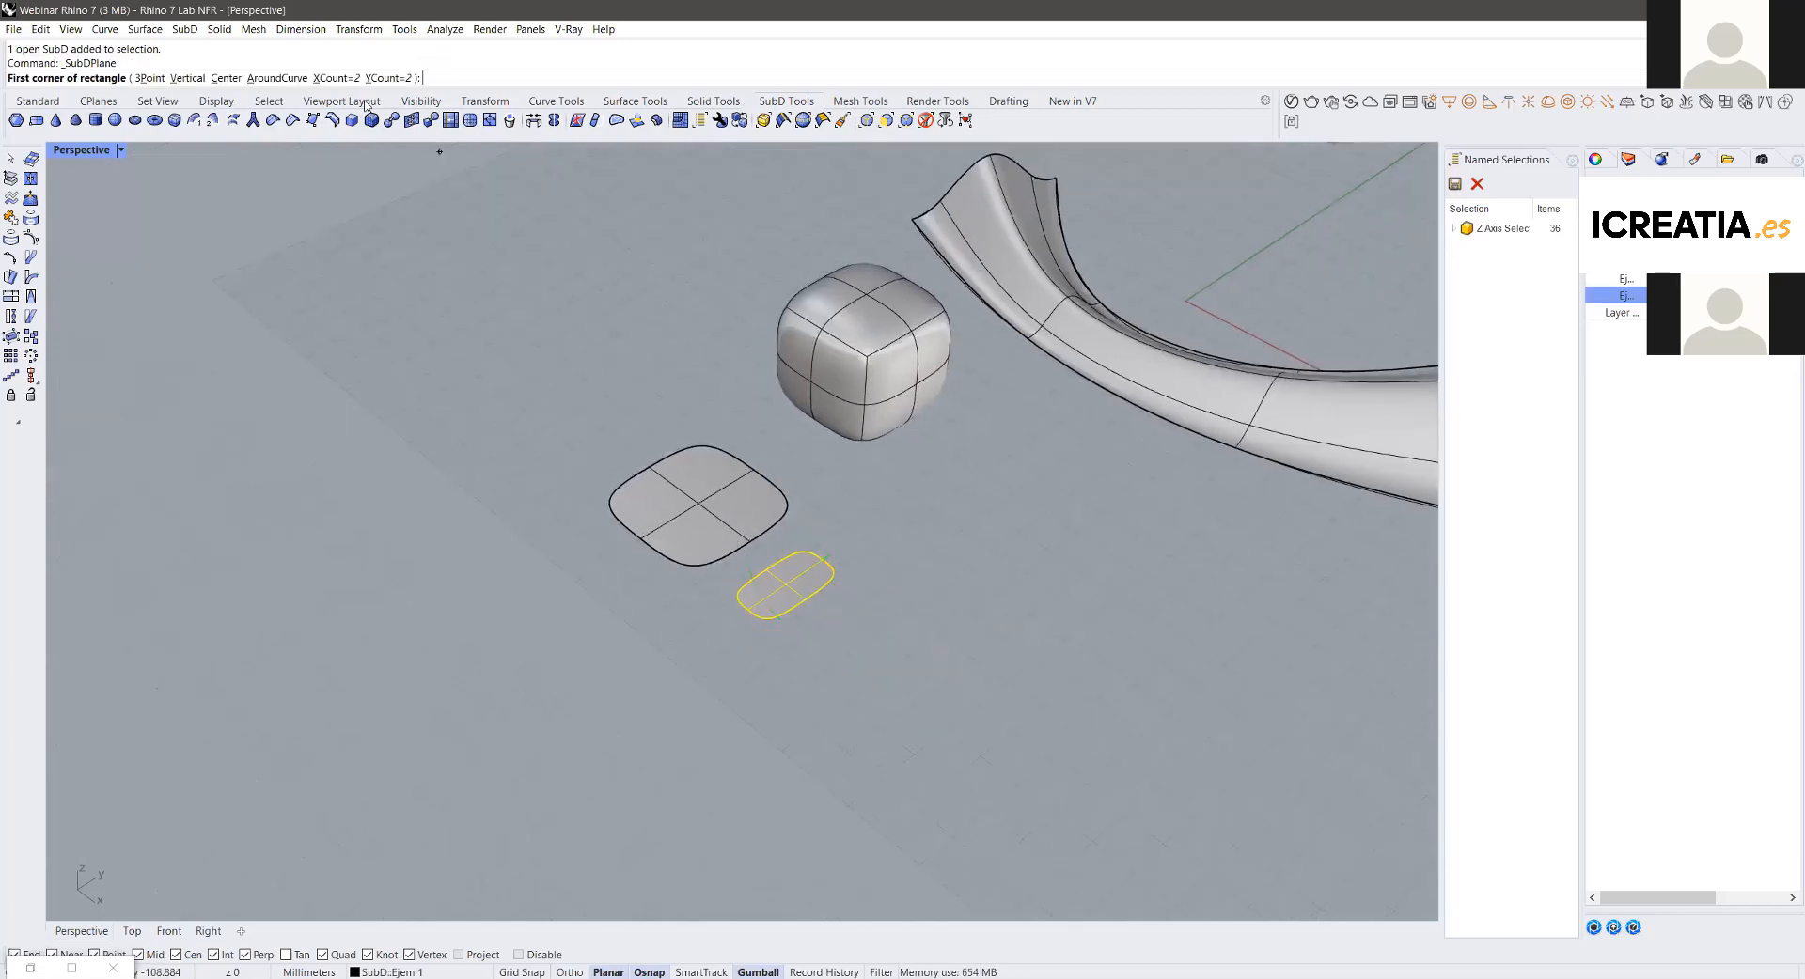
{"action": "left_click", "coordinate": [338, 79]}
{"action": "type", "text": "1"}
{"action": "key", "text": "Return"}
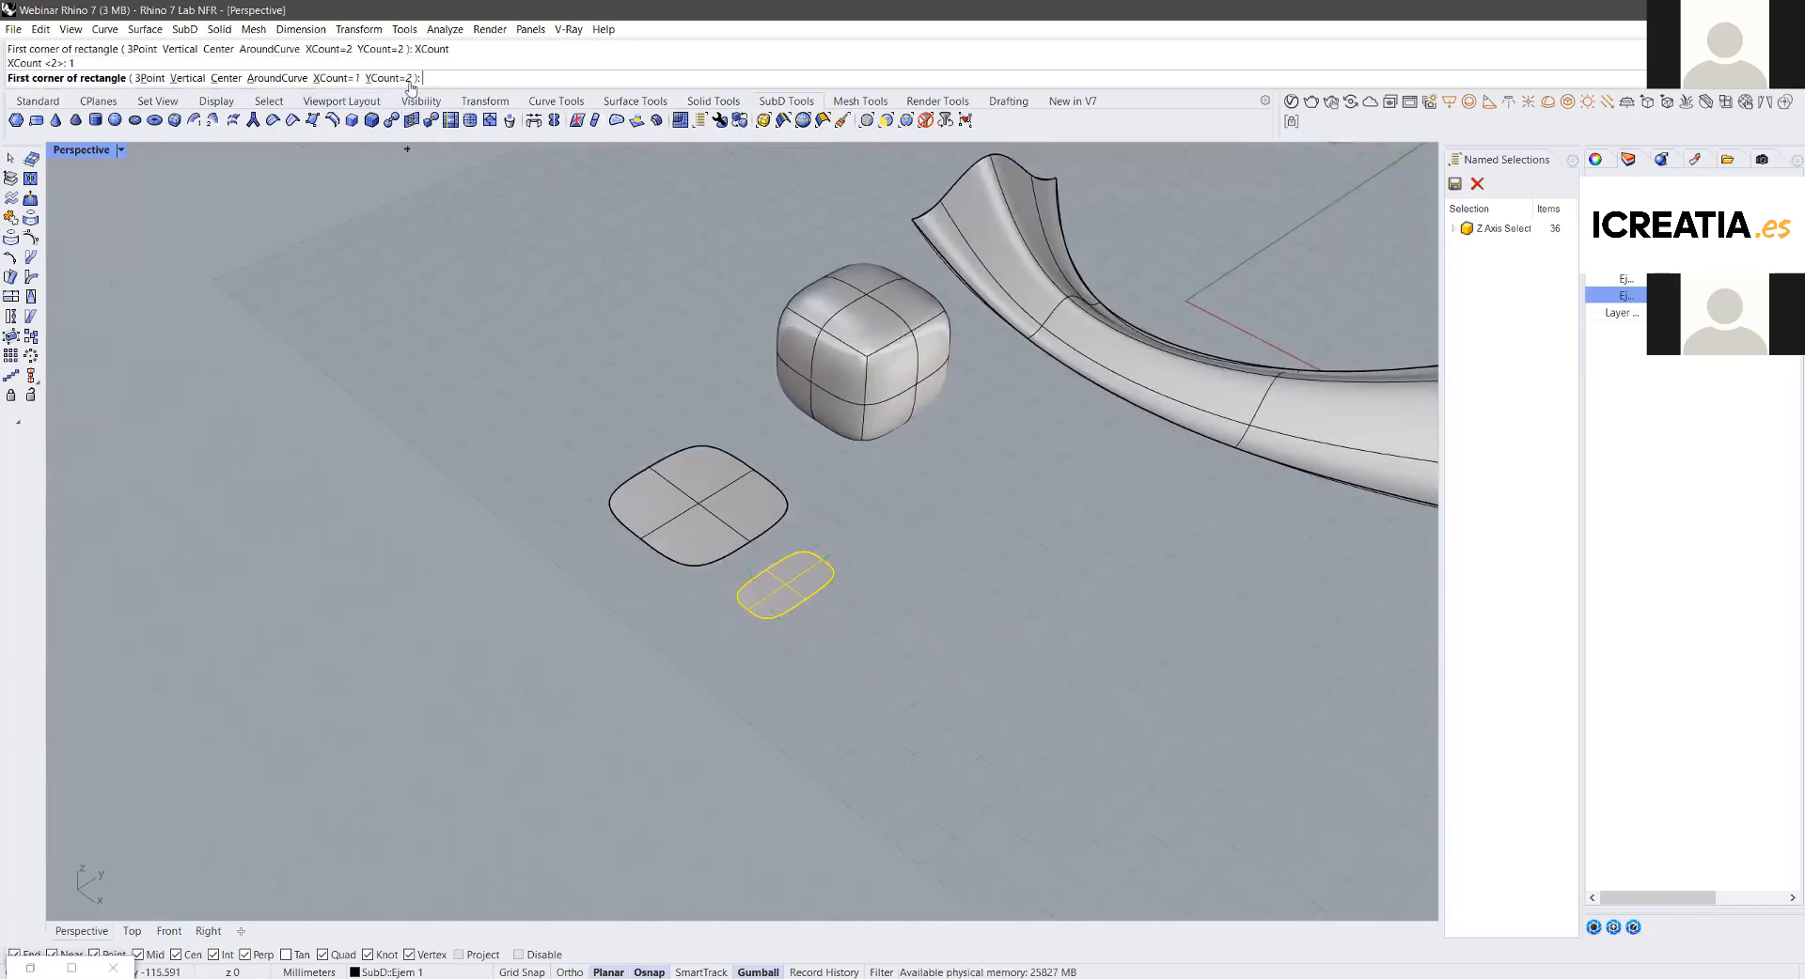
{"action": "left_click", "coordinate": [414, 78]}
{"action": "key", "text": "Return"}
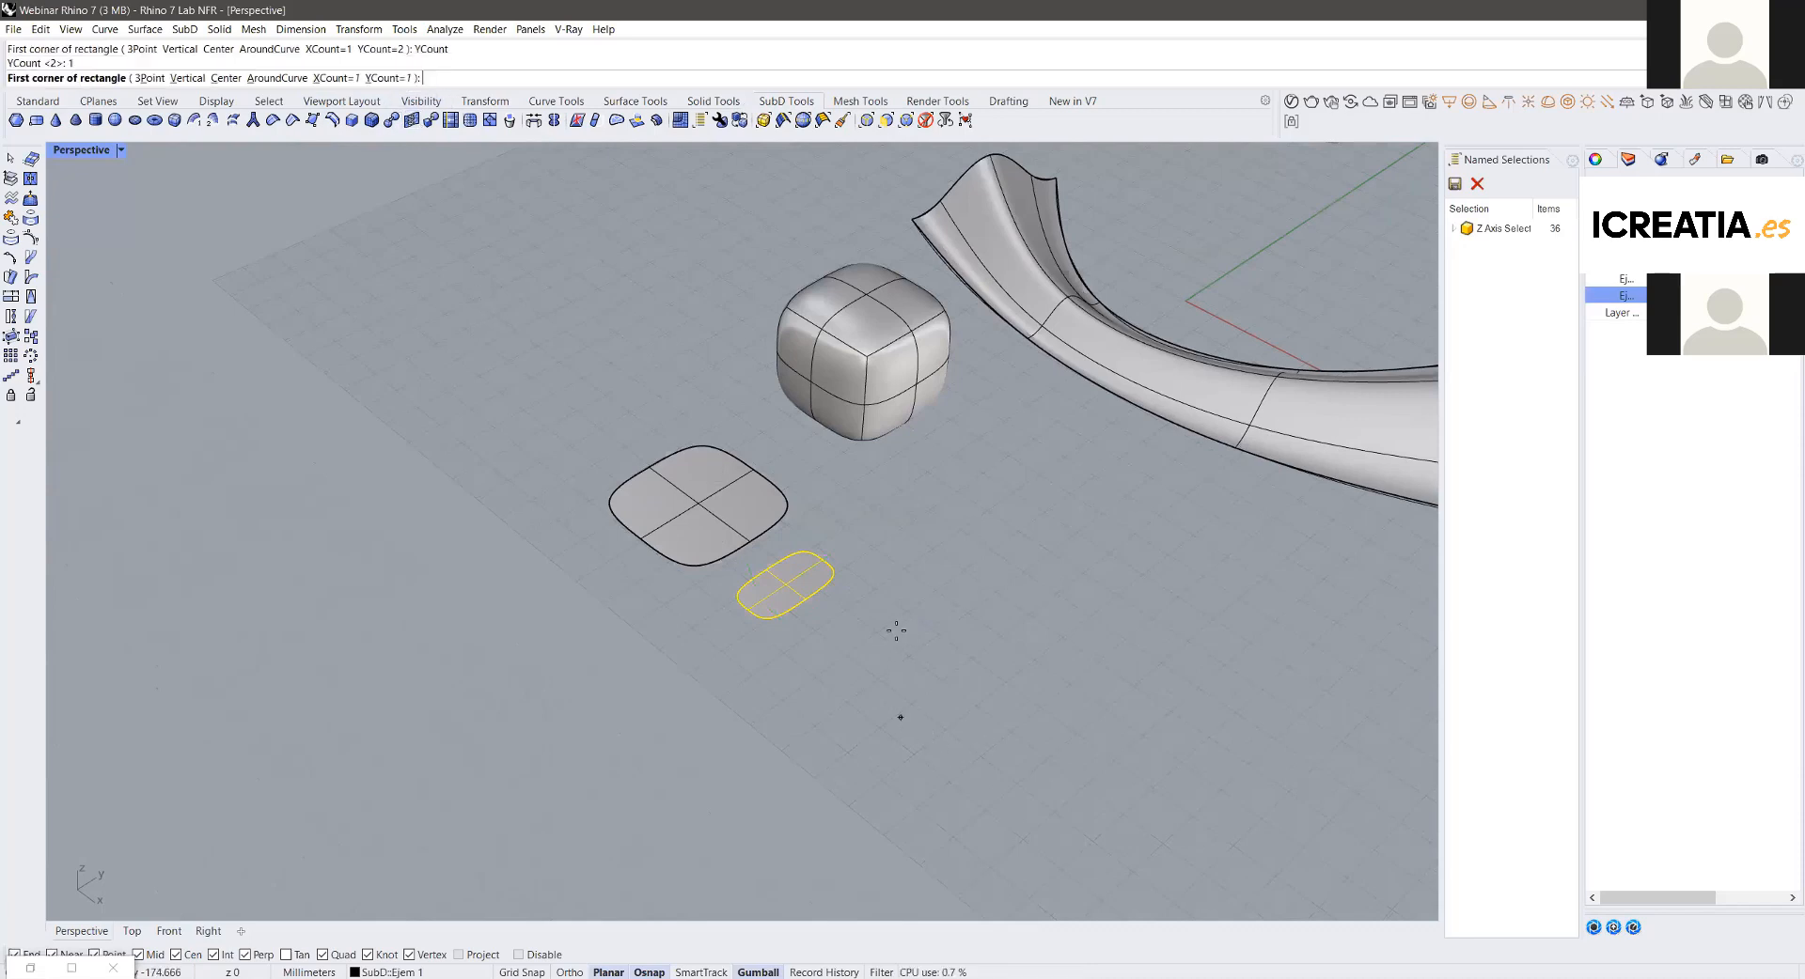
{"action": "left_click", "coordinate": [893, 710]}
{"action": "left_click", "coordinate": [940, 625]}
{"action": "left_click", "coordinate": [938, 599]}
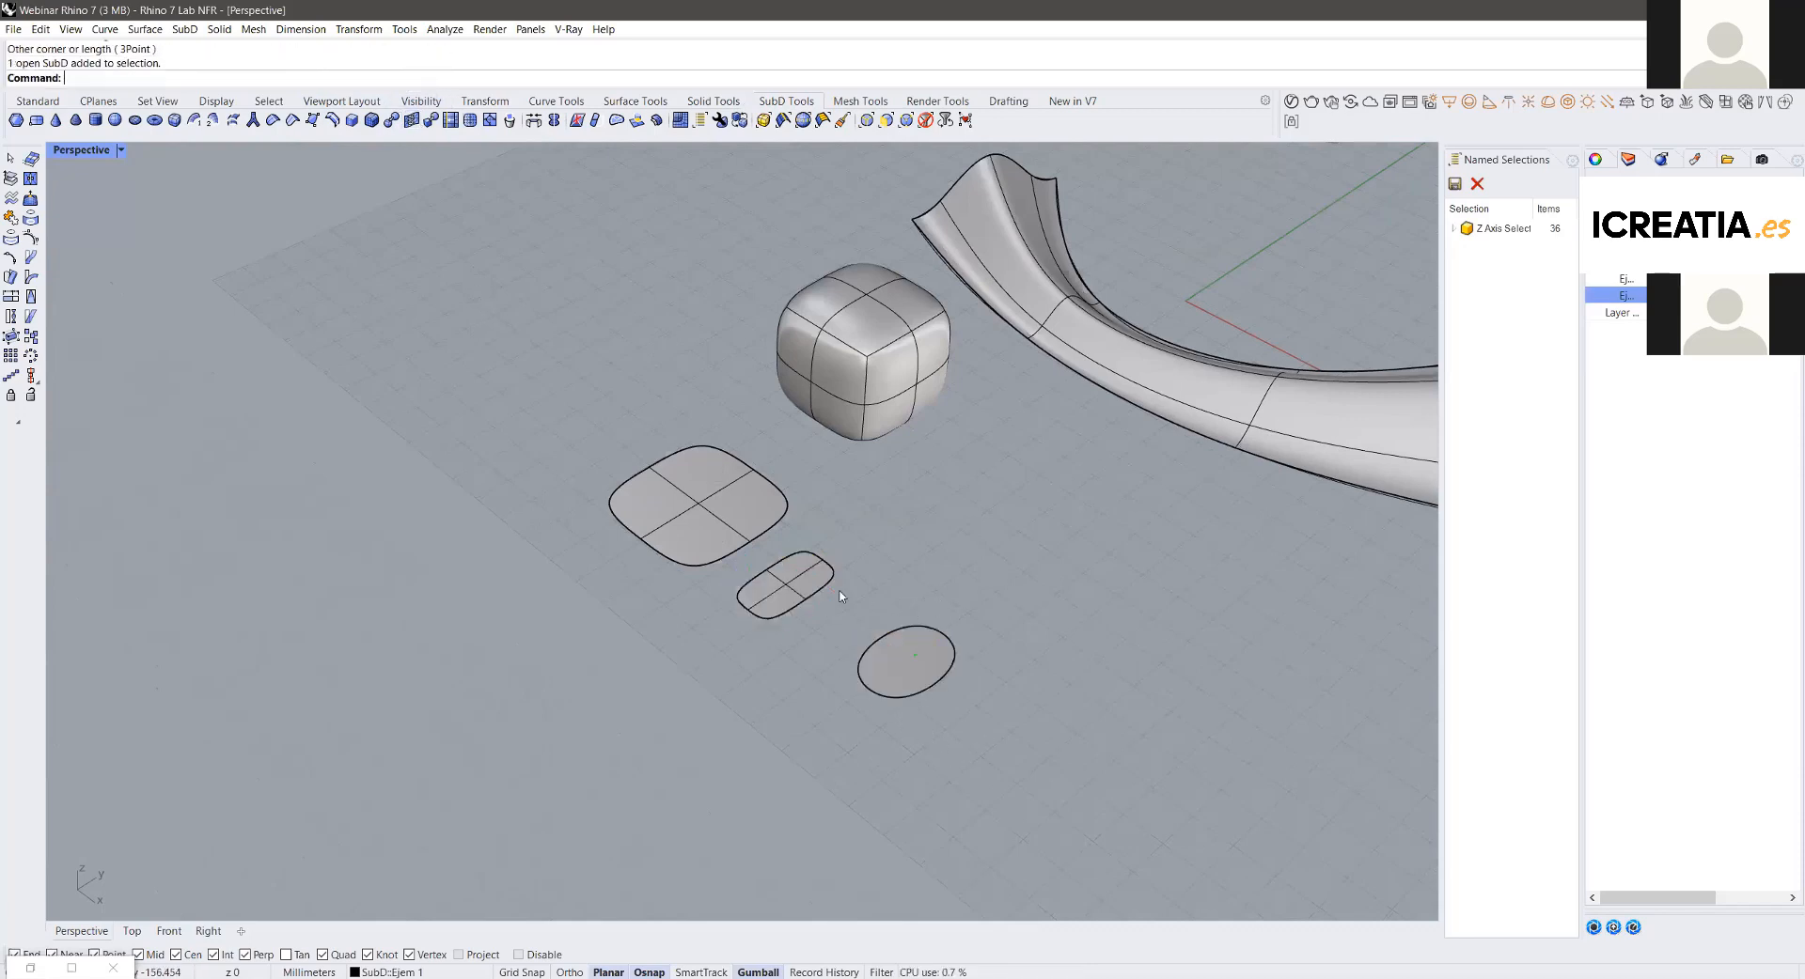
Step: Move the single-face SubD plane closer to the small four-face plane
{"action": "scroll", "coordinate": [839, 593], "scroll_direction": "up", "scroll_amount": 4}
{"action": "left_click", "coordinate": [989, 731]}
{"action": "left_click_drag", "start_coordinate": [990, 733], "coordinate": [1015, 649]}
{"action": "key", "text": "Escape"}
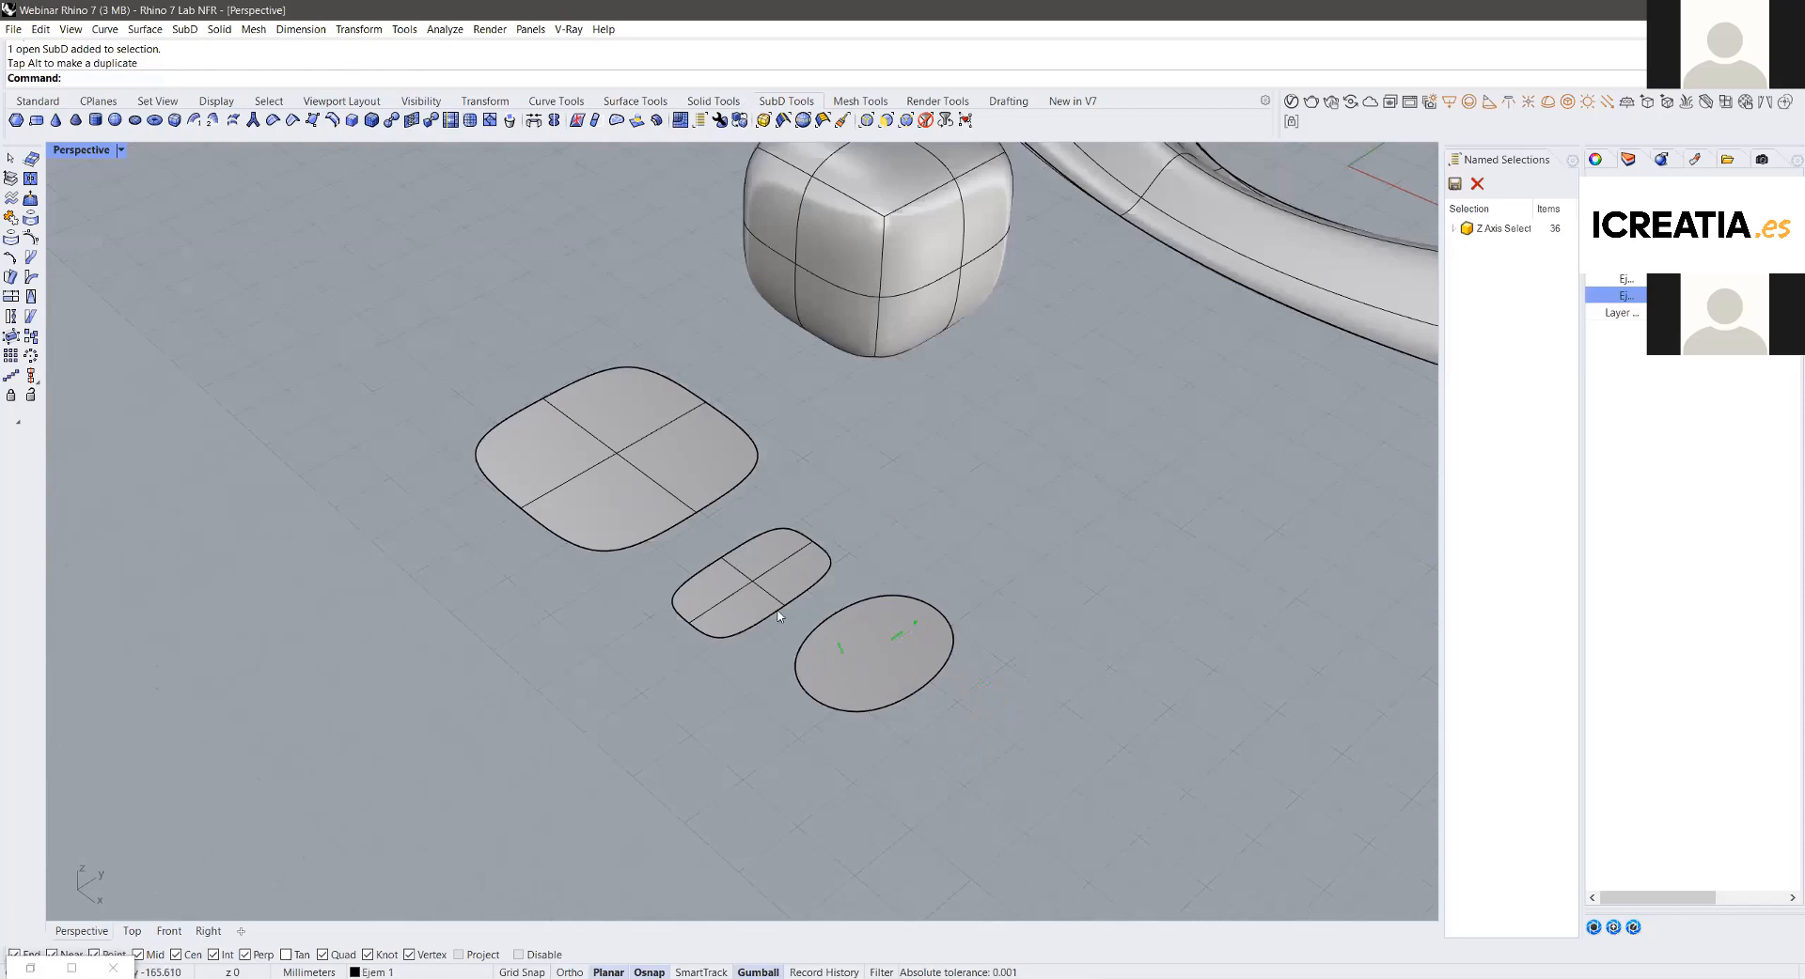
Step: Compare the face divisions of the small four-face plane with the single-face plane by selecting their faces
{"action": "scroll", "coordinate": [814, 598], "scroll_direction": "up", "scroll_amount": 3}
{"action": "left_click", "coordinate": [695, 508], "text": "ctrl+shift"}
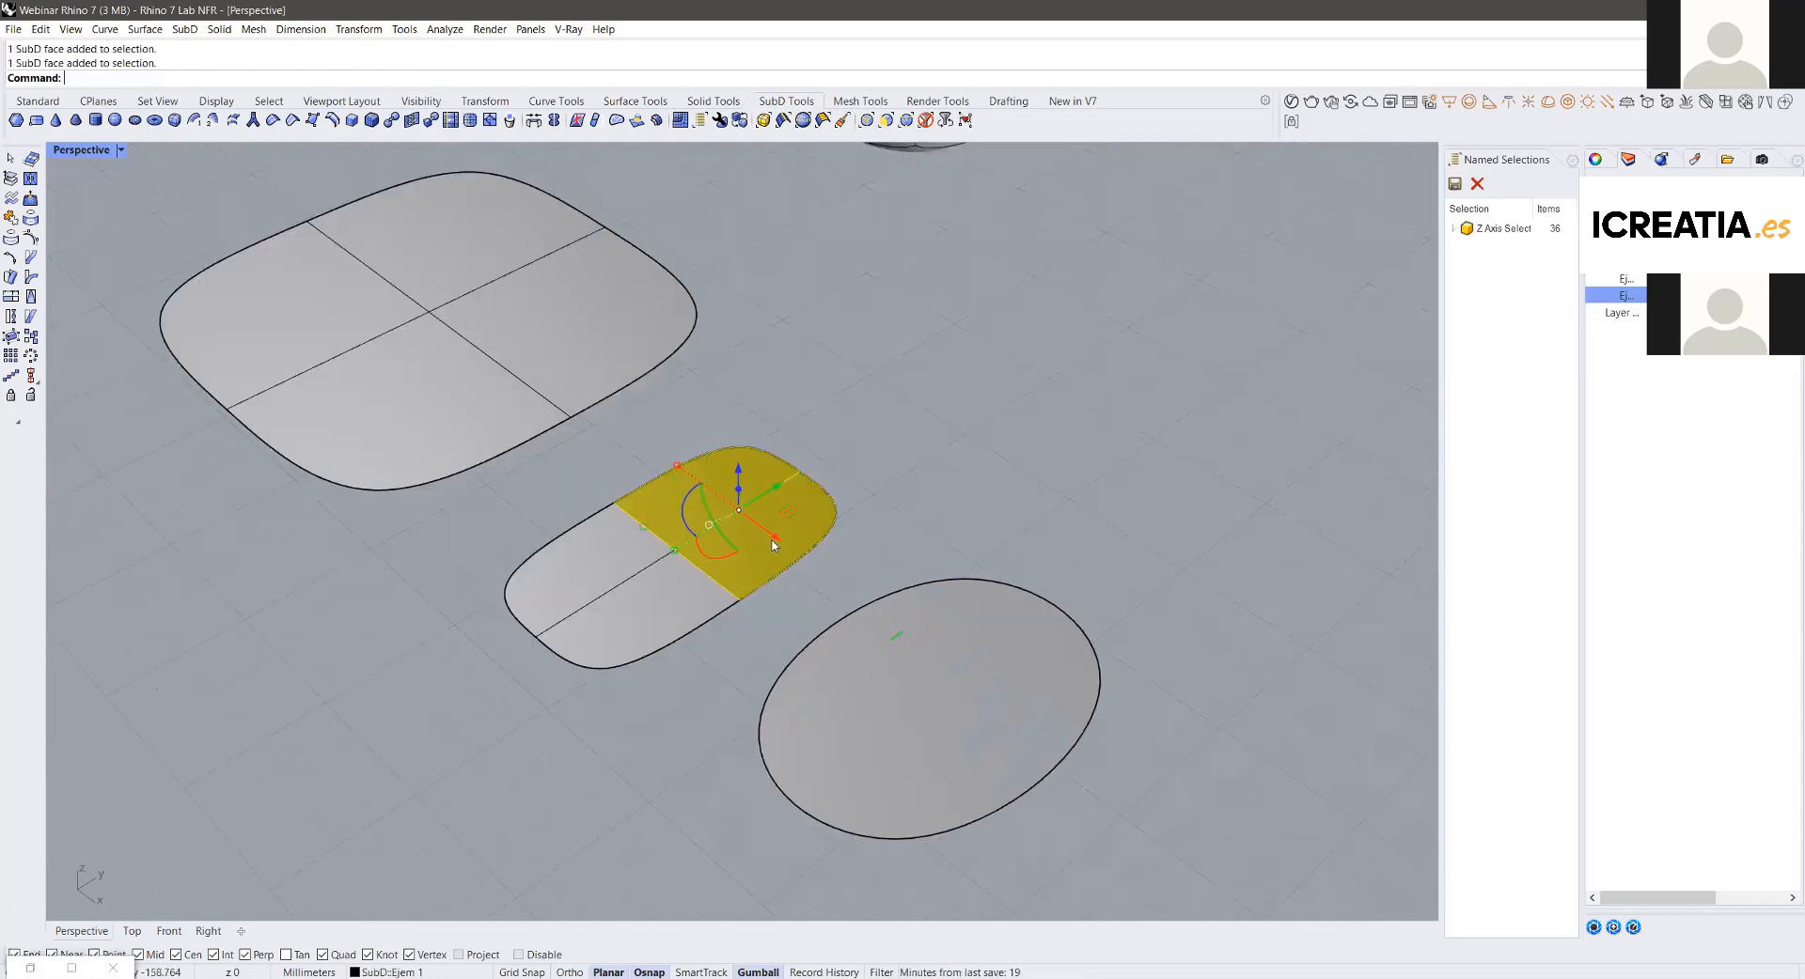
{"action": "key", "text": "Escape"}
{"action": "scroll", "coordinate": [684, 513], "scroll_direction": "up", "scroll_amount": 6}
{"action": "scroll", "coordinate": [711, 508], "scroll_direction": "down", "scroll_amount": 6}
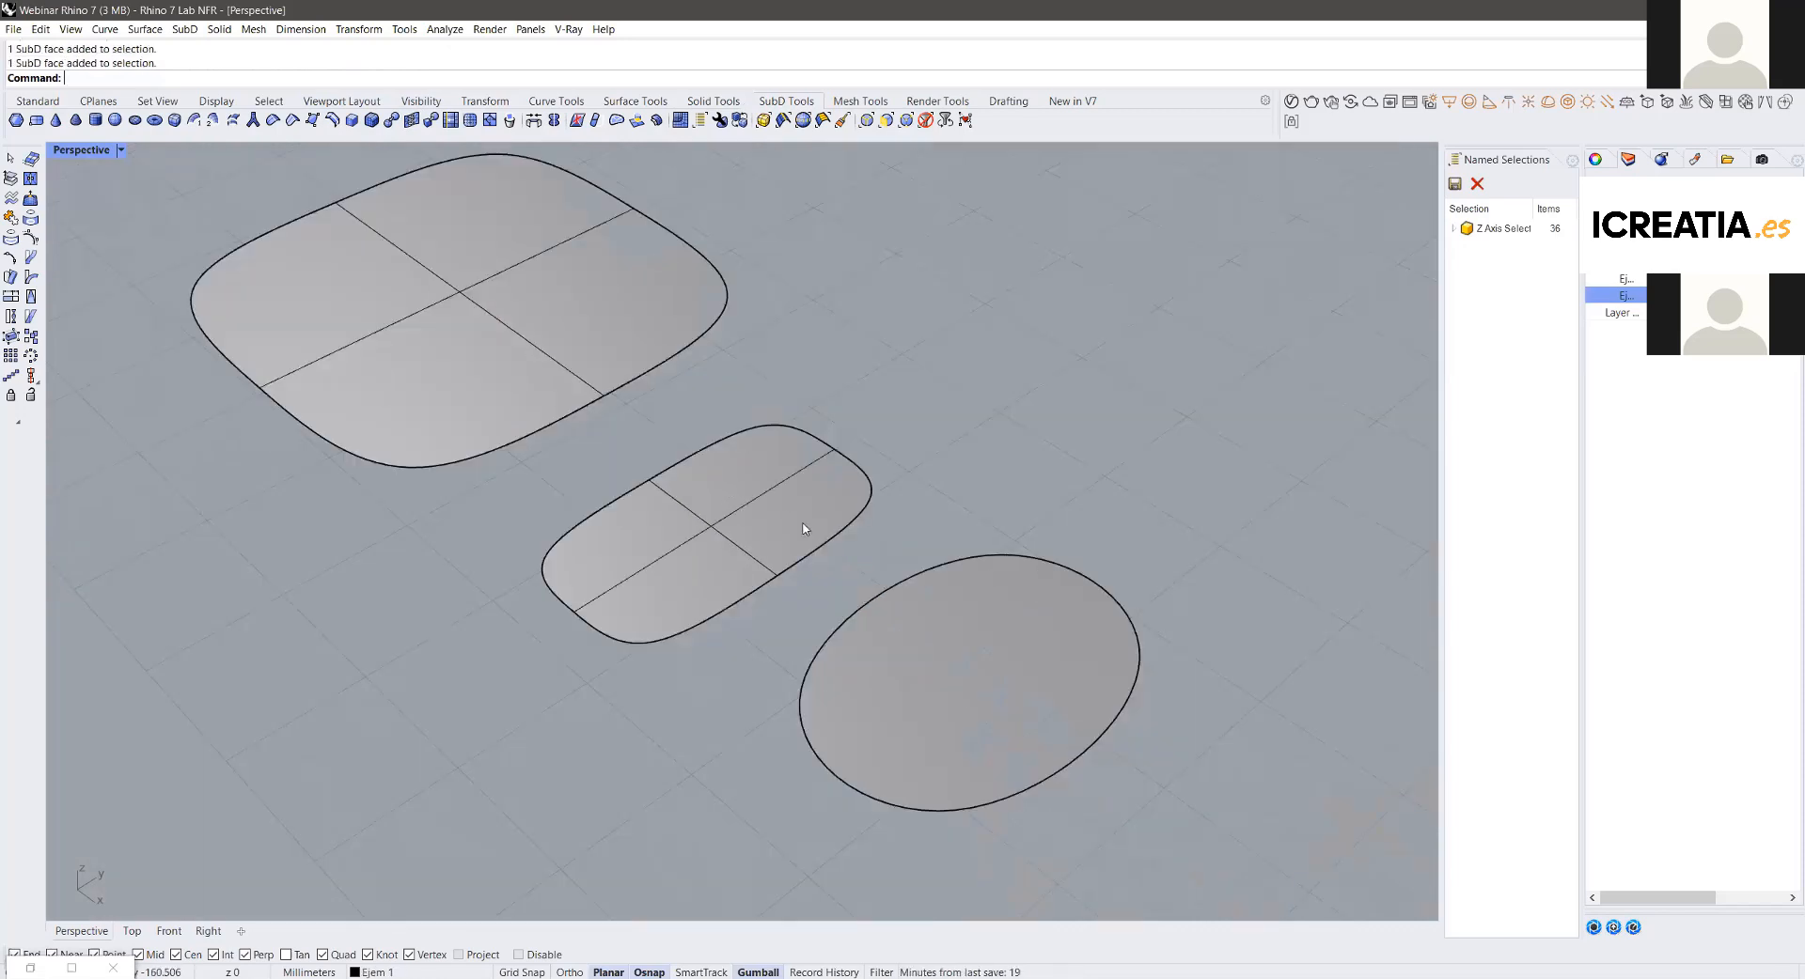
{"action": "left_click", "coordinate": [771, 470], "text": "ctrl+shift"}
{"action": "key", "text": "Escape"}
{"action": "left_click", "coordinate": [778, 508], "text": "ctrl+shift"}
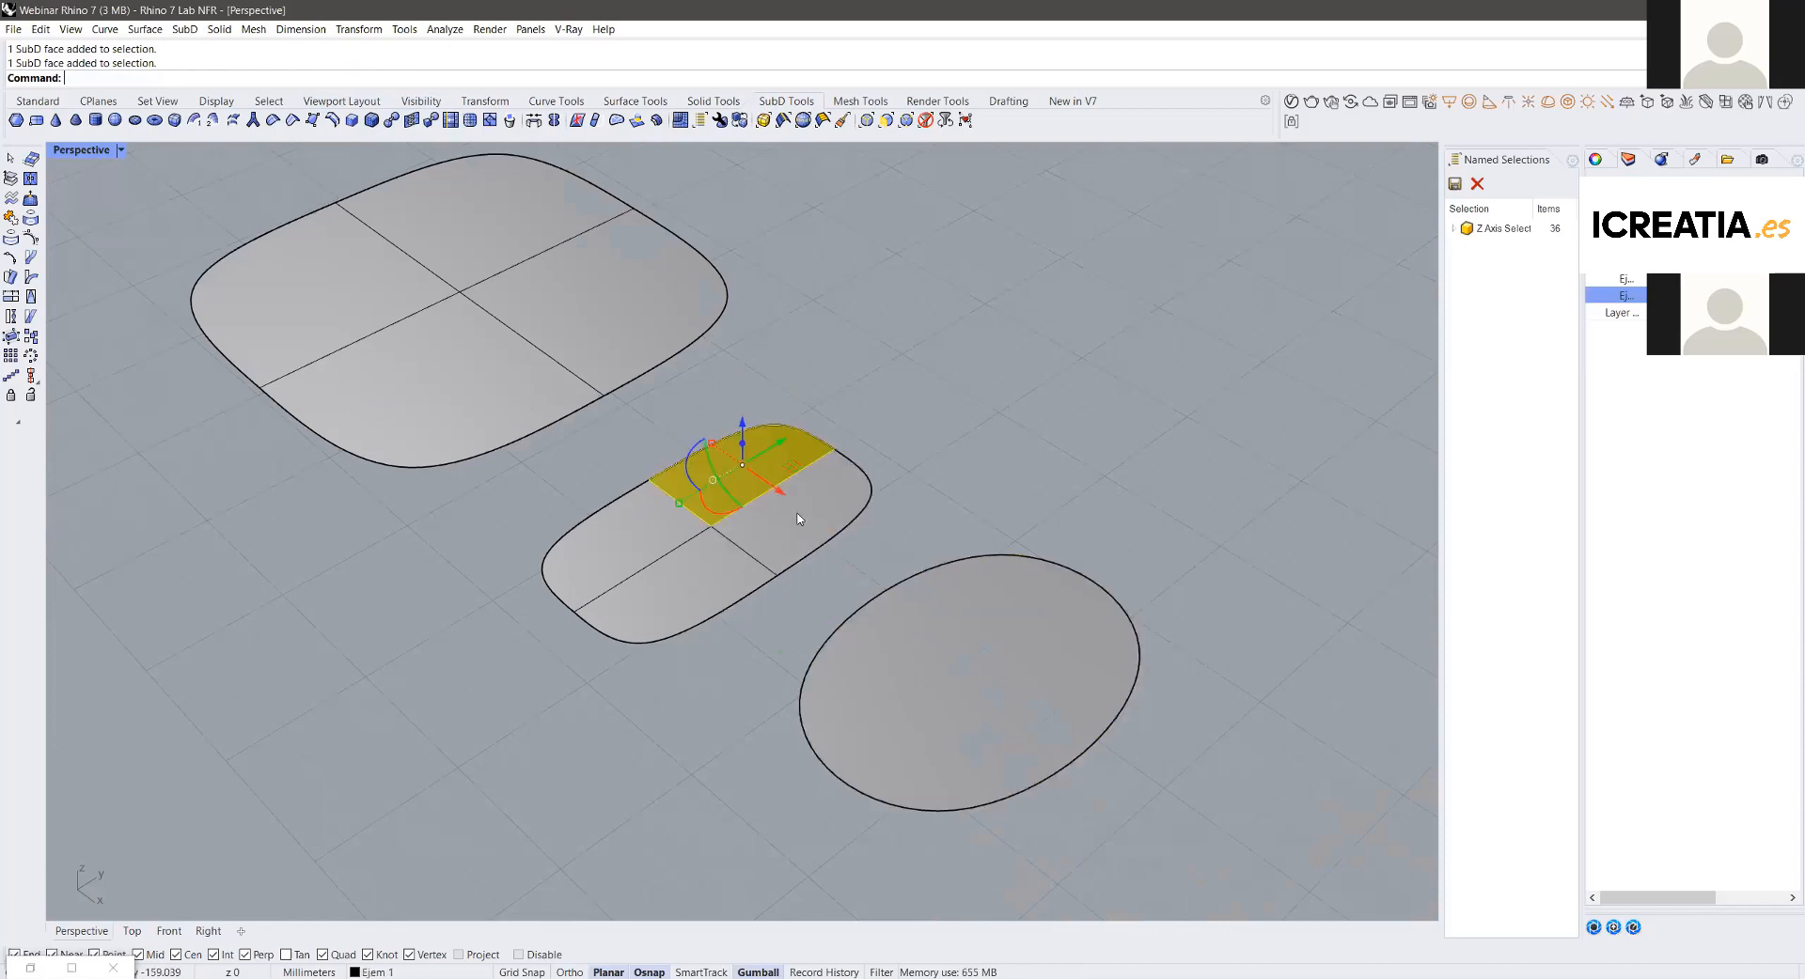
{"action": "left_click", "coordinate": [799, 517], "text": "ctrl+shift"}
{"action": "key", "text": "Escape"}
{"action": "left_click", "coordinate": [1015, 642]}
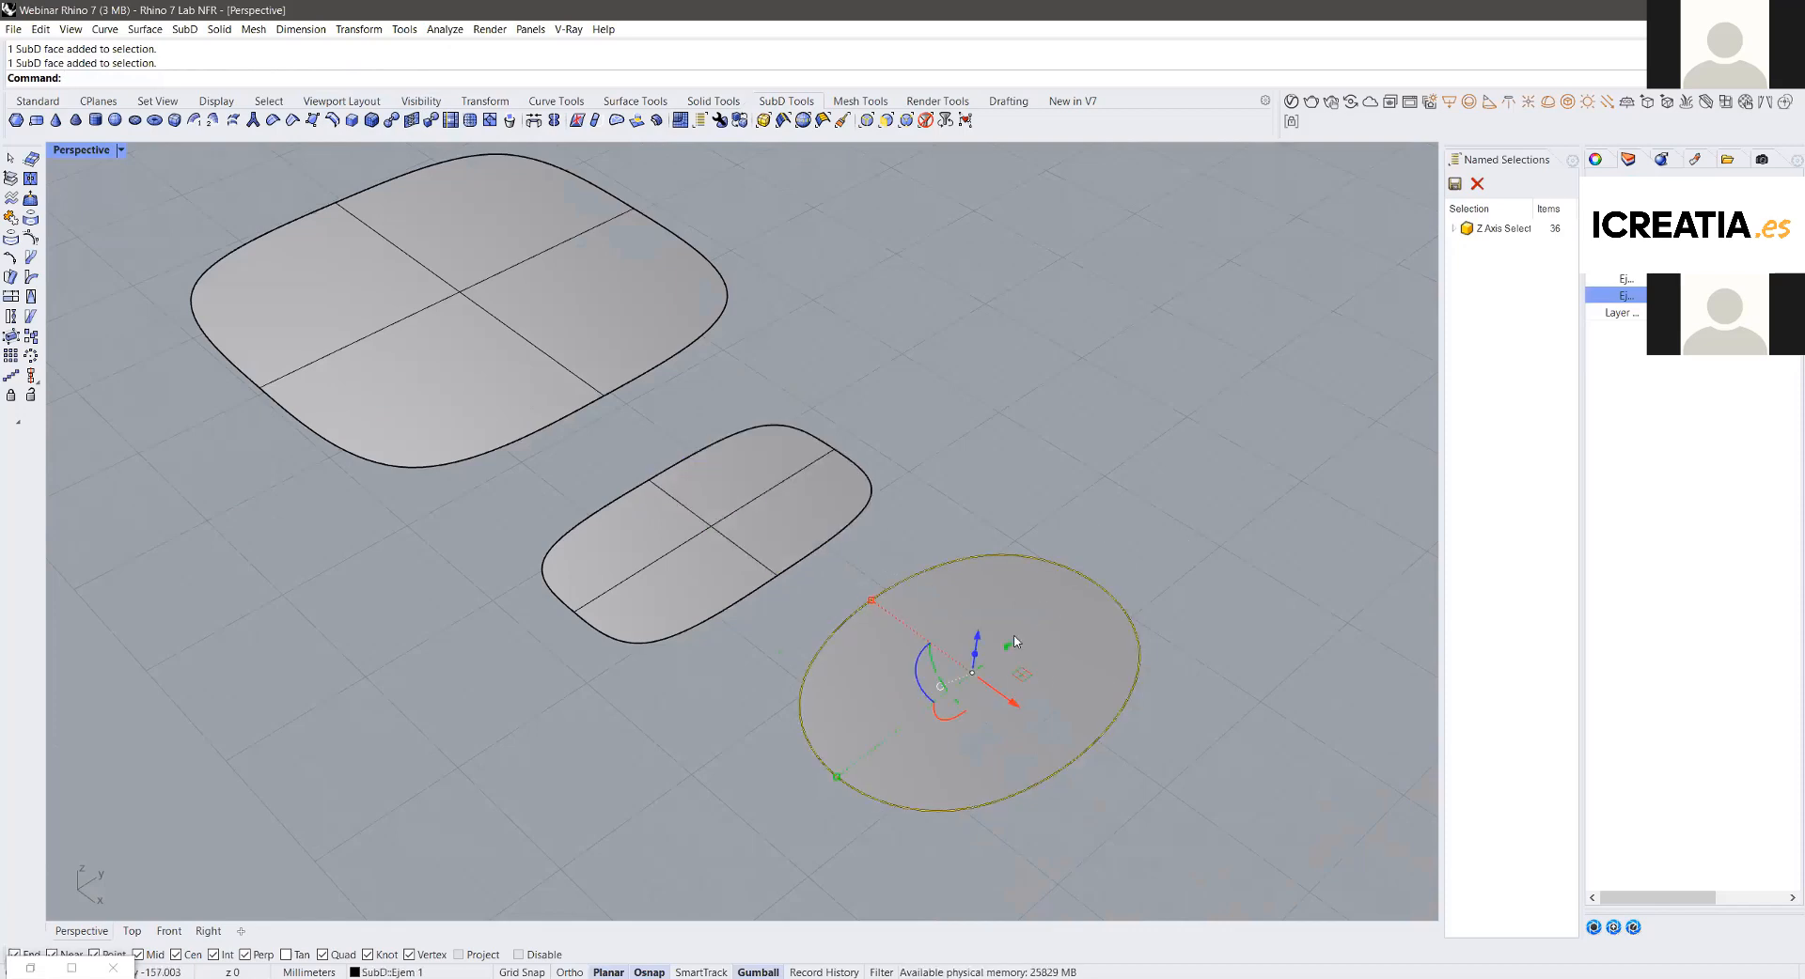
{"action": "key", "text": "Escape"}
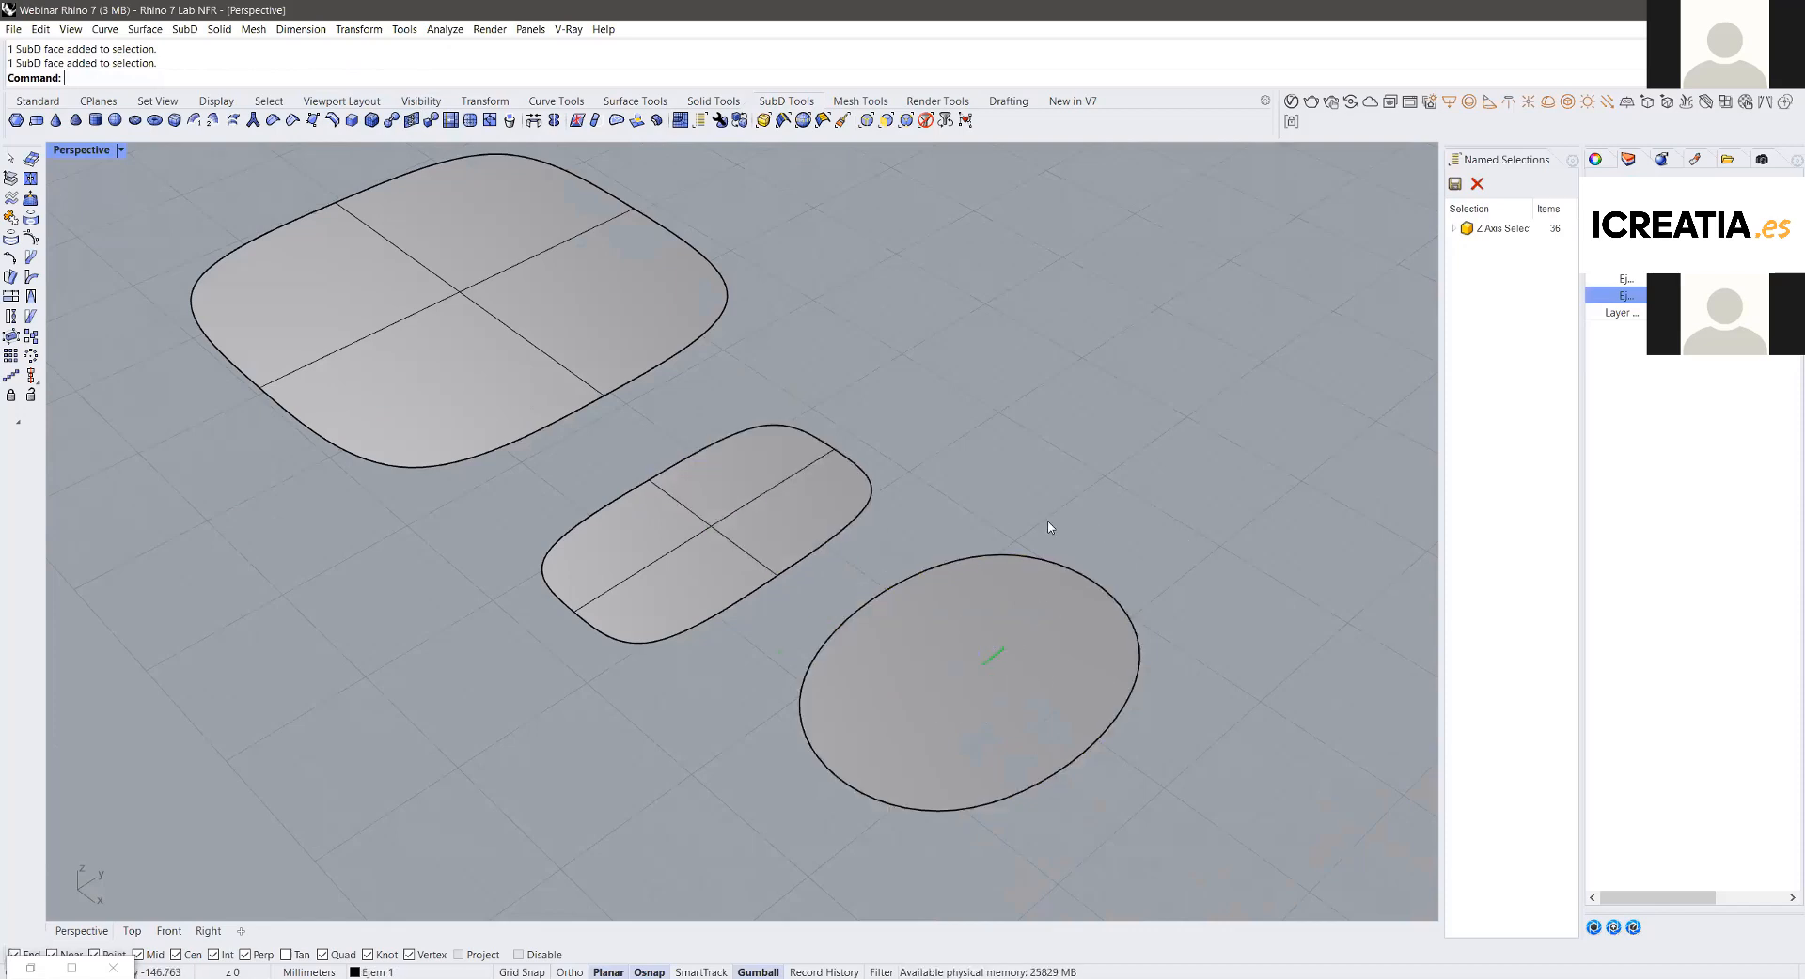
{"action": "scroll", "coordinate": [1050, 523], "scroll_direction": "down", "scroll_amount": 5}
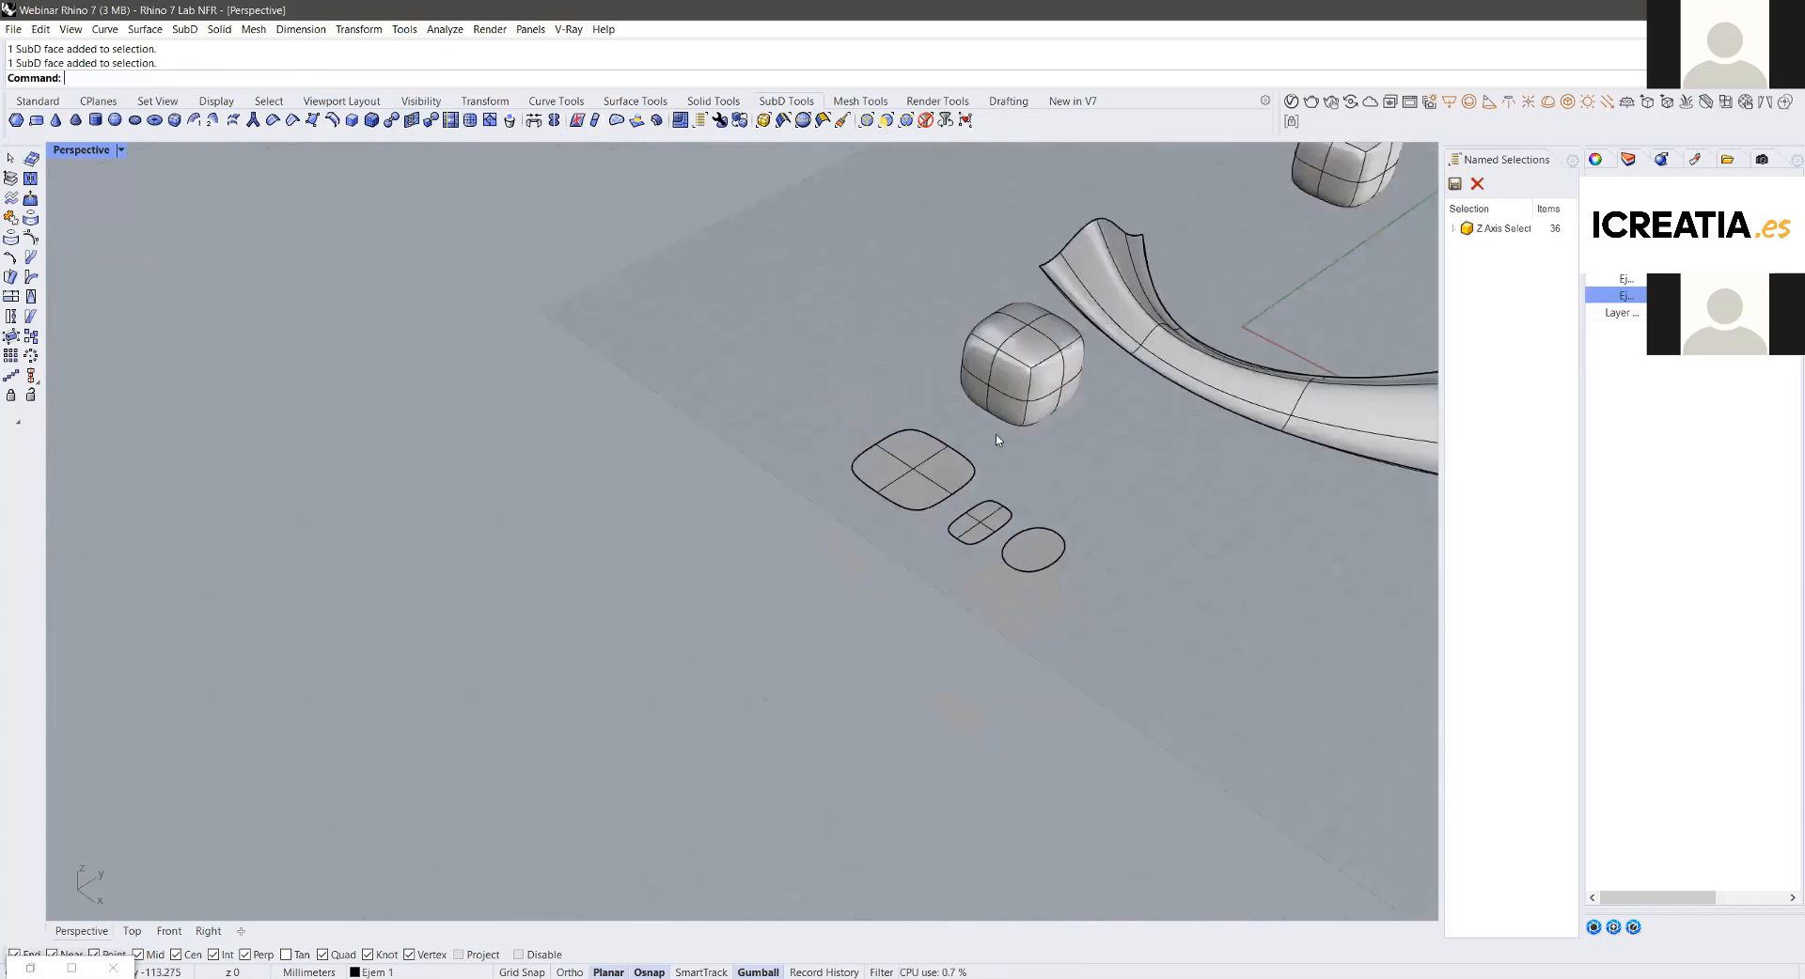
{"action": "scroll", "coordinate": [834, 640], "scroll_direction": "up", "scroll_amount": 5}
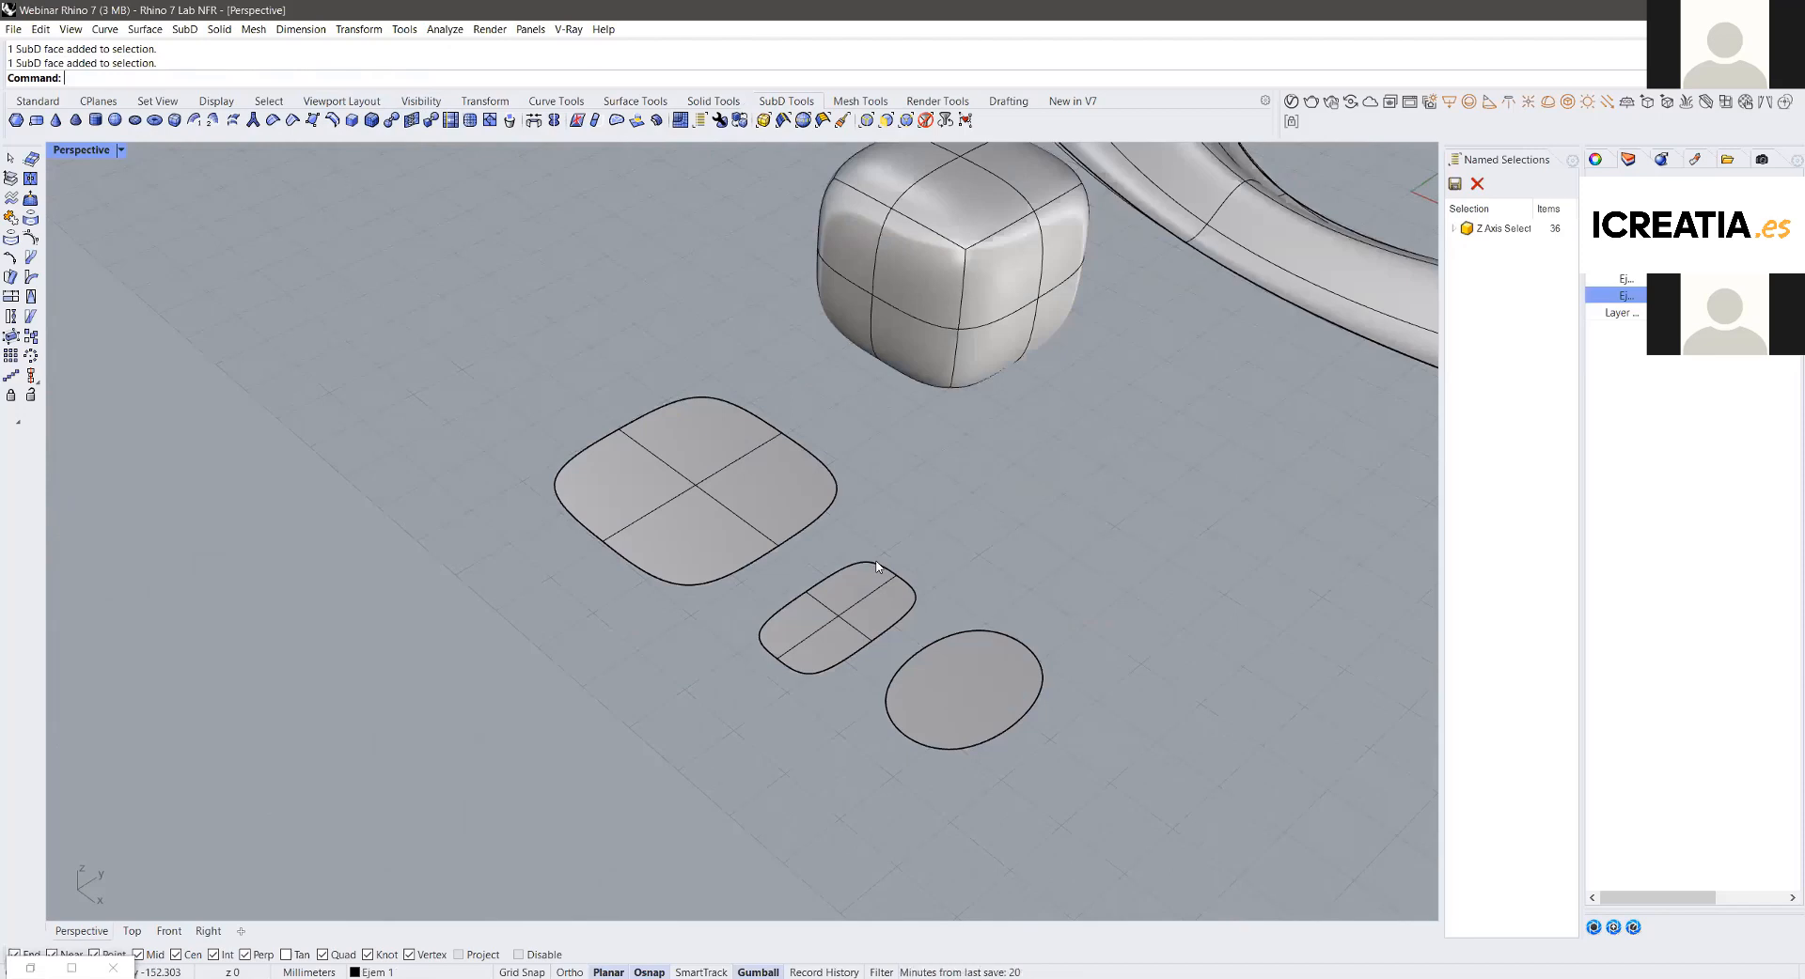
{"action": "scroll", "coordinate": [866, 578], "scroll_direction": "up", "scroll_amount": 3}
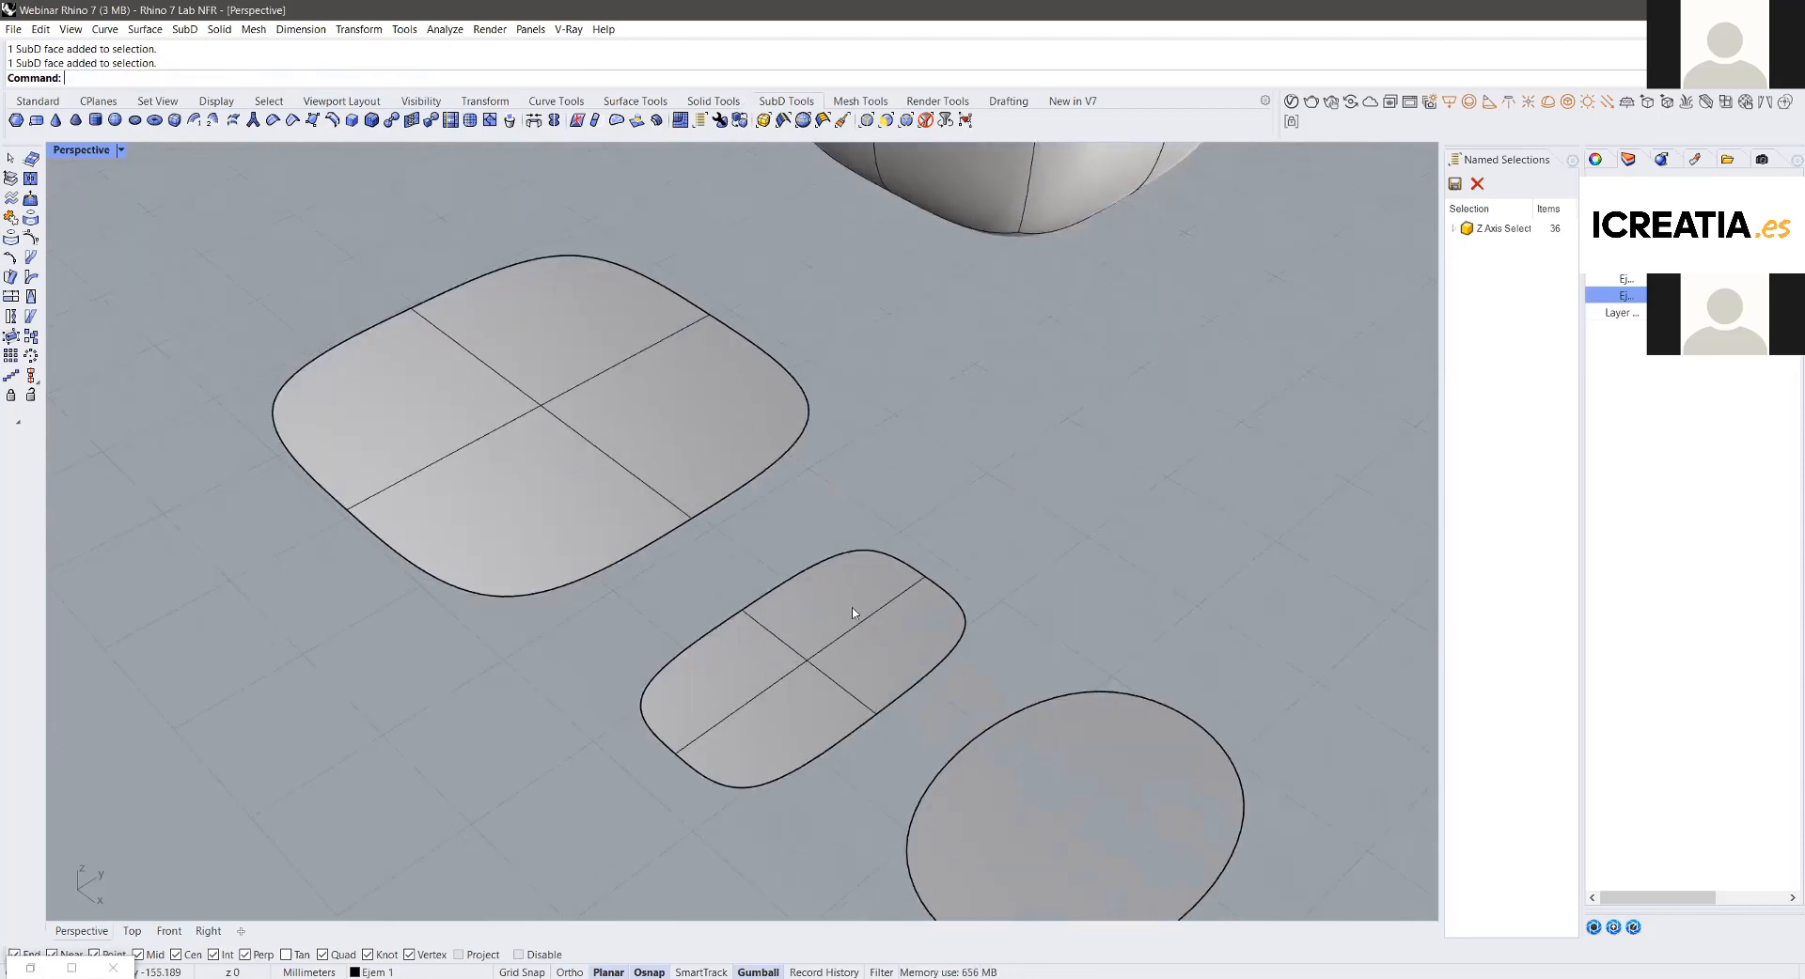
Step: Try pulling the centre vertex of the small four-face SubD plane upward, and undo the move
{"action": "left_click", "coordinate": [806, 661], "text": "ctrl+shift"}
{"action": "left_click_drag", "start_coordinate": [805, 625], "coordinate": [773, 562]}
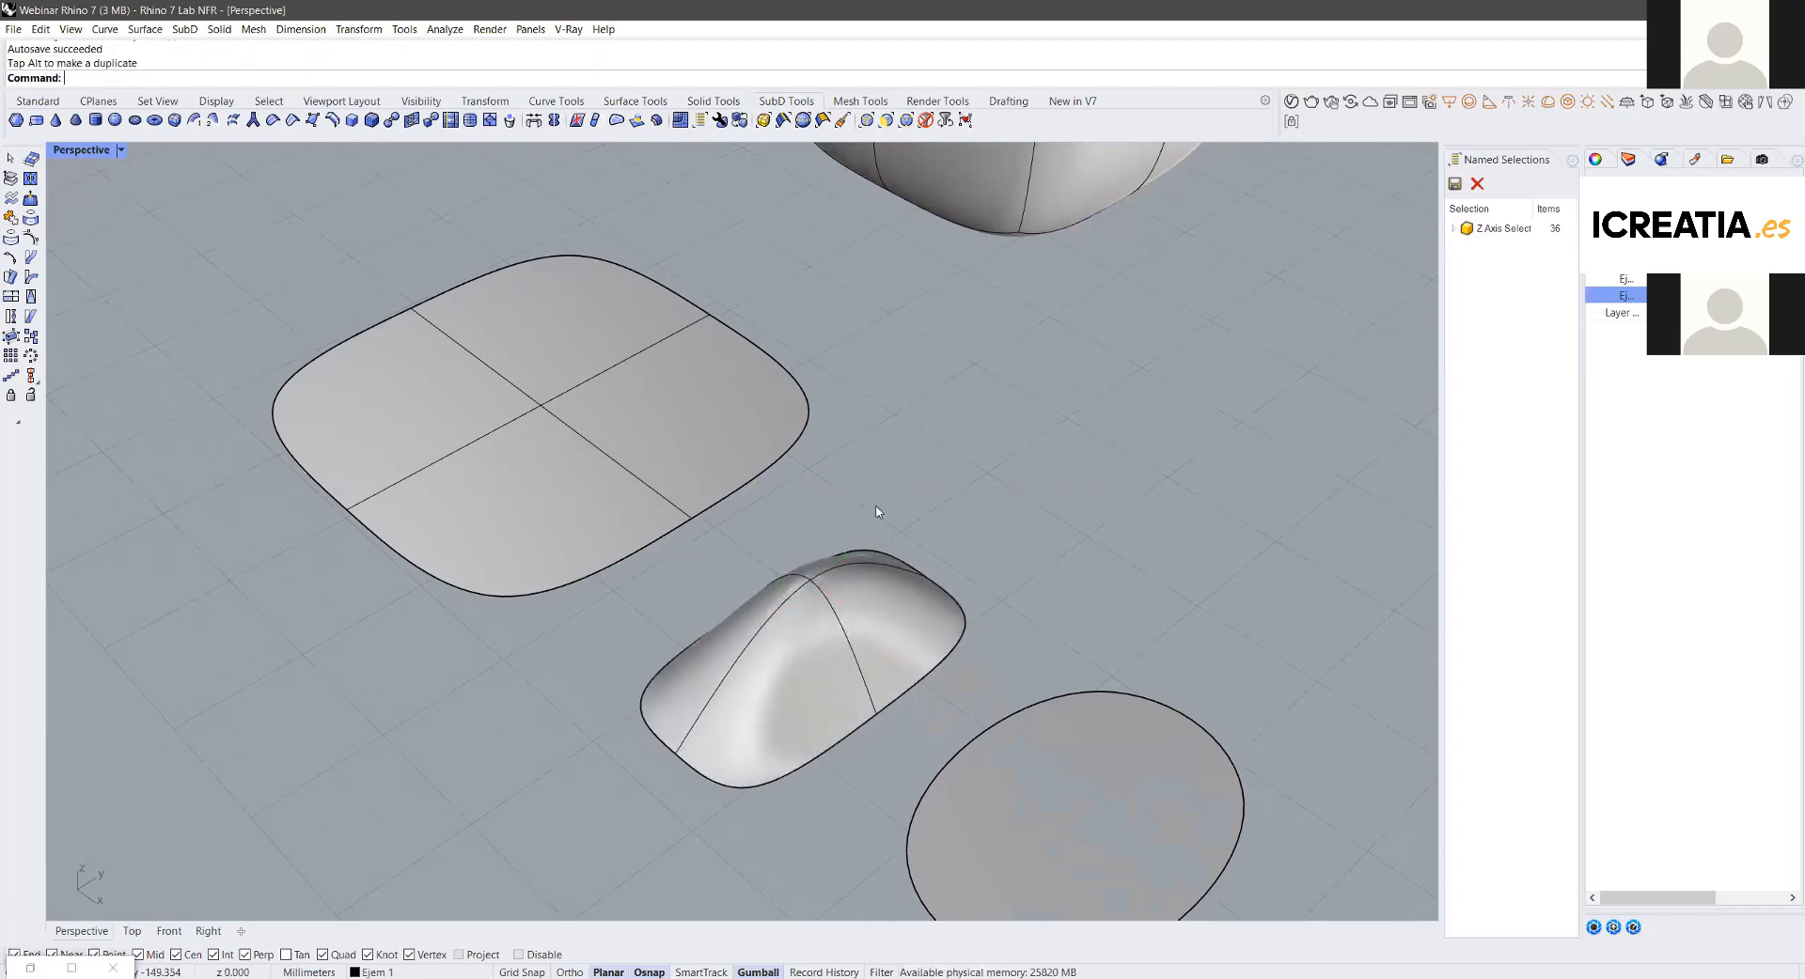
{"action": "key", "text": "ctrl+z"}
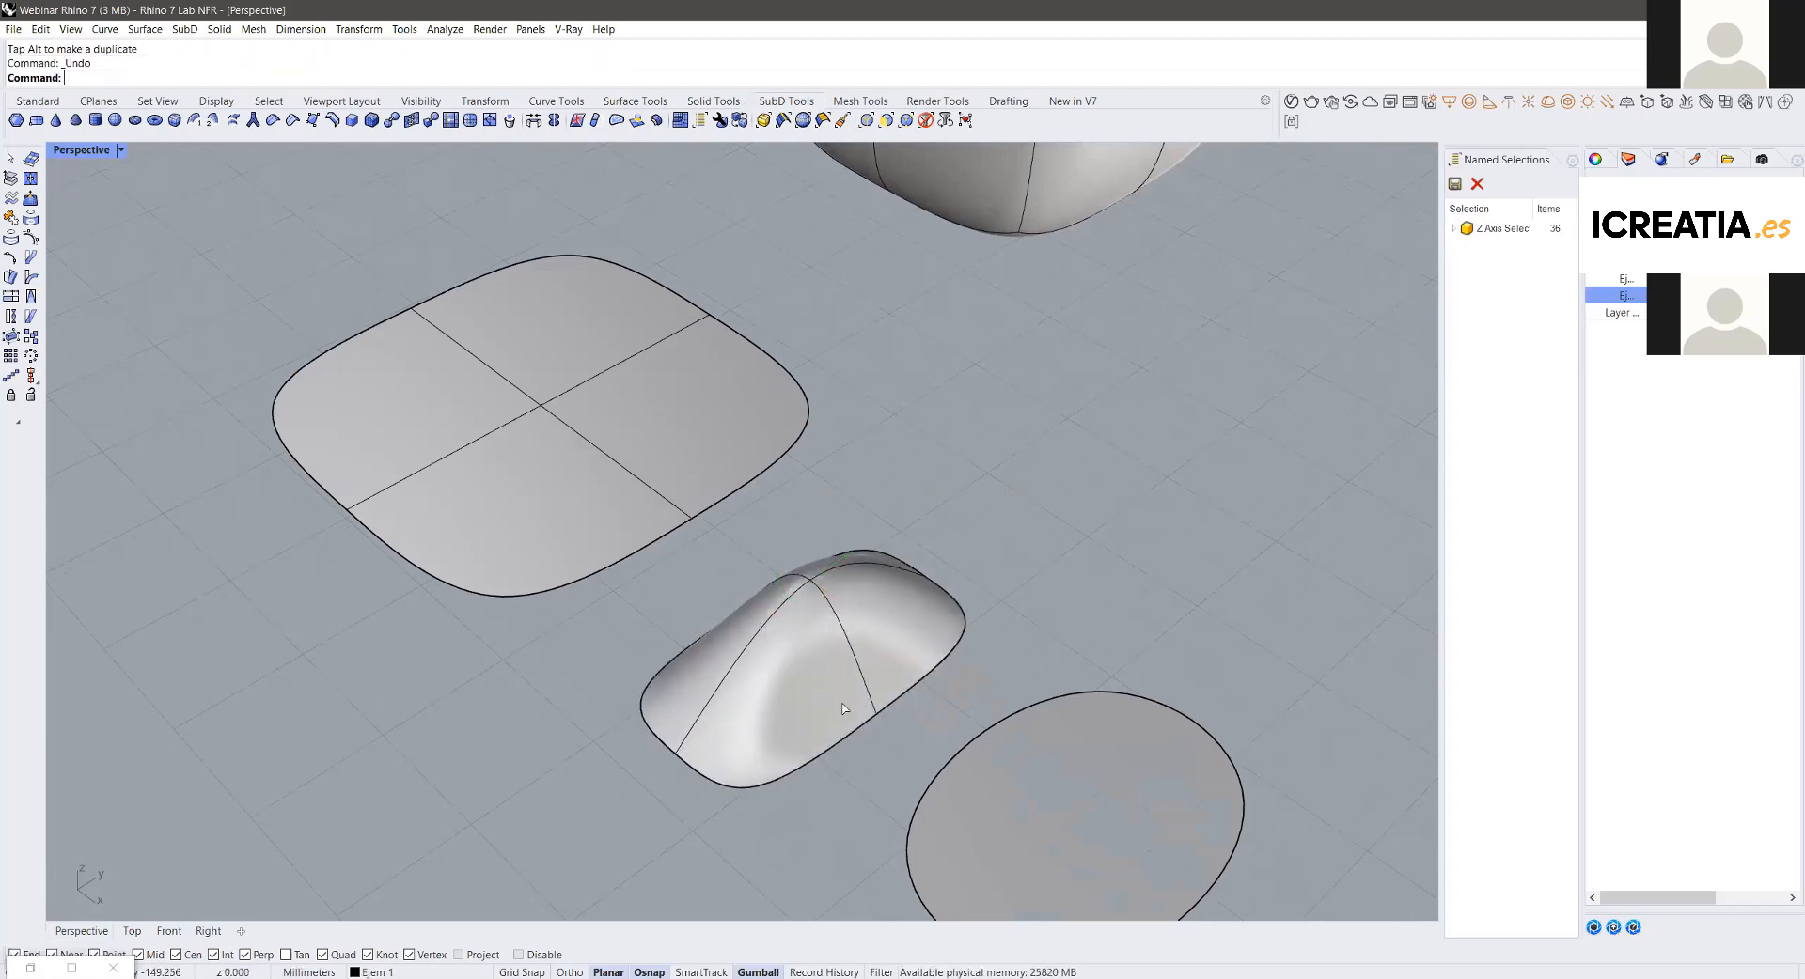
{"action": "key", "text": "ctrl+z"}
{"action": "scroll", "coordinate": [860, 629], "scroll_direction": "down", "scroll_amount": 4}
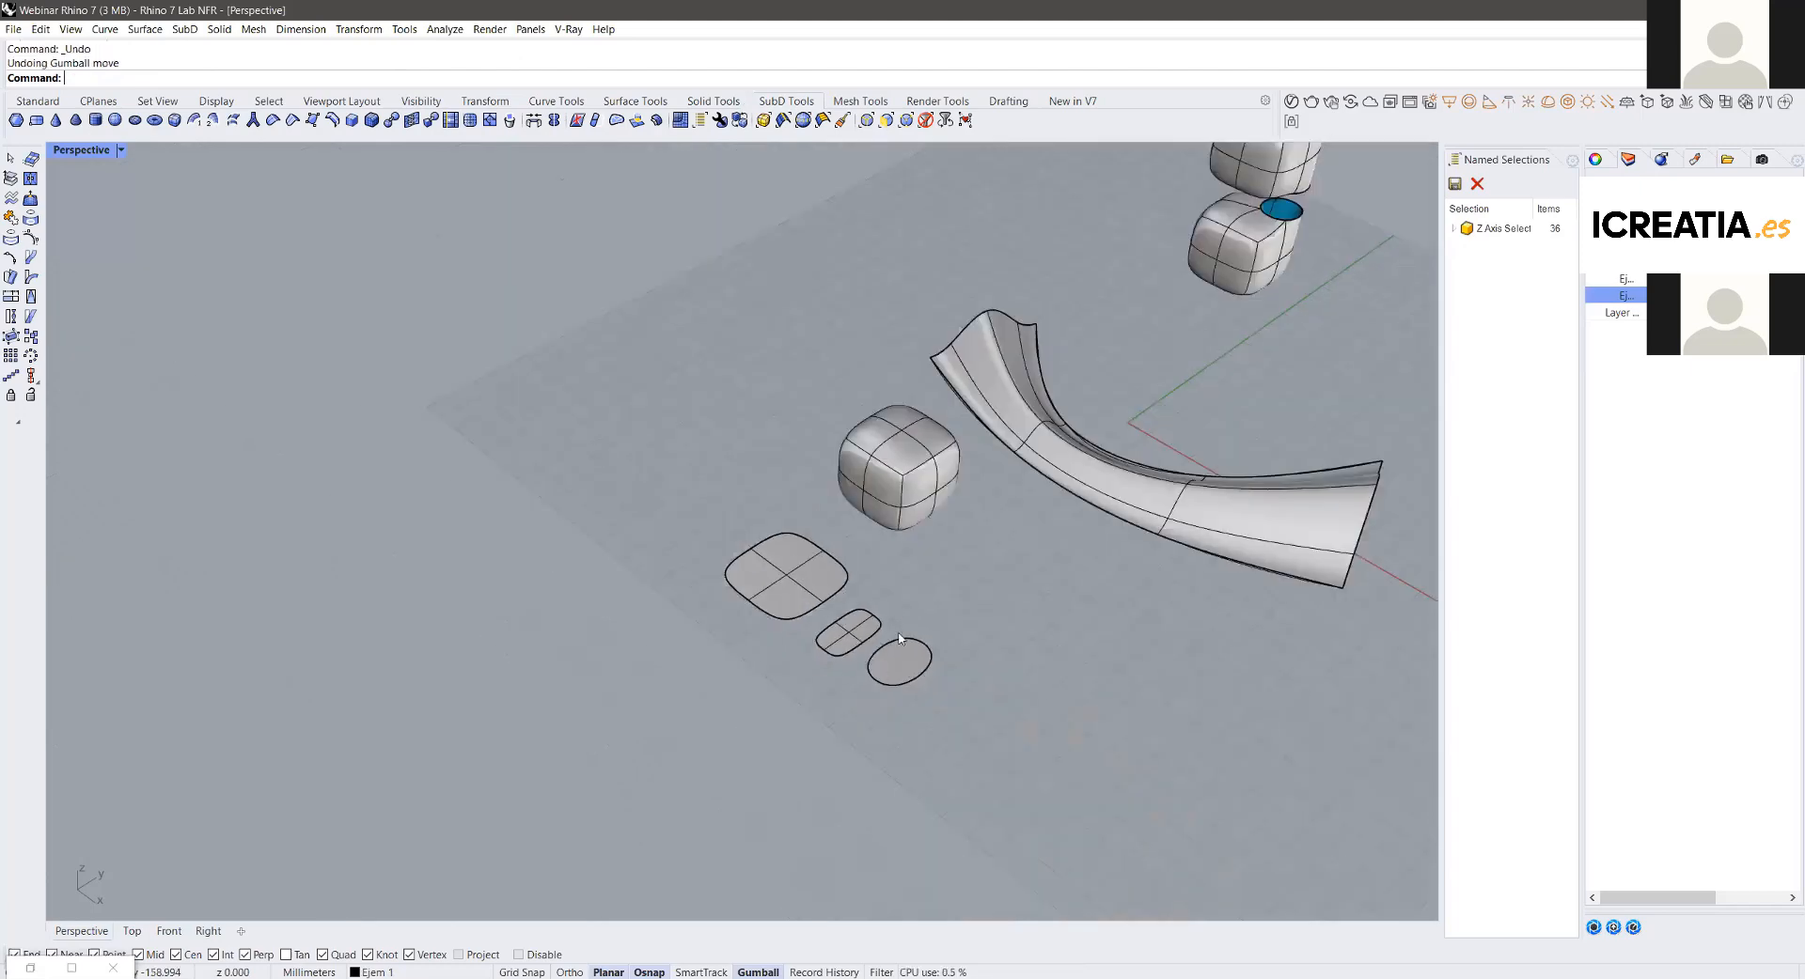
Step: Try raising the only face of the single-face SubD plane, and undo the move
{"action": "scroll", "coordinate": [908, 658], "scroll_direction": "up", "scroll_amount": 8}
{"action": "left_click", "coordinate": [907, 658], "text": "ctrl+shift"}
{"action": "left_click_drag", "start_coordinate": [858, 630], "coordinate": [867, 534]}
{"action": "key", "text": "ctrl+z"}
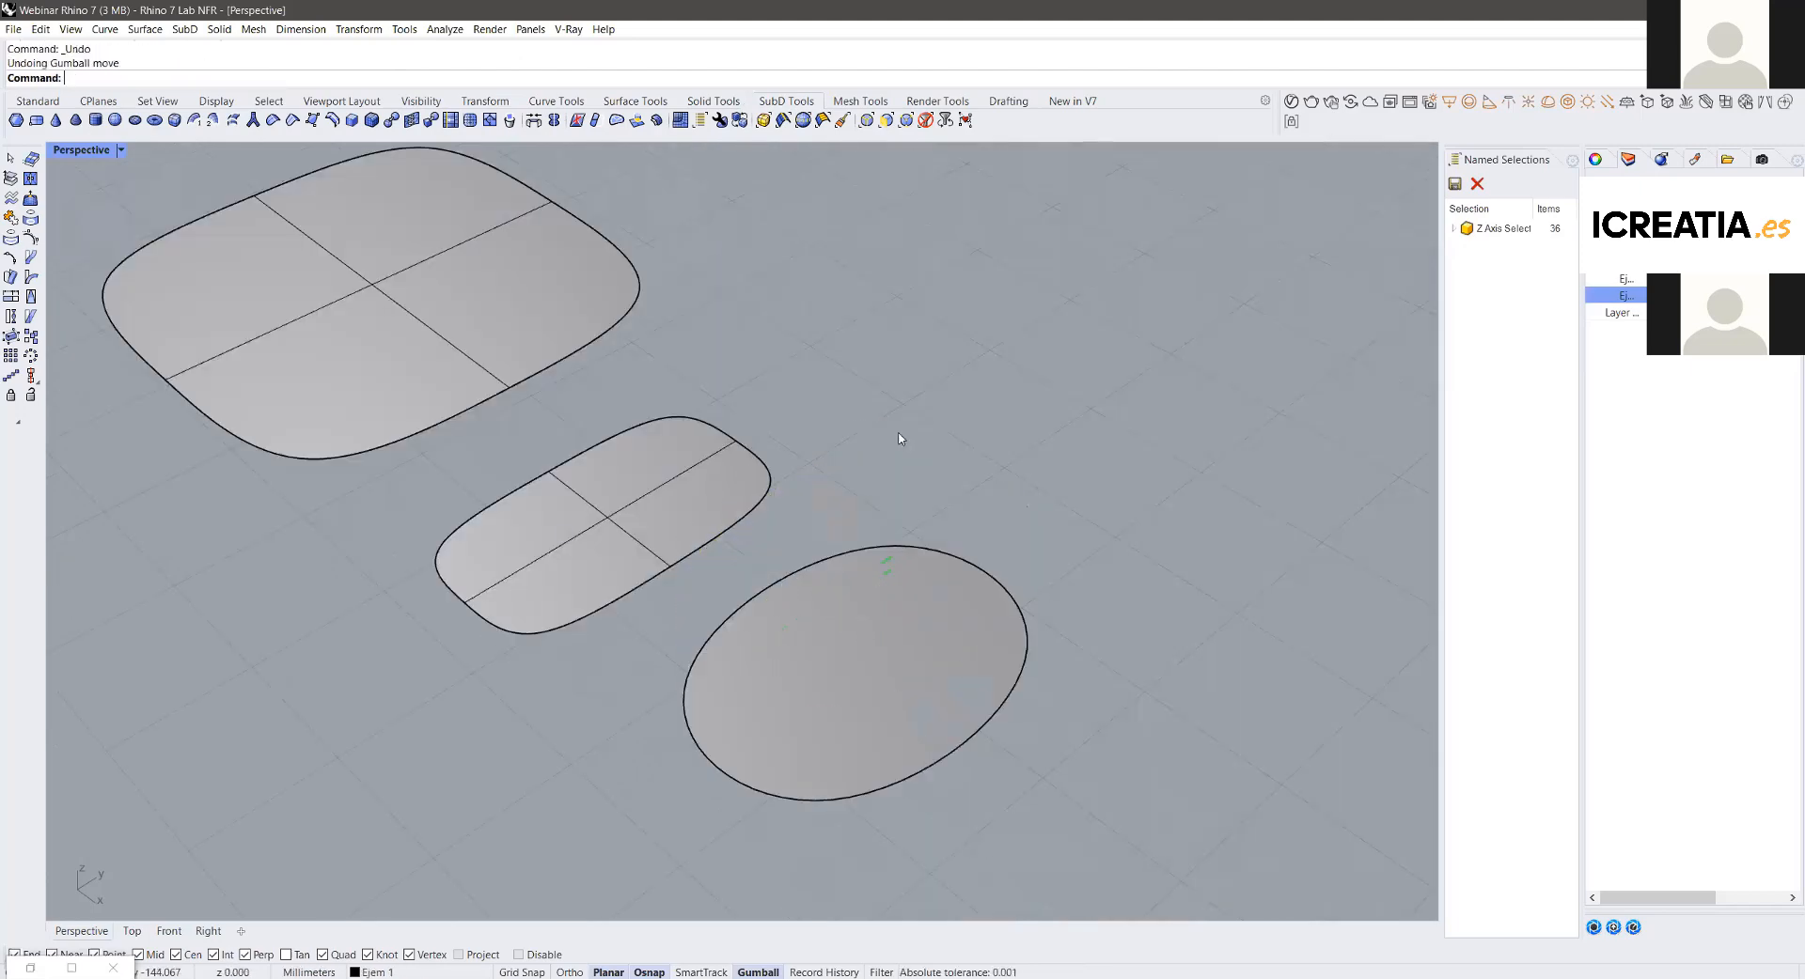
Step: Examine the four faces of the large SubD plane by selecting them one after another
{"action": "scroll", "coordinate": [827, 504], "scroll_direction": "up", "scroll_amount": 4}
{"action": "scroll", "coordinate": [889, 510], "scroll_direction": "down", "scroll_amount": 5}
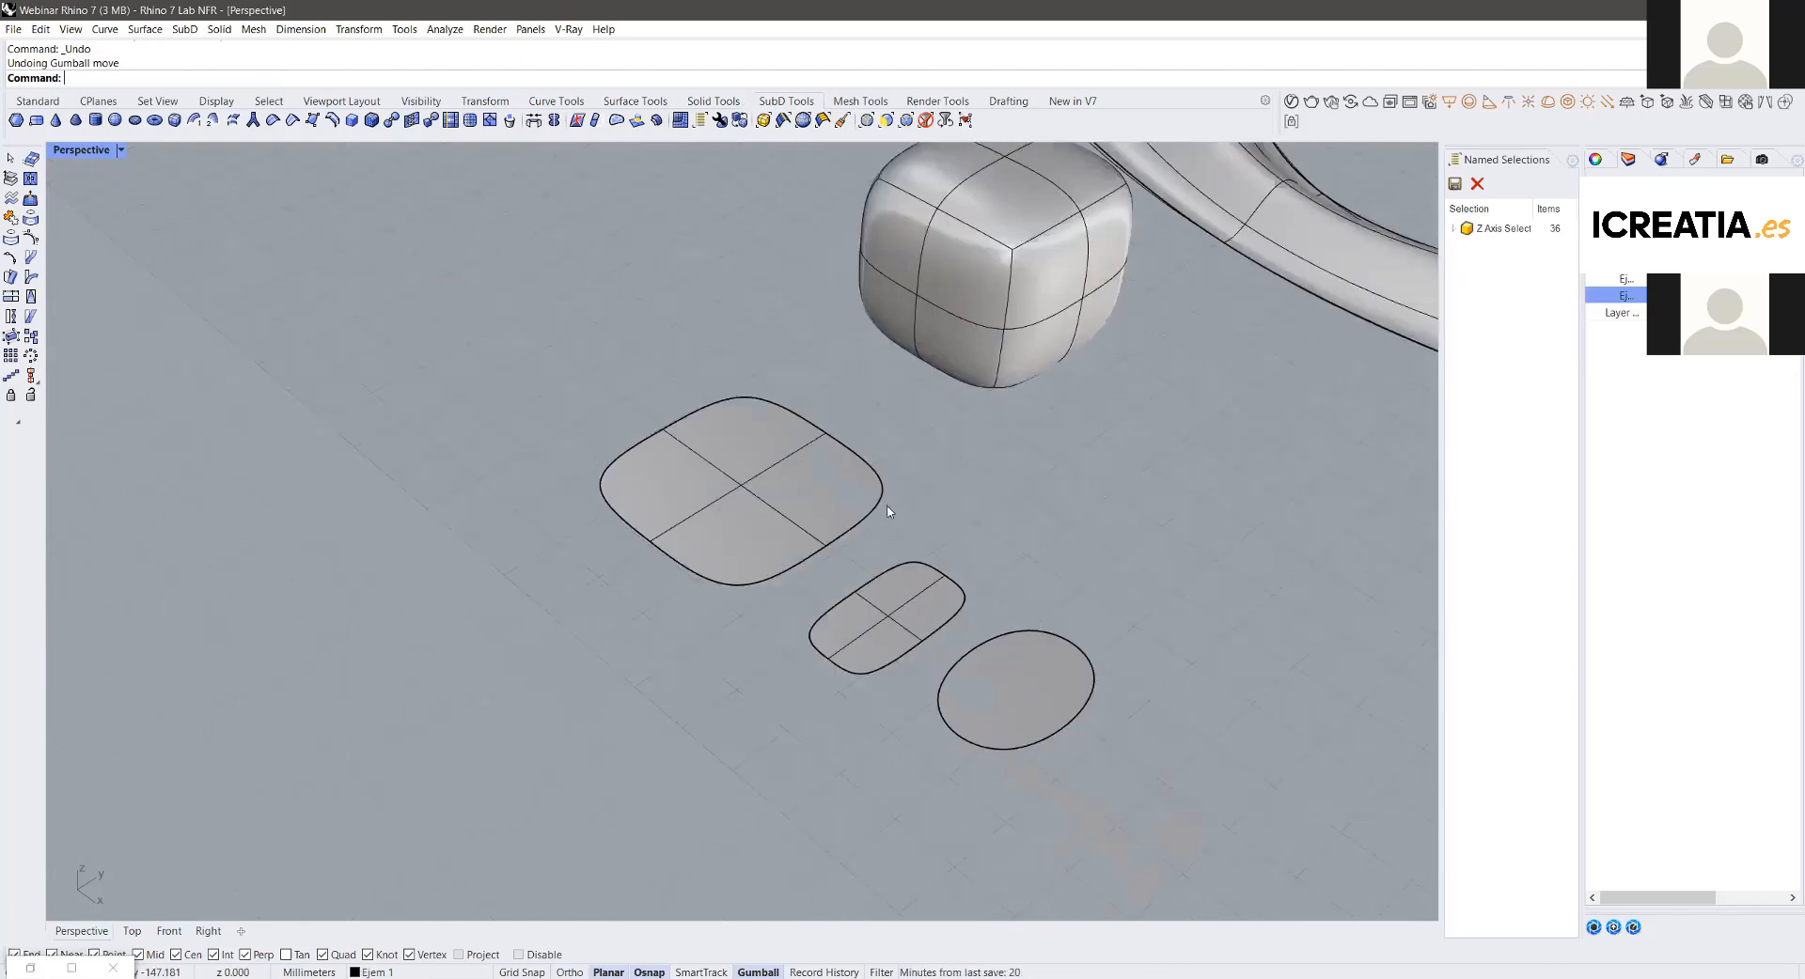
{"action": "scroll", "coordinate": [891, 552], "scroll_direction": "up", "scroll_amount": 4}
{"action": "scroll", "coordinate": [836, 631], "scroll_direction": "down", "scroll_amount": 4}
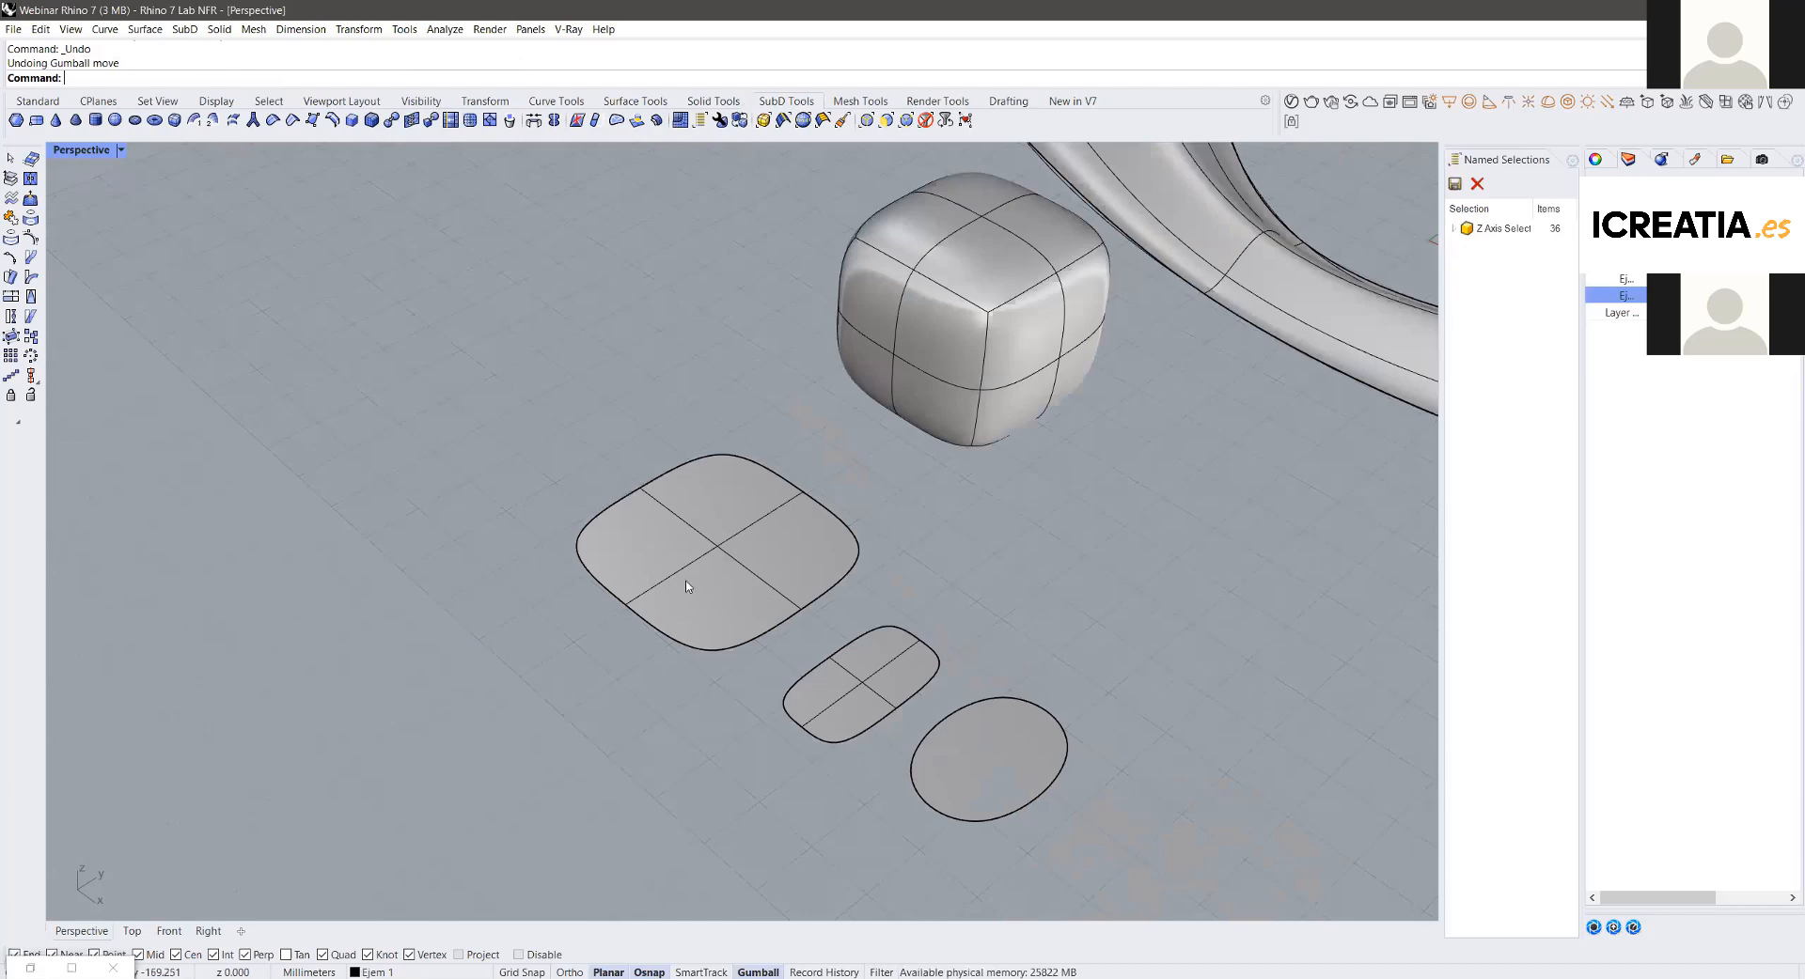
{"action": "scroll", "coordinate": [727, 635], "scroll_direction": "up", "scroll_amount": 2}
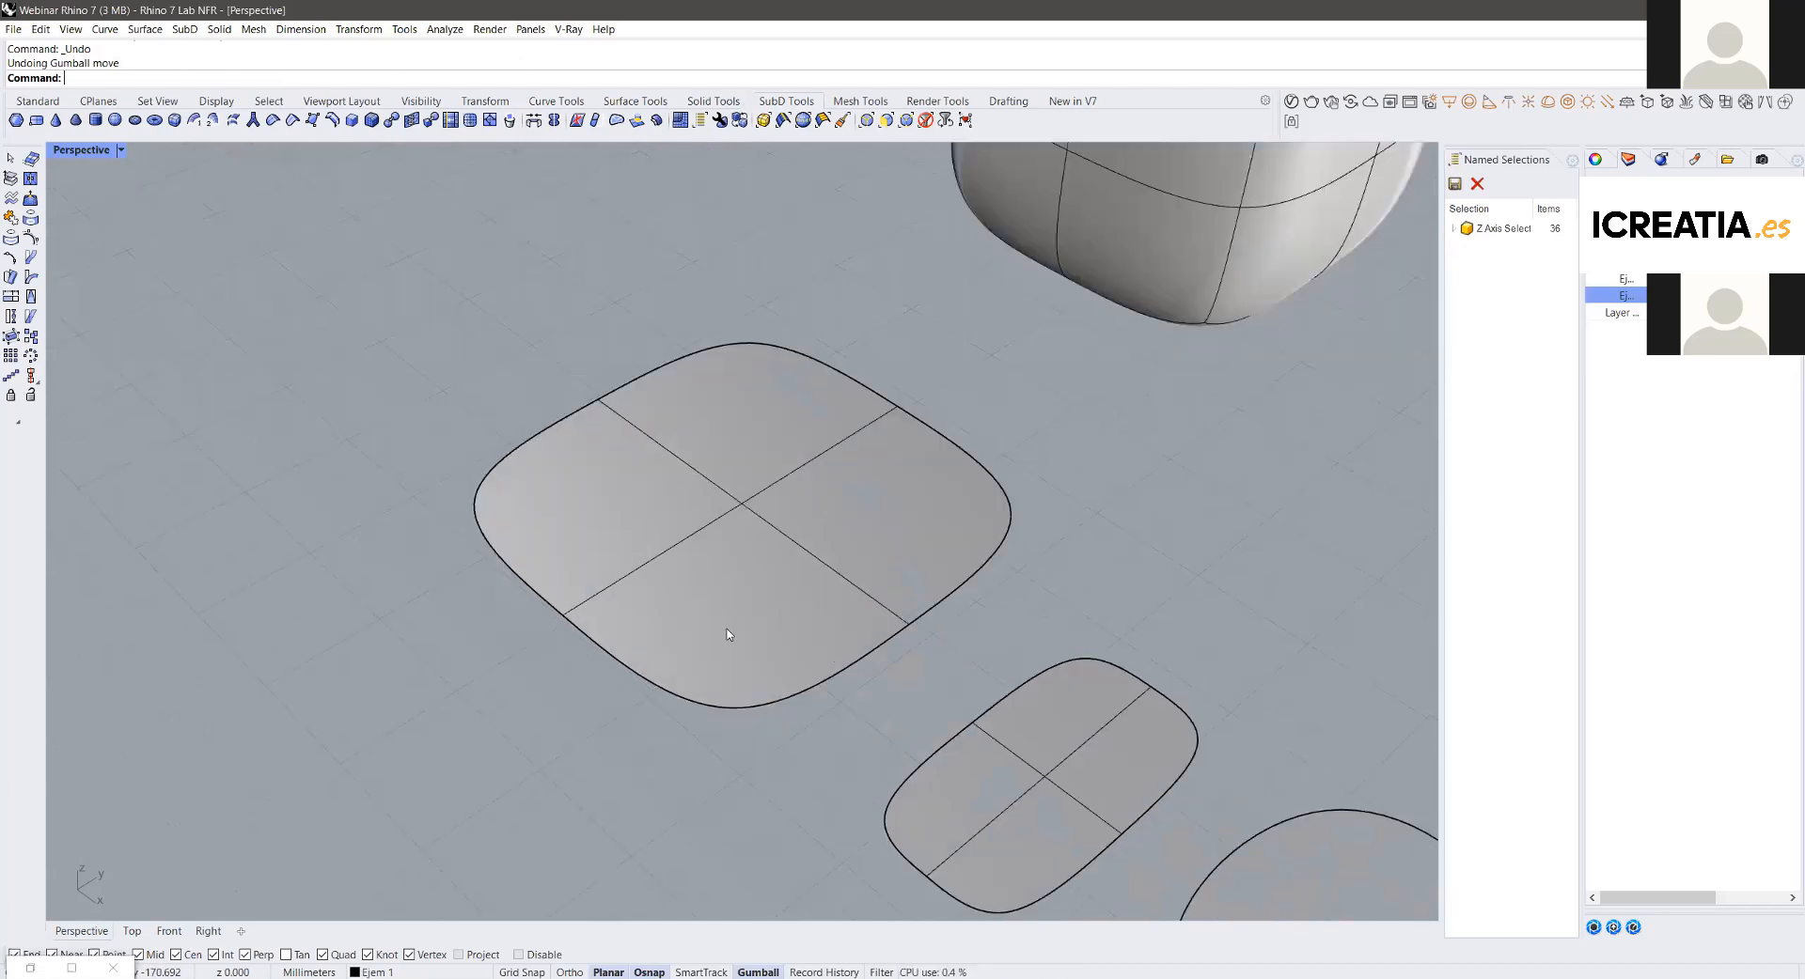
{"action": "left_click", "coordinate": [731, 607], "text": "ctrl+shift"}
{"action": "key", "text": "Escape"}
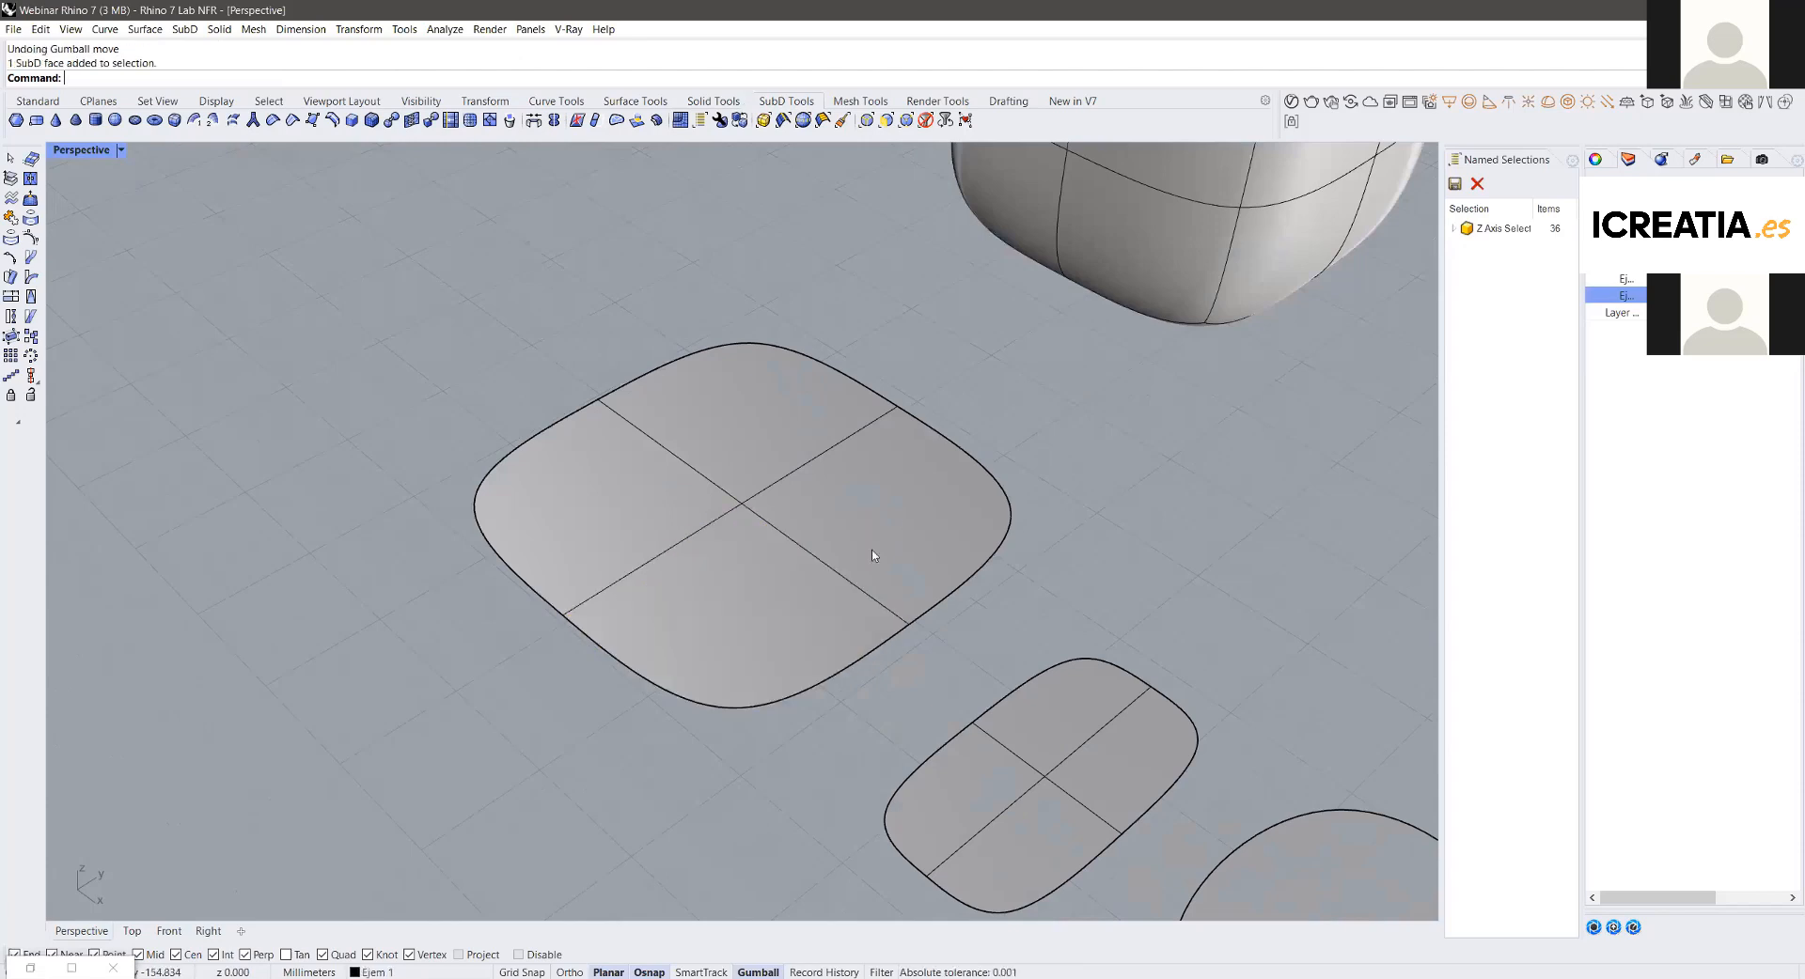
{"action": "left_click", "coordinate": [878, 554], "text": "ctrl+shift"}
{"action": "left_click", "coordinate": [776, 613], "text": "ctrl+shift"}
{"action": "left_click", "coordinate": [668, 507], "text": "ctrl+shift"}
{"action": "left_click", "coordinate": [754, 423], "text": "ctrl+shift"}
{"action": "left_click", "coordinate": [1034, 402]}
Step: Examine the outer edges, the centre vertex and an inner edge of the large SubD plane by selecting them
{"action": "left_click", "coordinate": [981, 566], "text": "ctrl+shift"}
{"action": "left_click", "coordinate": [1003, 489], "text": "ctrl+shift"}
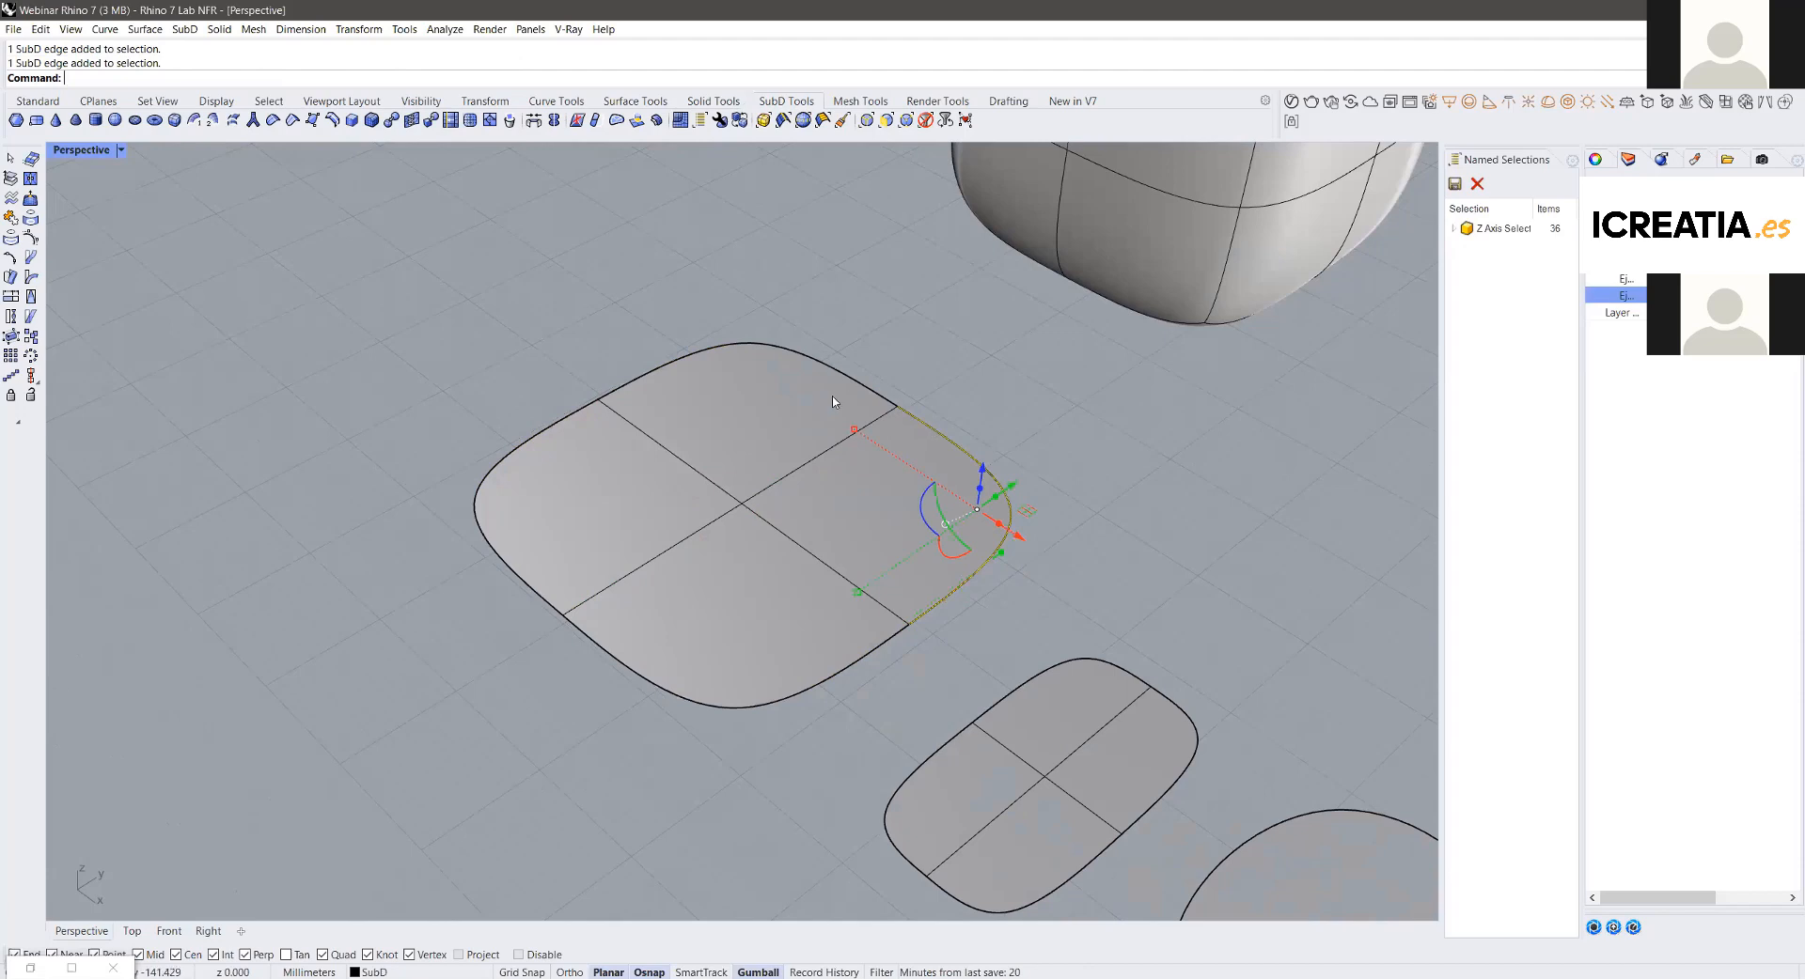
{"action": "left_click", "coordinate": [1052, 451]}
{"action": "left_click", "coordinate": [741, 505], "text": "ctrl+shift"}
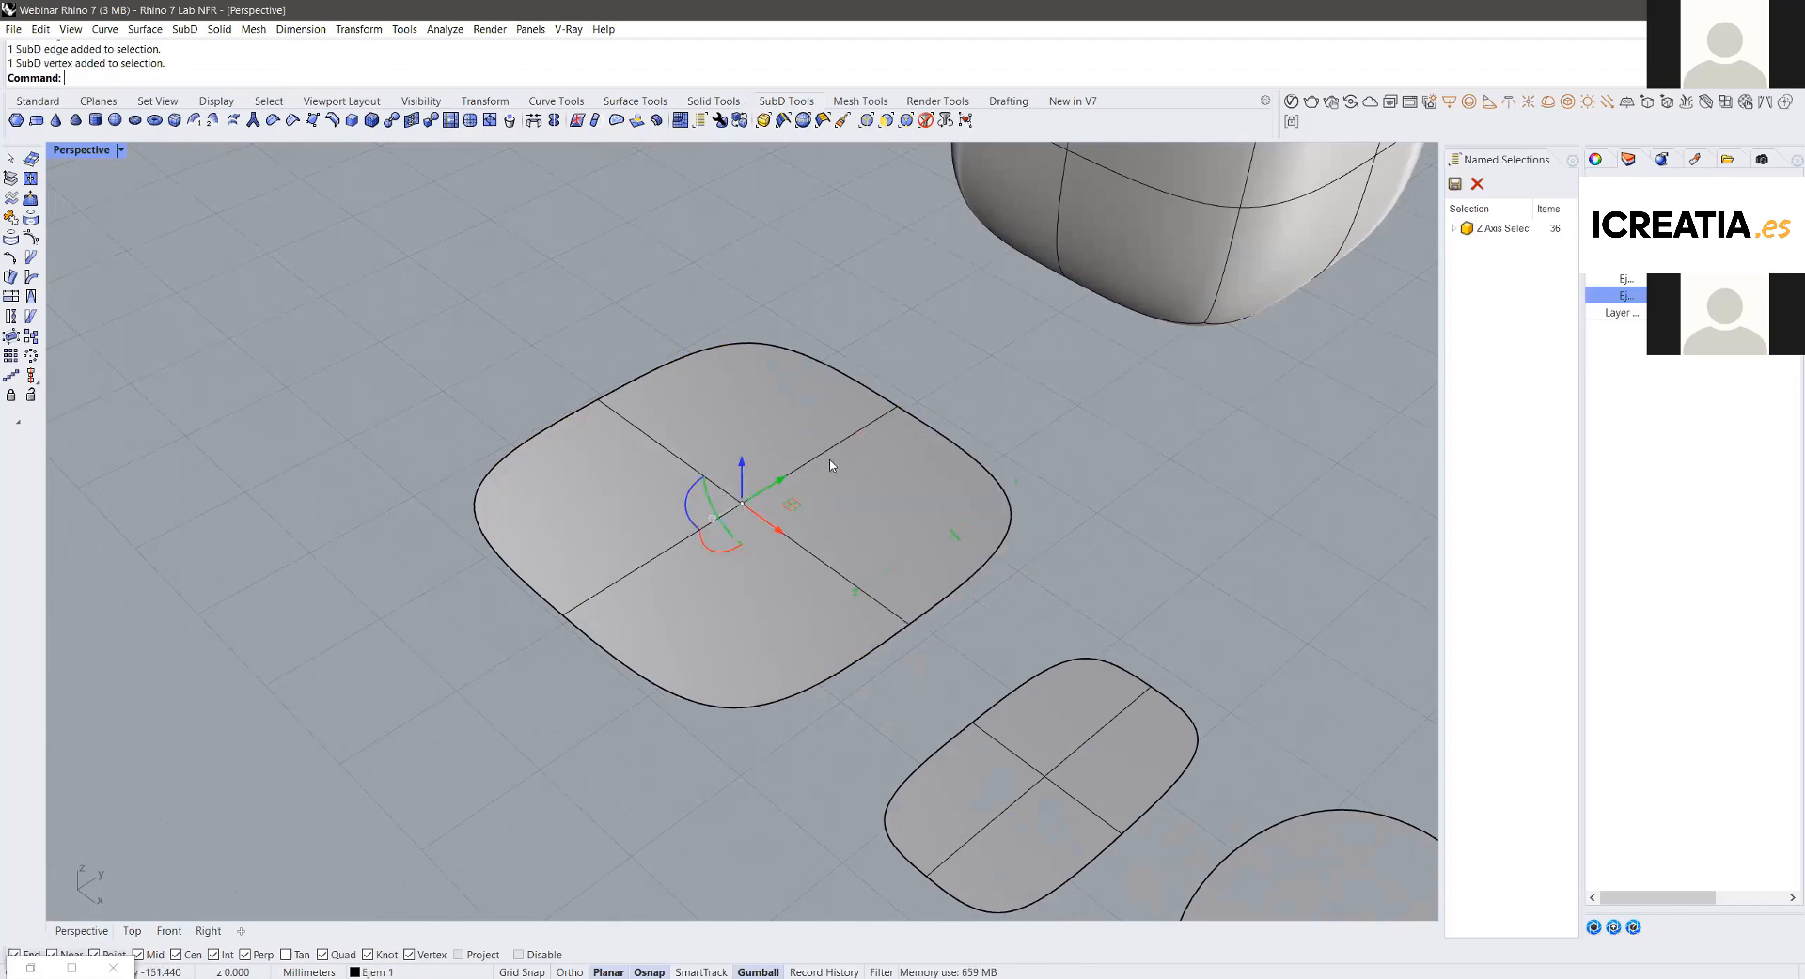
{"action": "left_click", "coordinate": [837, 448], "text": "ctrl+shift"}
{"action": "left_click", "coordinate": [998, 460]}
Step: Try raising the centre vertex and one border midpoint vertex of the large SubD plane together, and undo the move
{"action": "left_click", "coordinate": [742, 505], "text": "ctrl+shift"}
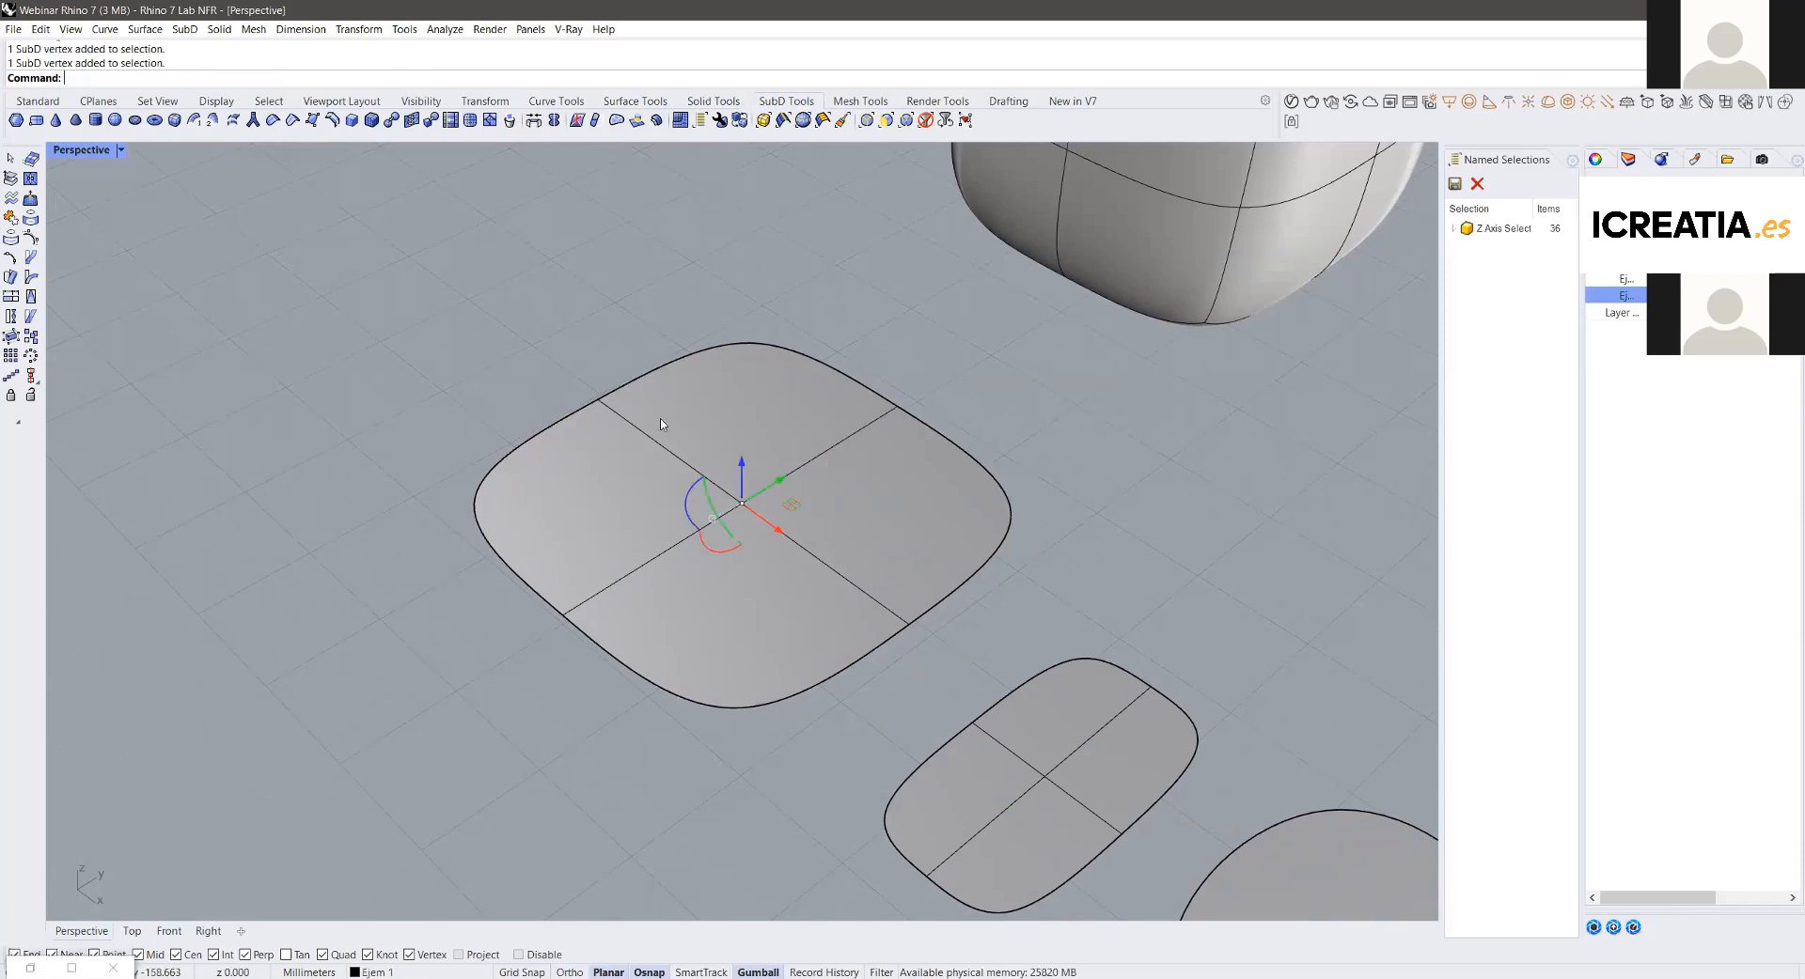
{"action": "left_click", "coordinate": [599, 401], "text": "ctrl+shift"}
{"action": "left_click_drag", "start_coordinate": [669, 416], "coordinate": [724, 284]}
{"action": "key", "text": "Escape"}
{"action": "scroll", "coordinate": [852, 445], "scroll_direction": "down", "scroll_amount": 10}
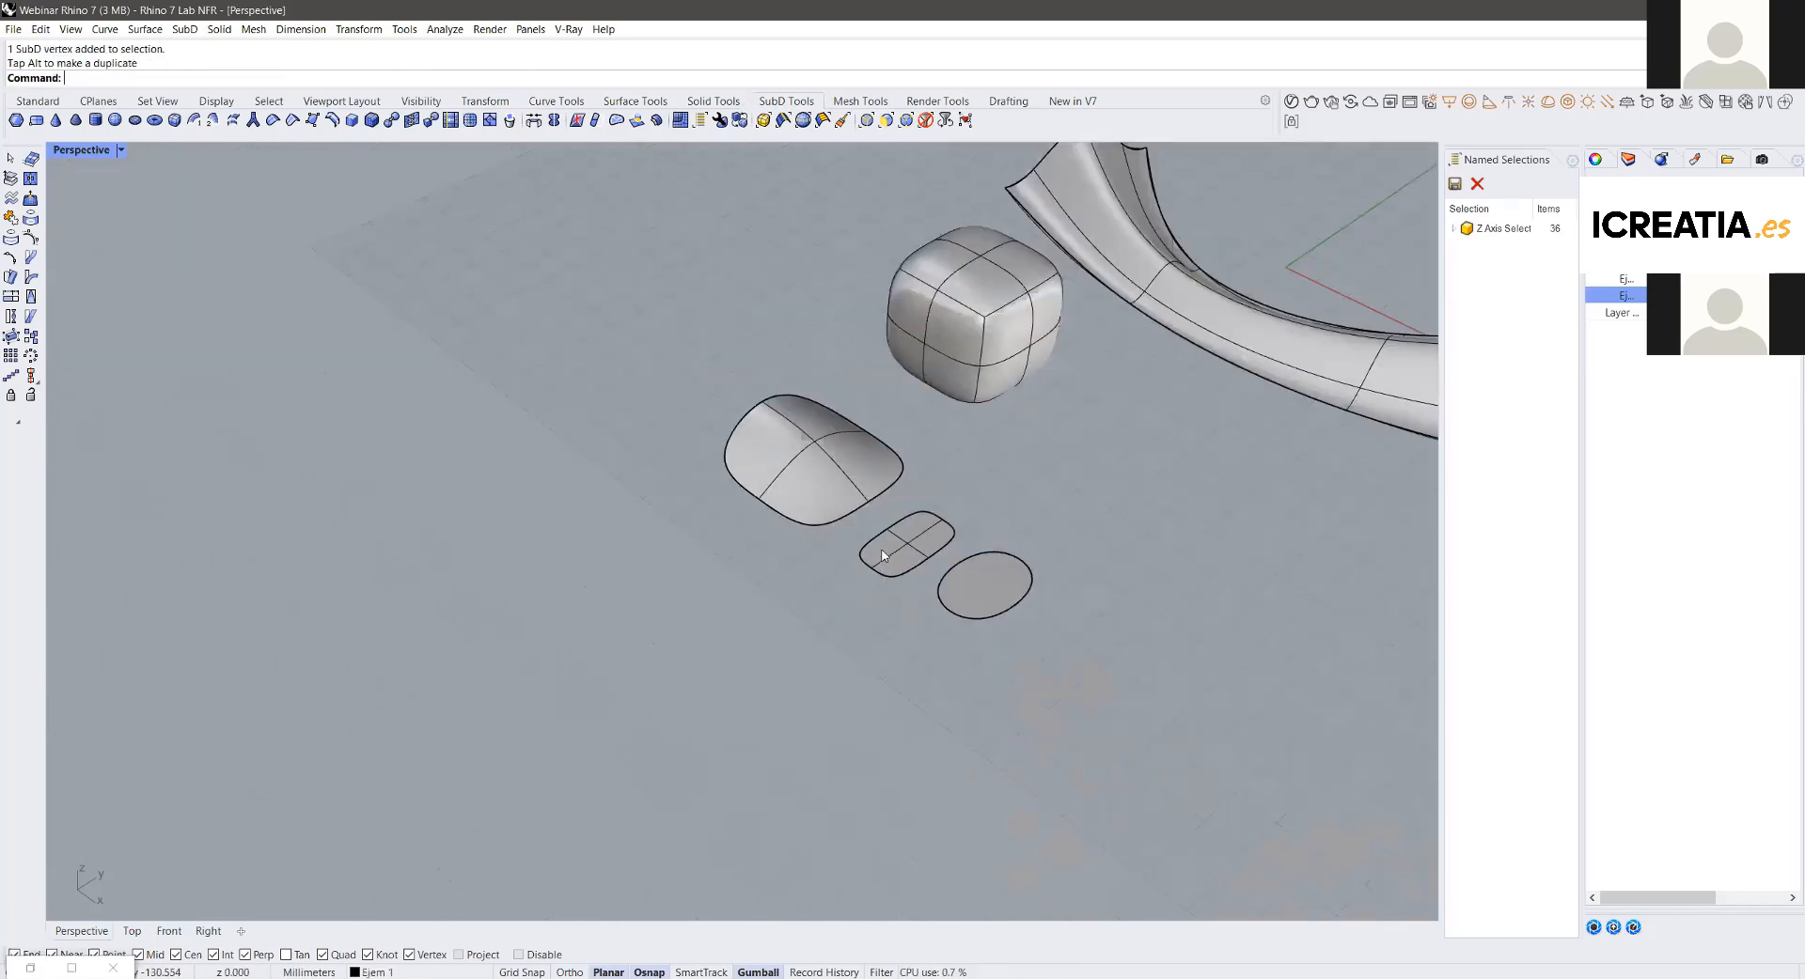
{"action": "right_click_drag", "start_coordinate": [882, 556], "coordinate": [664, 720], "text": "shift"}
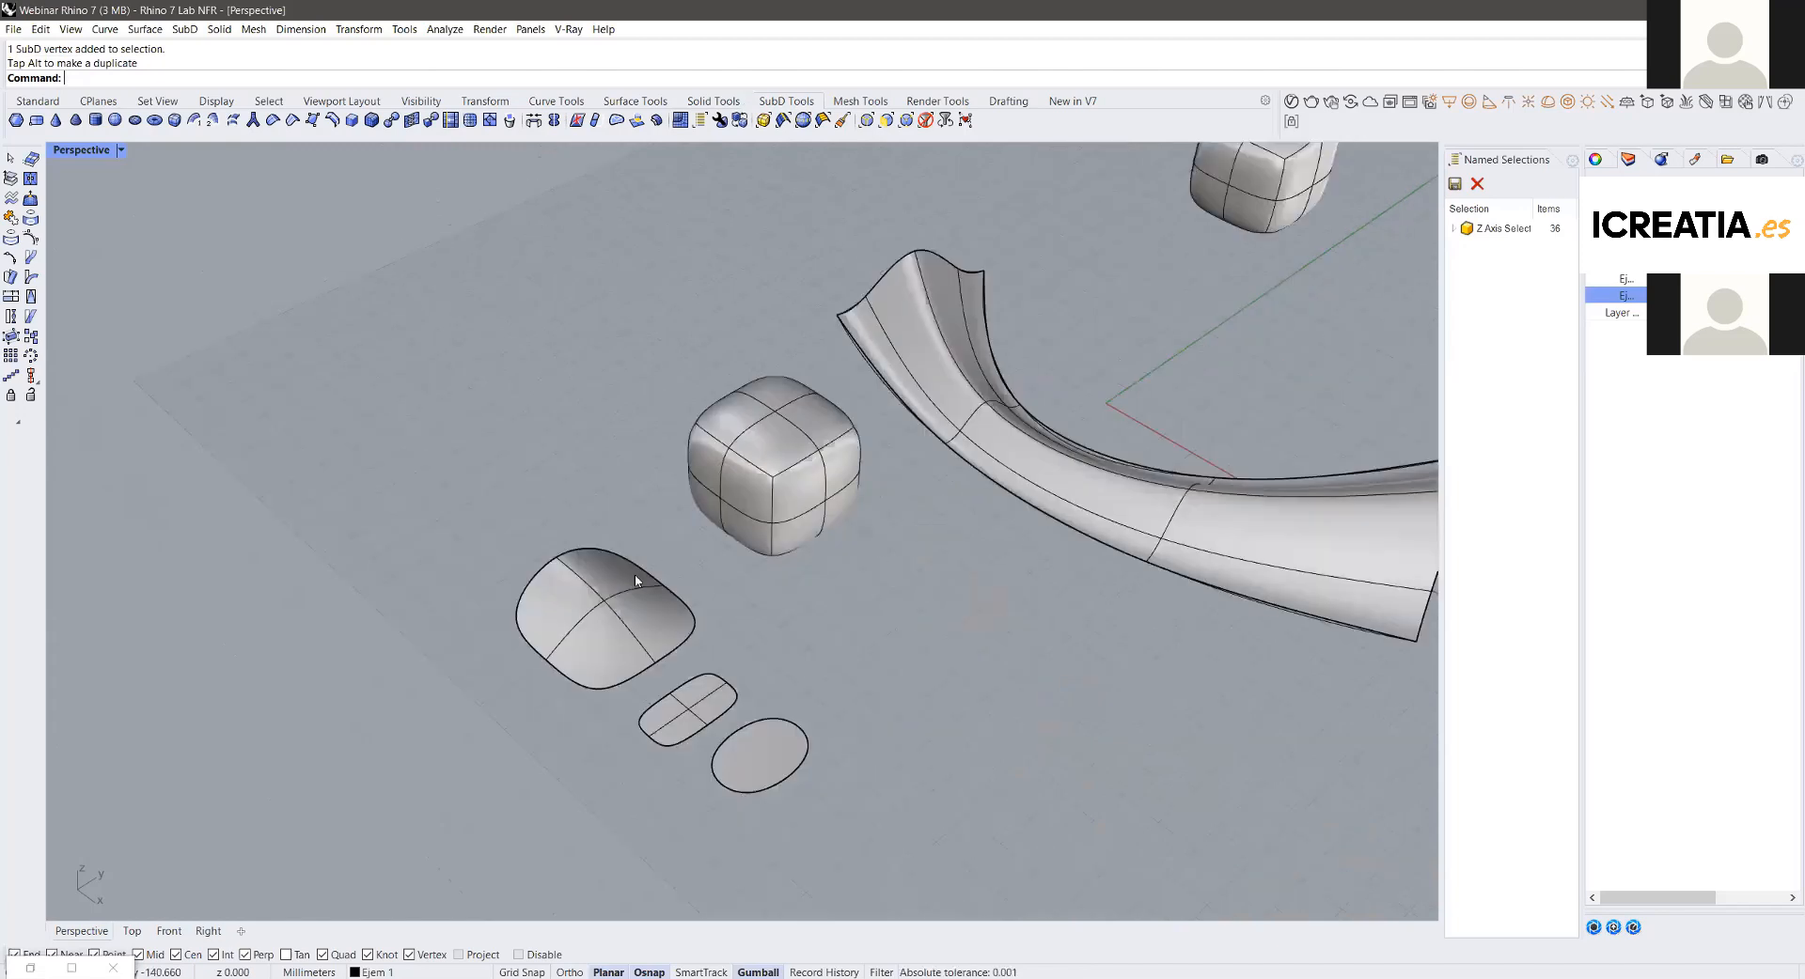
{"action": "key", "text": "ctrl+z"}
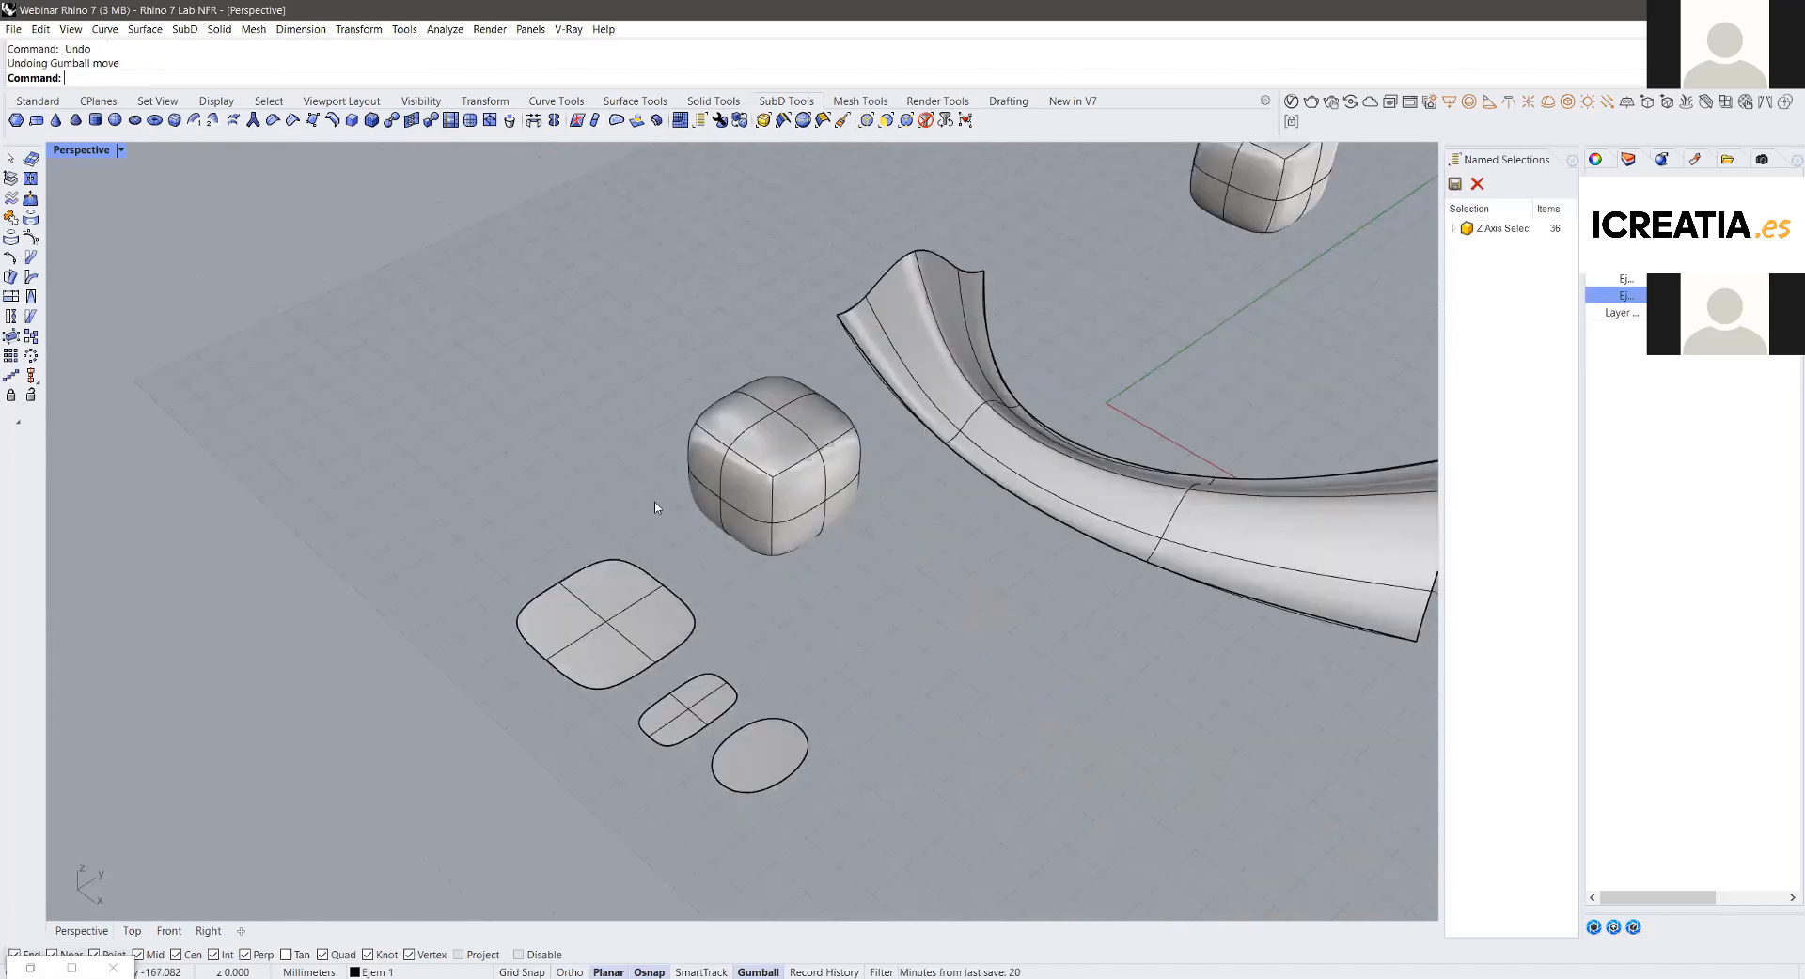
Step: Delete the small four-face SubD plane and the single-face SubD plane, keeping the large plane
{"action": "scroll", "coordinate": [657, 505], "scroll_direction": "up", "scroll_amount": 6}
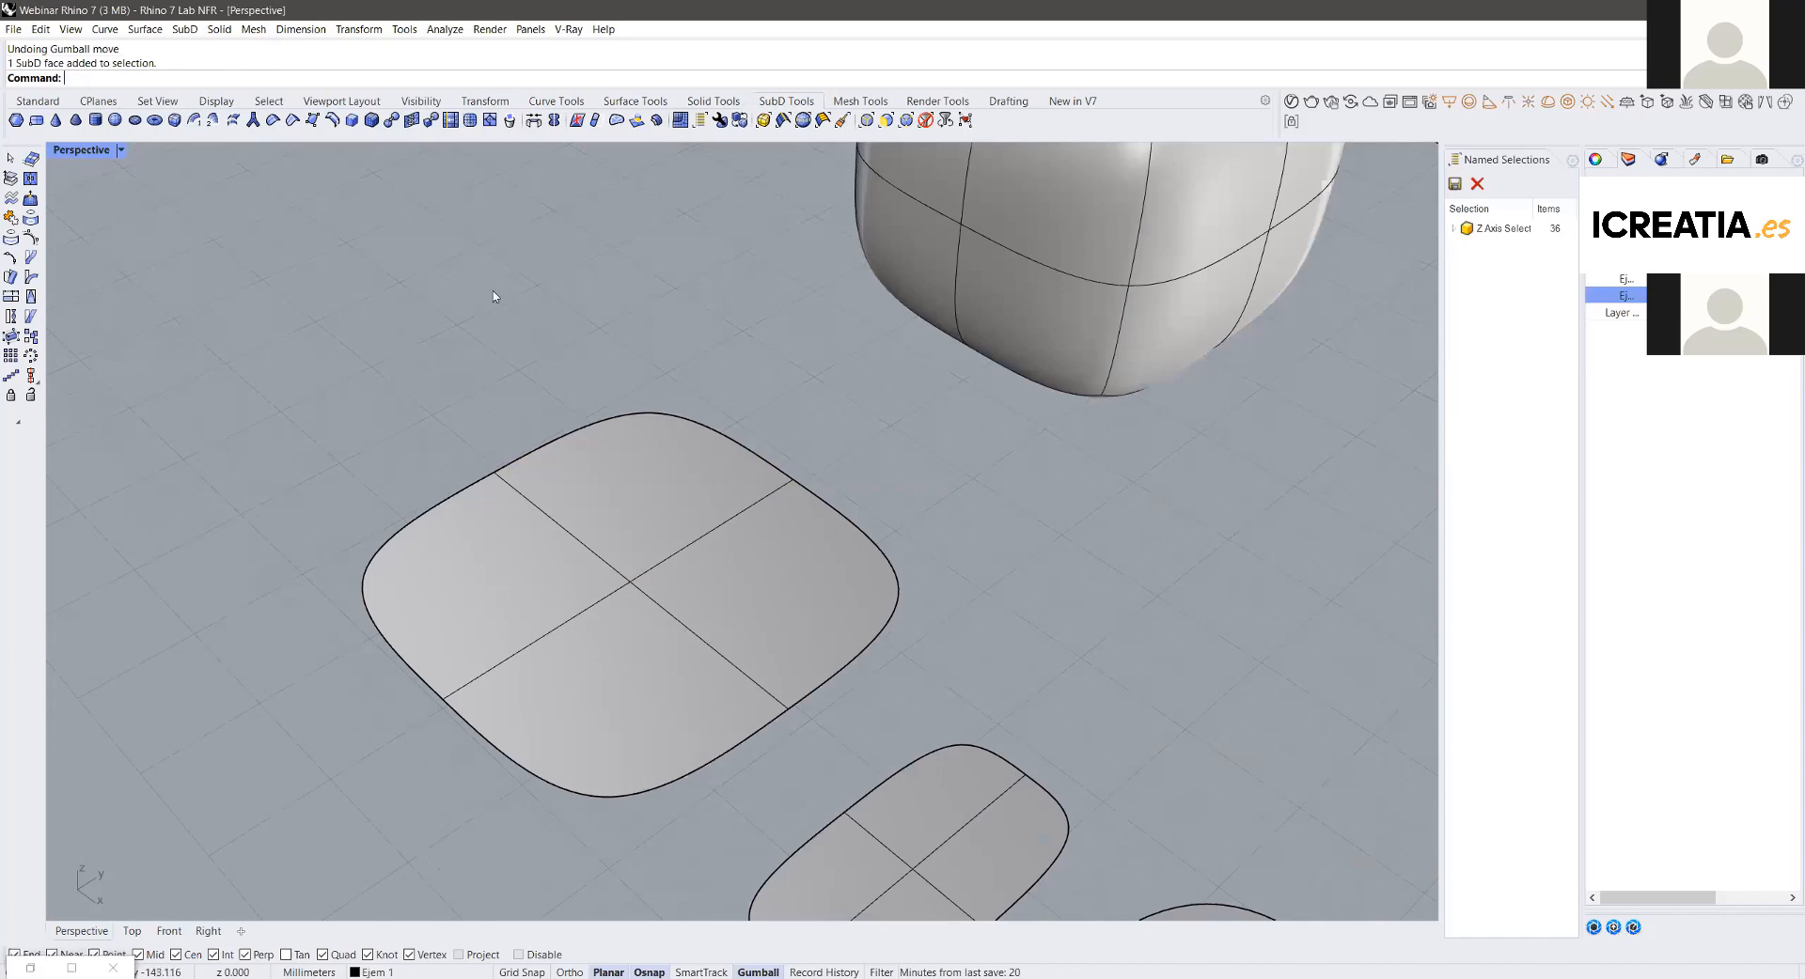
{"action": "scroll", "coordinate": [1019, 442], "scroll_direction": "down", "scroll_amount": 6}
{"action": "right_click_drag", "start_coordinate": [905, 591], "coordinate": [1145, 683], "text": "shift"}
{"action": "left_click_drag", "start_coordinate": [905, 594], "coordinate": [725, 472]}
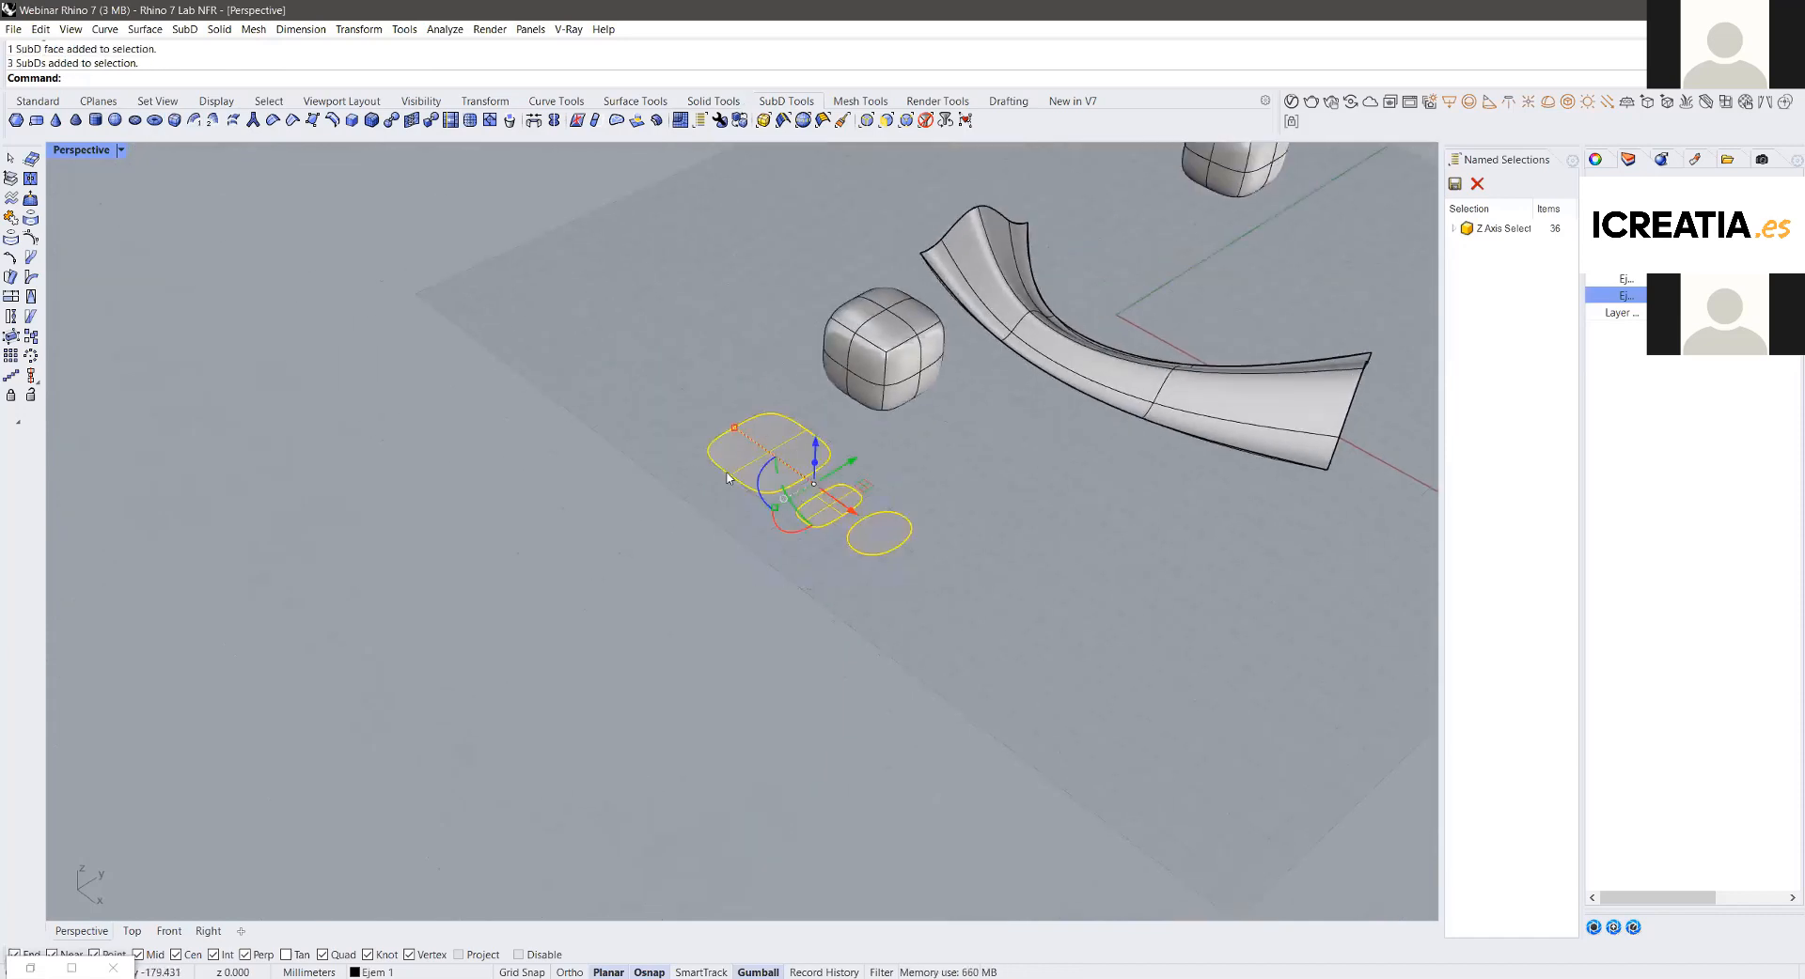
{"action": "left_click_drag", "start_coordinate": [907, 623], "coordinate": [807, 508]}
{"action": "key", "text": "Delete"}
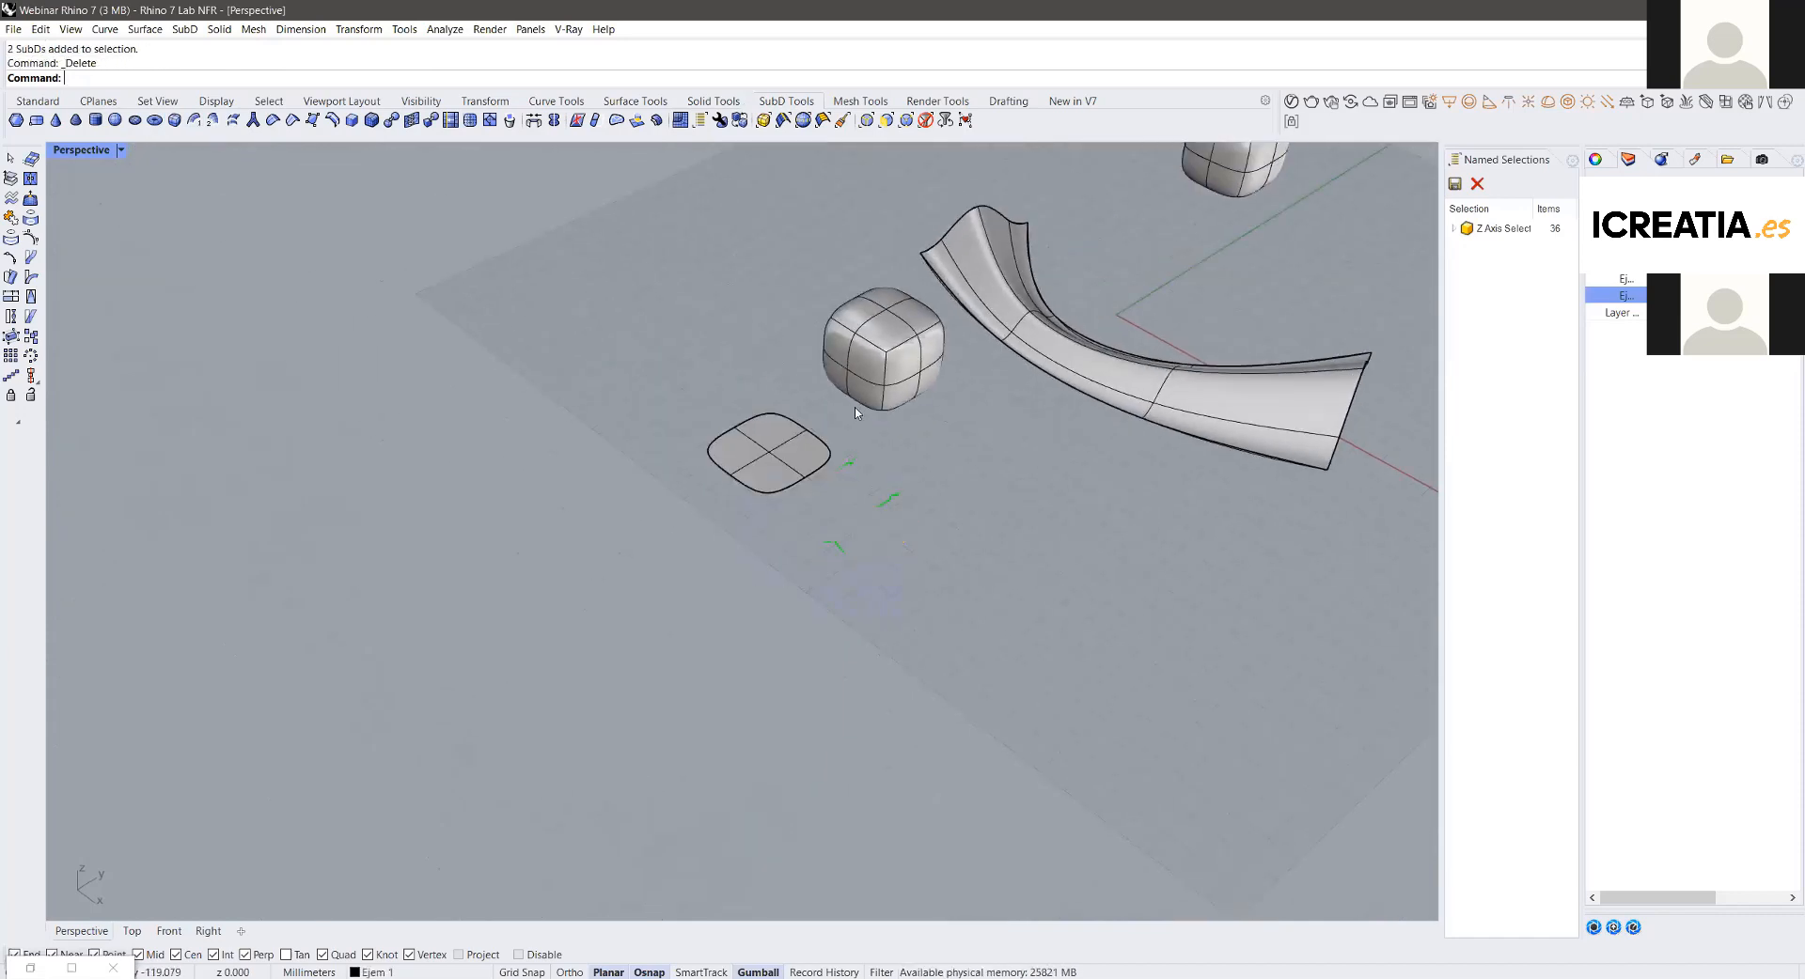
Step: Draw a SubD sphere with Style Quads and Subdivisions 5 in front of the rounded box, and delete it
{"action": "scroll", "coordinate": [786, 601], "scroll_direction": "up", "scroll_amount": 5}
{"action": "right_click_drag", "start_coordinate": [786, 368], "coordinate": [467, 874], "text": "shift"}
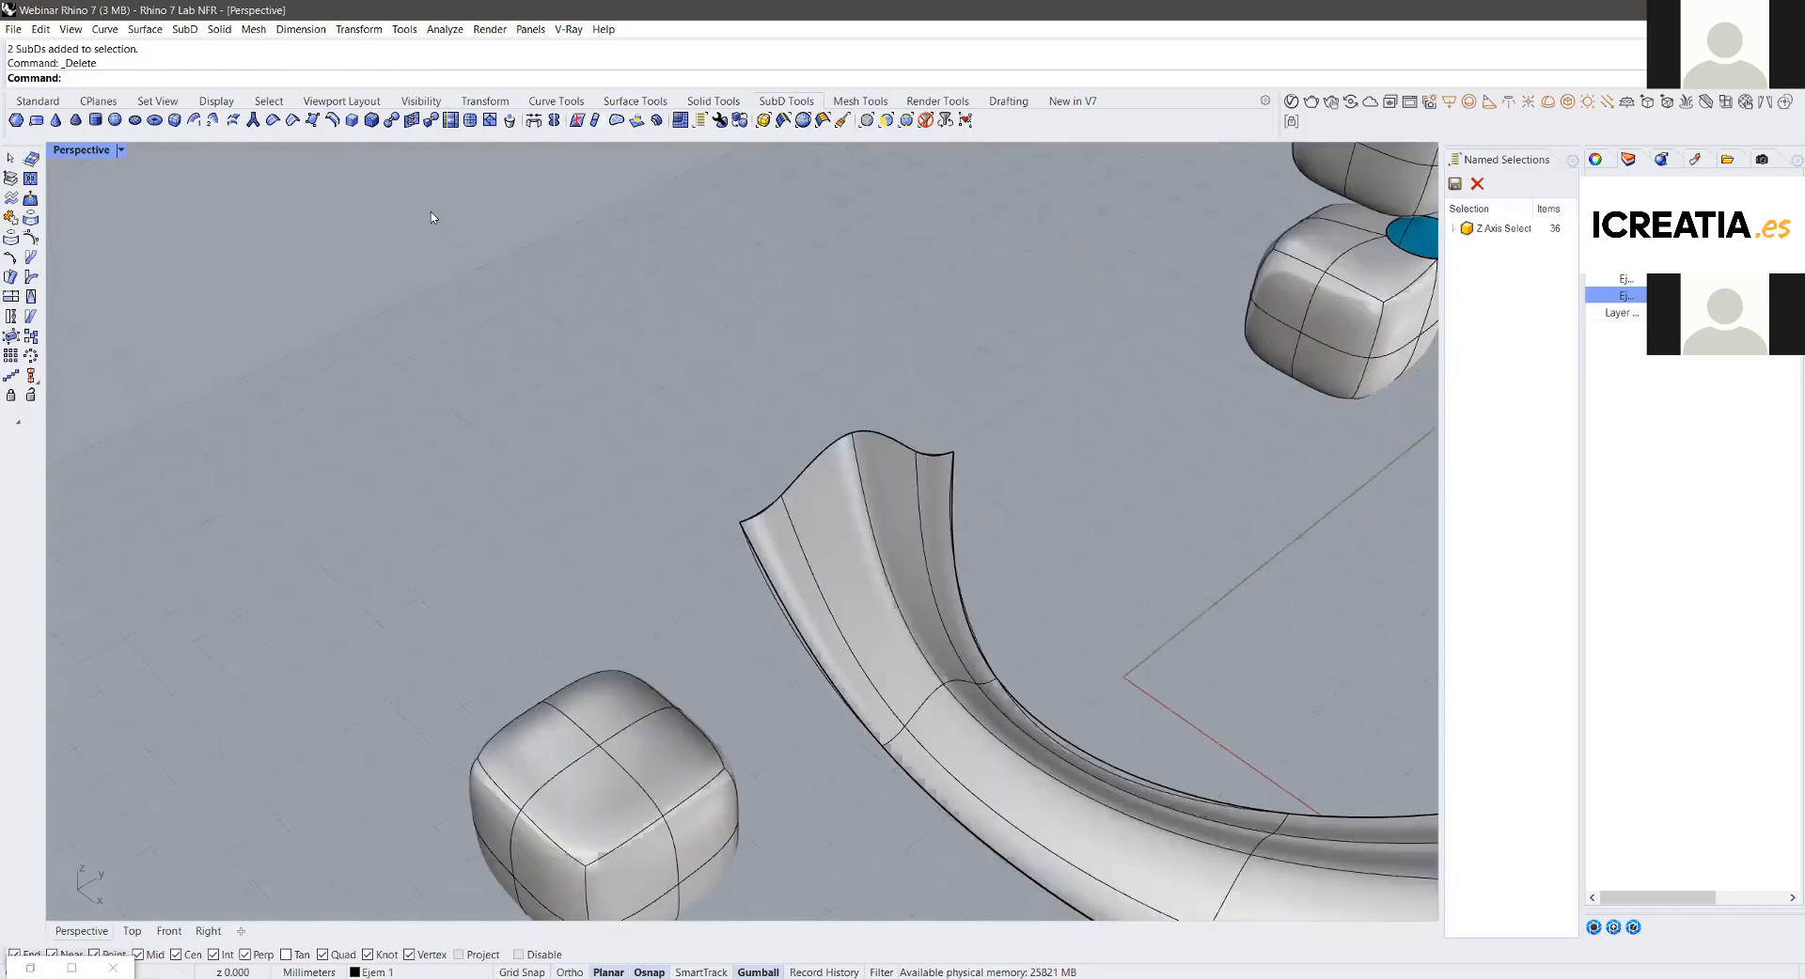
{"action": "right_click_drag", "start_coordinate": [259, 517], "coordinate": [433, 217], "text": "shift"}
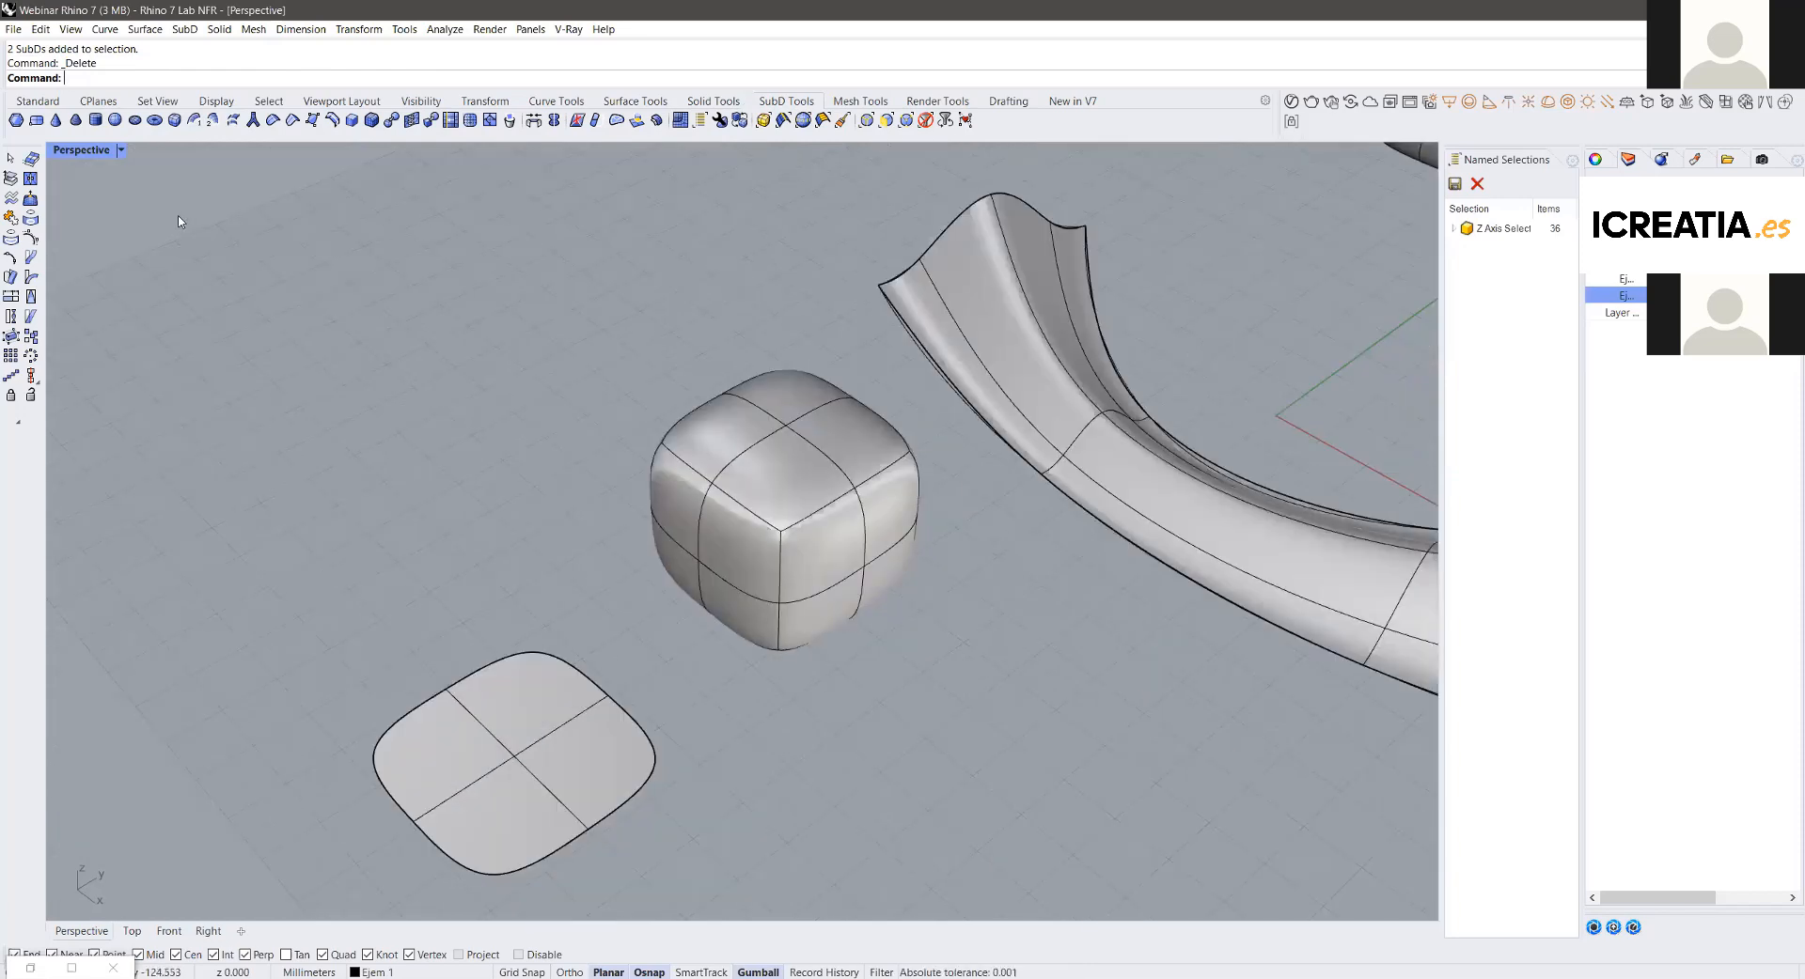
{"action": "scroll", "coordinate": [677, 381], "scroll_direction": "up", "scroll_amount": 3}
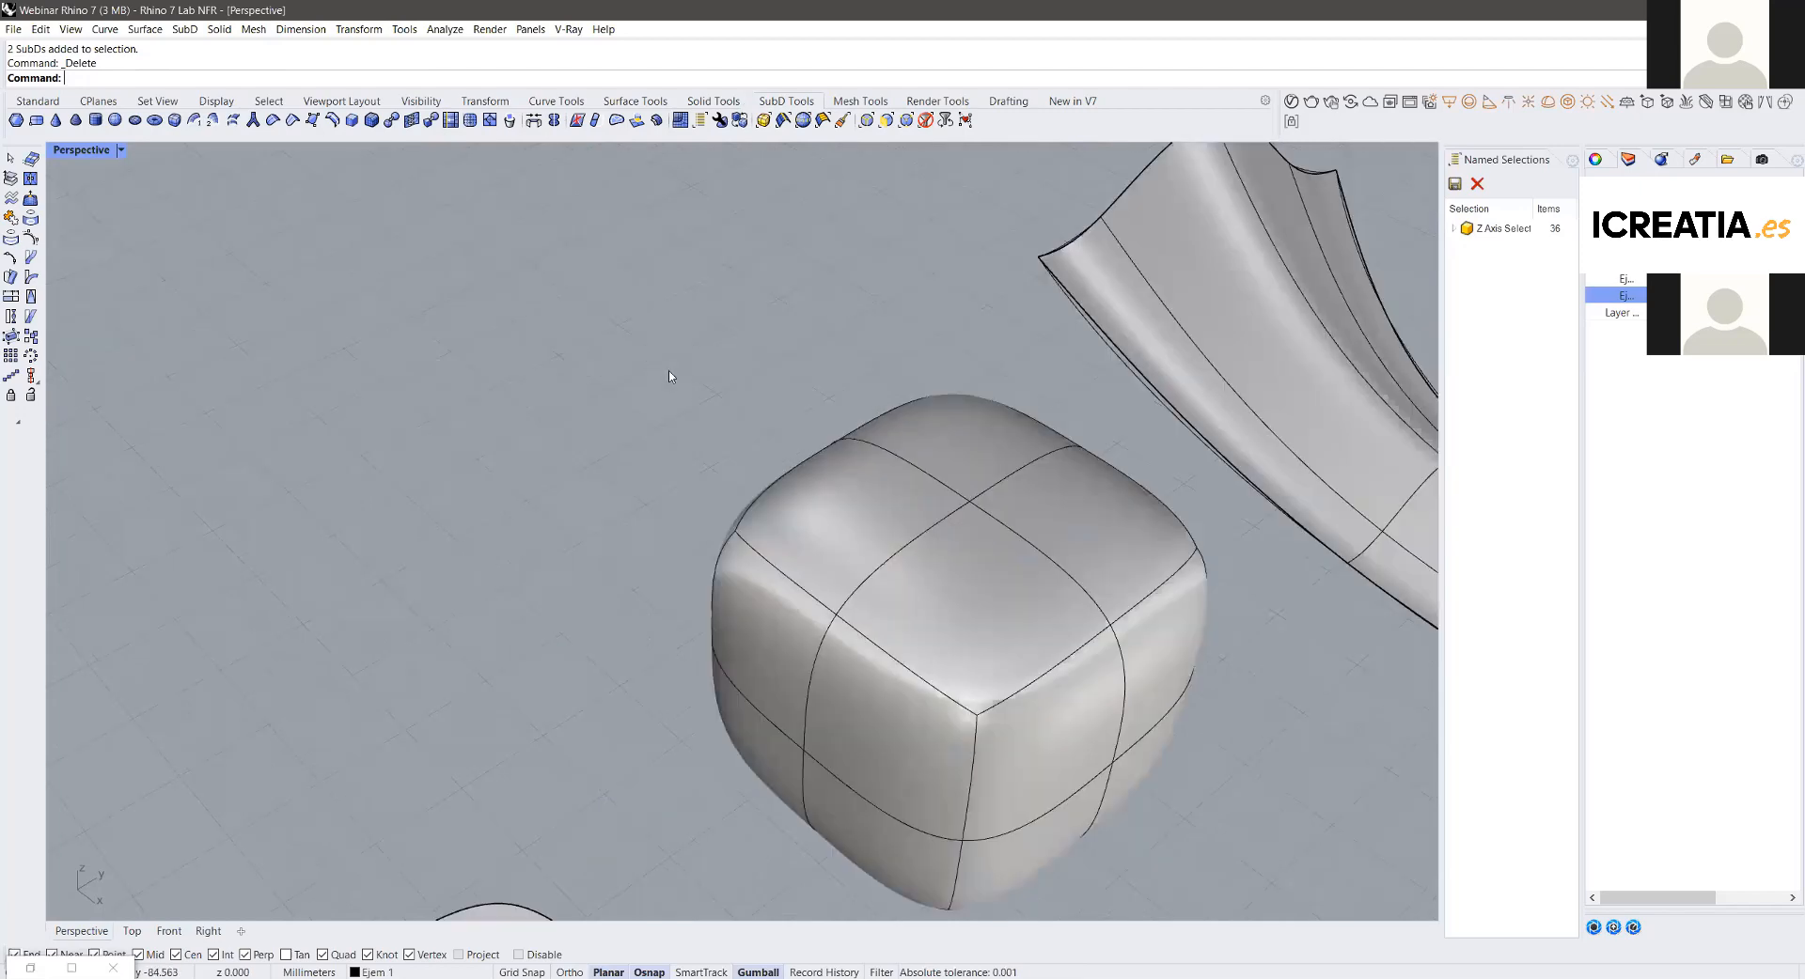
{"action": "scroll", "coordinate": [669, 376], "scroll_direction": "down", "scroll_amount": 4}
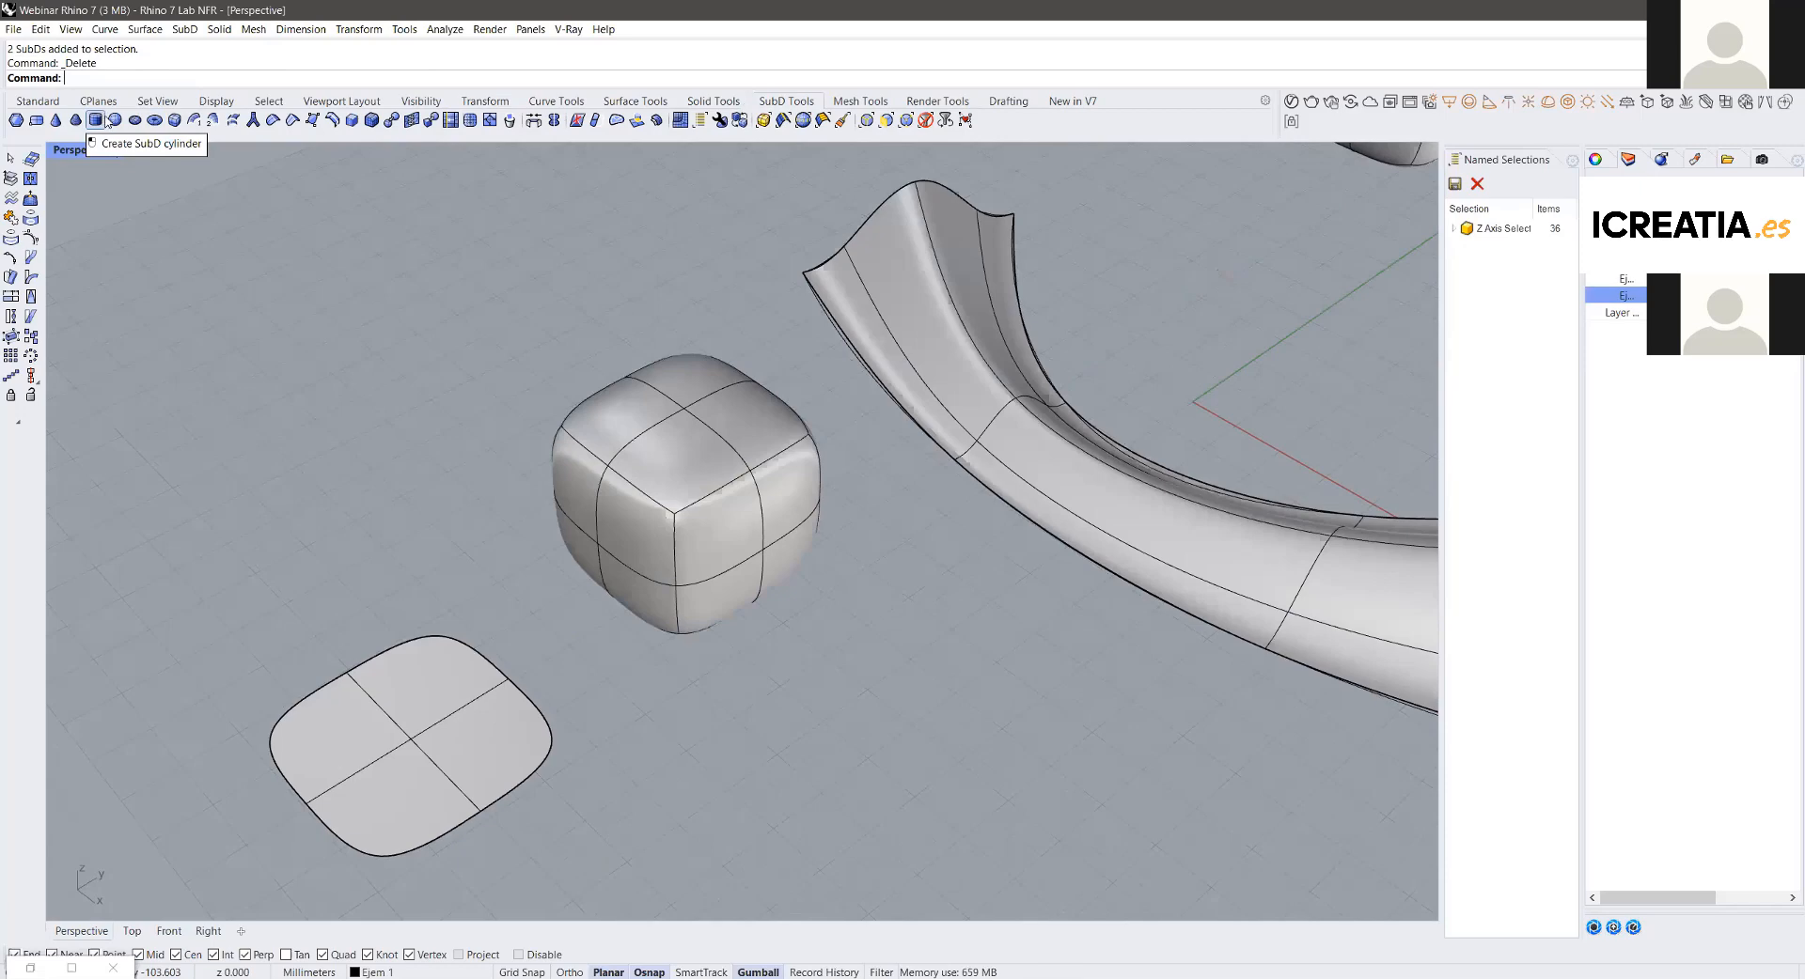
{"action": "left_click", "coordinate": [115, 120]}
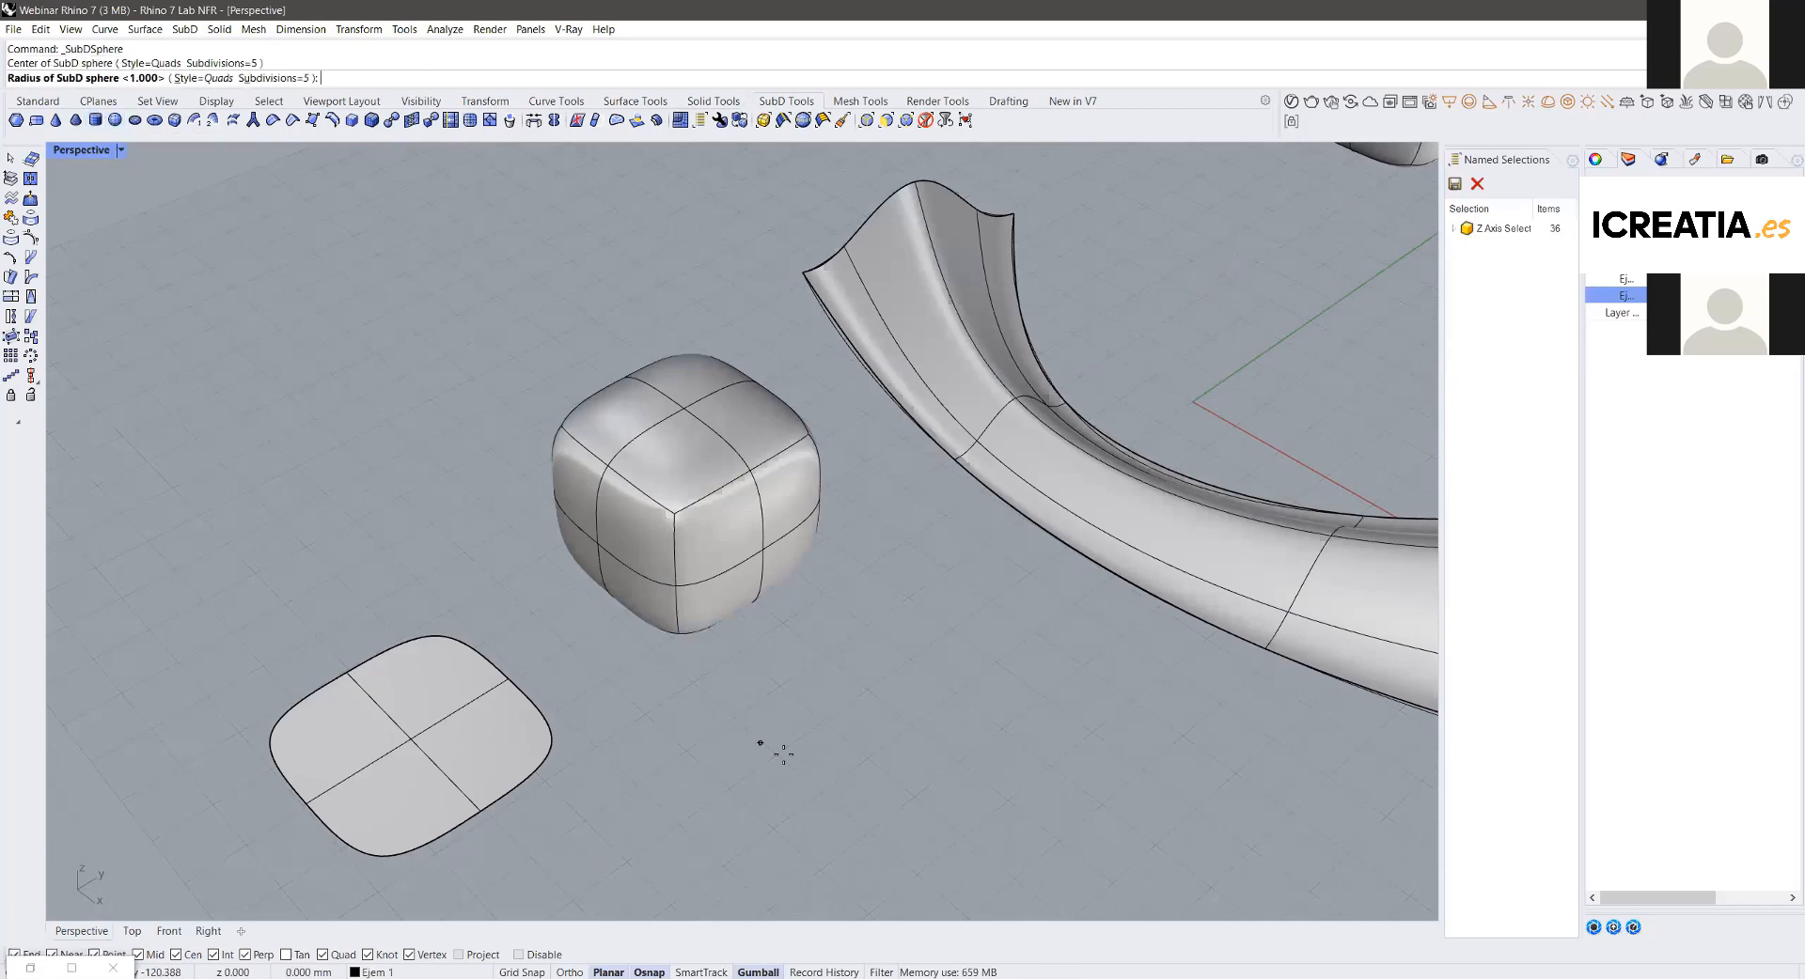
{"action": "left_click", "coordinate": [760, 743]}
{"action": "left_click", "coordinate": [818, 726]}
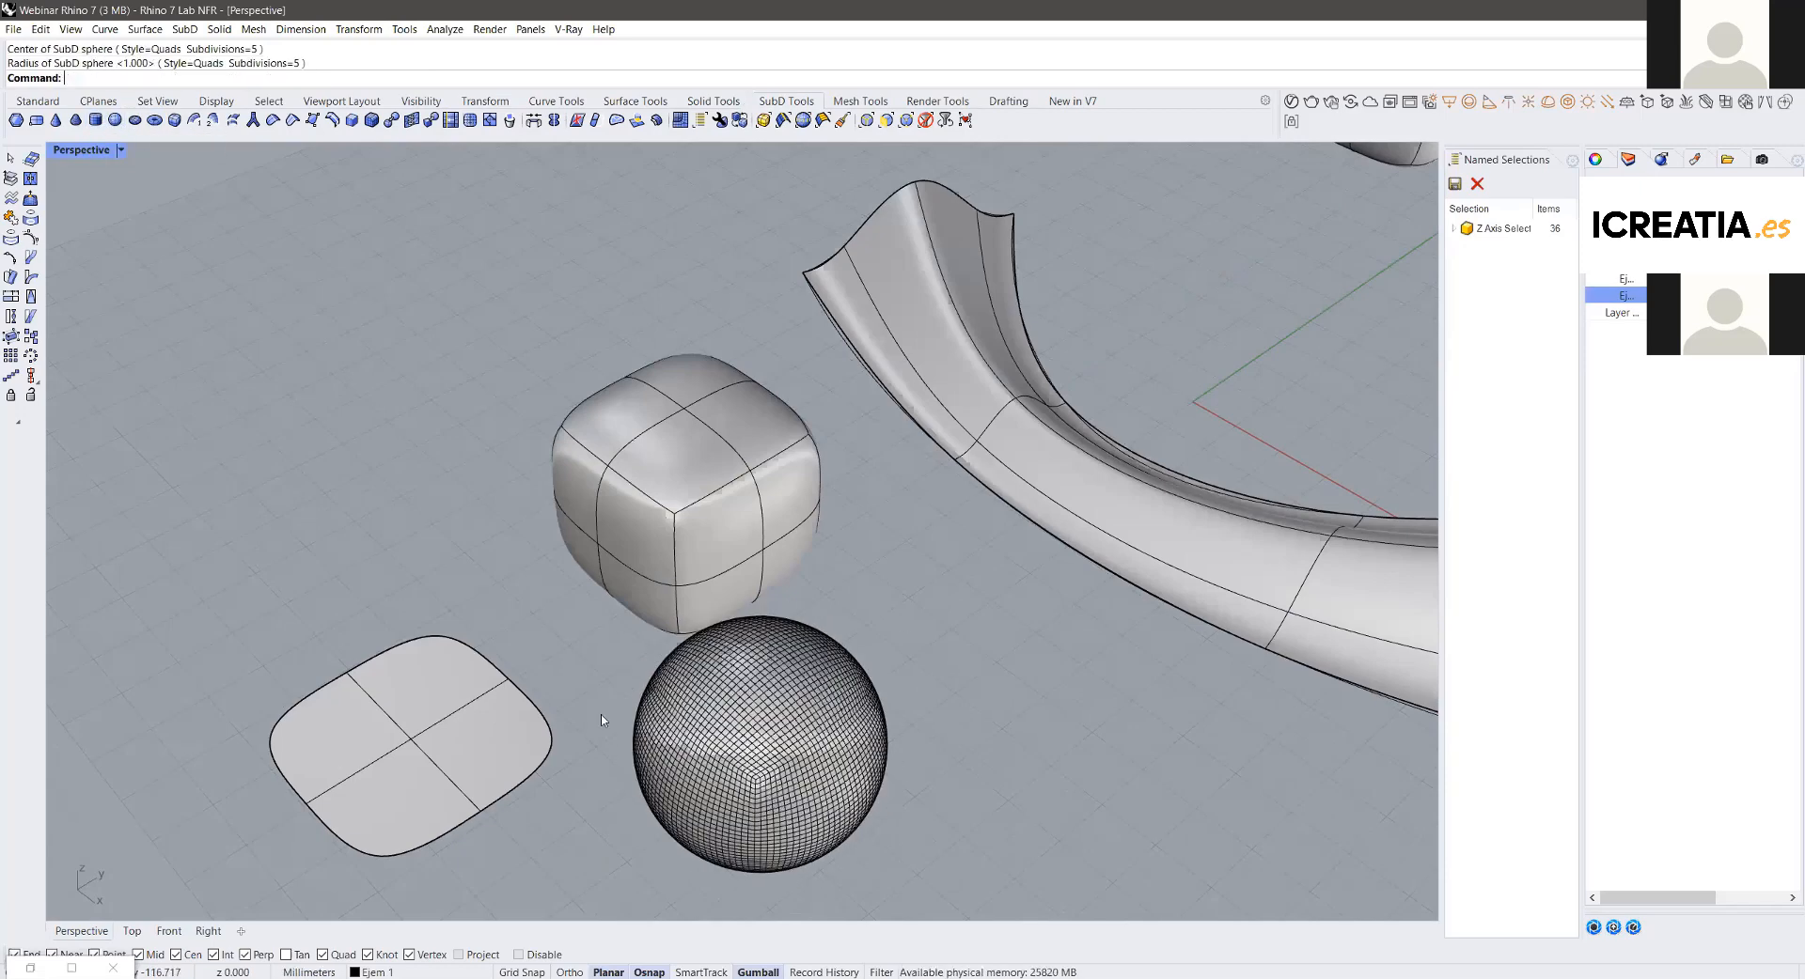
{"action": "scroll", "coordinate": [592, 577], "scroll_direction": "up", "scroll_amount": 3}
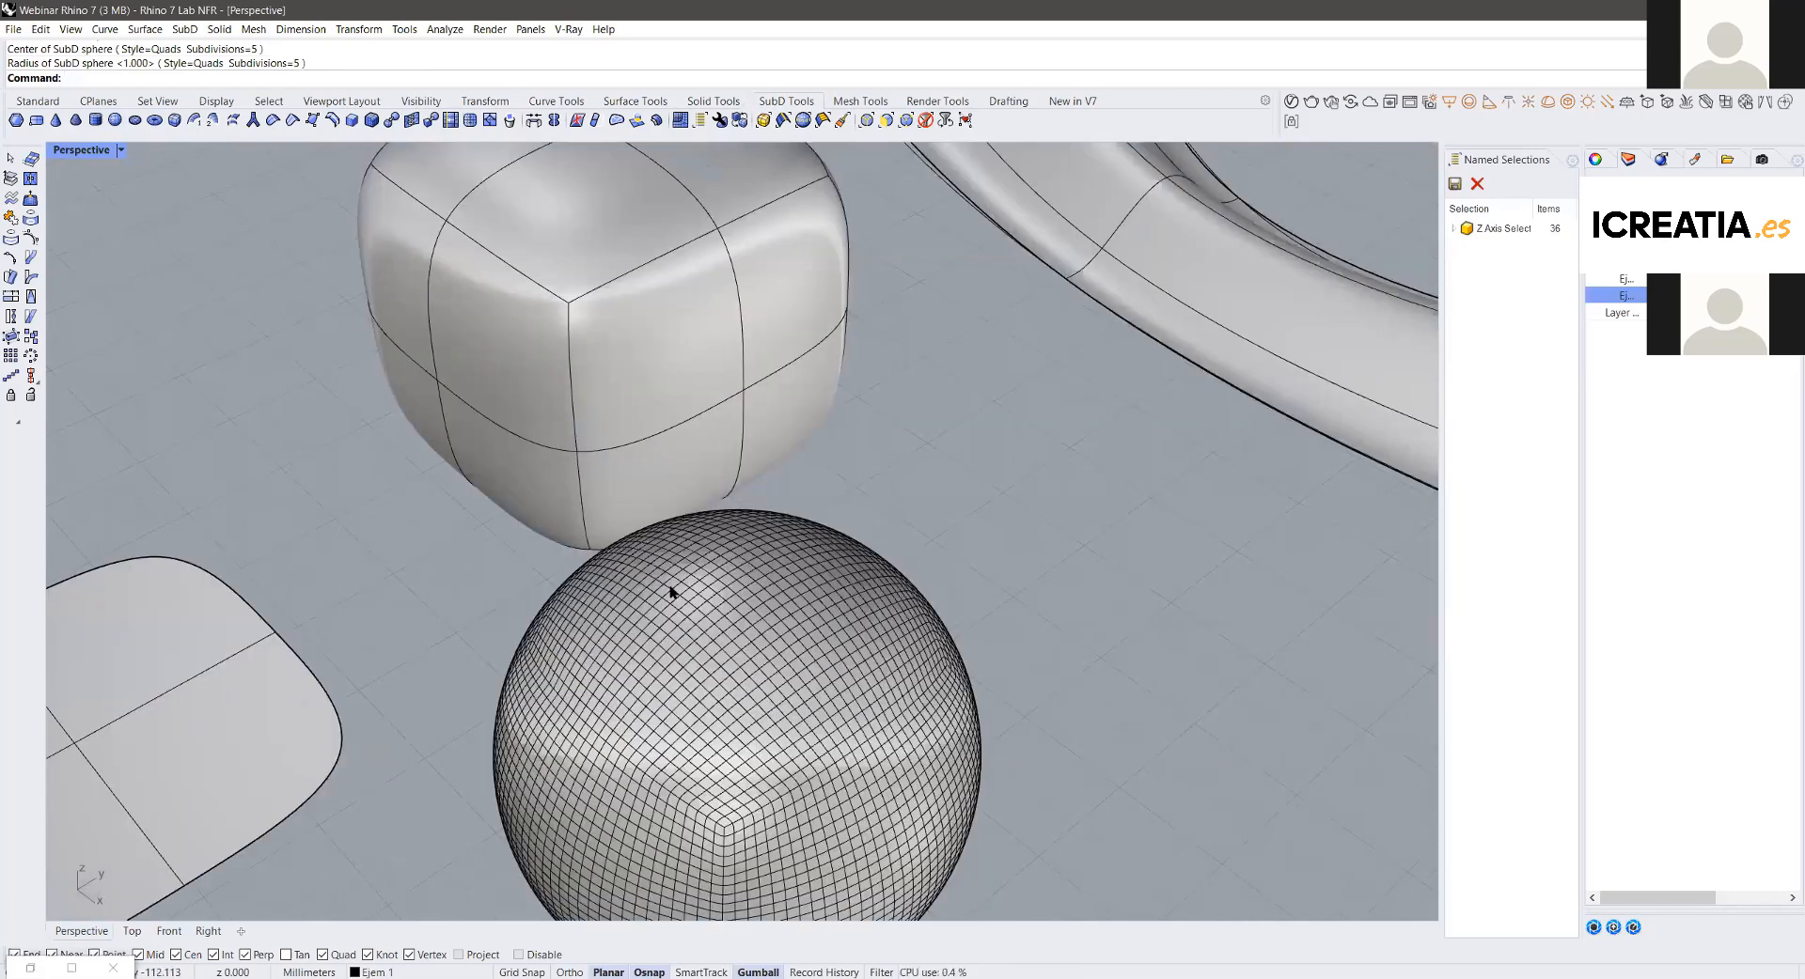
{"action": "left_click", "coordinate": [671, 592]}
{"action": "key", "text": "Delete"}
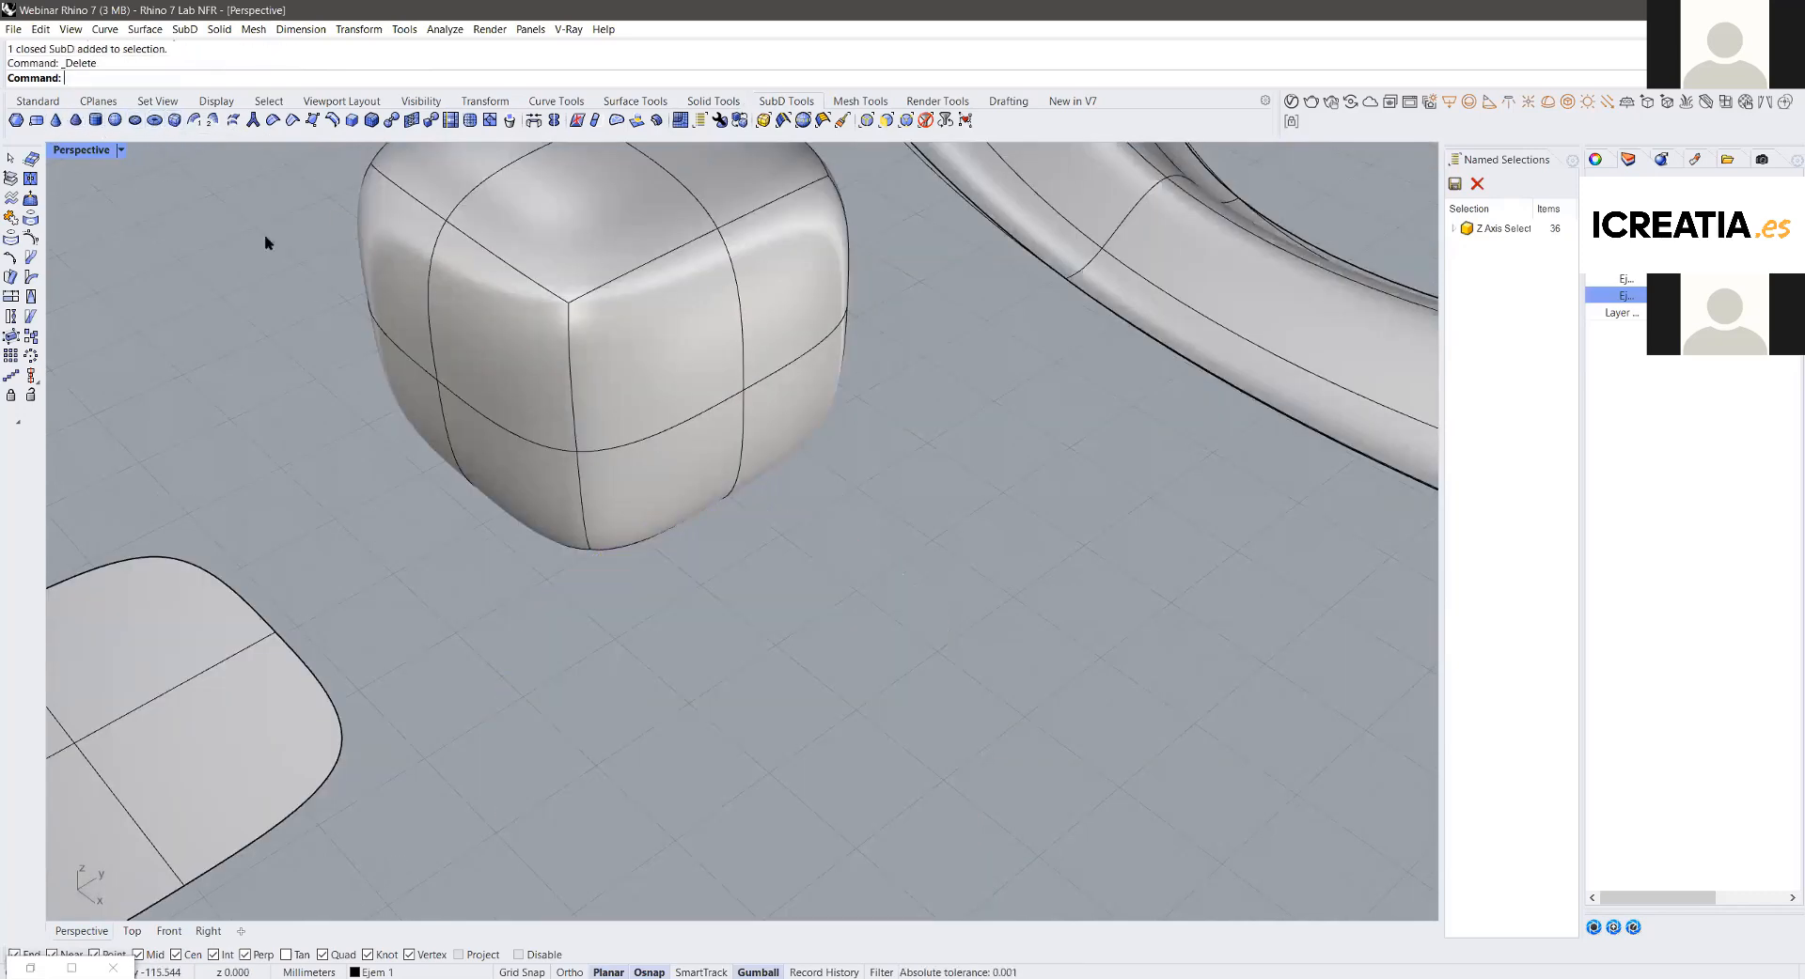
Step: Delete the curved swept SubD surface but keep its rail and profile curves
{"action": "scroll", "coordinate": [656, 337], "scroll_direction": "down", "scroll_amount": 9}
{"action": "right_click_drag", "start_coordinate": [544, 273], "coordinate": [825, 460], "text": "shift"}
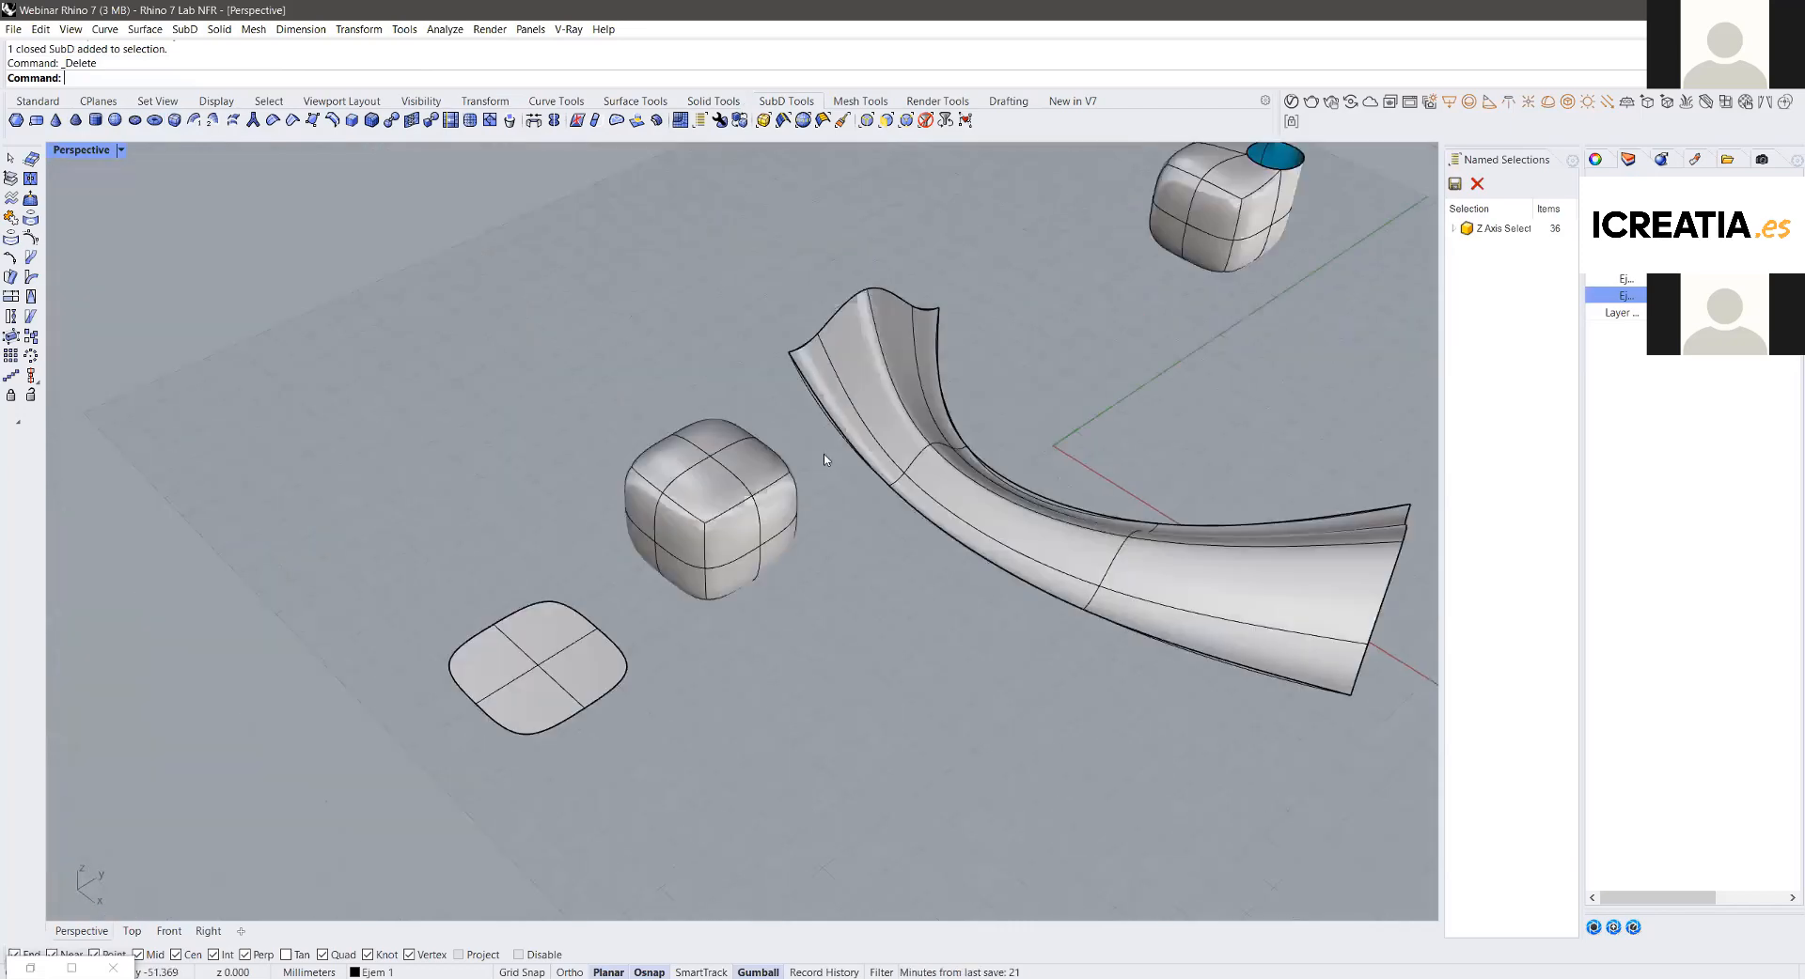
{"action": "scroll", "coordinate": [768, 478], "scroll_direction": "up", "scroll_amount": 3}
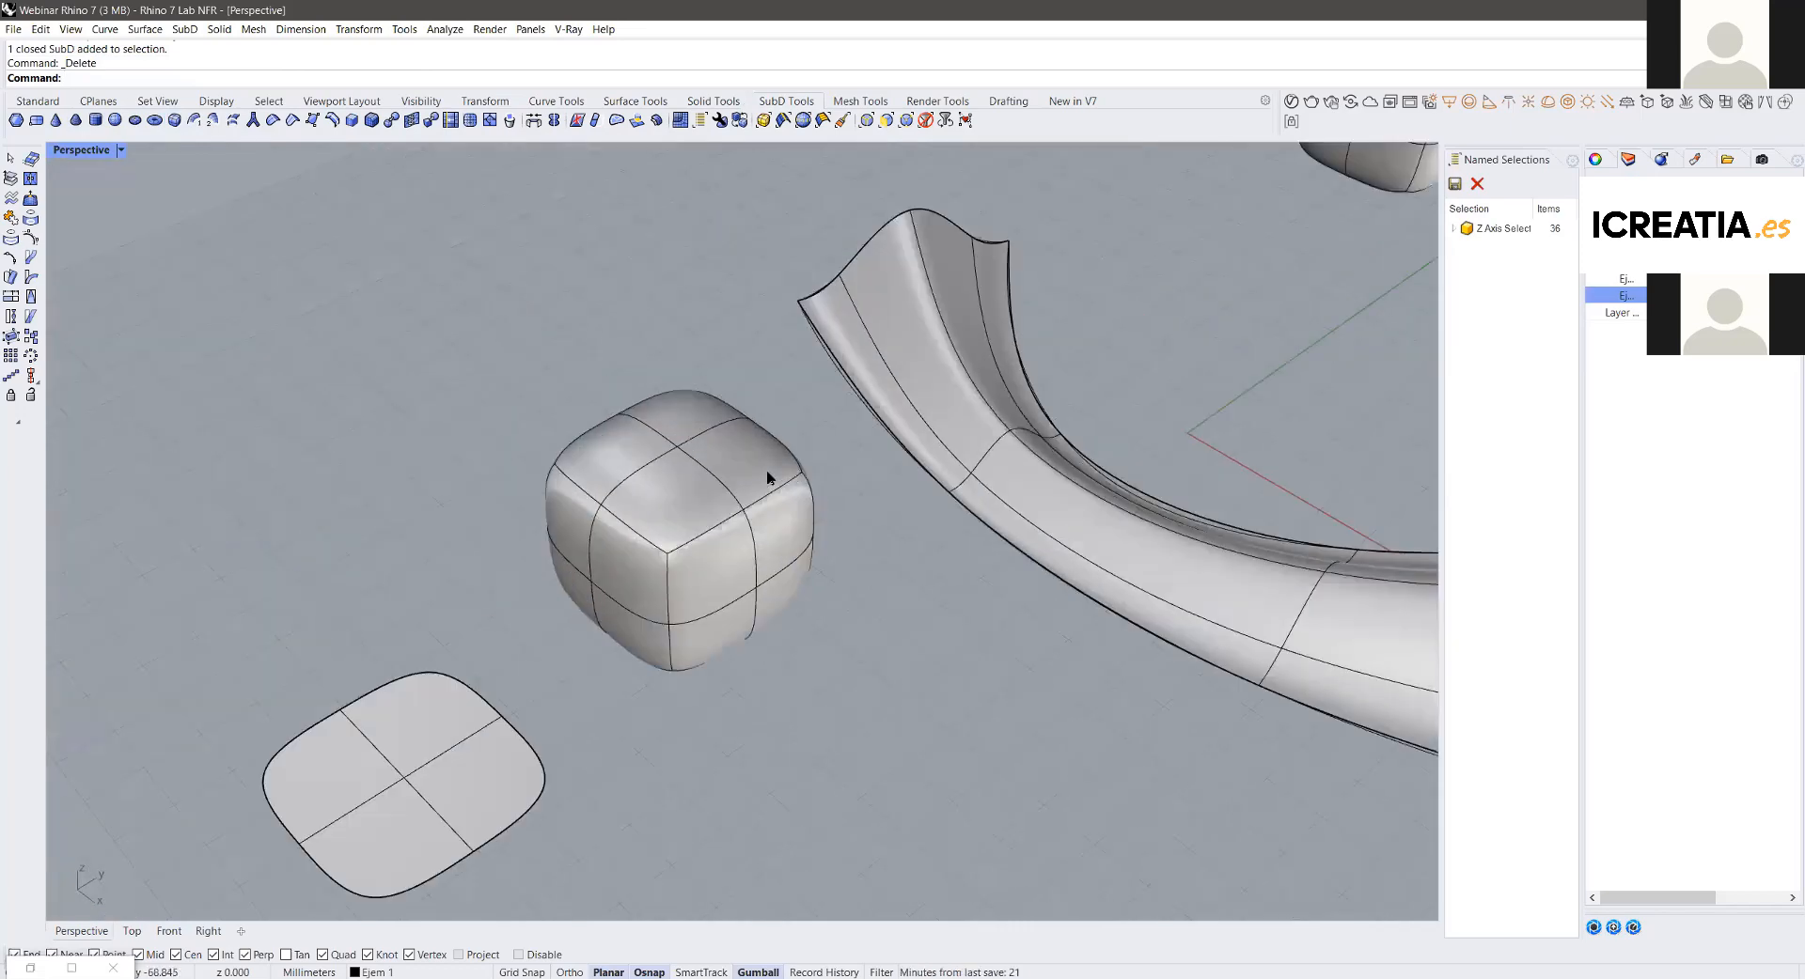
{"action": "scroll", "coordinate": [767, 478], "scroll_direction": "up", "scroll_amount": 3}
{"action": "scroll", "coordinate": [768, 478], "scroll_direction": "down", "scroll_amount": 3}
{"action": "right_click_drag", "start_coordinate": [955, 550], "coordinate": [714, 477], "text": "shift"}
{"action": "left_click", "coordinate": [724, 463]}
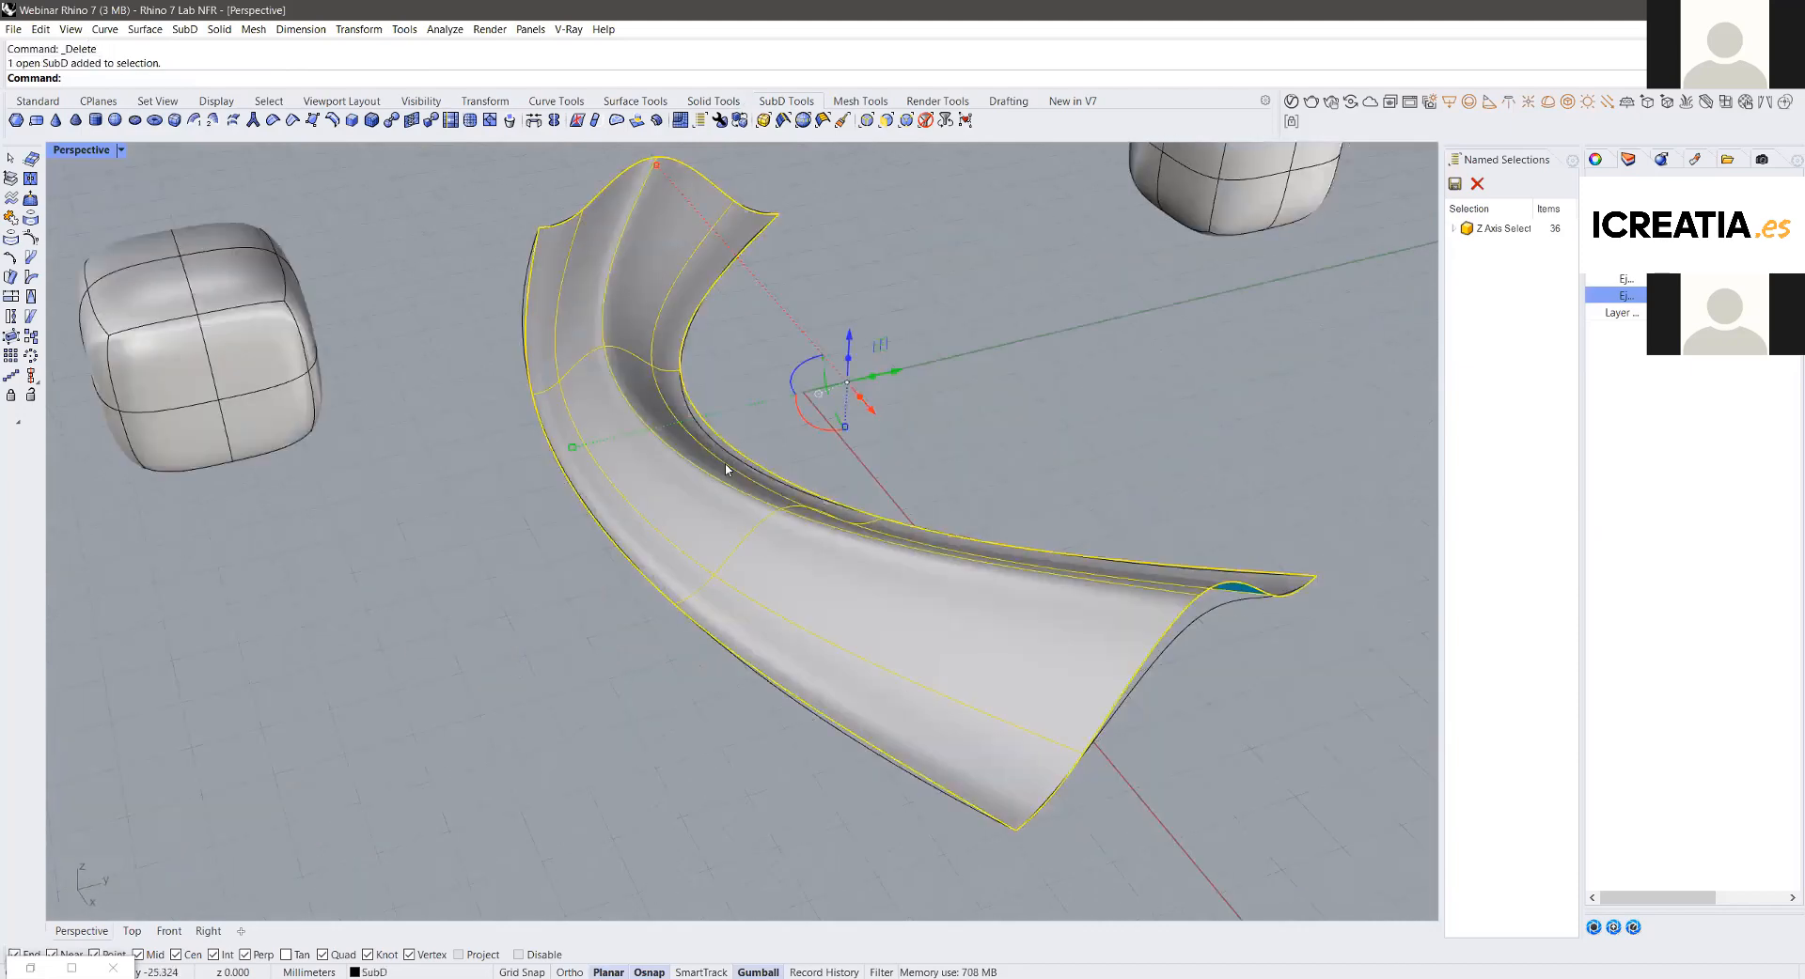
{"action": "key", "text": "Delete"}
{"action": "mouse_move", "coordinate": [898, 324]}
{"action": "left_mouse_down"}
{"action": "mouse_move", "coordinate": [609, 248]}
{"action": "mouse_move", "coordinate": [917, 341]}
{"action": "left_mouse_up"}
{"action": "key", "text": "Escape"}
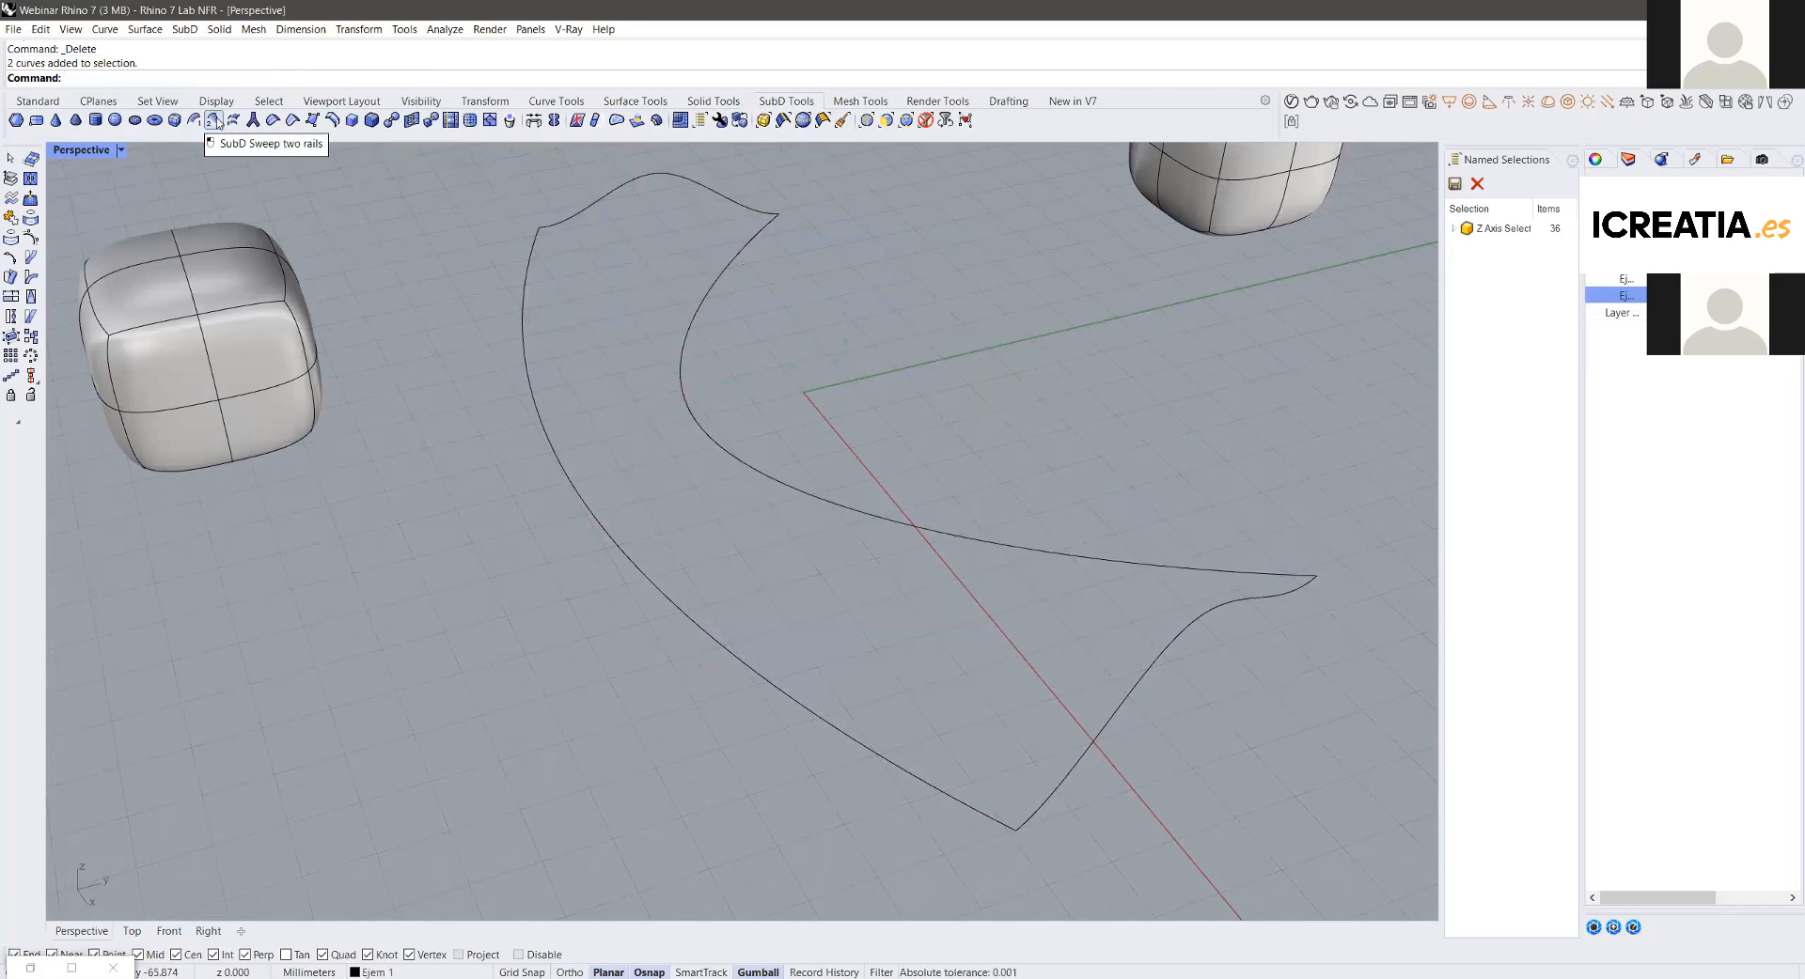
Step: Start a two-rail SubD sweep with the two long curves as rails and the two end curves as cross sections
{"action": "left_click", "coordinate": [215, 121]}
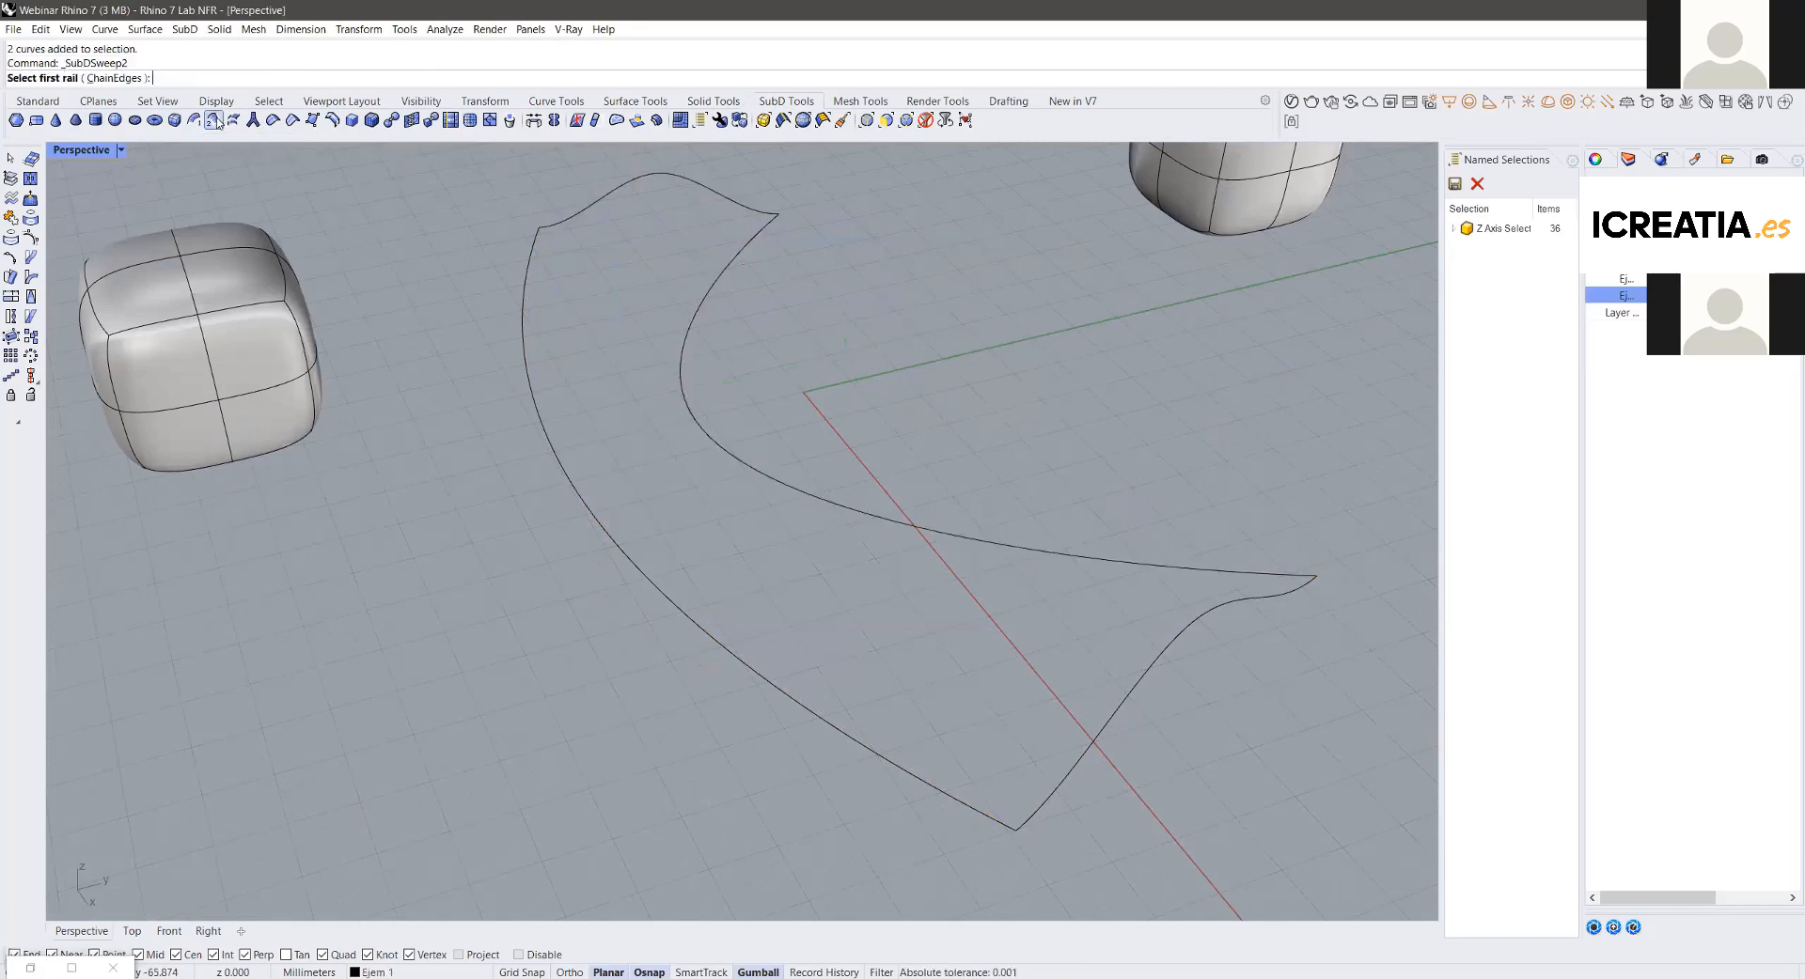
{"action": "left_click", "coordinate": [705, 301]}
{"action": "left_click", "coordinate": [533, 246]}
{"action": "left_click", "coordinate": [578, 211]}
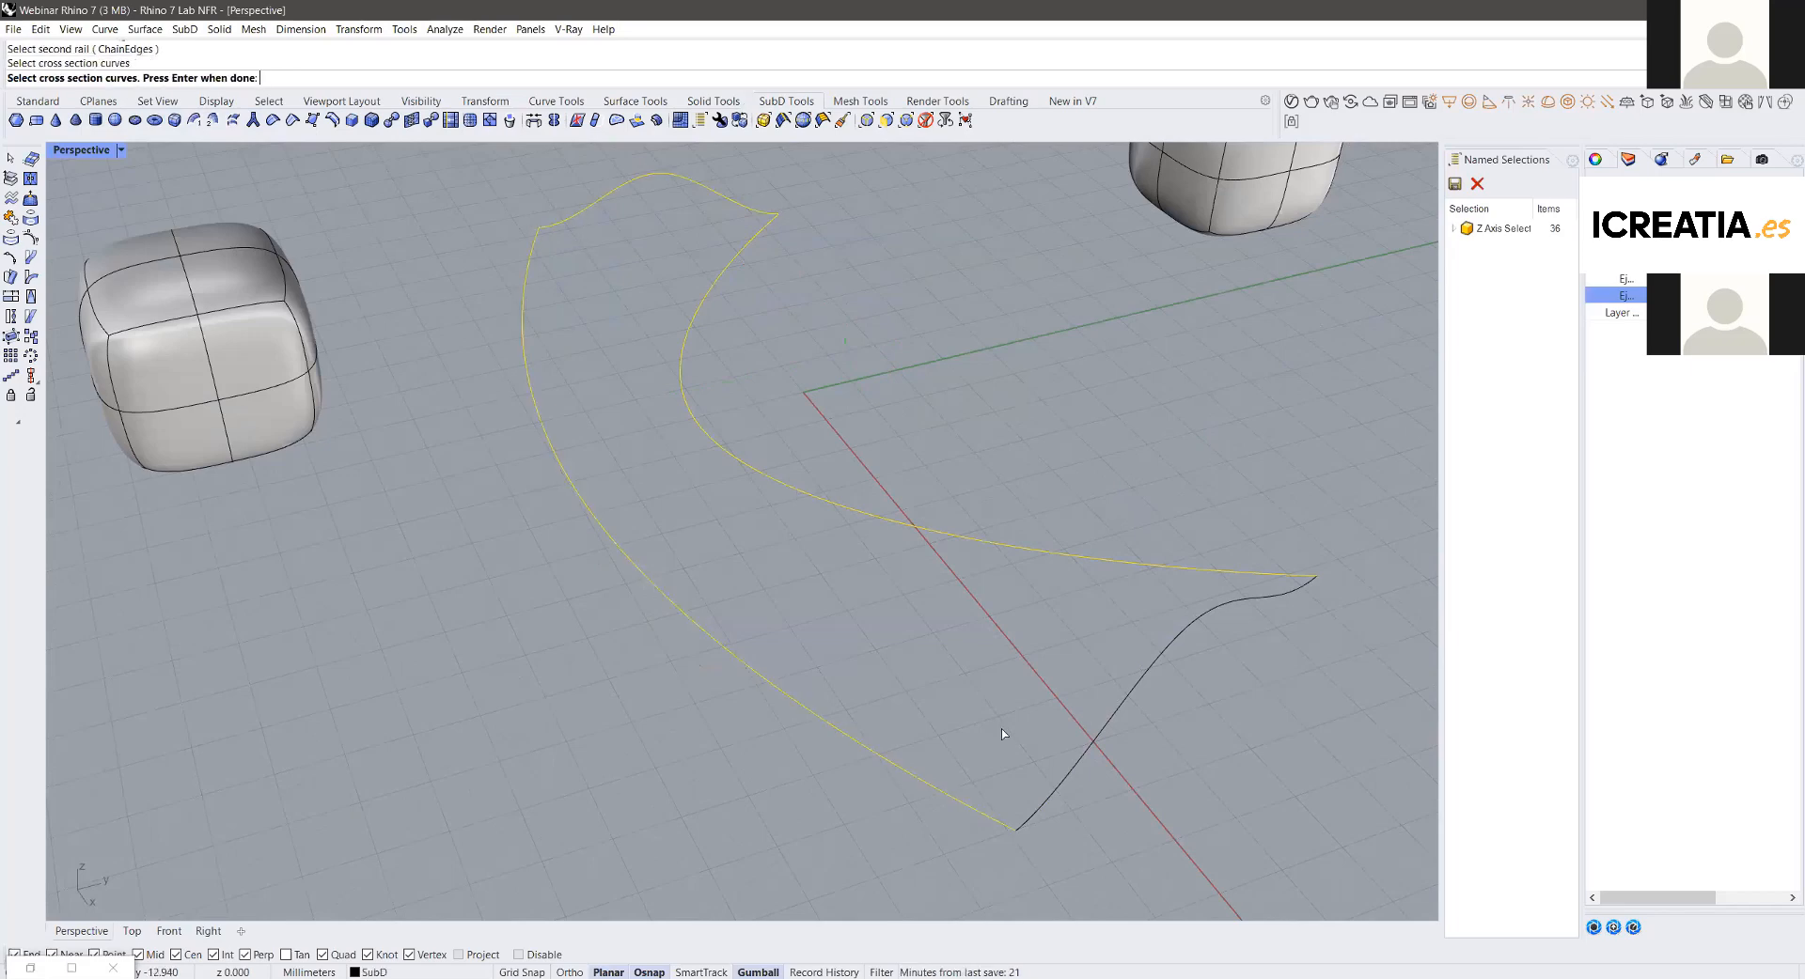
{"action": "left_click", "coordinate": [1076, 770]}
{"action": "key", "text": "Return"}
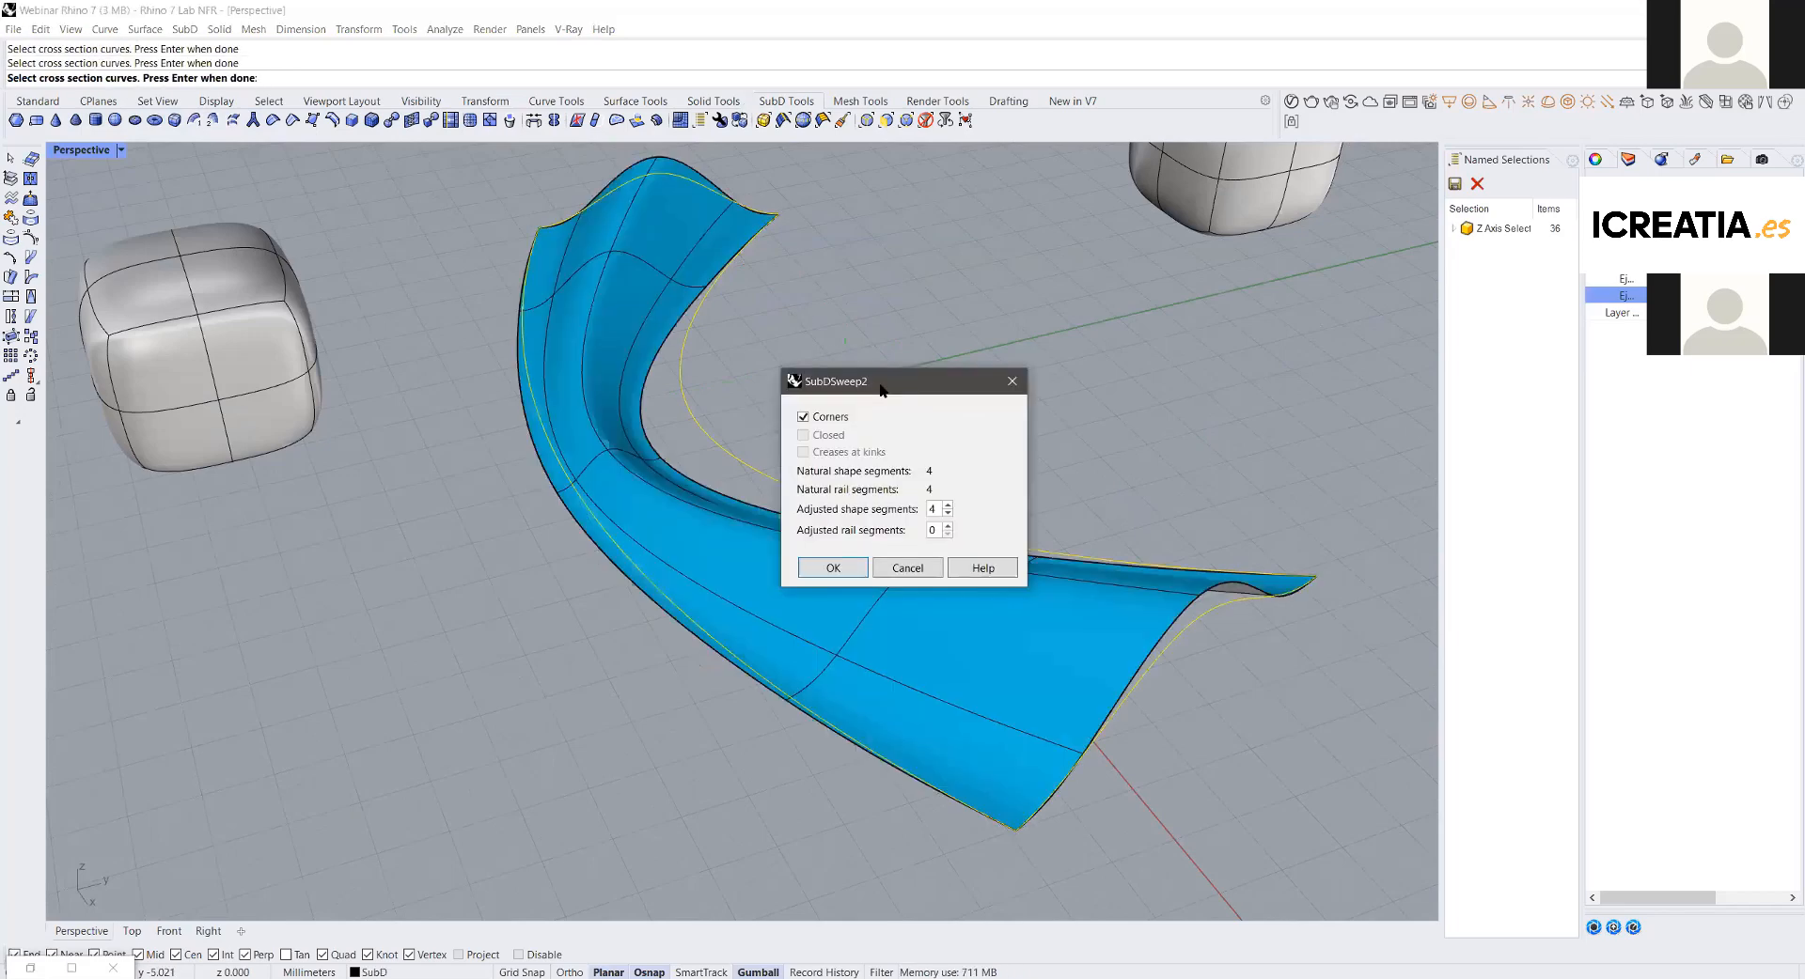
Step: Set the sweep's adjusted shape segments to 10
{"action": "scroll", "coordinate": [671, 337], "scroll_direction": "down", "scroll_amount": 5}
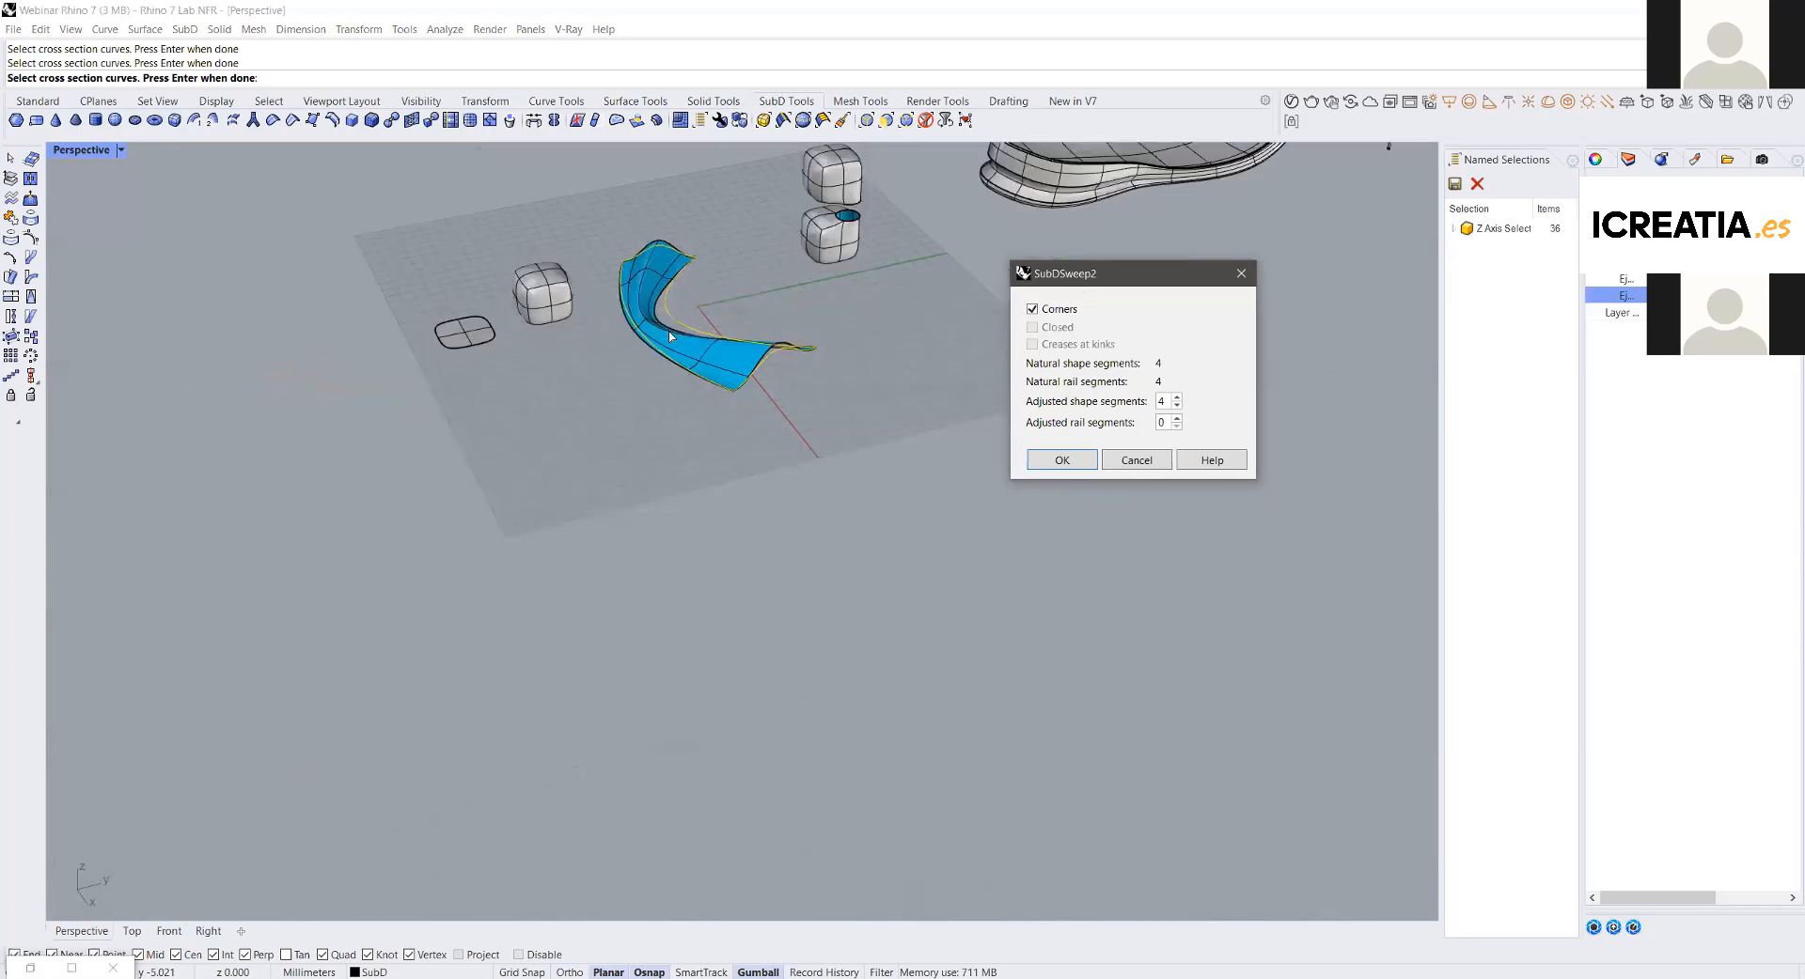
{"action": "scroll", "coordinate": [664, 388], "scroll_direction": "up", "scroll_amount": 5}
{"action": "scroll", "coordinate": [801, 387], "scroll_direction": "down", "scroll_amount": 3}
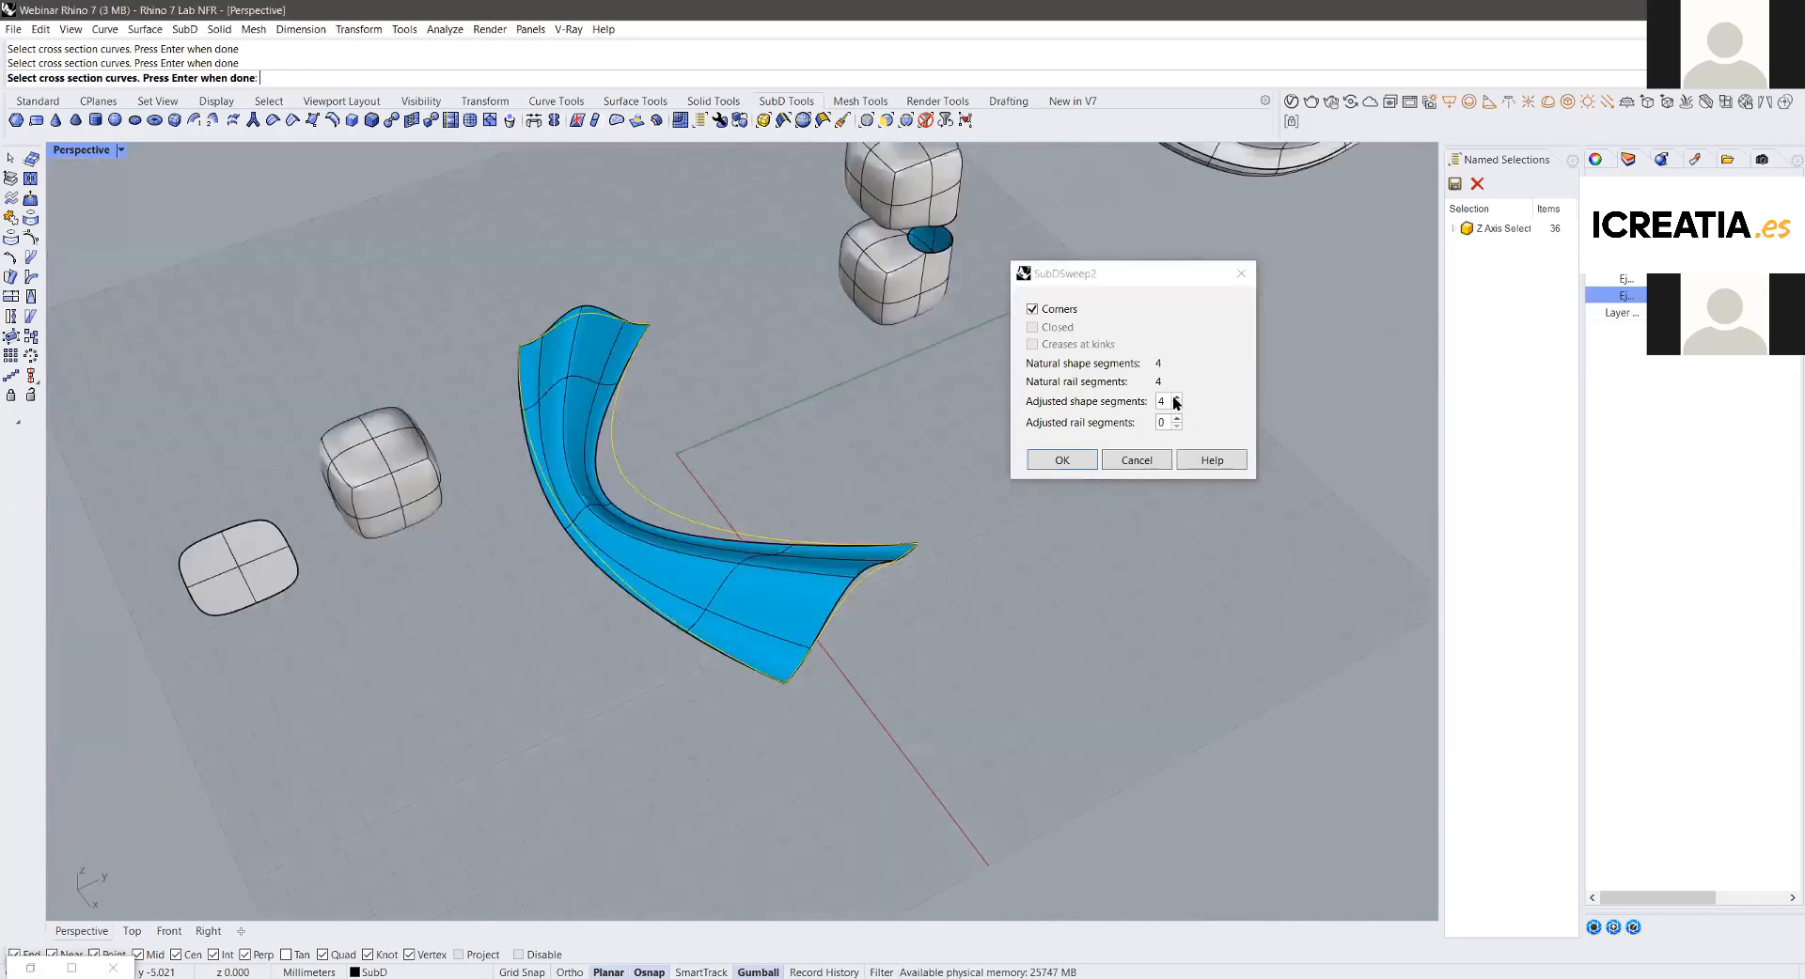
{"action": "left_click", "coordinate": [1176, 399]}
{"action": "left_click", "coordinate": [1176, 398]}
{"action": "left_click", "coordinate": [1176, 399]}
{"action": "left_click", "coordinate": [1176, 399]}
{"action": "left_click", "coordinate": [1176, 399]}
{"action": "left_click", "coordinate": [1176, 399]}
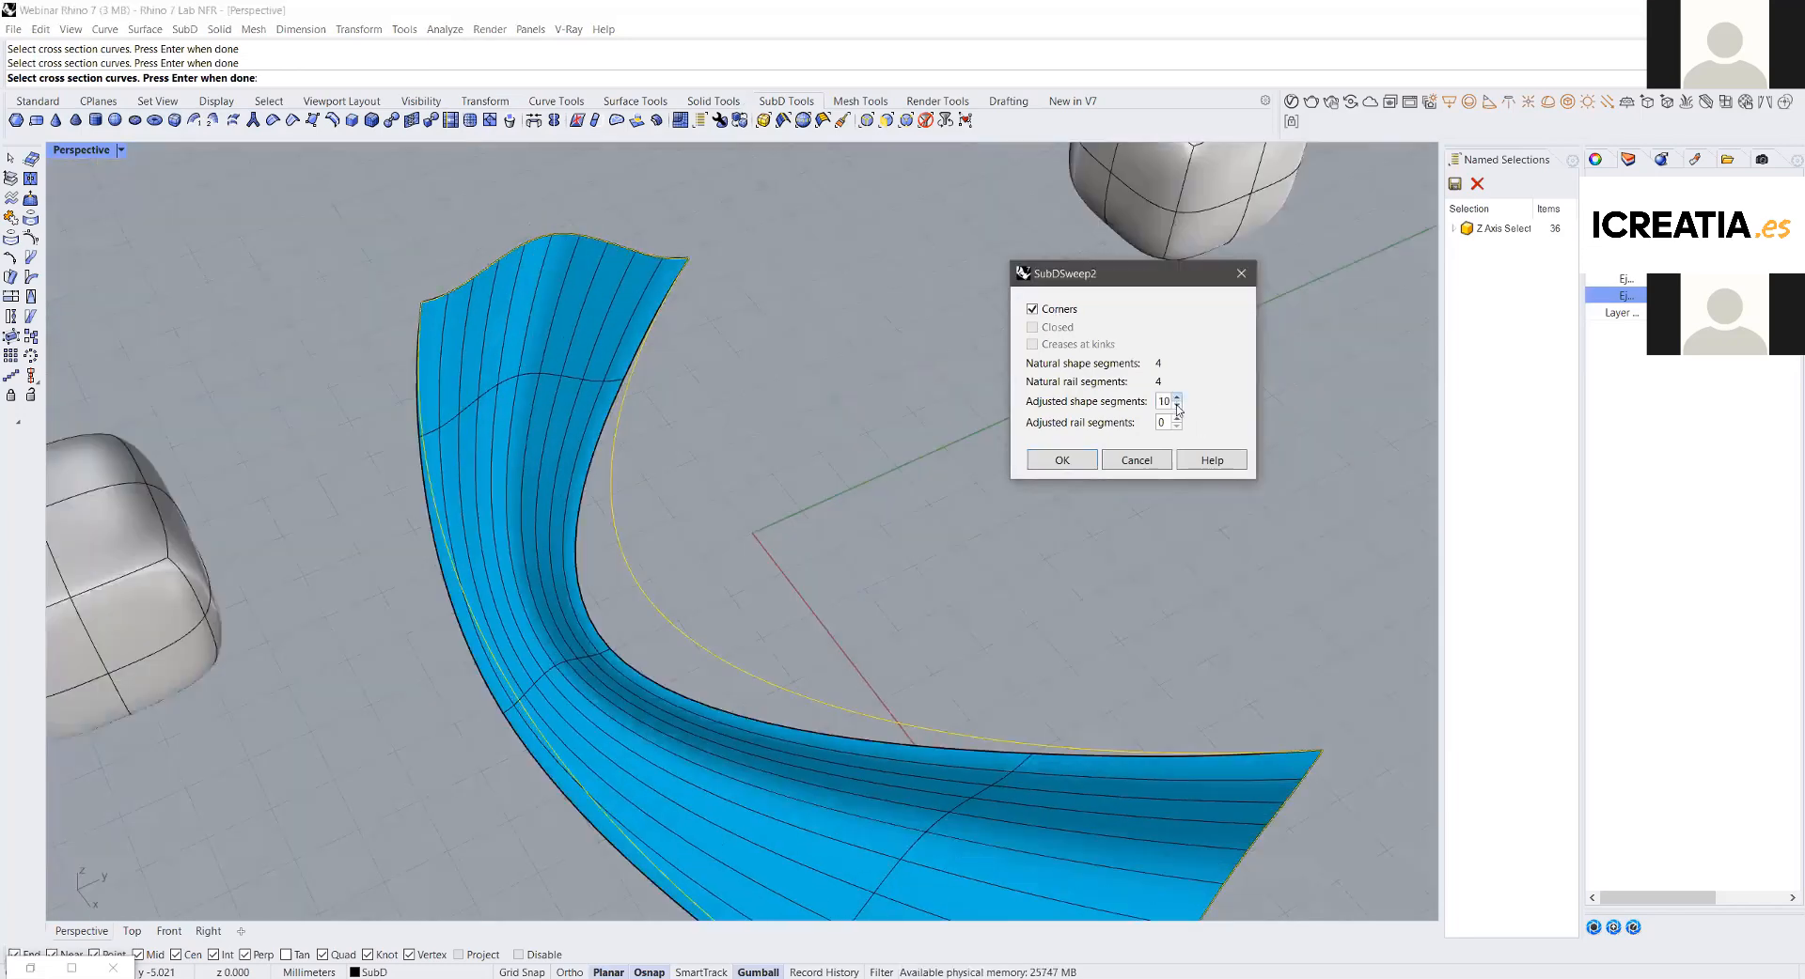
Step: Set the two-rail SubD sweep's adjusted shape segments to 5
{"action": "left_click", "coordinate": [1176, 399]}
{"action": "left_click", "coordinate": [1176, 398]}
{"action": "left_click", "coordinate": [1176, 405]}
{"action": "left_click", "coordinate": [1176, 405]}
{"action": "left_click", "coordinate": [1176, 405]}
{"action": "left_click", "coordinate": [1176, 405]}
{"action": "left_click", "coordinate": [1176, 406]}
{"action": "left_click", "coordinate": [1176, 405]}
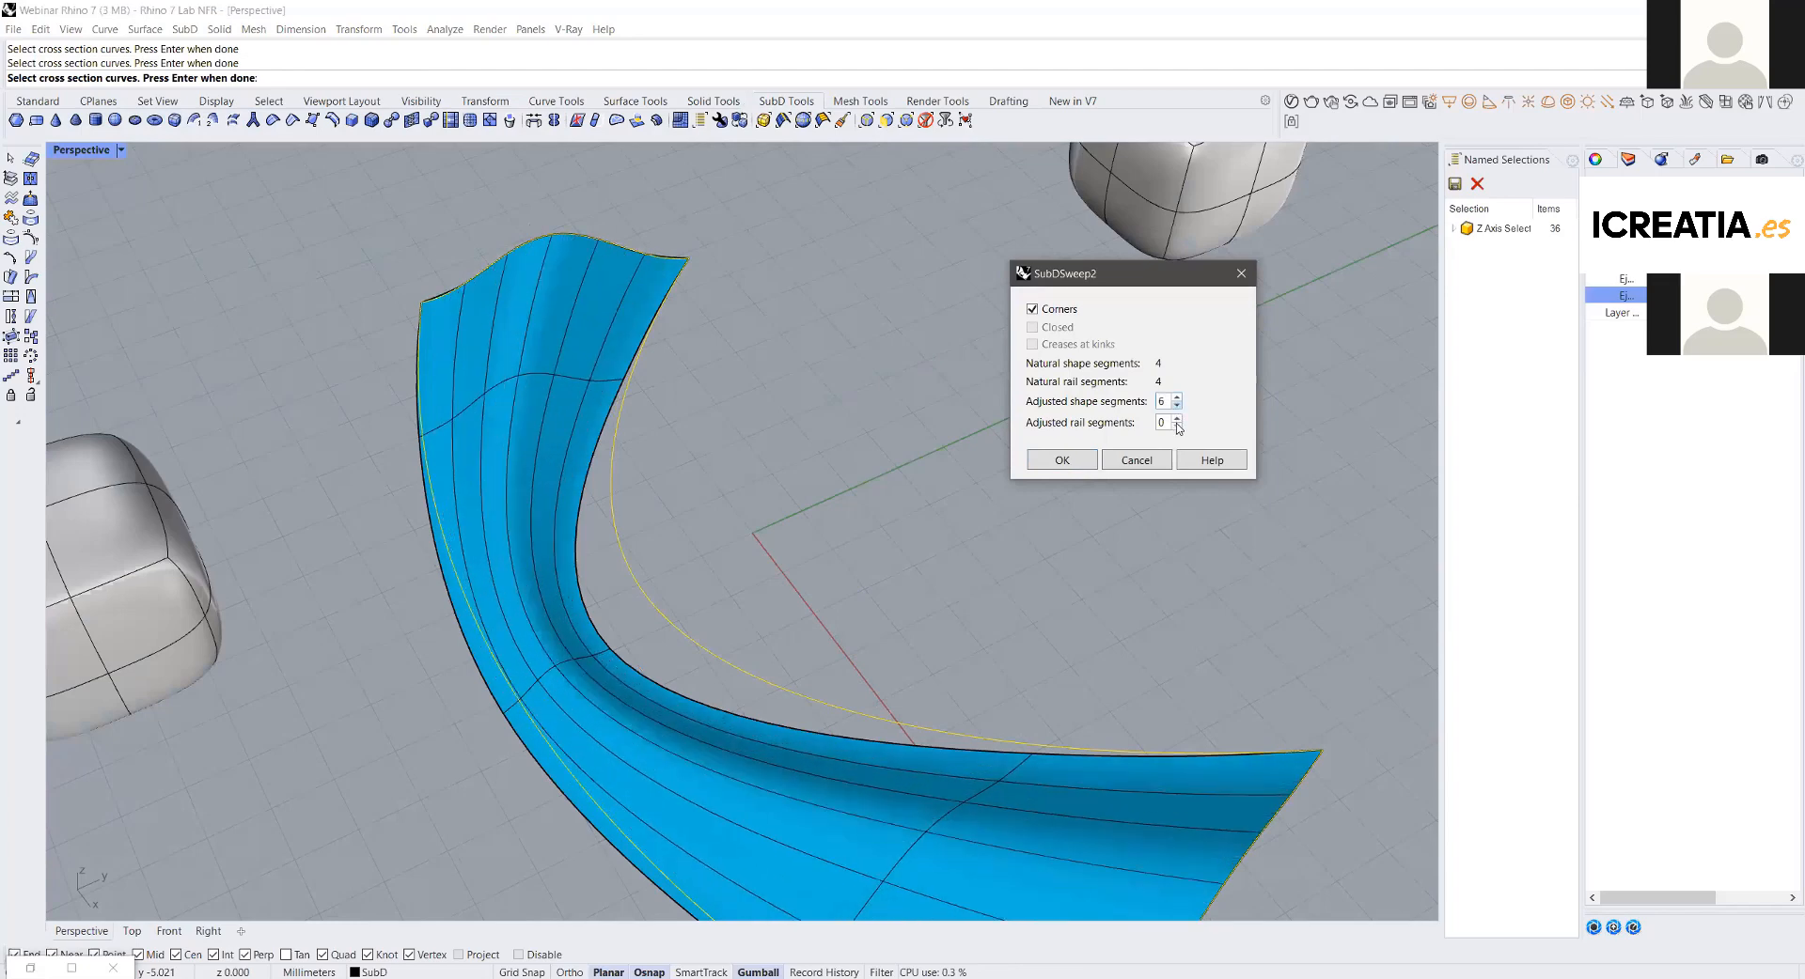
{"action": "left_click", "coordinate": [1176, 406]}
Step: Try 10 adjusted rail segments for the sweep
{"action": "left_click", "coordinate": [1177, 418]}
{"action": "left_click", "coordinate": [1177, 419]}
{"action": "left_click", "coordinate": [1177, 418]}
{"action": "left_click", "coordinate": [1177, 418]}
{"action": "left_click", "coordinate": [1177, 418]}
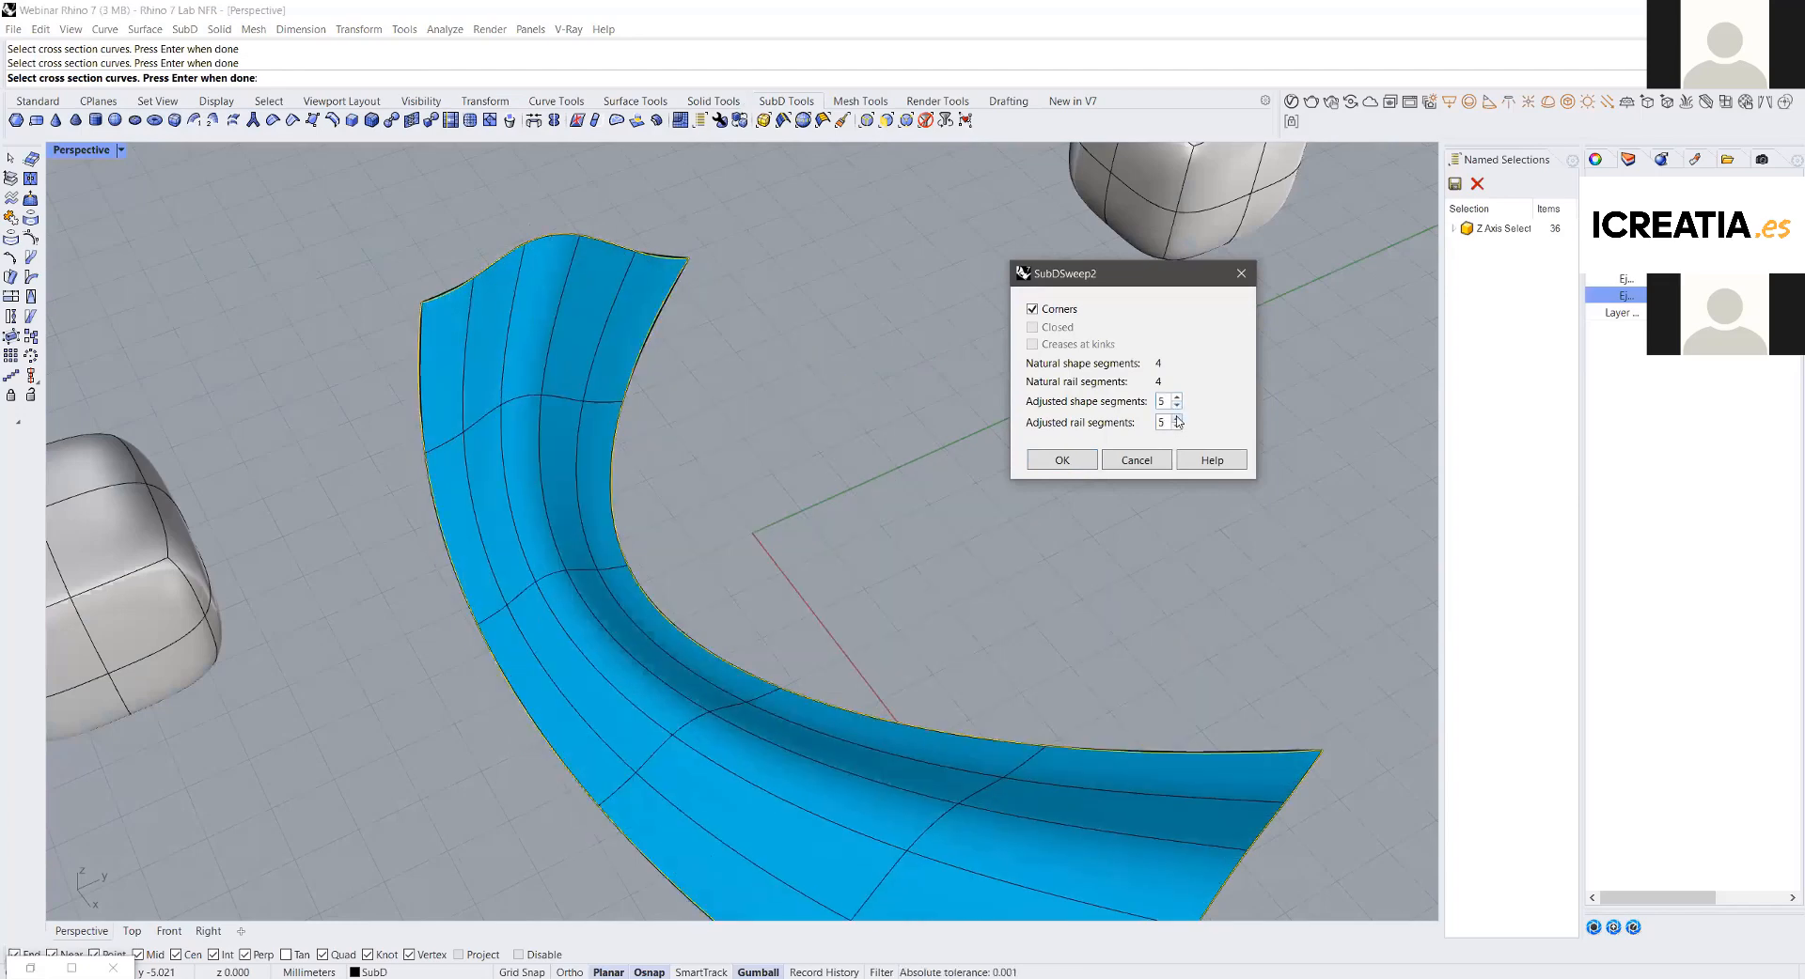
{"action": "left_click", "coordinate": [1177, 419]}
{"action": "left_click", "coordinate": [1177, 418]}
{"action": "left_click", "coordinate": [1177, 418]}
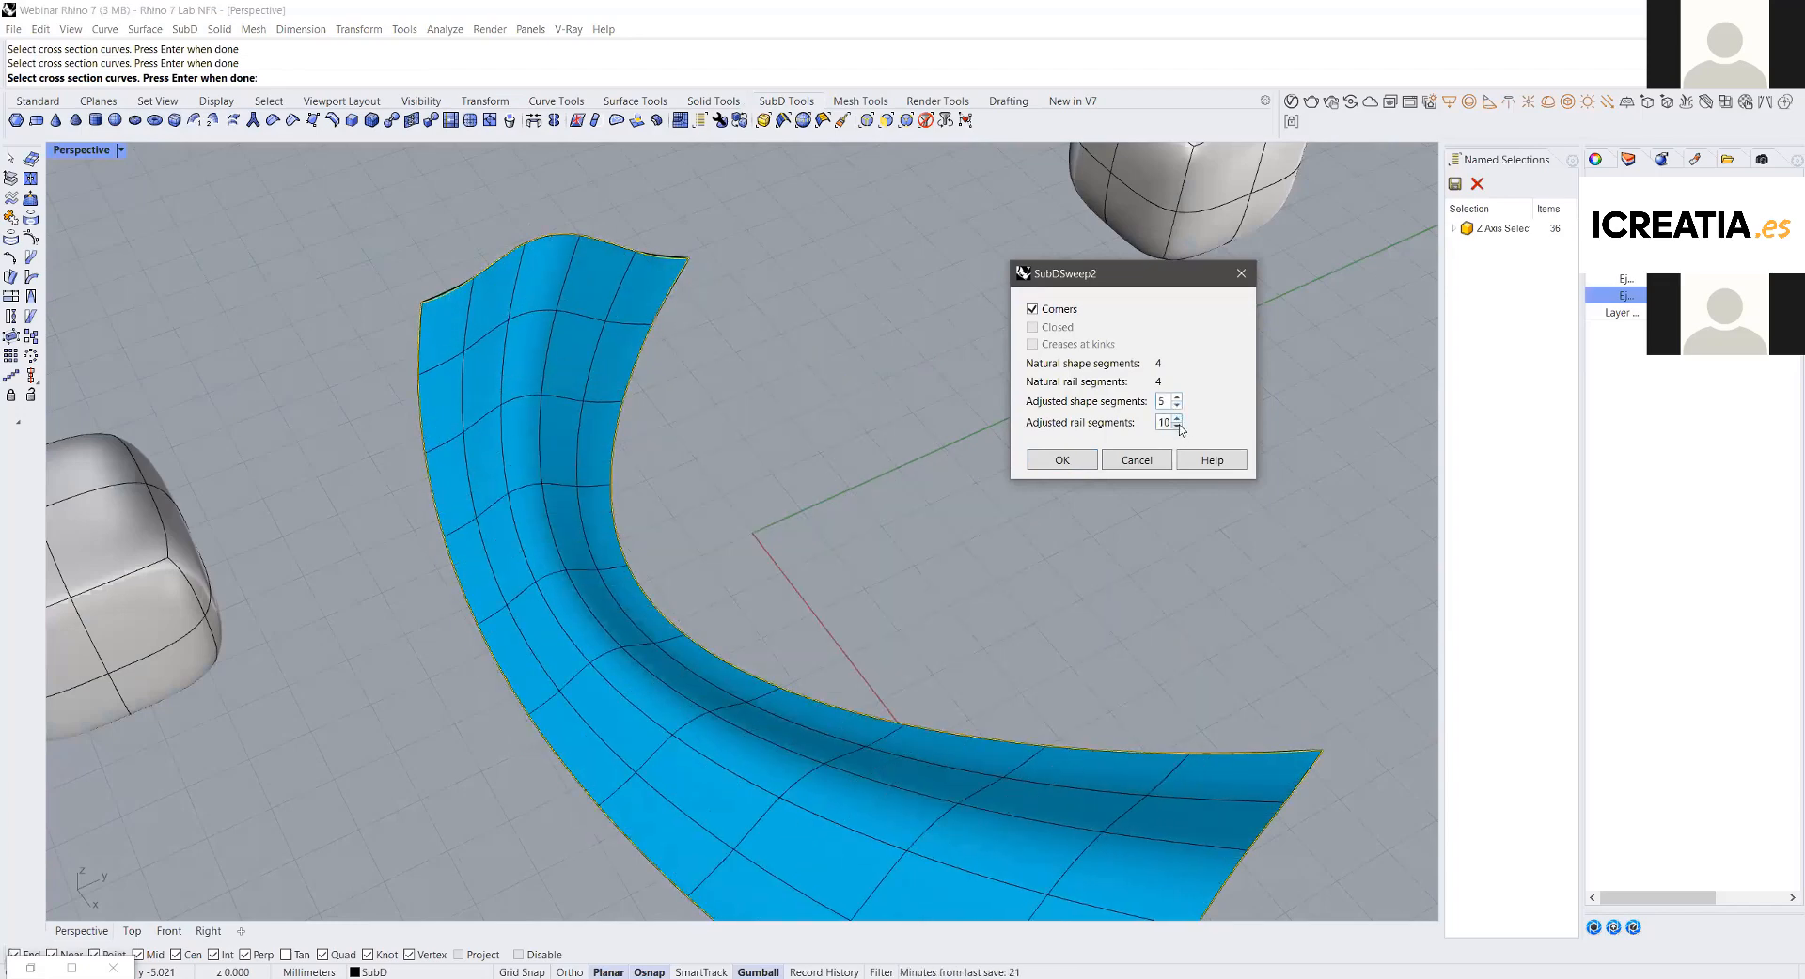
{"action": "left_click", "coordinate": [1177, 418]}
Step: Set the adjusted rail segments to 5 and create the sweep with Corners enabled
{"action": "left_click", "coordinate": [1178, 427]}
{"action": "left_click", "coordinate": [1178, 427]}
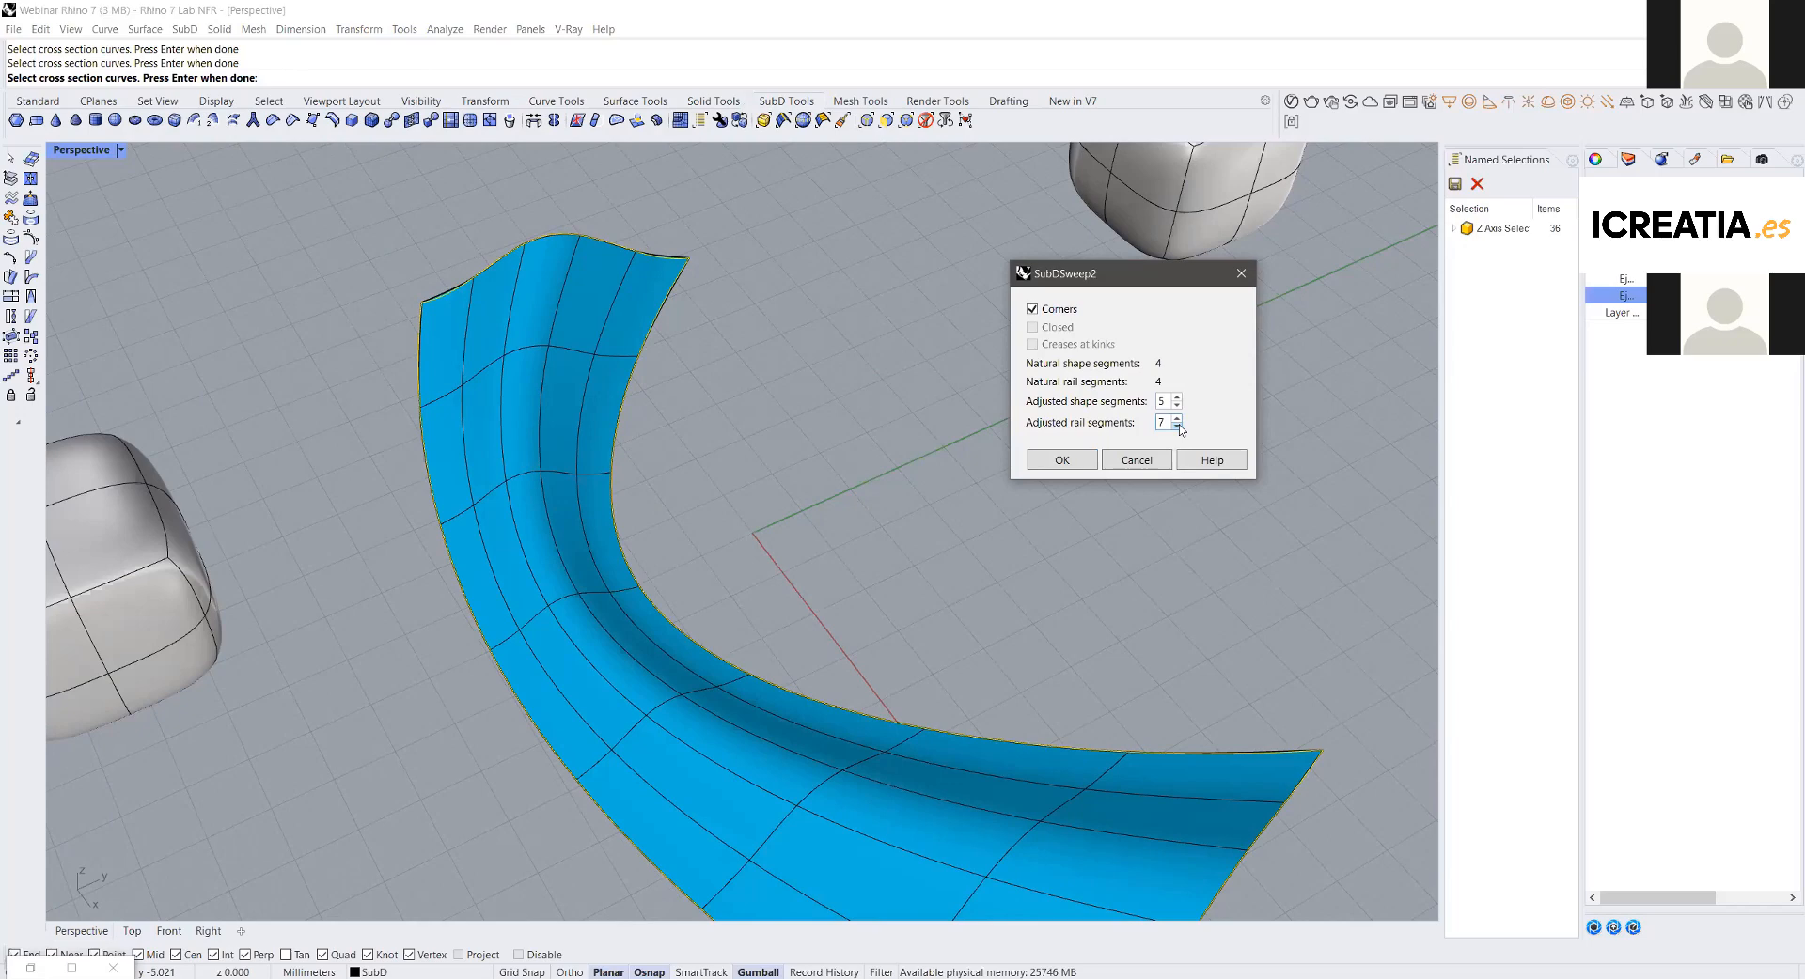
{"action": "left_click", "coordinate": [1178, 427]}
{"action": "left_click", "coordinate": [1178, 427]}
{"action": "left_click", "coordinate": [1178, 426]}
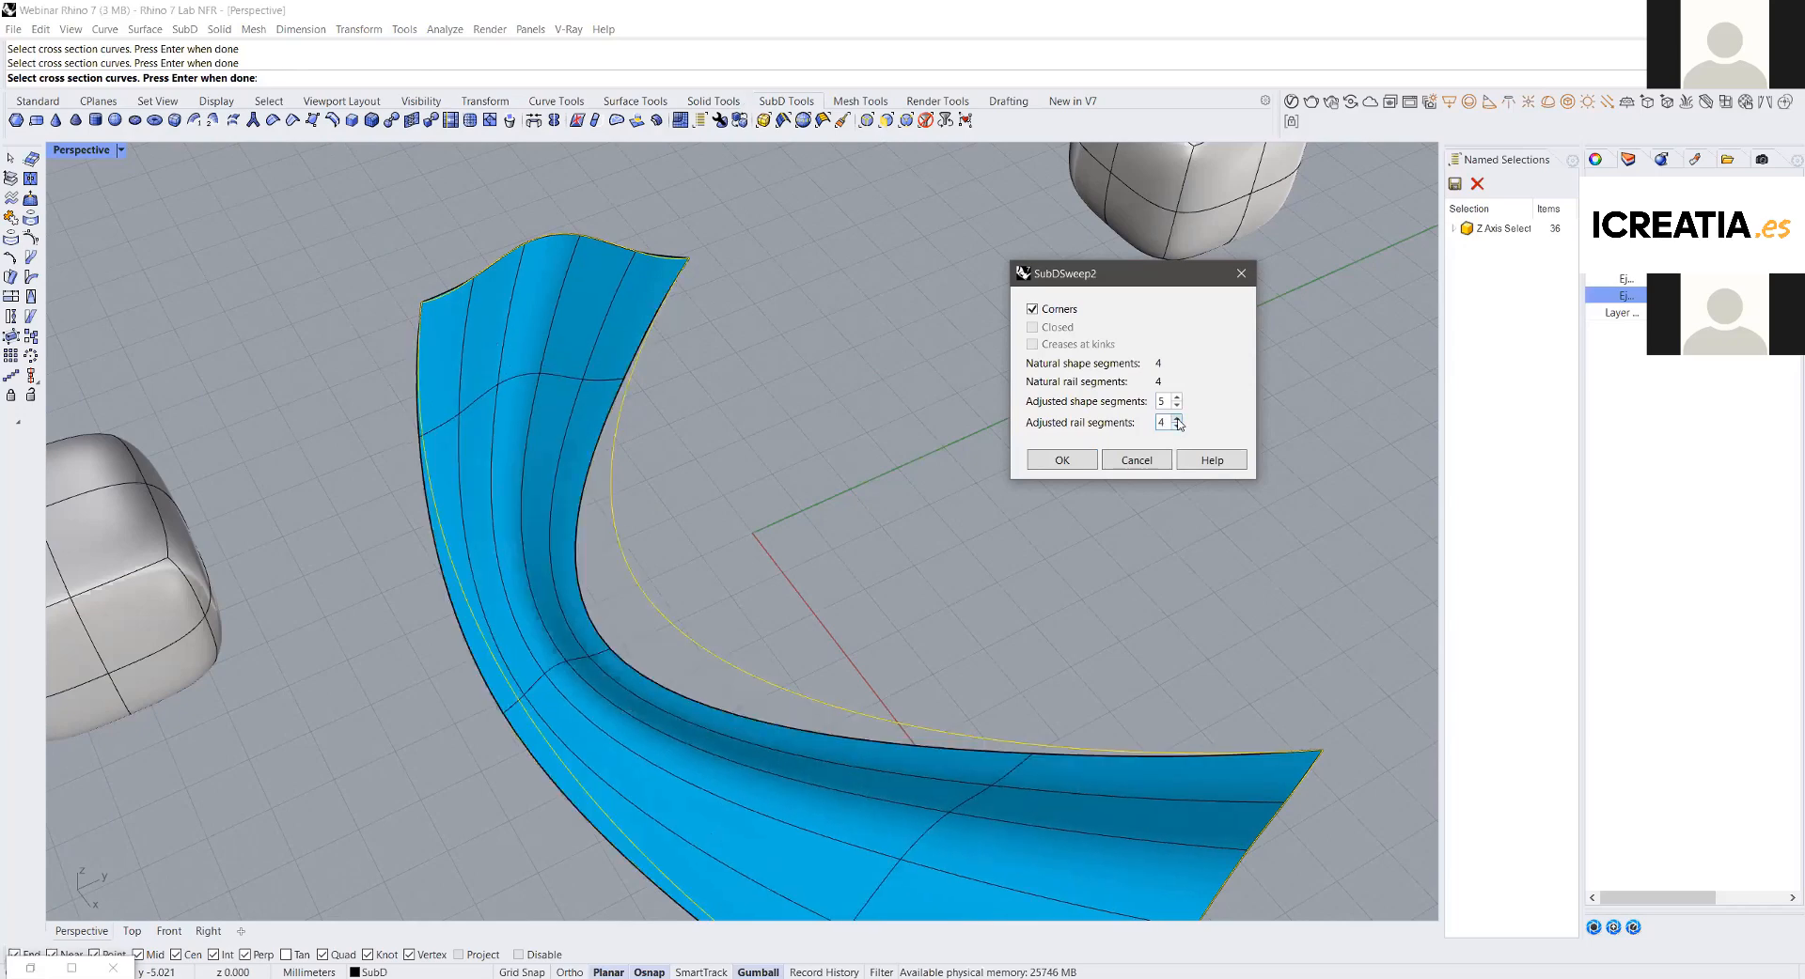
{"action": "left_click", "coordinate": [1177, 418]}
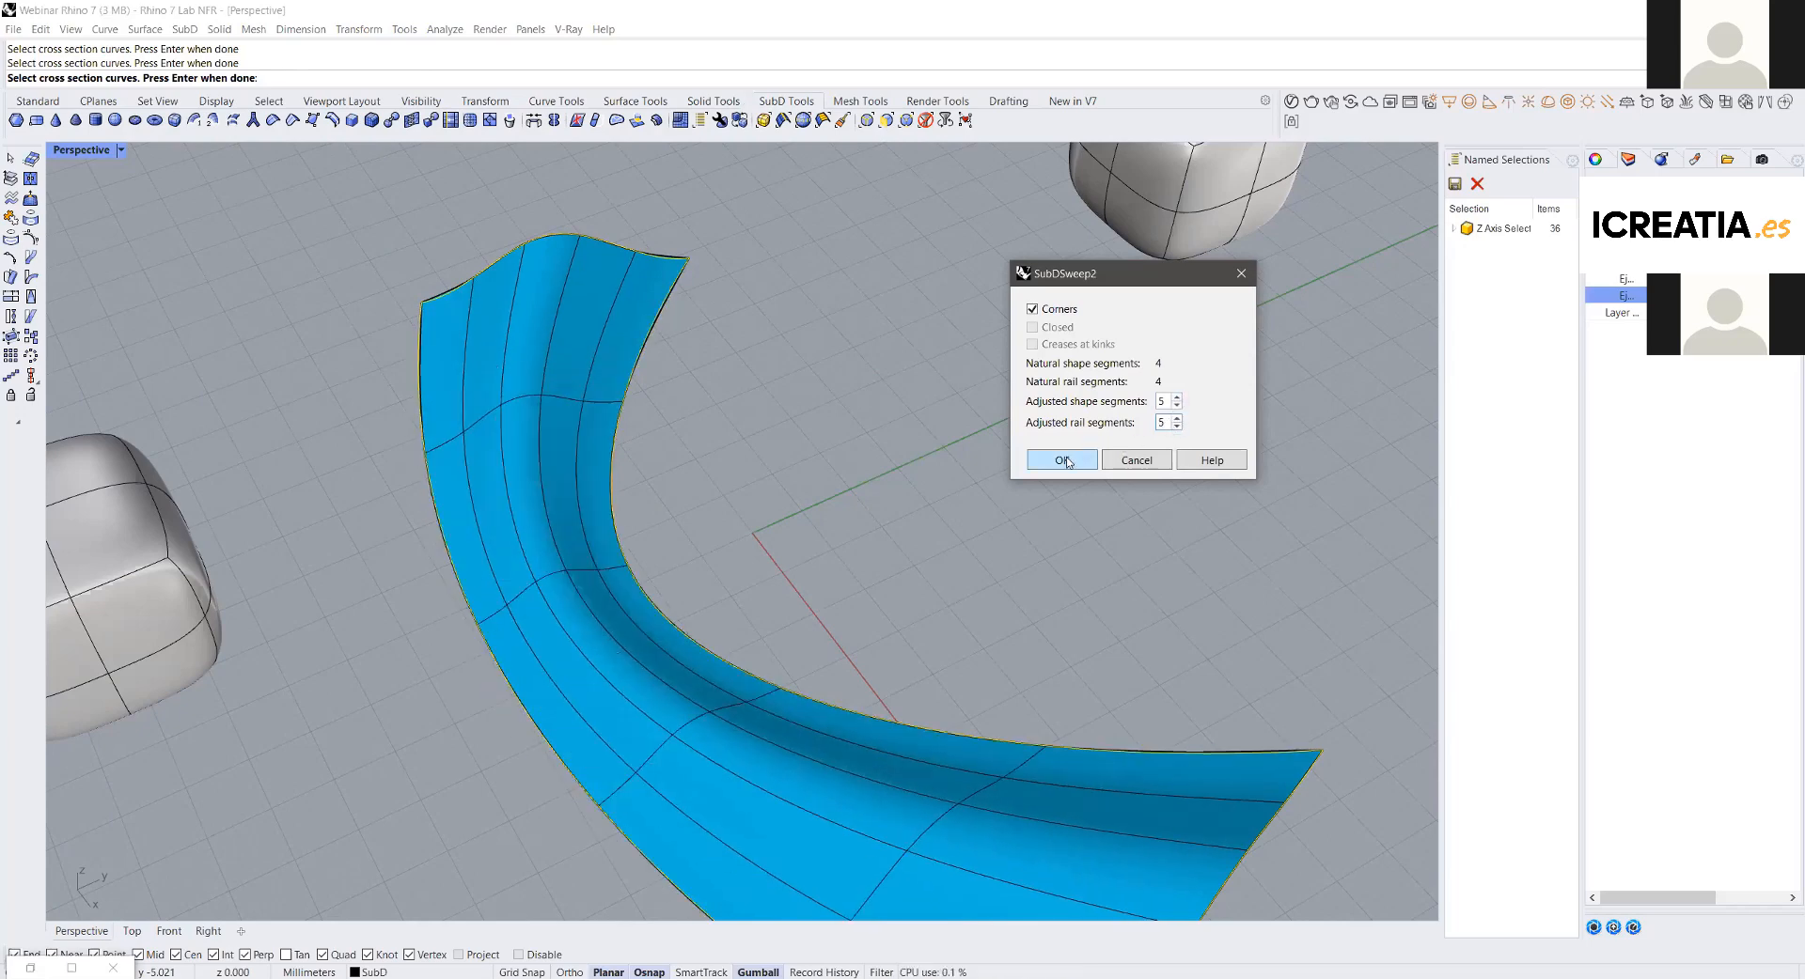
{"action": "key", "text": "shift+Tab"}
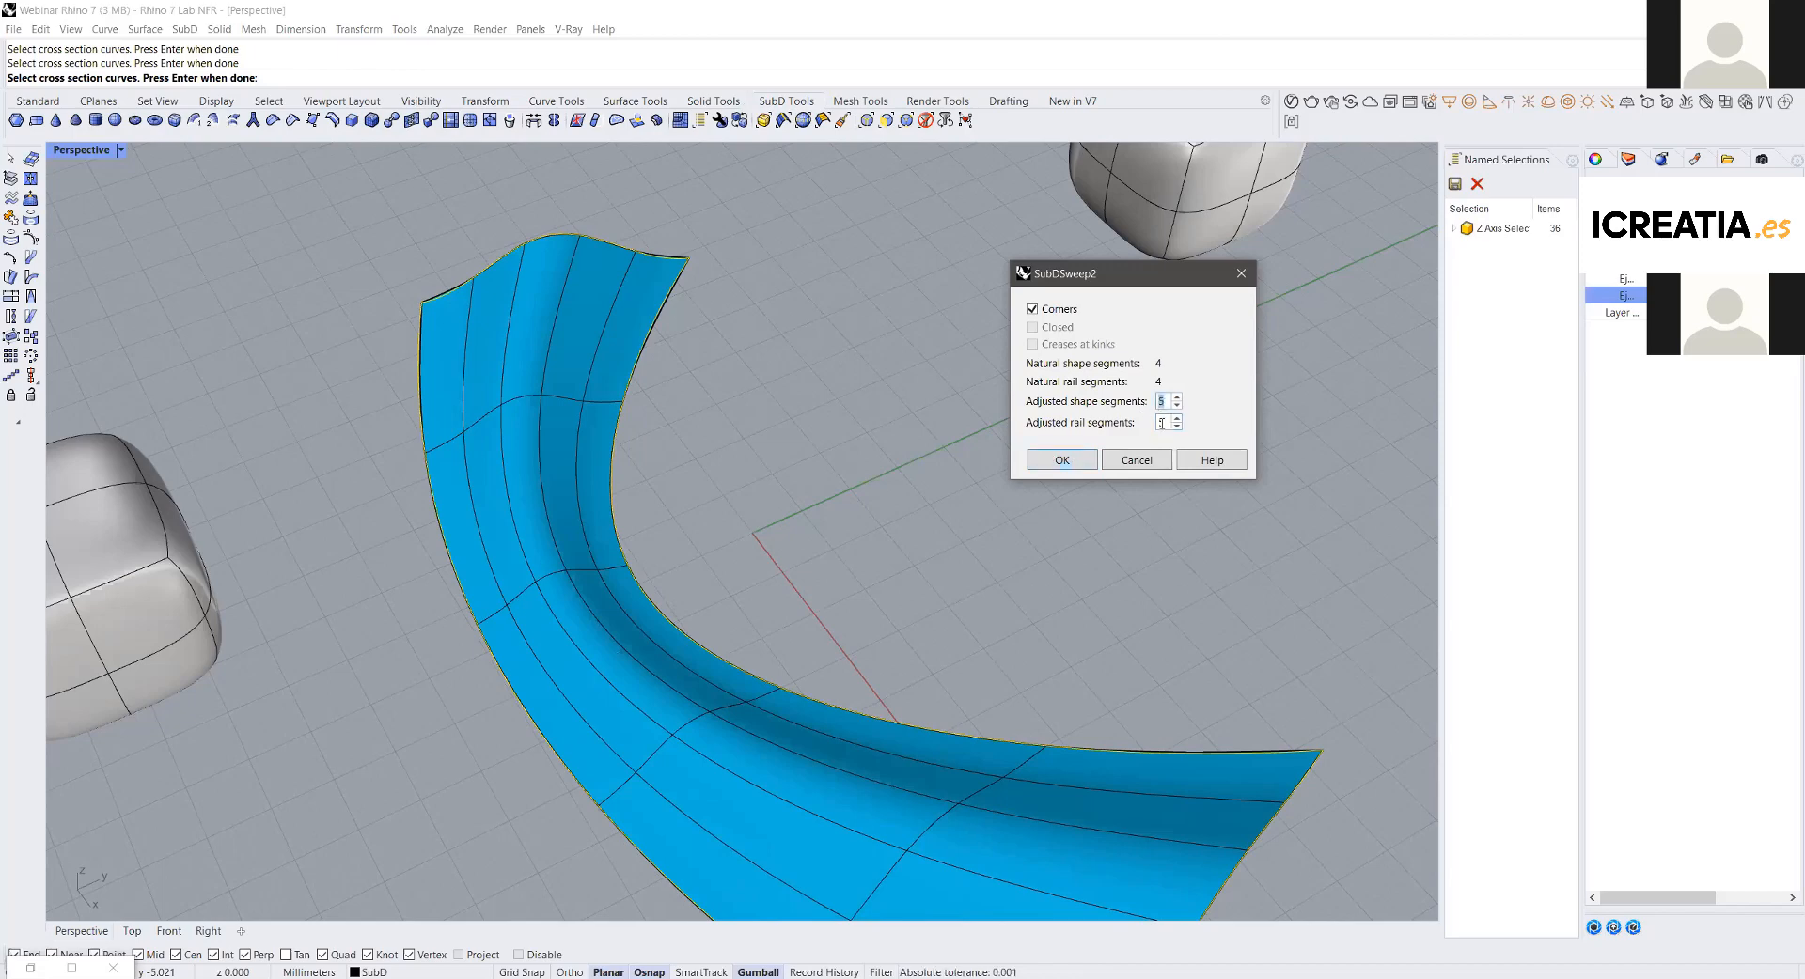
{"action": "key", "text": "Tab"}
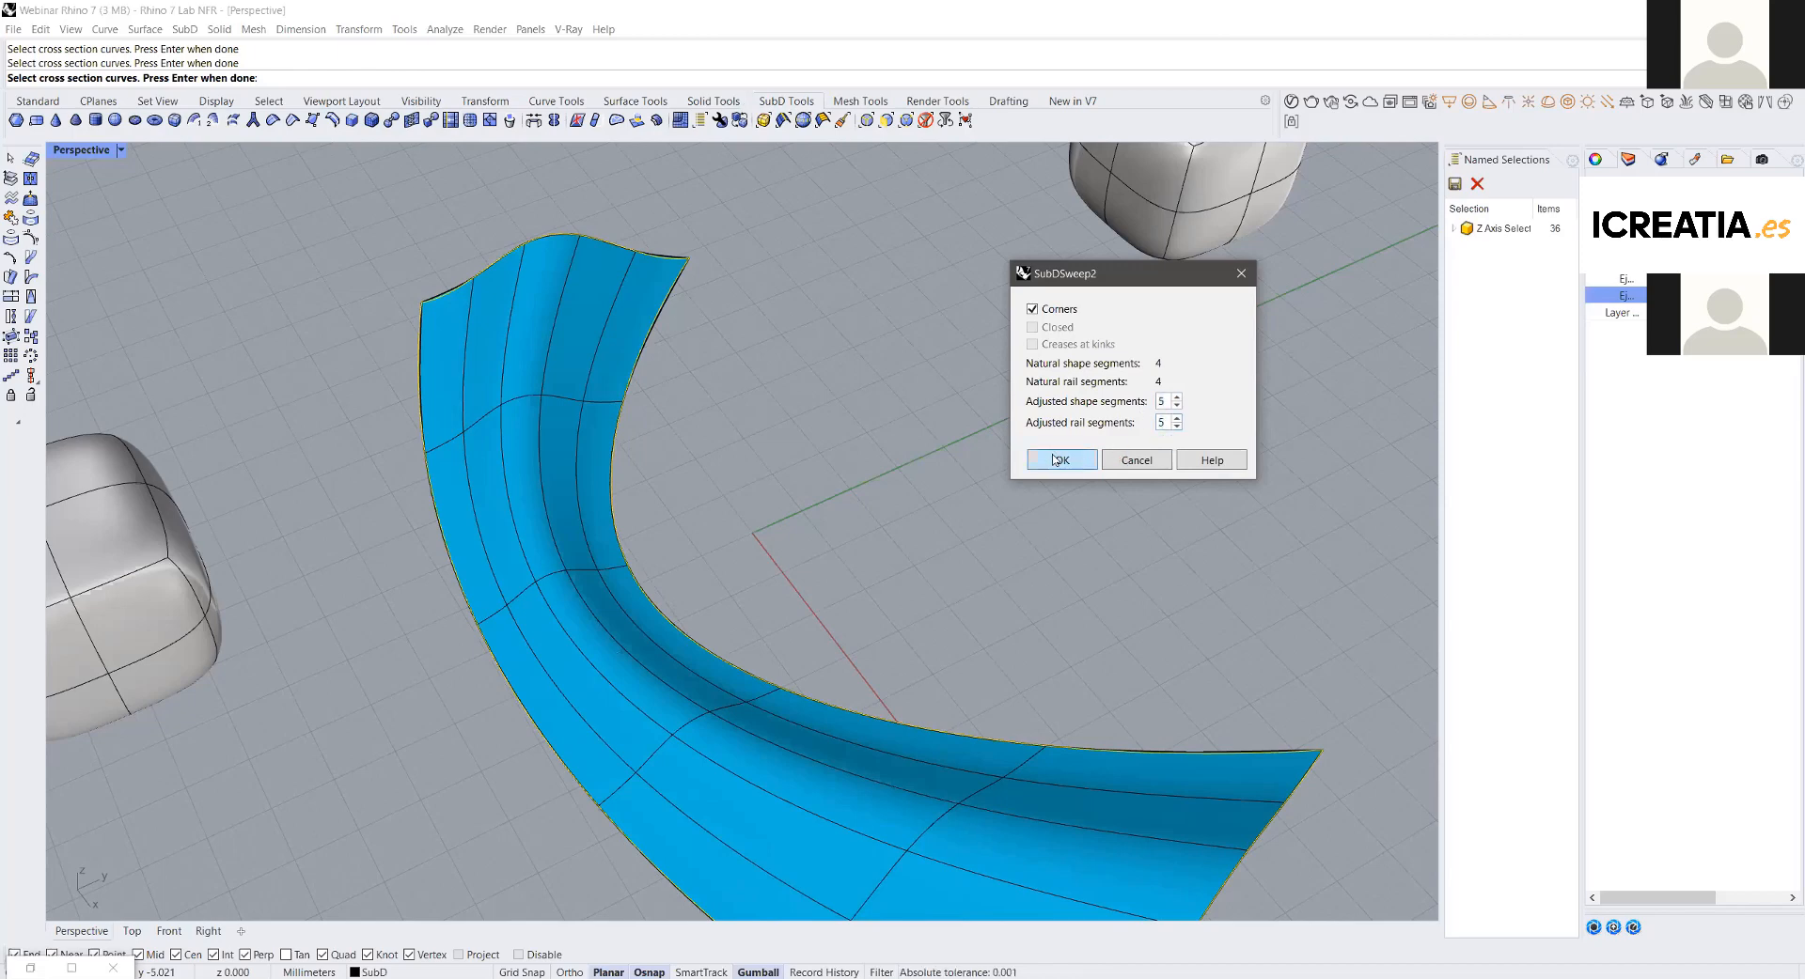
{"action": "key", "text": "Return"}
Step: Raise an interior edge near the sweep's far end, inspect the deformed surface from the side, and undo the move
{"action": "scroll", "coordinate": [605, 431], "scroll_direction": "up", "scroll_amount": 4}
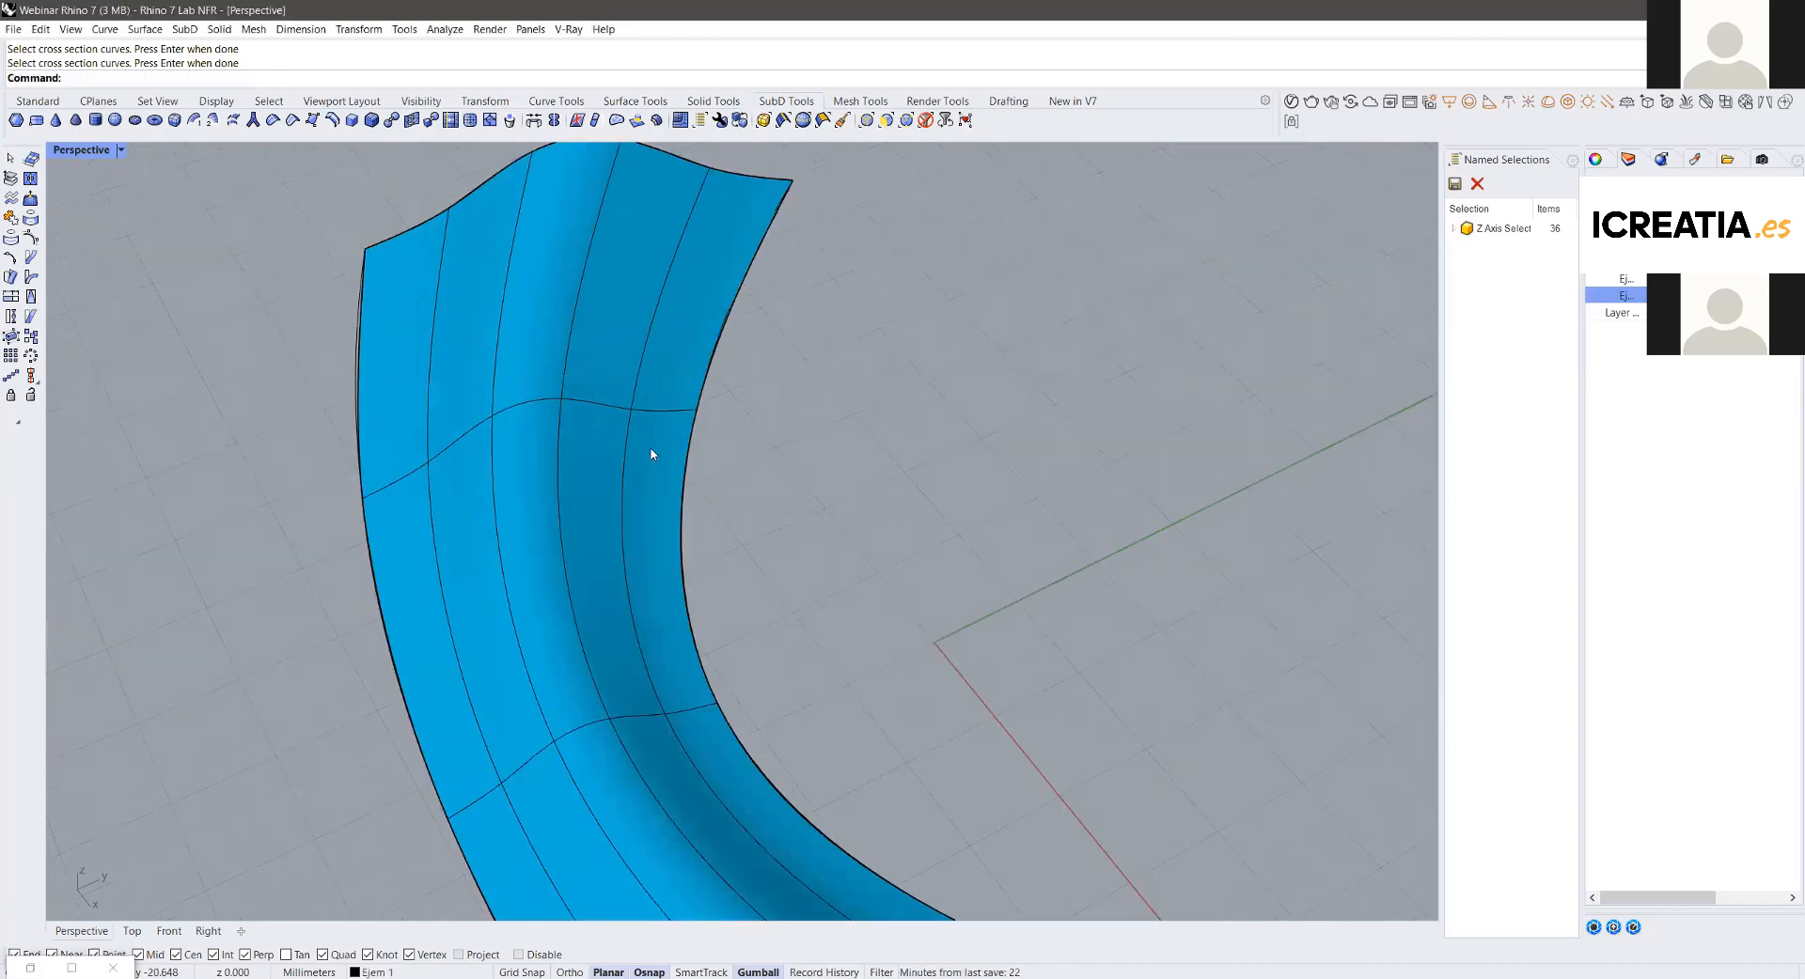
{"action": "left_click", "coordinate": [654, 438], "text": "ctrl+shift"}
{"action": "scroll", "coordinate": [657, 410], "scroll_direction": "down", "scroll_amount": 2}
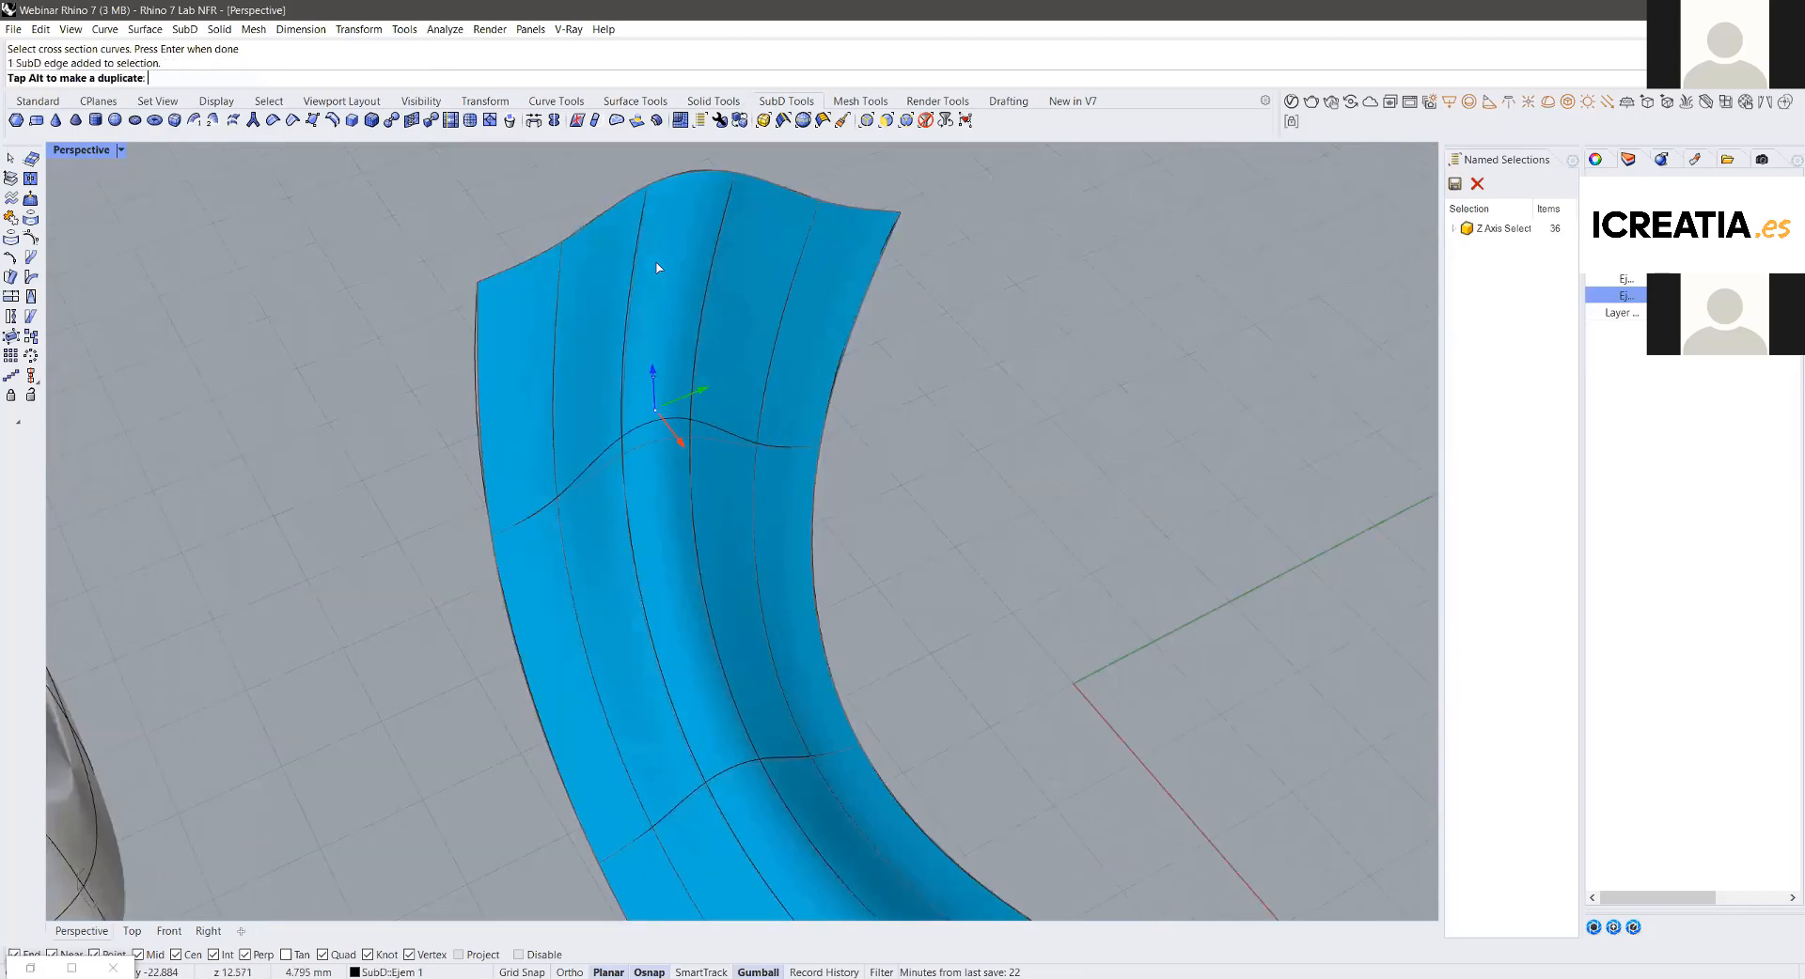
{"action": "left_click_drag", "start_coordinate": [657, 410], "coordinate": [651, 323]}
{"action": "key", "text": "Escape"}
{"action": "right_click_drag", "start_coordinate": [849, 465], "coordinate": [771, 396]}
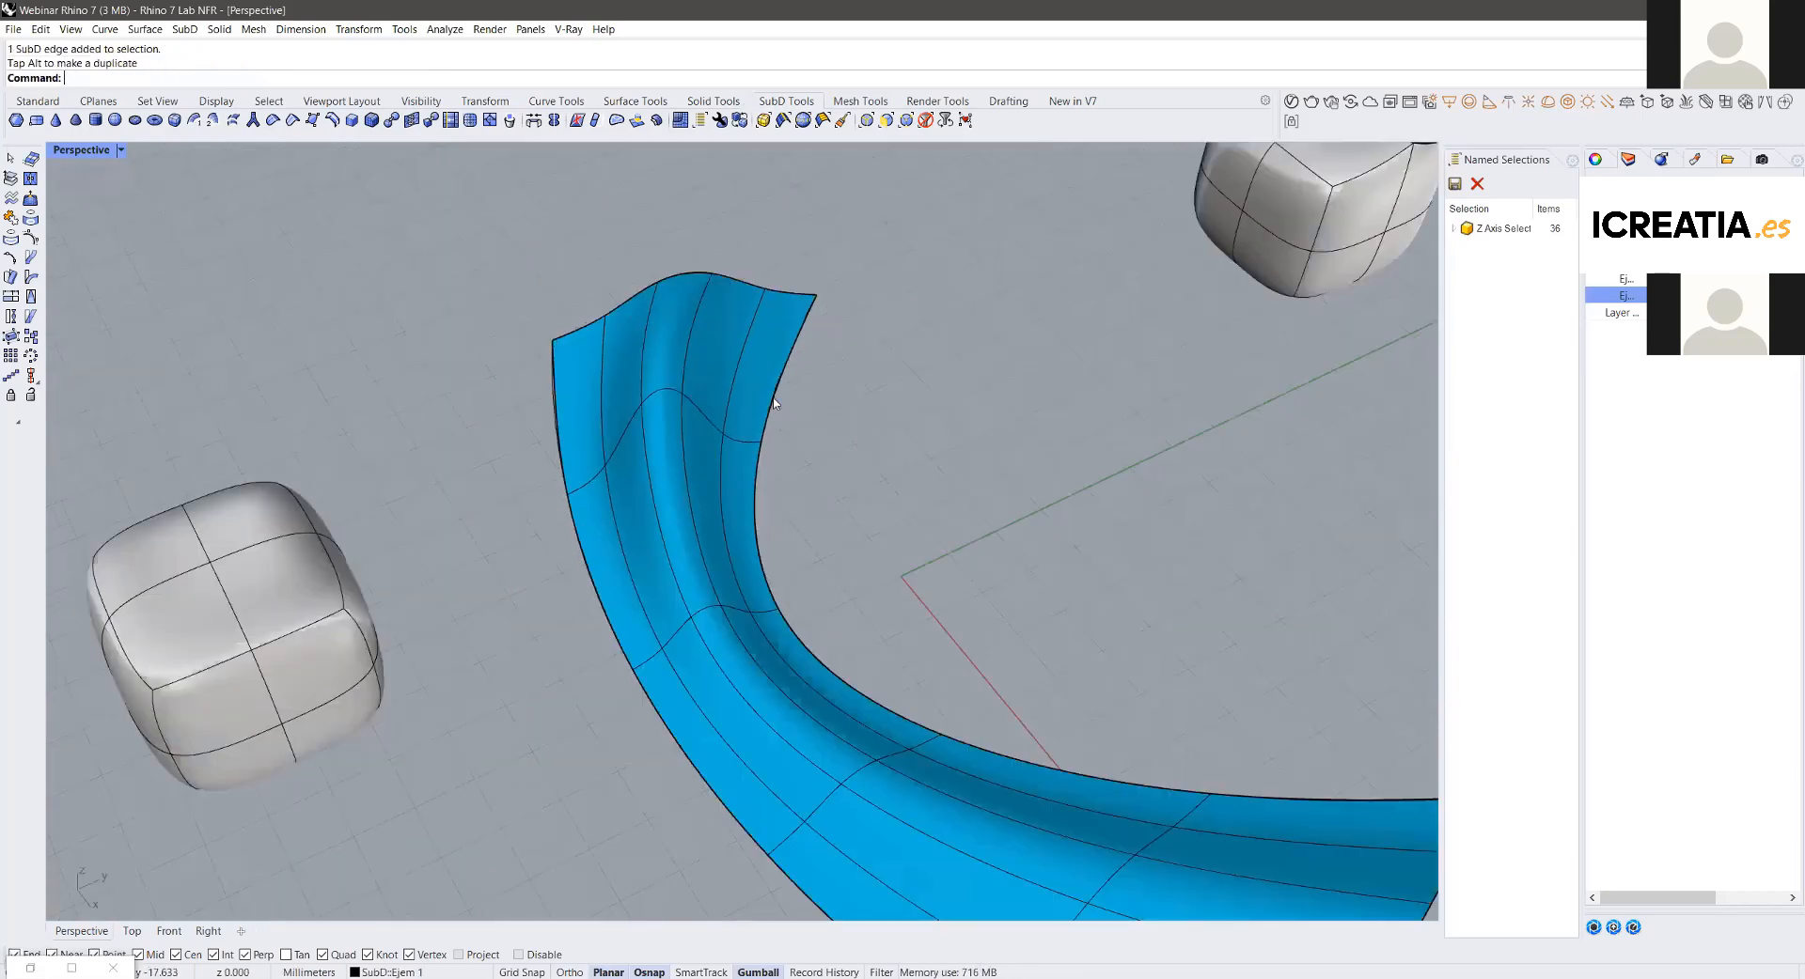
{"action": "scroll", "coordinate": [771, 396], "scroll_direction": "down", "scroll_amount": 5}
{"action": "scroll", "coordinate": [771, 396], "scroll_direction": "up", "scroll_amount": 8}
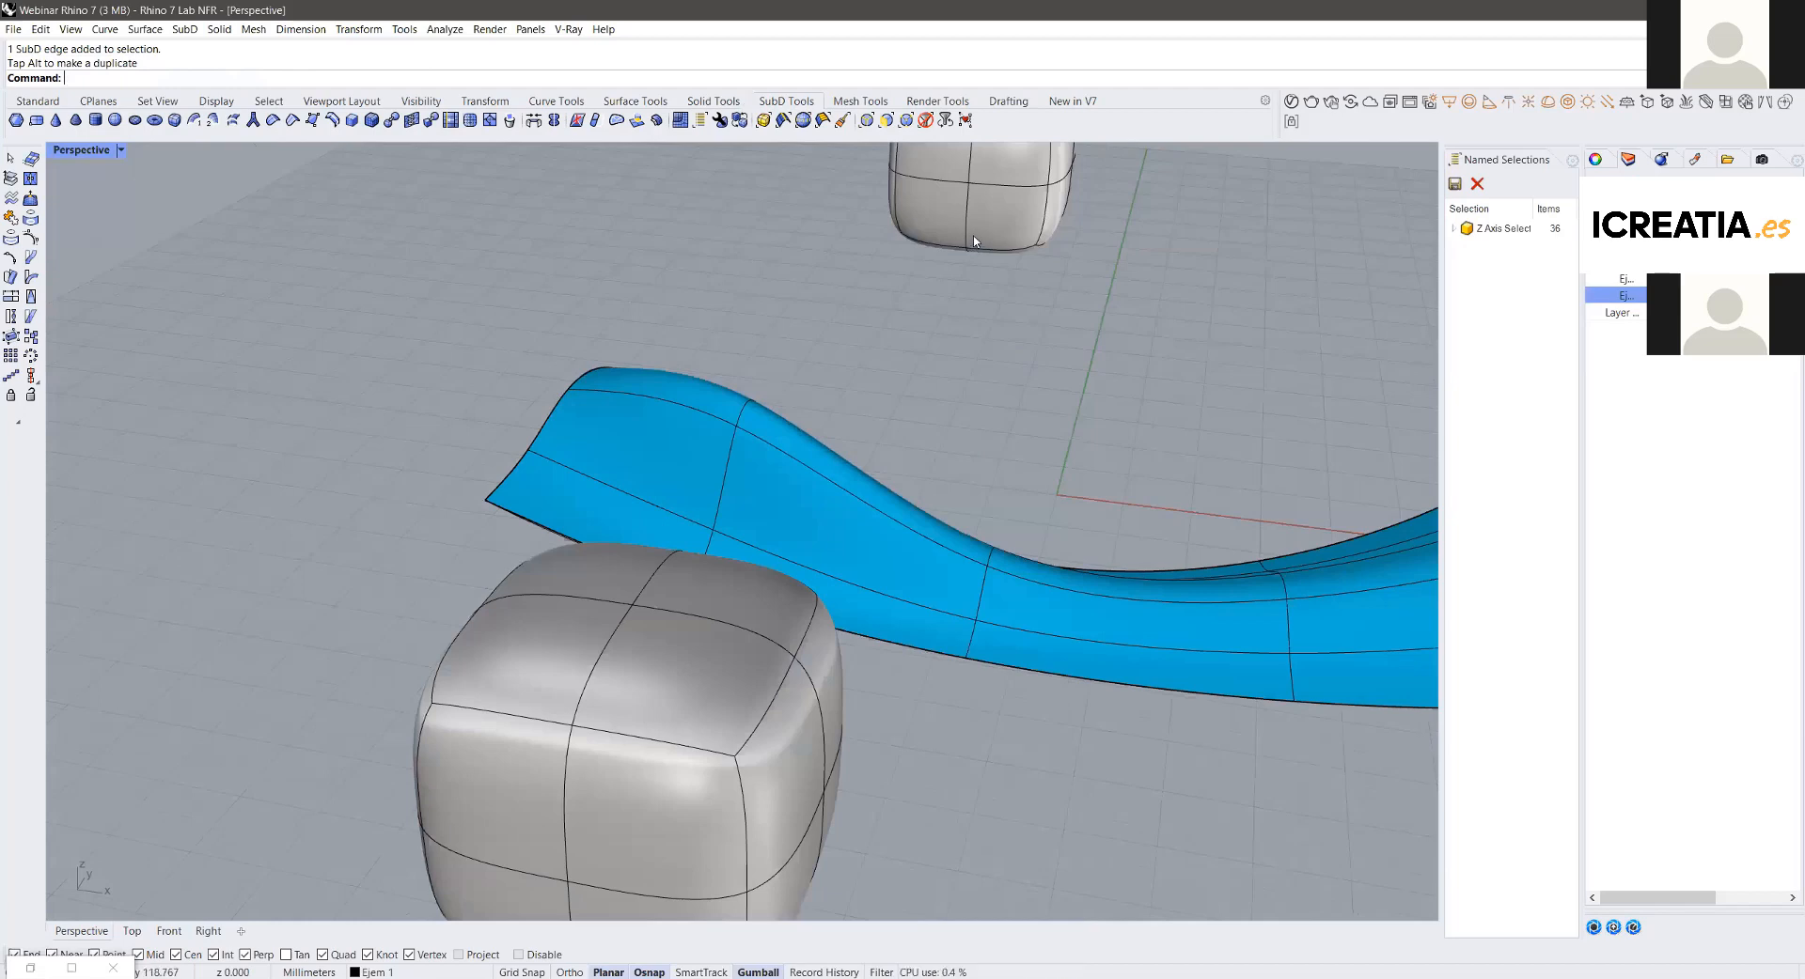
{"action": "left_click", "coordinate": [736, 427]}
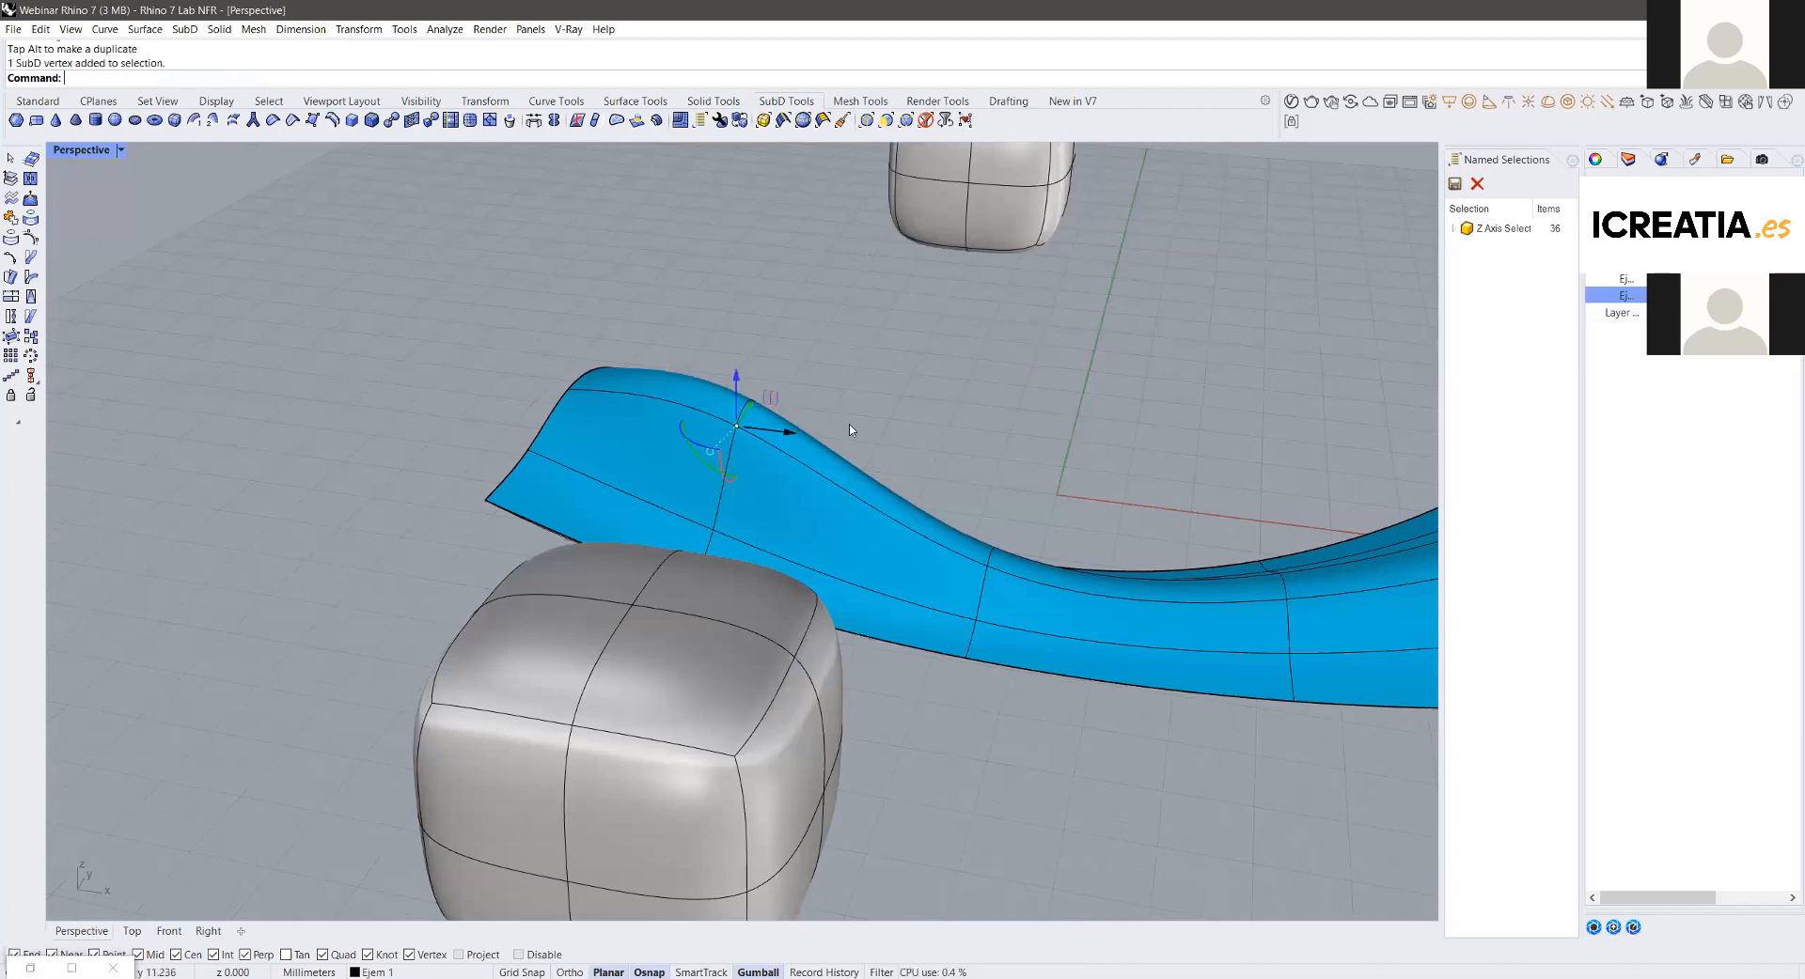
{"action": "right_click_drag", "start_coordinate": [835, 432], "coordinate": [446, 506]}
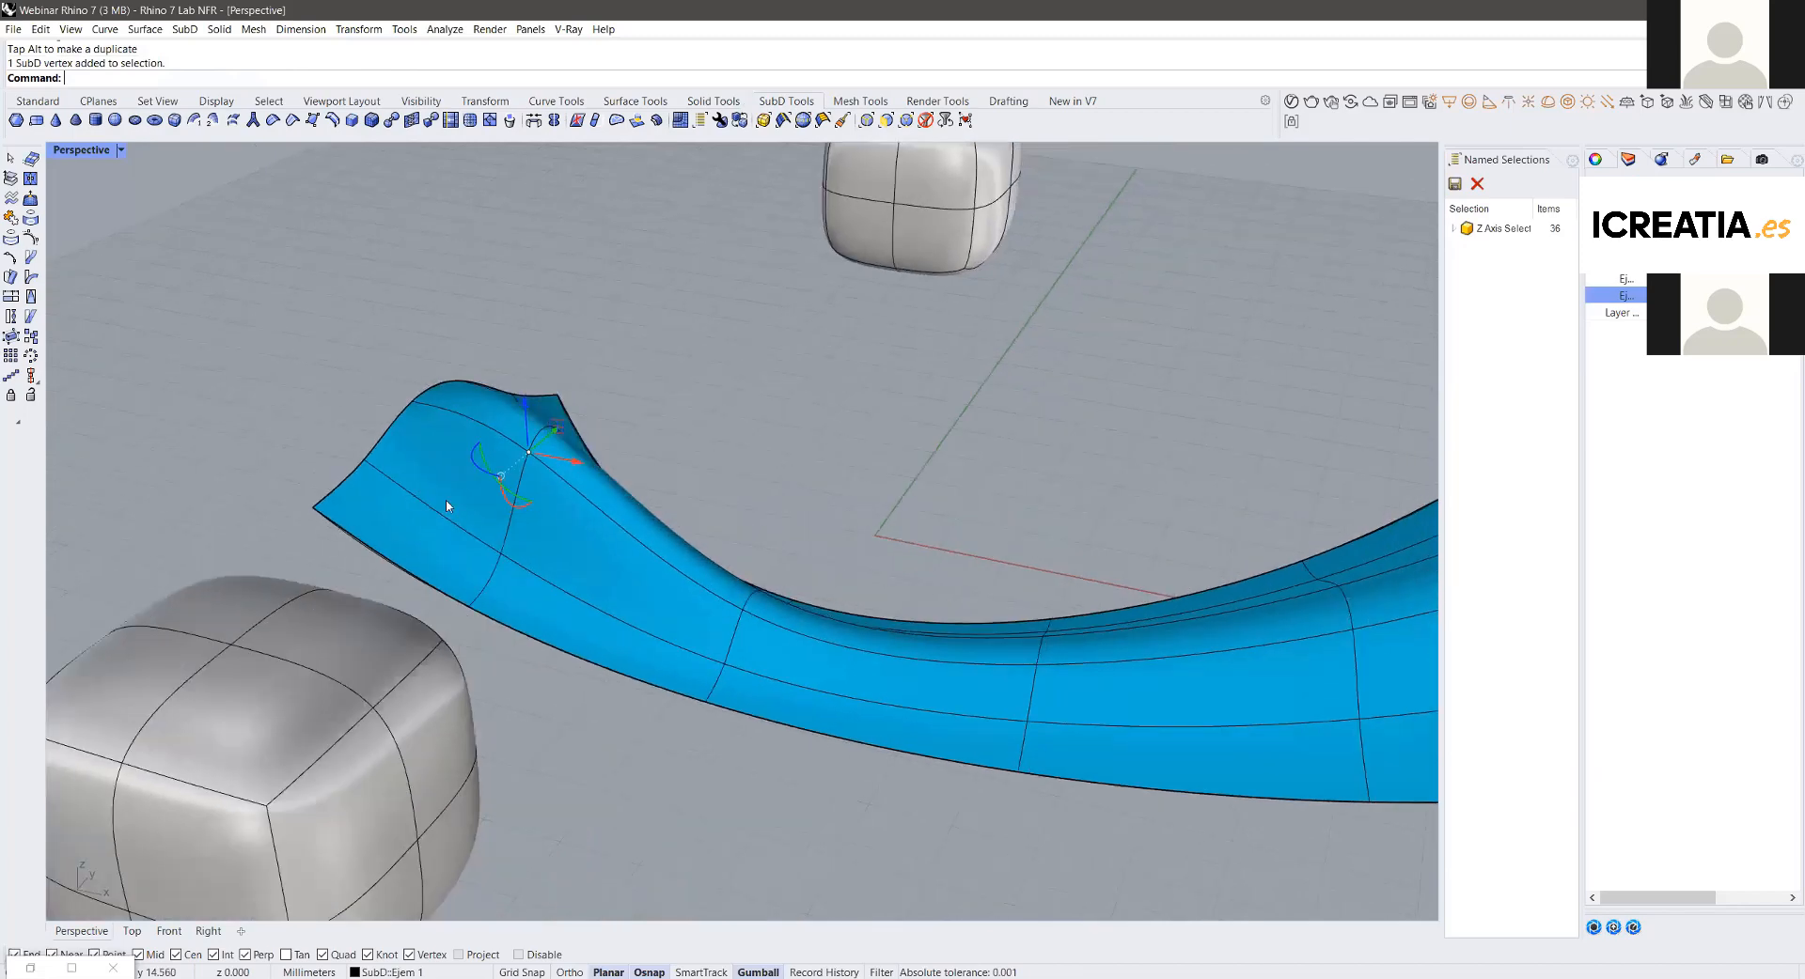
{"action": "key", "text": "ctrl+z"}
{"action": "scroll", "coordinate": [955, 508], "scroll_direction": "down", "scroll_amount": 4}
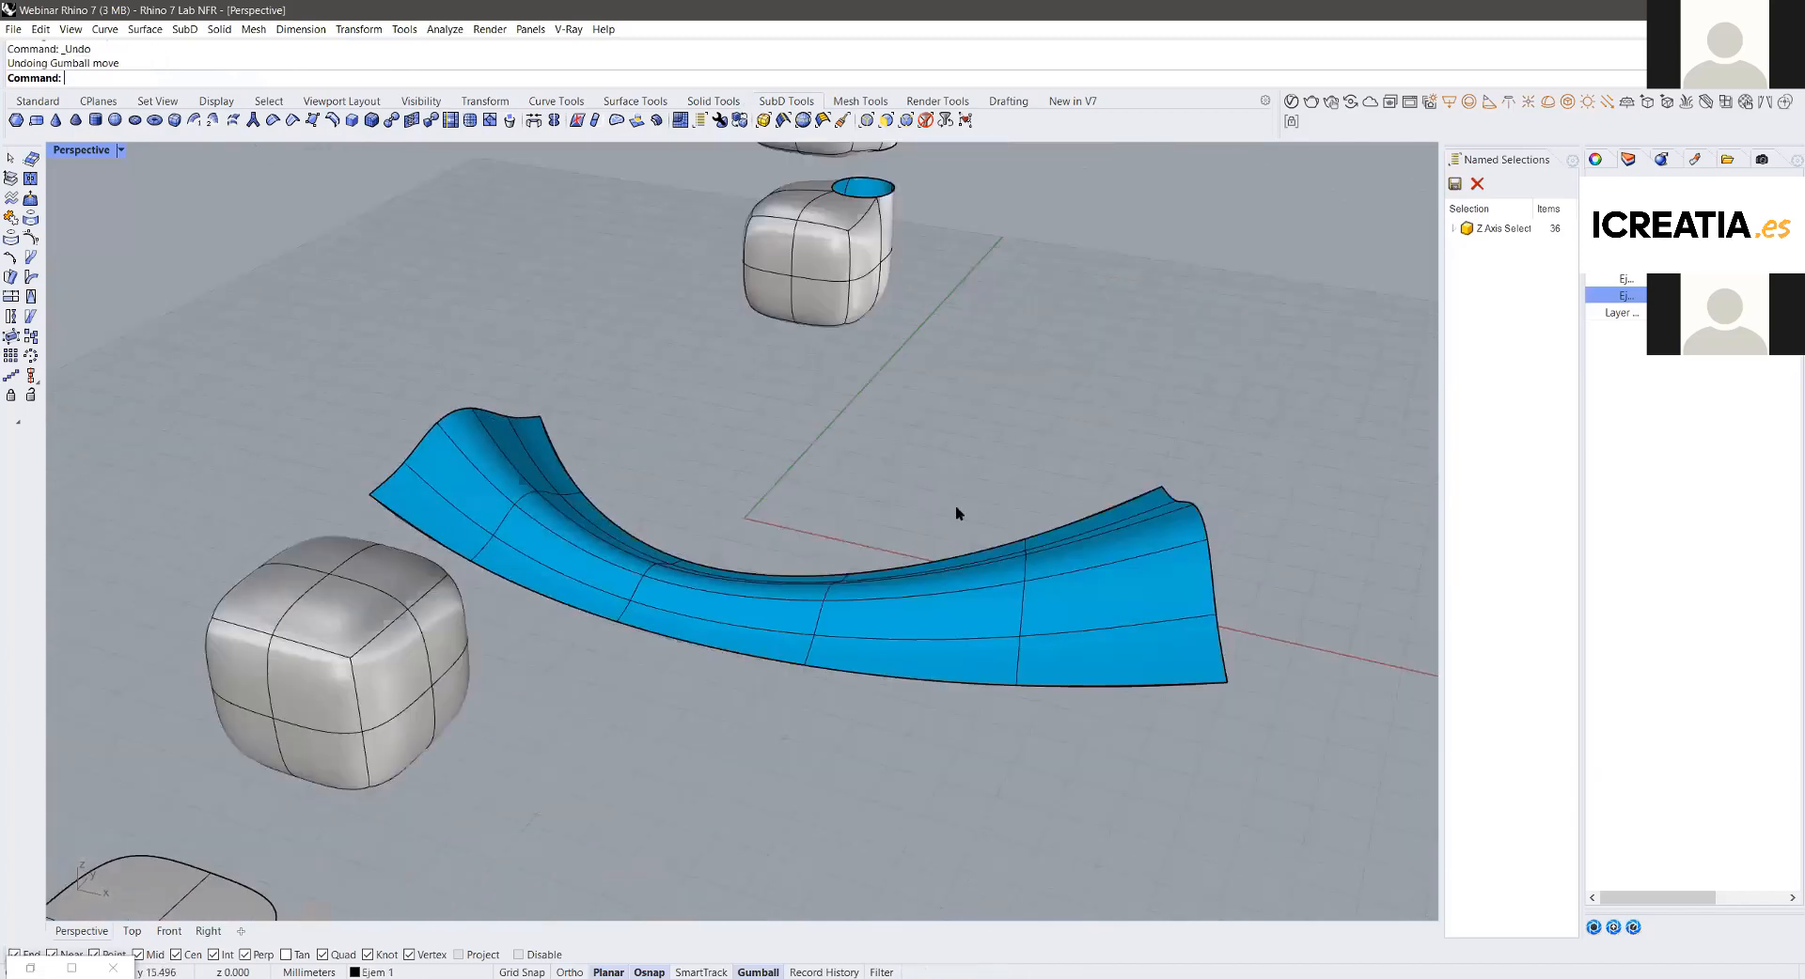
Step: Move two consecutive lengthwise edges beside the sweep's inner bend slightly toward the inner rail, and undo the move
{"action": "scroll", "coordinate": [1155, 491], "scroll_direction": "up", "scroll_amount": 6}
{"action": "scroll", "coordinate": [1119, 496], "scroll_direction": "down", "scroll_amount": 4}
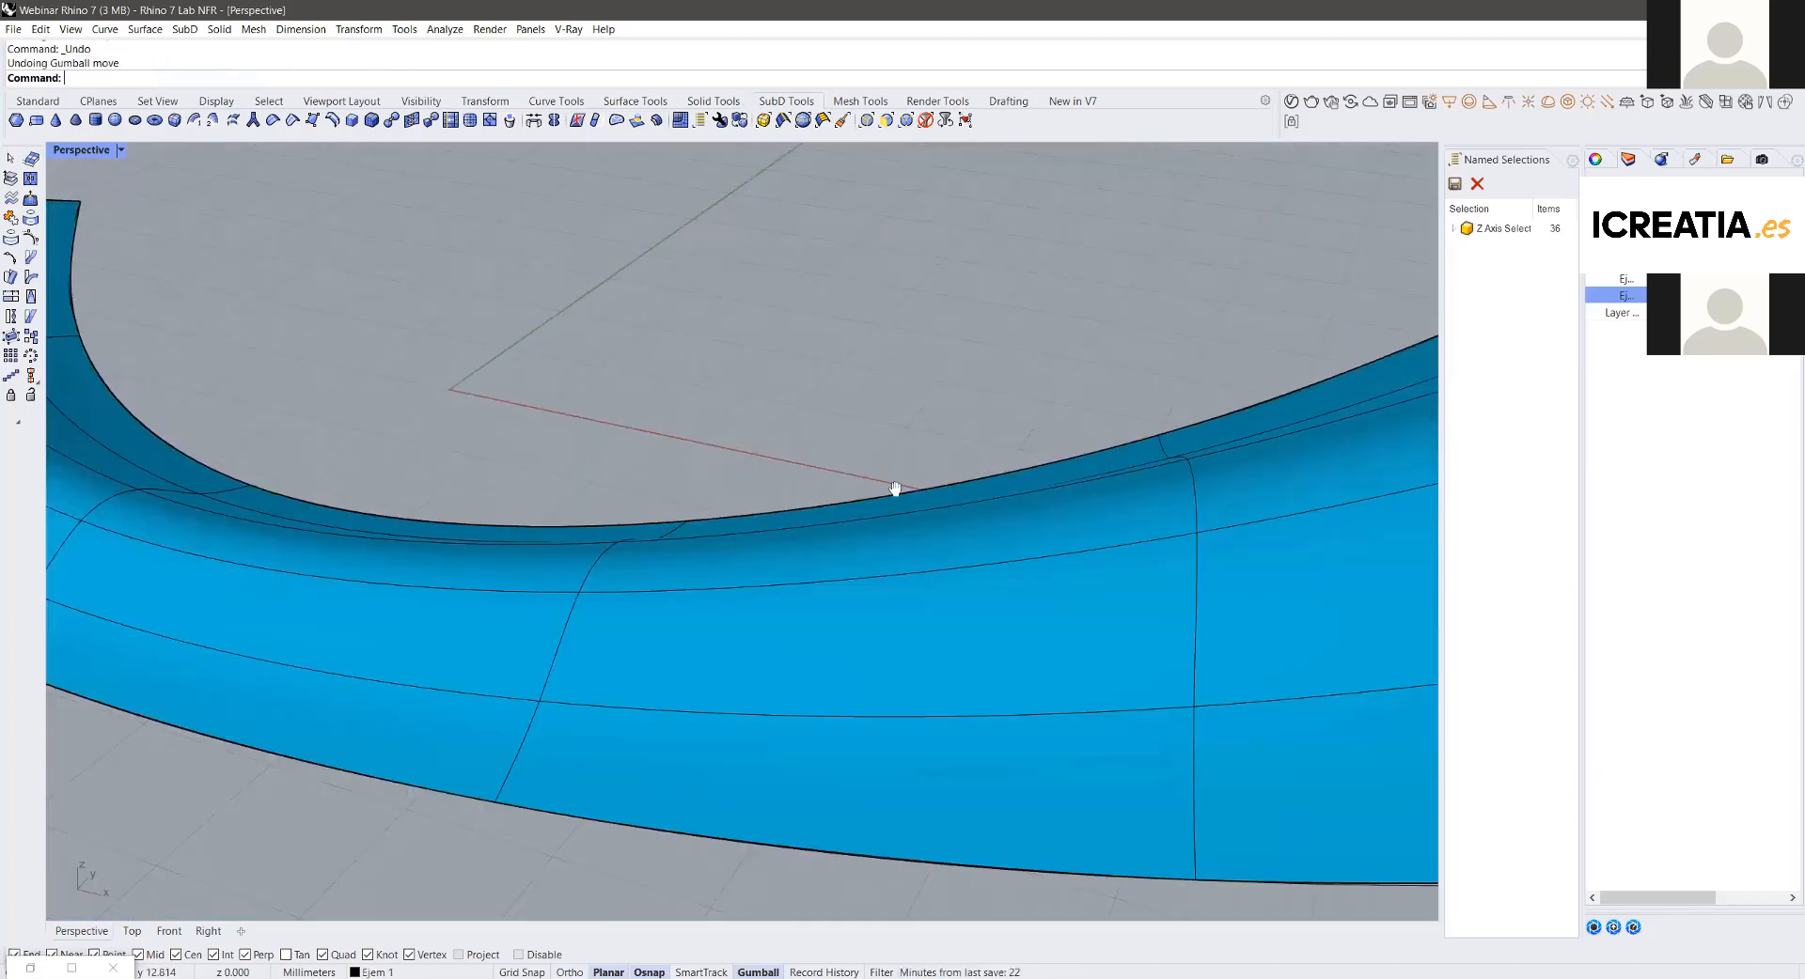
{"action": "right_click_drag", "start_coordinate": [474, 472], "coordinate": [600, 440]}
{"action": "scroll", "coordinate": [600, 440], "scroll_direction": "up", "scroll_amount": 5}
{"action": "left_click", "coordinate": [611, 437], "text": "ctrl+shift"}
{"action": "left_click", "coordinate": [640, 579], "text": "ctrl+shift"}
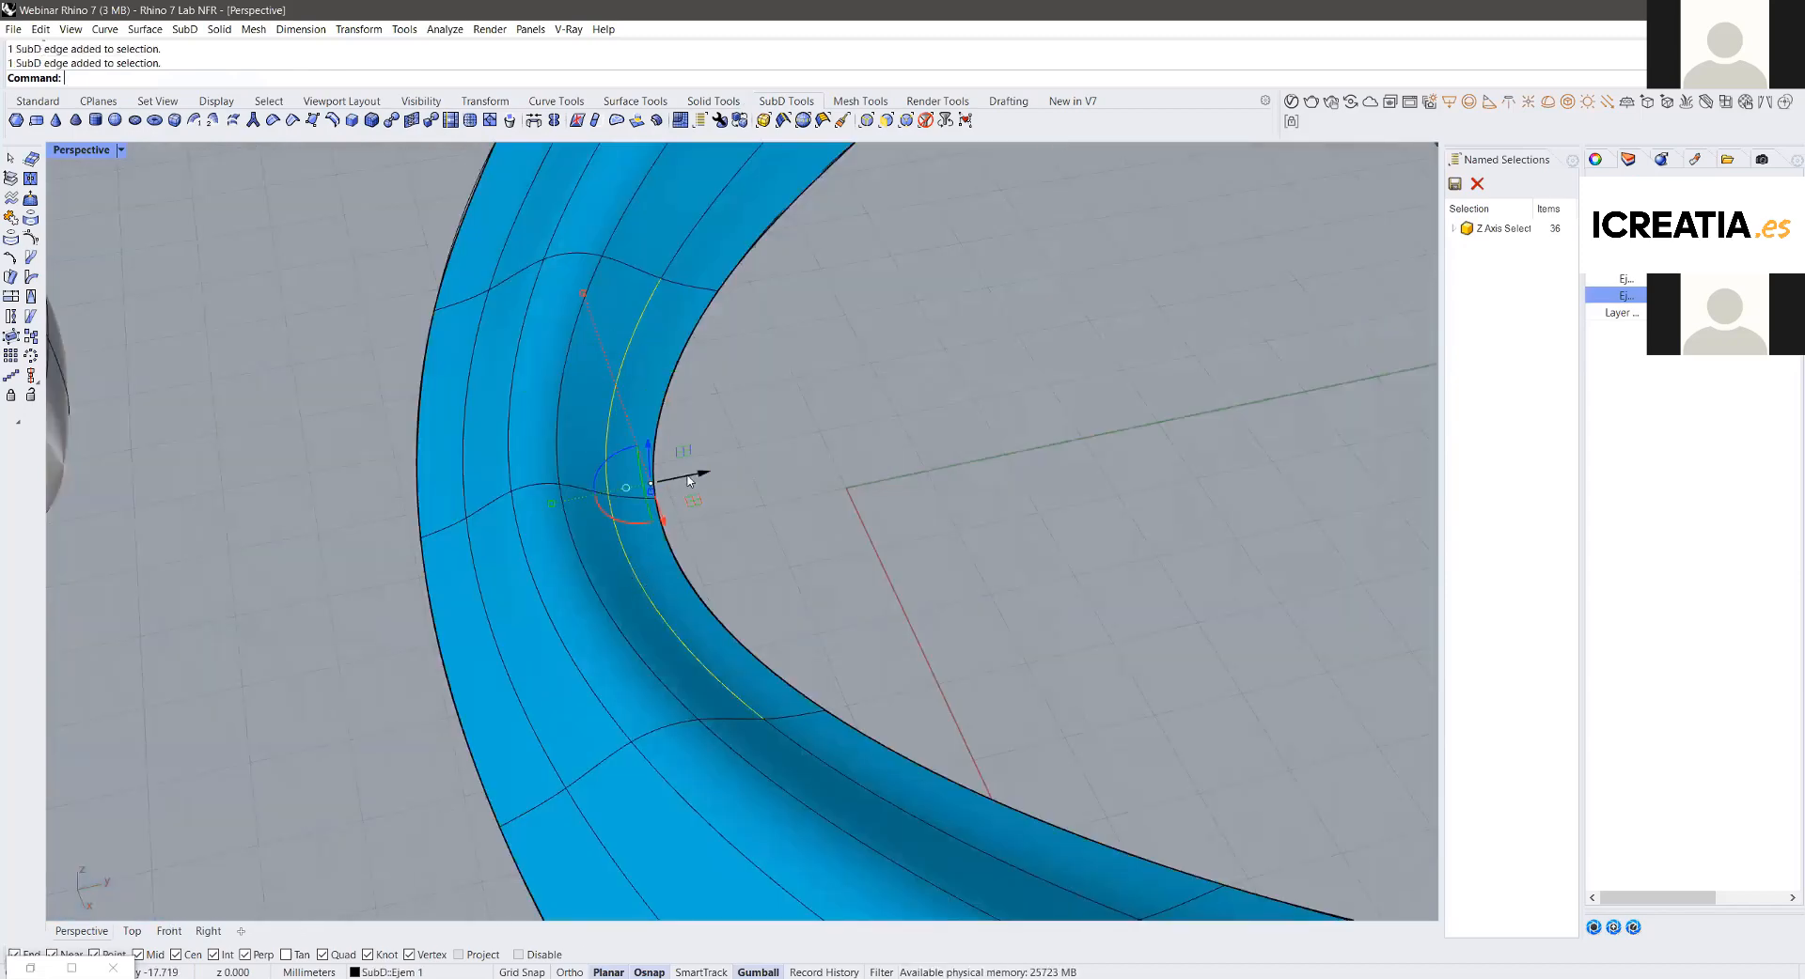
{"action": "left_click_drag", "start_coordinate": [689, 481], "coordinate": [917, 618]}
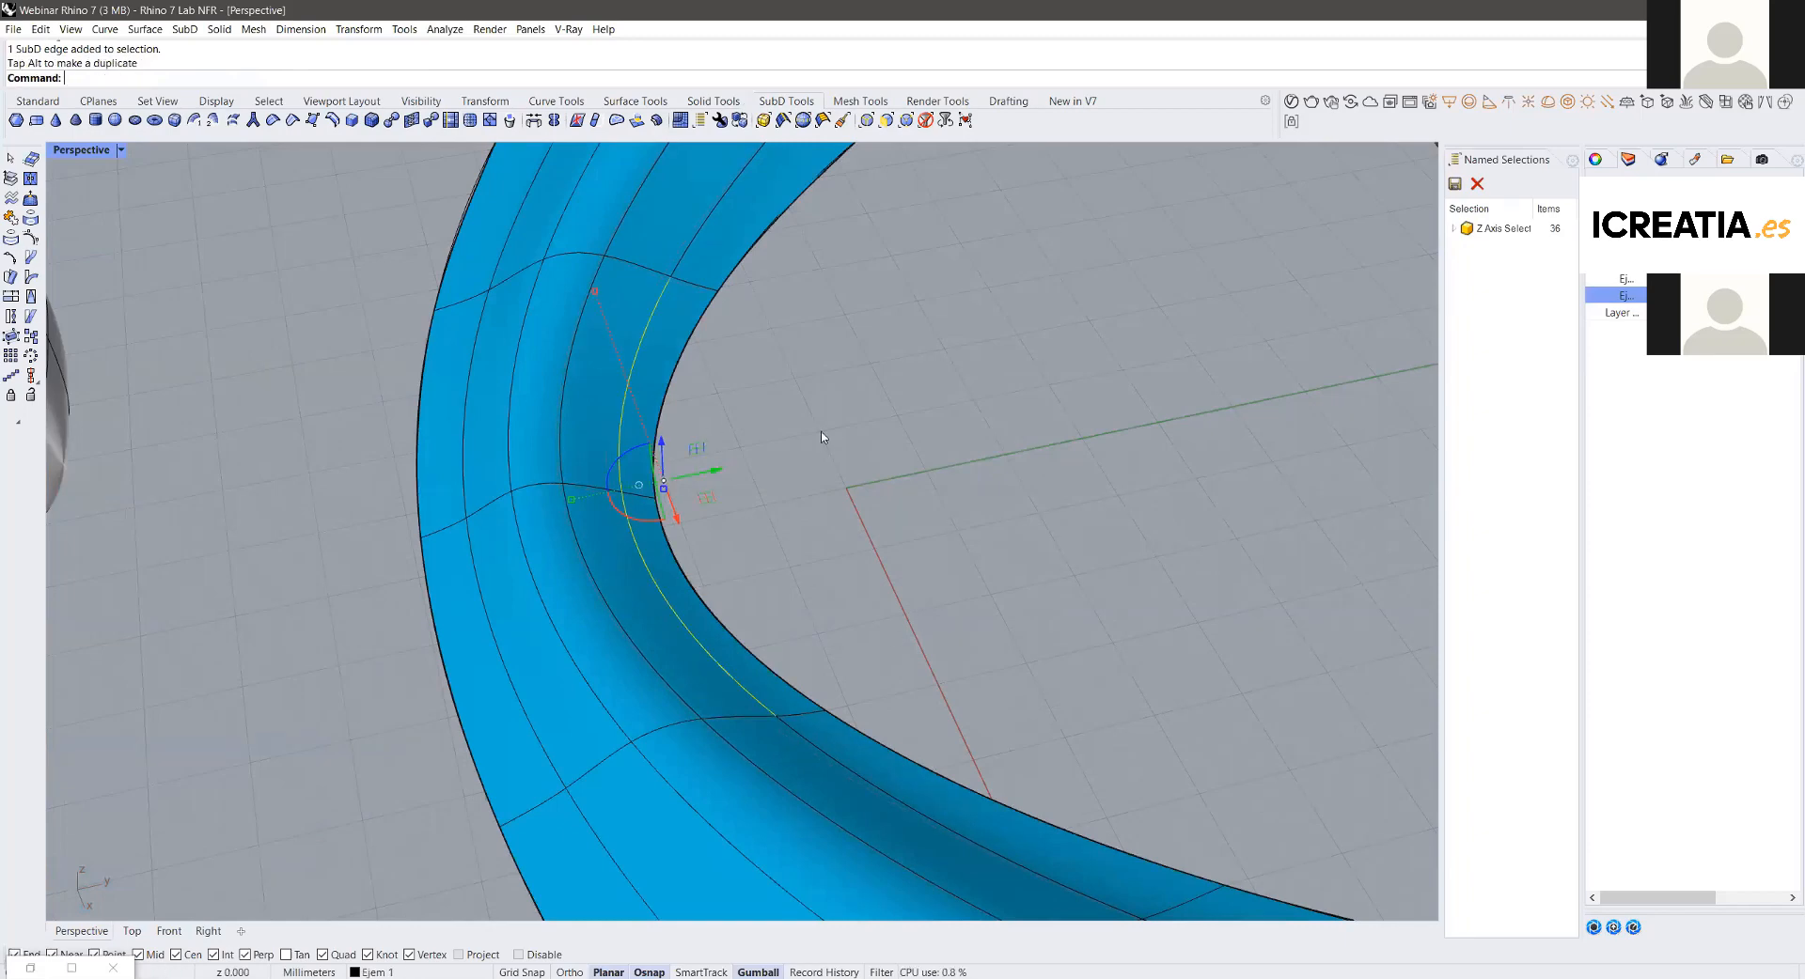
{"action": "scroll", "coordinate": [709, 432], "scroll_direction": "down", "scroll_amount": 5}
{"action": "key", "text": "ctrl+z"}
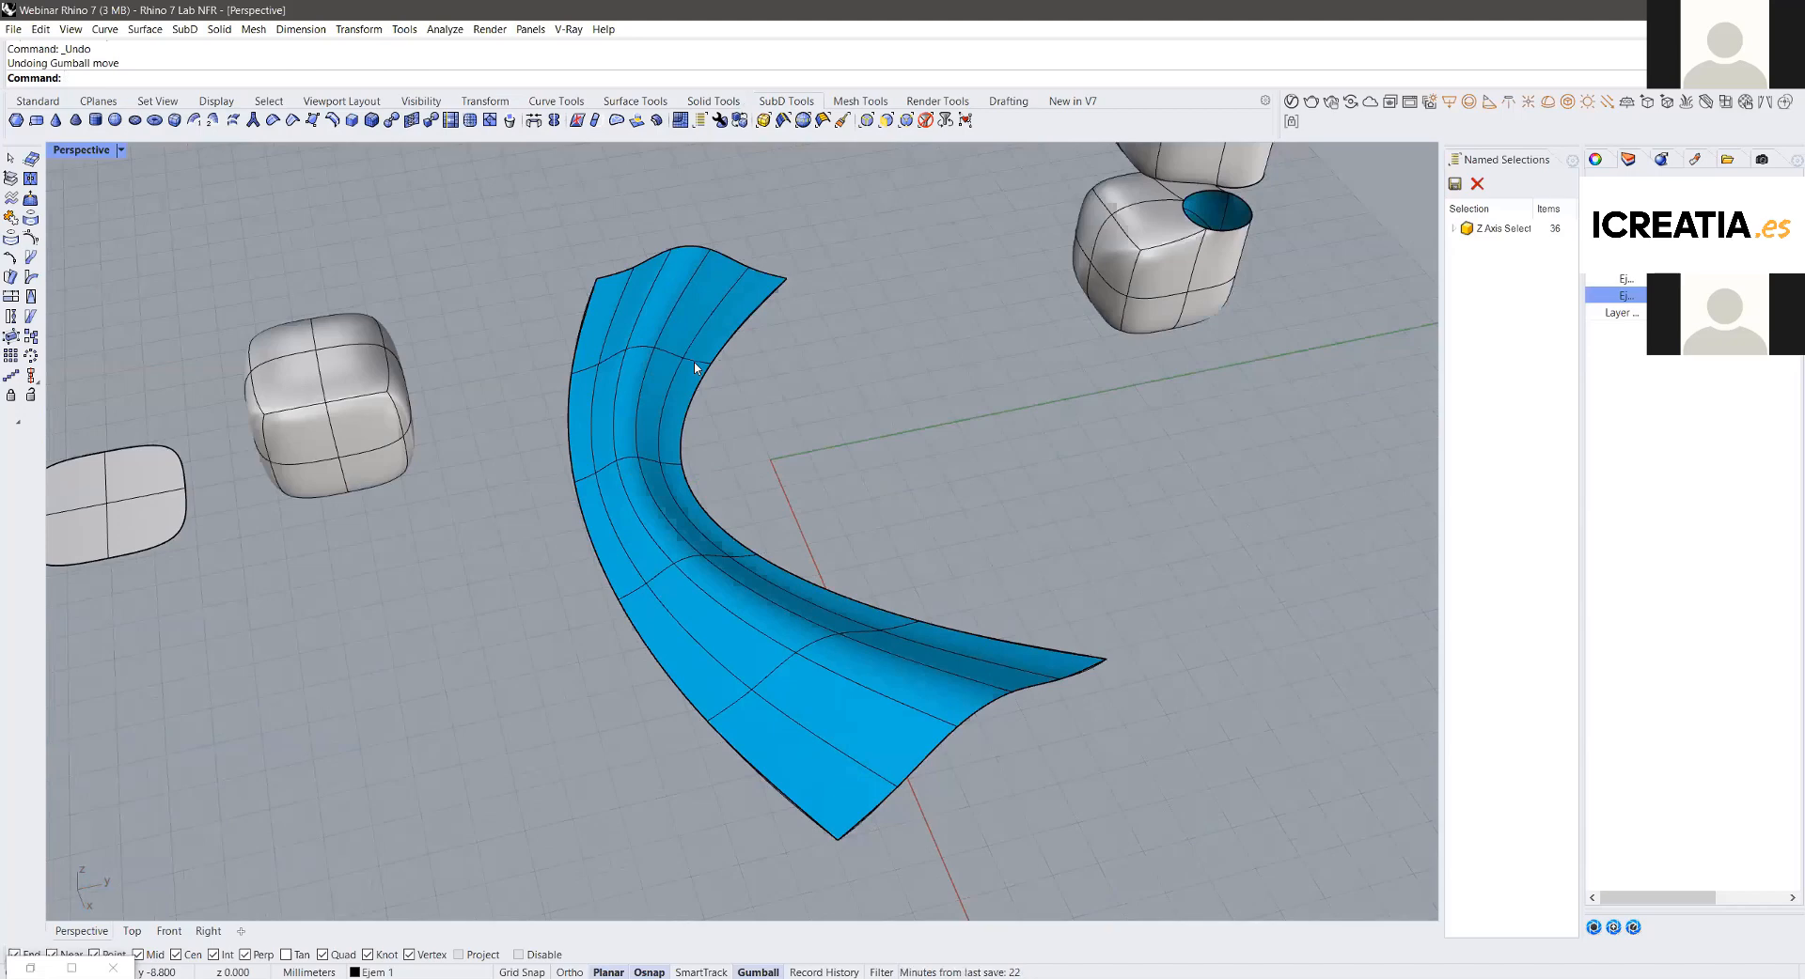
{"action": "scroll", "coordinate": [695, 366], "scroll_direction": "up", "scroll_amount": 2}
{"action": "scroll", "coordinate": [673, 365], "scroll_direction": "down", "scroll_amount": 2}
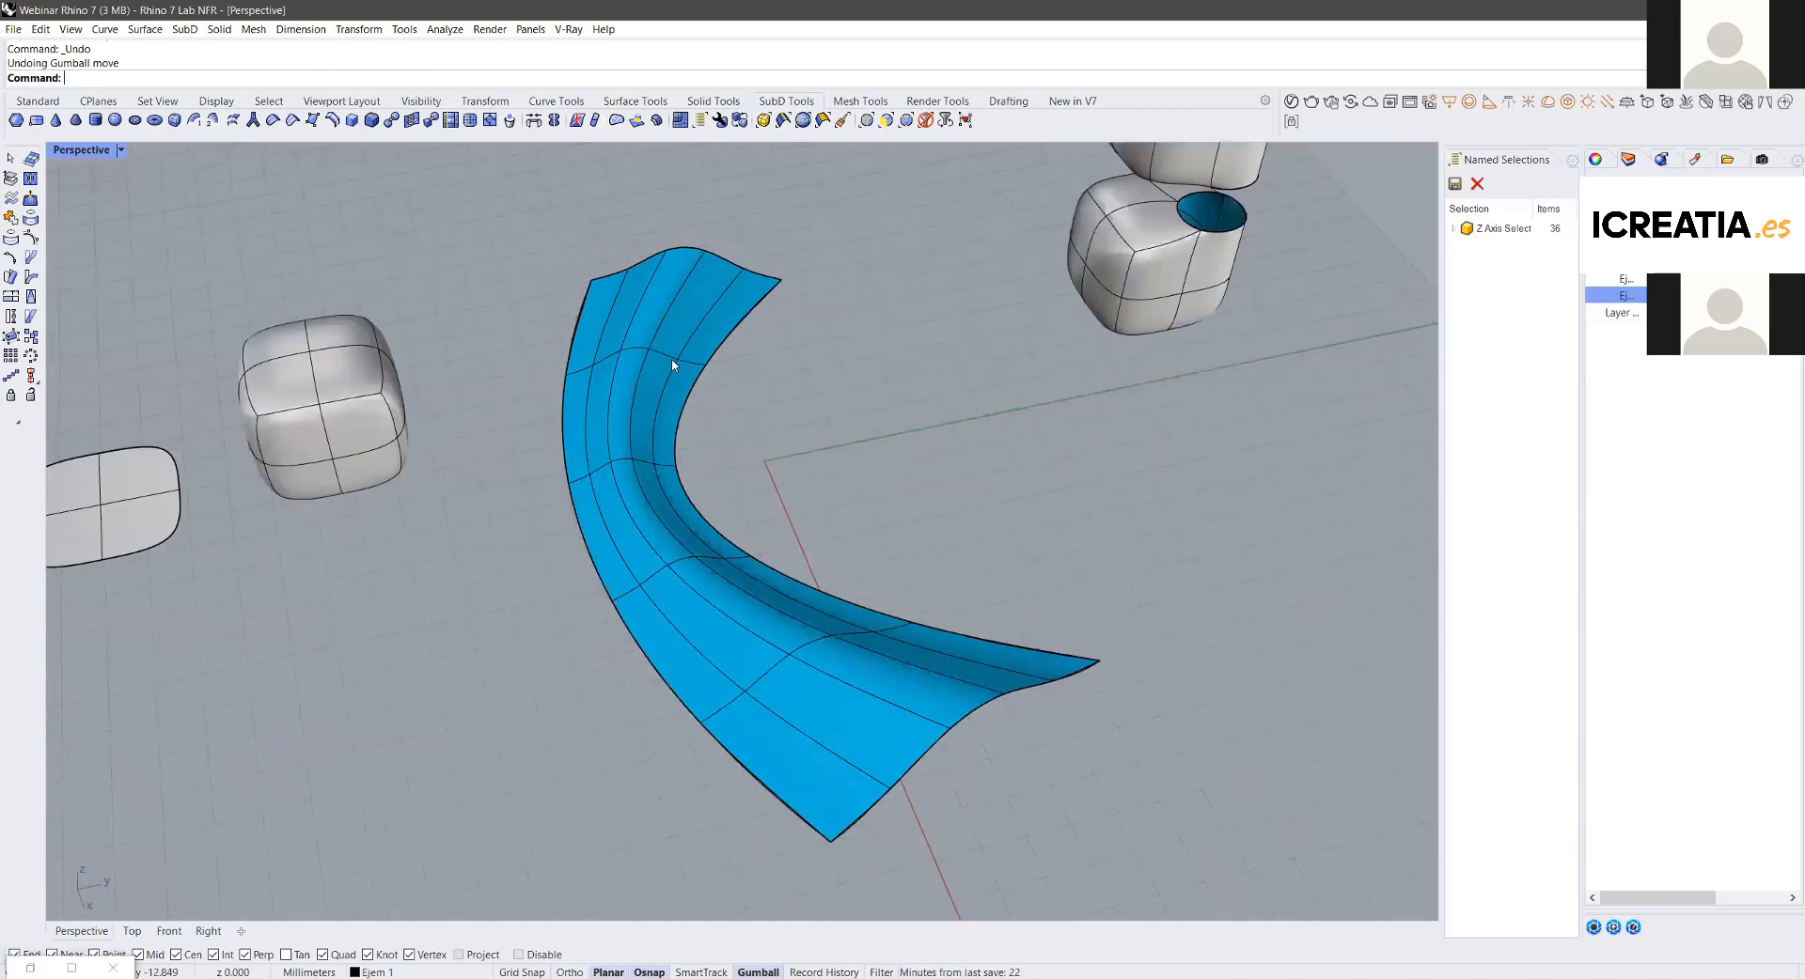
Step: Delete the swept SubD surface but keep its four source curves
{"action": "left_click", "coordinate": [673, 365]}
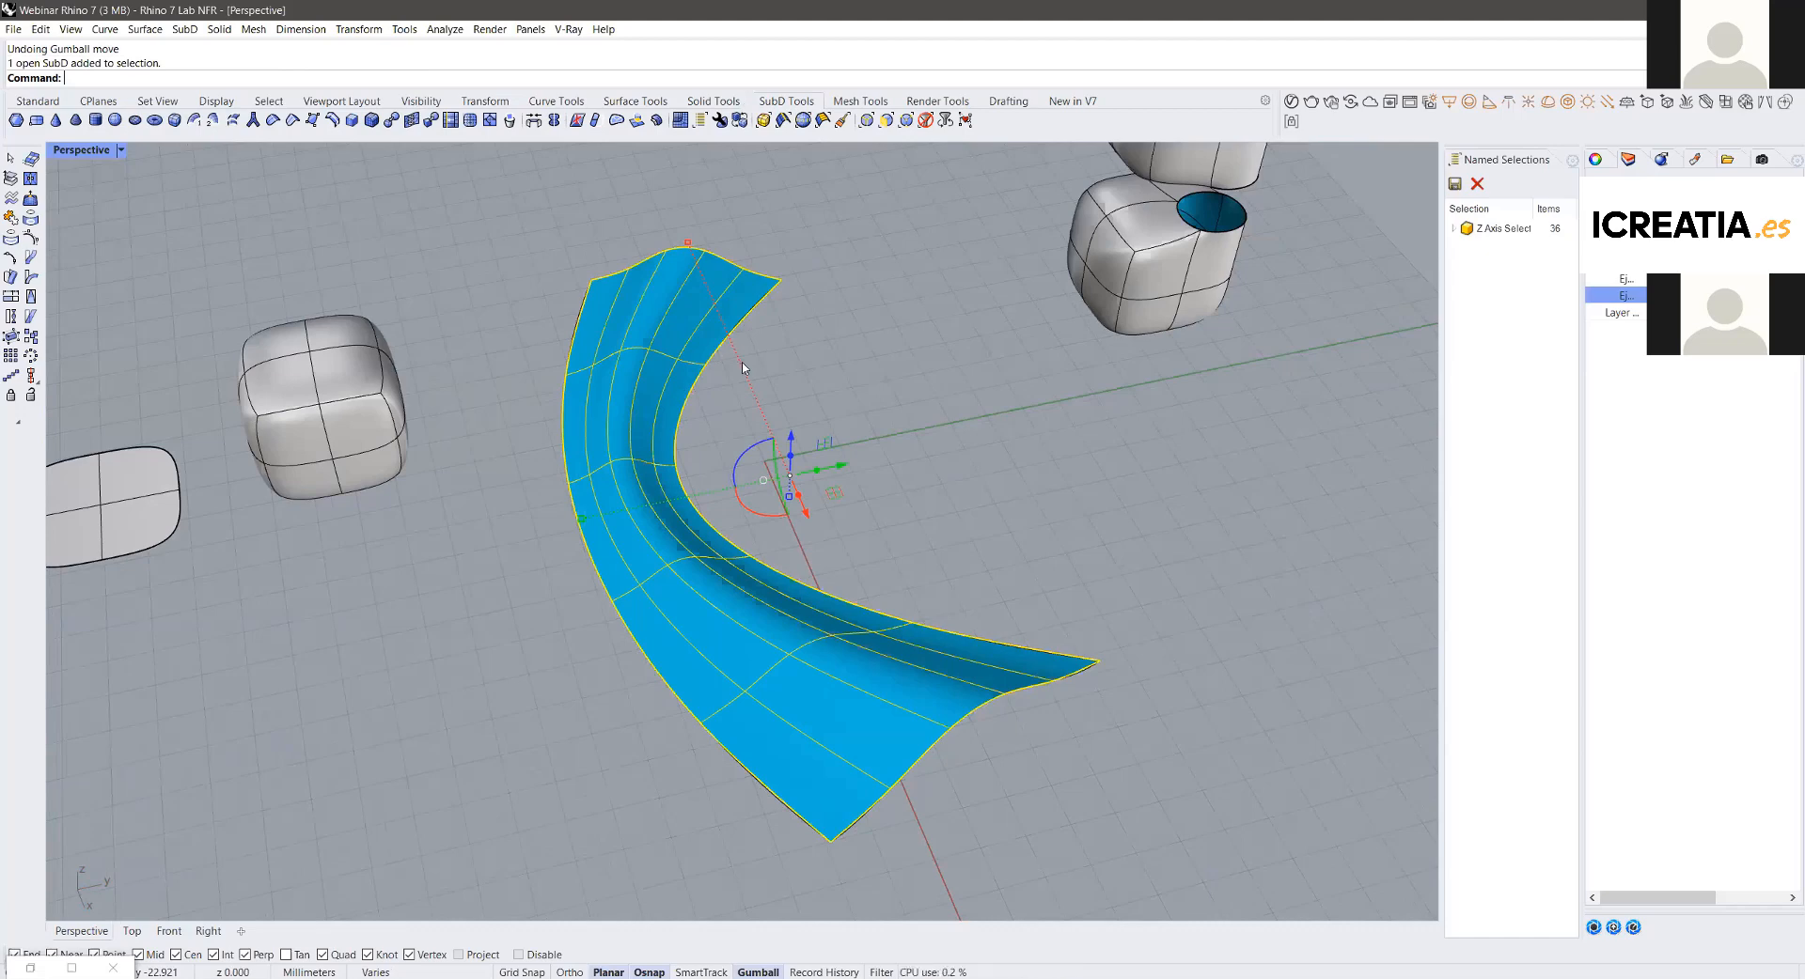
{"action": "key", "text": "Delete"}
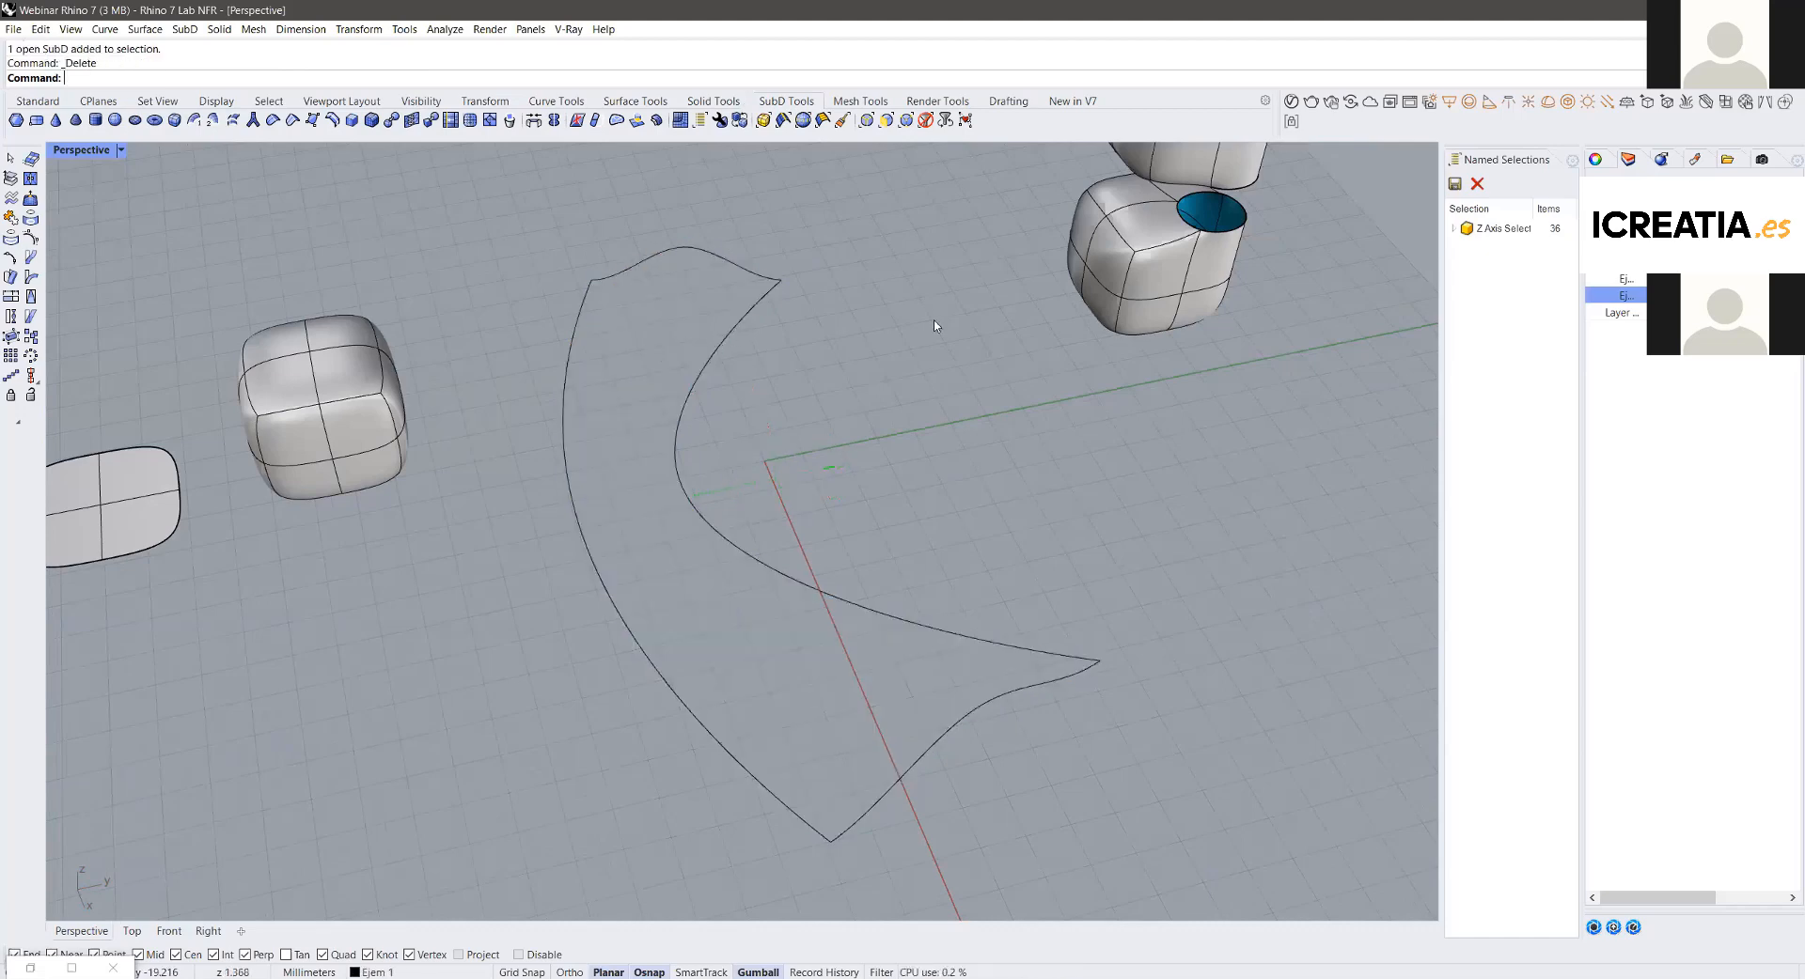
Step: Move the upper rounded box straight up to widen the gap above the lower box with the round opening
{"action": "scroll", "coordinate": [874, 491], "scroll_direction": "down", "scroll_amount": 6}
{"action": "right_click_drag", "start_coordinate": [729, 306], "coordinate": [955, 182]}
{"action": "scroll", "coordinate": [955, 182], "scroll_direction": "up", "scroll_amount": 5}
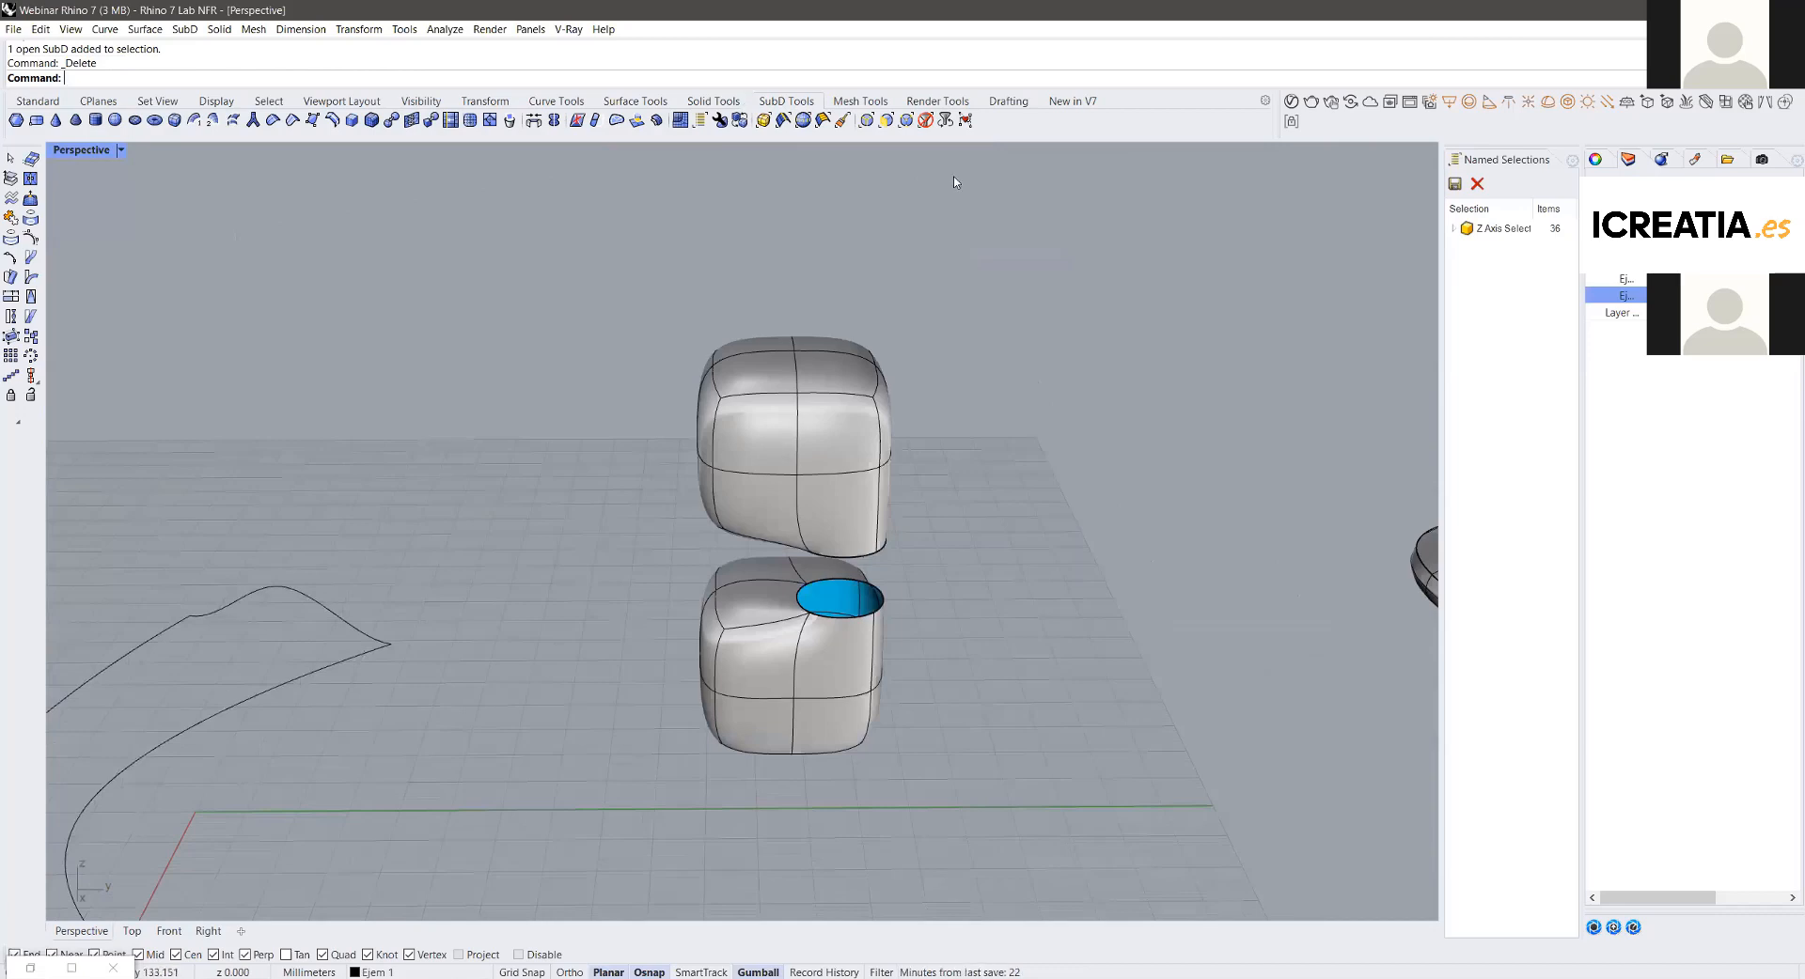
{"action": "left_click", "coordinate": [1092, 101]}
{"action": "left_click_drag", "start_coordinate": [811, 531], "coordinate": [849, 434]}
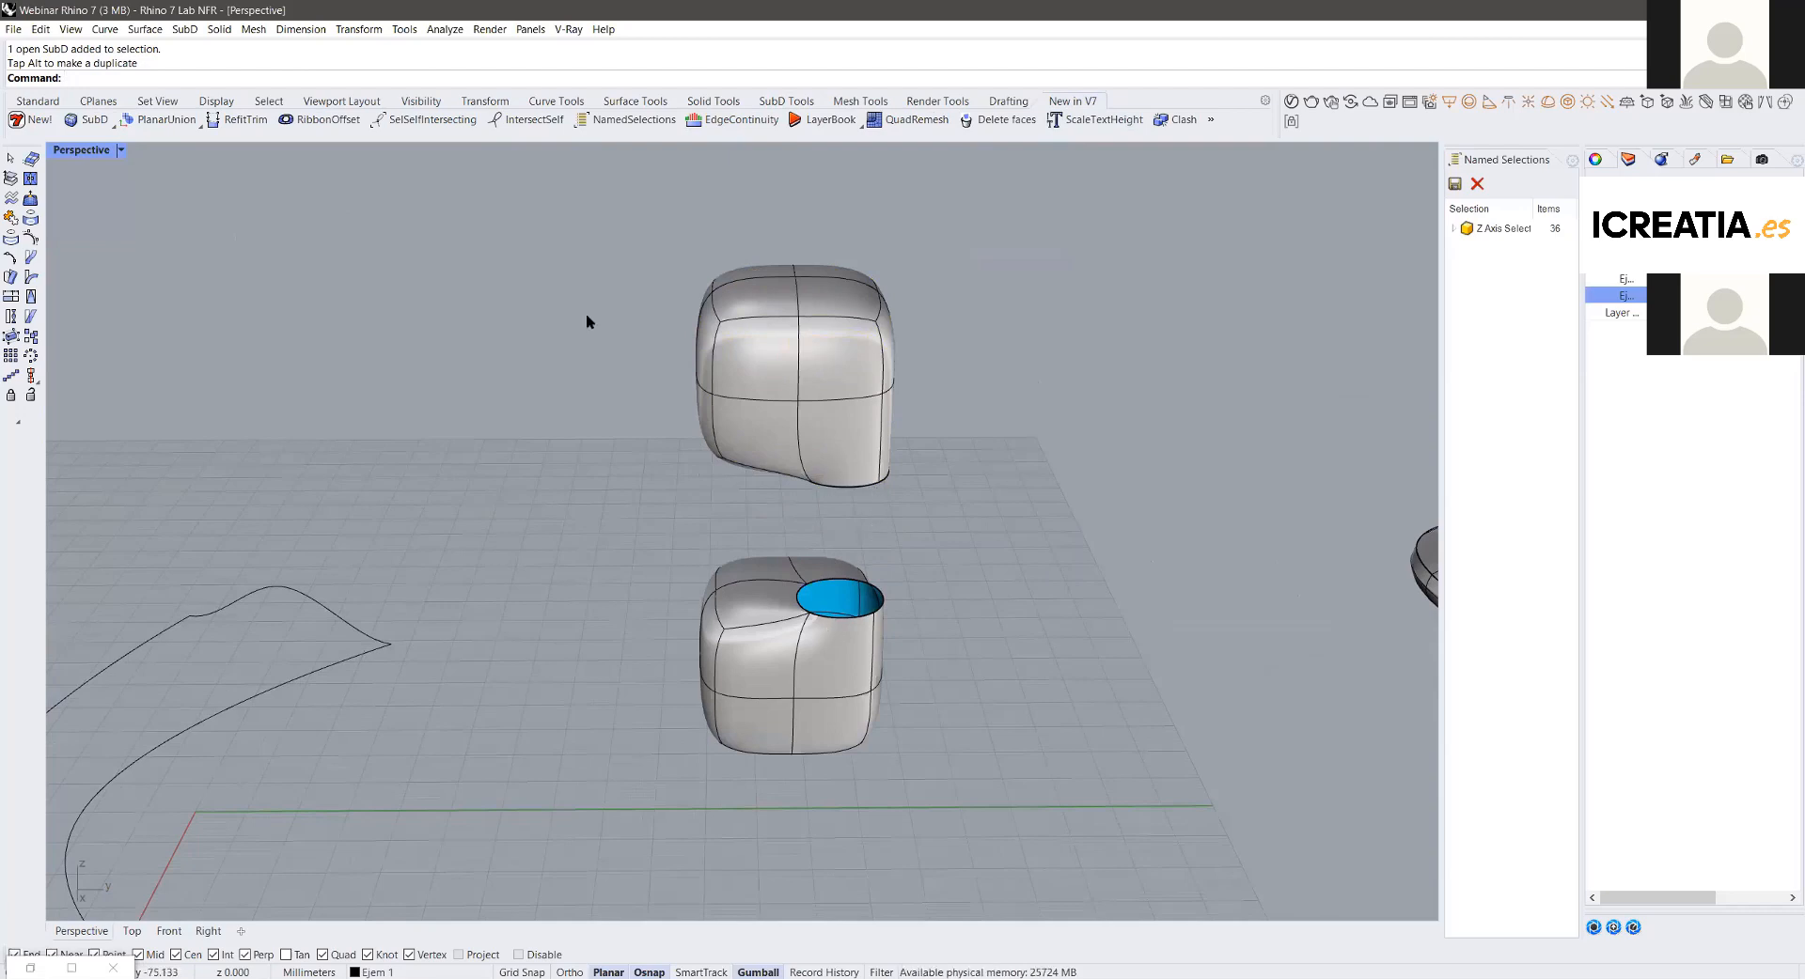
Step: Start a SubD Bridge from the lower box's round opening to the matching opening under the upper box
{"action": "left_click", "coordinate": [37, 101]}
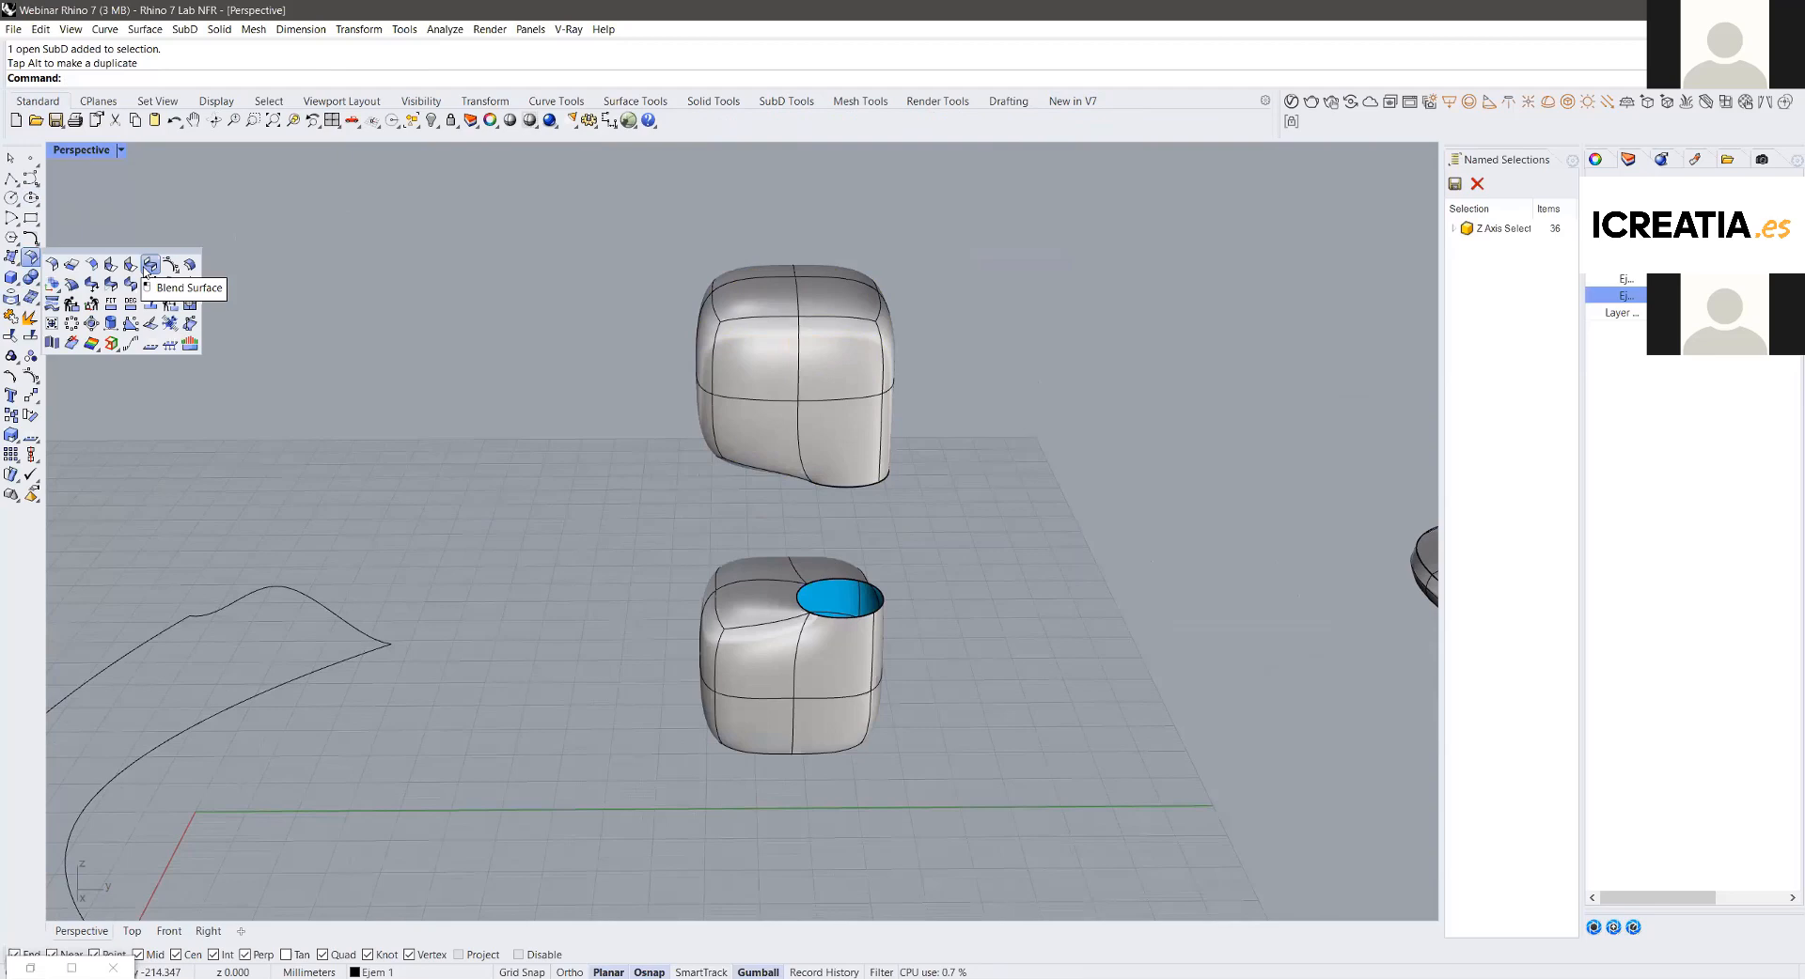
{"action": "left_click", "coordinate": [1094, 102]}
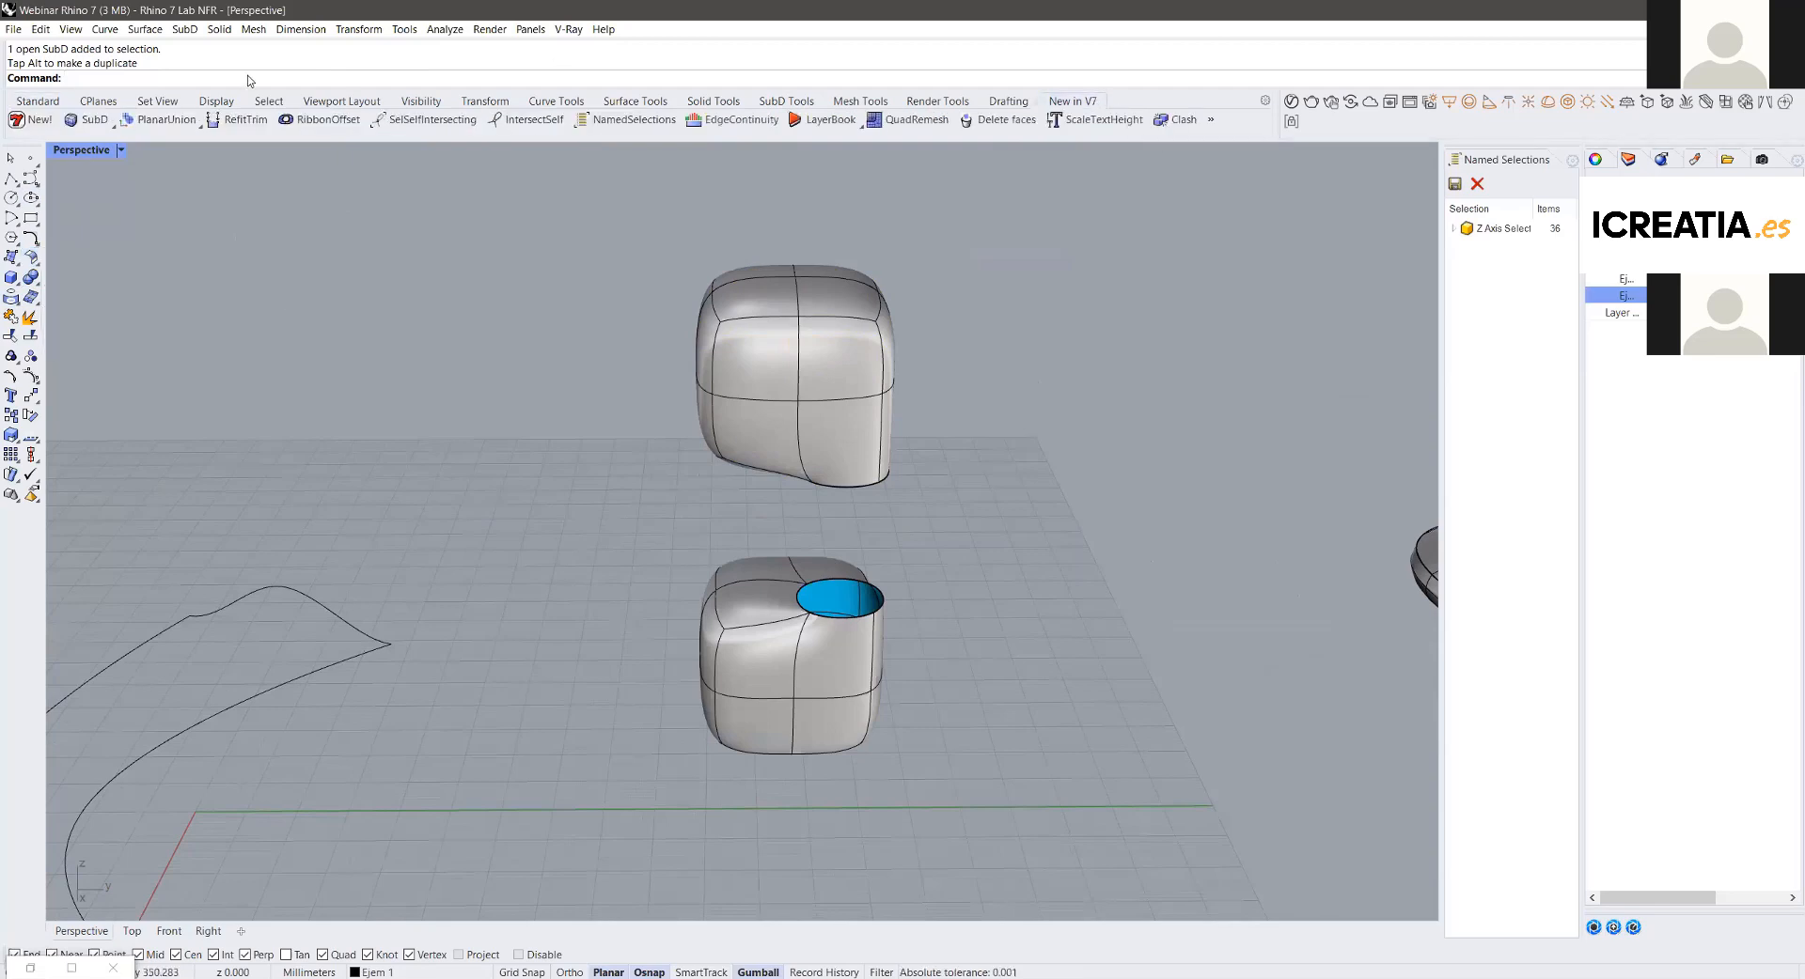
{"action": "left_click", "coordinate": [112, 131]}
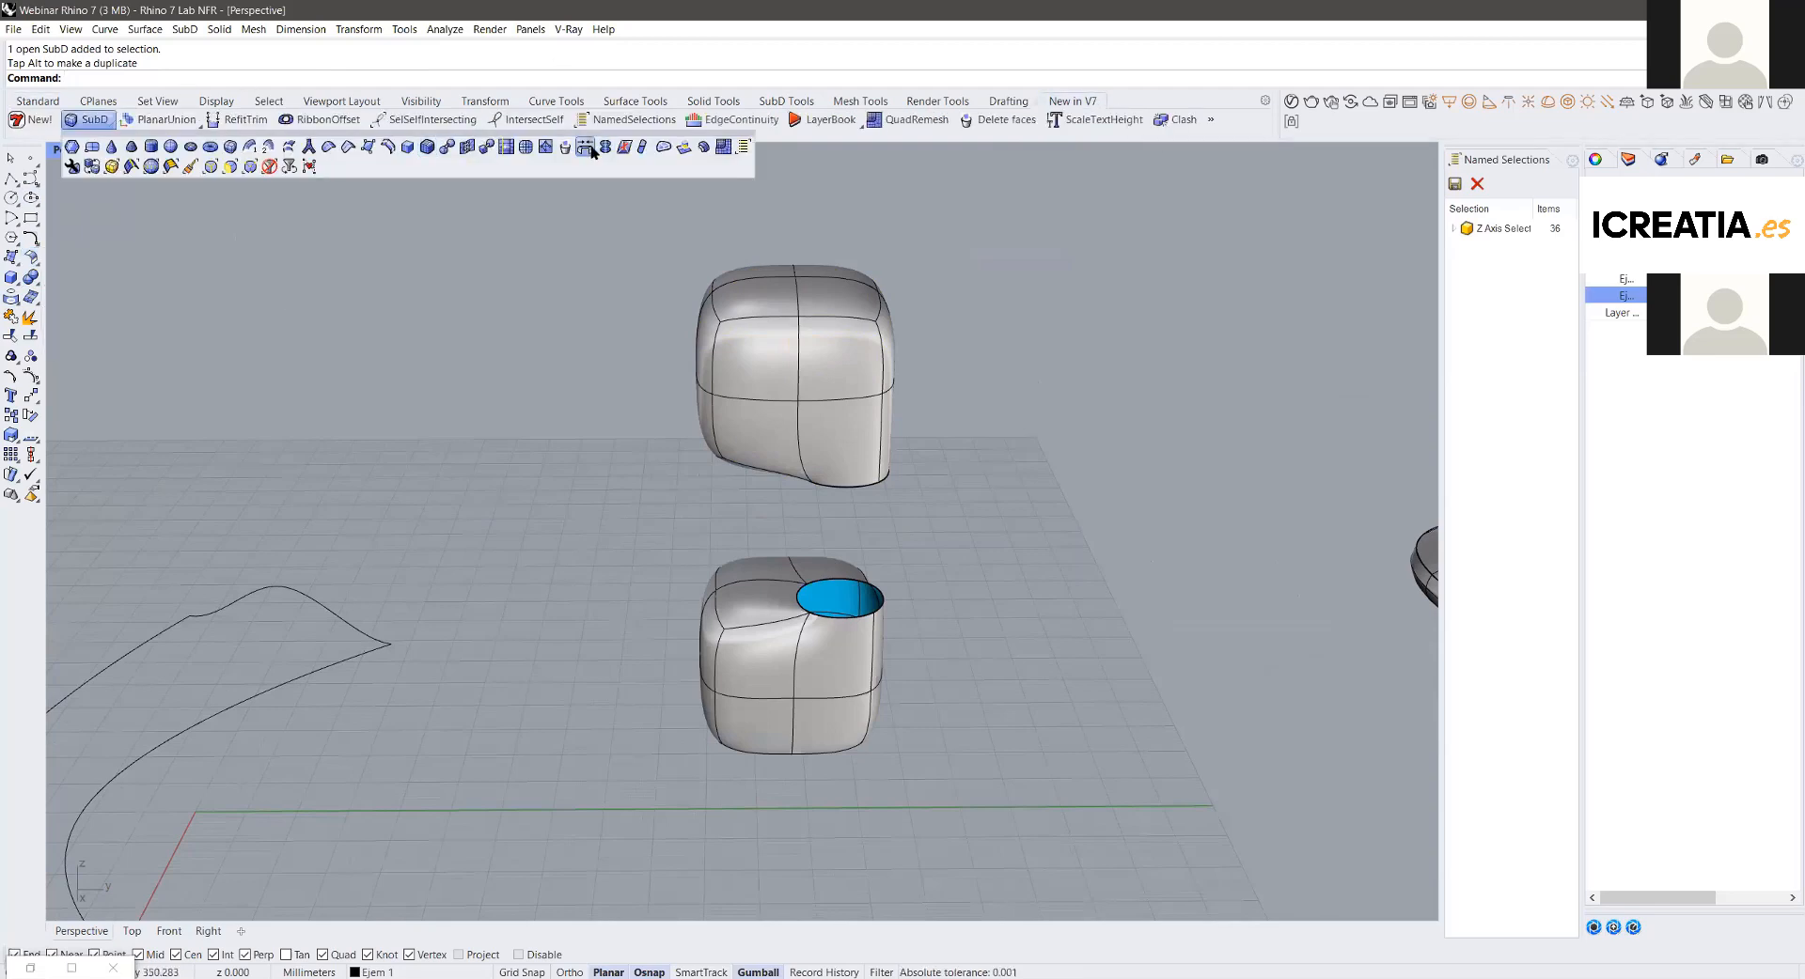
{"action": "scroll", "coordinate": [876, 655], "scroll_direction": "up", "scroll_amount": 4}
{"action": "left_click", "coordinate": [871, 646]}
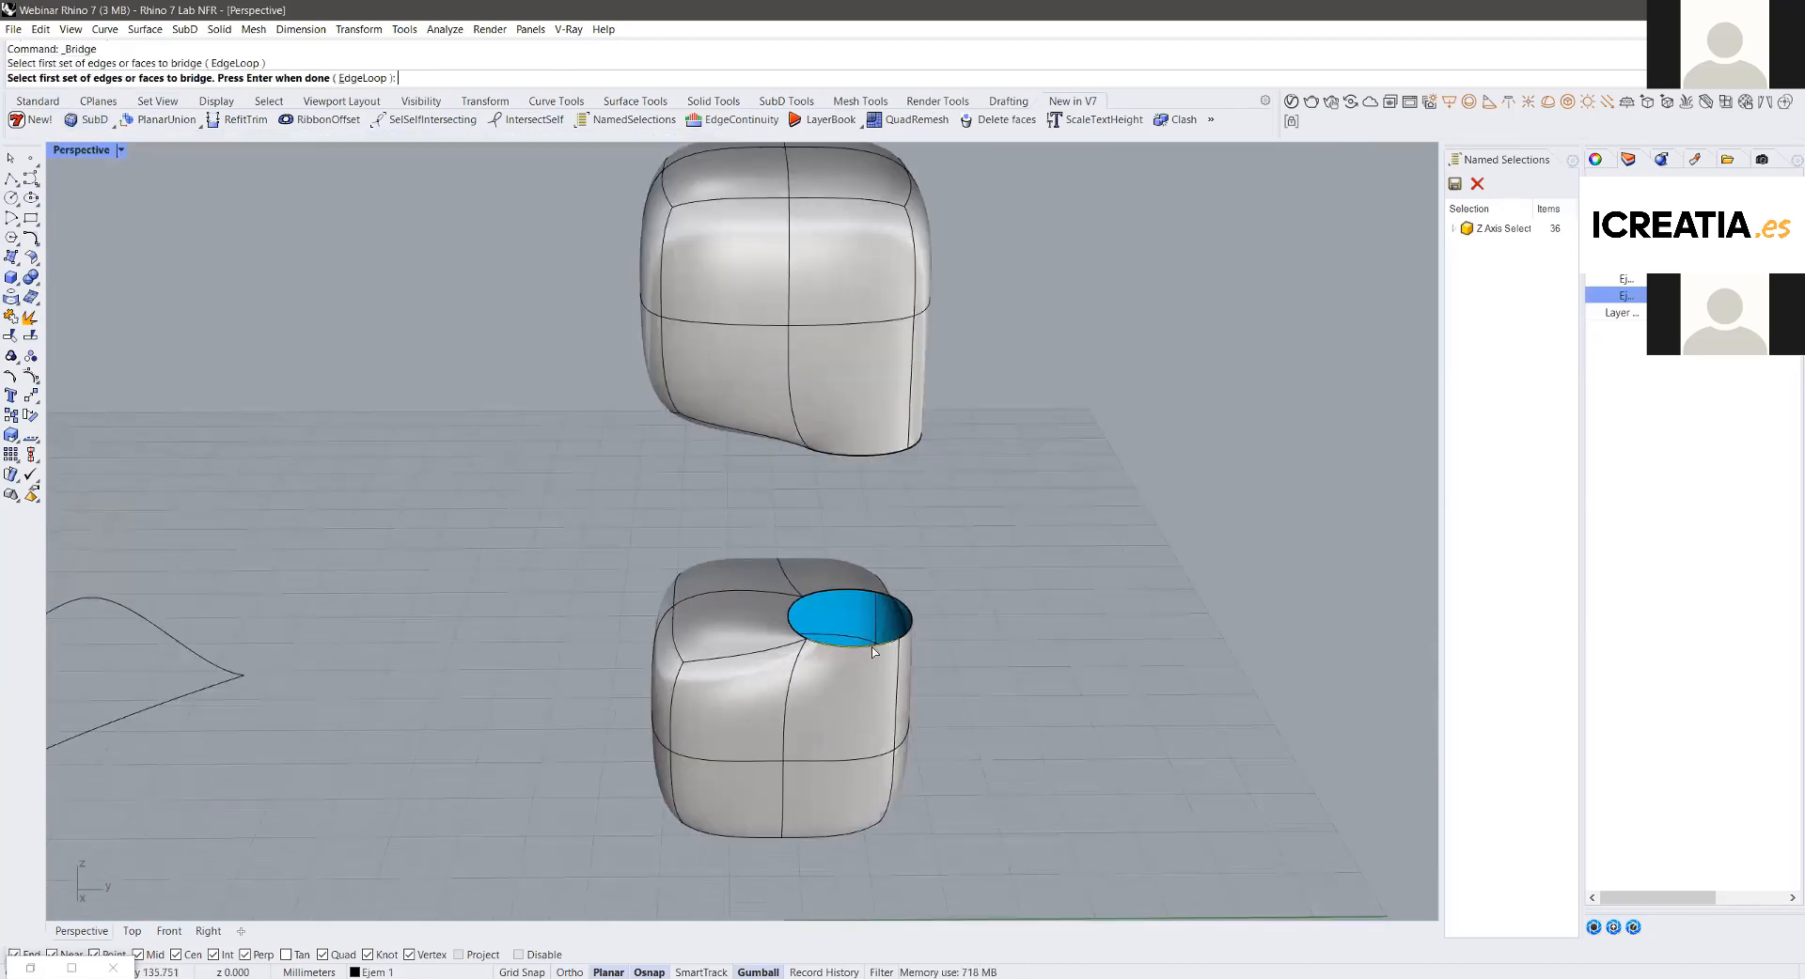
{"action": "scroll", "coordinate": [873, 635], "scroll_direction": "down", "scroll_amount": 2}
{"action": "key", "text": "Return"}
{"action": "right_click_drag", "start_coordinate": [908, 511], "coordinate": [884, 453]}
{"action": "scroll", "coordinate": [883, 453], "scroll_direction": "up", "scroll_amount": 5}
{"action": "left_click", "coordinate": [883, 453]}
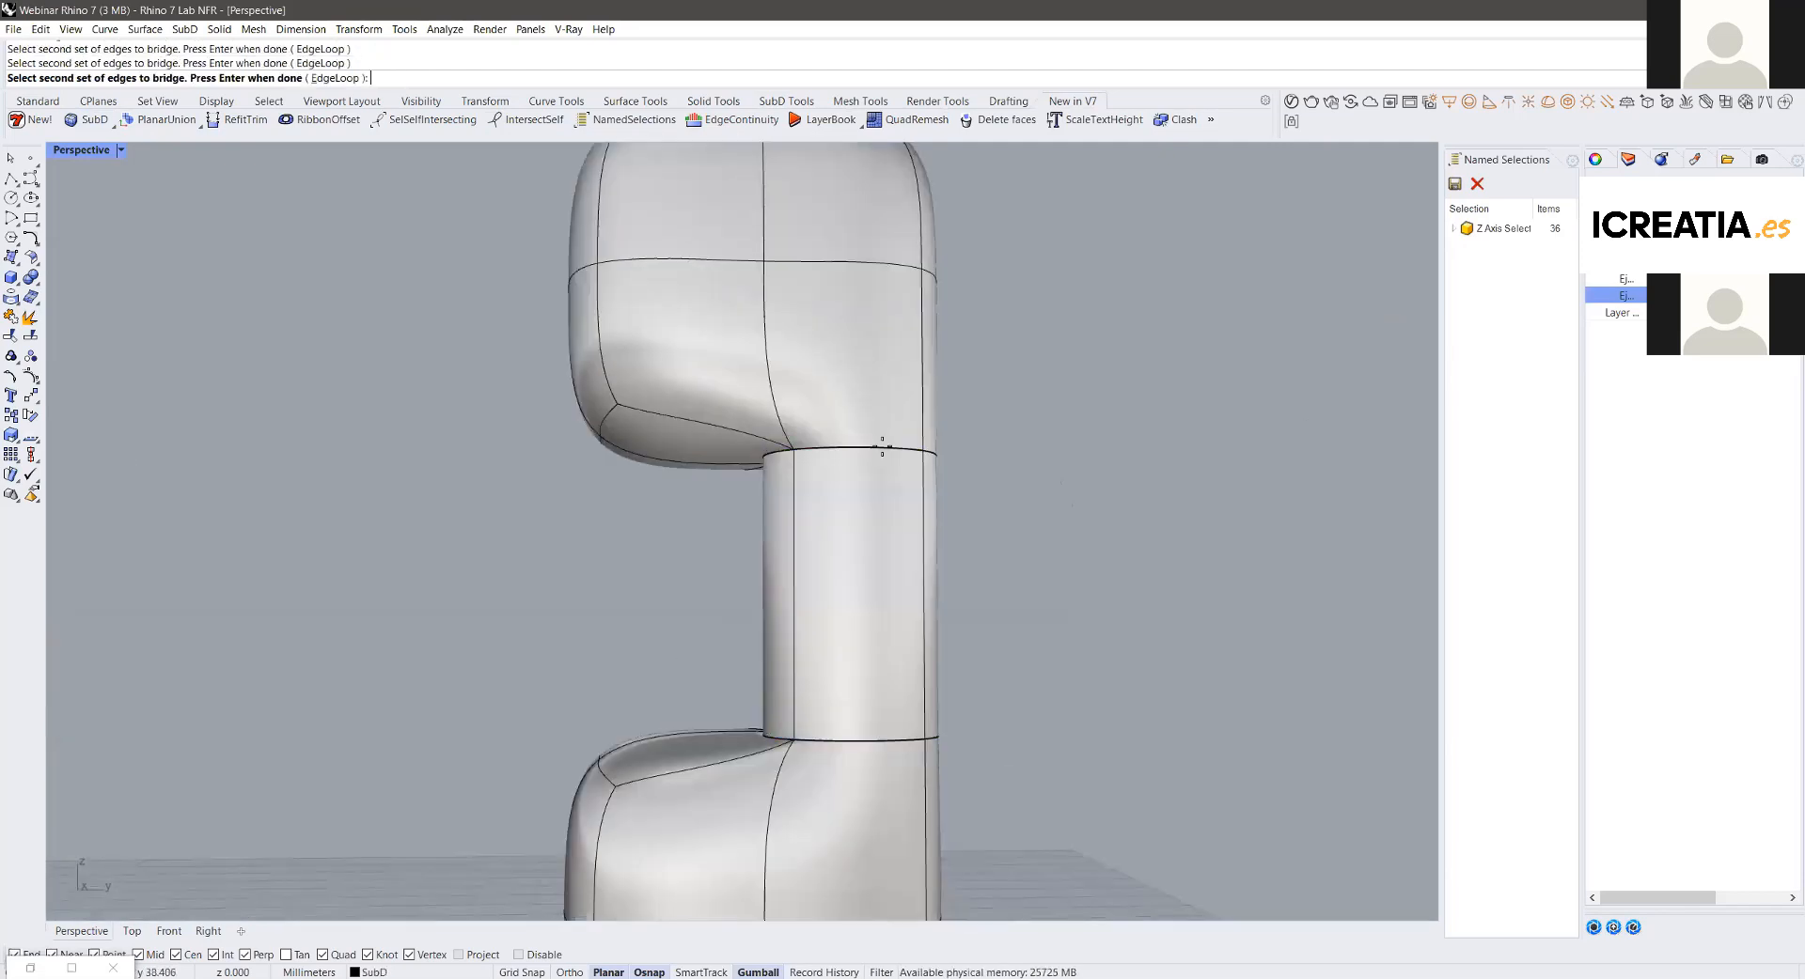
{"action": "key", "text": "Return"}
Step: Create the bridge with 4 segments, Join on, Crease off and a straightness of about 45%
{"action": "left_click", "coordinate": [121, 298]}
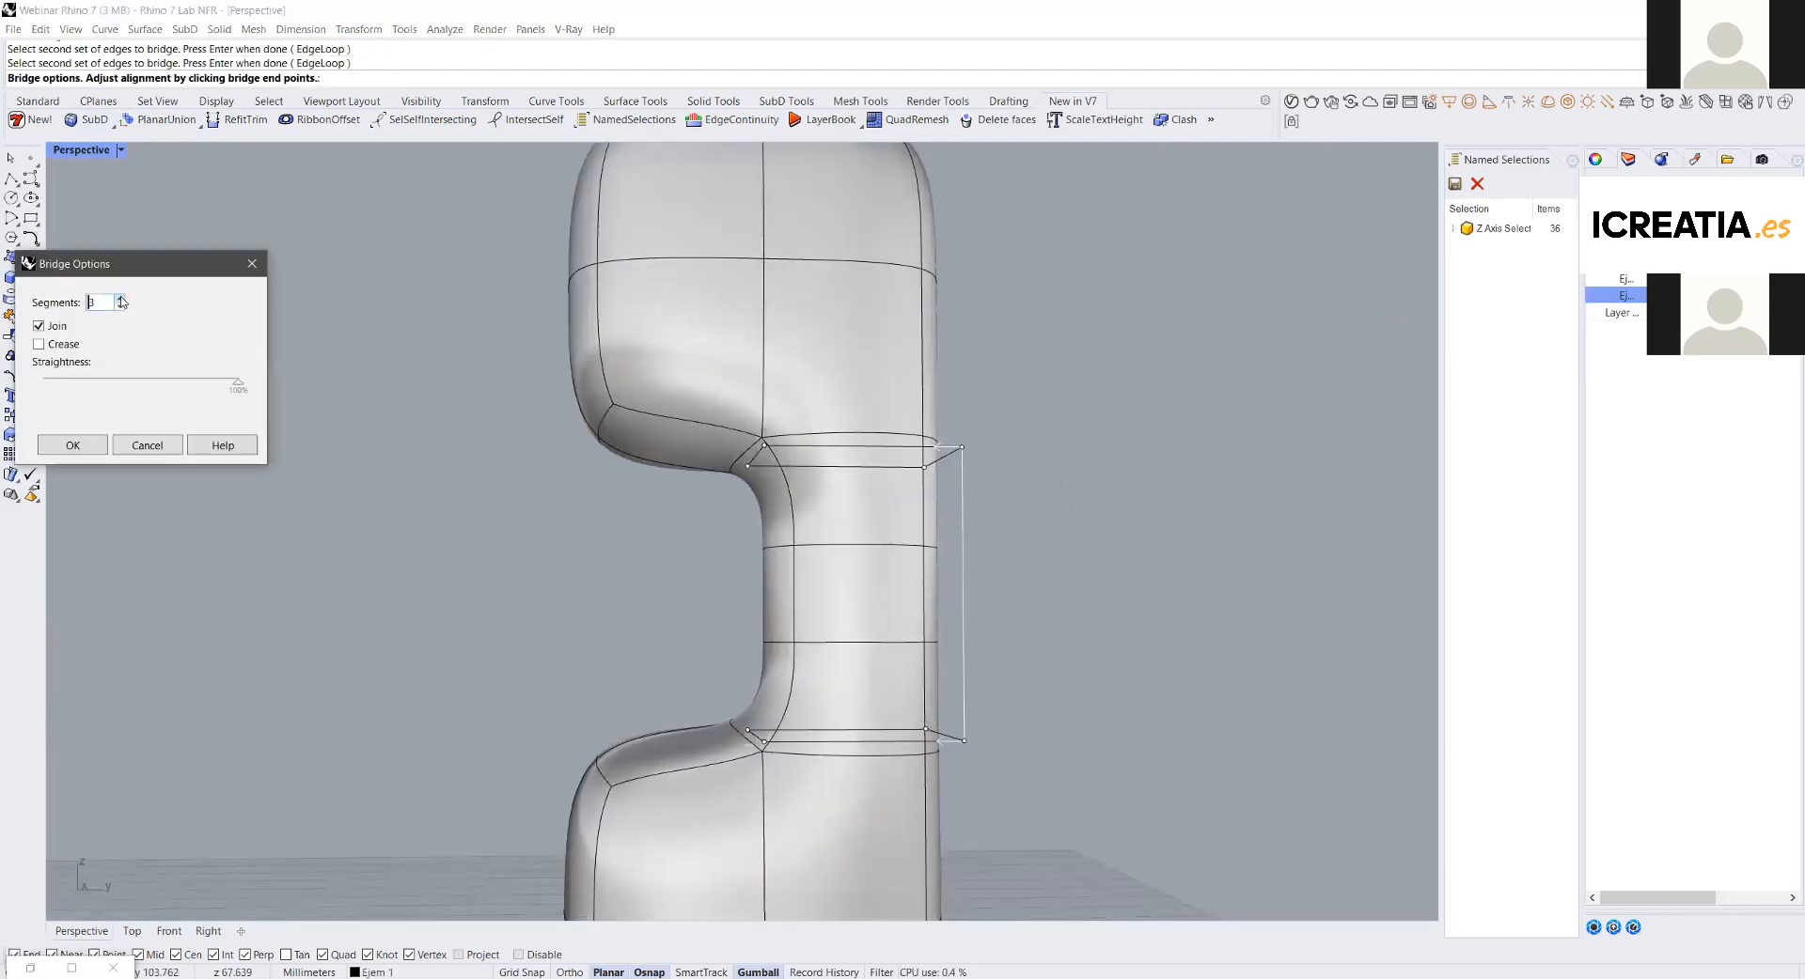
{"action": "left_click", "coordinate": [121, 298]}
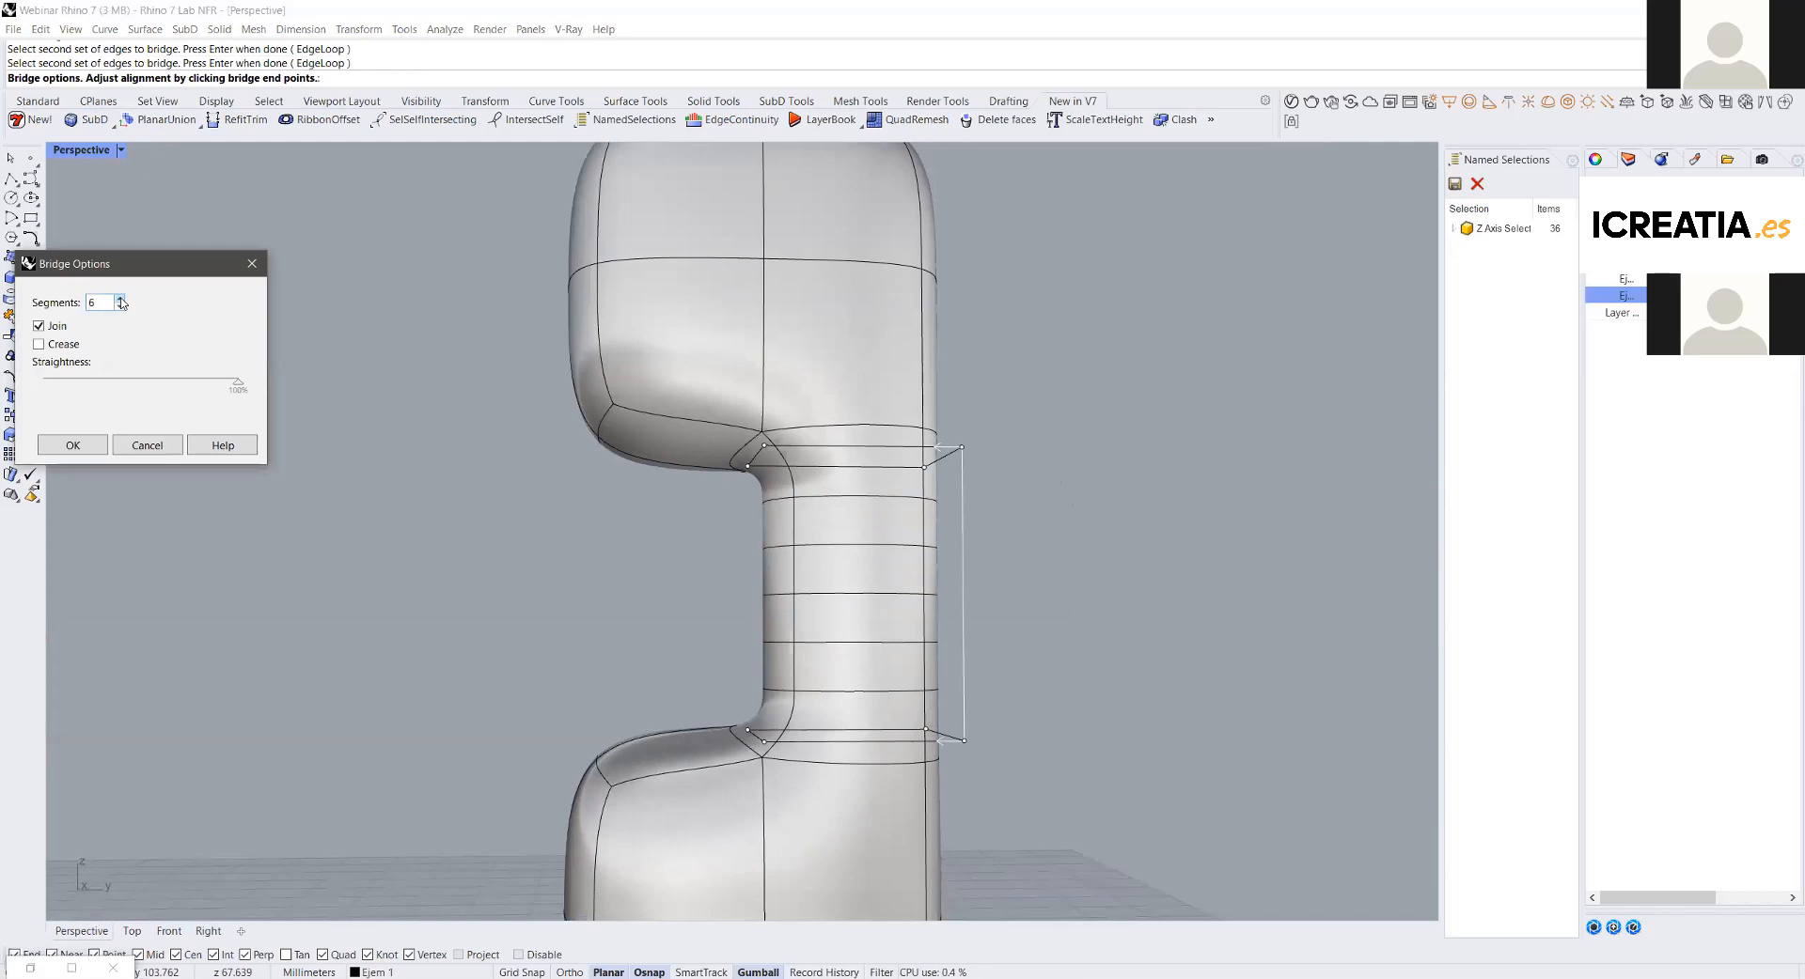
{"action": "left_click", "coordinate": [64, 344]}
{"action": "left_click", "coordinate": [64, 344]}
{"action": "left_click", "coordinate": [120, 307]}
{"action": "left_click", "coordinate": [120, 307]}
{"action": "left_click_drag", "start_coordinate": [238, 384], "coordinate": [131, 385]}
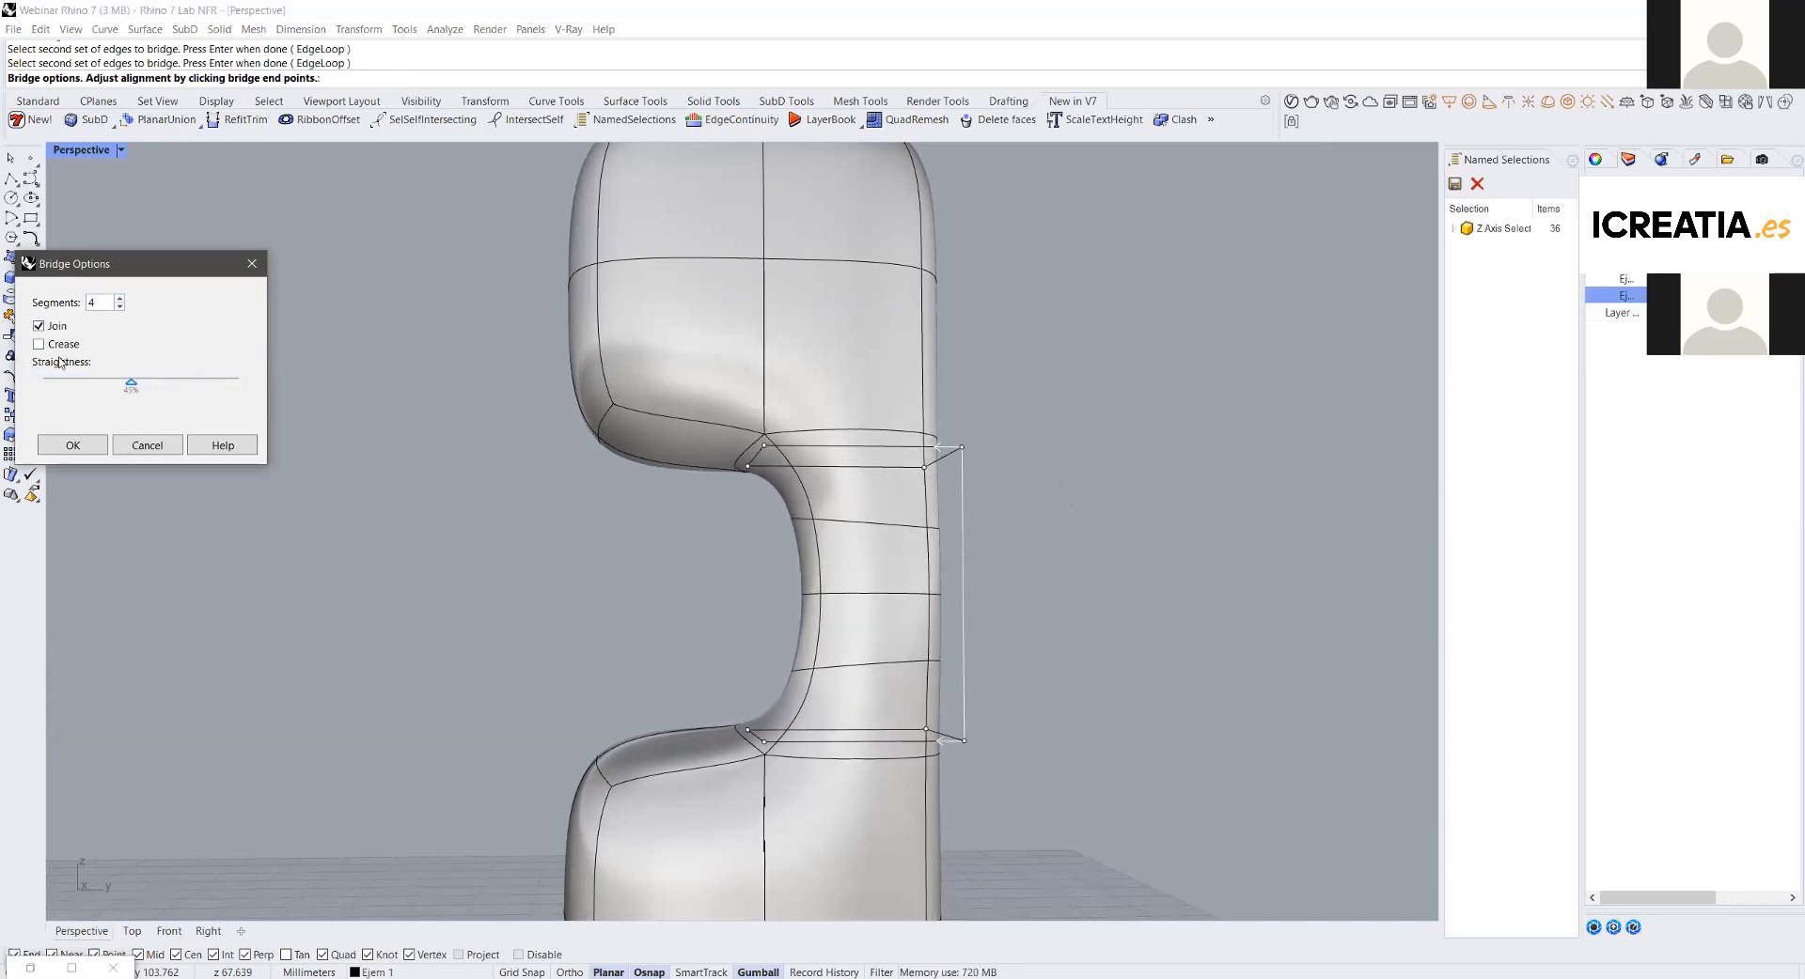
{"action": "left_click", "coordinate": [85, 446]}
Step: Try scaling the middle edge loop of the bridge between the two rounded boxes, and undo the scaling
{"action": "scroll", "coordinate": [717, 375], "scroll_direction": "down", "scroll_amount": 5}
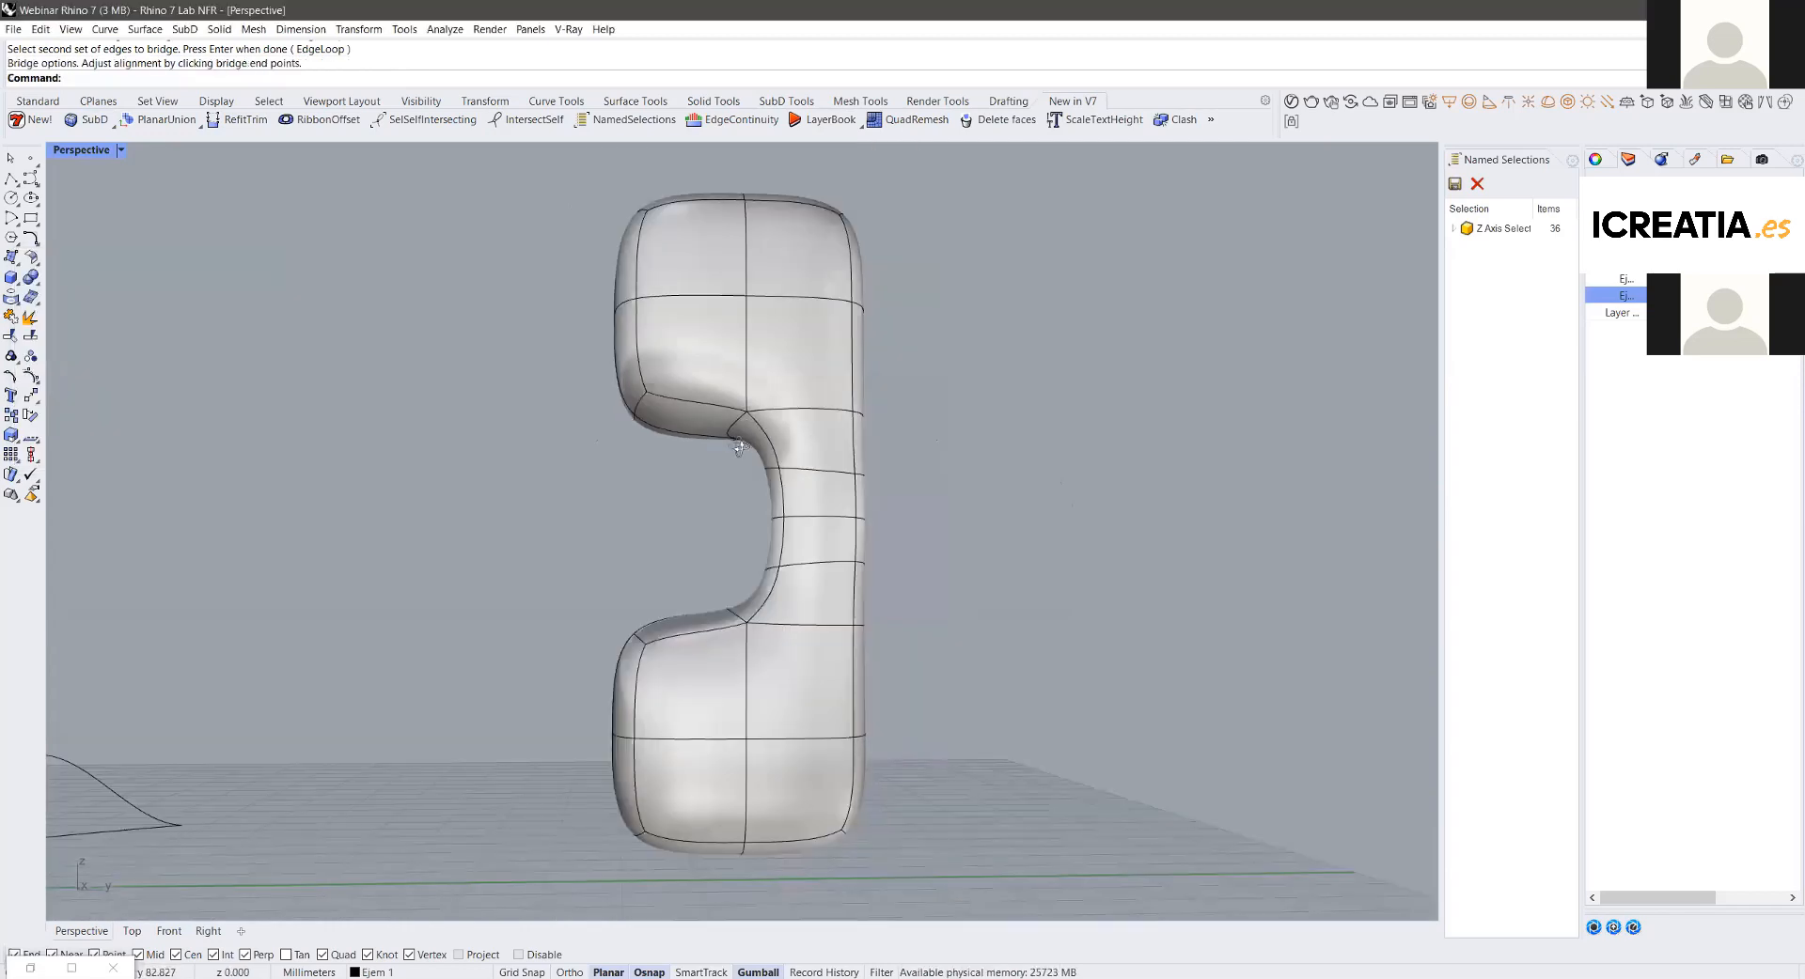
{"action": "scroll", "coordinate": [700, 474], "scroll_direction": "up", "scroll_amount": 5}
{"action": "scroll", "coordinate": [714, 567], "scroll_direction": "down", "scroll_amount": 5}
{"action": "scroll", "coordinate": [705, 592], "scroll_direction": "up", "scroll_amount": 6}
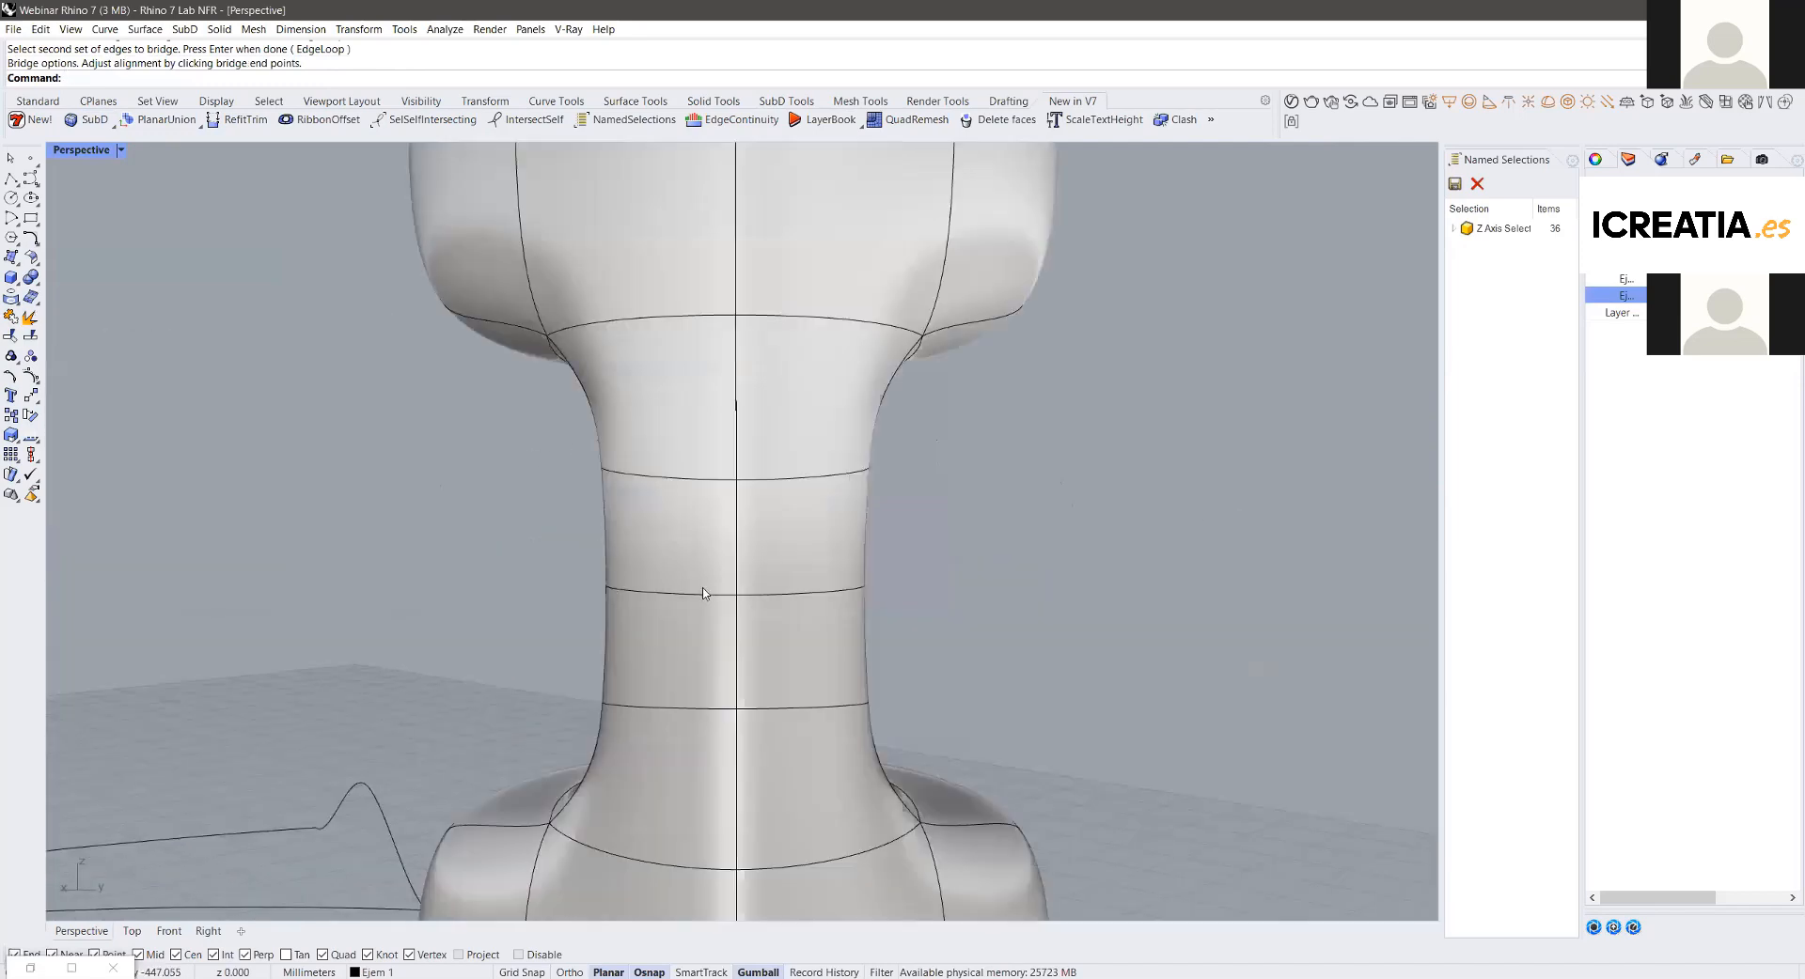
{"action": "double_click", "coordinate": [705, 594]}
{"action": "scroll", "coordinate": [790, 573], "scroll_direction": "down", "scroll_amount": 5}
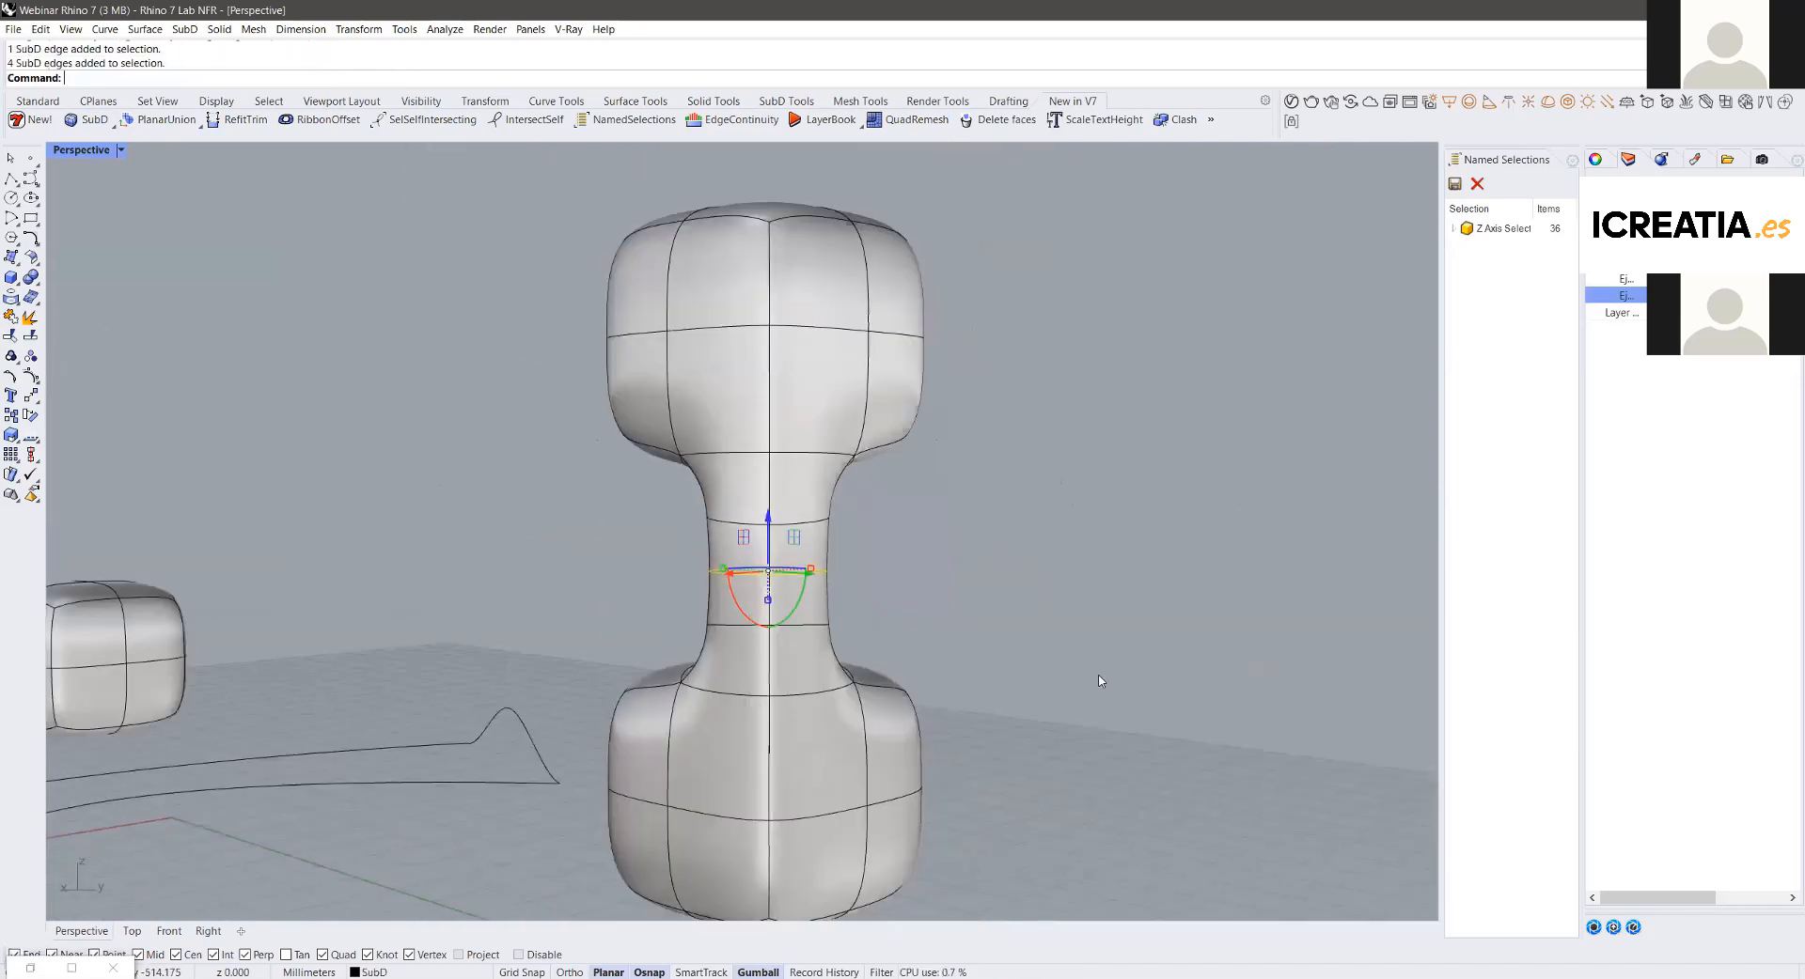
{"action": "right_click_drag", "start_coordinate": [1100, 677], "coordinate": [867, 620]}
{"action": "left_click_drag", "start_coordinate": [867, 620], "coordinate": [999, 607]}
{"action": "key", "text": "ctrl+z"}
{"action": "scroll", "coordinate": [954, 610], "scroll_direction": "up", "scroll_amount": 3}
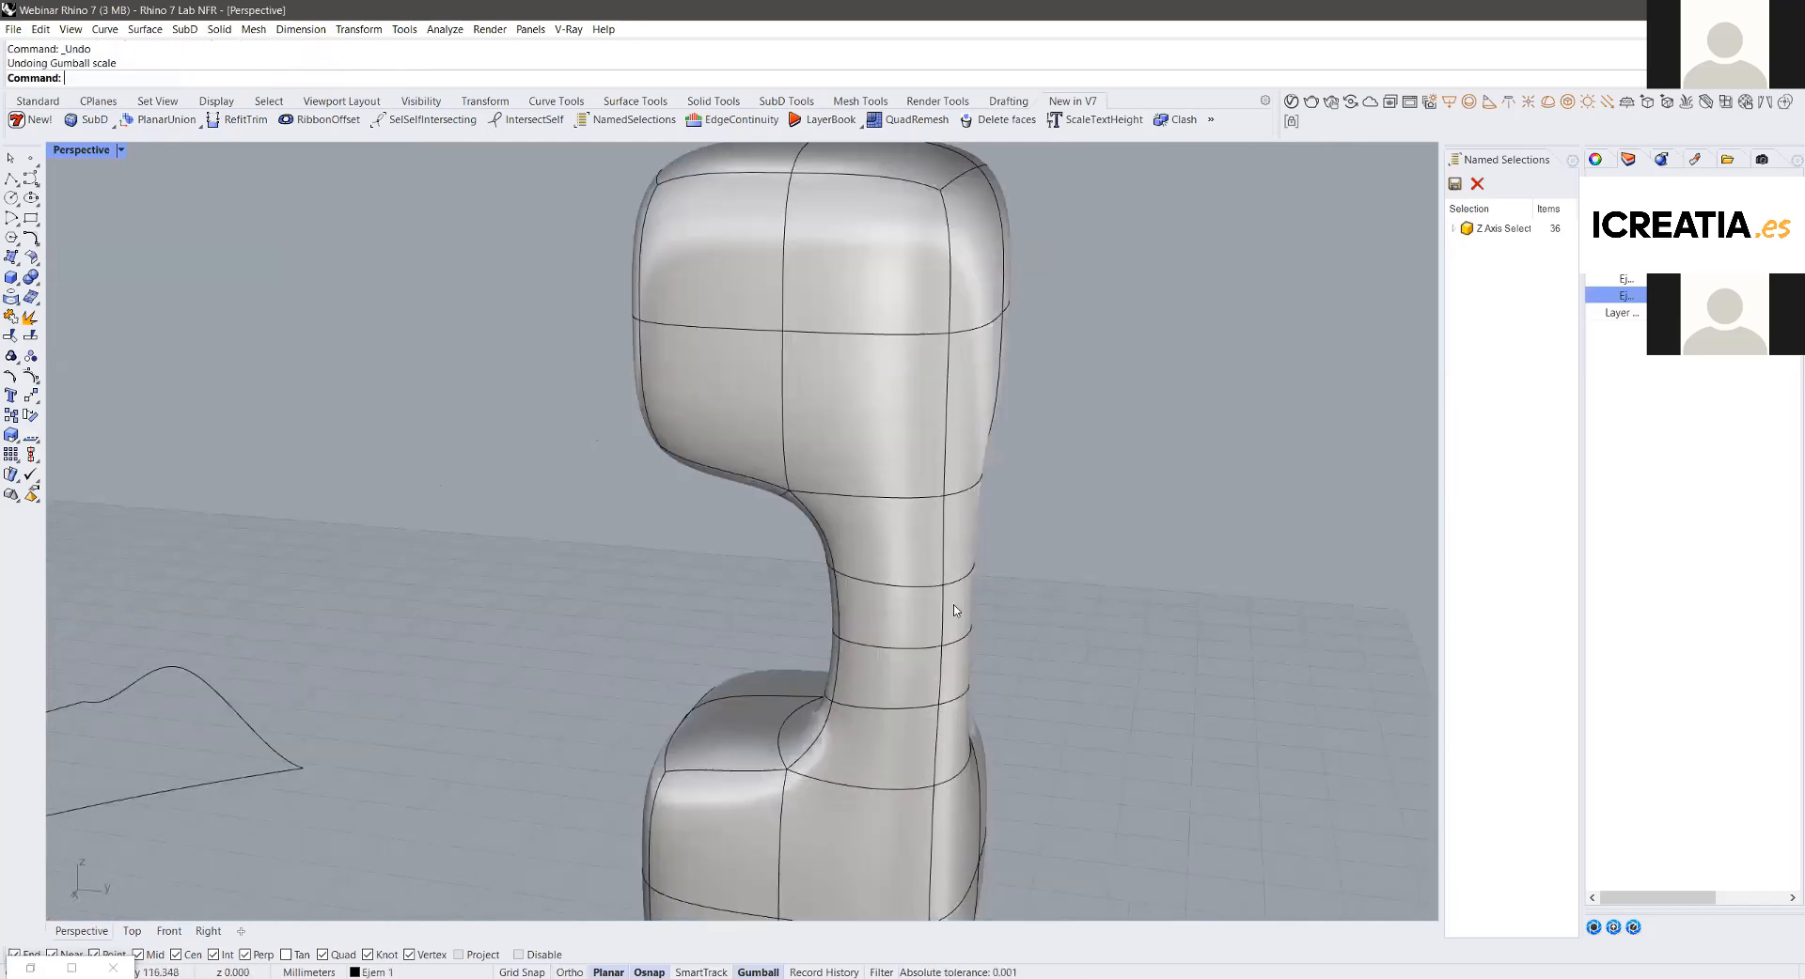
Step: Look over the whole shoe sole SubD that stands beside the bridged boxes
{"action": "left_click", "coordinate": [38, 101]}
{"action": "scroll", "coordinate": [531, 426], "scroll_direction": "down", "scroll_amount": 5}
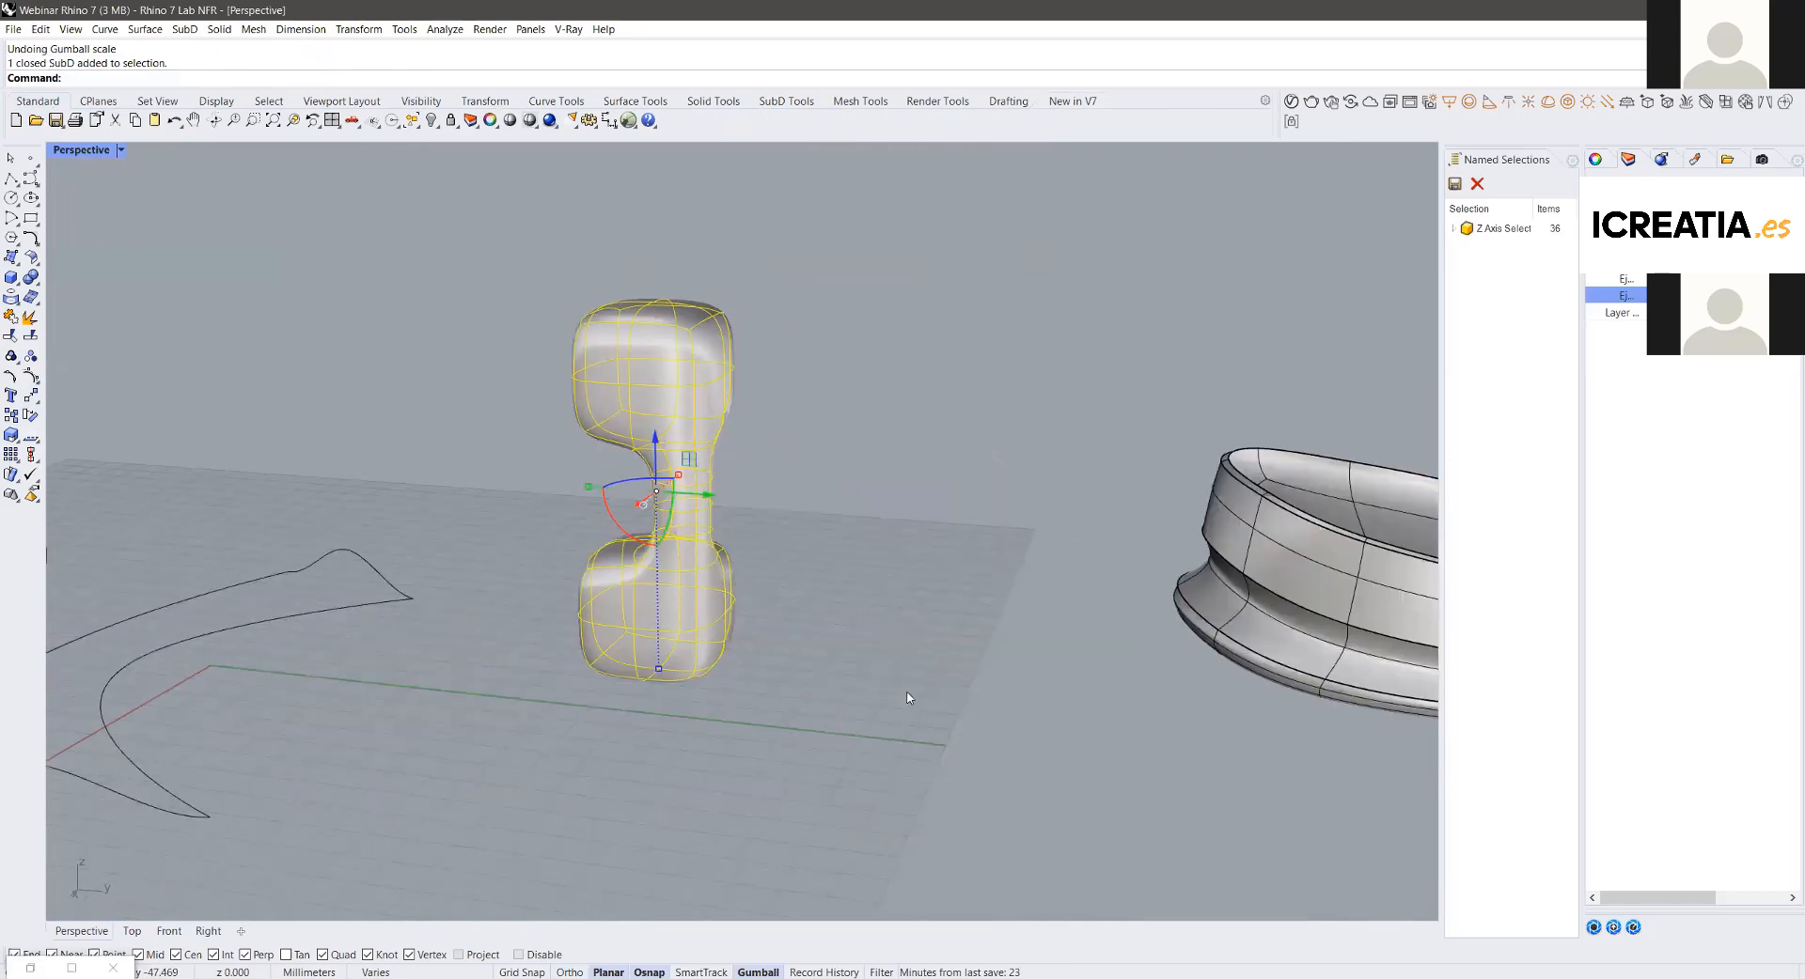
{"action": "left_click", "coordinate": [526, 562]}
{"action": "right_click_drag", "start_coordinate": [527, 563], "coordinate": [1043, 503]}
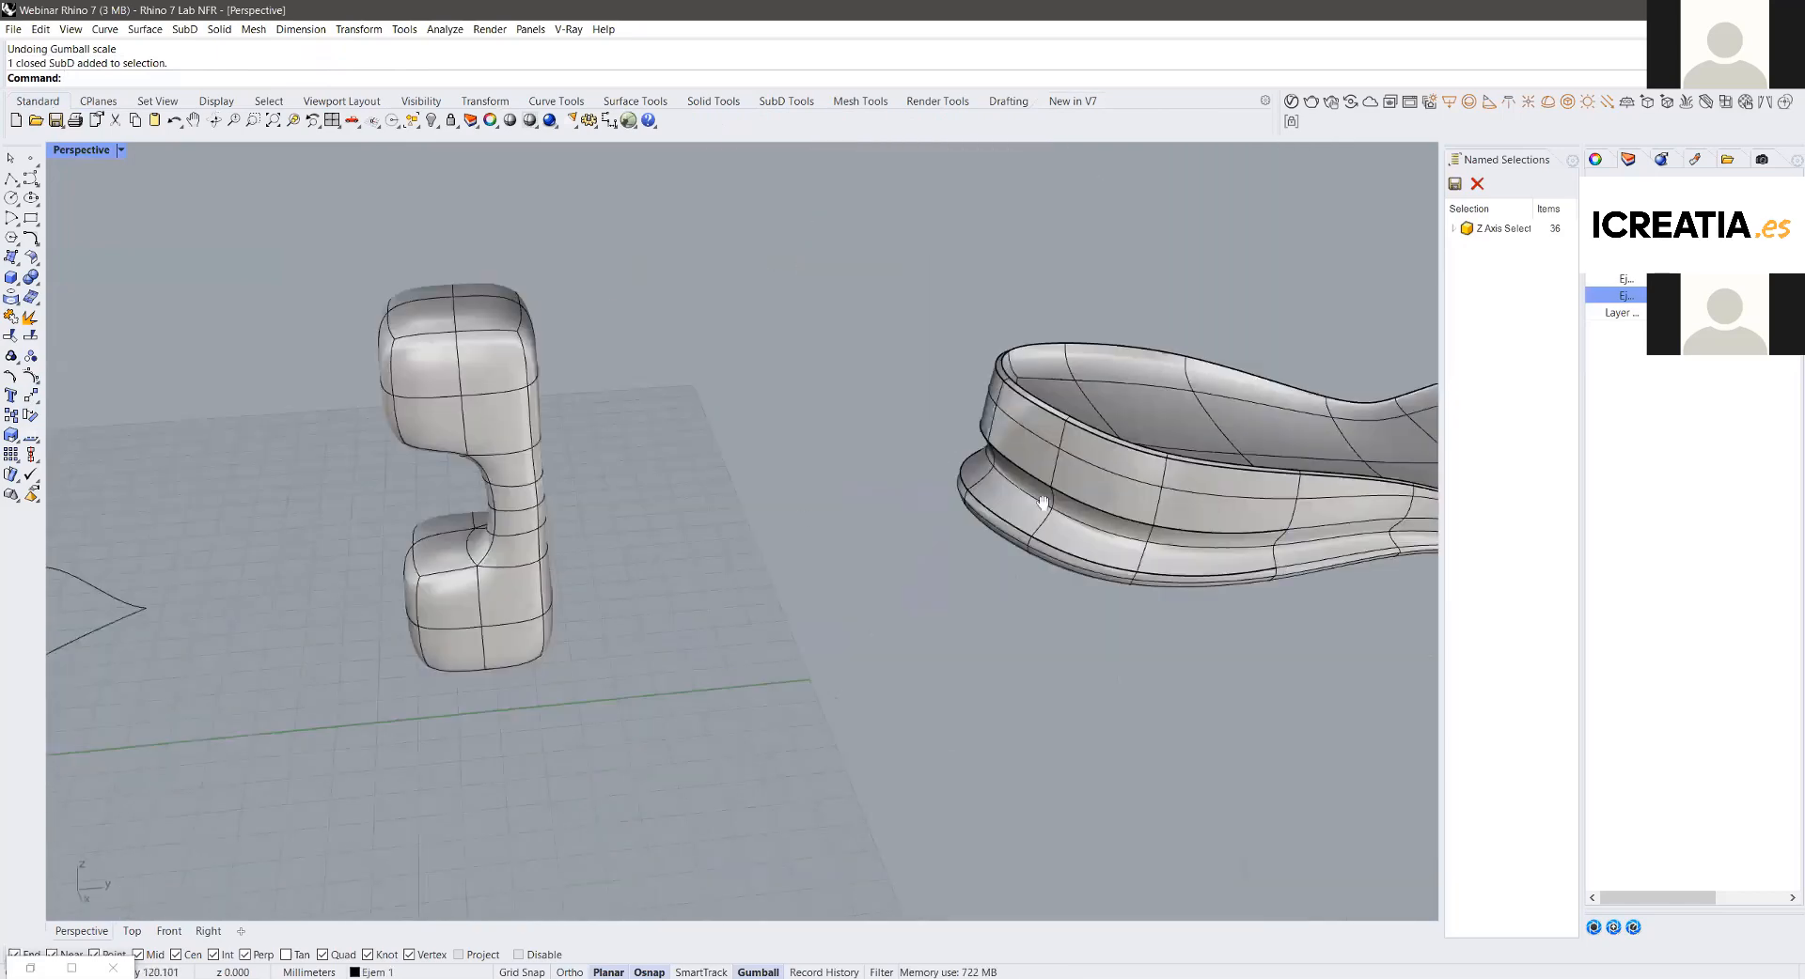
{"action": "scroll", "coordinate": [747, 554], "scroll_direction": "down", "scroll_amount": 6}
{"action": "right_click_drag", "start_coordinate": [699, 590], "coordinate": [444, 414], "text": "shift"}
{"action": "scroll", "coordinate": [445, 414], "scroll_direction": "up", "scroll_amount": 6}
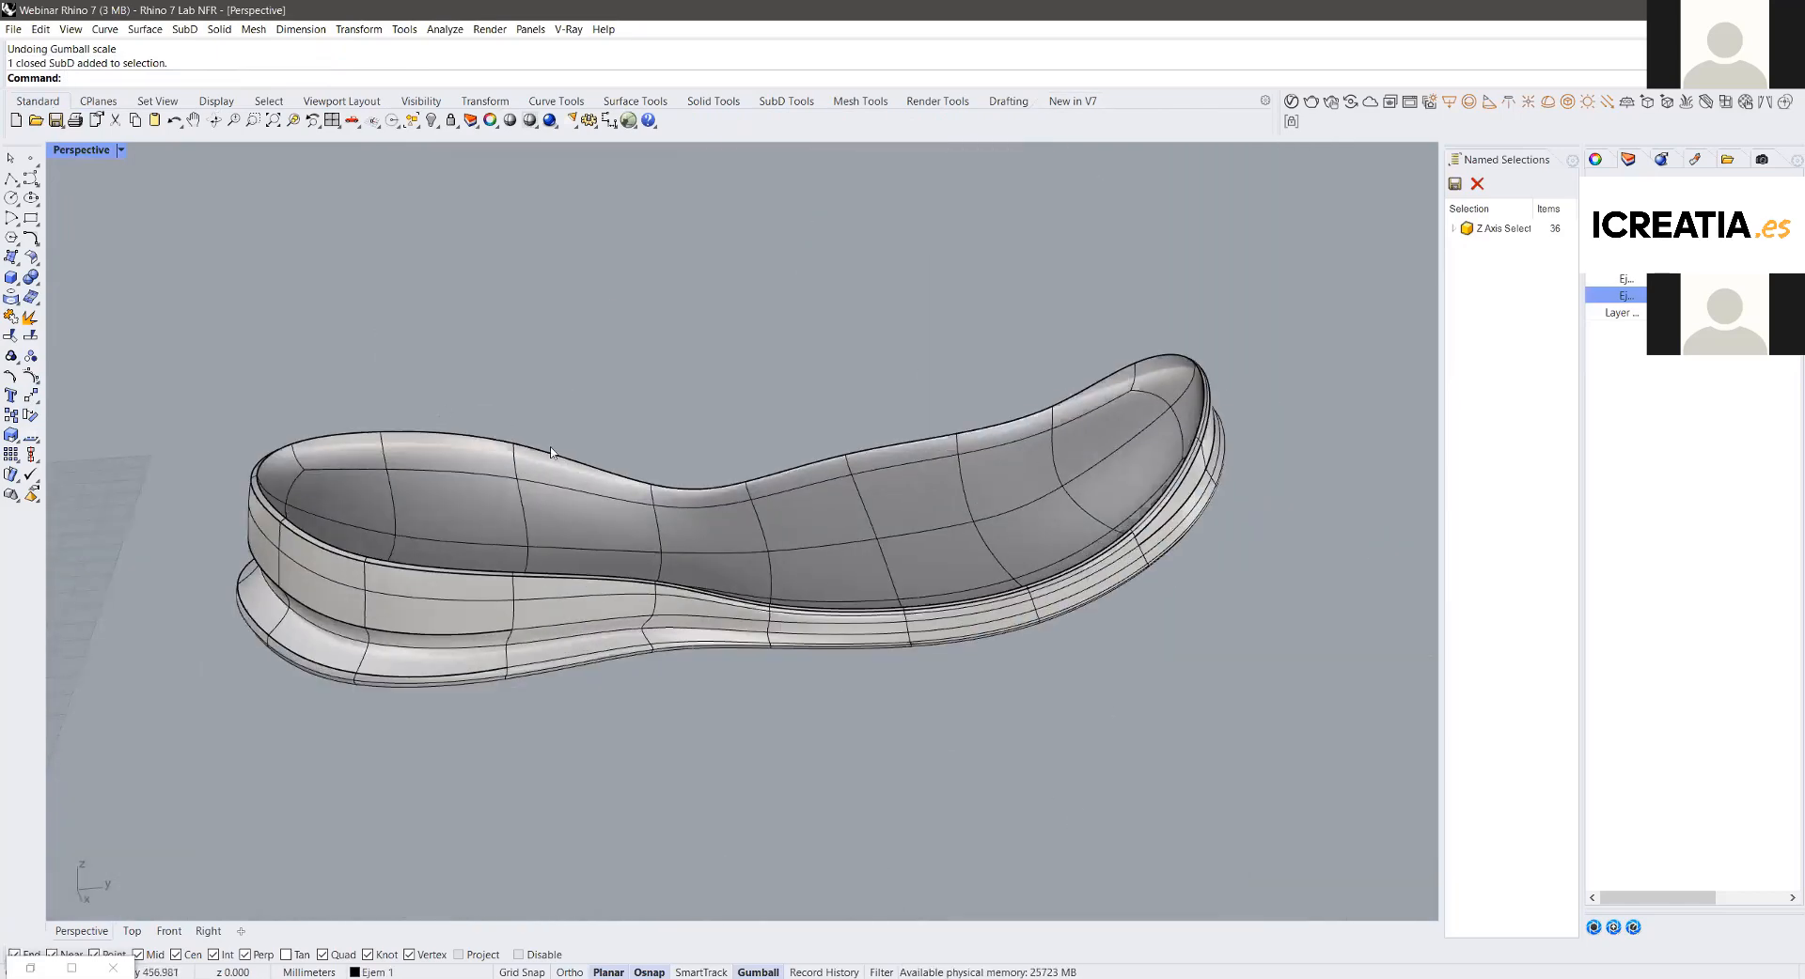
{"action": "left_click_drag", "start_coordinate": [1068, 809], "coordinate": [525, 391]}
{"action": "left_click", "coordinate": [567, 325]}
{"action": "right_click_drag", "start_coordinate": [485, 546], "coordinate": [604, 524], "text": "shift"}
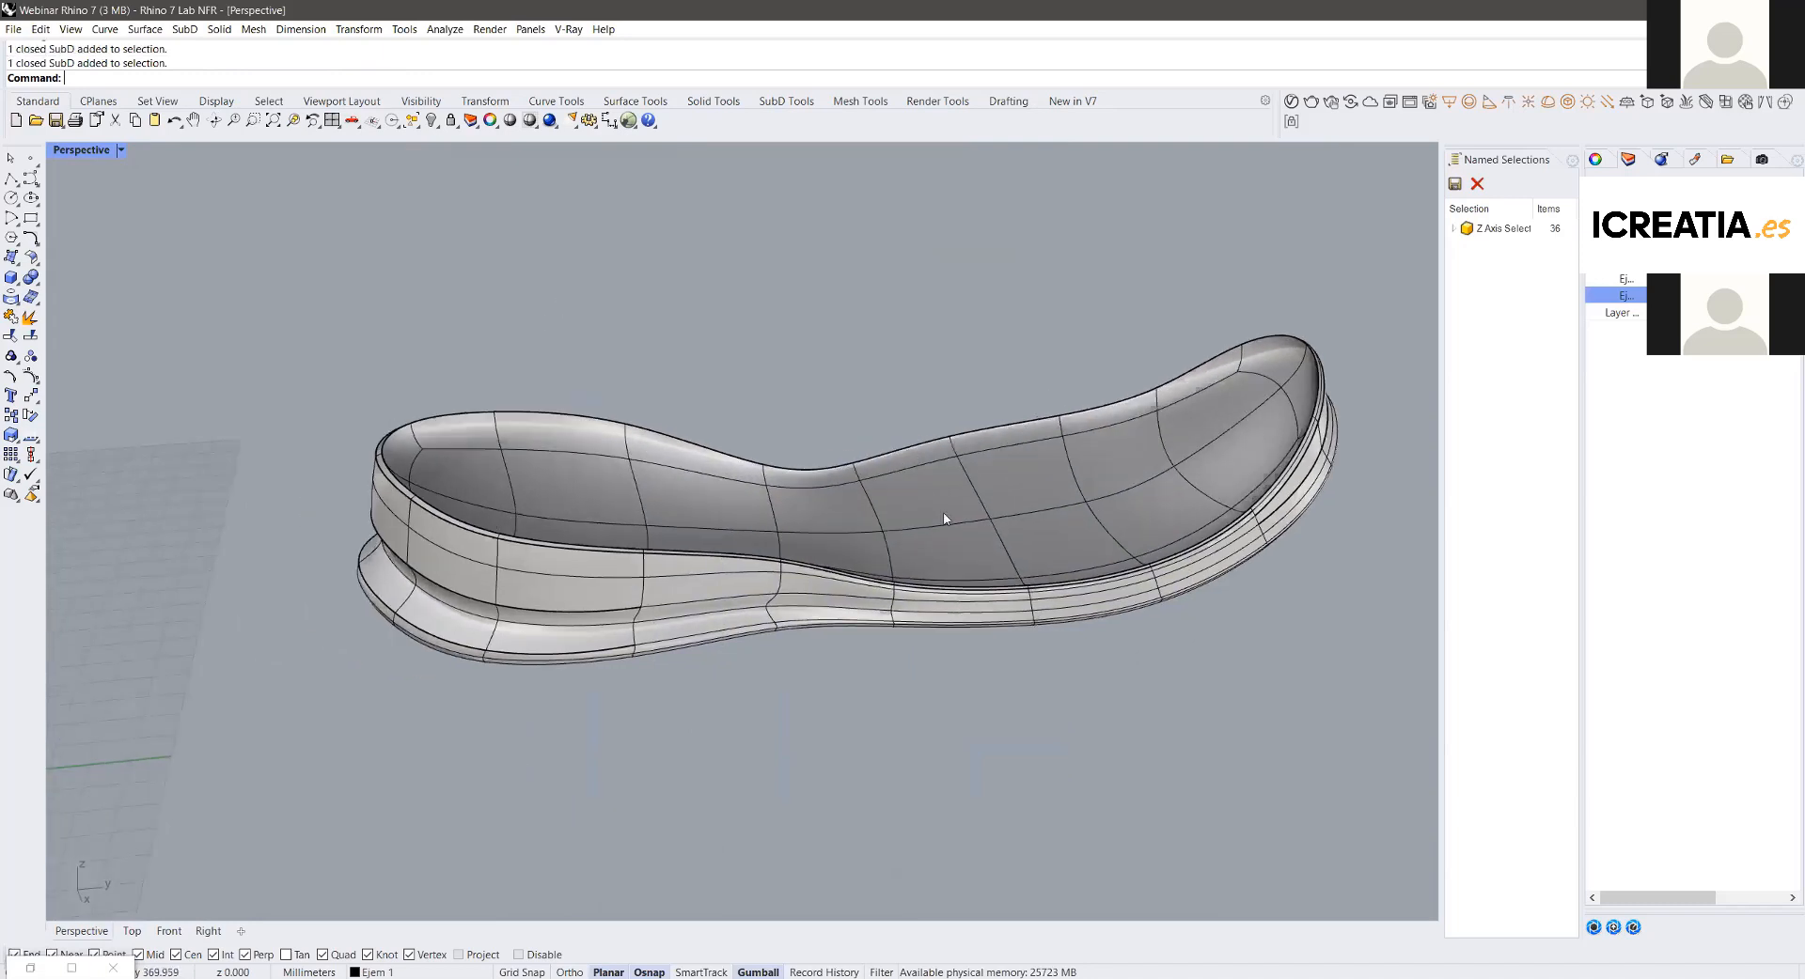
Step: Examine the upper rim and creased edges at the heel of the shoe sole up close from several angles
{"action": "scroll", "coordinate": [944, 519], "scroll_direction": "up", "scroll_amount": 8}
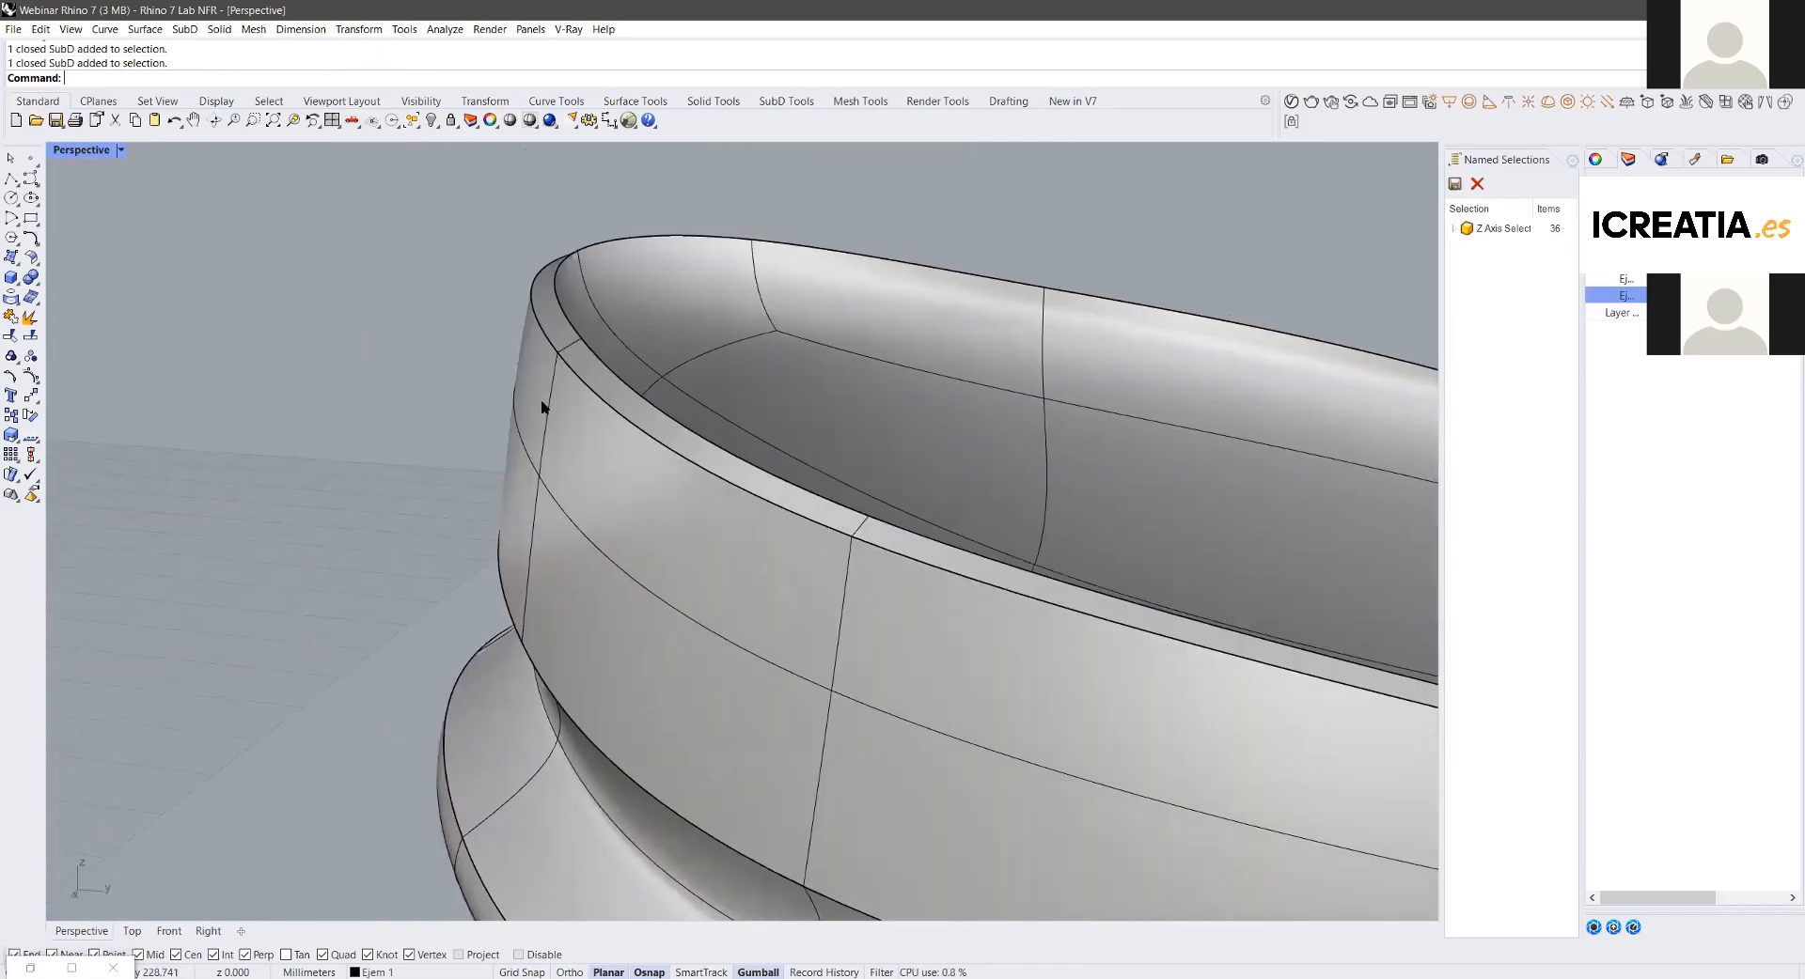
{"action": "scroll", "coordinate": [542, 406], "scroll_direction": "down", "scroll_amount": 3}
{"action": "scroll", "coordinate": [826, 619], "scroll_direction": "up", "scroll_amount": 4}
{"action": "scroll", "coordinate": [786, 290], "scroll_direction": "up", "scroll_amount": 3}
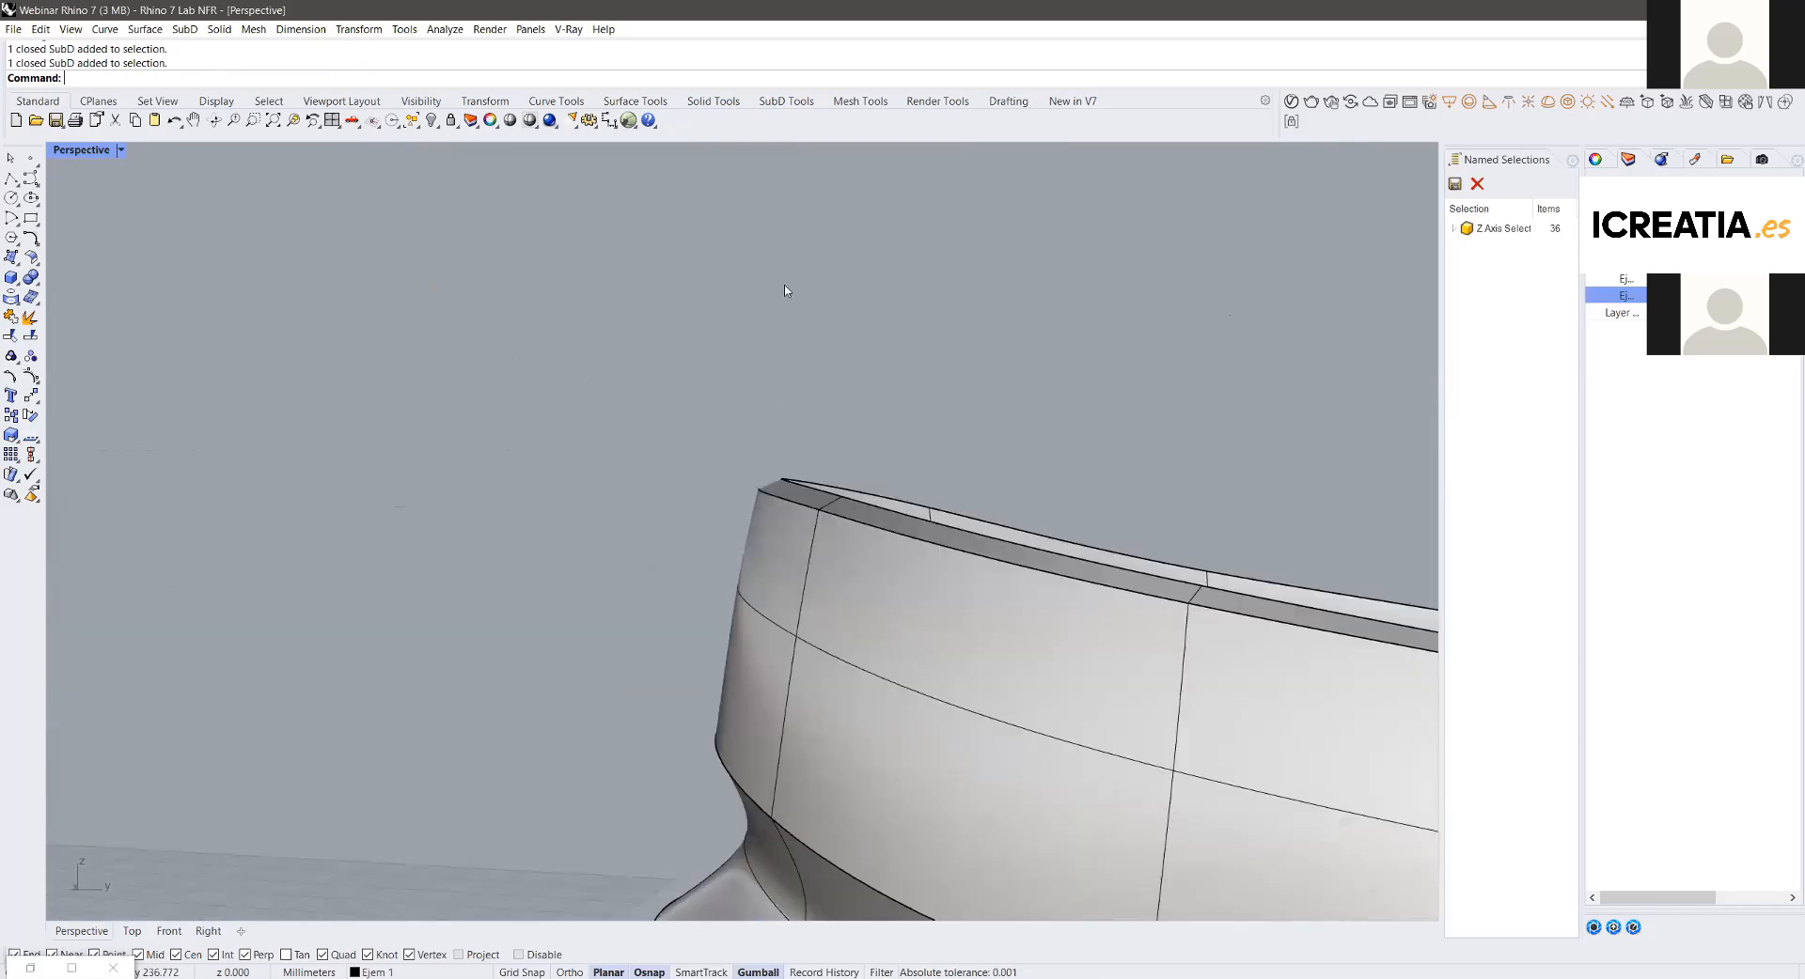
{"action": "scroll", "coordinate": [707, 497], "scroll_direction": "up", "scroll_amount": 3}
{"action": "right_click_drag", "start_coordinate": [777, 291], "coordinate": [603, 451]}
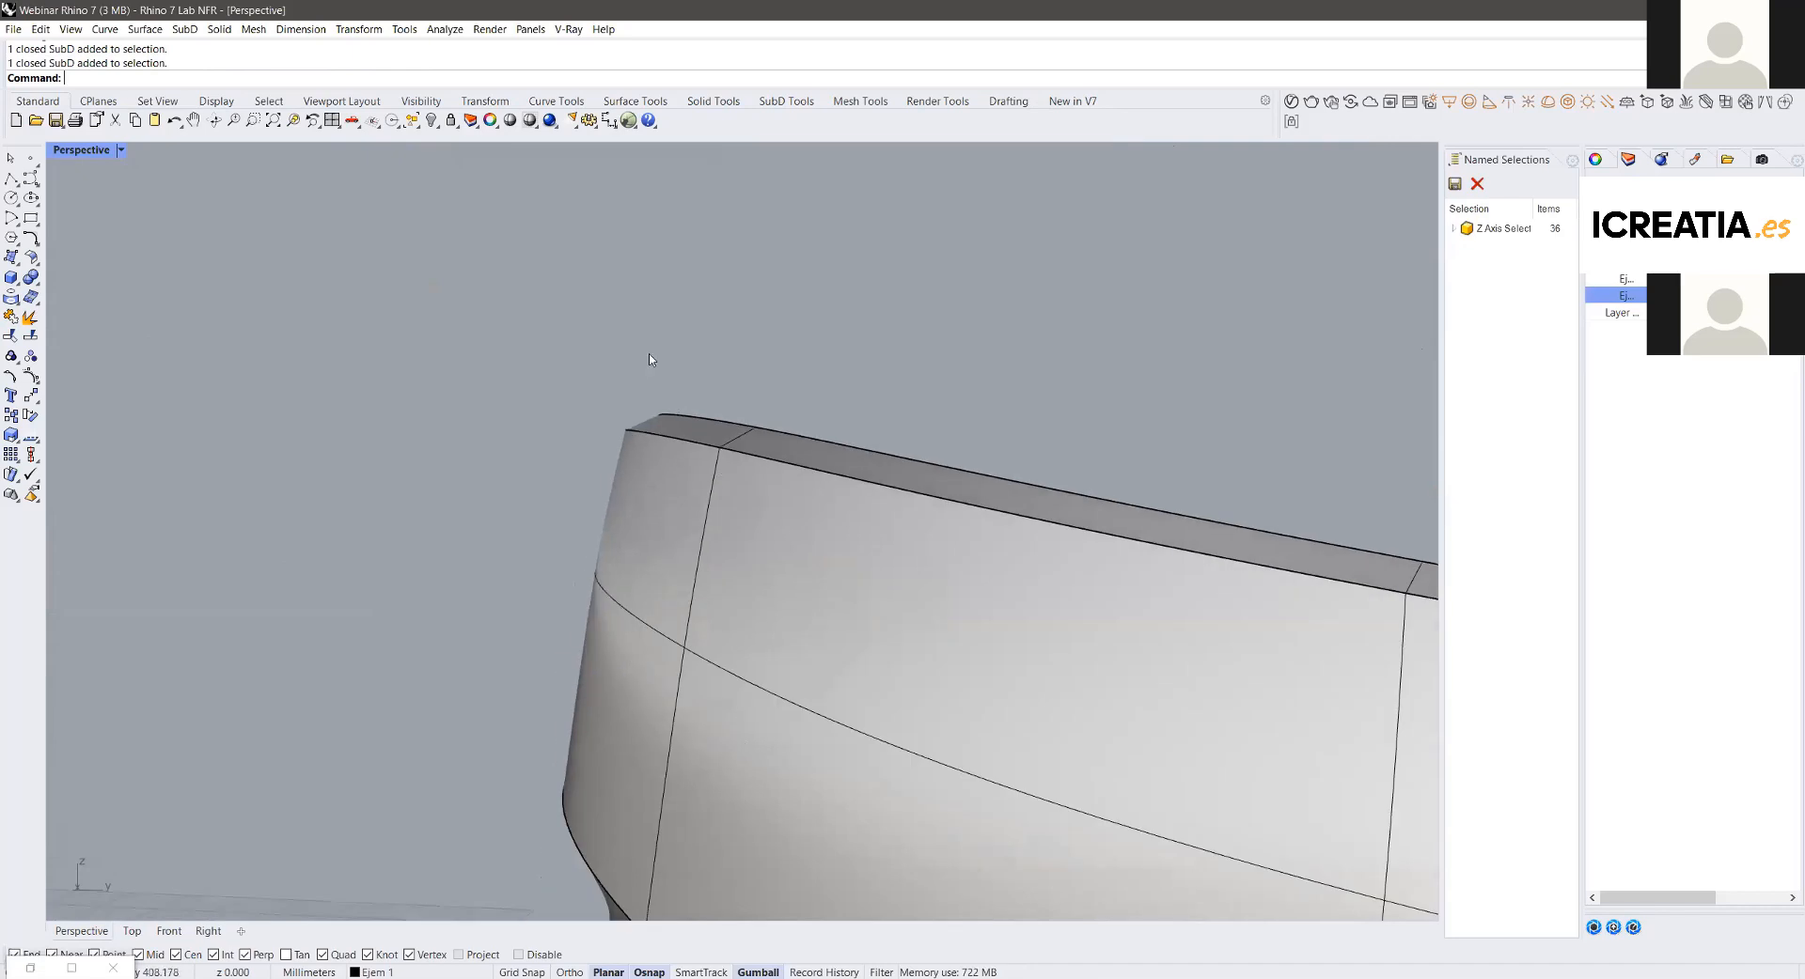
{"action": "scroll", "coordinate": [661, 361], "scroll_direction": "down", "scroll_amount": 2}
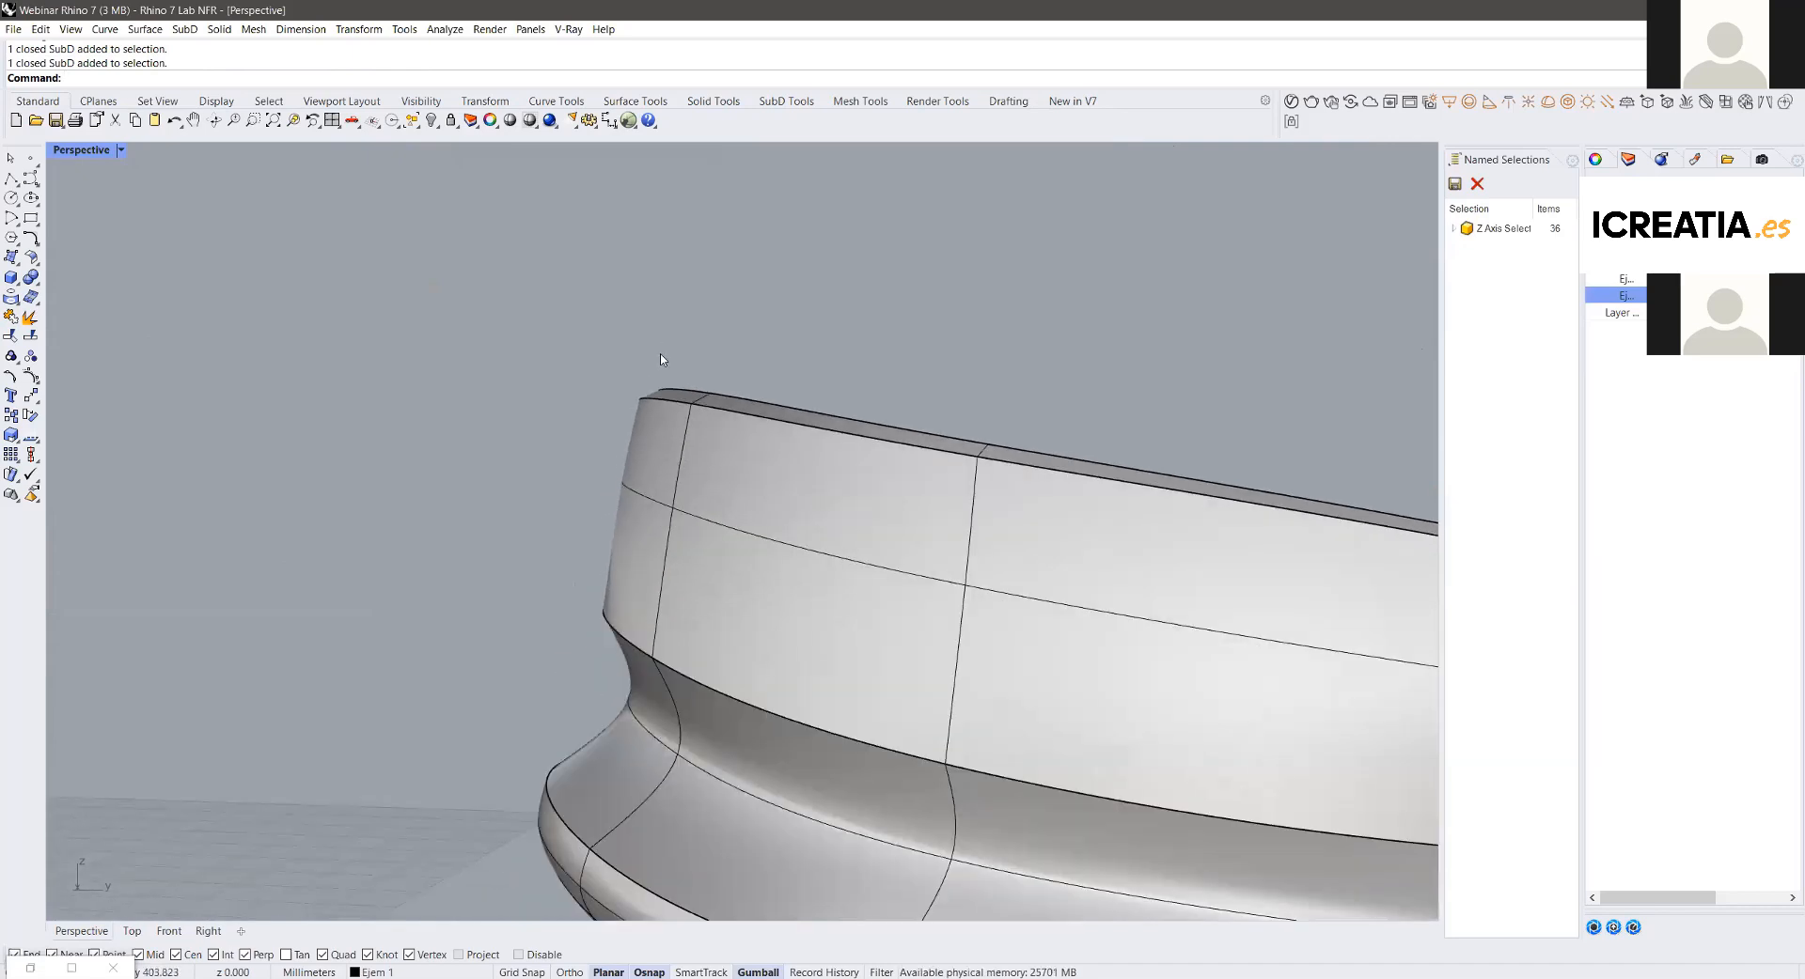
{"action": "scroll", "coordinate": [662, 358], "scroll_direction": "down", "scroll_amount": 3}
{"action": "right_click_drag", "start_coordinate": [487, 468], "coordinate": [678, 451]}
{"action": "mouse_move", "coordinate": [1025, 795]}
{"action": "right_mouse_down"}
{"action": "mouse_move", "coordinate": [827, 770]}
{"action": "mouse_move", "coordinate": [997, 799]}
{"action": "right_mouse_up"}
{"action": "left_click_drag", "start_coordinate": [942, 887], "coordinate": [398, 169]}
{"action": "left_click", "coordinate": [991, 363]}
{"action": "right_click_drag", "start_coordinate": [714, 276], "coordinate": [697, 349]}
{"action": "right_click_drag", "start_coordinate": [537, 168], "coordinate": [677, 715]}
{"action": "scroll", "coordinate": [403, 541], "scroll_direction": "down", "scroll_amount": 4}
{"action": "right_click_drag", "start_coordinate": [590, 620], "coordinate": [625, 580], "text": "shift"}
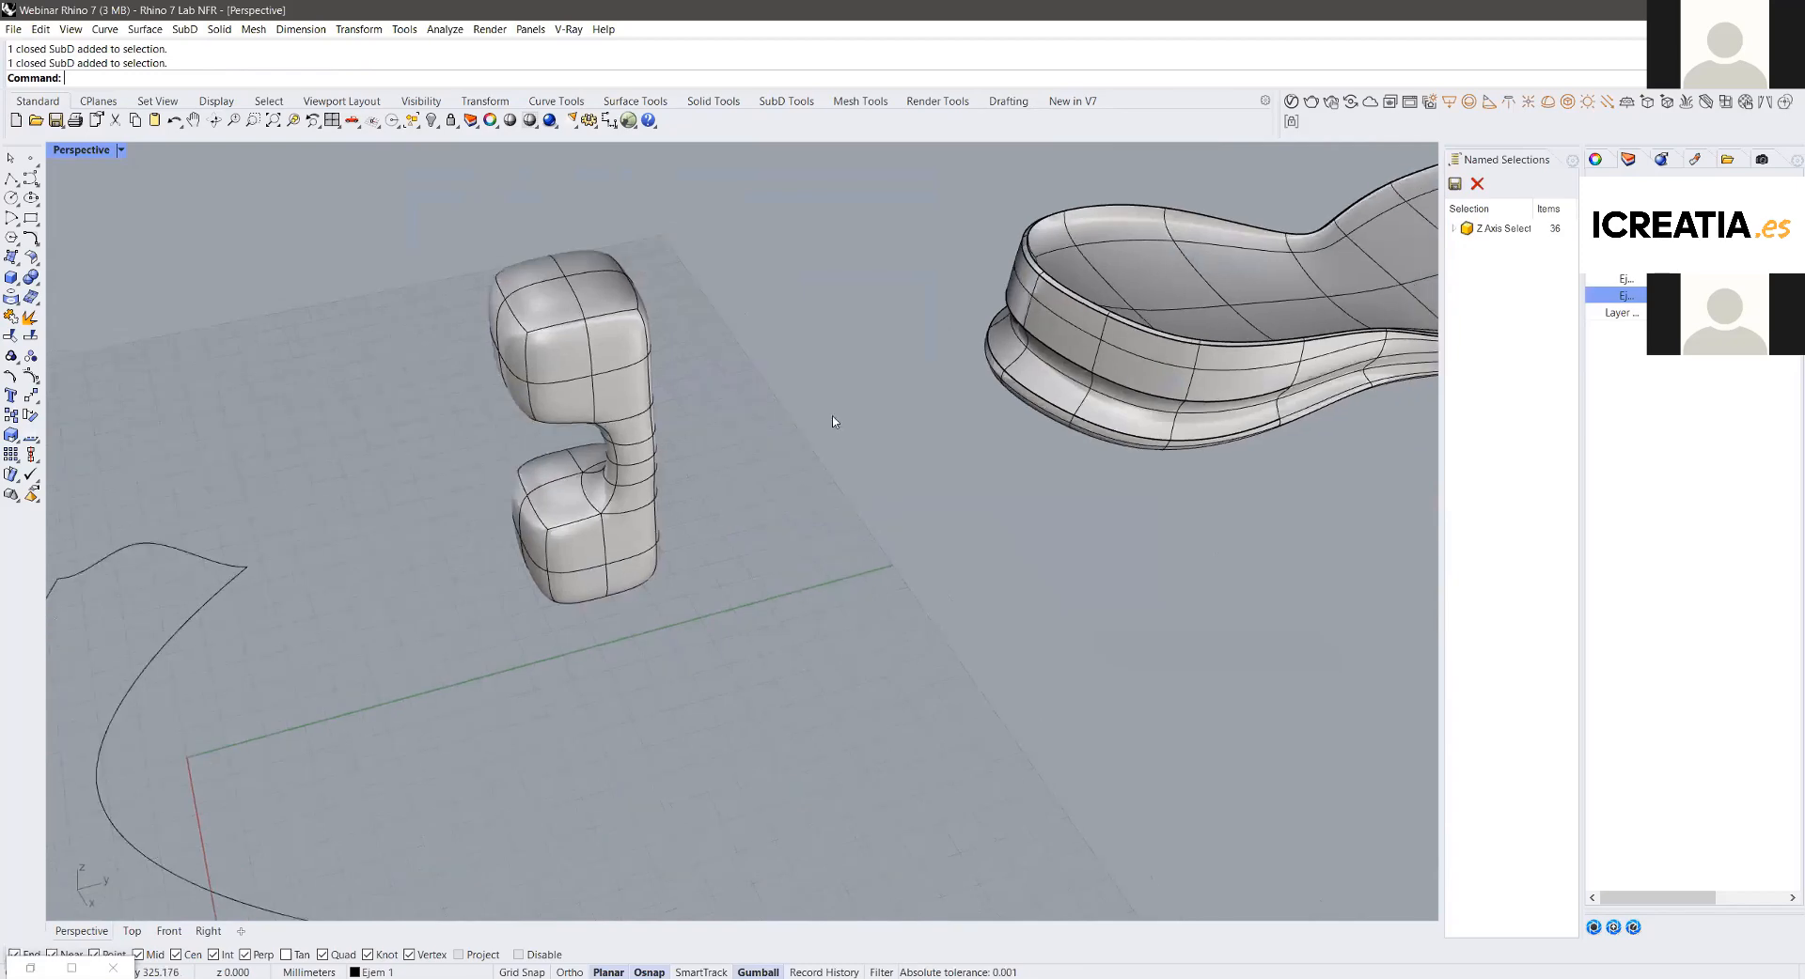
{"action": "right_click_drag", "start_coordinate": [834, 419], "coordinate": [604, 169], "text": "ctrl"}
{"action": "scroll", "coordinate": [561, 167], "scroll_direction": "up", "scroll_amount": 4}
{"action": "scroll", "coordinate": [556, 163], "scroll_direction": "down", "scroll_amount": 2}
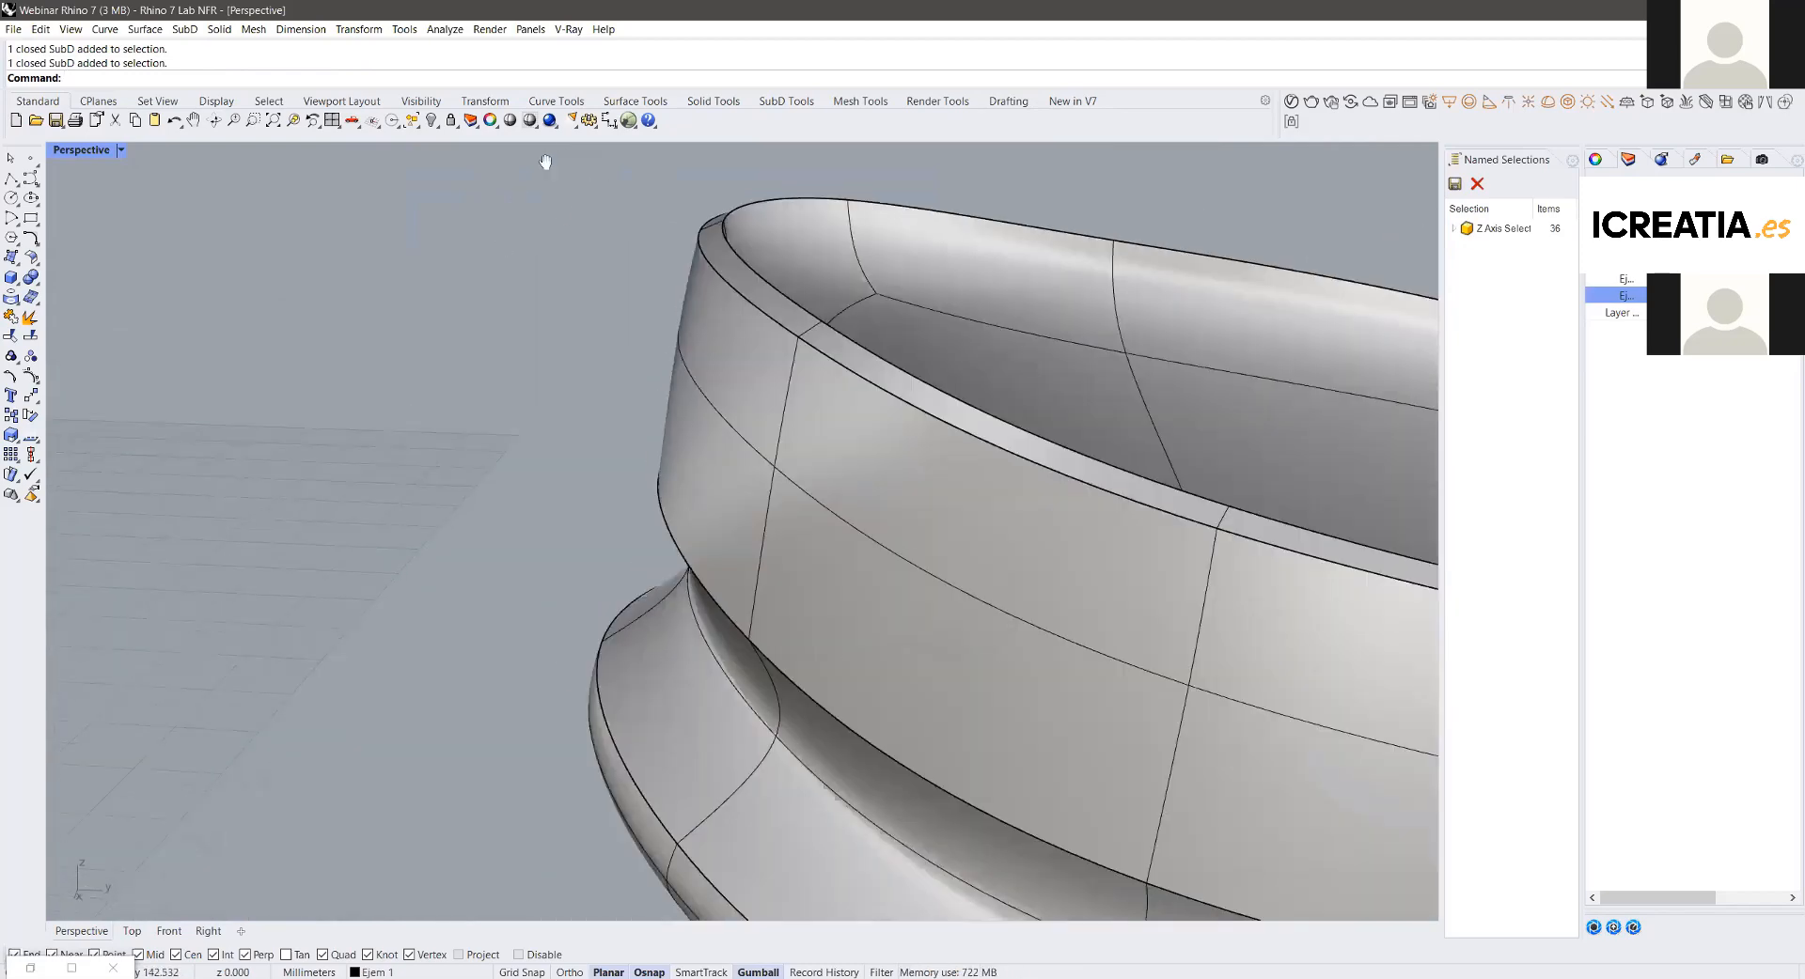
Step: Crease the mid-height horizontal edges around the back of the sole's upper heel band
{"action": "left_click", "coordinate": [1086, 98]}
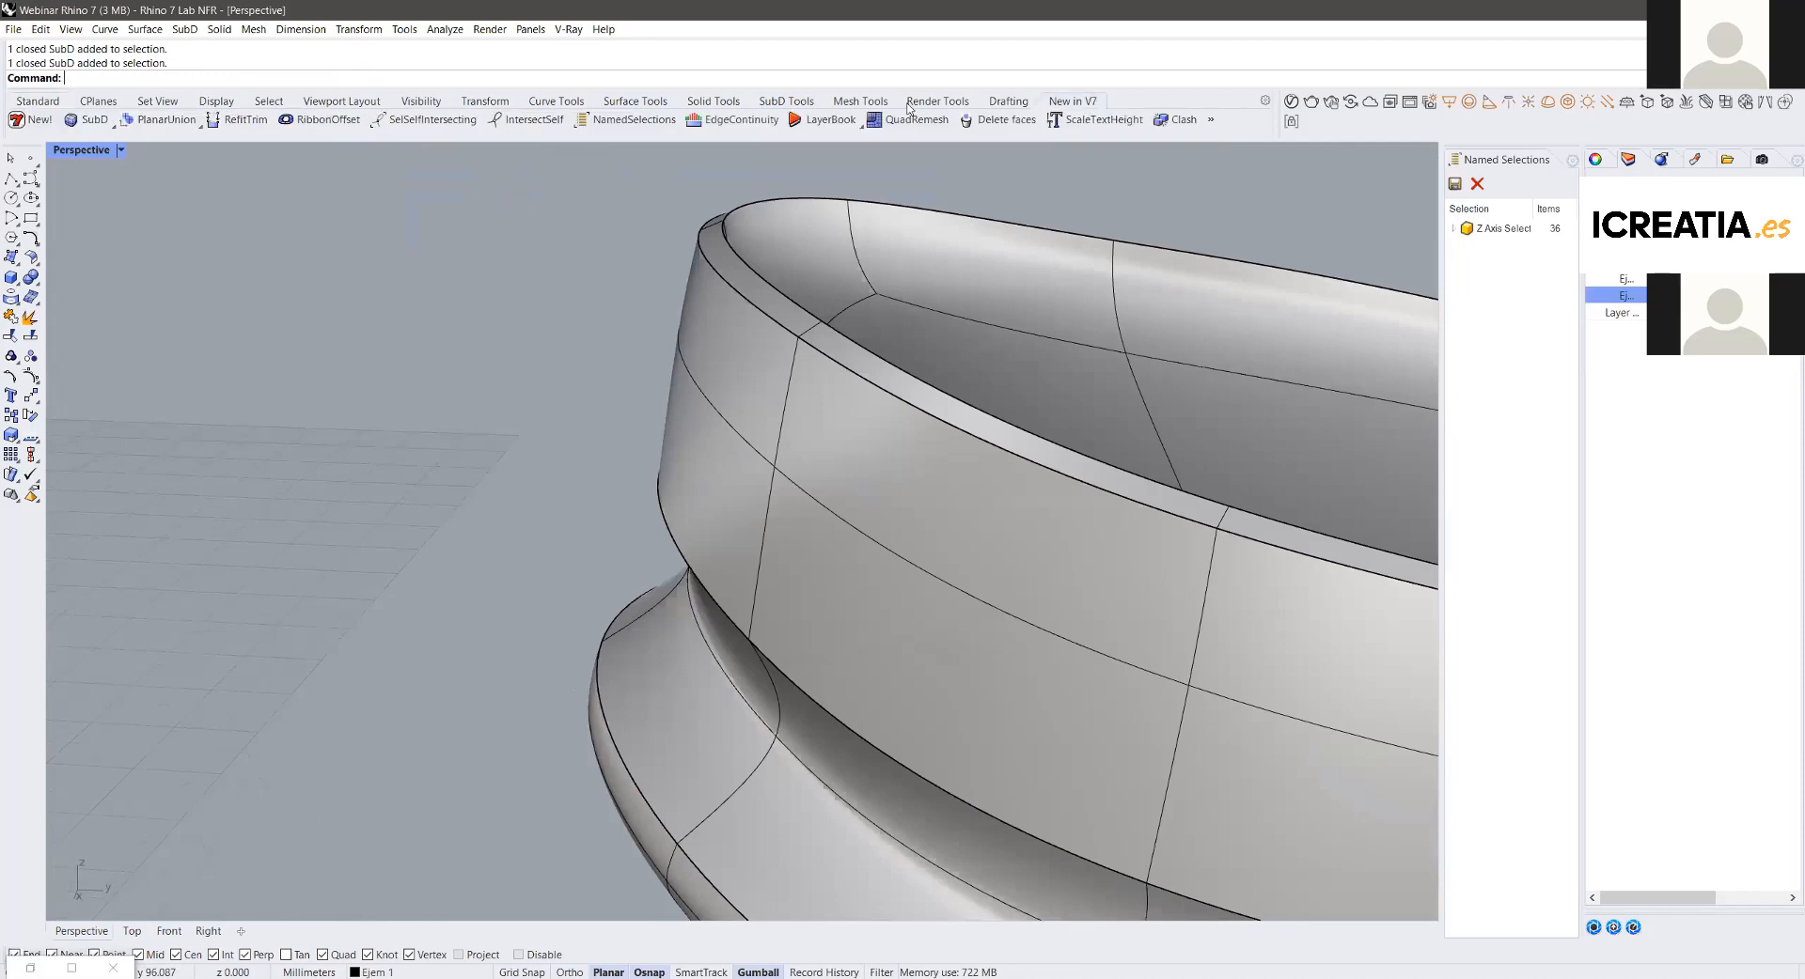
{"action": "left_click", "coordinate": [109, 124]}
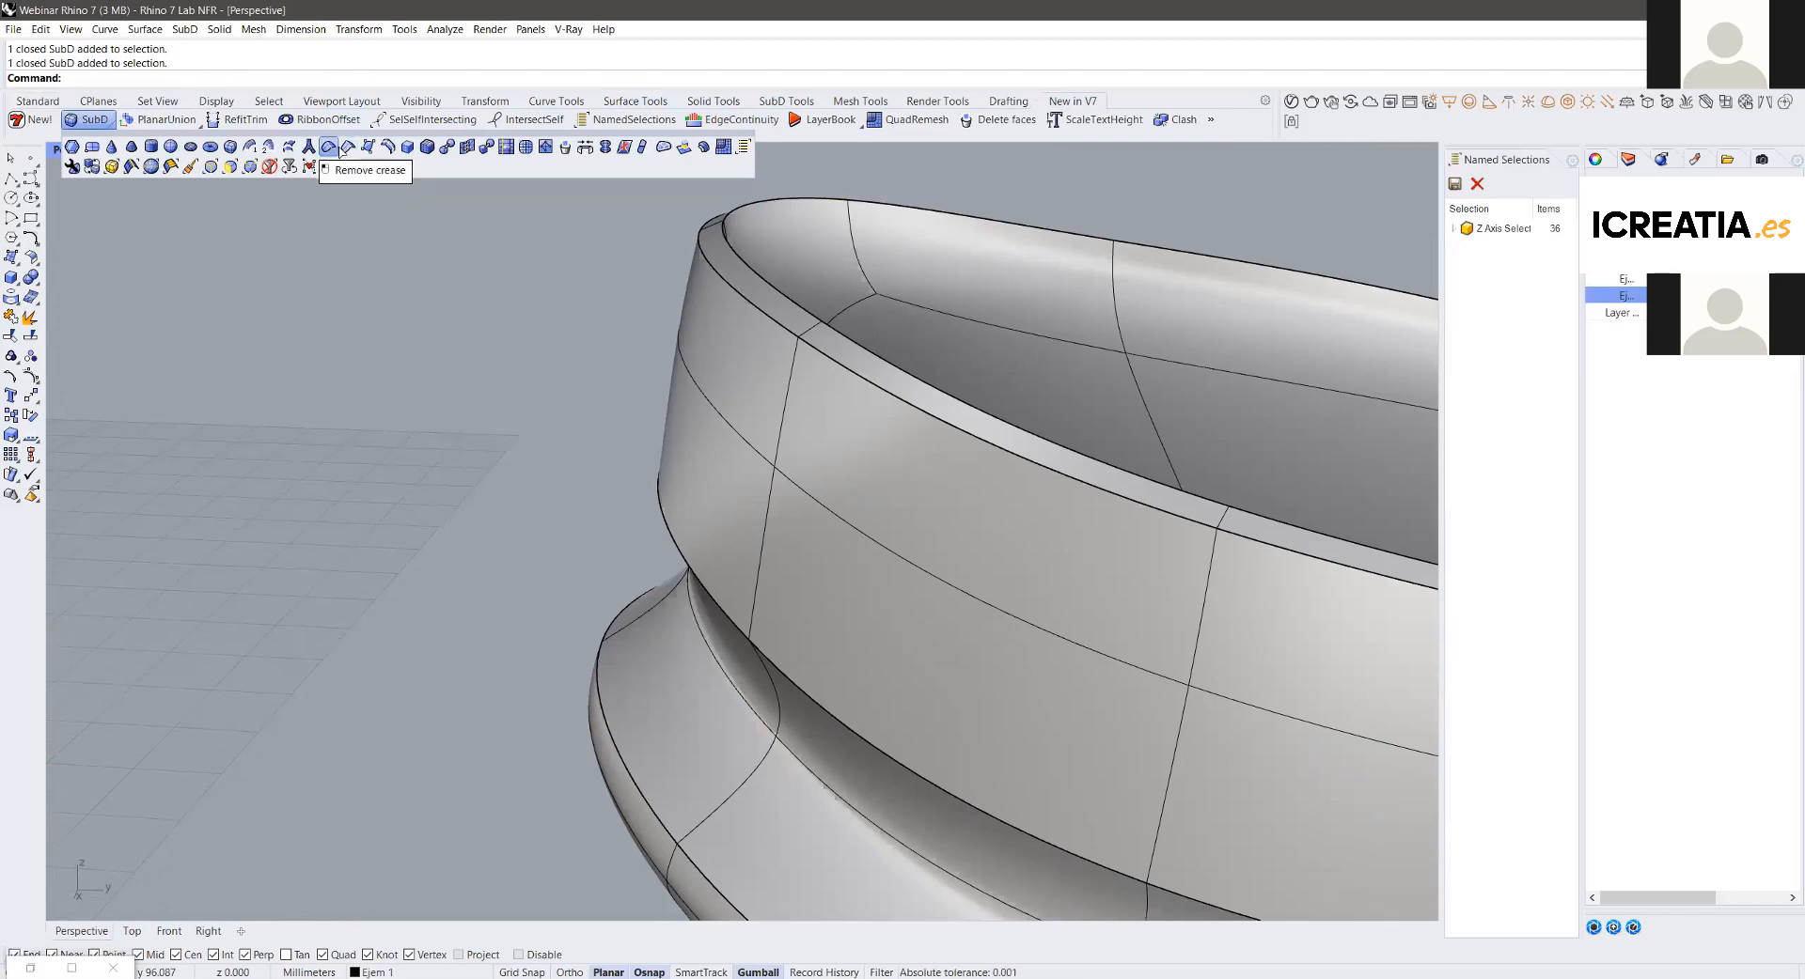
{"action": "left_click", "coordinate": [705, 405]}
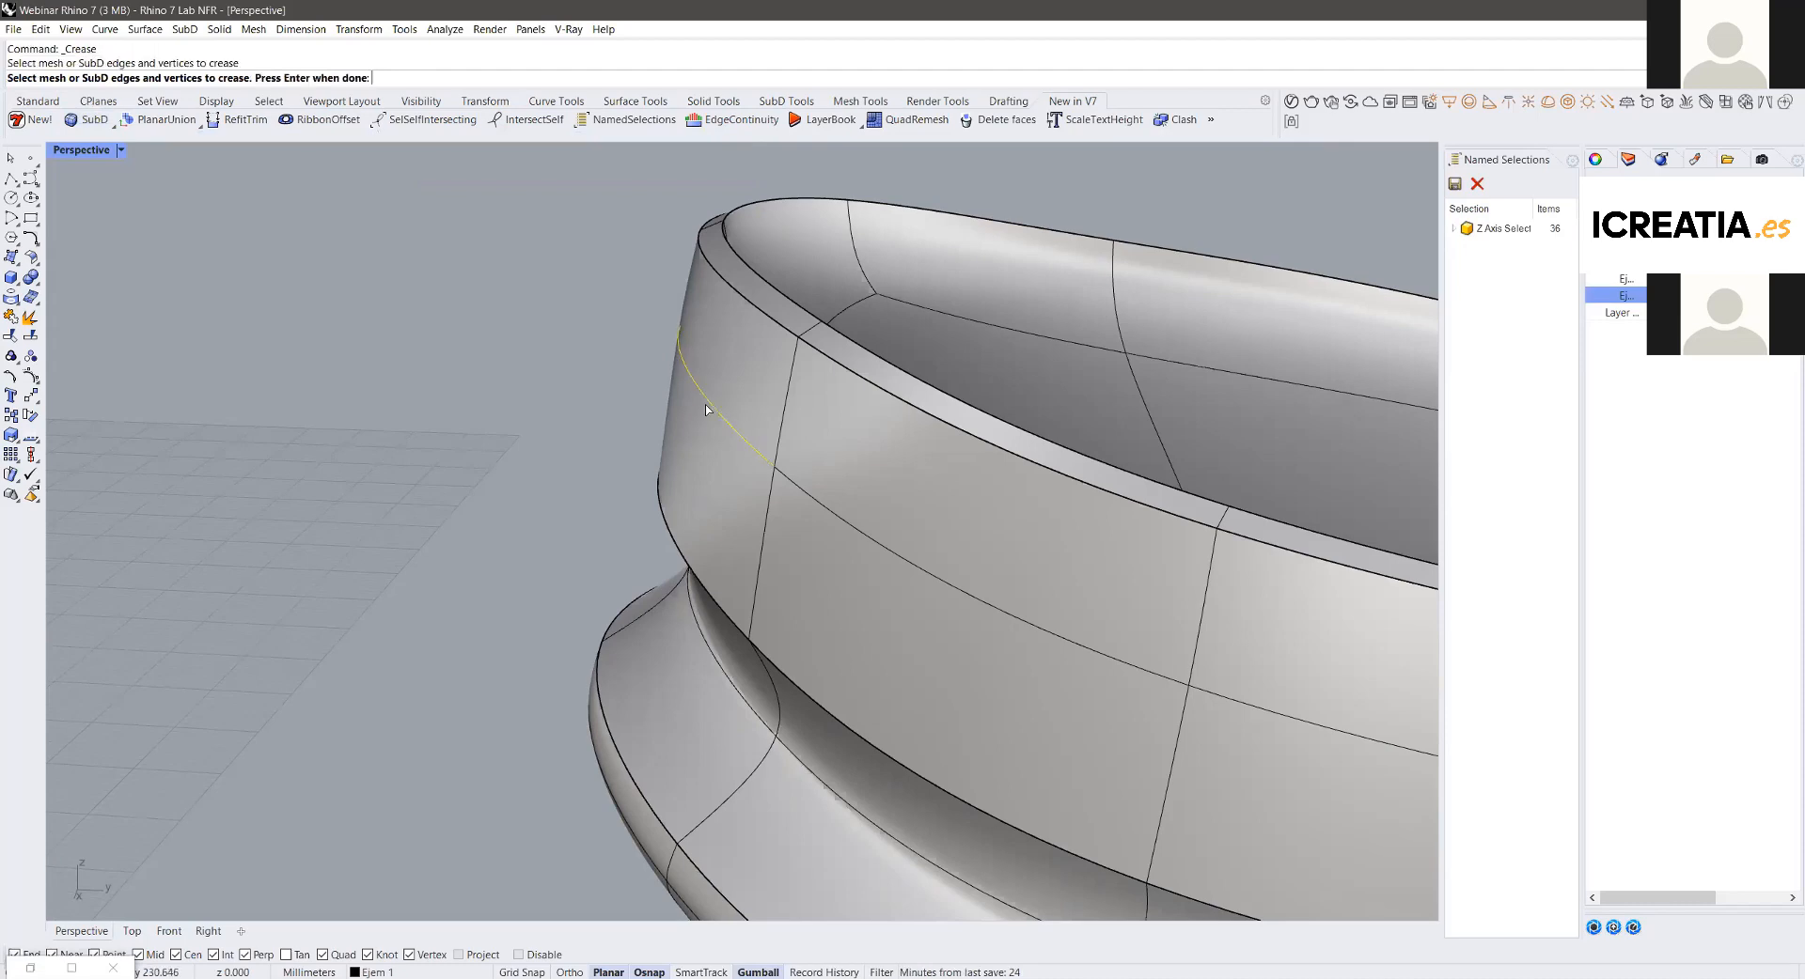
{"action": "right_click_drag", "start_coordinate": [1045, 507], "coordinate": [1074, 512]}
{"action": "right_click_drag", "start_coordinate": [879, 517], "coordinate": [1073, 507]}
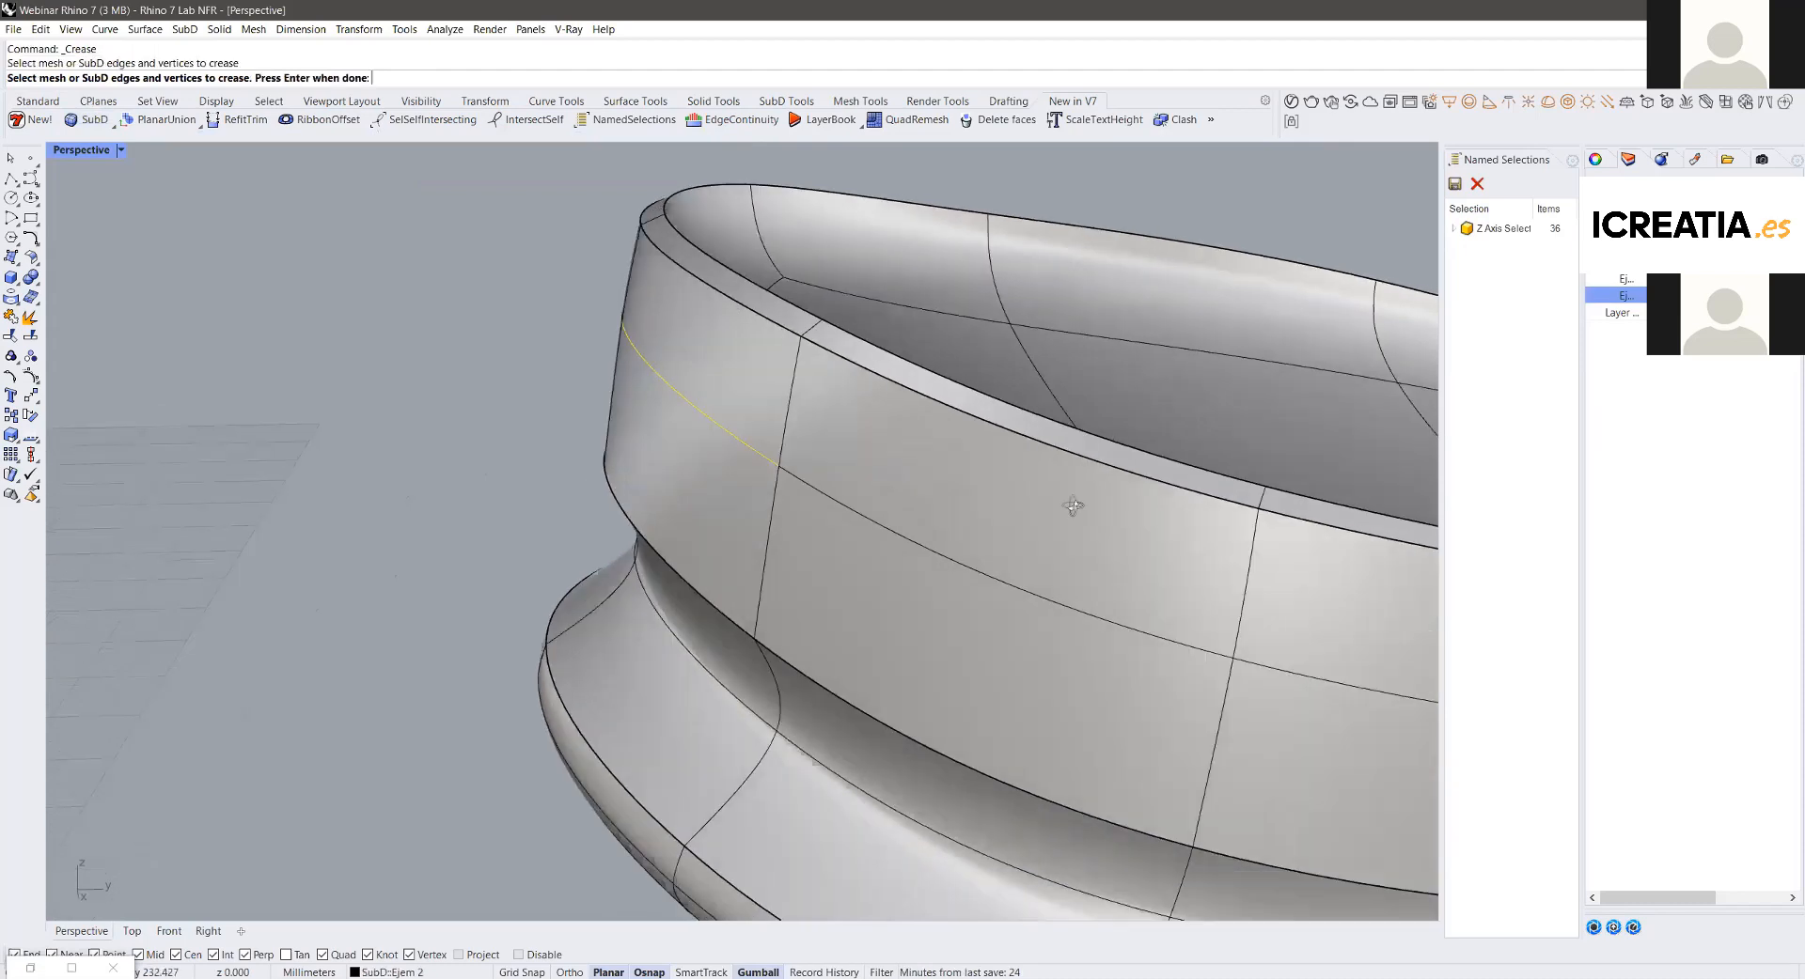
{"action": "right_click_drag", "start_coordinate": [943, 509], "coordinate": [1006, 515]}
{"action": "left_click", "coordinate": [810, 498]}
{"action": "right_click_drag", "start_coordinate": [776, 540], "coordinate": [940, 560]}
{"action": "right_click_drag", "start_coordinate": [715, 571], "coordinate": [564, 528]}
{"action": "key", "text": "Return"}
Step: Select the creased edges around the back of the heel and pull them outward from the sole
{"action": "left_click", "coordinate": [752, 613], "text": "ctrl+shift"}
{"action": "left_click", "coordinate": [679, 532], "text": "ctrl+shift"}
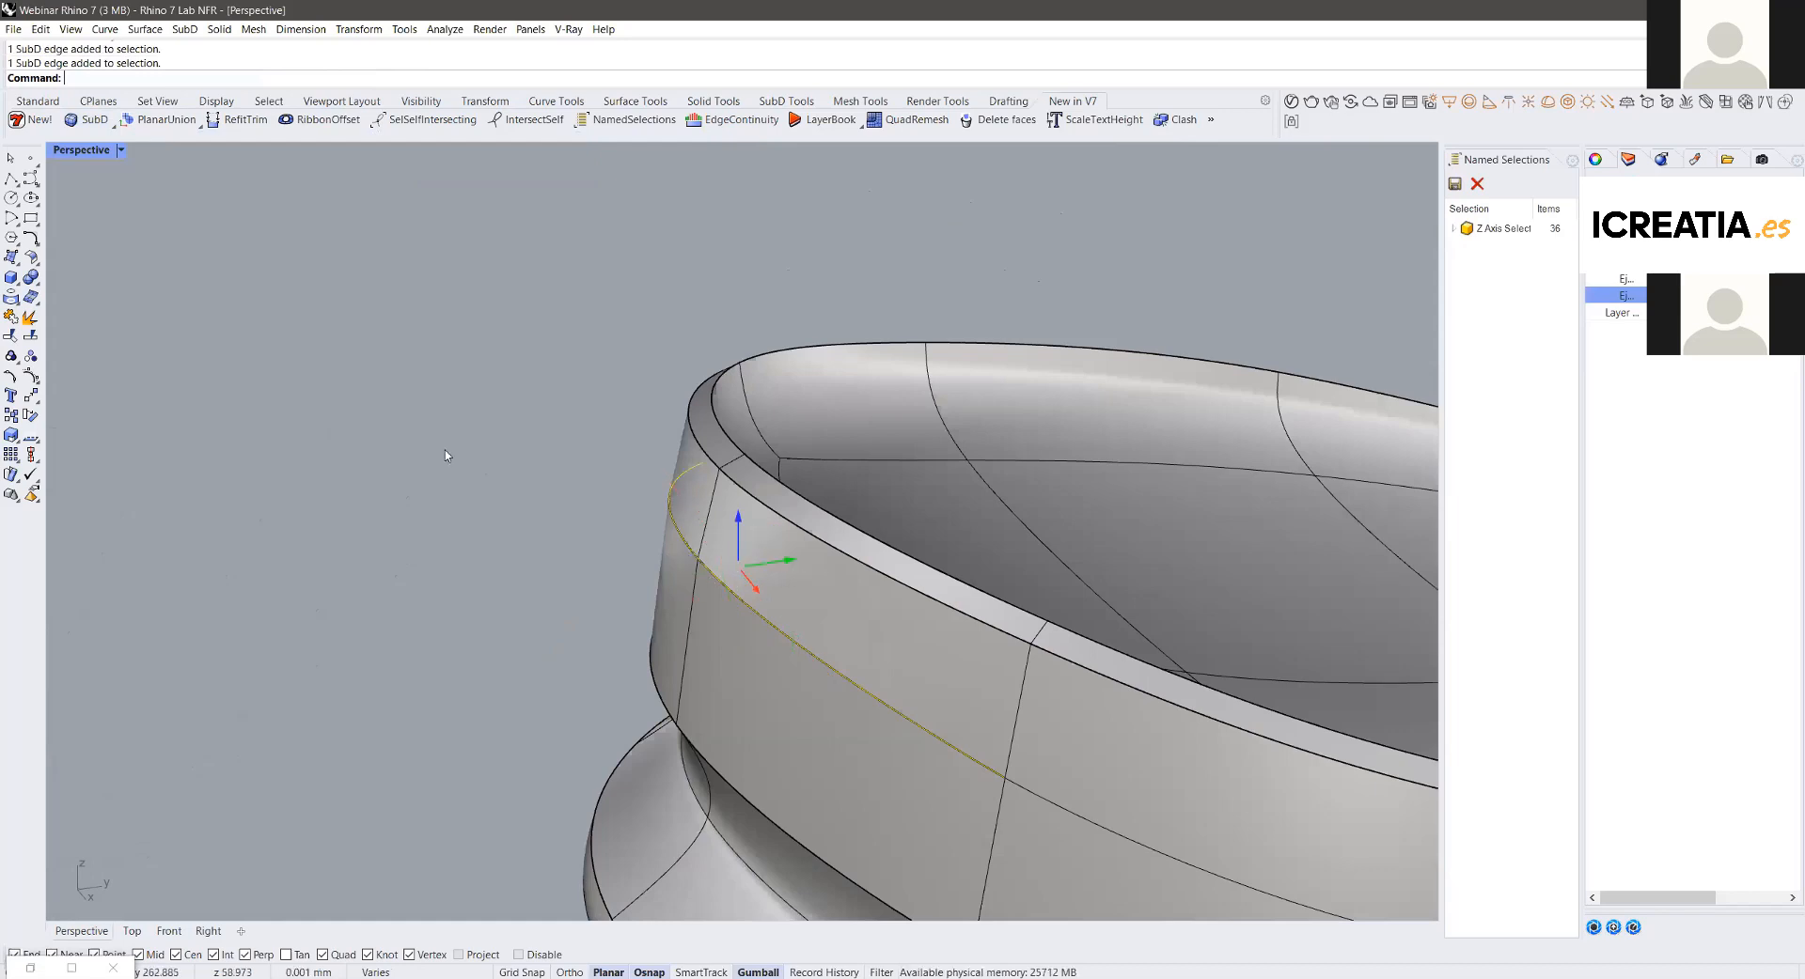
{"action": "left_click_drag", "start_coordinate": [655, 575], "coordinate": [637, 621]}
{"action": "right_click_drag", "start_coordinate": [636, 621], "coordinate": [639, 254]}
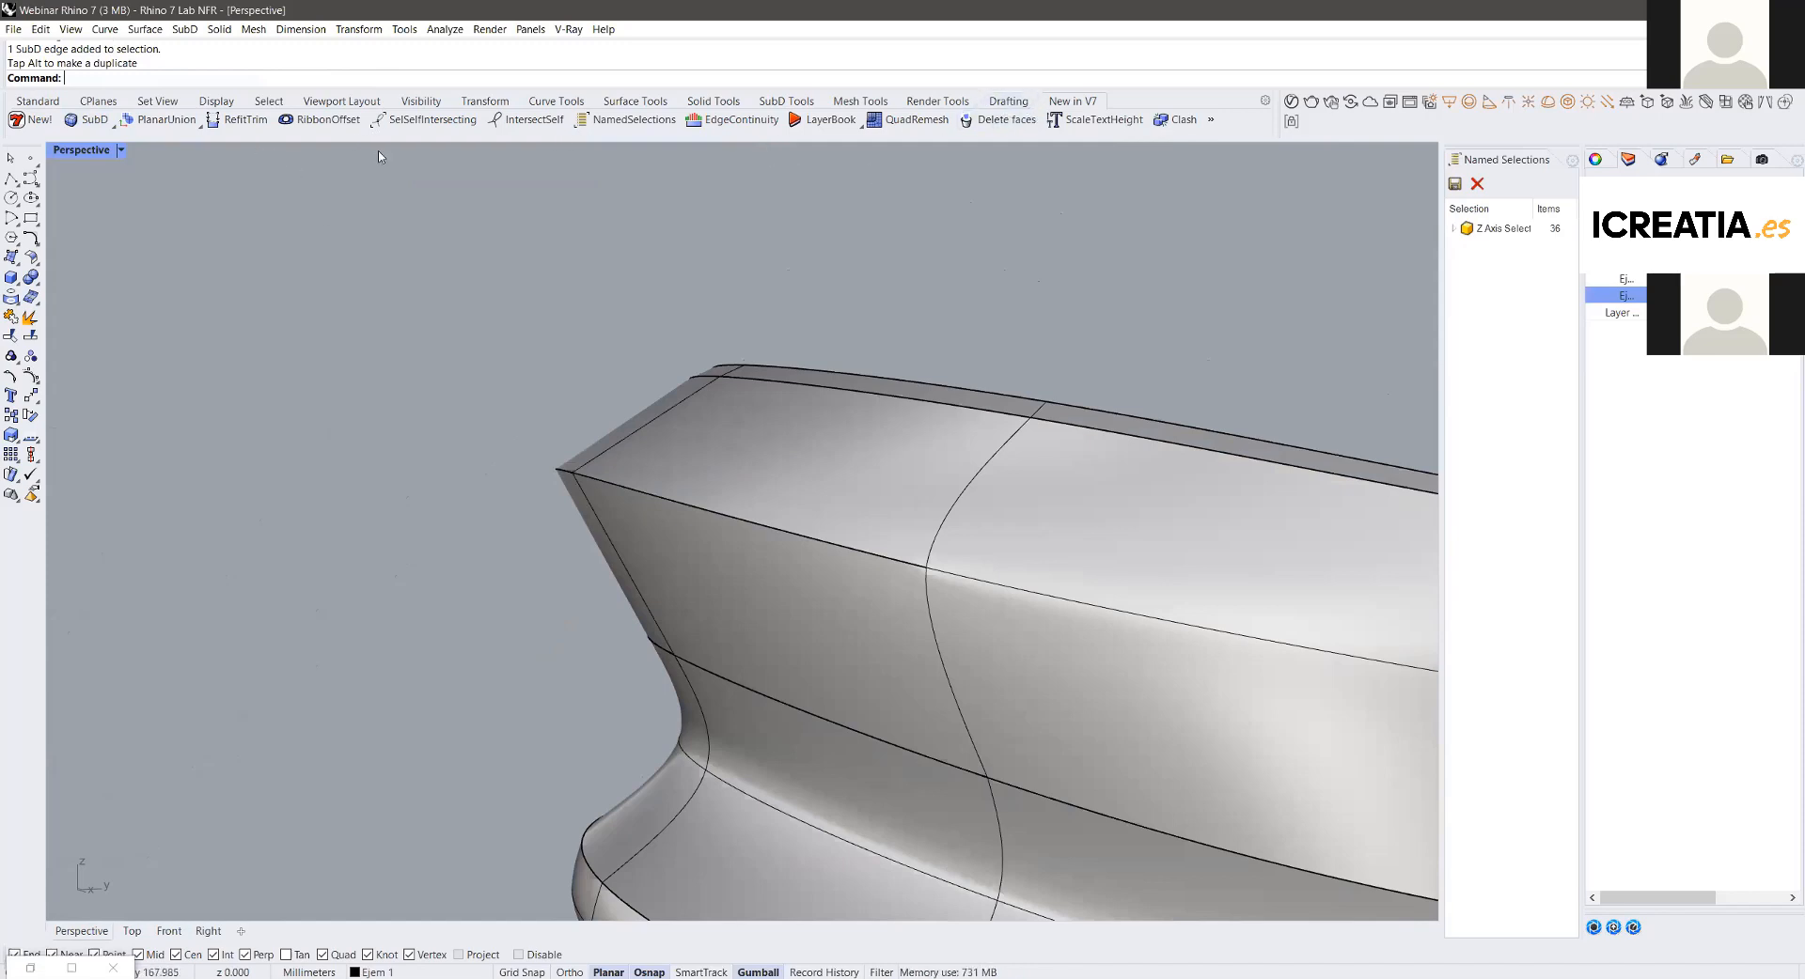
Step: Remove the crease from the pulled-out edges around the back of the heel
{"action": "left_click", "coordinate": [113, 129]}
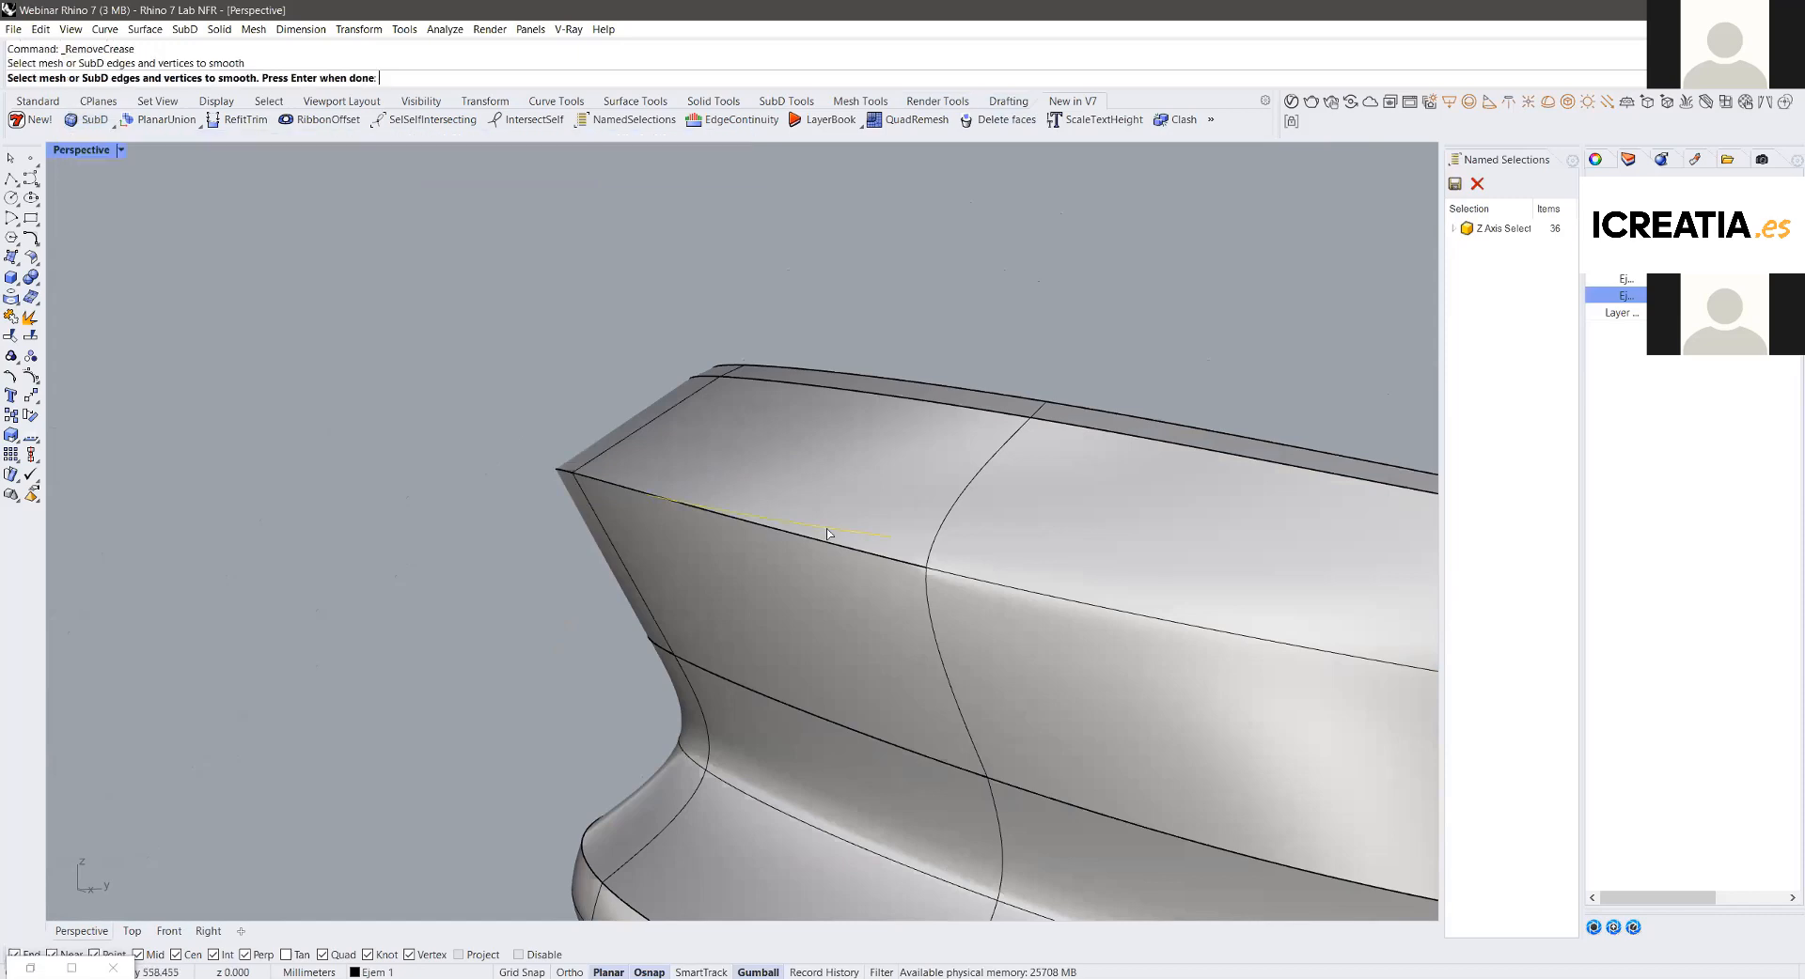
{"action": "right_click_drag", "start_coordinate": [817, 524], "coordinate": [858, 568]}
{"action": "right_click_drag", "start_coordinate": [1056, 581], "coordinate": [836, 482]}
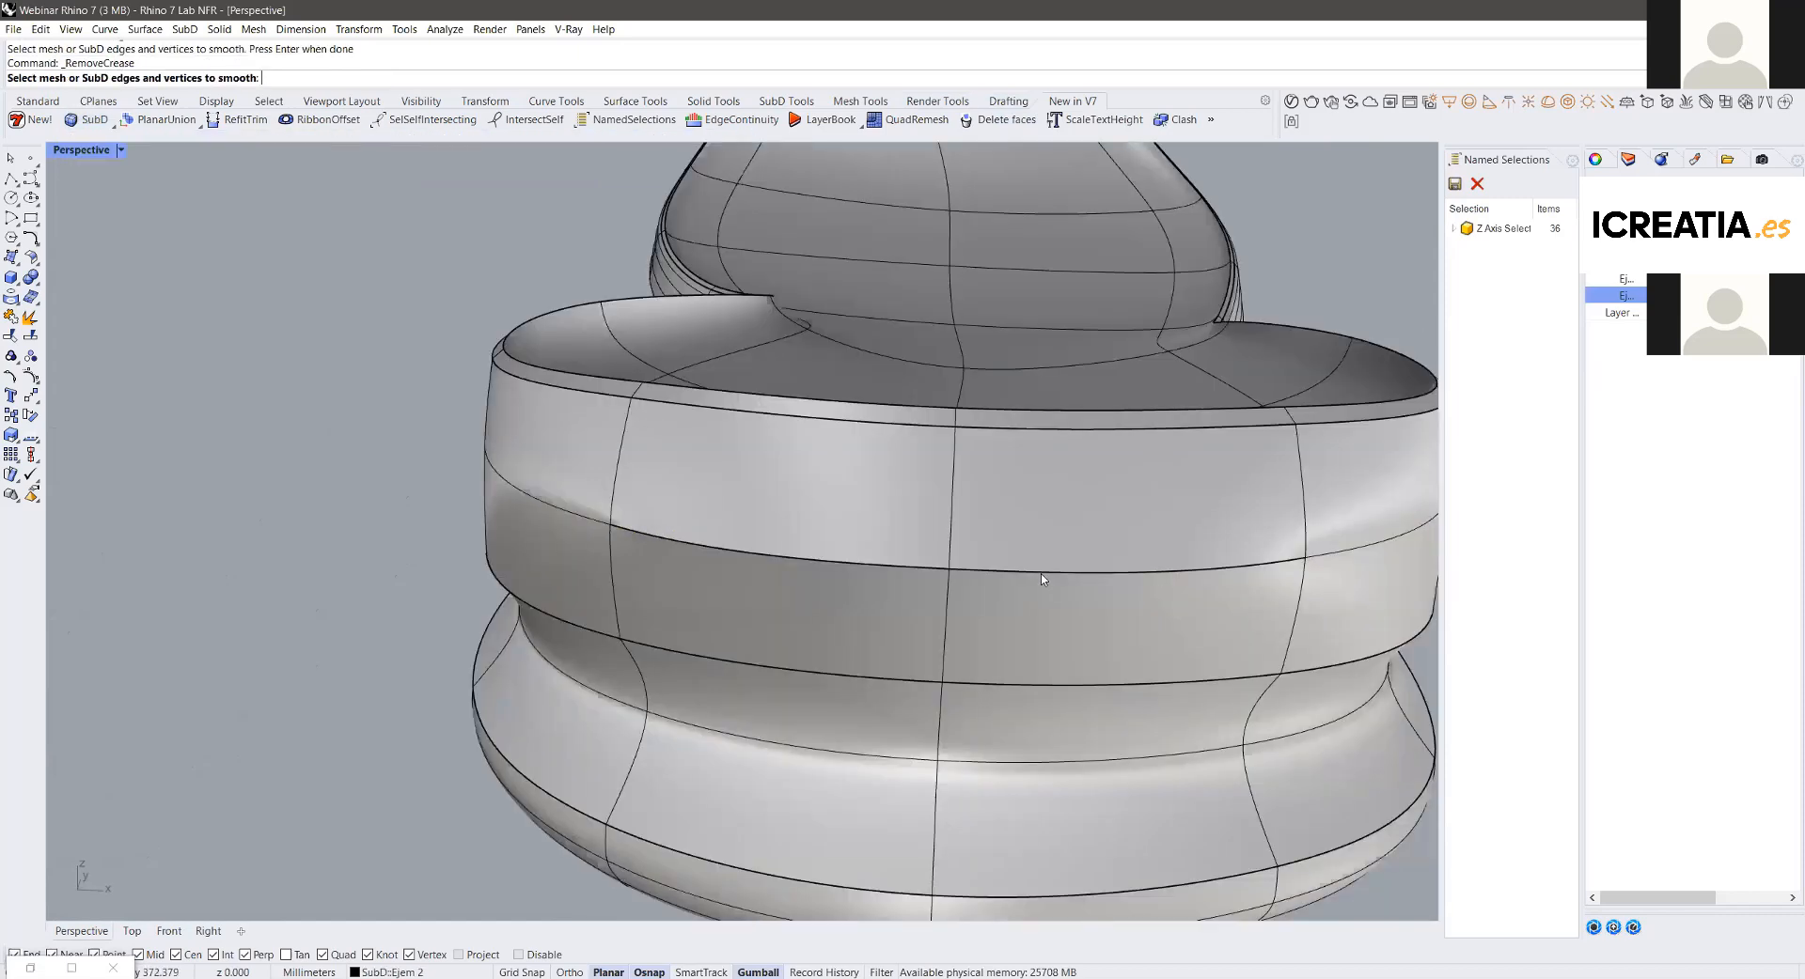
{"action": "right_click", "coordinate": [836, 482]}
{"action": "right_click_drag", "start_coordinate": [778, 559], "coordinate": [770, 615]}
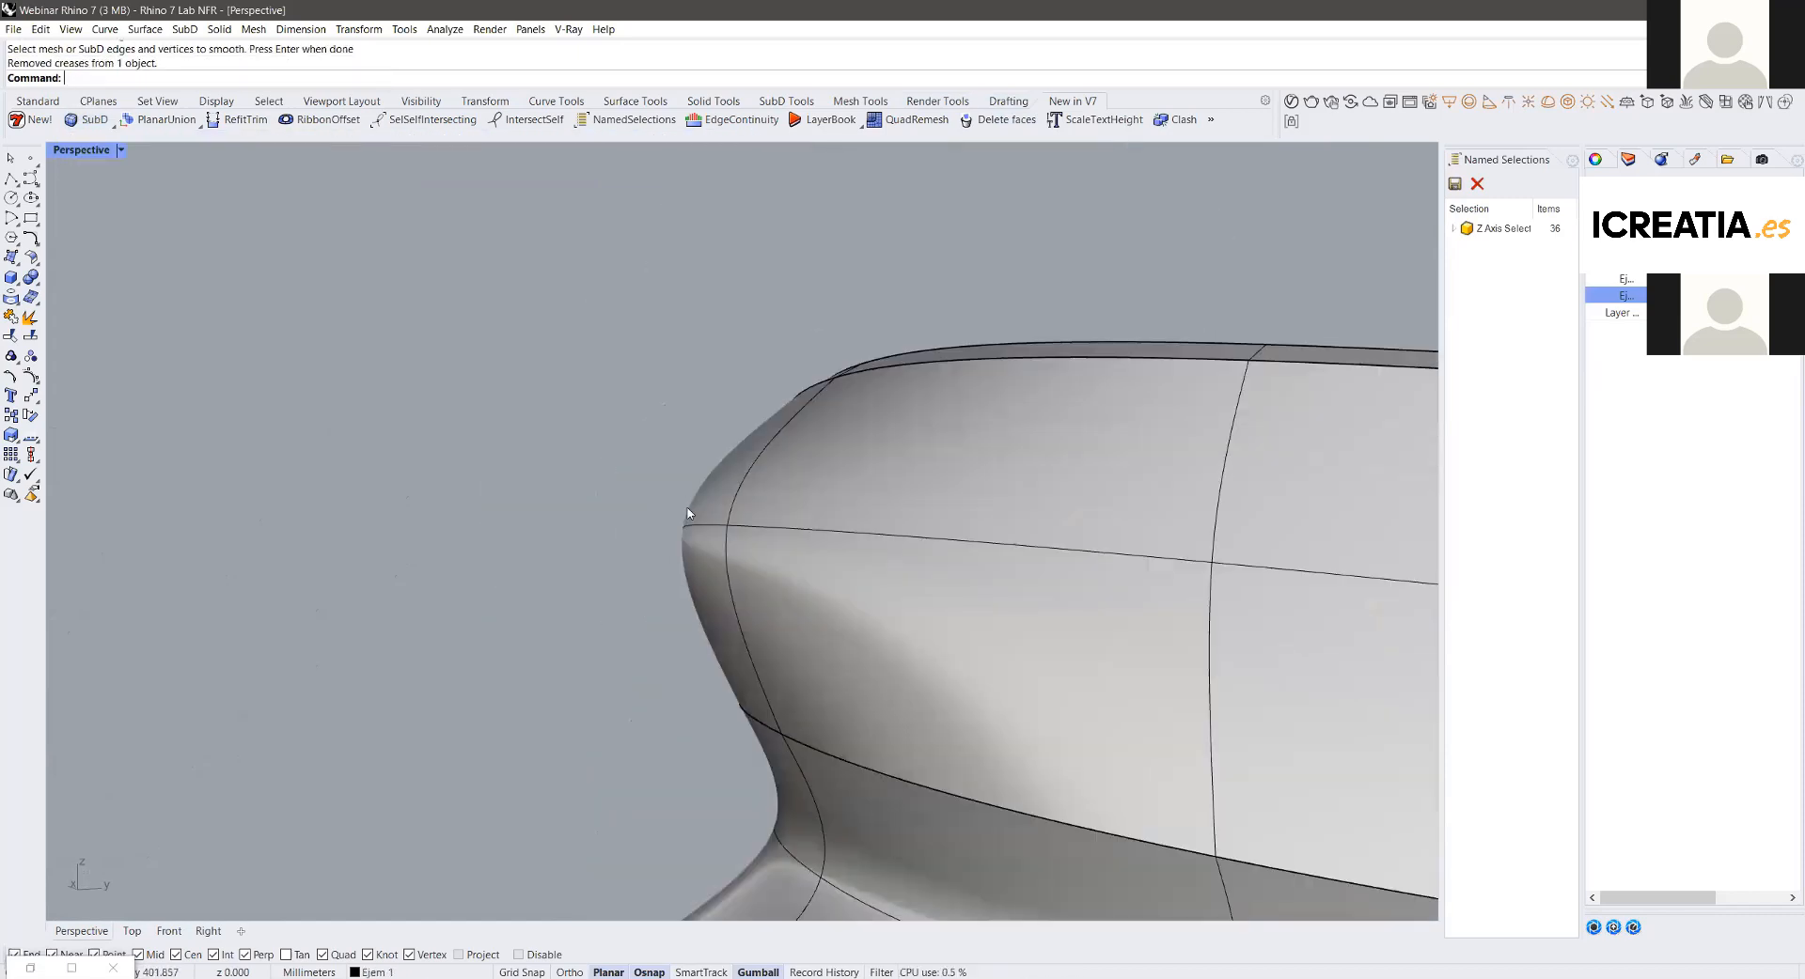
Step: Select the smoothed edges at the back of the heel and move them further outward
{"action": "left_click", "coordinate": [703, 531], "text": "ctrl+shift"}
{"action": "left_click", "coordinate": [752, 528], "text": "ctrl+shift"}
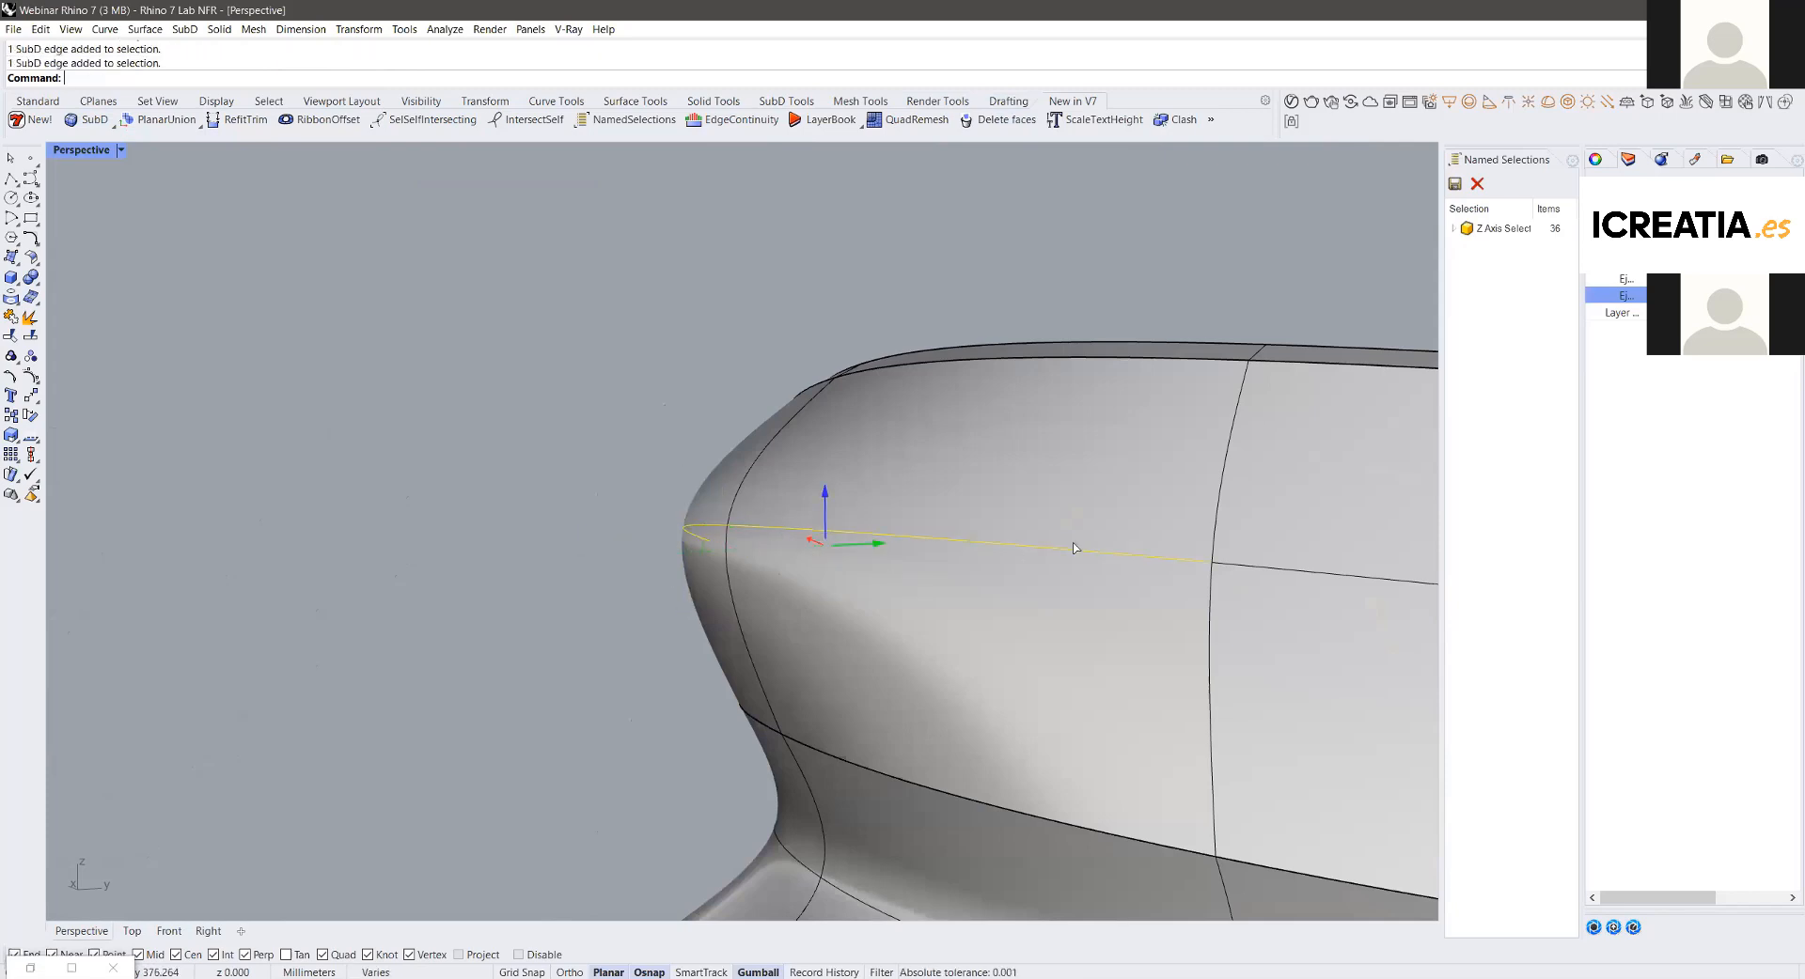
{"action": "left_click_drag", "start_coordinate": [1009, 565], "coordinate": [416, 444]}
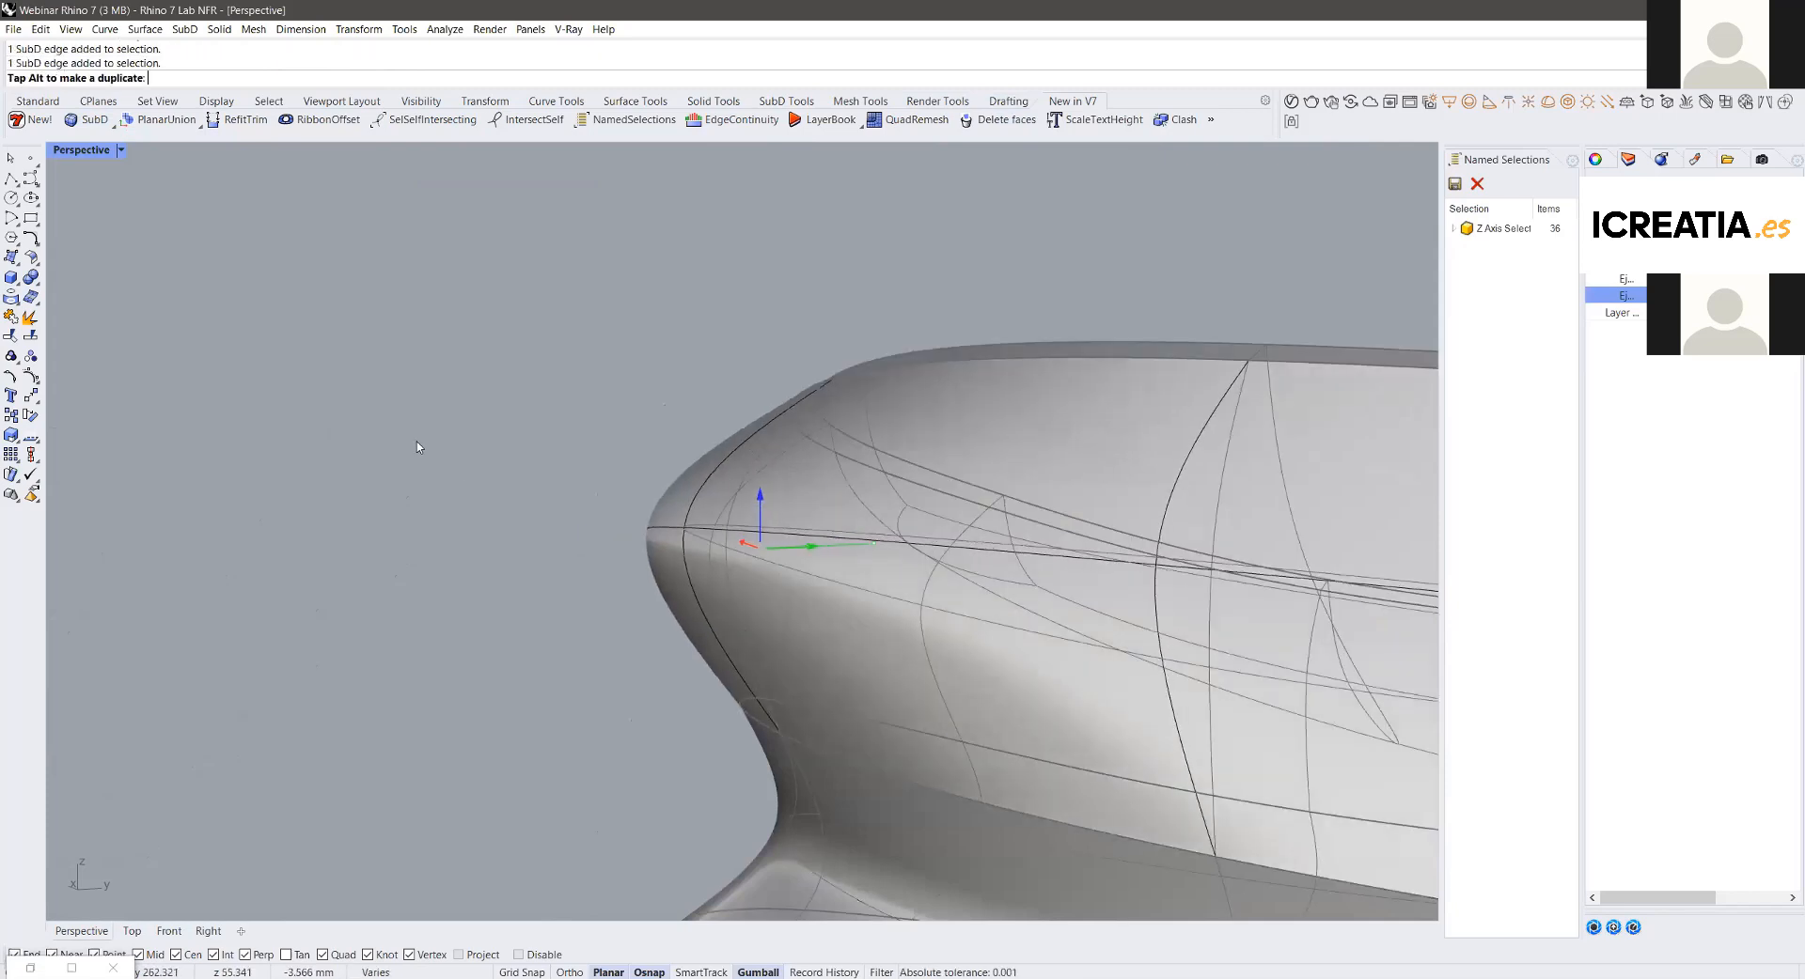
Step: Undo the edge moves, the crease removal and the crease on the sole's heel band
{"action": "key", "text": "ctrl+z"}
{"action": "key", "text": "ctrl+z"}
{"action": "key", "text": "ctrl+z"}
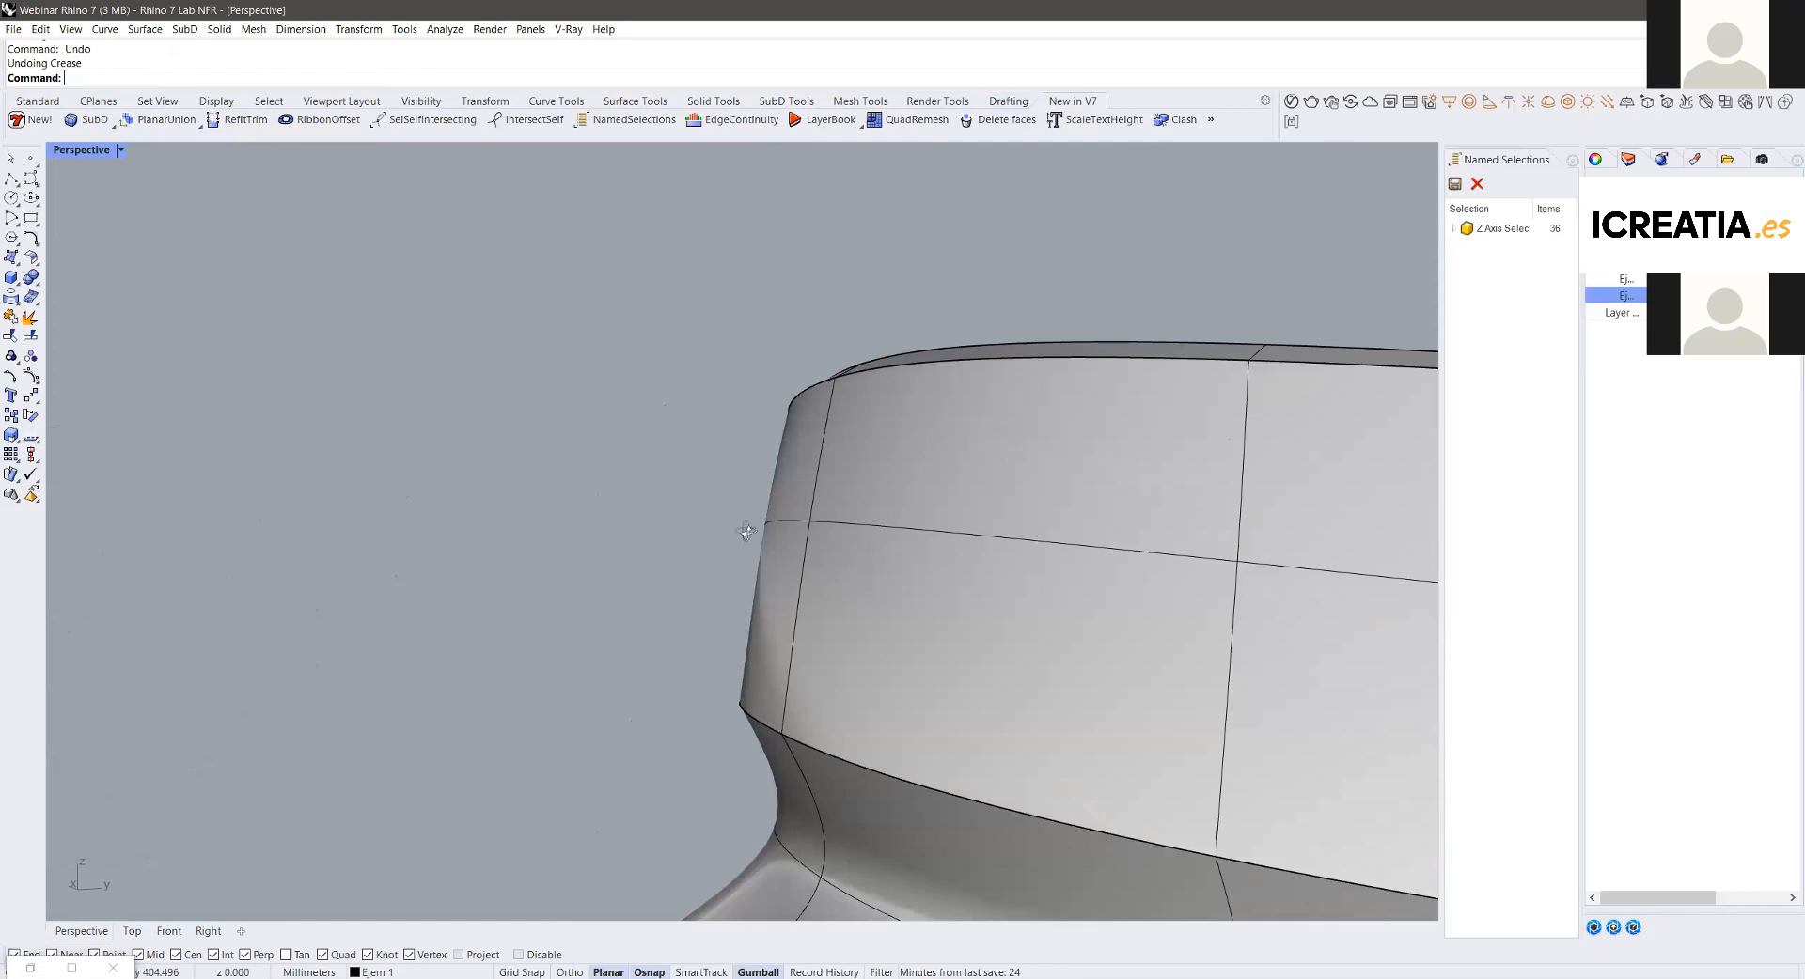
Step: Examine the restored shoe sole as a whole, from its inner surface around to its underside
{"action": "scroll", "coordinate": [757, 516], "scroll_direction": "down", "scroll_amount": 5}
{"action": "right_click_drag", "start_coordinate": [748, 667], "coordinate": [721, 596]}
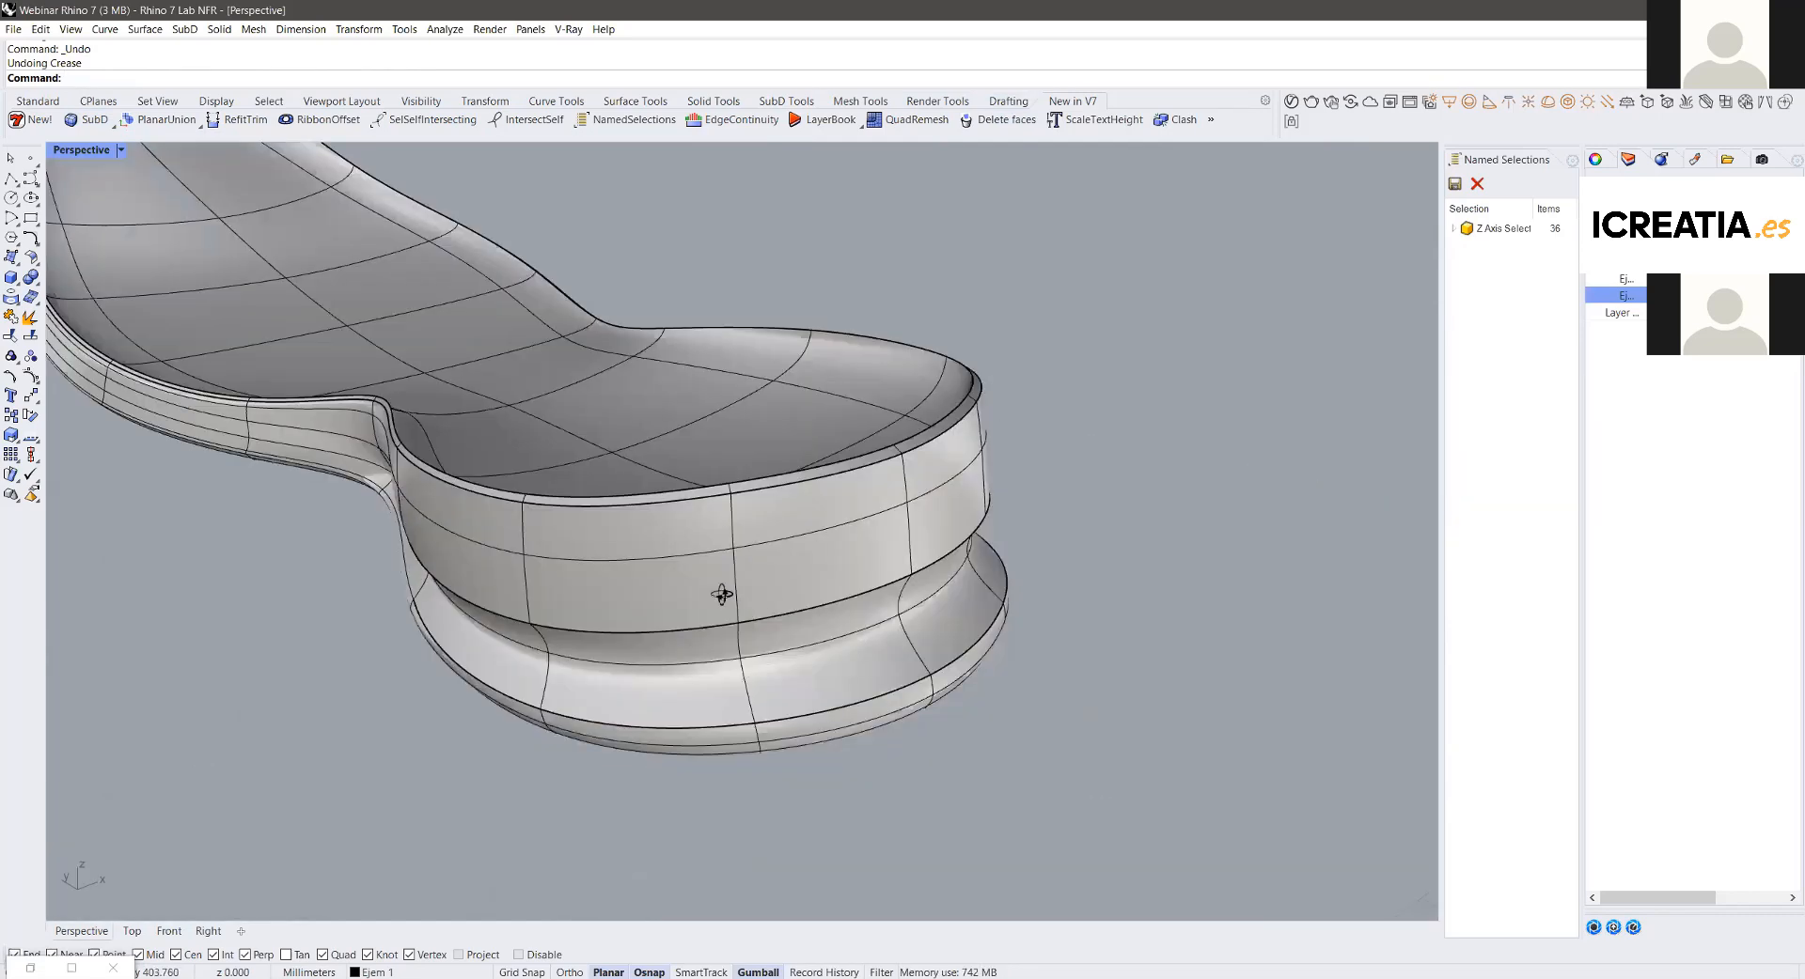
{"action": "key", "text": "Home"}
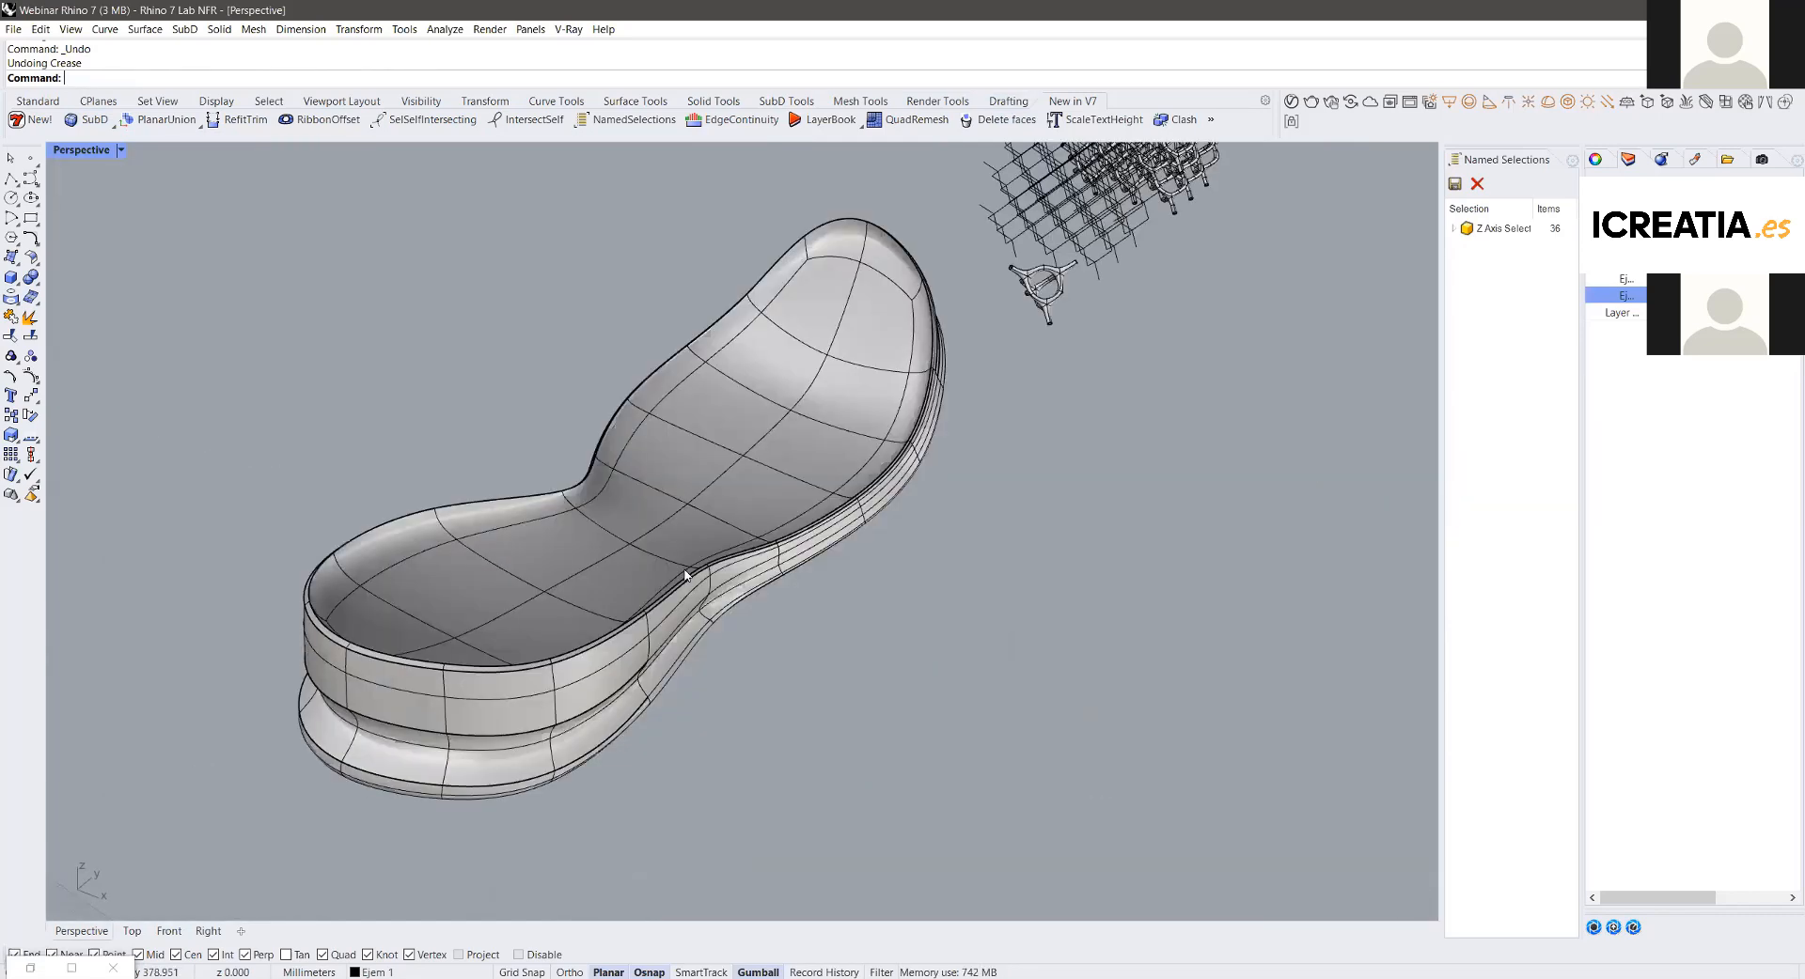
{"action": "key", "text": "Home"}
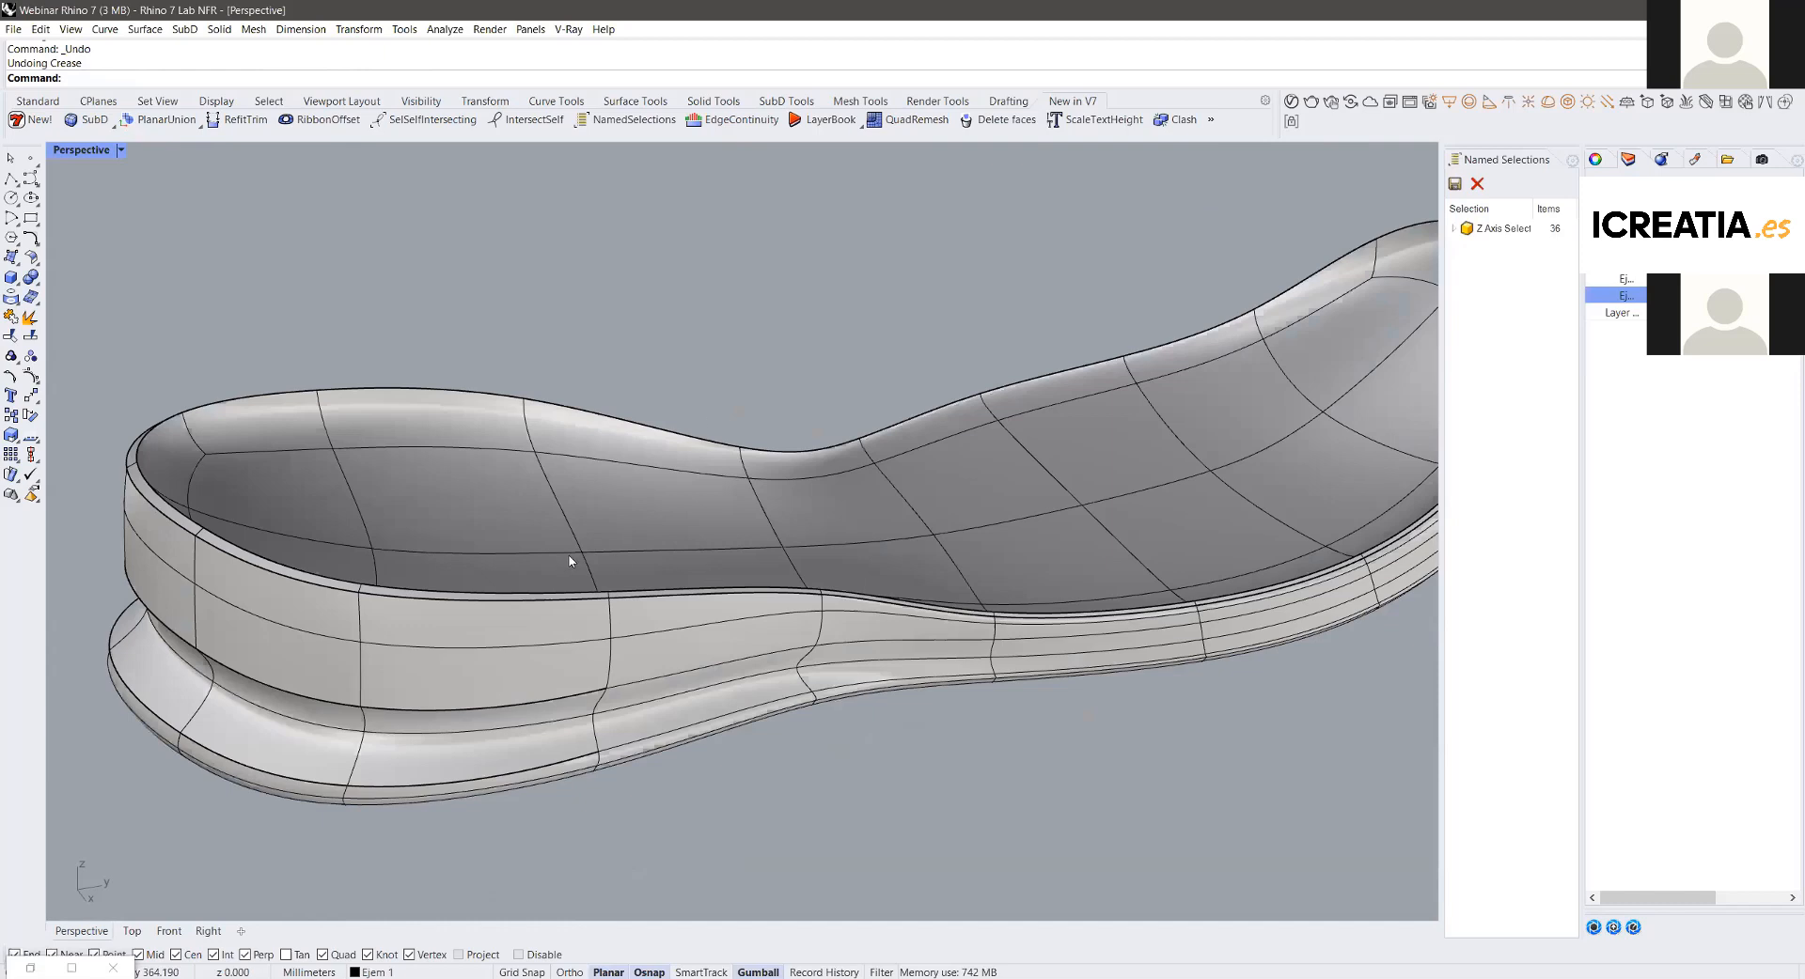
{"action": "left_click", "coordinate": [607, 556]}
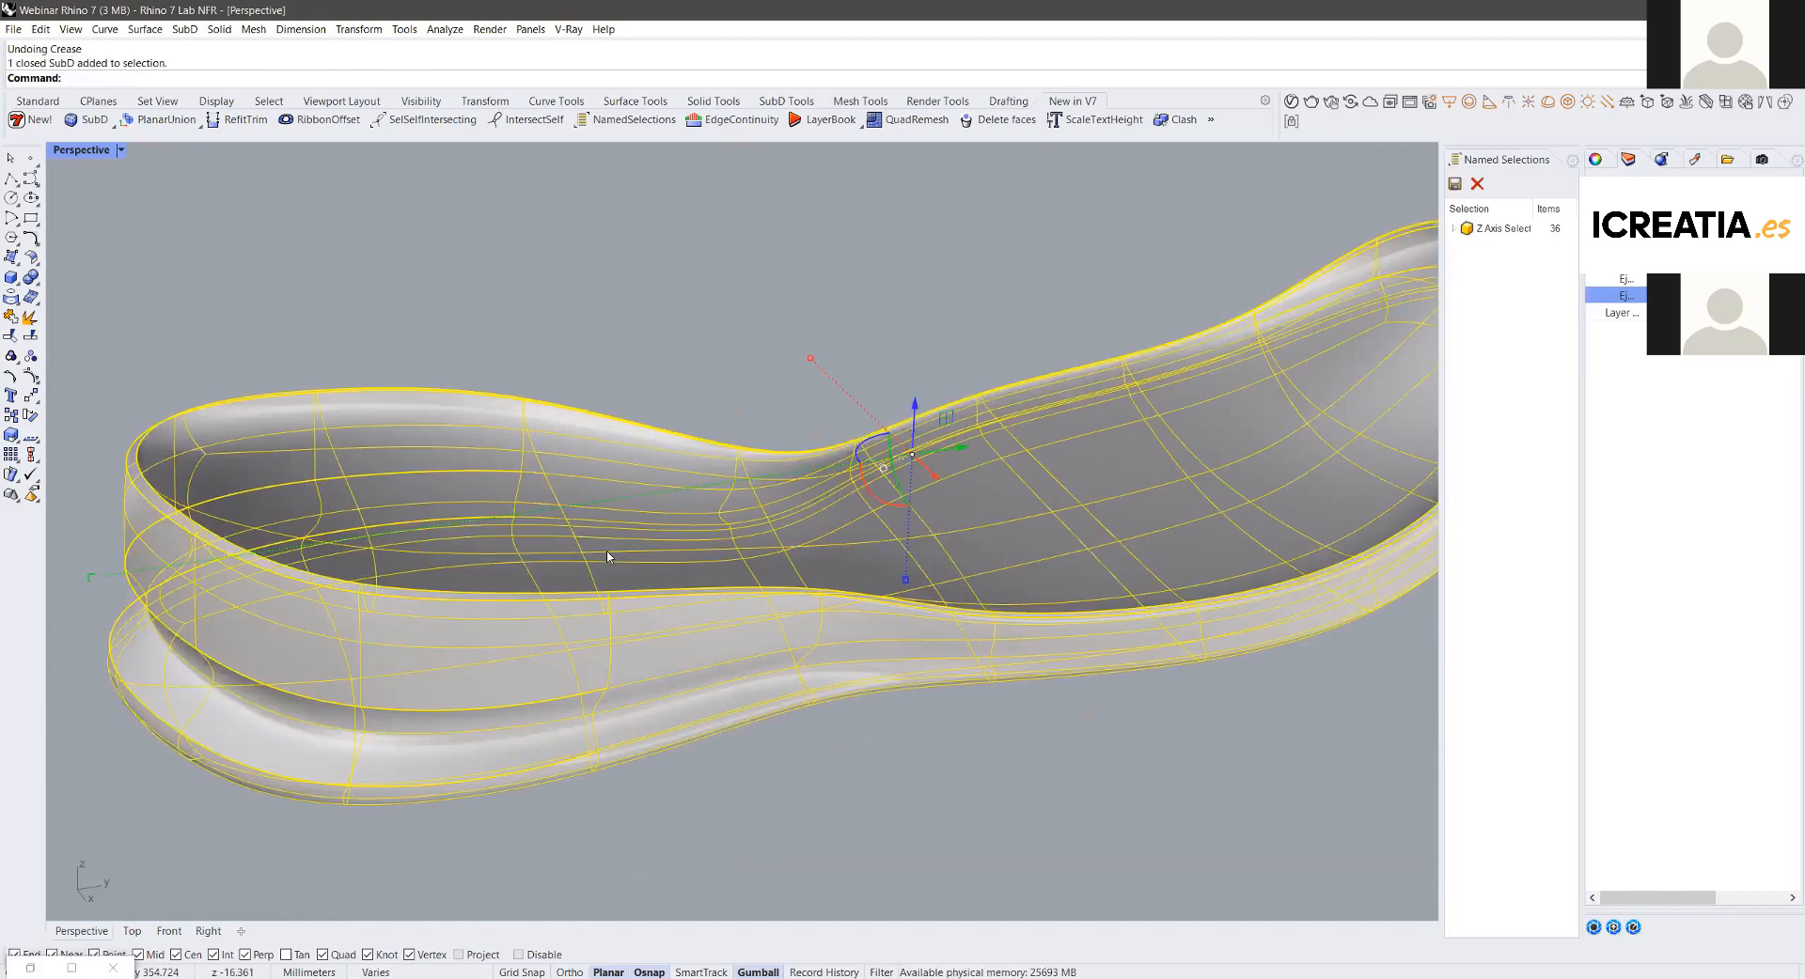
{"action": "key", "text": "Escape"}
{"action": "key", "text": "Home"}
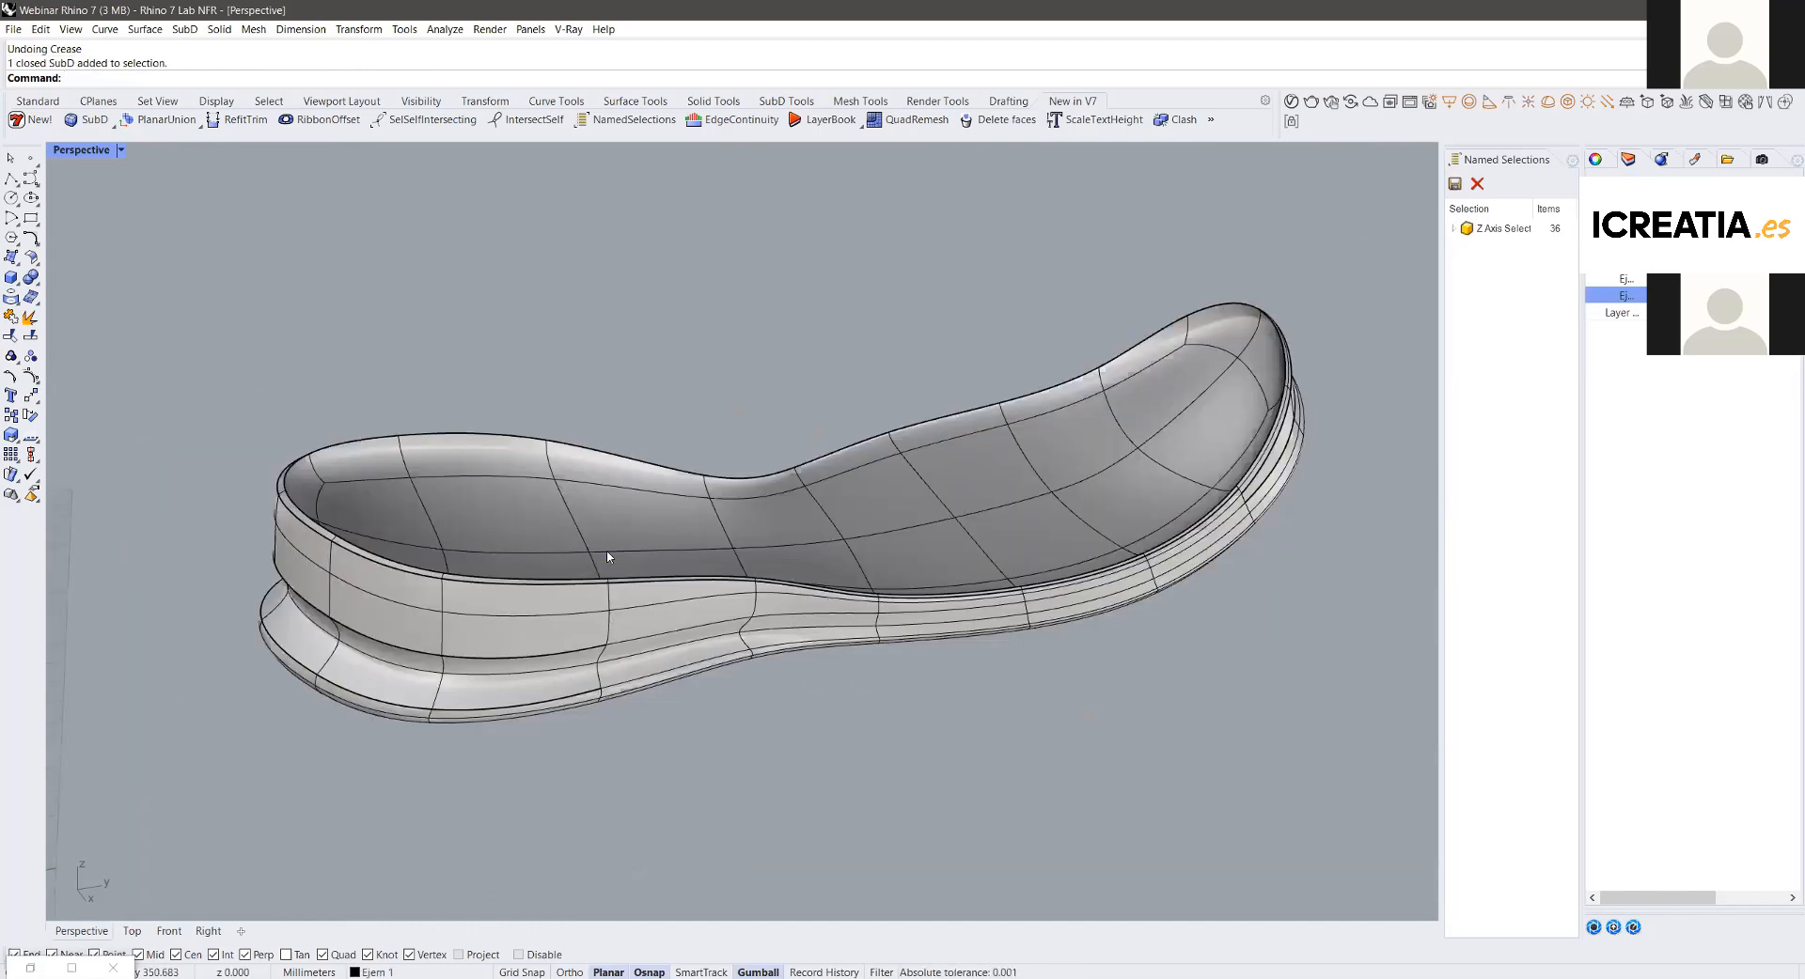
{"action": "scroll", "coordinate": [692, 533], "scroll_direction": "up", "scroll_amount": 2}
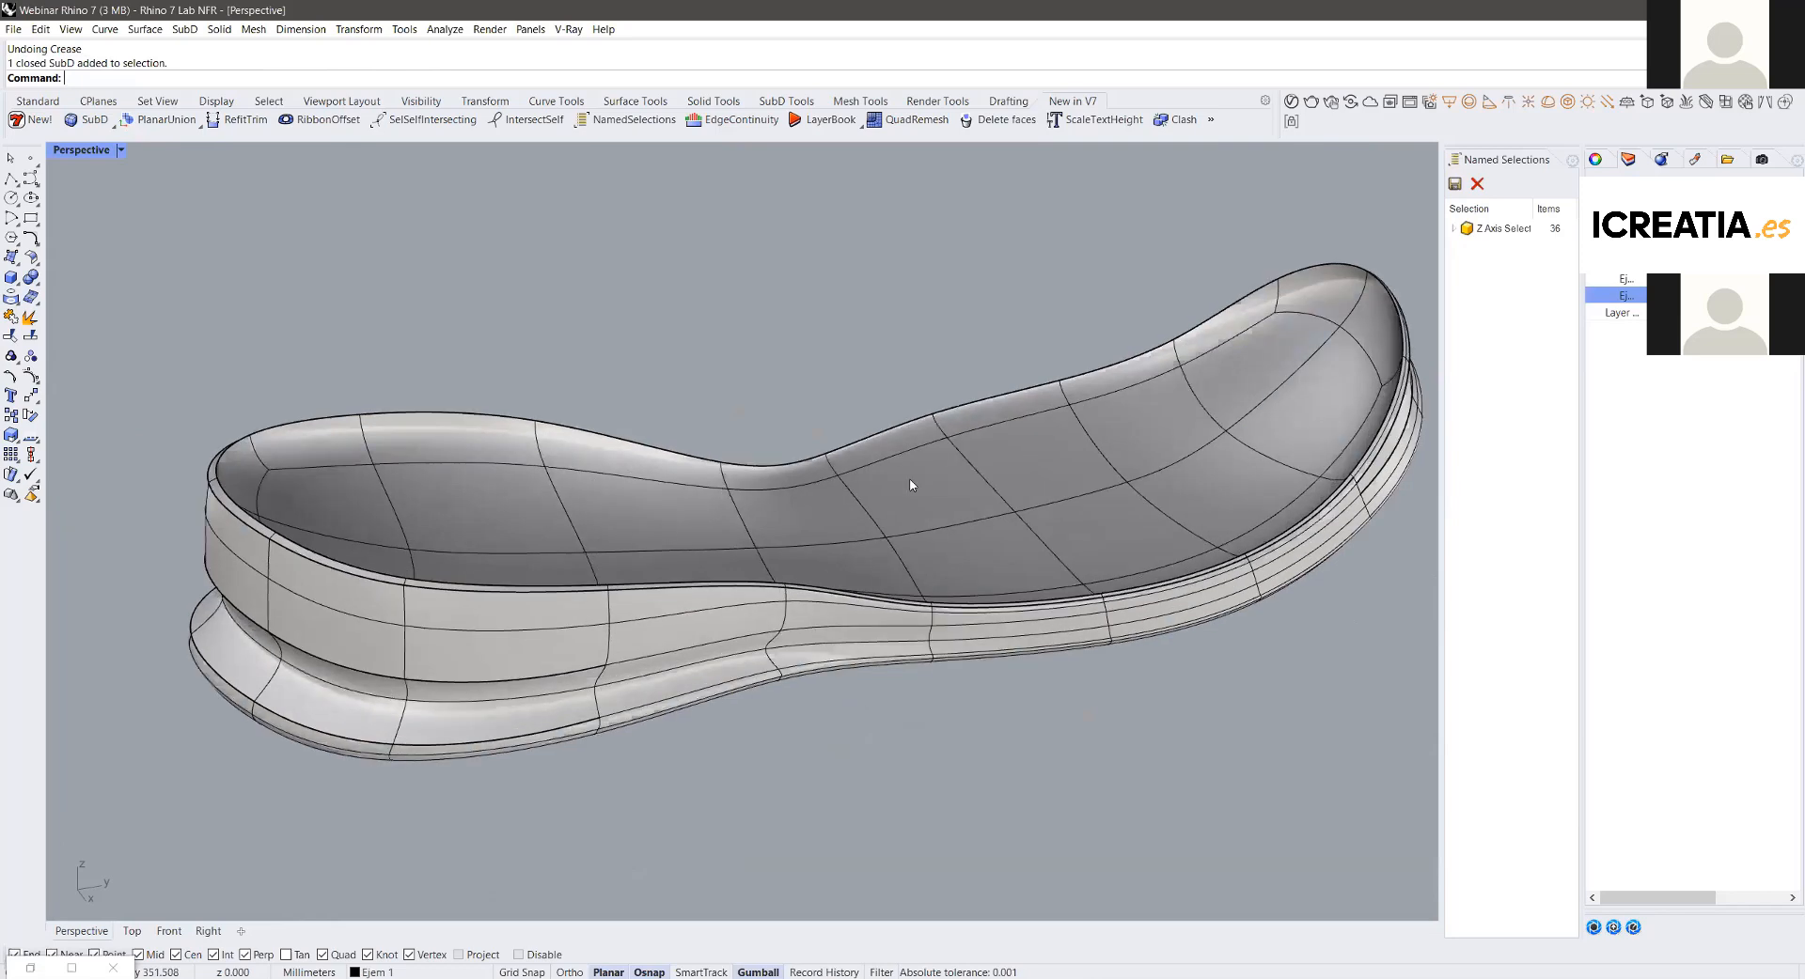
{"action": "scroll", "coordinate": [805, 527], "scroll_direction": "up", "scroll_amount": 1}
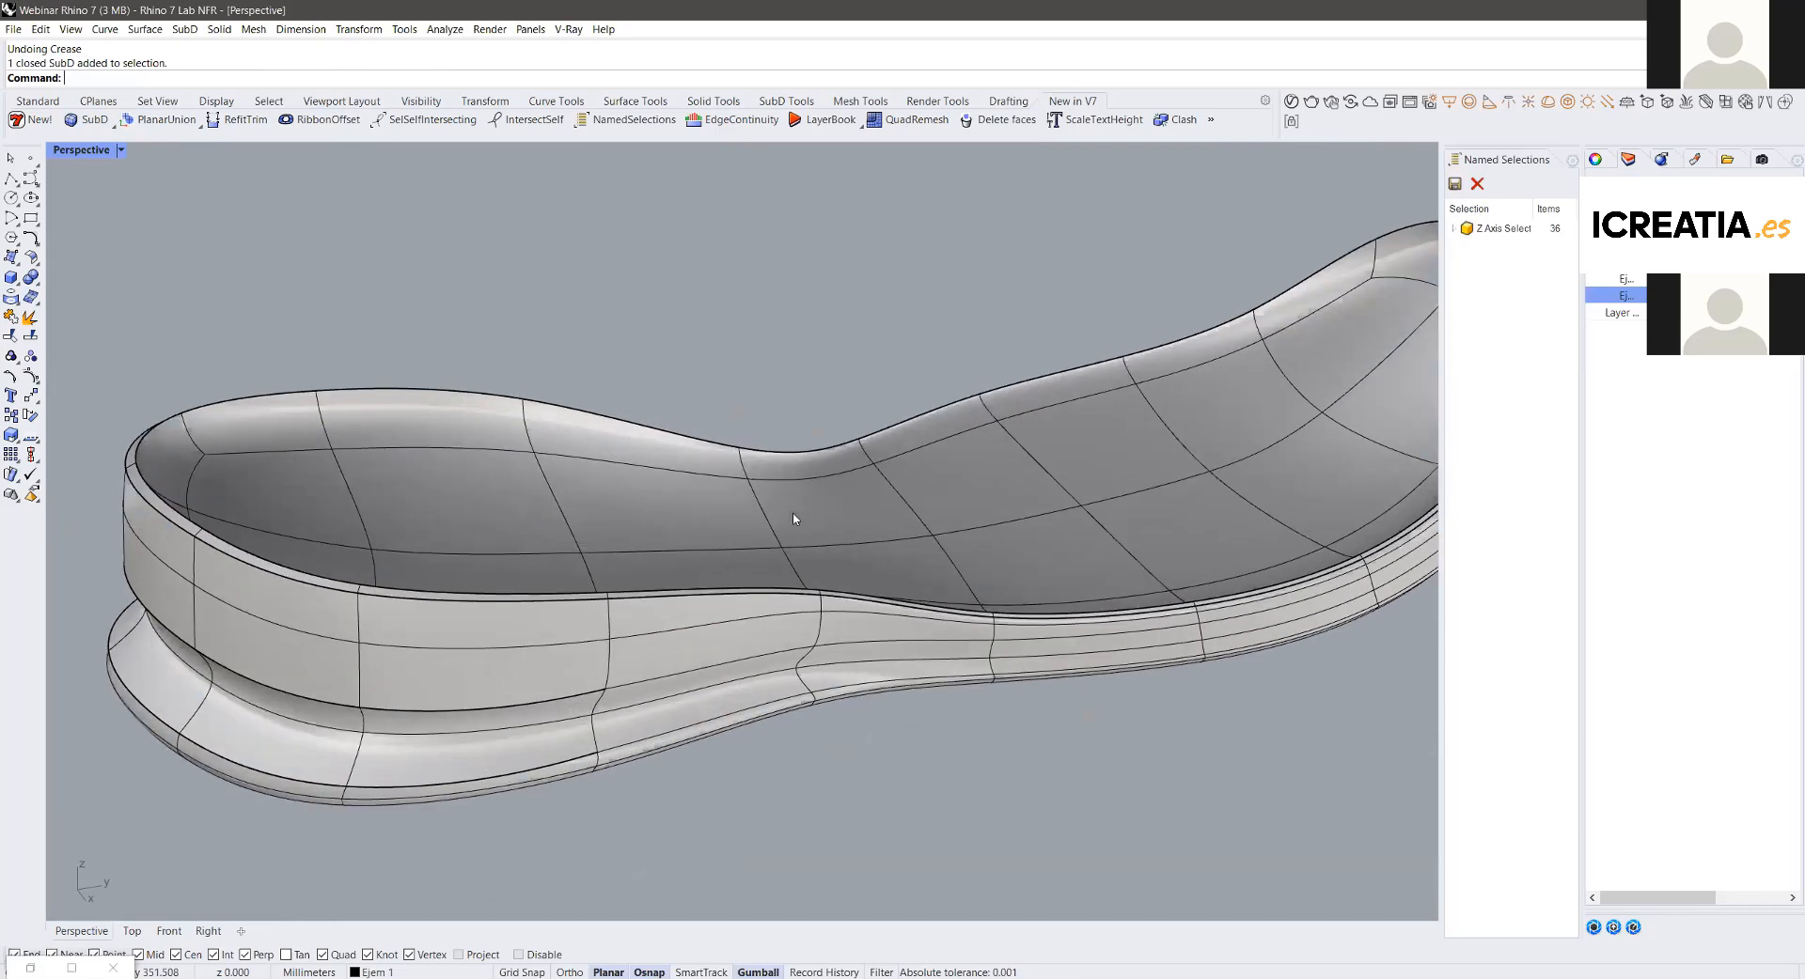
{"action": "right_click_drag", "start_coordinate": [793, 519], "coordinate": [997, 433]}
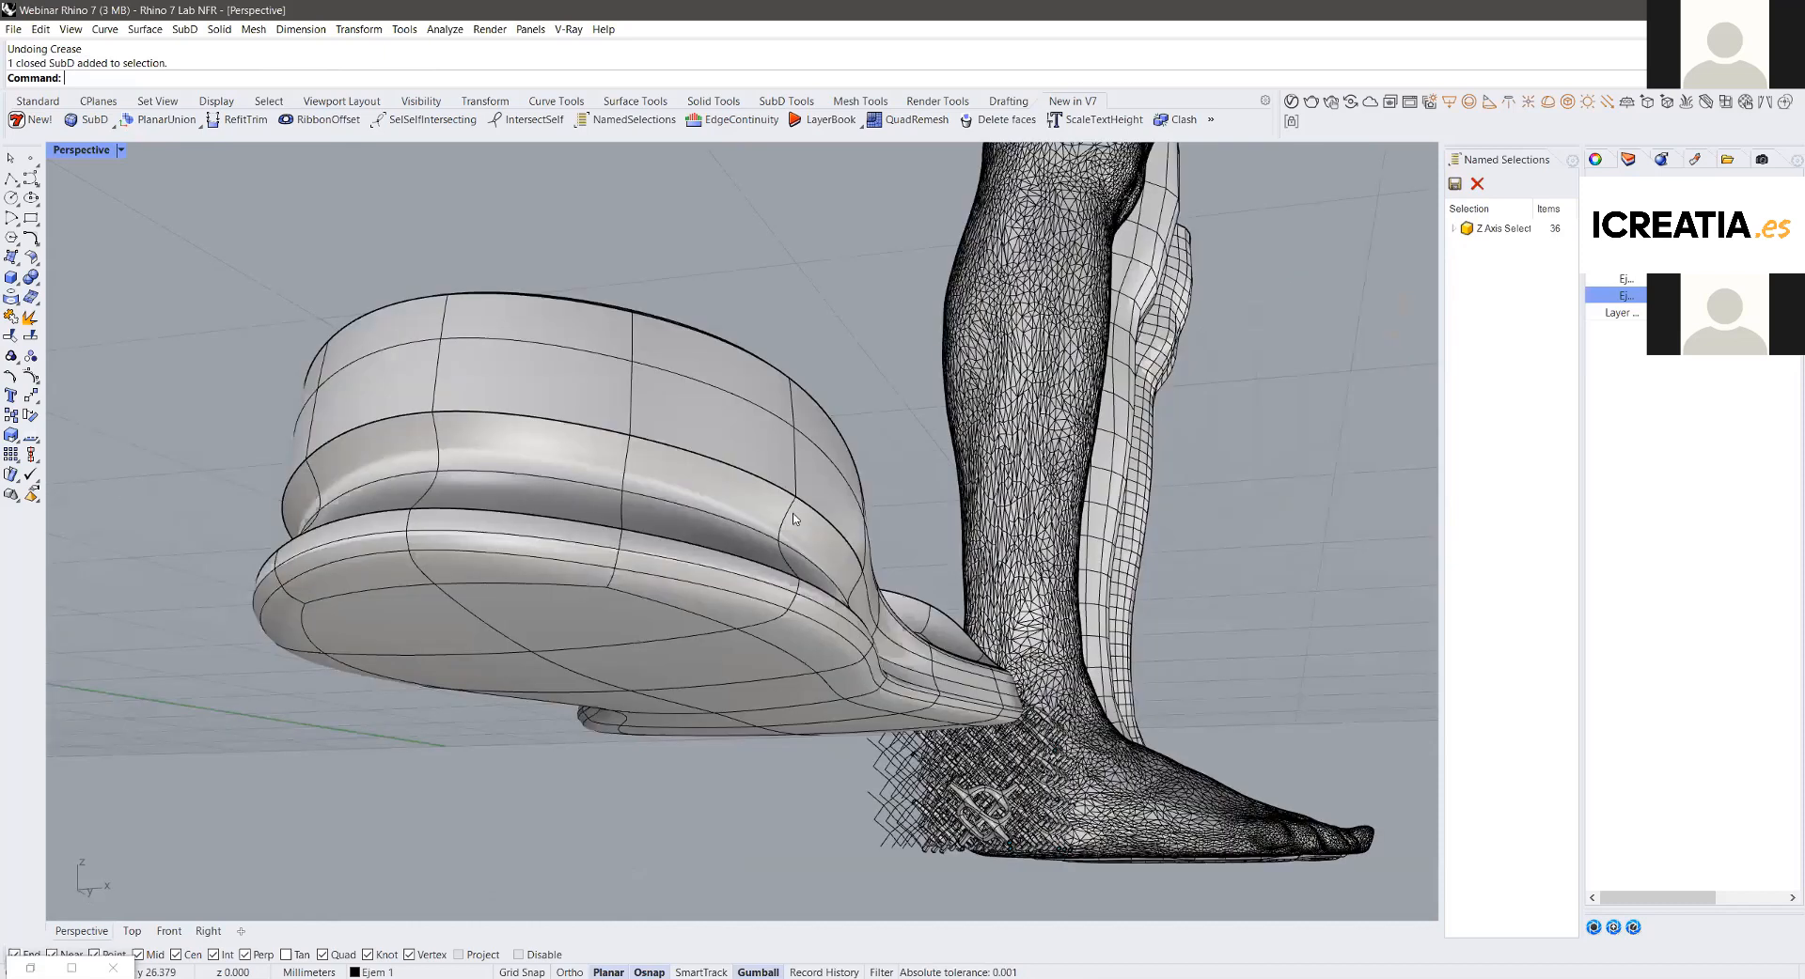
{"action": "right_click_drag", "start_coordinate": [794, 519], "coordinate": [818, 519]}
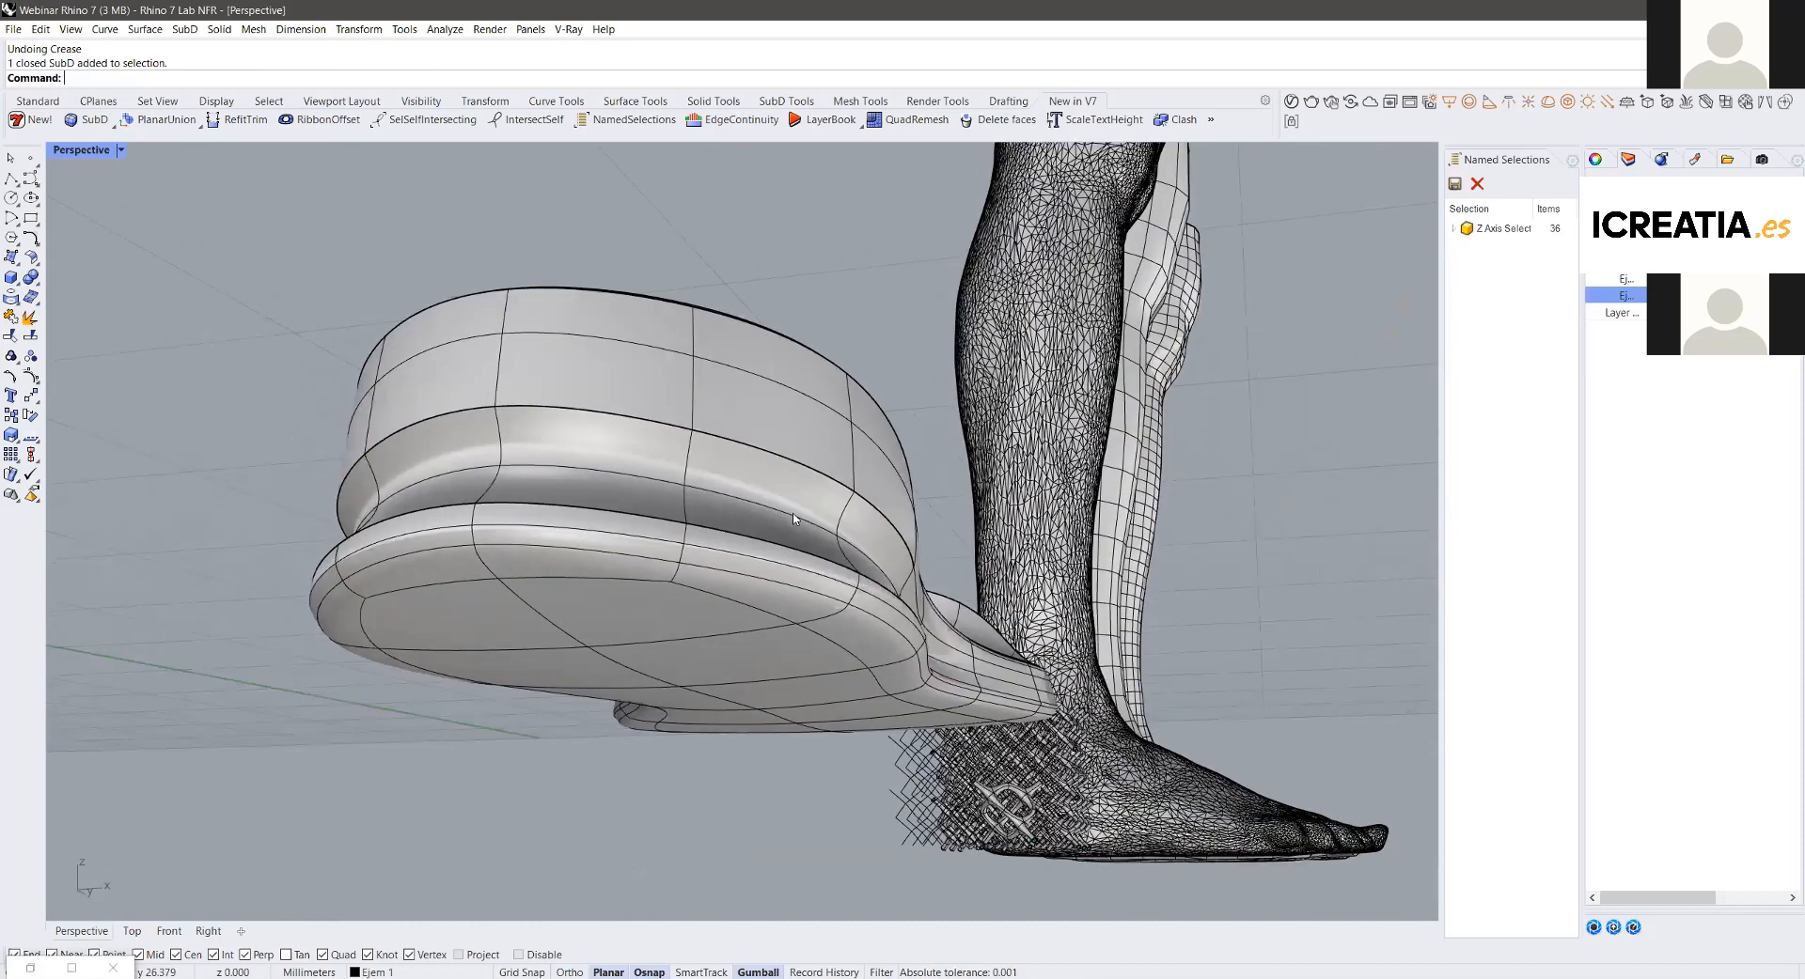
Step: Convert the SubD sole to NURBS with packed faces and G2 extraordinary vertices, deleting the input object
{"action": "right_click_drag", "start_coordinate": [793, 519], "coordinate": [846, 519]}
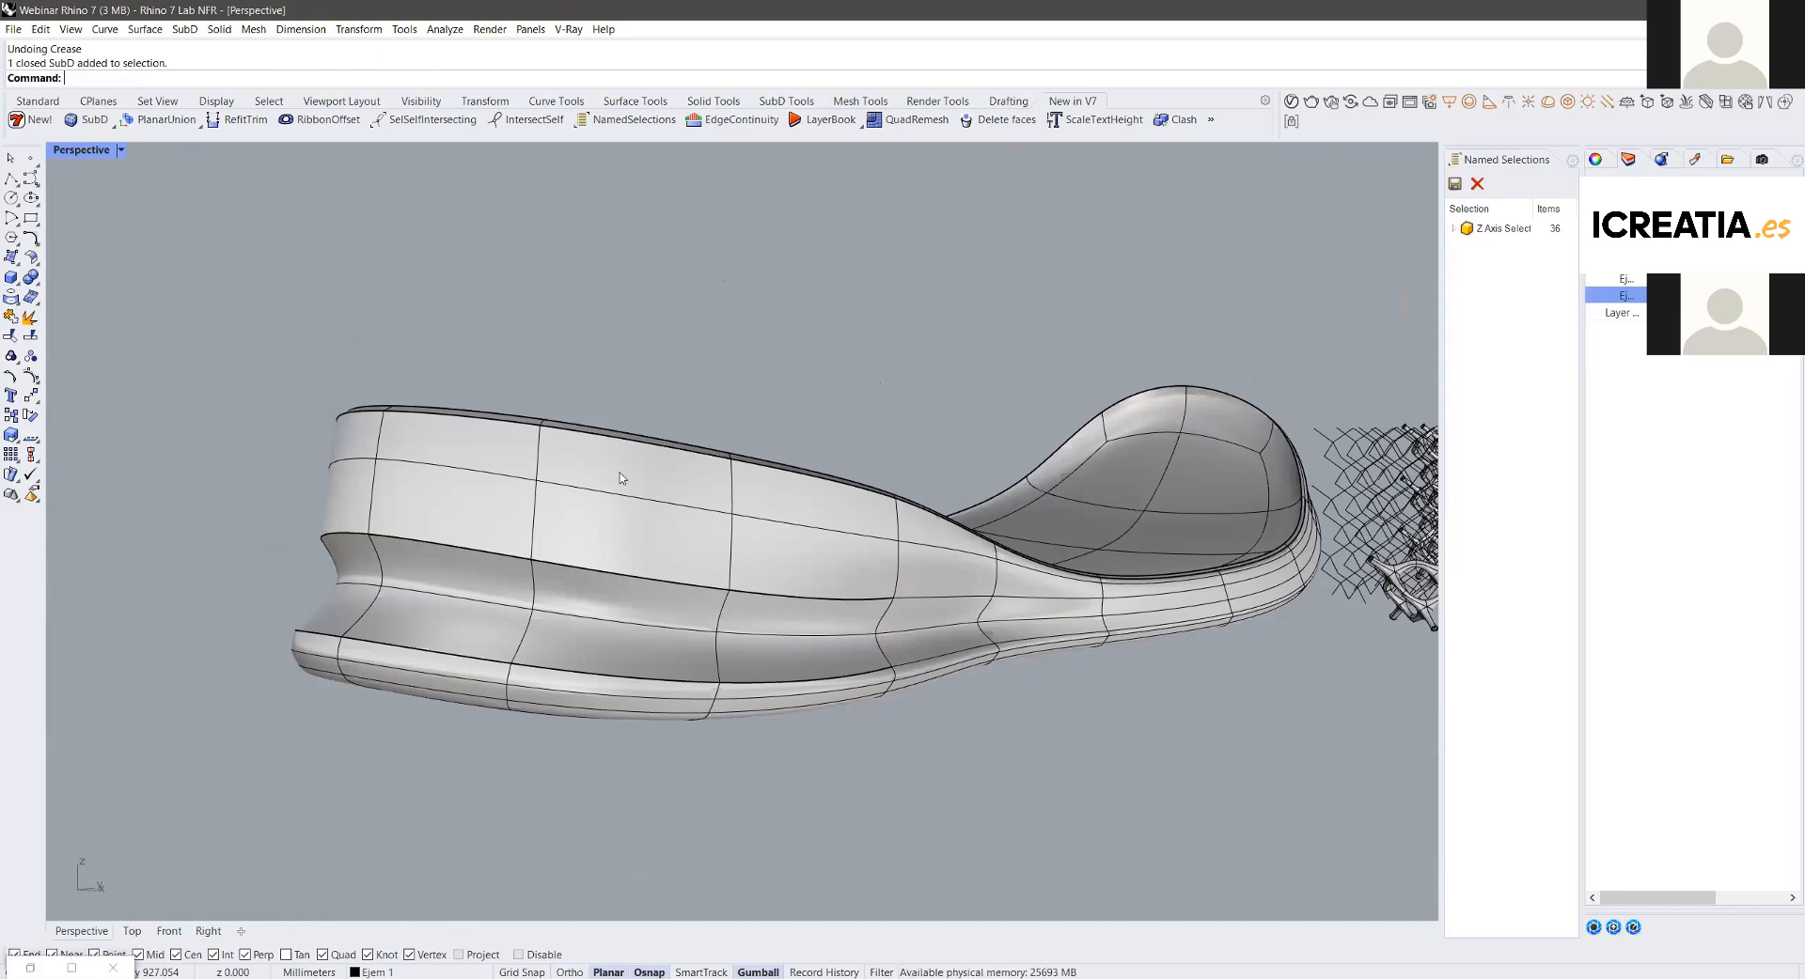
{"action": "scroll", "coordinate": [639, 462], "scroll_direction": "down", "scroll_amount": 3}
{"action": "right_click_drag", "start_coordinate": [630, 454], "coordinate": [649, 583]}
{"action": "left_click", "coordinate": [611, 395]}
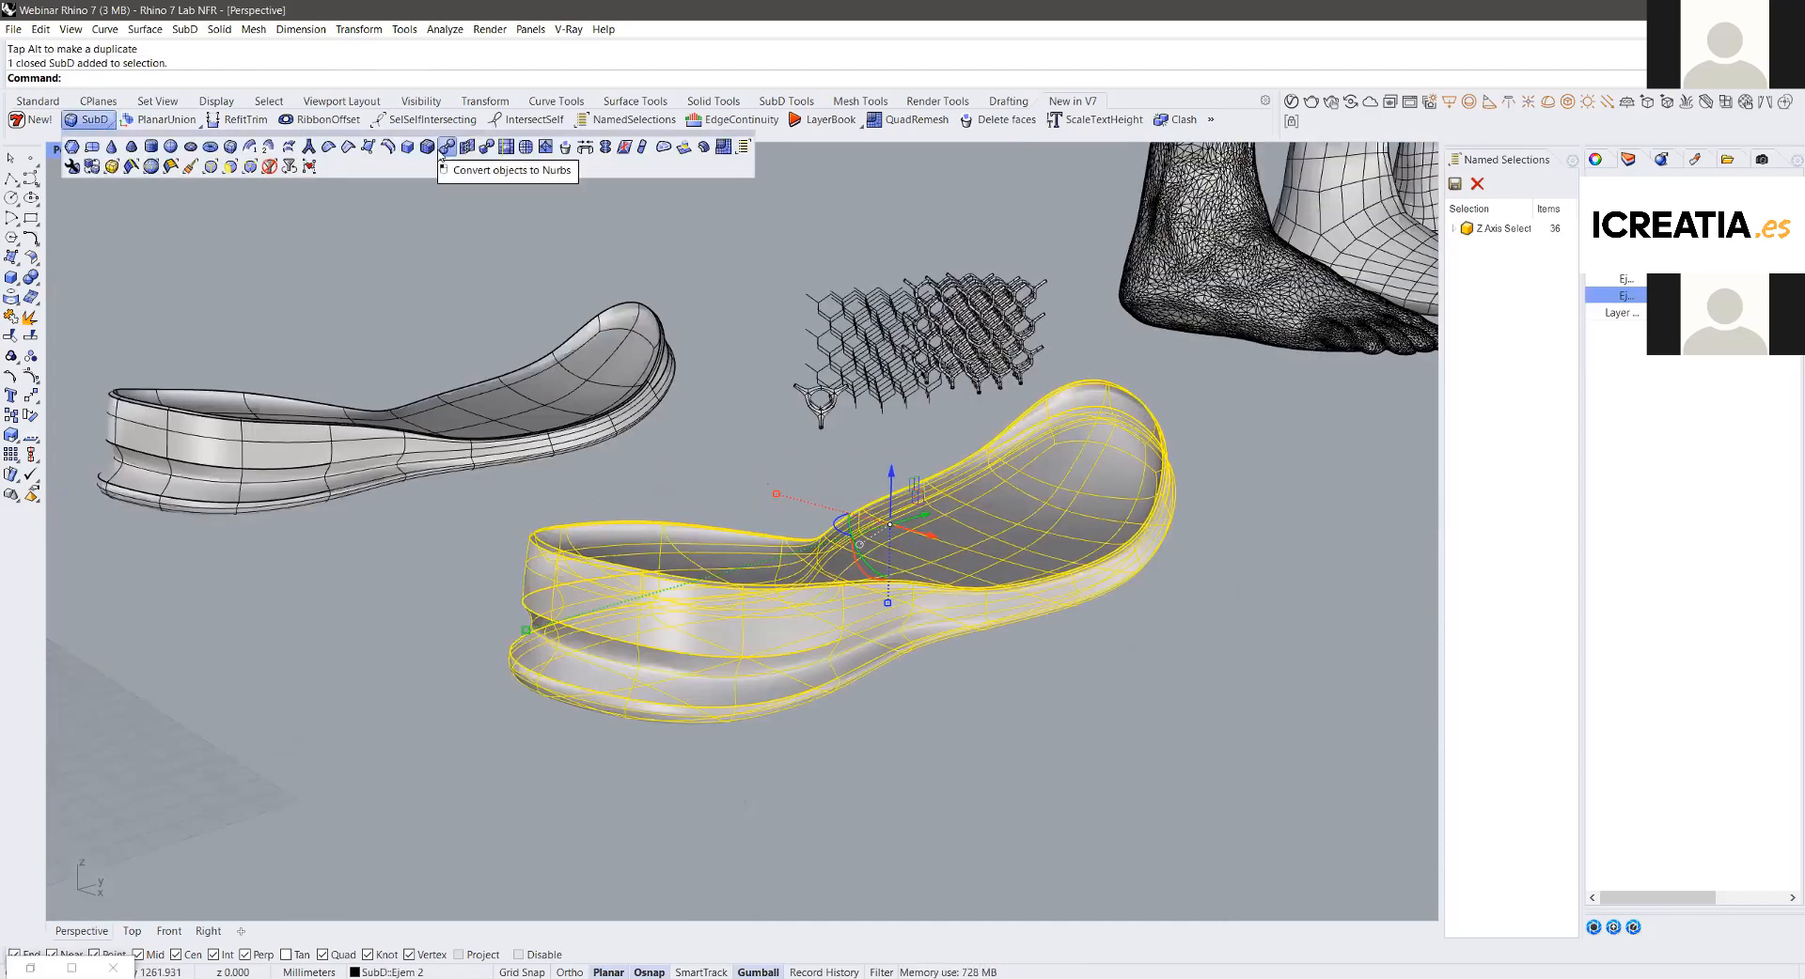
{"action": "left_click", "coordinate": [447, 146]}
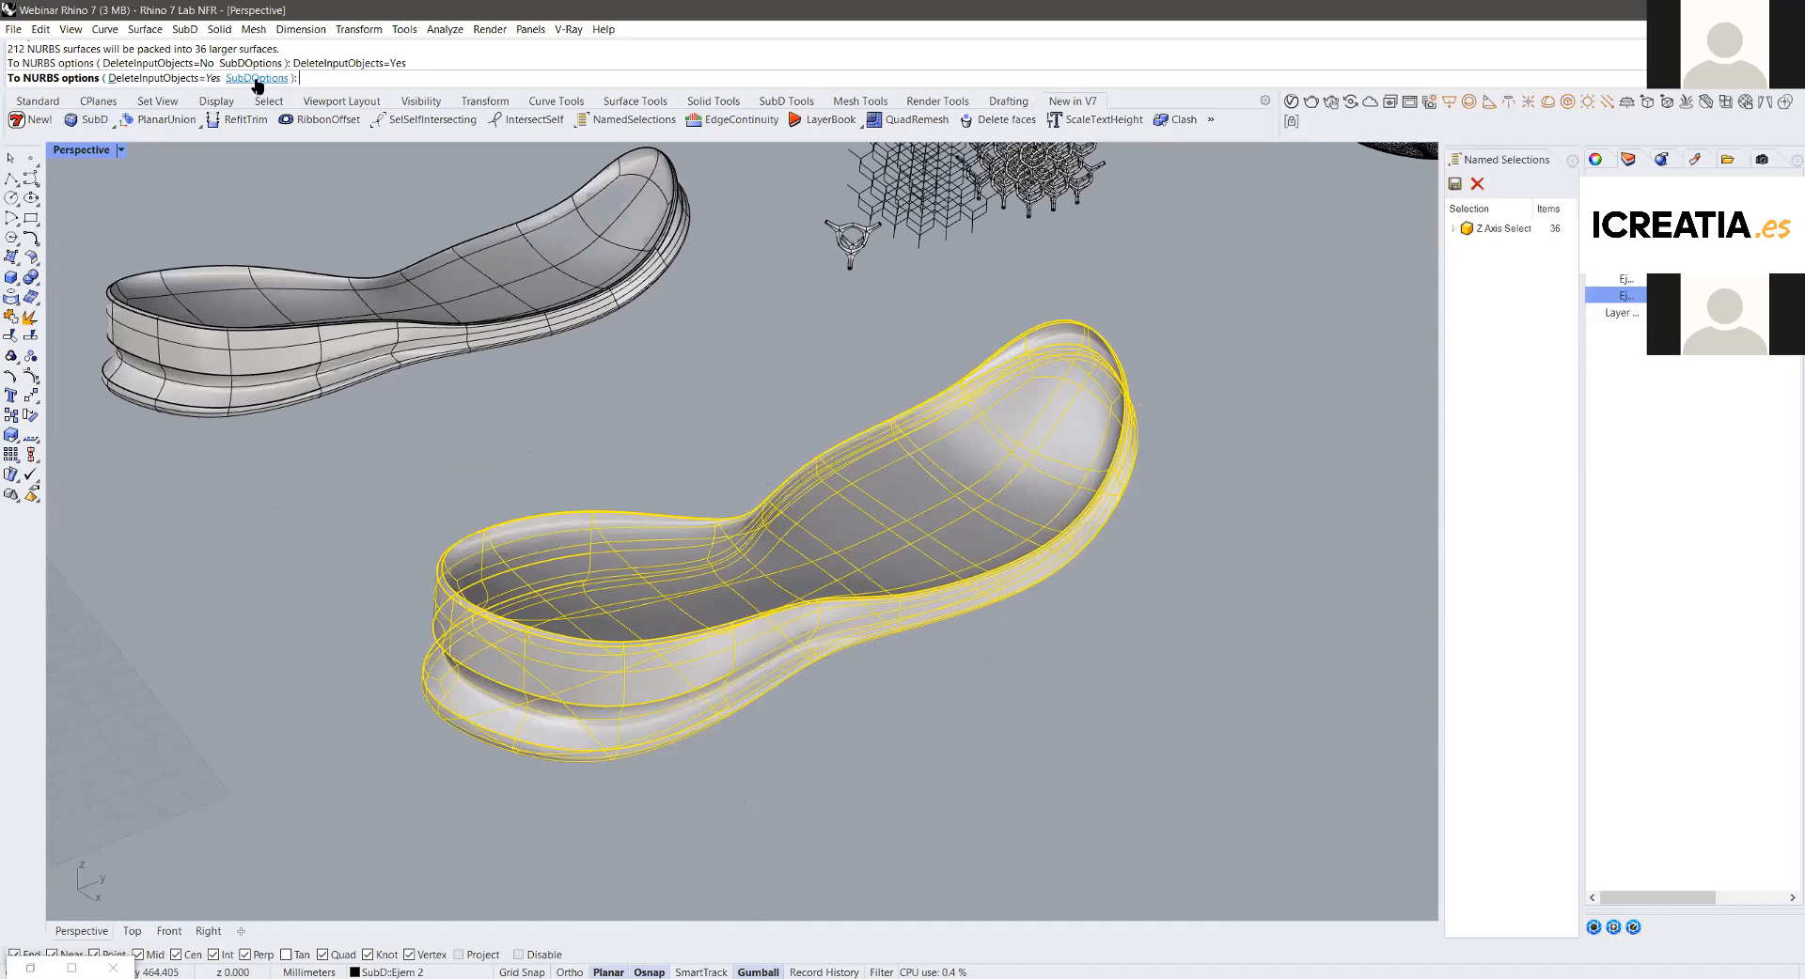
{"action": "left_click", "coordinate": [255, 79]}
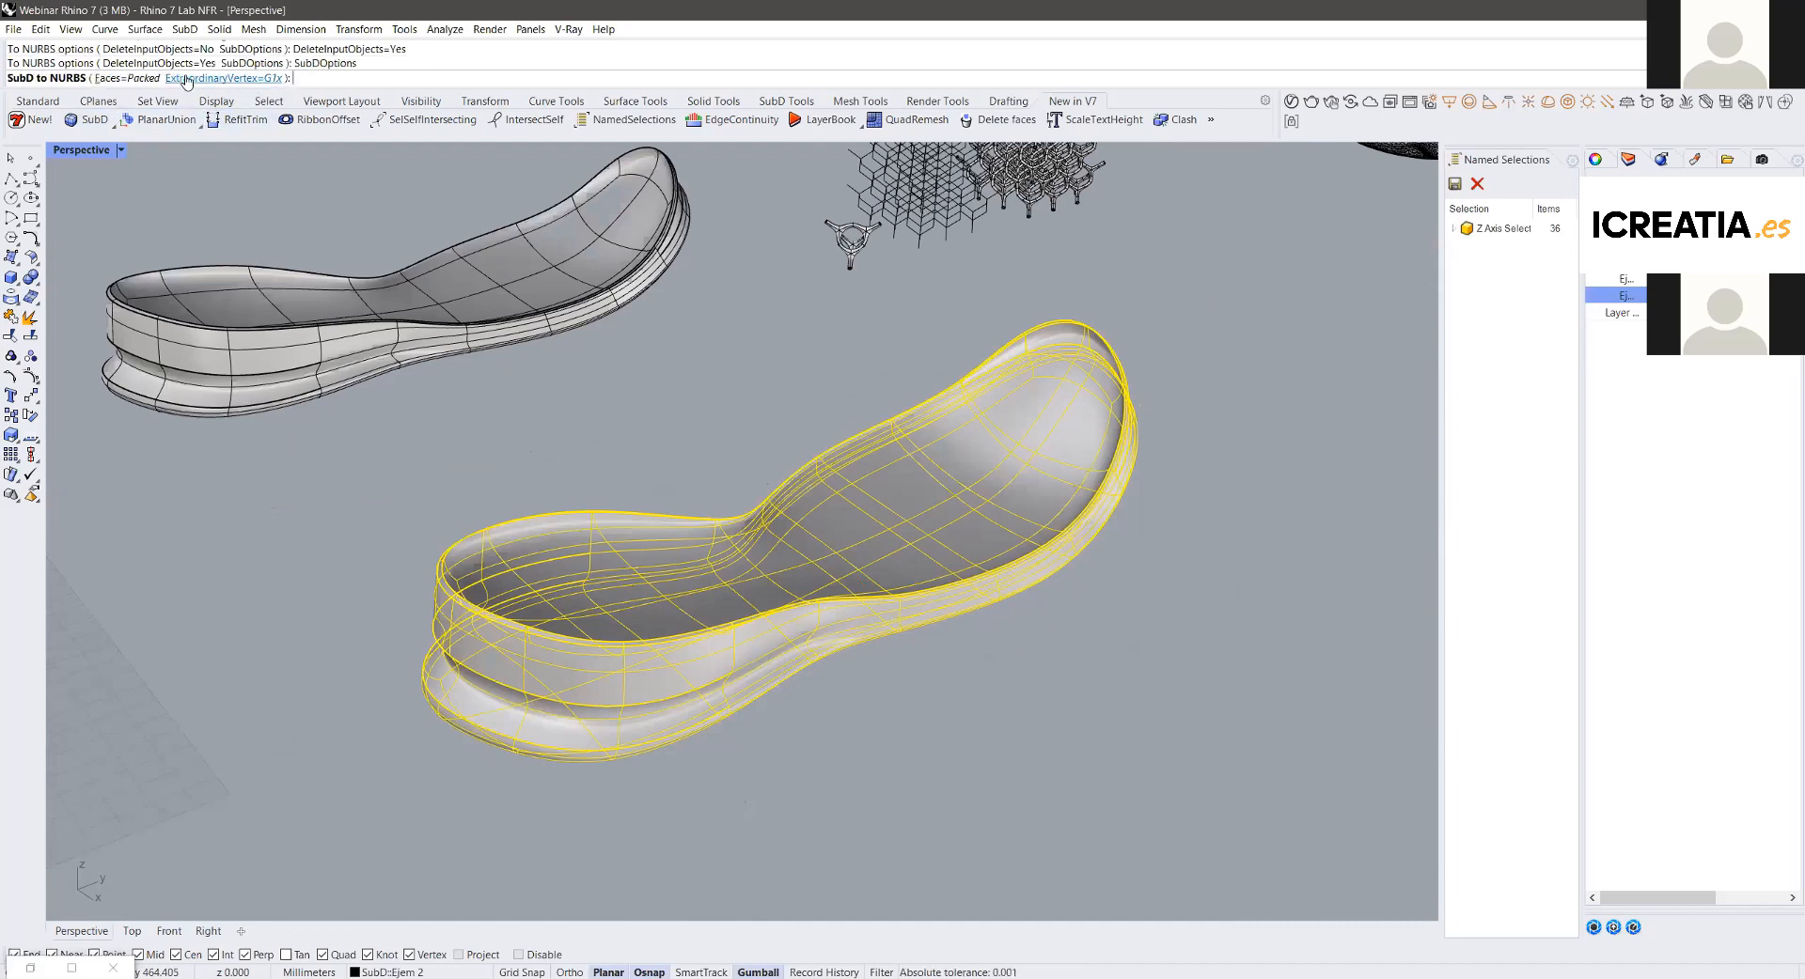
{"action": "left_click", "coordinate": [238, 80]}
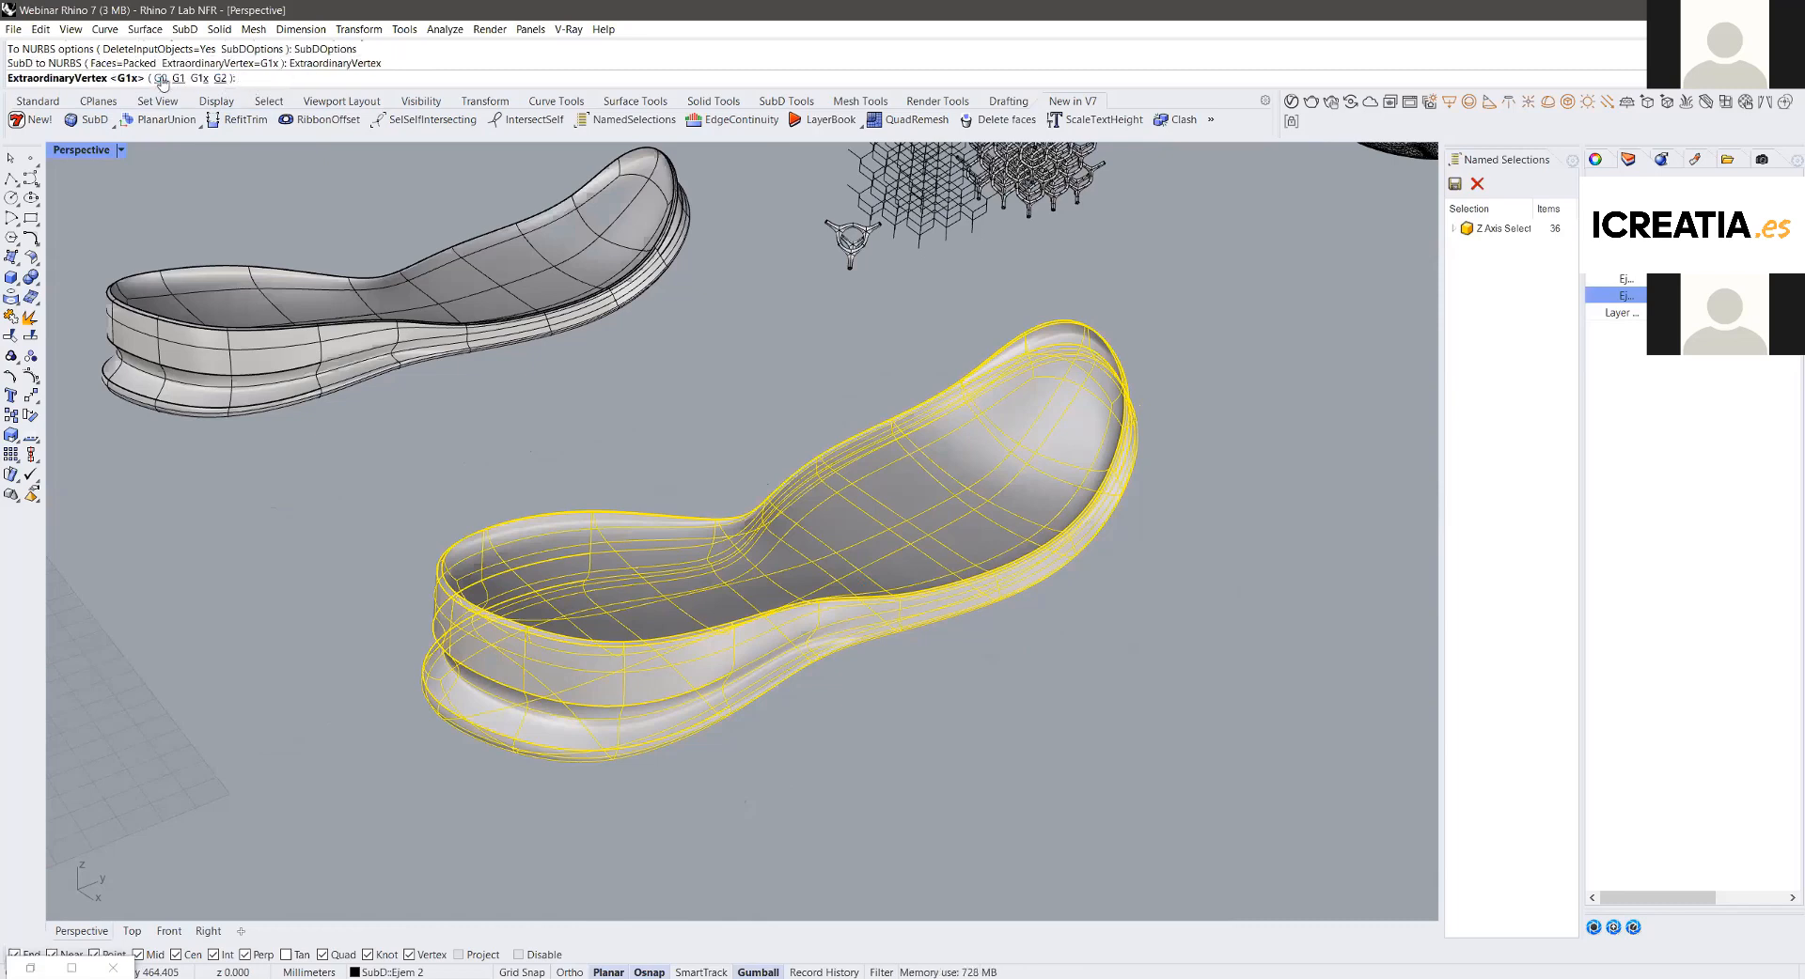
{"action": "left_click", "coordinate": [225, 79]}
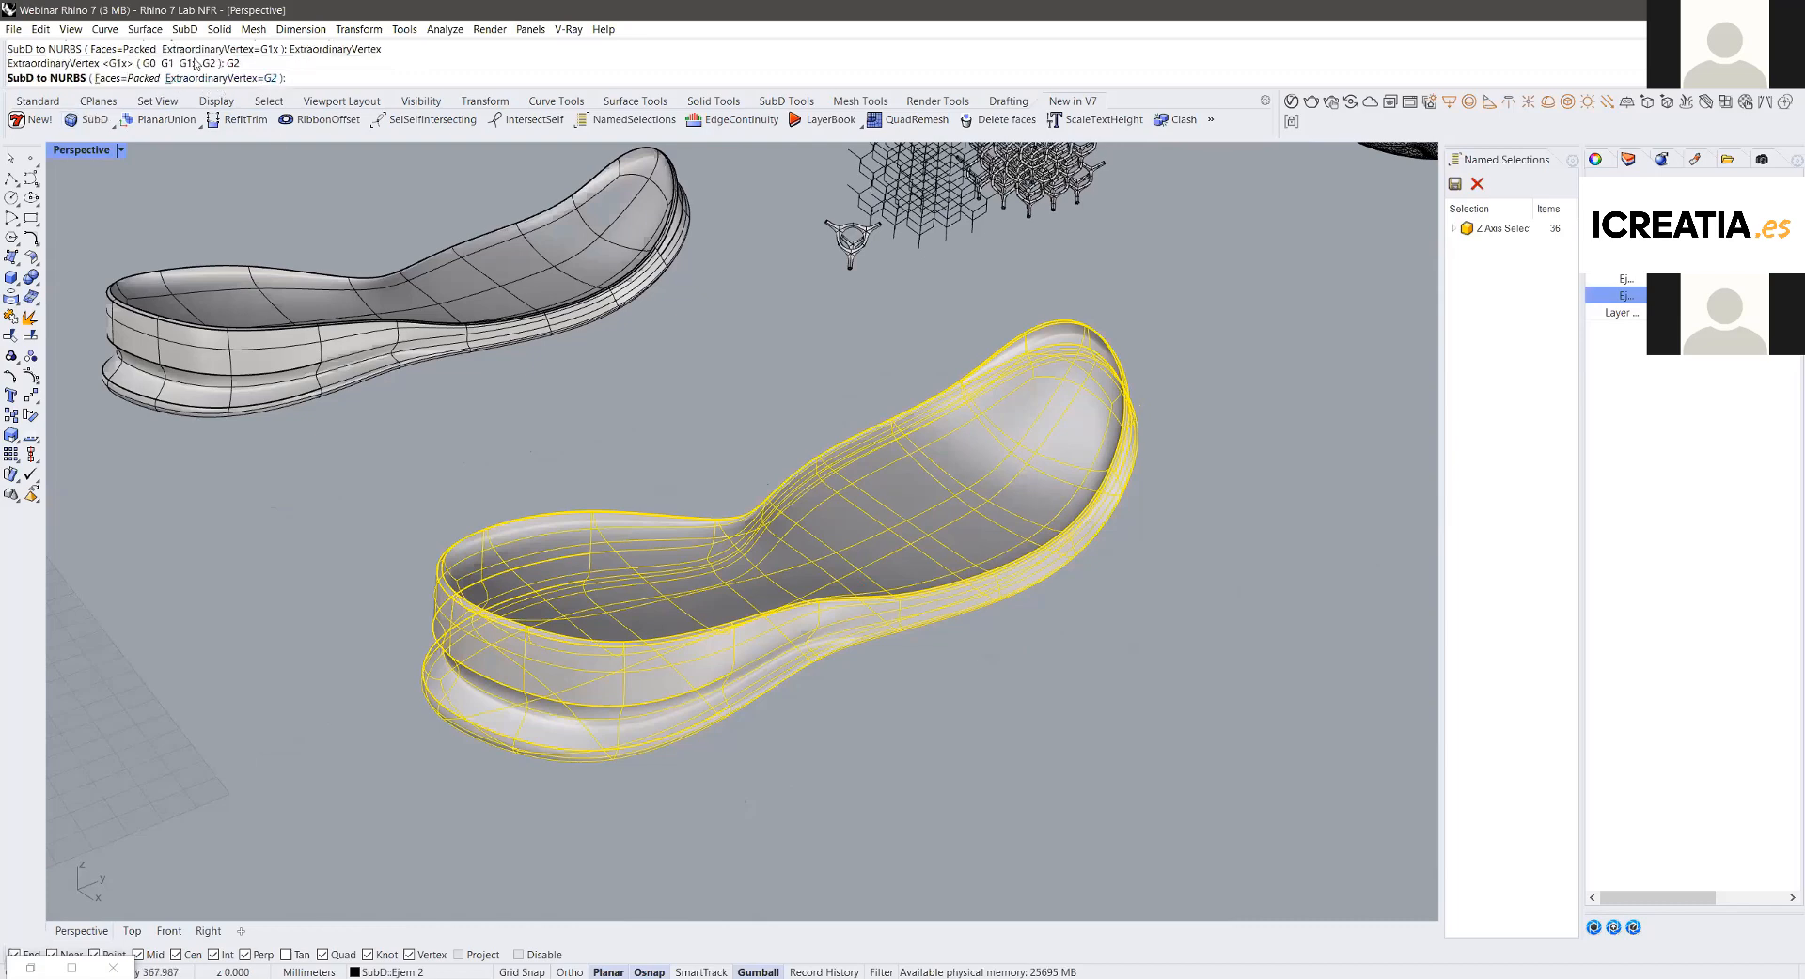
{"action": "key", "text": "Return"}
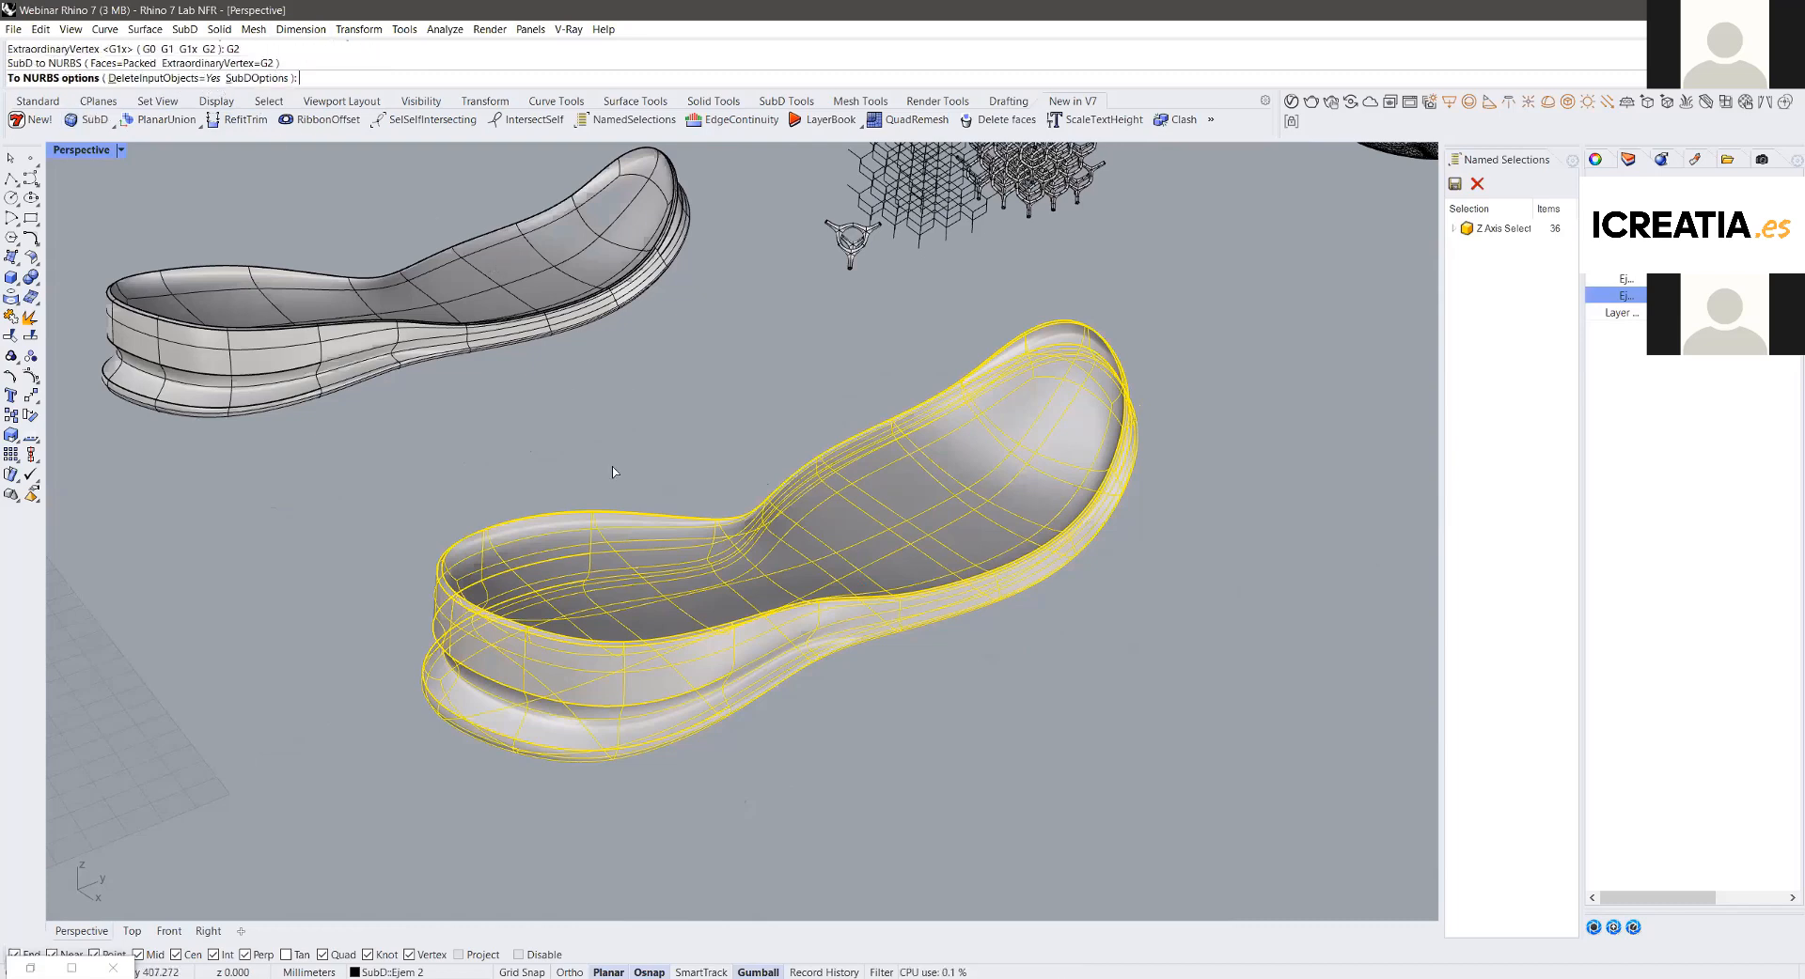
{"action": "key", "text": "Return"}
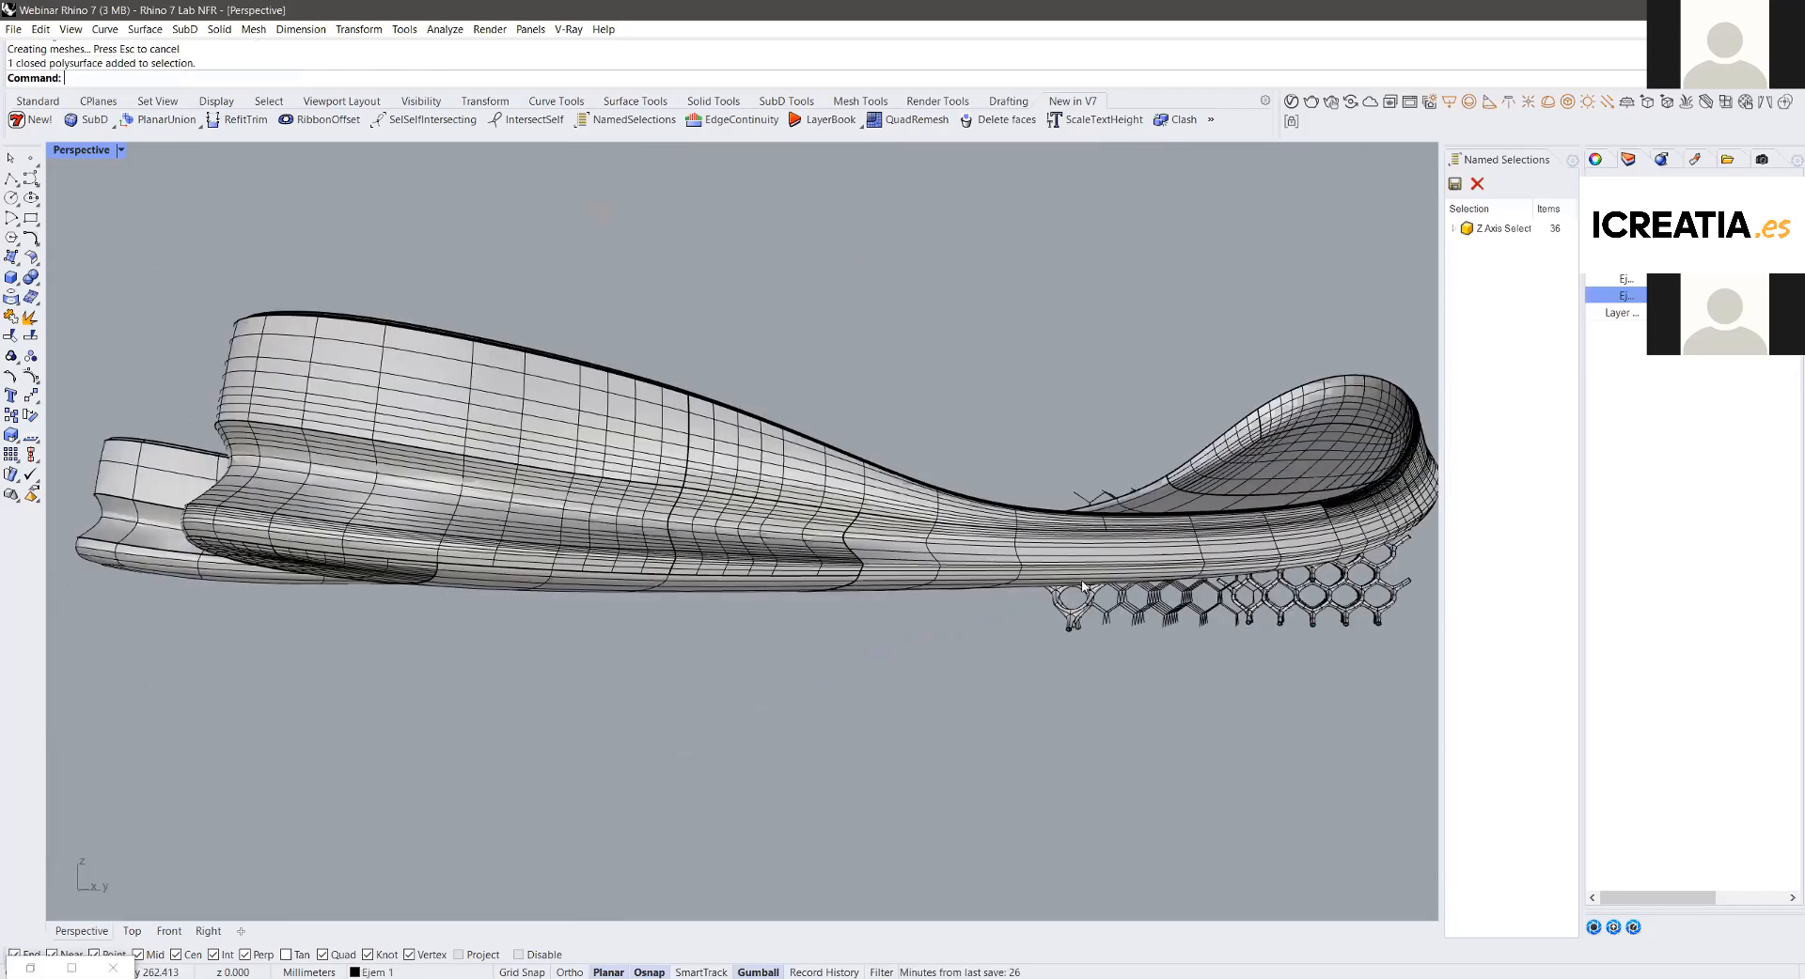
Step: Run a Zebra stripe analysis on both the converted NURBS sole and the original SubD sole
{"action": "right_click_drag", "start_coordinate": [742, 527], "coordinate": [779, 531]}
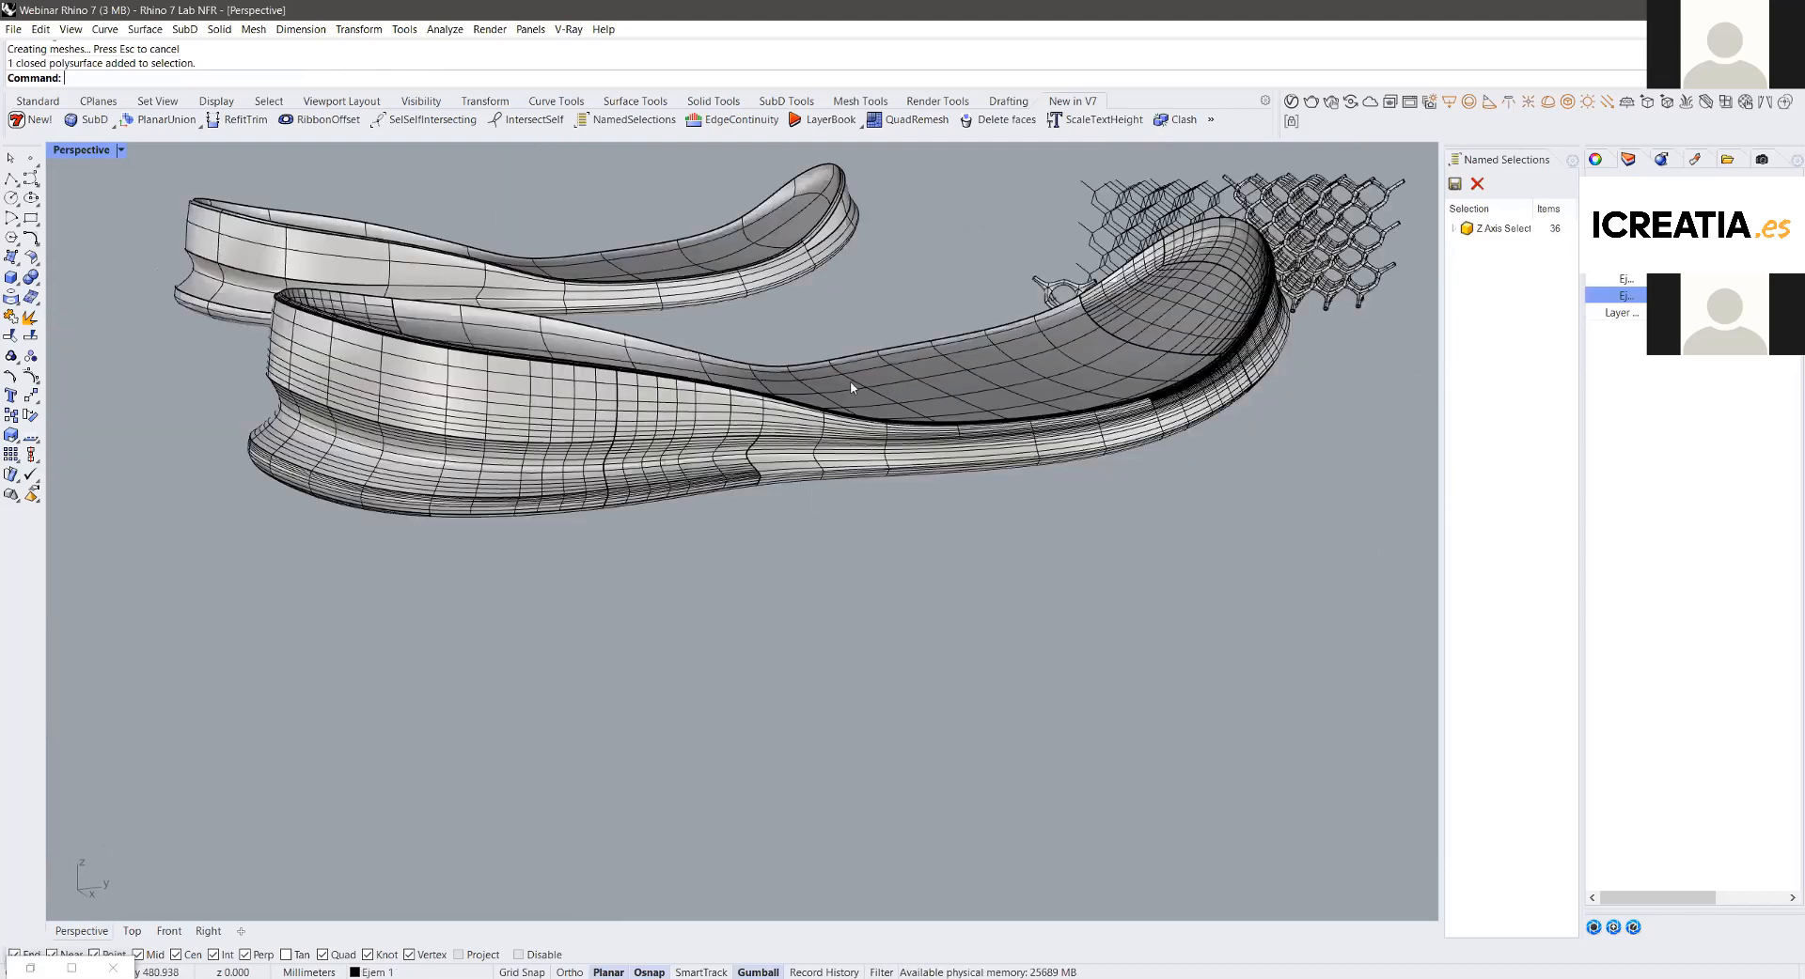
{"action": "right_click_drag", "start_coordinate": [787, 399], "coordinate": [784, 428]}
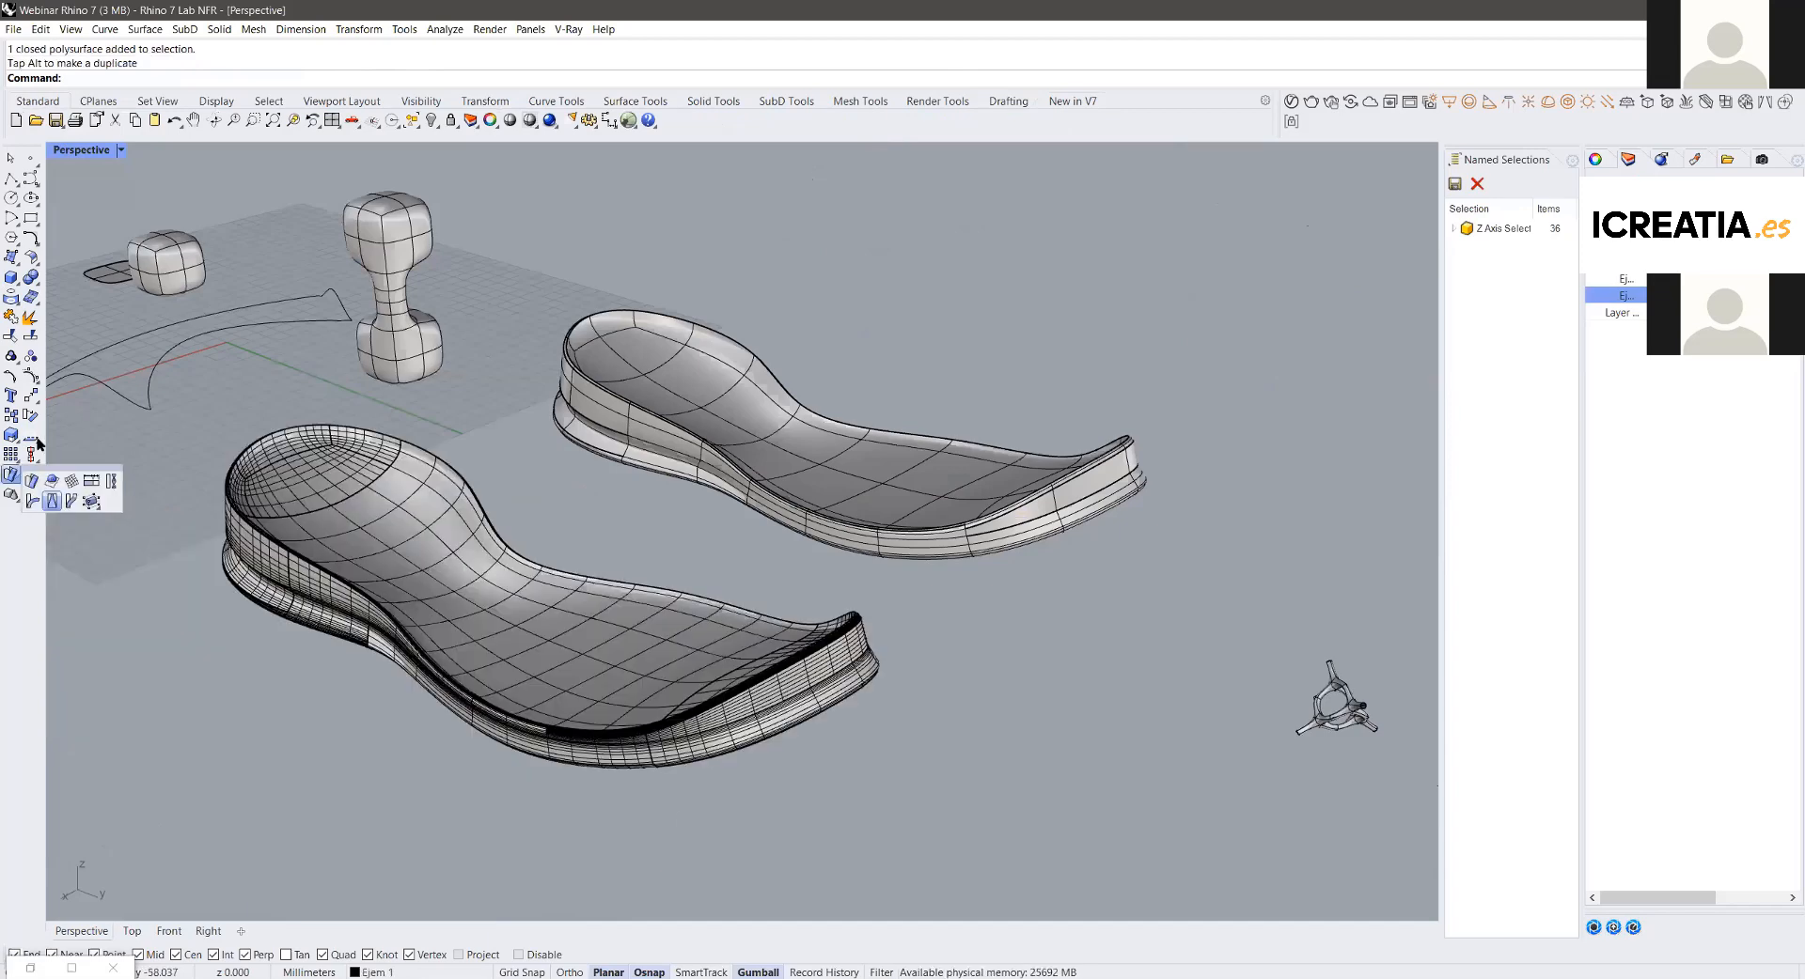
{"action": "left_click", "coordinate": [36, 441]}
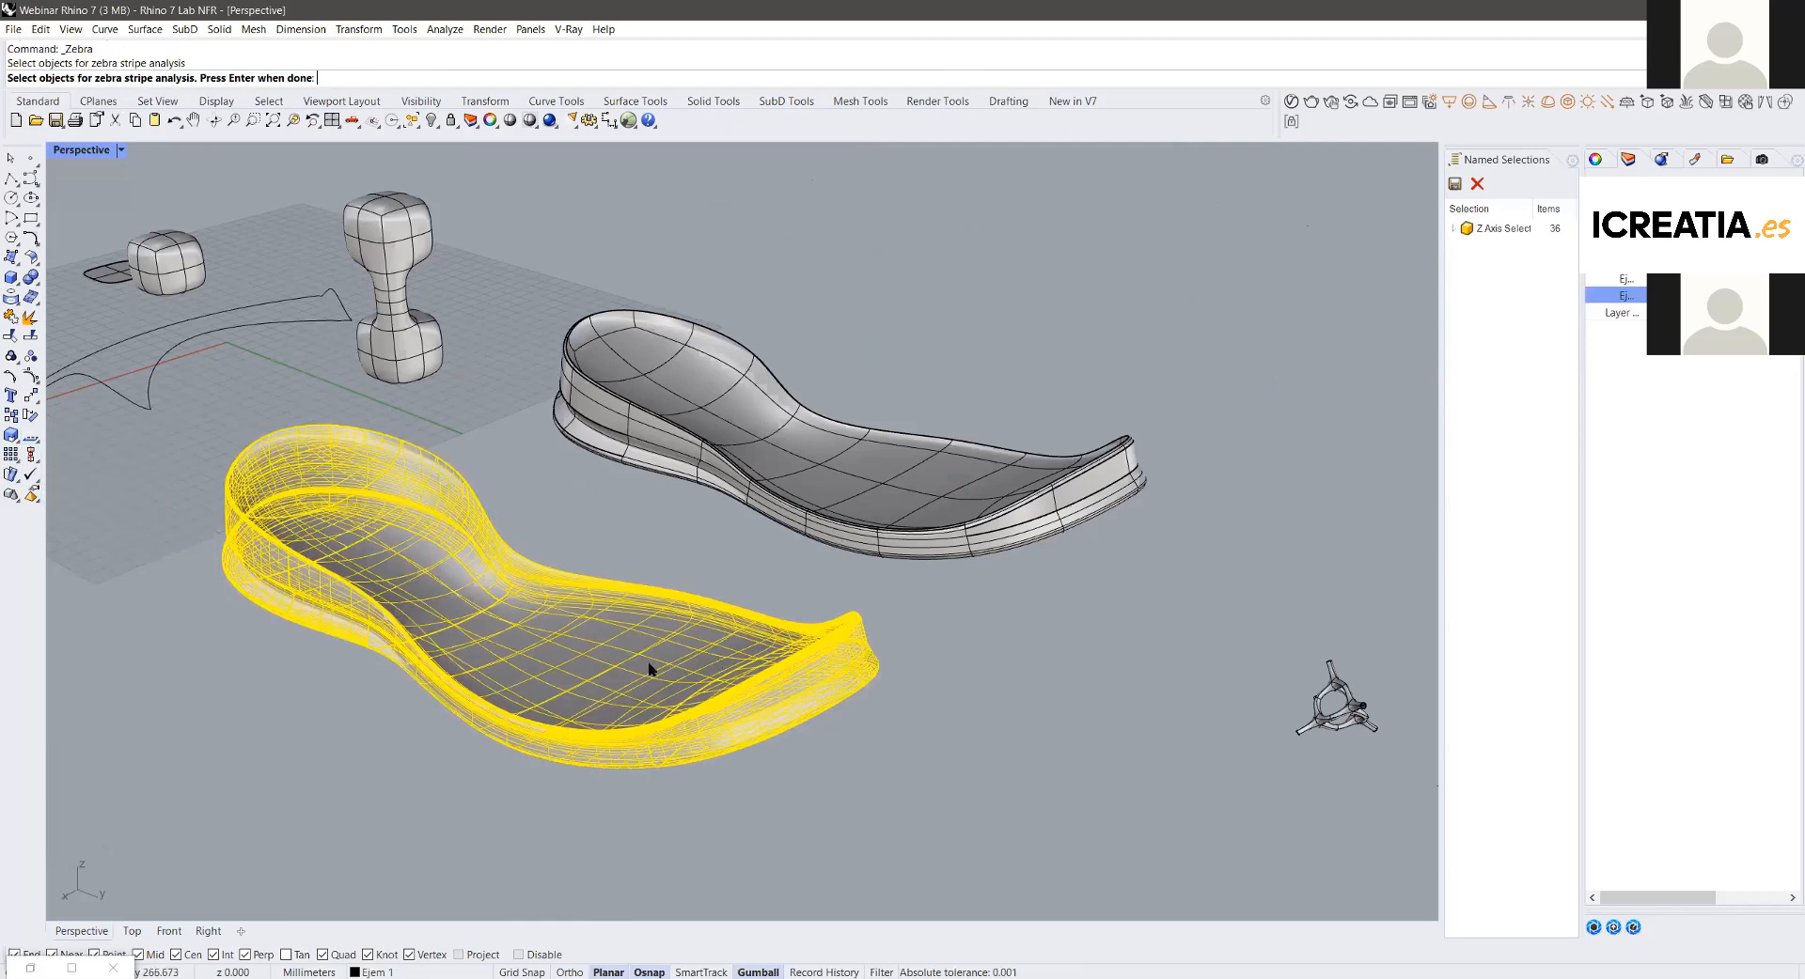
{"action": "left_click", "coordinate": [959, 396]}
{"action": "key", "text": "Return"}
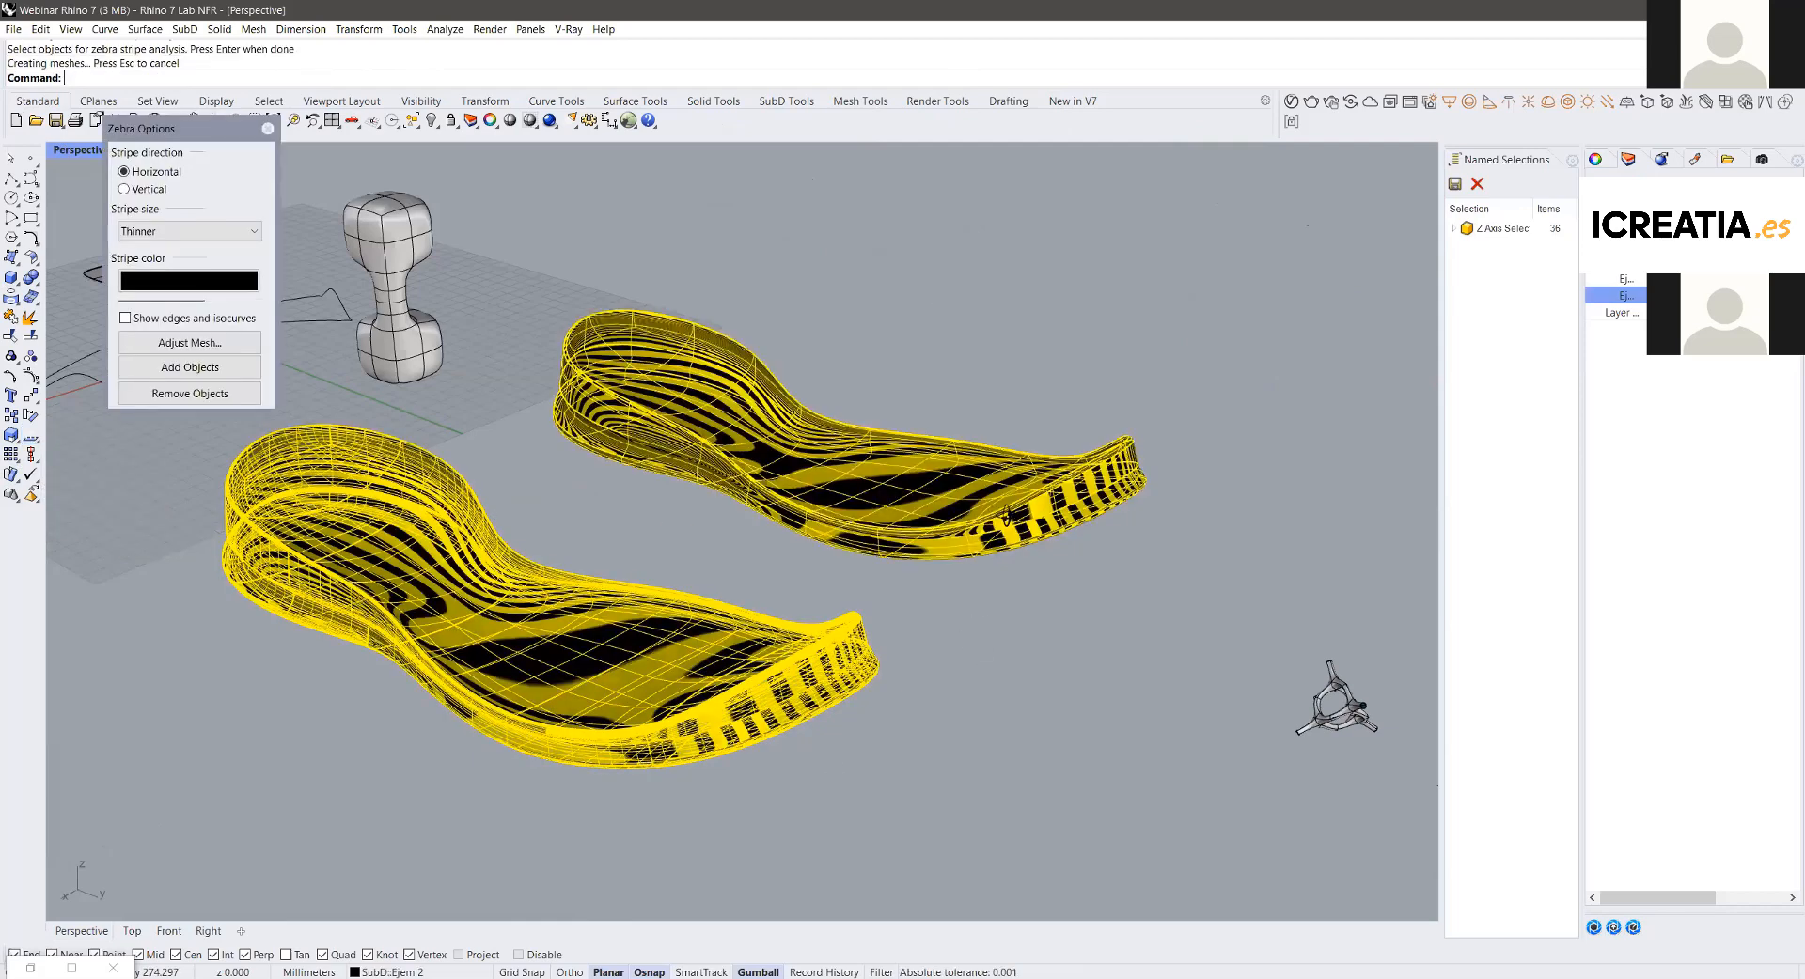
Step: Examine the horizontal zebra stripes around the heel, and the vertical stripes along the soles' sides and toe walls
{"action": "scroll", "coordinate": [959, 415], "scroll_direction": "up", "scroll_amount": 5}
{"action": "scroll", "coordinate": [658, 696], "scroll_direction": "down", "scroll_amount": 2}
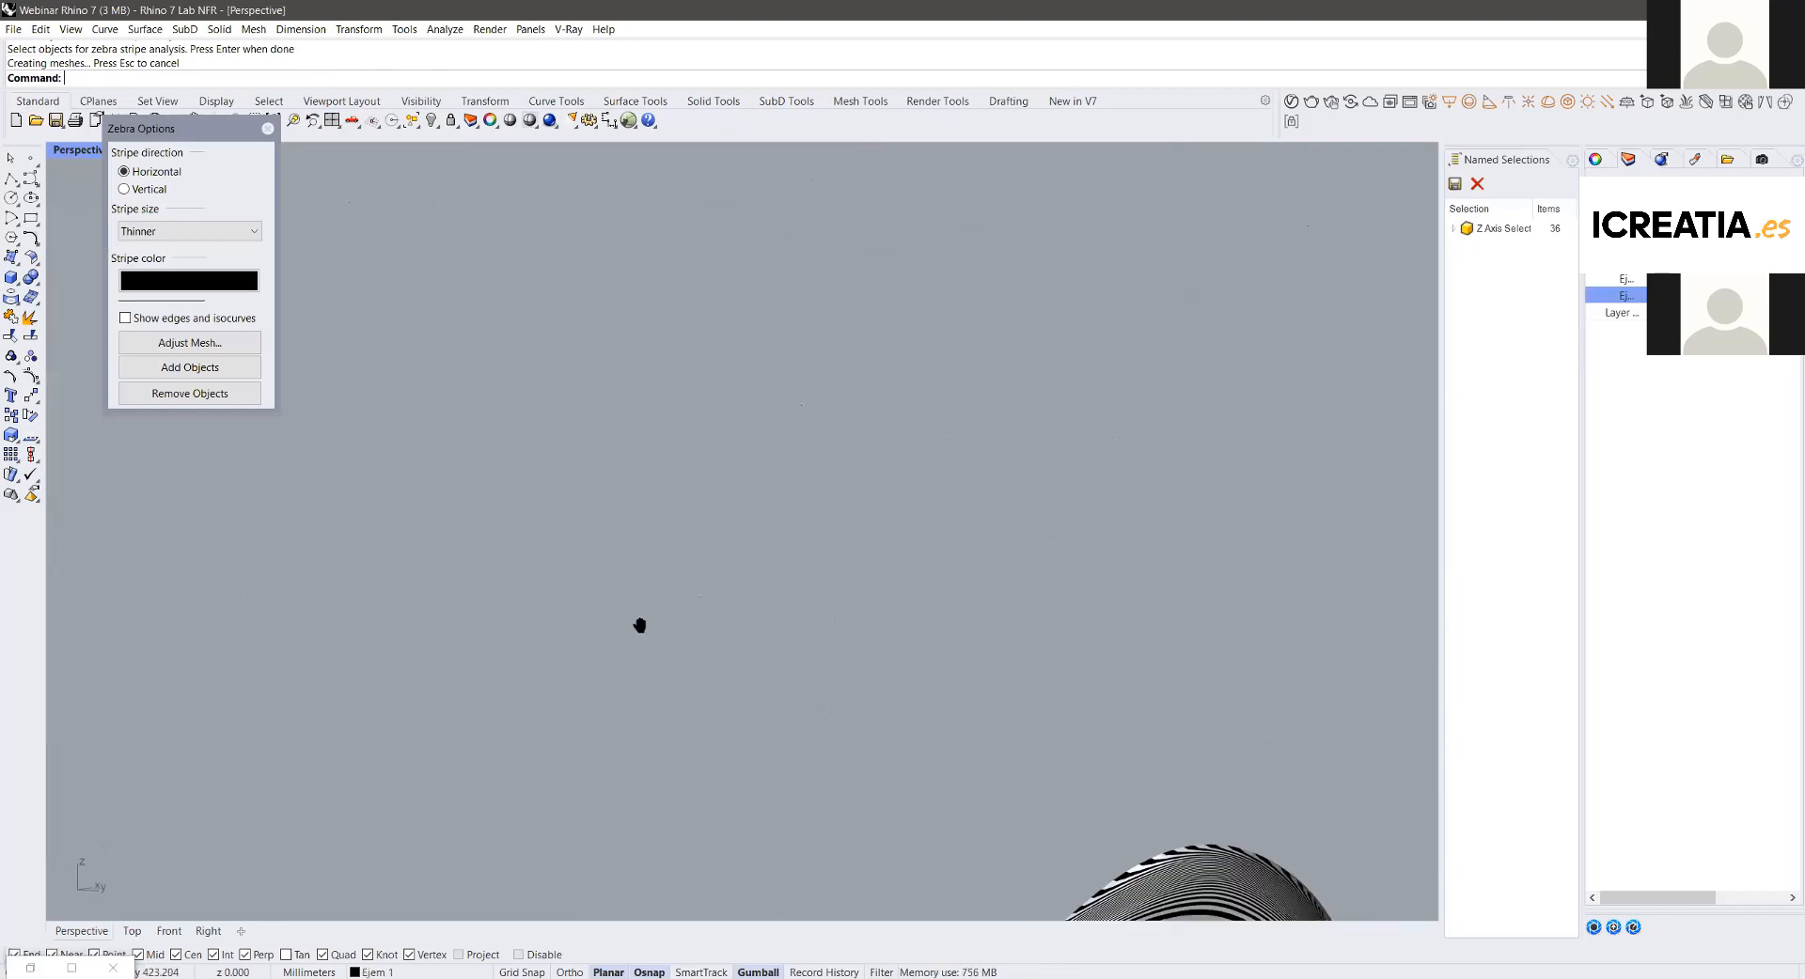
{"action": "scroll", "coordinate": [379, 544], "scroll_direction": "up", "scroll_amount": 3}
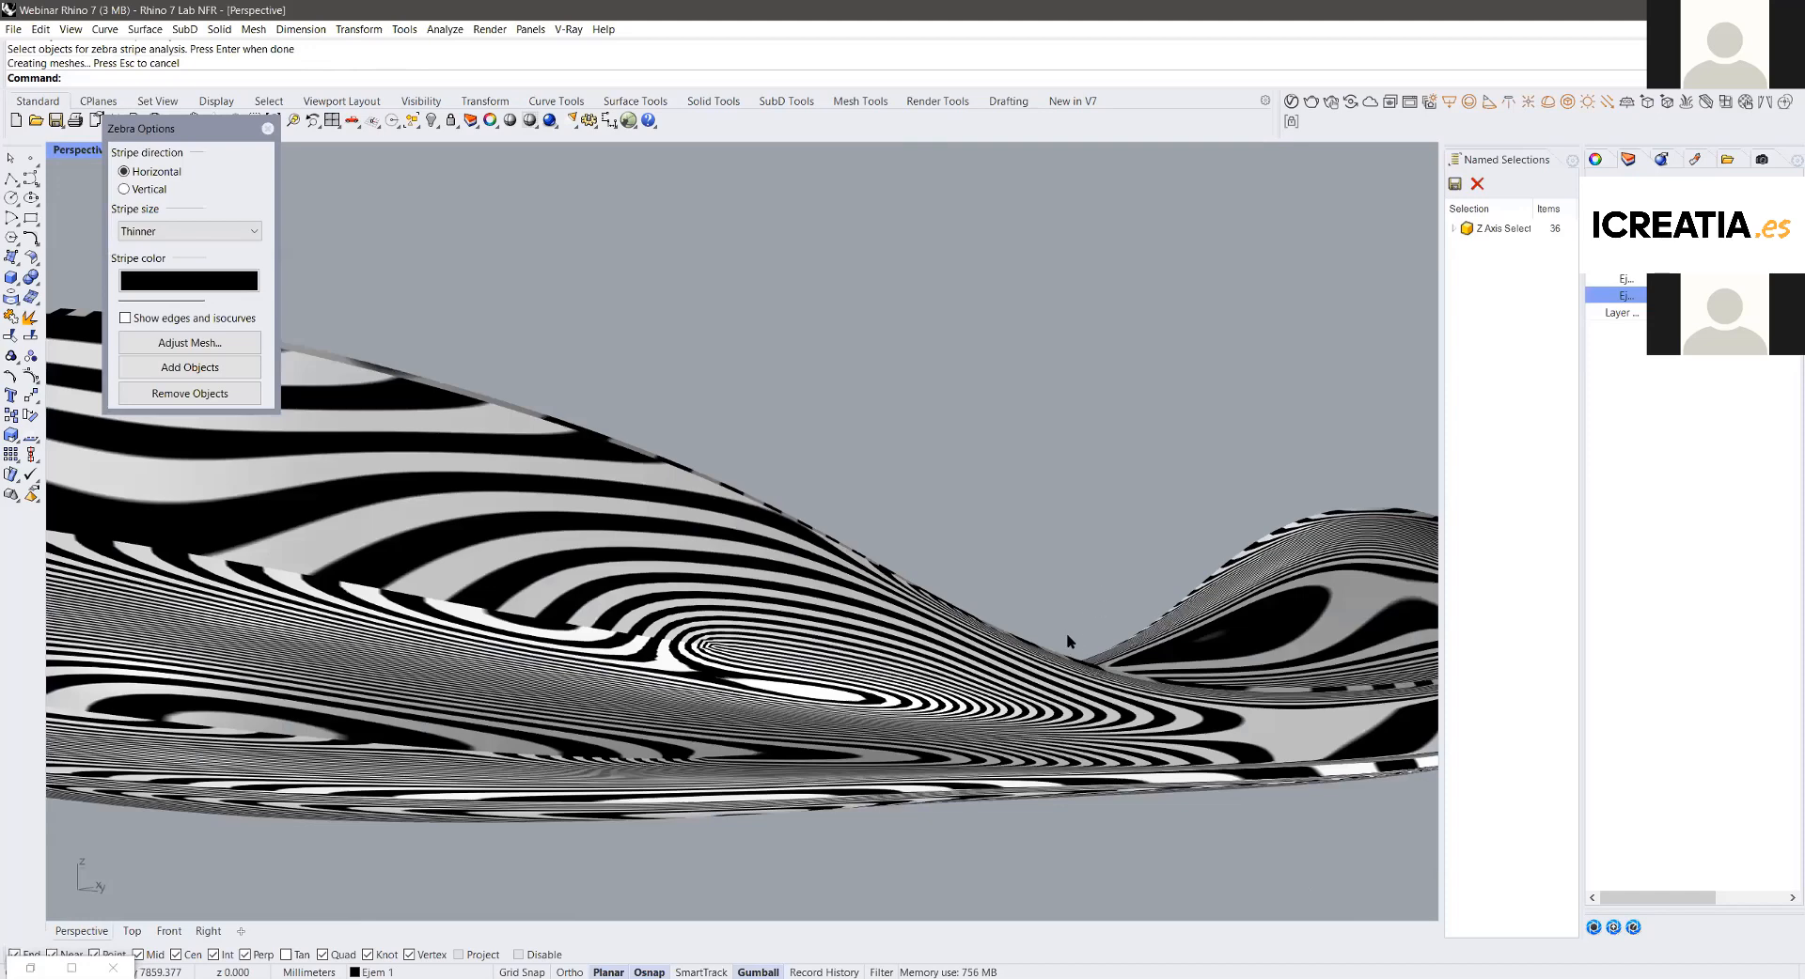
{"action": "scroll", "coordinate": [1066, 634], "scroll_direction": "down", "scroll_amount": 5}
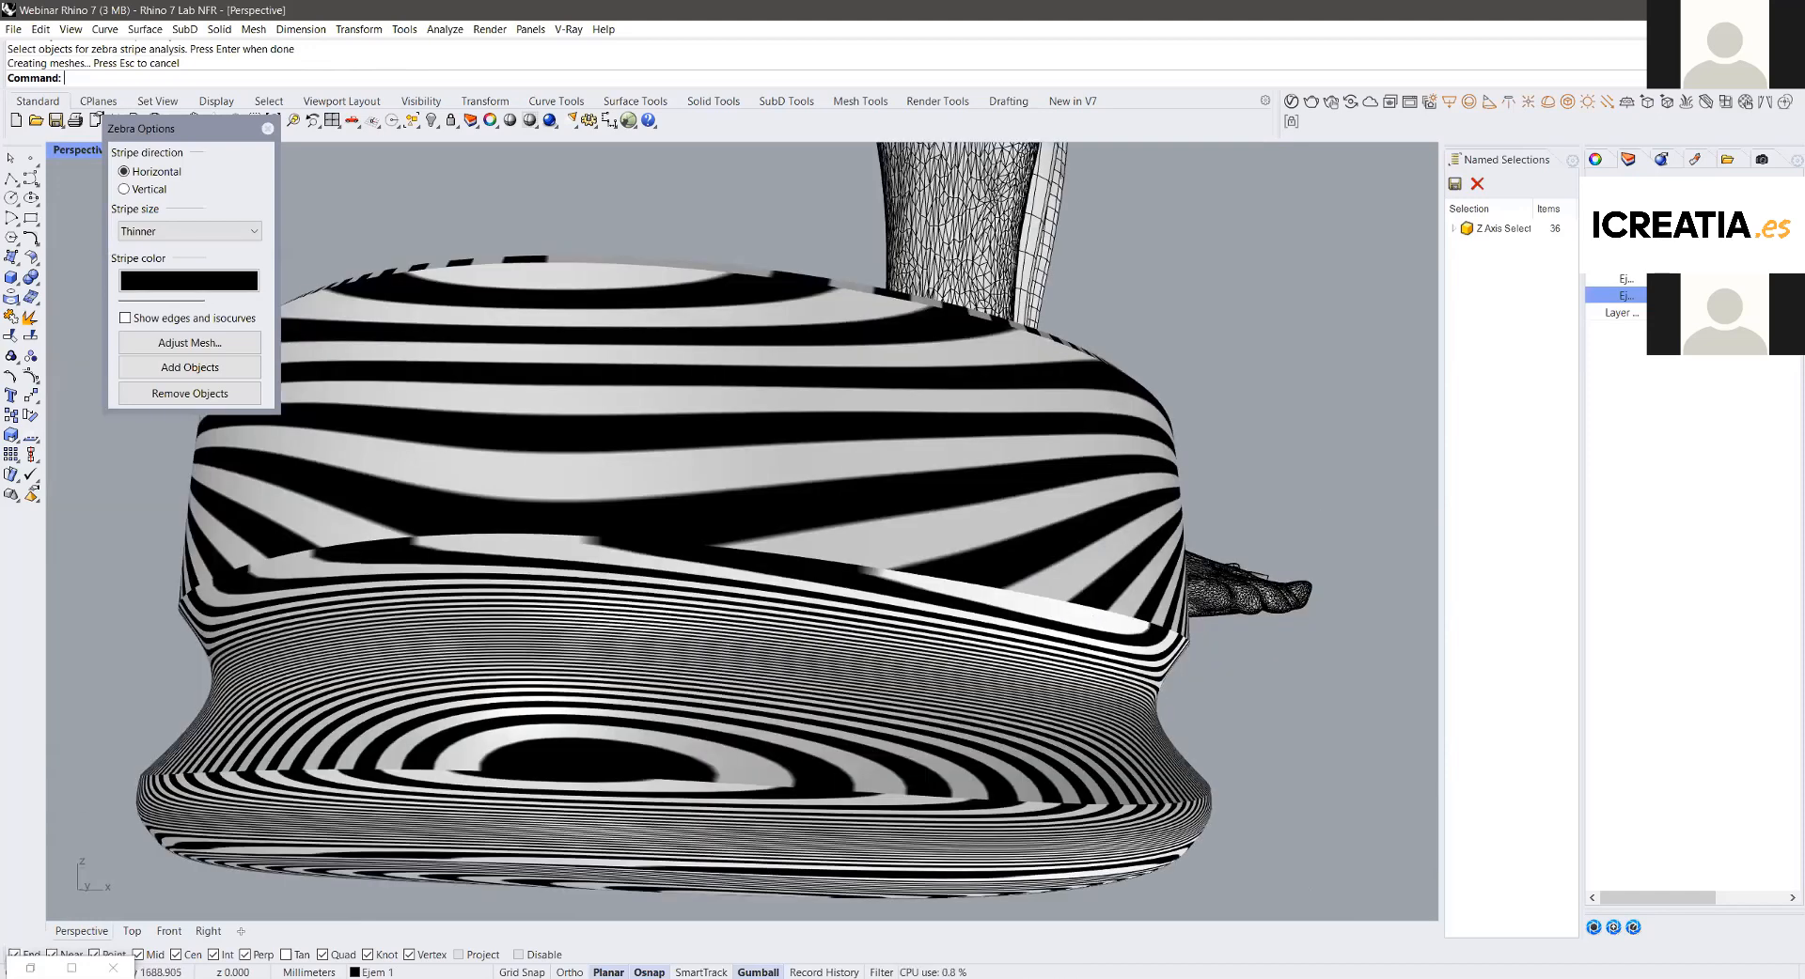
{"action": "scroll", "coordinate": [945, 559], "scroll_direction": "down", "scroll_amount": 2}
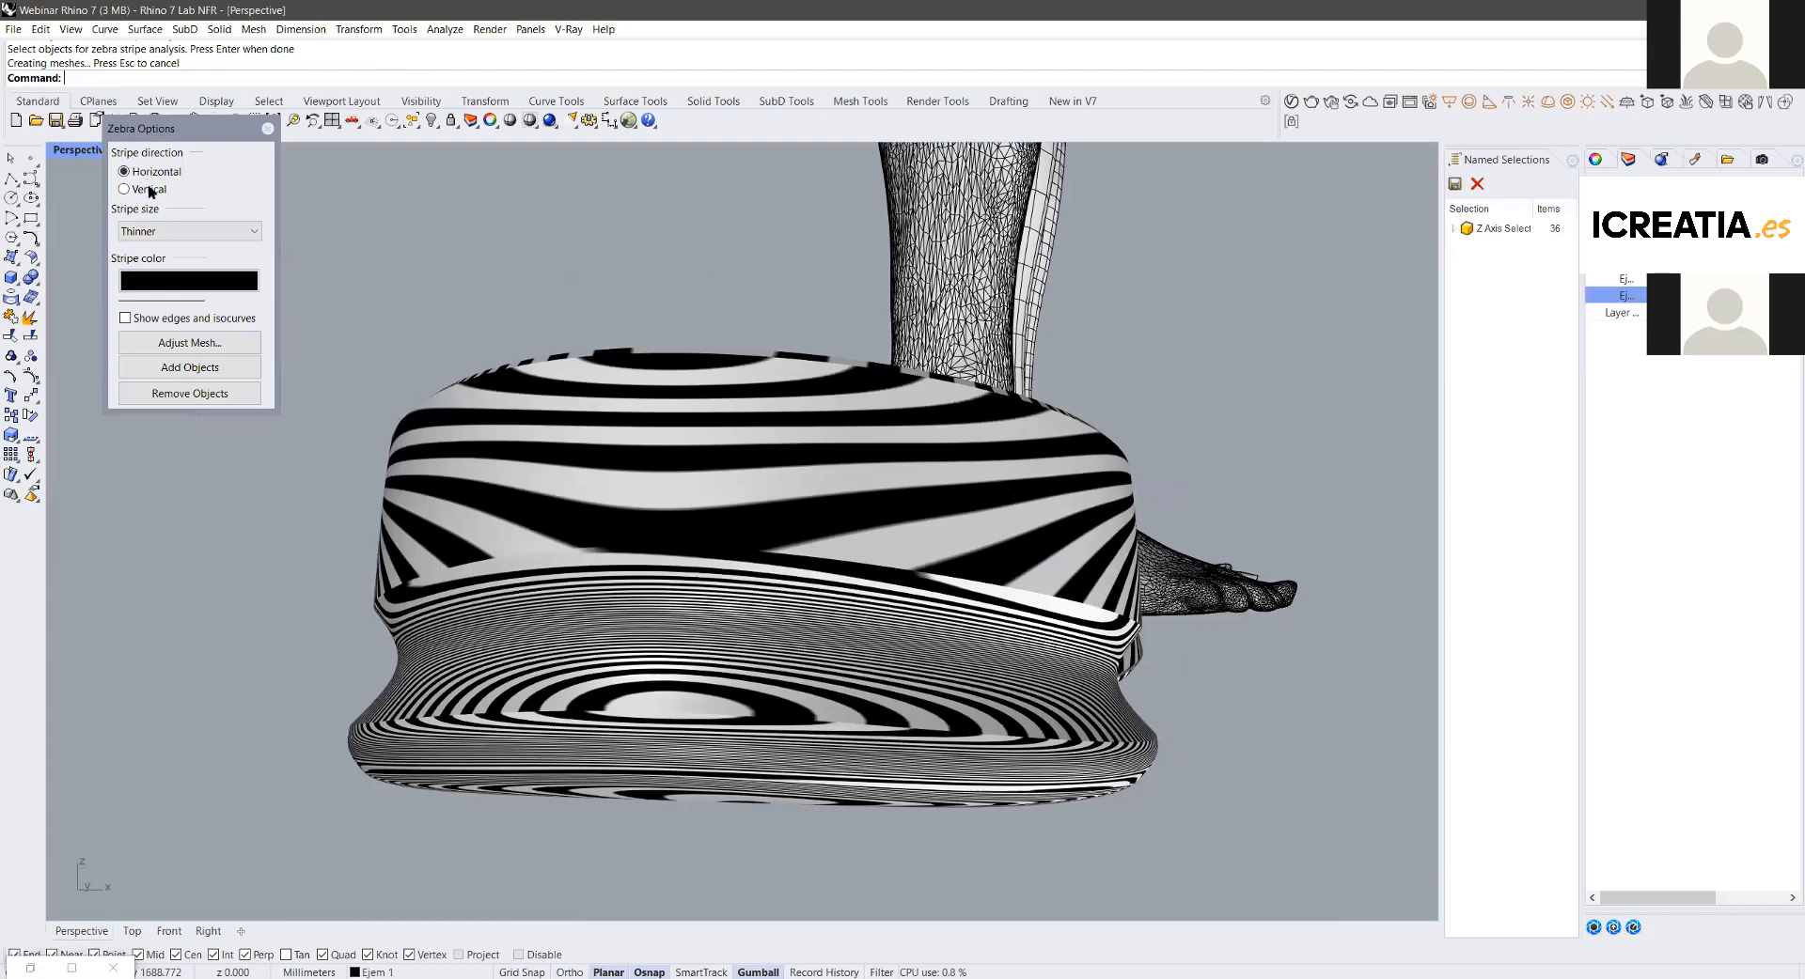
{"action": "scroll", "coordinate": [950, 627], "scroll_direction": "up", "scroll_amount": 5}
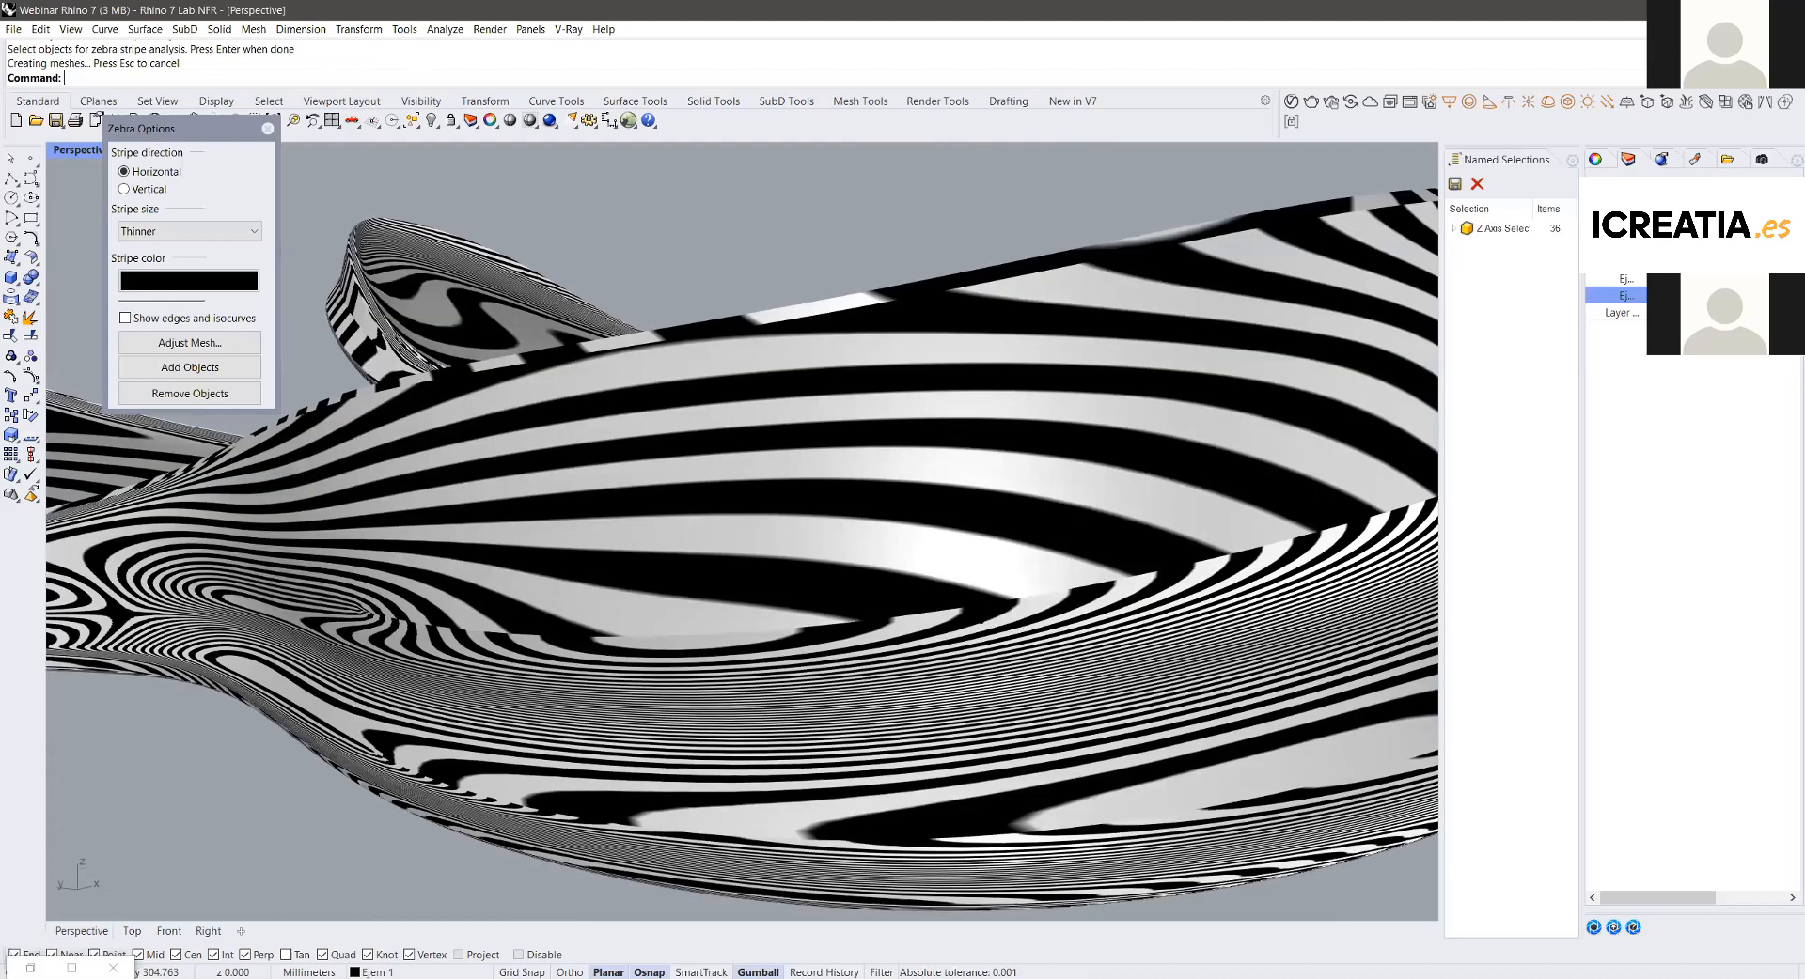
{"action": "right_click_drag", "start_coordinate": [722, 551], "coordinate": [691, 500]}
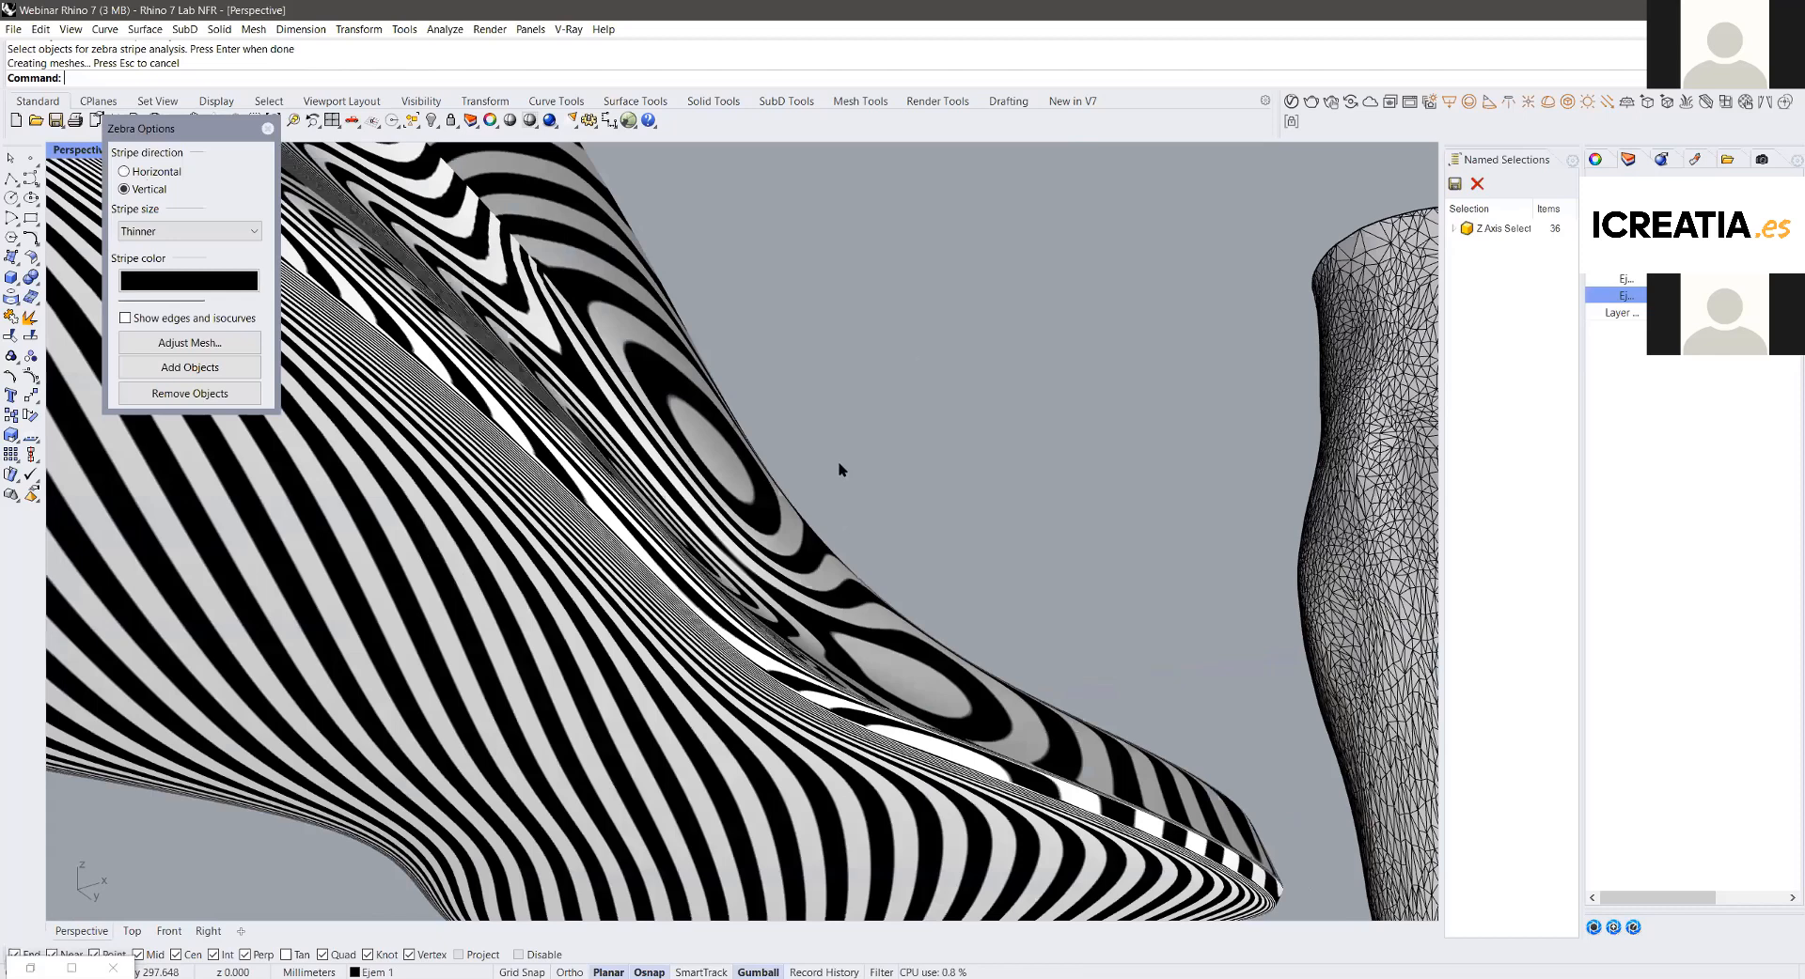
{"action": "scroll", "coordinate": [1001, 432], "scroll_direction": "up", "scroll_amount": 2}
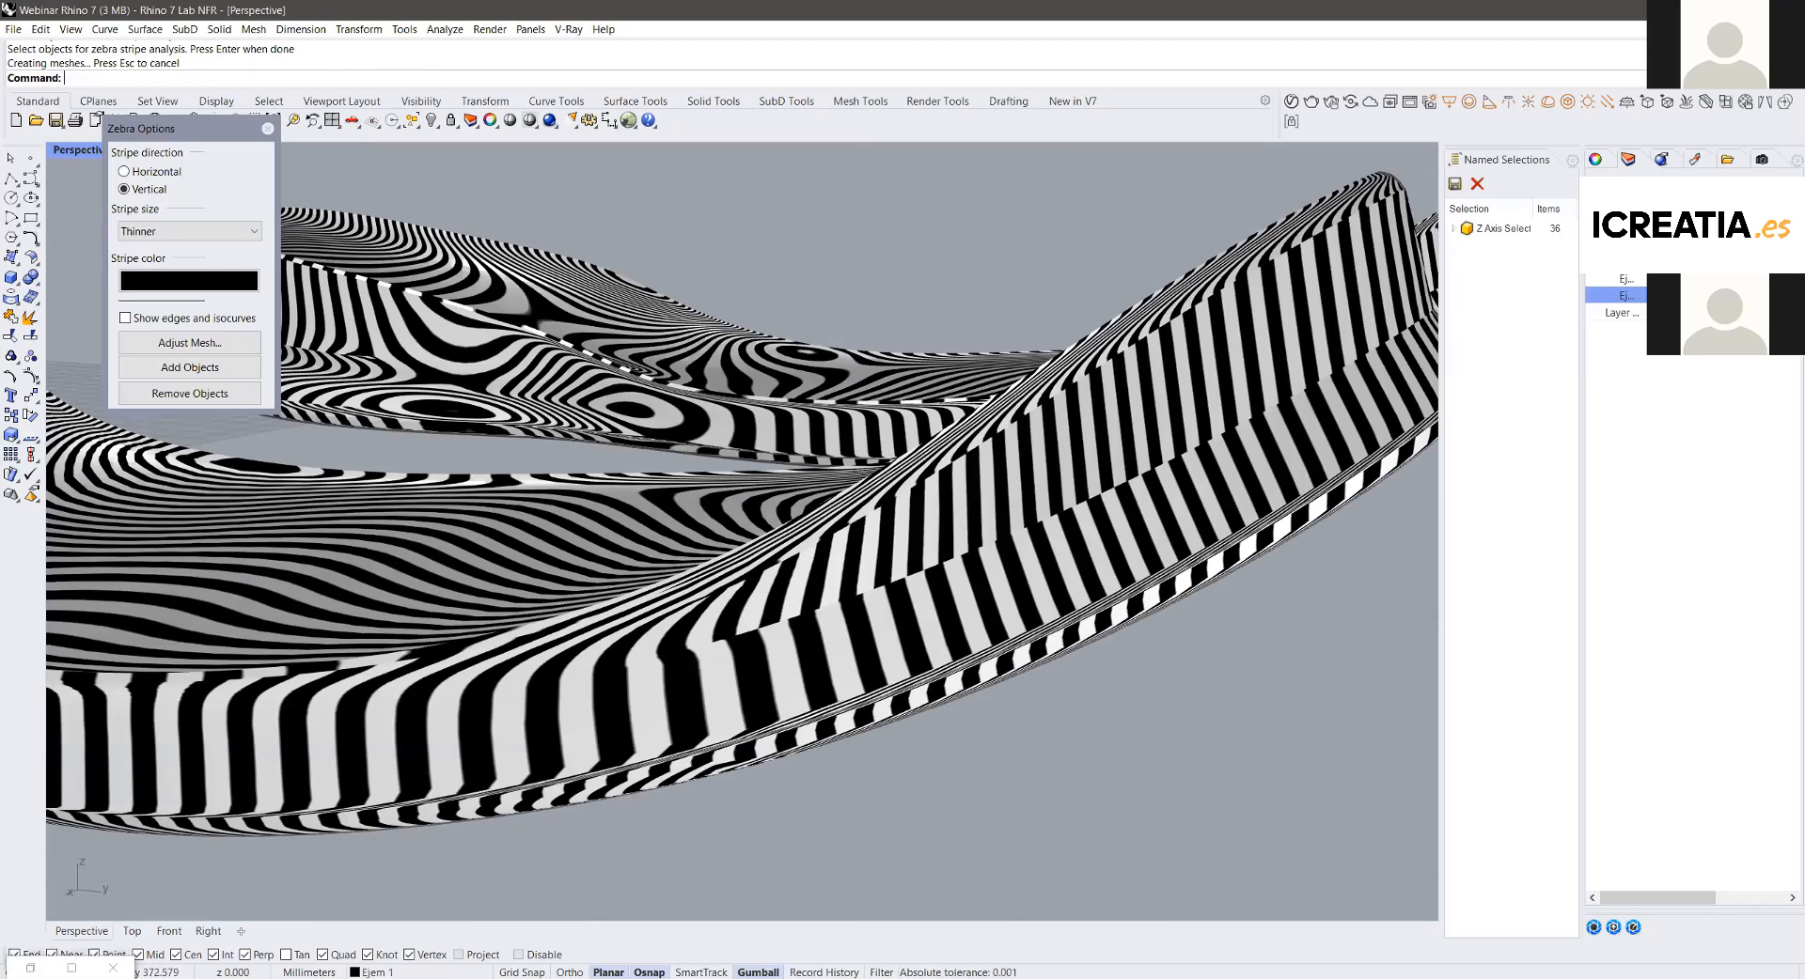
{"action": "scroll", "coordinate": [880, 497], "scroll_direction": "down", "scroll_amount": 3}
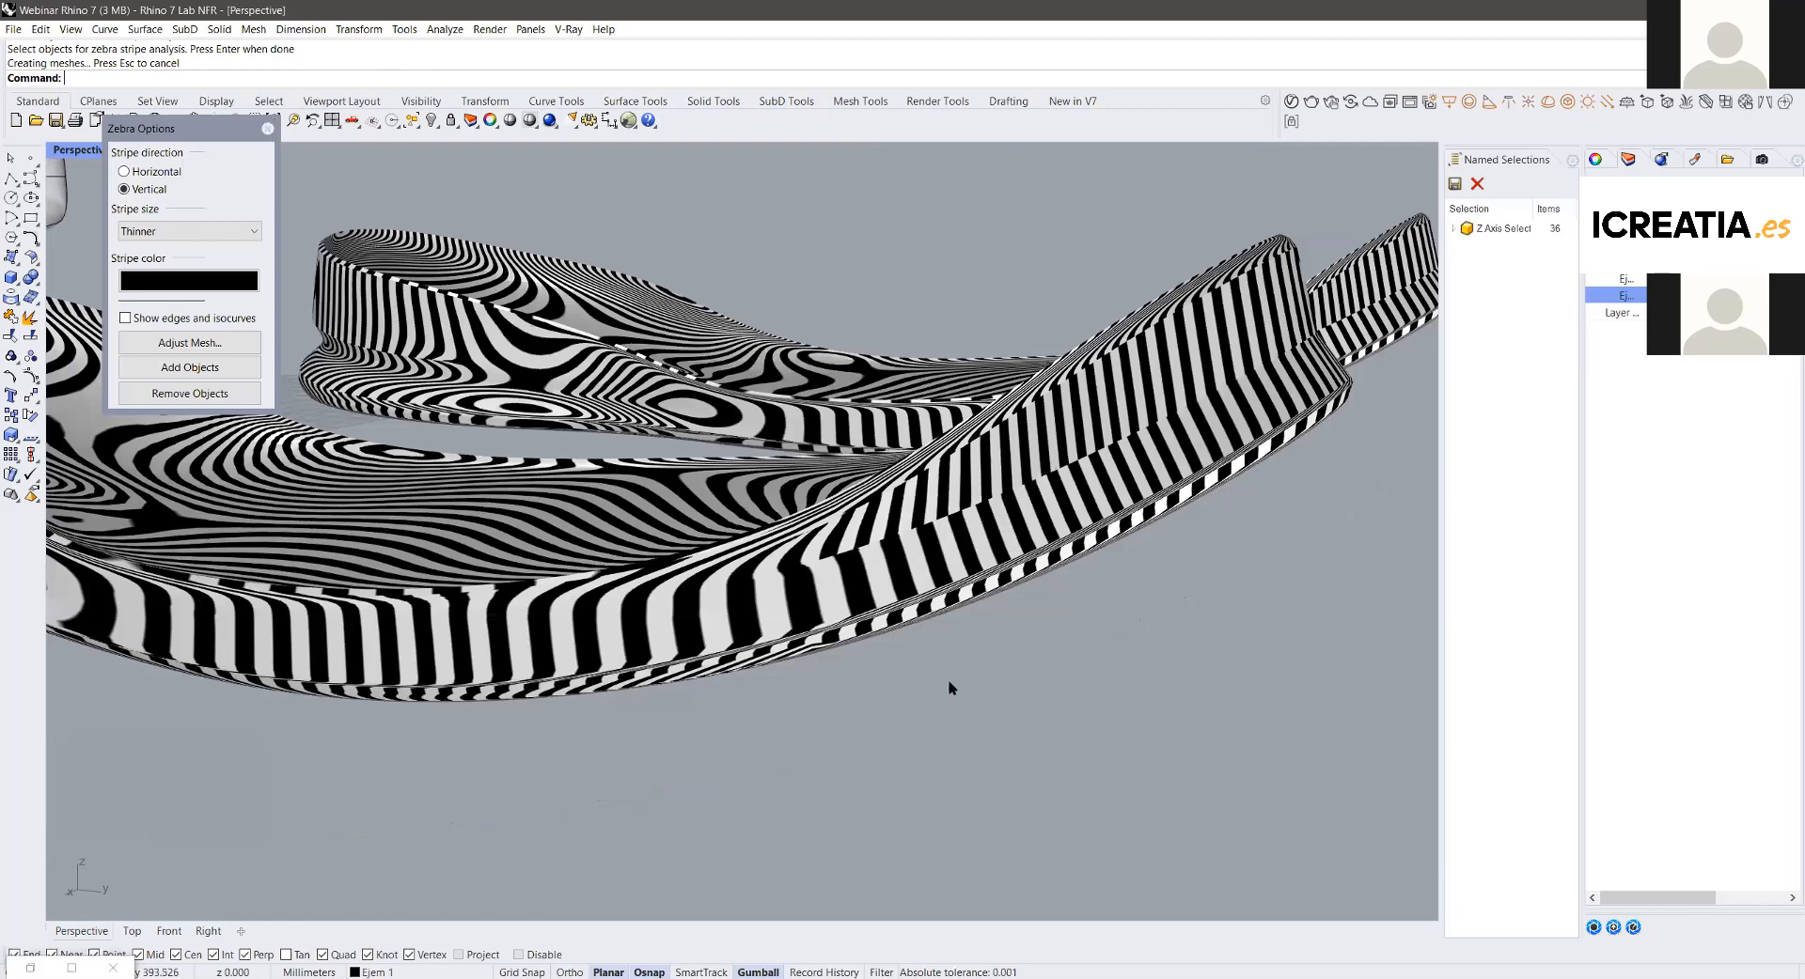
Step: Close the zebra display and check the SubD edges on the forefoot's outer wall by selecting them one at a time
{"action": "scroll", "coordinate": [940, 688], "scroll_direction": "up", "scroll_amount": 2}
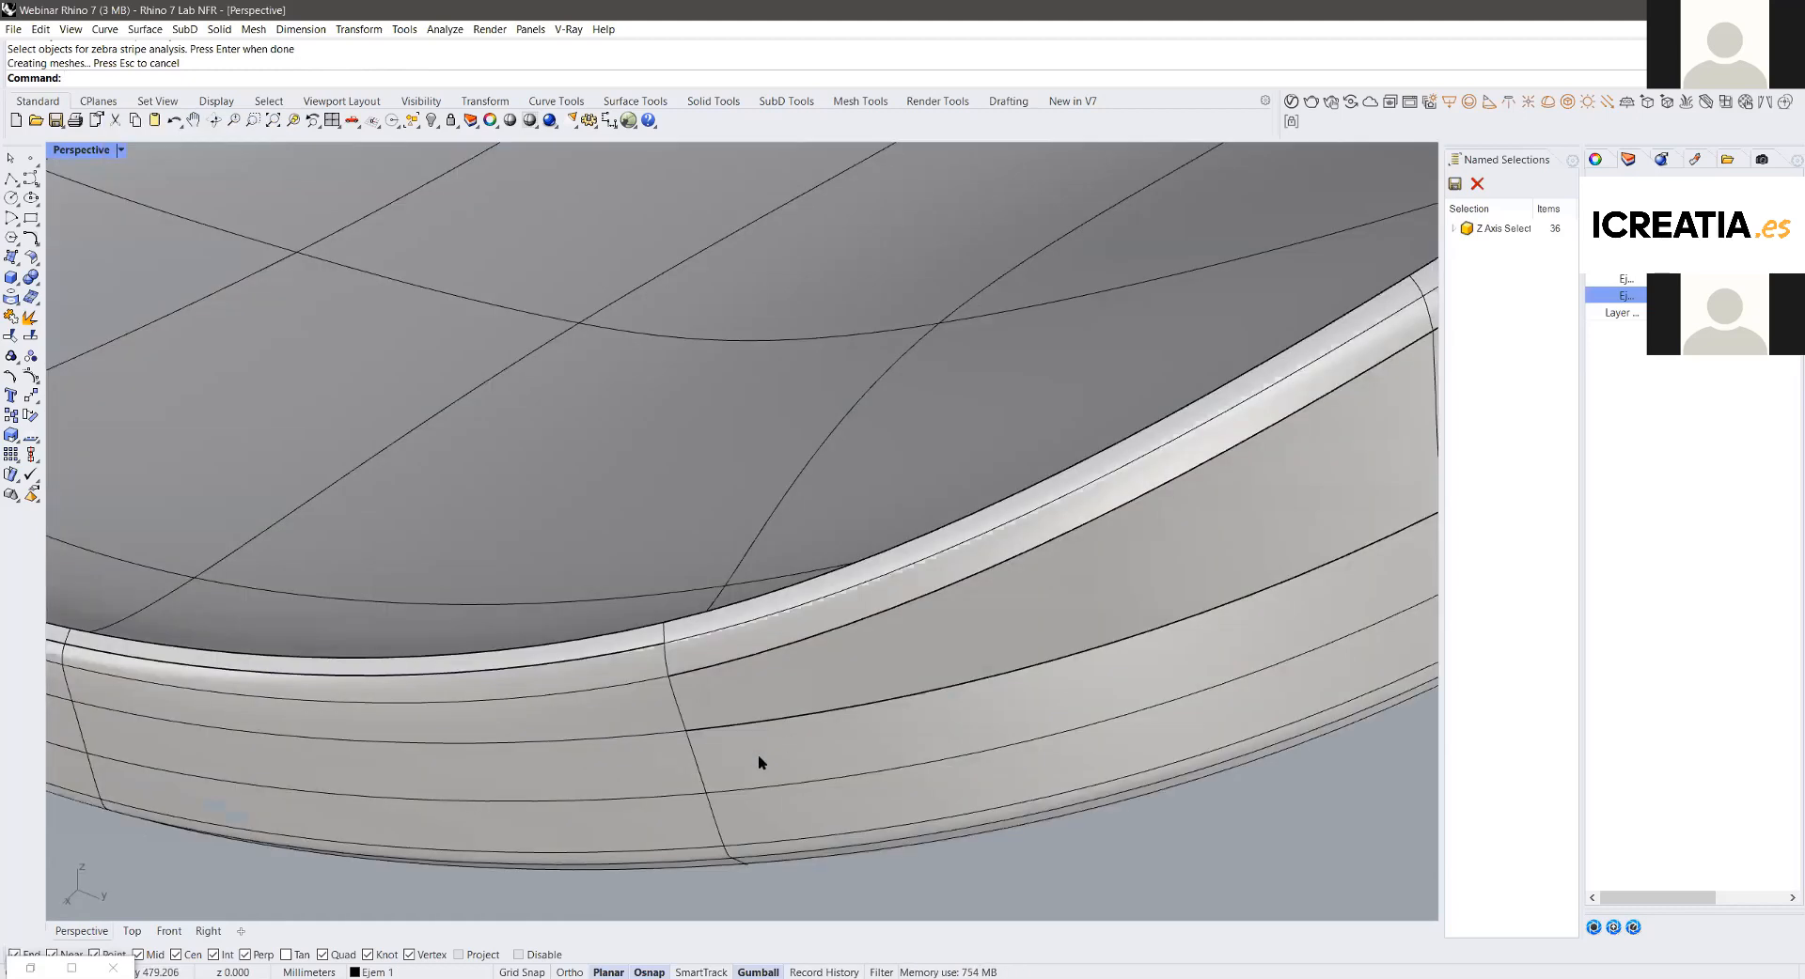
{"action": "left_click", "coordinate": [647, 734], "text": "ctrl+shift"}
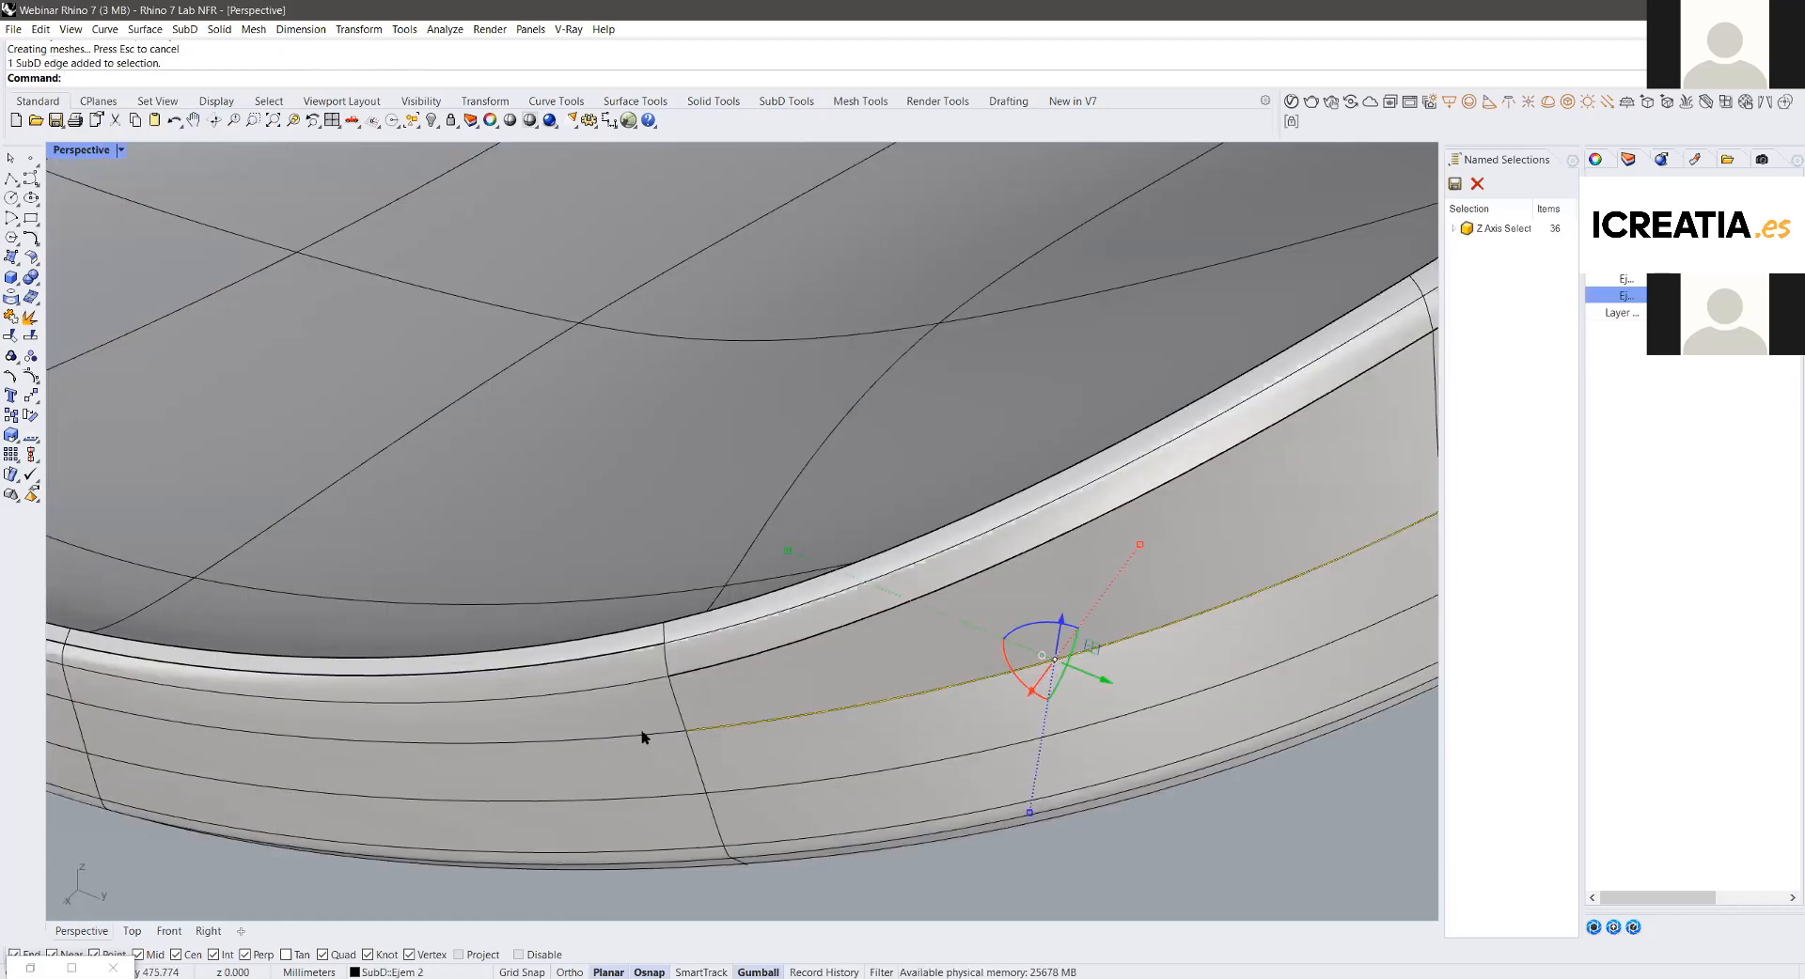
{"action": "key", "text": "Escape"}
{"action": "left_click", "coordinate": [643, 741], "text": "ctrl+shift"}
{"action": "key", "text": "Escape"}
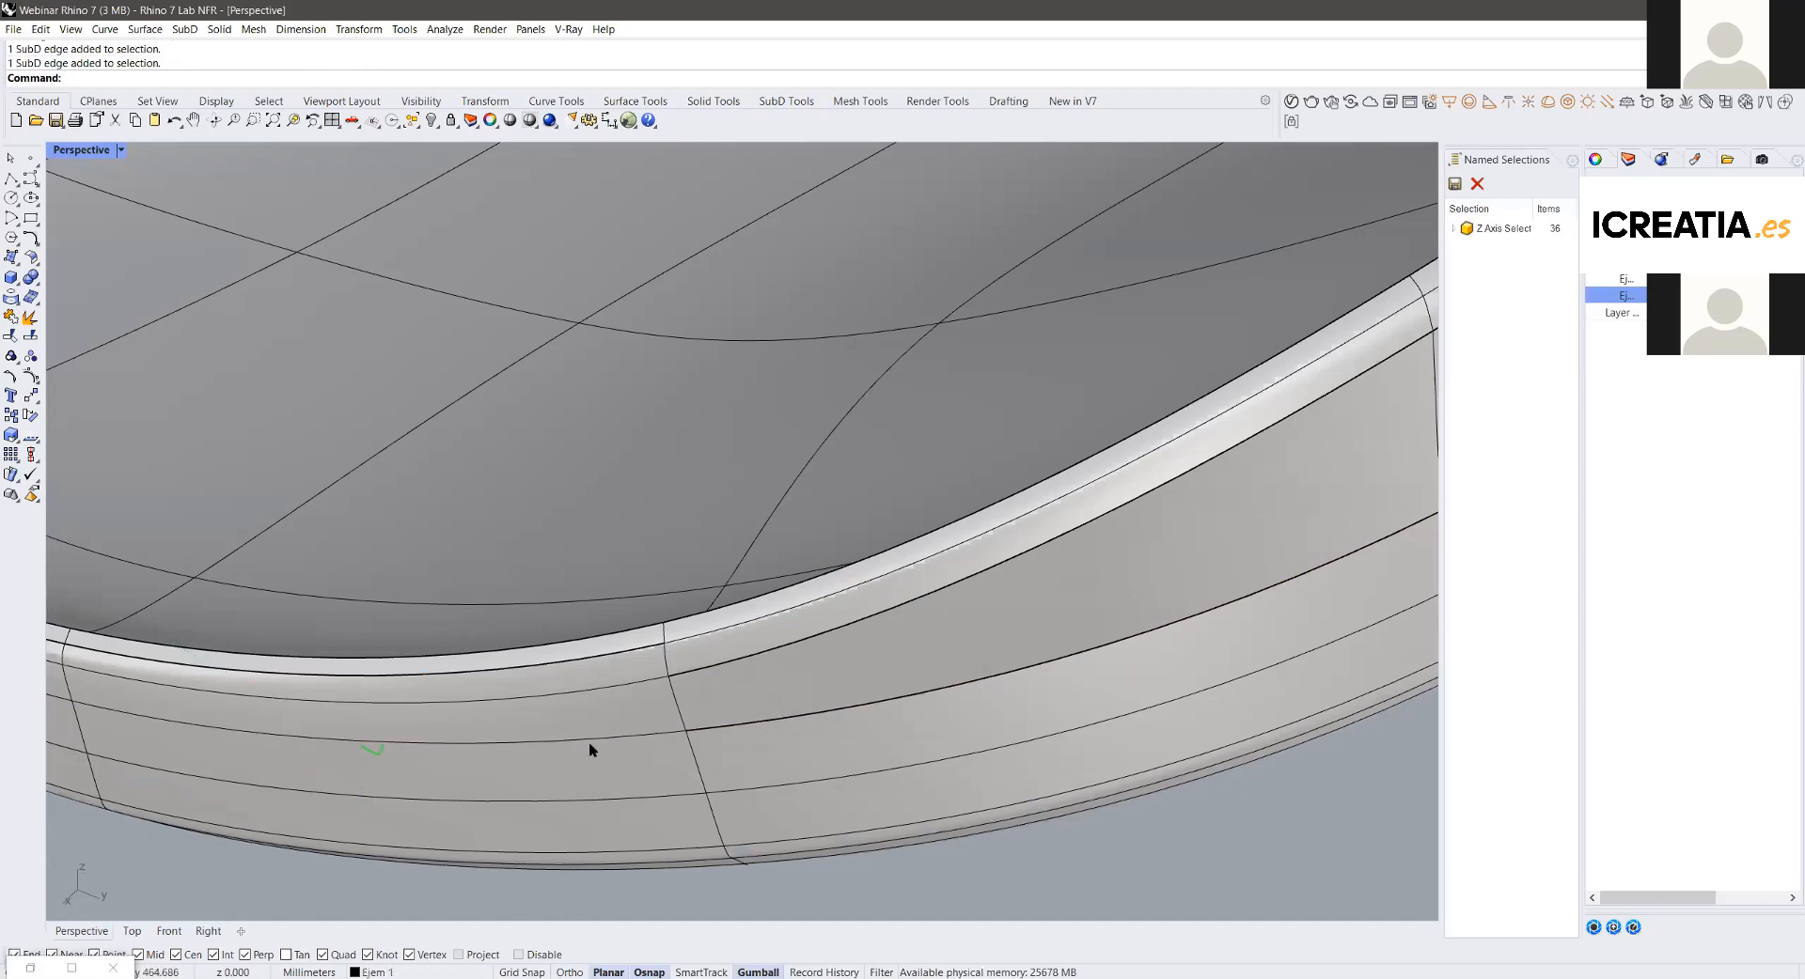
{"action": "scroll", "coordinate": [971, 633], "scroll_direction": "down", "scroll_amount": 2}
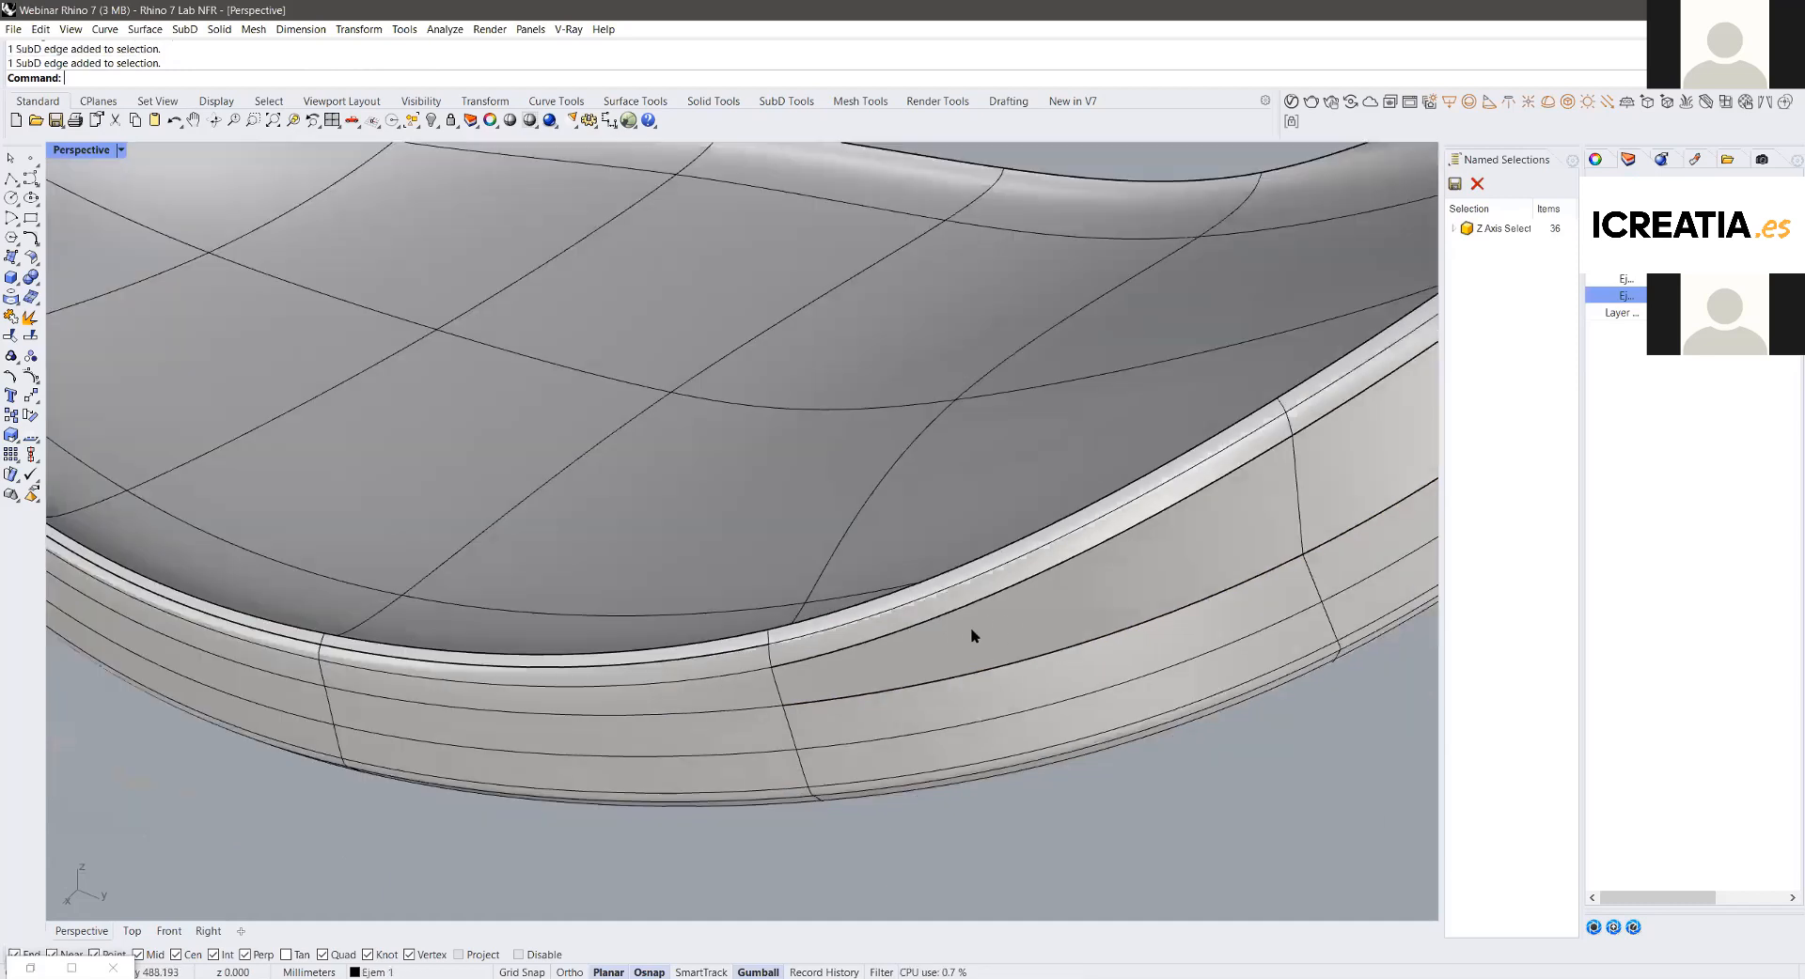
Step: Run Zebra on the NURBS sole alone and inspect the vertical stripes across the forefoot's outer wall
{"action": "scroll", "coordinate": [947, 649], "scroll_direction": "down", "scroll_amount": 2}
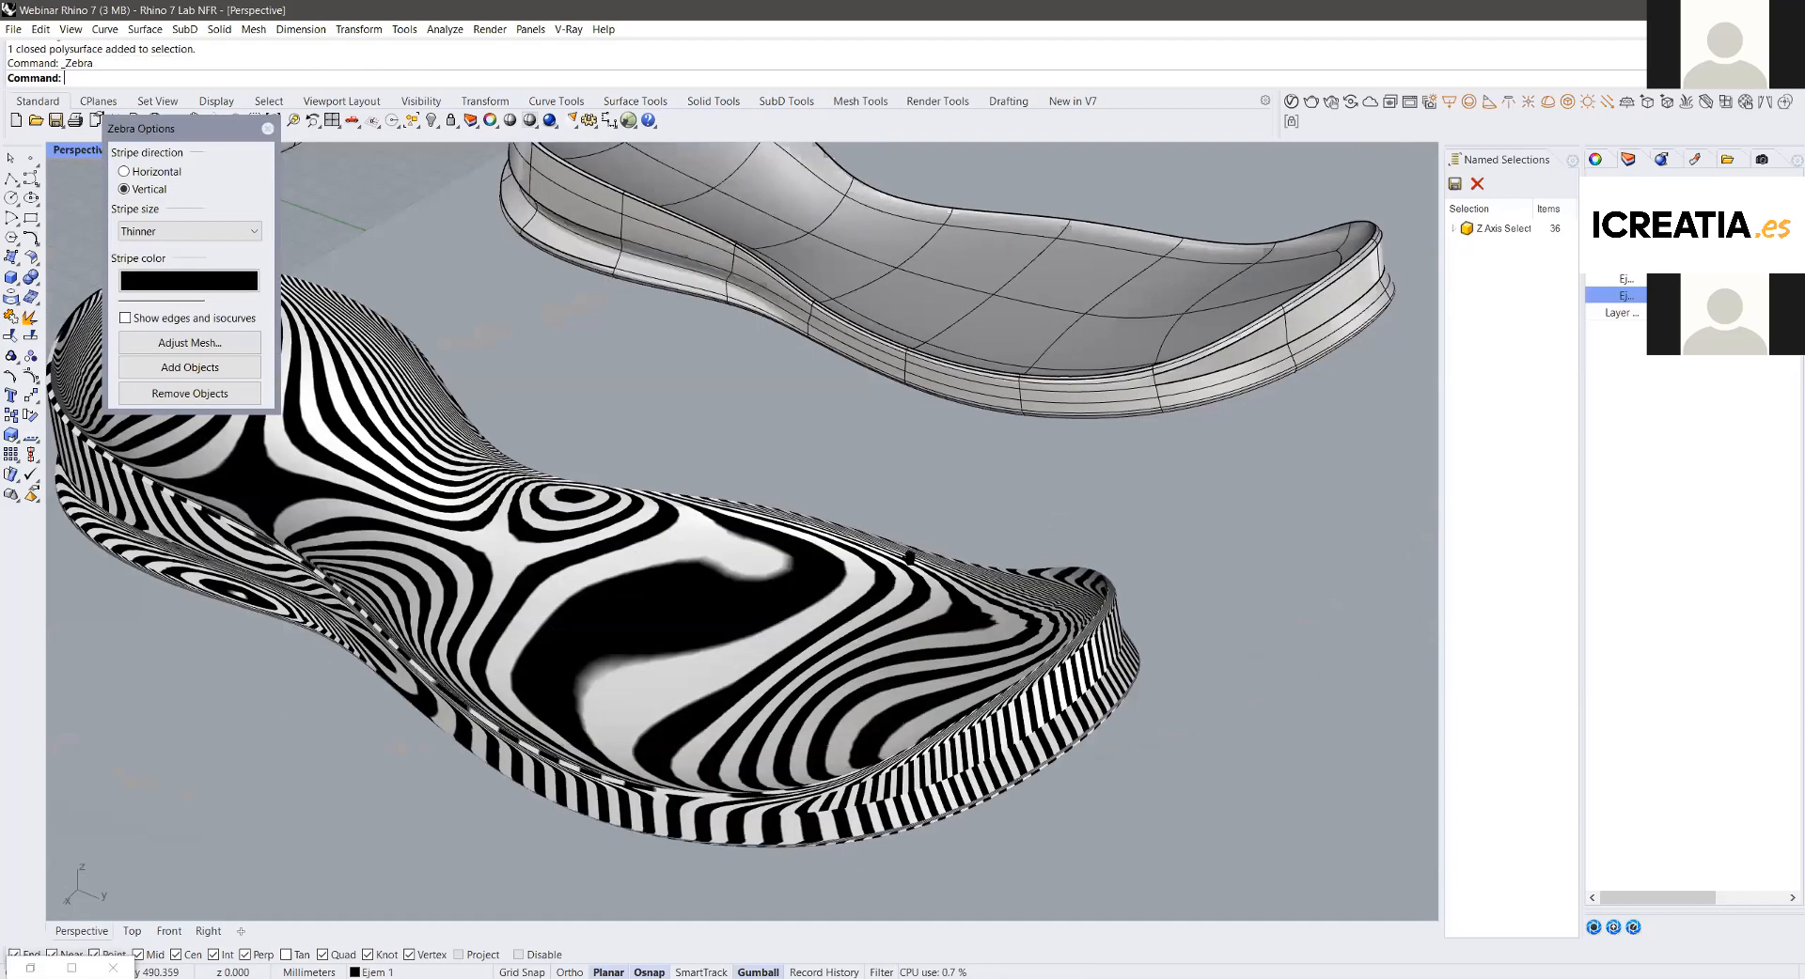
{"action": "scroll", "coordinate": [908, 548], "scroll_direction": "up", "scroll_amount": 5}
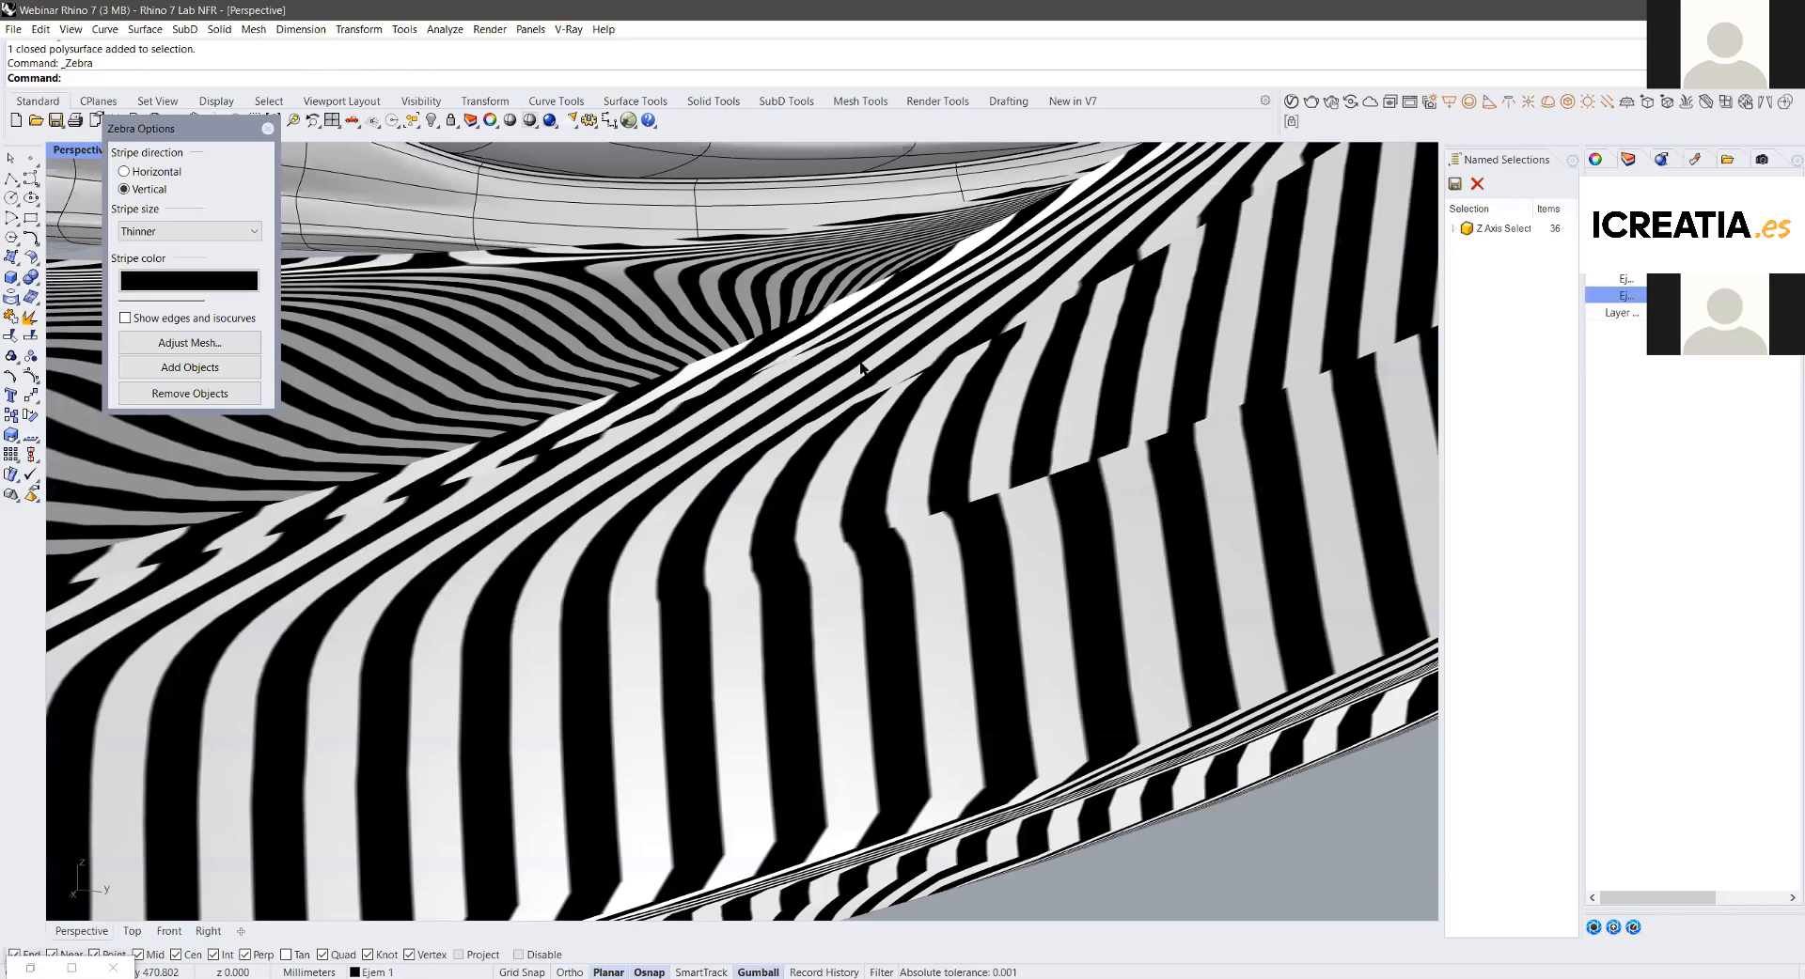
{"action": "right_click_drag", "start_coordinate": [764, 472], "coordinate": [798, 516]}
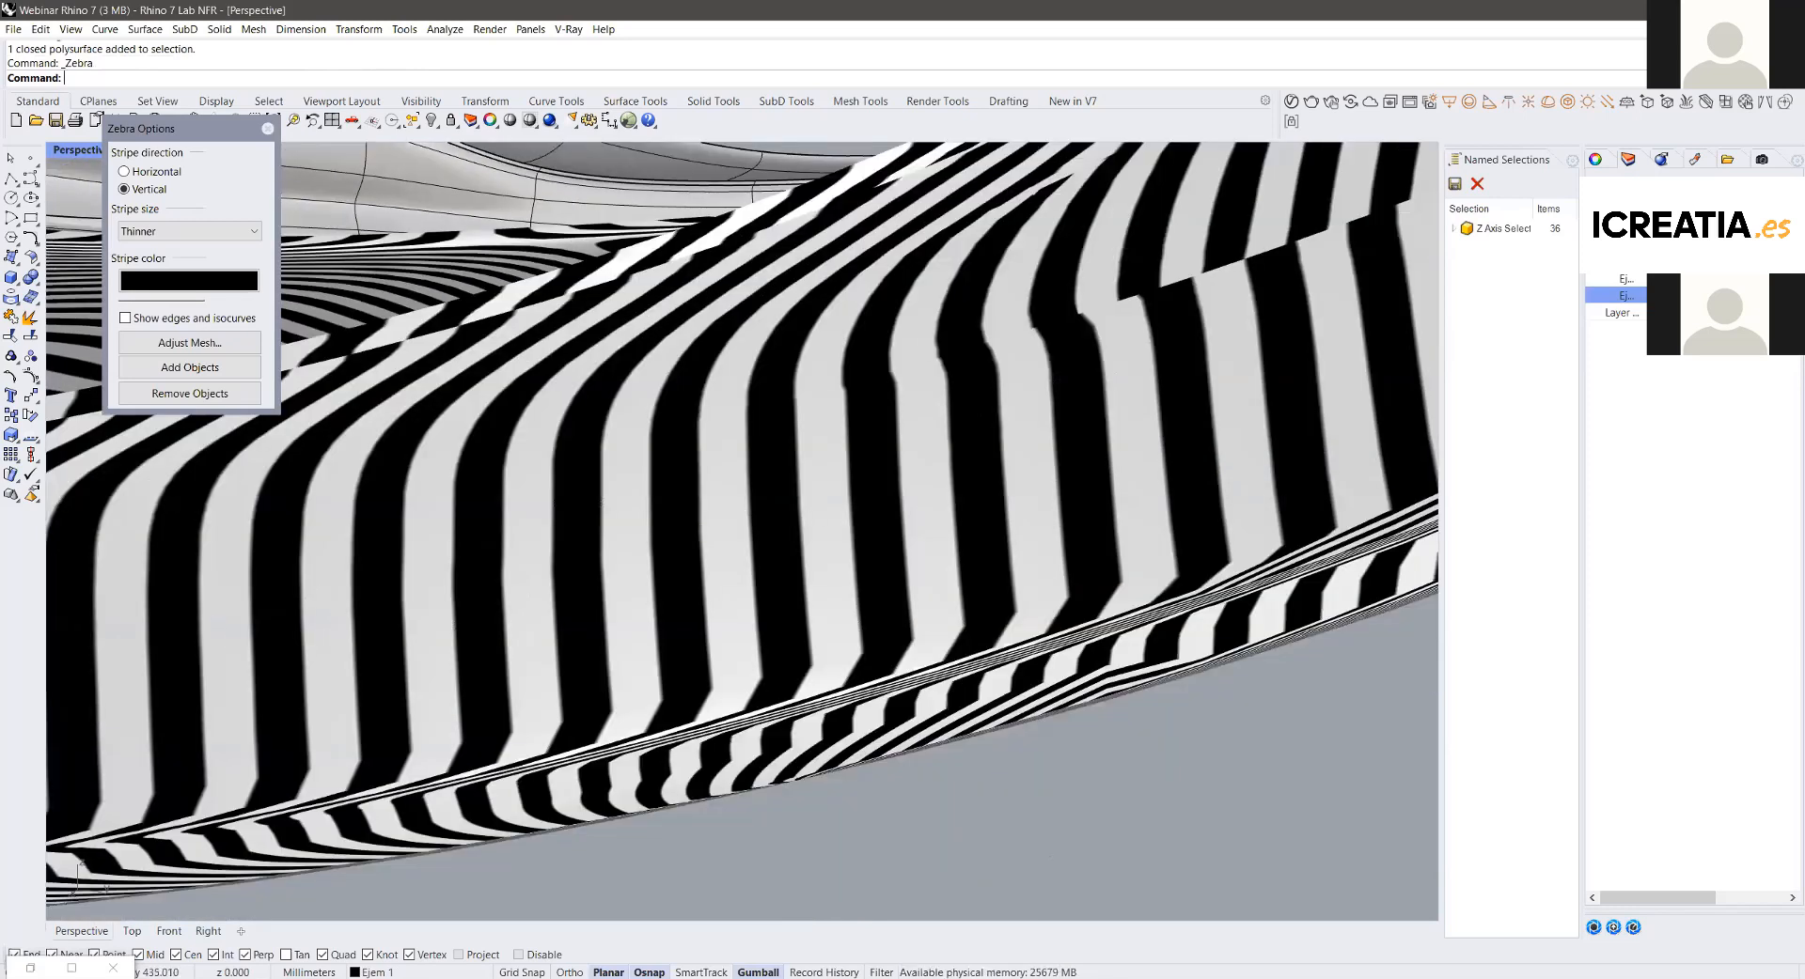
{"action": "right_click_drag", "start_coordinate": [1002, 376], "coordinate": [804, 432]}
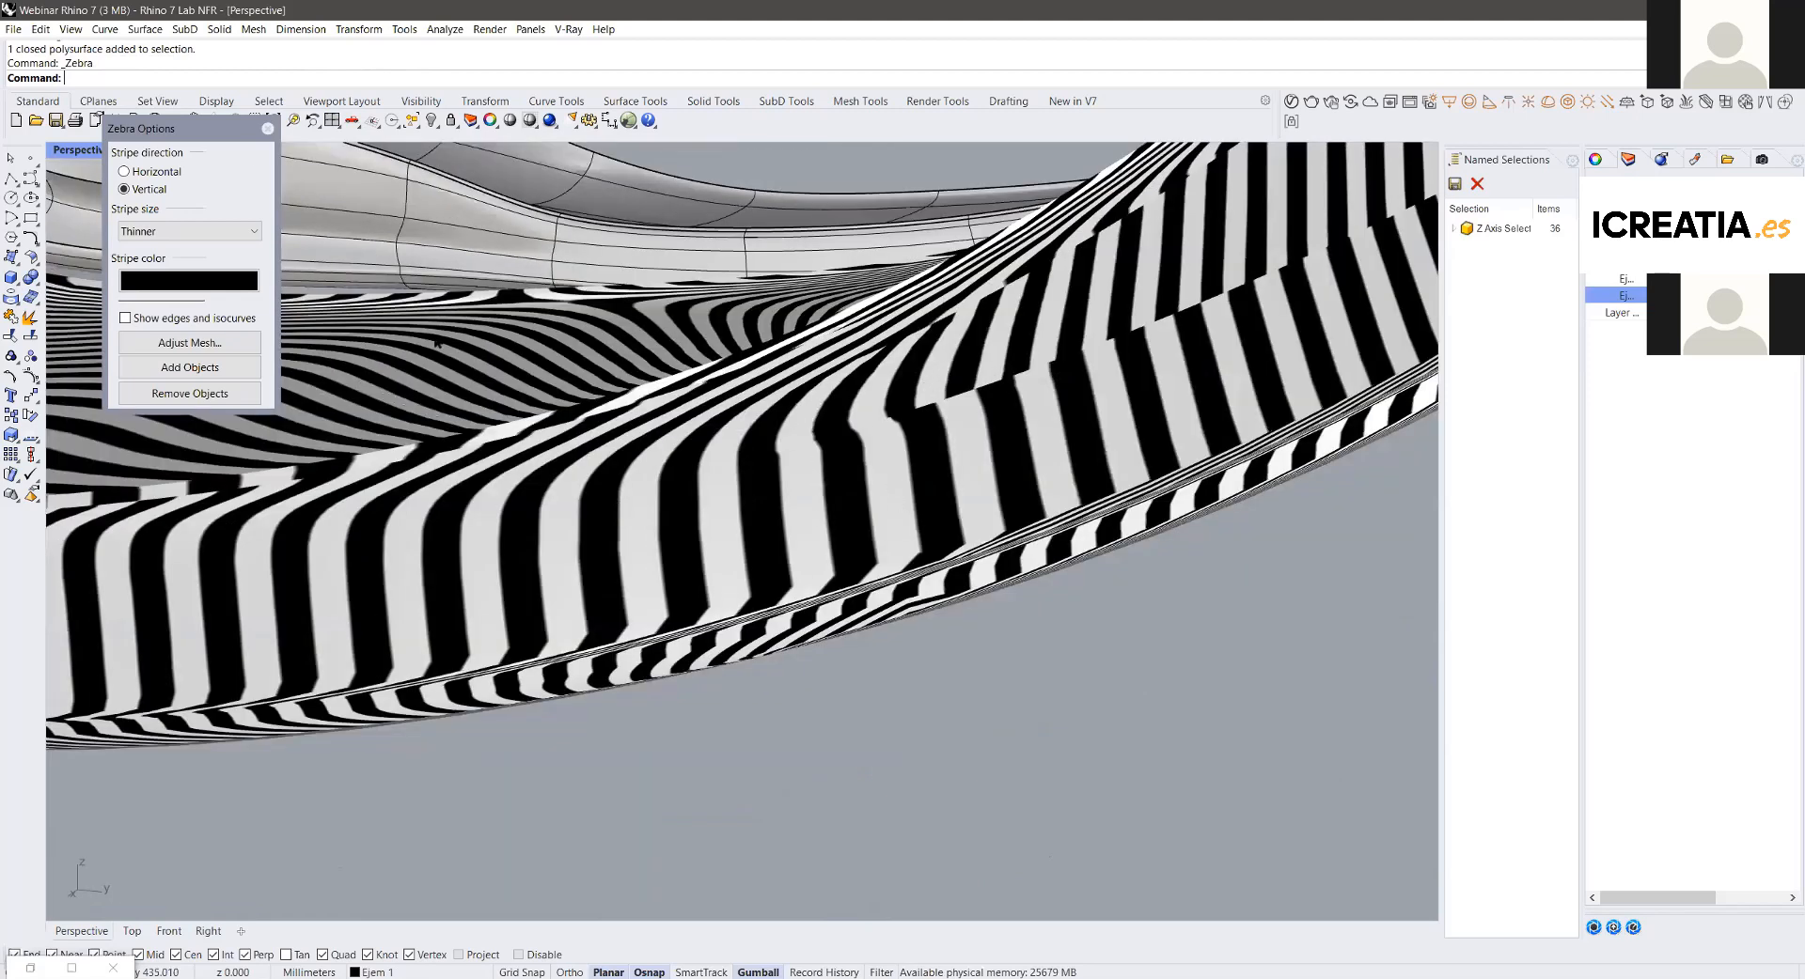
{"action": "scroll", "coordinate": [707, 433], "scroll_direction": "down", "scroll_amount": 2}
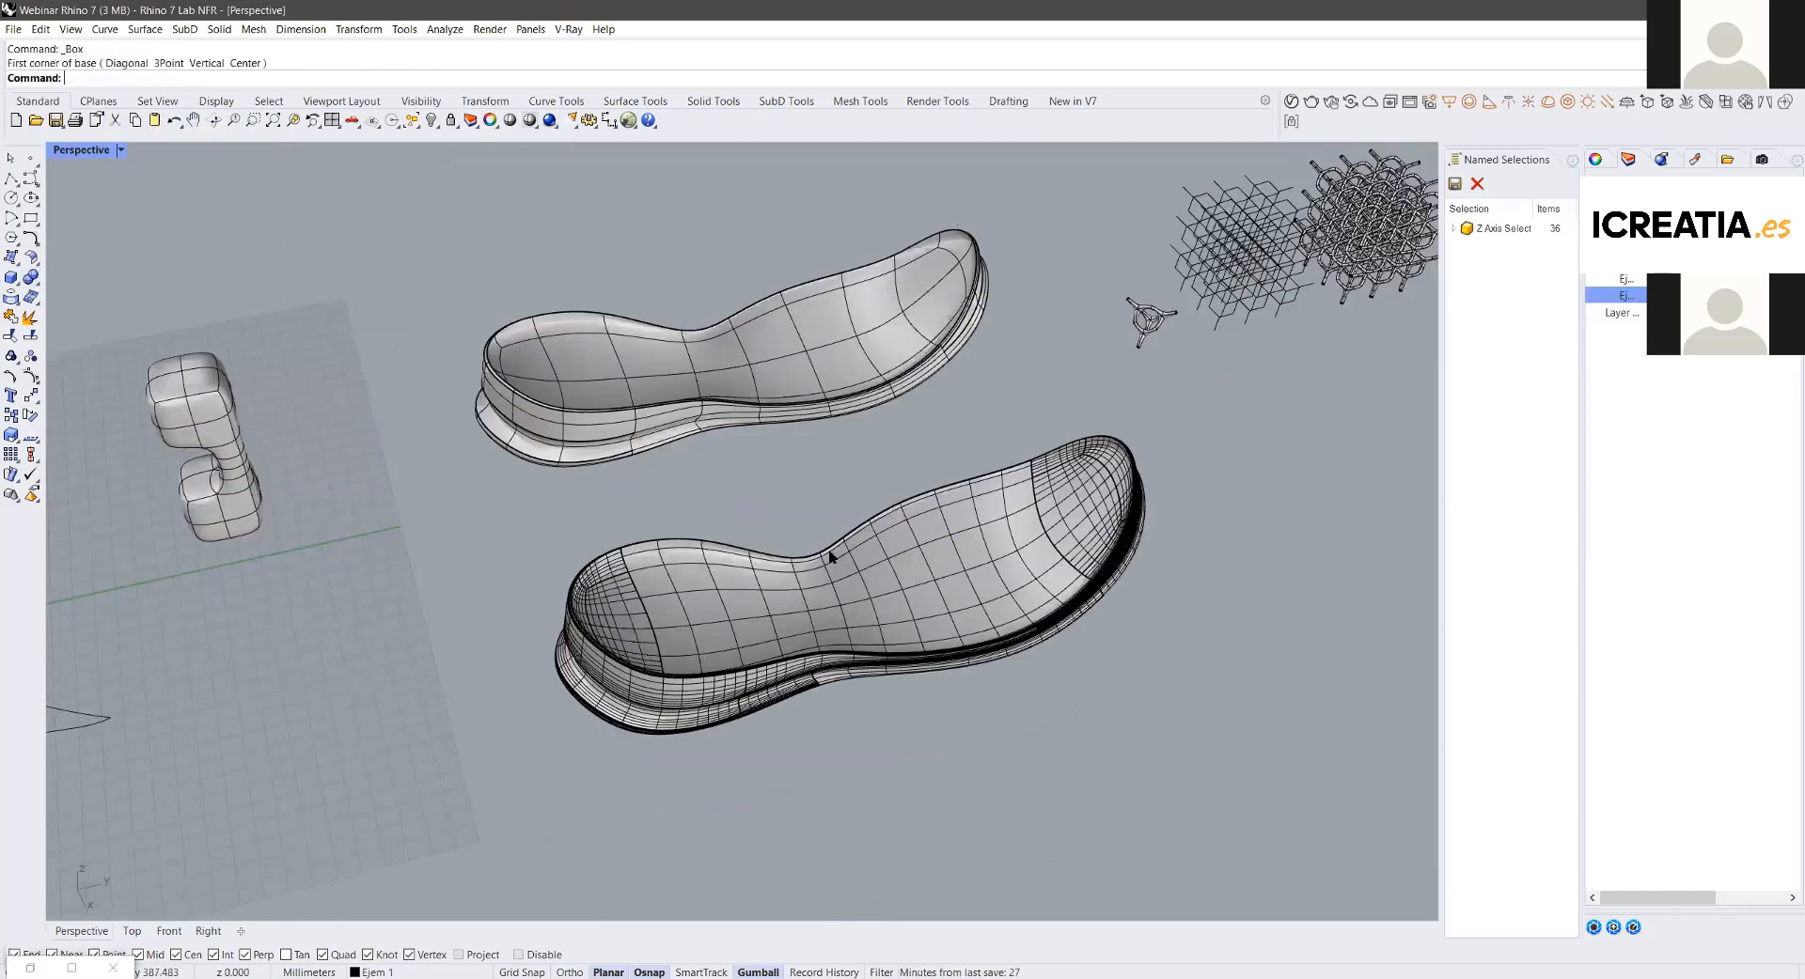
Step: Raise the NURBS sole above the original and draw a sloping control-point curve across its heel in the Right view
{"action": "scroll", "coordinate": [446, 209], "scroll_direction": "down", "scroll_amount": 2}
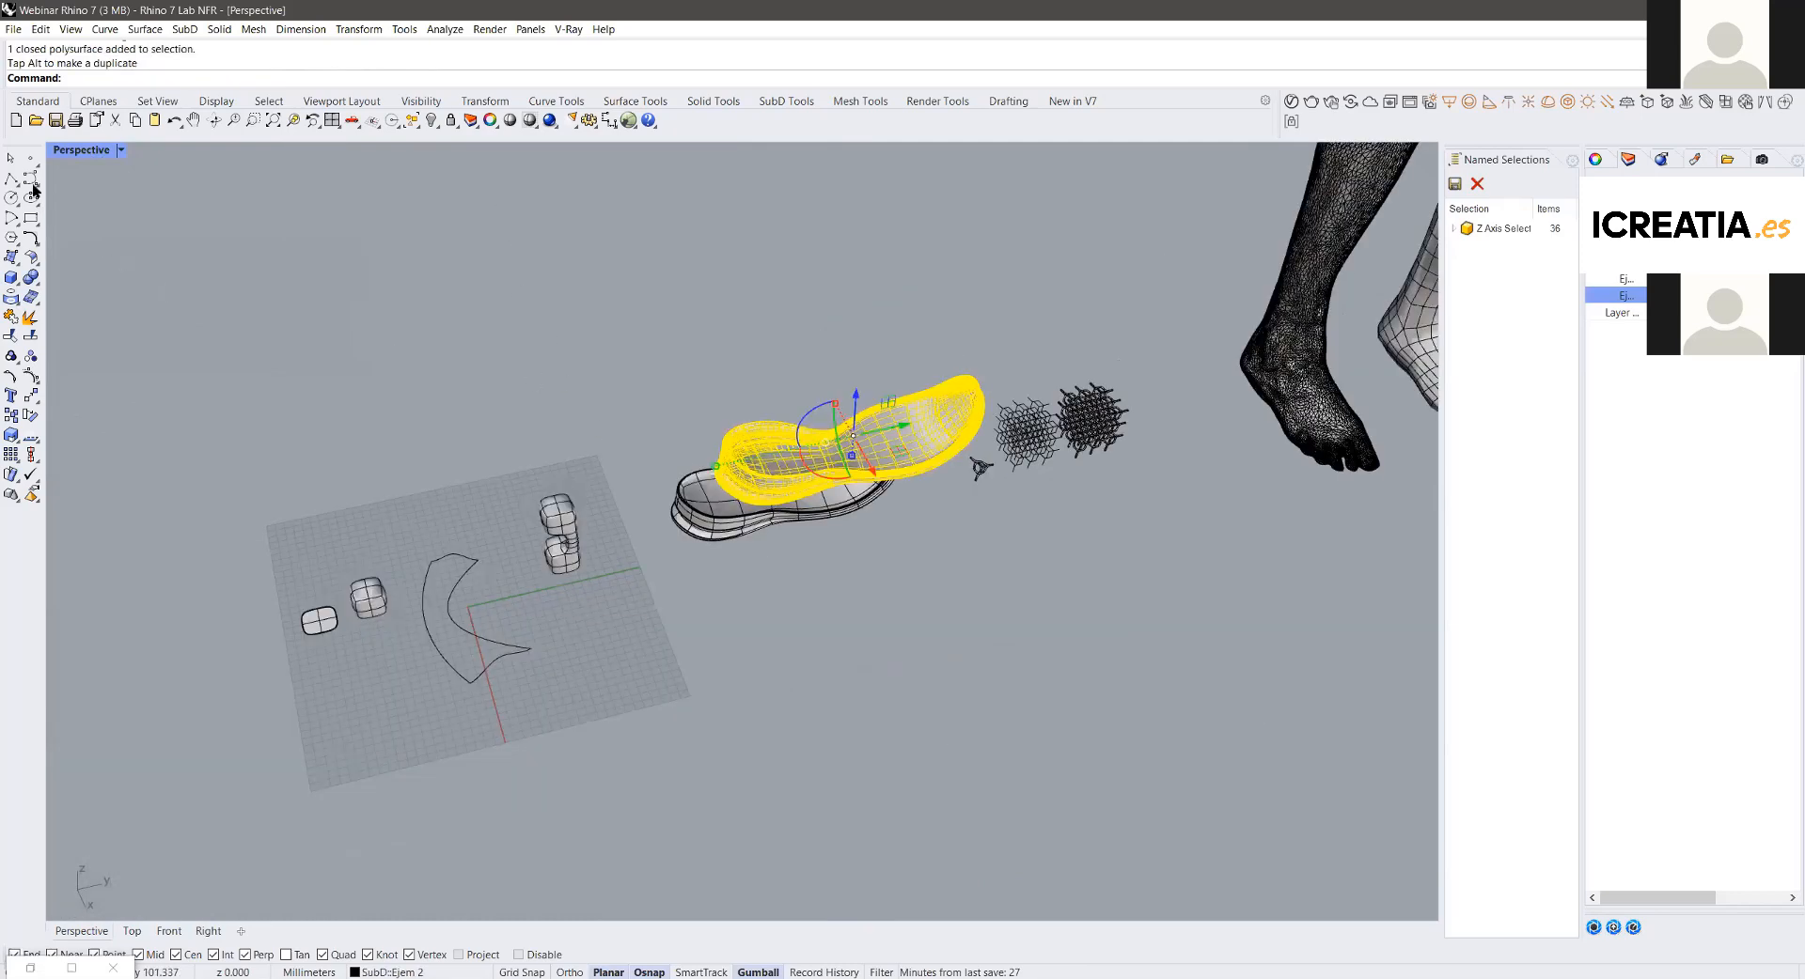
{"action": "key", "text": "ctrl+m"}
{"action": "left_click", "coordinate": [898, 786]}
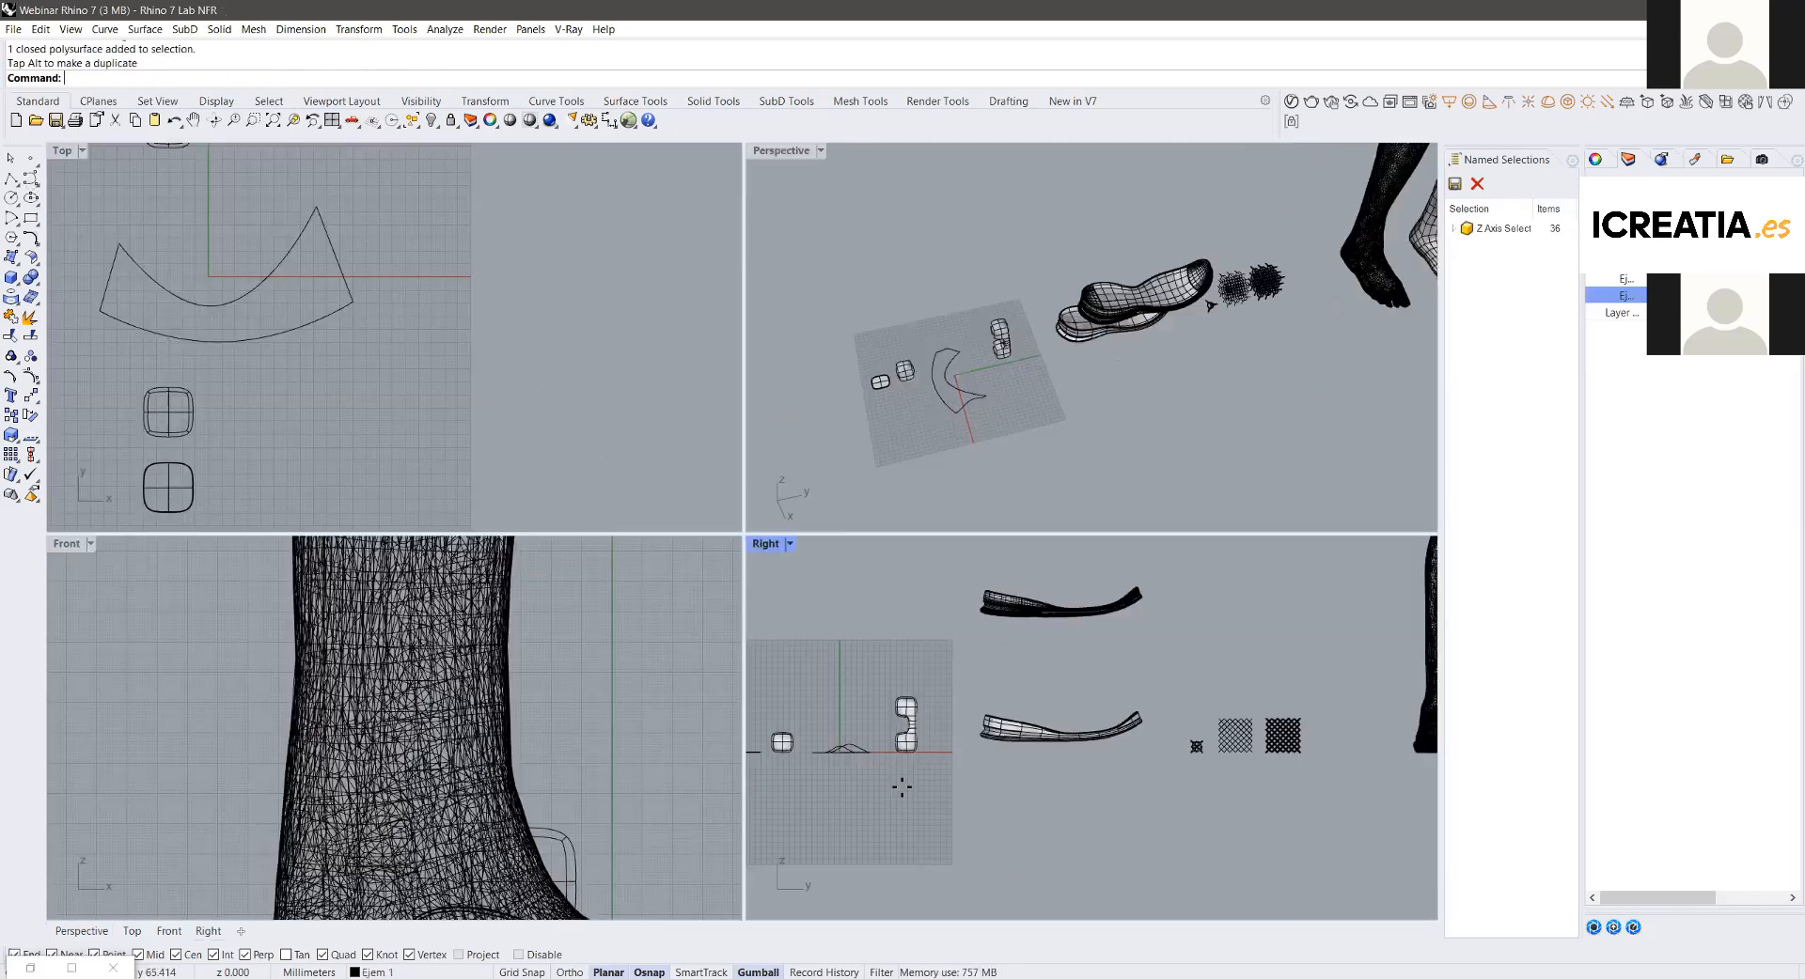
{"action": "scroll", "coordinate": [859, 742], "scroll_direction": "down", "scroll_amount": 2}
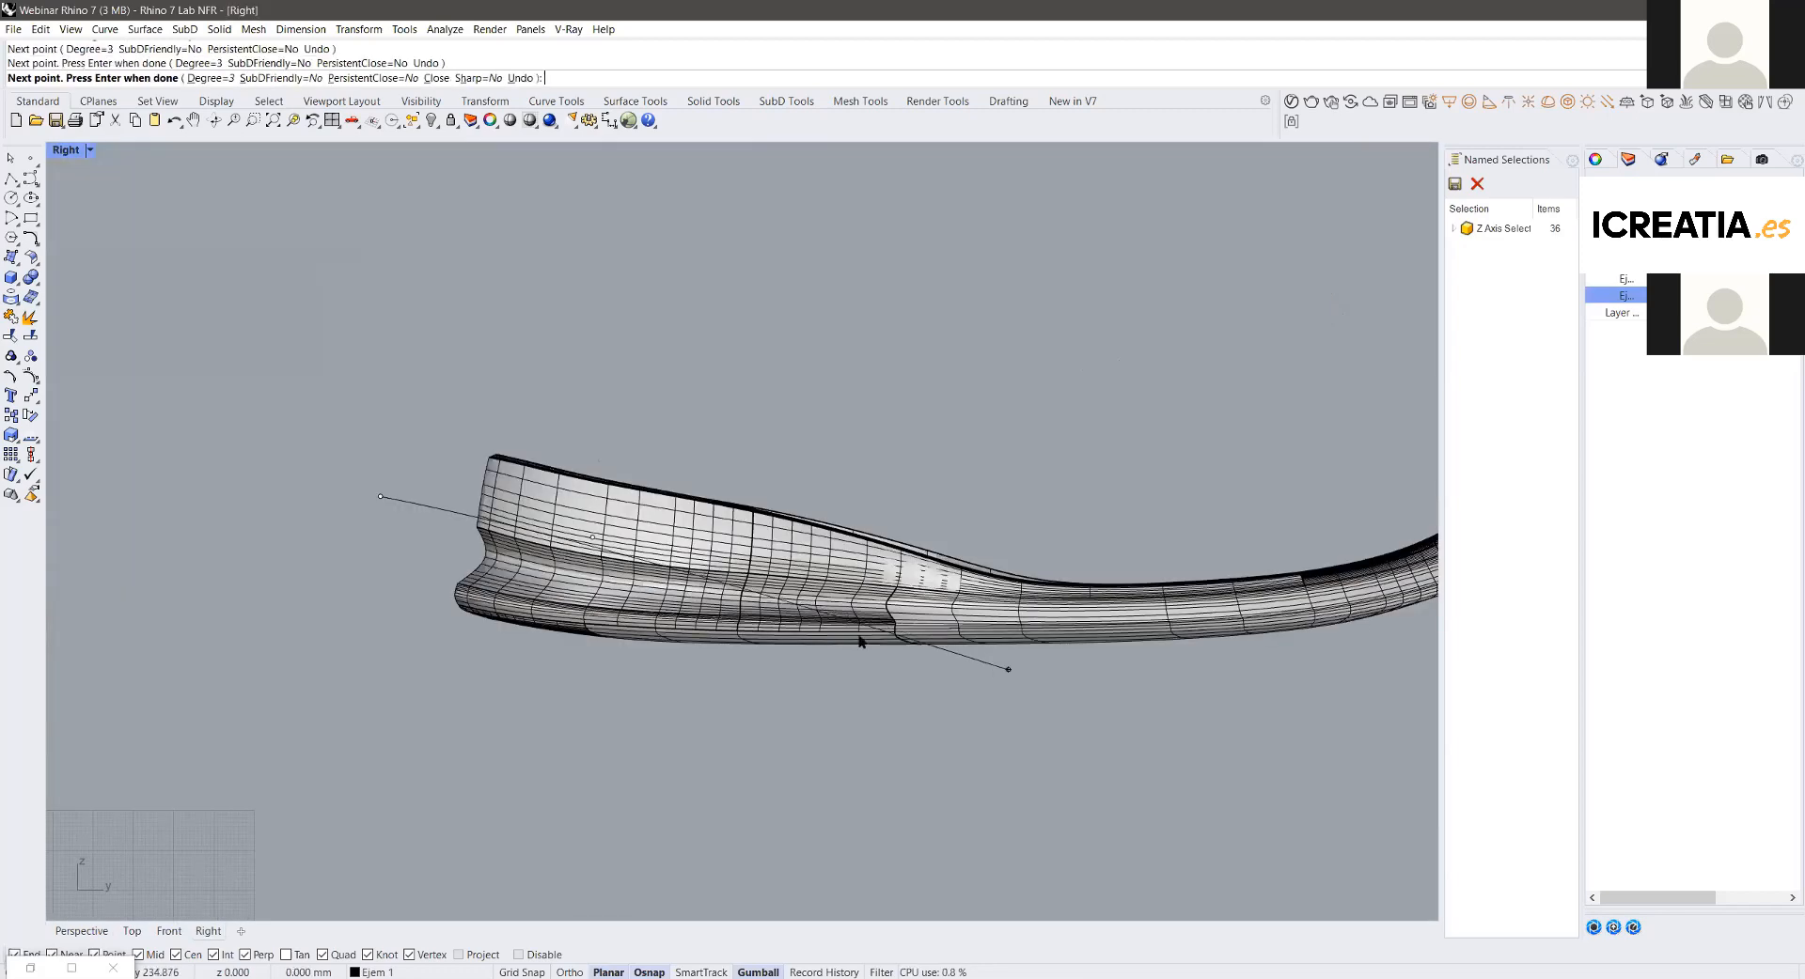
Step: Finish the sloping heel curve and split the raised NURBS sole with it
{"action": "left_click", "coordinate": [404, 503]}
{"action": "left_click", "coordinate": [11, 337]}
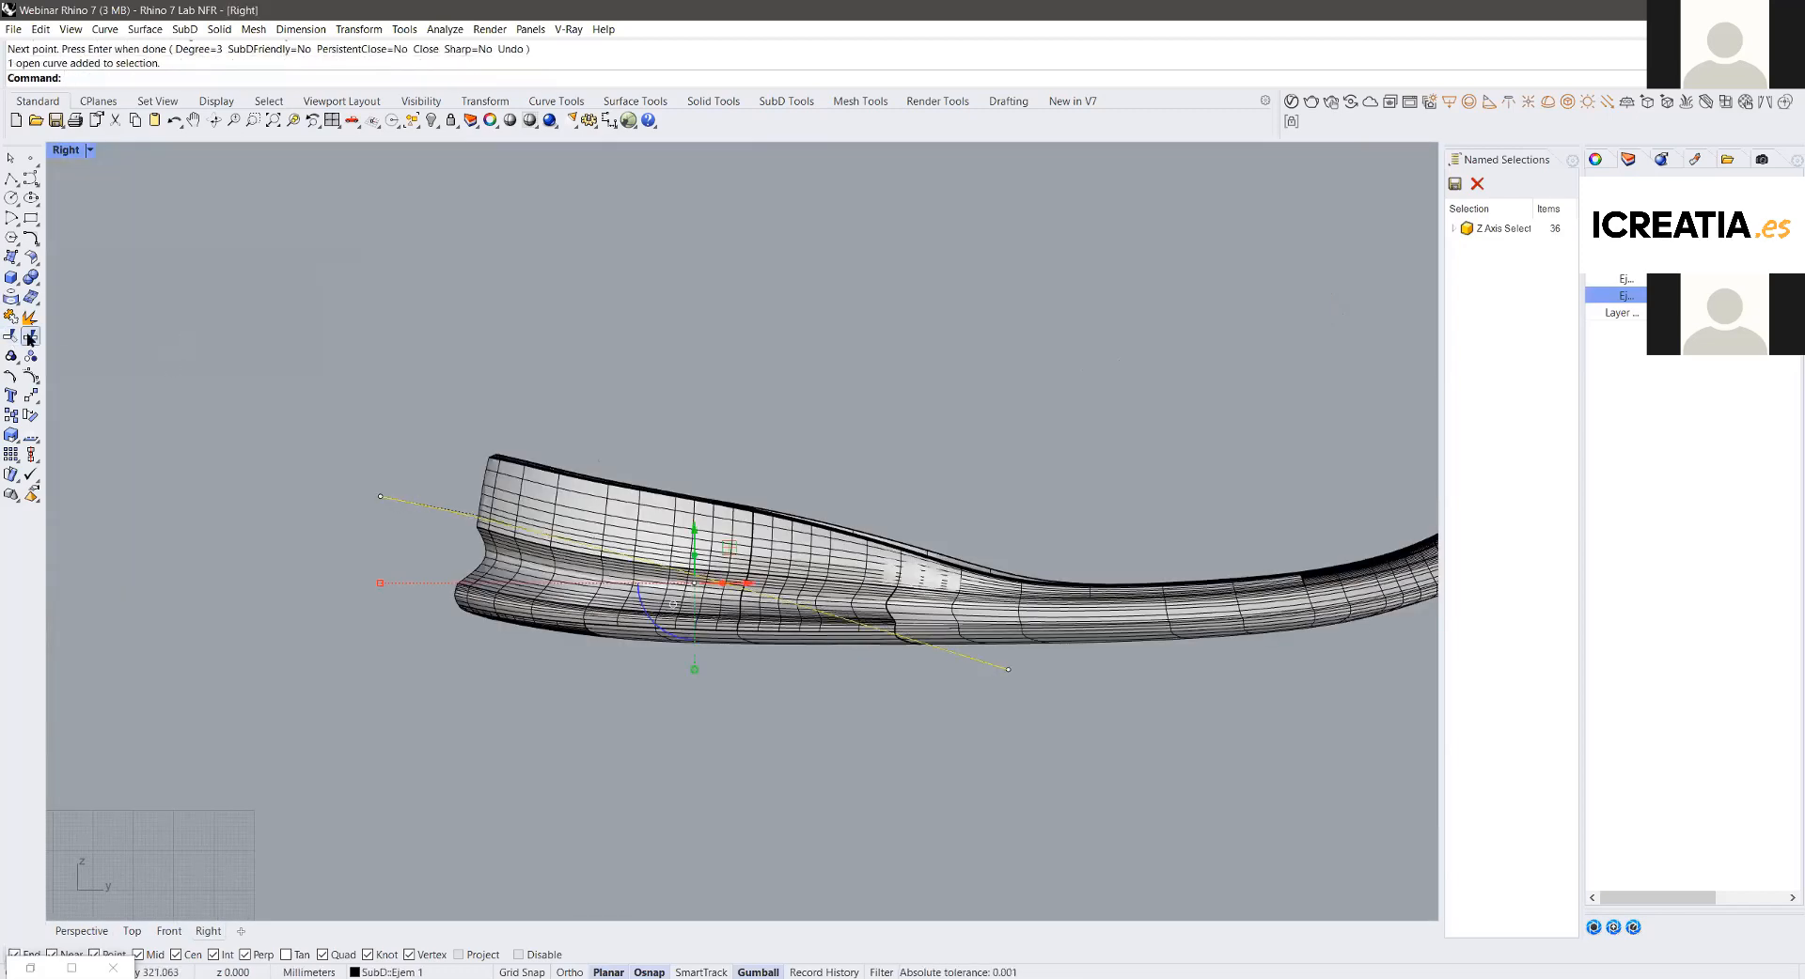
{"action": "right_click", "coordinate": [459, 482]}
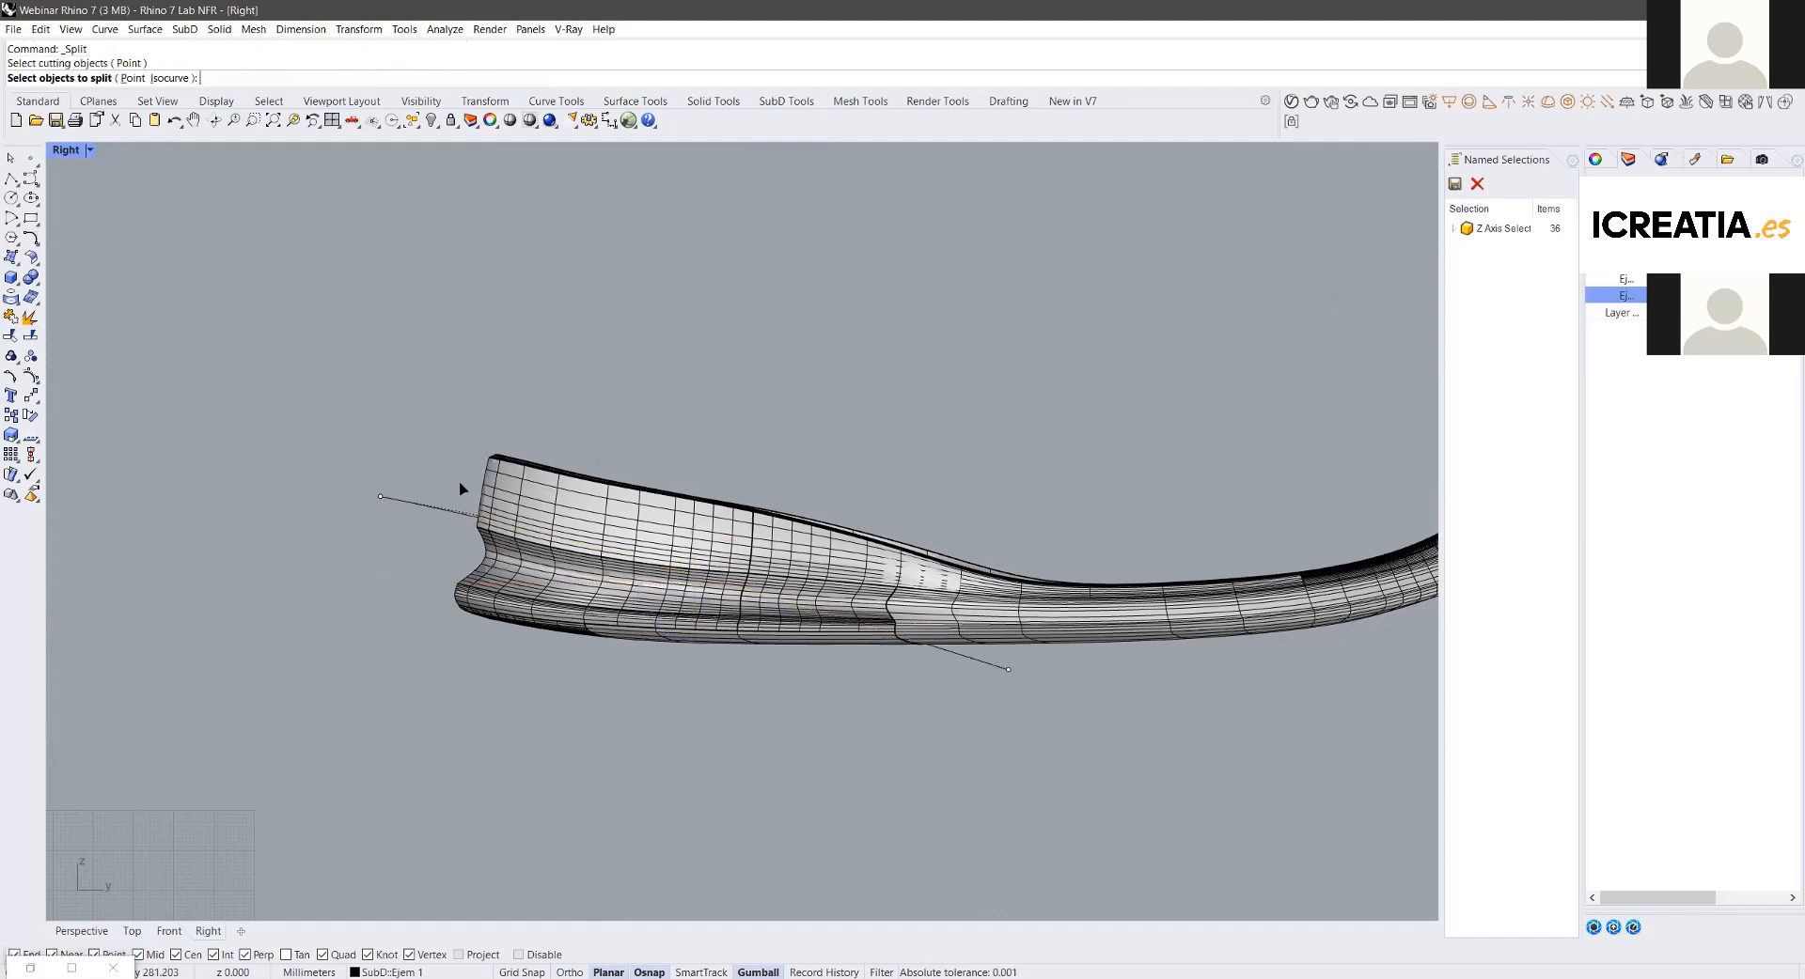
{"action": "right_click", "coordinate": [460, 482]}
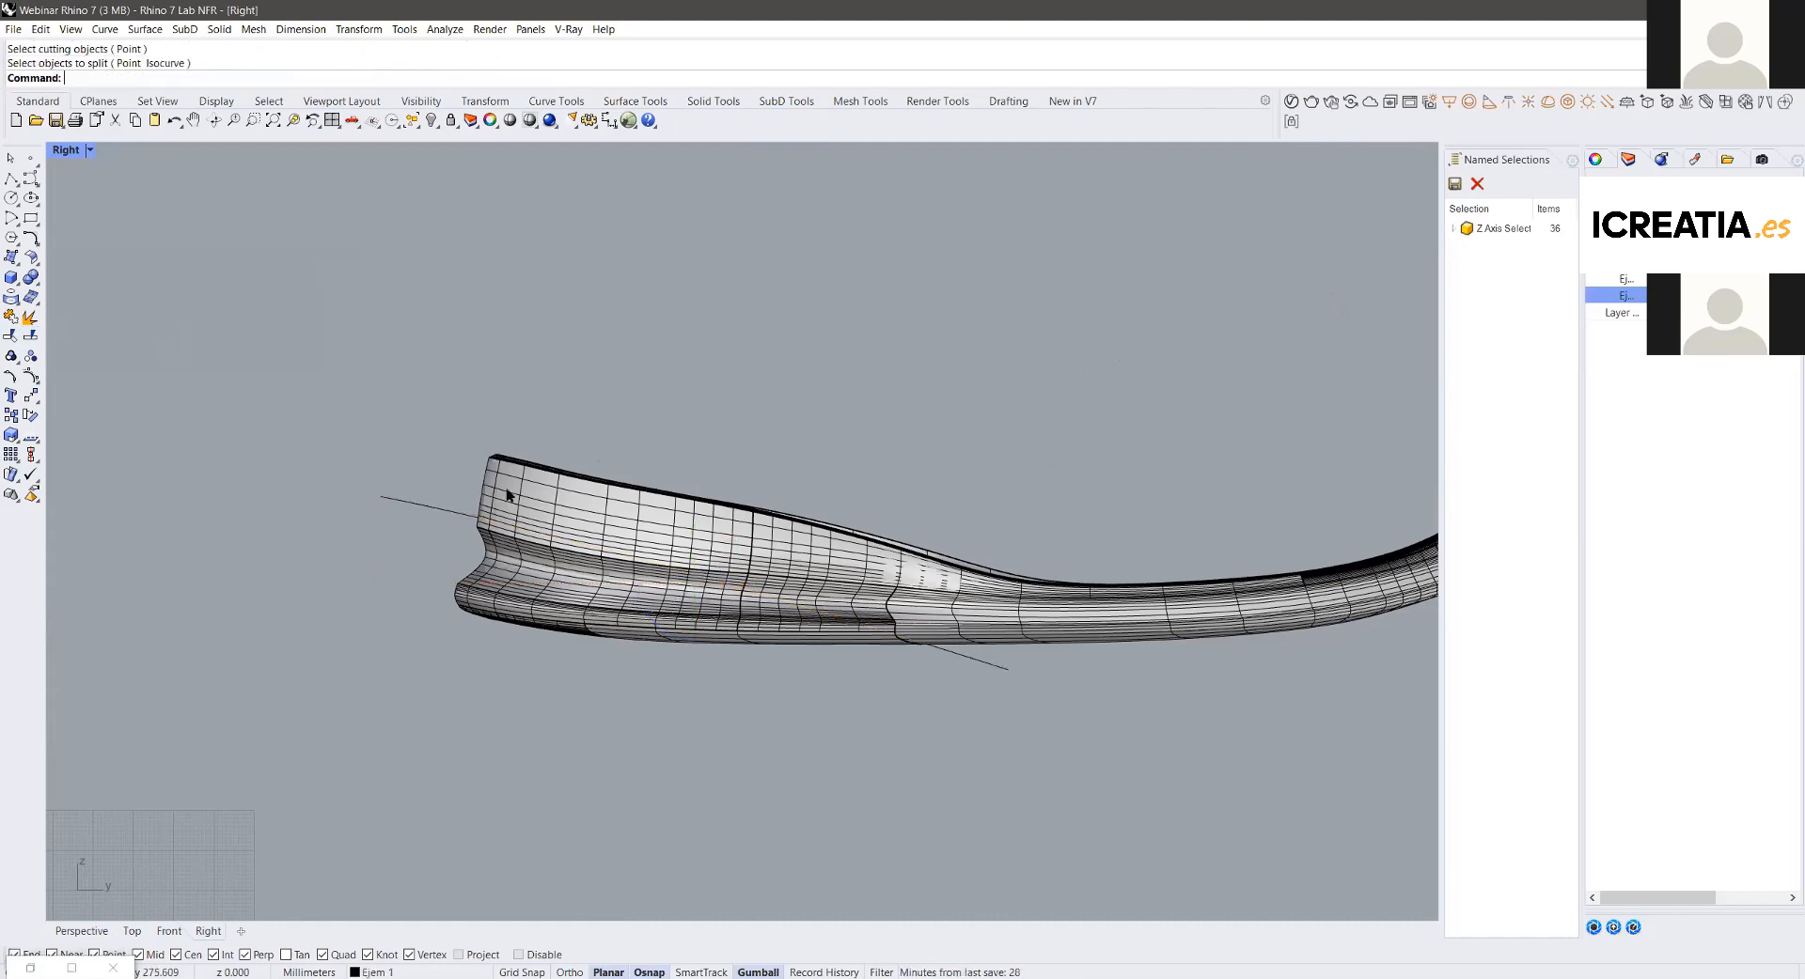
{"action": "left_click", "coordinate": [511, 495]}
{"action": "right_click", "coordinate": [680, 452]}
{"action": "left_click", "coordinate": [604, 510]}
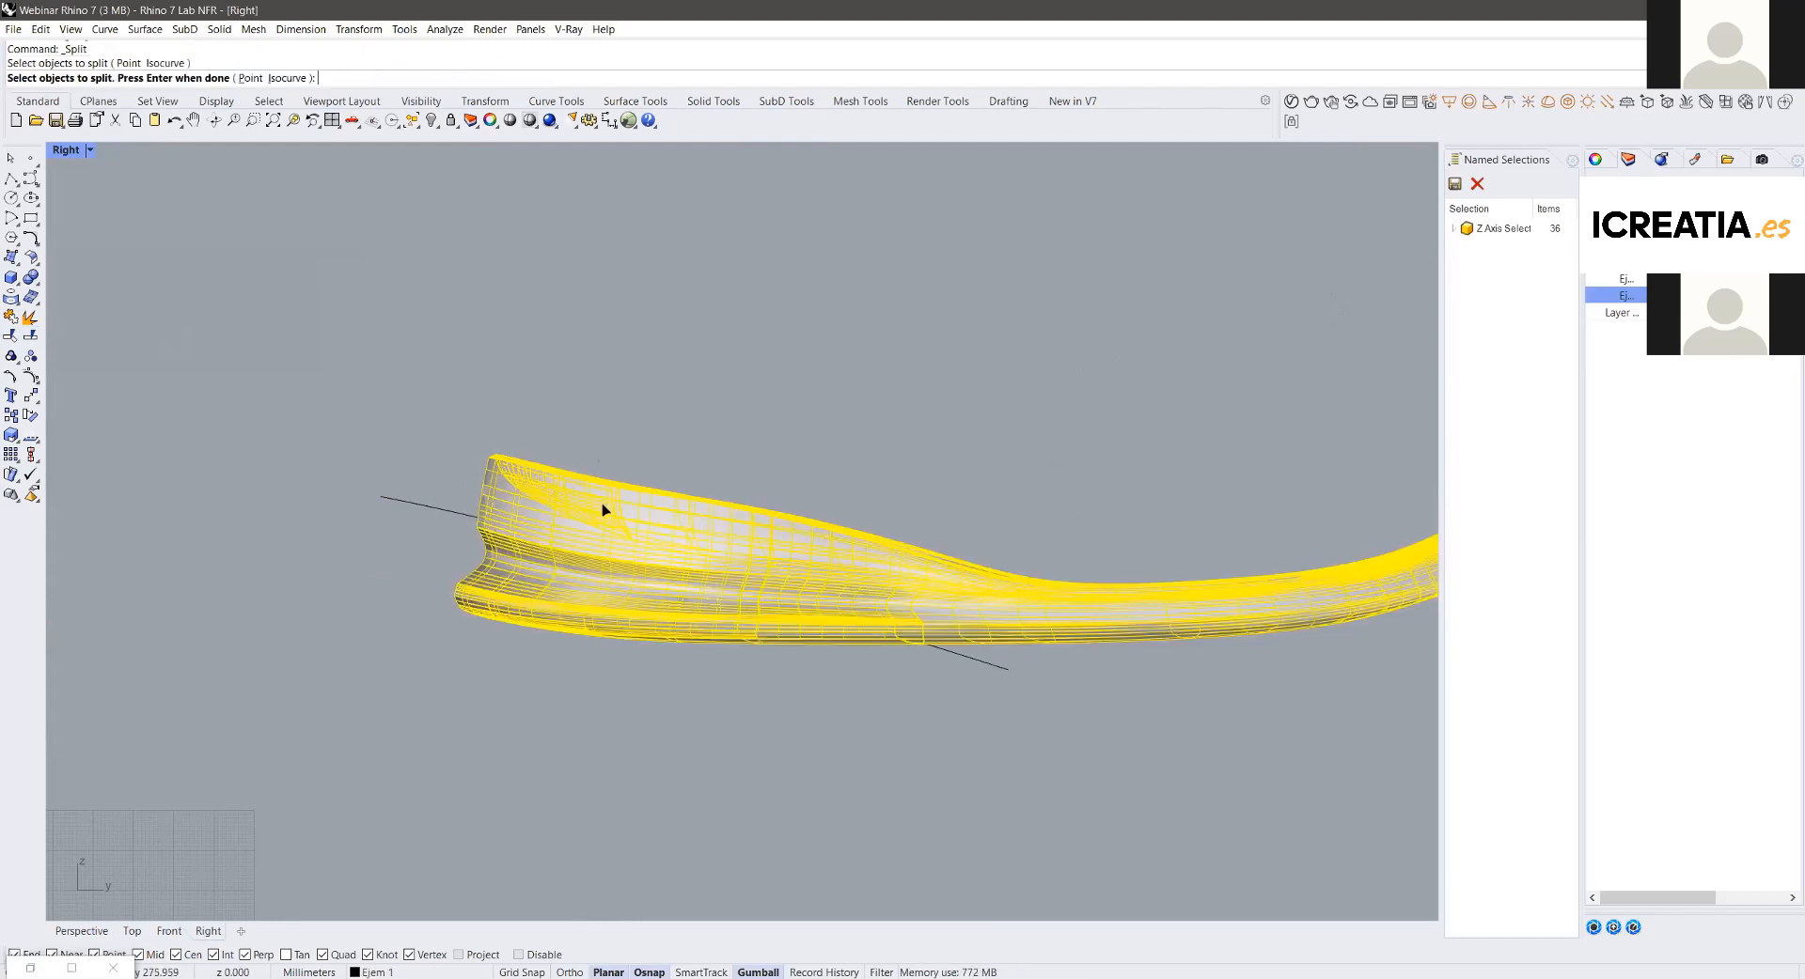
{"action": "right_click", "coordinate": [415, 499]}
{"action": "left_click", "coordinate": [415, 503]}
{"action": "right_click", "coordinate": [415, 503]}
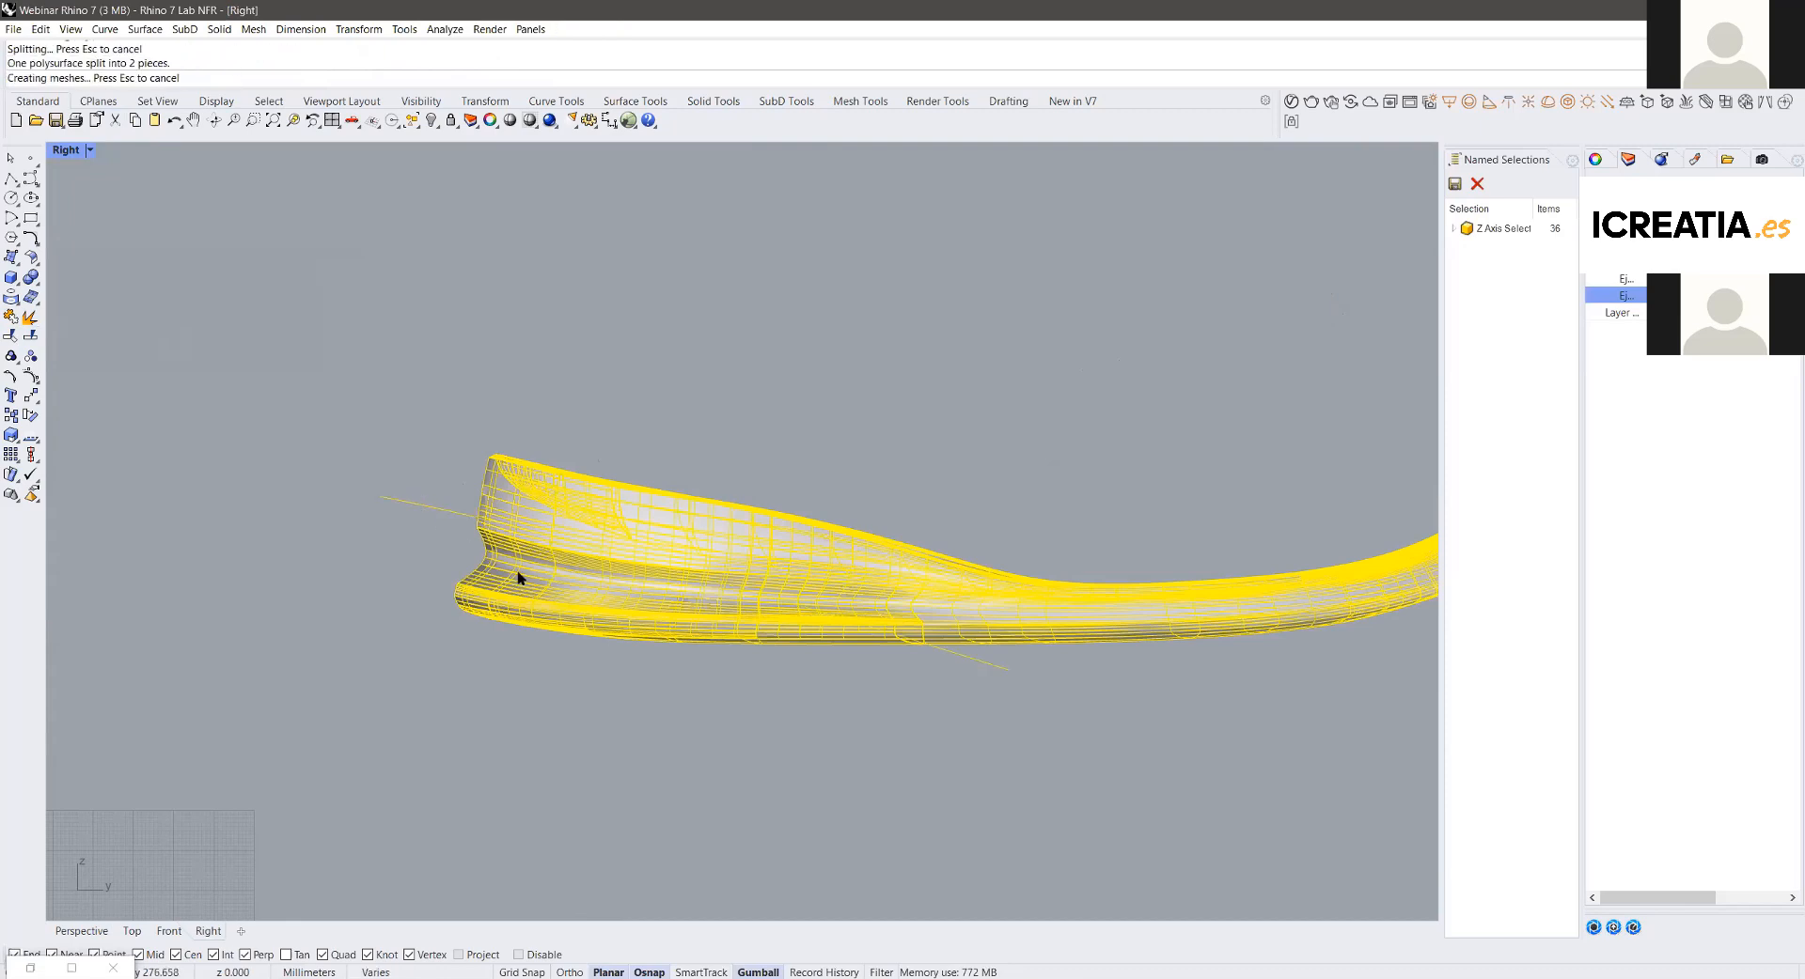
Step: Move the cut-off lower heel piece down away from the sole, delete the cutting curve, and inspect both cut openings in Perspective
{"action": "left_click", "coordinate": [686, 591]}
{"action": "left_click_drag", "start_coordinate": [686, 590], "coordinate": [690, 643]}
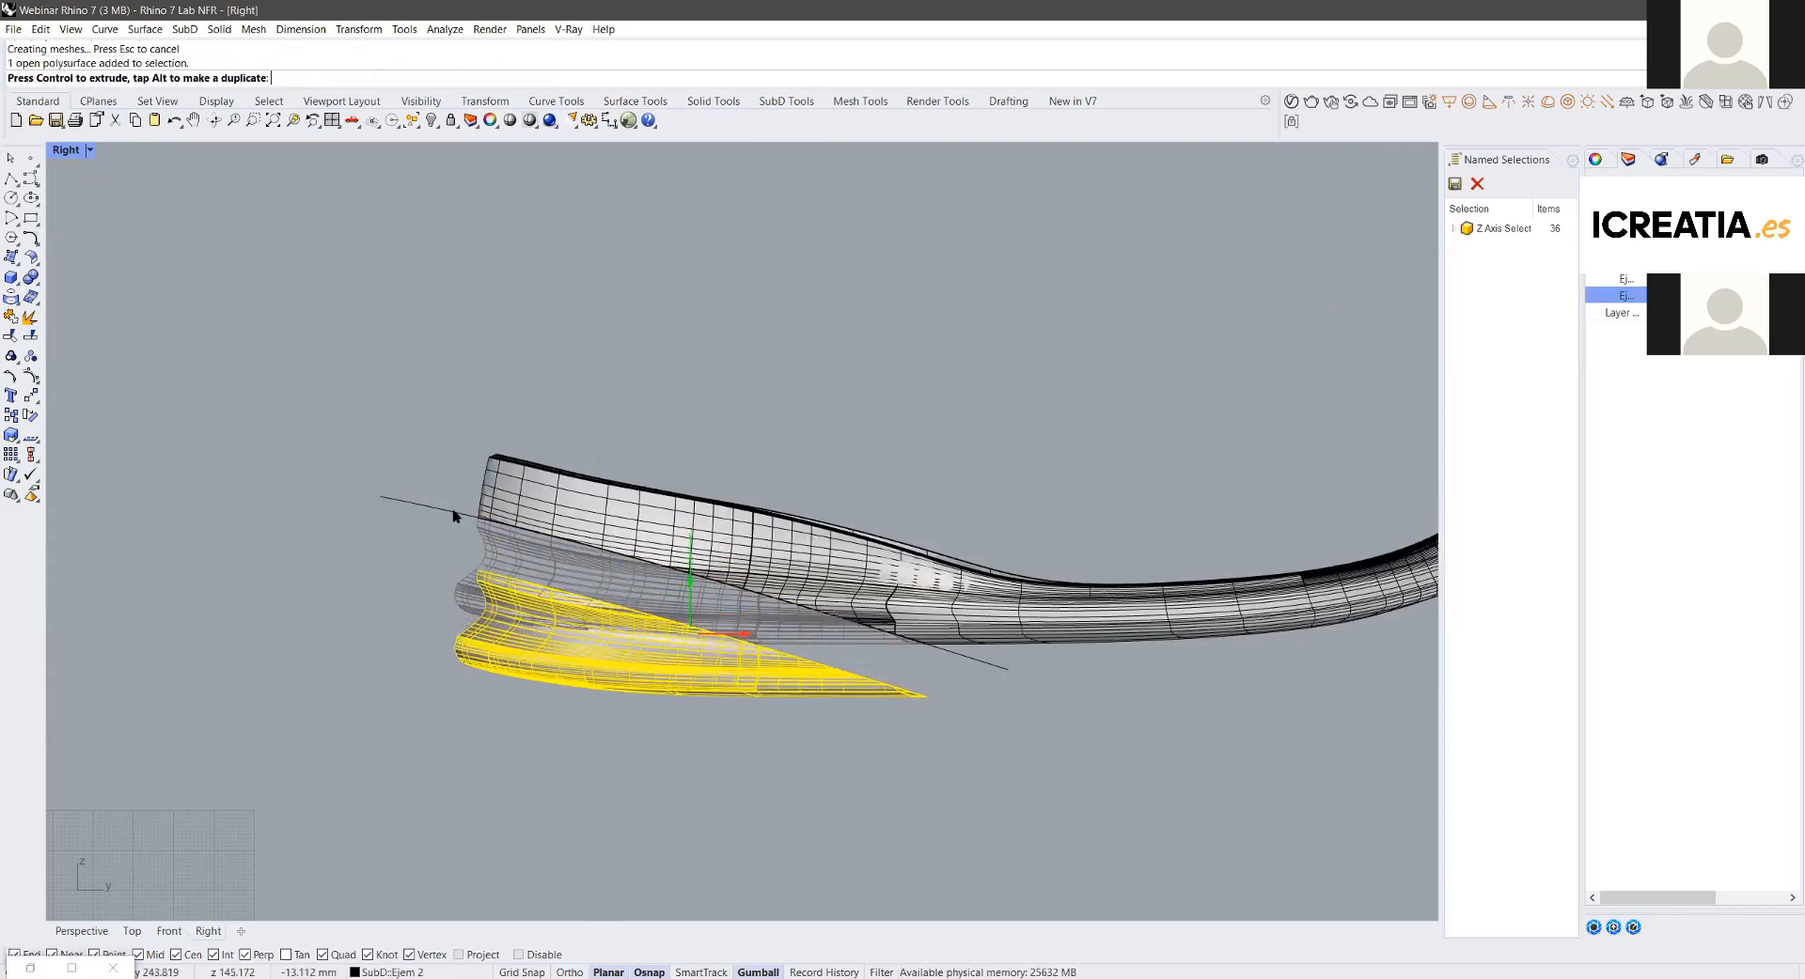
{"action": "key", "text": "Escape"}
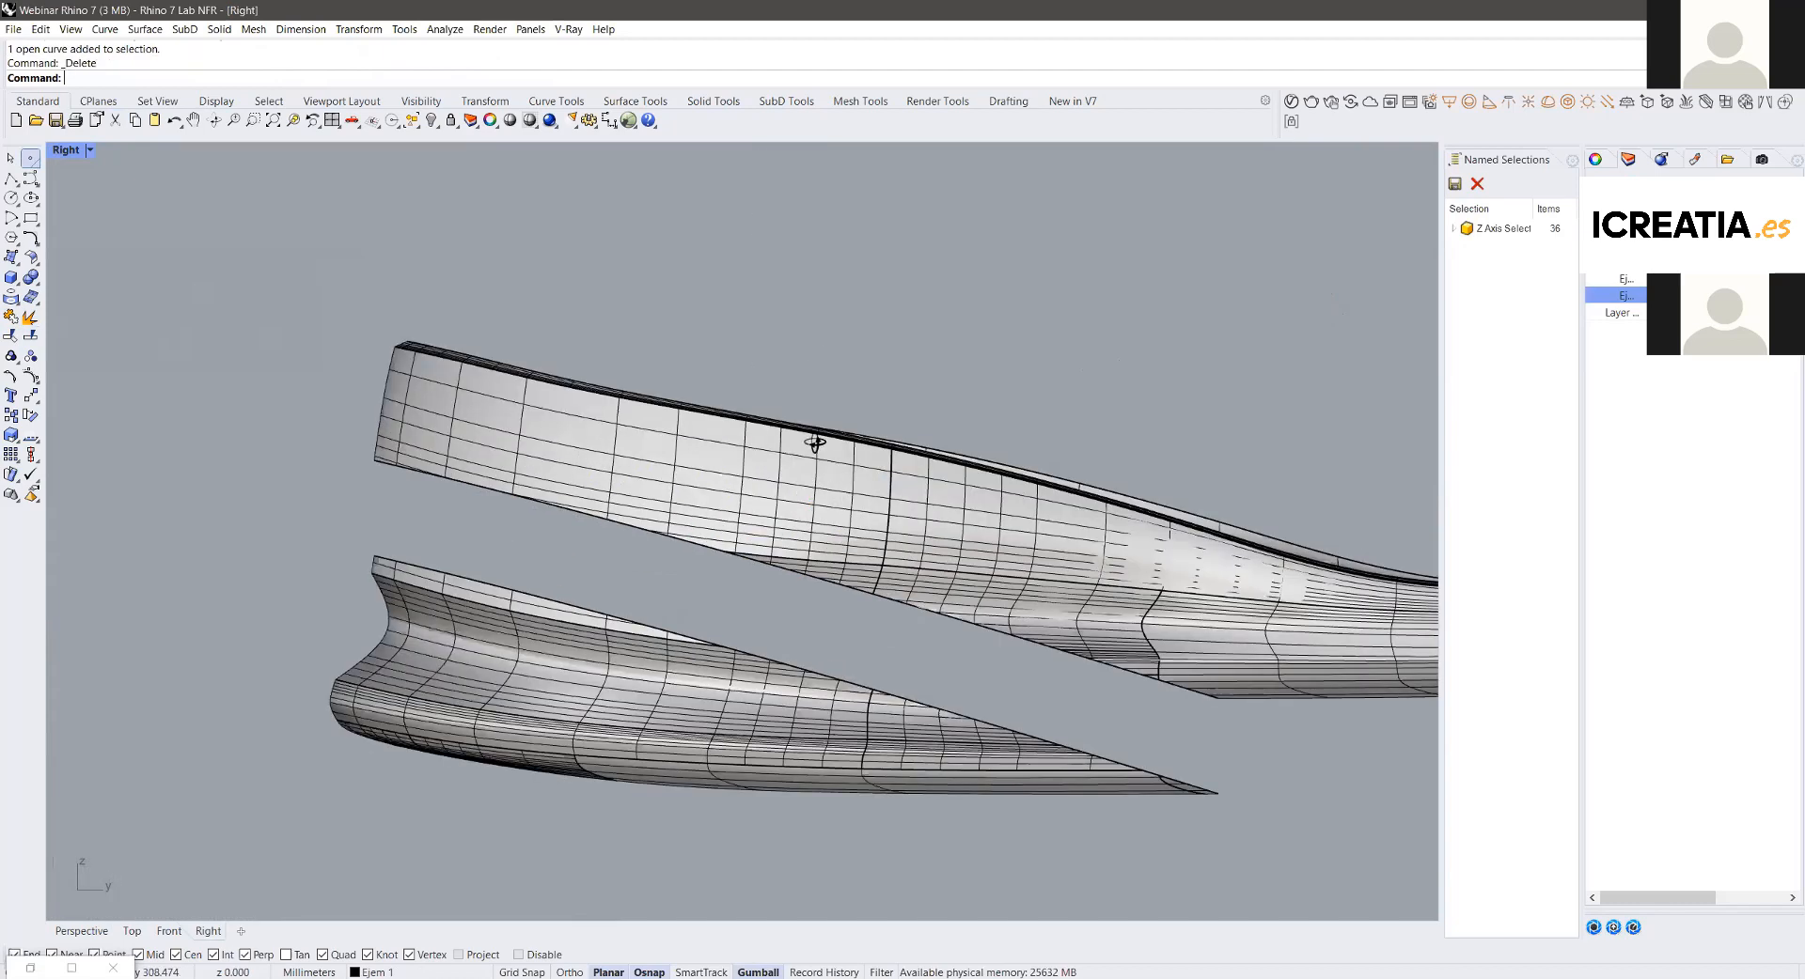
{"action": "key", "text": "ctrl+Tab"}
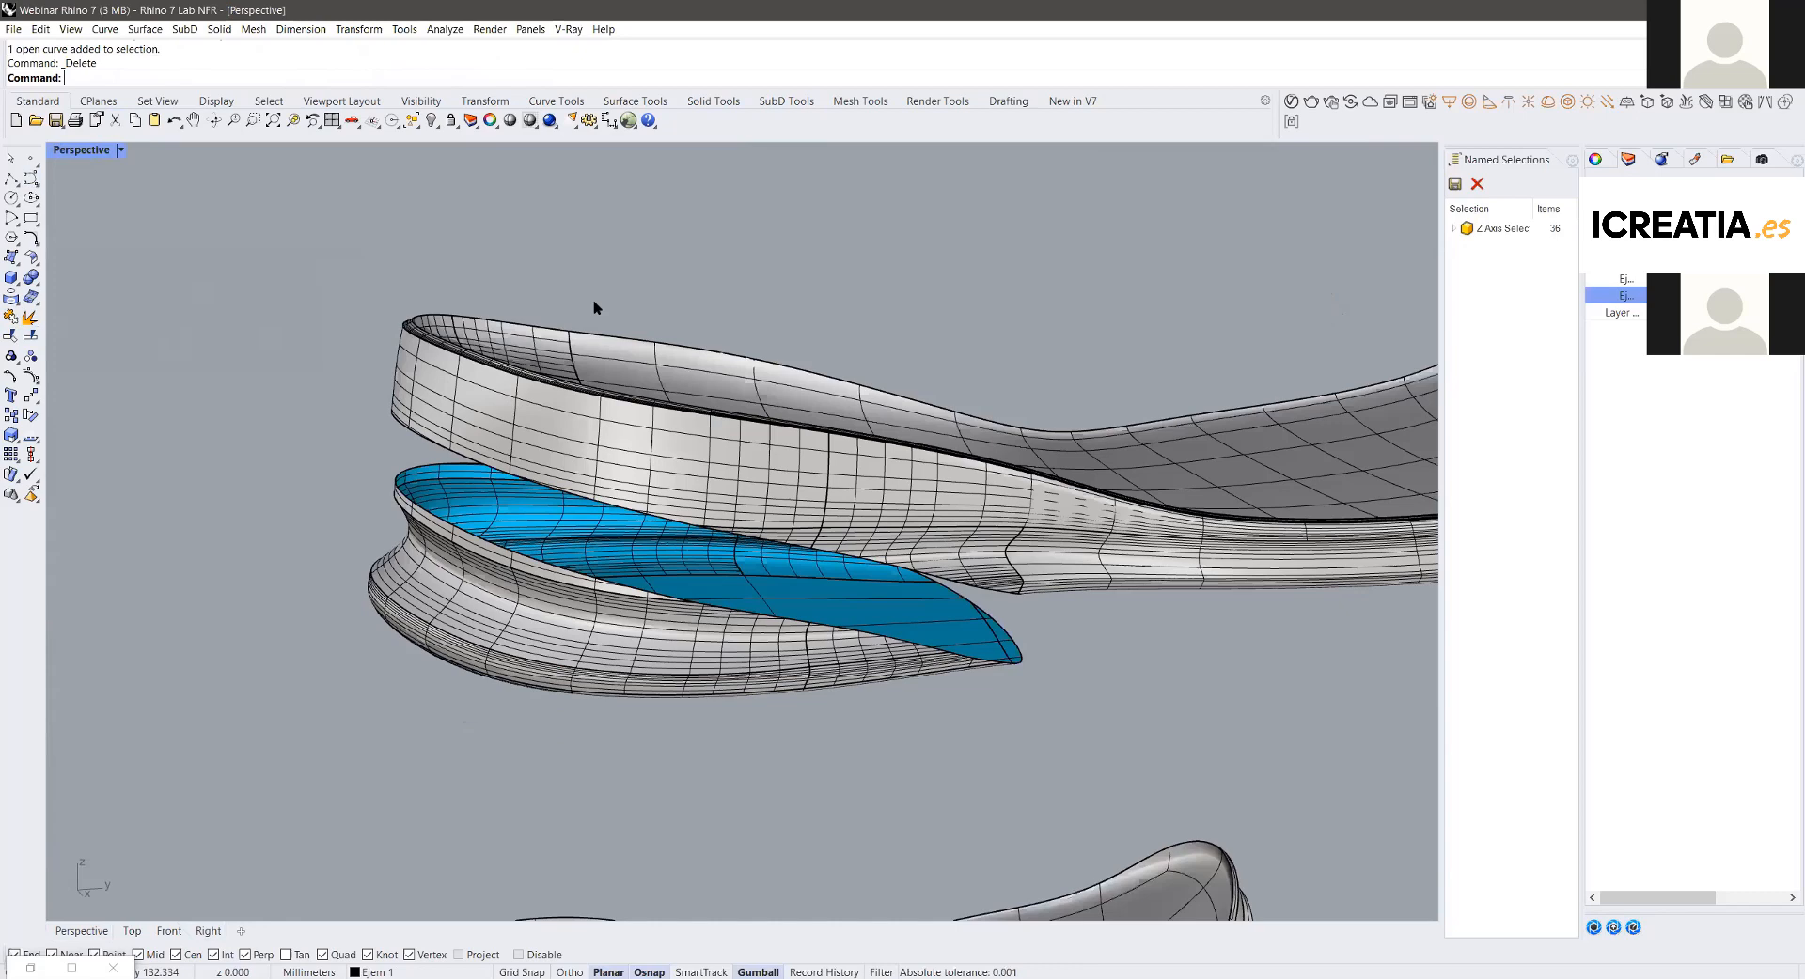
{"action": "right_click_drag", "start_coordinate": [594, 308], "coordinate": [591, 286]}
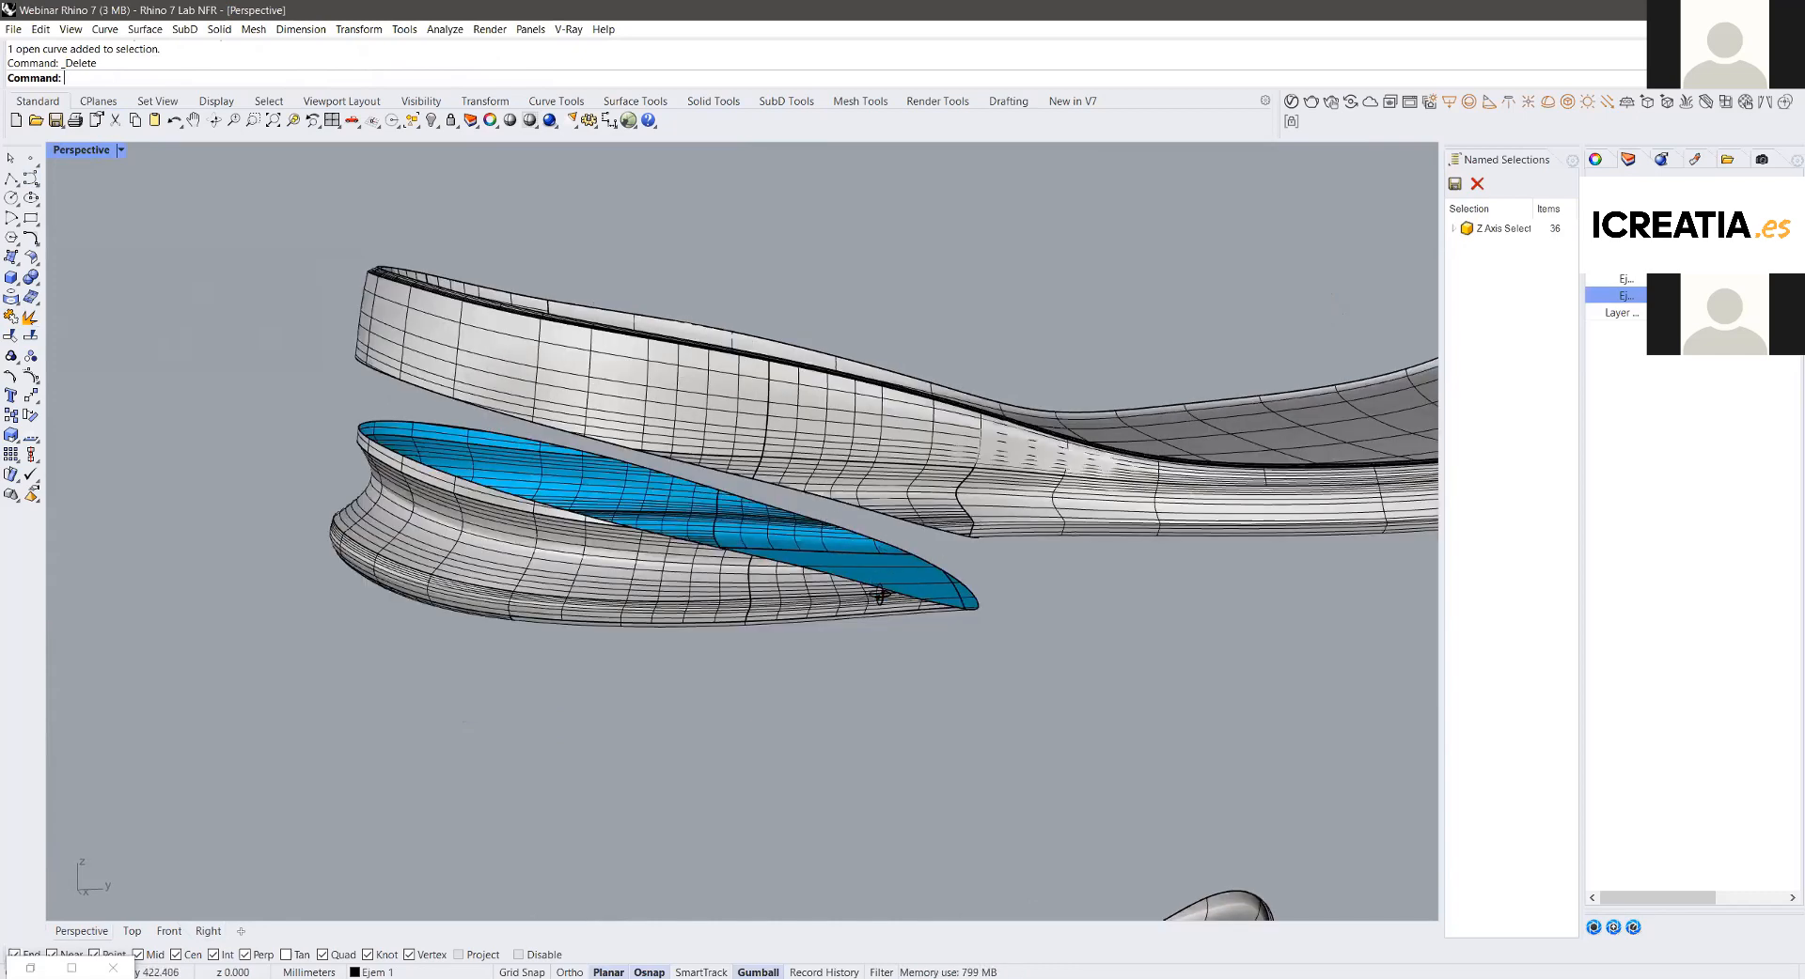
{"action": "right_click_drag", "start_coordinate": [799, 437], "coordinate": [791, 428]}
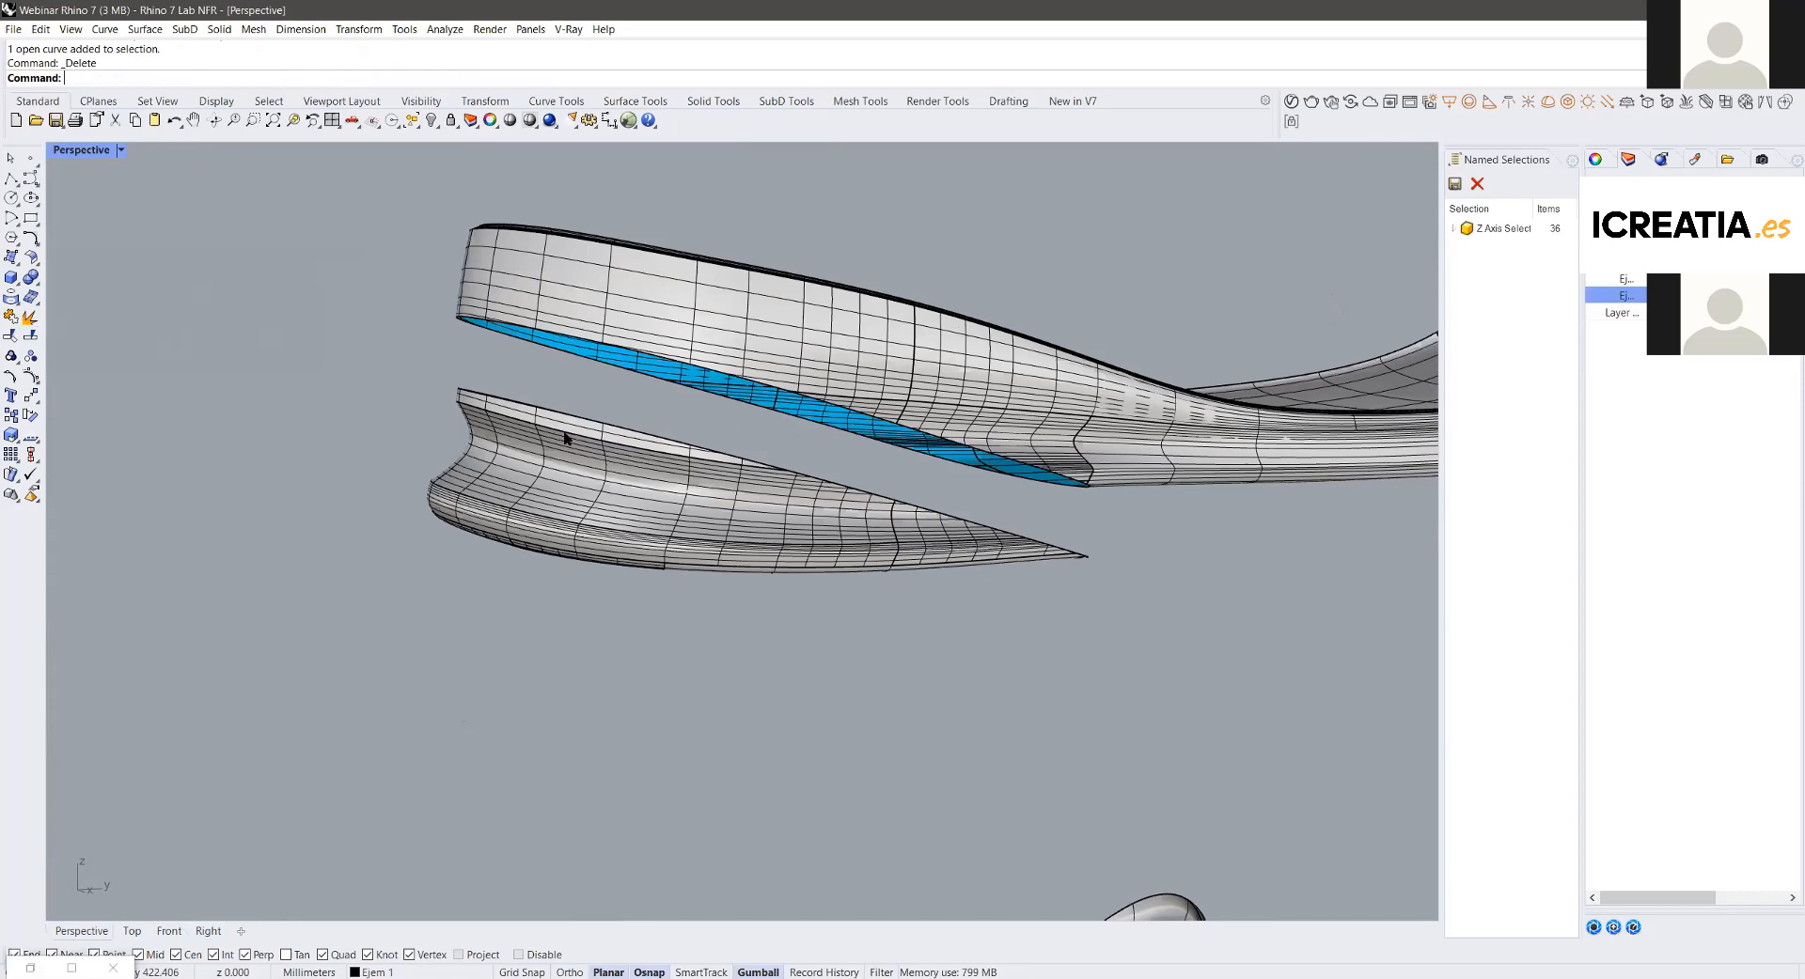
{"action": "right_click_drag", "start_coordinate": [564, 438], "coordinate": [564, 439]}
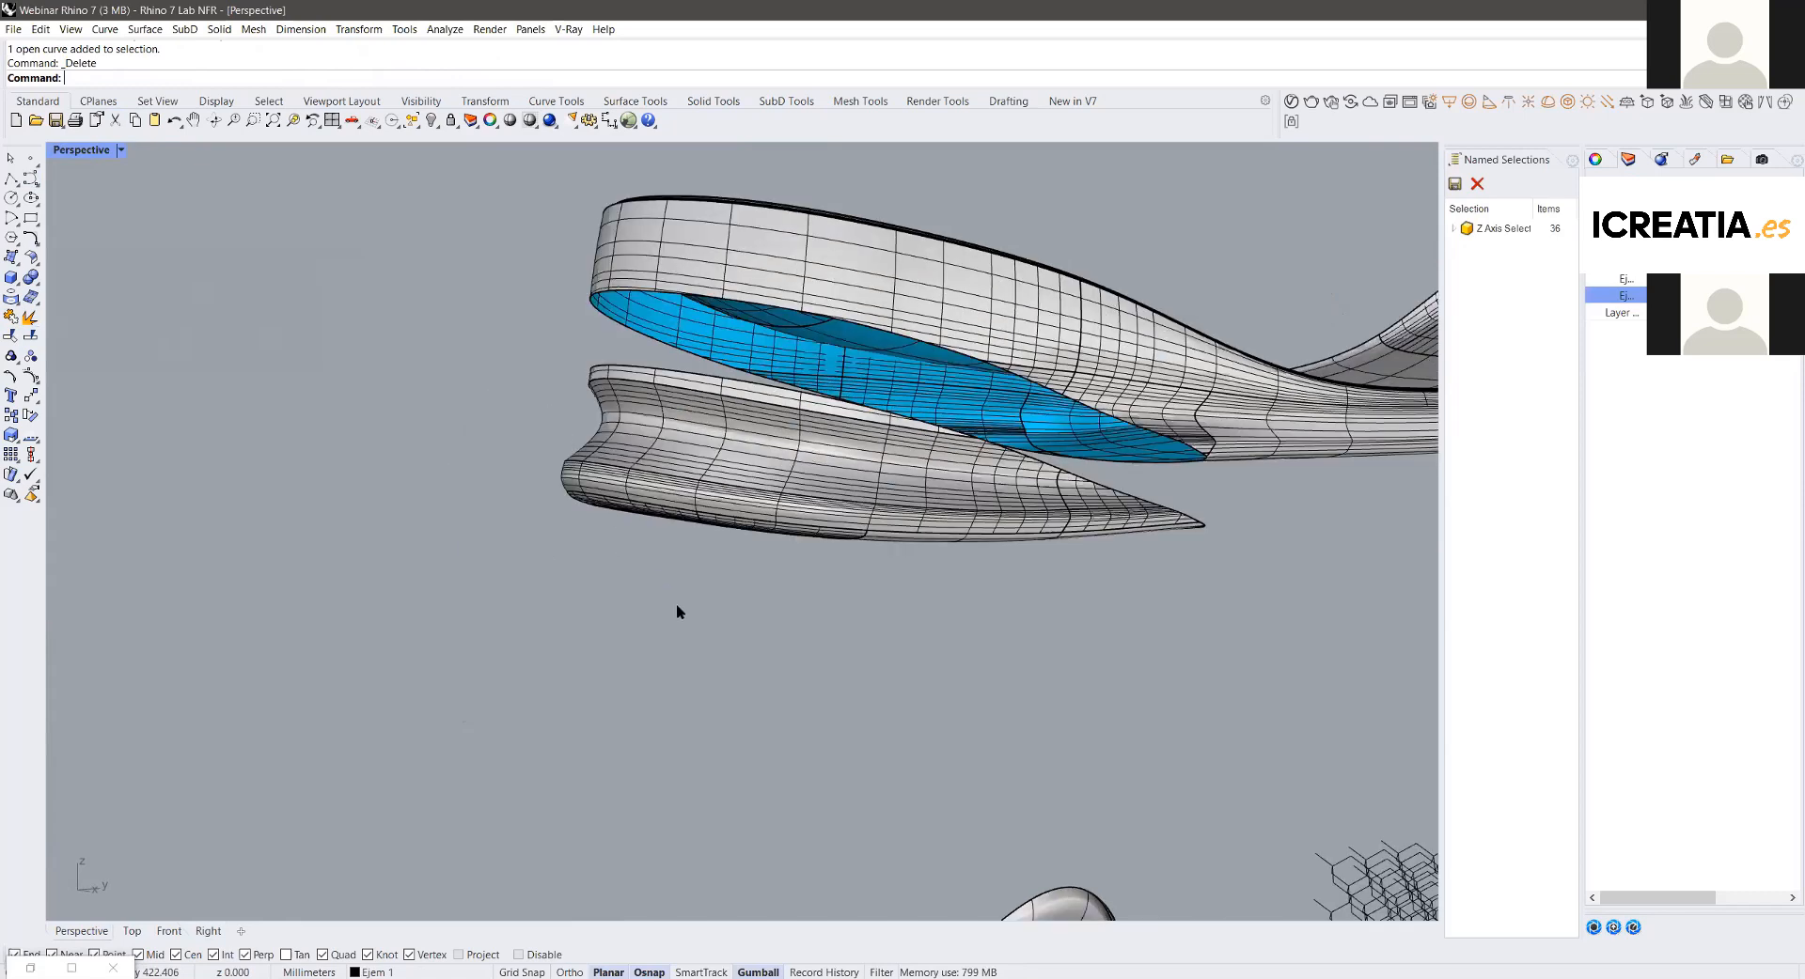
{"action": "right_click_drag", "start_coordinate": [674, 604], "coordinate": [382, 362]}
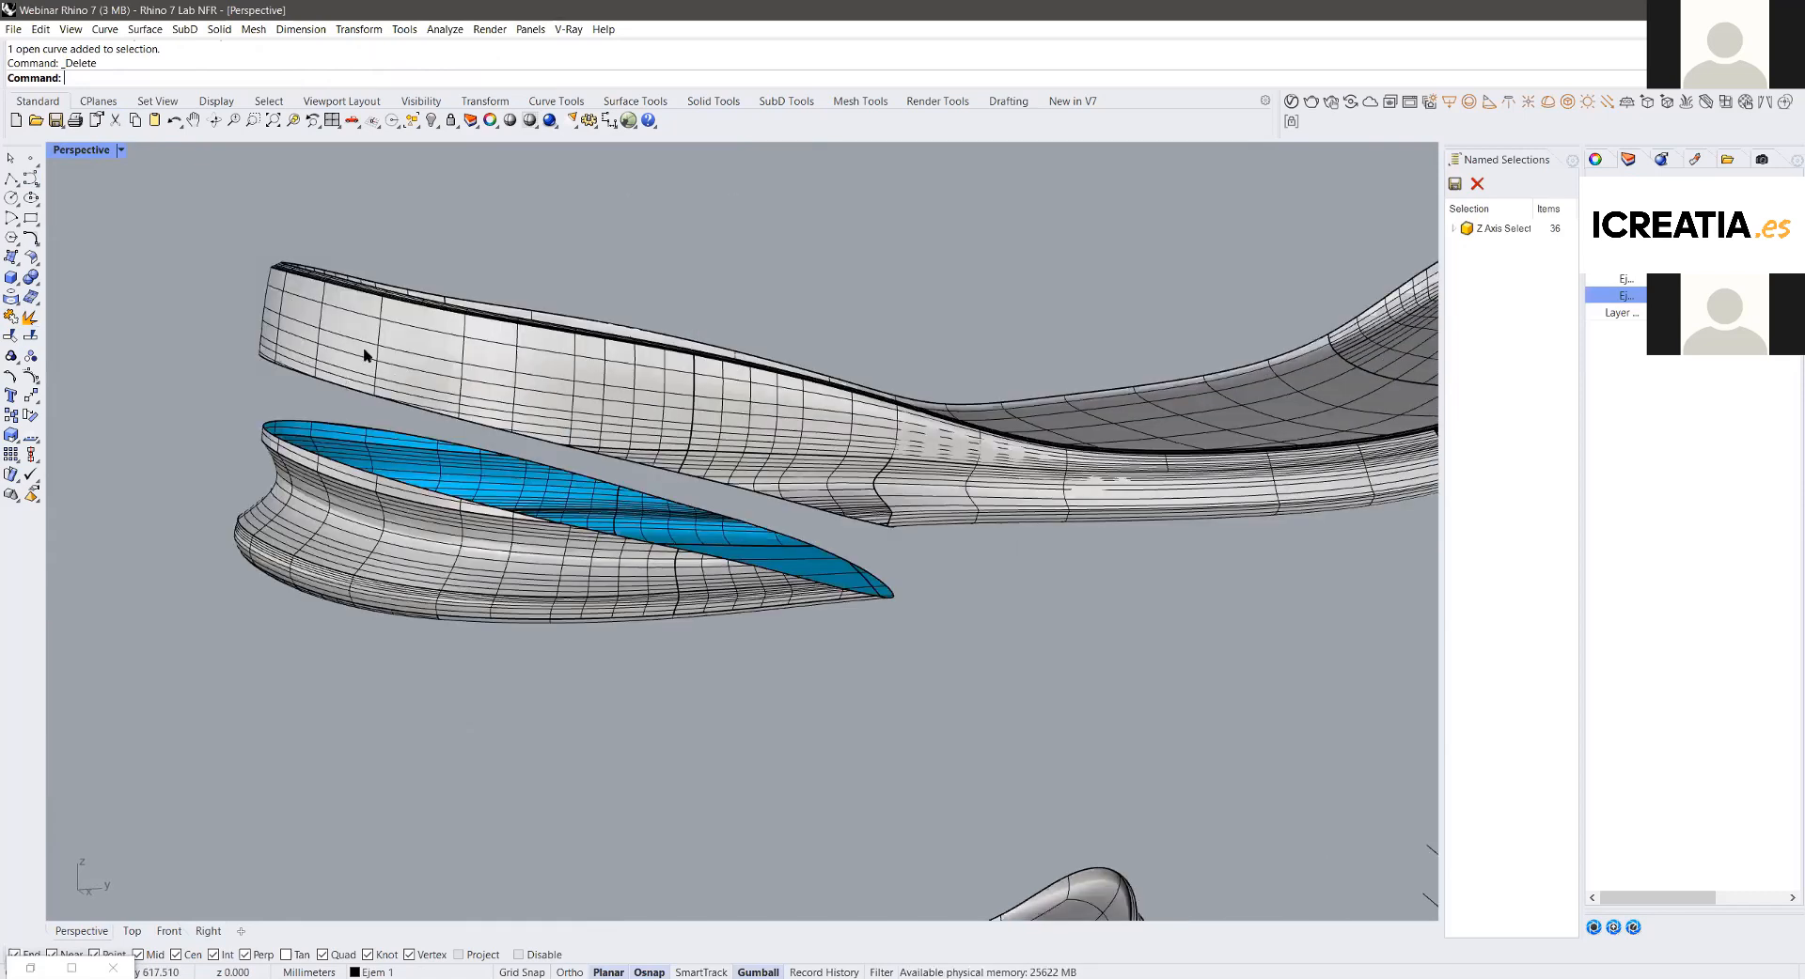
Step: Undo the heel split, then delete the cutting curve and the raised NURBS sole
{"action": "key", "text": "ctrl+z"}
{"action": "key", "text": "Delete"}
{"action": "scroll", "coordinate": [393, 242], "scroll_direction": "down", "scroll_amount": 2}
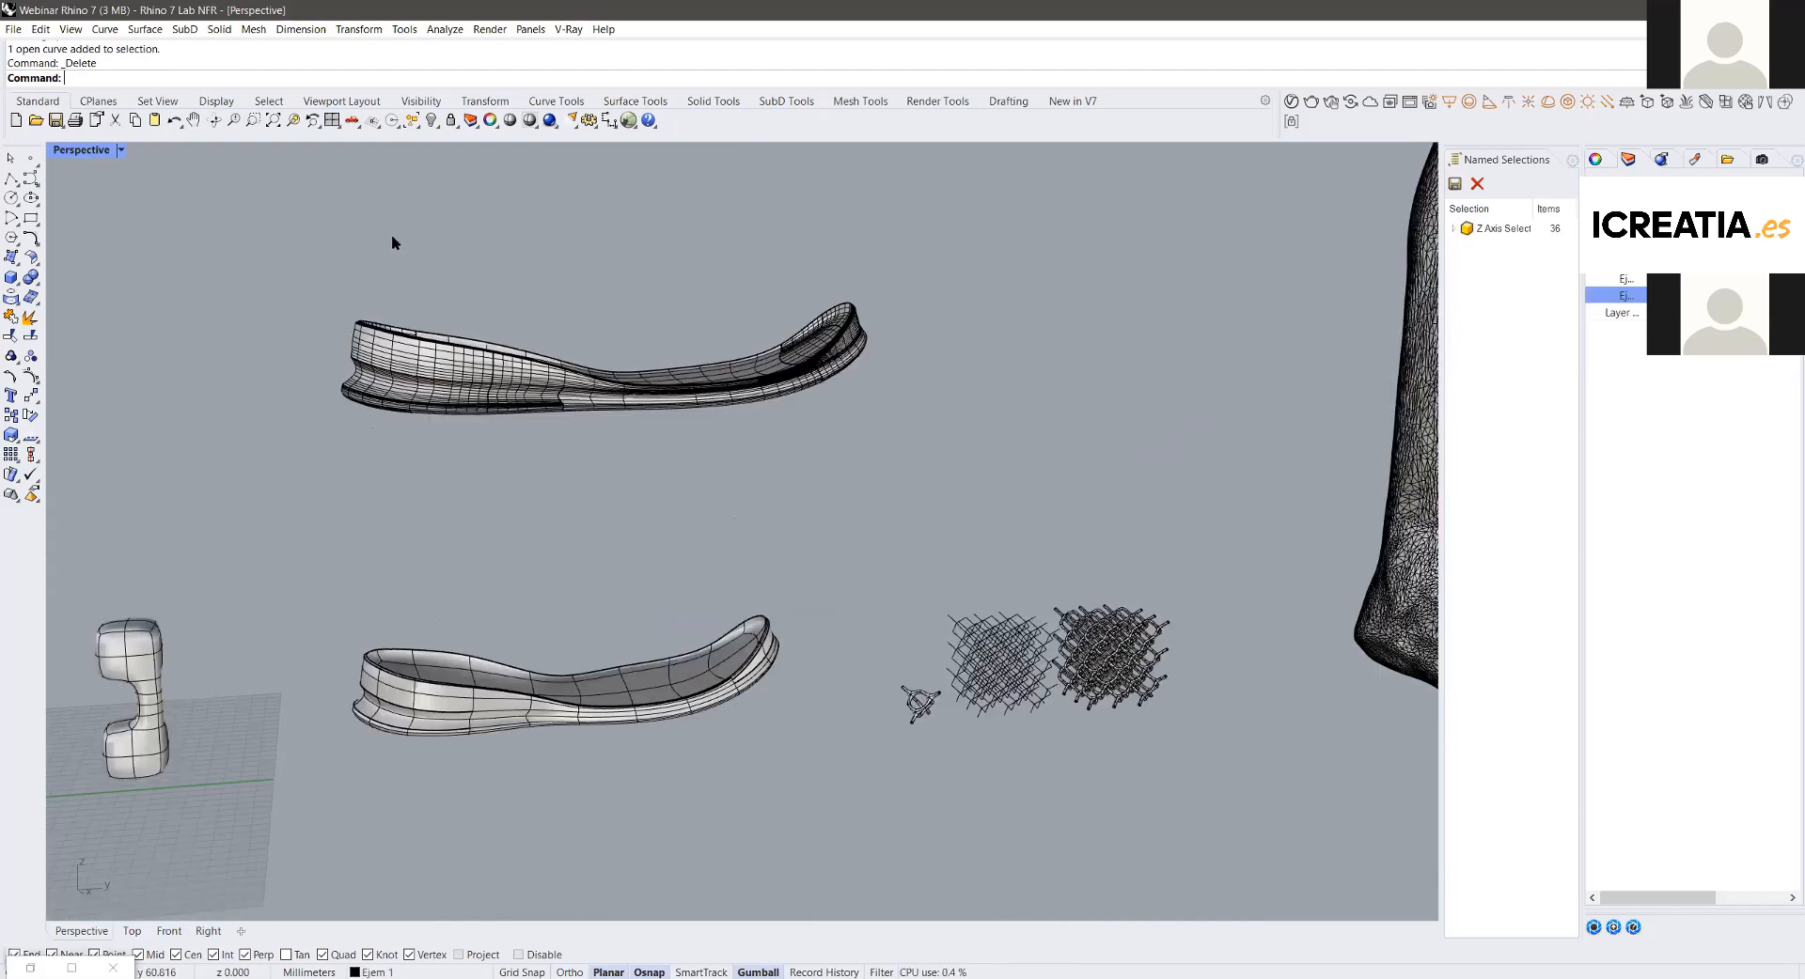
{"action": "left_click", "coordinate": [526, 385]}
{"action": "key", "text": "Delete"}
{"action": "scroll", "coordinate": [419, 571], "scroll_direction": "down", "scroll_amount": 2}
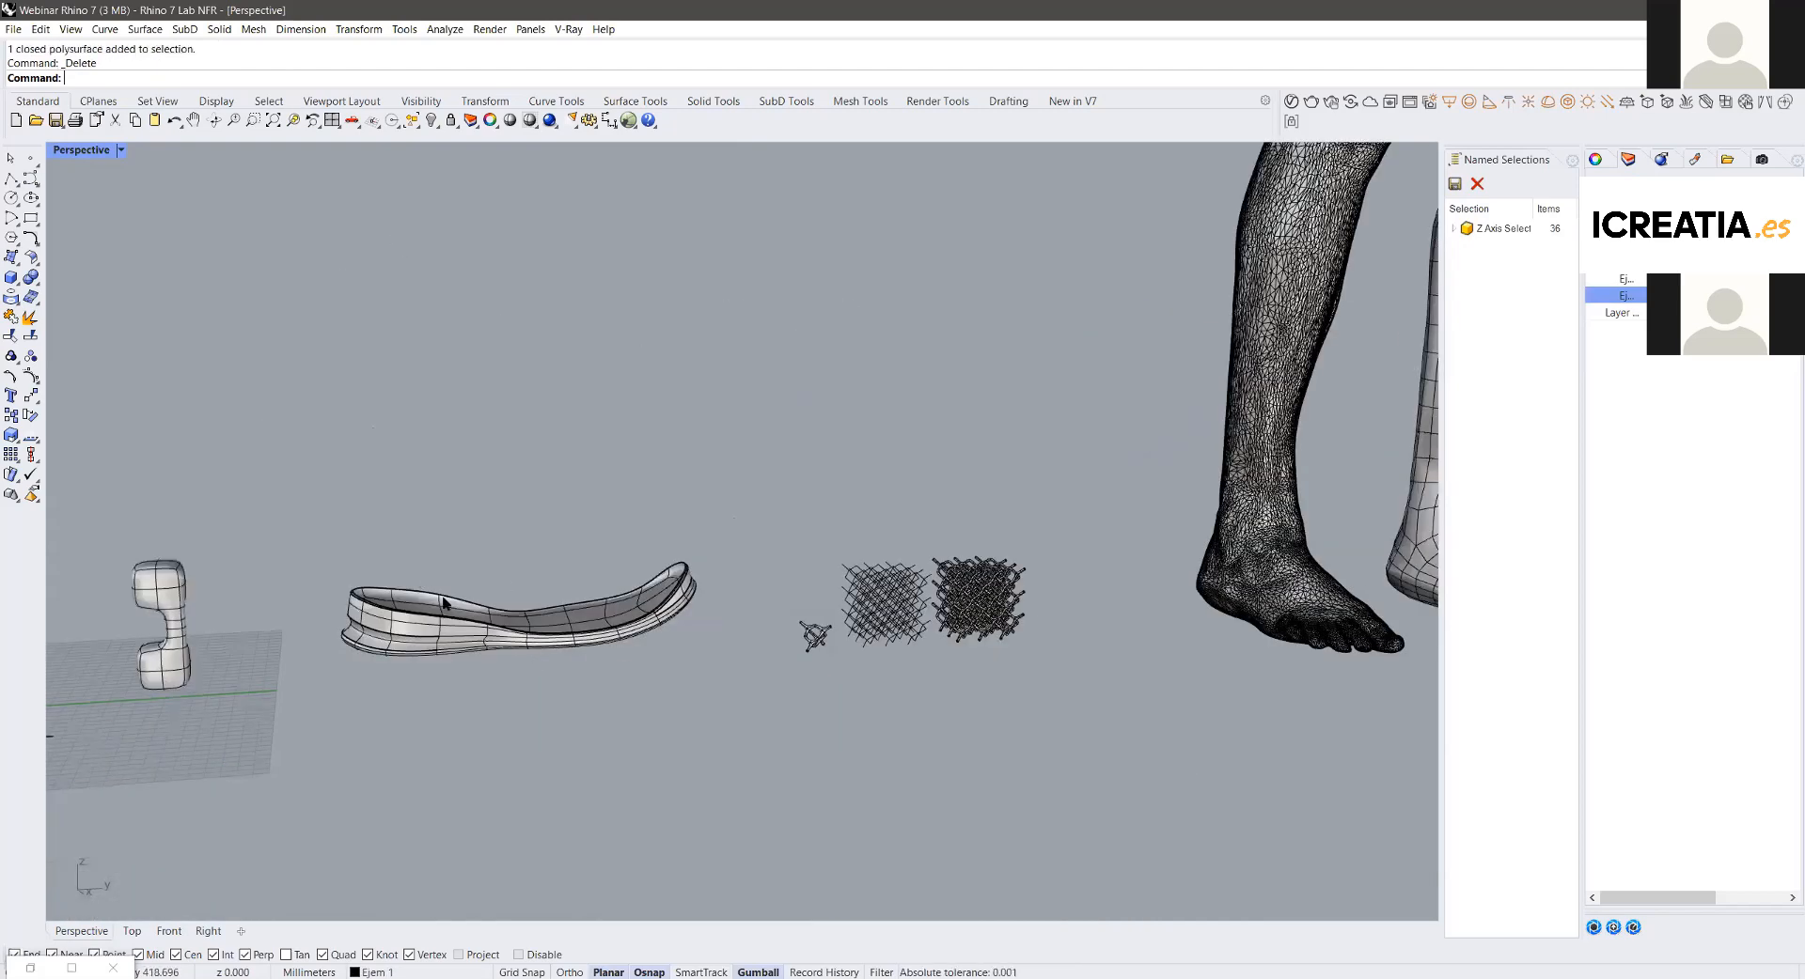
Step: Examine the remaining SubD sole from above and the lattice objects beyond its toe
{"action": "scroll", "coordinate": [540, 559], "scroll_direction": "down", "scroll_amount": 1}
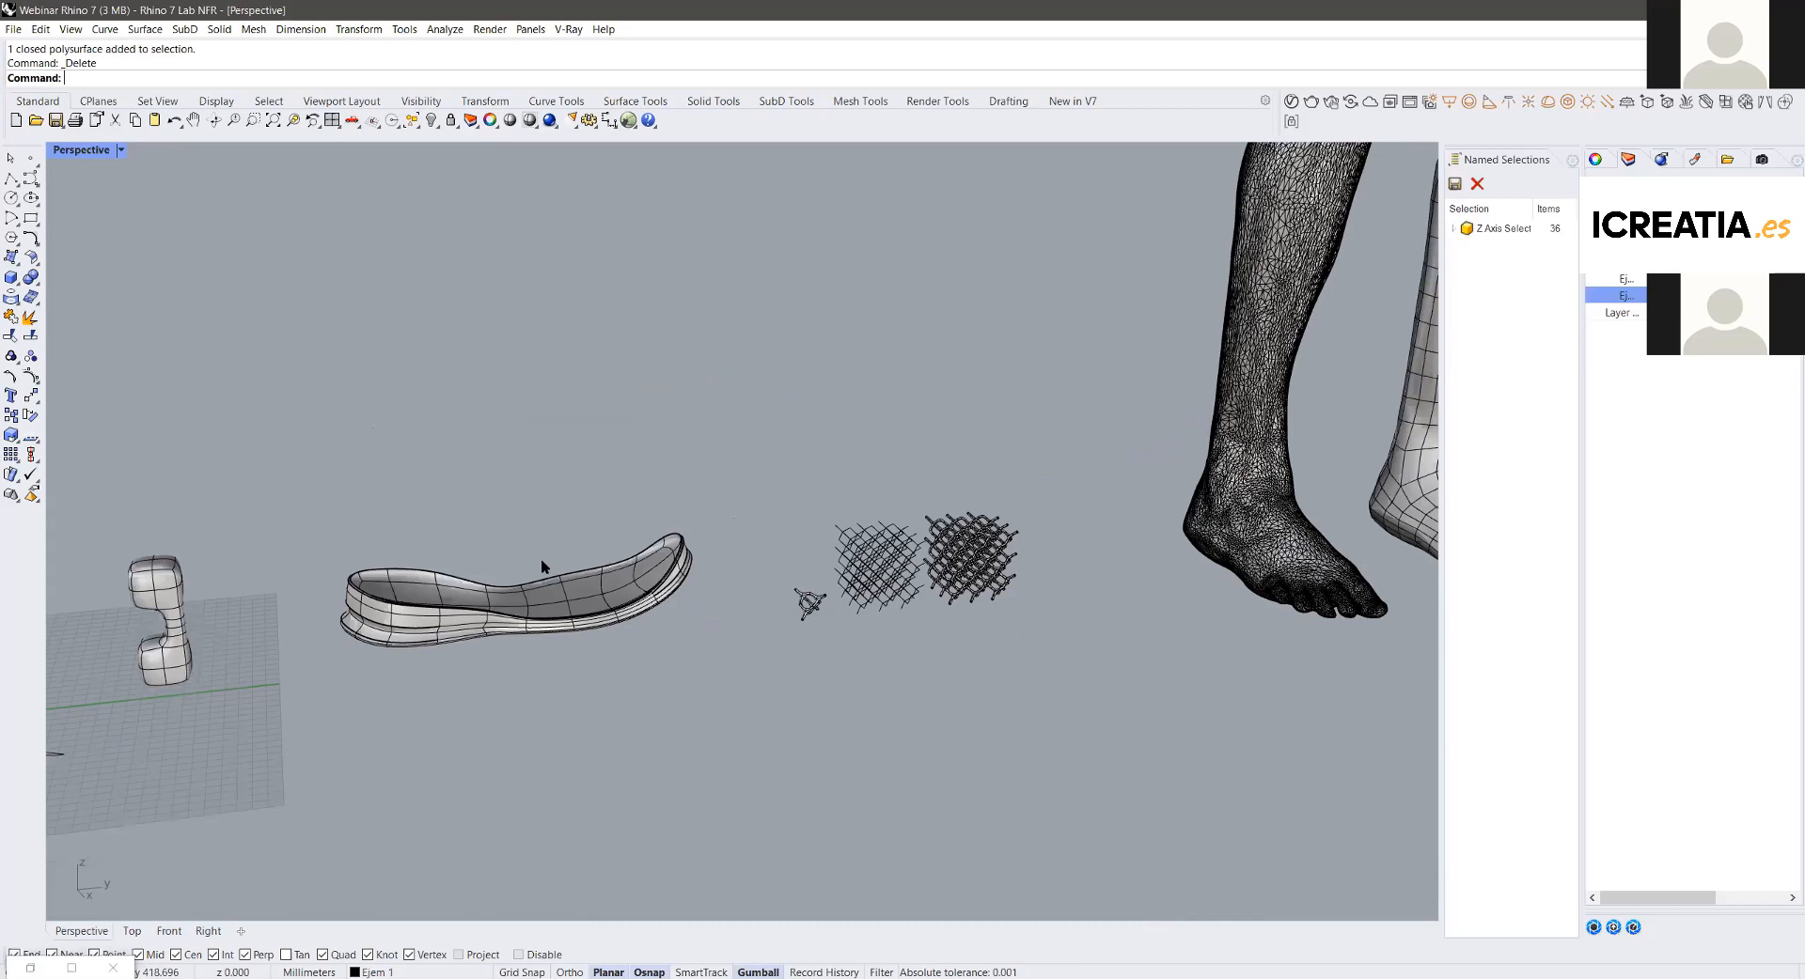
{"action": "scroll", "coordinate": [542, 567], "scroll_direction": "up", "scroll_amount": 3}
{"action": "scroll", "coordinate": [376, 359], "scroll_direction": "down", "scroll_amount": 1}
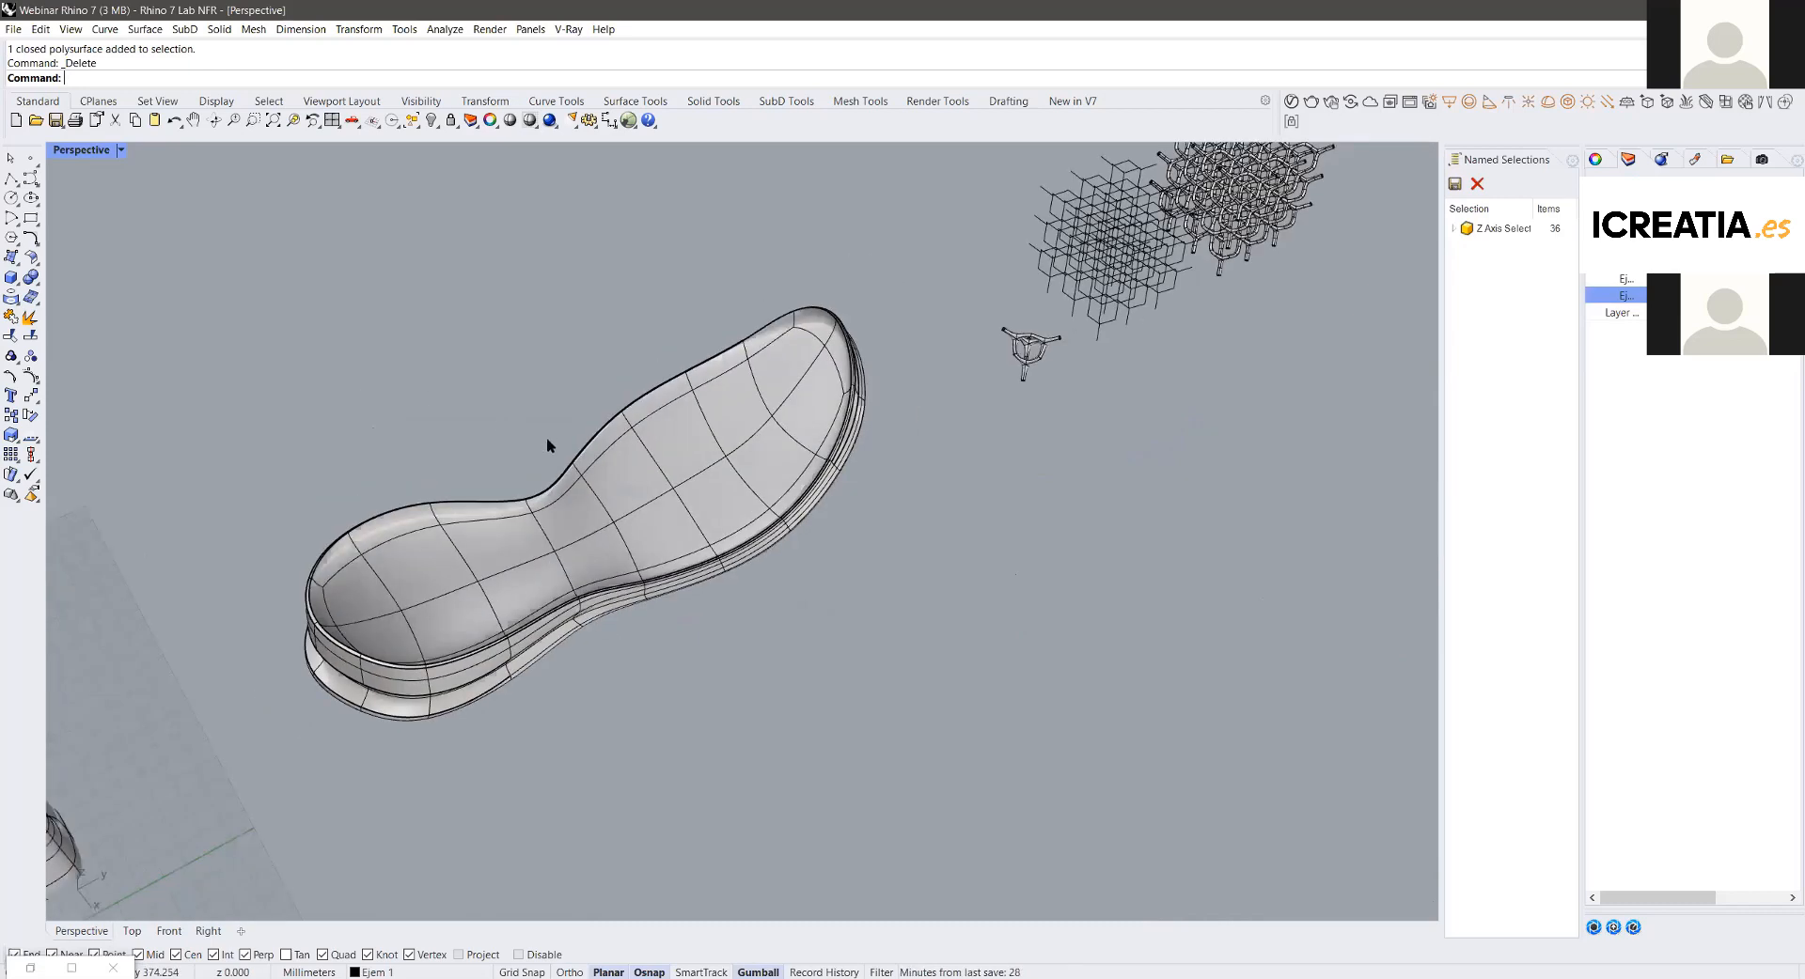
{"action": "scroll", "coordinate": [548, 473], "scroll_direction": "down", "scroll_amount": 2}
{"action": "scroll", "coordinate": [861, 548], "scroll_direction": "down", "scroll_amount": 2}
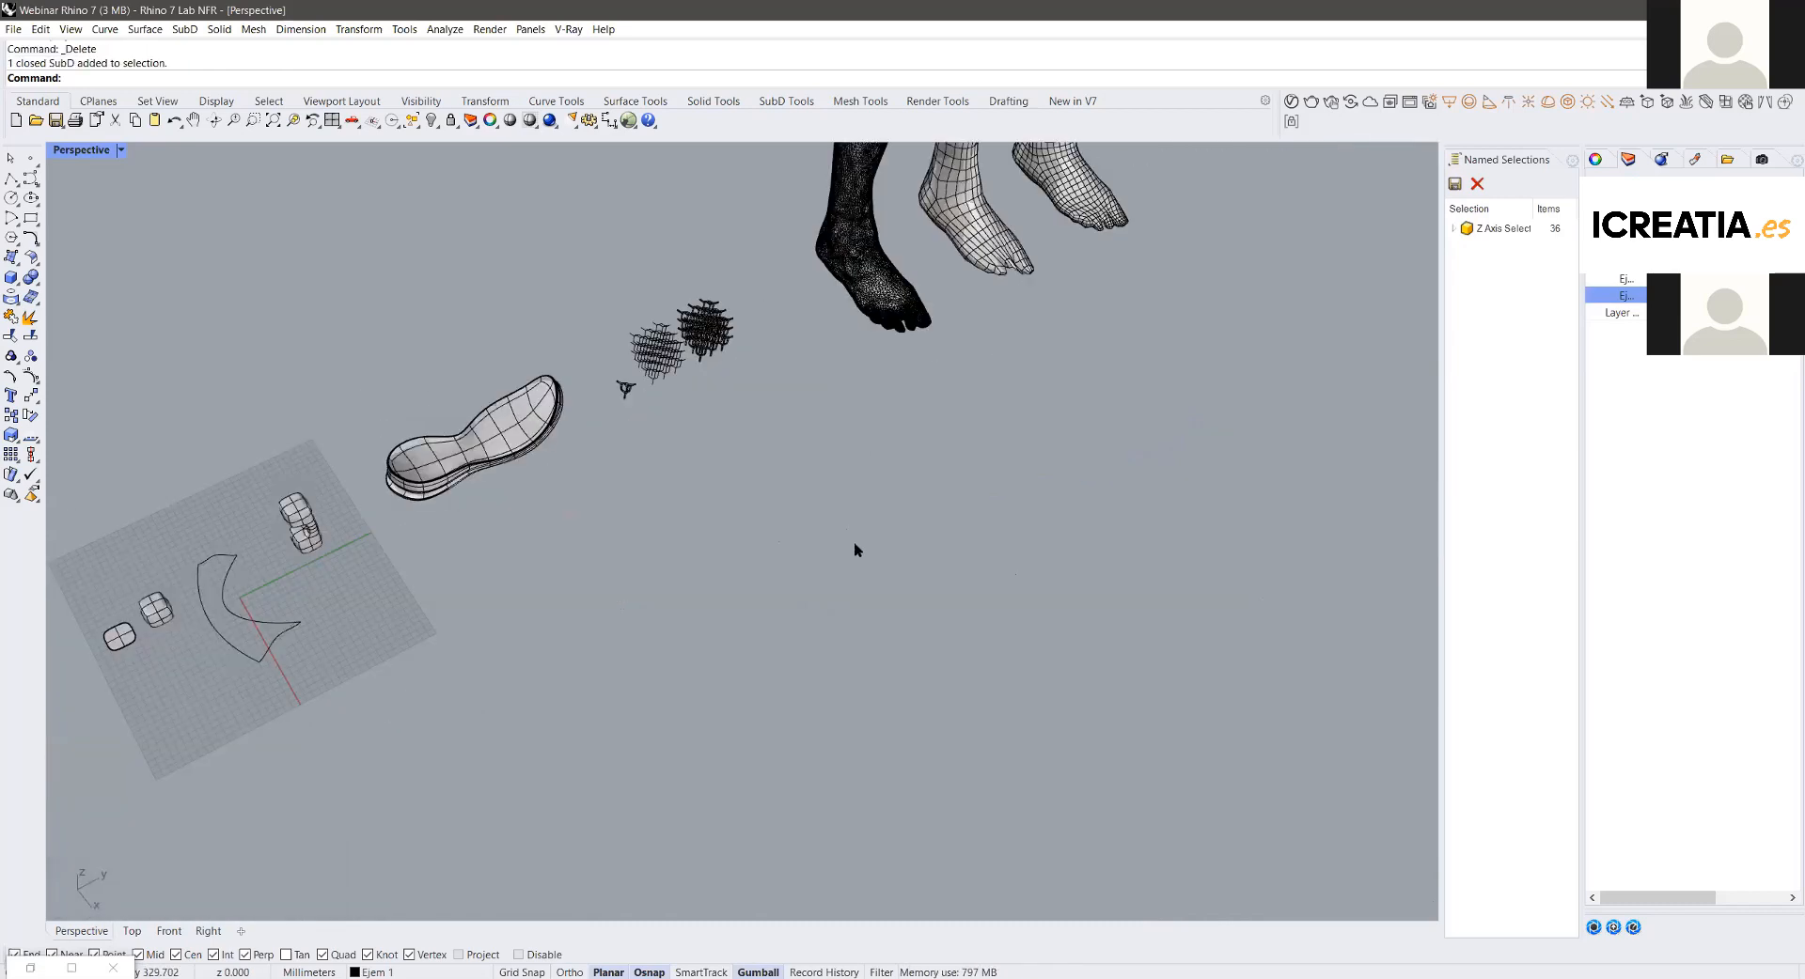
{"action": "scroll", "coordinate": [855, 550], "scroll_direction": "up", "scroll_amount": 2}
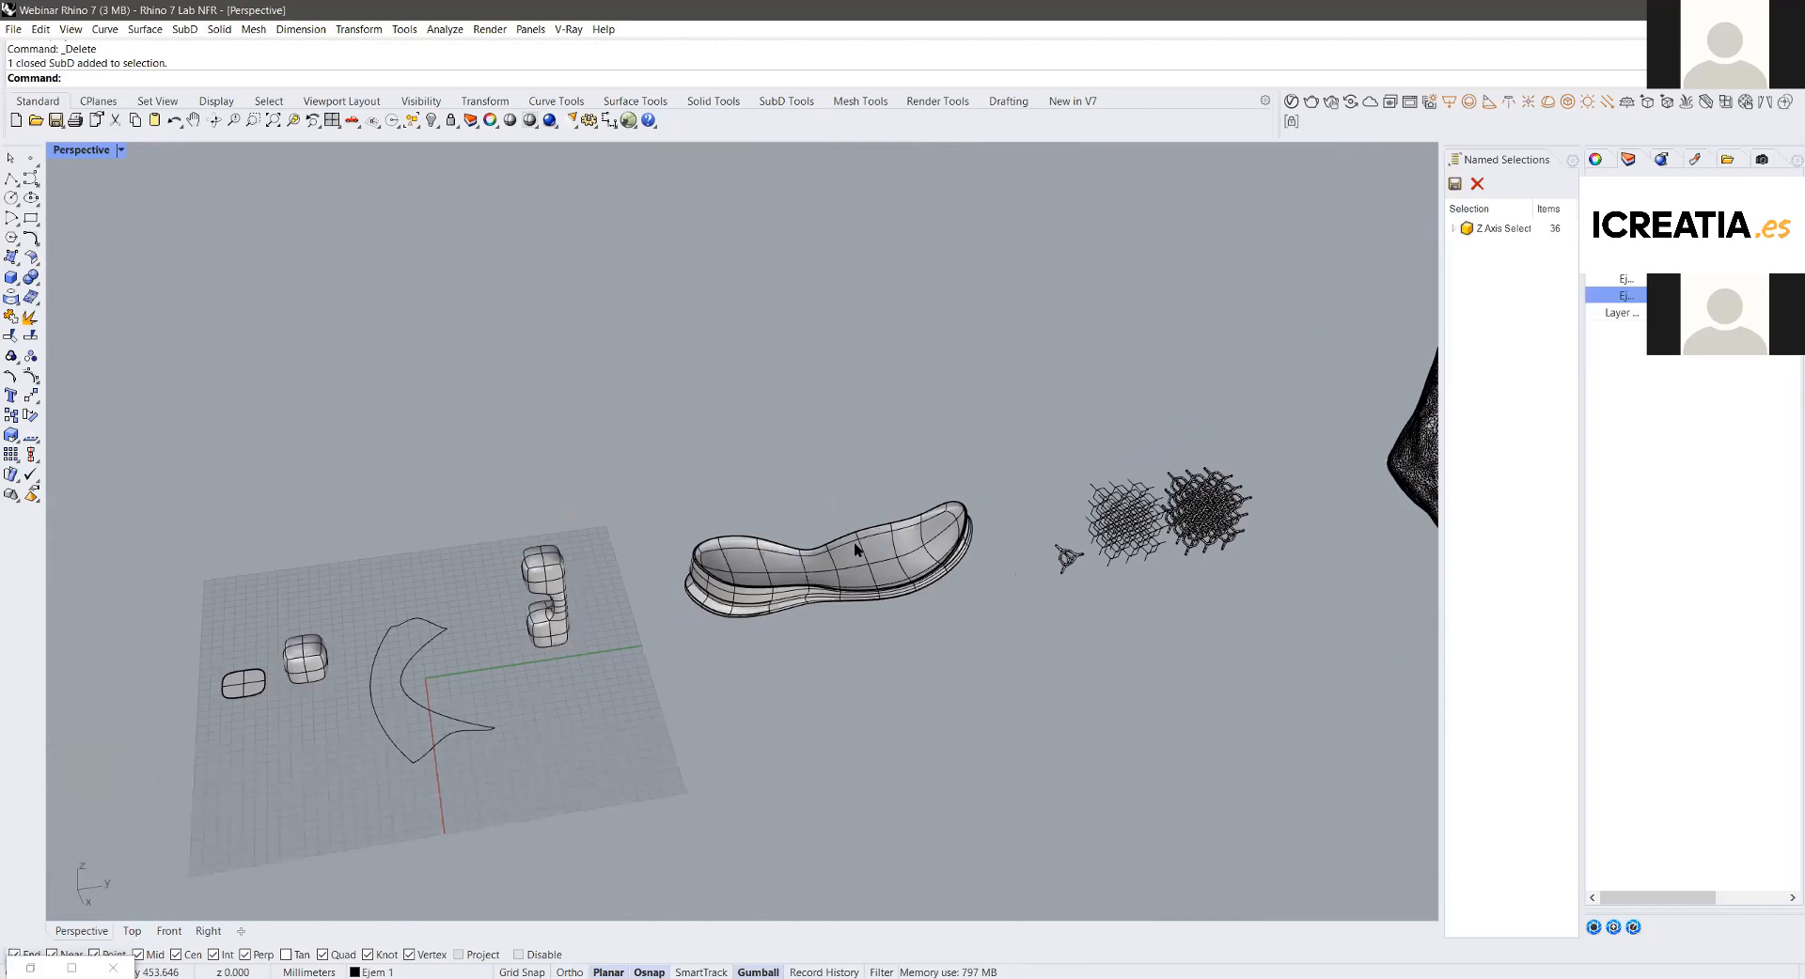
{"action": "right_click_drag", "start_coordinate": [856, 550], "coordinate": [617, 552], "text": "shift"}
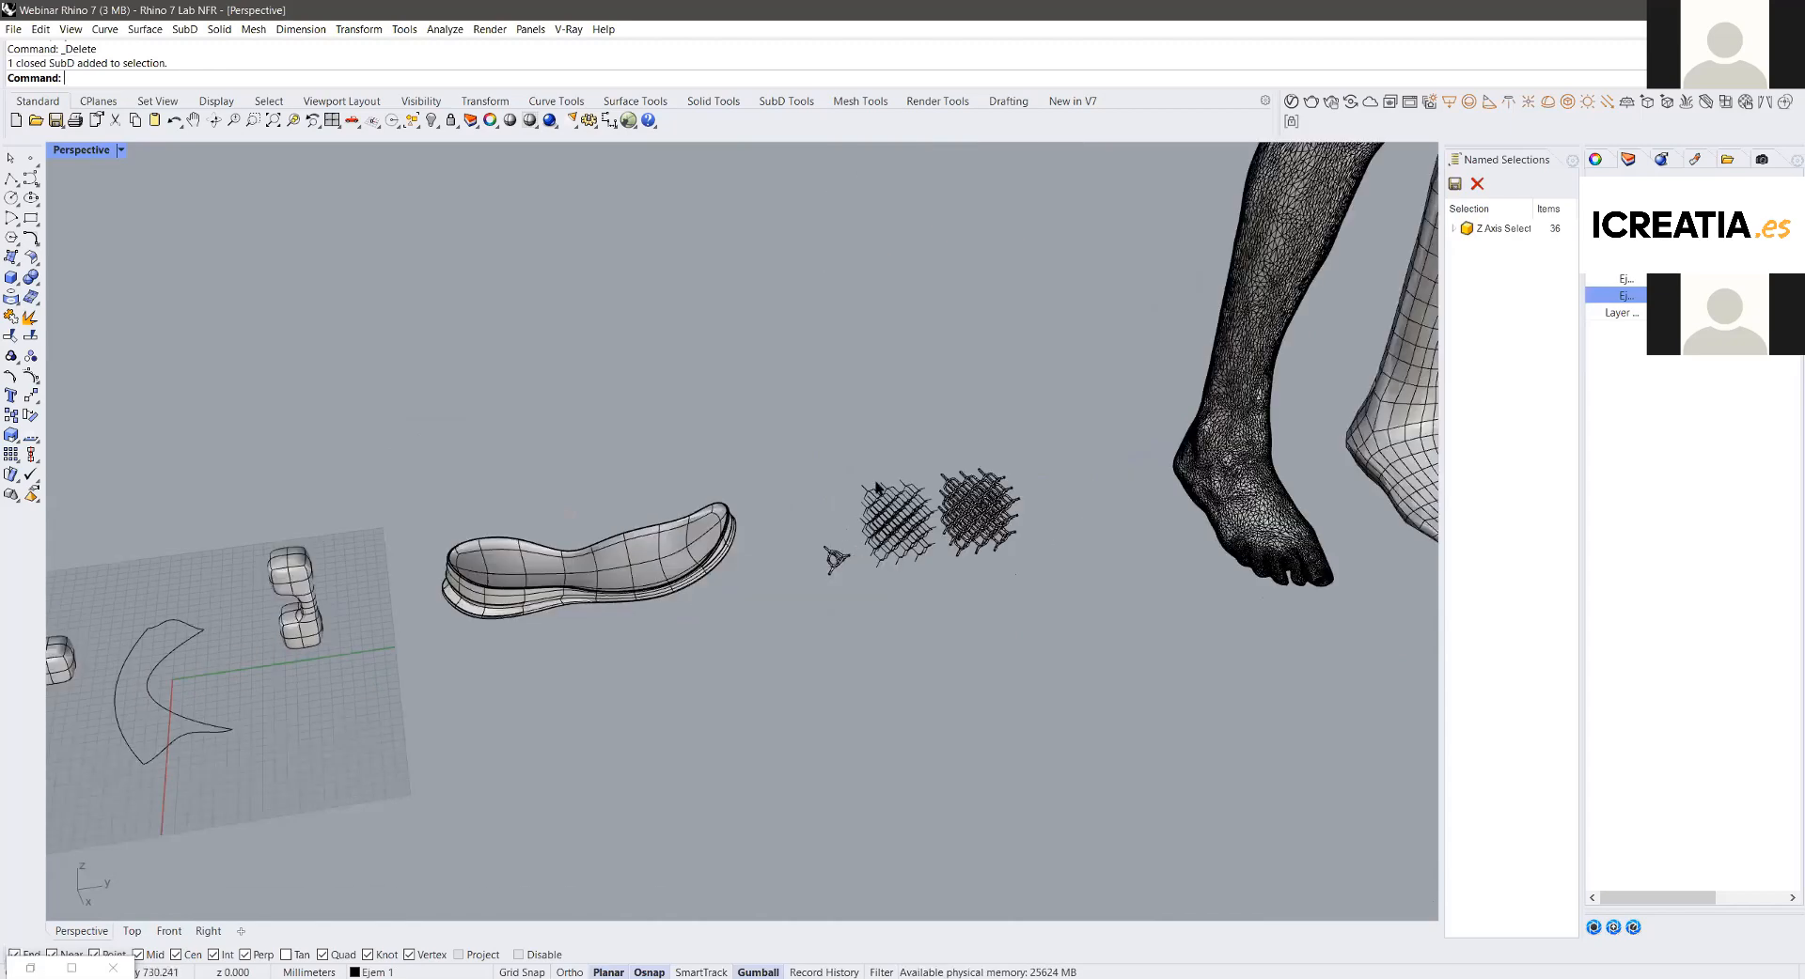
{"action": "scroll", "coordinate": [794, 512], "scroll_direction": "up", "scroll_amount": 2}
{"action": "scroll", "coordinate": [794, 513], "scroll_direction": "up", "scroll_amount": 1}
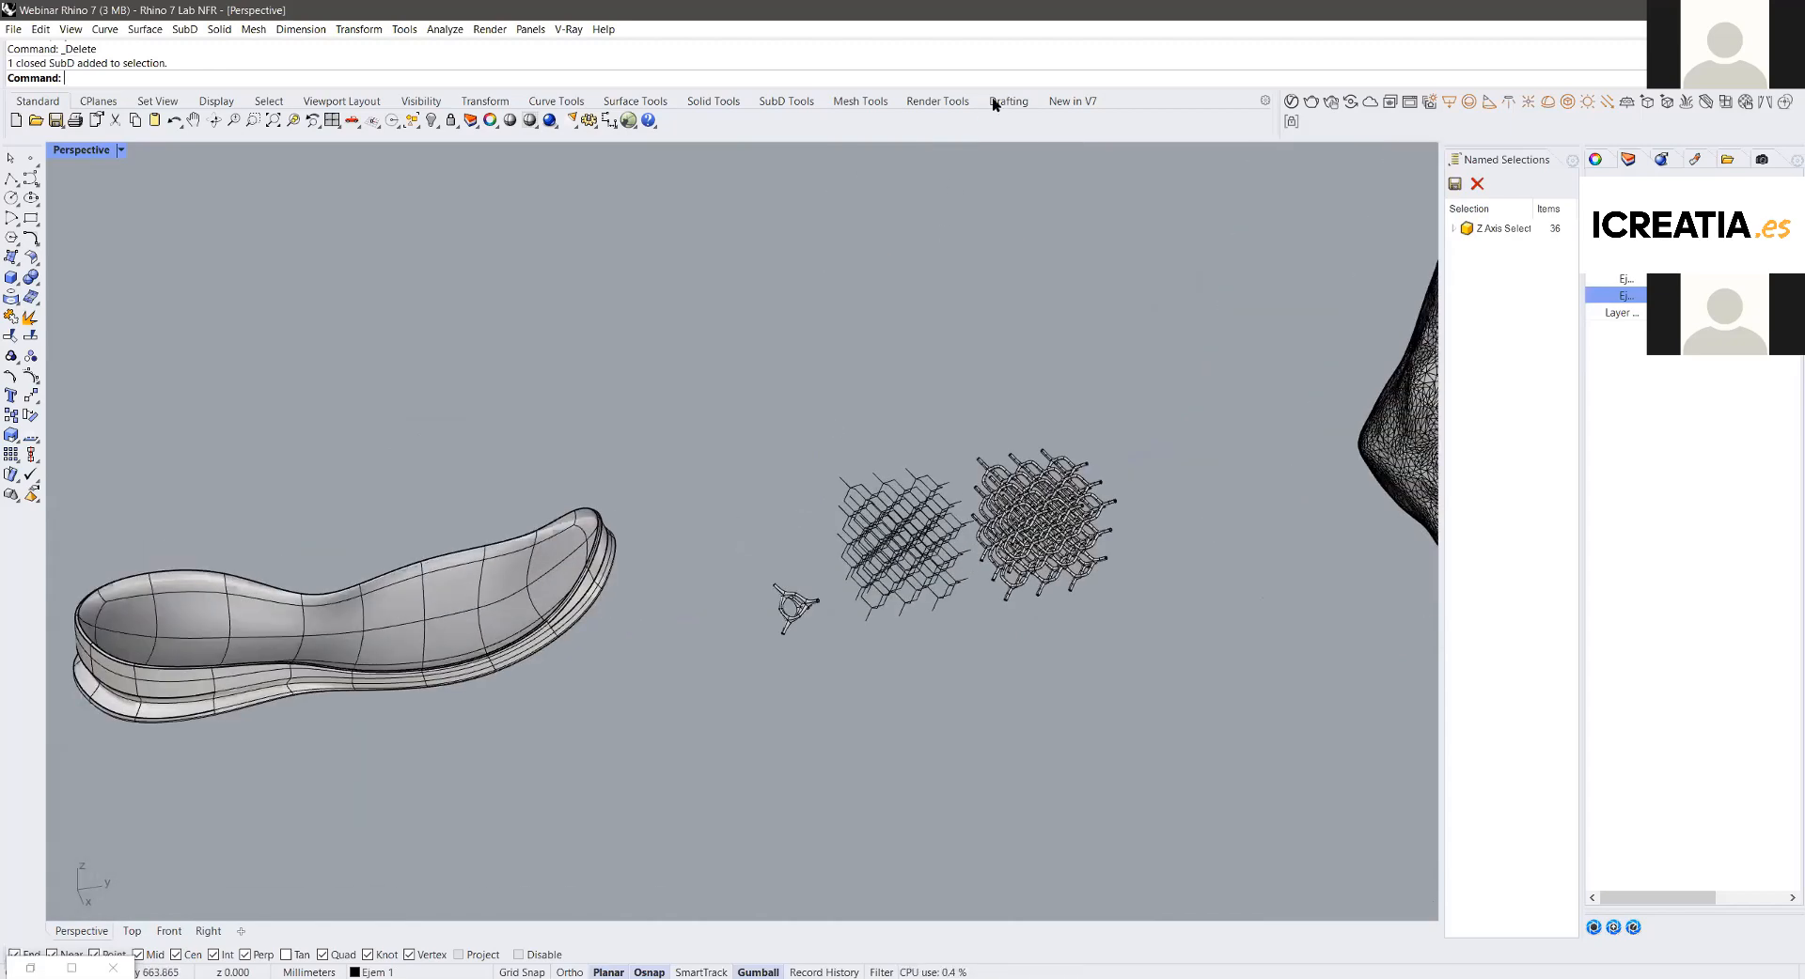
Step: Bring up the SubD tools and move the six-curve cell clear below the wireframe lattice
{"action": "left_click", "coordinate": [1062, 104]}
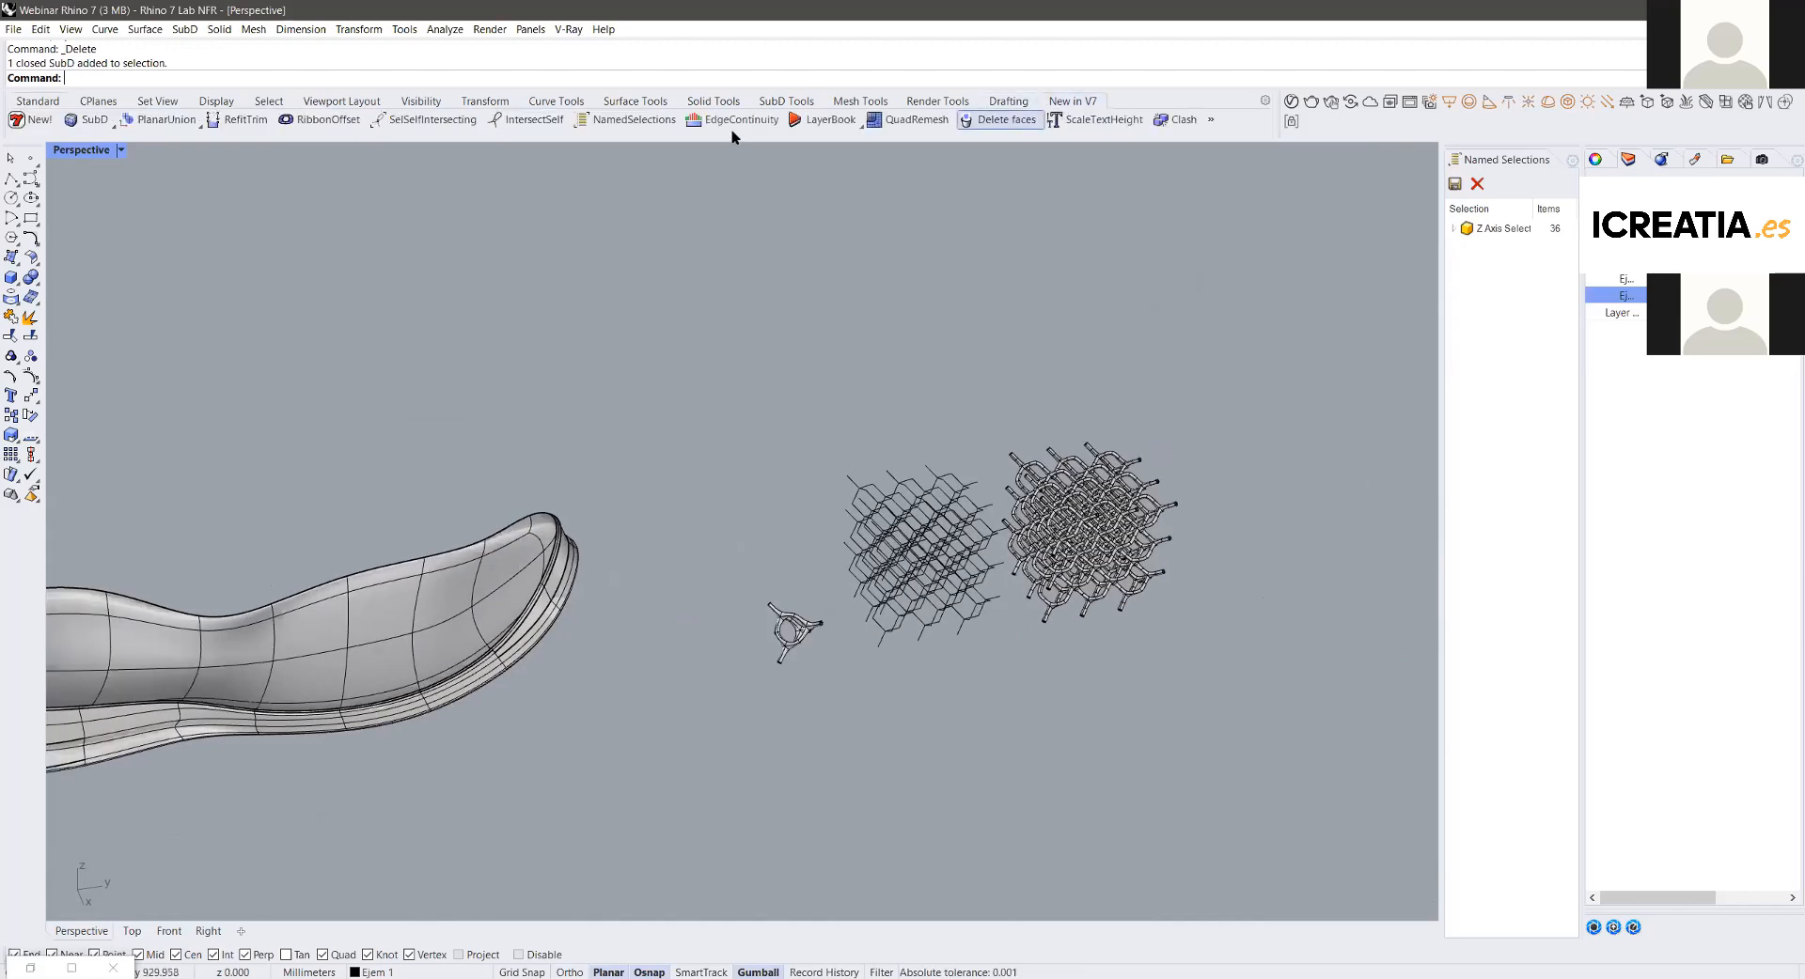
{"action": "left_click", "coordinate": [114, 126]}
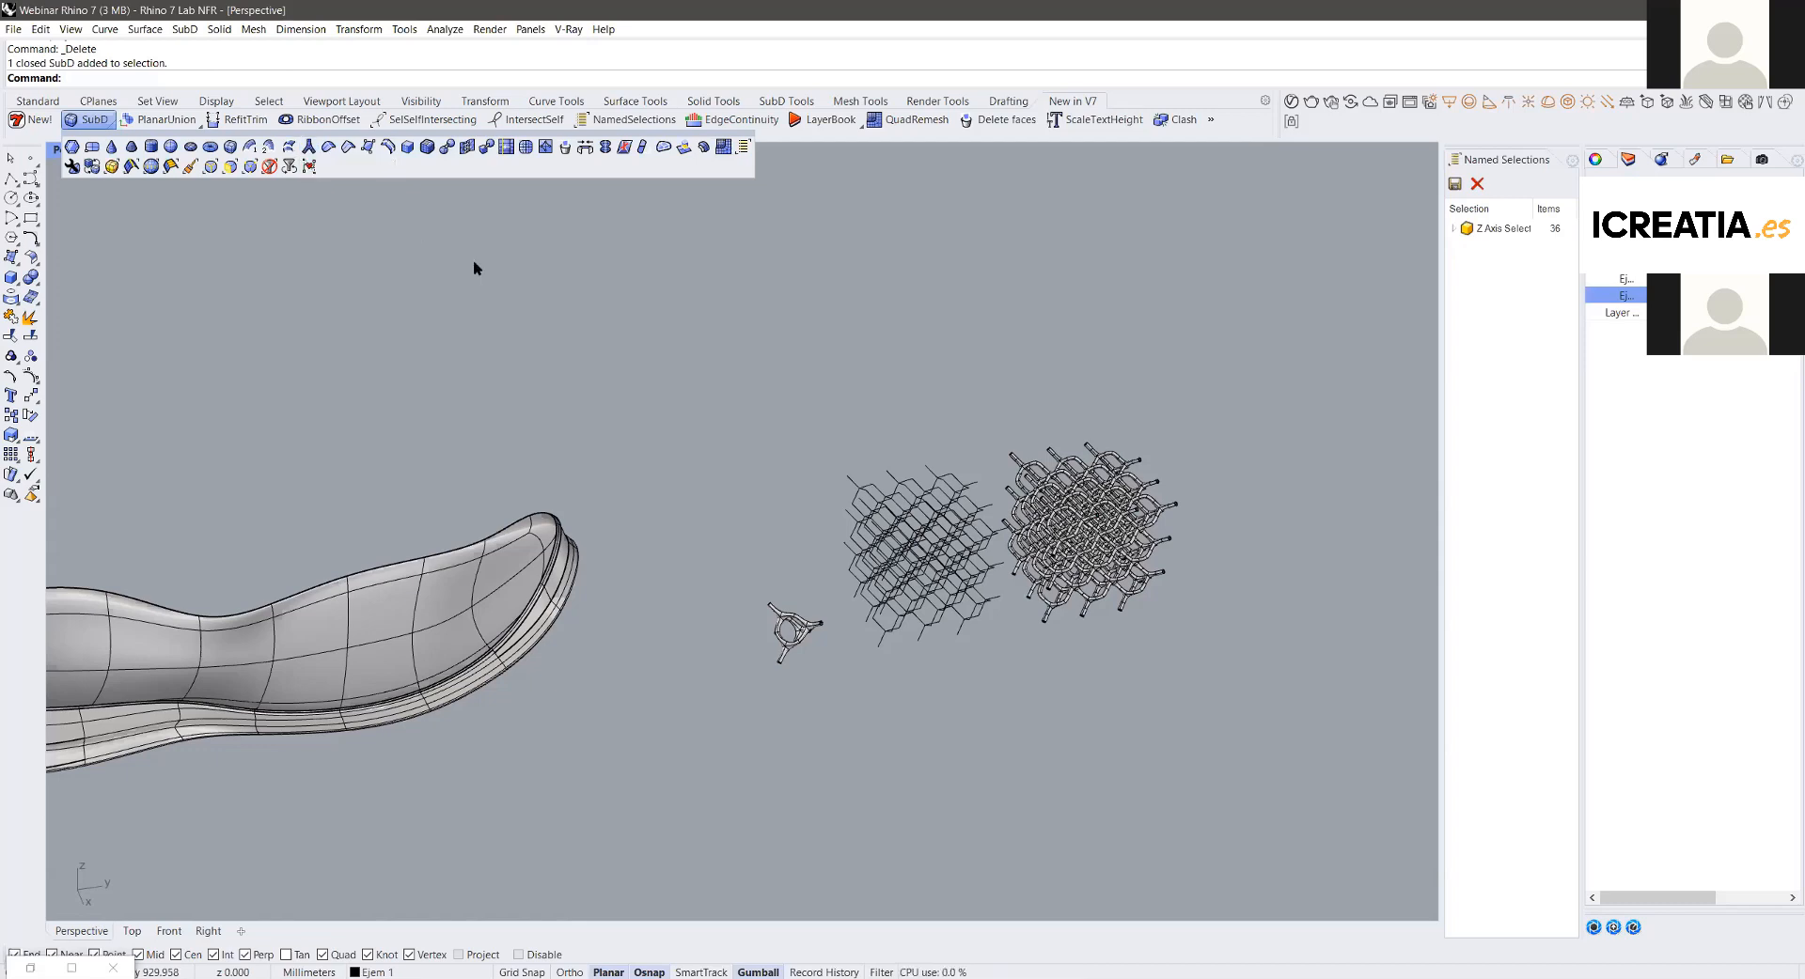
{"action": "left_click", "coordinate": [885, 648]}
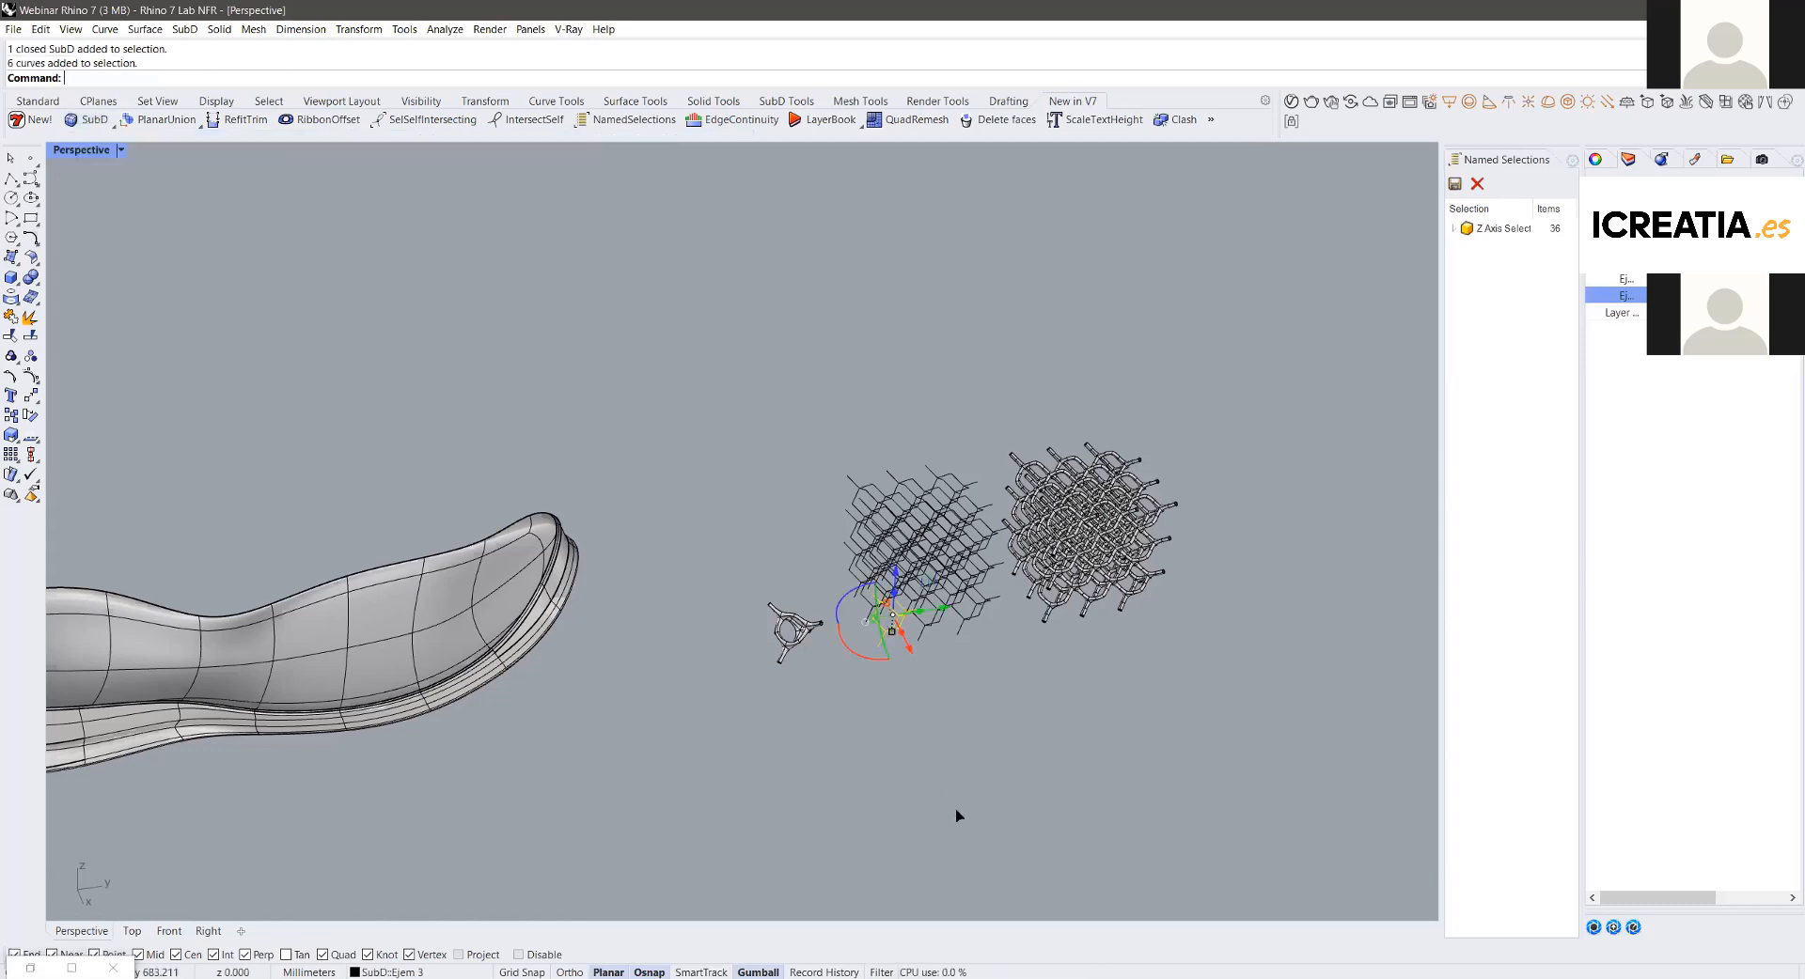
{"action": "scroll", "coordinate": [959, 816], "scroll_direction": "up", "scroll_amount": 2}
{"action": "scroll", "coordinate": [598, 455], "scroll_direction": "up", "scroll_amount": 2}
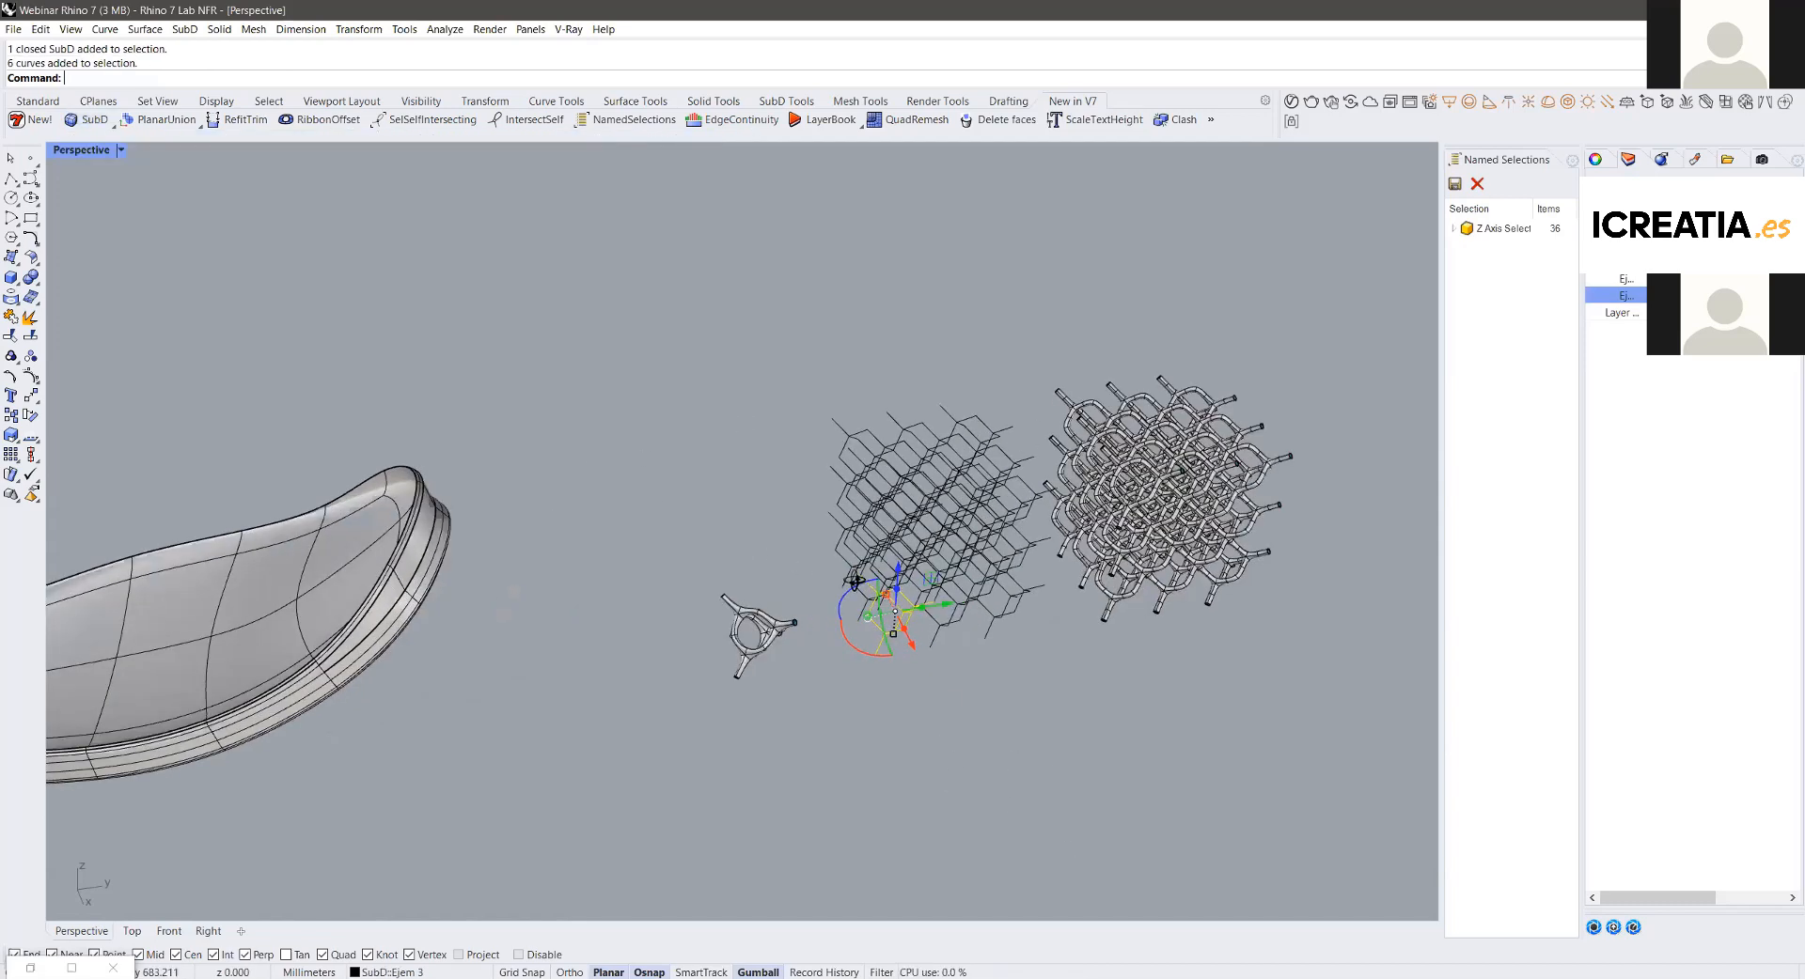
{"action": "right_click_drag", "start_coordinate": [733, 619], "coordinate": [747, 441]}
{"action": "scroll", "coordinate": [480, 491], "scroll_direction": "up", "scroll_amount": 3}
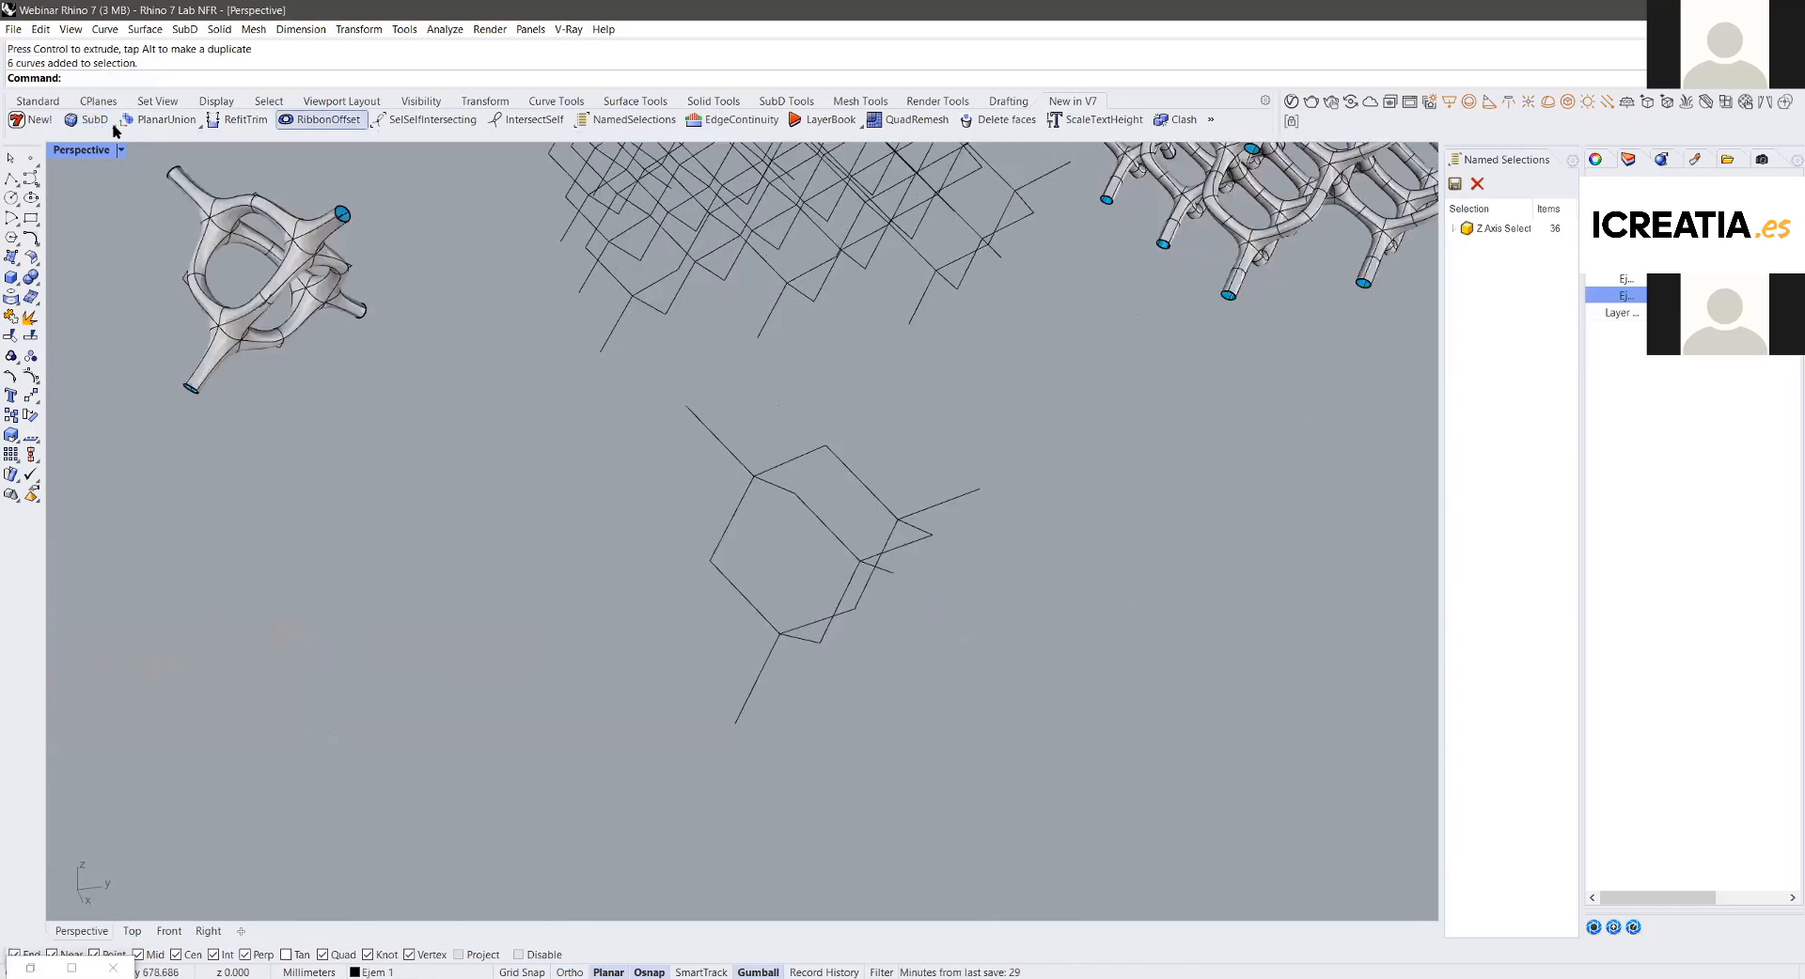
{"action": "middle_click", "coordinate": [317, 151]}
{"action": "left_click", "coordinate": [319, 148]}
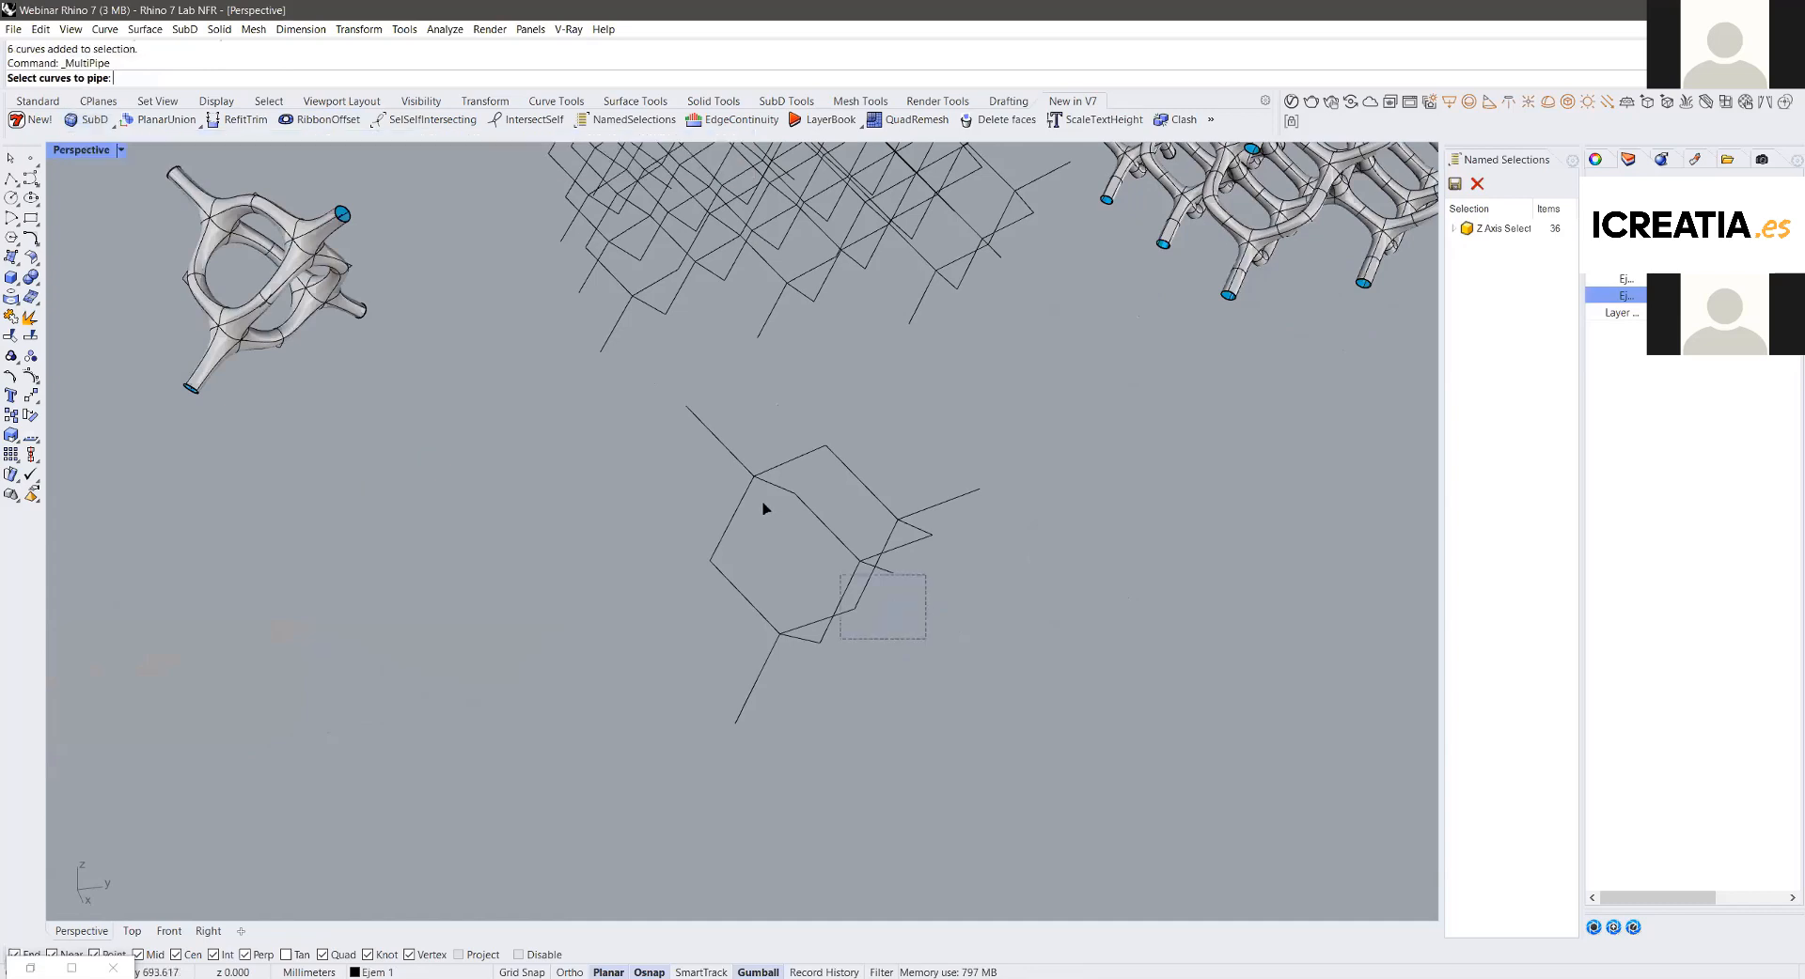
{"action": "left_click_drag", "start_coordinate": [926, 639], "coordinate": [839, 575]}
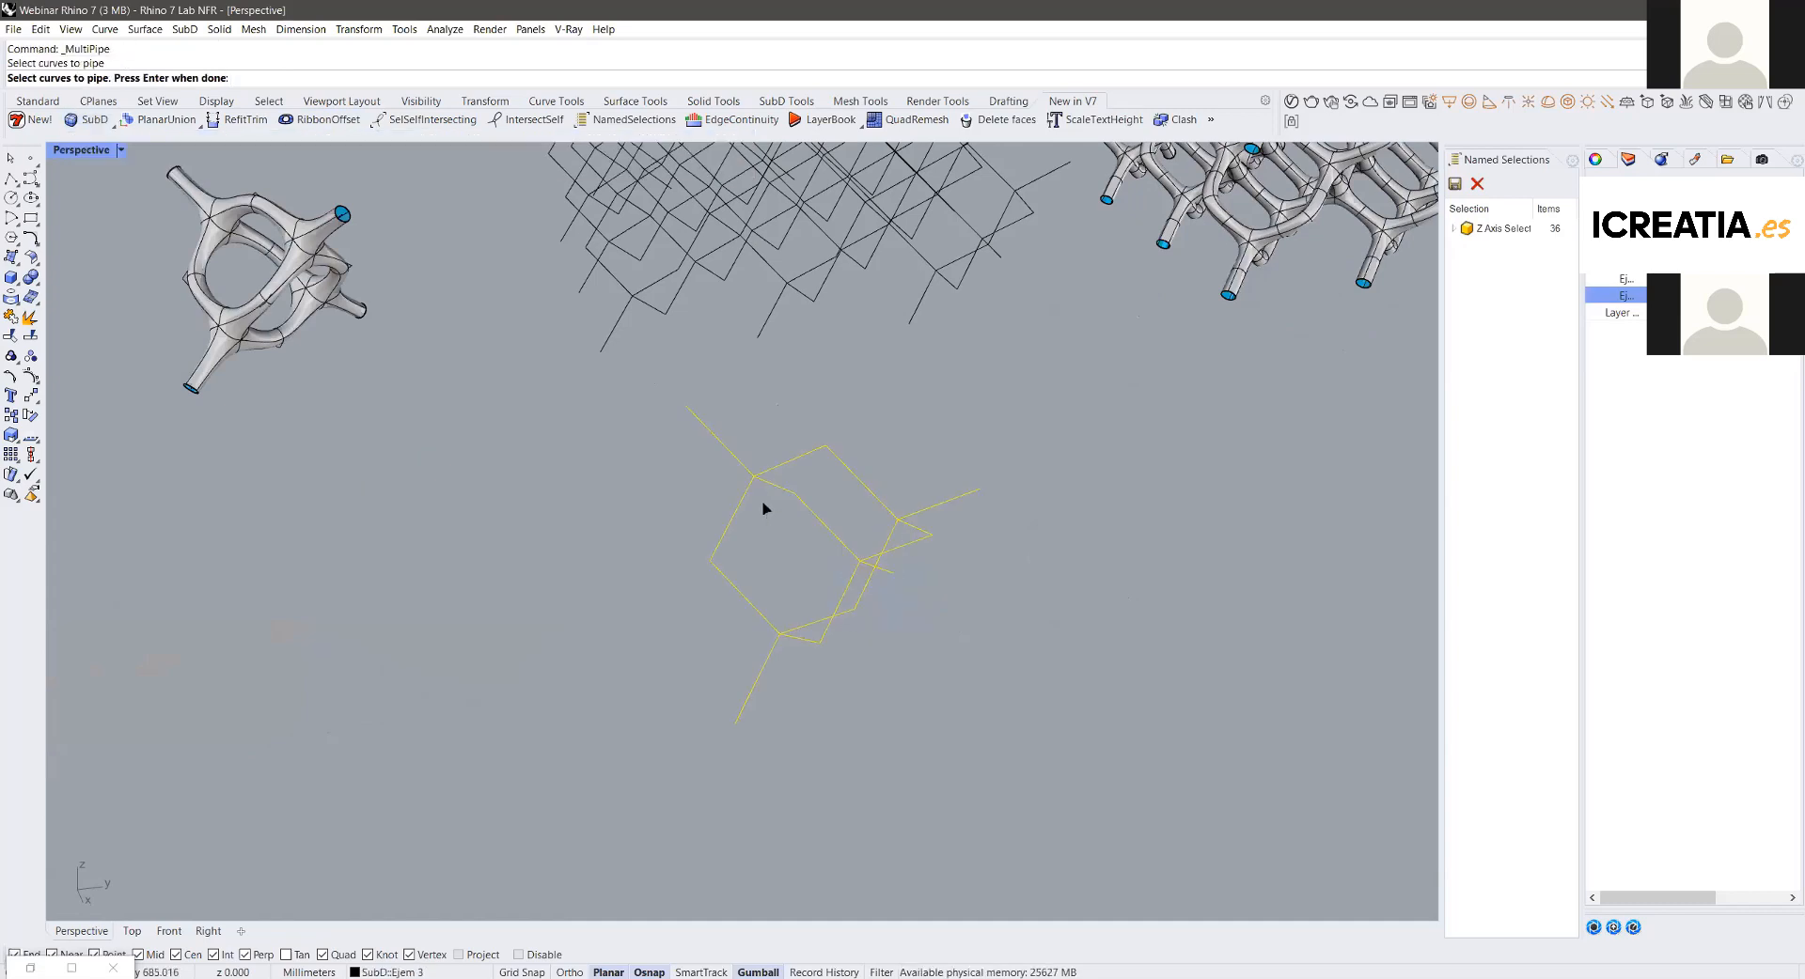
{"action": "key", "text": "Return"}
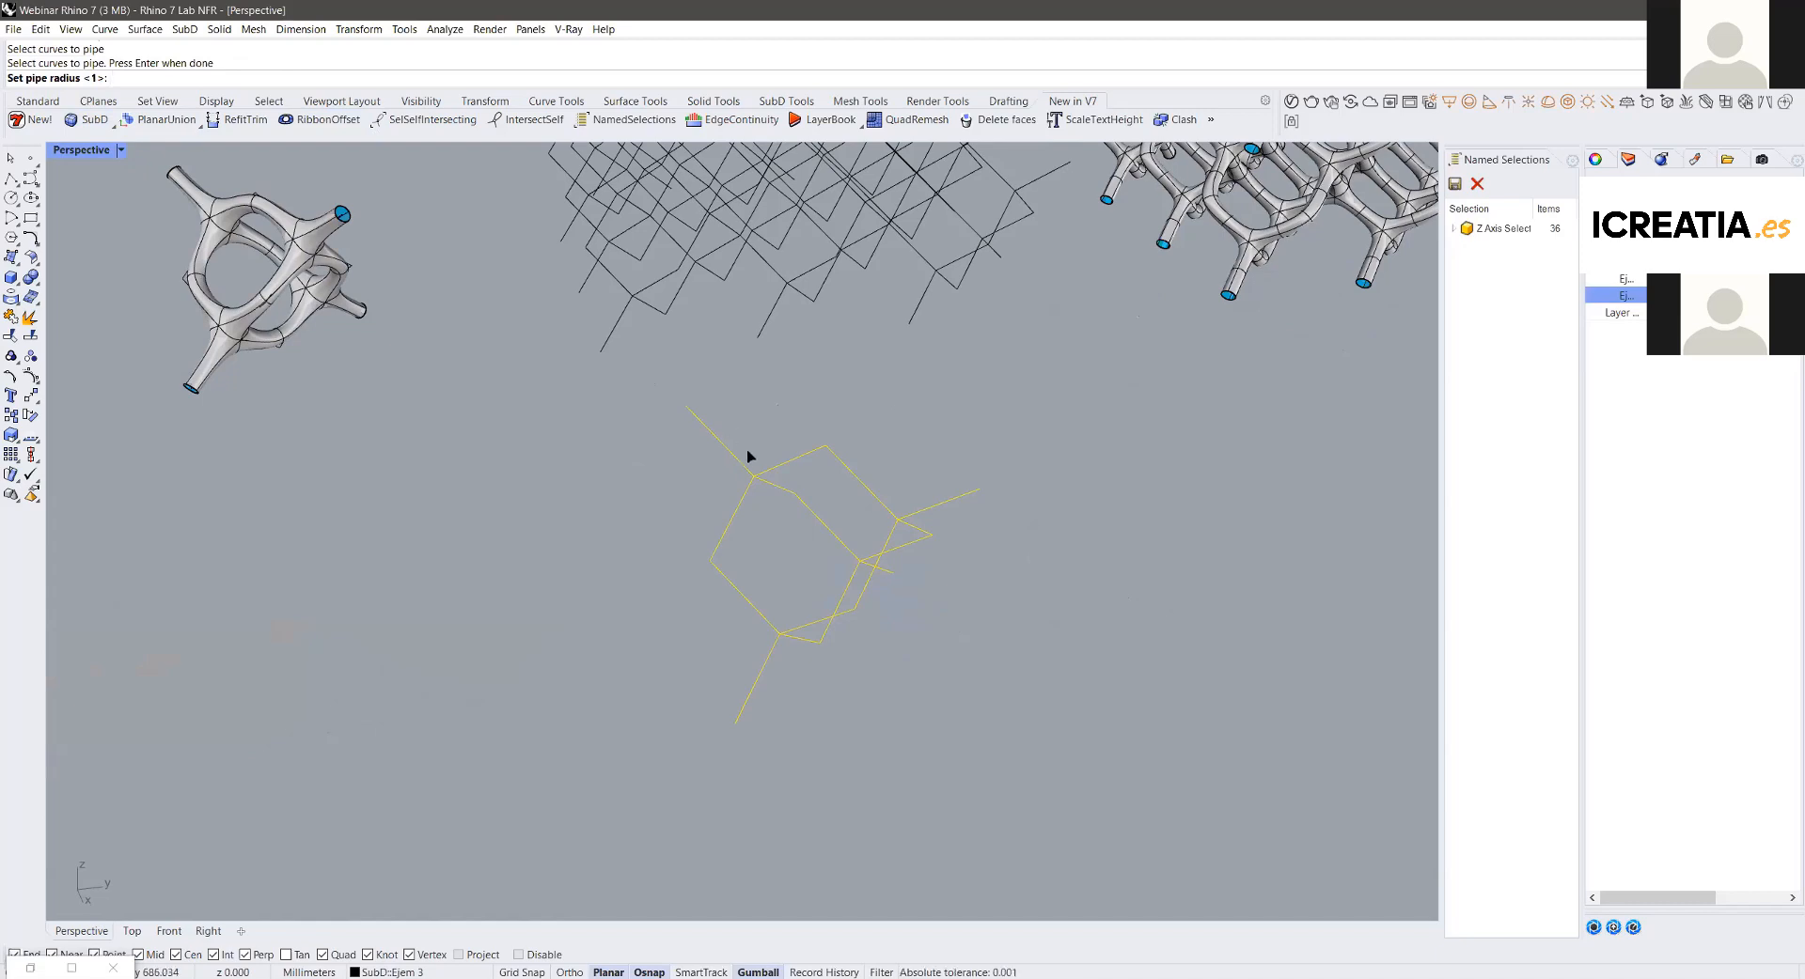
{"action": "key", "text": "Return"}
{"action": "key", "text": "Return"}
{"action": "key", "text": "Return"}
Step: Start MultiPipe on all the curves of the separated cell with a pipe radius of 1
{"action": "key", "text": "Return"}
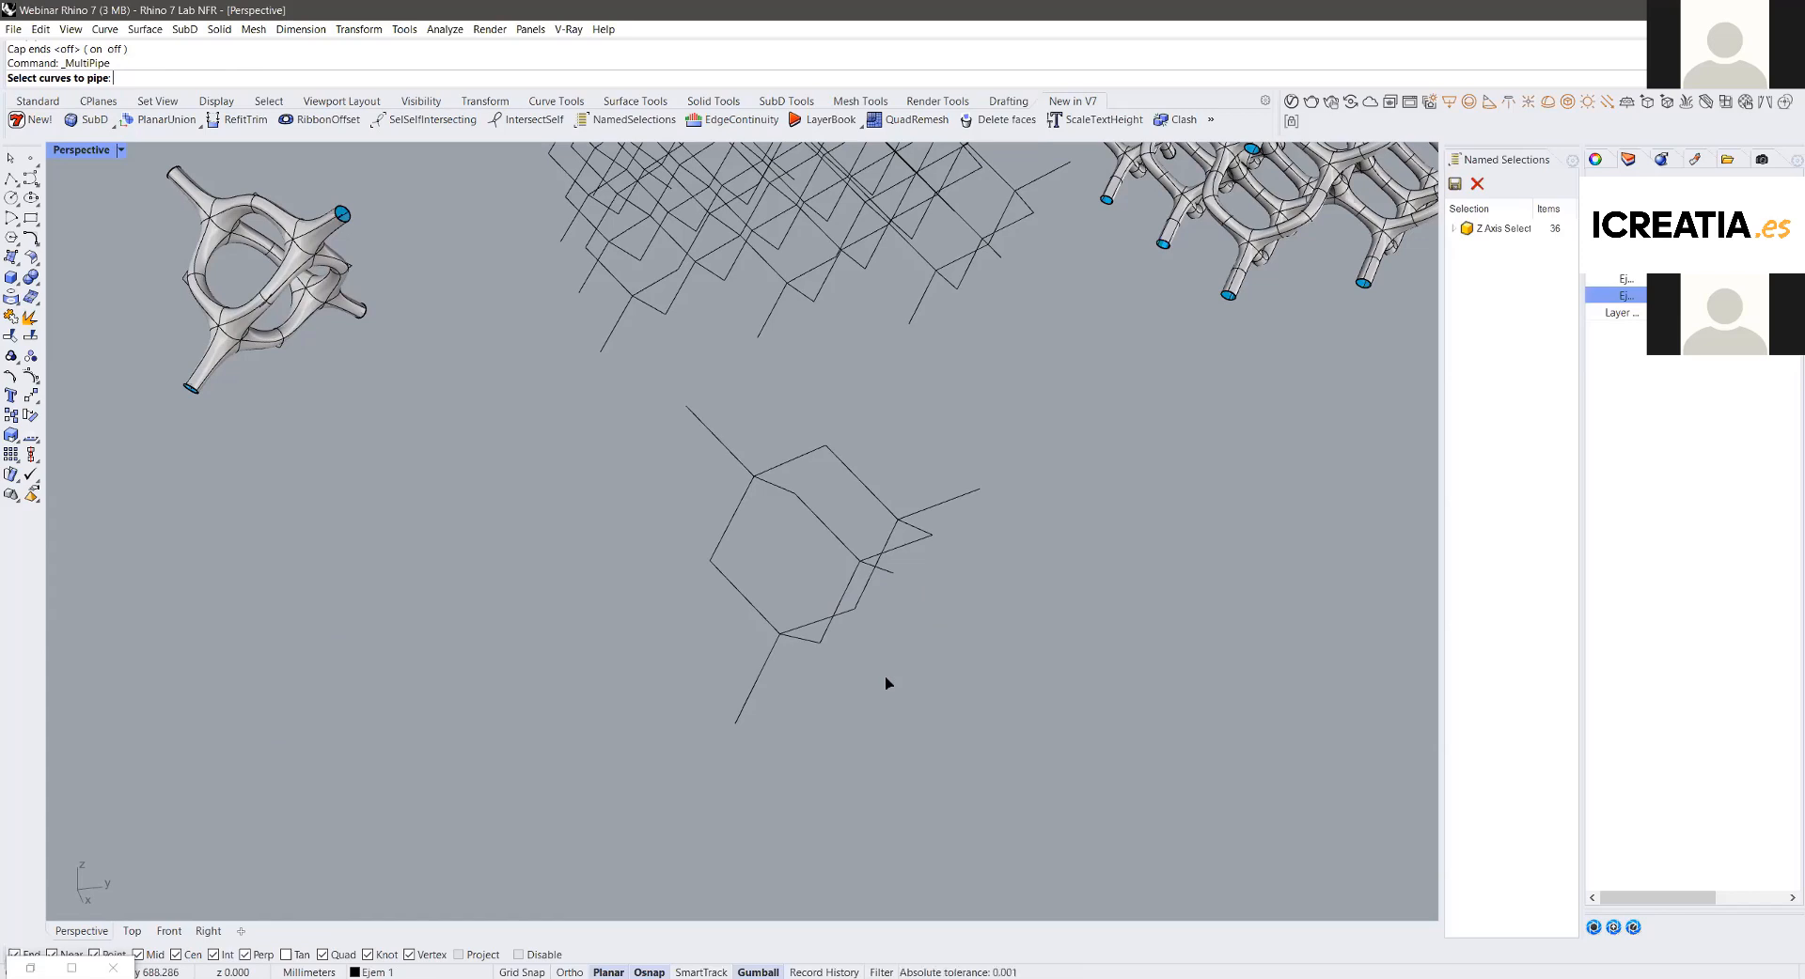
{"action": "left_click_drag", "start_coordinate": [887, 664], "coordinate": [742, 511]}
{"action": "mouse_move", "coordinate": [1004, 661]}
{"action": "left_mouse_down"}
{"action": "mouse_move", "coordinate": [669, 480]}
{"action": "mouse_move", "coordinate": [649, 442]}
{"action": "left_mouse_up"}
{"action": "key", "text": "Return"}
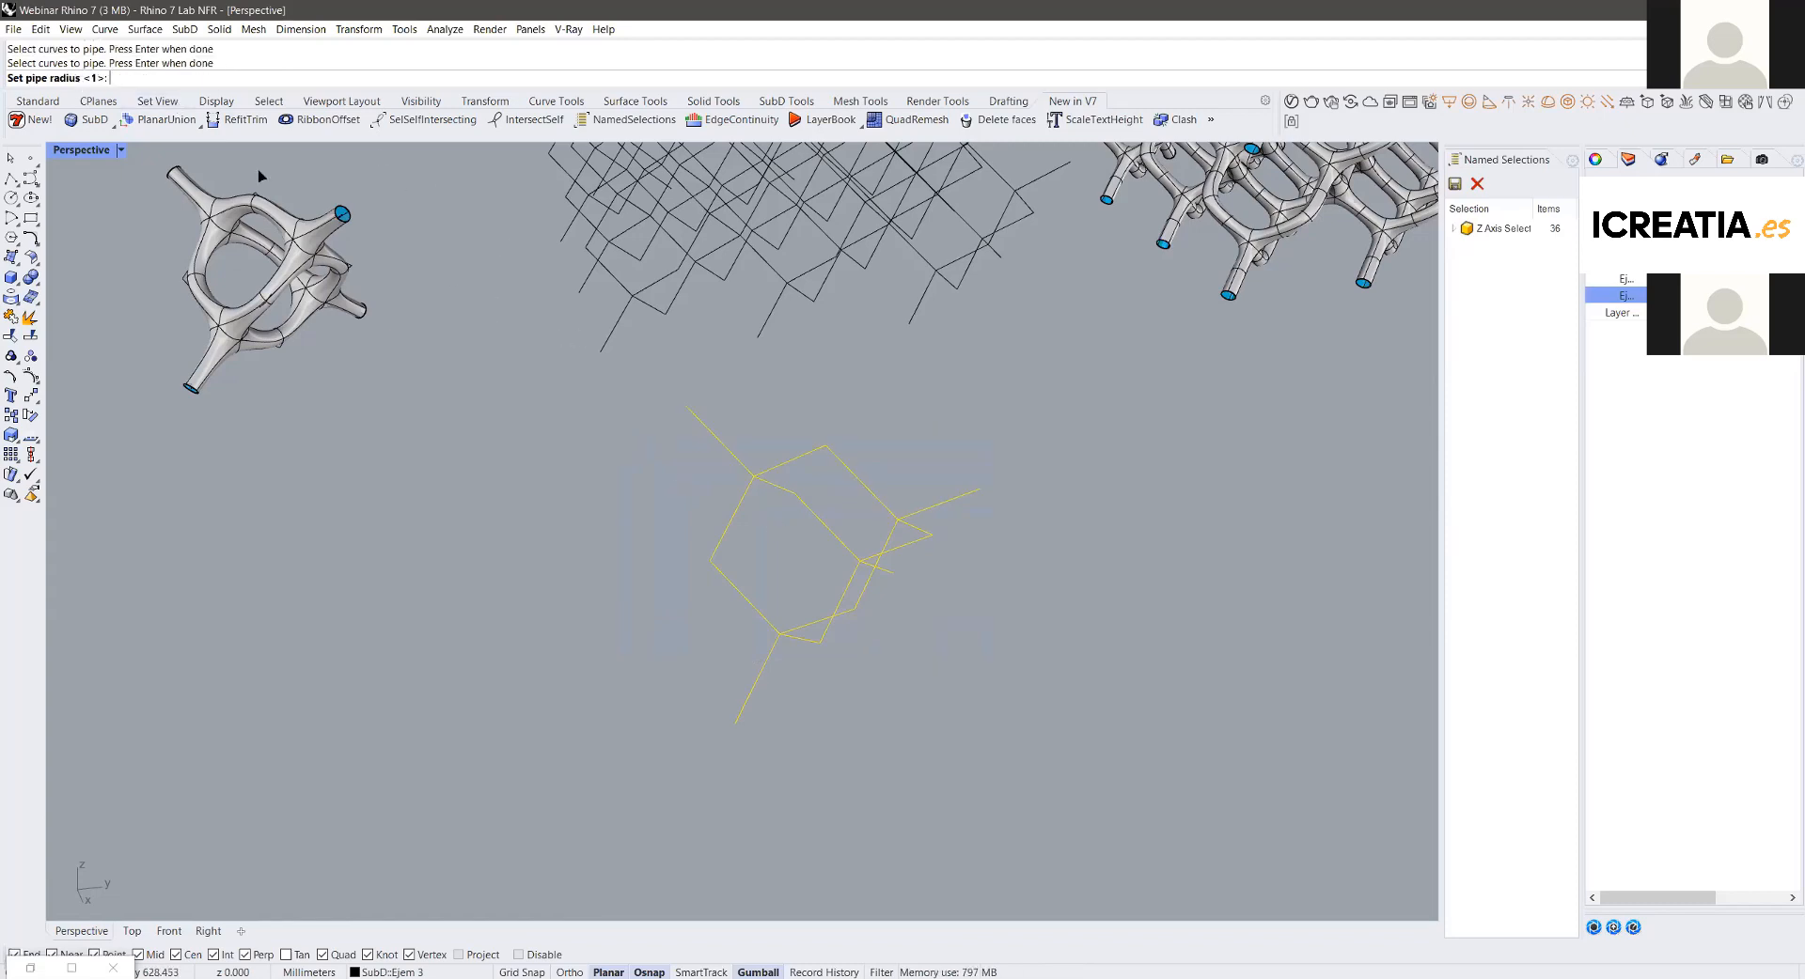
{"action": "right_click", "coordinate": [685, 555]}
Step: Leave the pipe ends uncapped, set the strut divisions to 0 for smooth curves, and inspect the piped cell up close
{"action": "scroll", "coordinate": [351, 216], "scroll_direction": "up", "scroll_amount": 4}
{"action": "scroll", "coordinate": [356, 226], "scroll_direction": "down", "scroll_amount": 4}
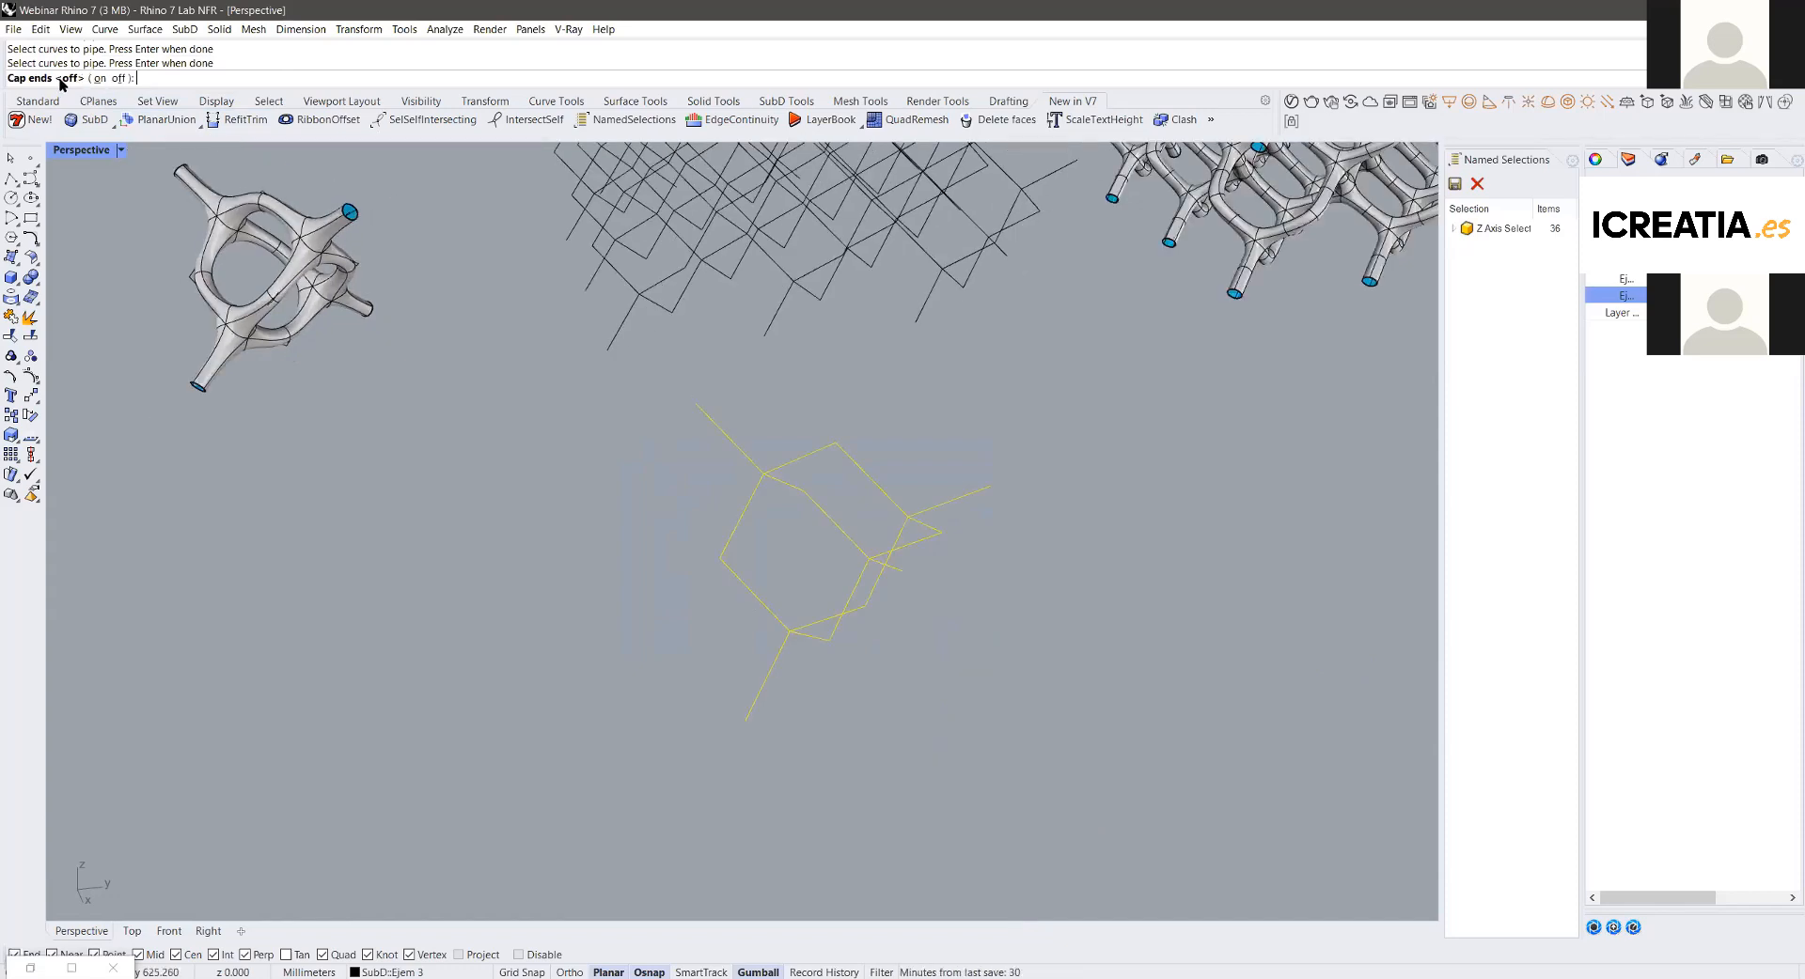
{"action": "right_click", "coordinate": [701, 504]}
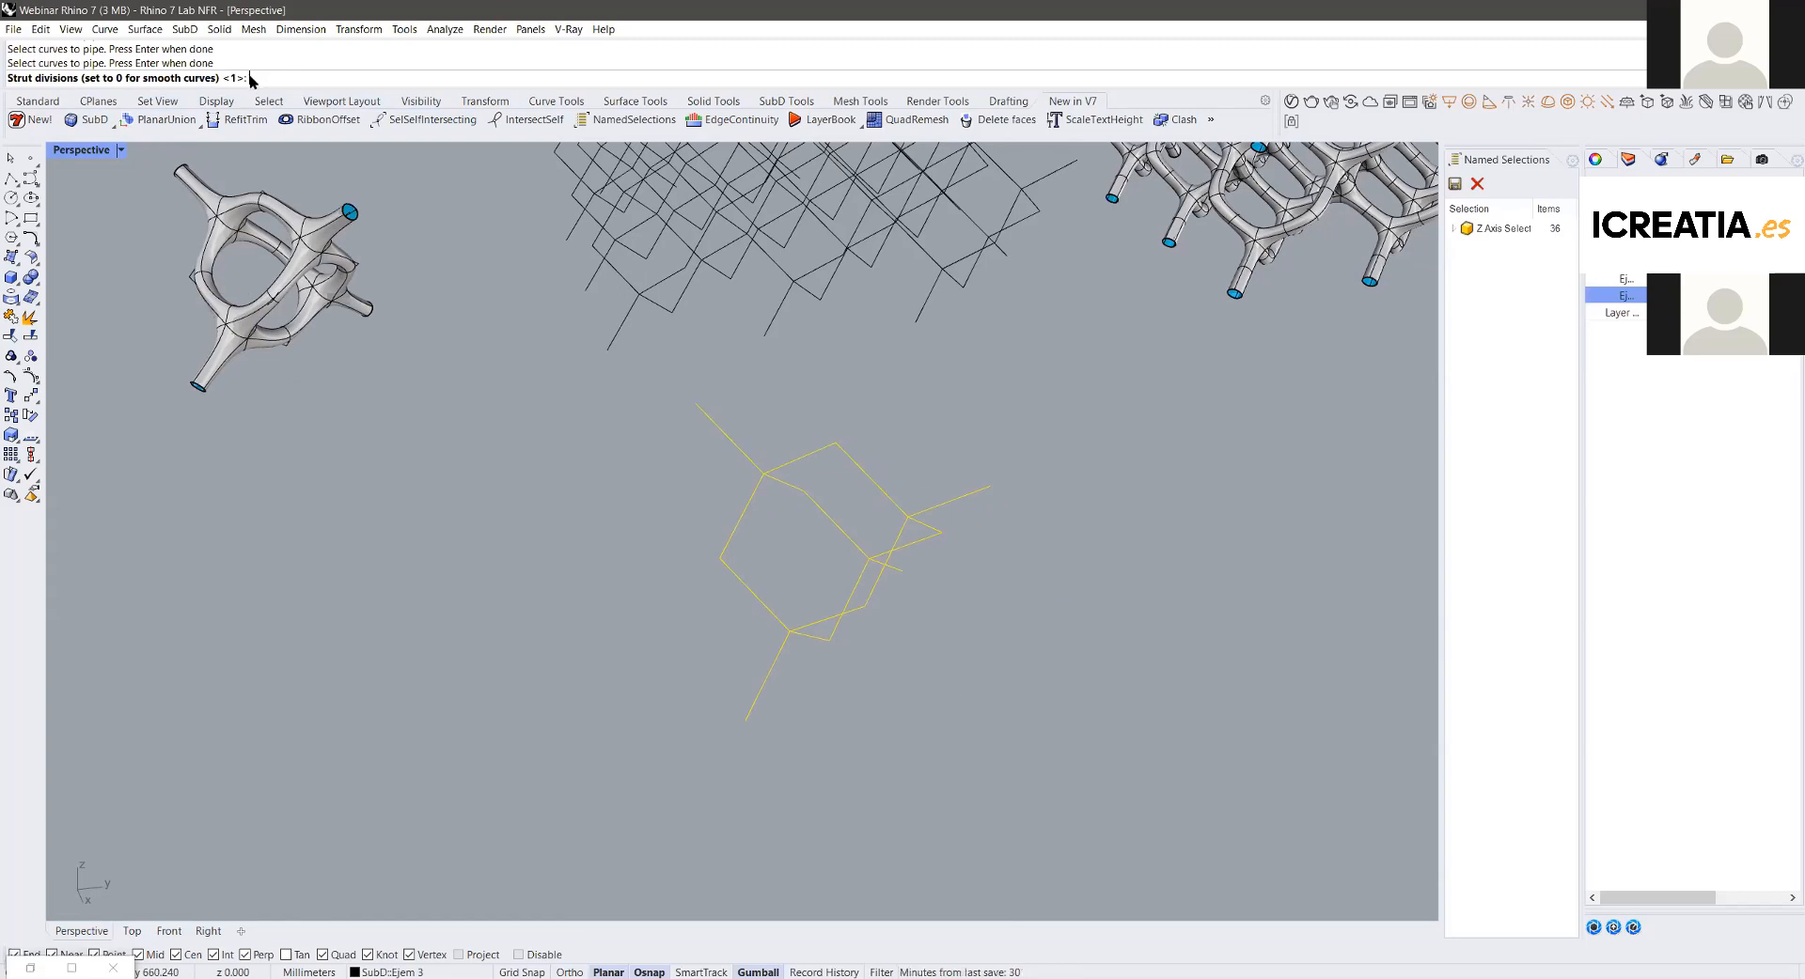
{"action": "type", "text": "0"}
{"action": "key", "text": "Return"}
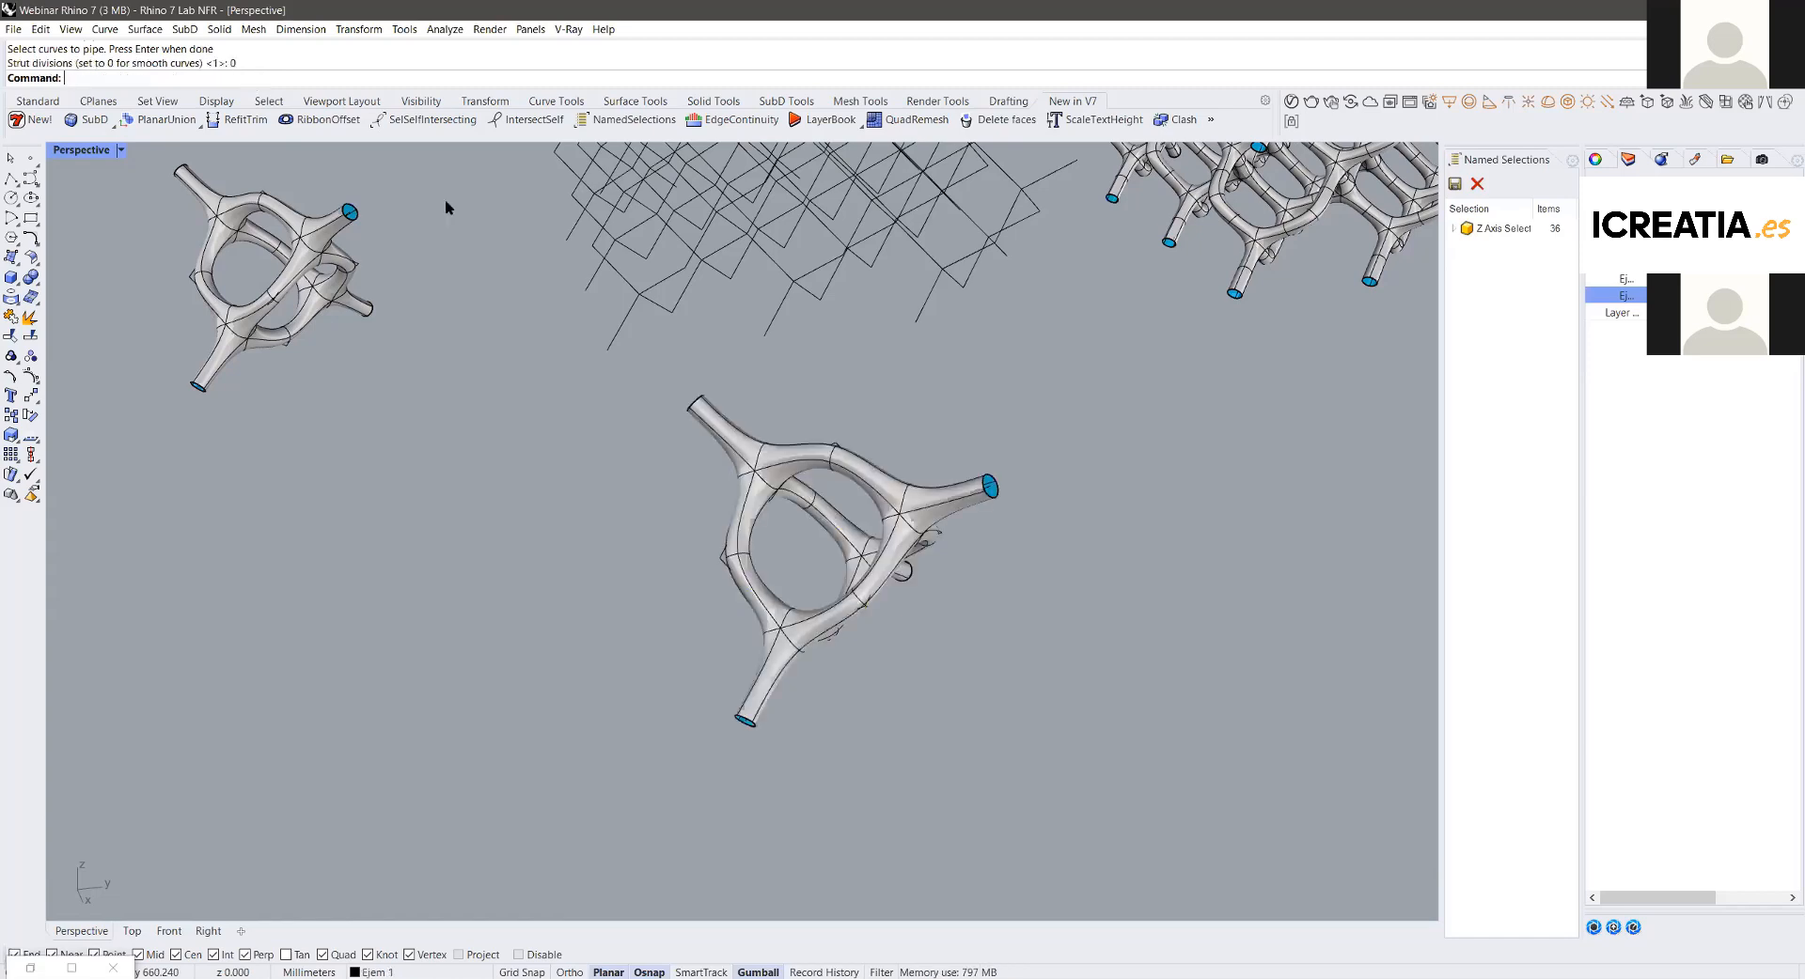
{"action": "right_click_drag", "start_coordinate": [922, 419], "coordinate": [833, 439]}
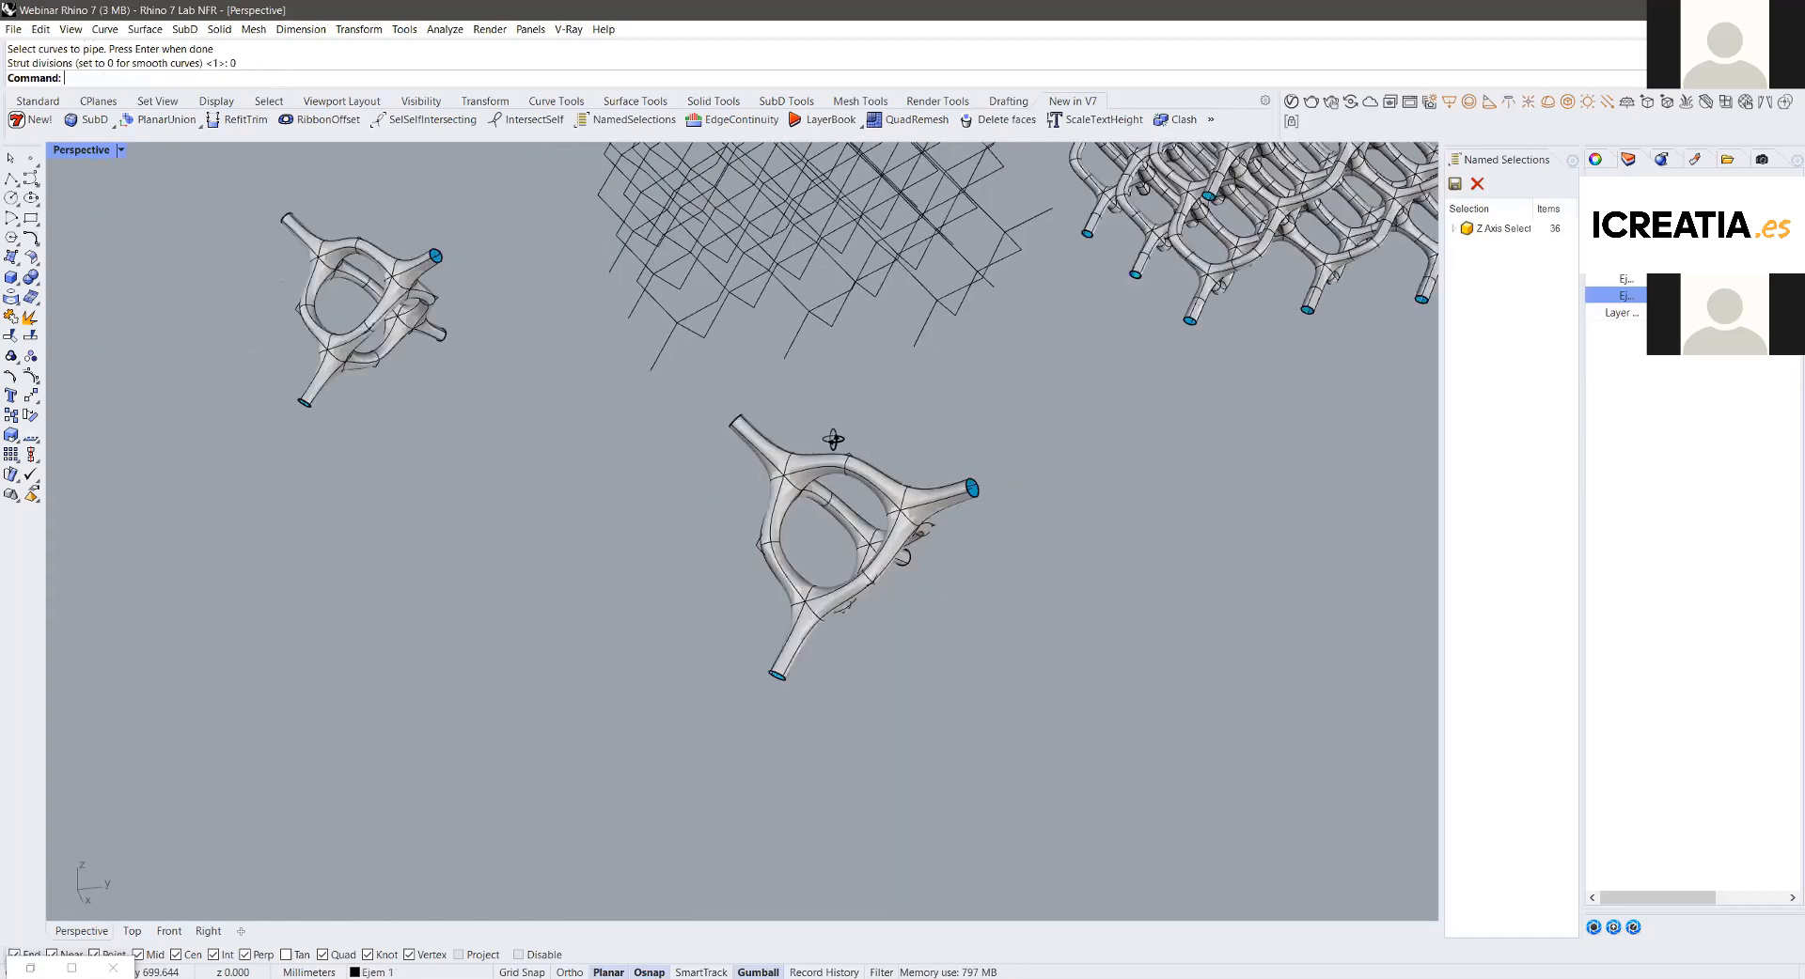
{"action": "right_click_drag", "start_coordinate": [693, 294], "coordinate": [922, 342]}
{"action": "scroll", "coordinate": [902, 340], "scroll_direction": "up", "scroll_amount": 2}
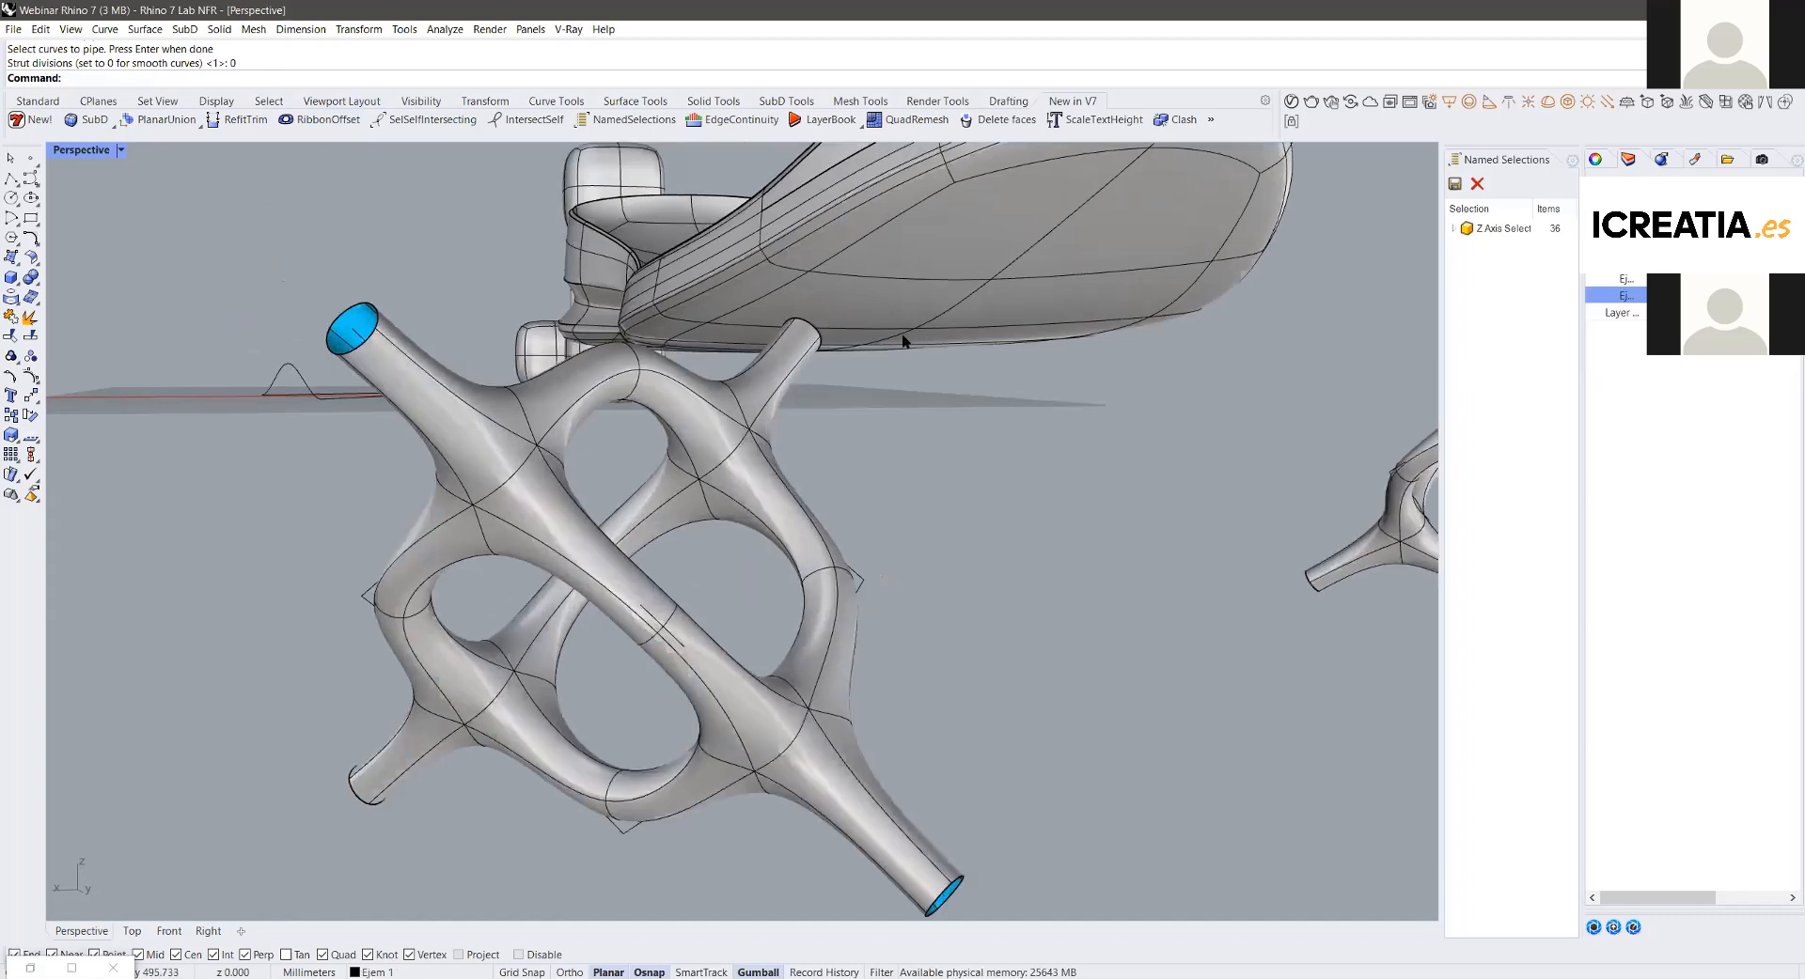
Step: Move the six source curves out of the piped cell, and shift the pair clear of the other lattice objects
{"action": "right_click_drag", "start_coordinate": [865, 474], "coordinate": [902, 433]}
{"action": "scroll", "coordinate": [1040, 407], "scroll_direction": "down", "scroll_amount": 8}
{"action": "left_click", "coordinate": [1067, 464]}
{"action": "left_click_drag", "start_coordinate": [1045, 391], "coordinate": [649, 526]}
{"action": "left_click", "coordinate": [898, 590]}
{"action": "left_click_drag", "start_coordinate": [818, 282], "coordinate": [764, 323]}
{"action": "left_click", "coordinate": [1080, 510]}
{"action": "scroll", "coordinate": [1029, 458], "scroll_direction": "down", "scroll_amount": 2}
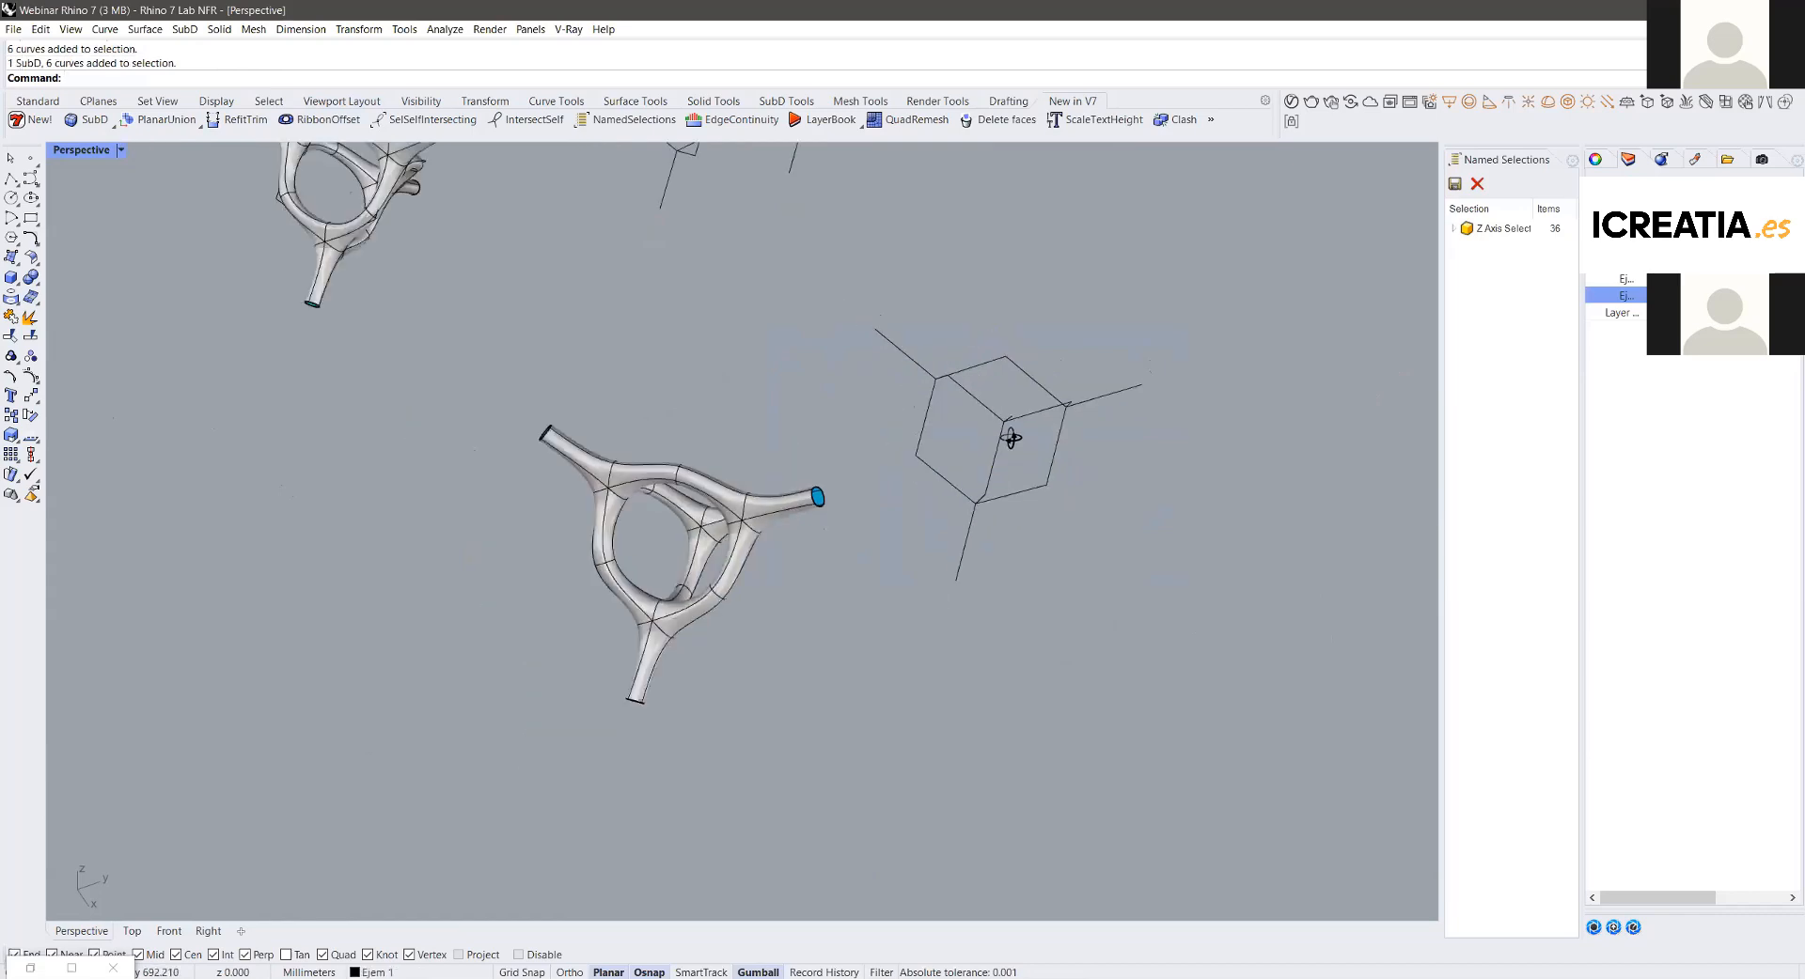
Step: Apply the EMap environment-map analysis to the piped cell and examine how smoothly reflections flow across its joints
{"action": "right_click_drag", "start_coordinate": [703, 488], "coordinate": [700, 425]}
{"action": "scroll", "coordinate": [665, 455], "scroll_direction": "up", "scroll_amount": 6}
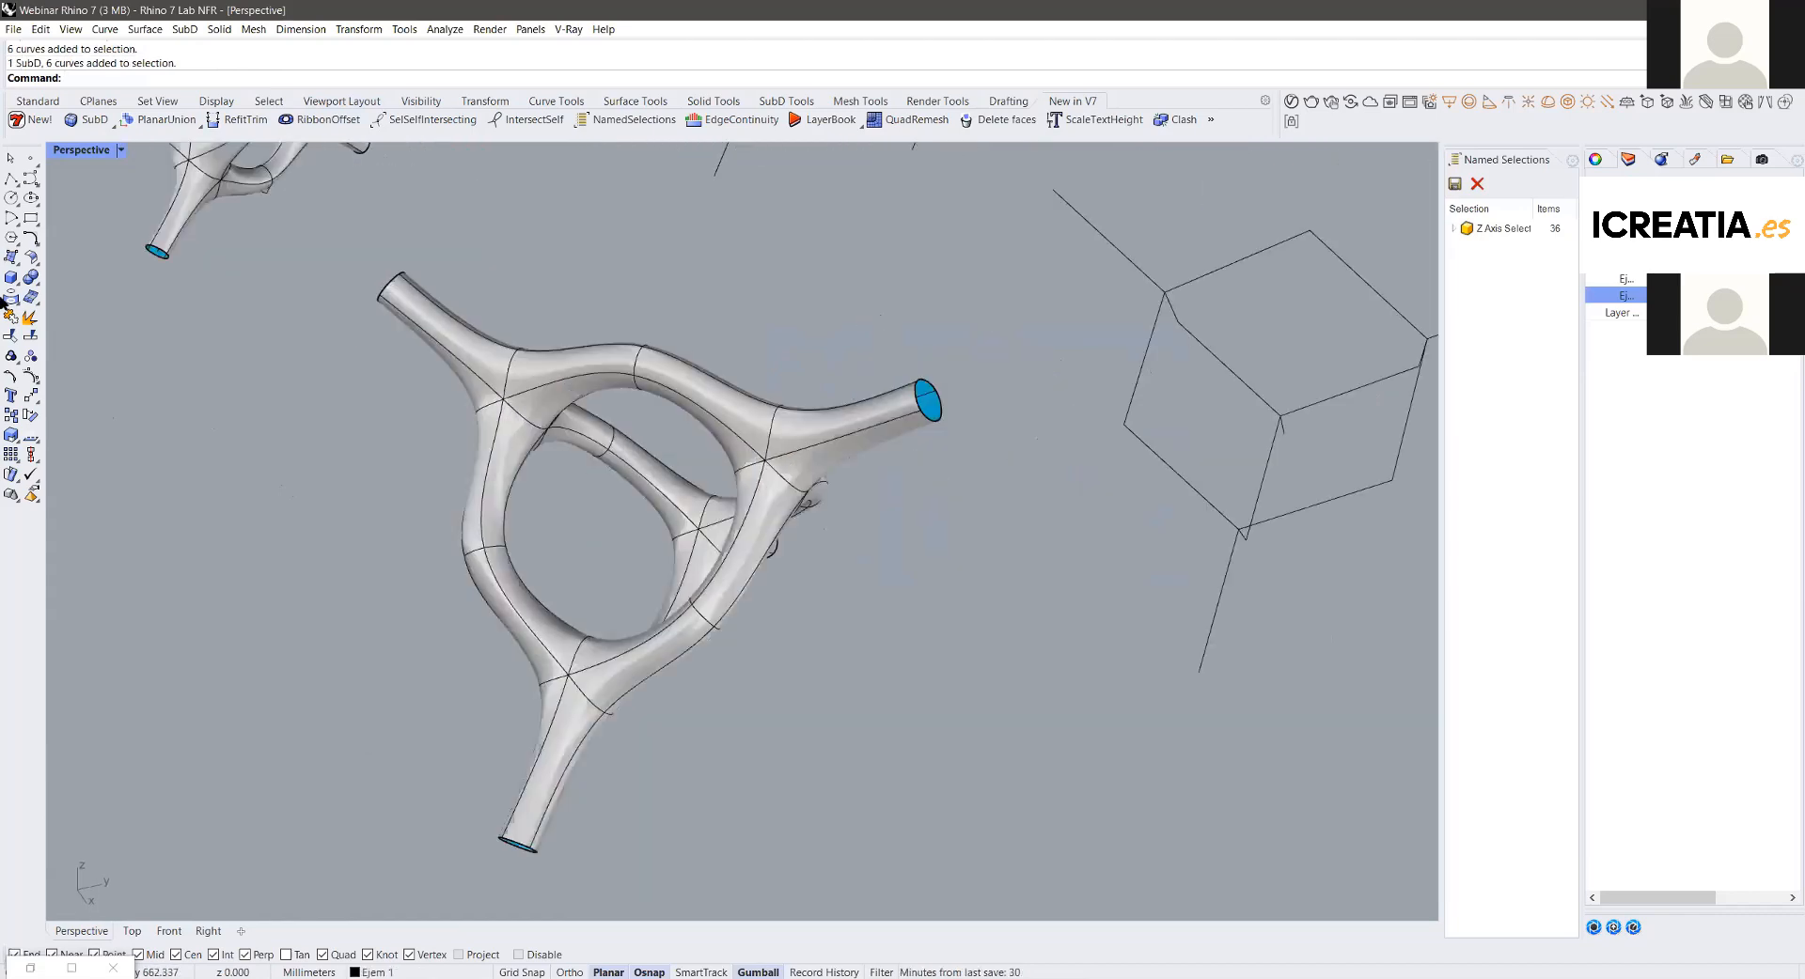
{"action": "left_click", "coordinate": [31, 436]}
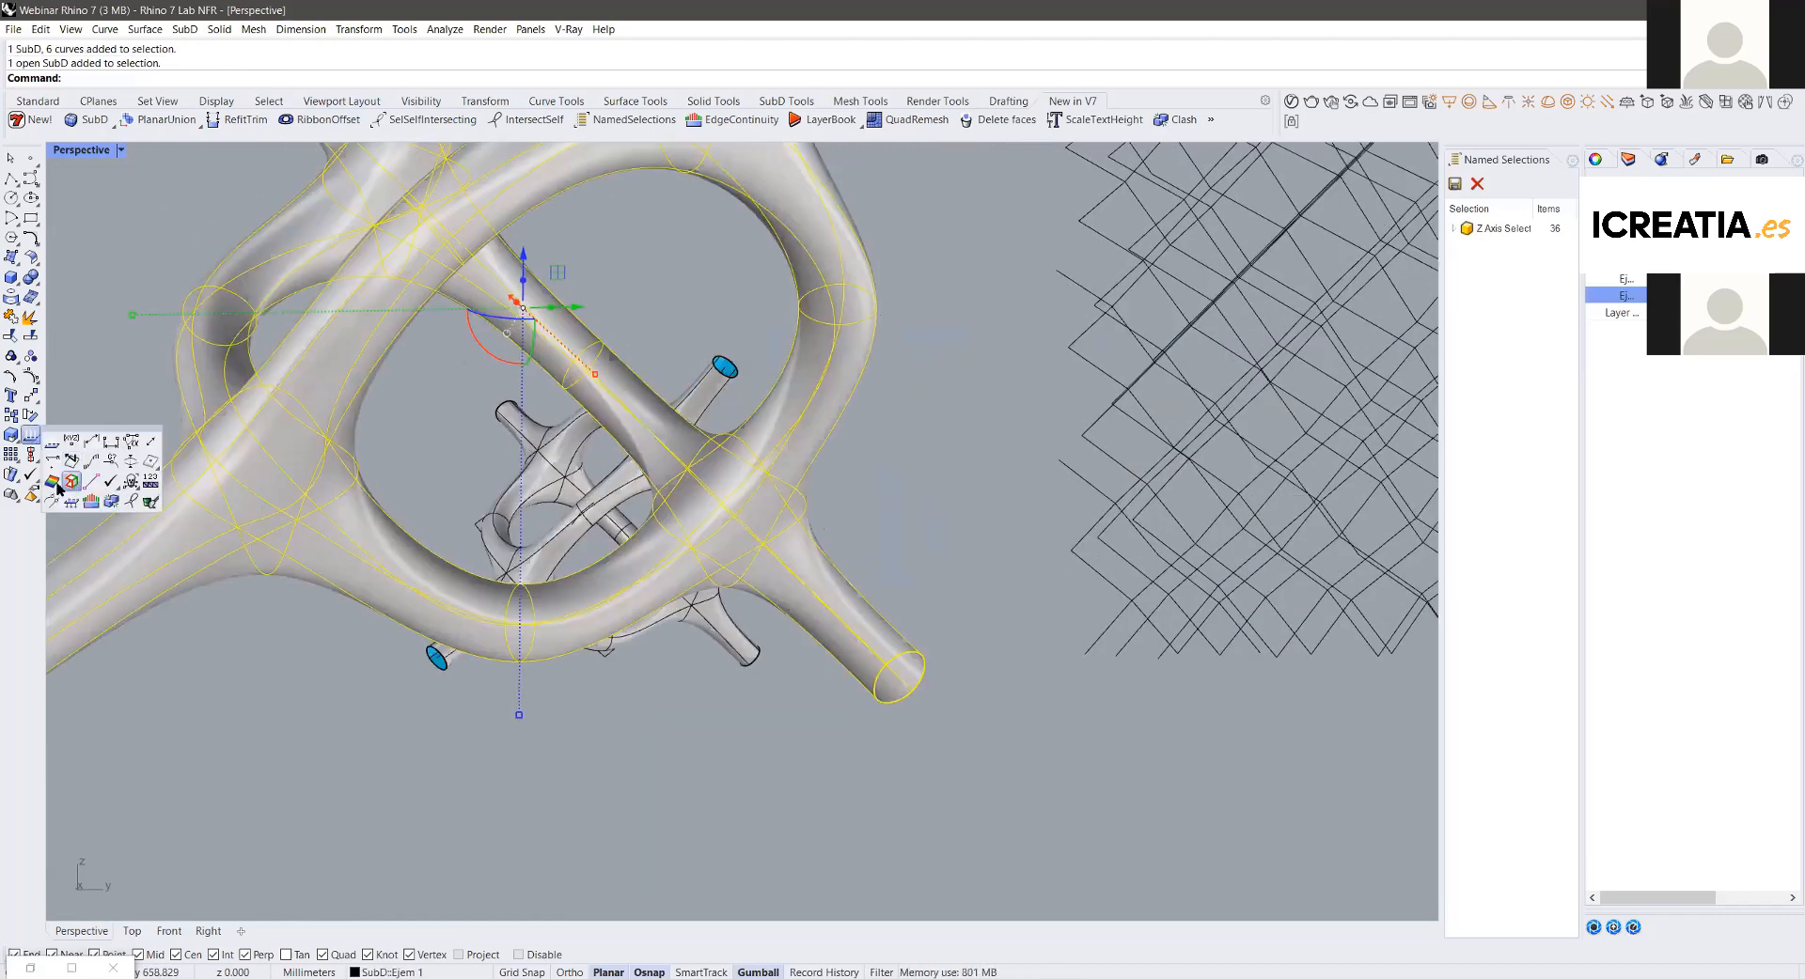
{"action": "left_click", "coordinate": [58, 488]}
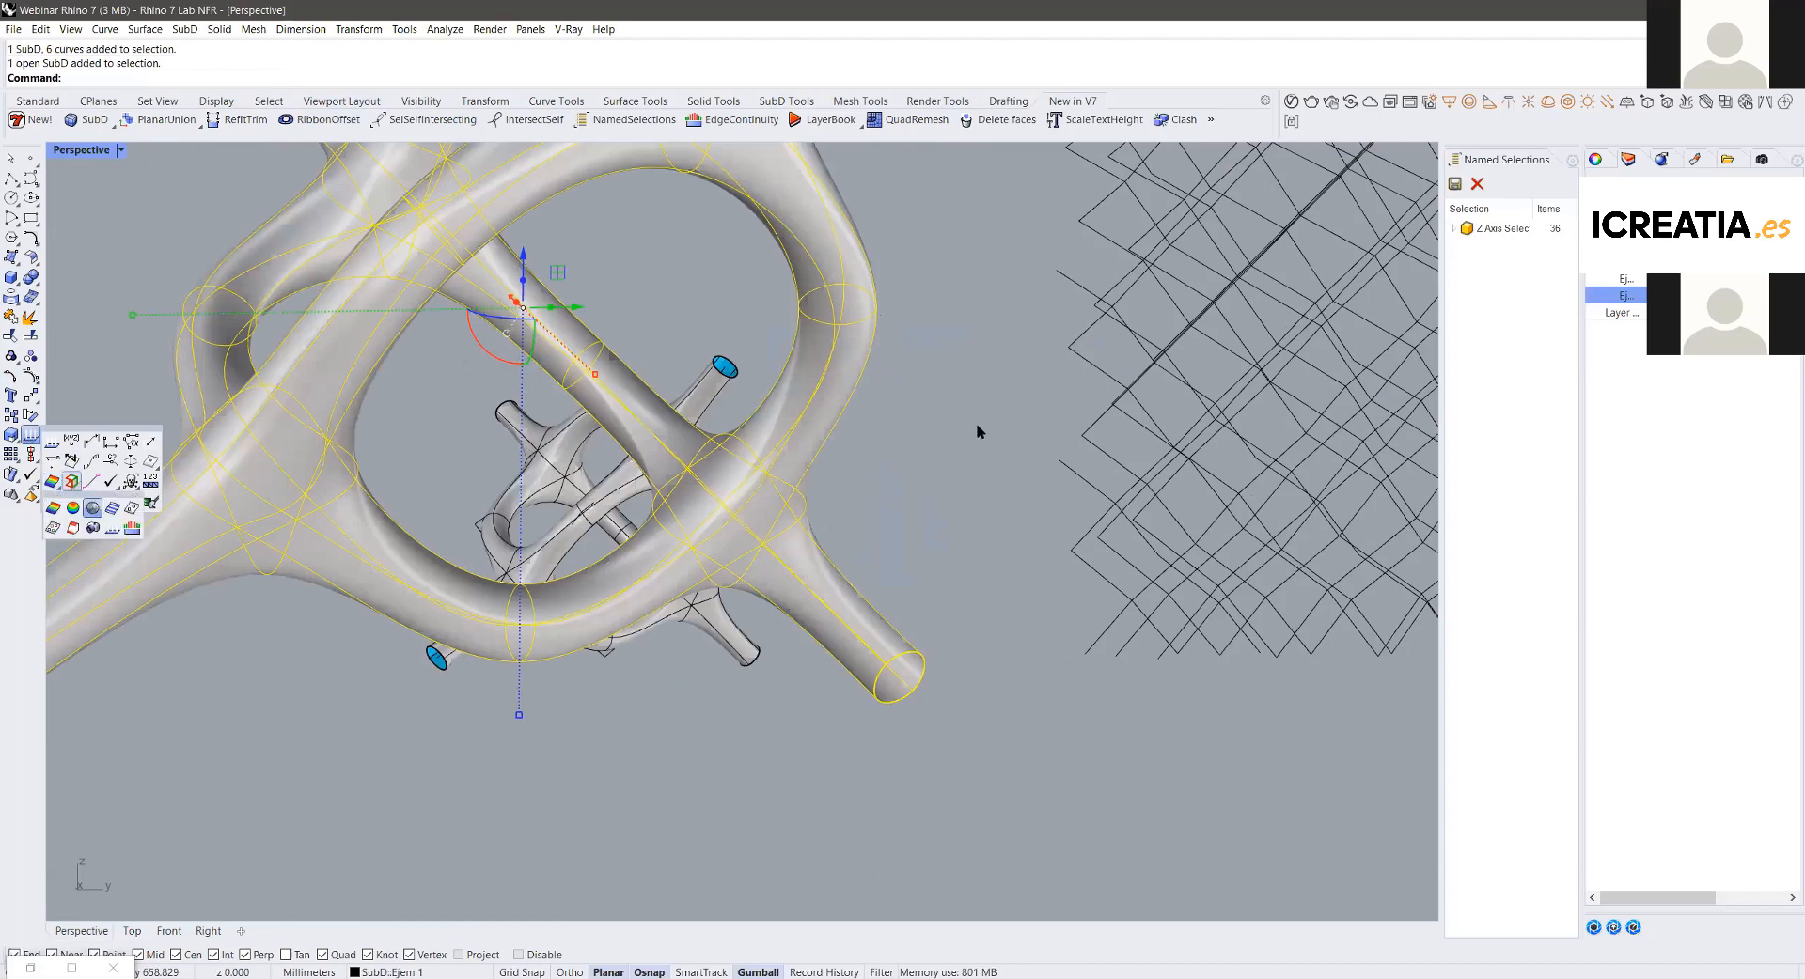
{"action": "key", "text": "Escape"}
{"action": "scroll", "coordinate": [681, 325], "scroll_direction": "down", "scroll_amount": 4}
{"action": "scroll", "coordinate": [575, 207], "scroll_direction": "up", "scroll_amount": 5}
{"action": "right_click_drag", "start_coordinate": [681, 325], "coordinate": [774, 471]}
{"action": "scroll", "coordinate": [685, 248], "scroll_direction": "up", "scroll_amount": 5}
{"action": "scroll", "coordinate": [849, 479], "scroll_direction": "down", "scroll_amount": 3}
{"action": "scroll", "coordinate": [894, 404], "scroll_direction": "up", "scroll_amount": 5}
{"action": "right_click_drag", "start_coordinate": [858, 354], "coordinate": [1395, 353]}
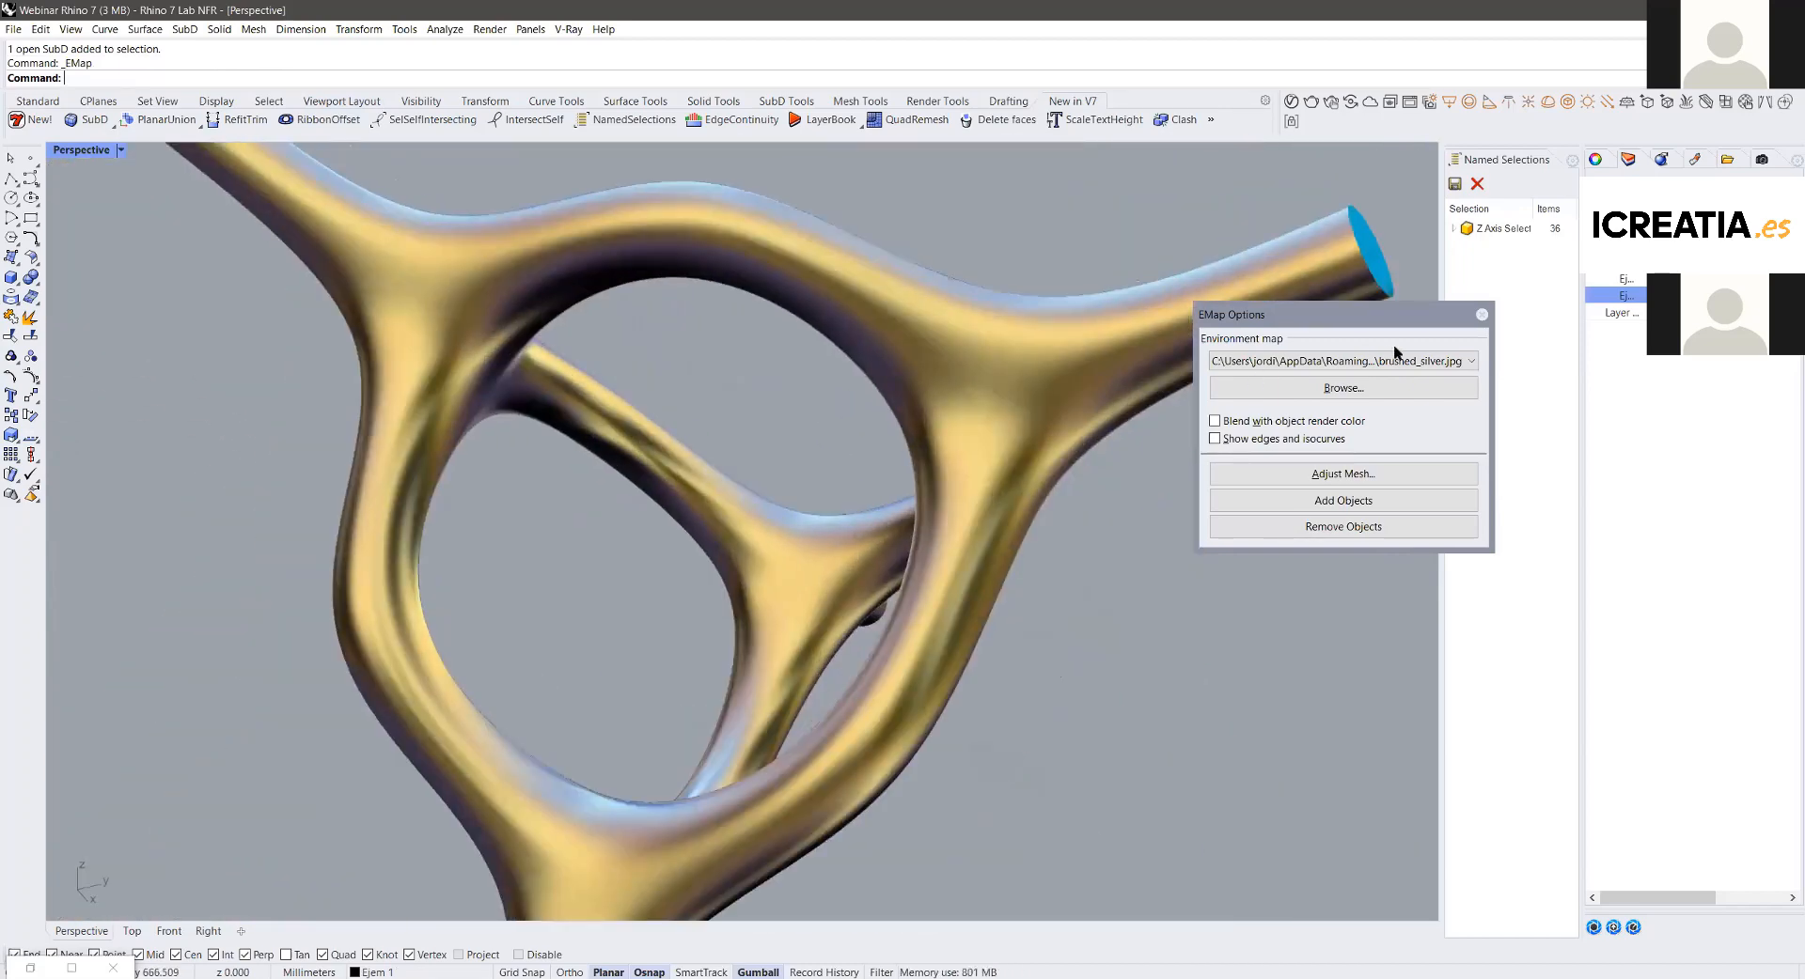
Step: Convert a copy of the piped SubD cell to NURBS and move it clear of the original
{"action": "left_click", "coordinate": [802, 388]}
{"action": "scroll", "coordinate": [802, 387], "scroll_direction": "down", "scroll_amount": 10}
{"action": "left_click_drag", "start_coordinate": [799, 461], "coordinate": [1023, 614], "text": "alt"}
{"action": "type", "text": "To NURB"}
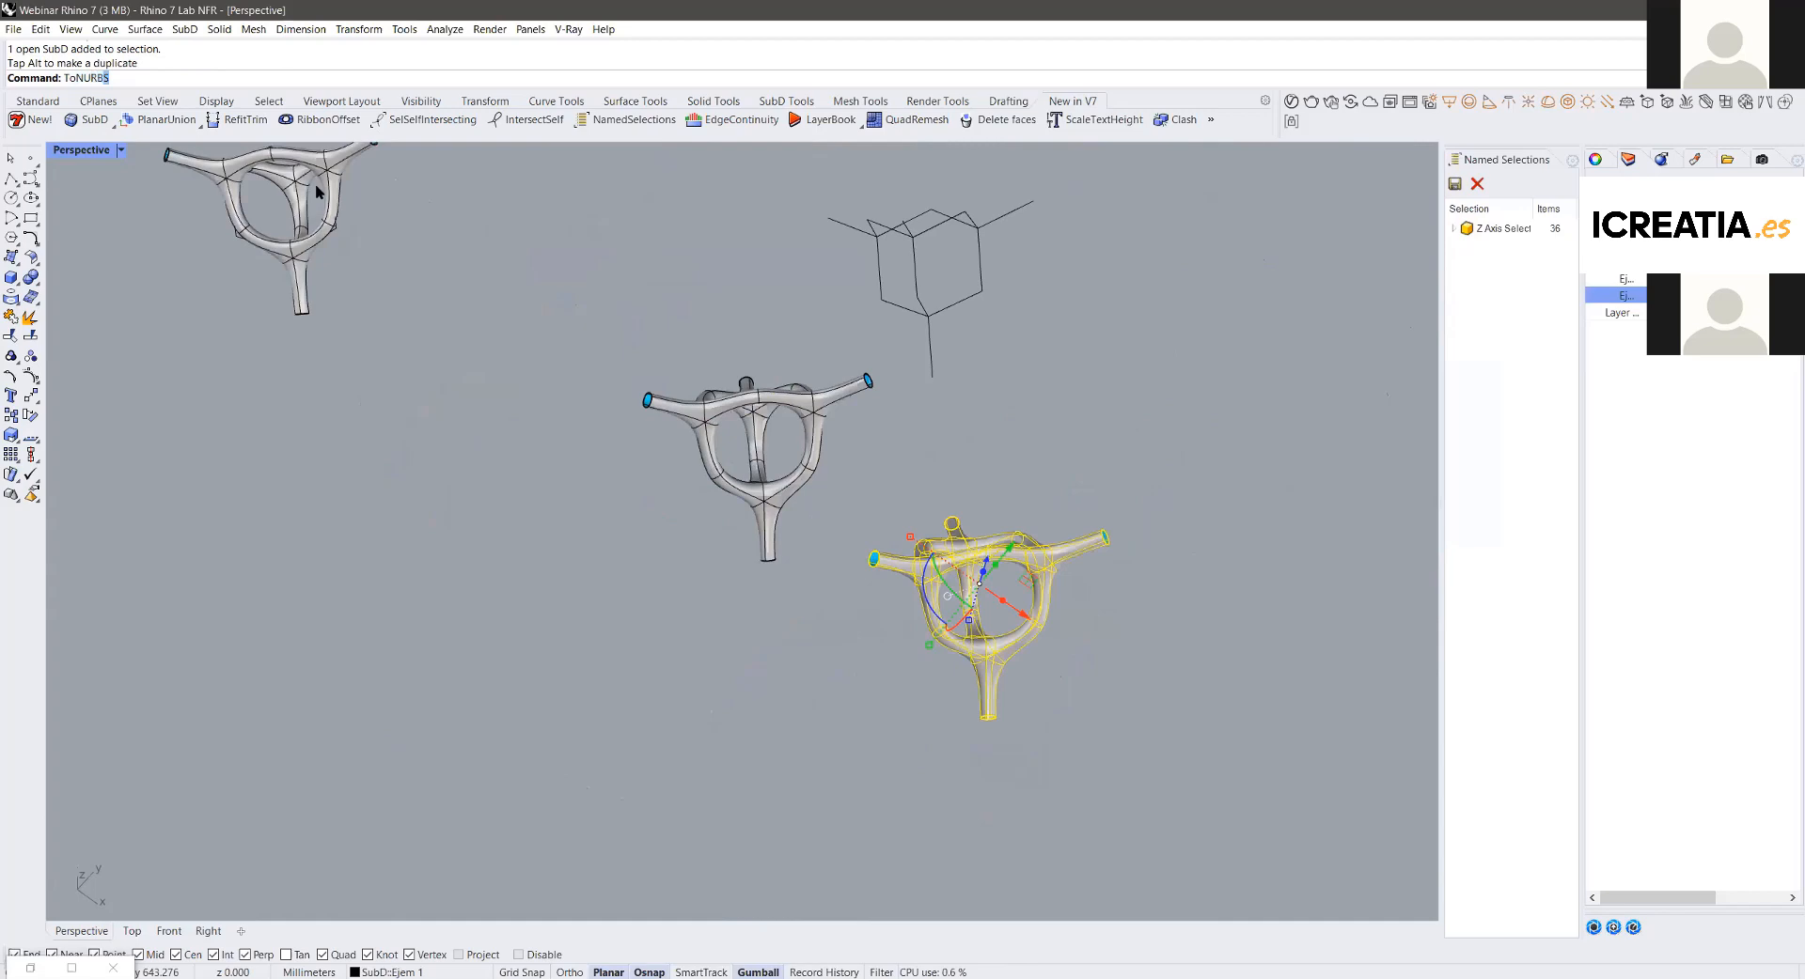
{"action": "key", "text": "Return"}
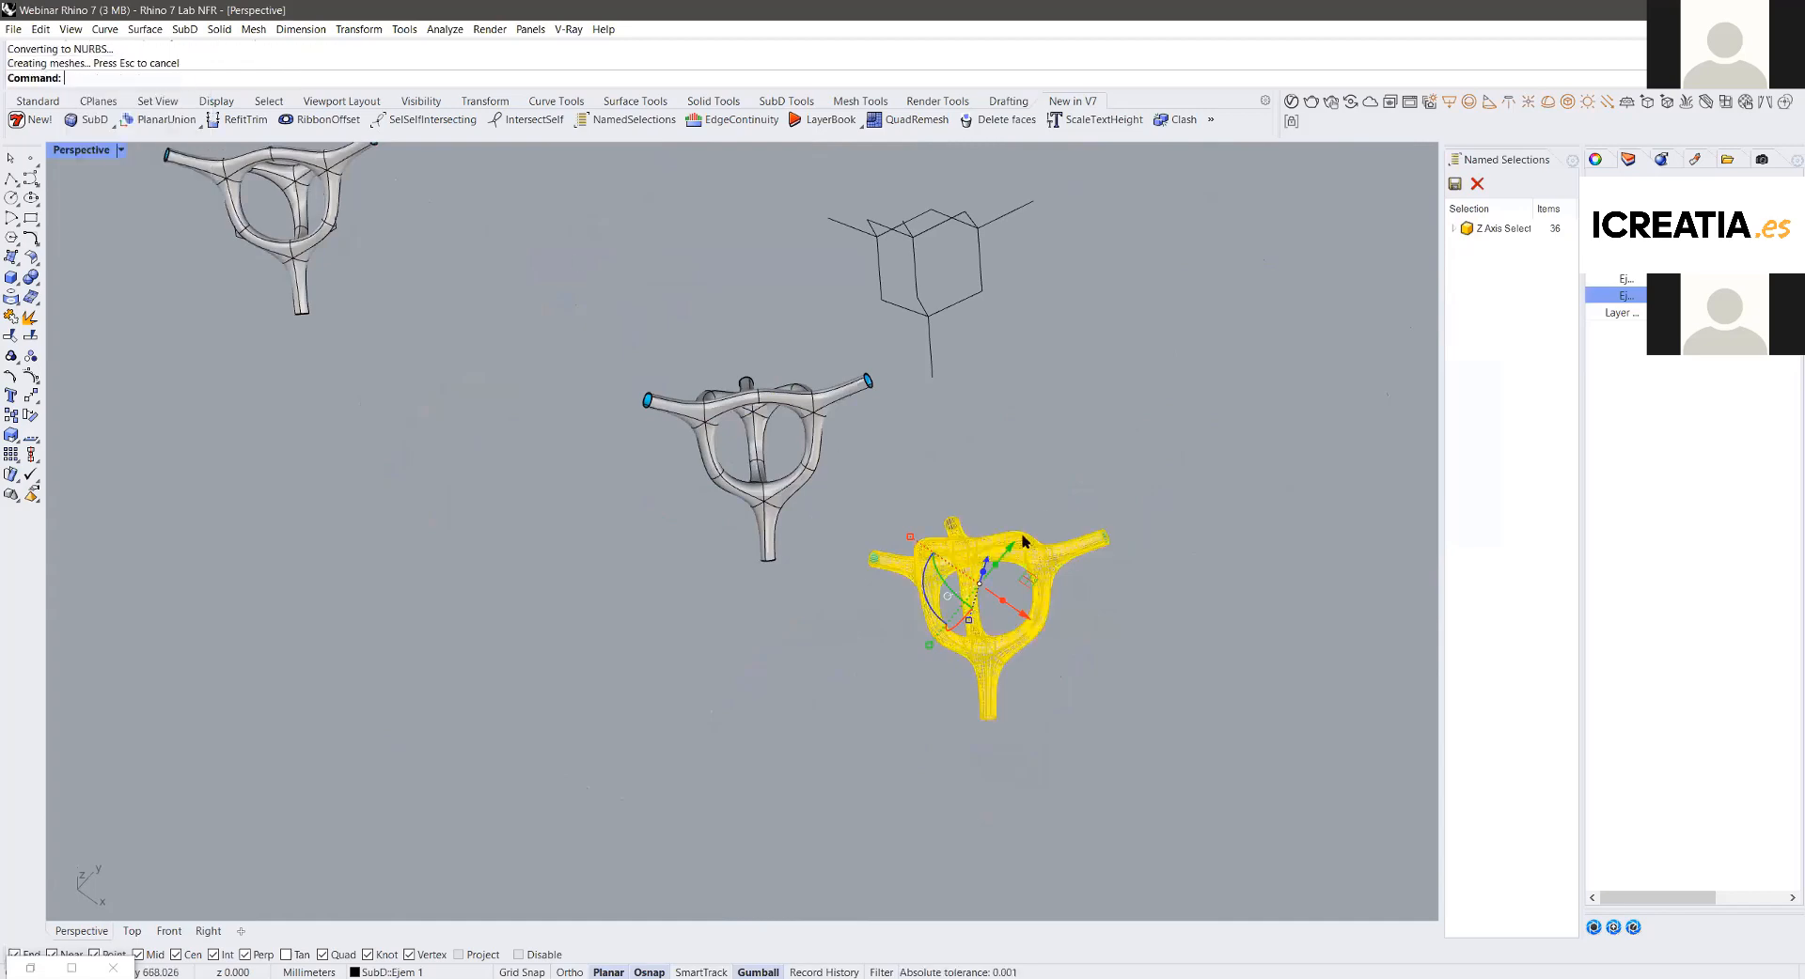
{"action": "left_click_drag", "start_coordinate": [1010, 543], "coordinate": [1219, 367]}
{"action": "key", "text": "Escape"}
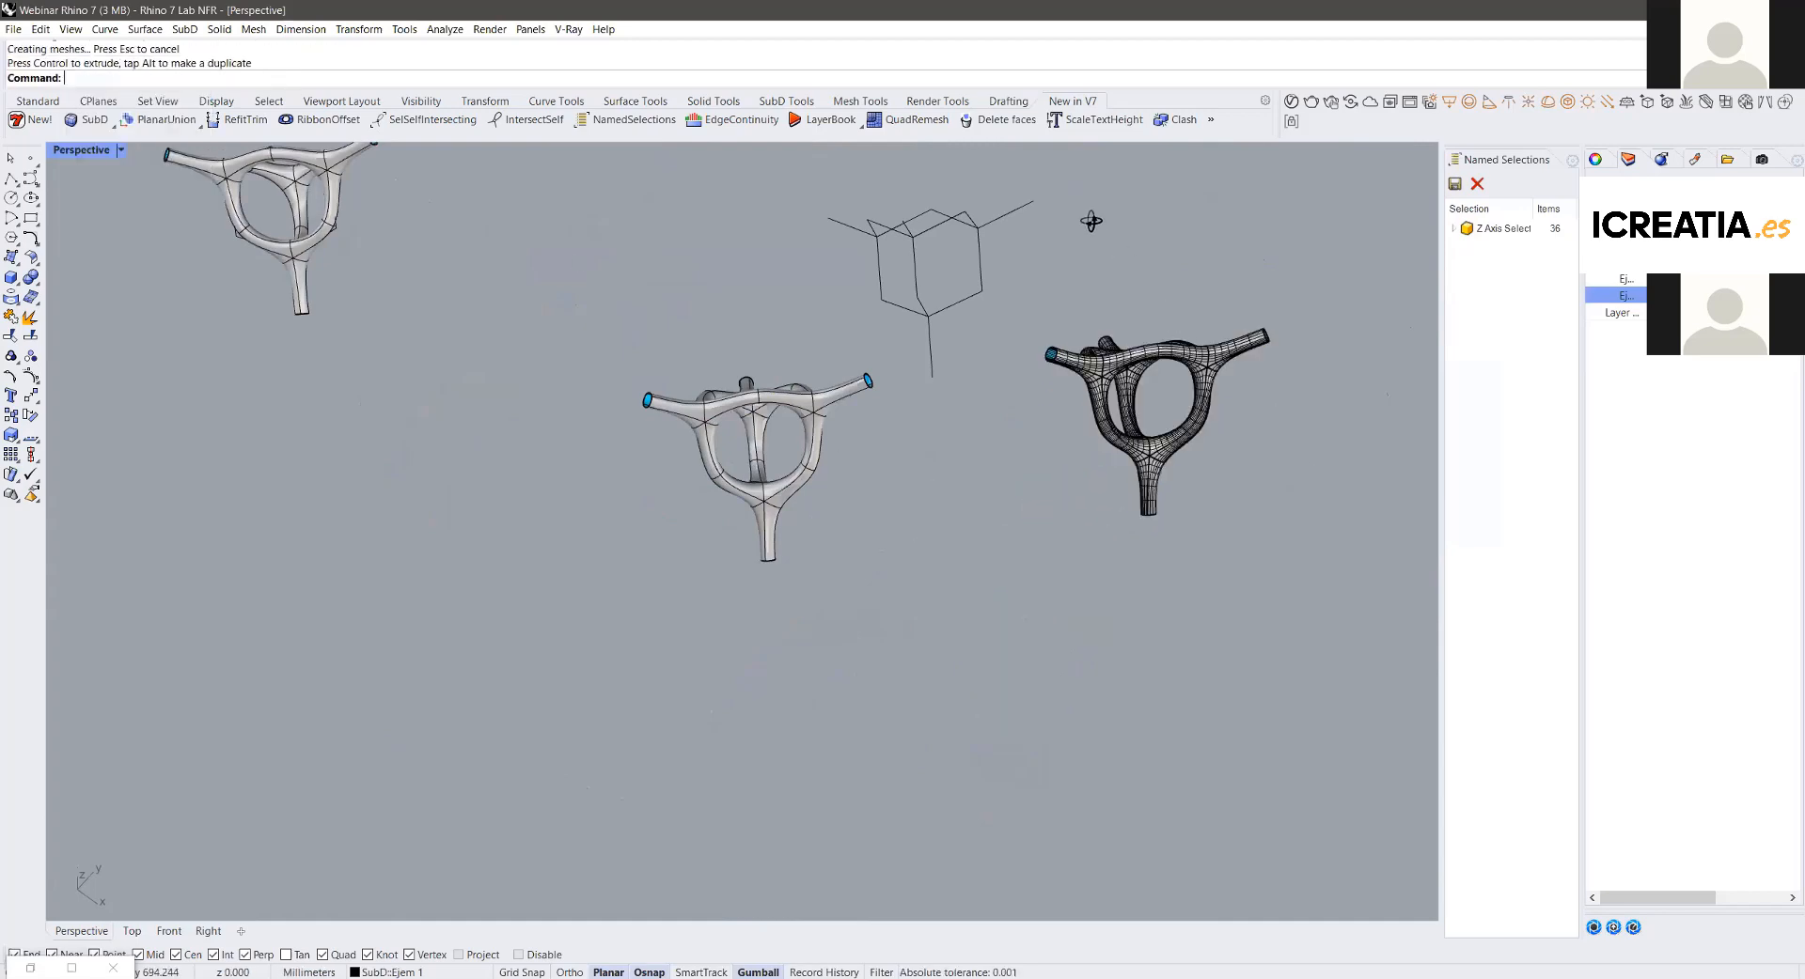
Step: Cap all the open pipe ends of the NURBS cell to make it a closed solid
{"action": "scroll", "coordinate": [1092, 222], "scroll_direction": "up", "scroll_amount": 6}
{"action": "scroll", "coordinate": [882, 314], "scroll_direction": "up", "scroll_amount": 7}
{"action": "right_click_drag", "start_coordinate": [810, 398], "coordinate": [745, 435]}
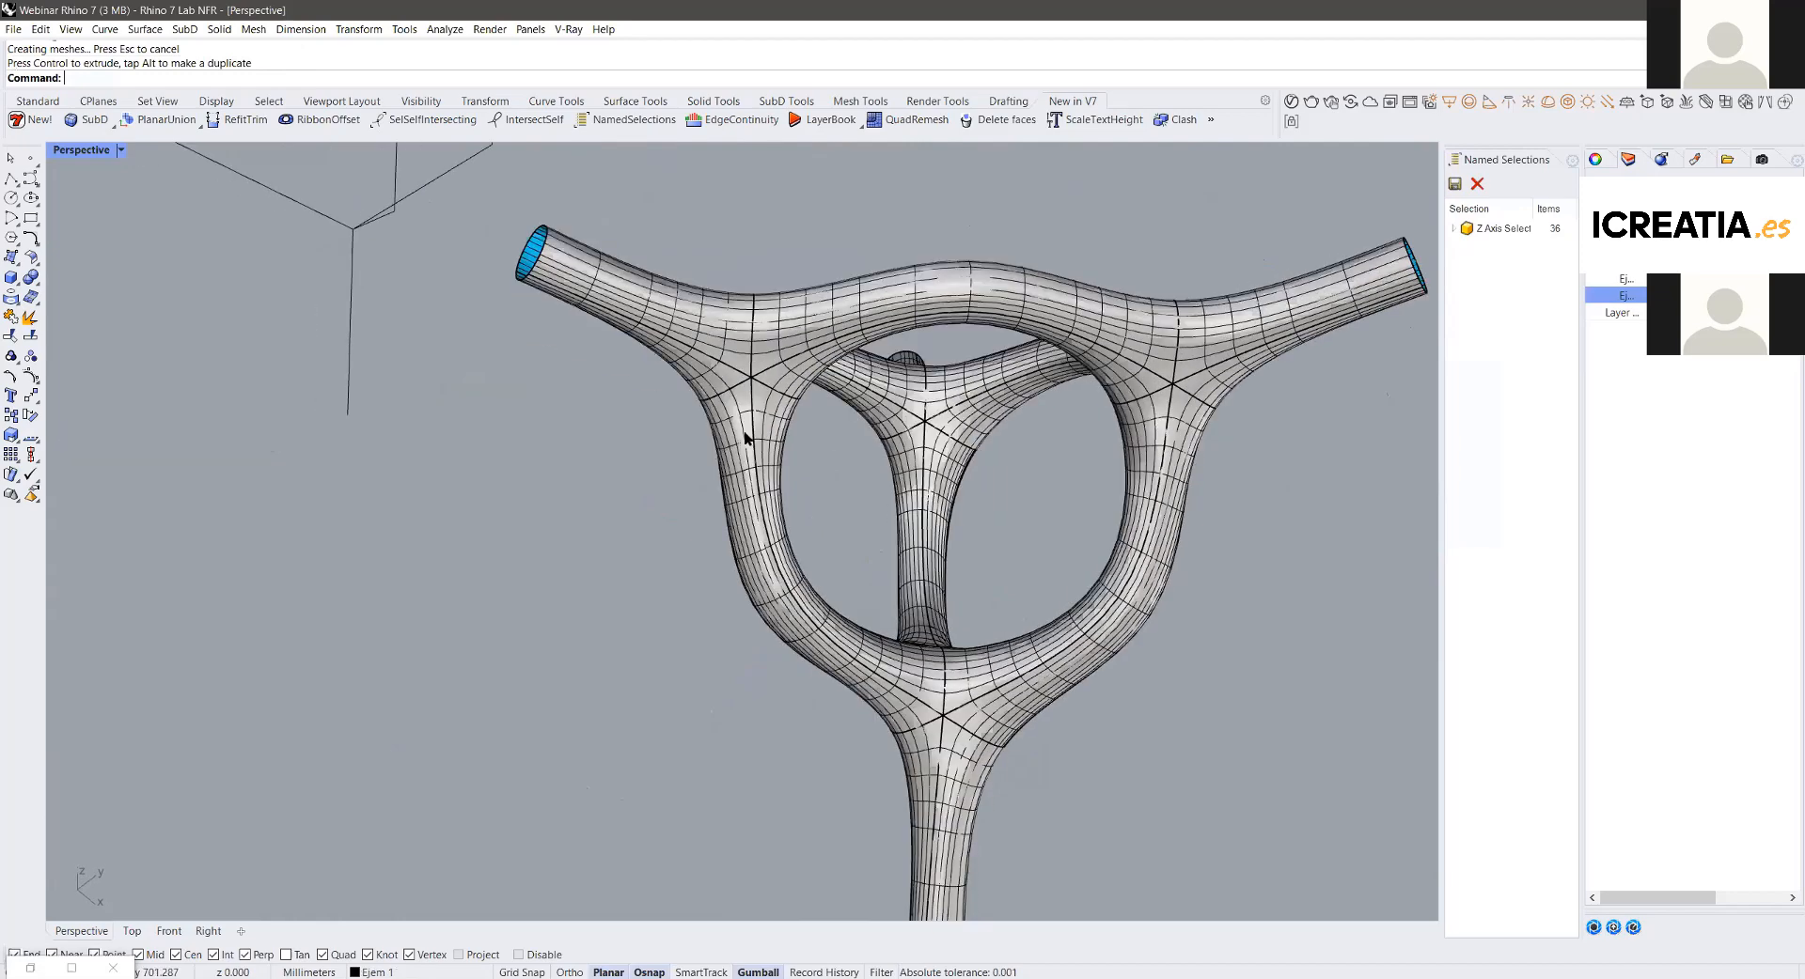
{"action": "right_click_drag", "start_coordinate": [844, 288], "coordinate": [783, 201]}
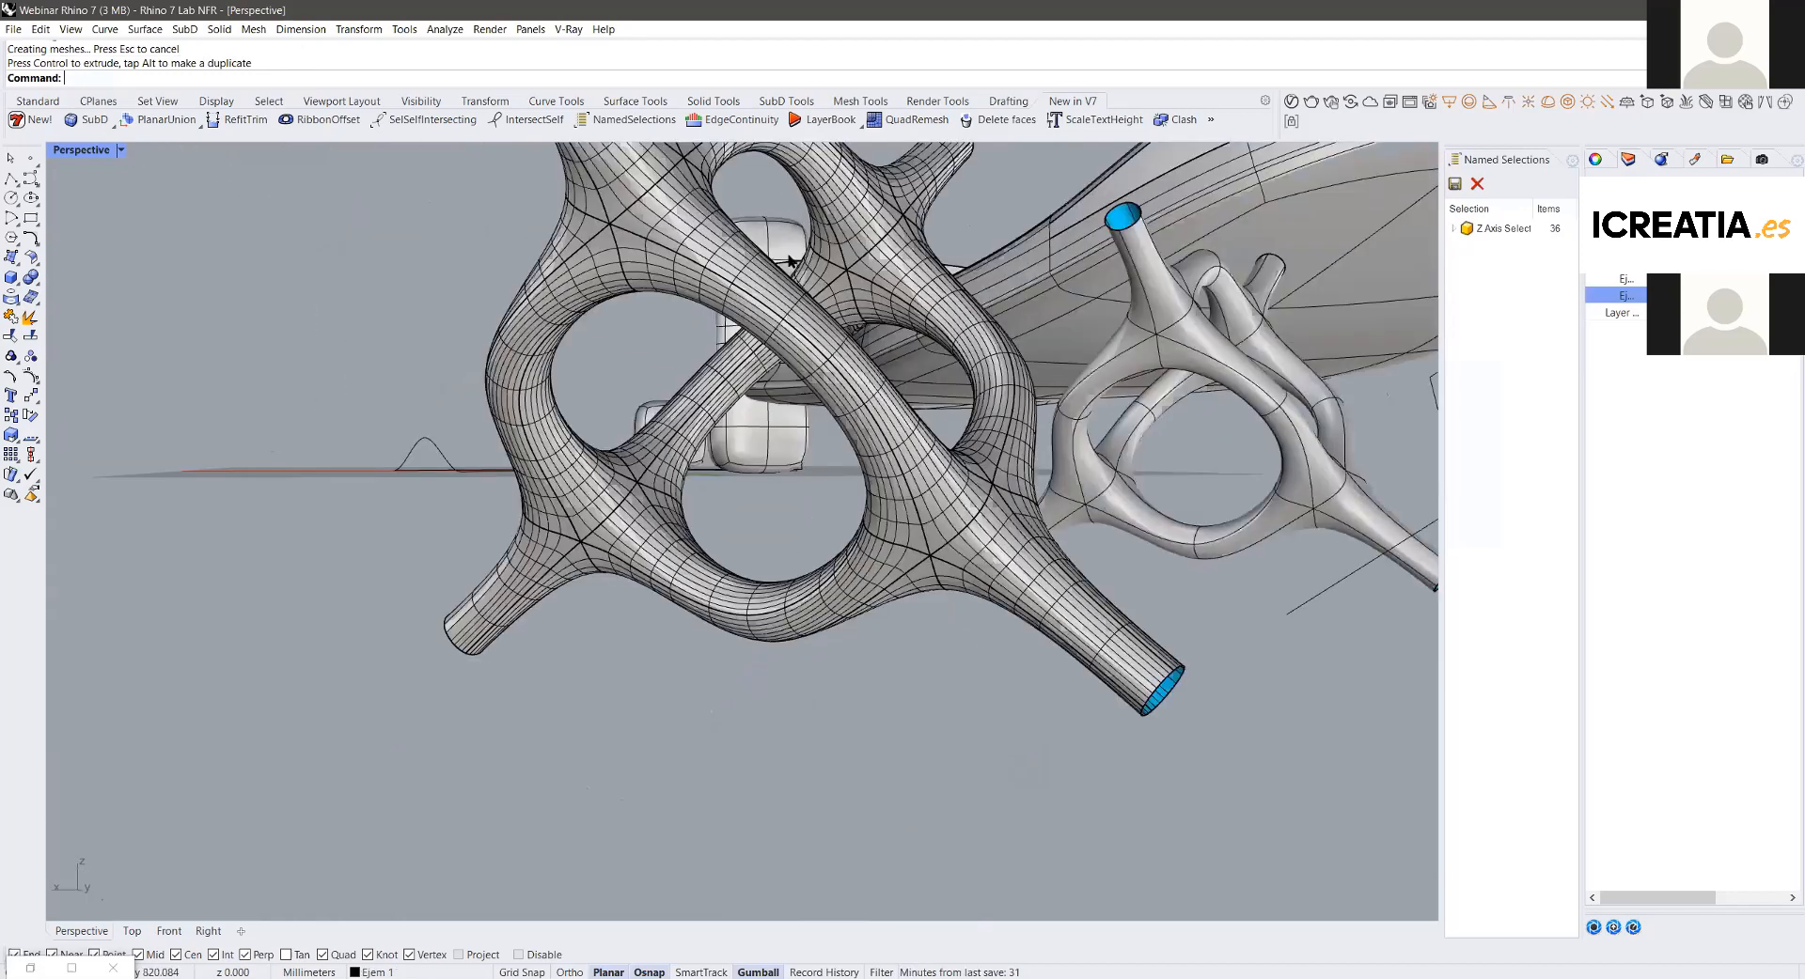
{"action": "right_click_drag", "start_coordinate": [670, 295], "coordinate": [854, 504]}
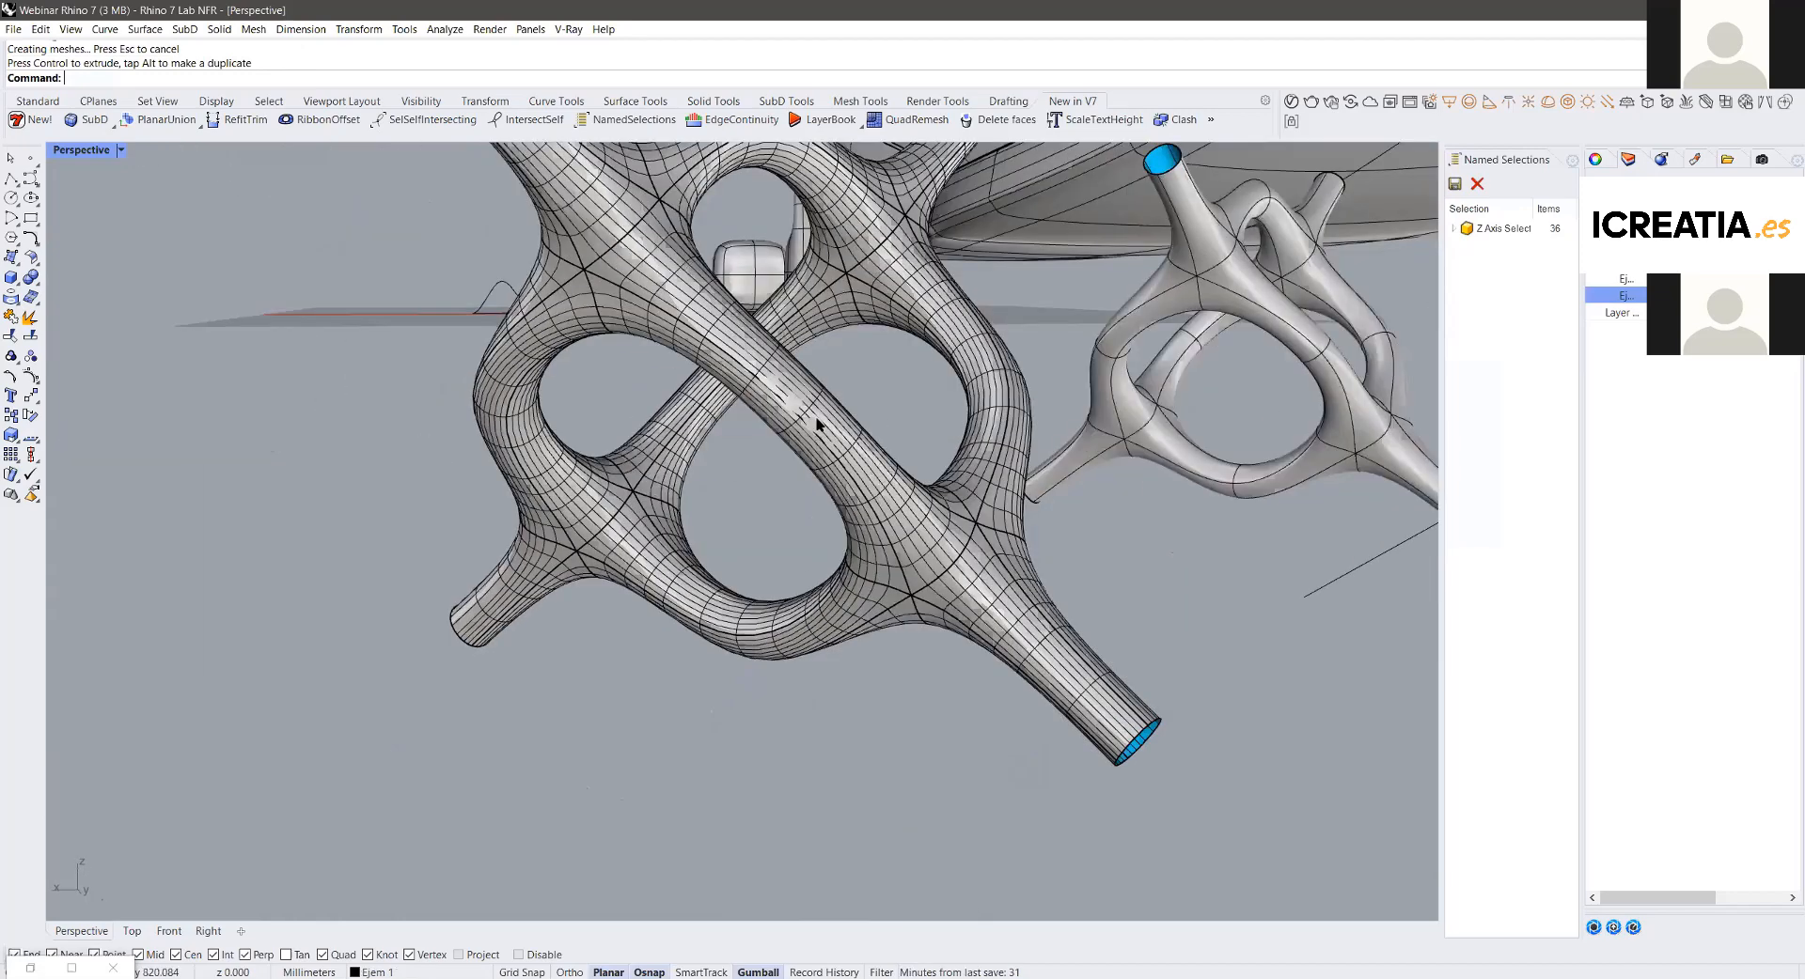
{"action": "right_click_drag", "start_coordinate": [736, 387], "coordinate": [893, 314]}
{"action": "left_click", "coordinate": [31, 277]}
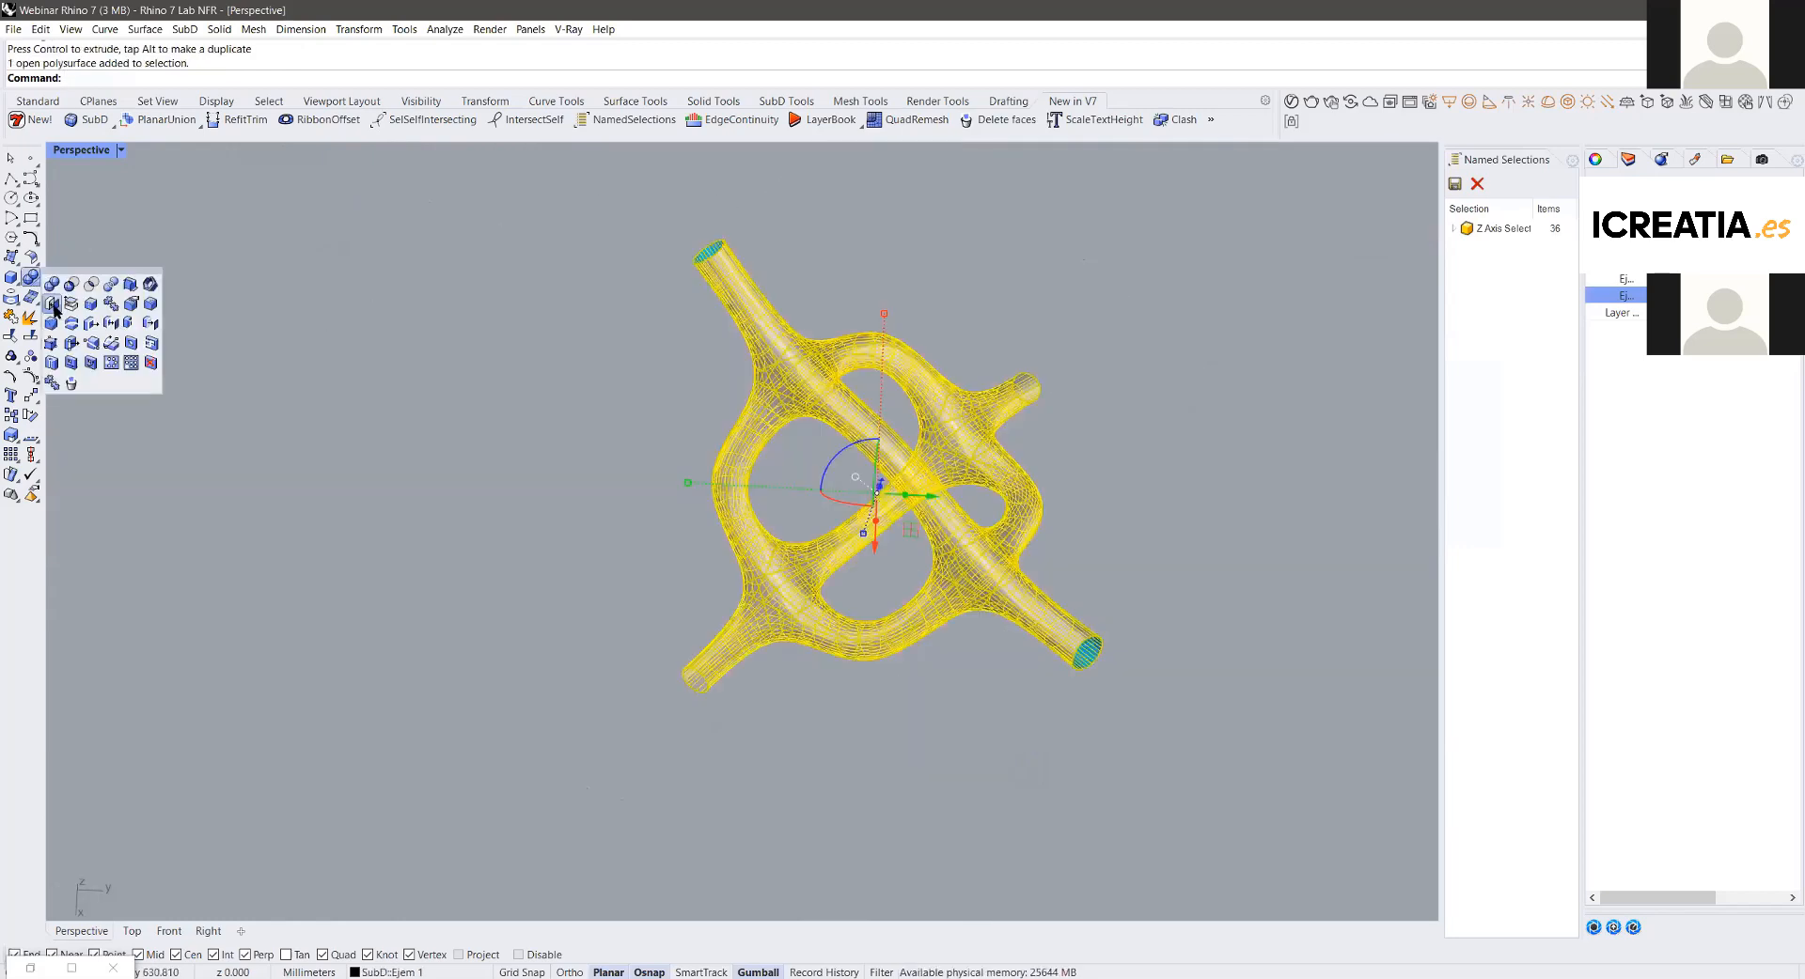
{"action": "left_click", "coordinate": [54, 308]}
{"action": "left_click", "coordinate": [645, 381]}
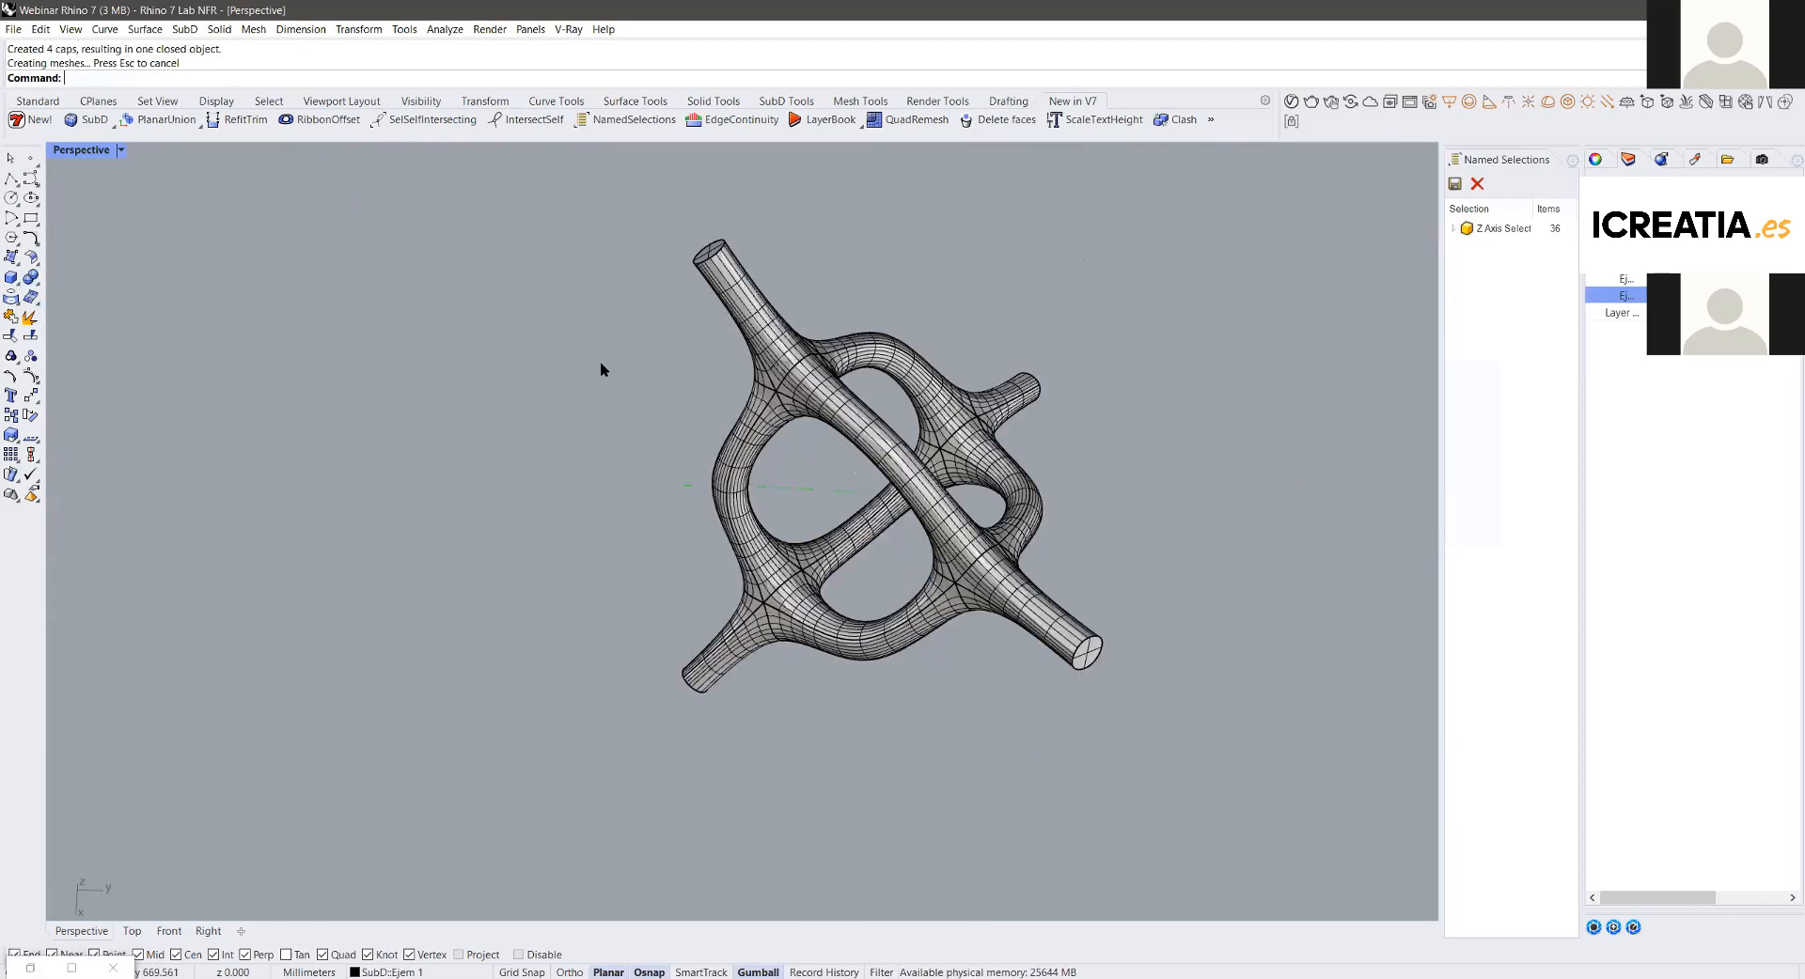
Step: Examine the capped ends and surface structure of the NURBS cell from several sides
{"action": "scroll", "coordinate": [561, 294], "scroll_direction": "up", "scroll_amount": 1}
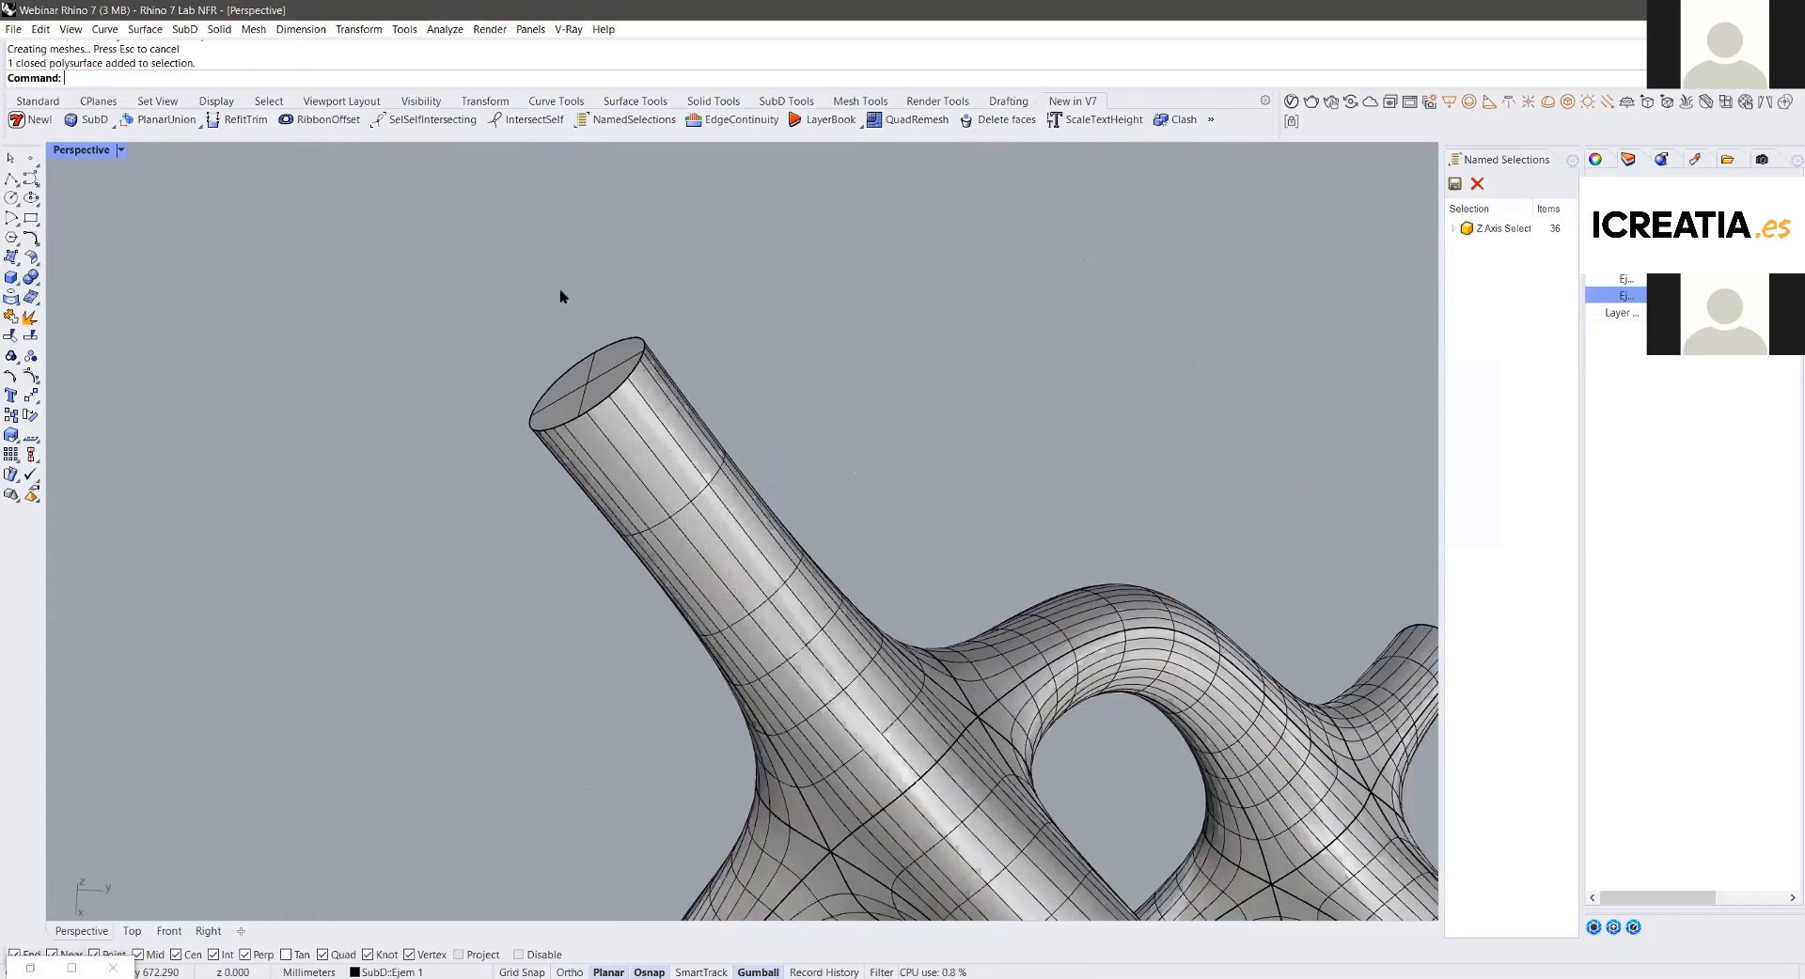
{"action": "scroll", "coordinate": [978, 644], "scroll_direction": "up", "scroll_amount": 2}
{"action": "scroll", "coordinate": [1038, 536], "scroll_direction": "down", "scroll_amount": 3}
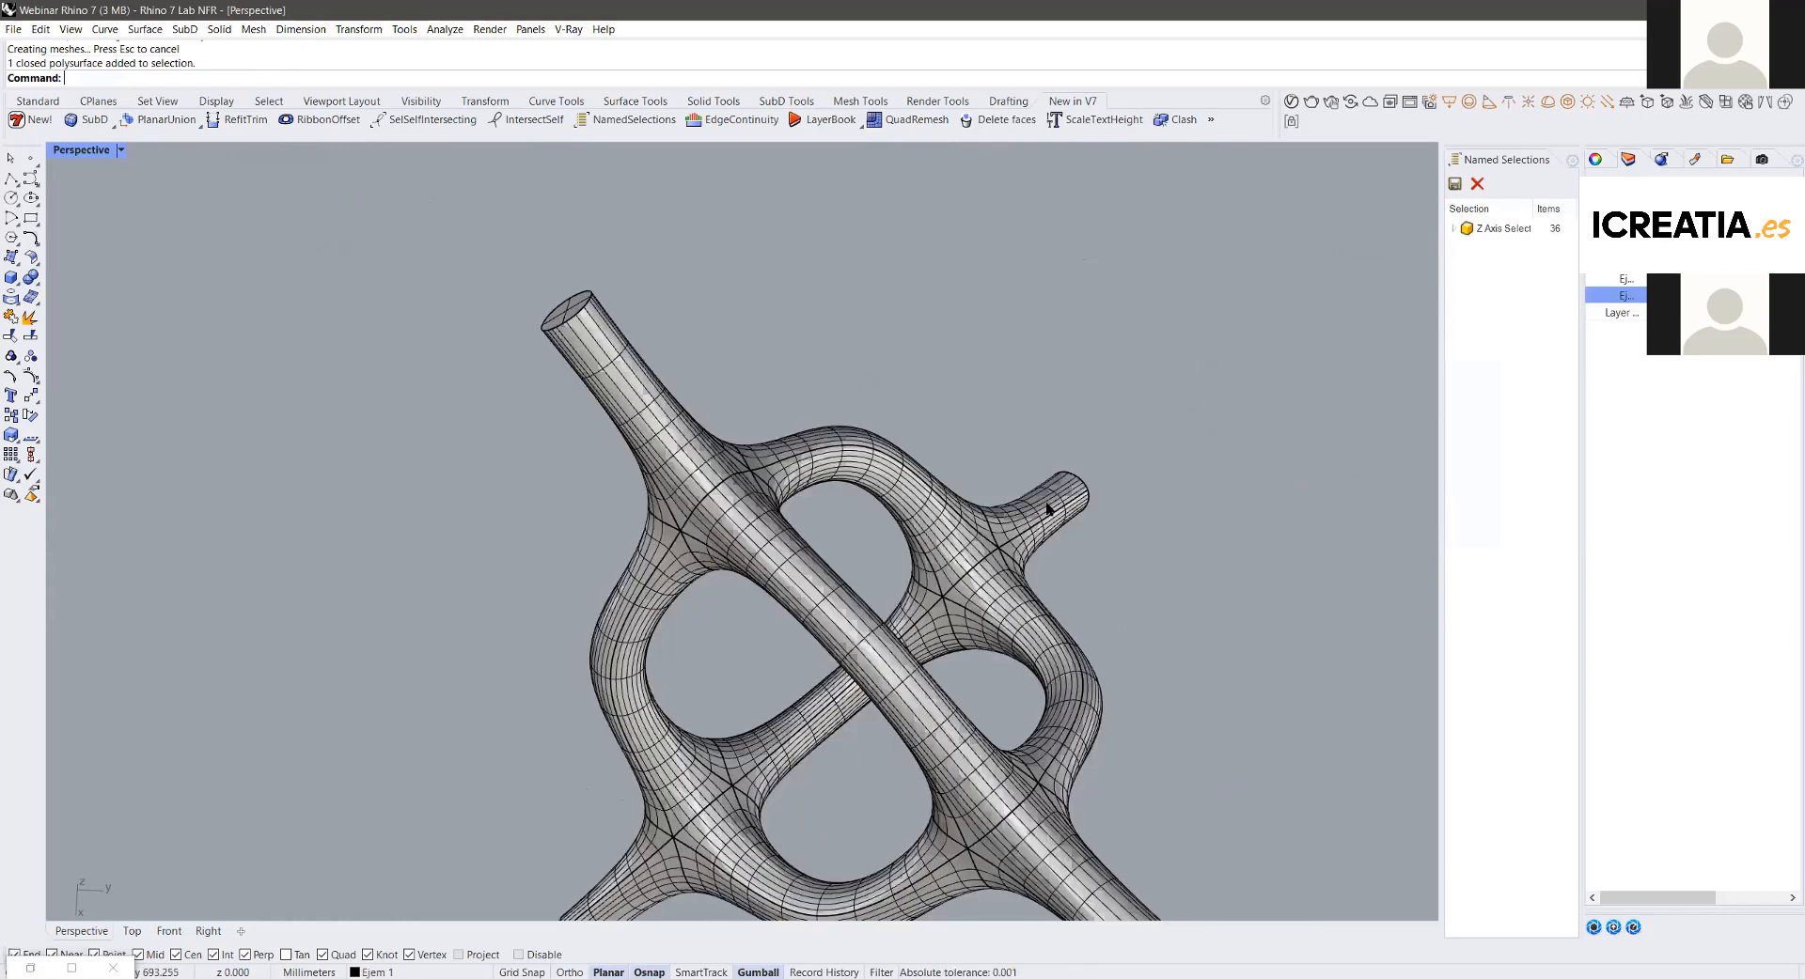
{"action": "right_click_drag", "start_coordinate": [1047, 508], "coordinate": [1080, 599]}
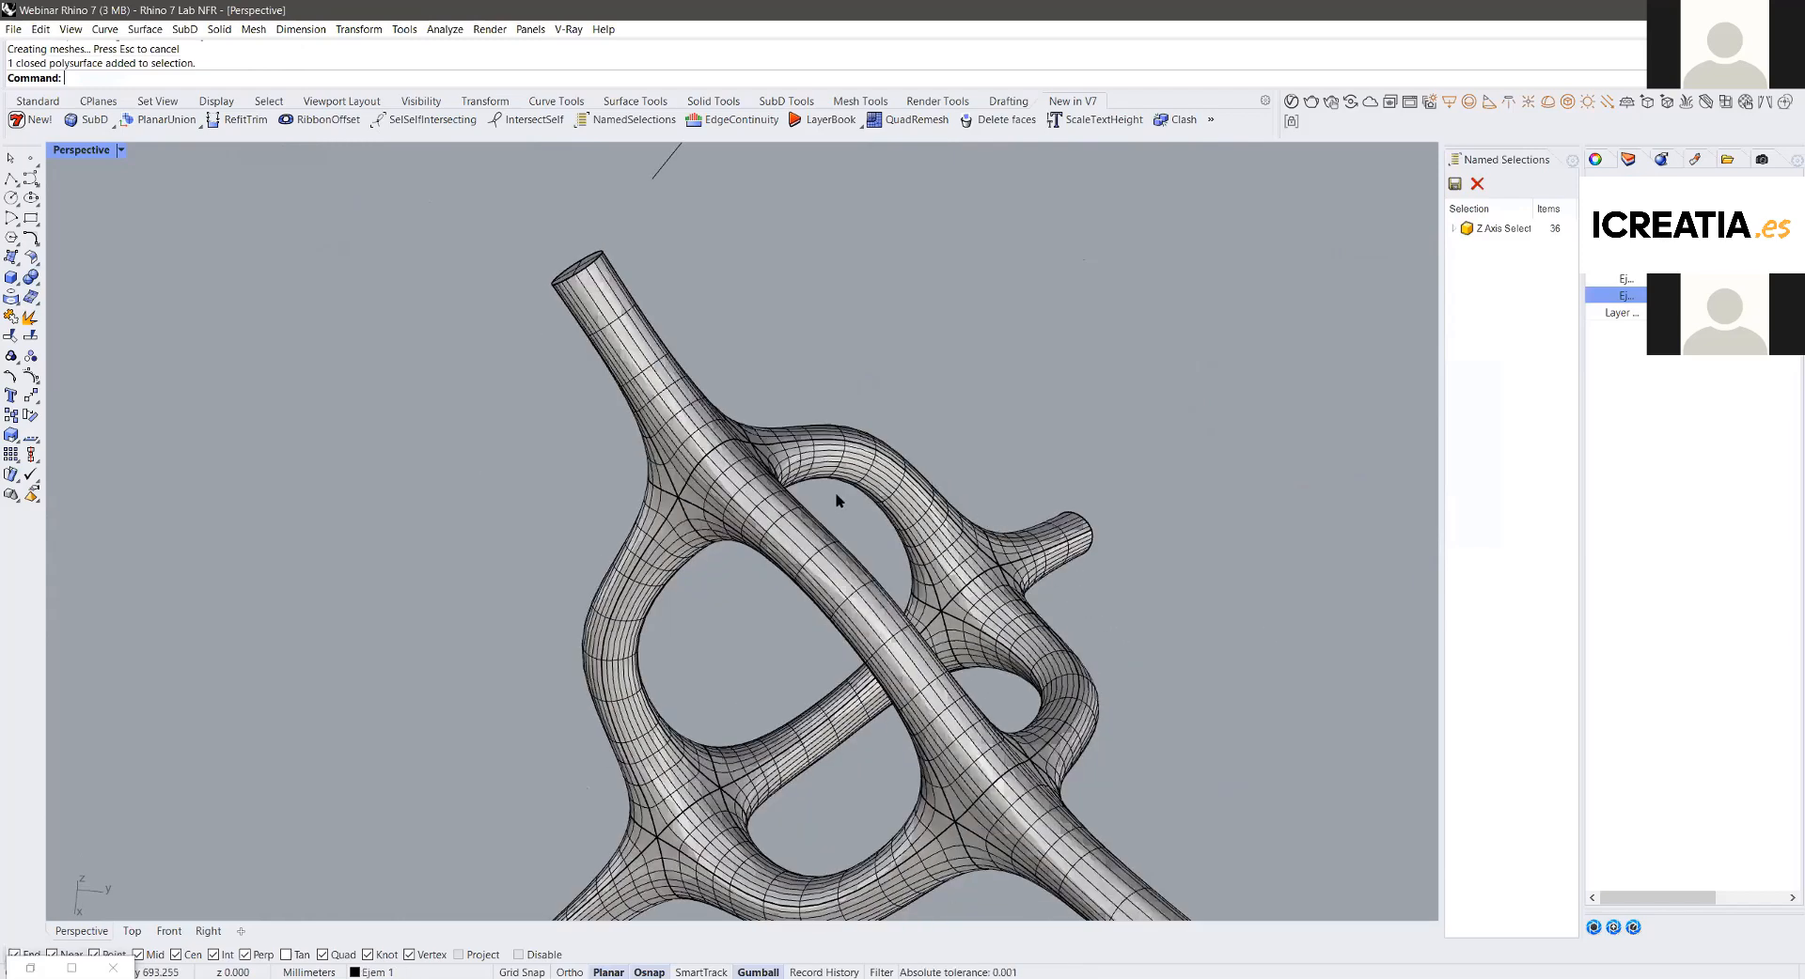
{"action": "right_click_drag", "start_coordinate": [891, 513], "coordinate": [968, 543]}
{"action": "right_click_drag", "start_coordinate": [899, 622], "coordinate": [1000, 618]}
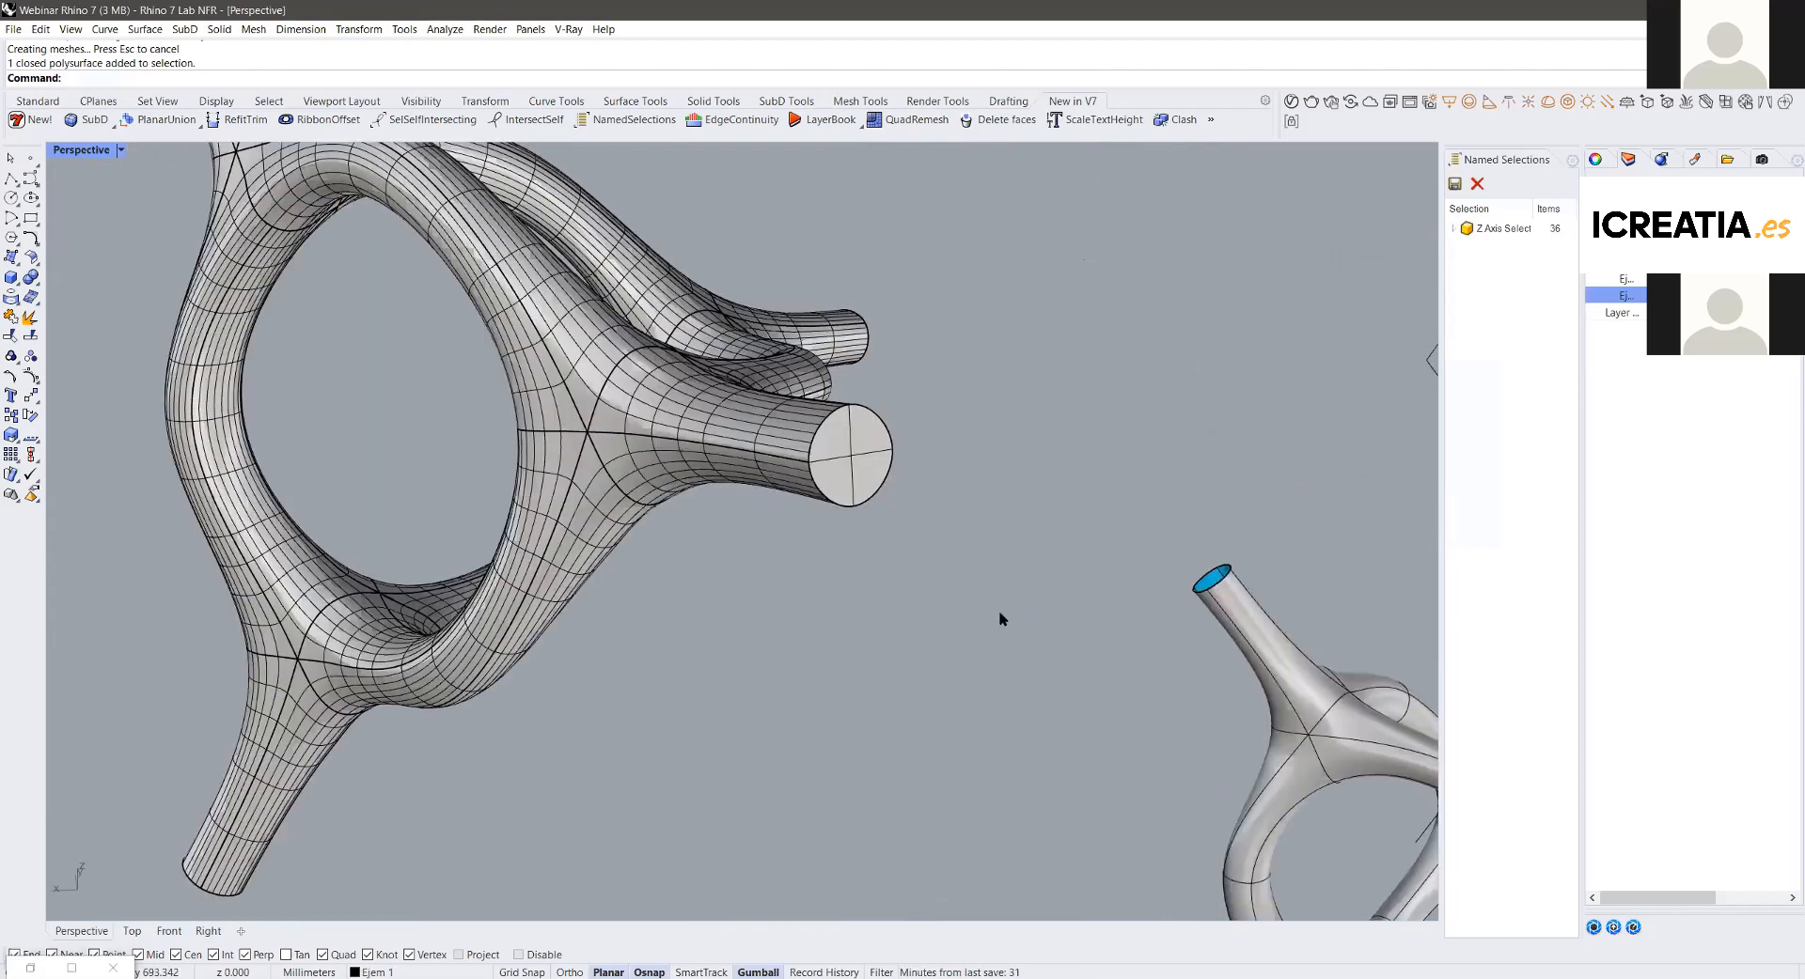
{"action": "right_click_drag", "start_coordinate": [1102, 657], "coordinate": [916, 527]}
{"action": "scroll", "coordinate": [914, 527], "scroll_direction": "down", "scroll_amount": 5}
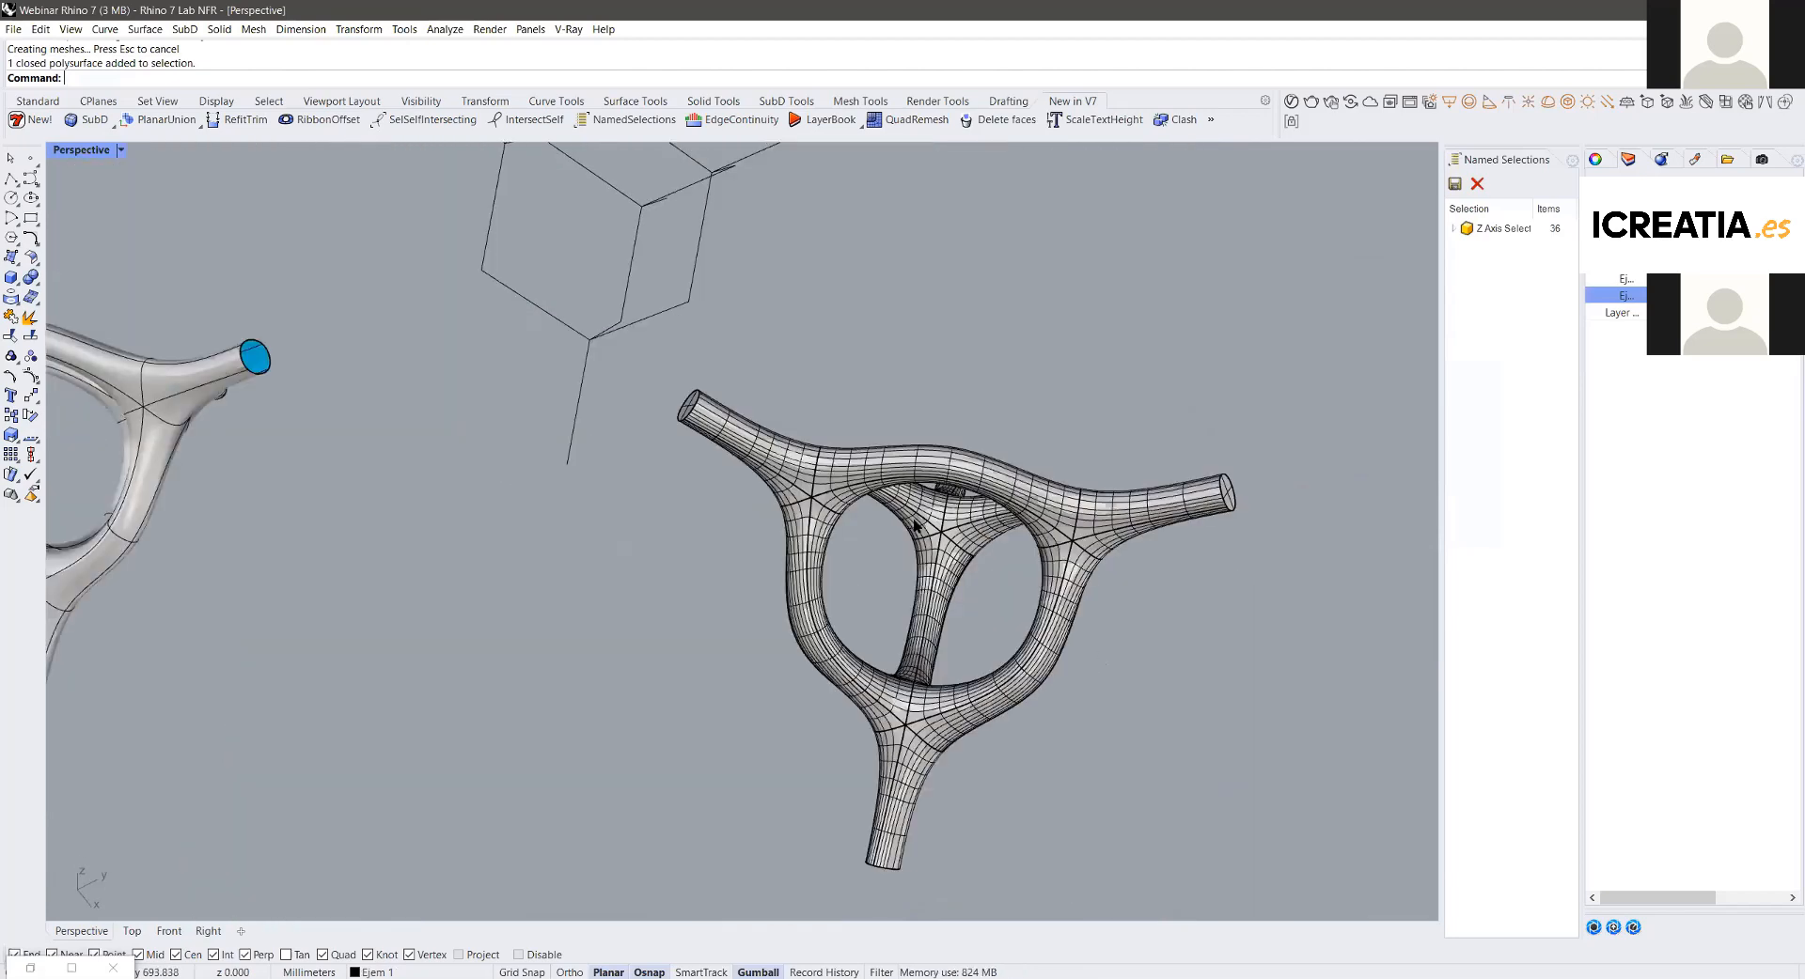
Step: Delete the capped NURBS cell, then the neighbouring piped SubD cell together with its six source curves
{"action": "key", "text": "Delete"}
{"action": "scroll", "coordinate": [789, 640], "scroll_direction": "down", "scroll_amount": 5}
{"action": "right_click_drag", "start_coordinate": [695, 721], "coordinate": [650, 829], "text": "shift"}
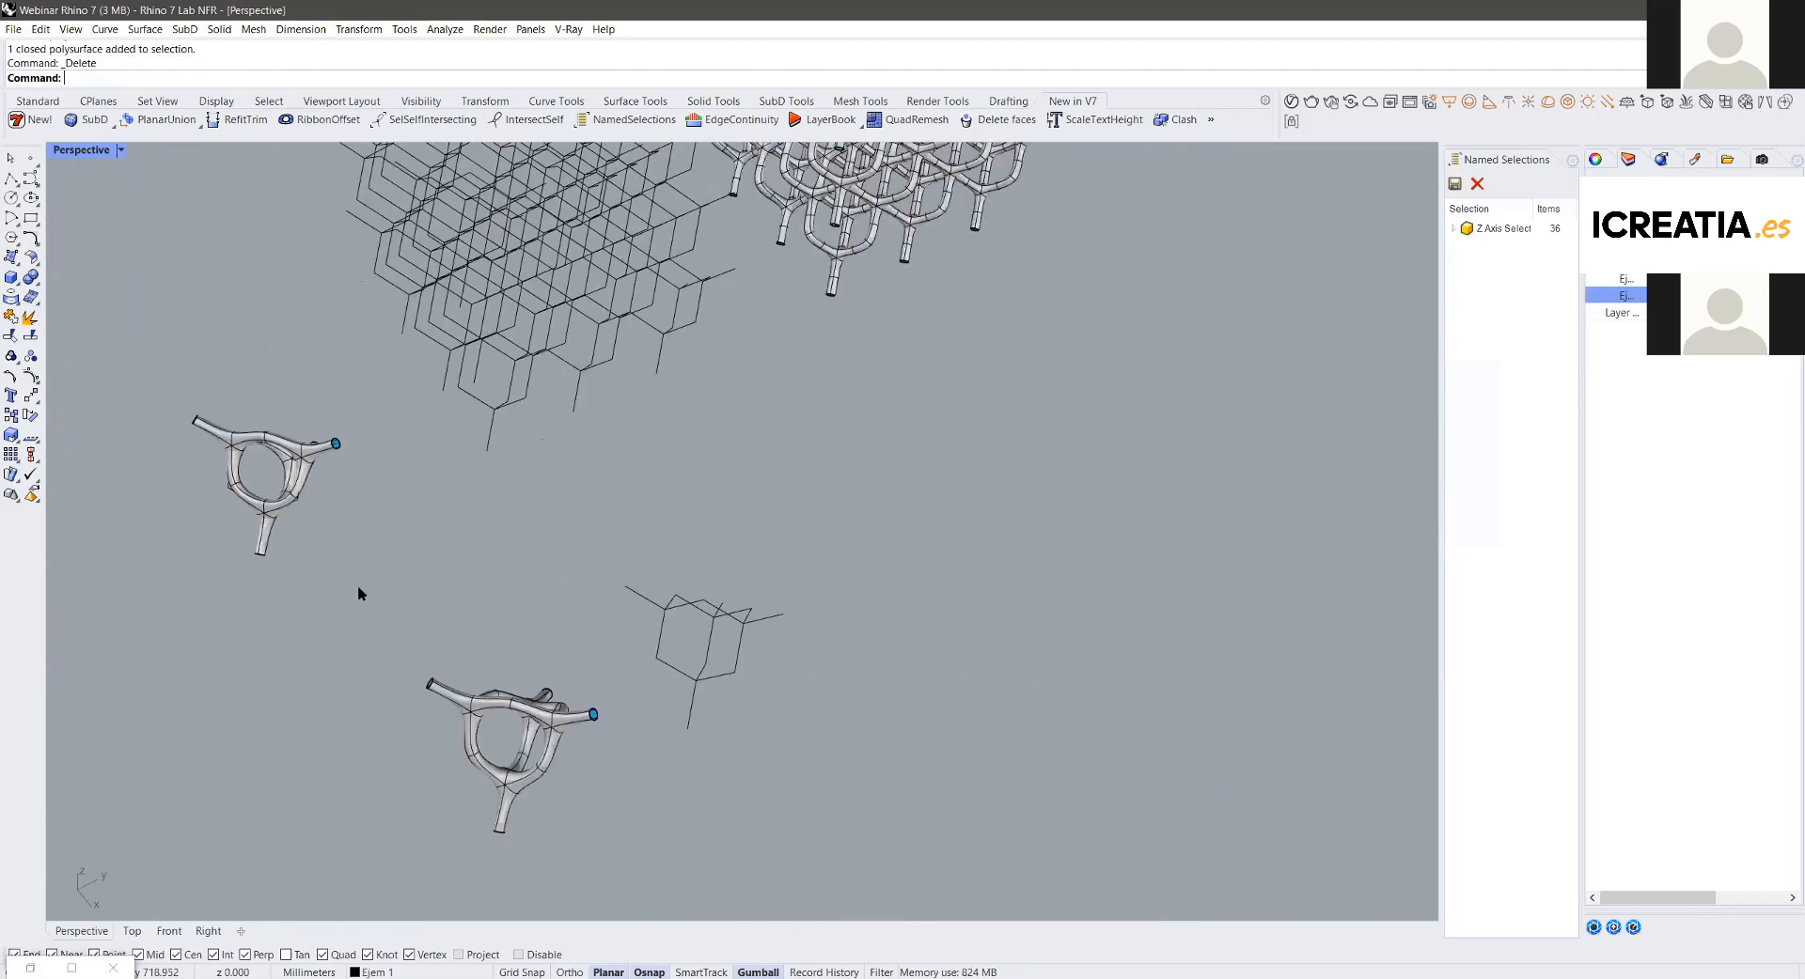
{"action": "left_click_drag", "start_coordinate": [357, 584], "coordinate": [828, 851]}
{"action": "right_click_drag", "start_coordinate": [574, 583], "coordinate": [436, 555]}
{"action": "scroll", "coordinate": [436, 555], "scroll_direction": "down", "scroll_amount": 2}
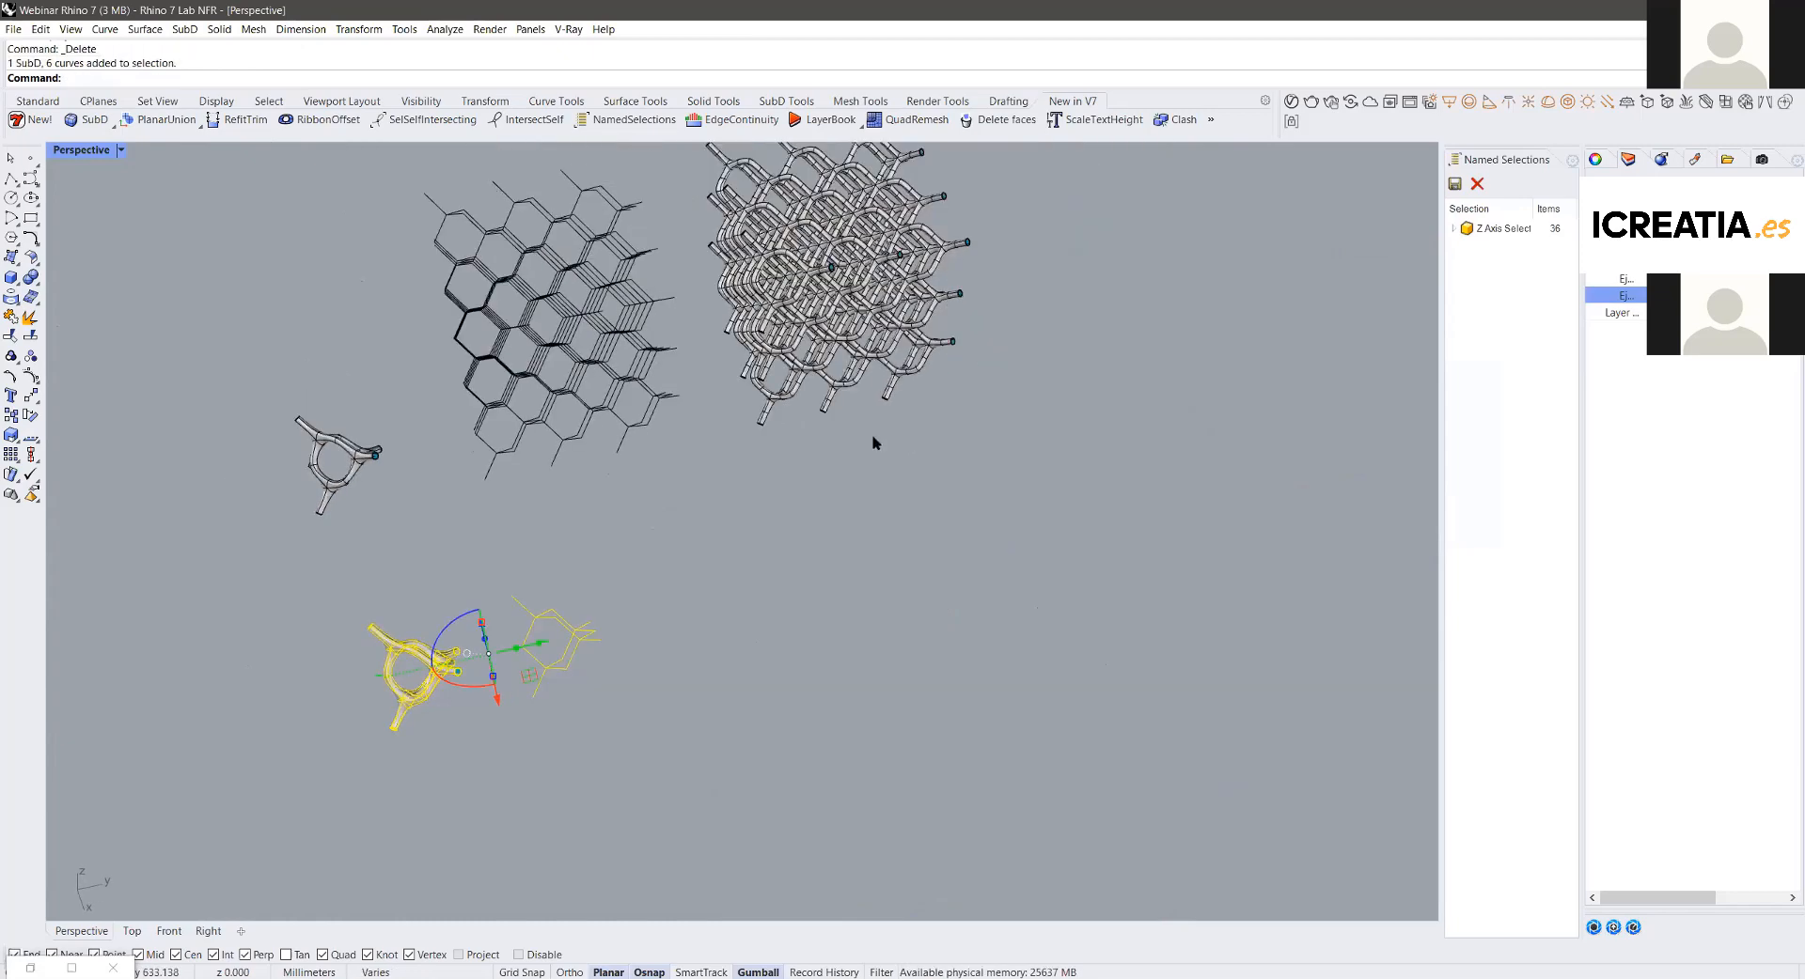
{"action": "key", "text": "Delete"}
Step: Examine the struts, joints and open ends of the large piped lattice from different angles
{"action": "scroll", "coordinate": [729, 435], "scroll_direction": "up", "scroll_amount": 5}
{"action": "right_click_drag", "start_coordinate": [882, 540], "coordinate": [965, 655]}
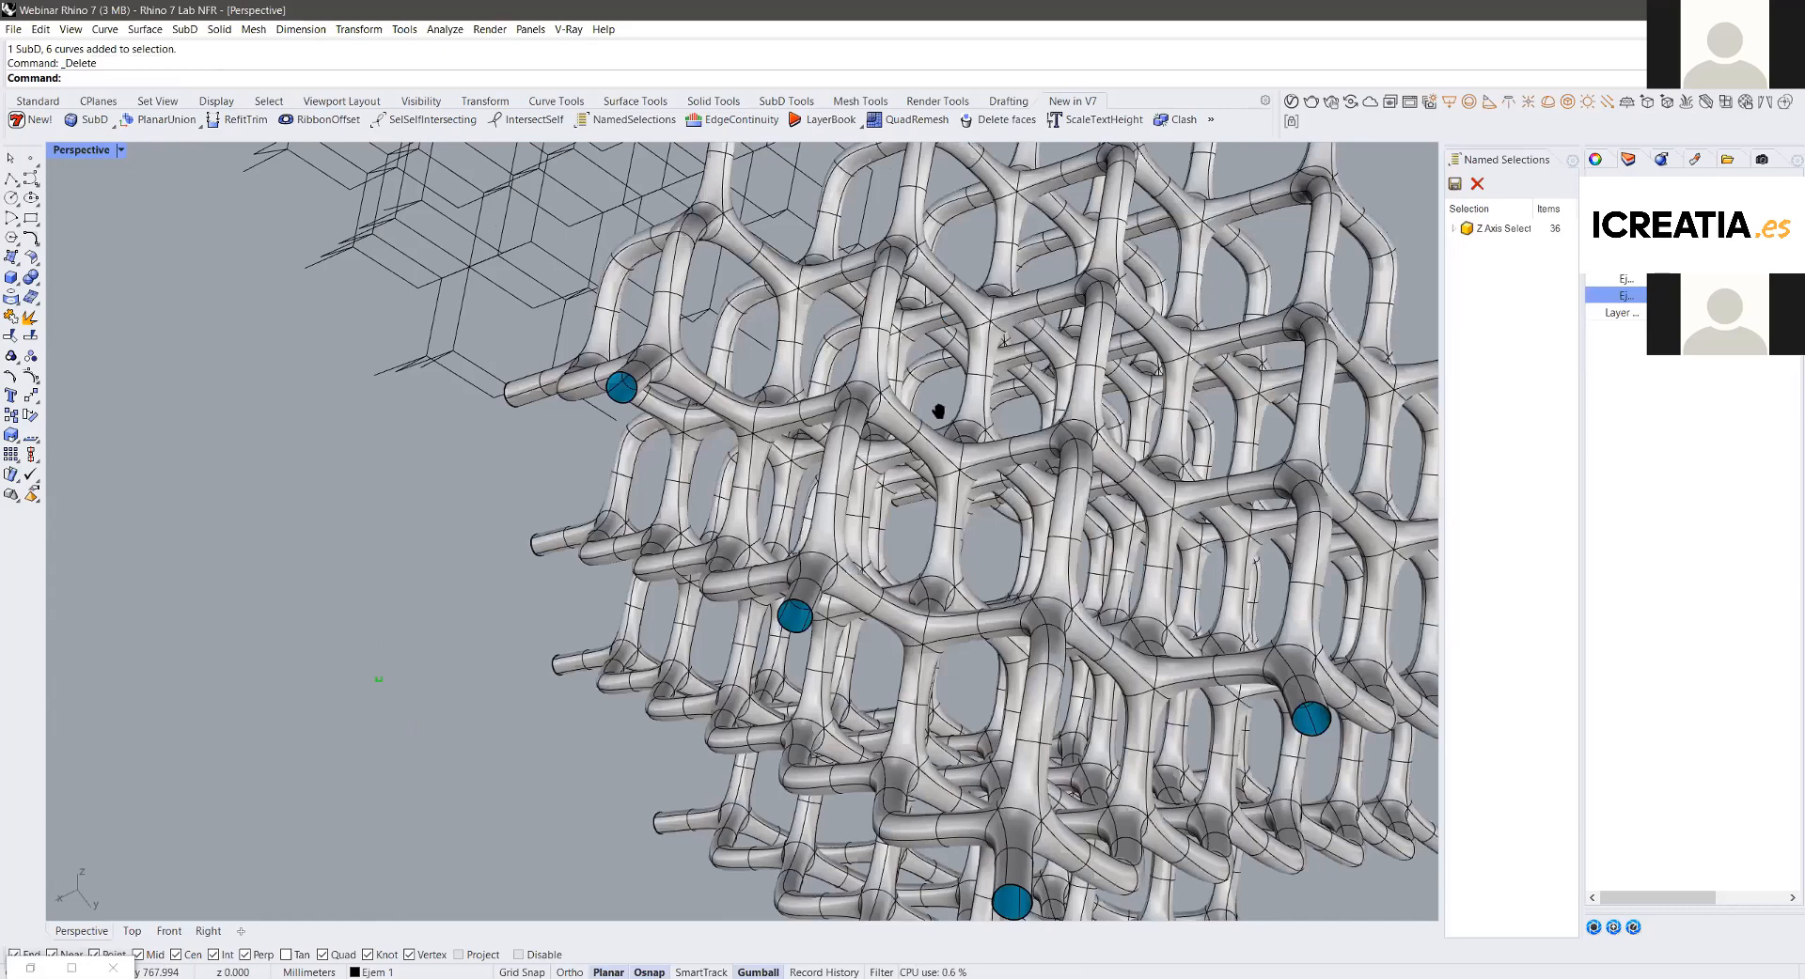
{"action": "right_click_drag", "start_coordinate": [940, 453], "coordinate": [597, 355]}
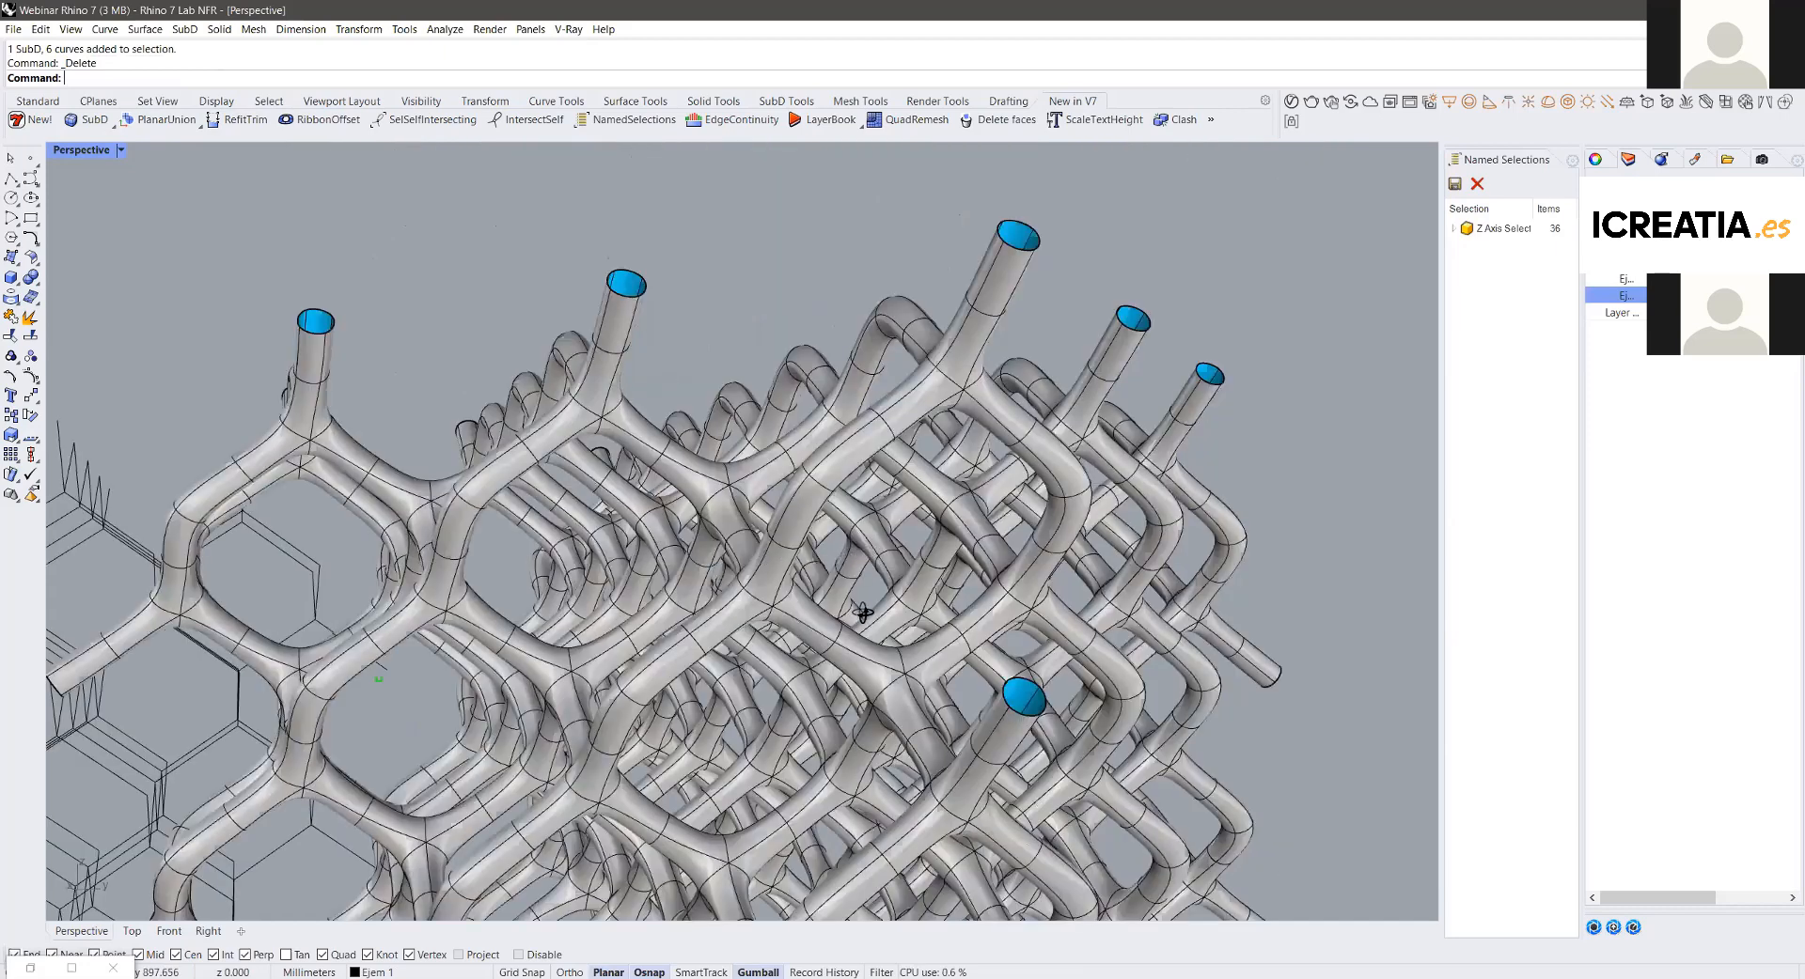
{"action": "scroll", "coordinate": [842, 677], "scroll_direction": "down", "scroll_amount": 5}
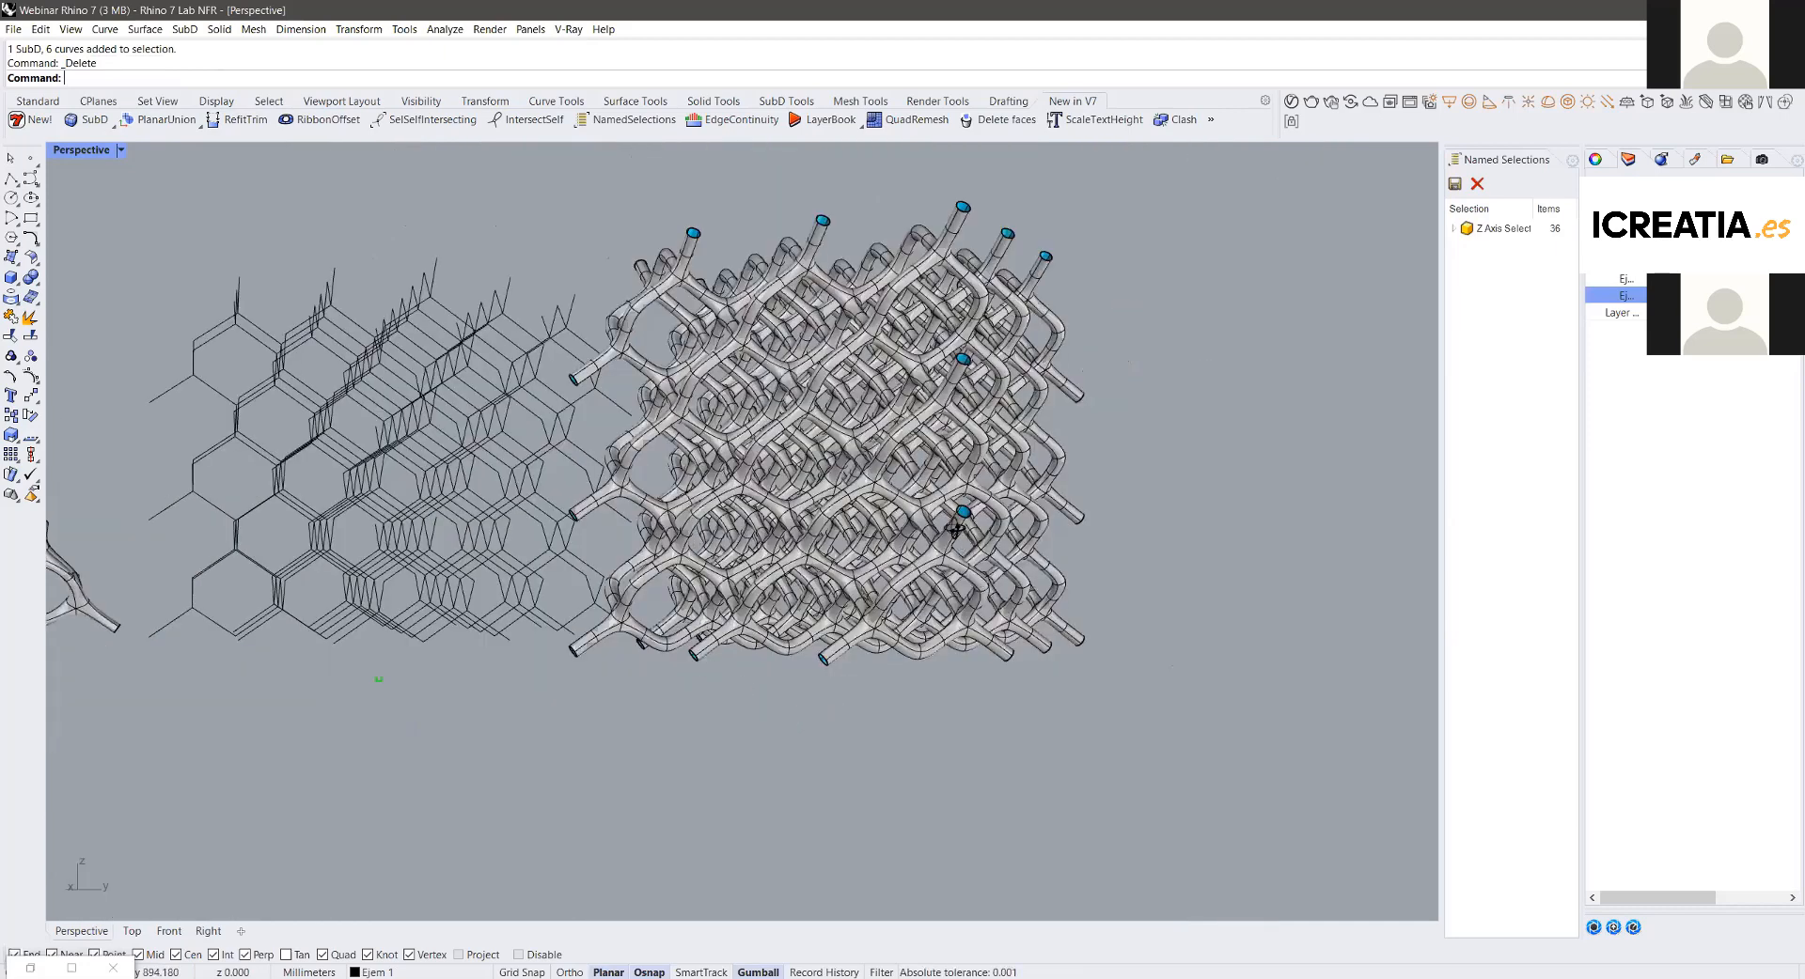
{"action": "right_click_drag", "start_coordinate": [944, 518], "coordinate": [862, 371]}
{"action": "right_click_drag", "start_coordinate": [769, 463], "coordinate": [764, 449]}
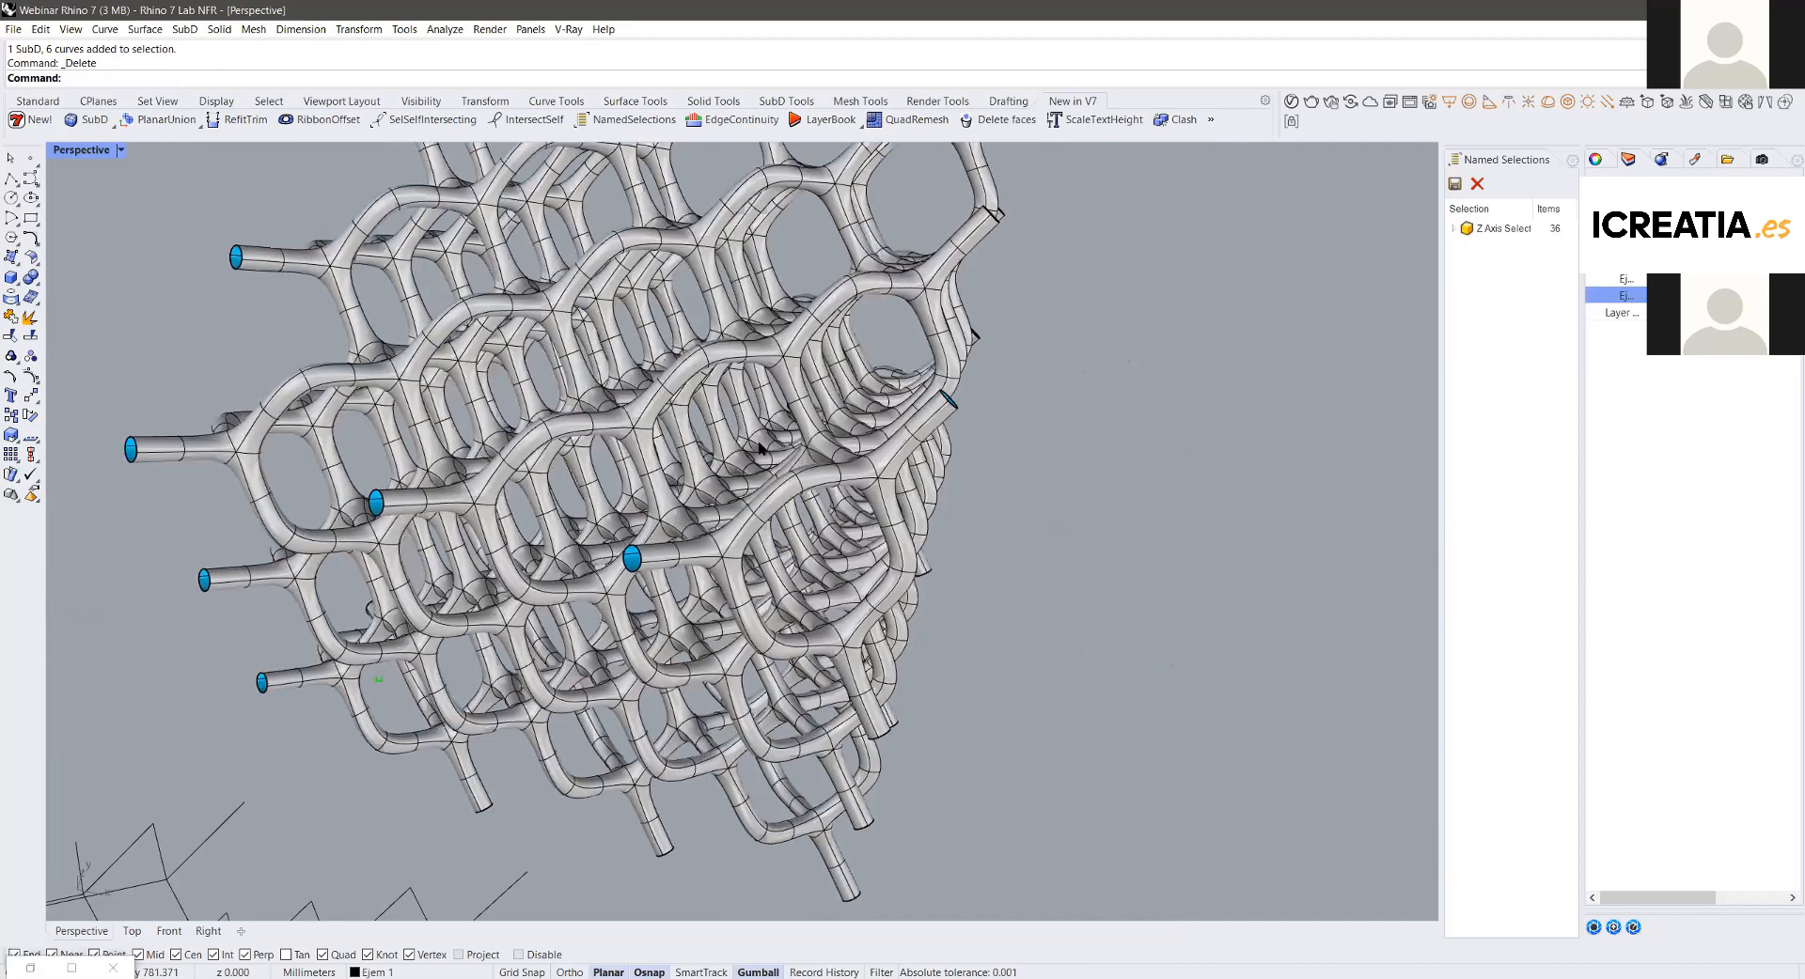
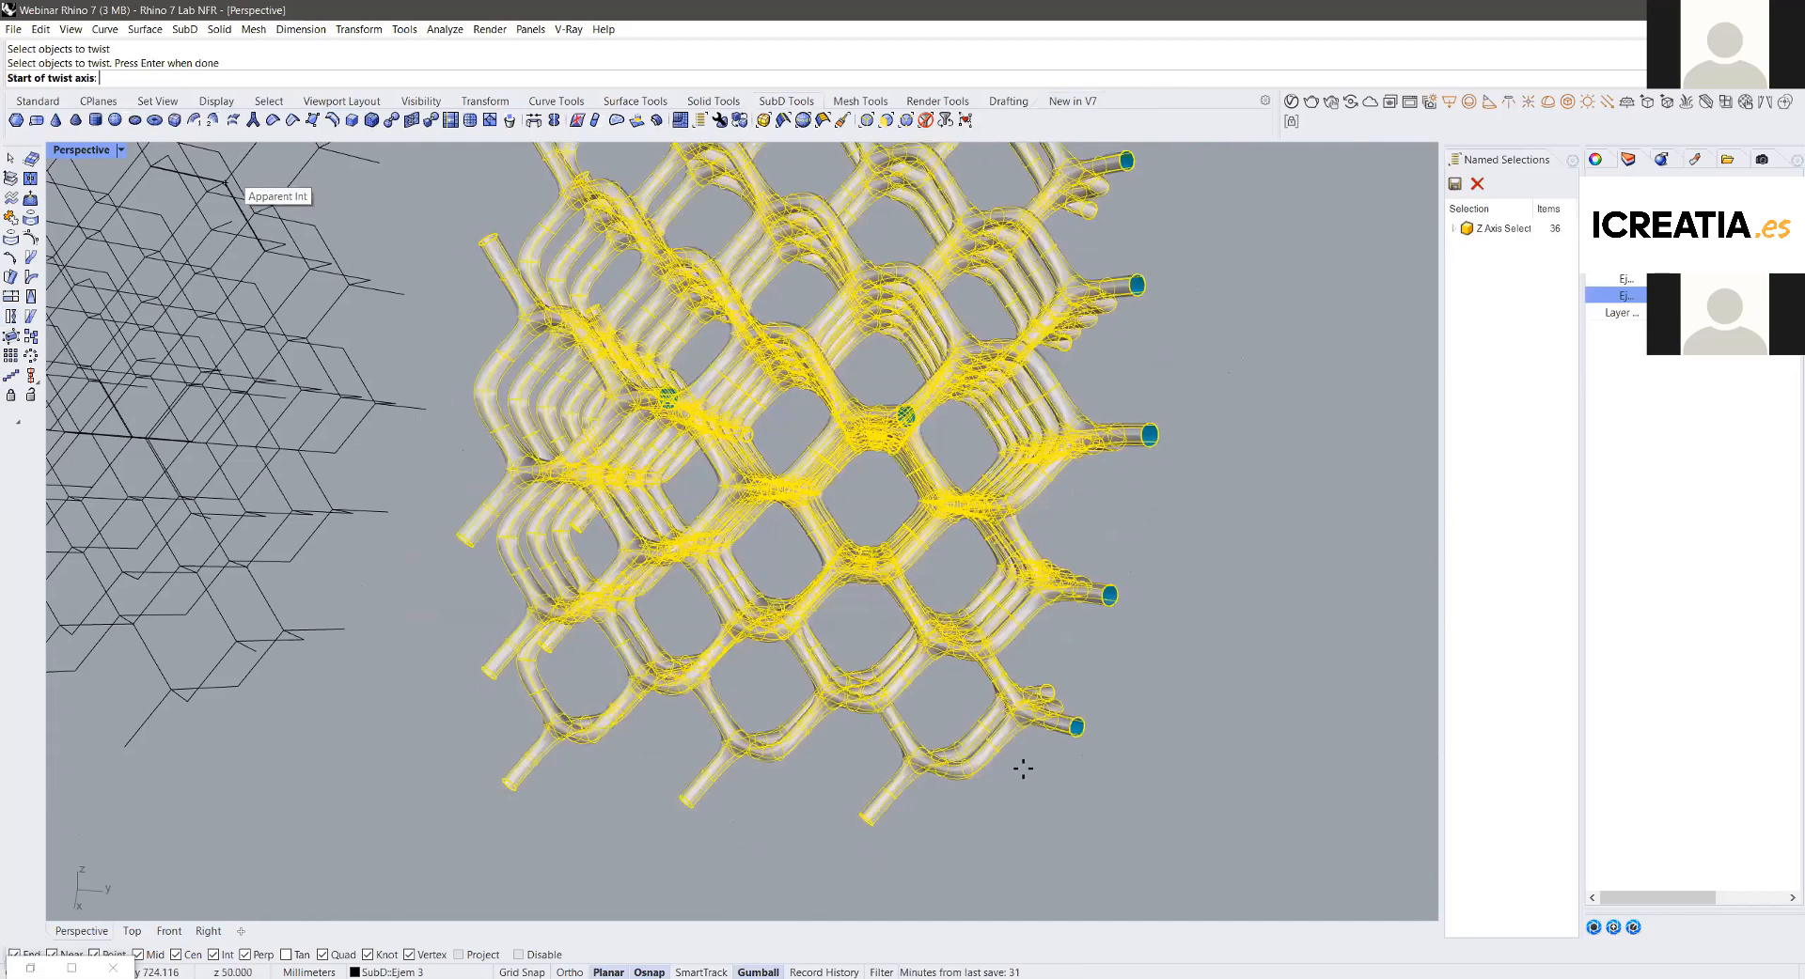
Step: Twist the large piped lattice about a vertical axis placed through its middle in the Right view
{"action": "key", "text": "ctrl+m"}
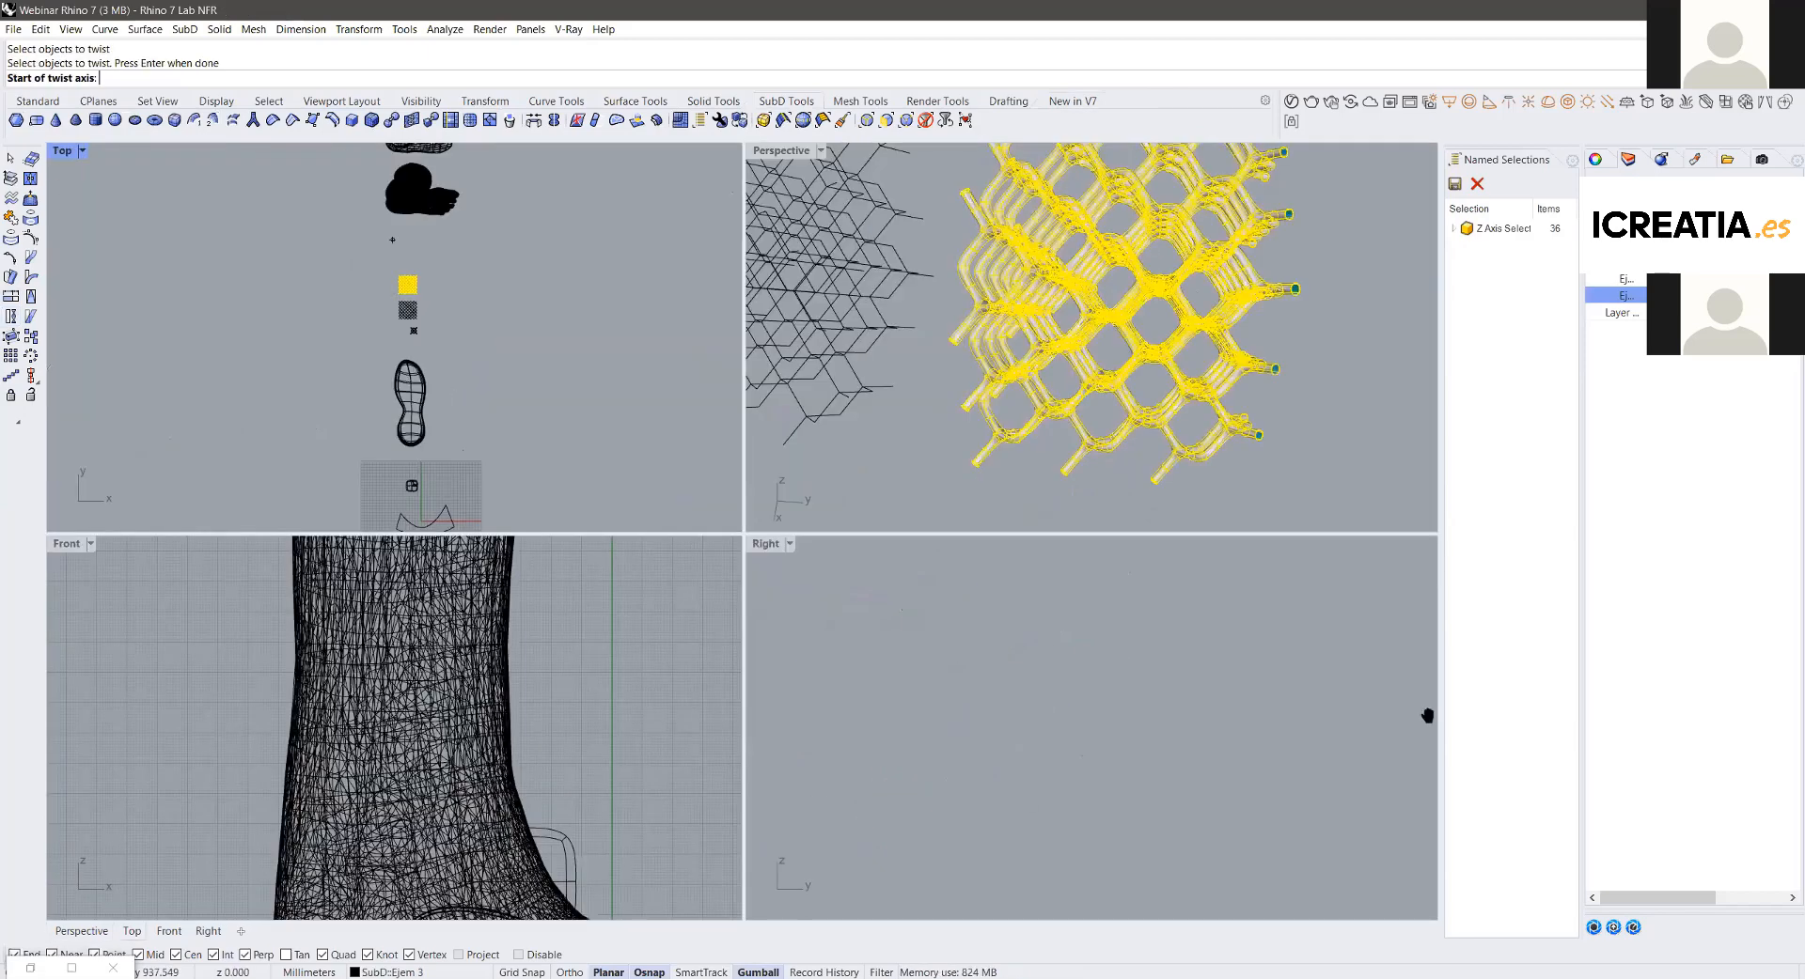
{"action": "left_click", "coordinate": [997, 714]}
{"action": "left_click", "coordinate": [1156, 583]}
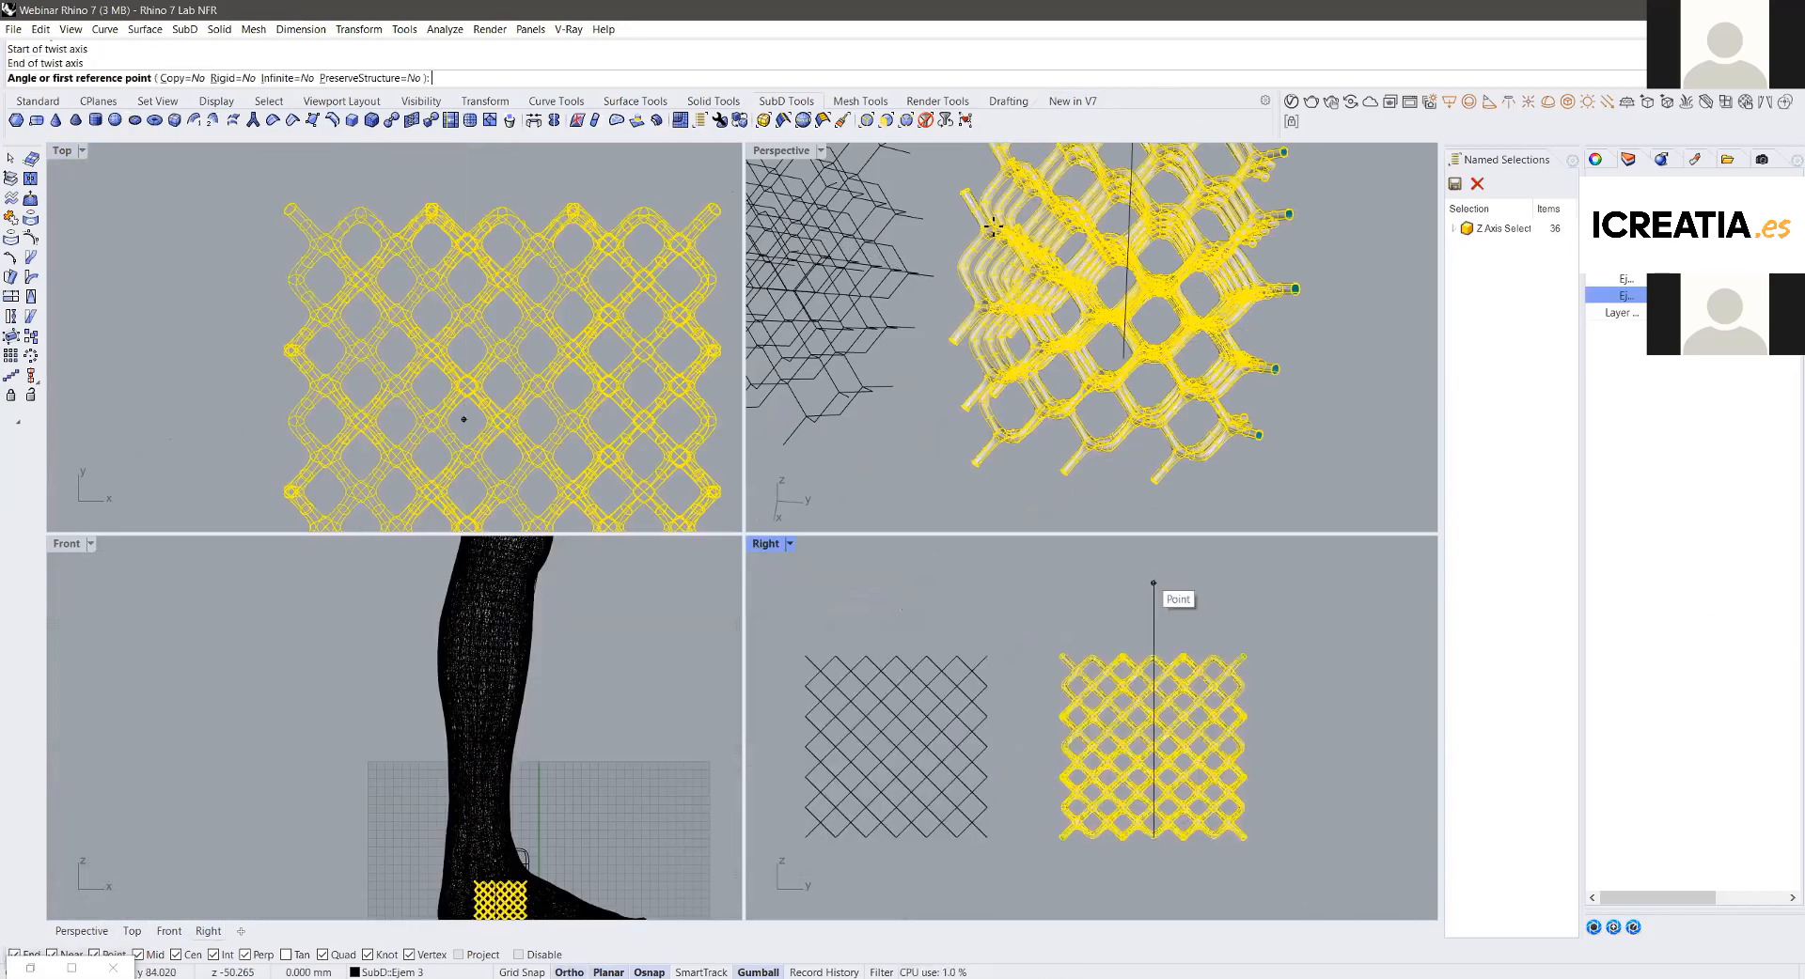
{"action": "scroll", "coordinate": [1008, 242], "scroll_direction": "down", "scroll_amount": 8}
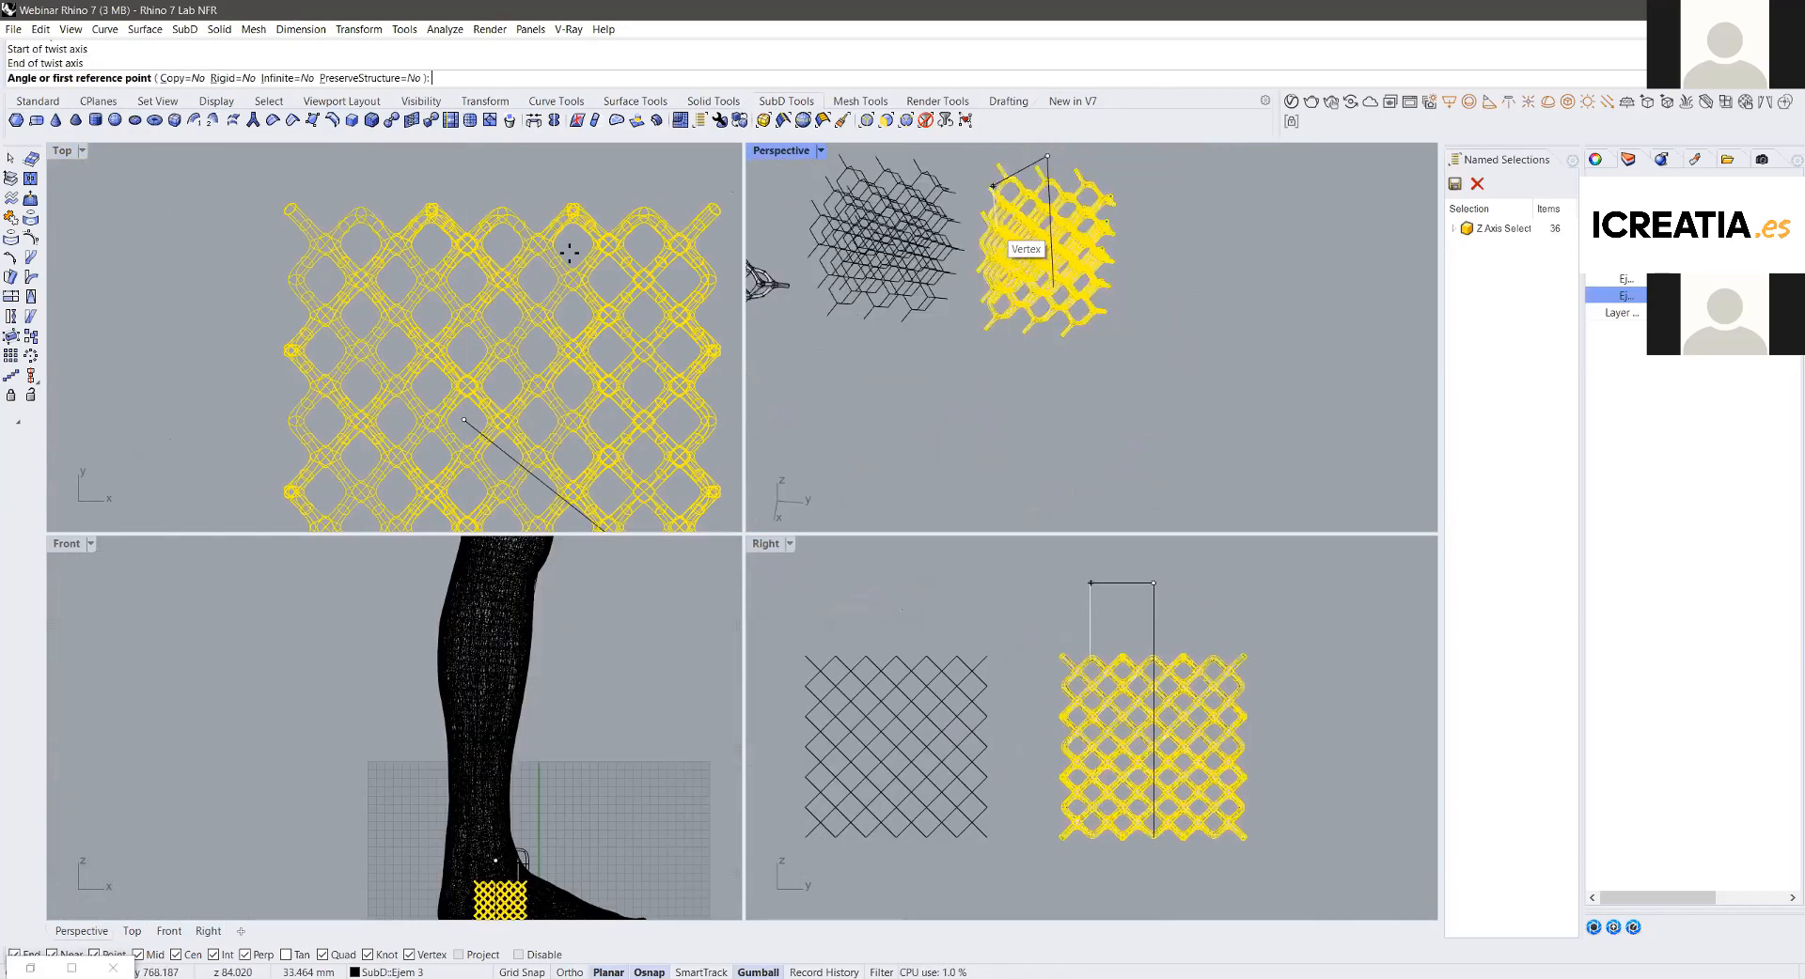
{"action": "scroll", "coordinate": [573, 259], "scroll_direction": "down", "scroll_amount": 3}
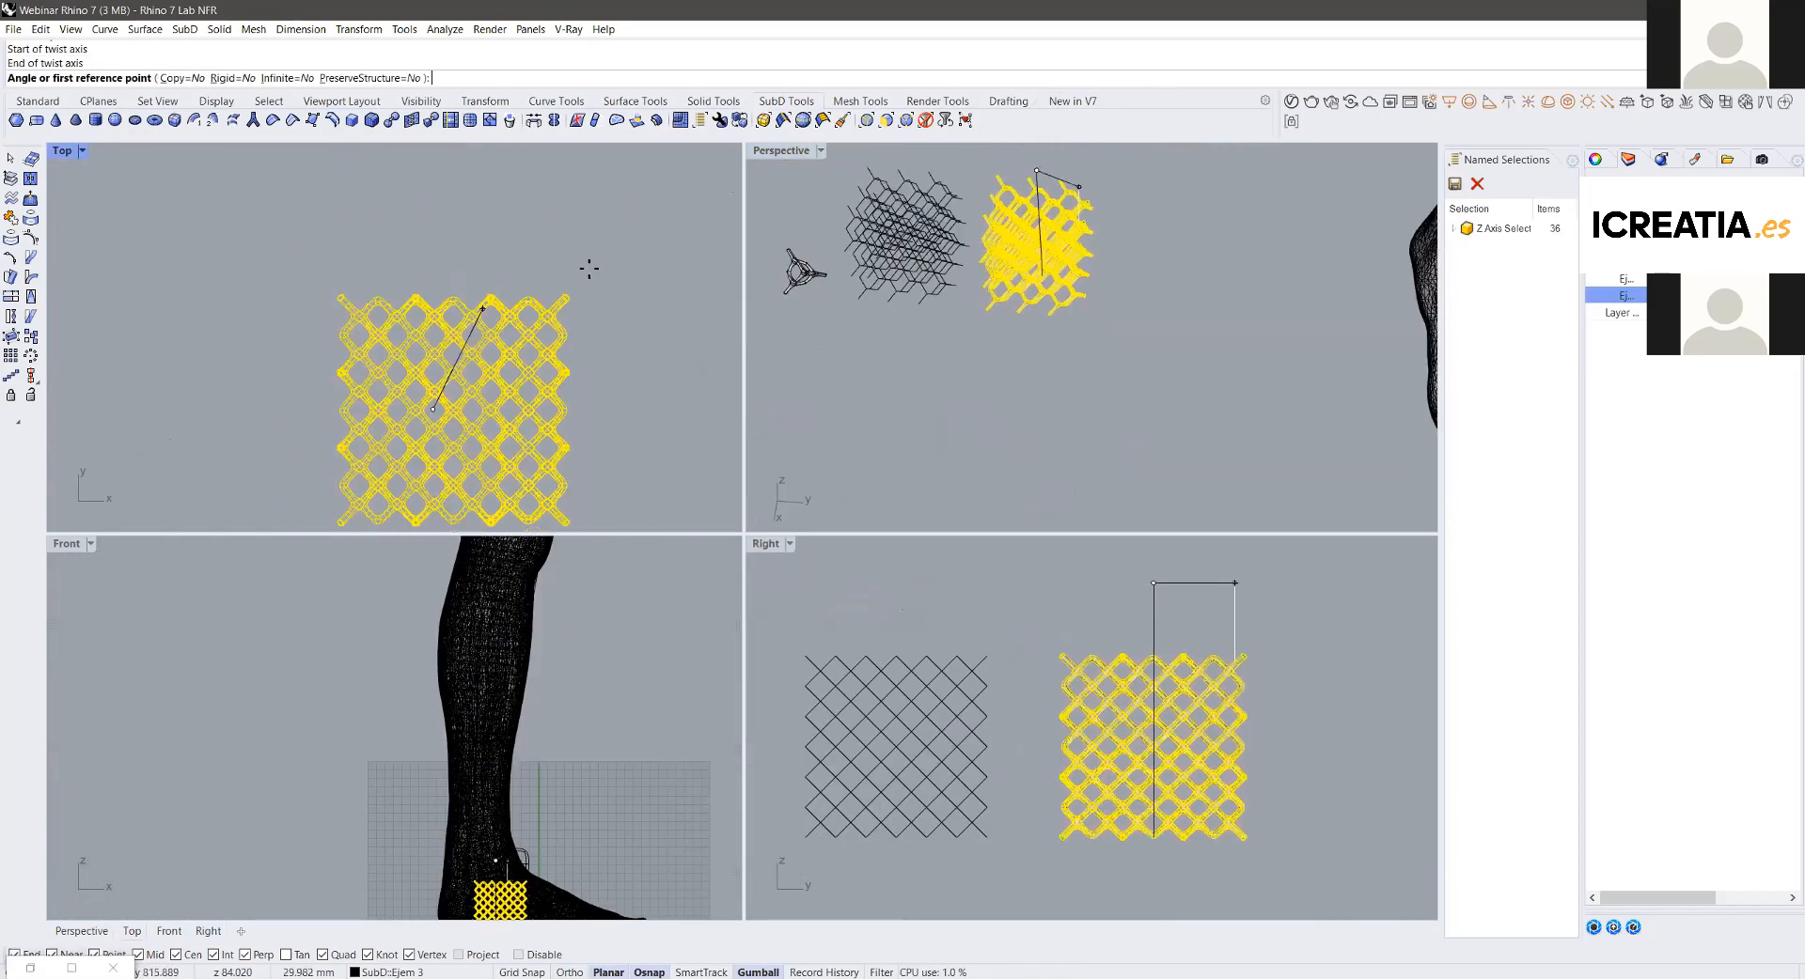
{"action": "left_click", "coordinate": [797, 155]}
{"action": "left_click", "coordinate": [765, 366]}
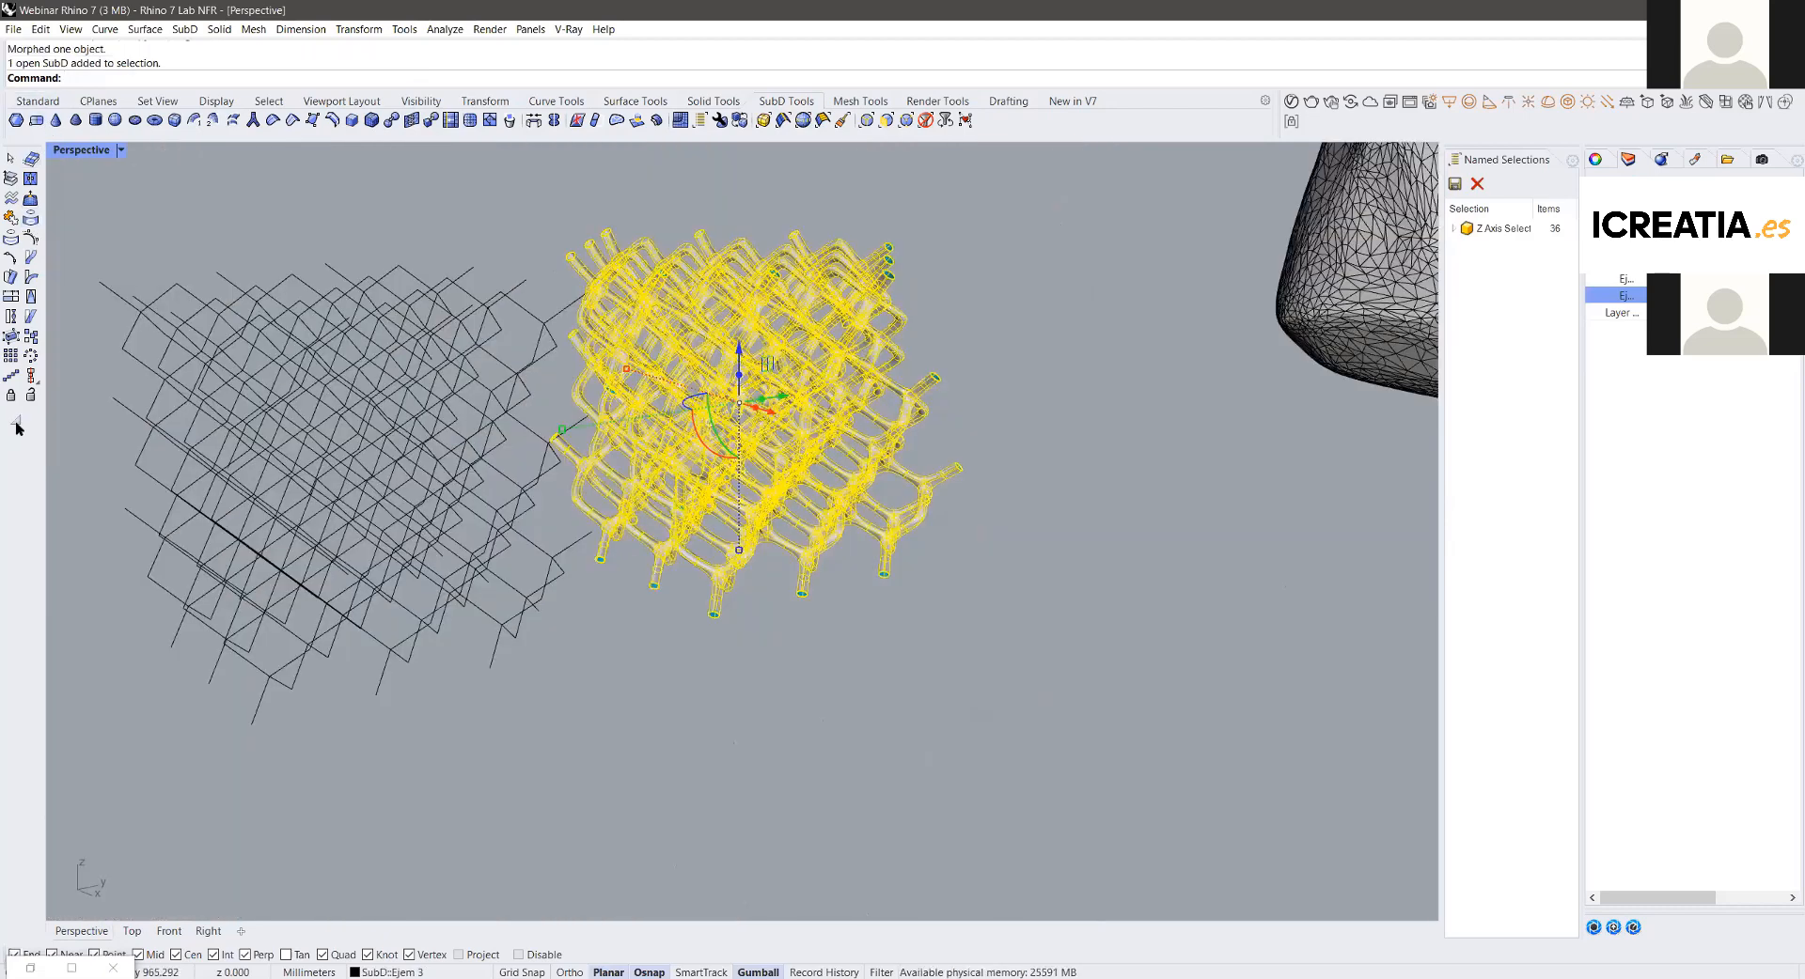
Step: Apply the EMap environment-map analysis to the twisted lattice and examine its struts and joints for smooth reflections
{"action": "left_click", "coordinate": [14, 418]}
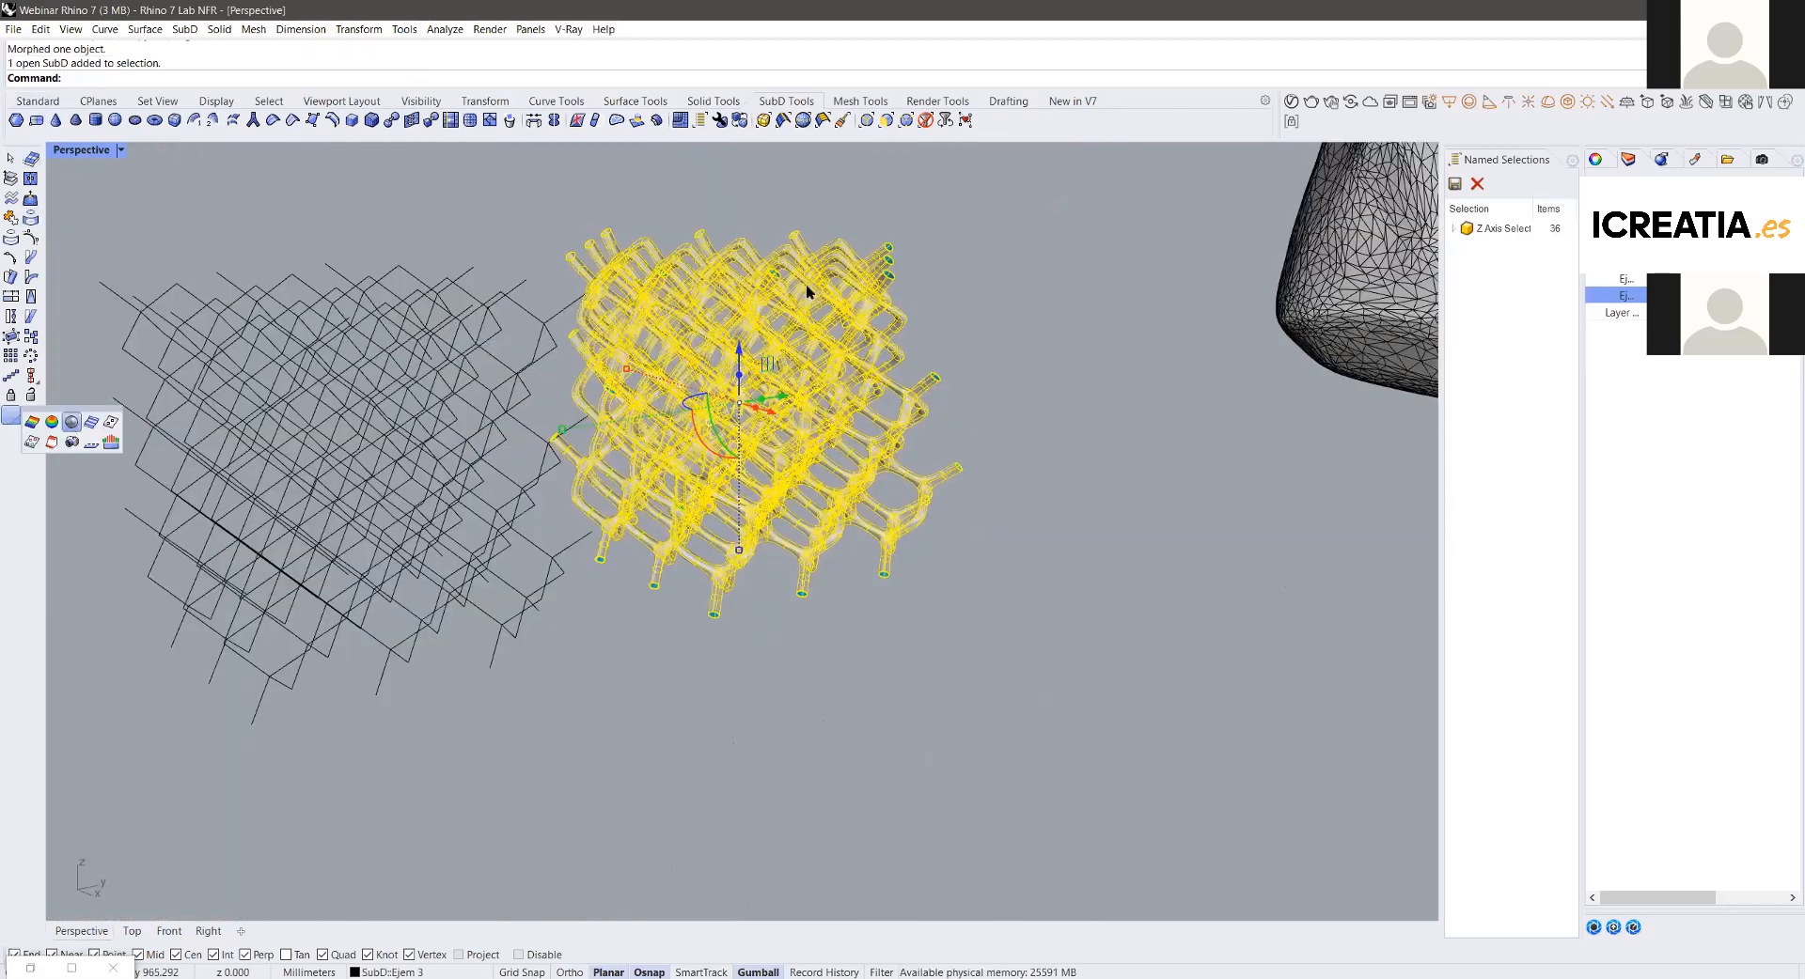
{"action": "left_click", "coordinate": [72, 422]}
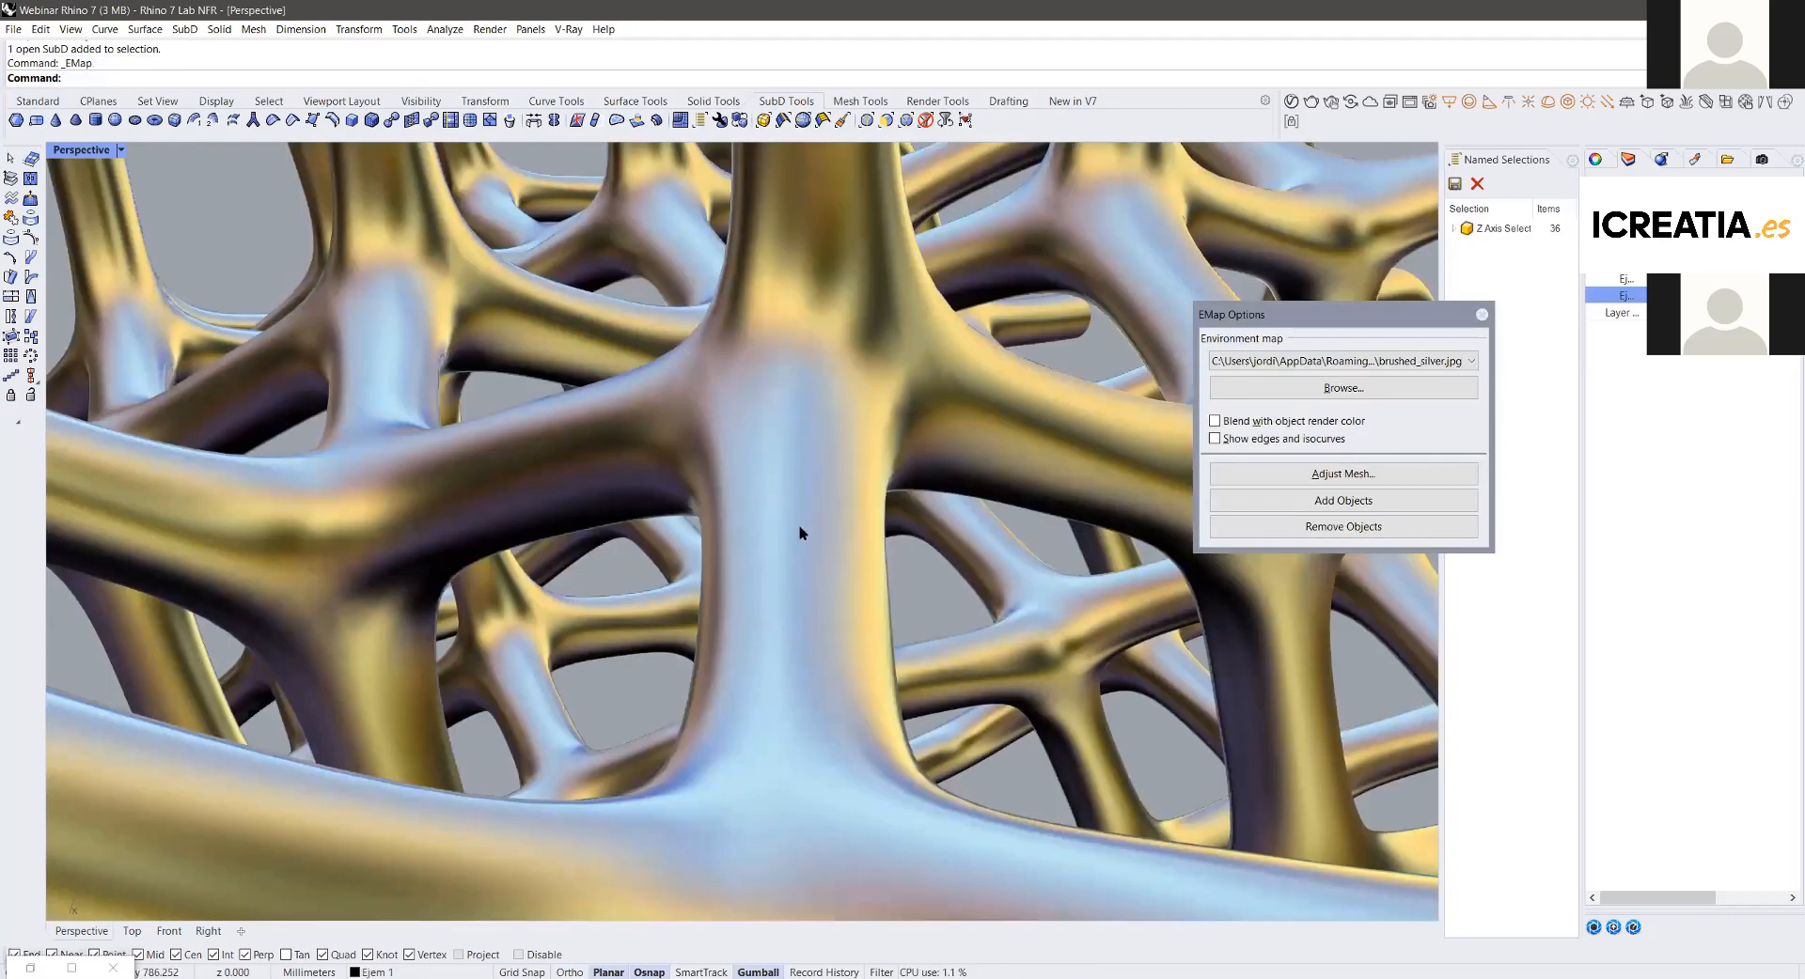
{"action": "right_click_drag", "start_coordinate": [800, 533], "coordinate": [737, 442]}
{"action": "right_click_drag", "start_coordinate": [851, 474], "coordinate": [853, 480]}
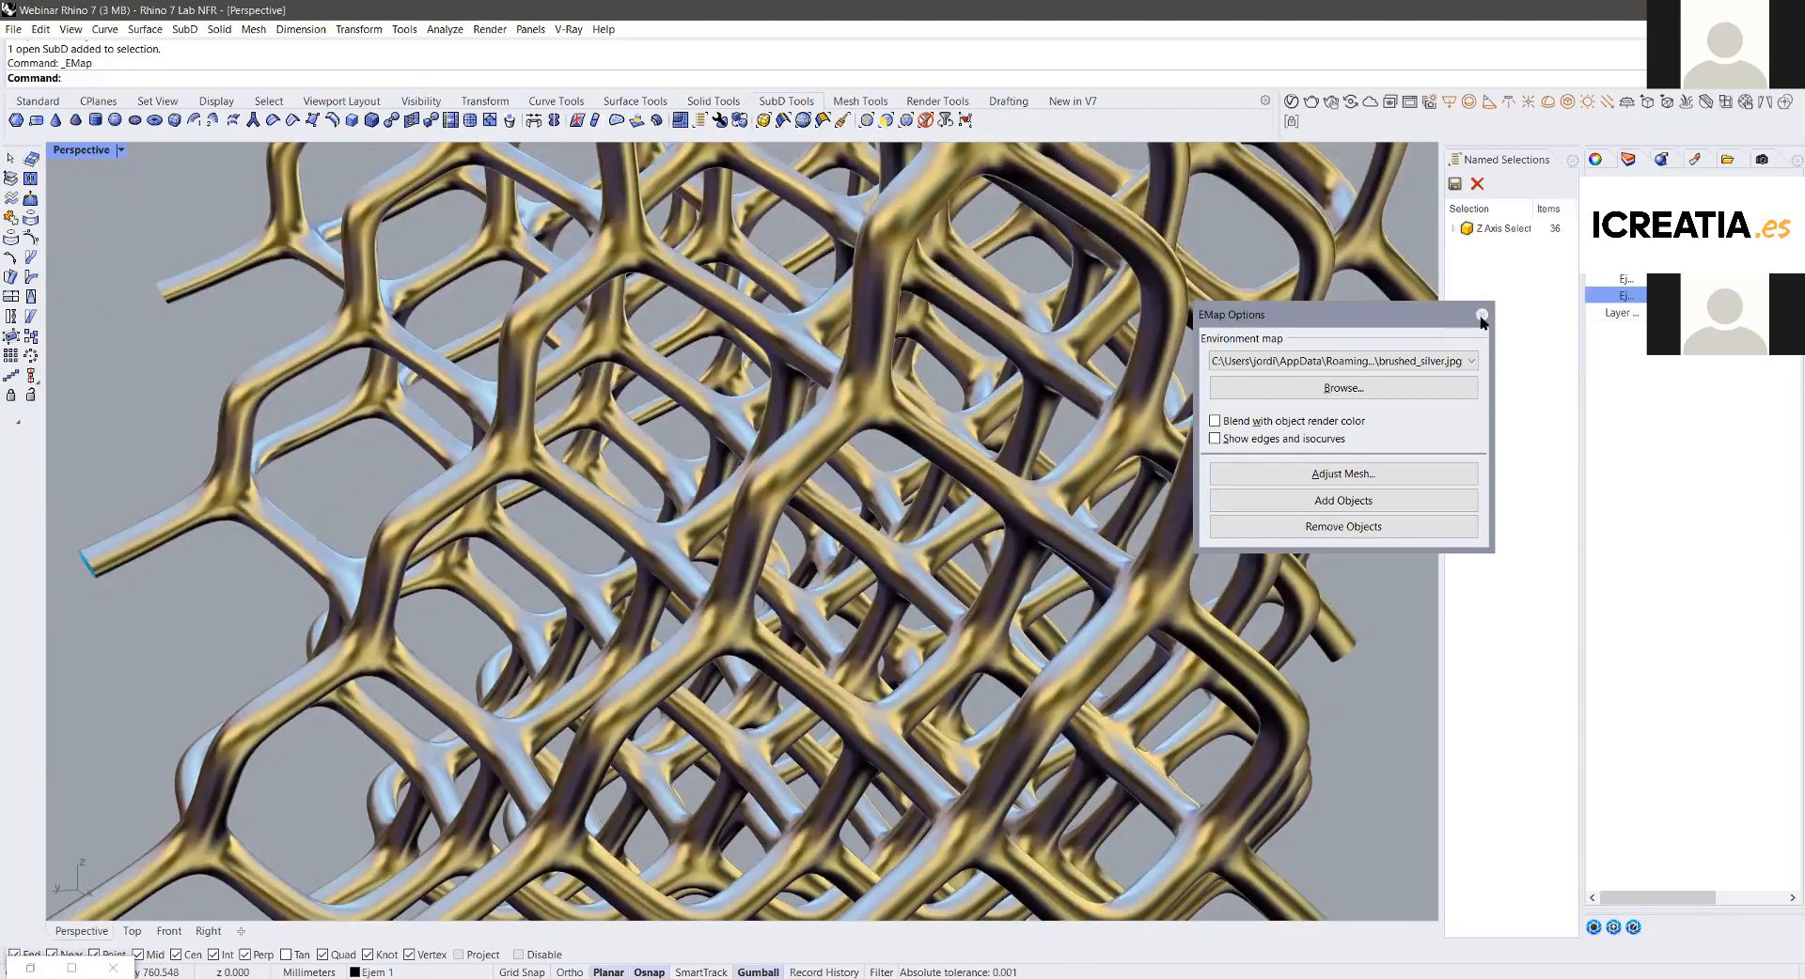
{"action": "right_click_drag", "start_coordinate": [700, 572], "coordinate": [810, 655]}
{"action": "scroll", "coordinate": [751, 585], "scroll_direction": "down", "scroll_amount": 4}
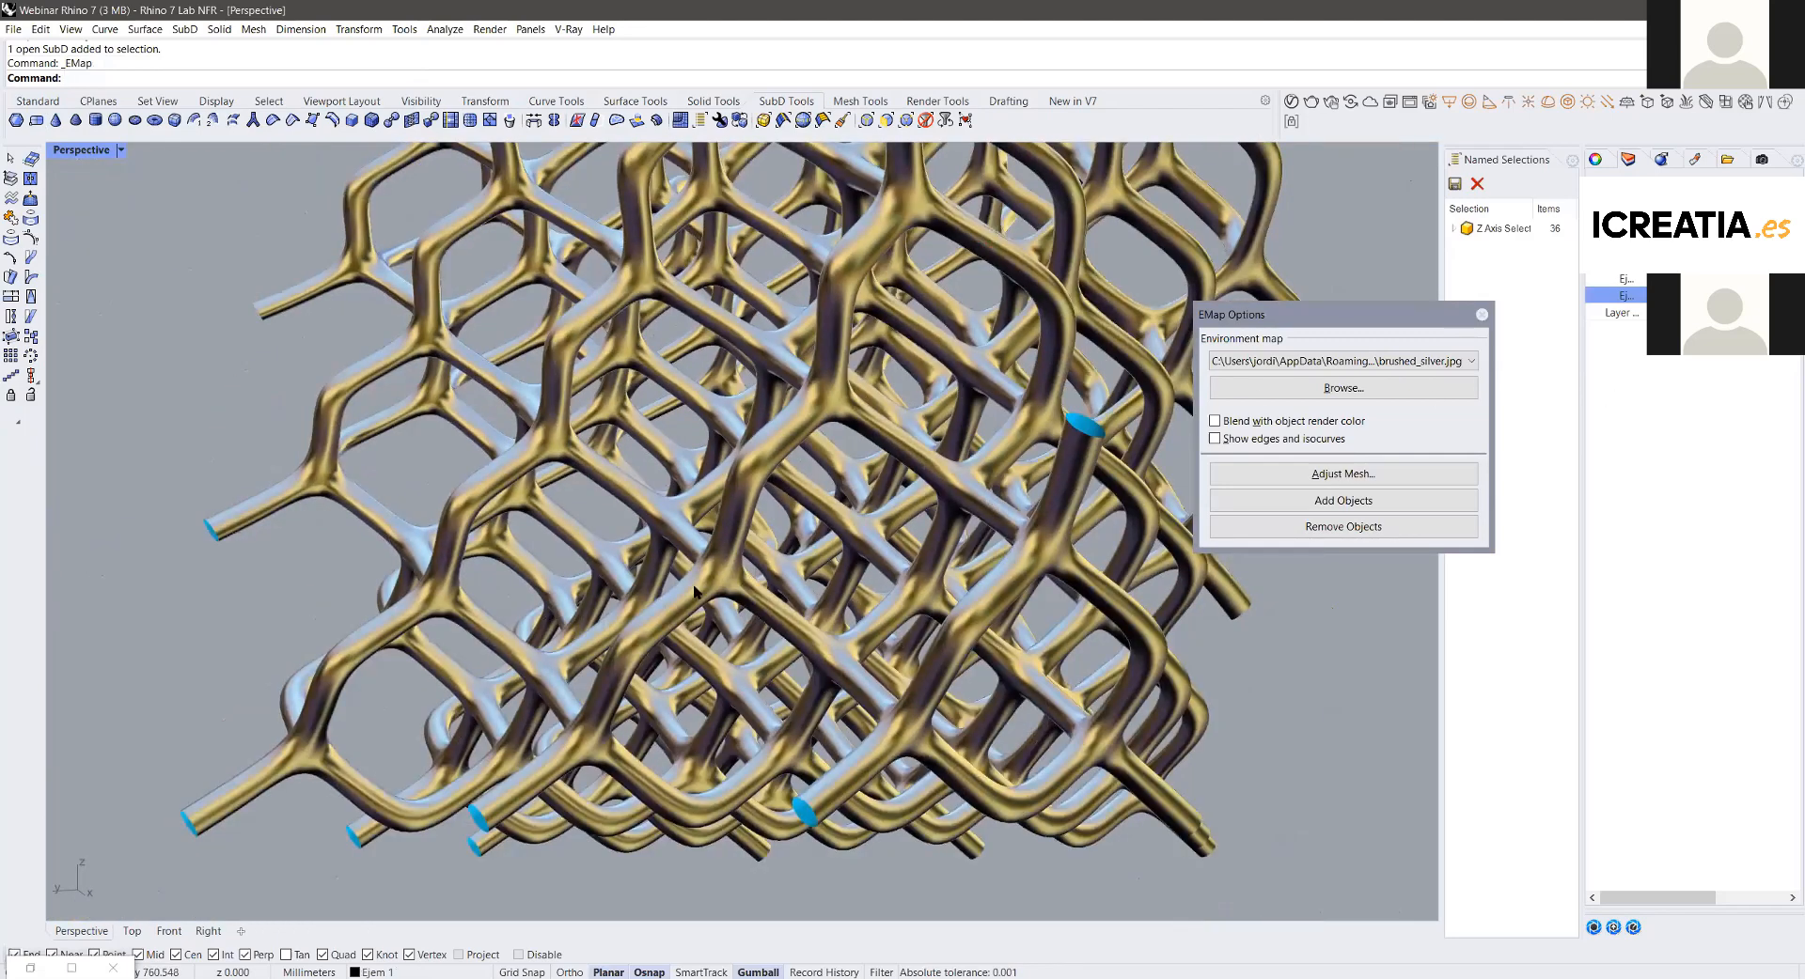
{"action": "right_click_drag", "start_coordinate": [698, 588], "coordinate": [805, 570]}
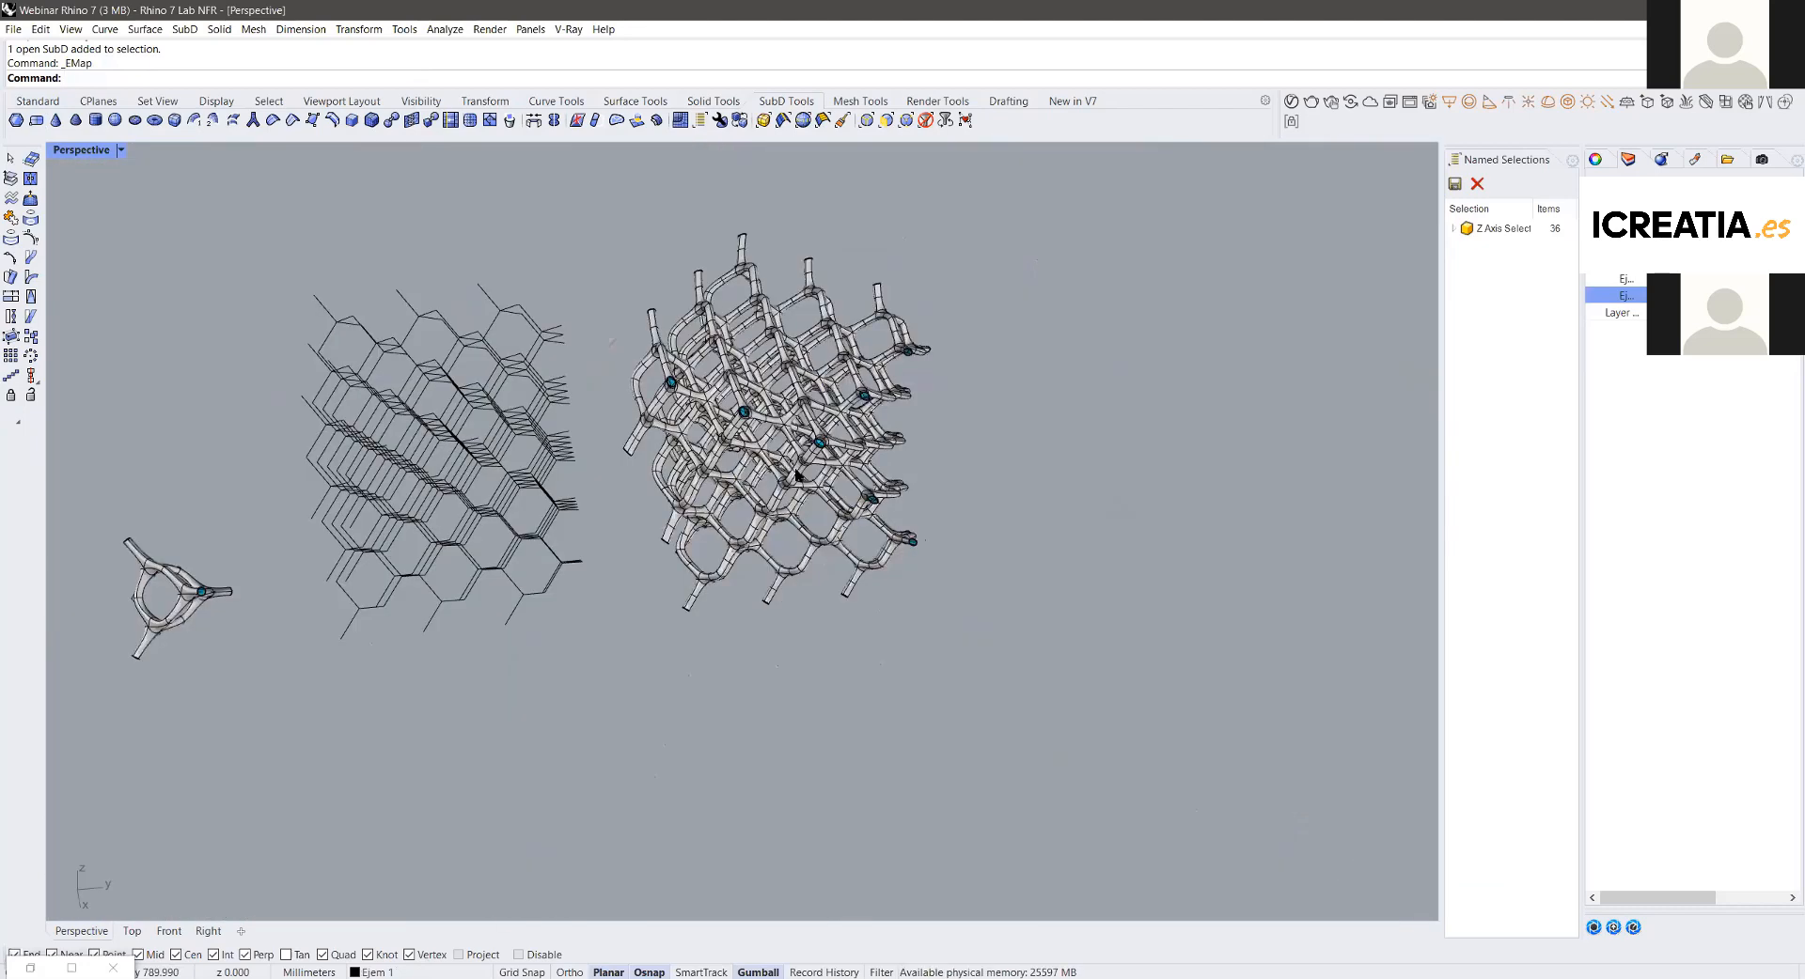
Step: Delete the twisted piped lattice, keeping its source curve lattice
{"action": "left_click", "coordinate": [795, 476]}
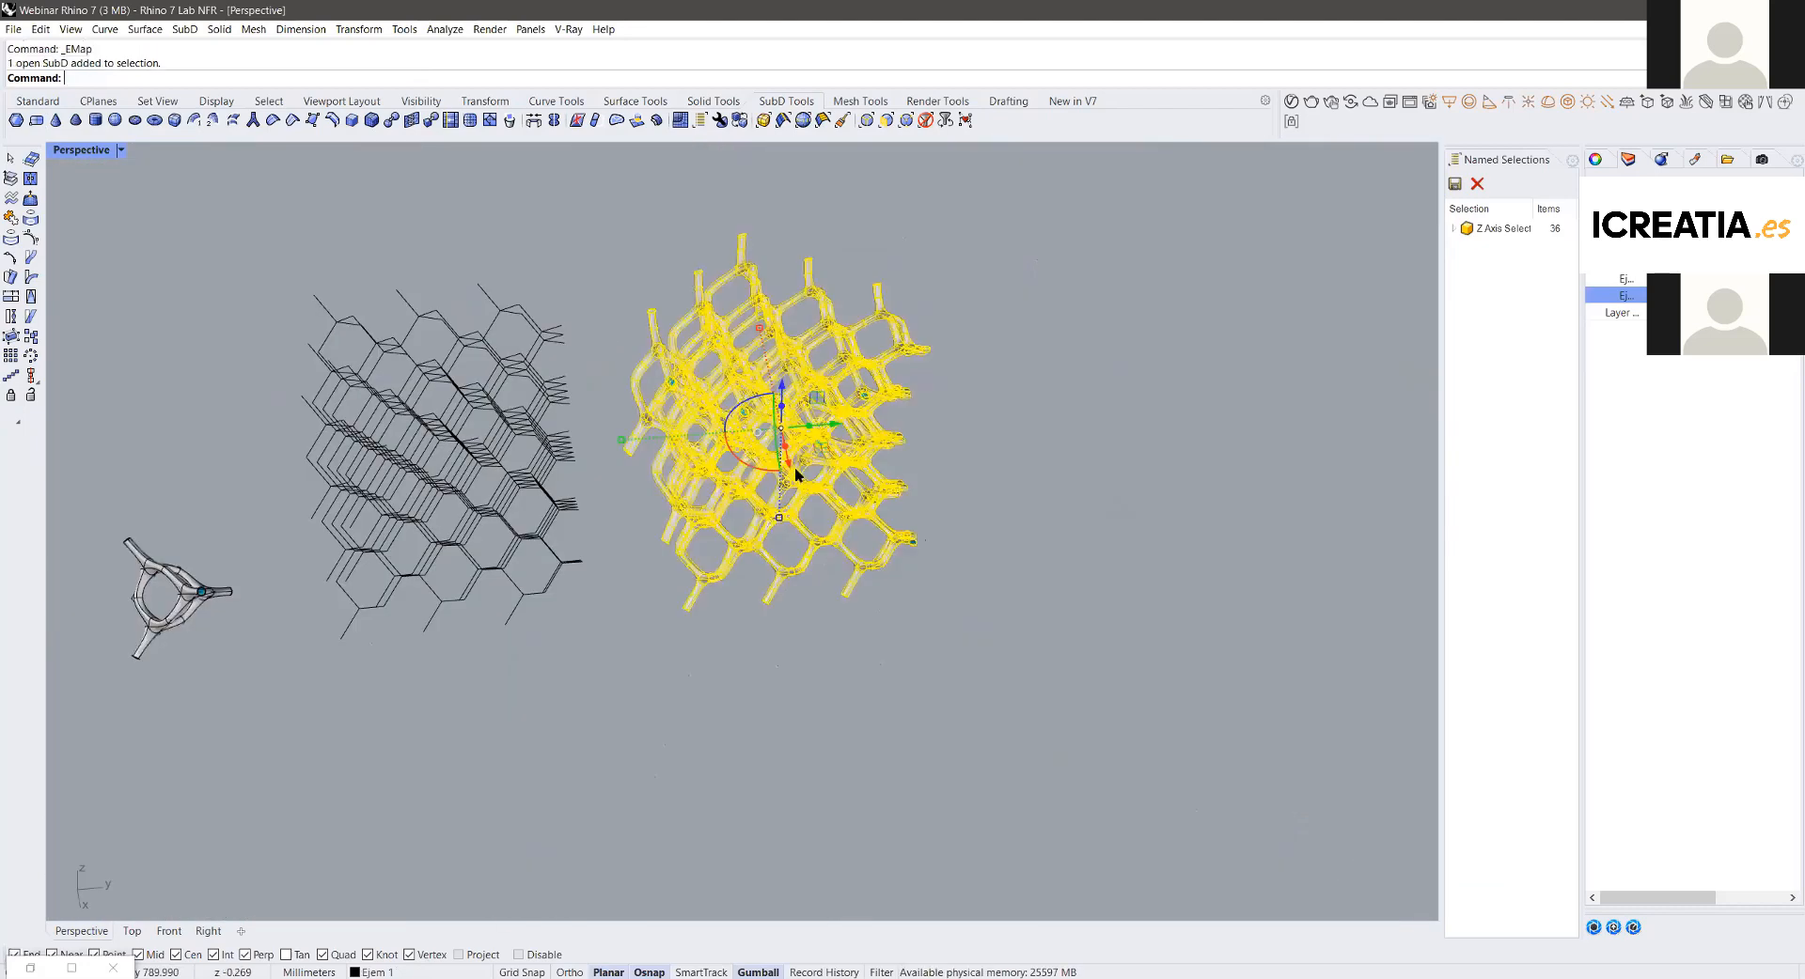
{"action": "key", "text": "Delete"}
{"action": "scroll", "coordinate": [796, 476], "scroll_direction": "down", "scroll_amount": 5}
{"action": "key", "text": "Return"}
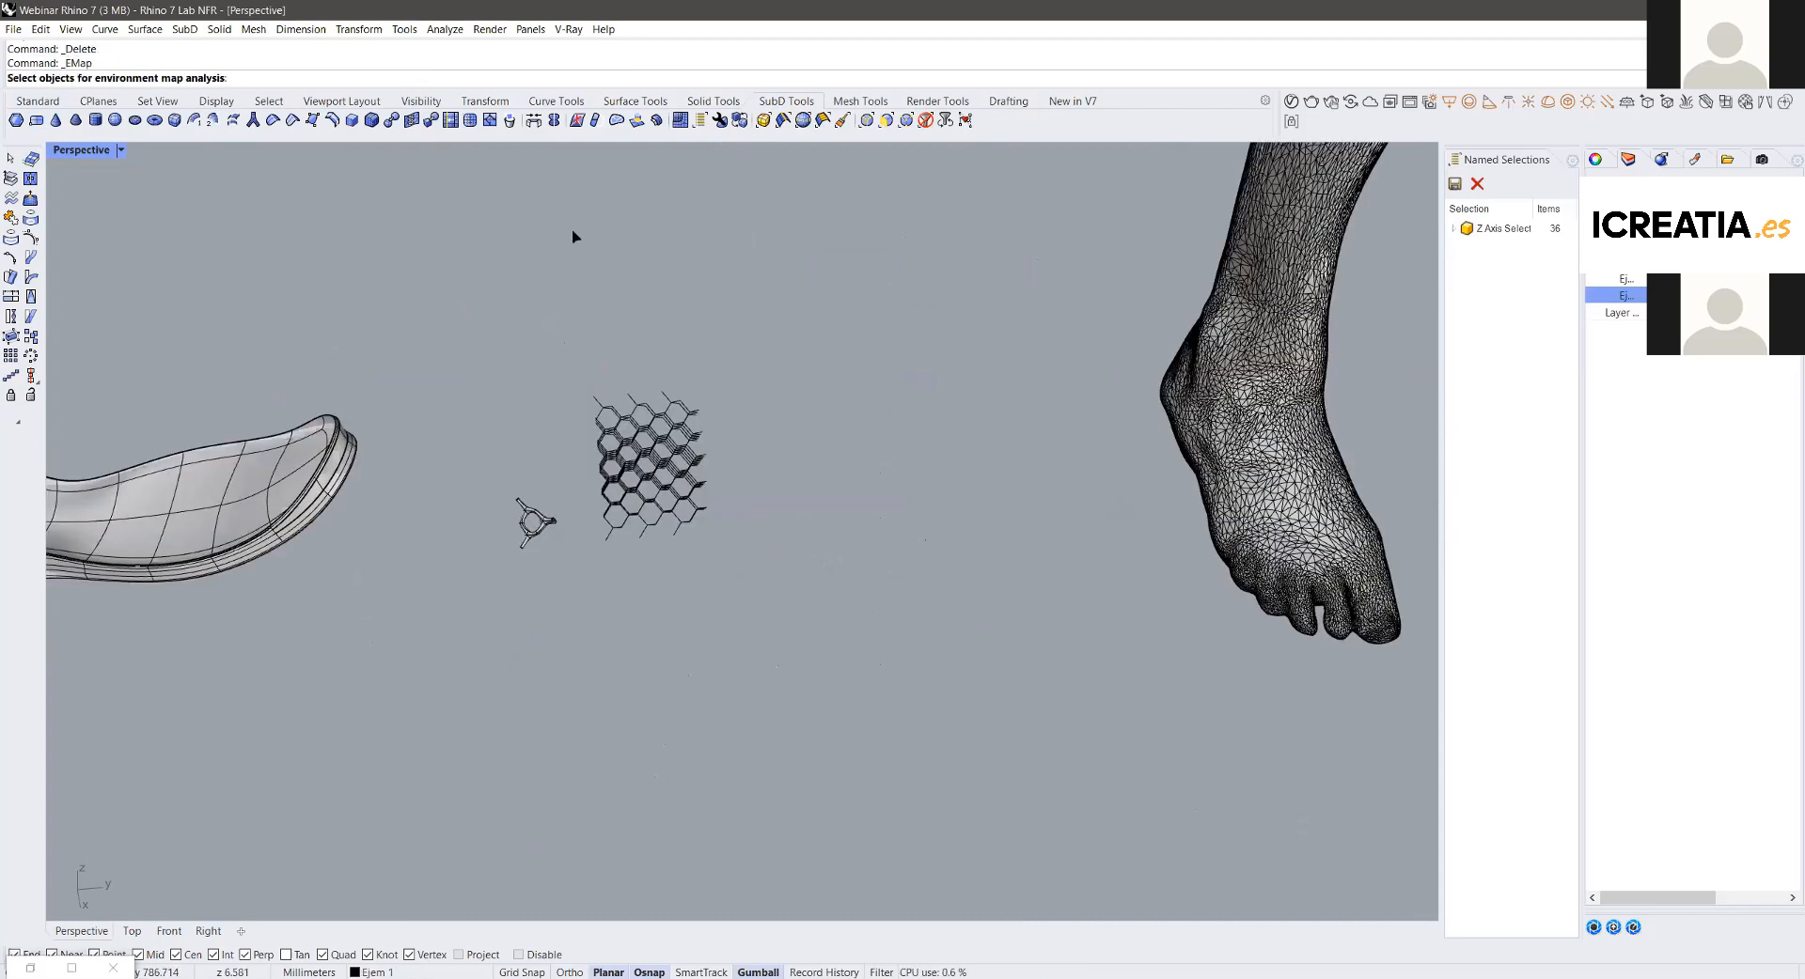
{"action": "right_click_drag", "start_coordinate": [603, 609], "coordinate": [648, 625], "text": "shift"}
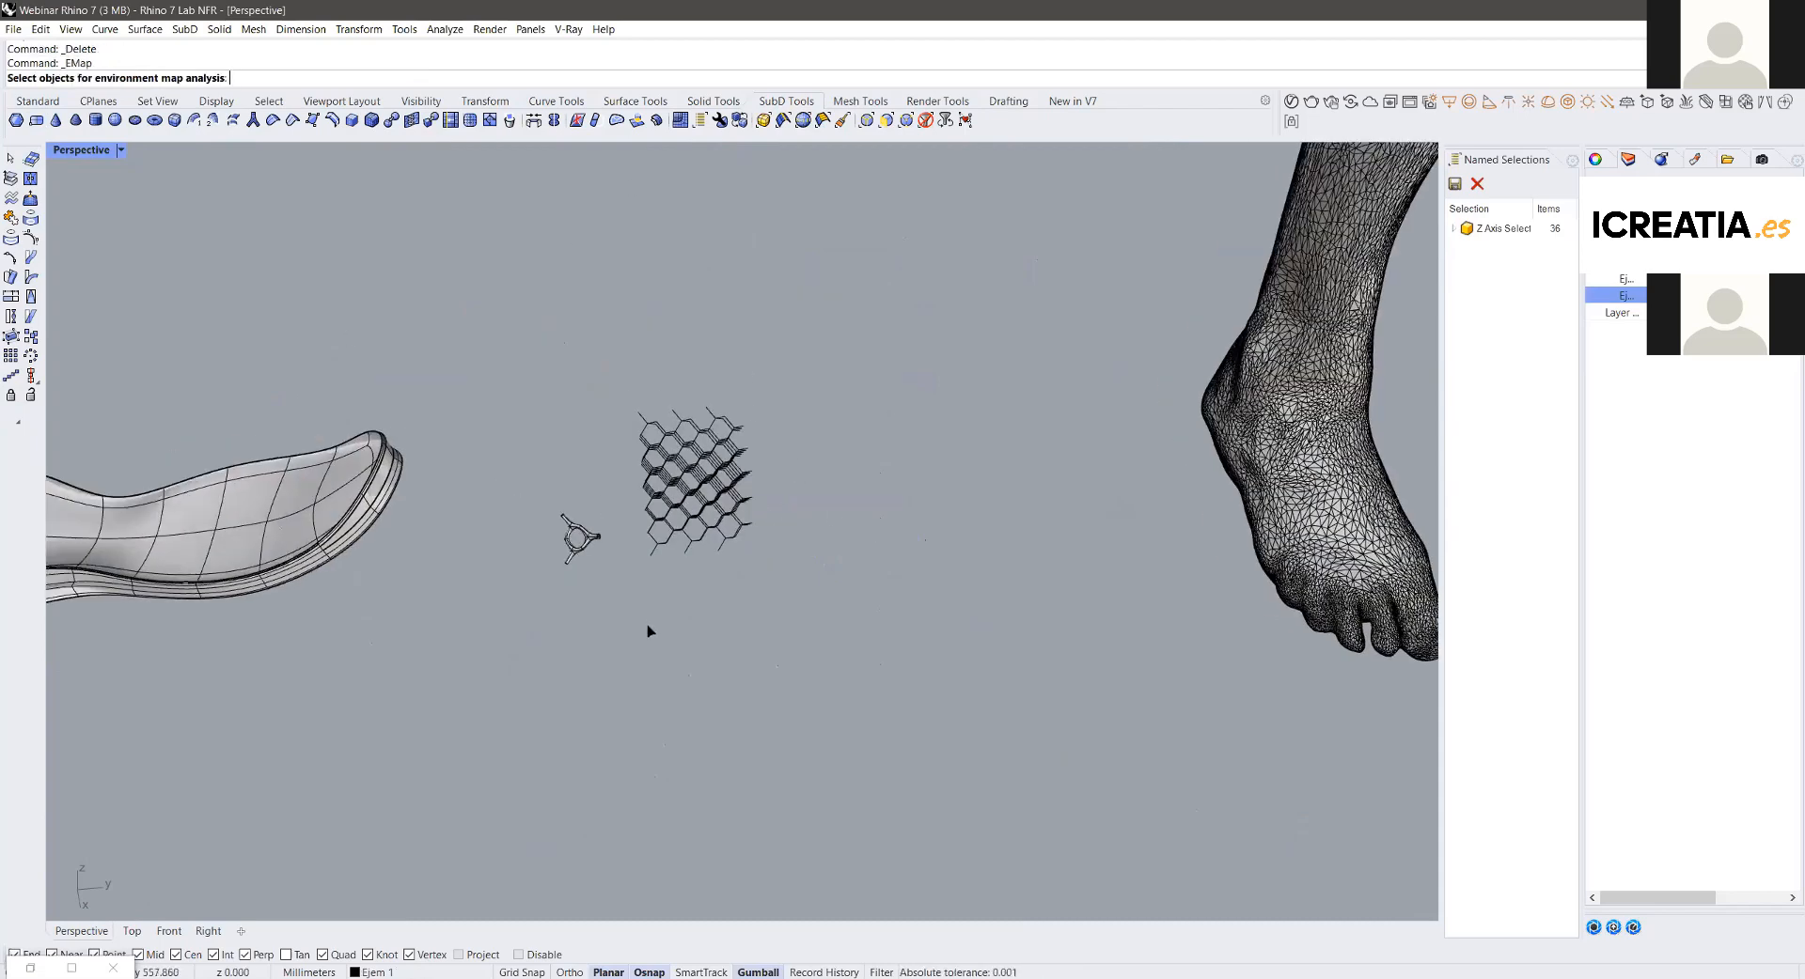
{"action": "right_click_drag", "start_coordinate": [569, 481], "coordinate": [777, 537], "text": "shift"}
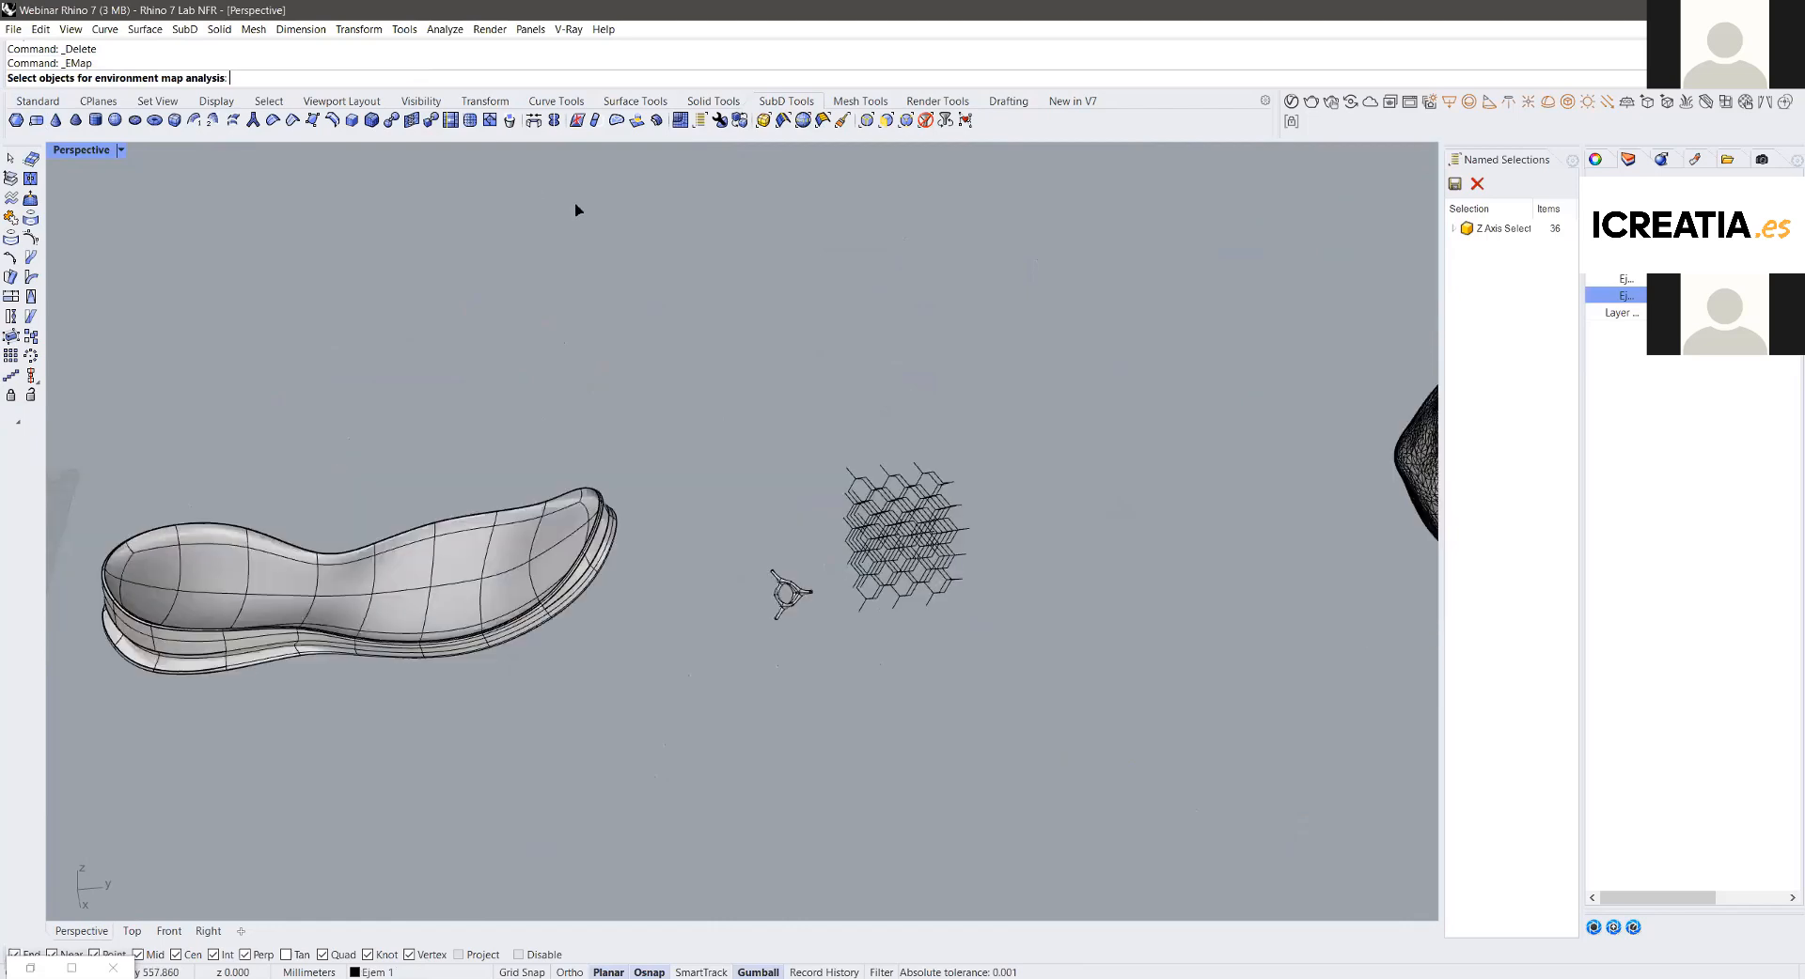
{"action": "left_click", "coordinate": [310, 564]}
{"action": "scroll", "coordinate": [310, 554], "scroll_direction": "up", "scroll_amount": 9}
{"action": "key", "text": "Escape"}
{"action": "scroll", "coordinate": [676, 365], "scroll_direction": "down", "scroll_amount": 8}
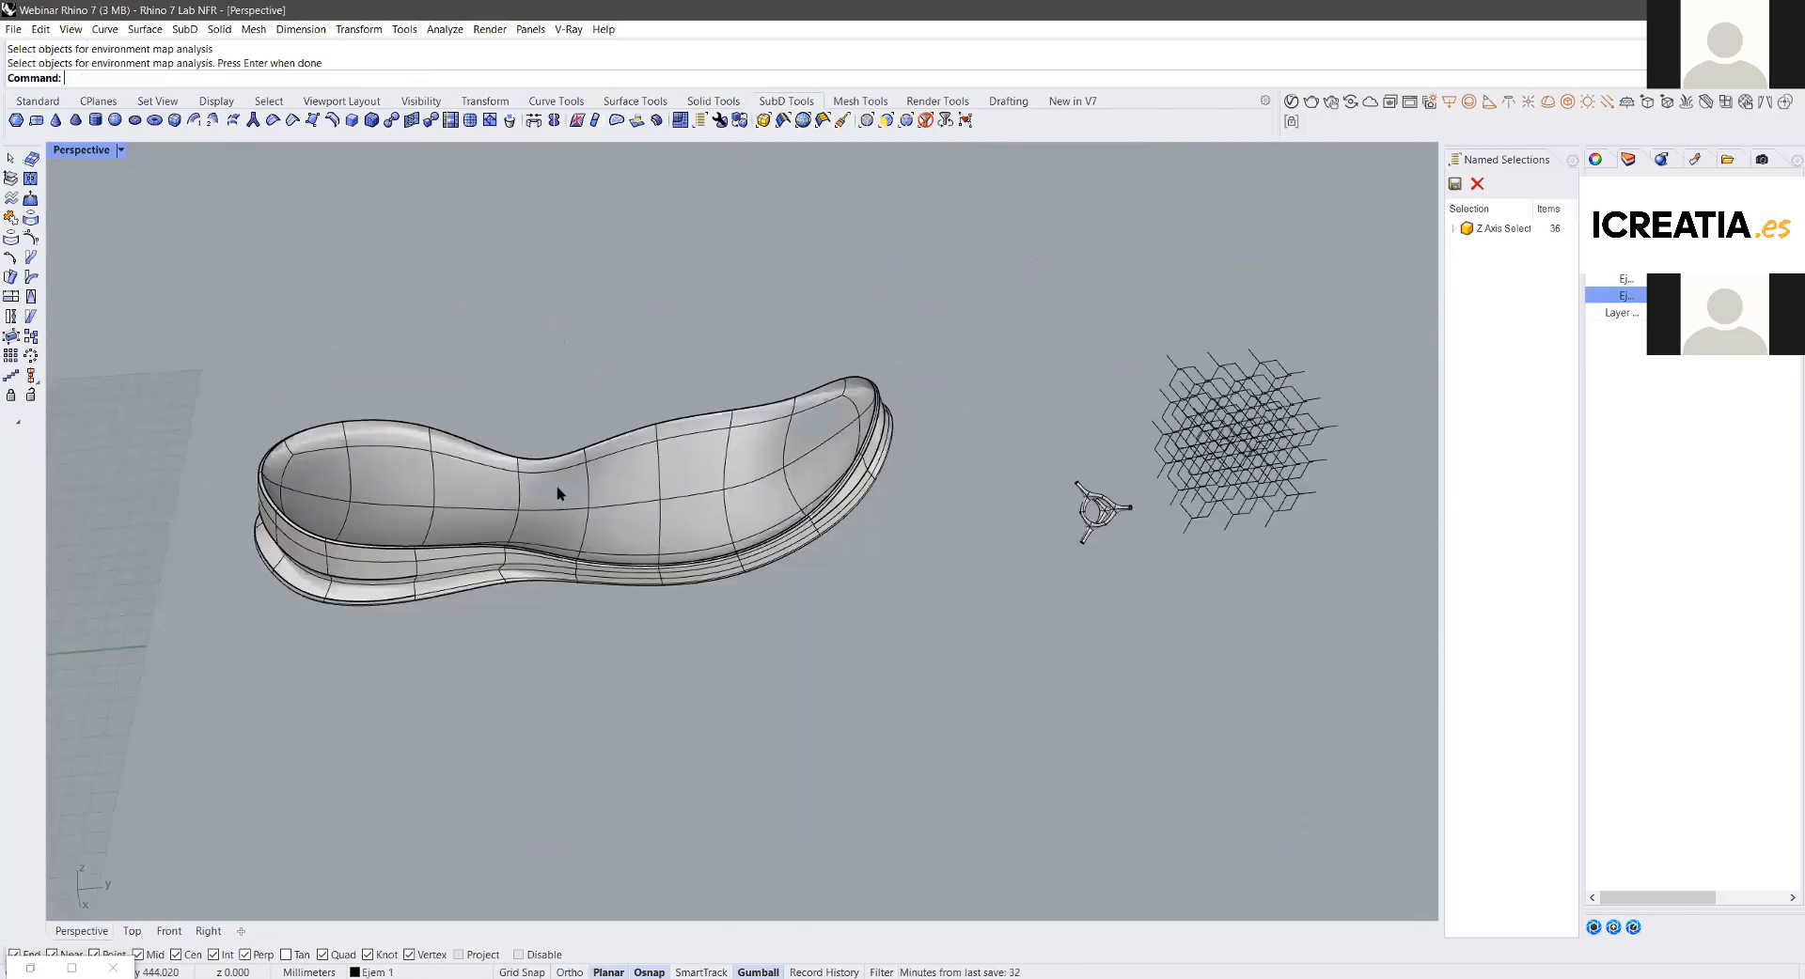
Step: Draw a single four-cornered SubD face with 3D Face on the ground plane, beside the bridged cubes
{"action": "scroll", "coordinate": [677, 366], "scroll_direction": "down", "scroll_amount": 2}
{"action": "right_click_drag", "start_coordinate": [714, 513], "coordinate": [753, 519]}
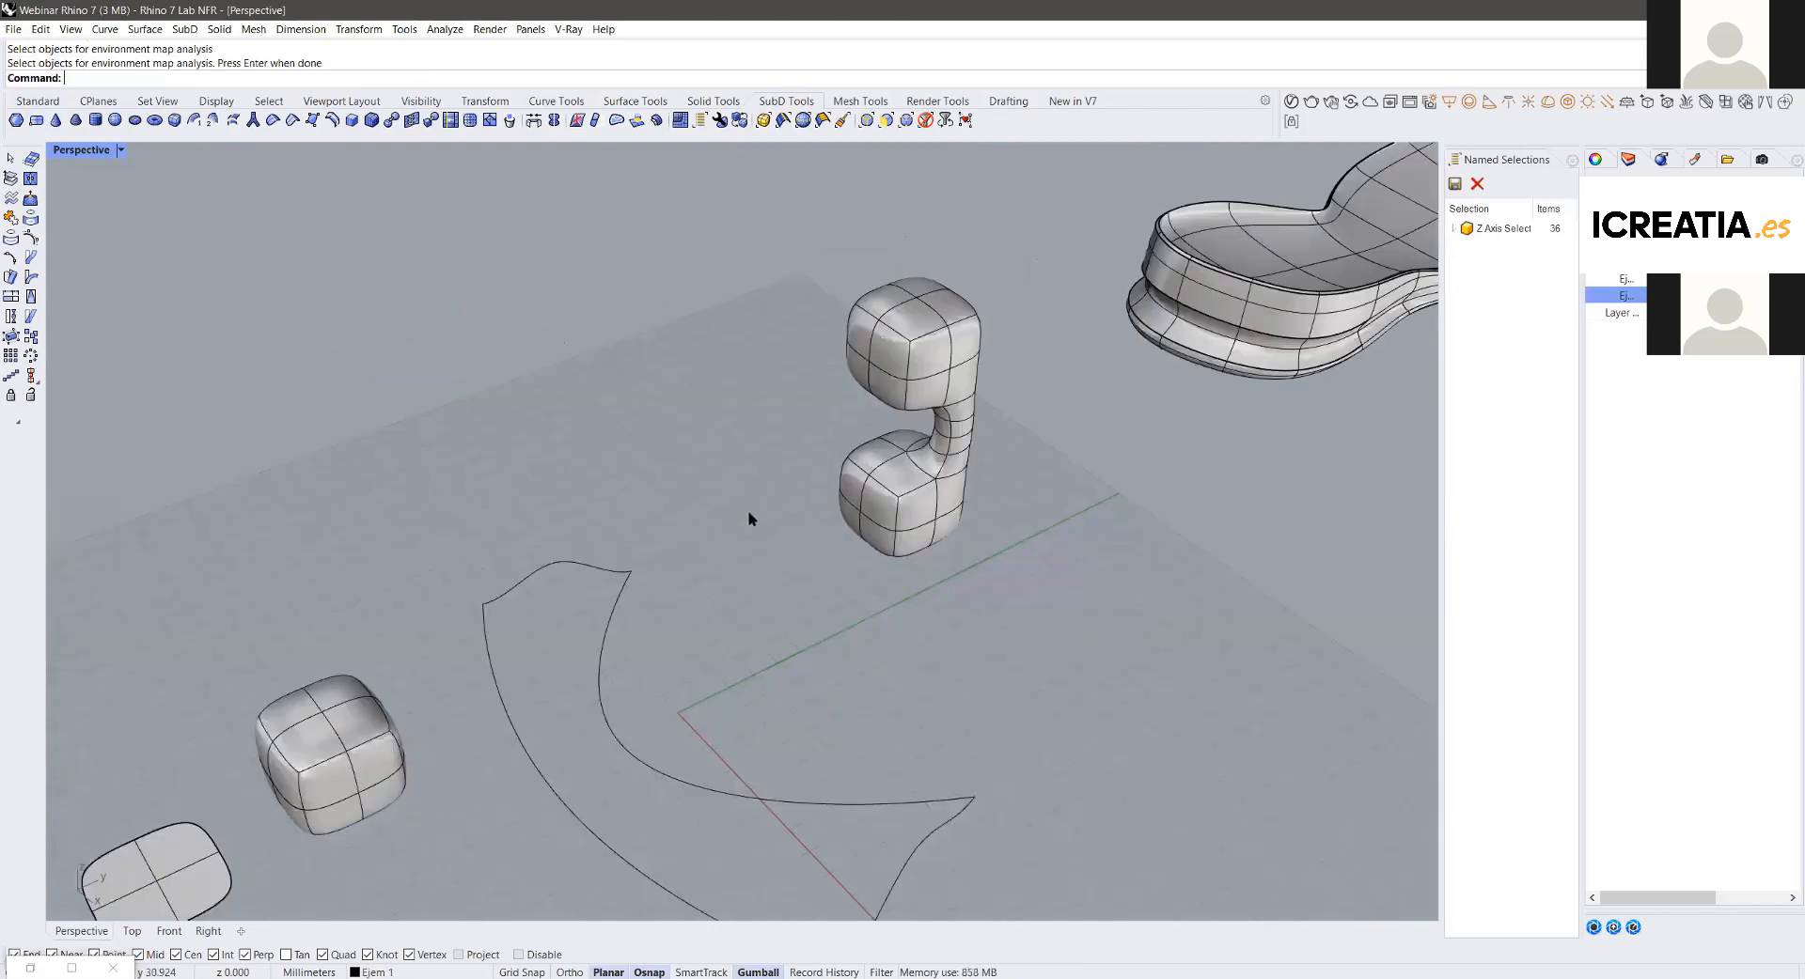
{"action": "scroll", "coordinate": [742, 518], "scroll_direction": "up", "scroll_amount": 5}
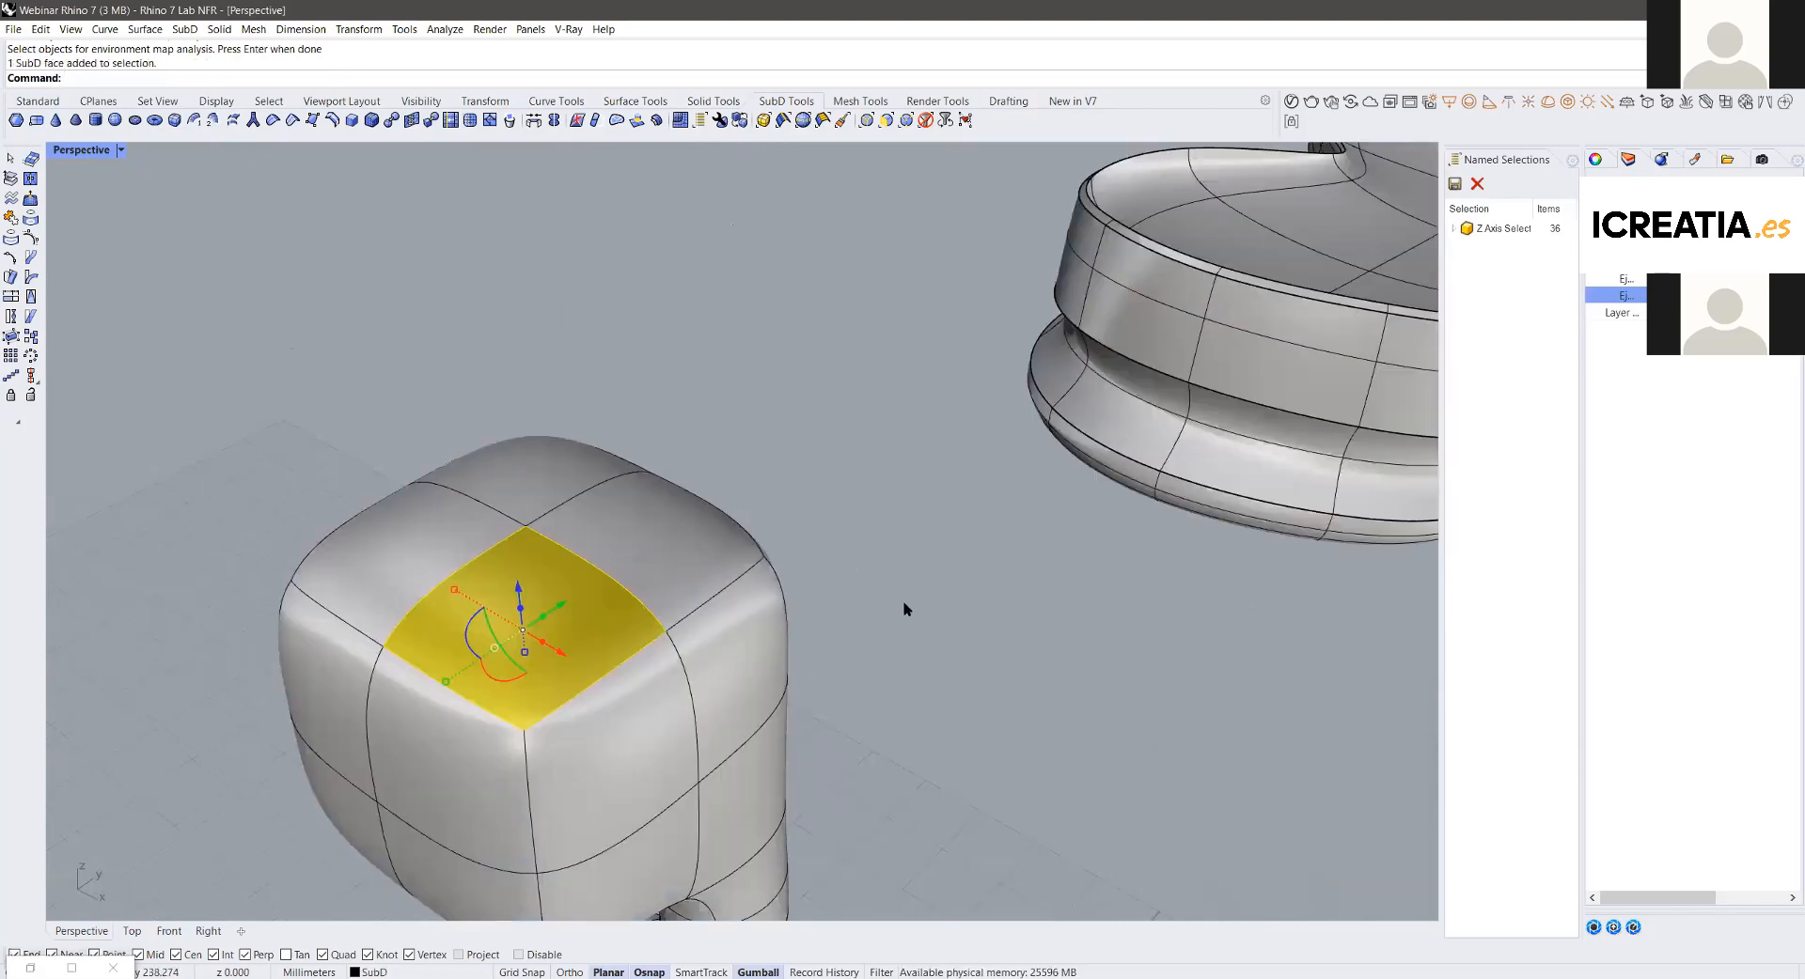
{"action": "scroll", "coordinate": [846, 517], "scroll_direction": "down", "scroll_amount": 3}
{"action": "scroll", "coordinate": [282, 207], "scroll_direction": "down", "scroll_amount": 2}
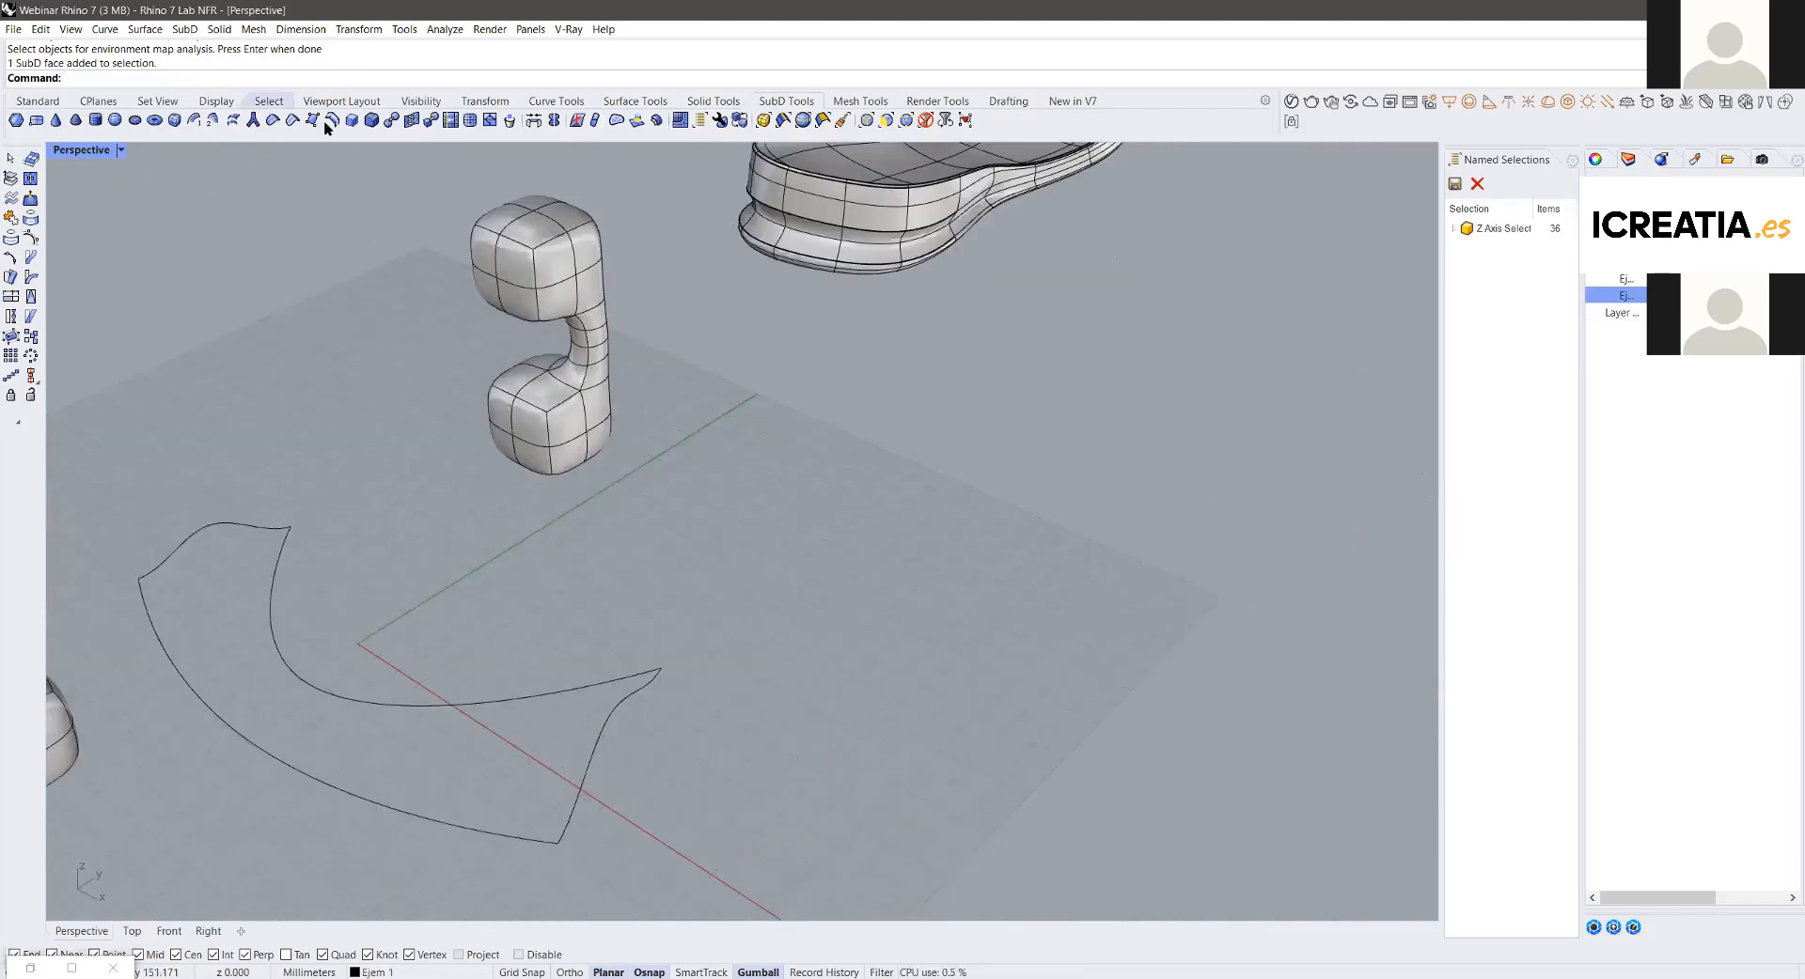
{"action": "left_click", "coordinate": [313, 119]}
{"action": "left_click", "coordinate": [781, 522]}
{"action": "left_click", "coordinate": [948, 403]}
{"action": "left_click", "coordinate": [1106, 467]}
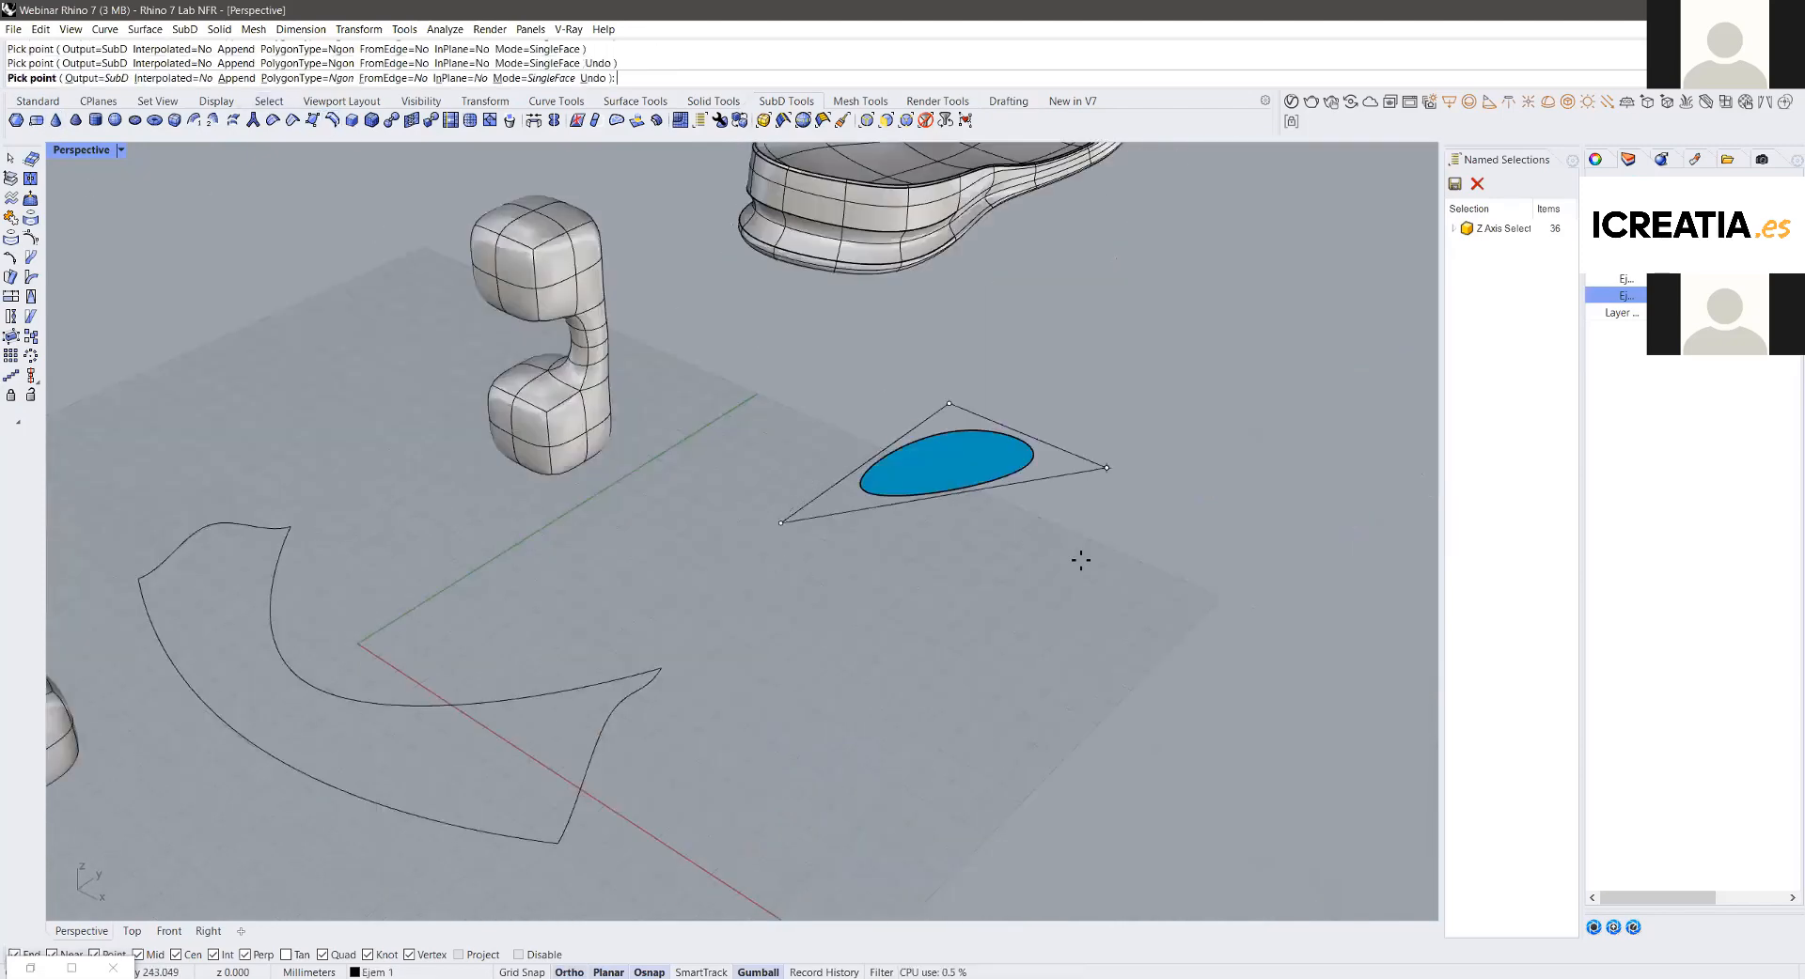
{"action": "left_click", "coordinate": [1081, 561], "text": "shift"}
{"action": "left_click", "coordinate": [940, 649], "text": "shift"}
{"action": "right_click", "coordinate": [996, 569]}
{"action": "left_click", "coordinate": [1025, 517]}
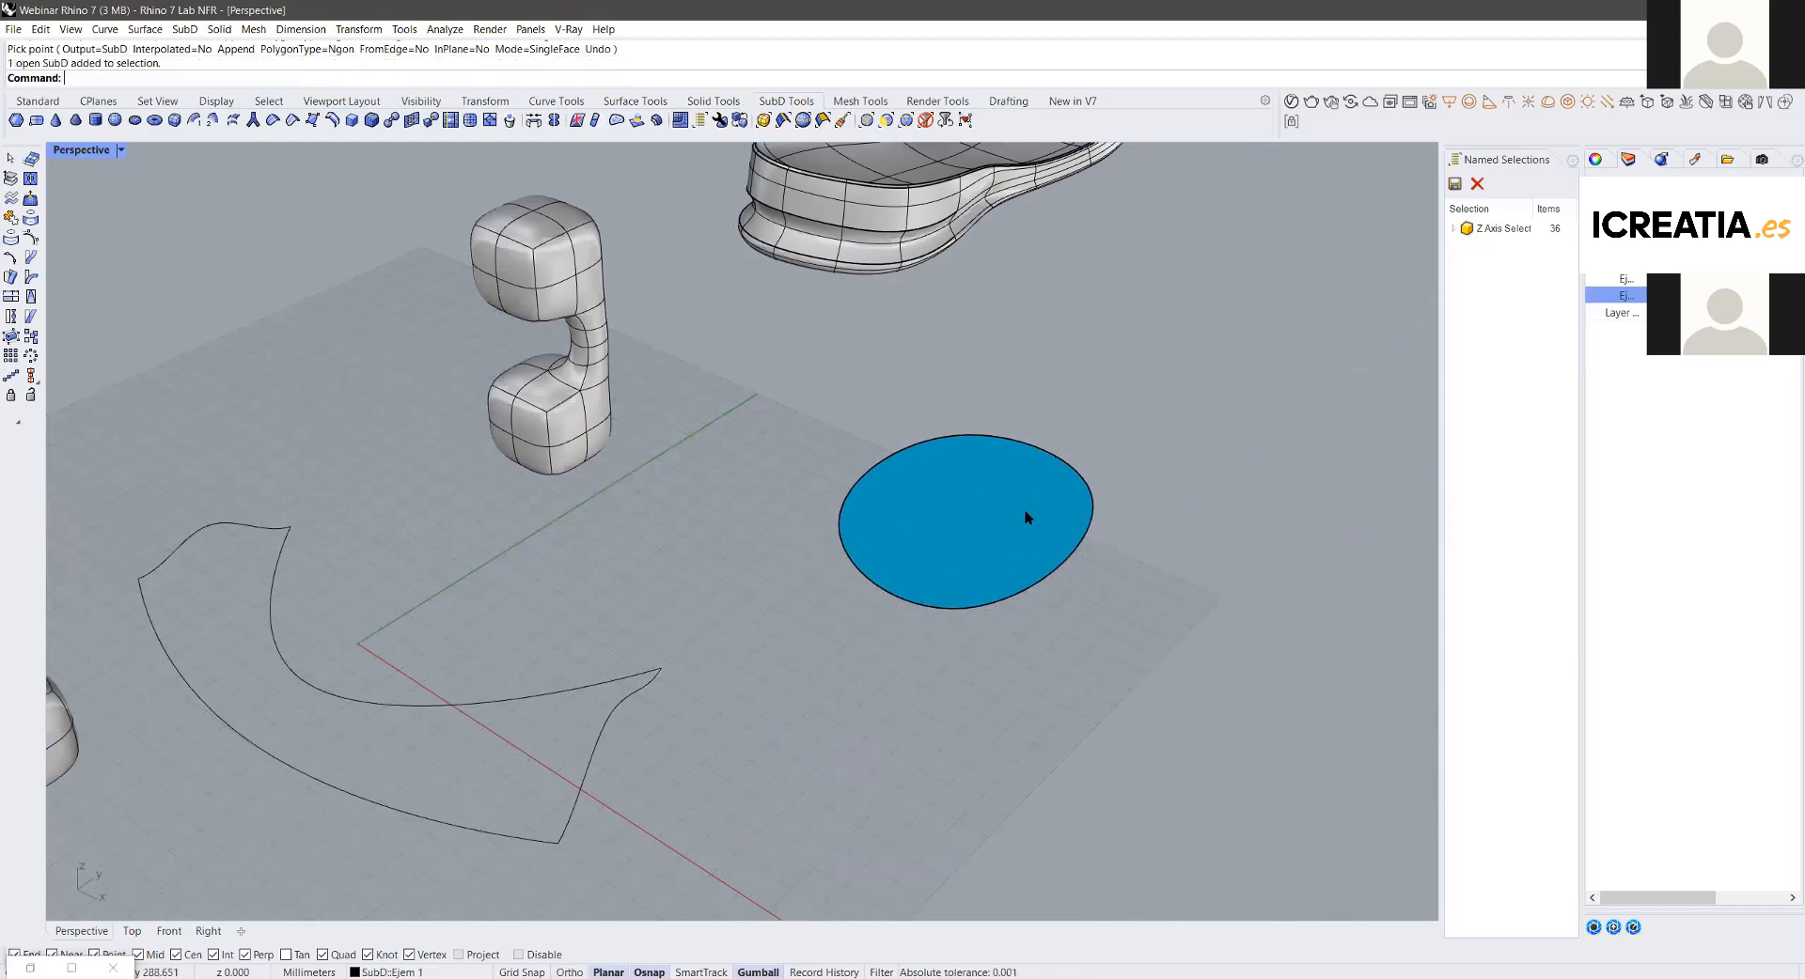
Step: Compare the smooth and flat SubD displays on the new face, the bridged cubes and the shoe sole
{"action": "key", "text": "Tab"}
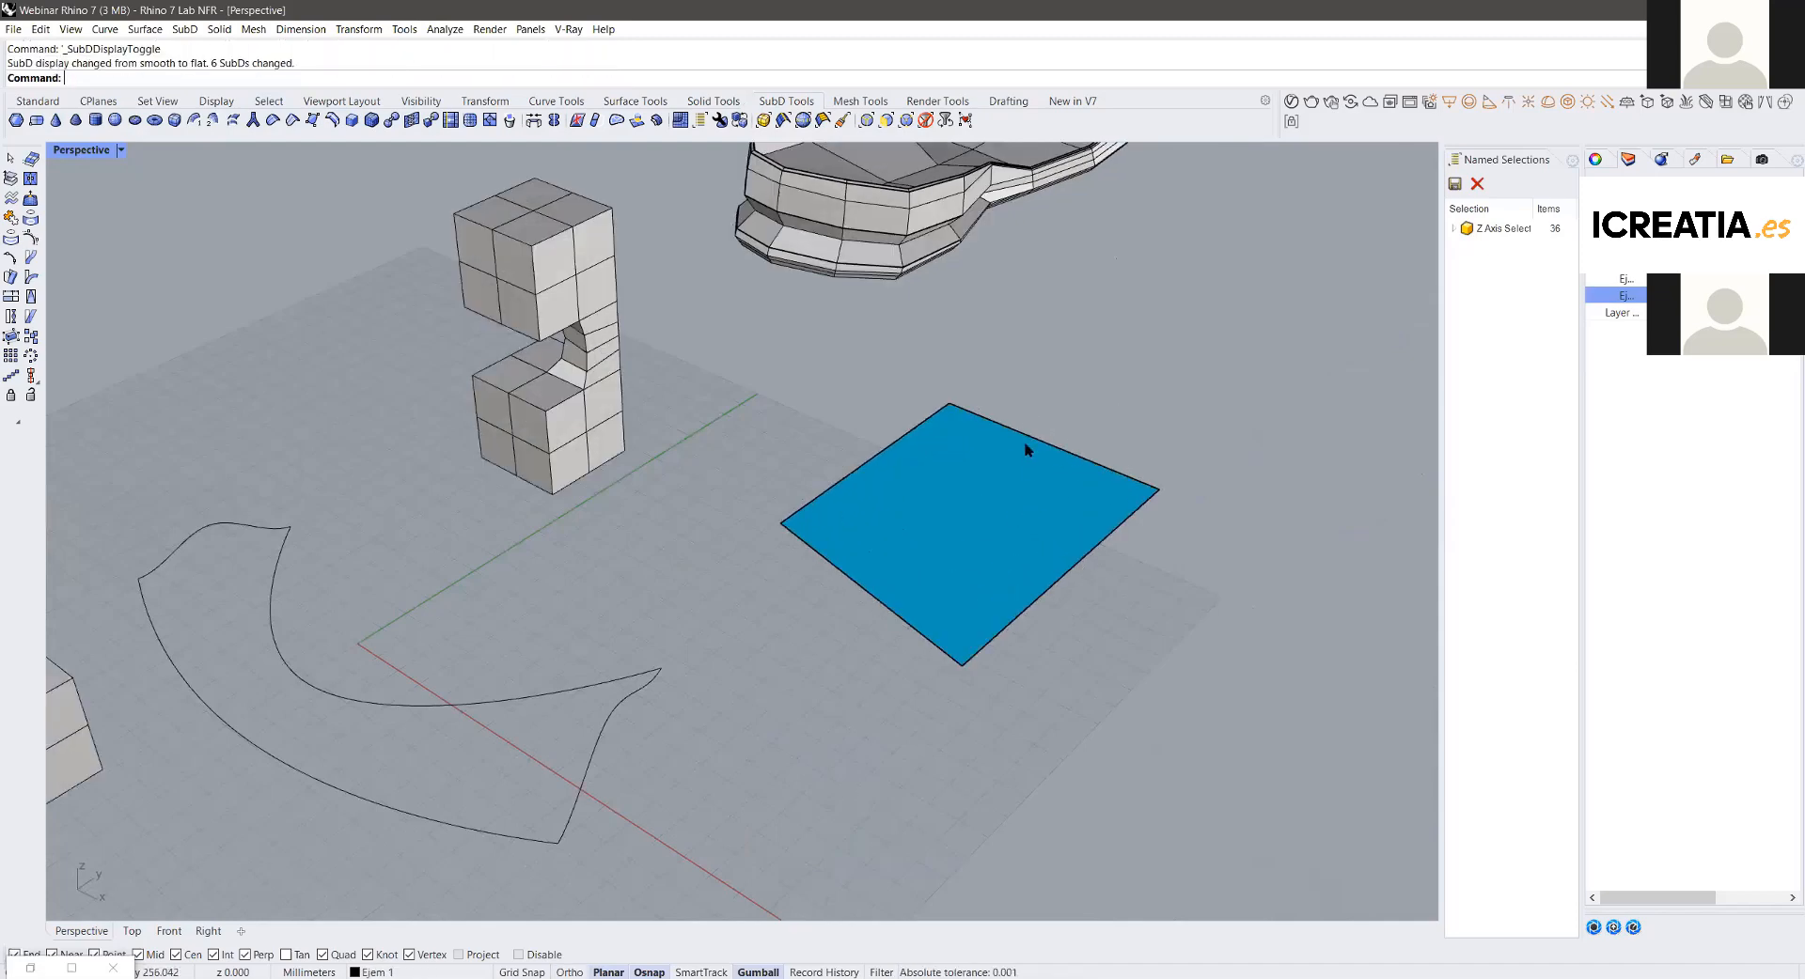
{"action": "key", "text": "Tab"}
{"action": "scroll", "coordinate": [1034, 461], "scroll_direction": "up", "scroll_amount": 3}
{"action": "key", "text": "Tab"}
{"action": "key", "text": "Tab"}
{"action": "scroll", "coordinate": [989, 459], "scroll_direction": "down", "scroll_amount": 4}
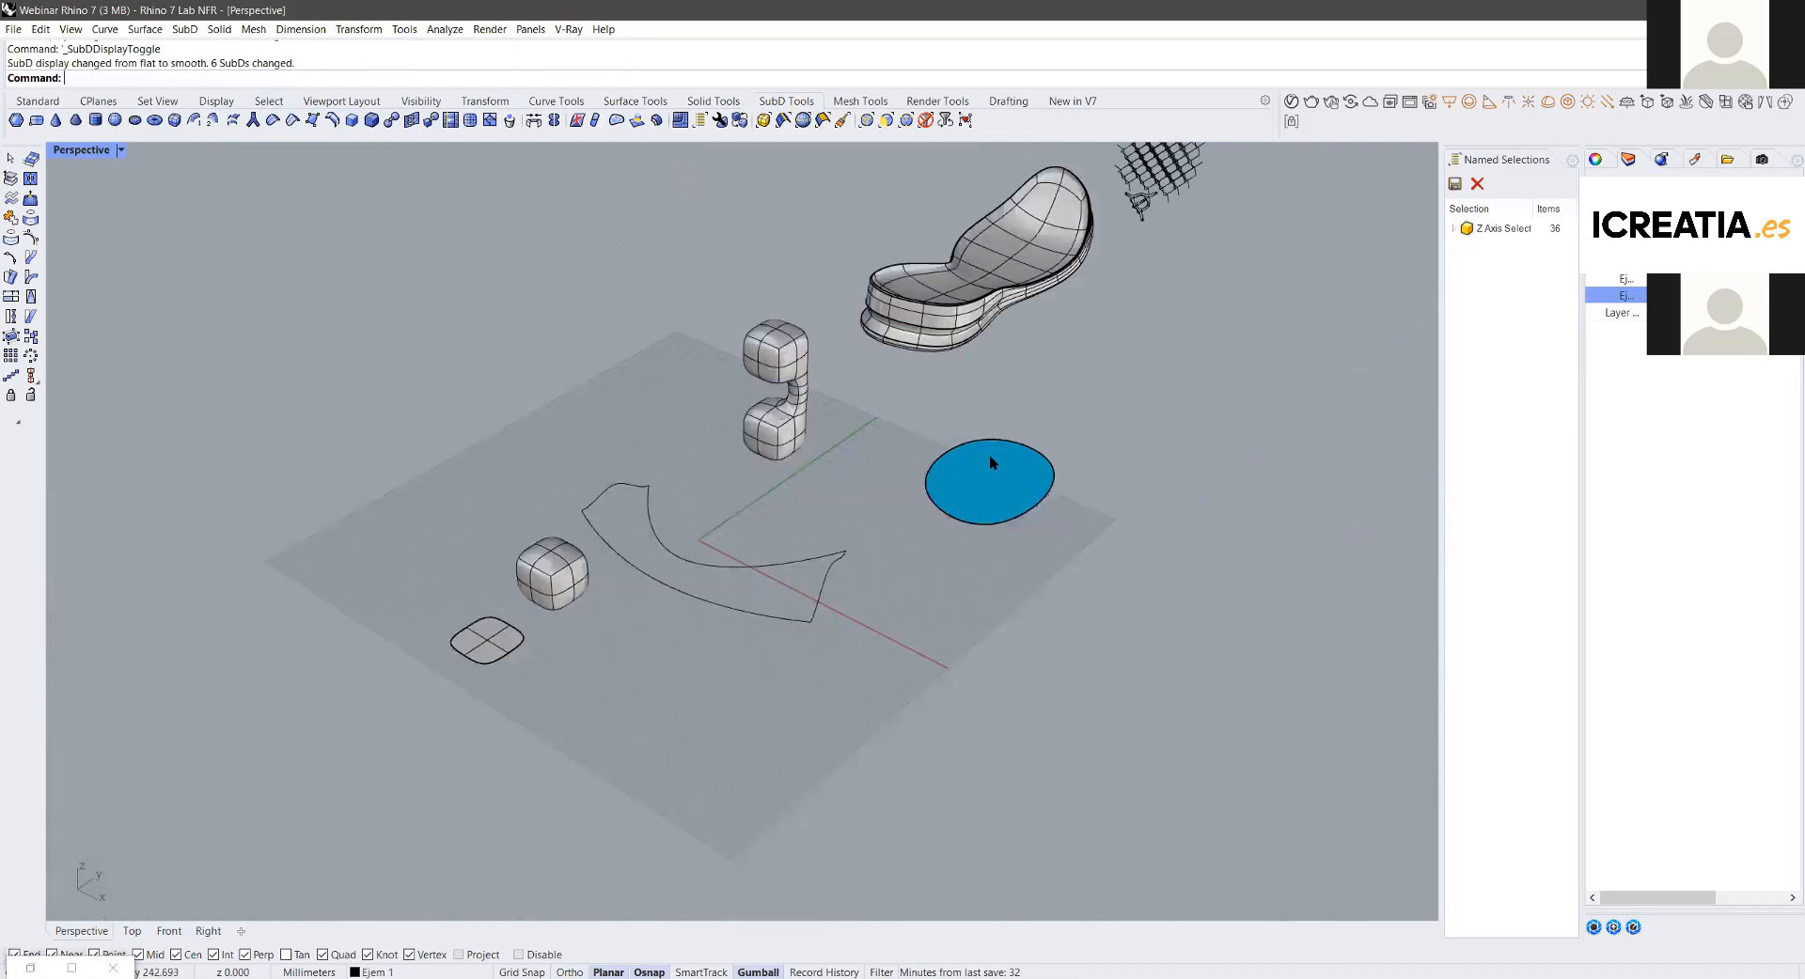
{"action": "scroll", "coordinate": [992, 462], "scroll_direction": "up", "scroll_amount": 3}
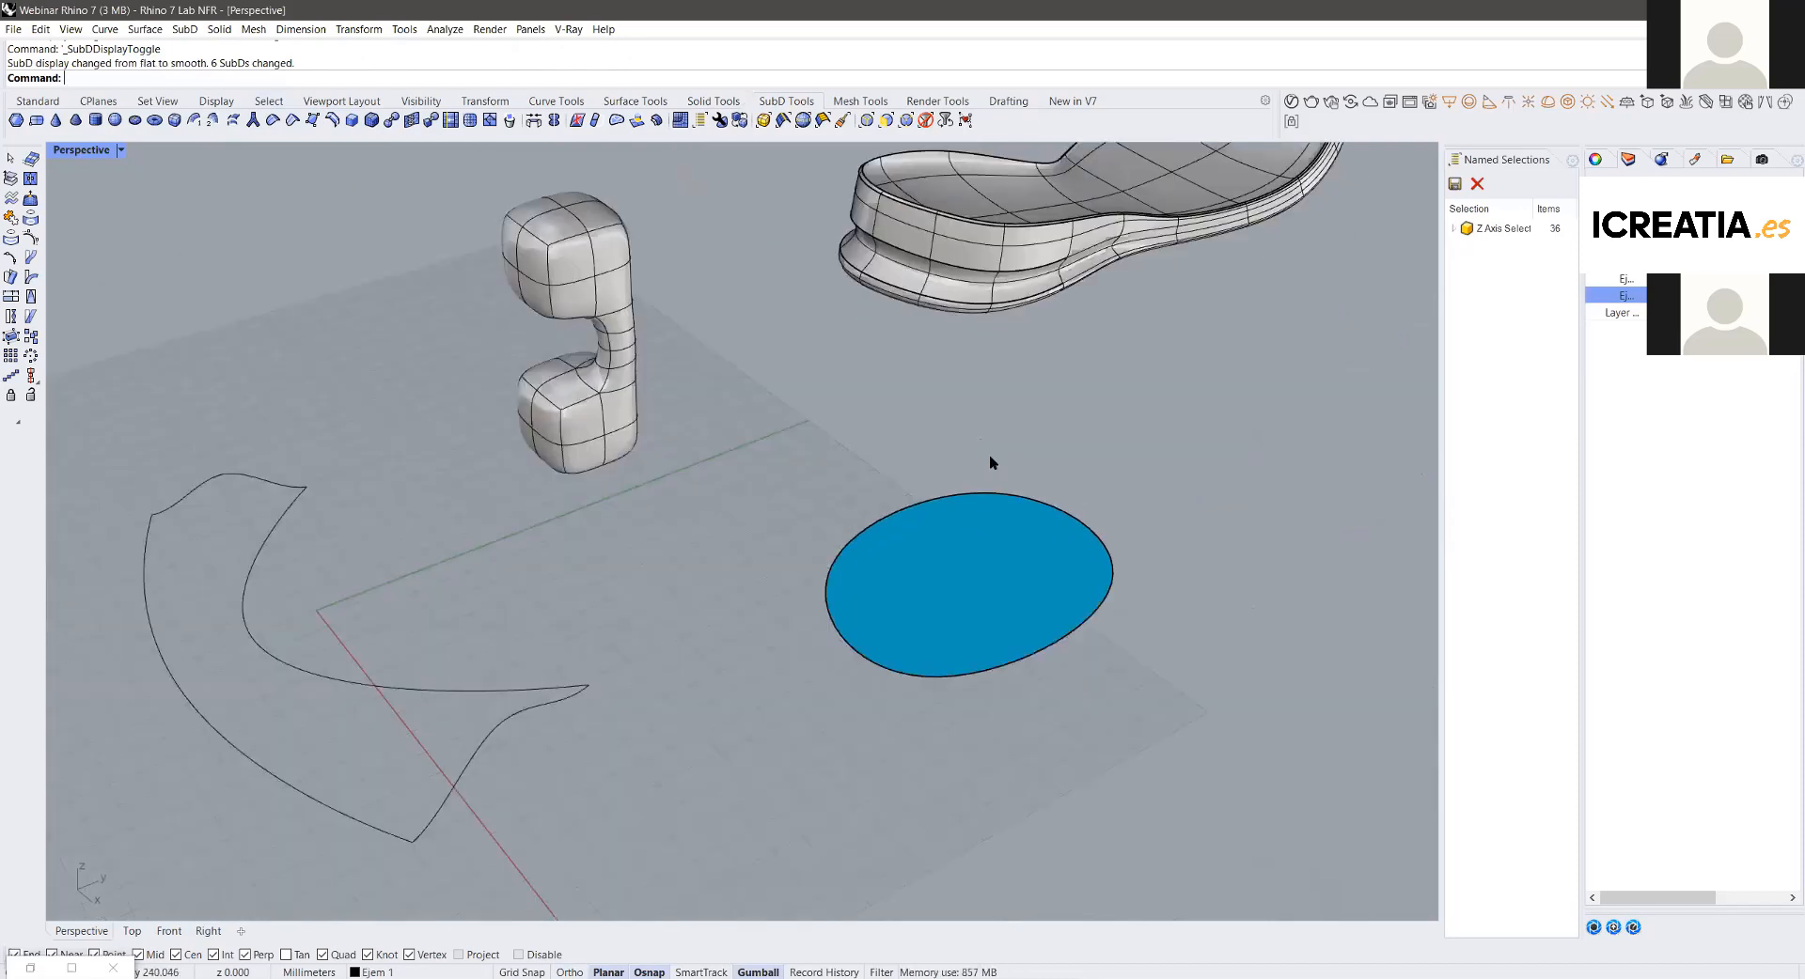
{"action": "key", "text": "Tab"}
{"action": "left_click_drag", "start_coordinate": [701, 352], "coordinate": [491, 178]}
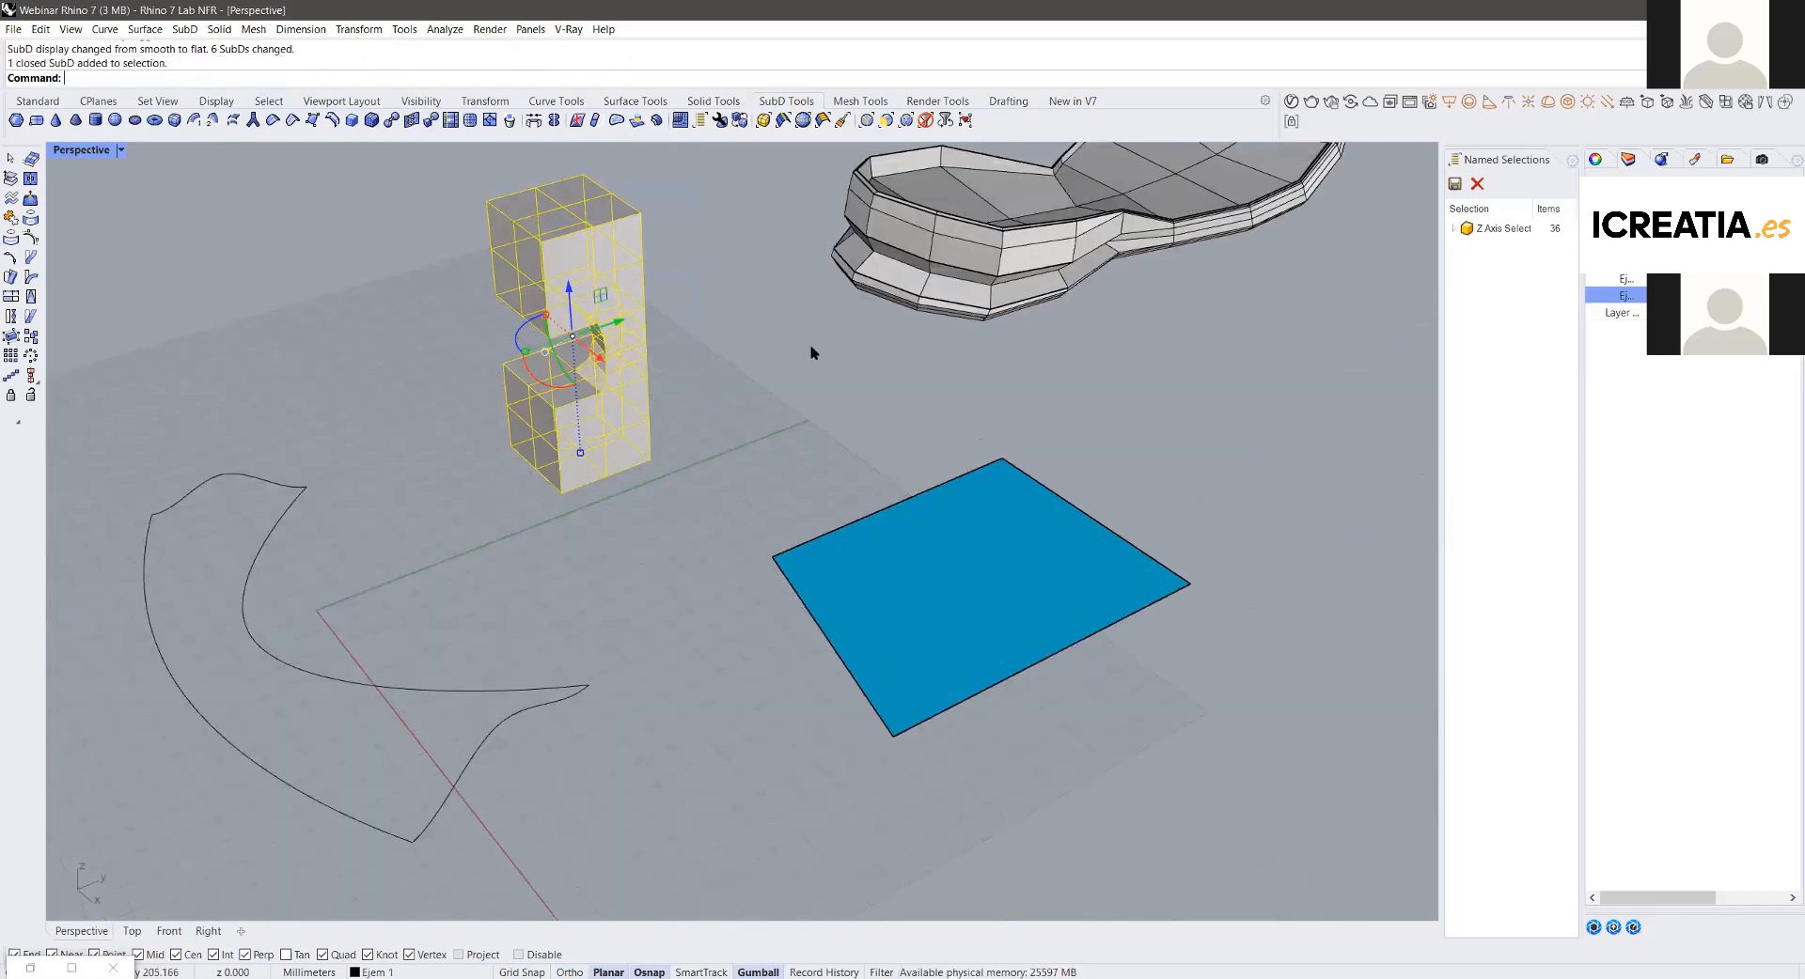
{"action": "key", "text": "Escape"}
{"action": "key", "text": "Tab"}
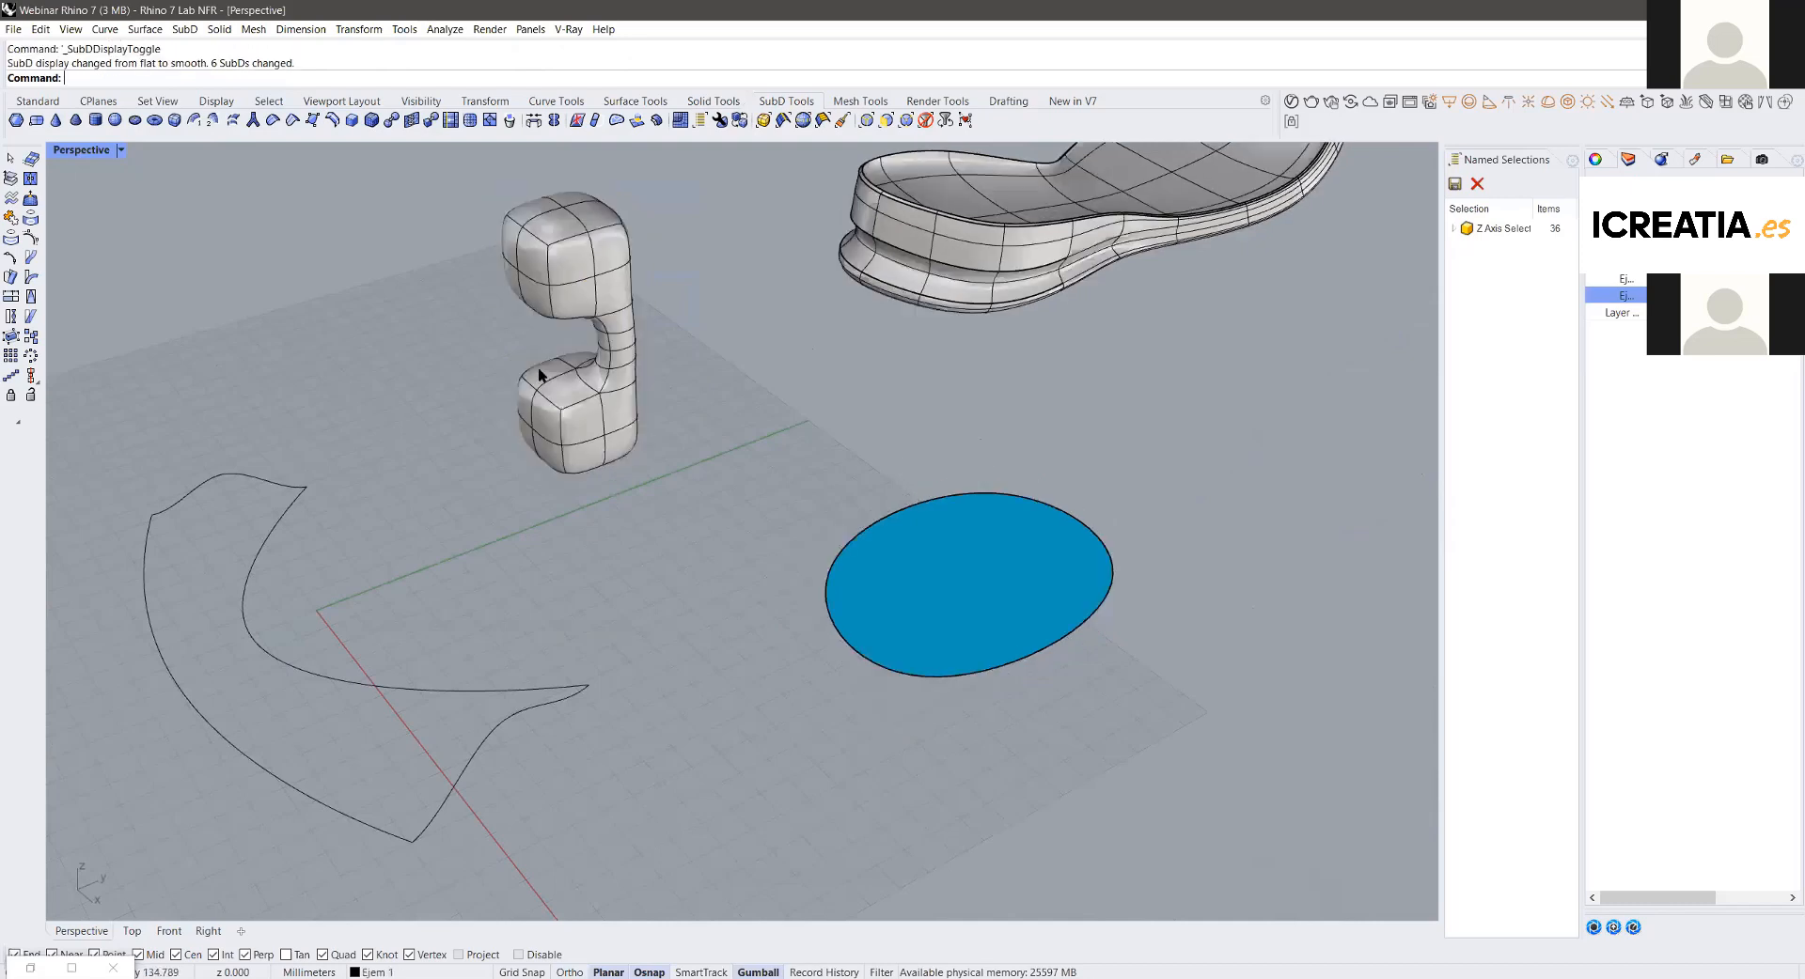
{"action": "key", "text": "Tab"}
{"action": "key", "text": "Tab"}
Step: In flat SubD display, extrude the far edge of the single face outward and upward into a second, inclined face
{"action": "key", "text": "Tab"}
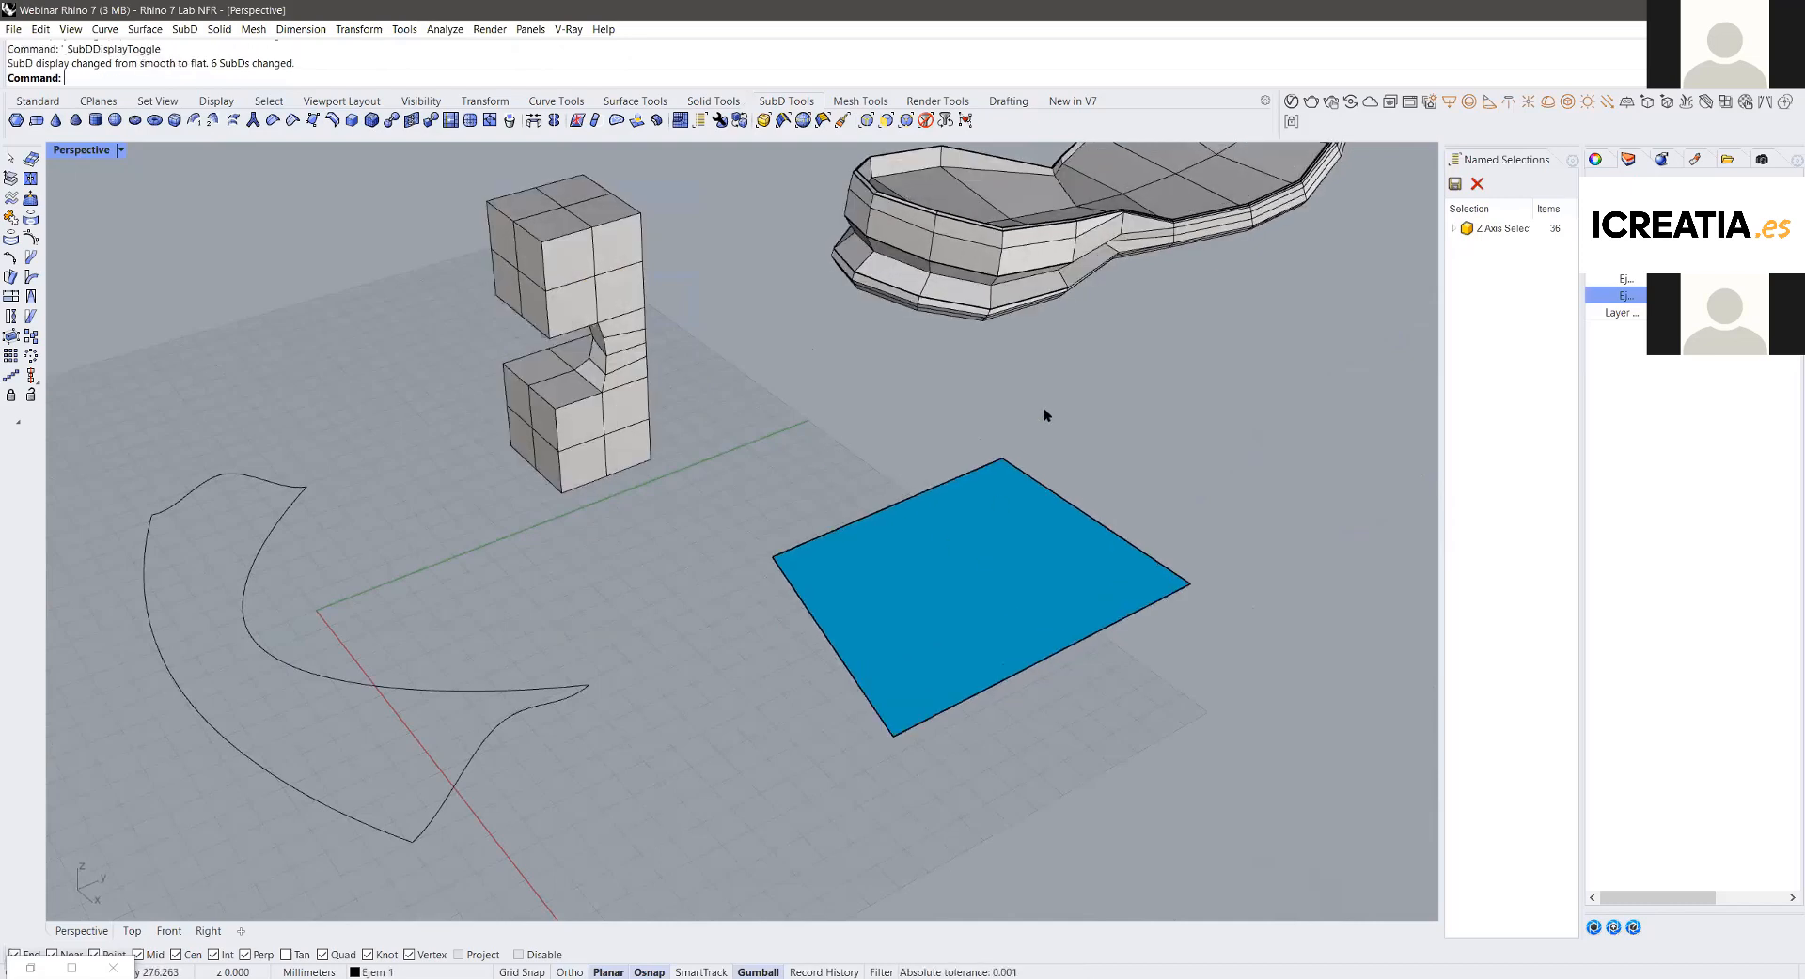
{"action": "left_click", "coordinate": [1056, 501], "text": "ctrl+shift"}
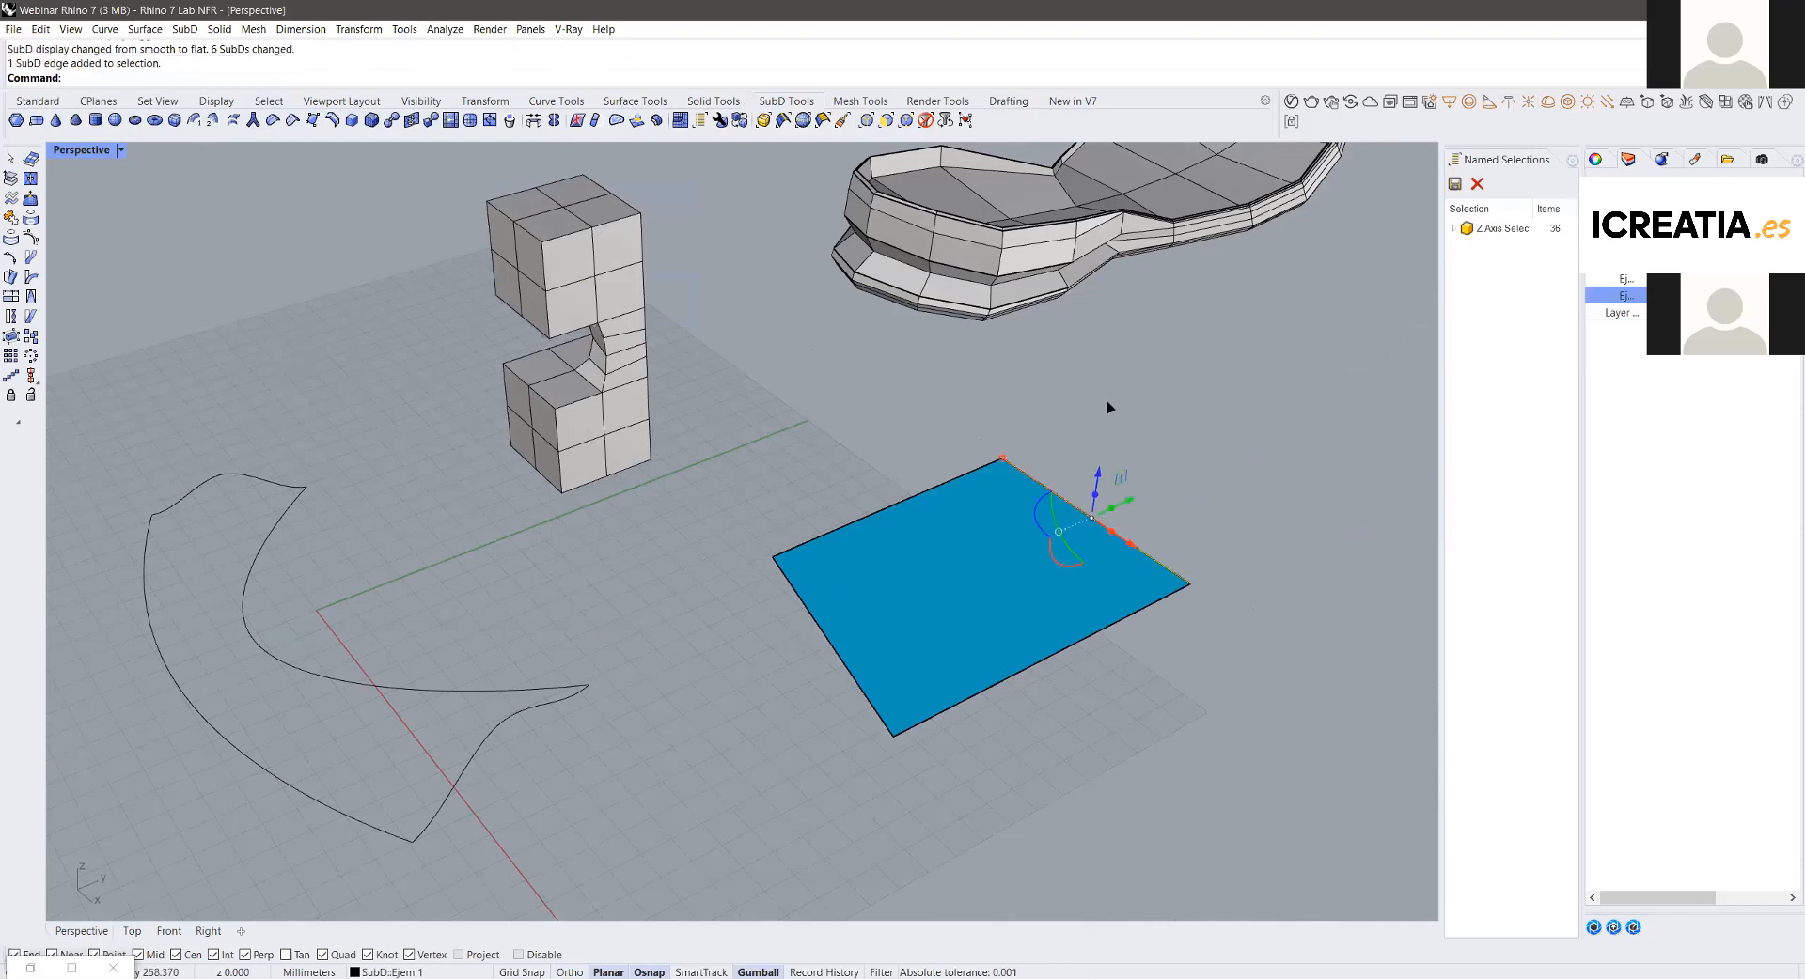
{"action": "left_click_drag", "start_coordinate": [1109, 400], "coordinate": [1311, 367]}
{"action": "left_click", "coordinate": [1168, 380], "text": "ctrl+shift"}
{"action": "left_click_drag", "start_coordinate": [1171, 339], "coordinate": [1308, 279]}
{"action": "left_click", "coordinate": [1426, 337]}
Step: Extrude both the flat and the inclined face downward together to give the SubD depth
{"action": "left_click", "coordinate": [1215, 479], "text": "ctrl+shift"}
{"action": "left_click", "coordinate": [989, 649], "text": "ctrl+shift"}
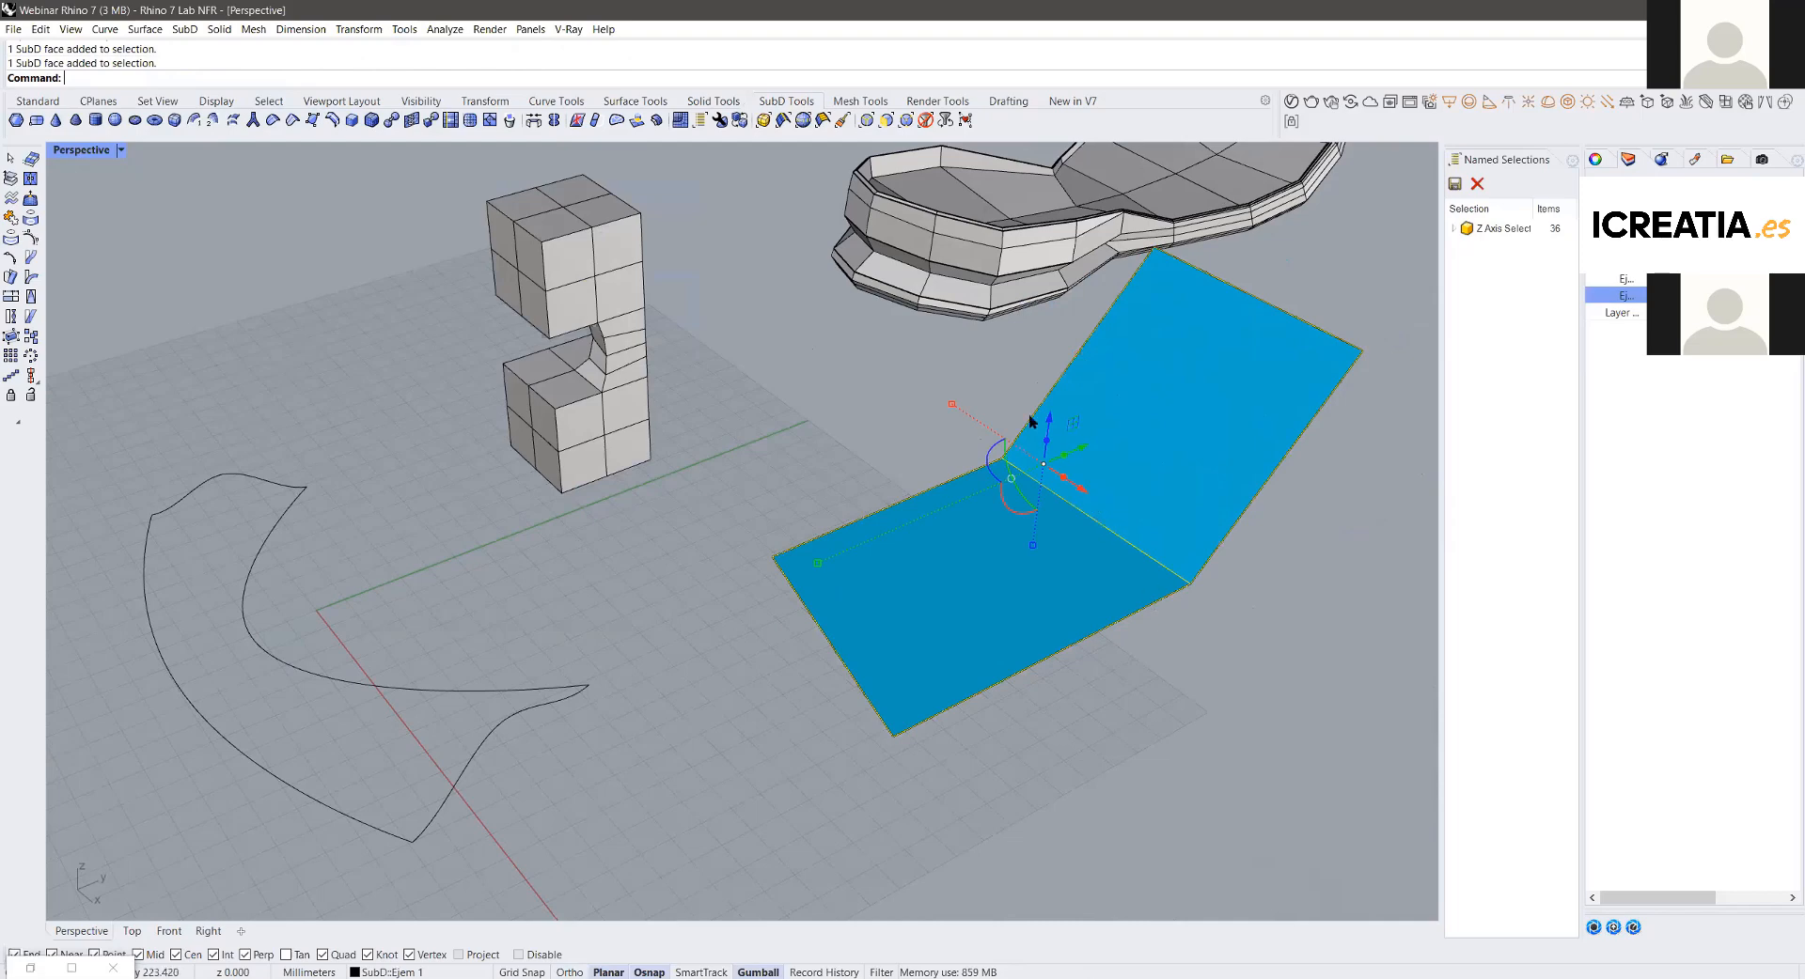
{"action": "right_click_drag", "start_coordinate": [956, 316], "coordinate": [961, 305]}
{"action": "left_click_drag", "start_coordinate": [959, 307], "coordinate": [979, 645], "text": "ctrl"}
{"action": "key", "text": "Escape"}
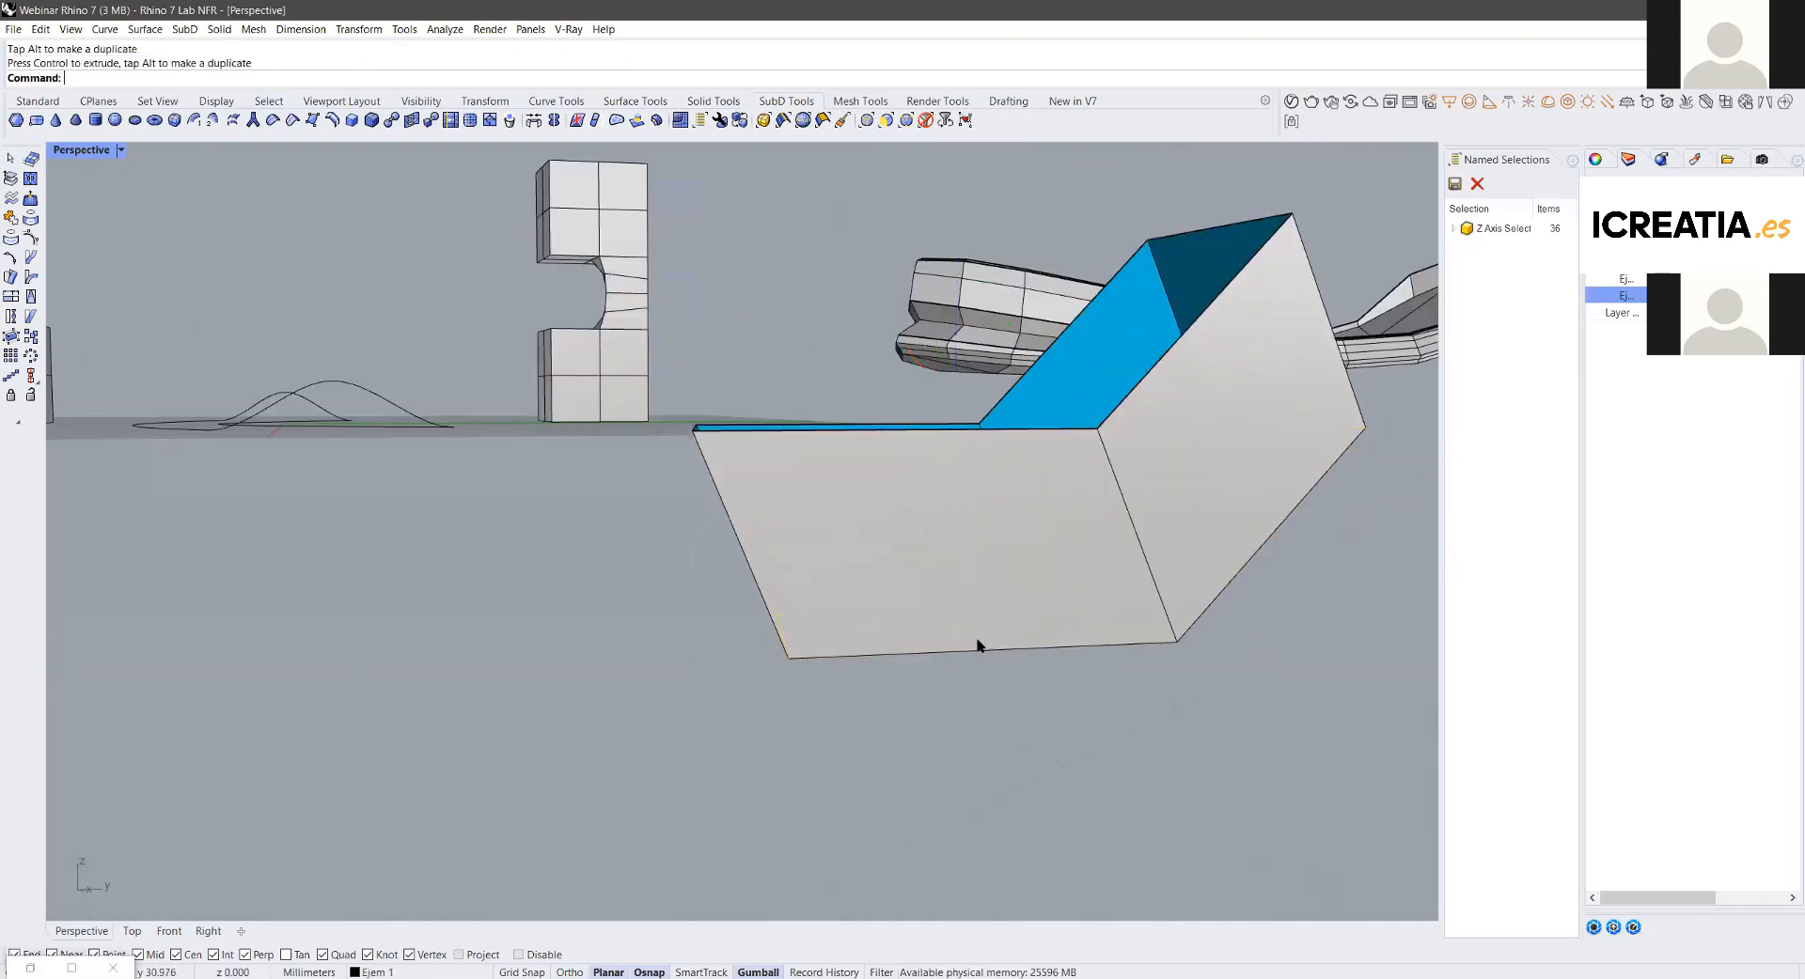
Step: Switch to smooth SubD display and inspect the extruded, open-topped shape from below and above
{"action": "right_click_drag", "start_coordinate": [979, 645], "coordinate": [929, 424]}
{"action": "key", "text": "Tab"}
{"action": "right_click_drag", "start_coordinate": [793, 536], "coordinate": [633, 496]}
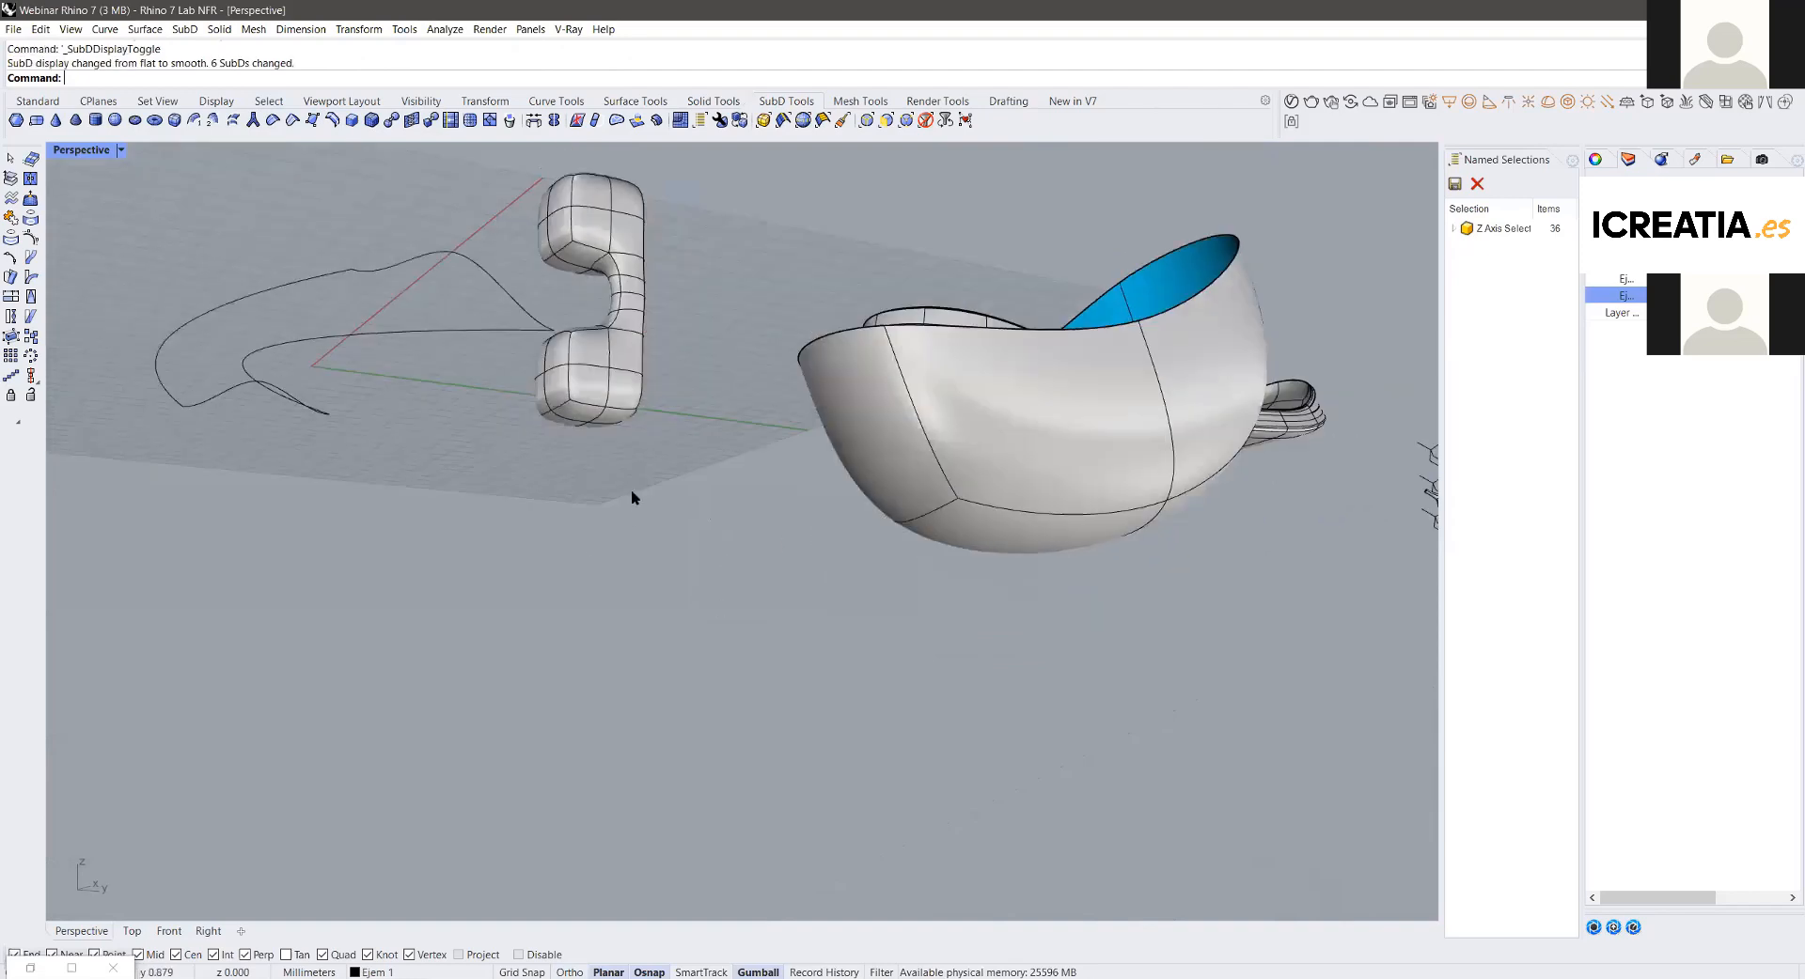
{"action": "key", "text": "Home"}
{"action": "key", "text": "Home"}
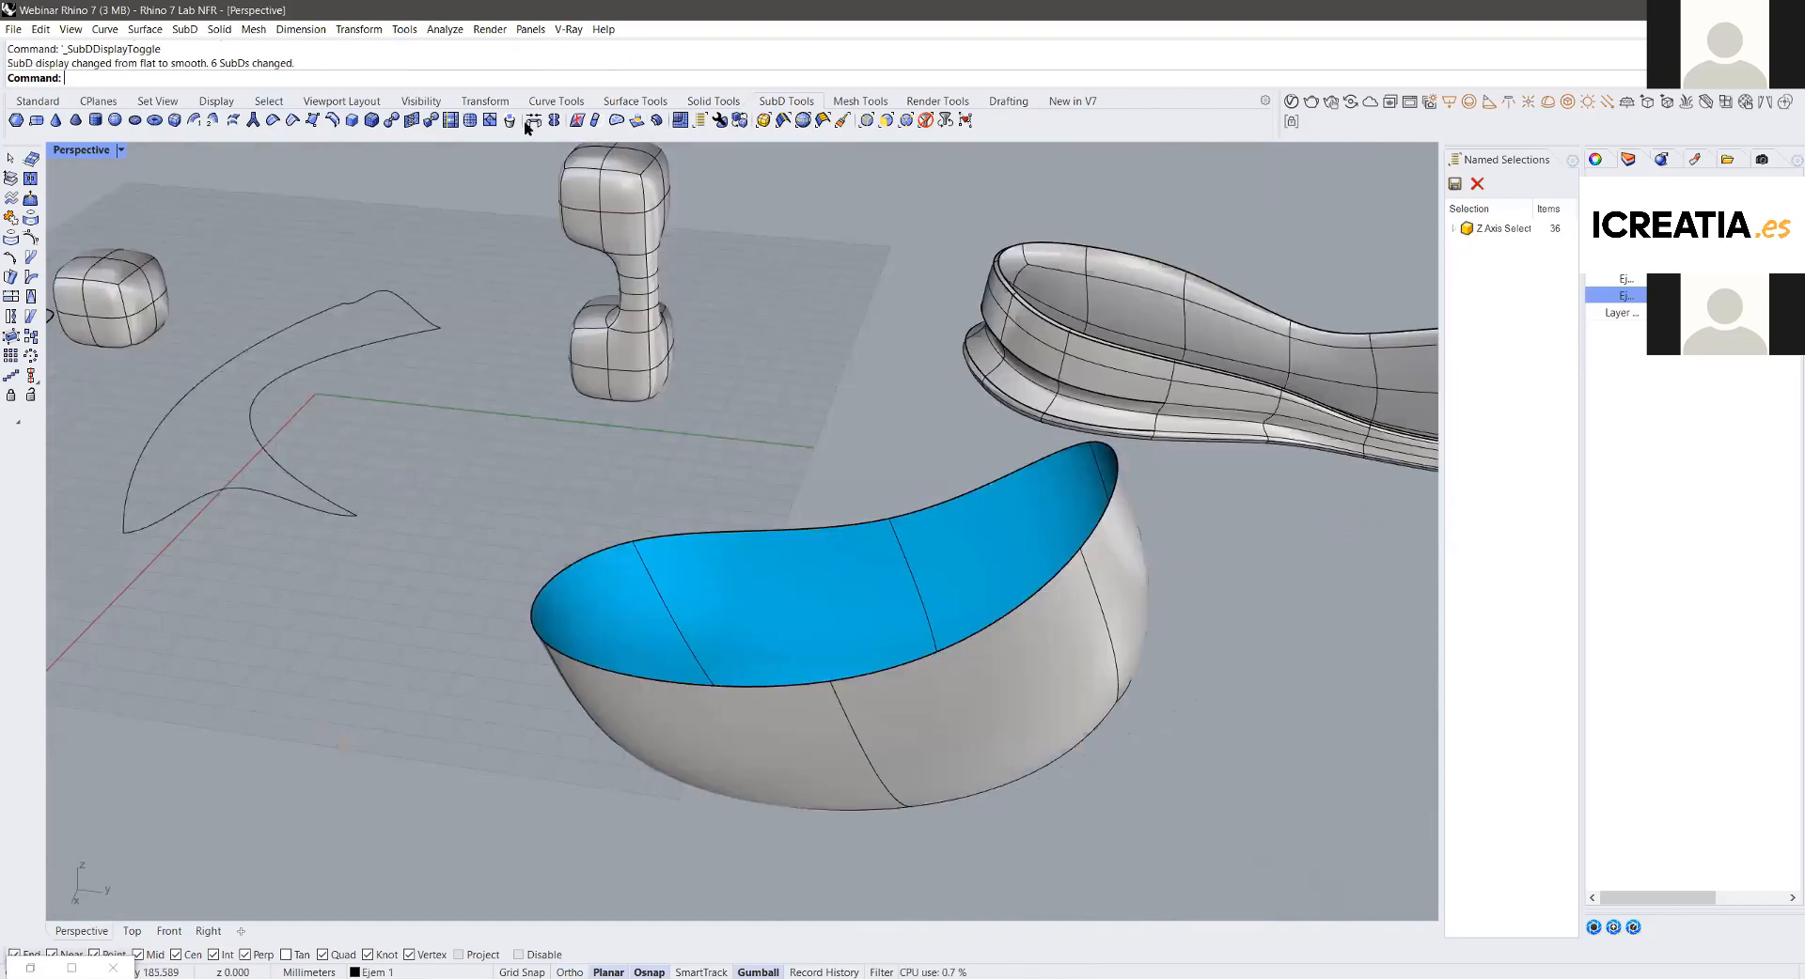
Step: Return to flat display and cover the open top with two four-cornered SubD faces snapped to the rim's corners
{"action": "key", "text": "Tab"}
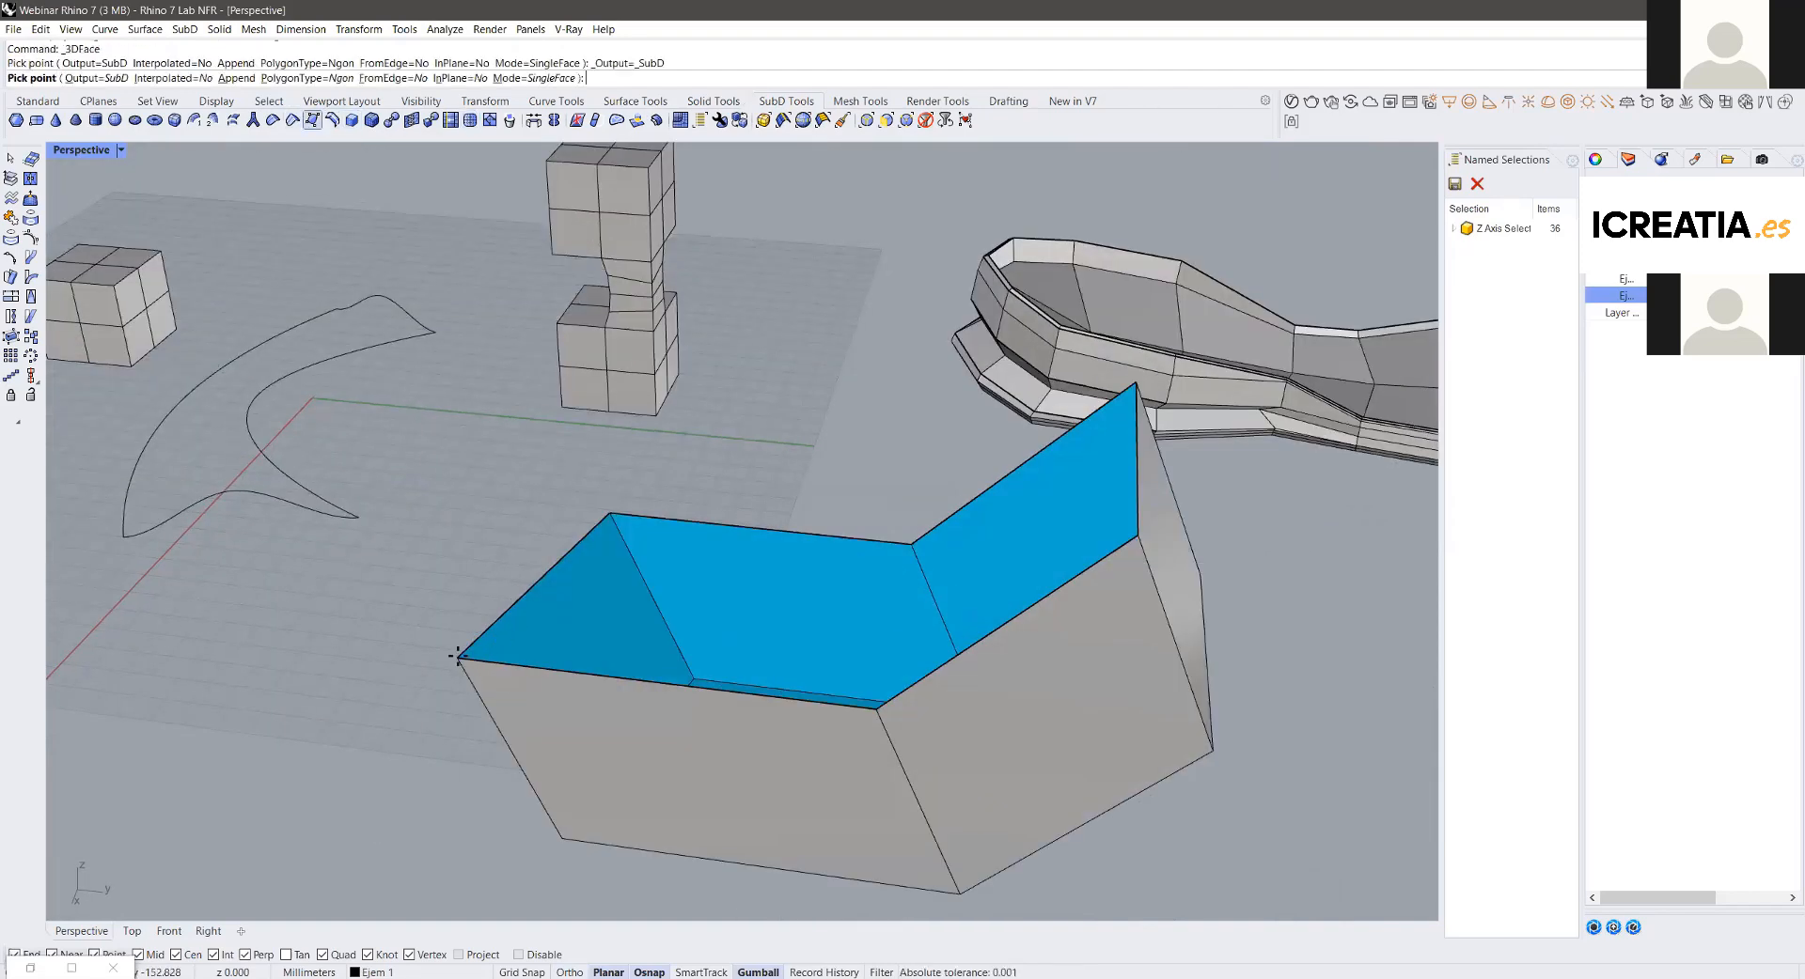
{"action": "left_click", "coordinate": [458, 657]}
{"action": "left_click", "coordinate": [611, 514]}
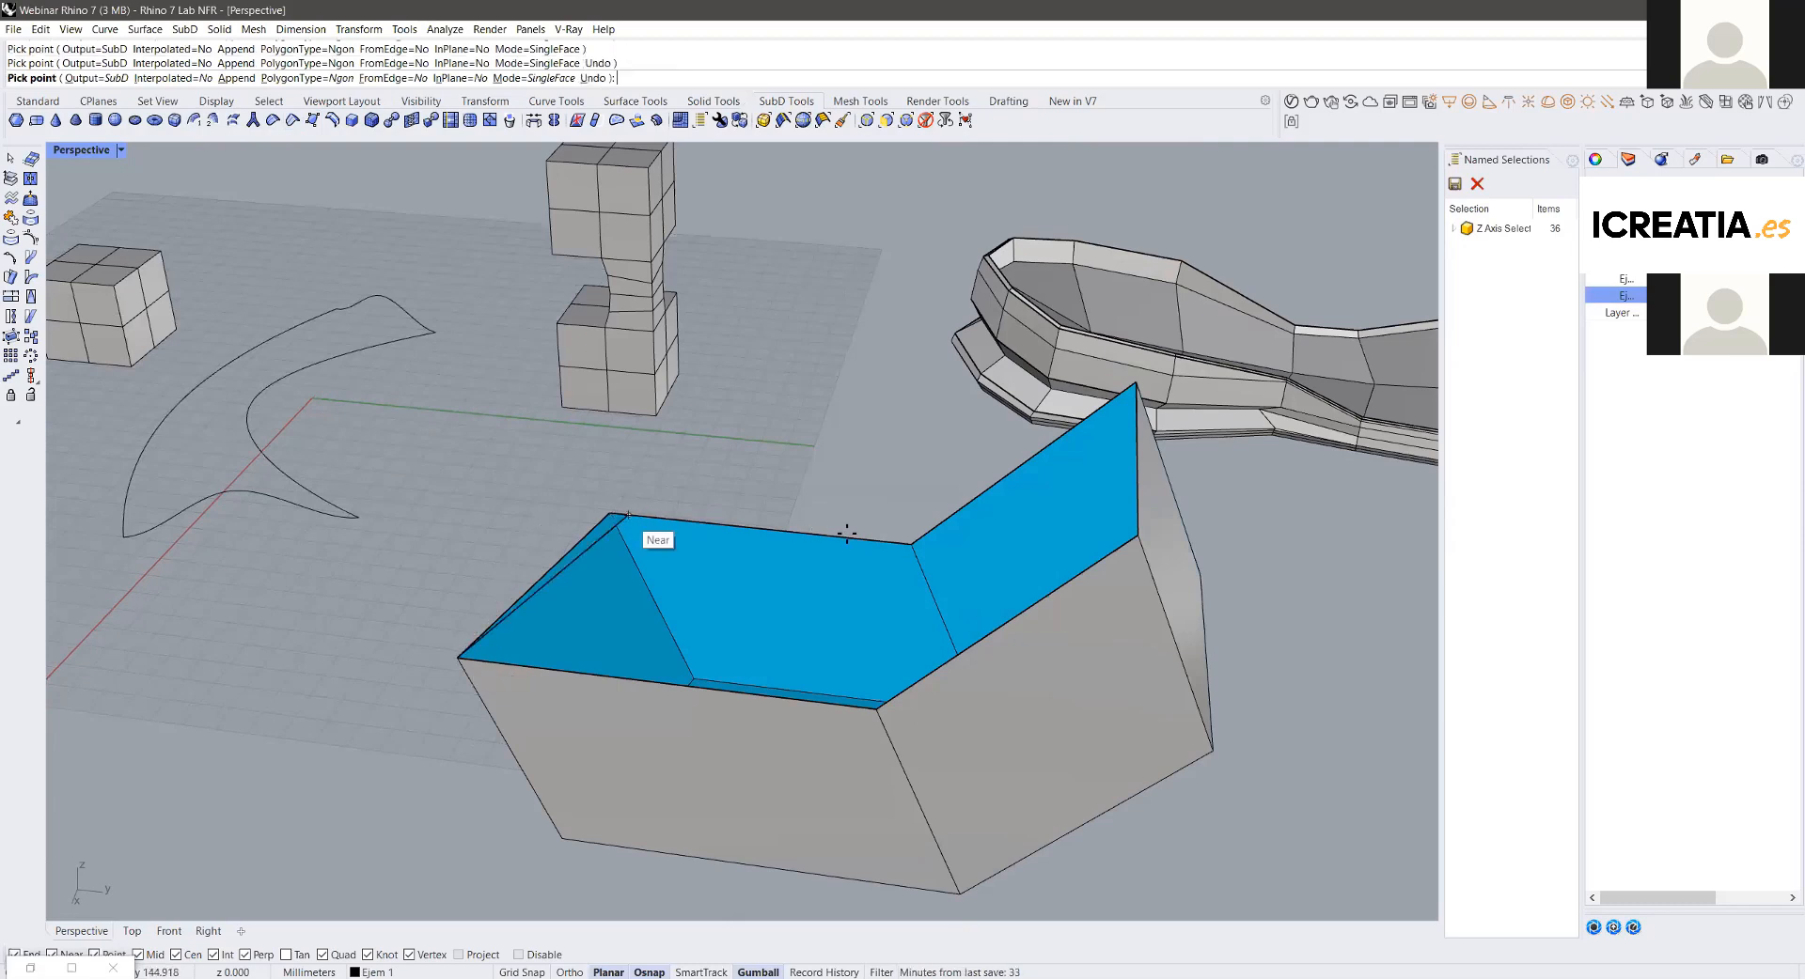
{"action": "left_click", "coordinate": [911, 543]}
{"action": "left_click", "coordinate": [877, 706]}
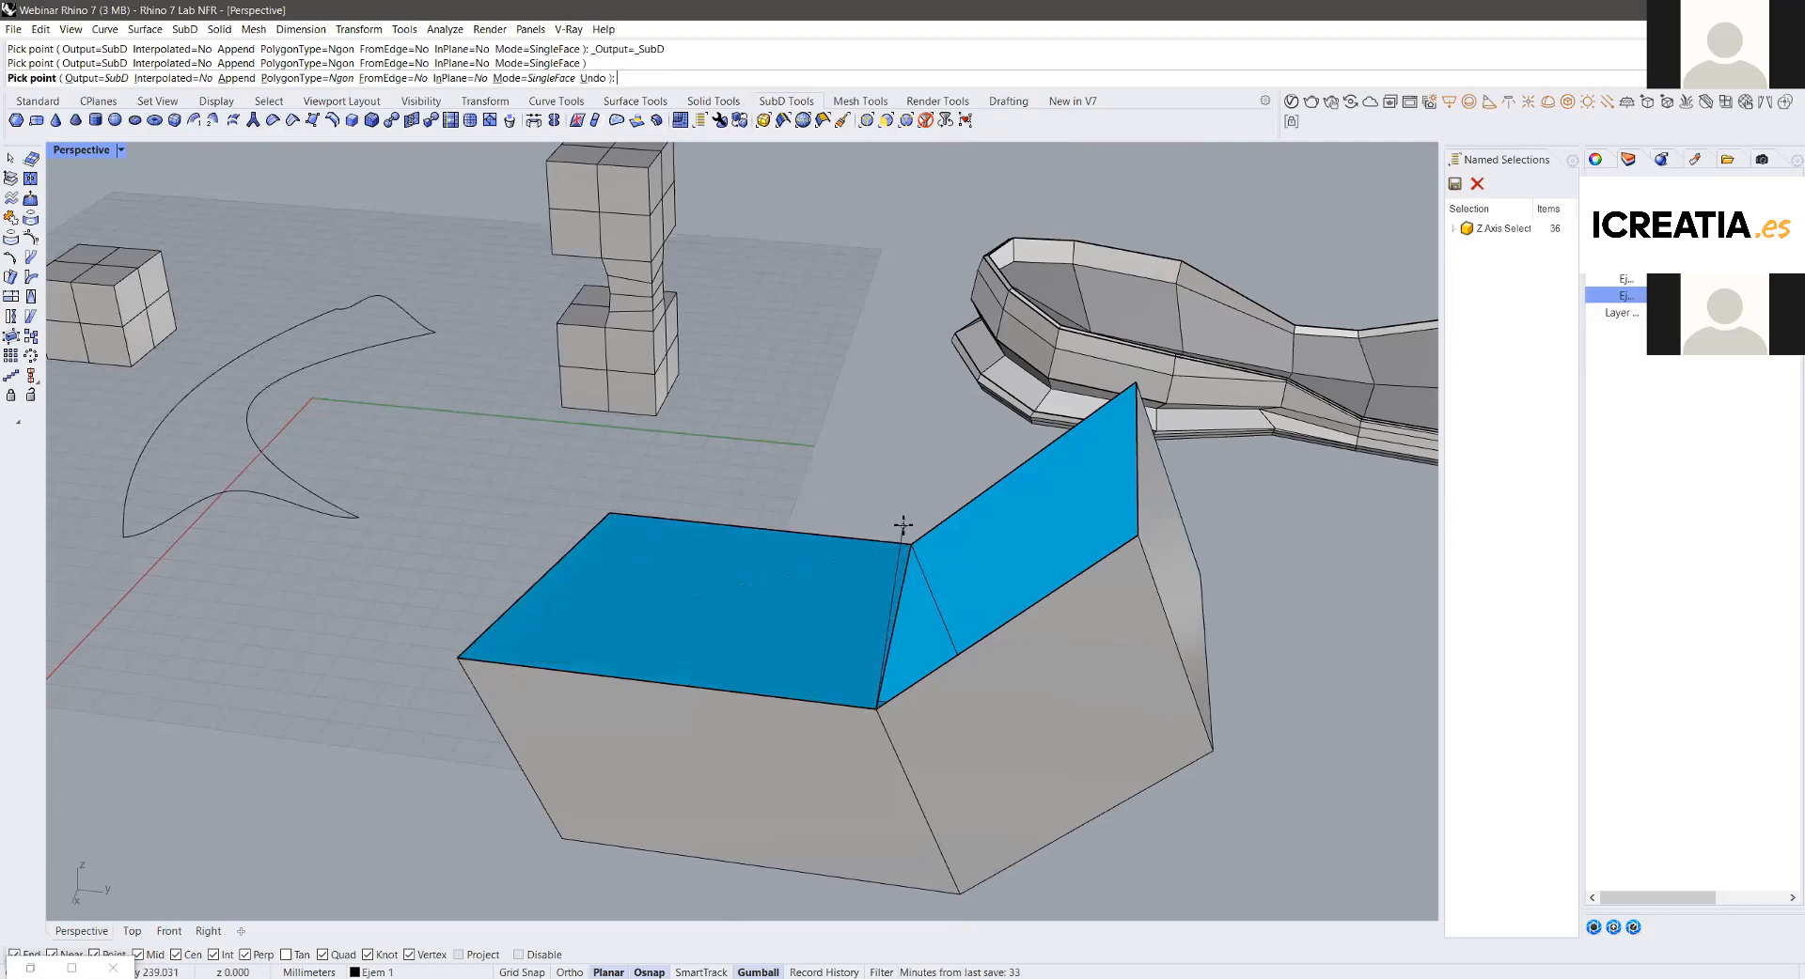
{"action": "left_click", "coordinate": [1135, 381]}
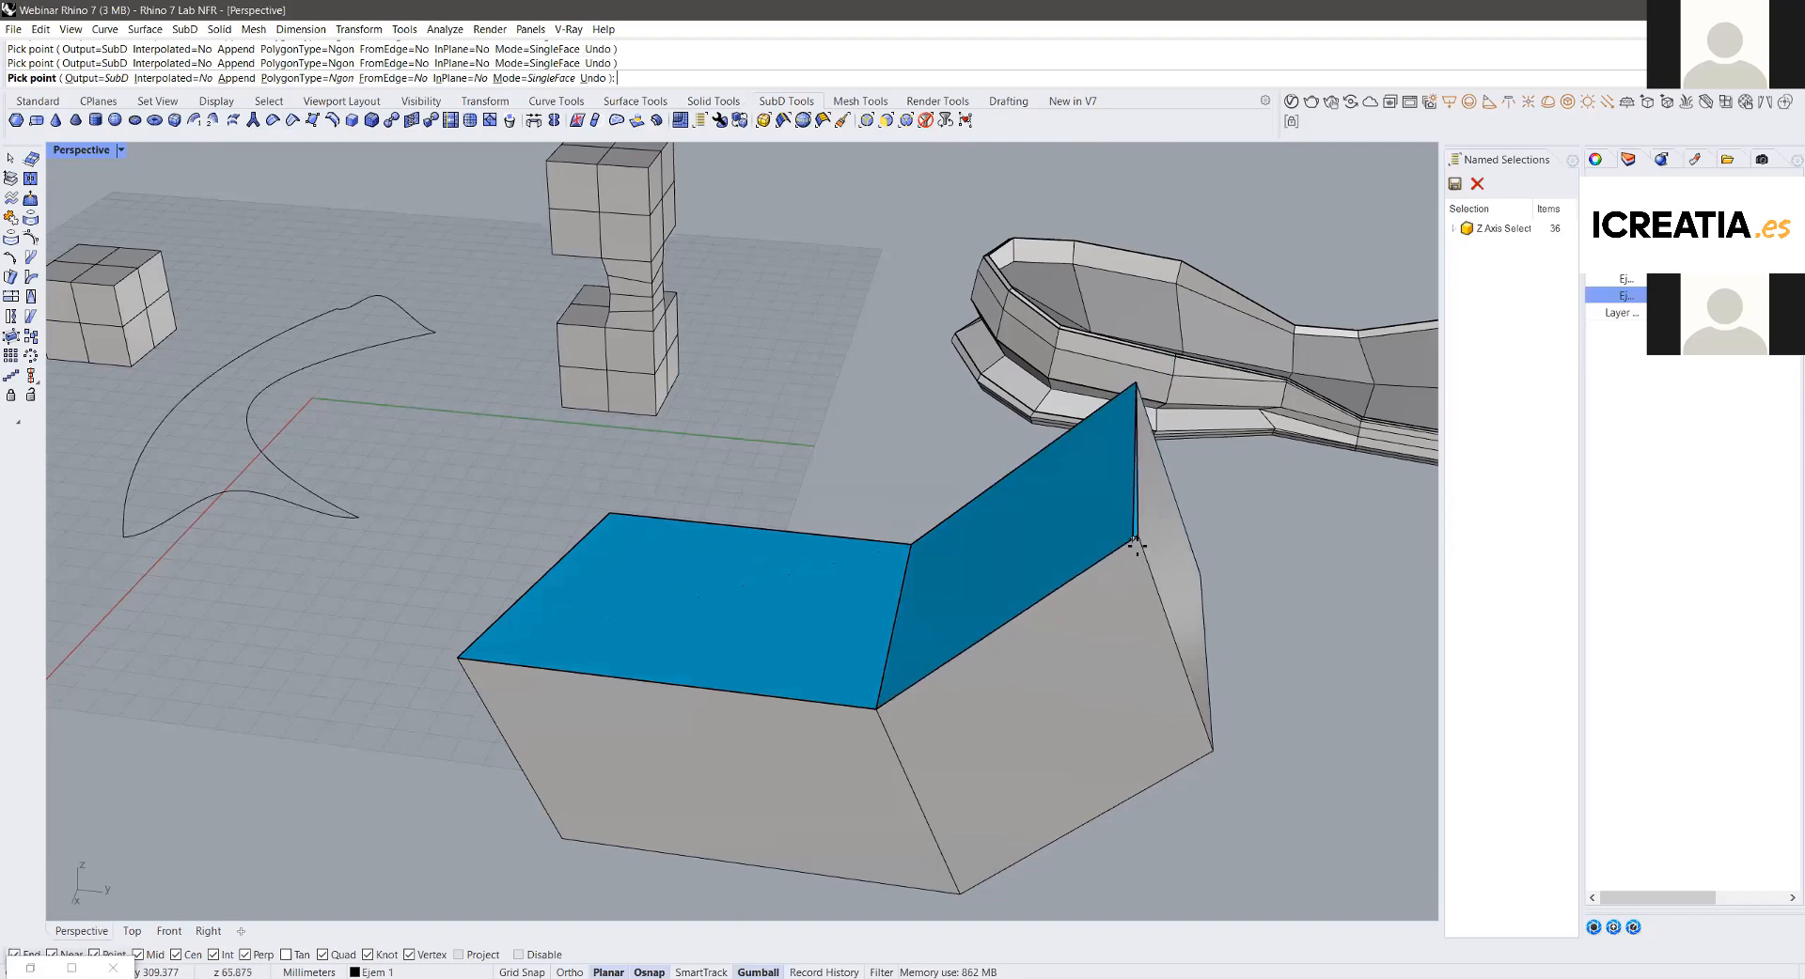
{"action": "left_click", "coordinate": [1137, 536]}
{"action": "right_click", "coordinate": [1137, 537]}
{"action": "left_click_drag", "start_coordinate": [646, 282], "coordinate": [632, 280], "text": "ctrl+shift"}
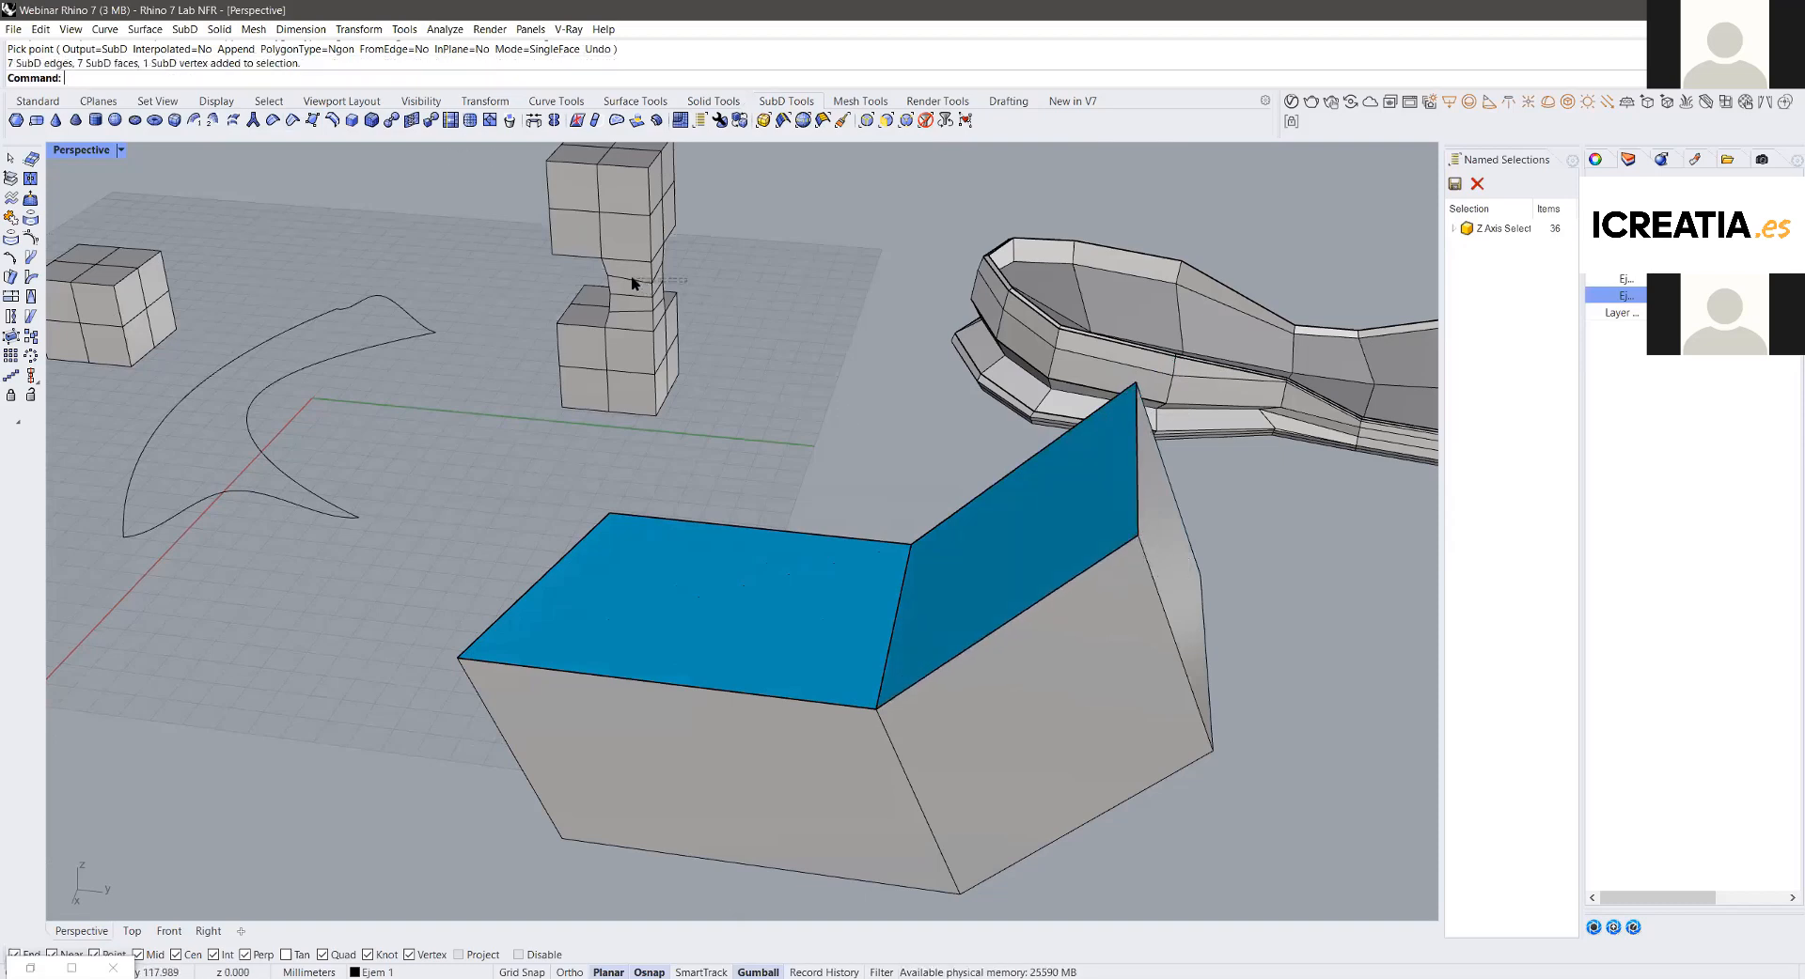
{"action": "left_click", "coordinate": [859, 296]}
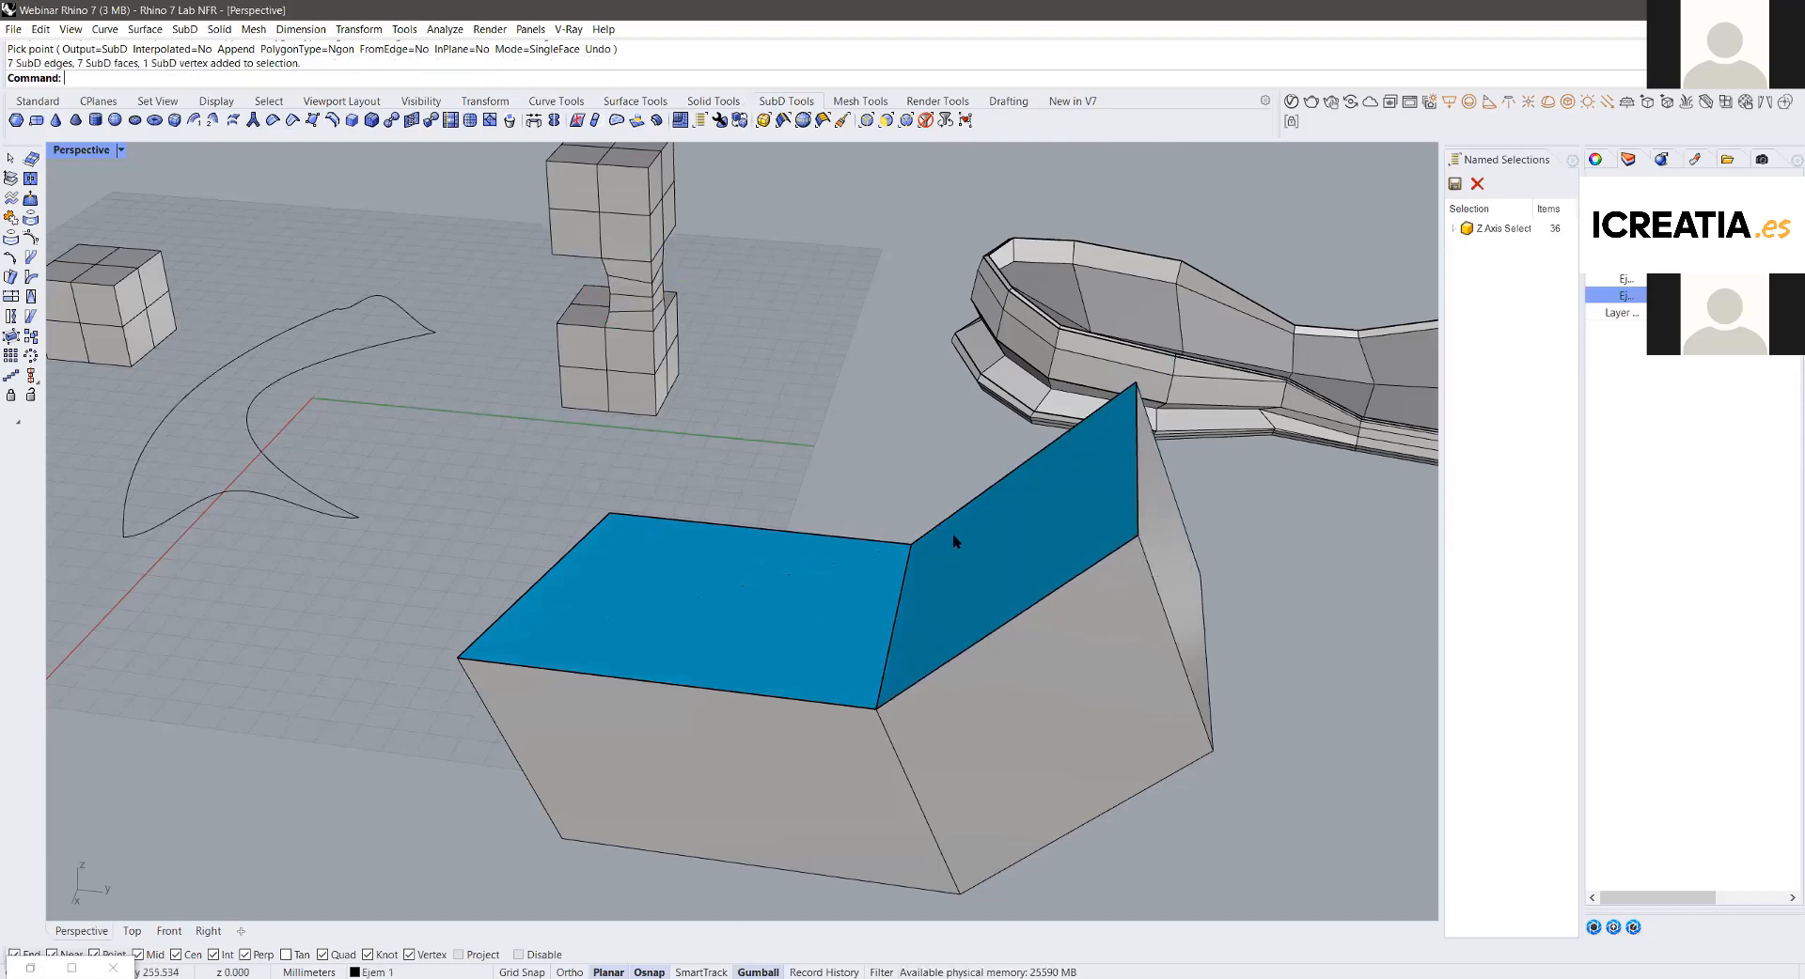
Step: Join the two top faces to the extruded SubD with smooth joined edges and show the result in smooth display
{"action": "left_click", "coordinate": [11, 218]}
{"action": "left_click", "coordinate": [674, 661]}
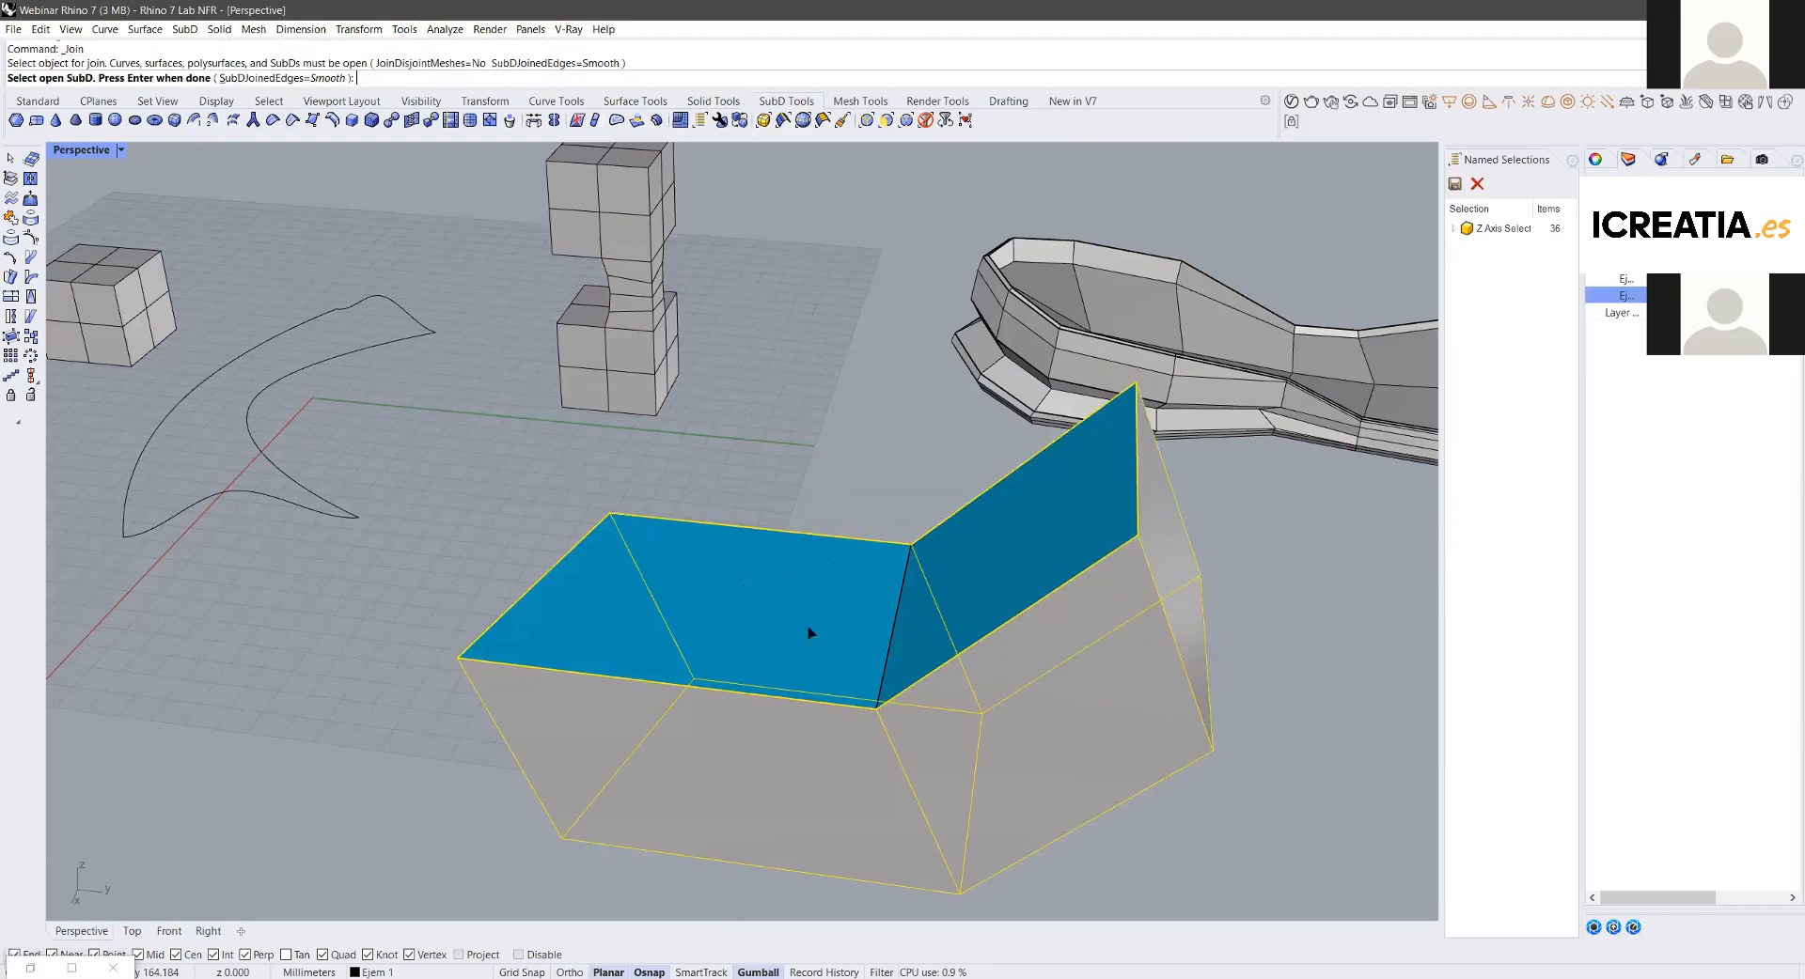
{"action": "right_click", "coordinate": [956, 607]}
{"action": "left_click", "coordinate": [1006, 616]}
{"action": "key", "text": "Tab"}
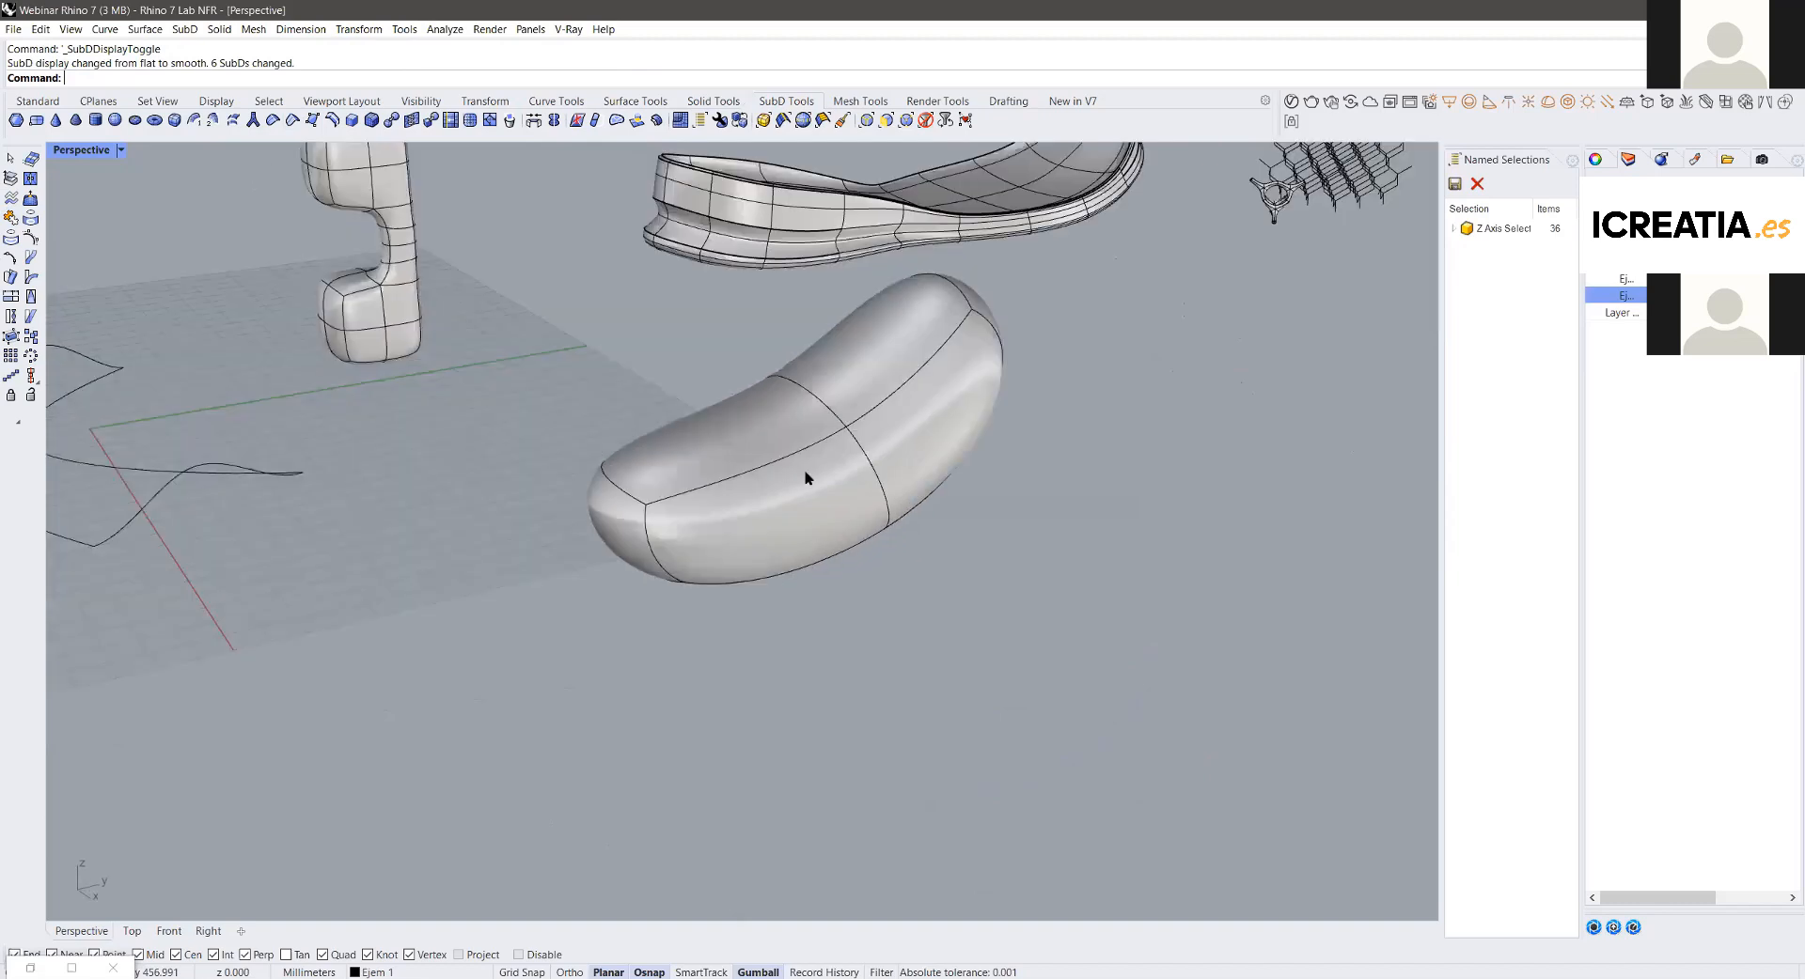
Step: Delete the closed, bean-shaped SubD
{"action": "left_click", "coordinate": [806, 478]}
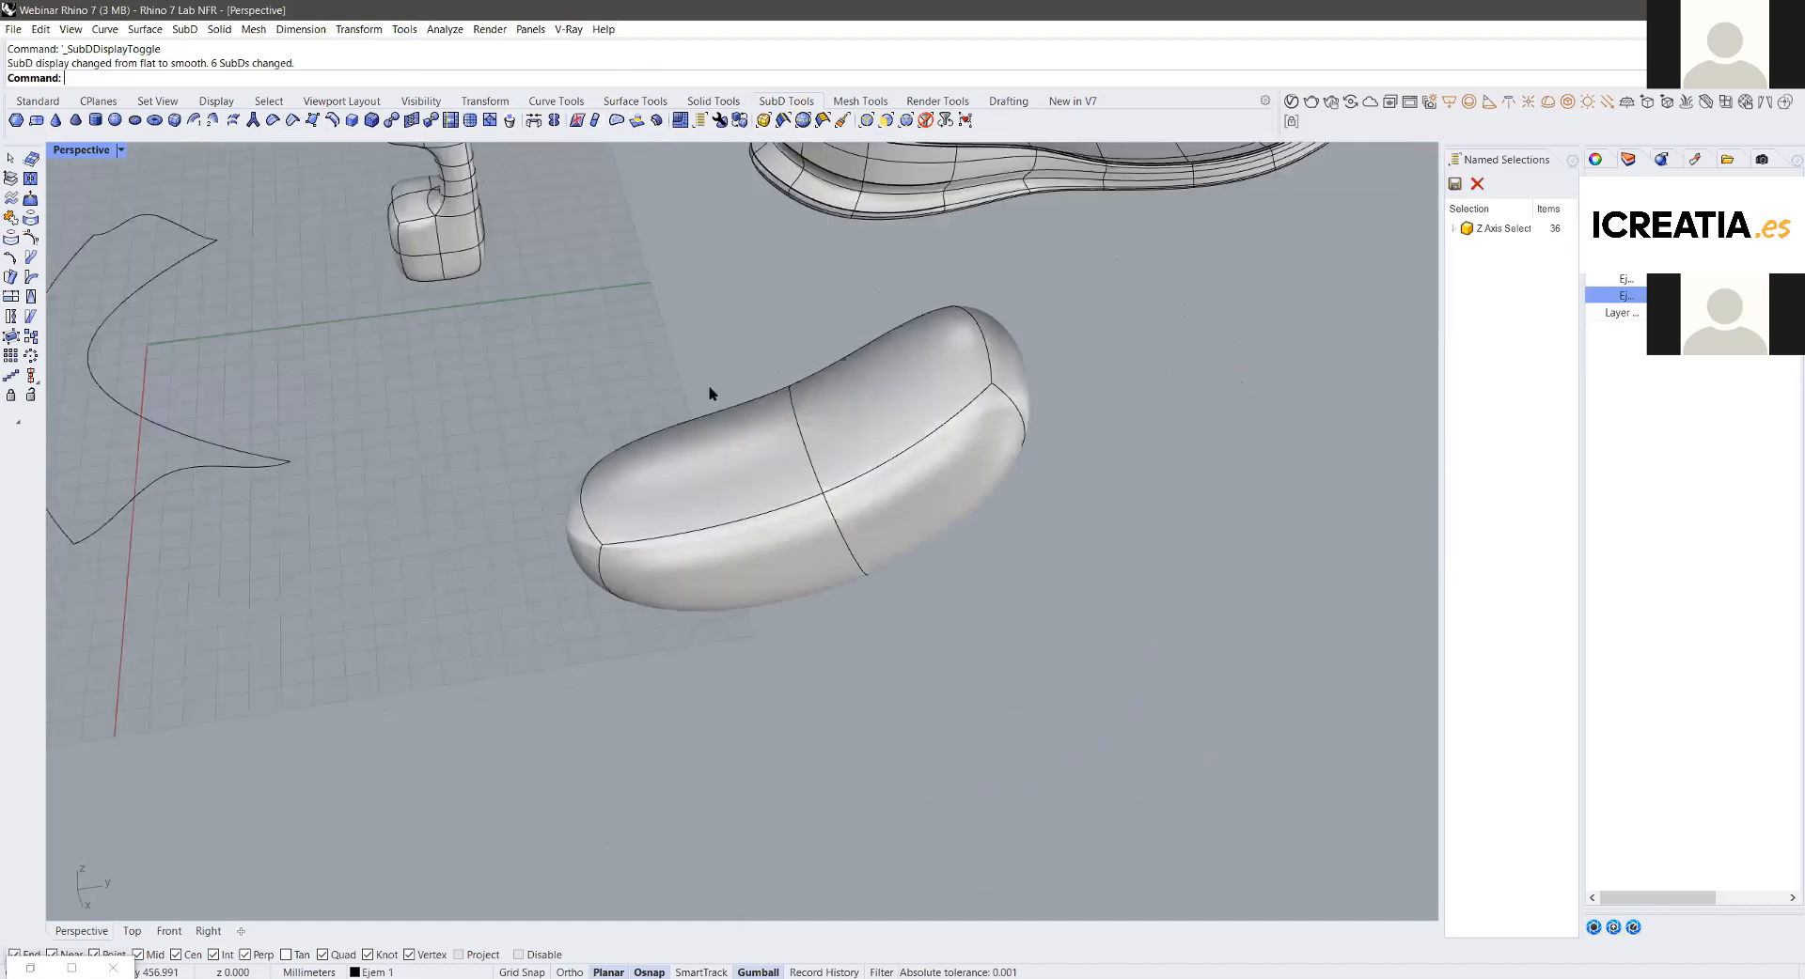
{"action": "key", "text": "Delete"}
{"action": "scroll", "coordinate": [775, 432], "scroll_direction": "down", "scroll_amount": 5}
Step: Examine the dense triangulated mesh of the first leg beside the two legs with quad meshes
{"action": "right_click_drag", "start_coordinate": [859, 371], "coordinate": [595, 435]}
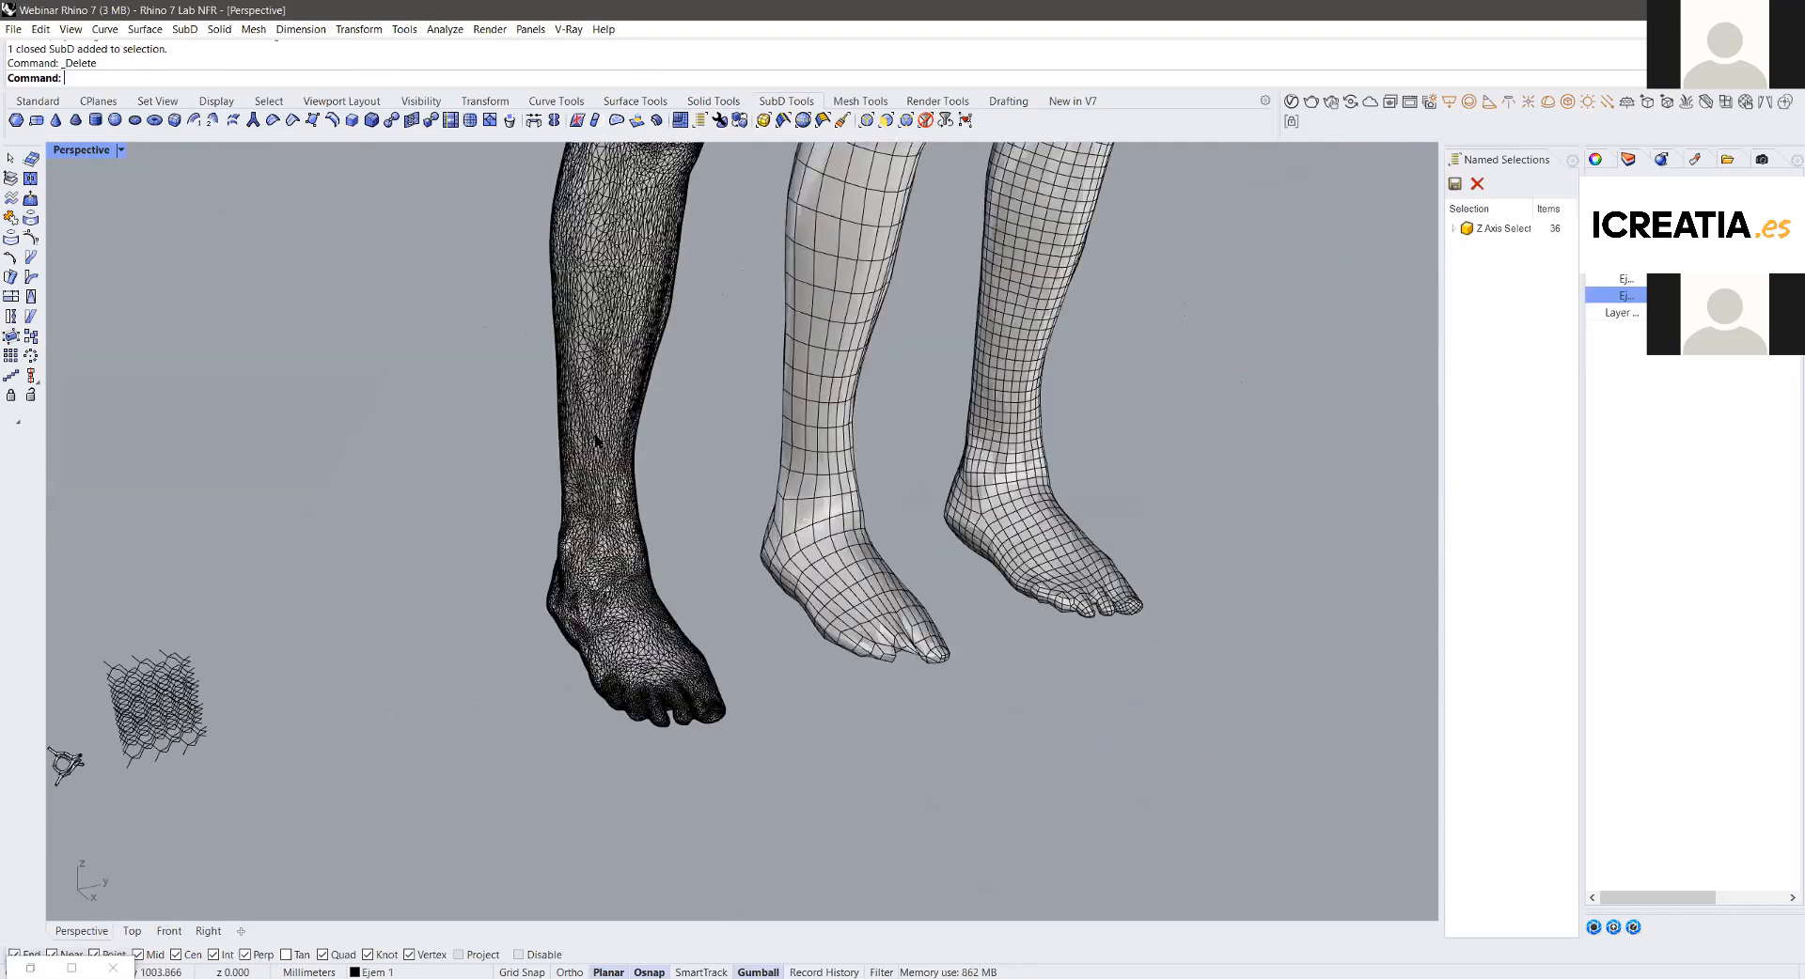
{"action": "right_click_drag", "start_coordinate": [595, 441], "coordinate": [601, 437]}
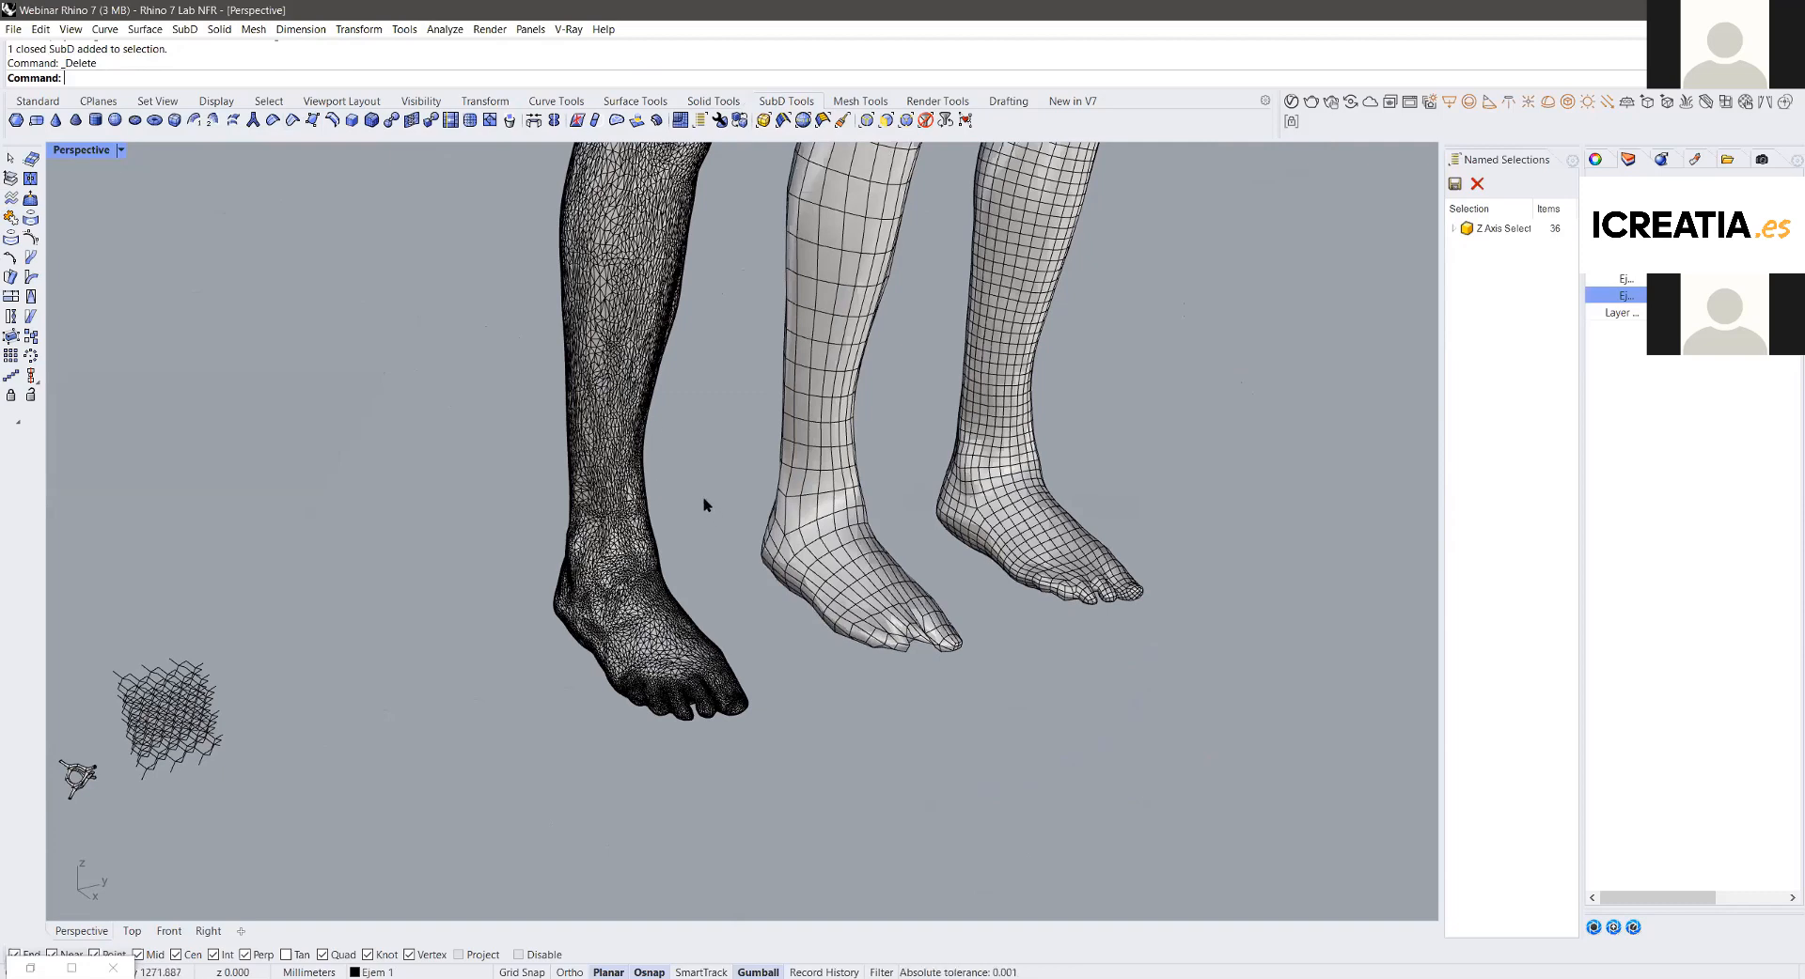
{"action": "left_click_drag", "start_coordinate": [706, 504], "coordinate": [509, 362]}
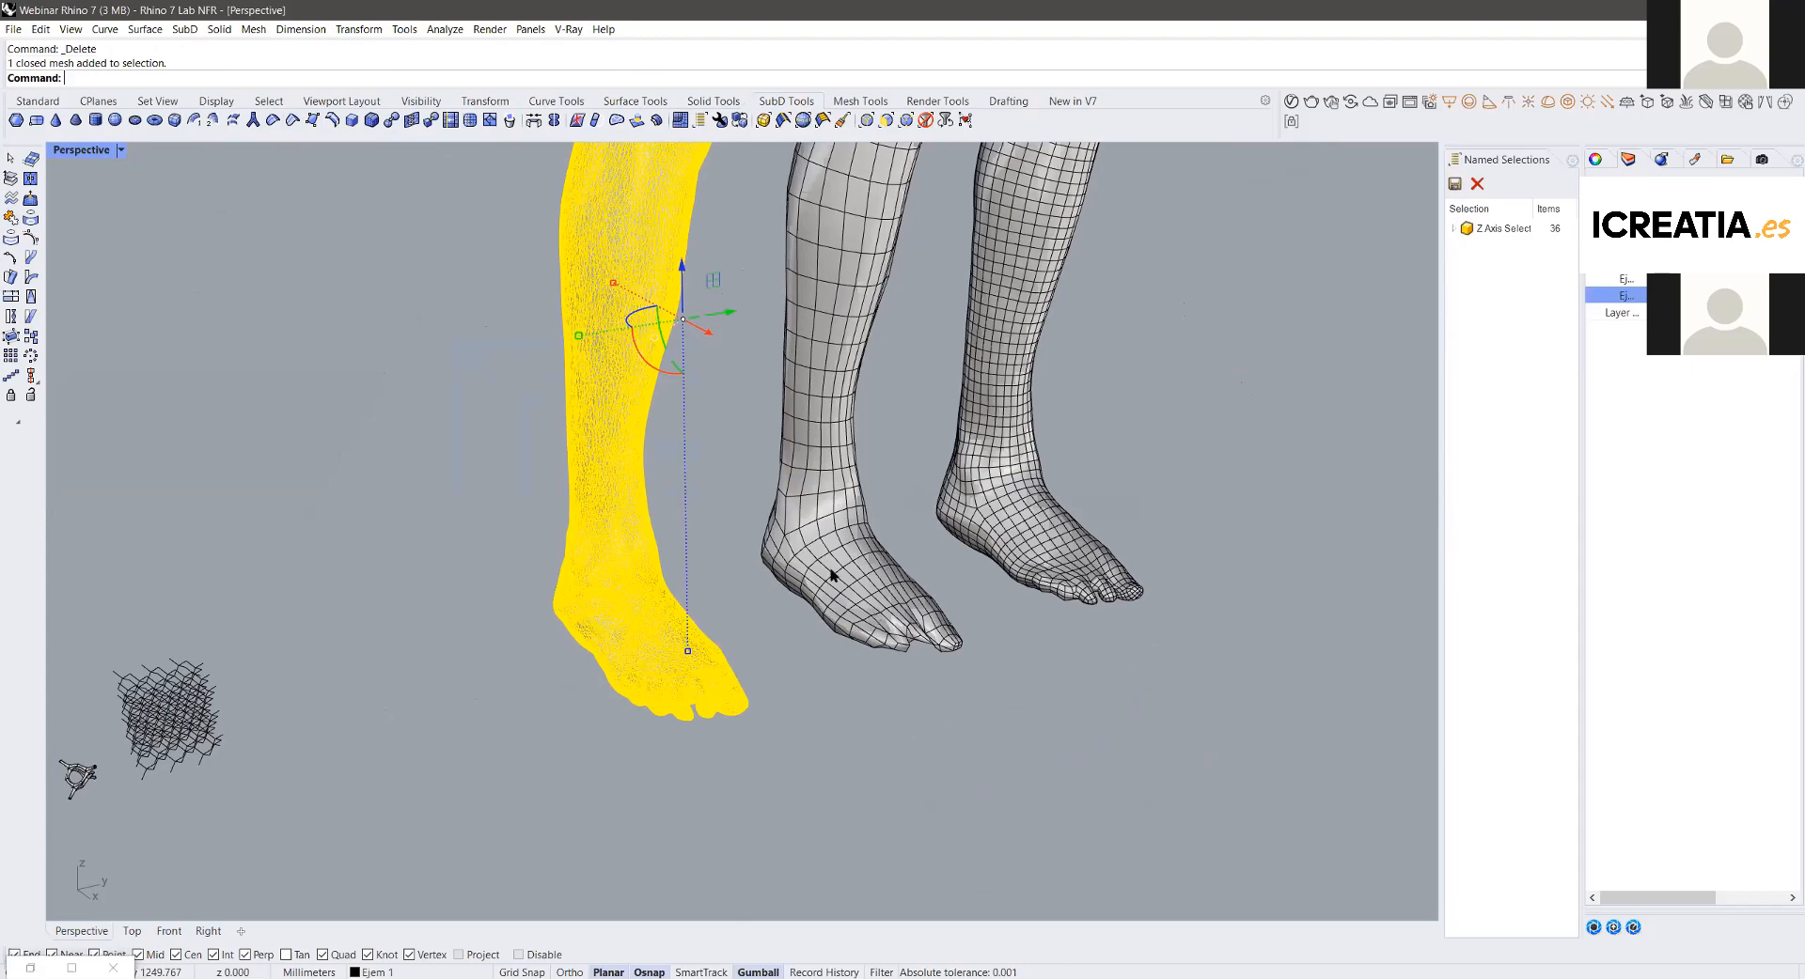
{"action": "key", "text": "Escape"}
{"action": "scroll", "coordinate": [831, 575], "scroll_direction": "up", "scroll_amount": 10}
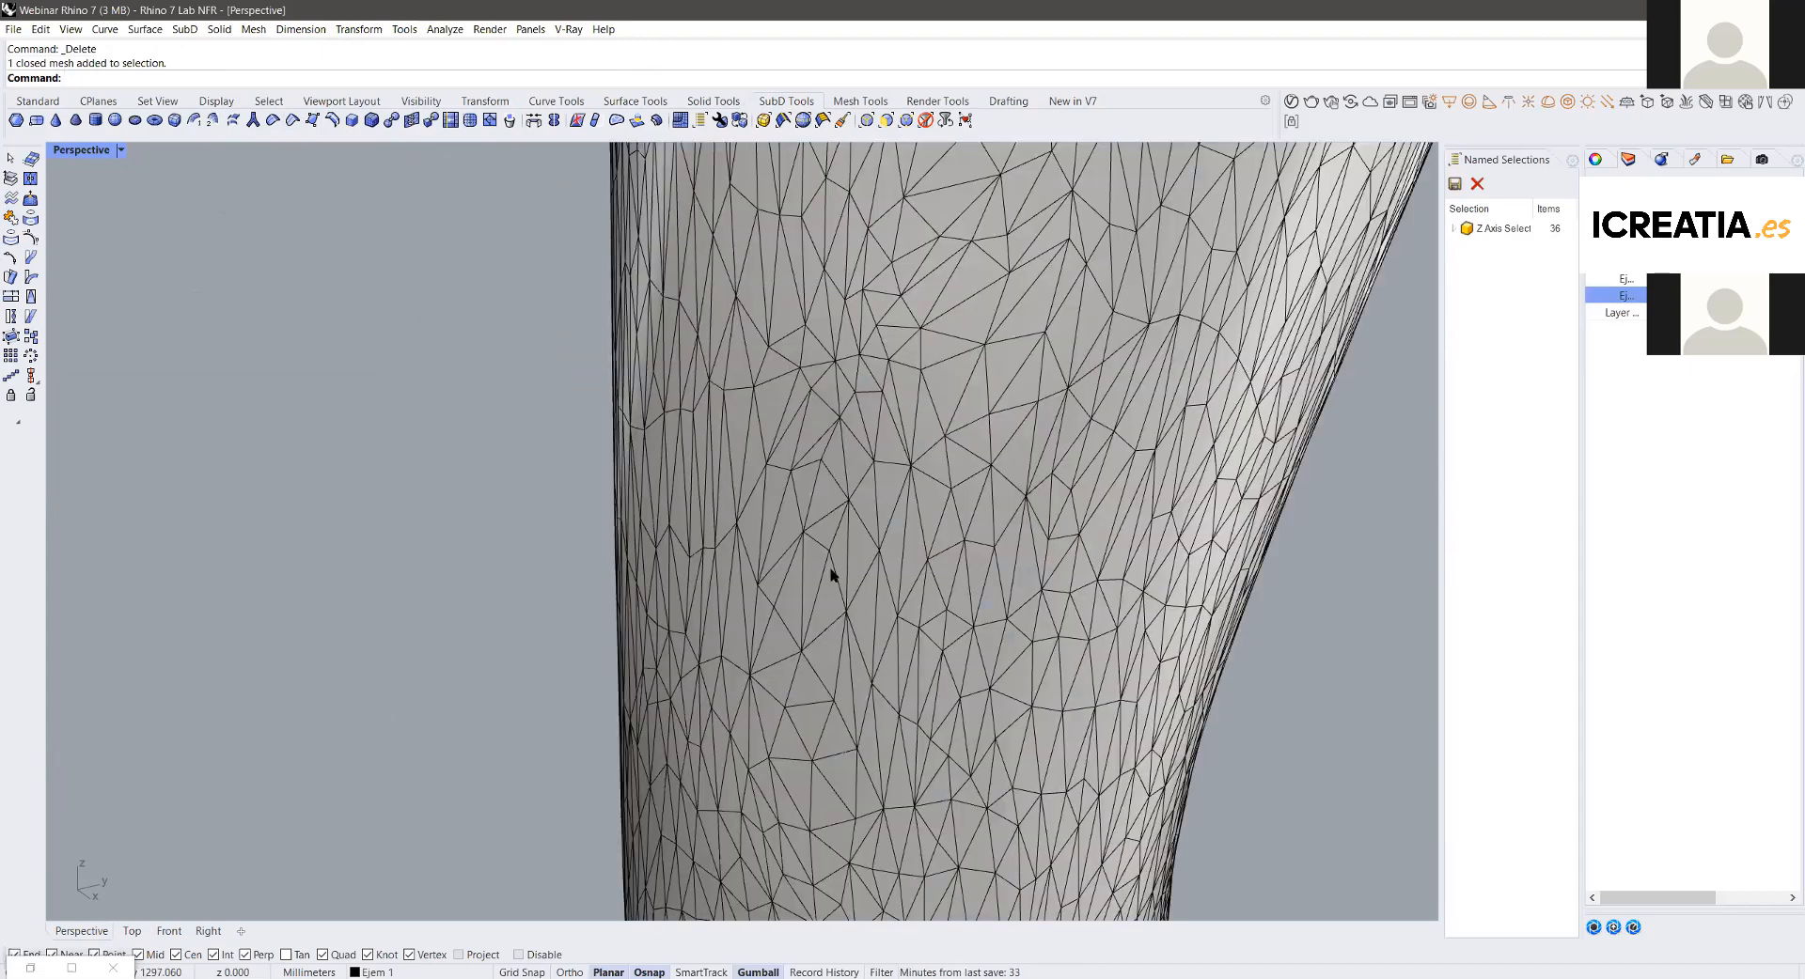
{"action": "scroll", "coordinate": [804, 424], "scroll_direction": "down", "scroll_amount": 8}
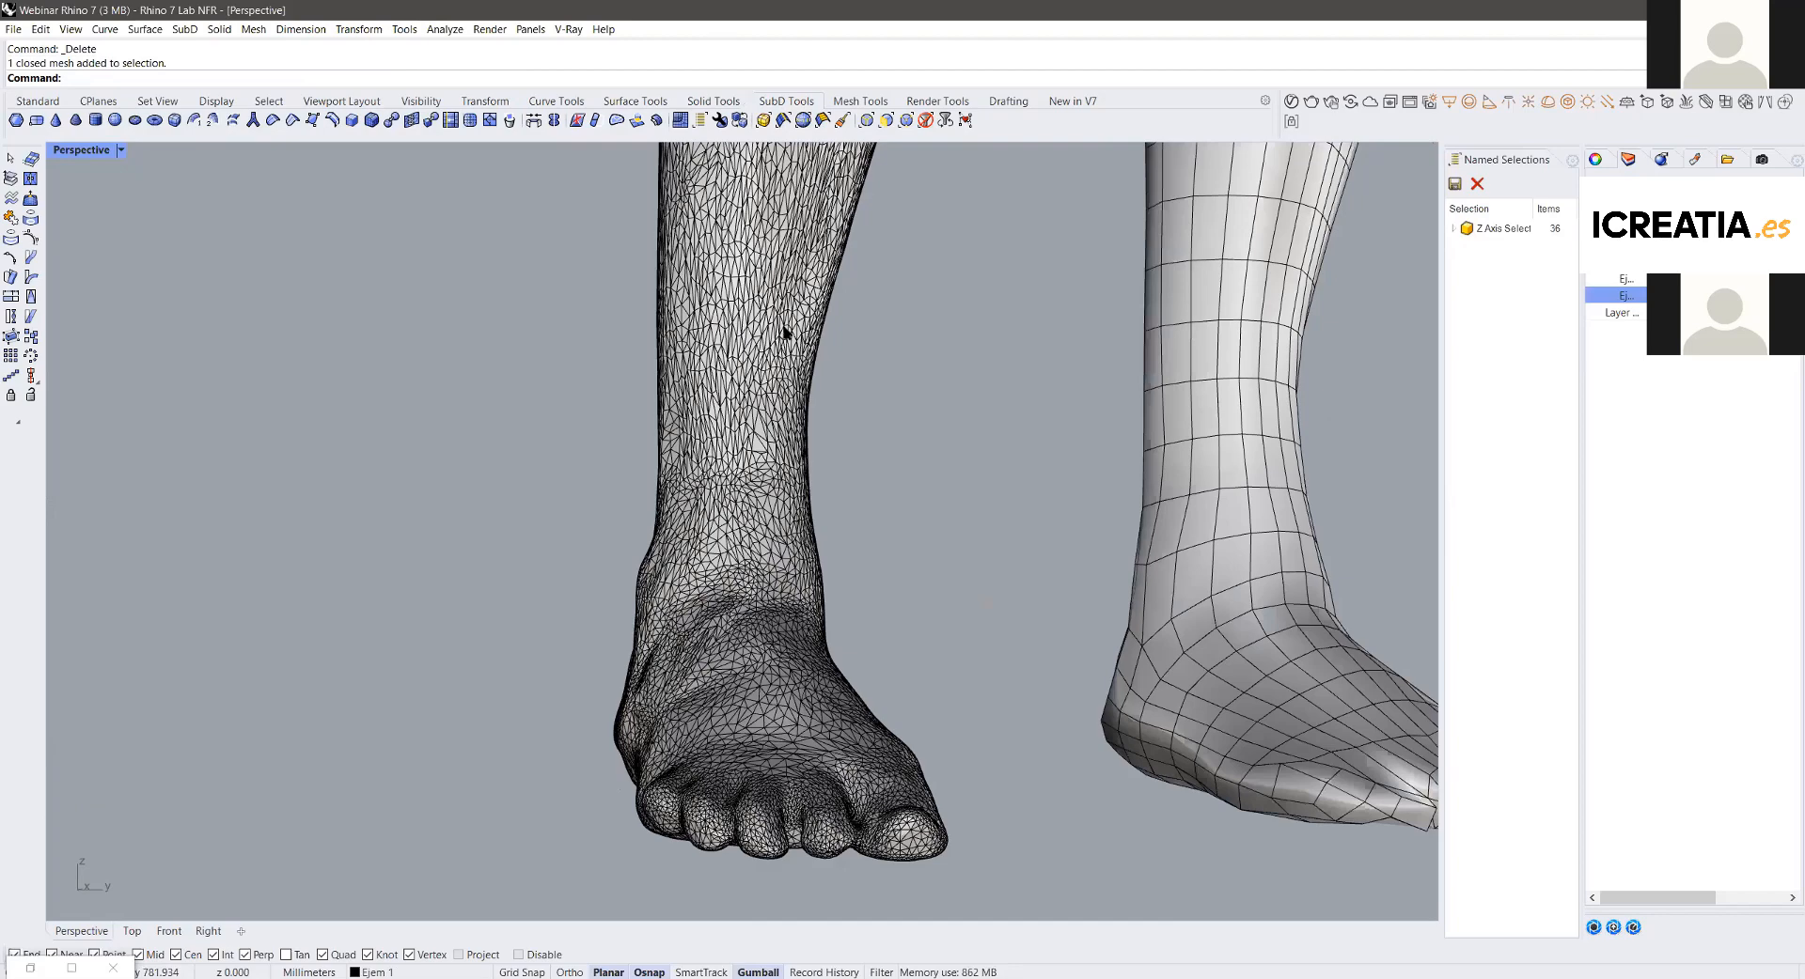
{"action": "scroll", "coordinate": [780, 310], "scroll_direction": "up", "scroll_amount": 3}
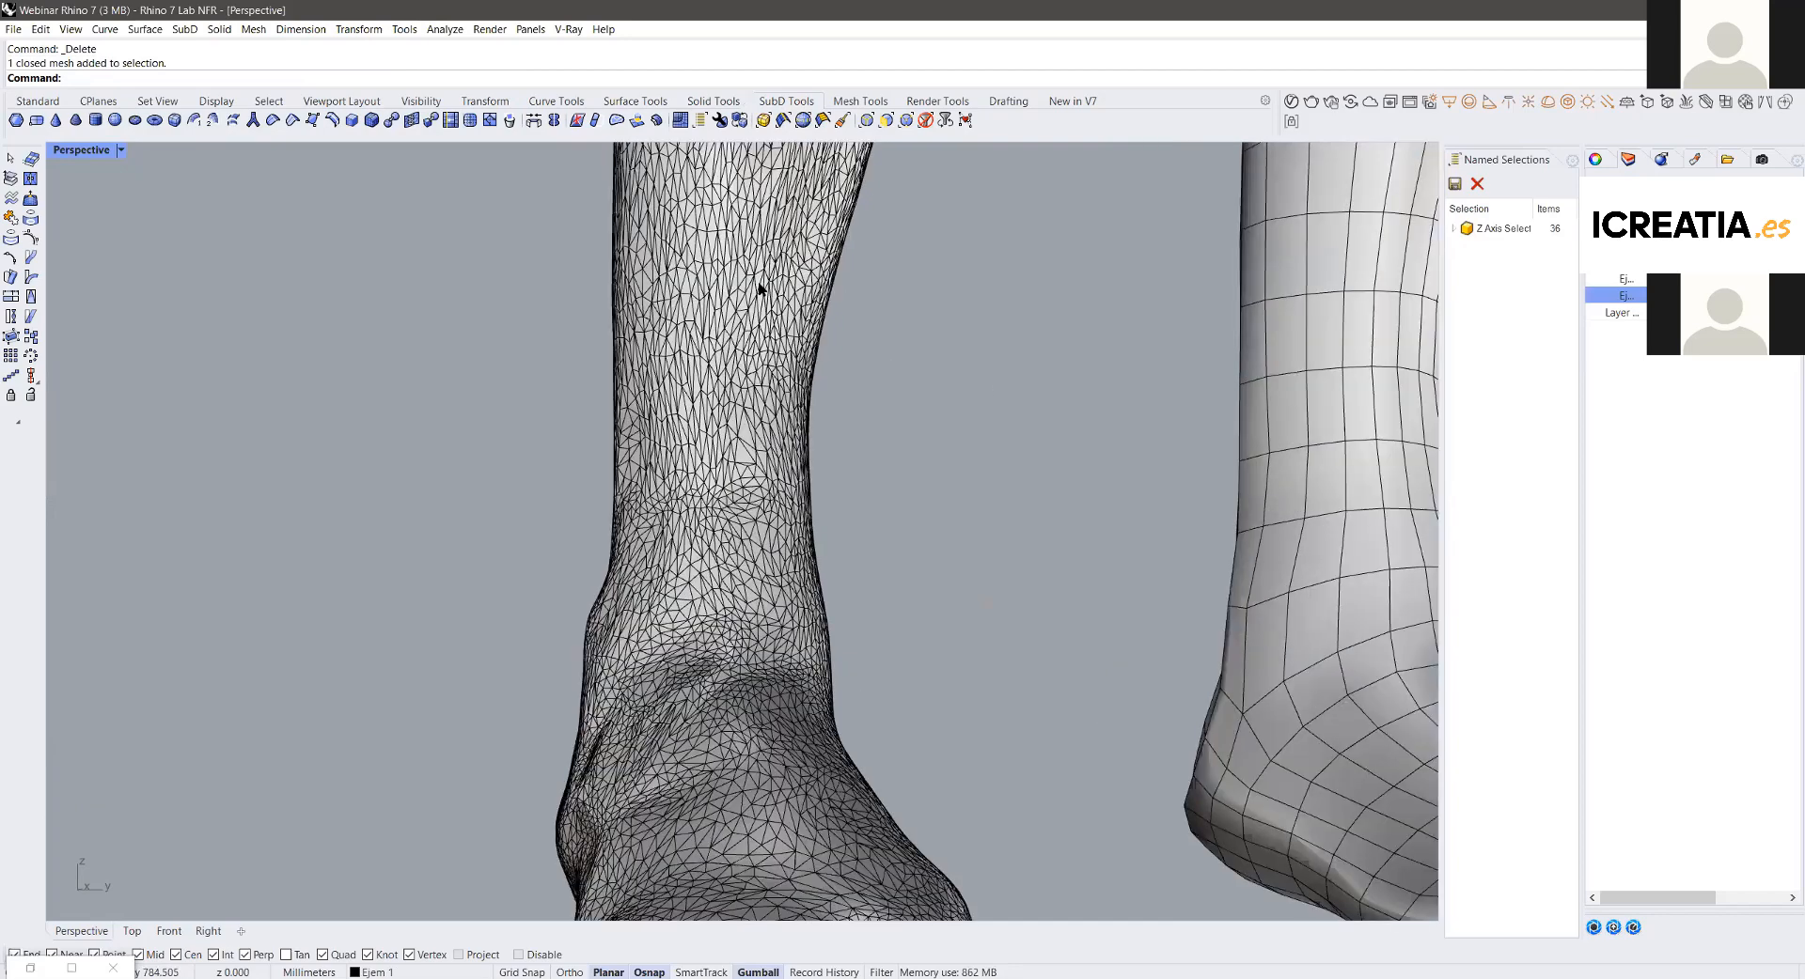
{"action": "scroll", "coordinate": [538, 884], "scroll_direction": "down", "scroll_amount": 3}
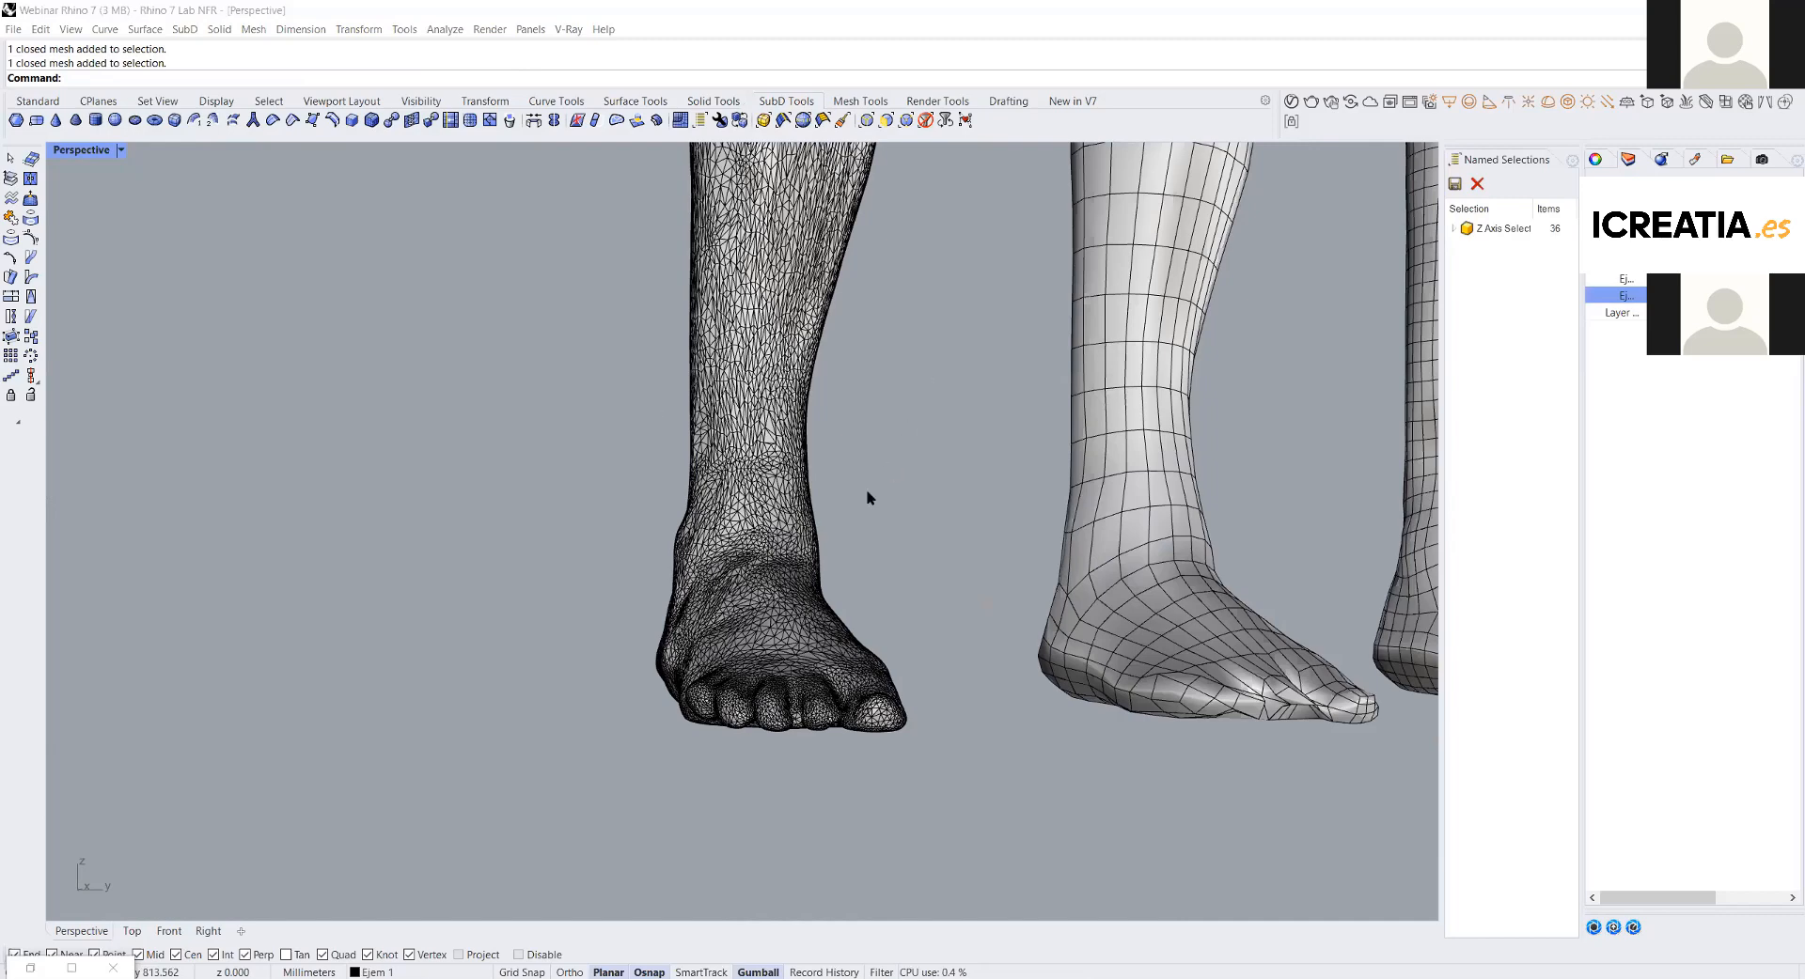
{"action": "scroll", "coordinate": [808, 365], "scroll_direction": "down", "scroll_amount": 2}
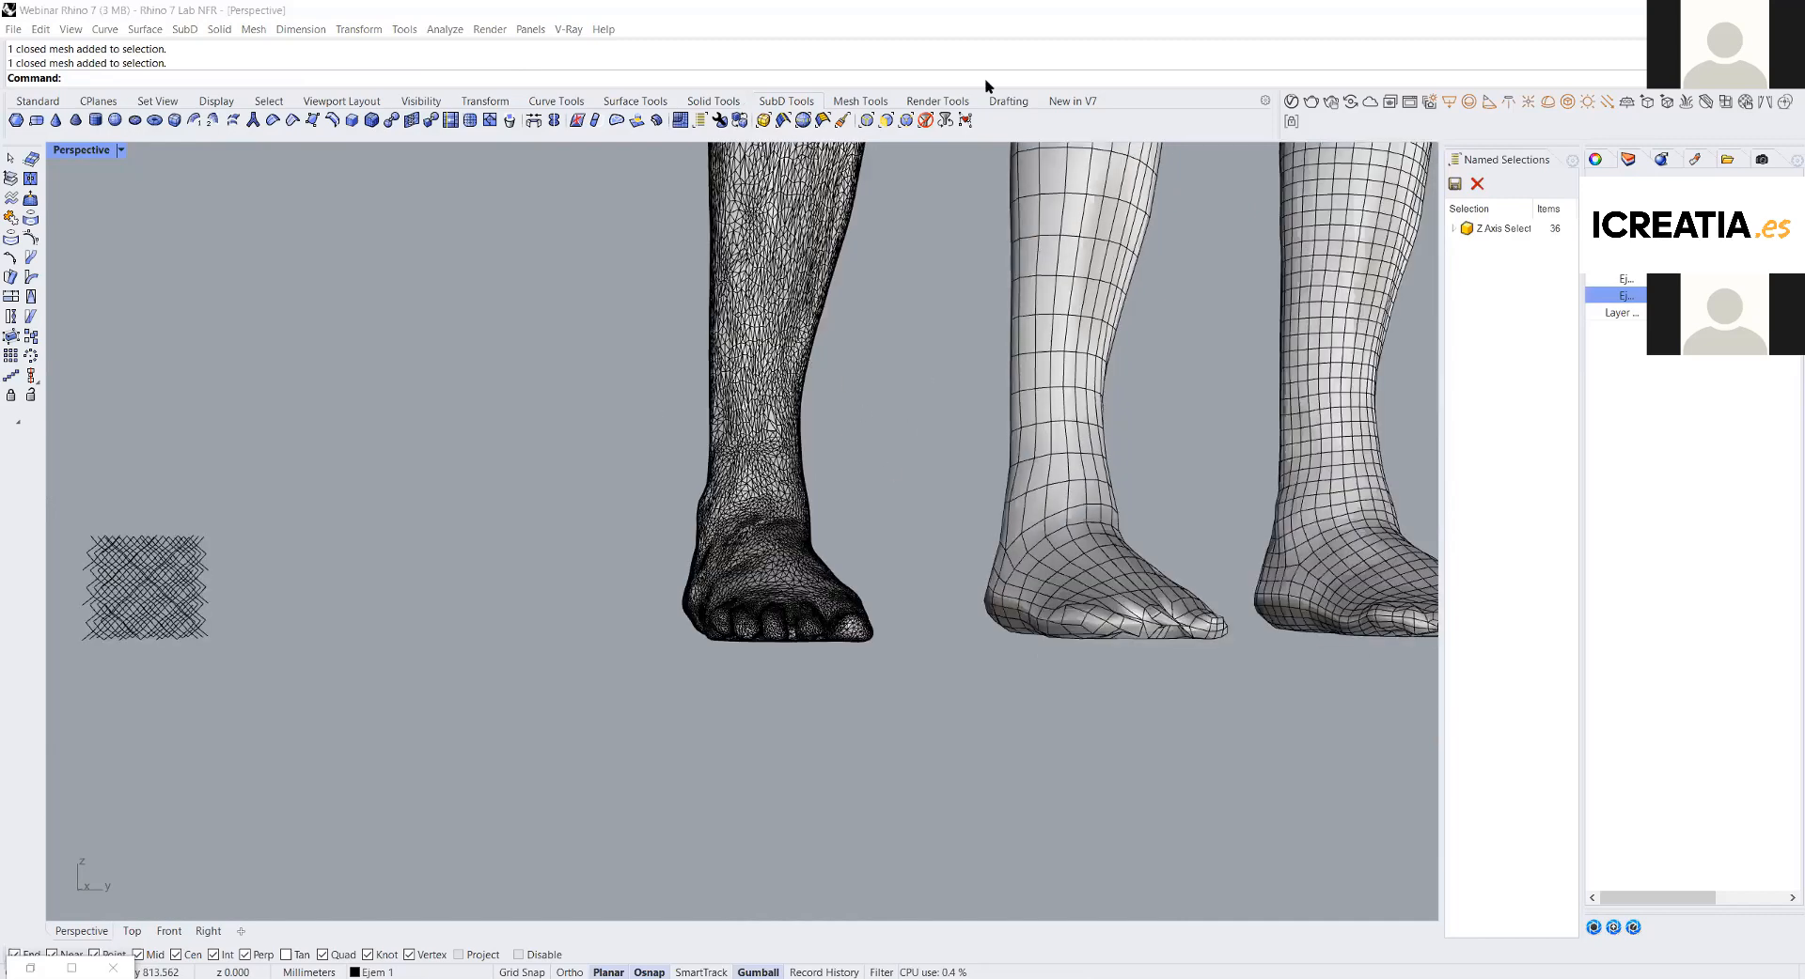
Step: Bring up the set of tools new in V7 with all three leg models in view
{"action": "right_click_drag", "start_coordinate": [985, 86], "coordinate": [1100, 103]}
{"action": "left_click", "coordinate": [1072, 101]}
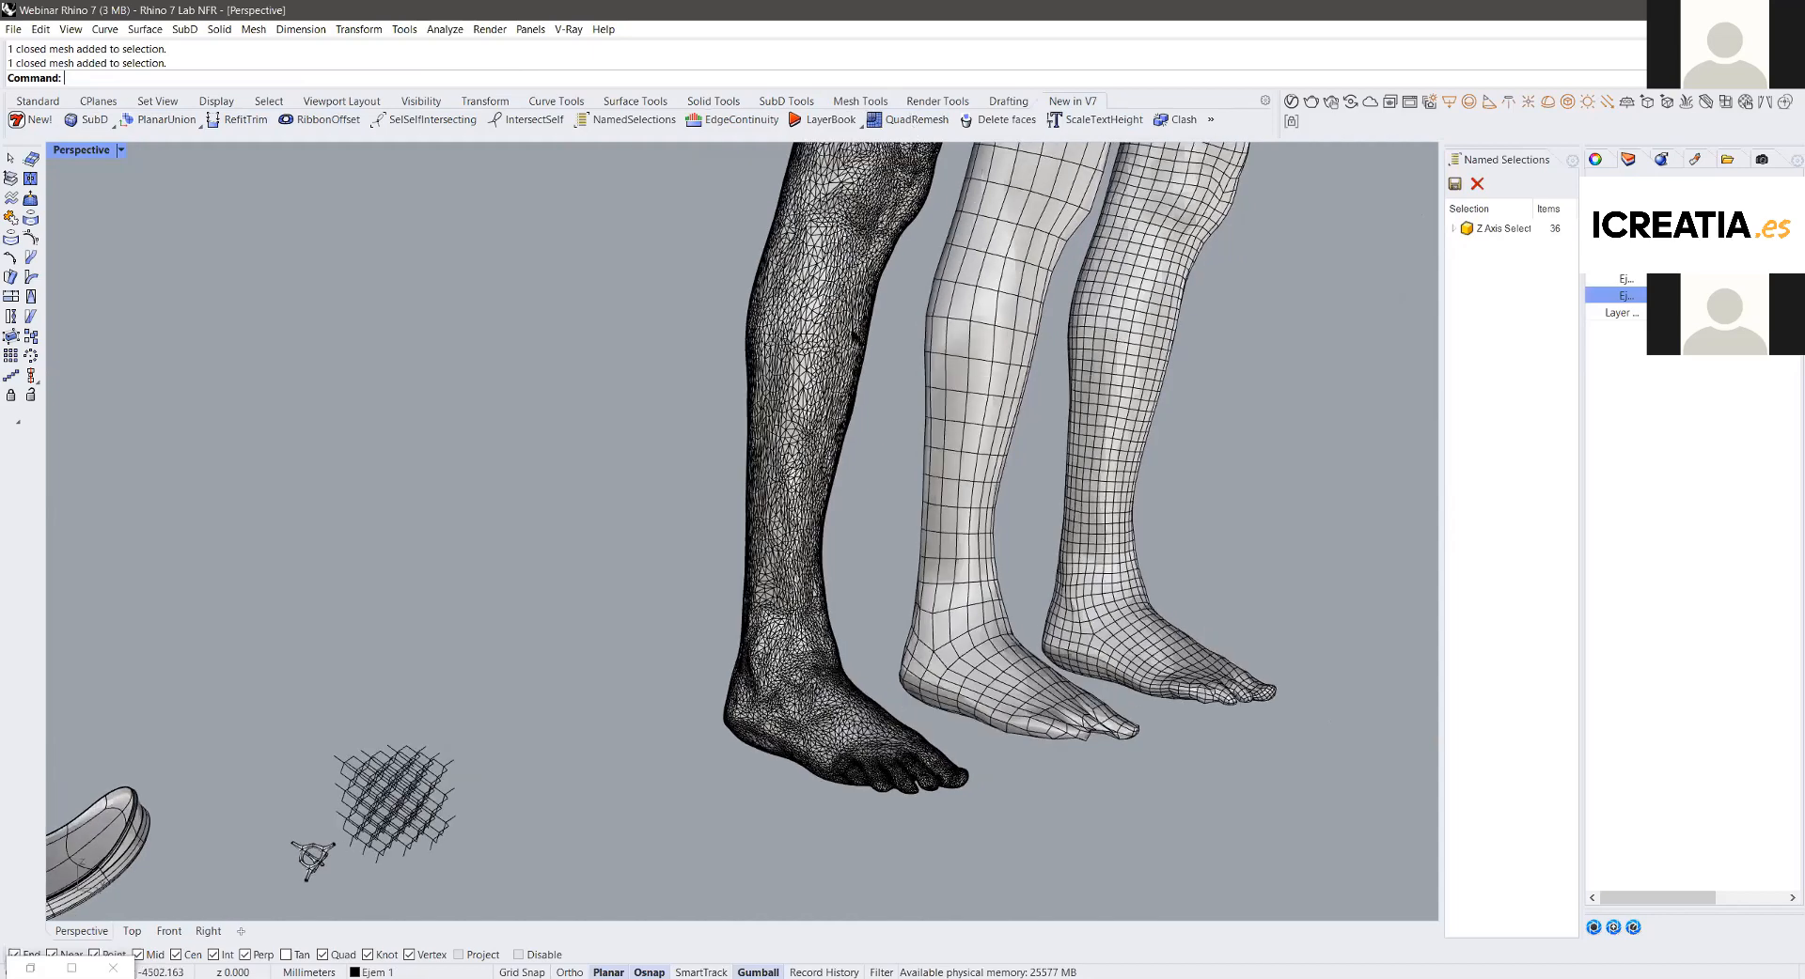
Step: Start QuadRemesh on the dense triangulated leg mesh, bringing up its detailed options
{"action": "right_click_drag", "start_coordinate": [831, 331], "coordinate": [747, 393]}
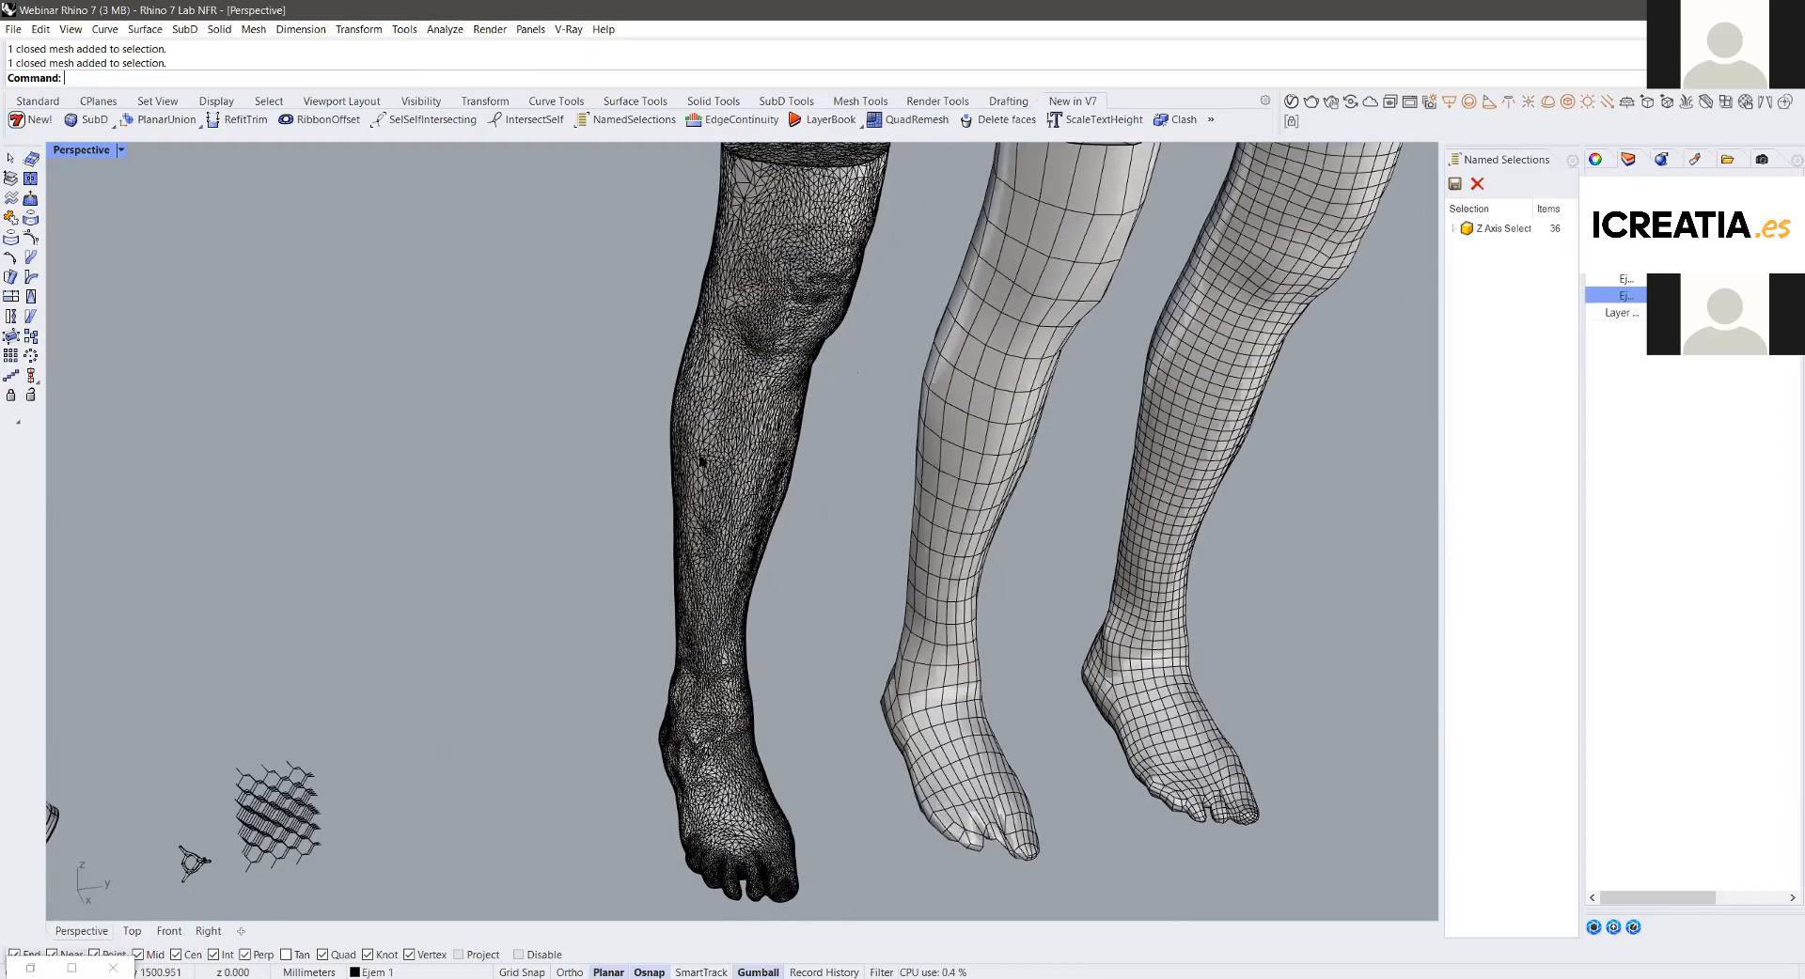
{"action": "right_click_drag", "start_coordinate": [863, 390], "coordinate": [862, 391]}
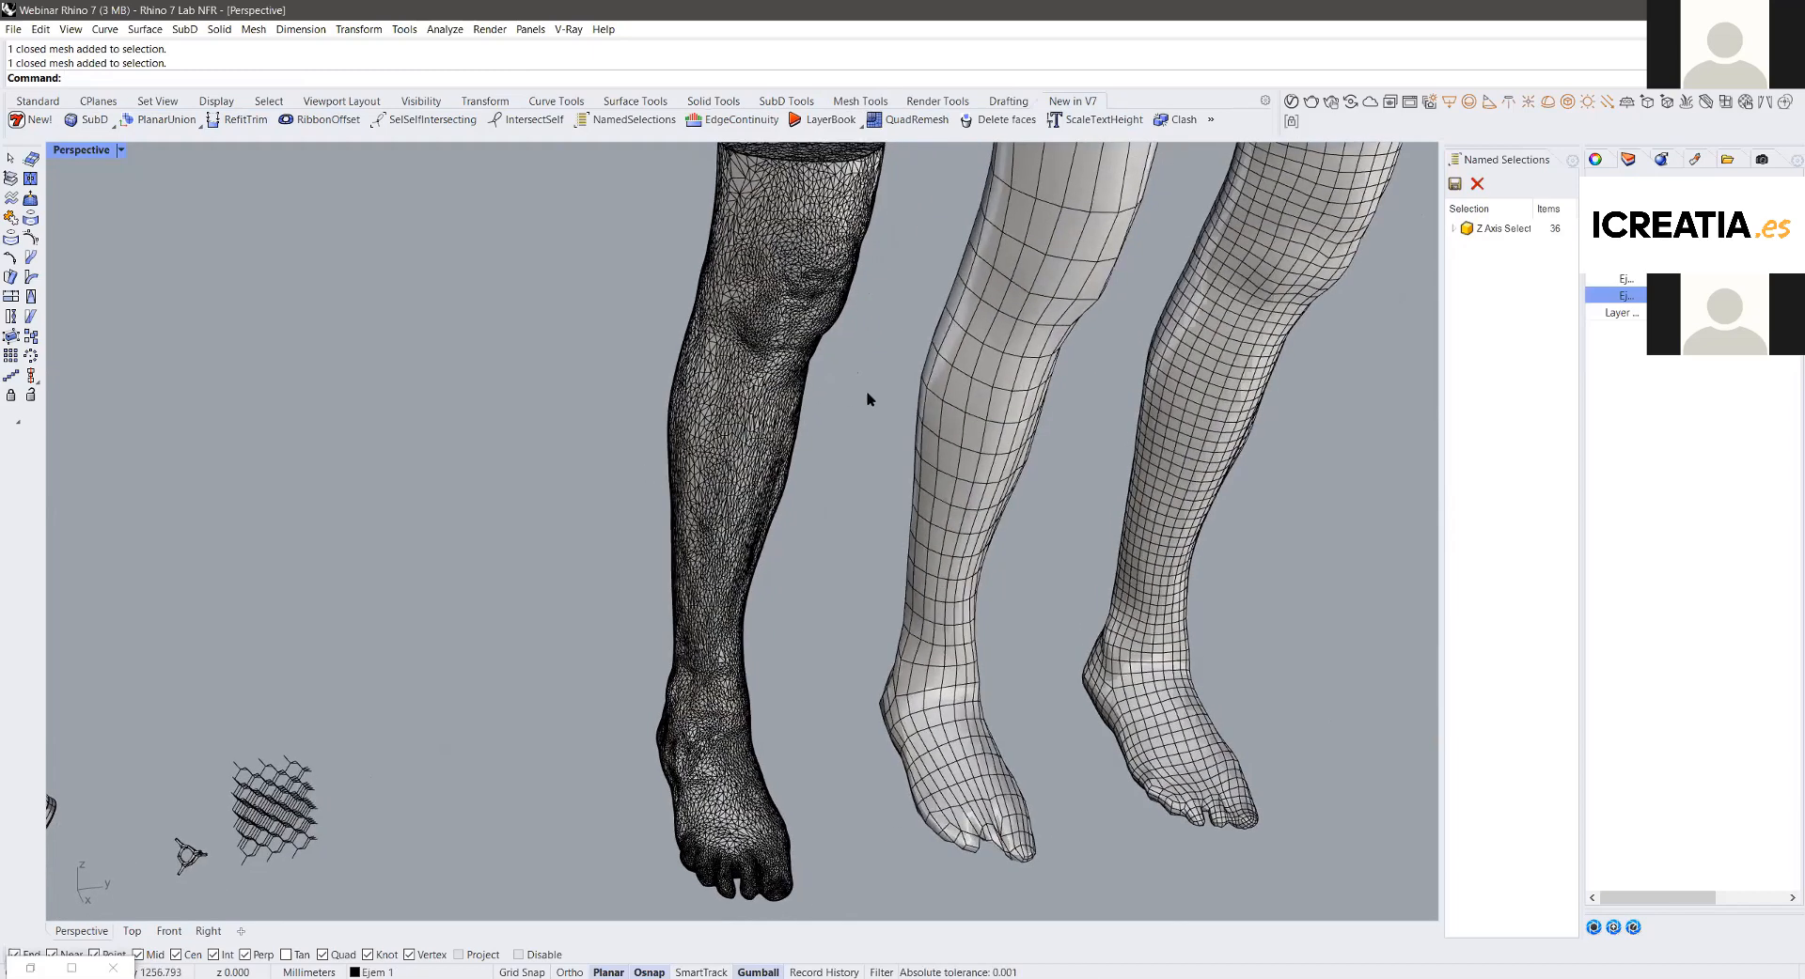
{"action": "right_click_drag", "start_coordinate": [785, 278], "coordinate": [606, 371], "text": "shift"}
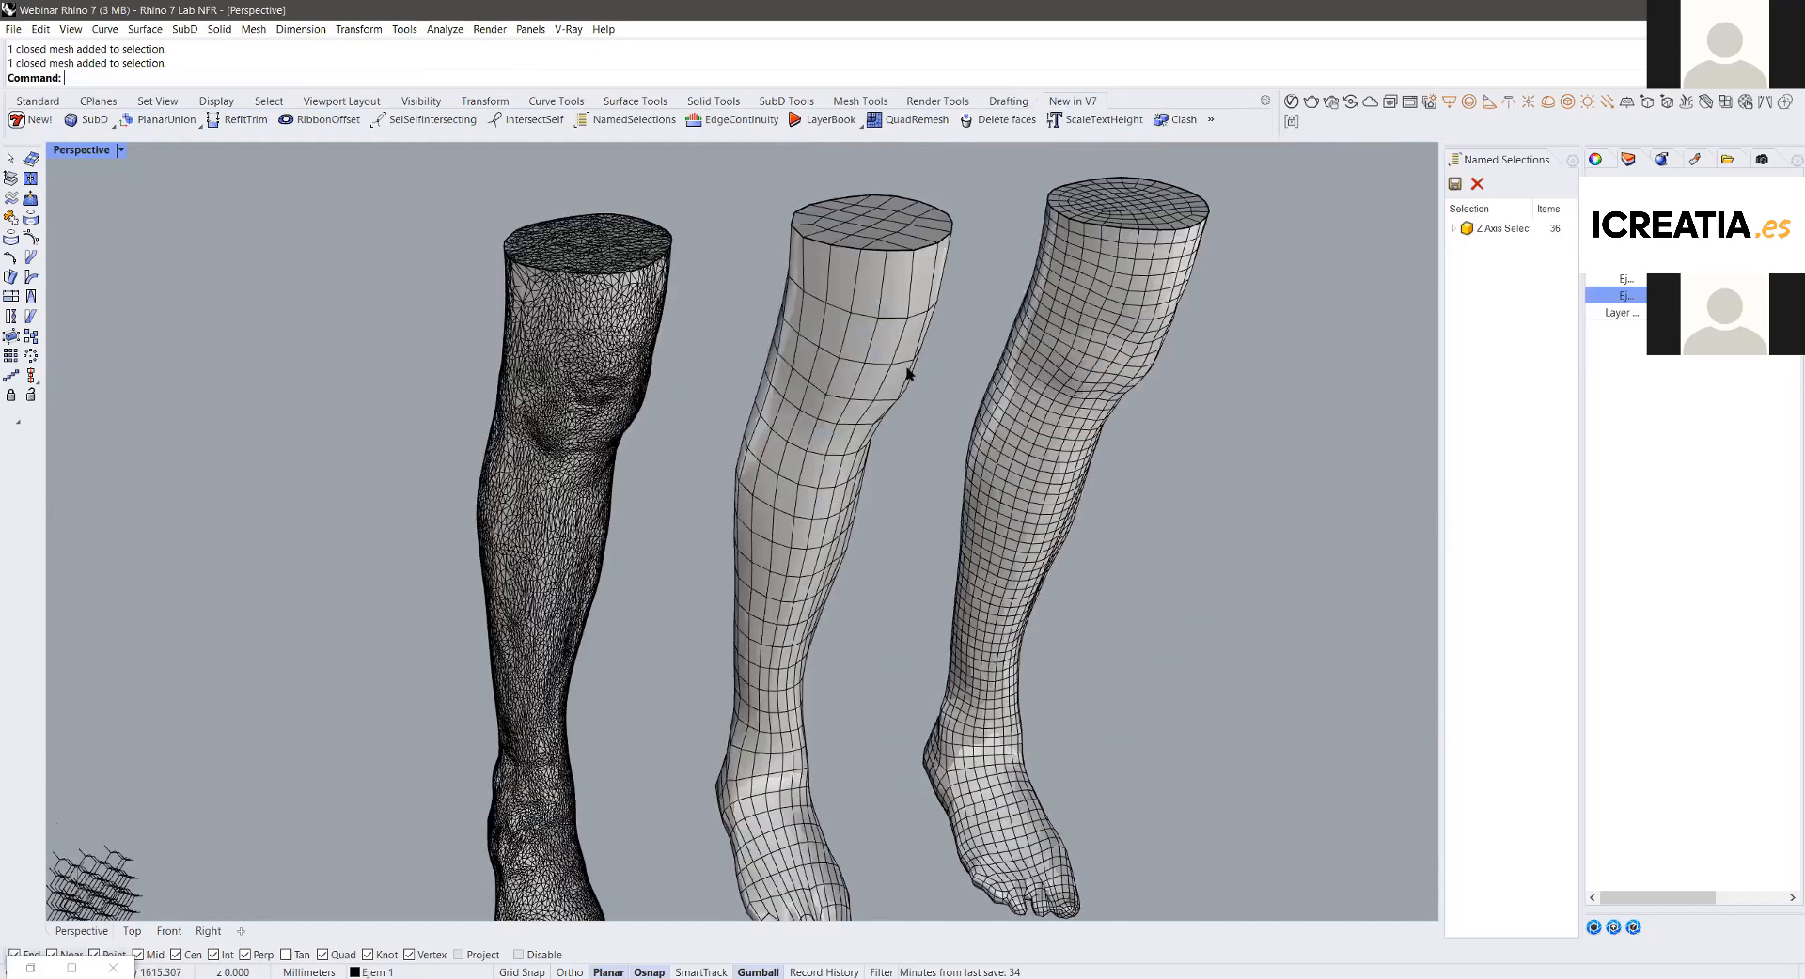
{"action": "right_click_drag", "start_coordinate": [908, 373], "coordinate": [864, 376], "text": "shift"}
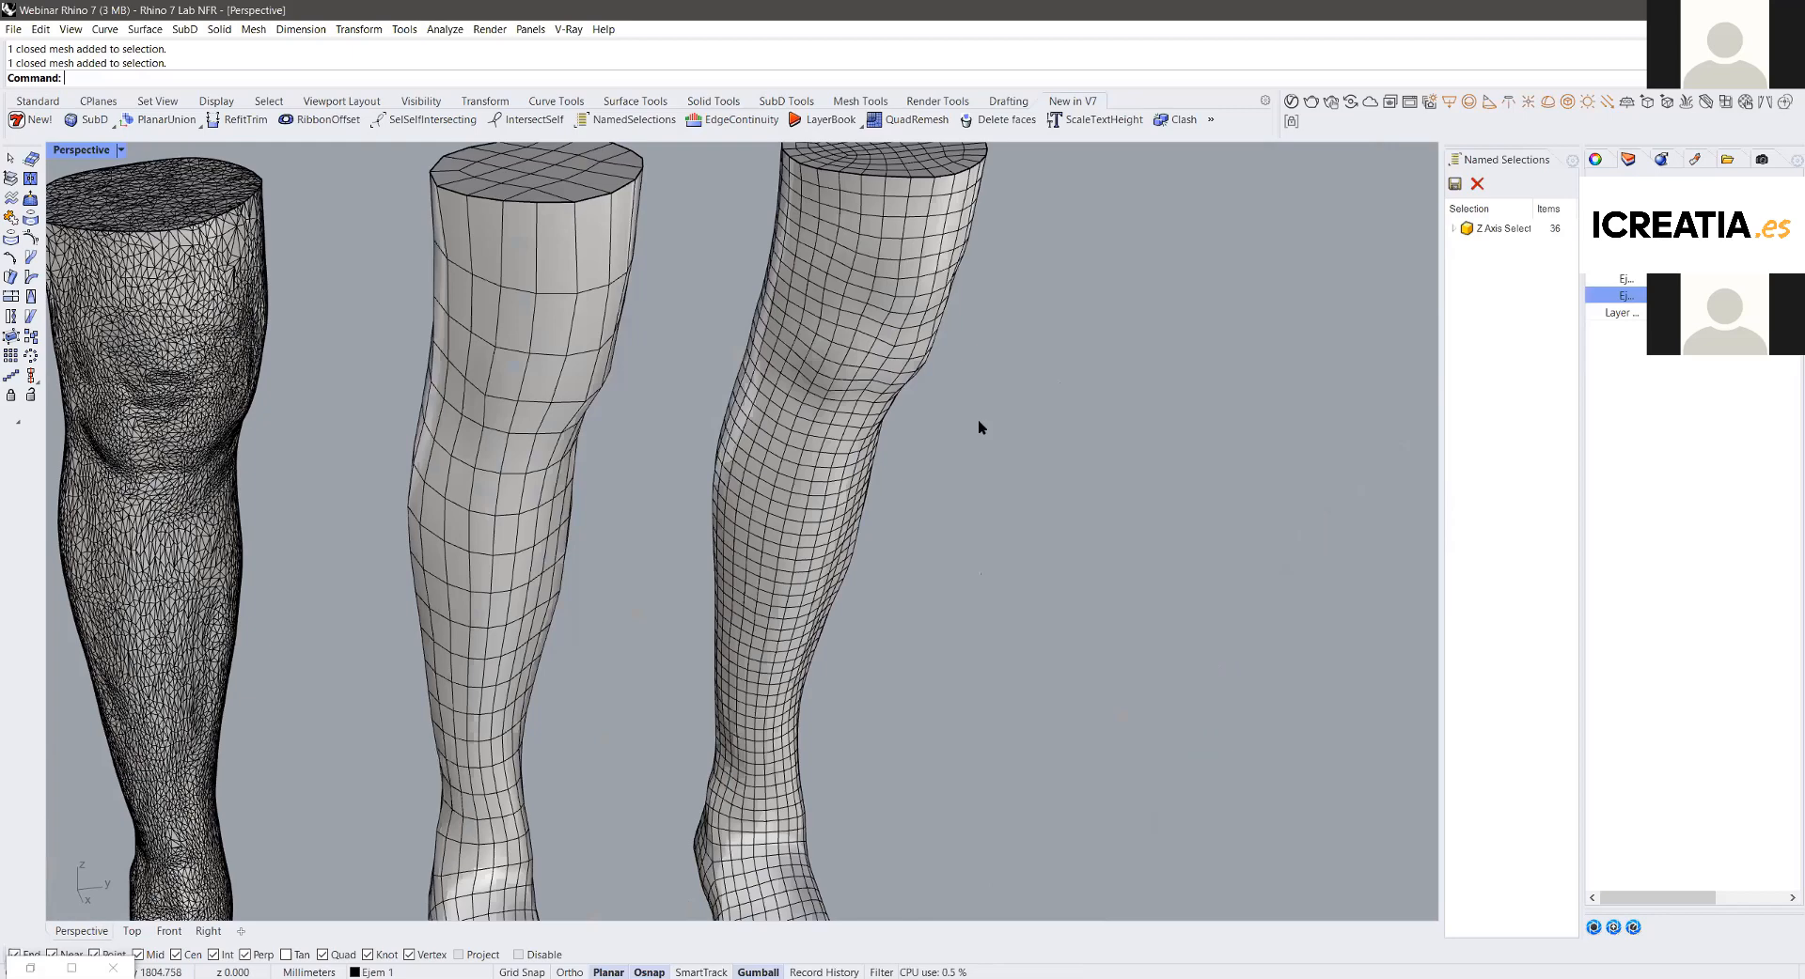
{"action": "right_click_drag", "start_coordinate": [978, 420], "coordinate": [1000, 397], "text": "shift"}
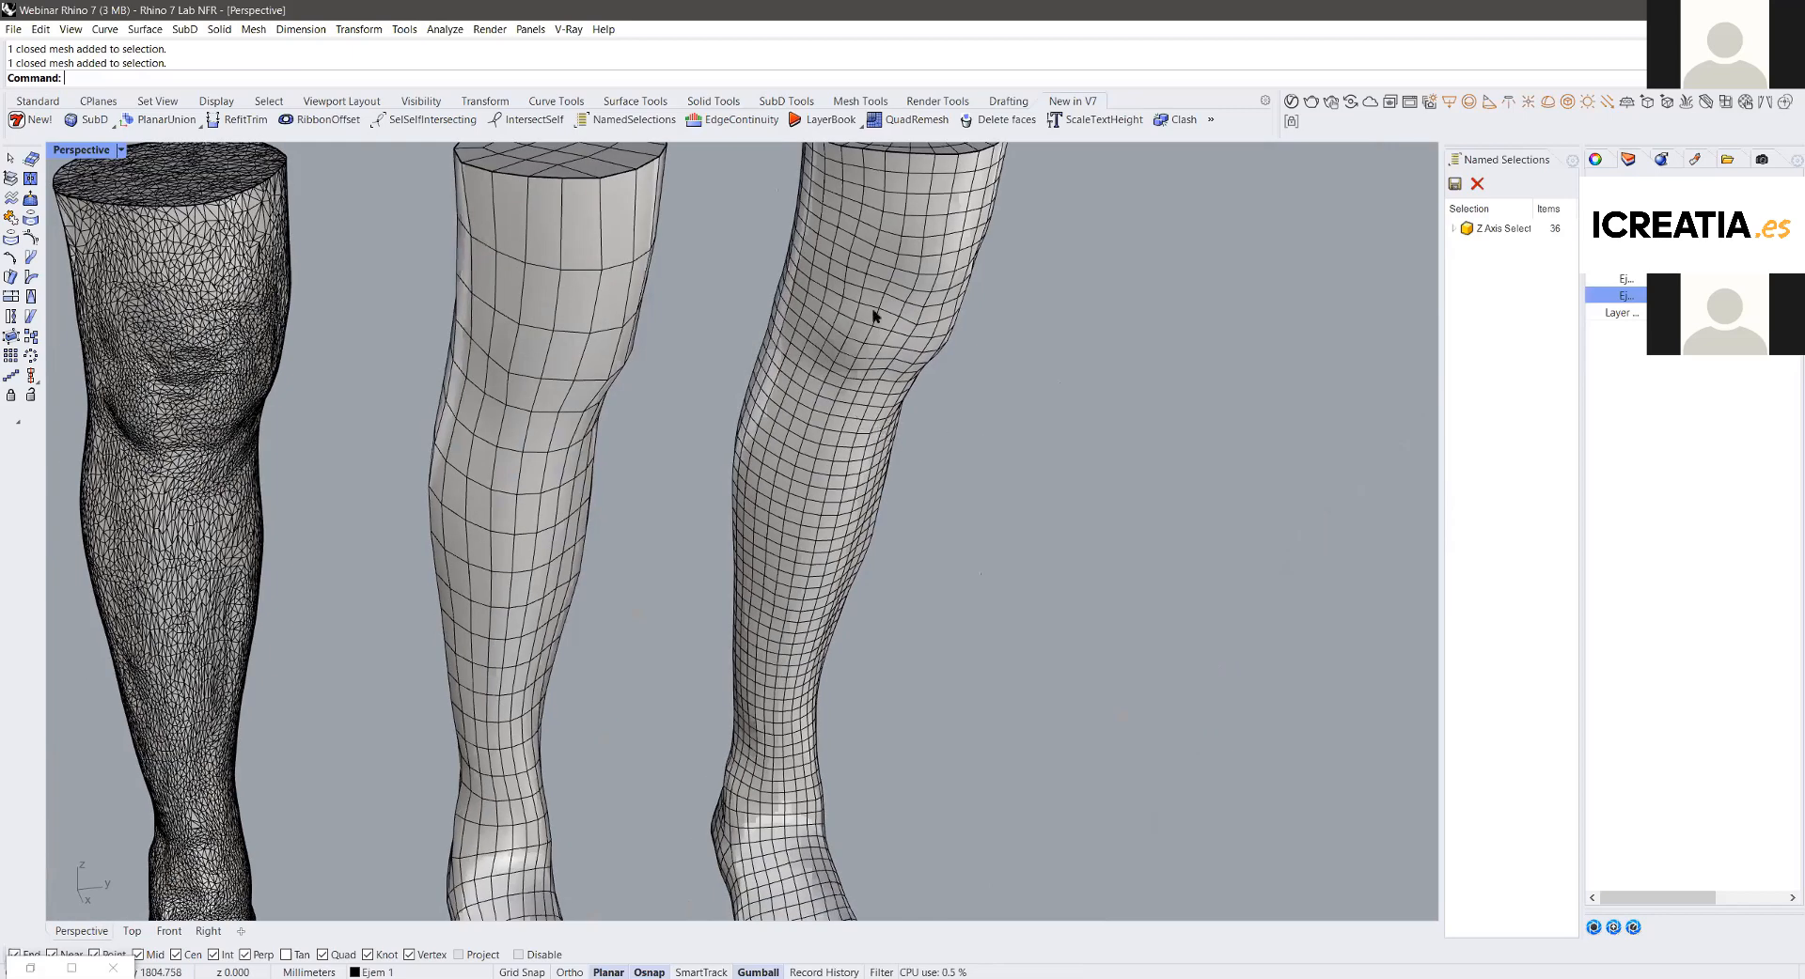
{"action": "left_click", "coordinate": [917, 119]}
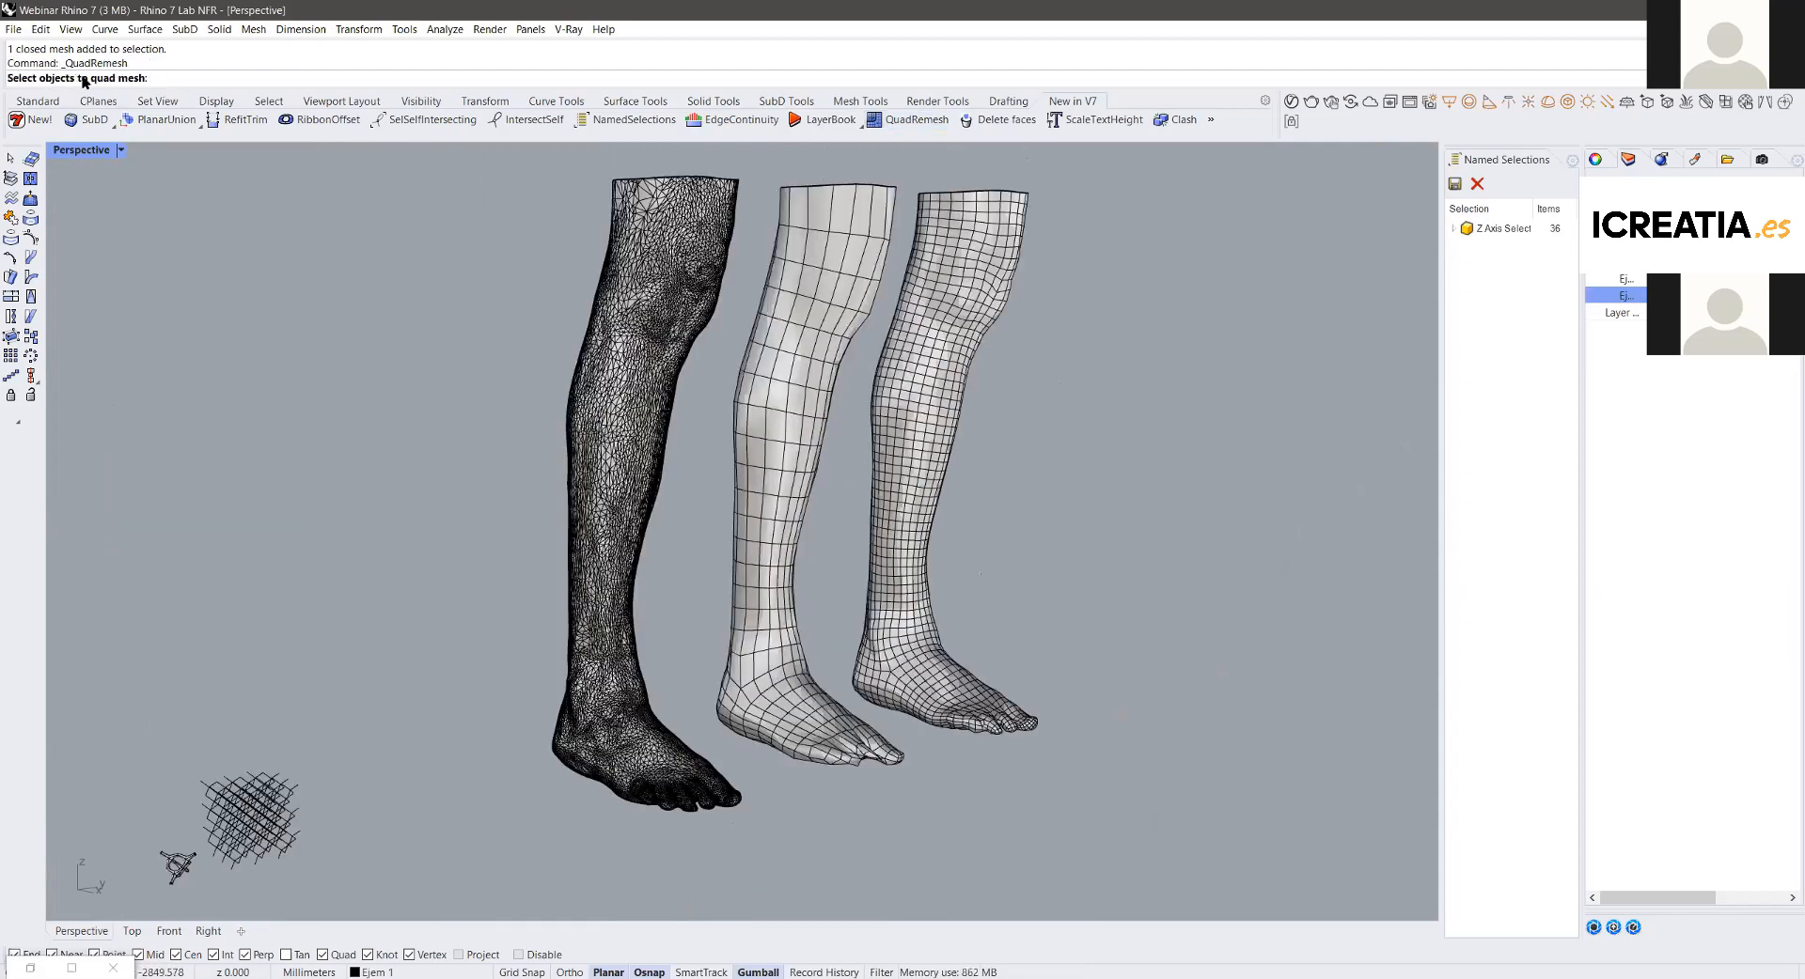
{"action": "left_click", "coordinate": [710, 322]}
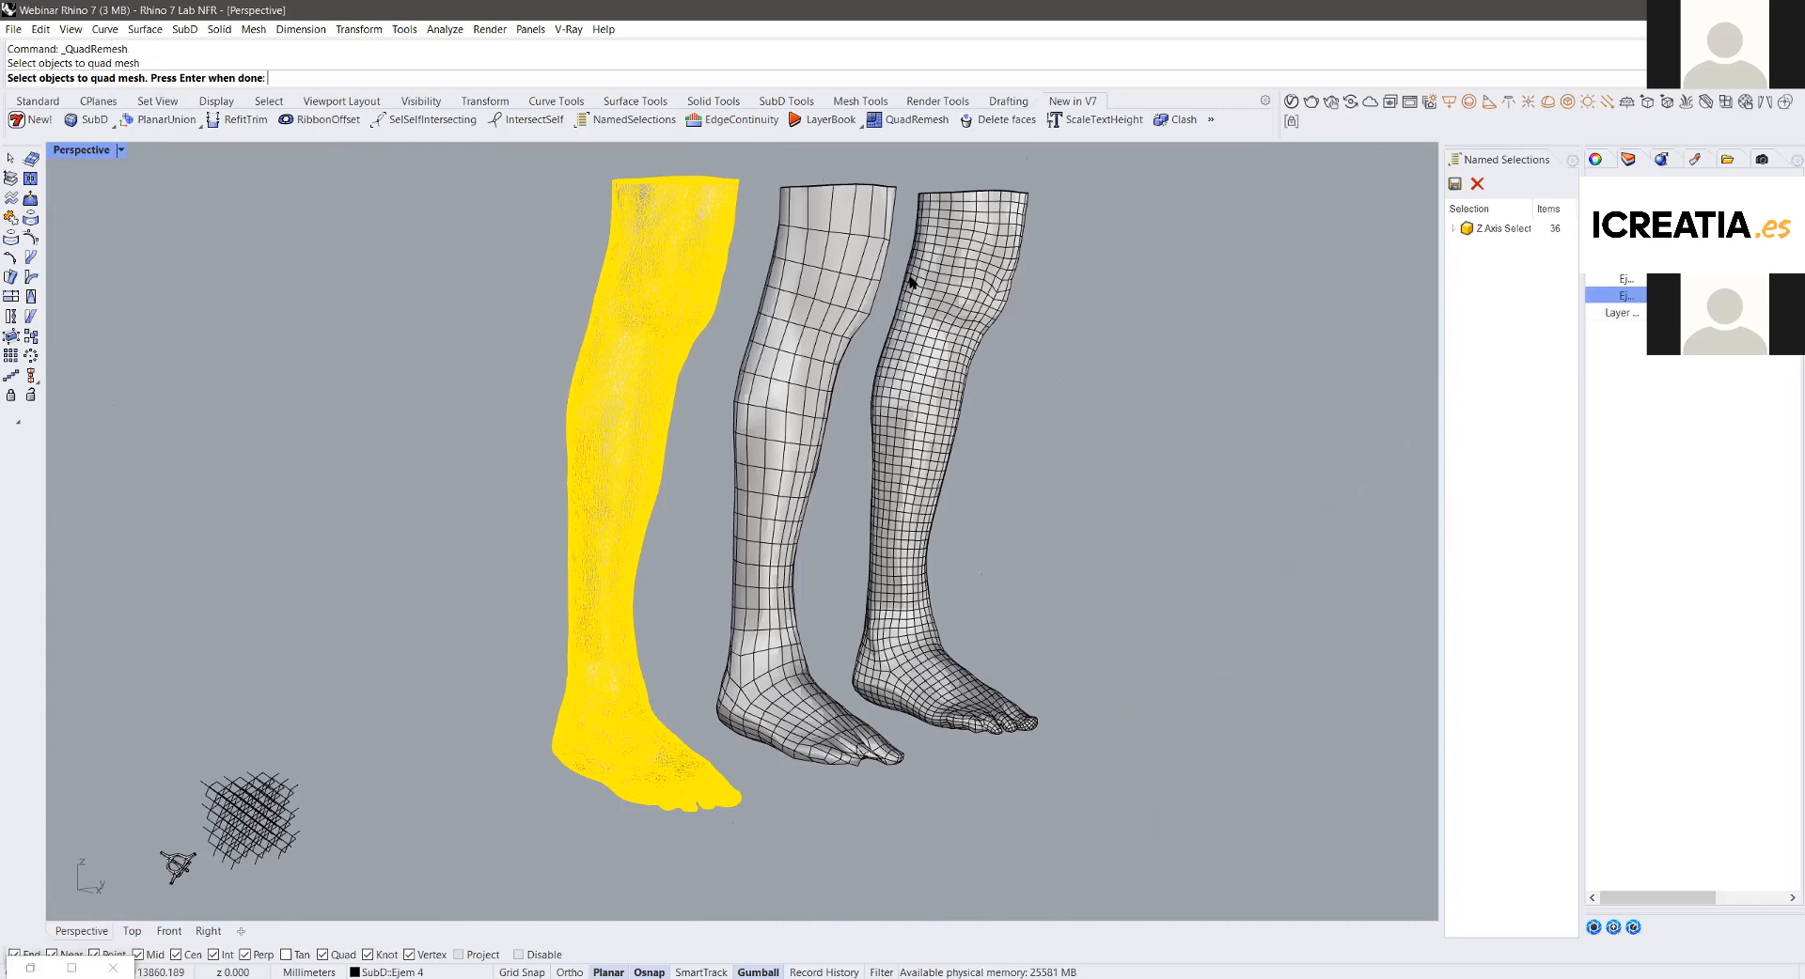
{"action": "right_click_drag", "start_coordinate": [1041, 289], "coordinate": [1063, 412]}
{"action": "key", "text": "Return"}
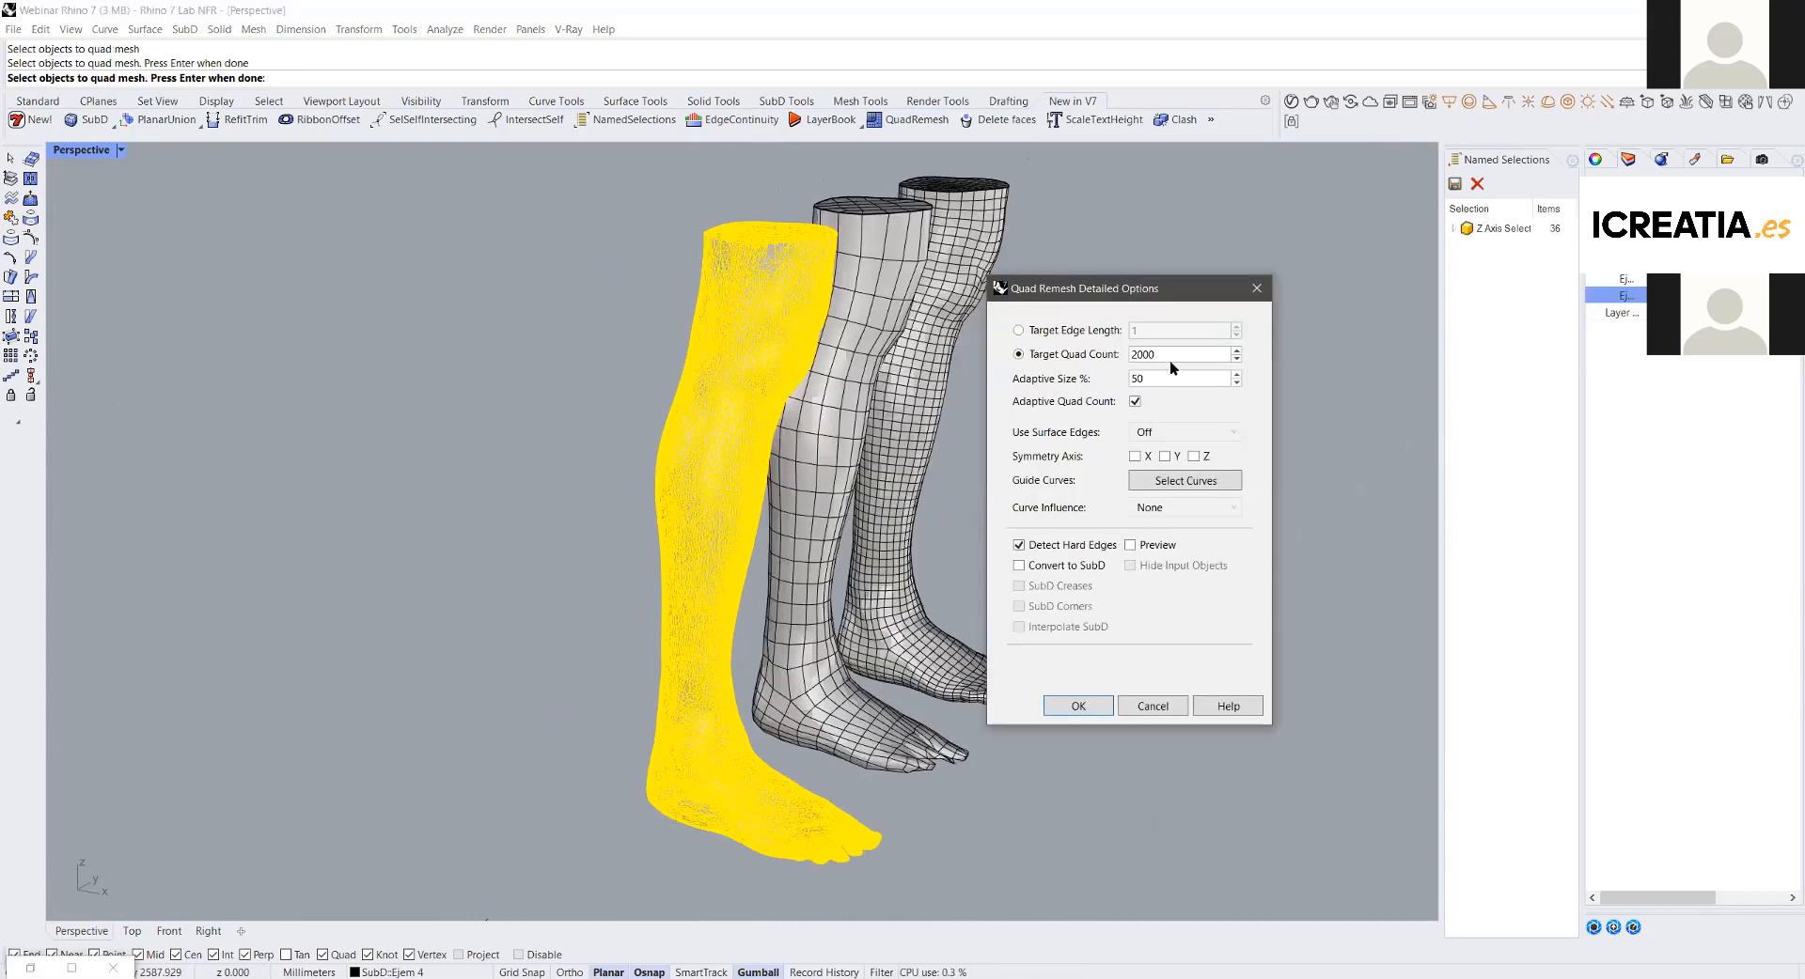
Step: Remesh the dense leg by target quad count, using 5000 quads and an adaptive size of 100%
{"action": "left_click", "coordinate": [1048, 332]}
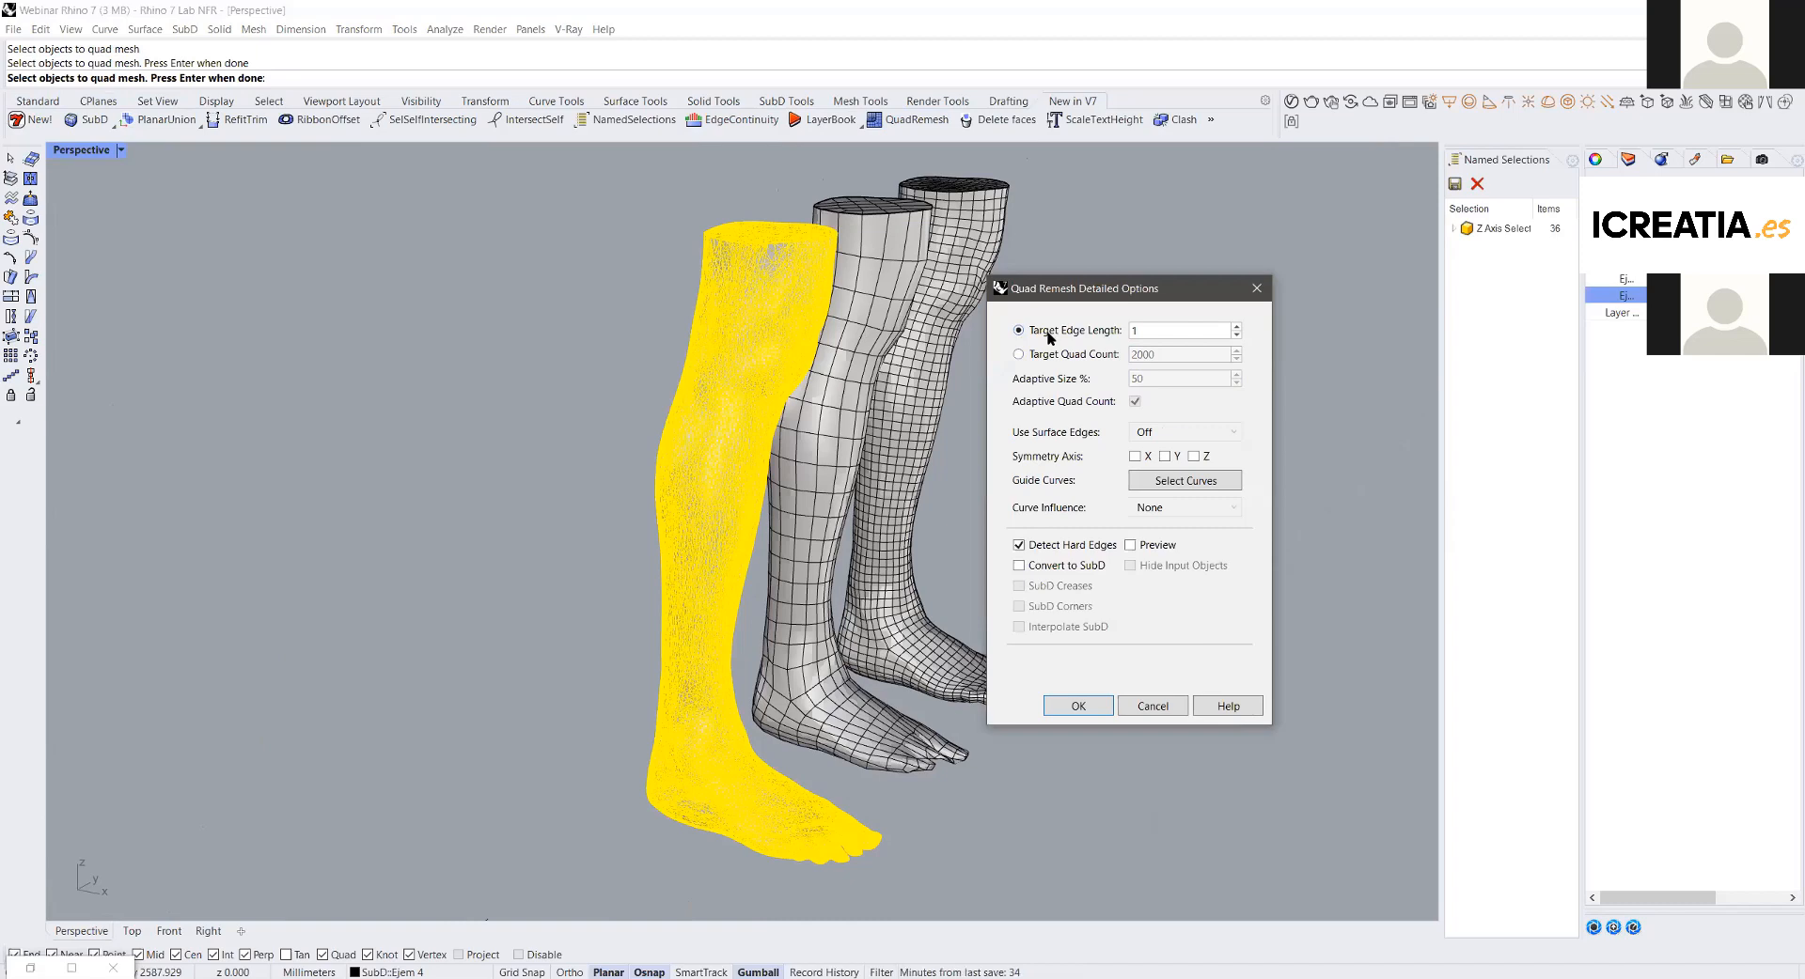
{"action": "left_click", "coordinate": [1099, 356]}
{"action": "double_click", "coordinate": [1183, 355]}
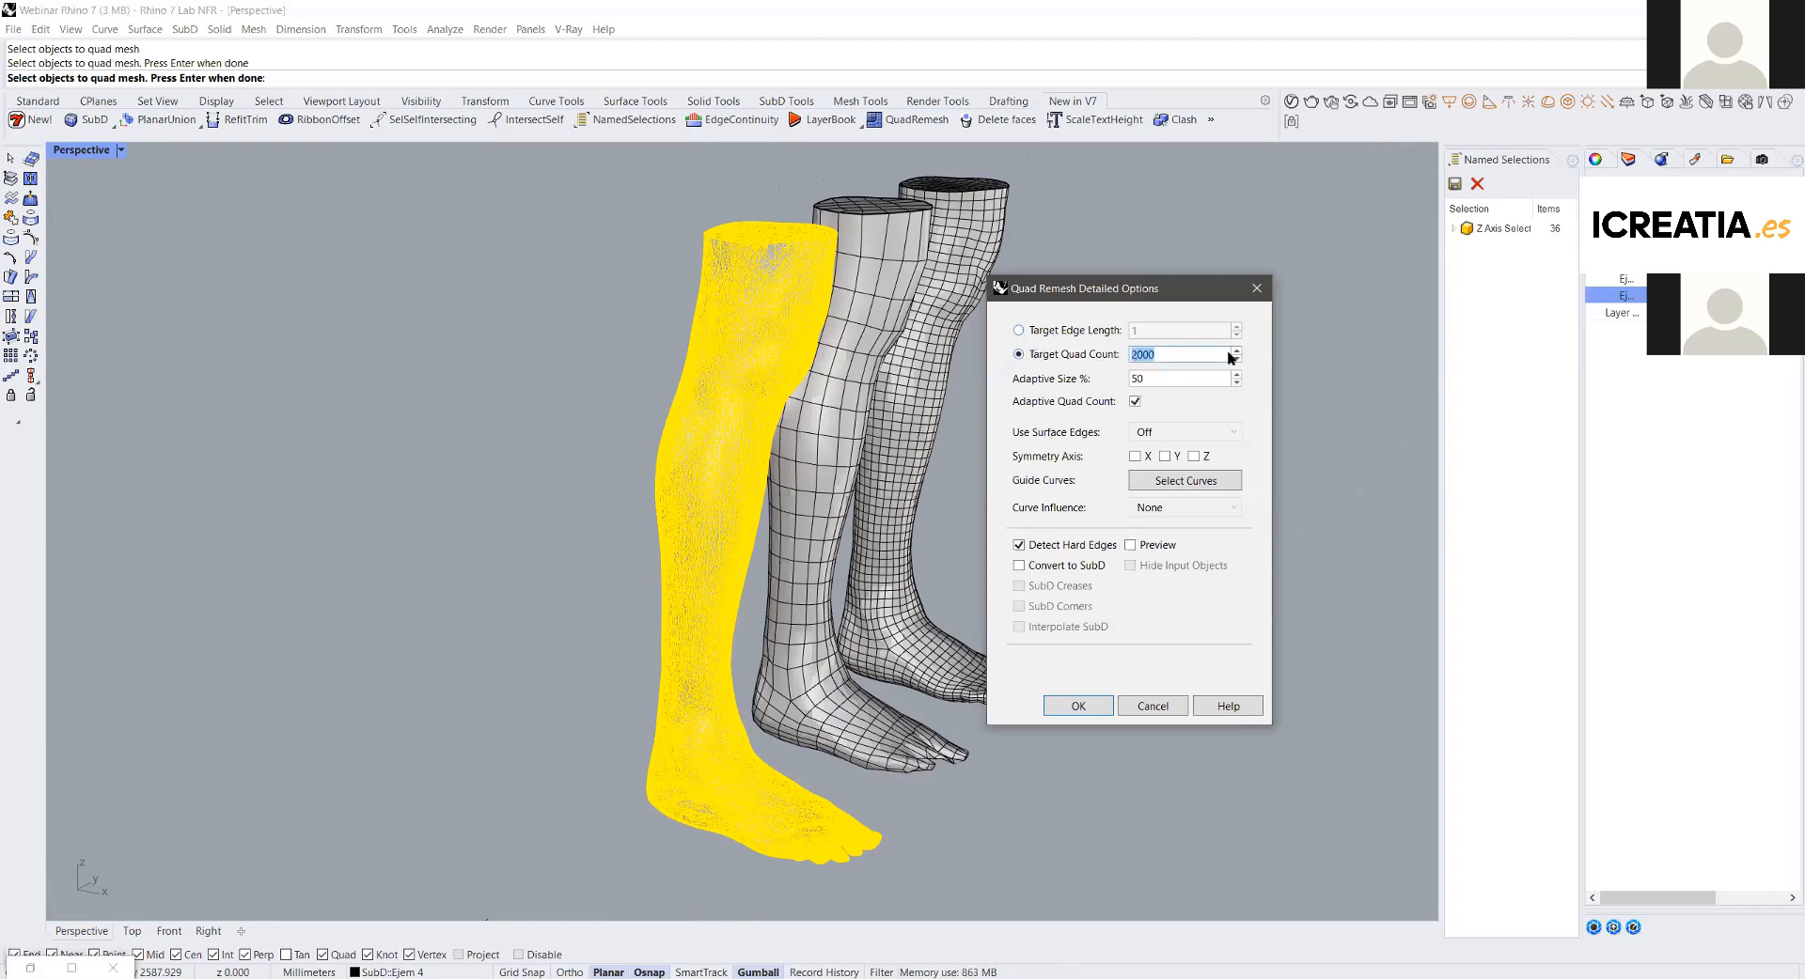
{"action": "type", "text": "5000"}
{"action": "double_click", "coordinate": [1145, 378]}
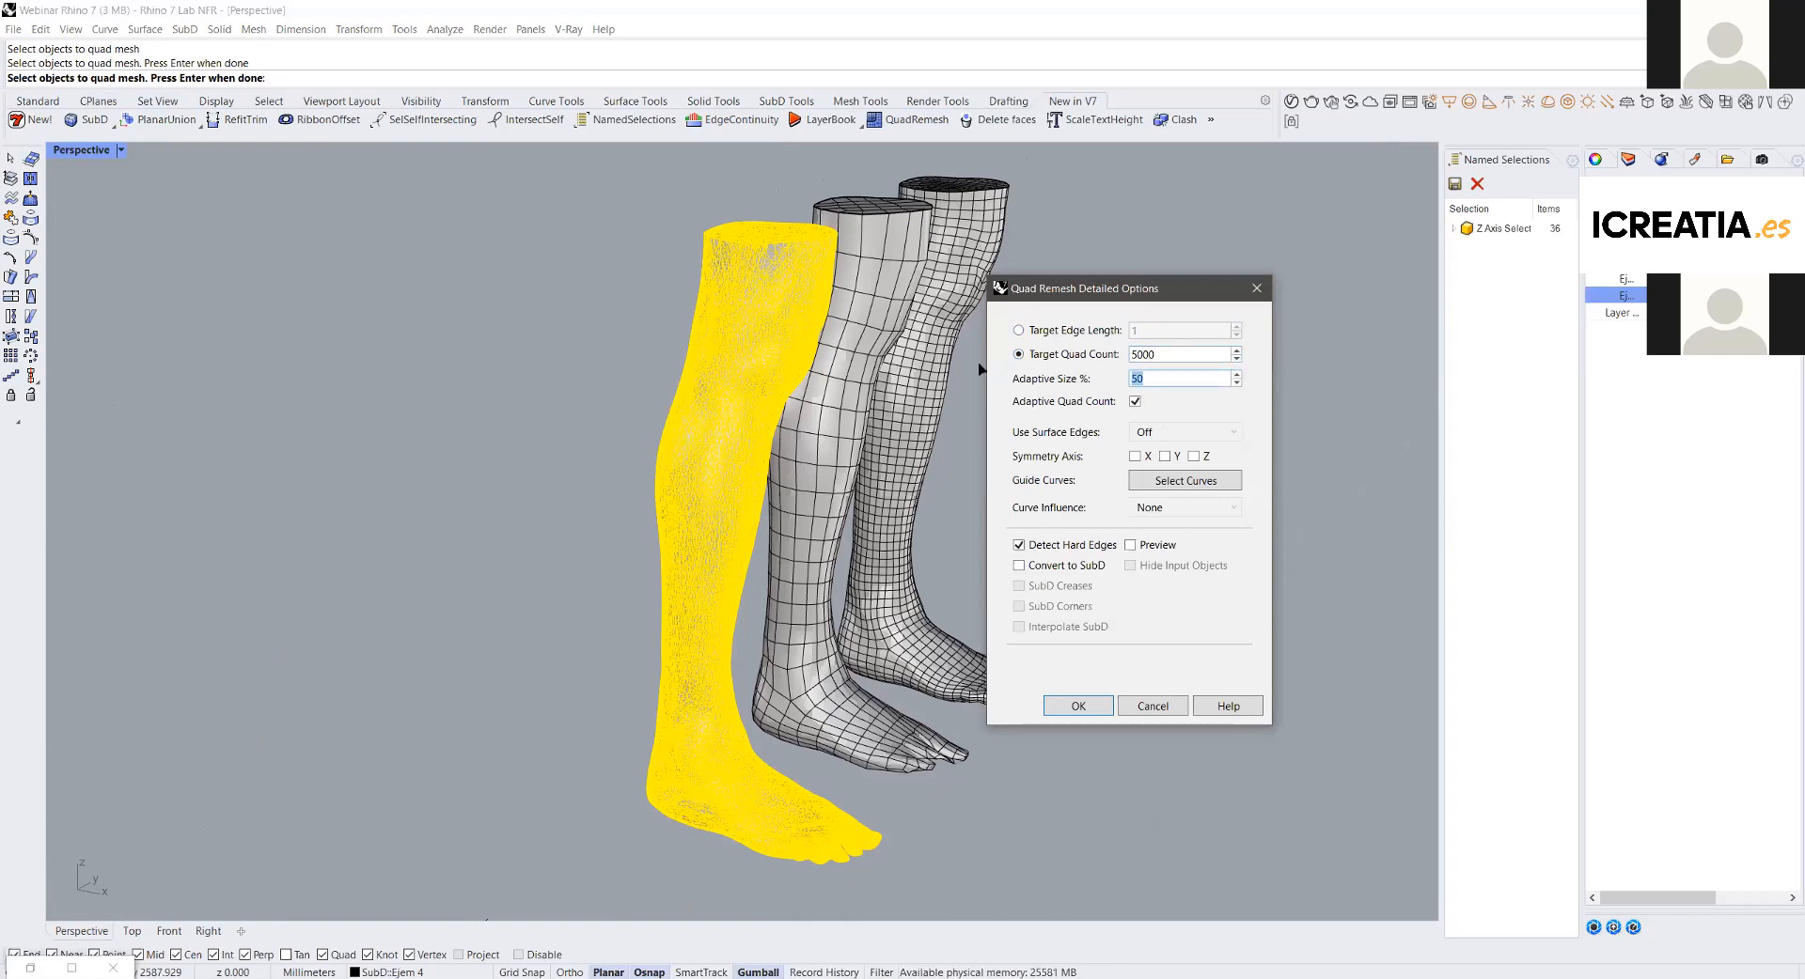
{"action": "type", "text": "100"}
{"action": "double_click", "coordinate": [1135, 378]}
{"action": "left_click", "coordinate": [1079, 707]}
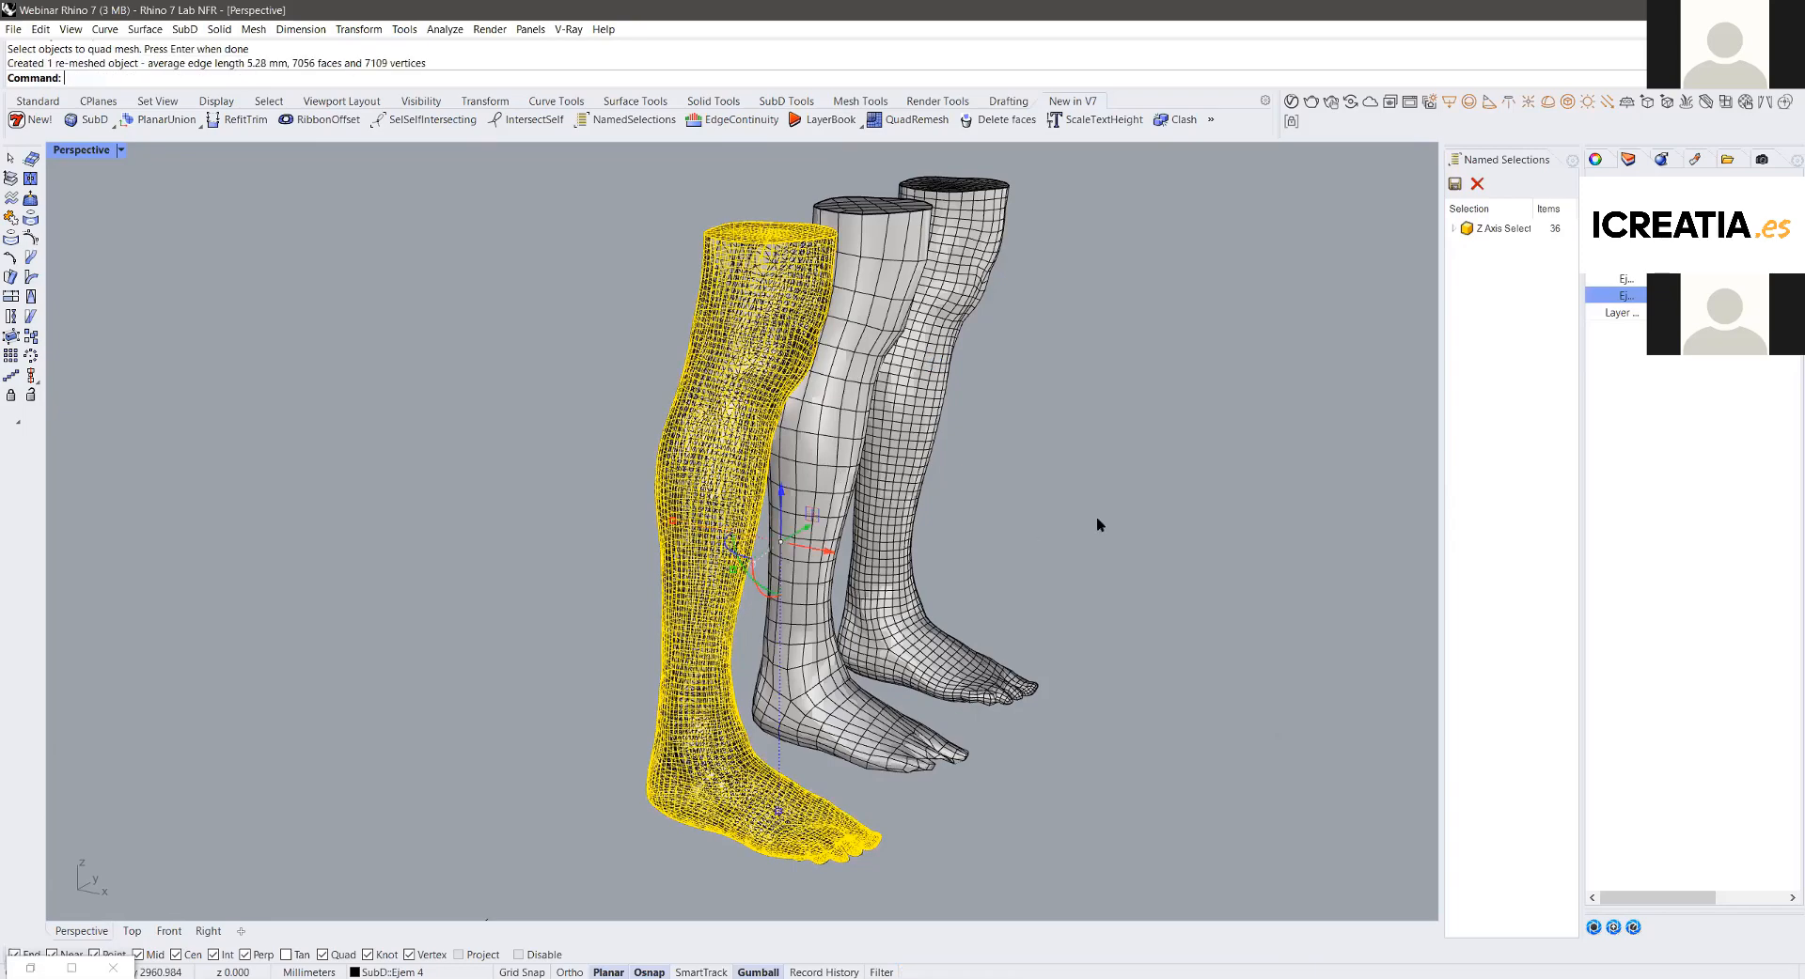
Step: Move the newly remeshed leg to the far end of the row, past the two existing quad meshes
{"action": "right_click_drag", "start_coordinate": [1125, 412], "coordinate": [1112, 504]}
{"action": "left_click", "coordinate": [943, 270]}
{"action": "right_click_drag", "start_coordinate": [942, 270], "coordinate": [982, 526]}
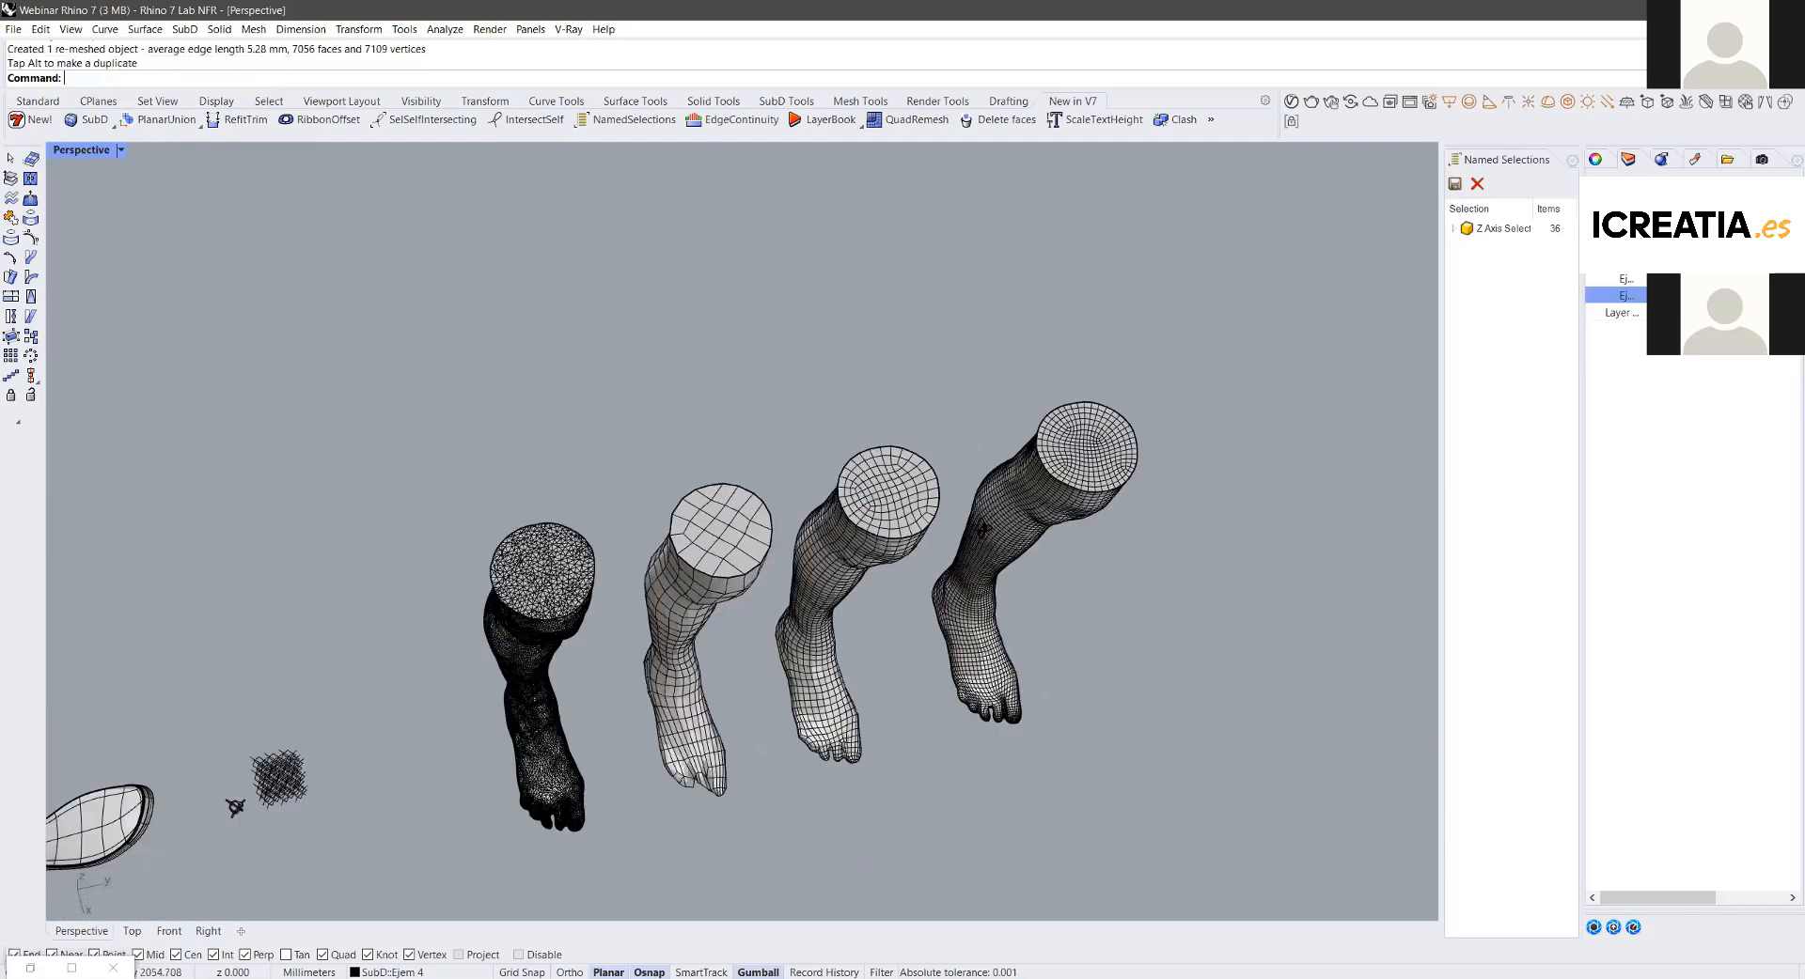
Step: Compare the new quad mesh with the original triangulated leg and the coarser versions at the cut top, knee, shin and foot
{"action": "scroll", "coordinate": [609, 391], "scroll_direction": "up", "scroll_amount": 3}
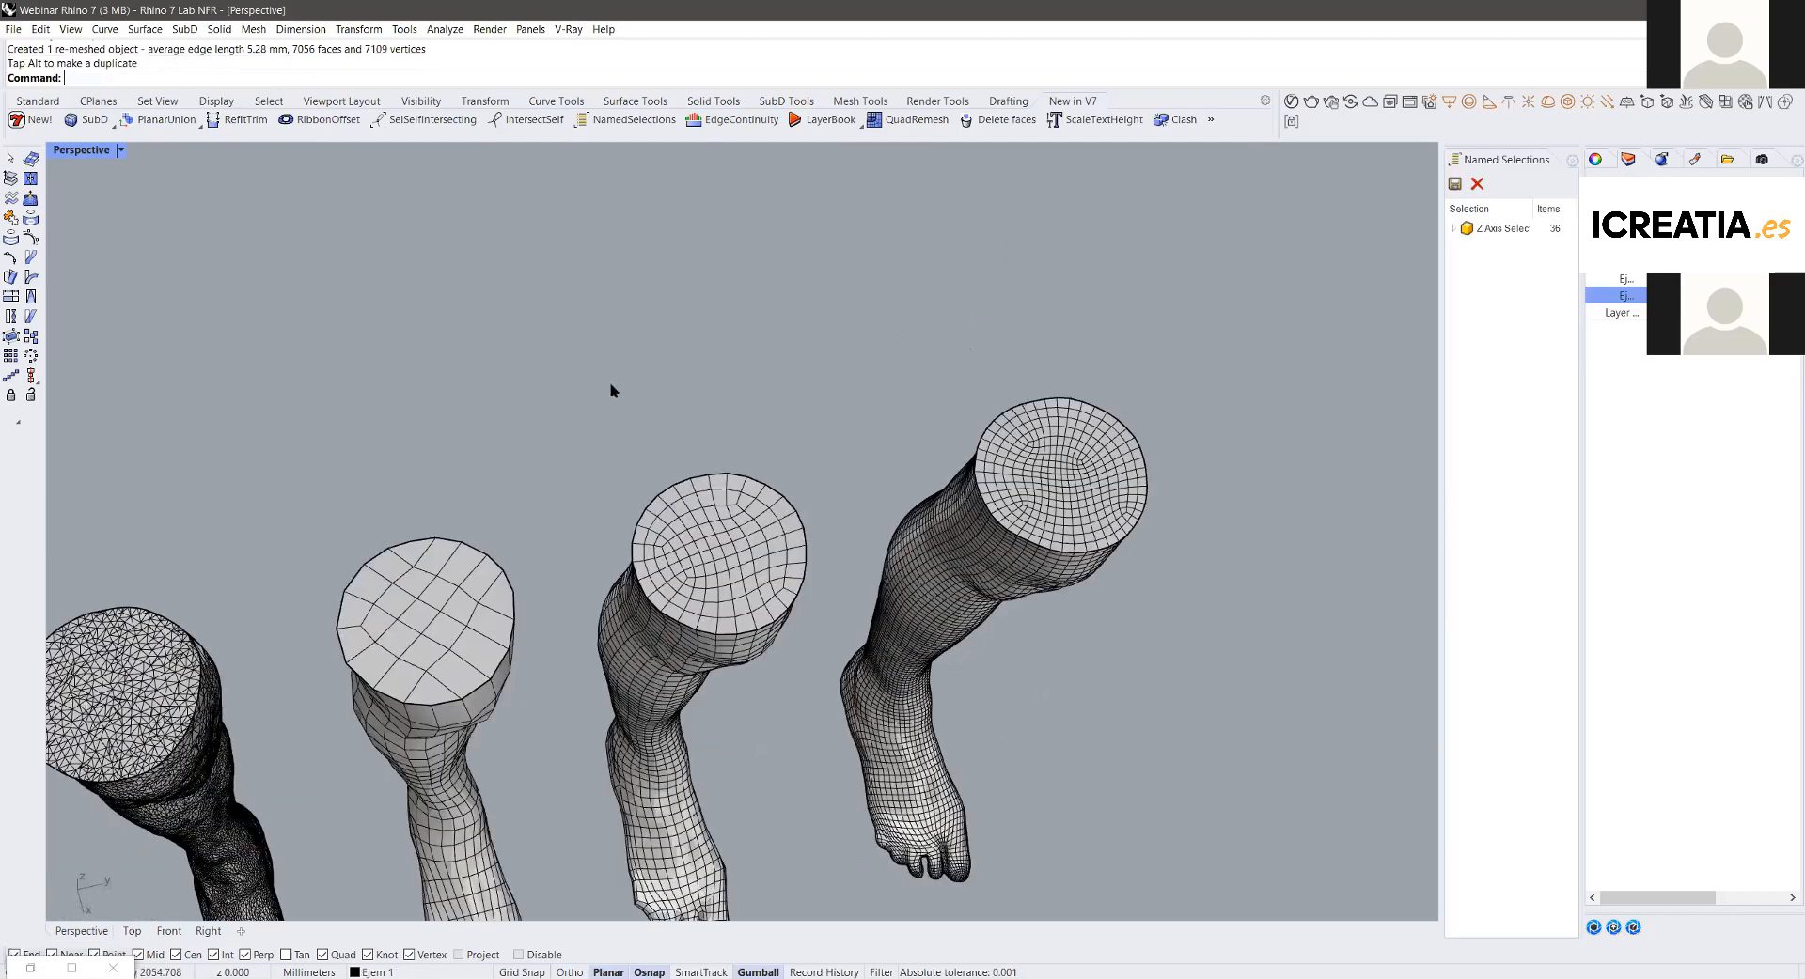
{"action": "scroll", "coordinate": [592, 382], "scroll_direction": "up", "scroll_amount": 6}
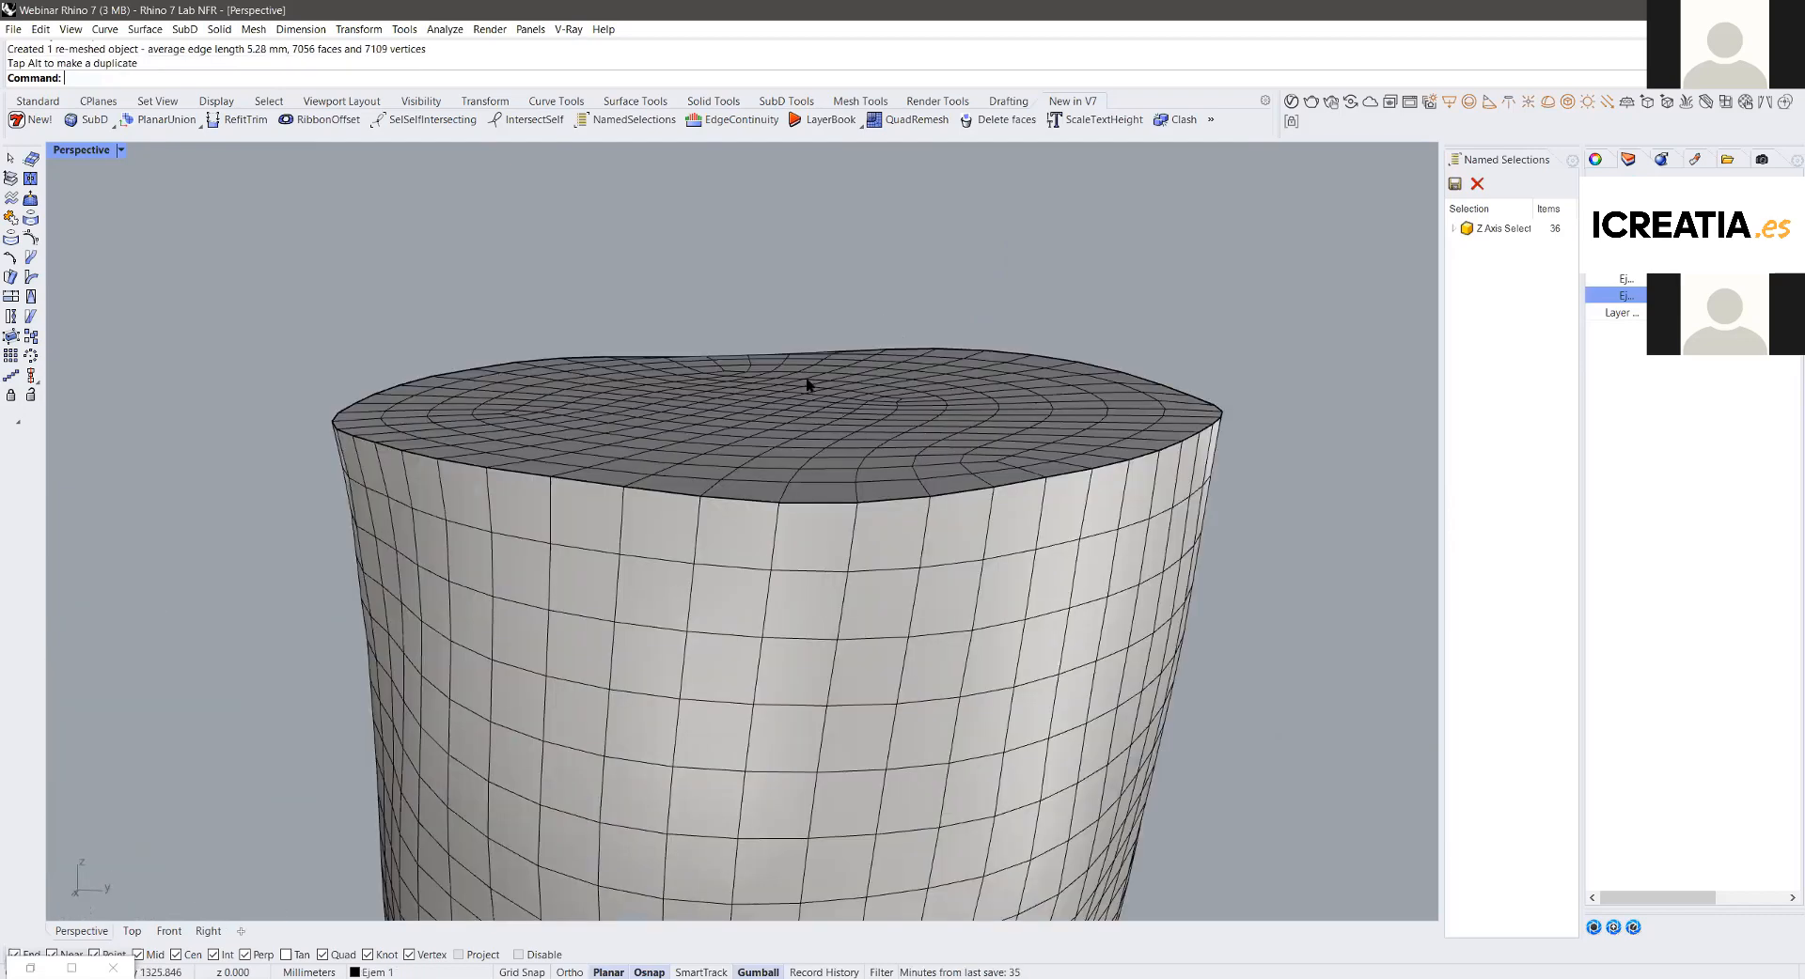
{"action": "scroll", "coordinate": [246, 324], "scroll_direction": "down", "scroll_amount": 9}
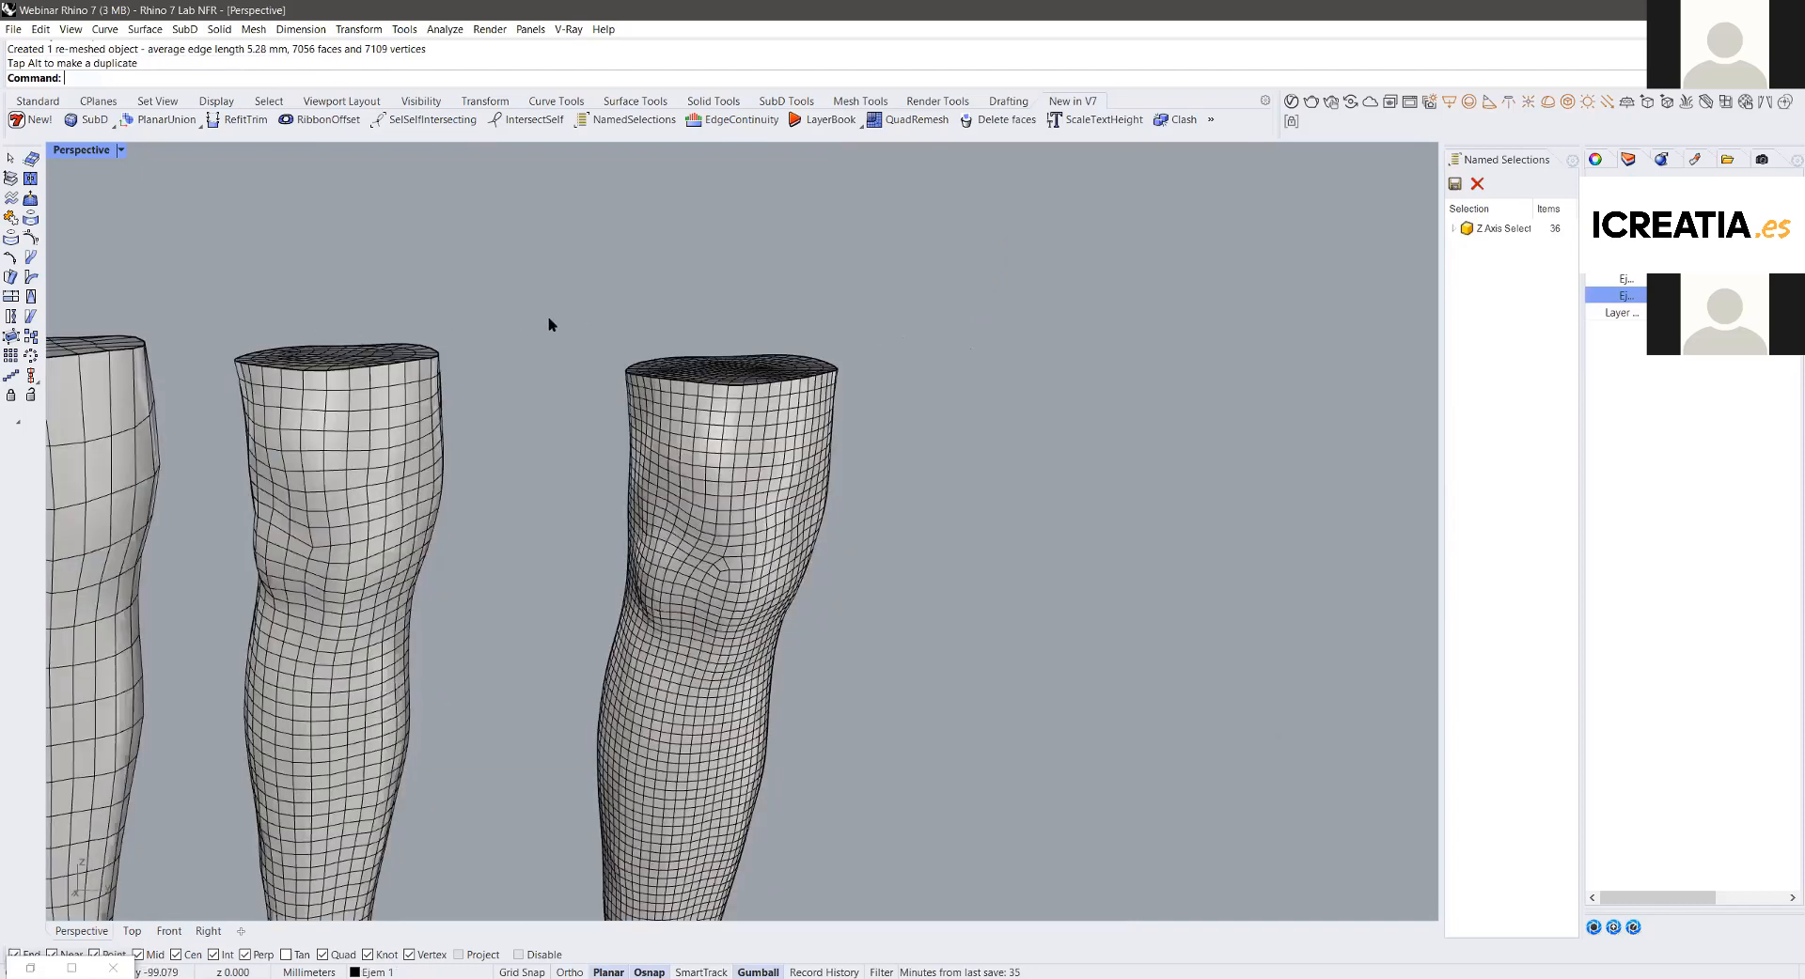
{"action": "scroll", "coordinate": [921, 414], "scroll_direction": "up", "scroll_amount": 8}
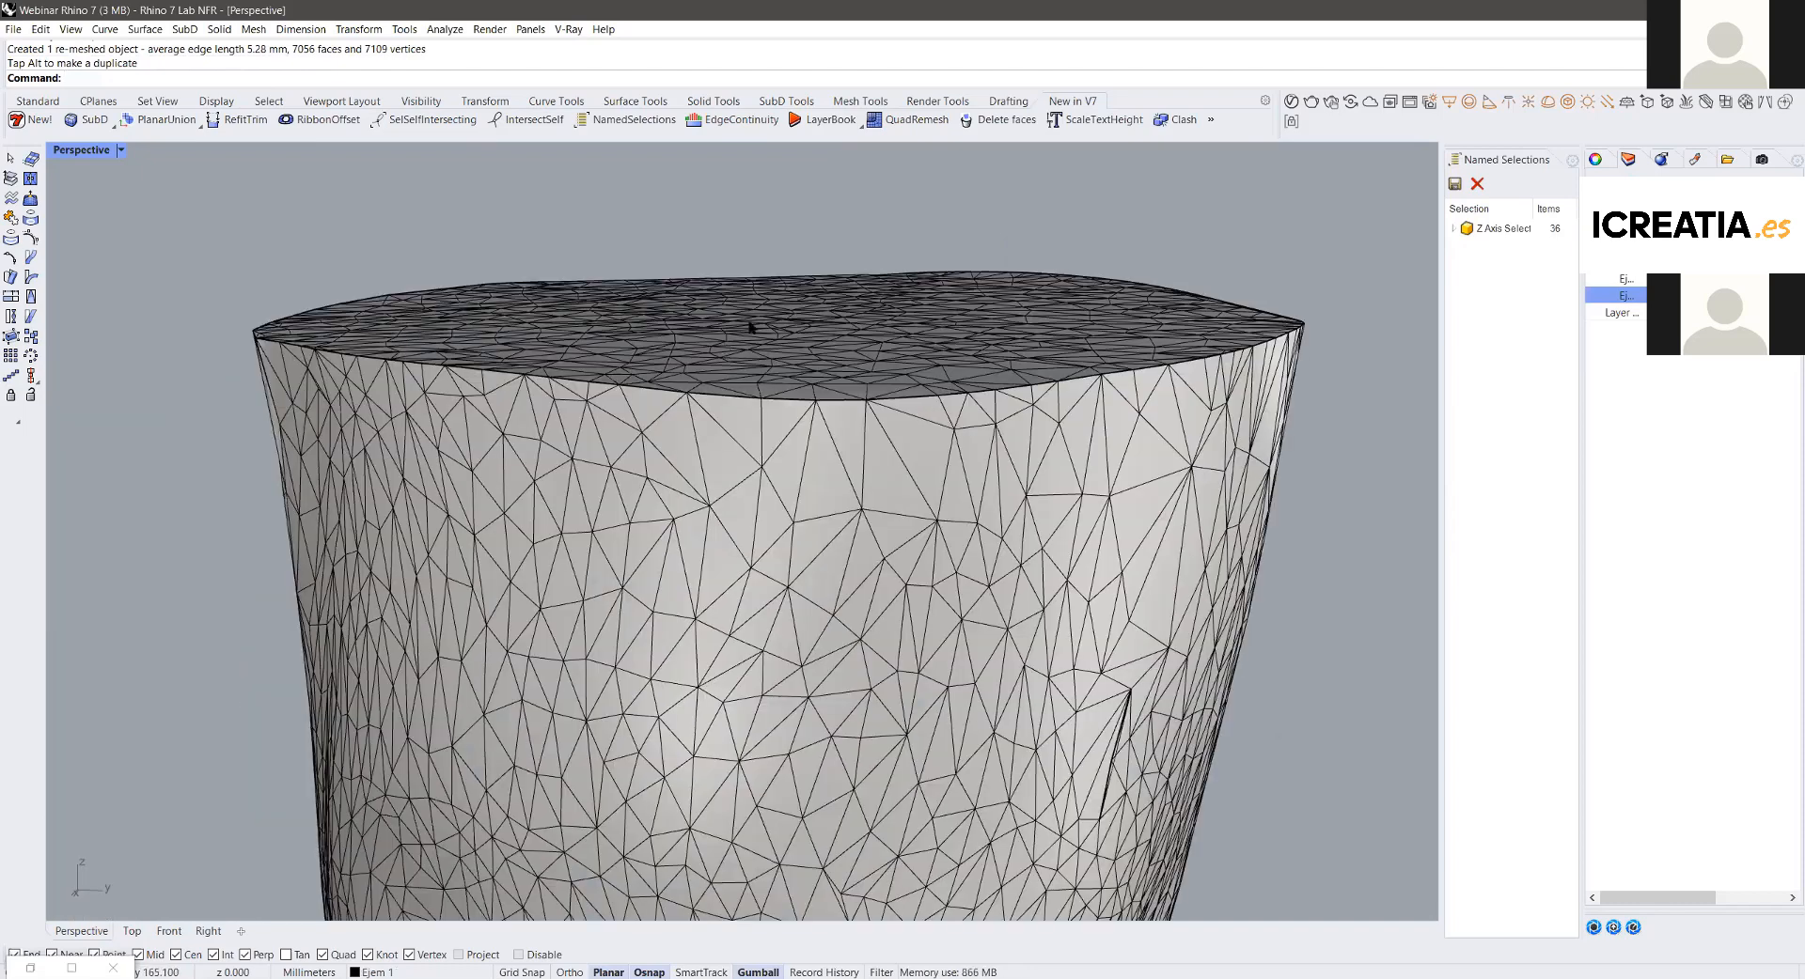
{"action": "scroll", "coordinate": [1222, 561], "scroll_direction": "down", "scroll_amount": 5}
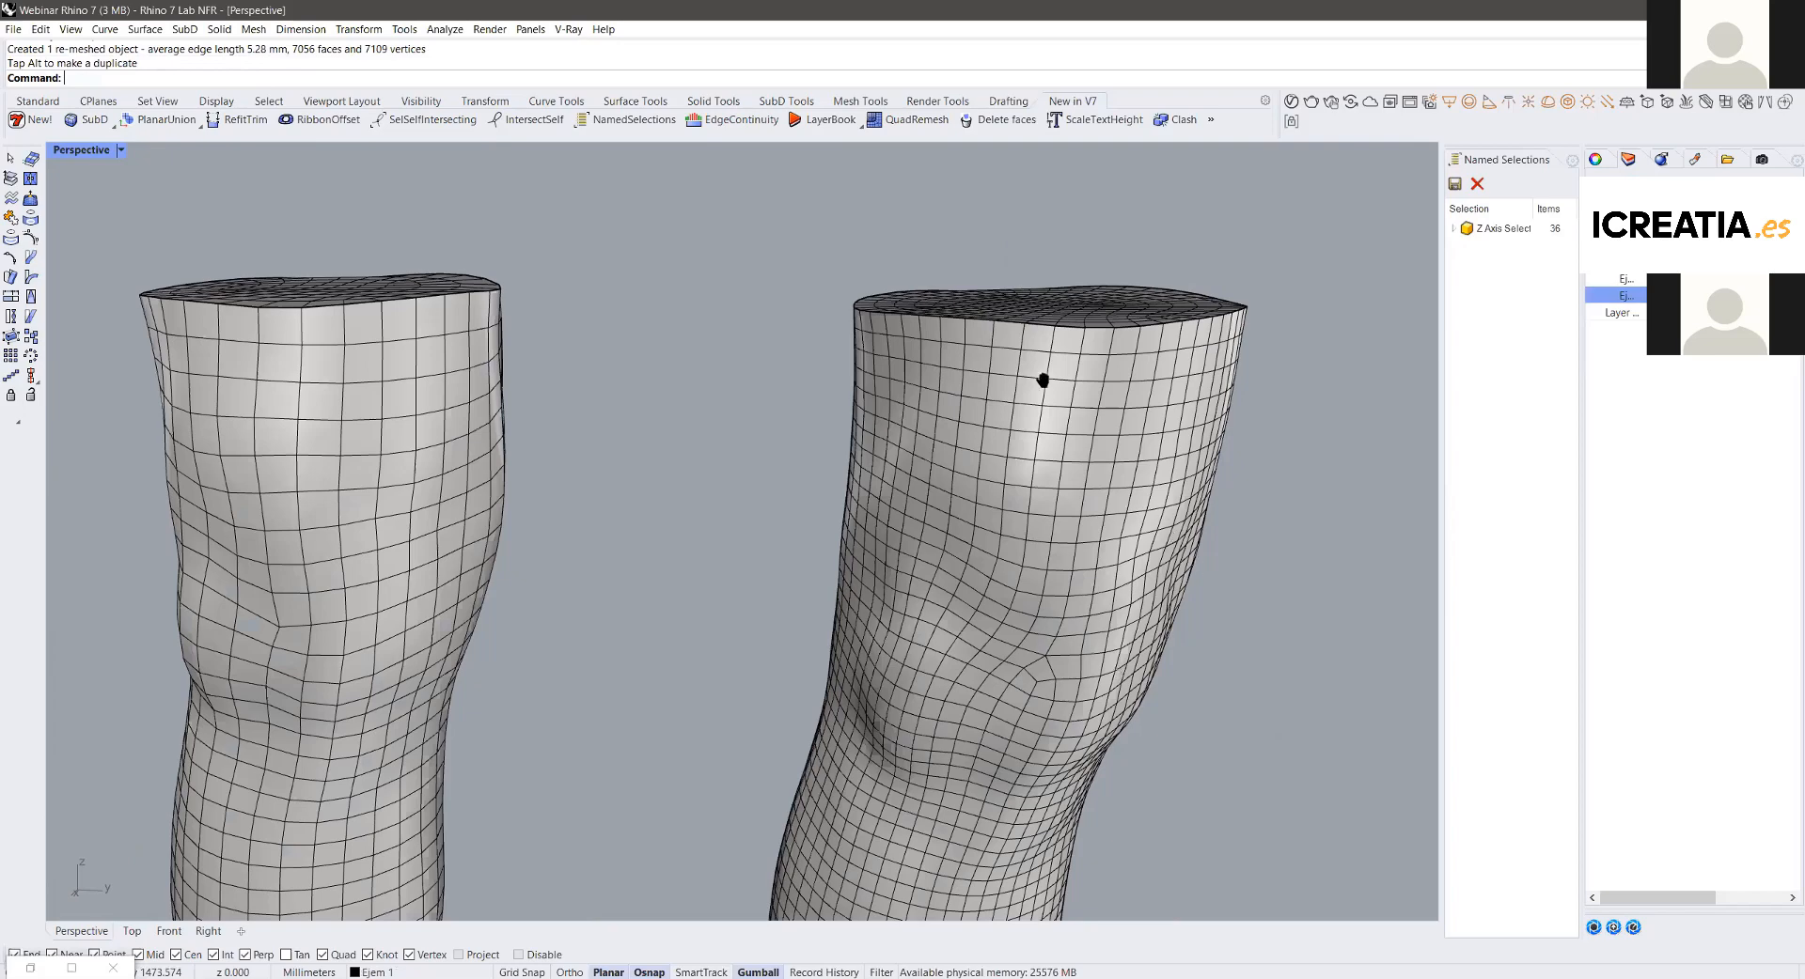
{"action": "scroll", "coordinate": [1040, 379], "scroll_direction": "up", "scroll_amount": 8}
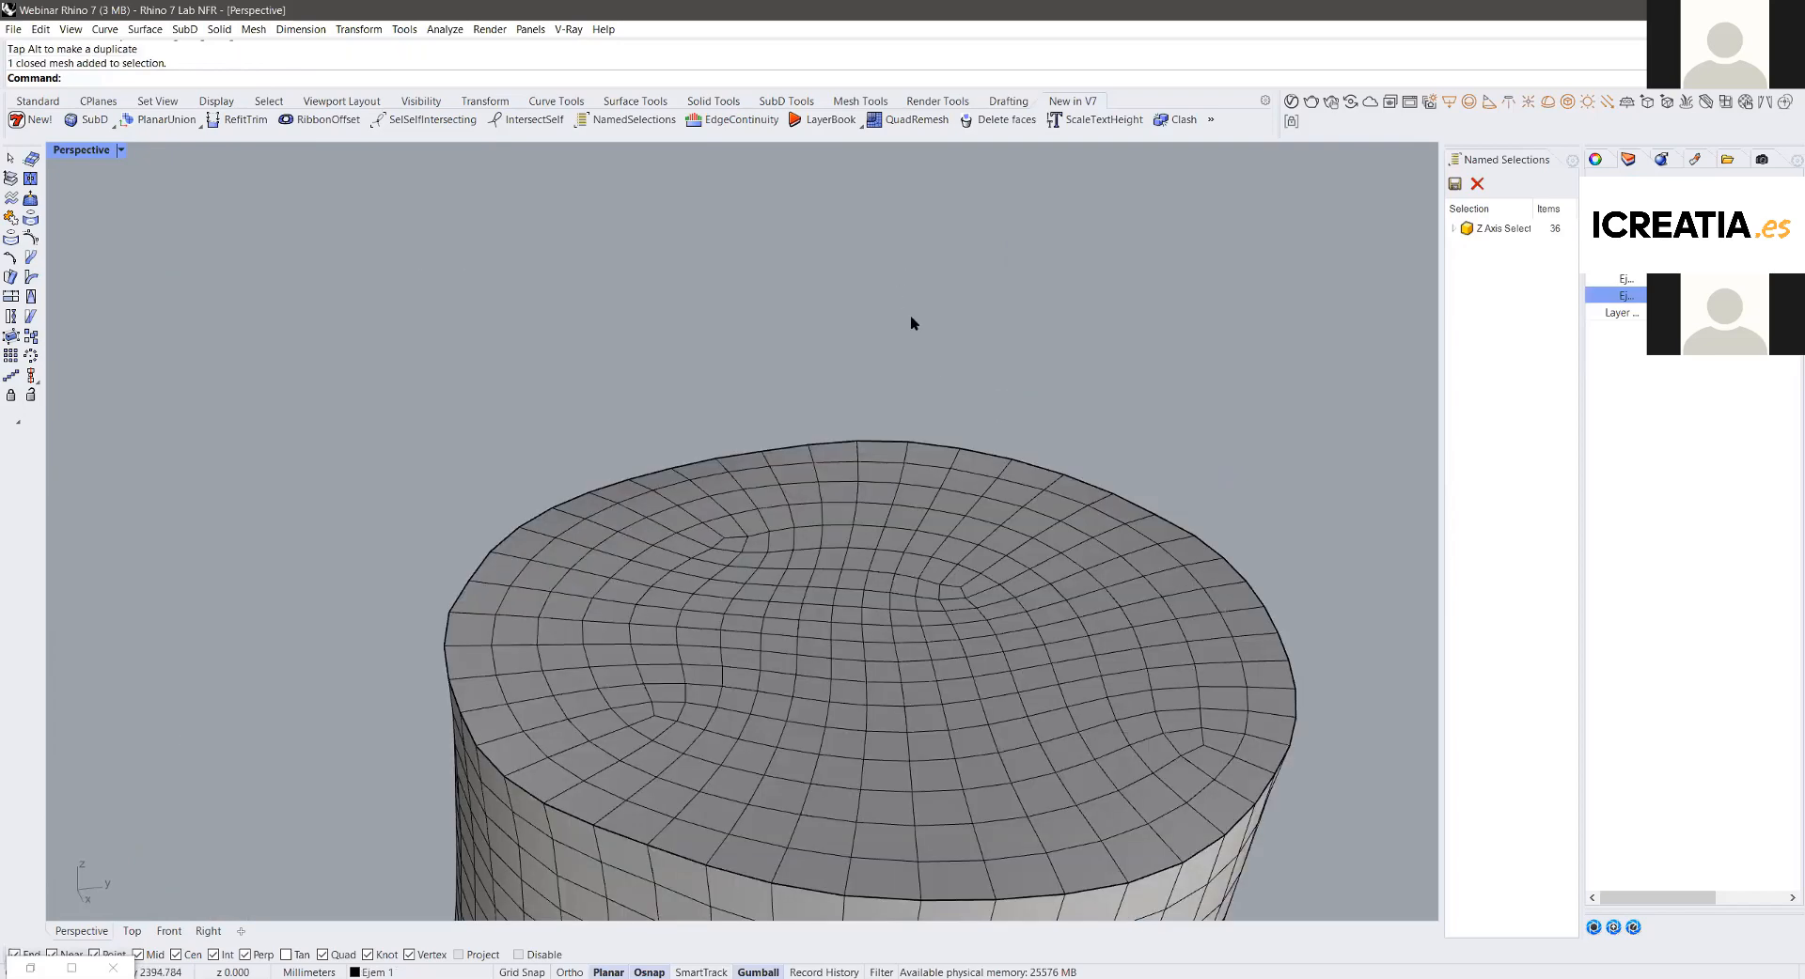
{"action": "scroll", "coordinate": [846, 489], "scroll_direction": "down", "scroll_amount": 8}
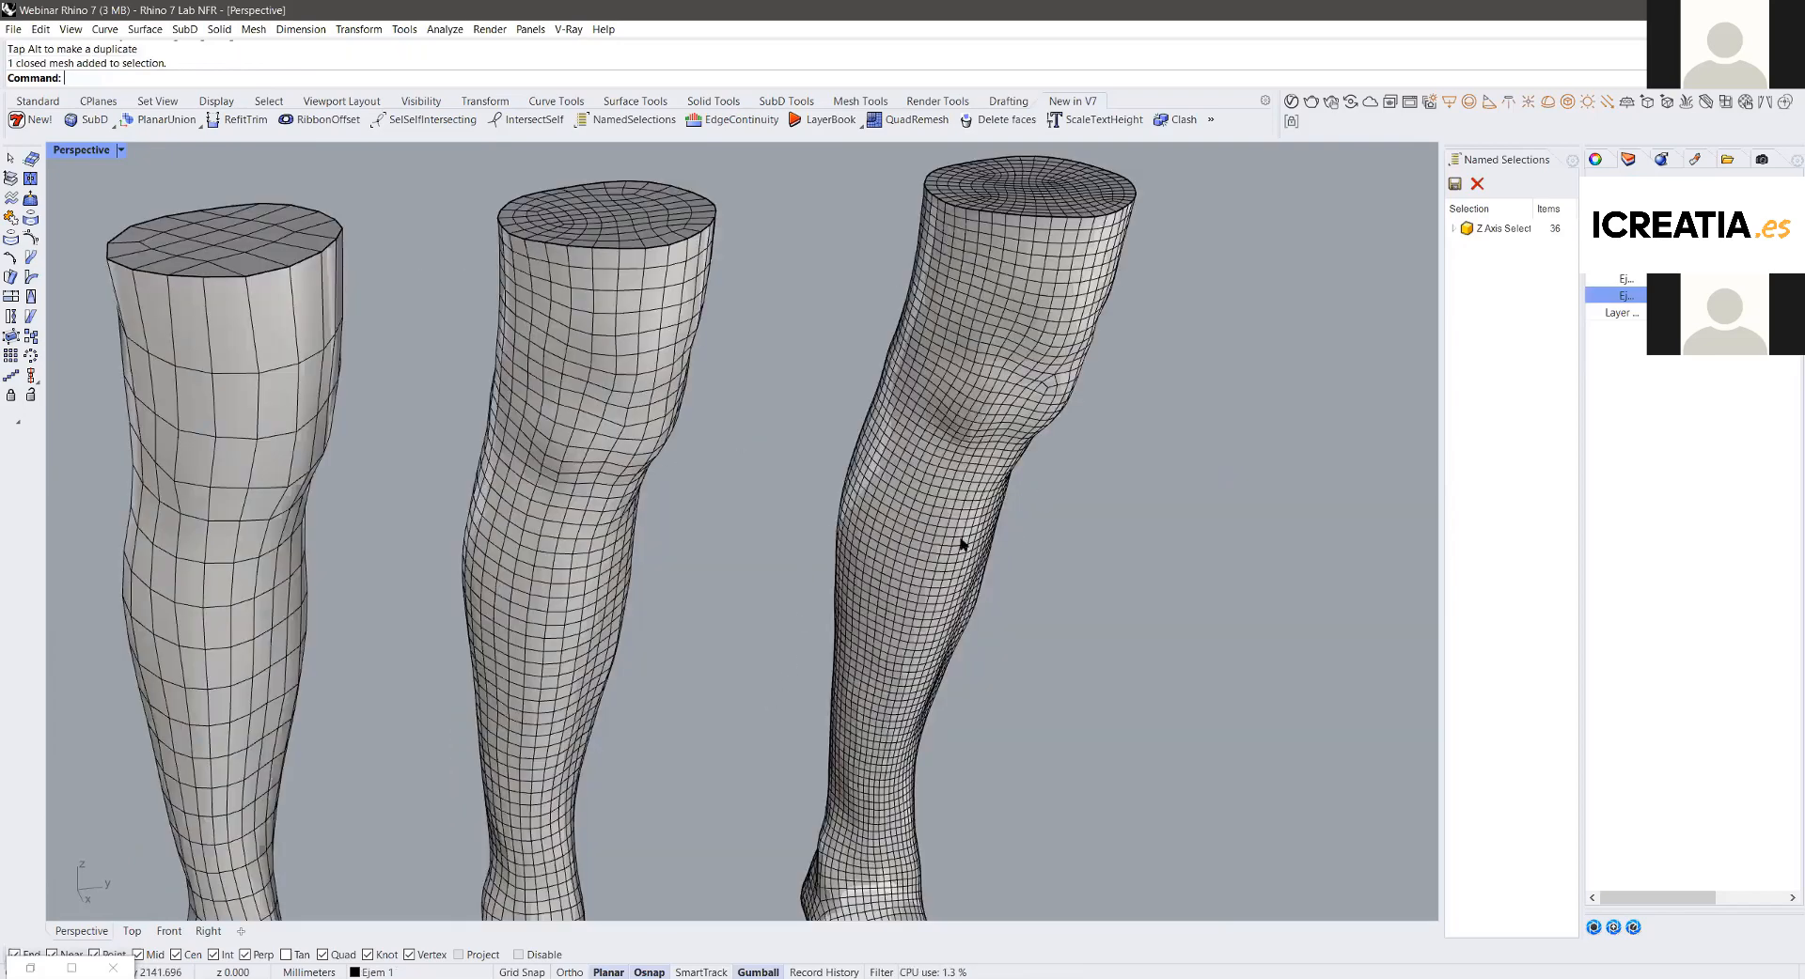
{"action": "scroll", "coordinate": [975, 523], "scroll_direction": "up", "scroll_amount": 5}
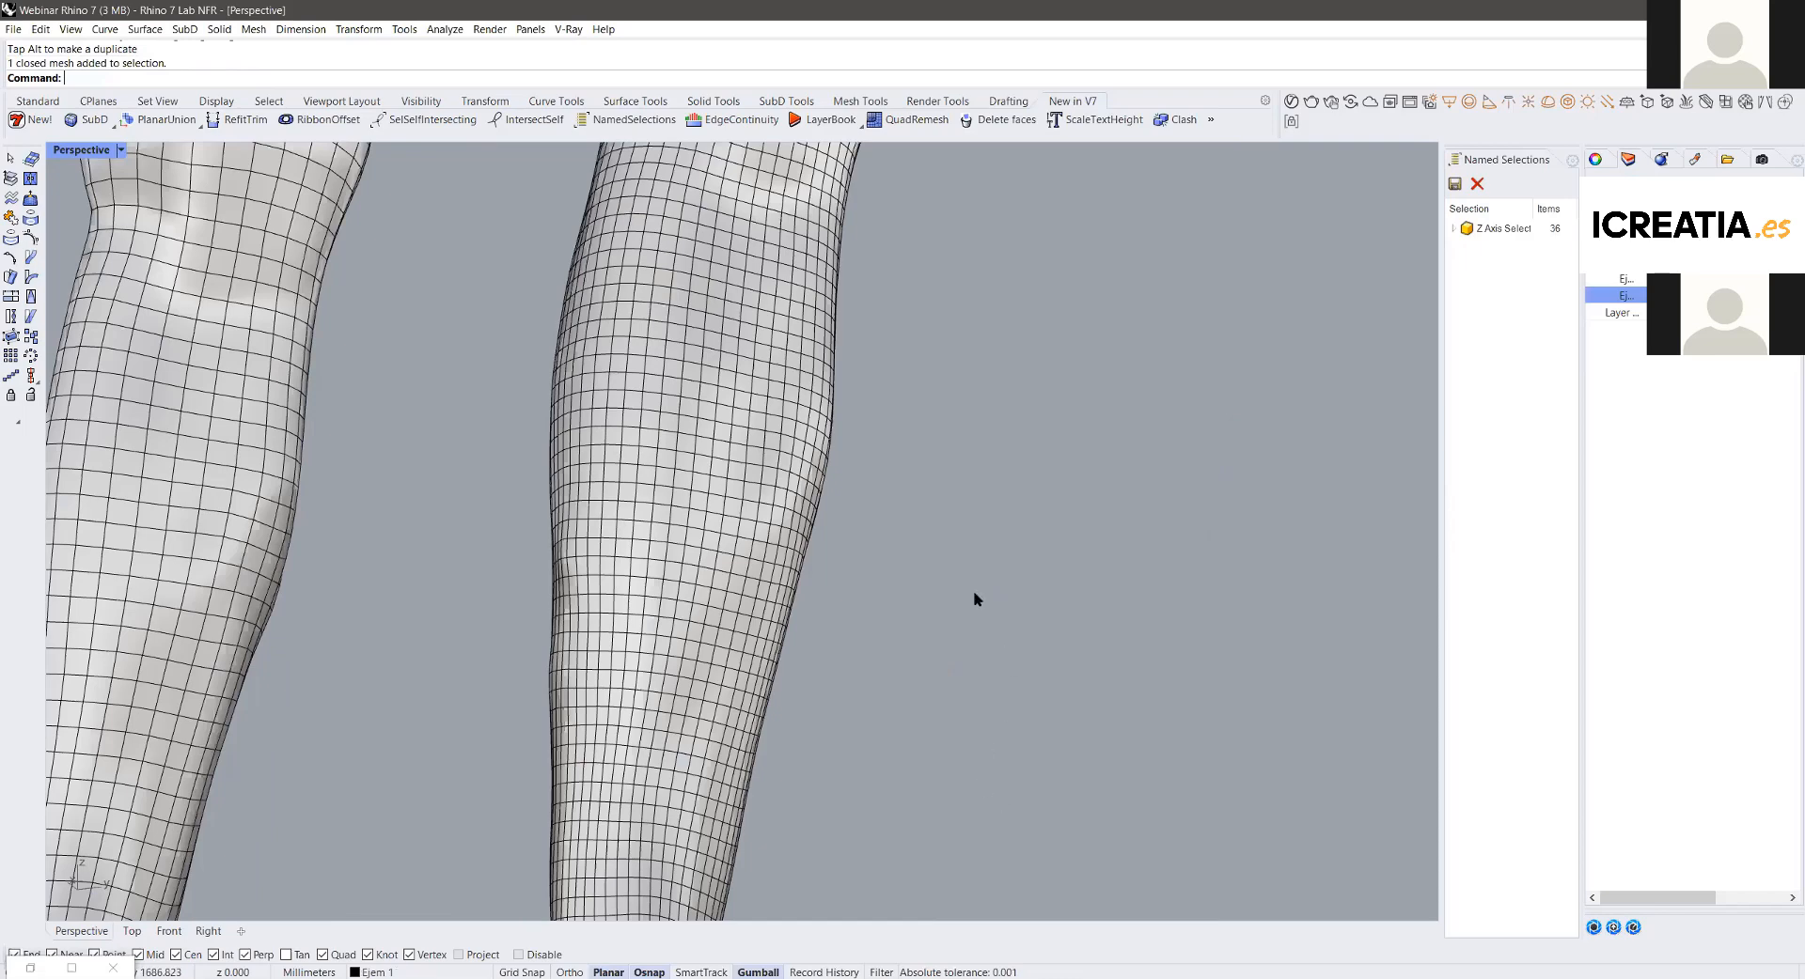
{"action": "scroll", "coordinate": [973, 590], "scroll_direction": "down", "scroll_amount": 3}
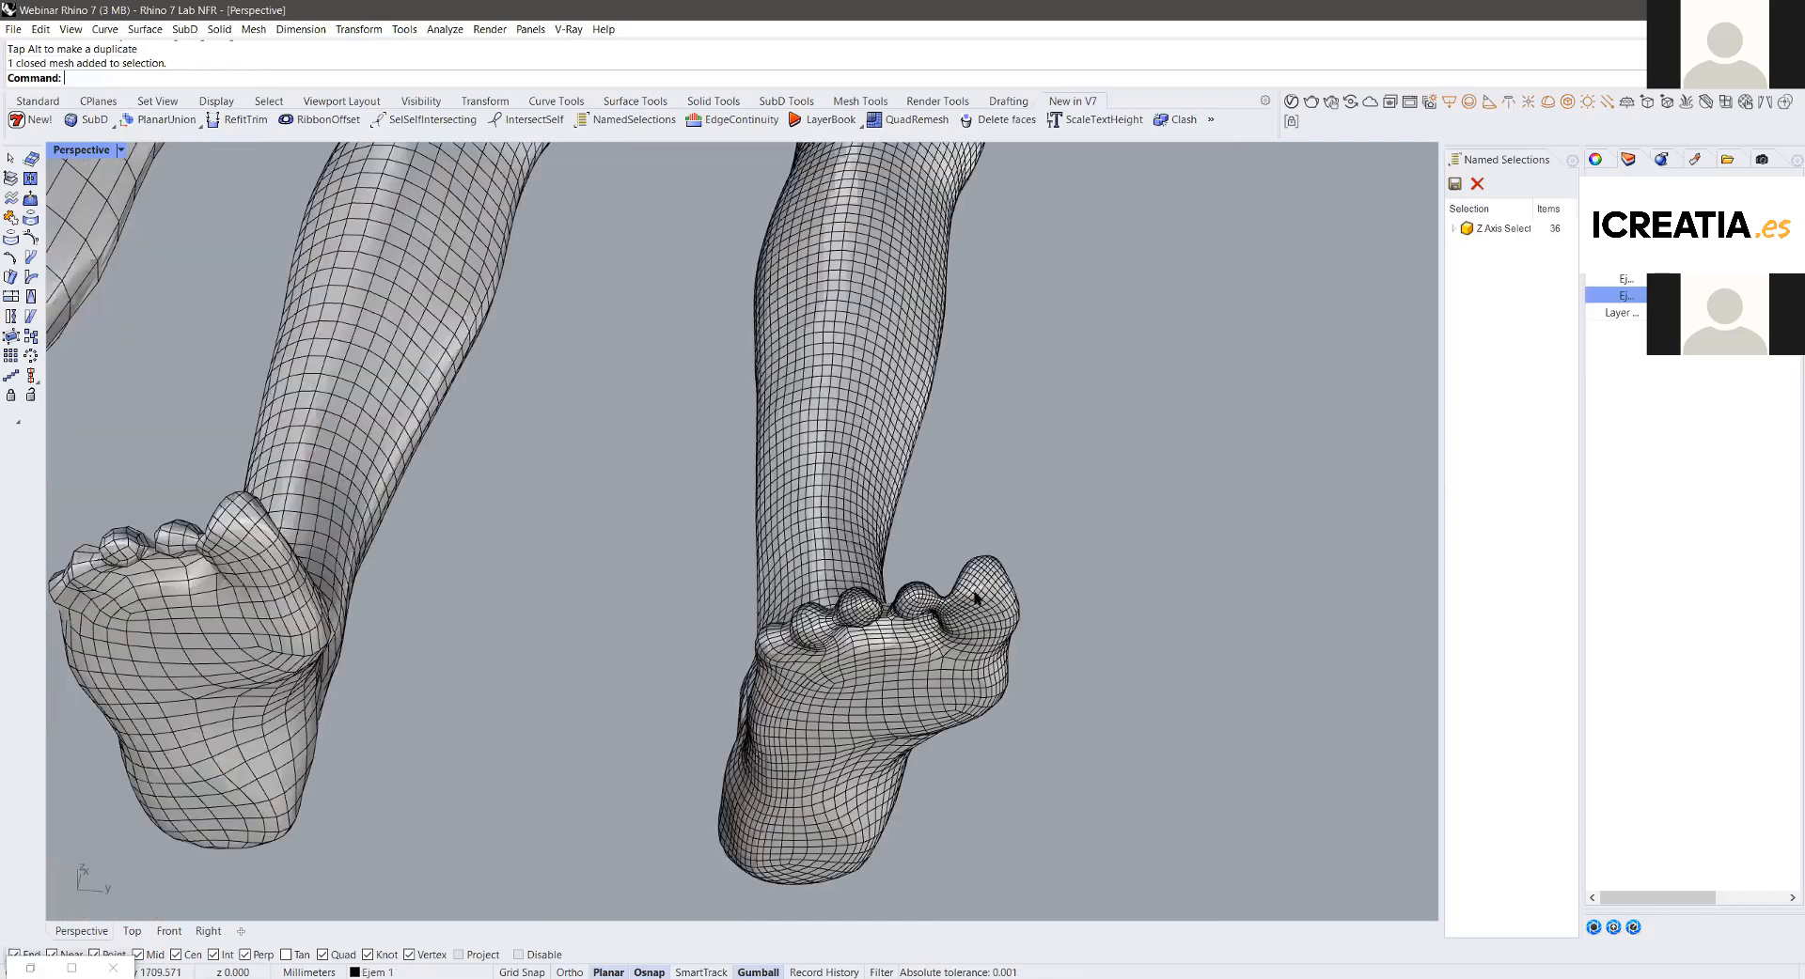
{"action": "key", "text": "Home"}
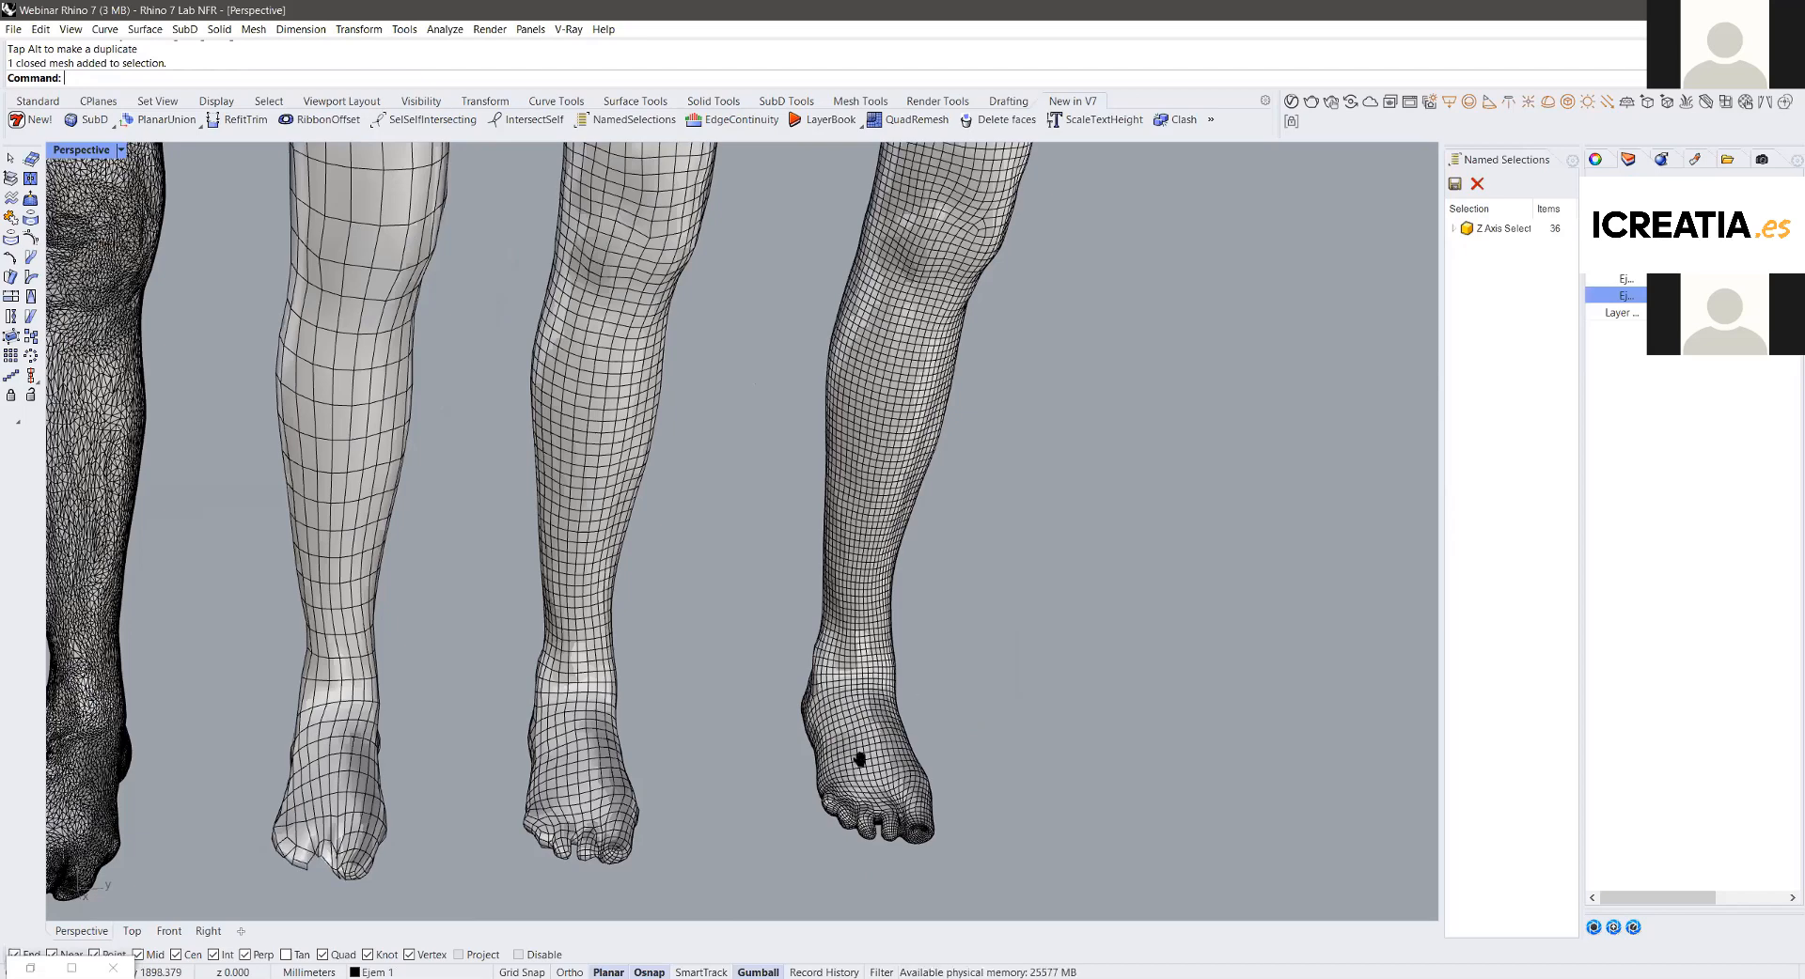
{"action": "scroll", "coordinate": [916, 673], "scroll_direction": "up", "scroll_amount": 3}
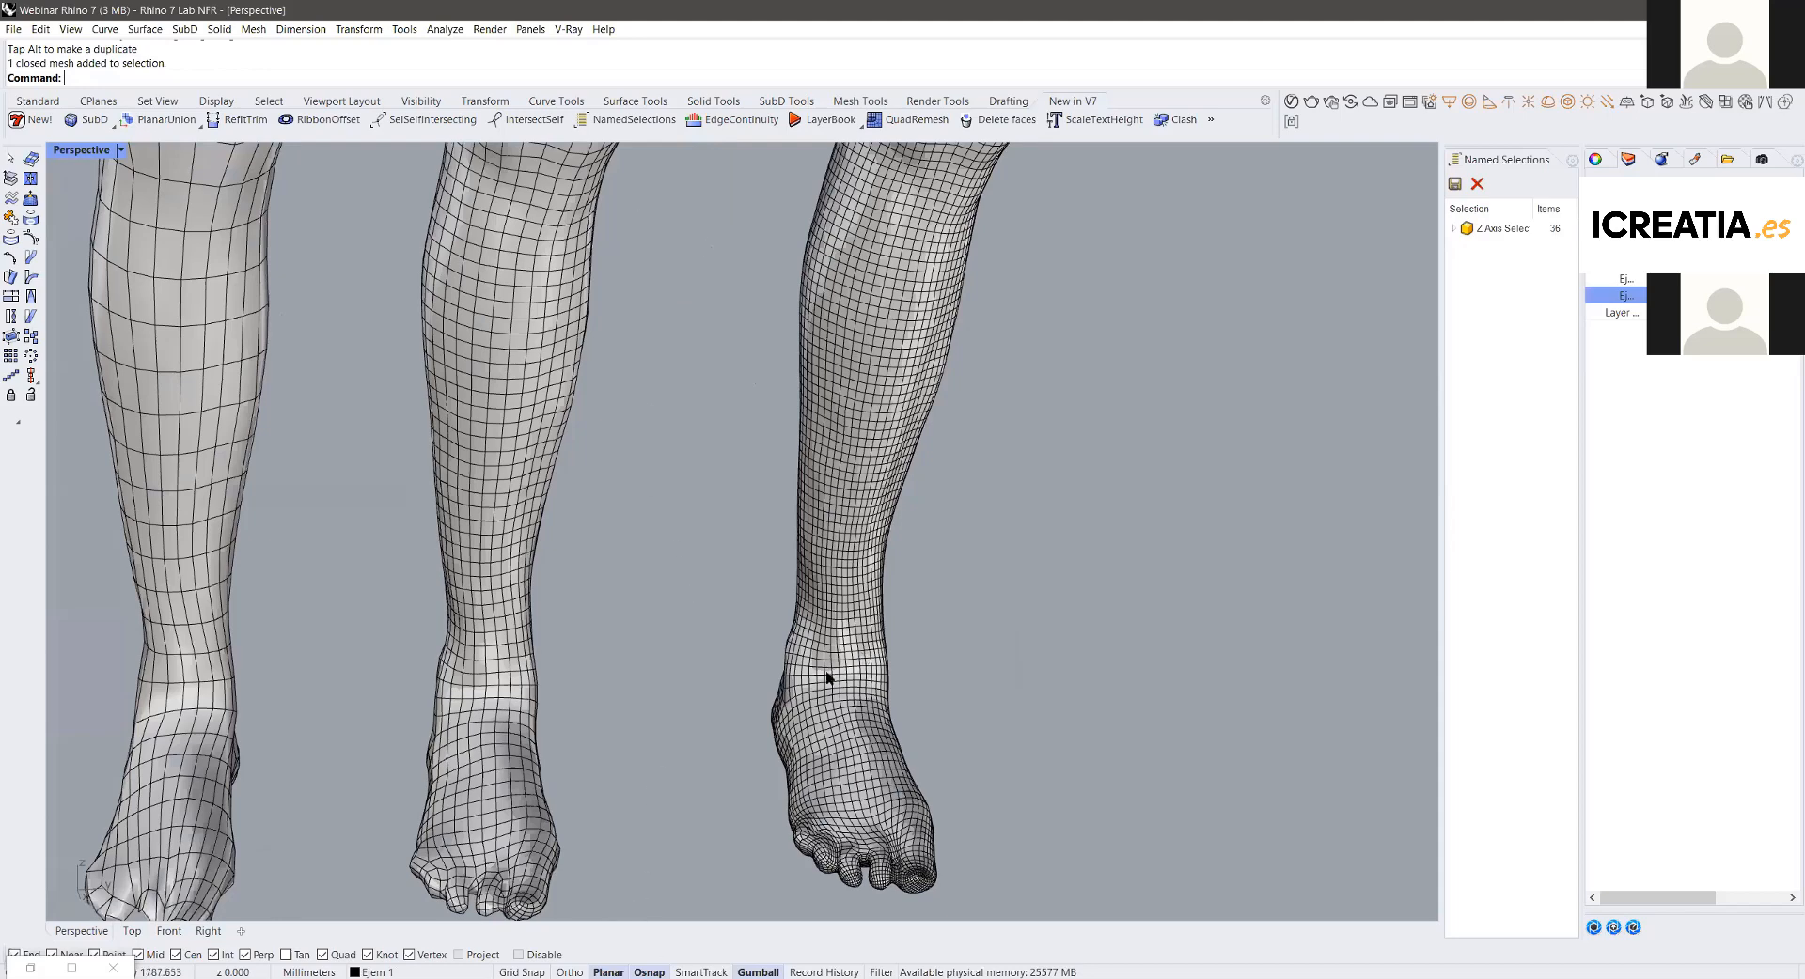
{"action": "right_click_drag", "start_coordinate": [784, 674], "coordinate": [980, 625], "text": "shift"}
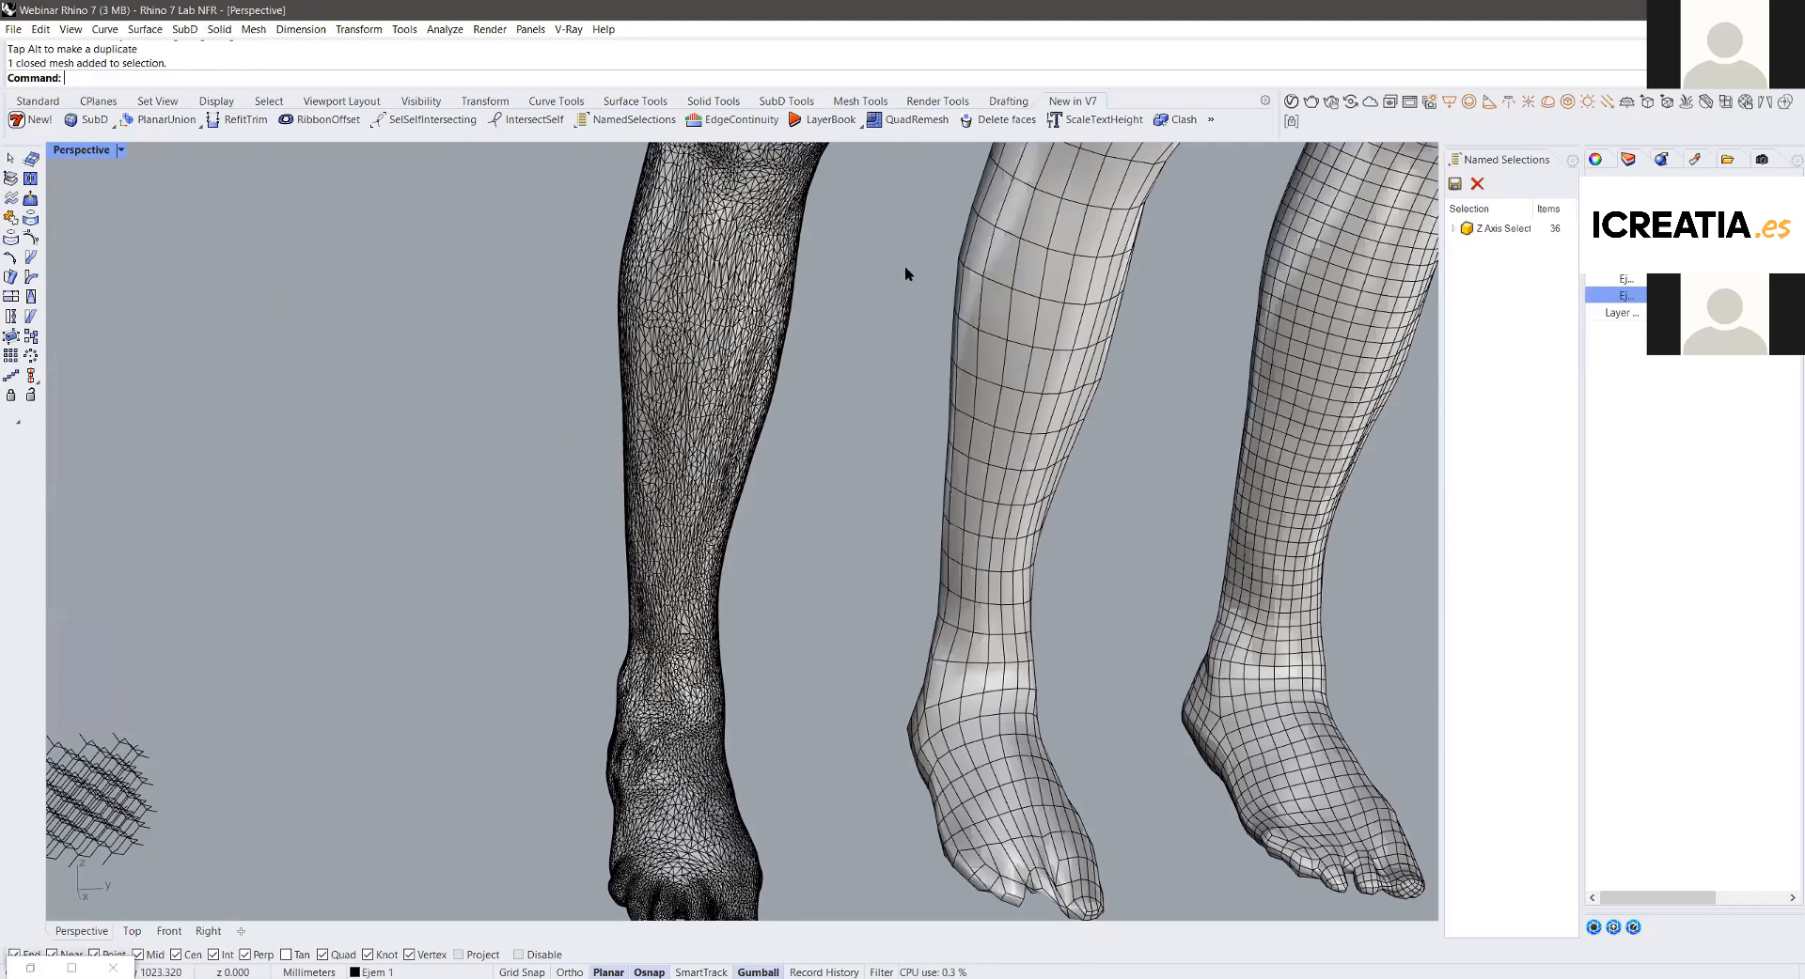
{"action": "scroll", "coordinate": [804, 235], "scroll_direction": "down", "scroll_amount": 1}
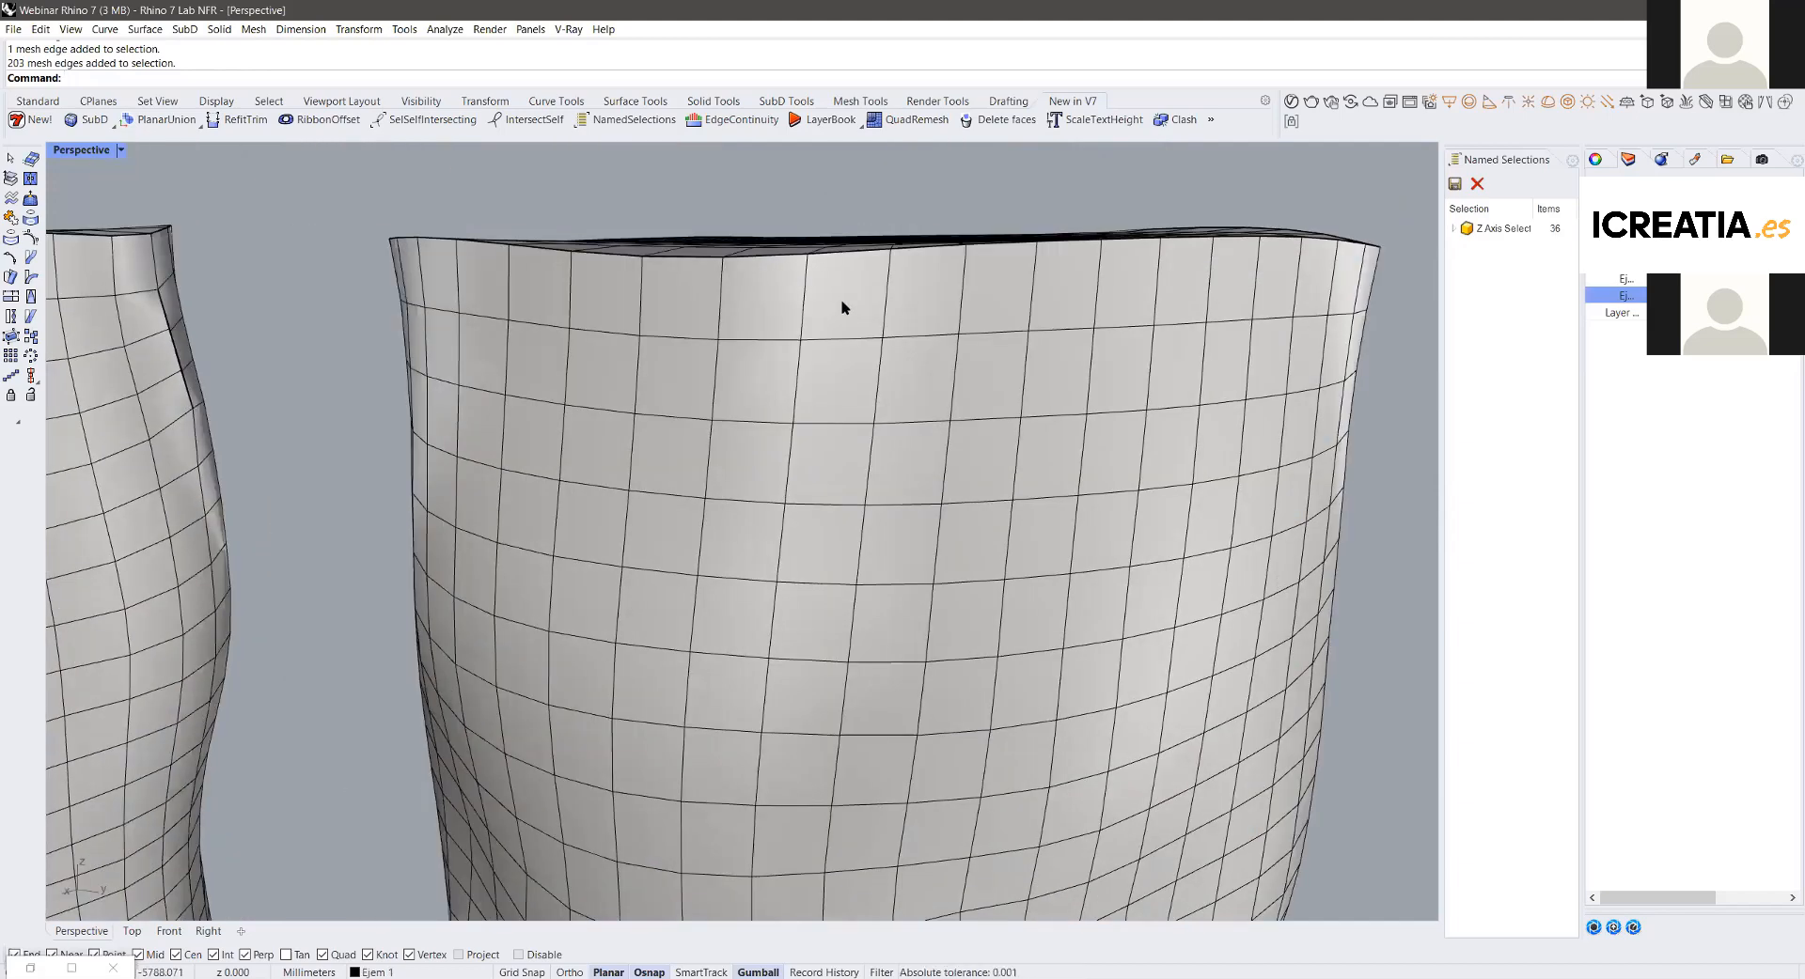
Step: Select the lengthwise face loop from the top edge of the densest quad leg to check its flow, and delete that leg
{"action": "left_click", "coordinate": [842, 298], "text": "ctrl+shift"}
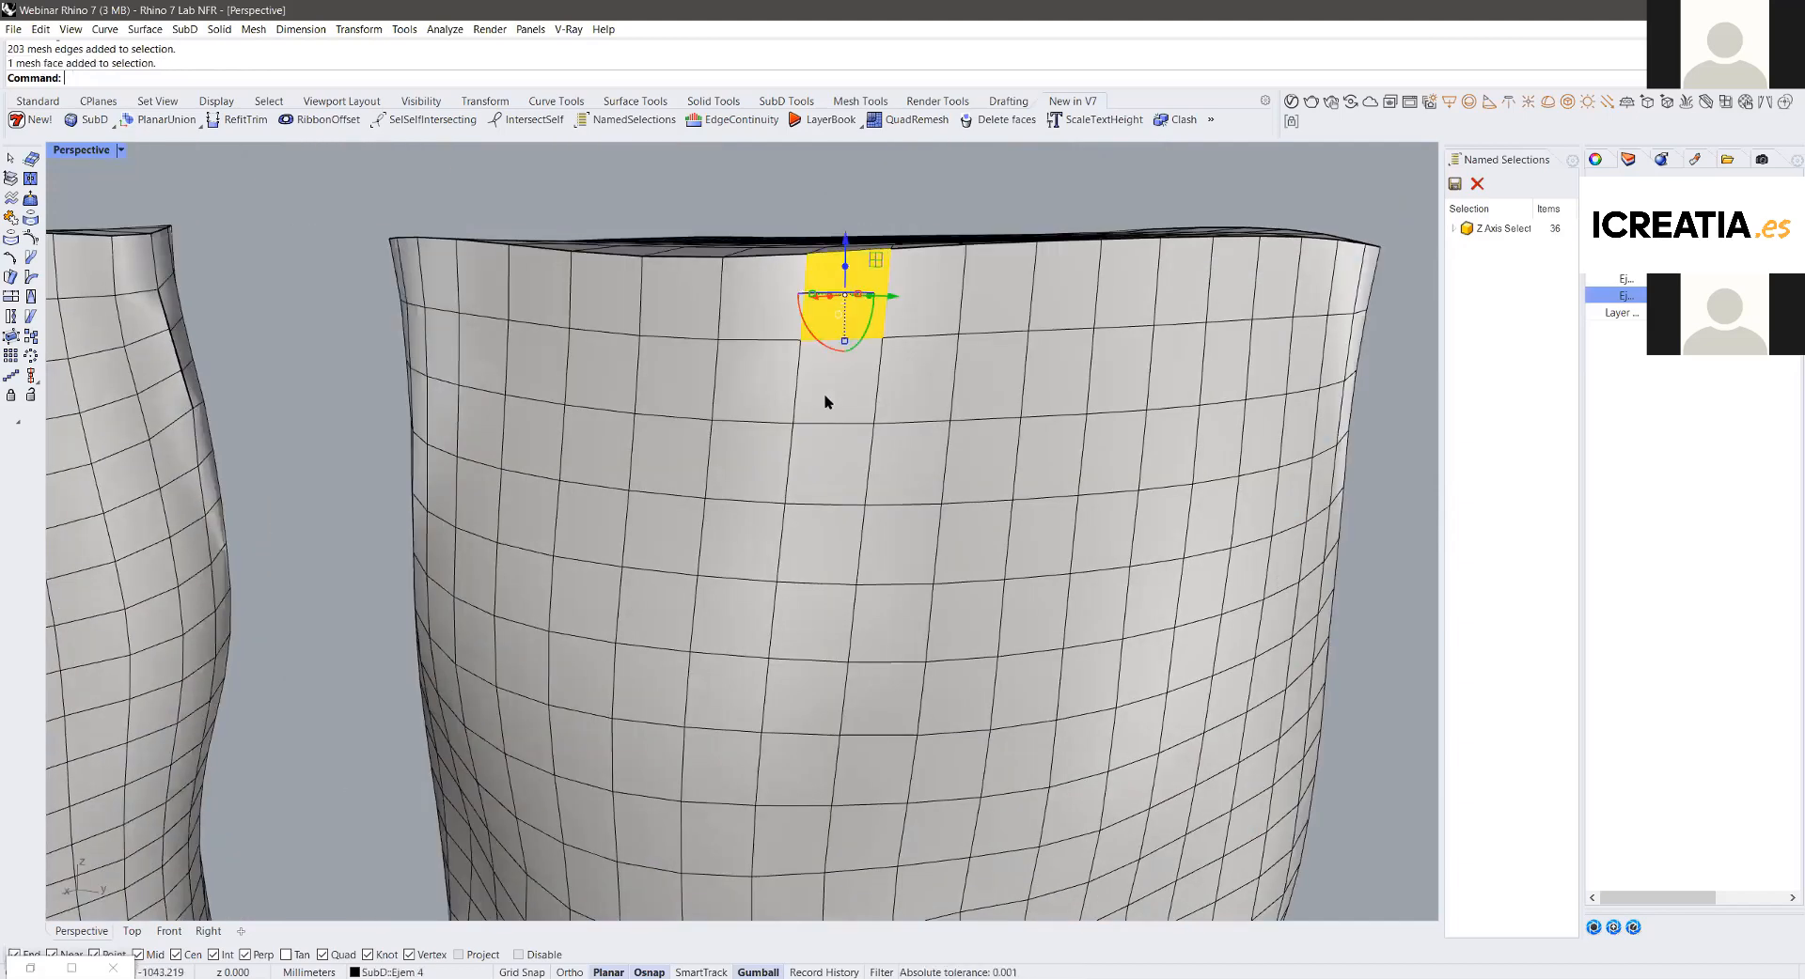
{"action": "double_click", "coordinate": [825, 402], "text": "ctrl+shift"}
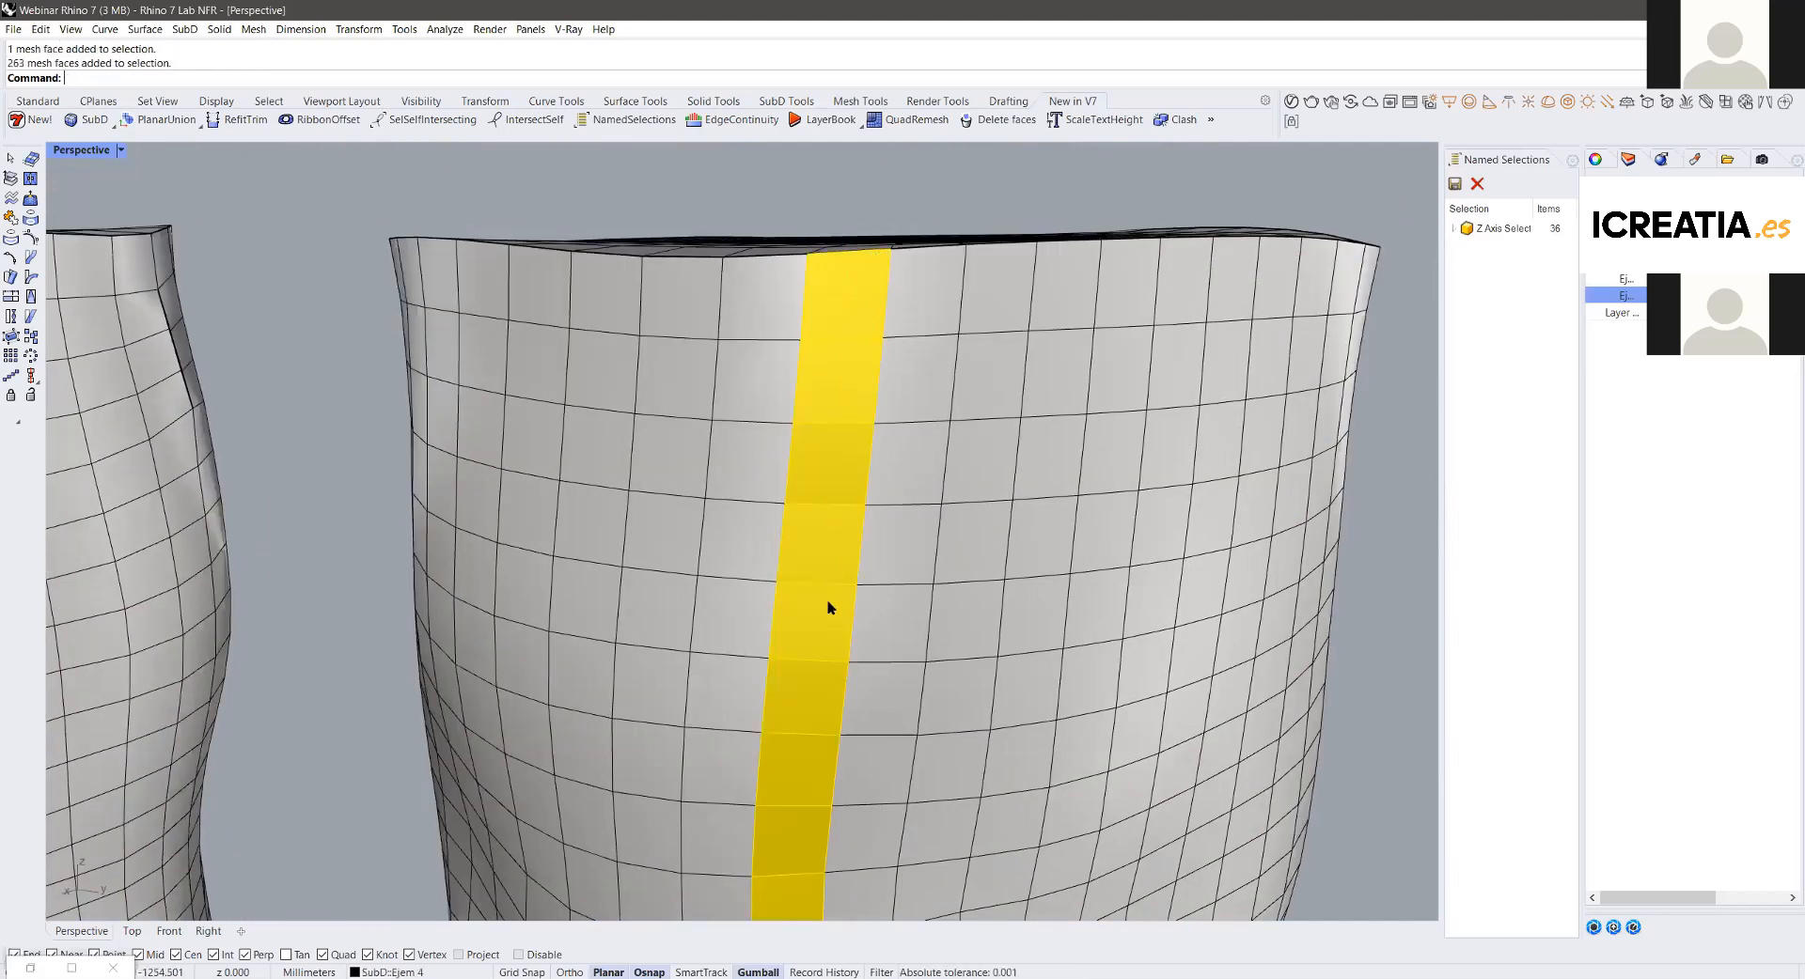
{"action": "scroll", "coordinate": [870, 660], "scroll_direction": "down", "scroll_amount": 5}
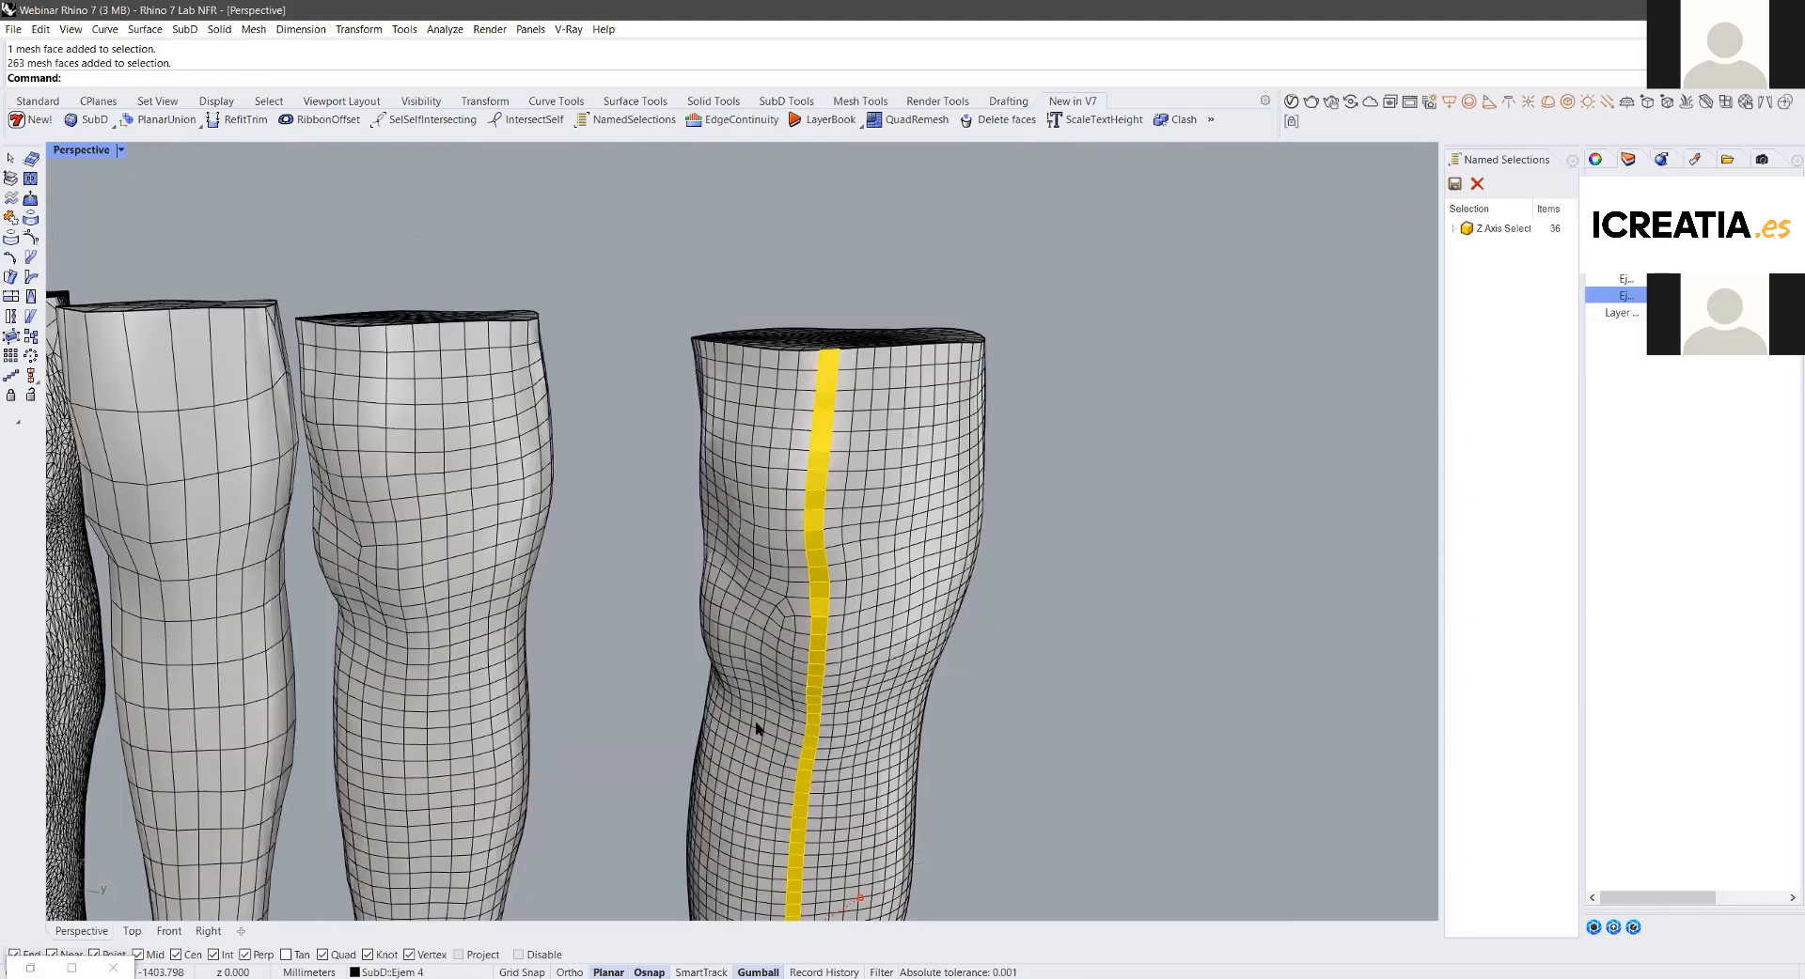
{"action": "scroll", "coordinate": [663, 655], "scroll_direction": "down", "scroll_amount": 3}
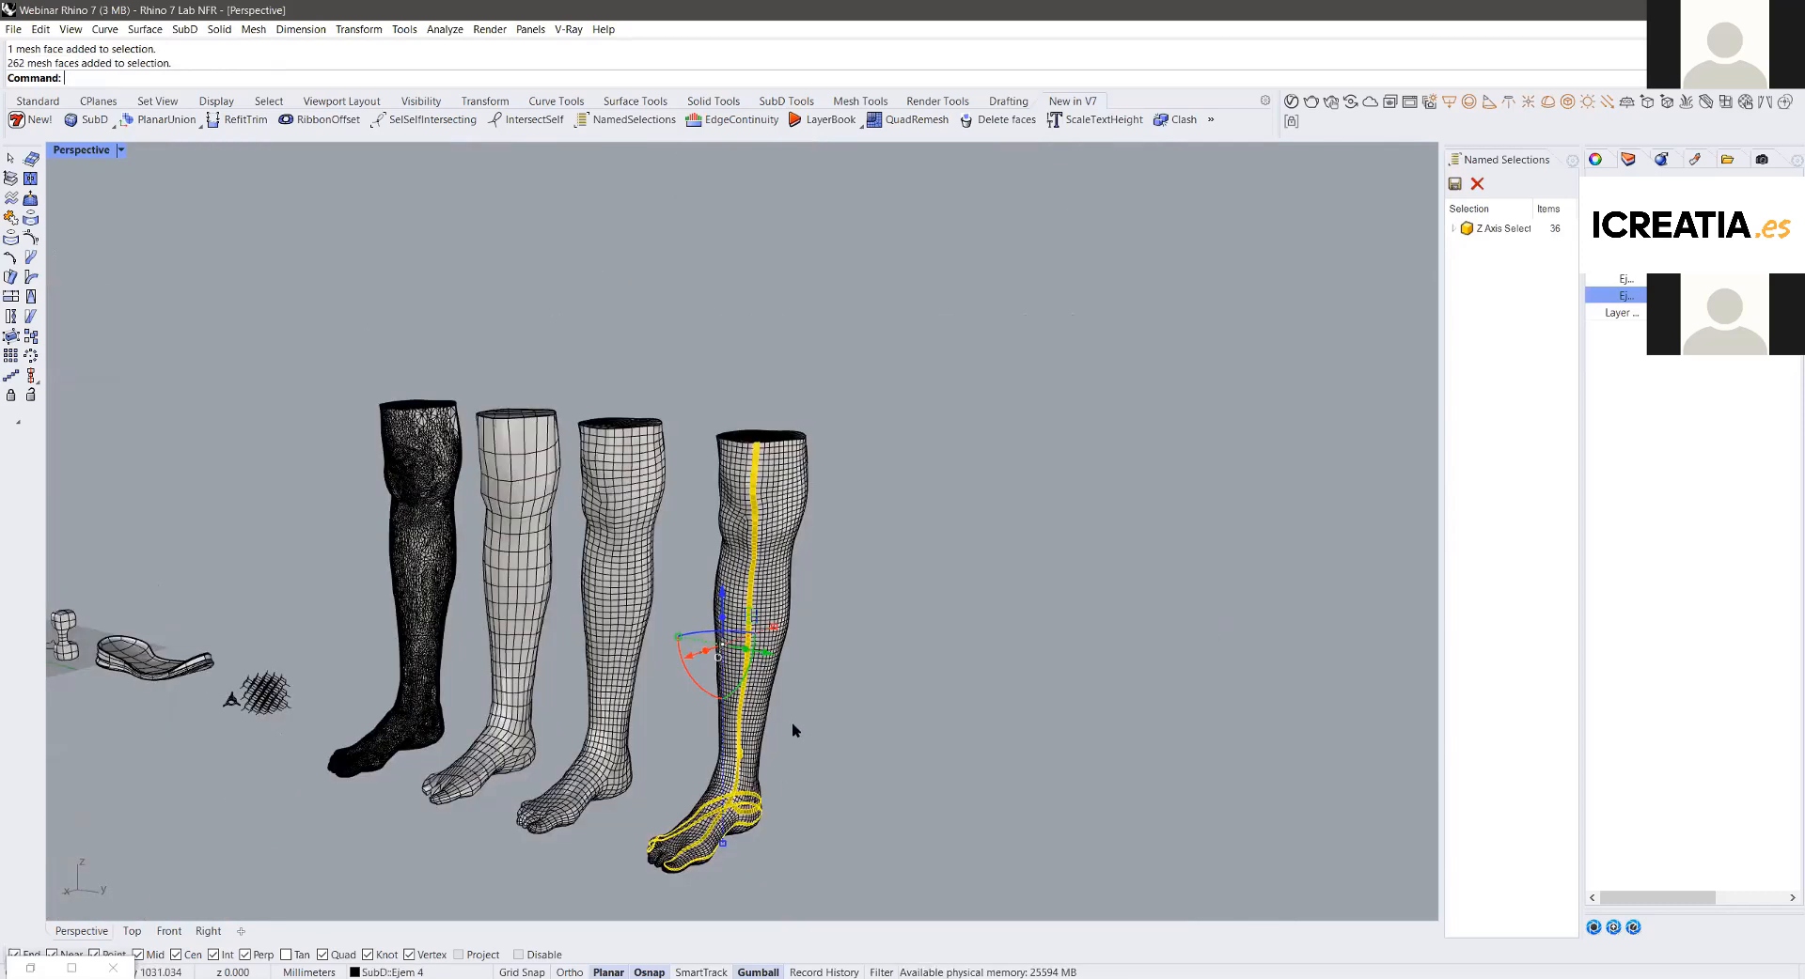
{"action": "scroll", "coordinate": [824, 580], "scroll_direction": "up", "scroll_amount": 5}
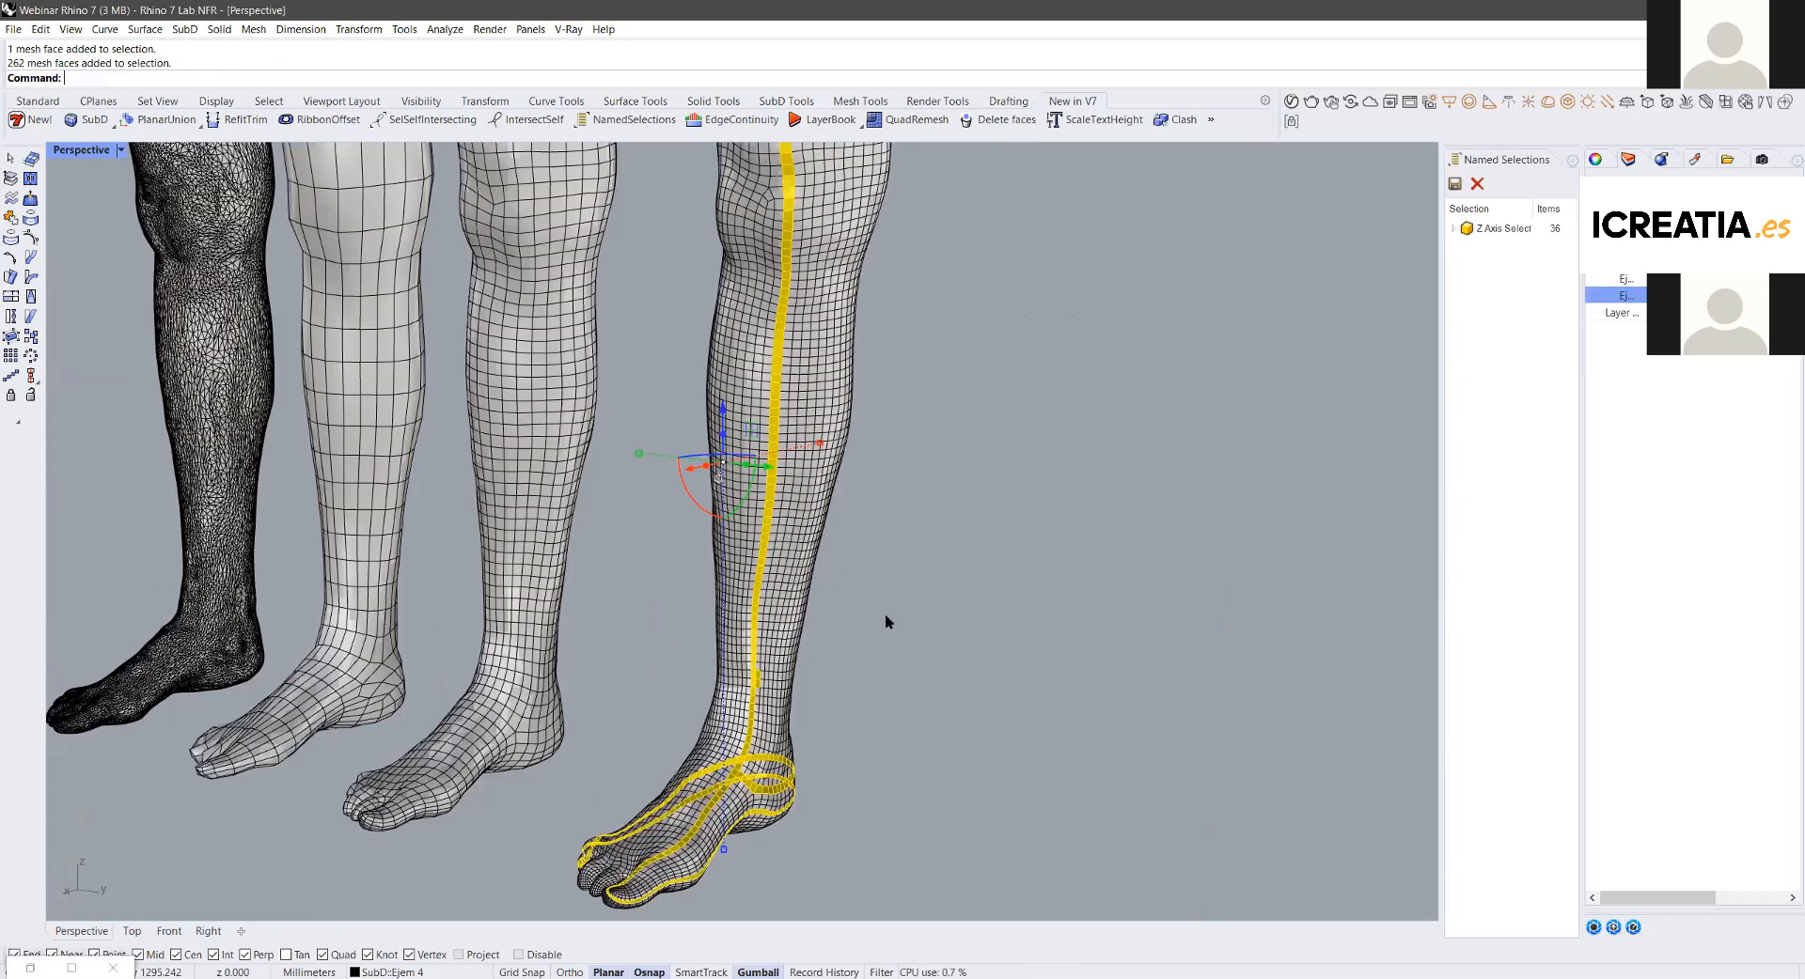
{"action": "scroll", "coordinate": [783, 435], "scroll_direction": "up", "scroll_amount": 1}
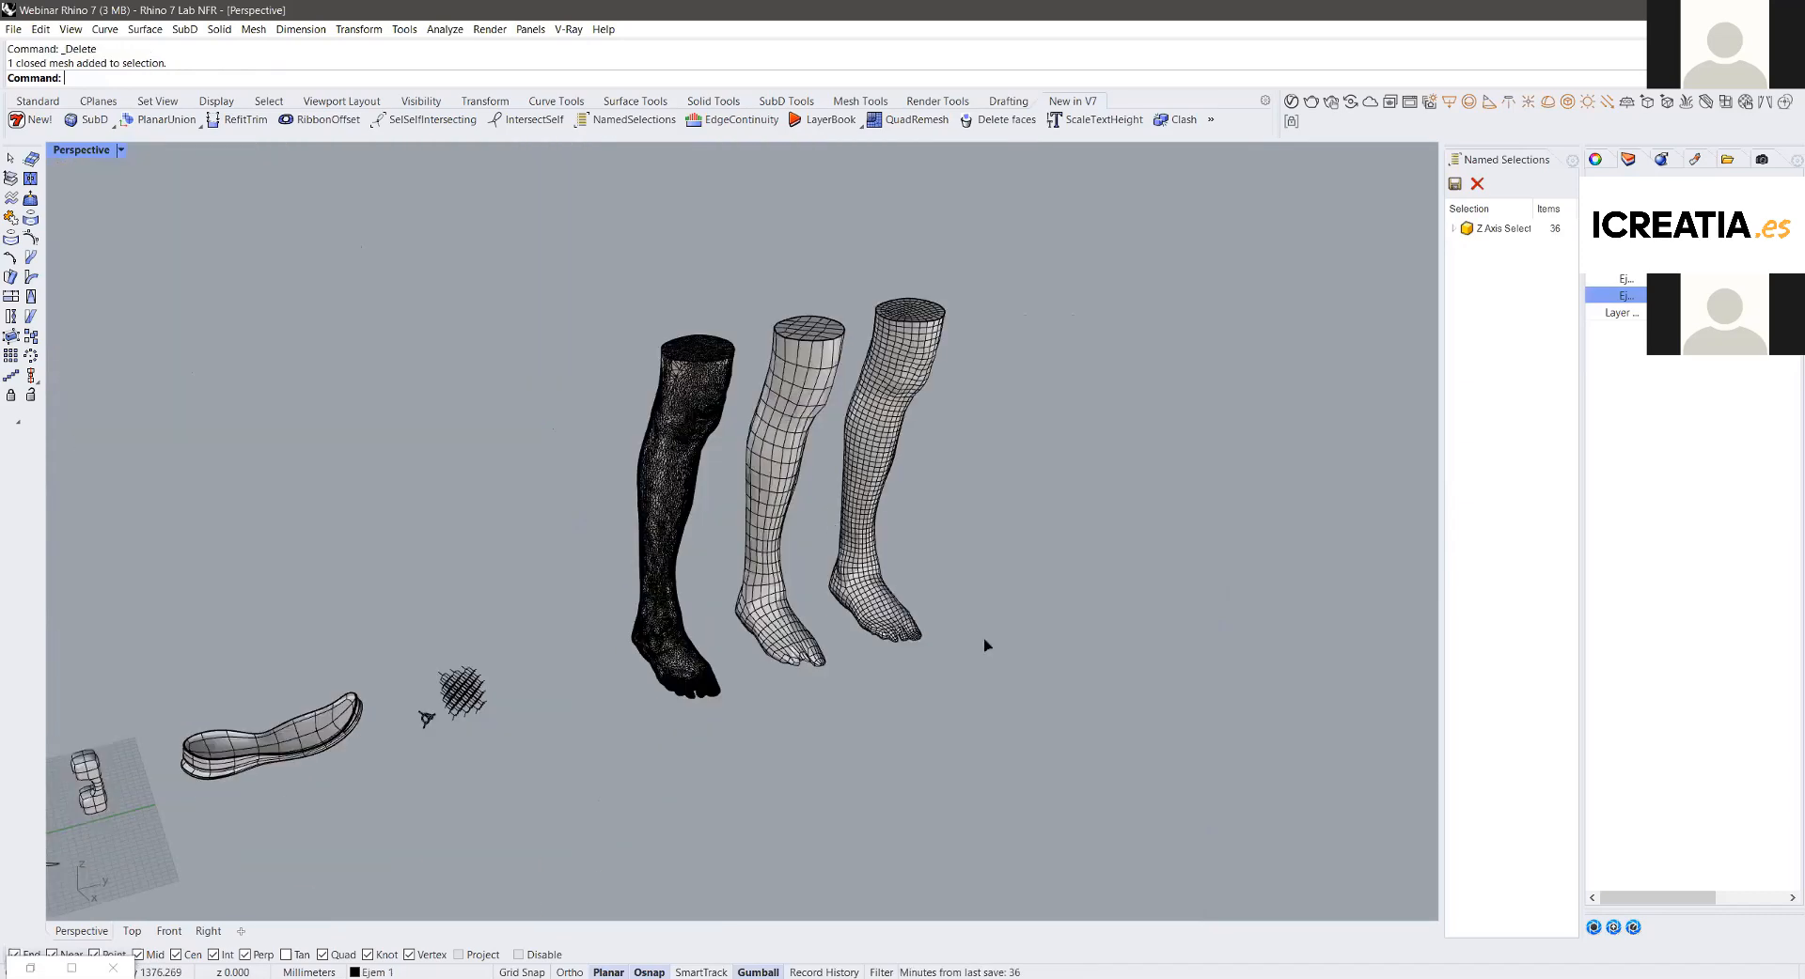
Step: Duplicate the coarsest quad-meshed leg and place the copy in front of the row
{"action": "left_click", "coordinate": [766, 484]}
{"action": "left_click_drag", "start_coordinate": [829, 530], "coordinate": [1034, 656]}
{"action": "key", "text": "alt"}
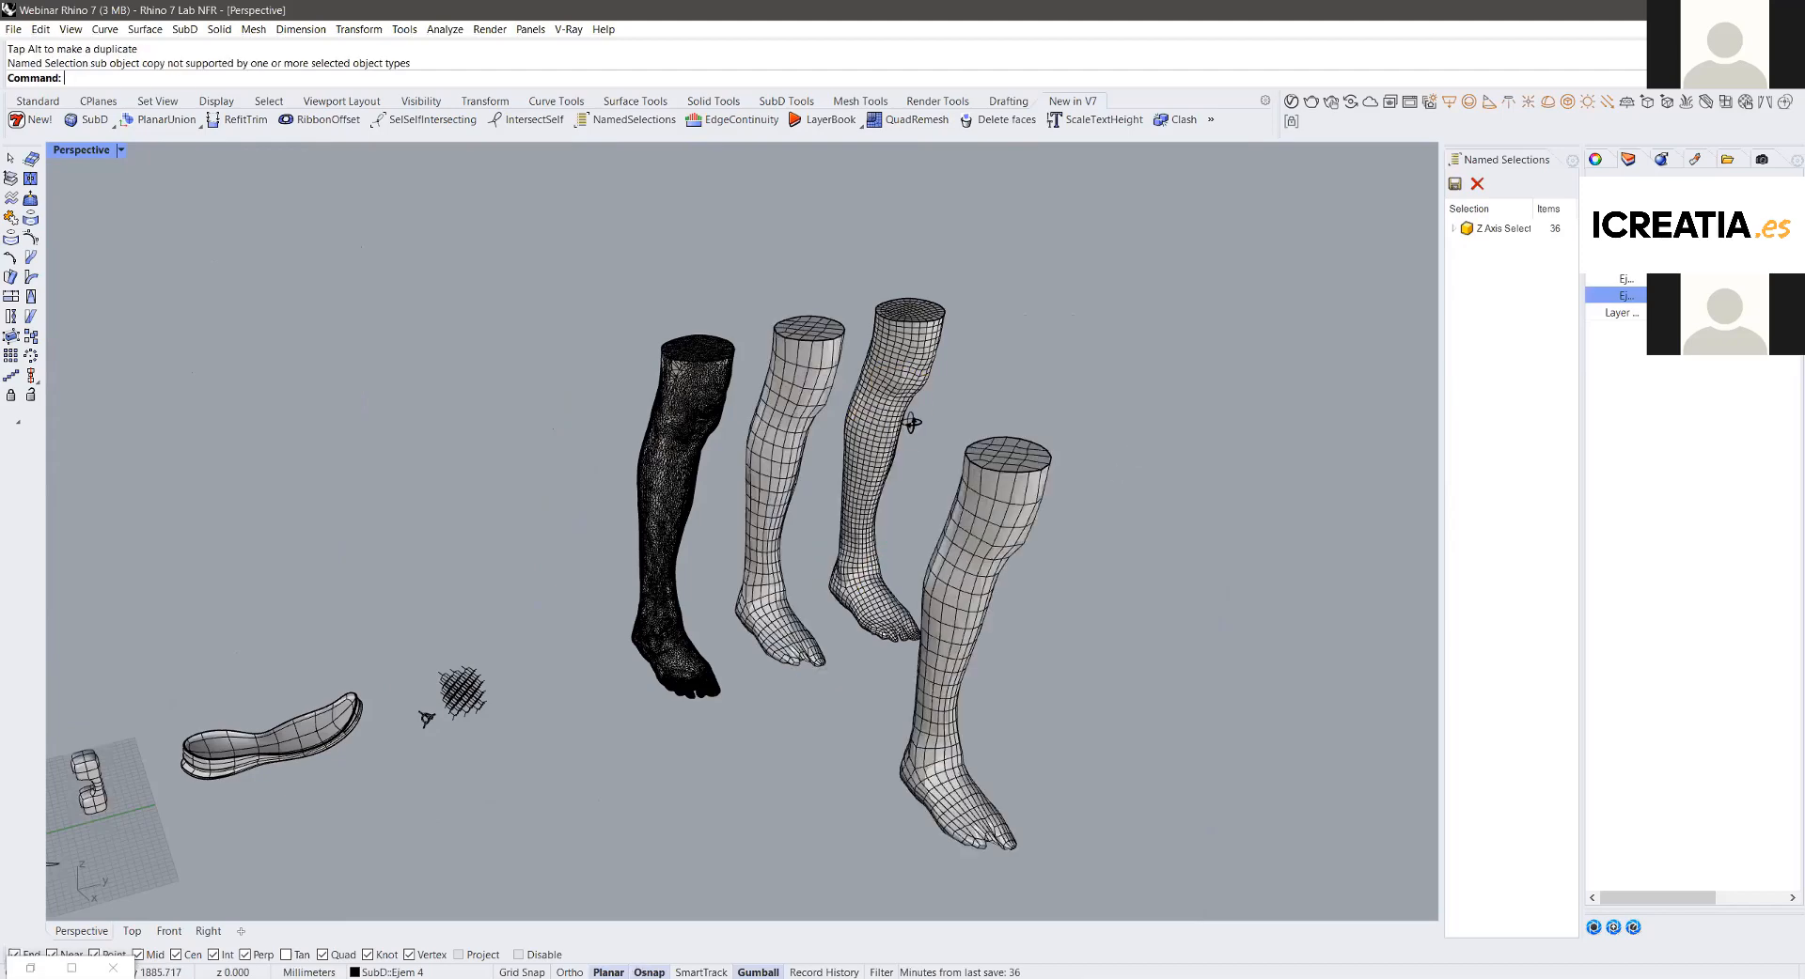
Step: Select the mesh faces, edges and vertices of the ankle and heel region on the front leg copy
{"action": "scroll", "coordinate": [1091, 649], "scroll_direction": "up", "scroll_amount": 5}
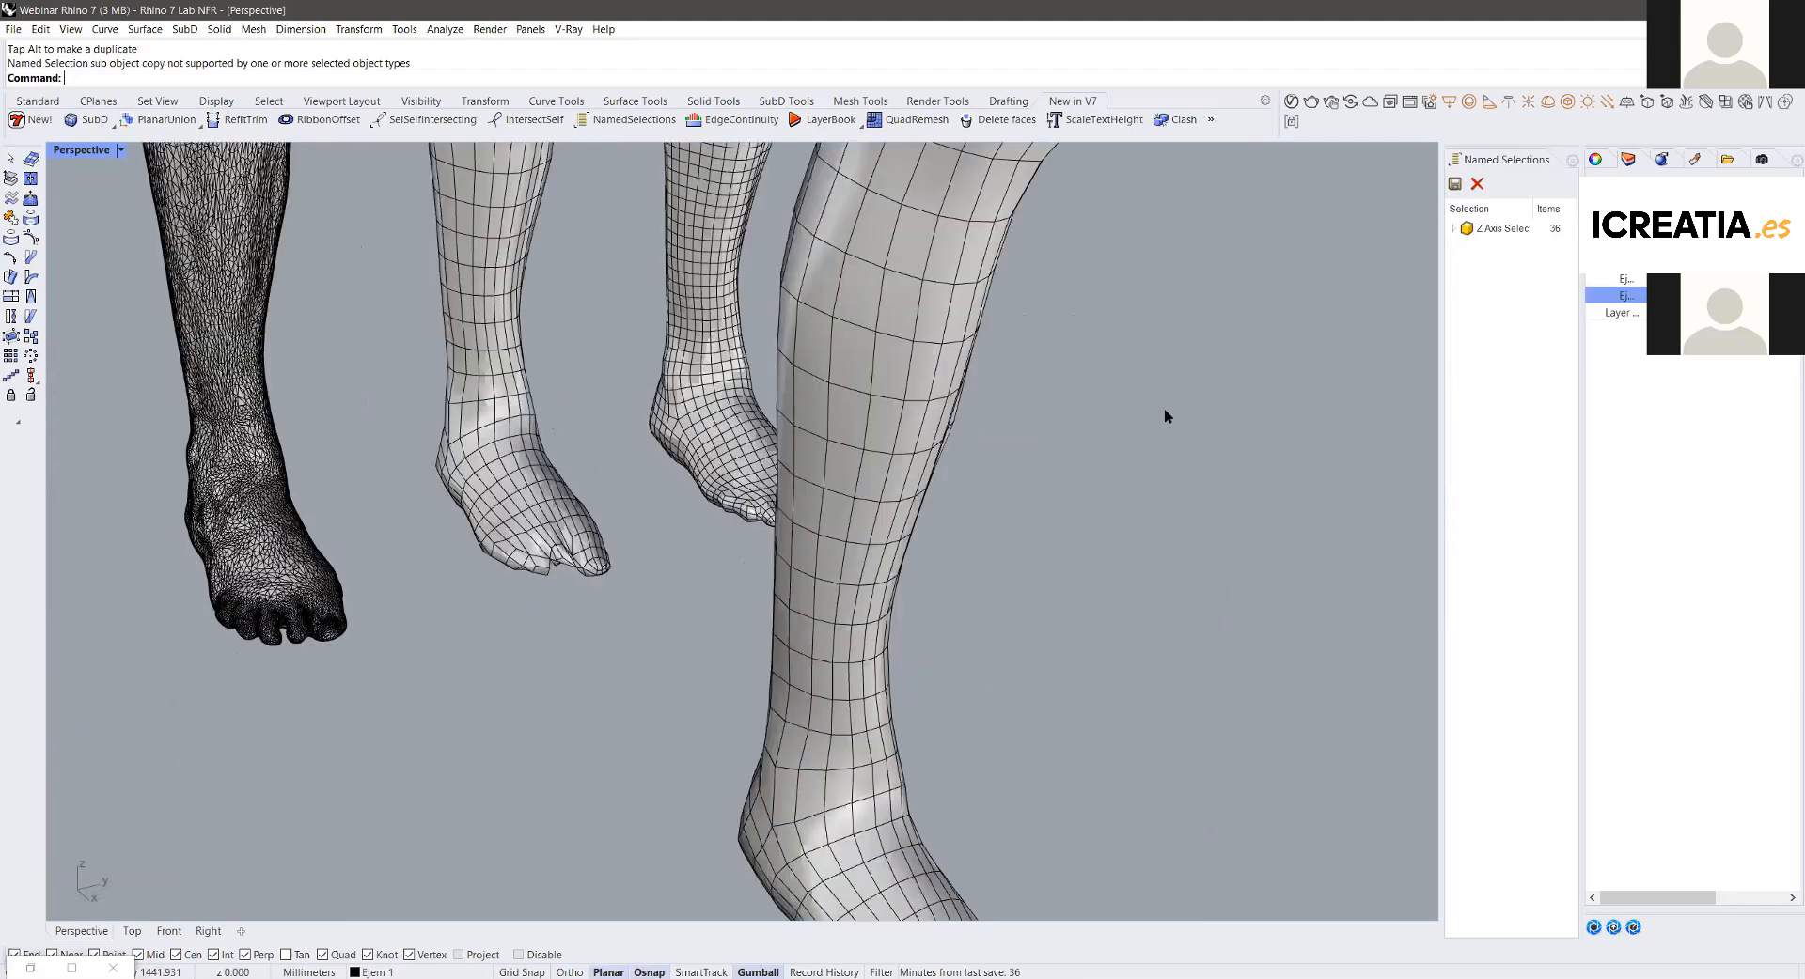
{"action": "right_click_drag", "start_coordinate": [1164, 408], "coordinate": [1040, 468]}
{"action": "left_click_drag", "start_coordinate": [865, 314], "coordinate": [1127, 644], "text": "ctrl+shift"}
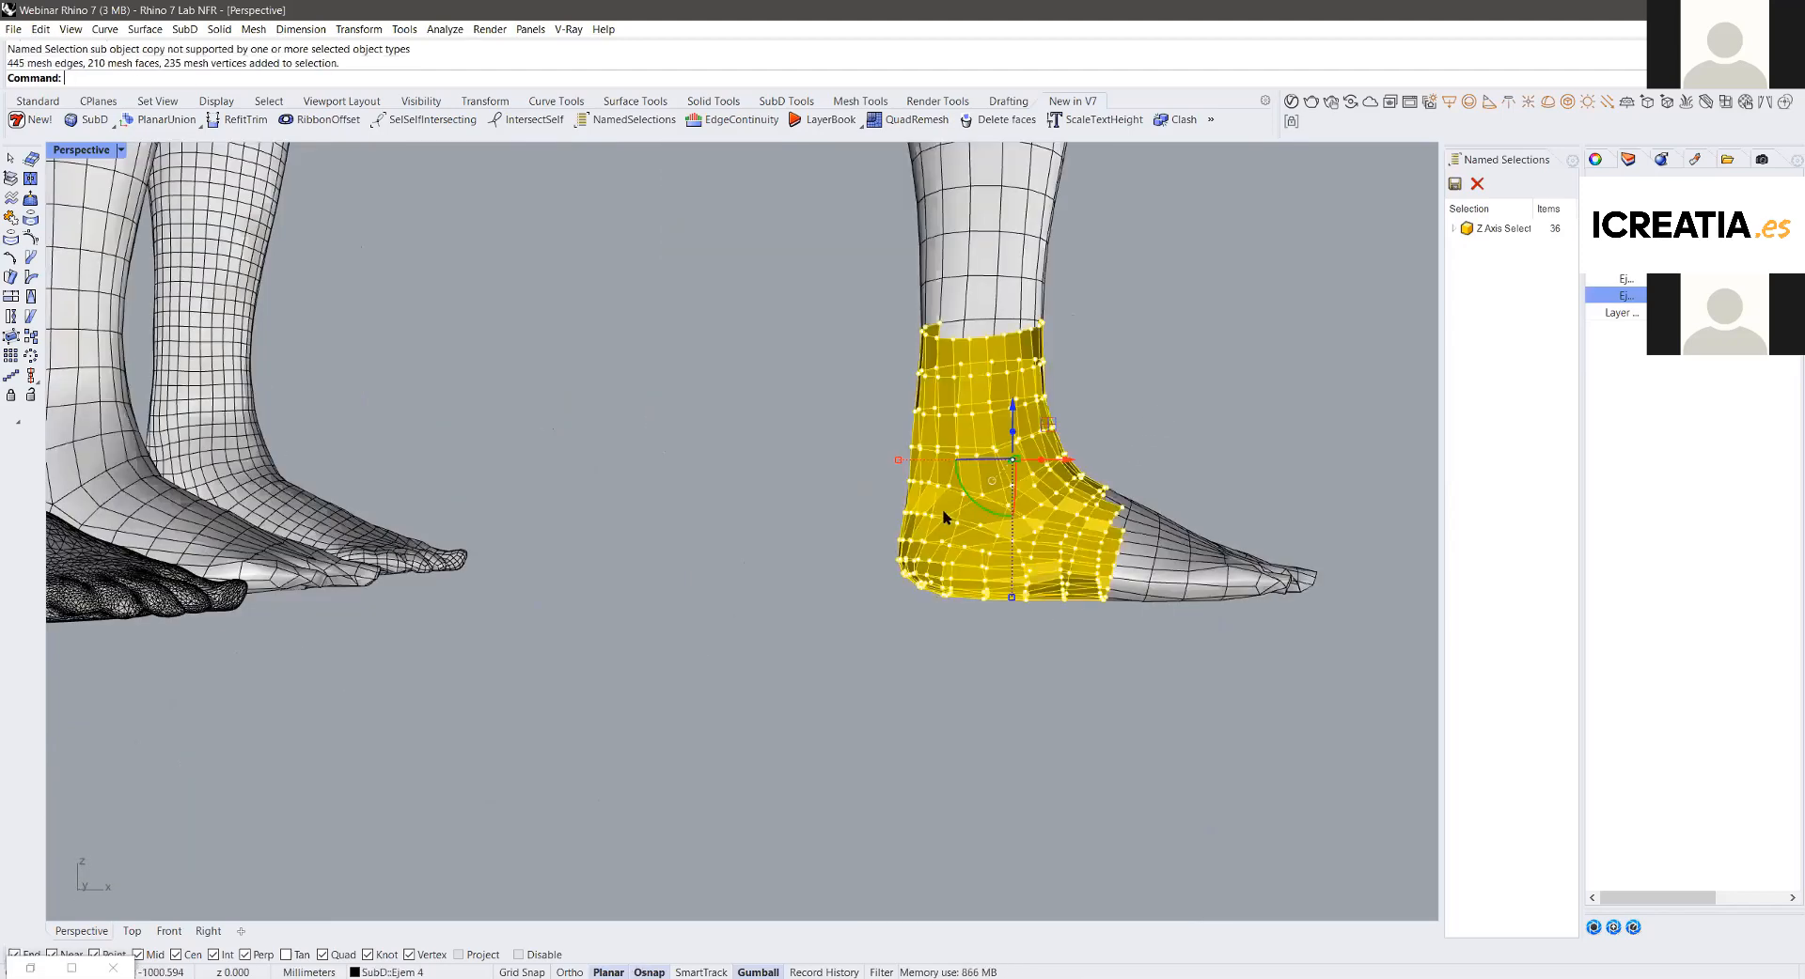
Step: Extend the selection with the missing faces along its borders so that it ends on complete face rows
{"action": "scroll", "coordinate": [945, 516], "scroll_direction": "down", "scroll_amount": 5}
{"action": "right_click_drag", "start_coordinate": [766, 596], "coordinate": [1025, 470]}
{"action": "scroll", "coordinate": [977, 526], "scroll_direction": "up", "scroll_amount": 6}
{"action": "left_click", "coordinate": [876, 525], "text": "ctrl+shift"}
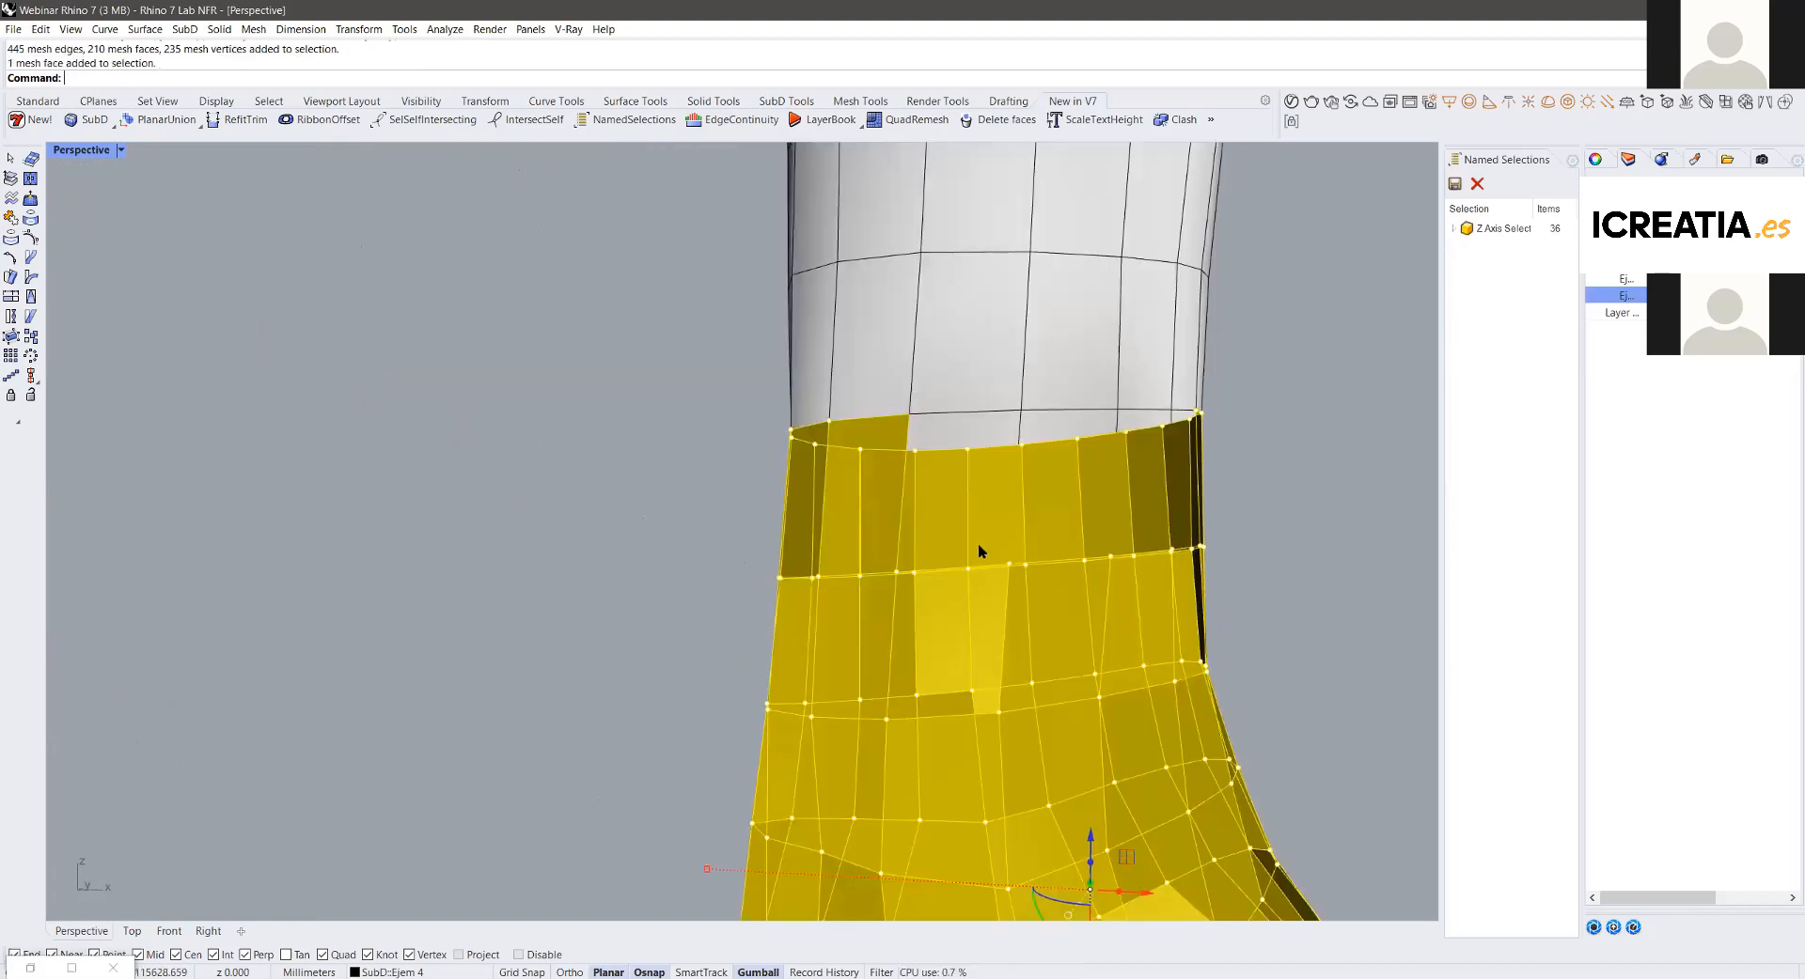
{"action": "double_click", "coordinate": [958, 430], "text": "ctrl+shift"}
{"action": "scroll", "coordinate": [924, 456], "scroll_direction": "down", "scroll_amount": 7}
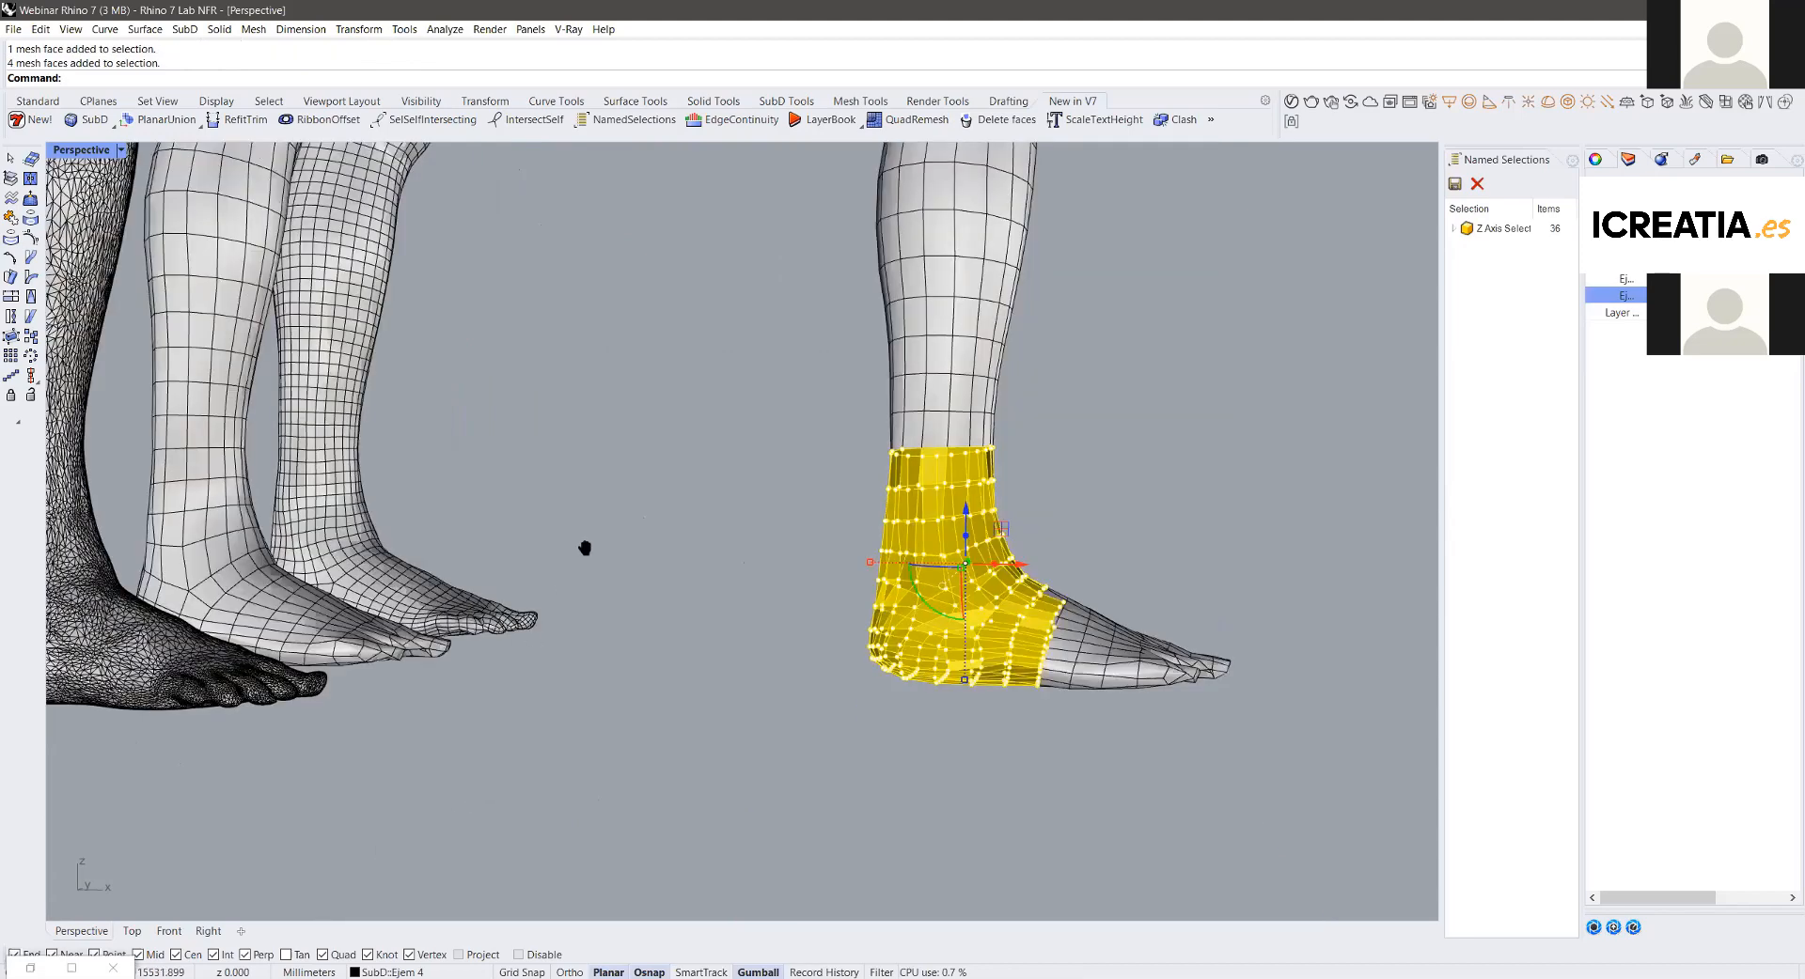
{"action": "scroll", "coordinate": [689, 420], "scroll_direction": "up", "scroll_amount": 7}
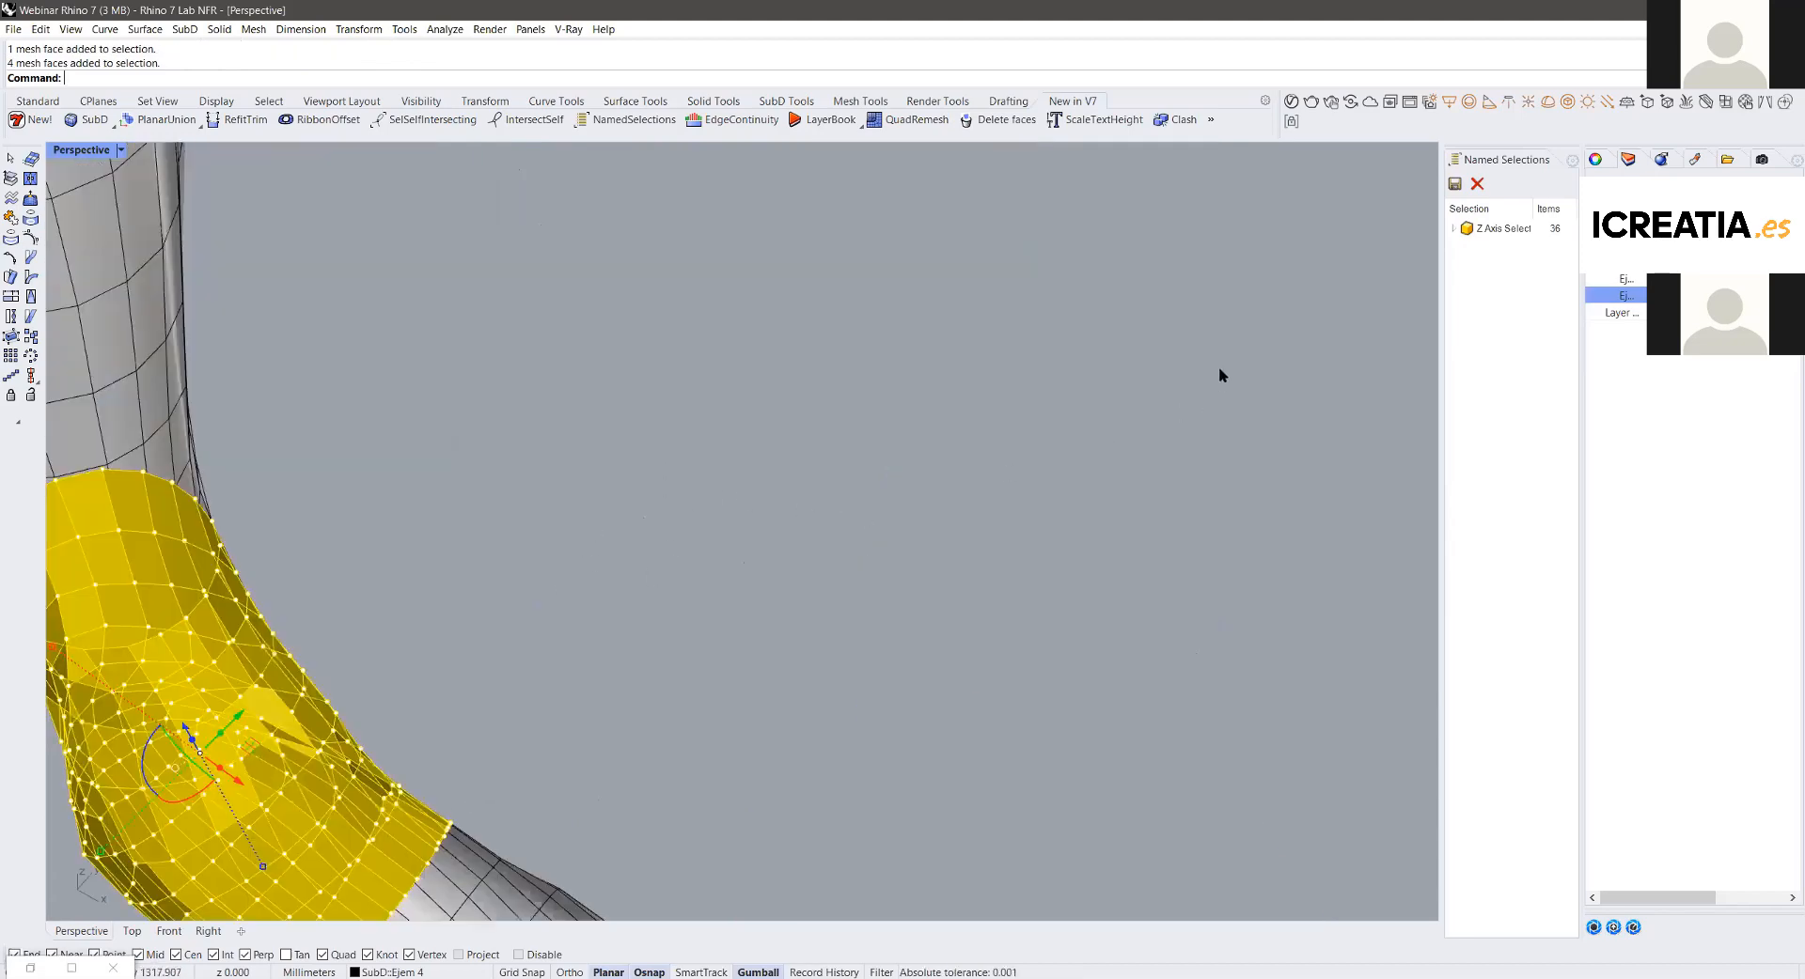
{"action": "scroll", "coordinate": [1165, 313], "scroll_direction": "down", "scroll_amount": 5}
{"action": "scroll", "coordinate": [1009, 451], "scroll_direction": "up", "scroll_amount": 7}
{"action": "double_click", "coordinate": [831, 489], "text": "ctrl+shift"}
{"action": "right_click_drag", "start_coordinate": [960, 470], "coordinate": [906, 427]}
Step: Check the selection border under the foot and save the selected region as named selection Selection 01
{"action": "scroll", "coordinate": [906, 427], "scroll_direction": "down", "scroll_amount": 7}
{"action": "scroll", "coordinate": [677, 725], "scroll_direction": "up", "scroll_amount": 8}
{"action": "scroll", "coordinate": [882, 608], "scroll_direction": "up", "scroll_amount": 2}
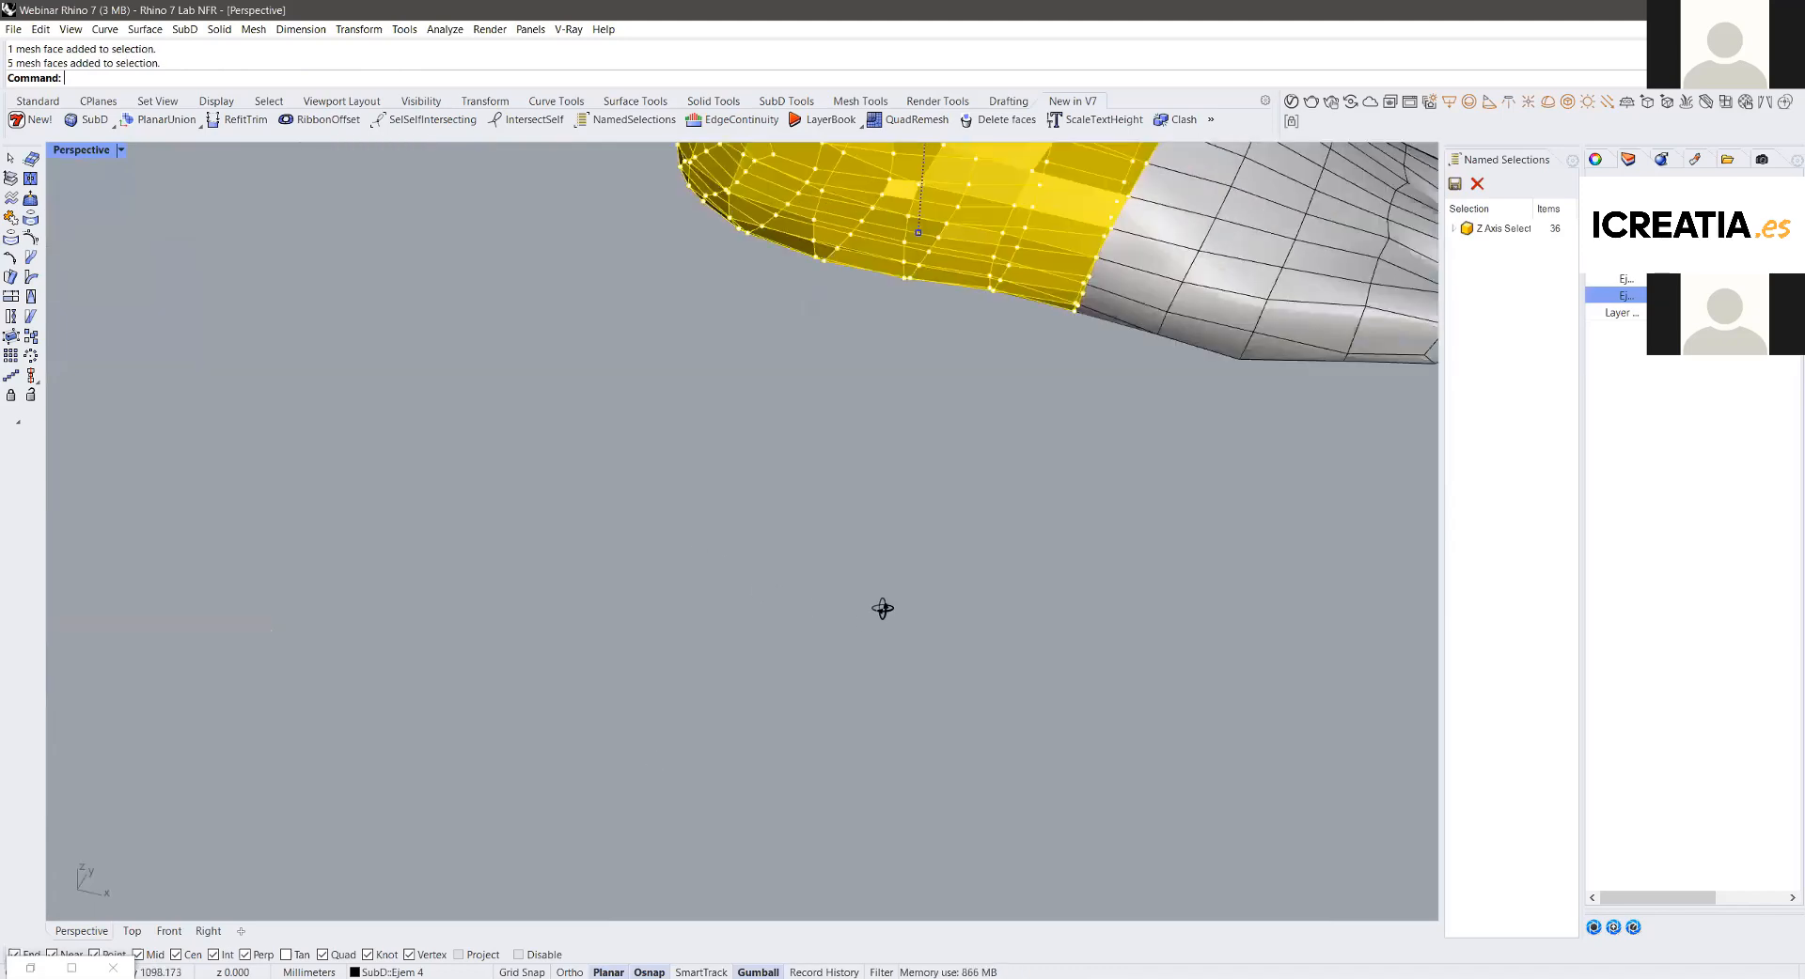
{"action": "scroll", "coordinate": [669, 432], "scroll_direction": "up", "scroll_amount": 5}
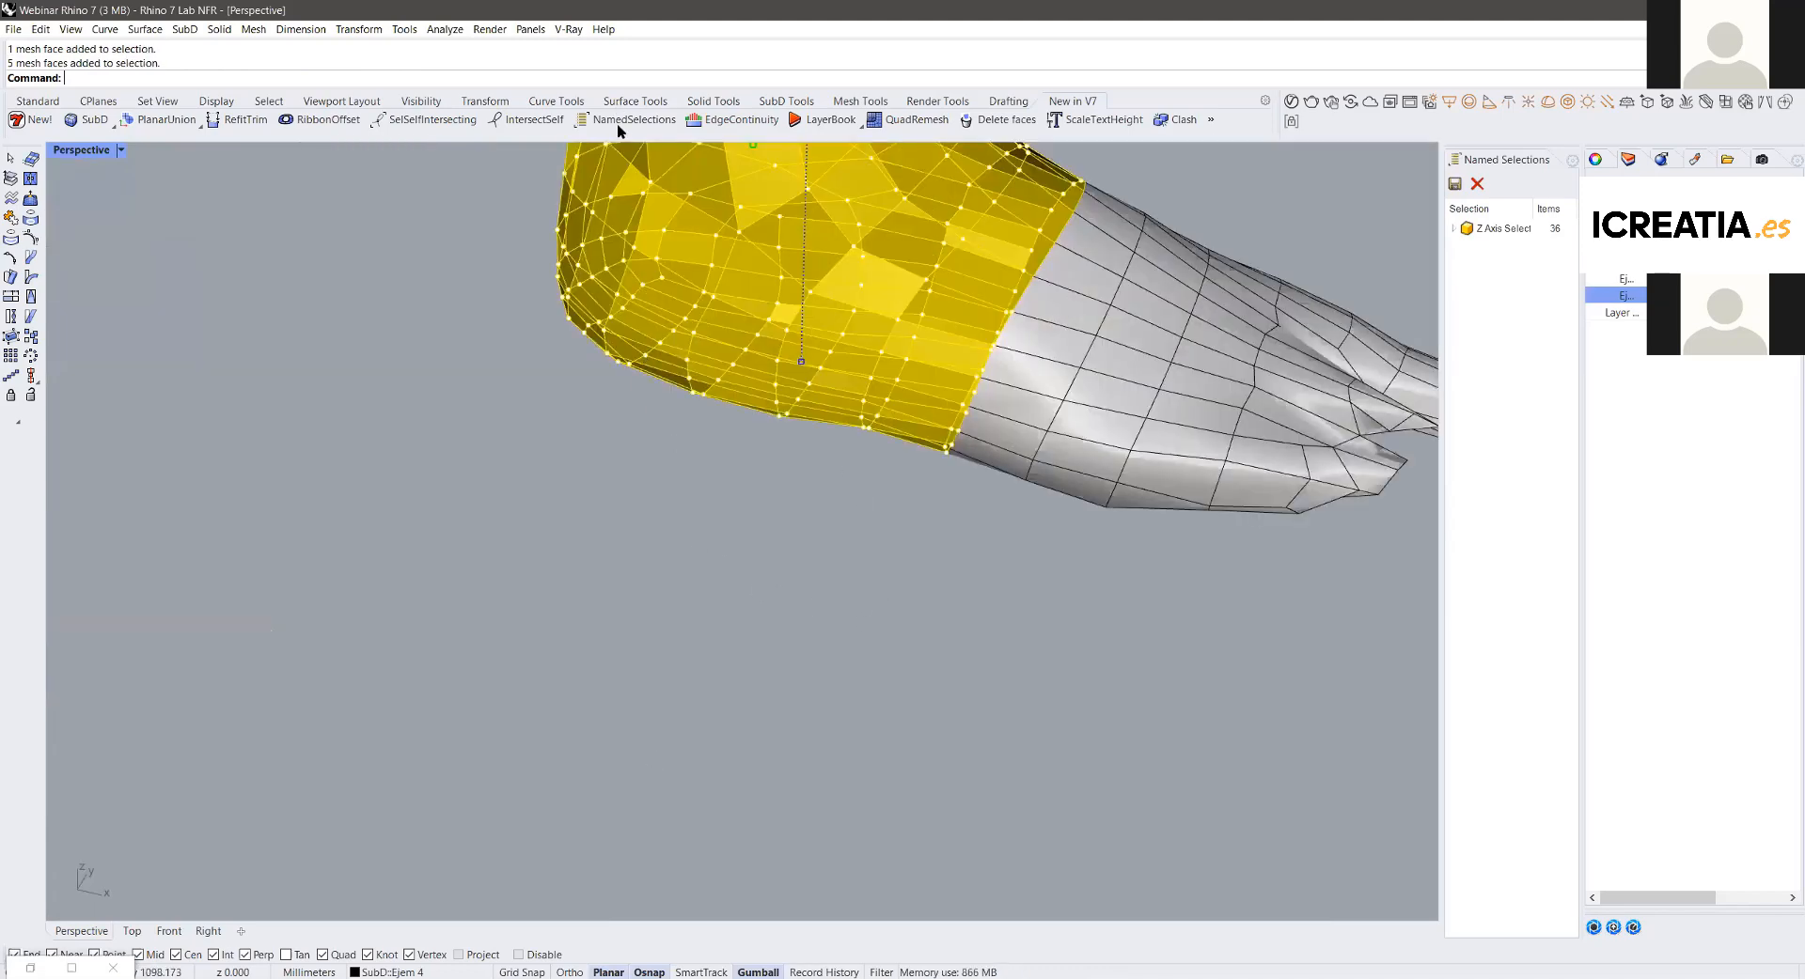
{"action": "left_click", "coordinate": [1455, 185]}
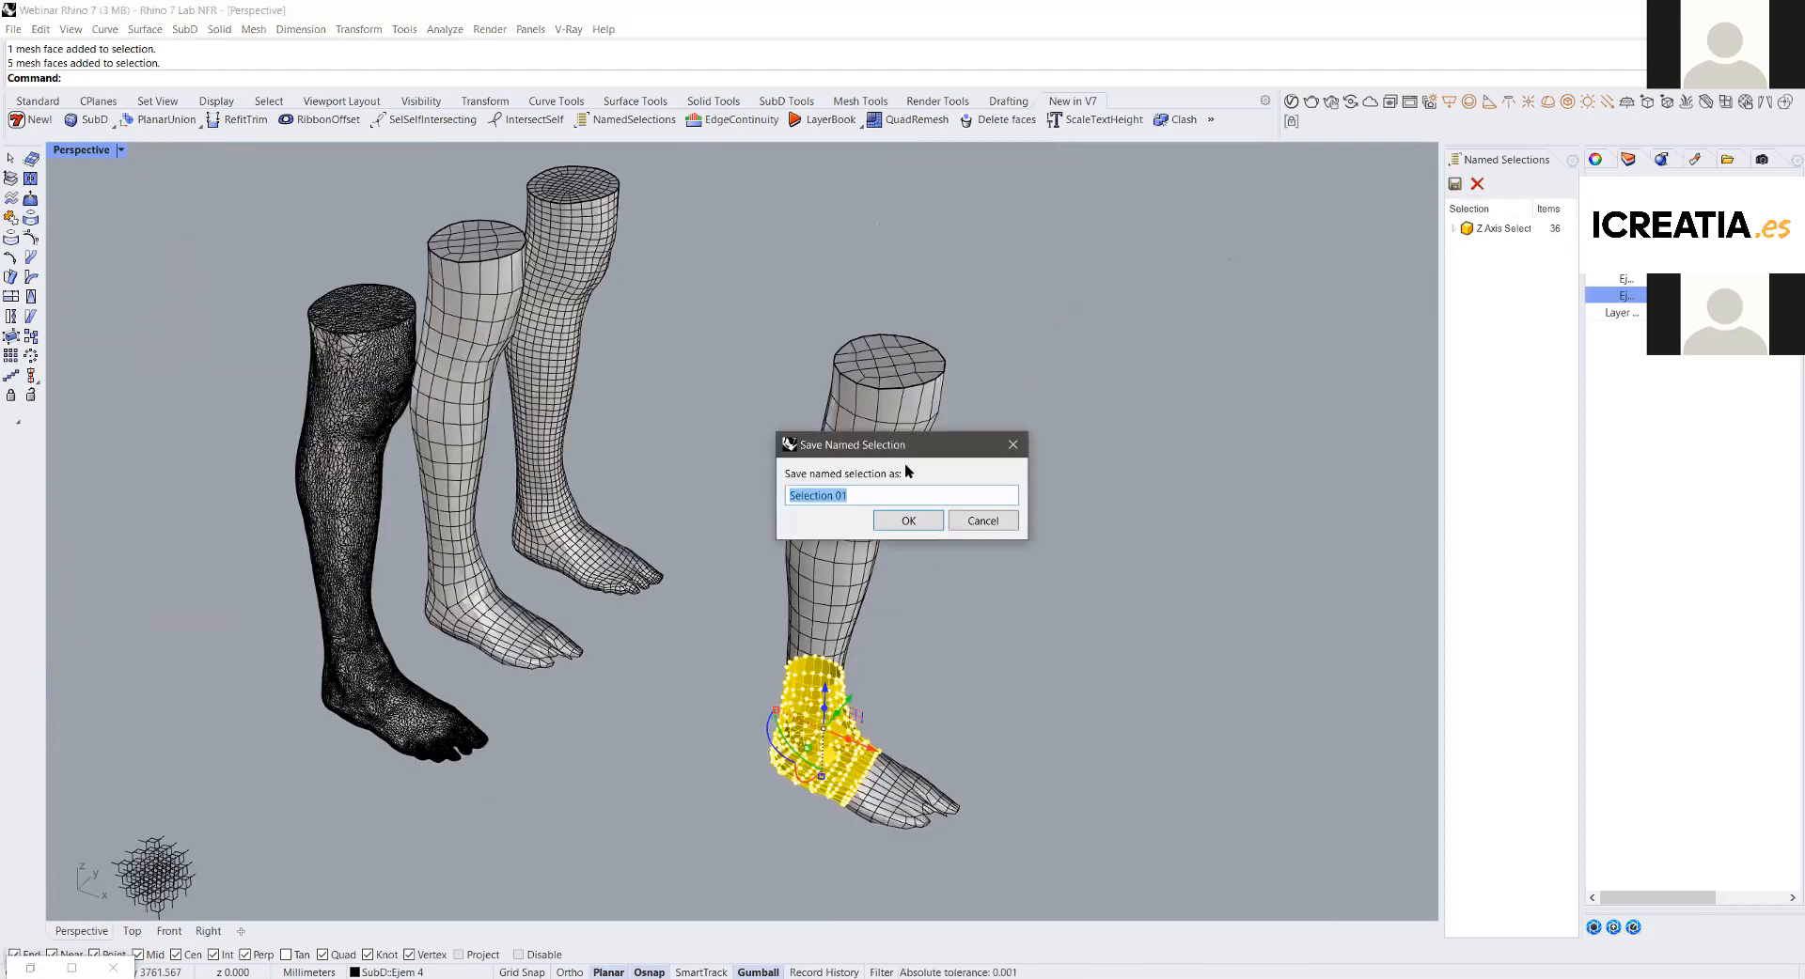
{"action": "left_click", "coordinate": [908, 521]}
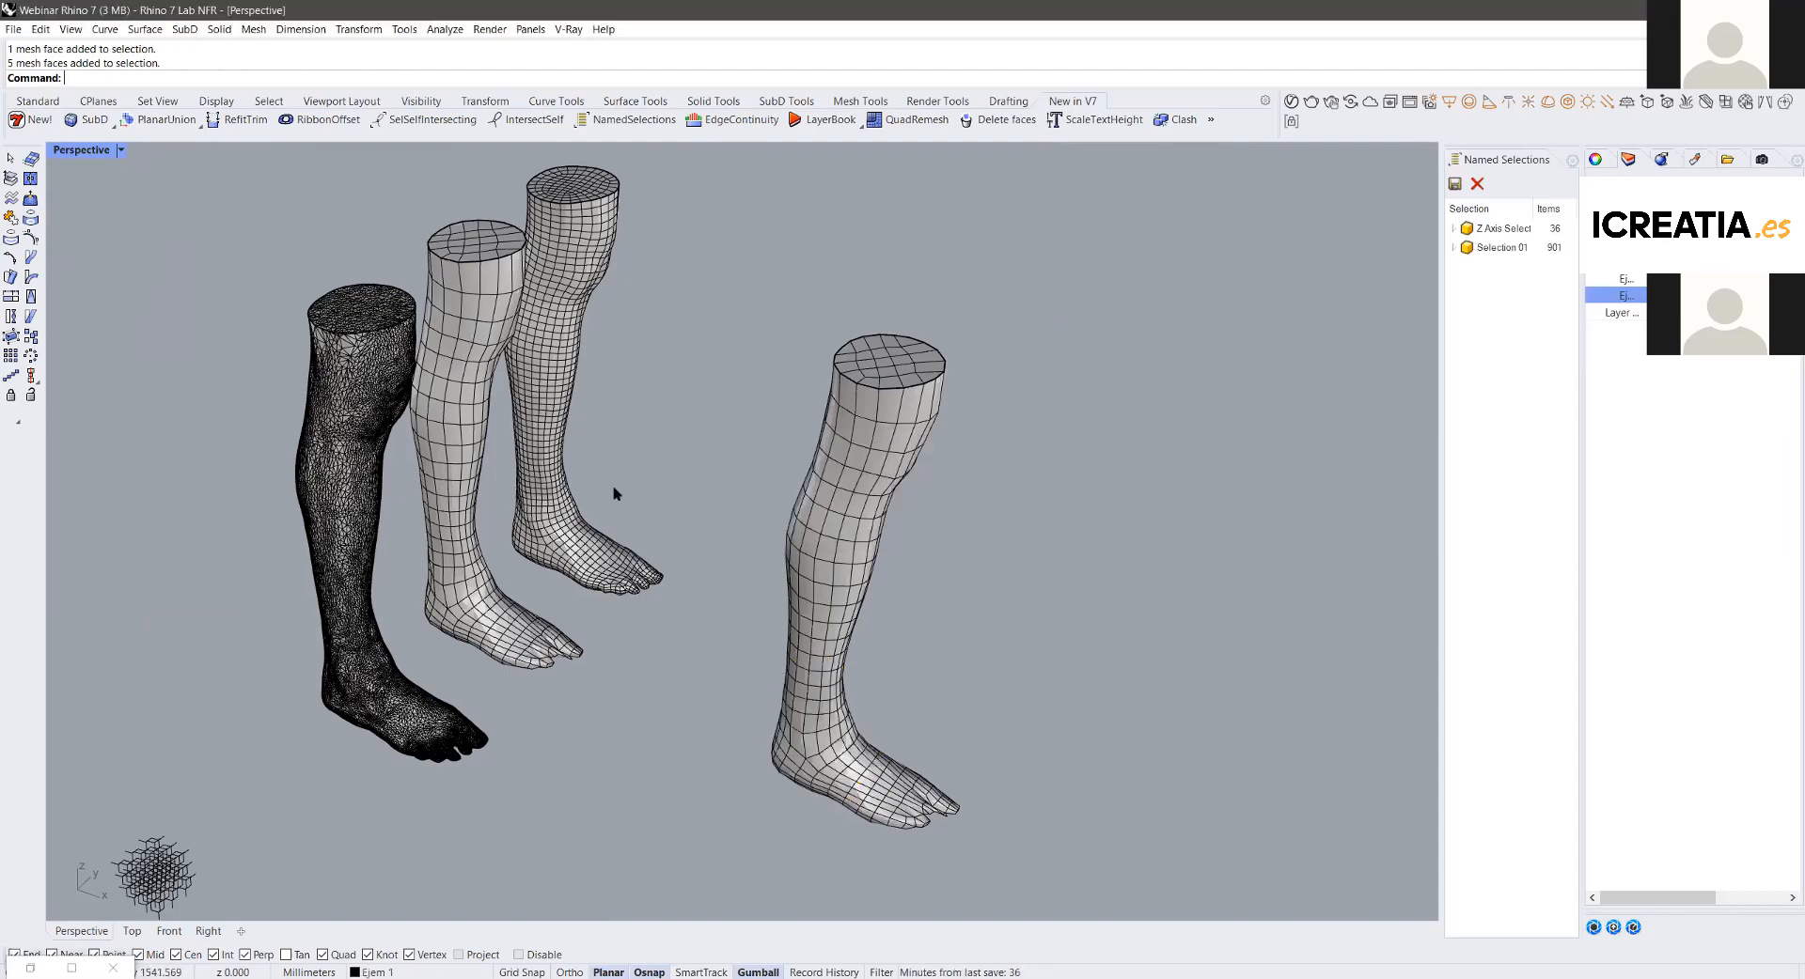
Step: Undo the last gumball move and bring the front leg copy back into focus
{"action": "right_click_drag", "start_coordinate": [582, 517], "coordinate": [591, 521], "text": "shift"}
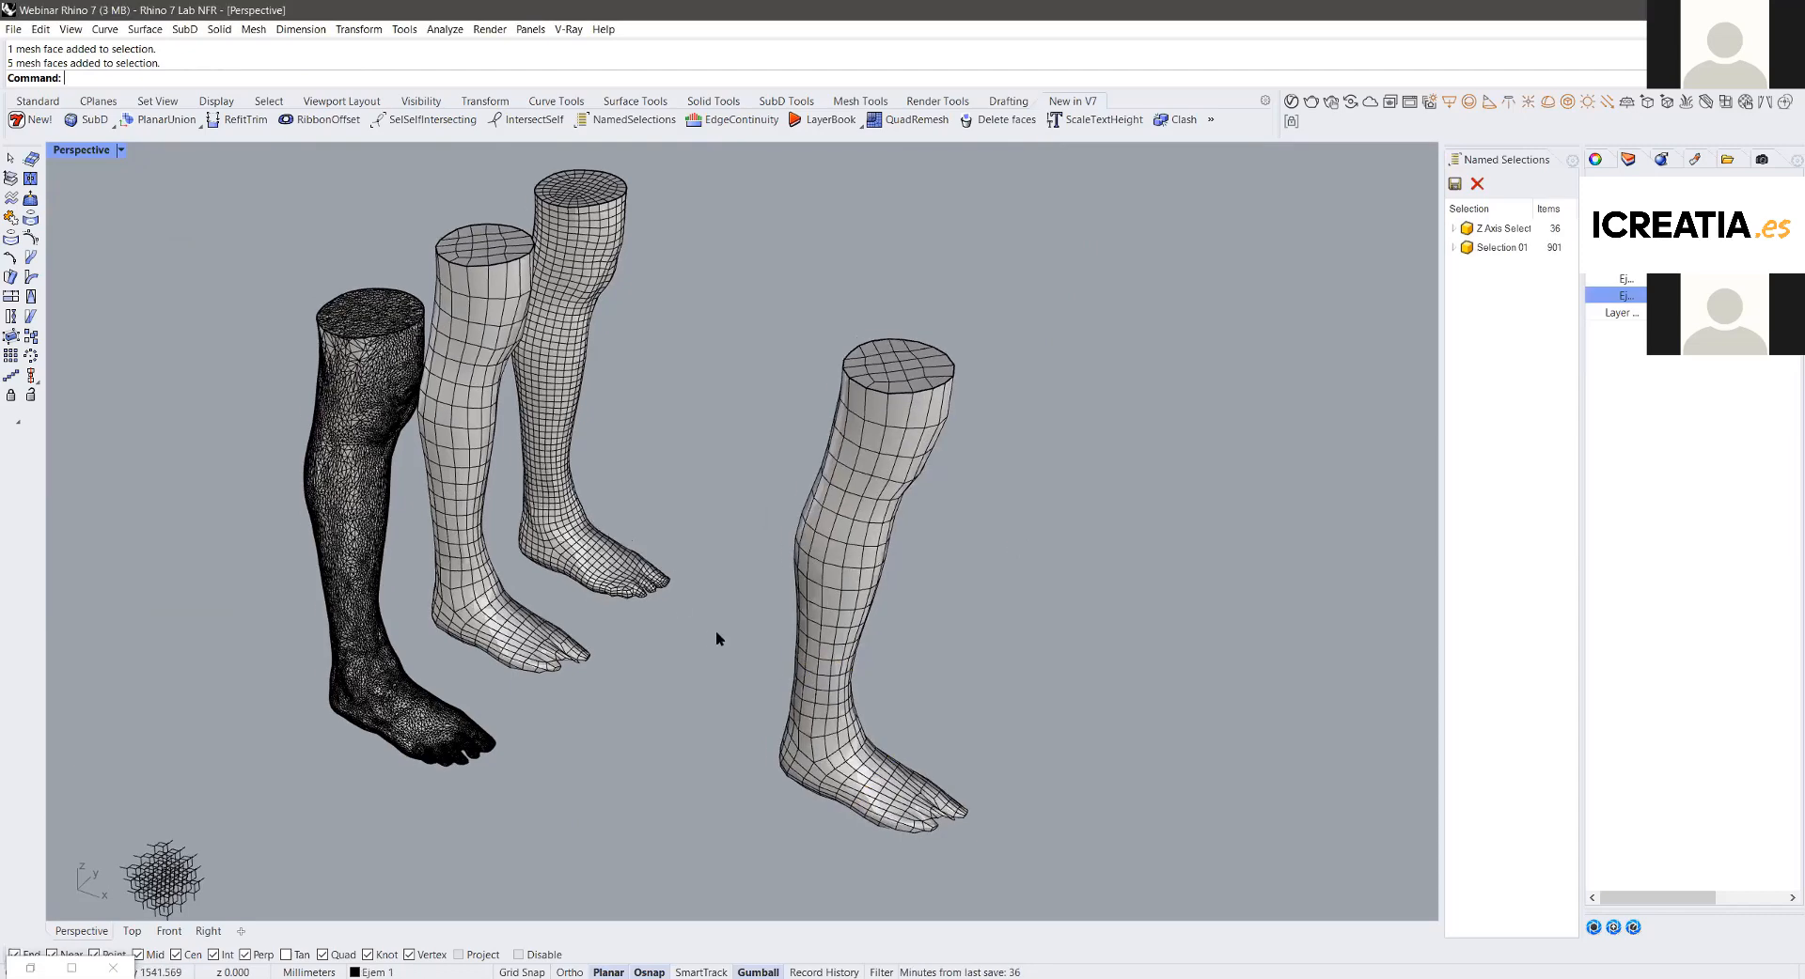
{"action": "scroll", "coordinate": [842, 516], "scroll_direction": "up", "scroll_amount": 5}
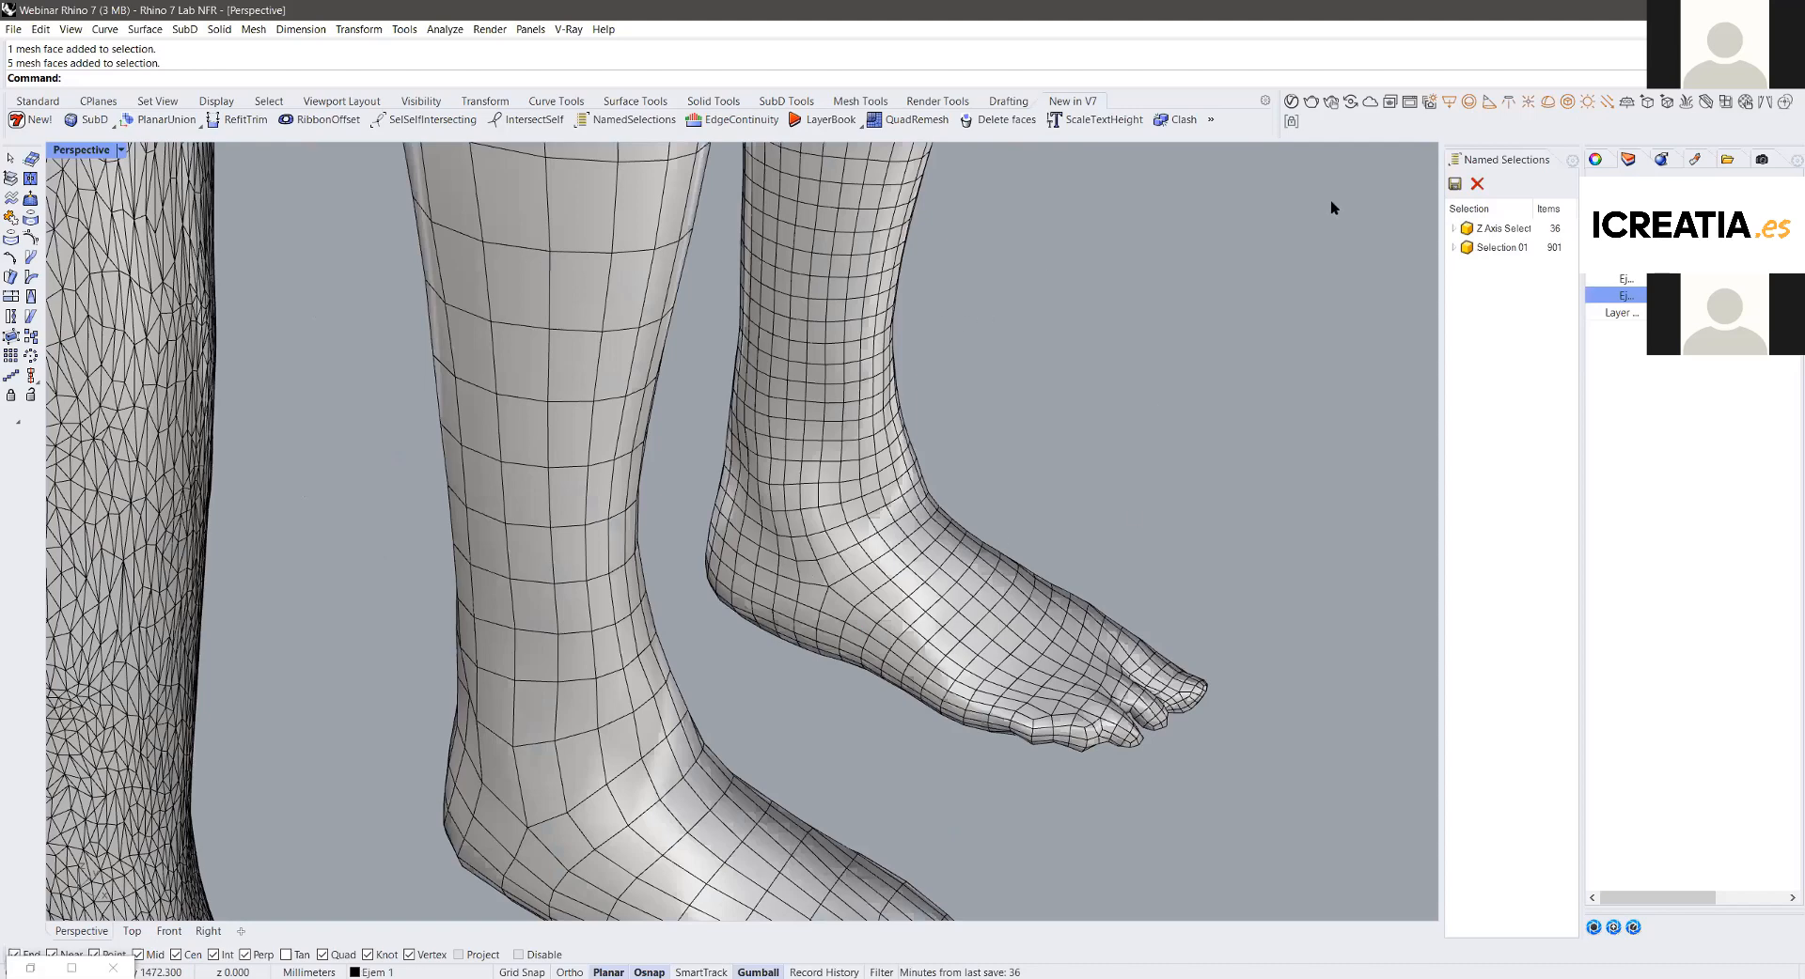
{"action": "key", "text": "ctrl+z"}
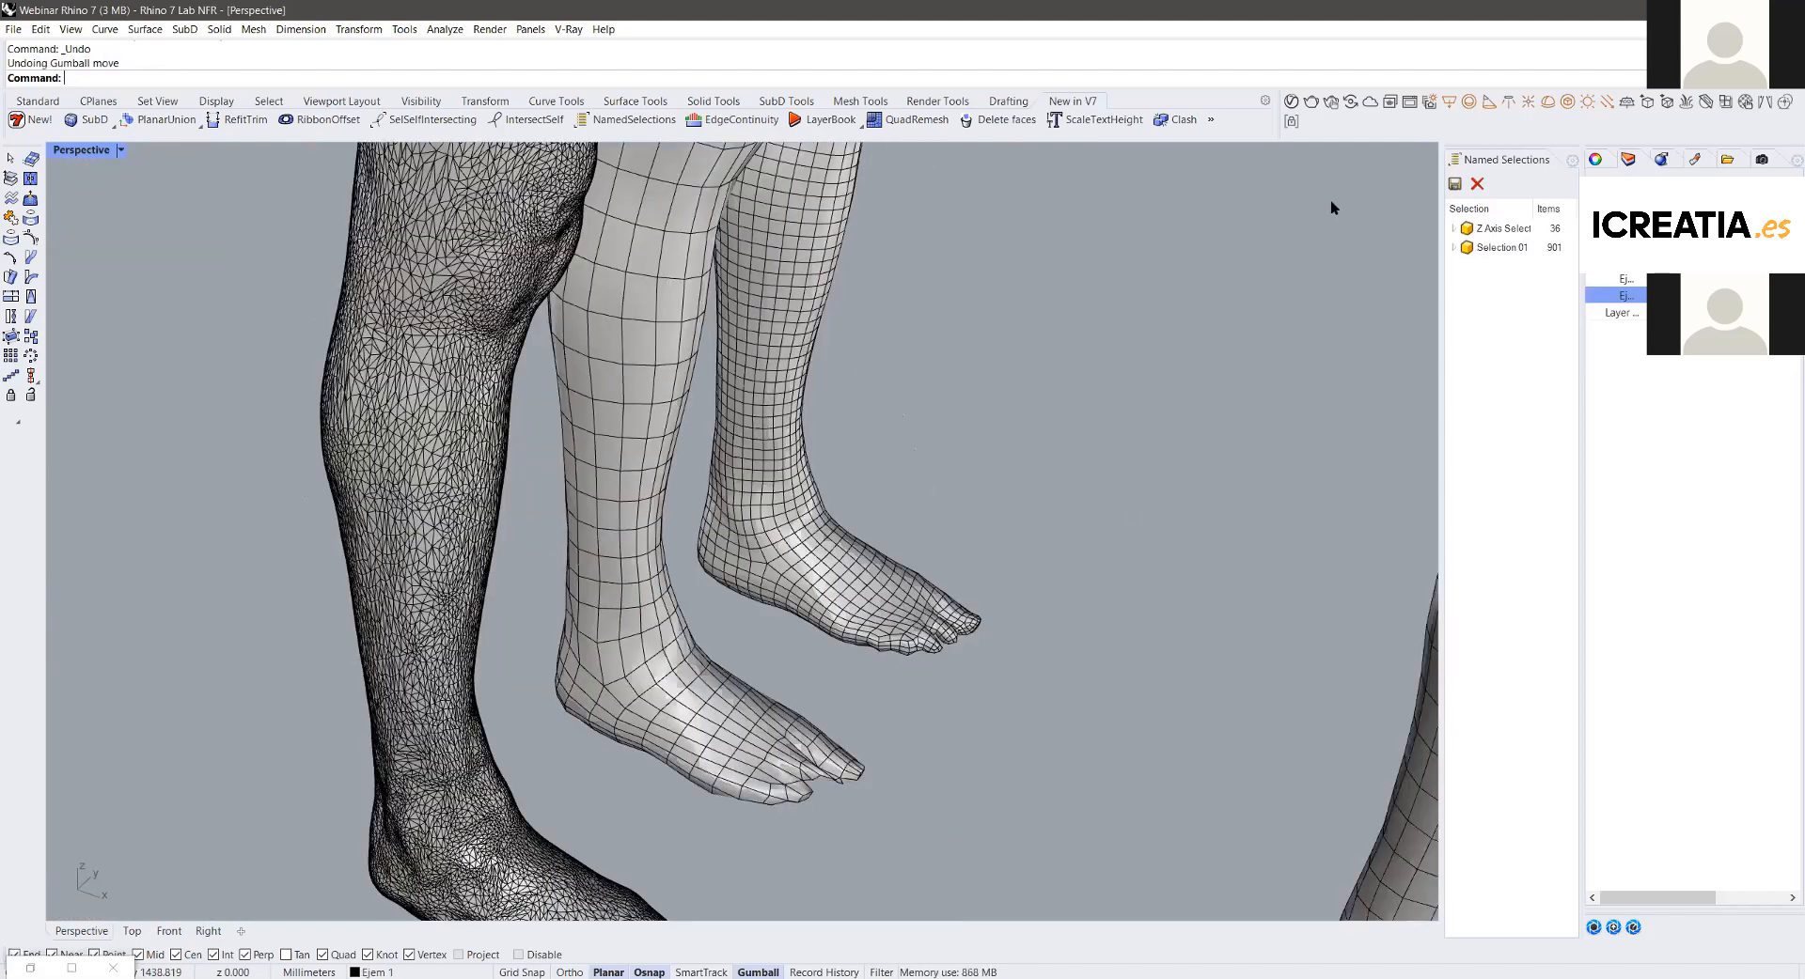
{"action": "right_click_drag", "start_coordinate": [1331, 207], "coordinate": [1002, 44], "text": "shift"}
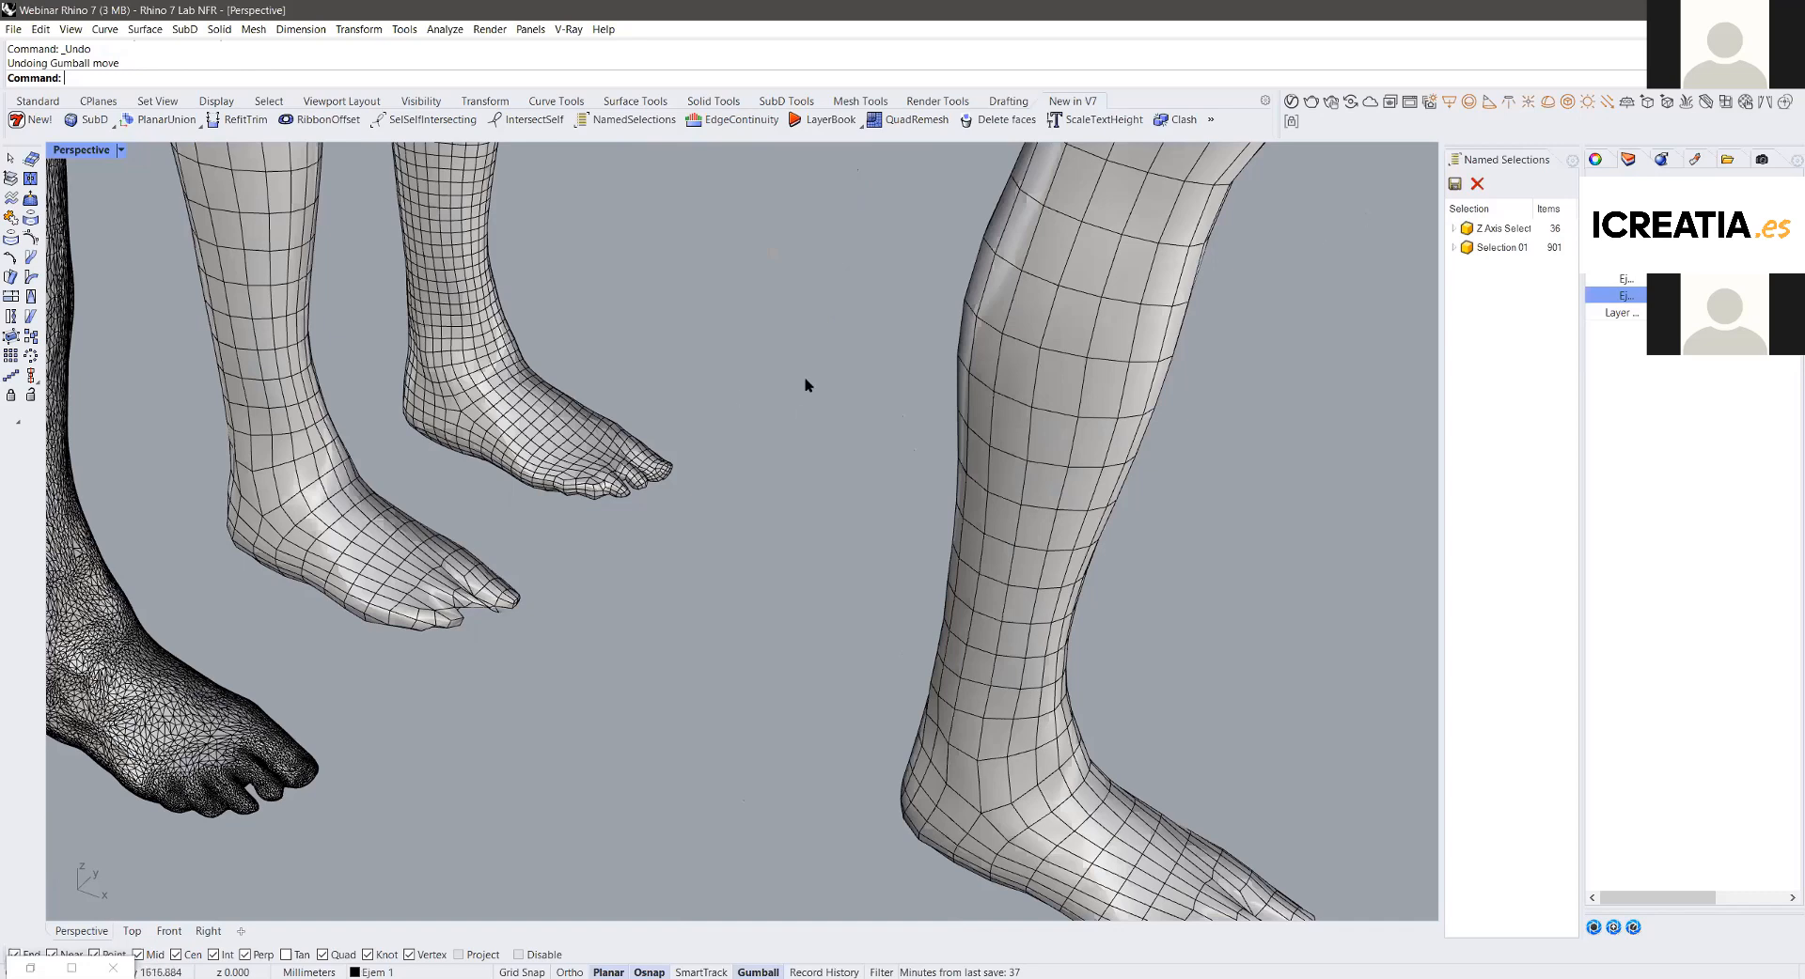
{"action": "scroll", "coordinate": [1559, 269], "scroll_direction": "down", "scroll_amount": 2}
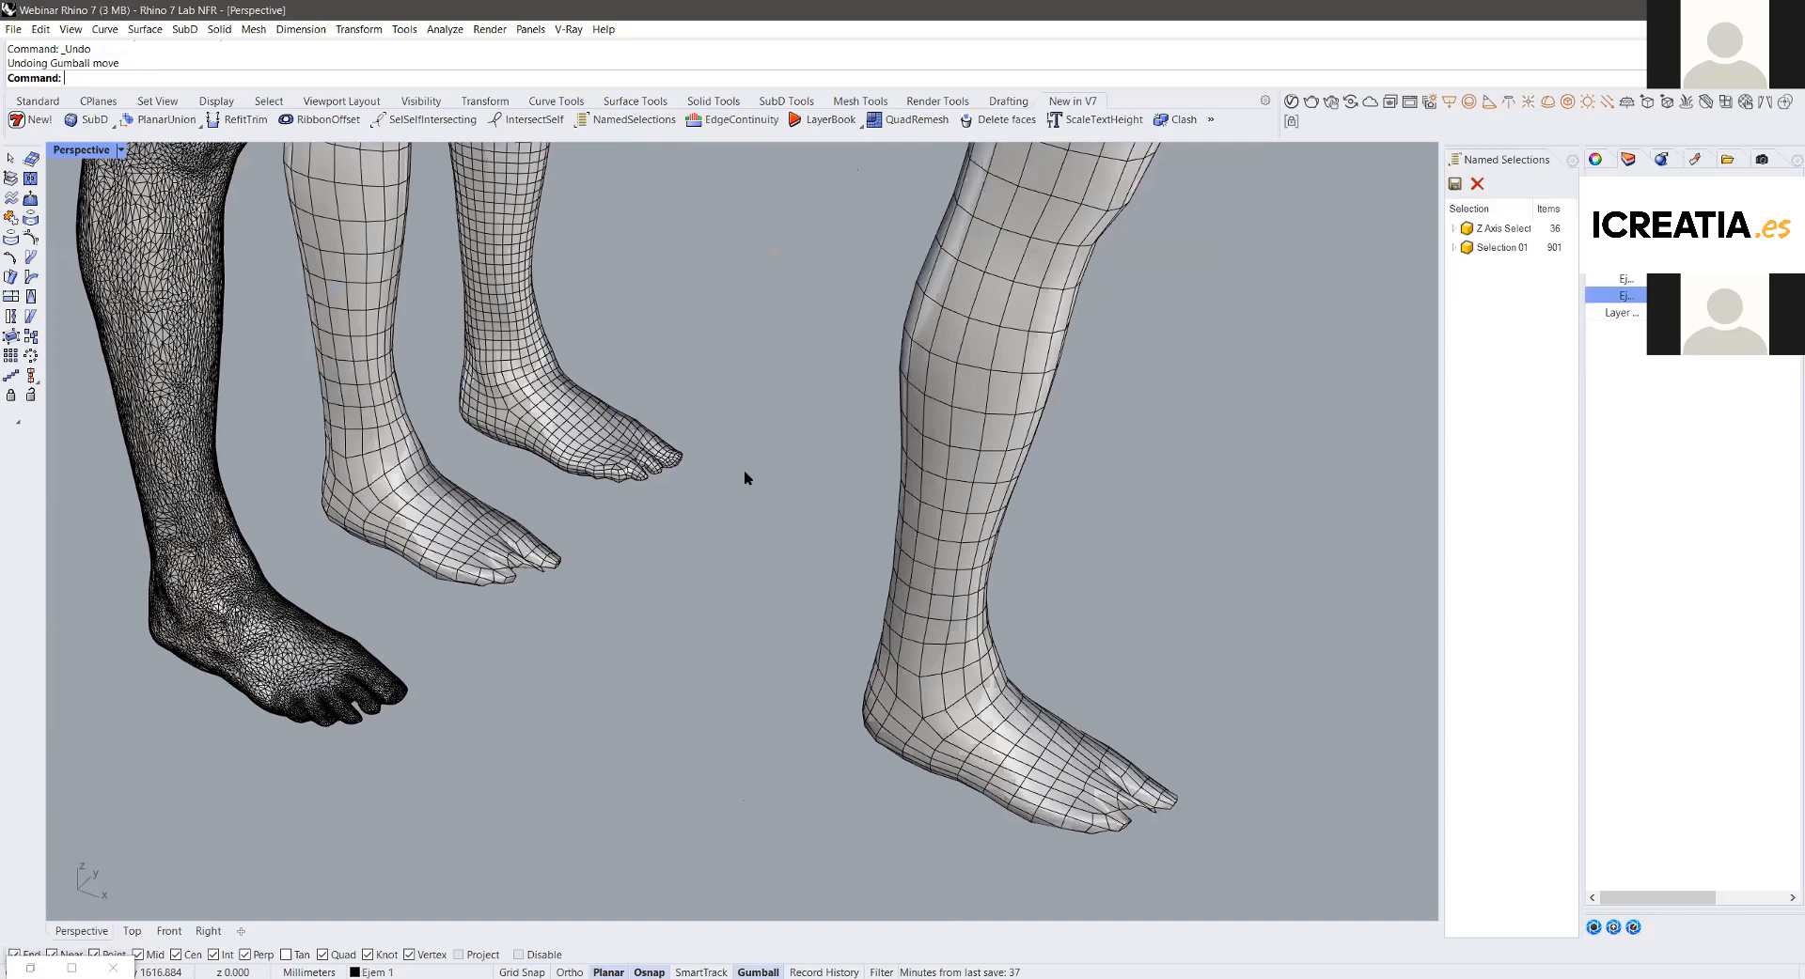
Step: Recall Selection 01 on the front leg copy to check the stored ankle region, and clear the selection
{"action": "left_click", "coordinate": [1504, 228]}
{"action": "left_click", "coordinate": [1501, 247]}
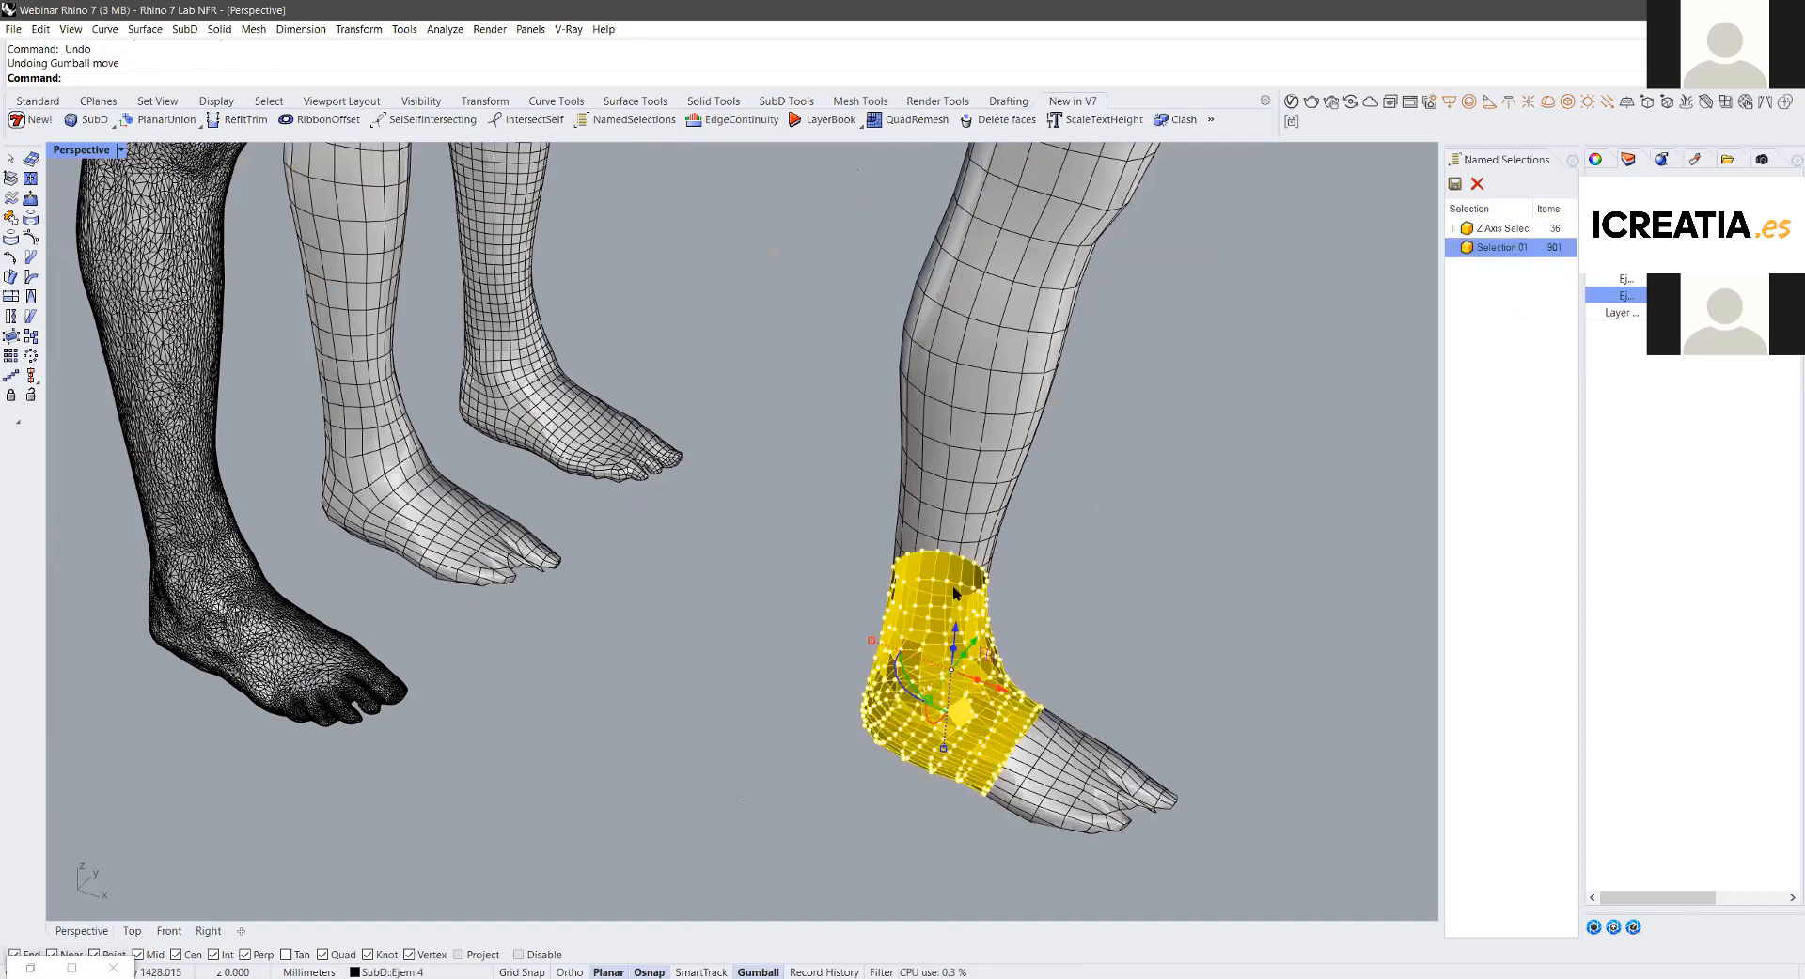
{"action": "right_click_drag", "start_coordinate": [954, 594], "coordinate": [844, 577]}
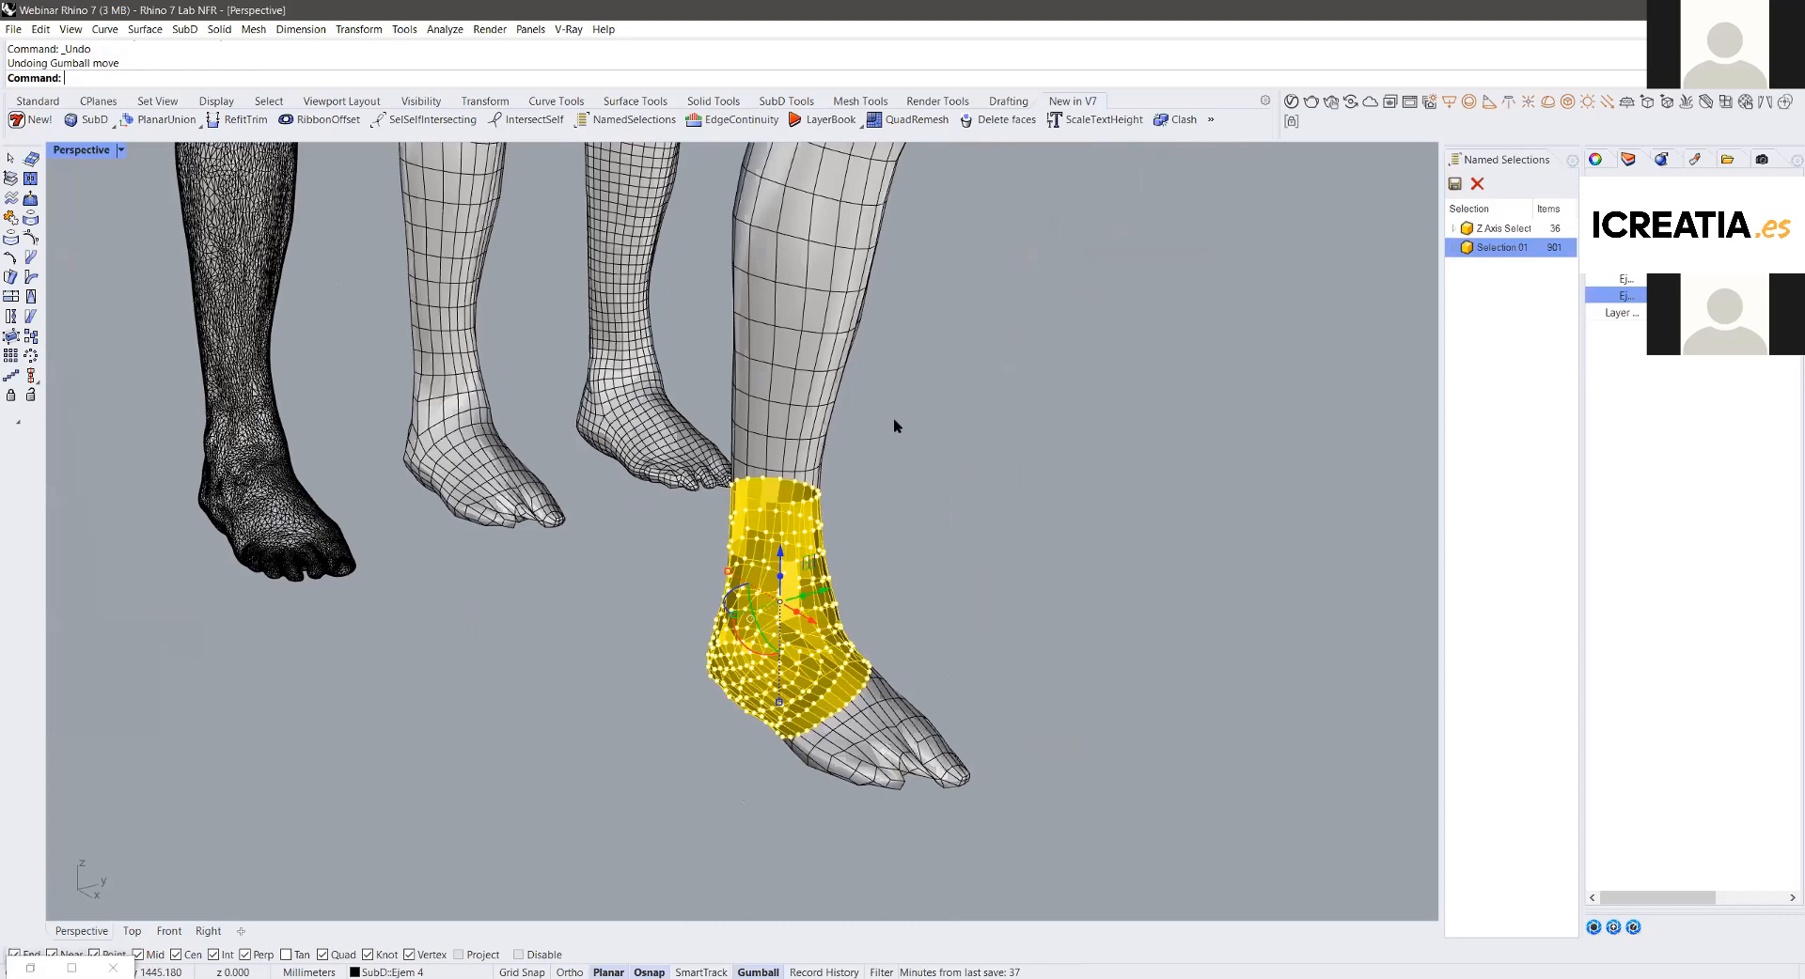
{"action": "scroll", "coordinate": [895, 426], "scroll_direction": "up", "scroll_amount": 2}
{"action": "right_click_drag", "start_coordinate": [895, 426], "coordinate": [899, 431], "text": "shift"}
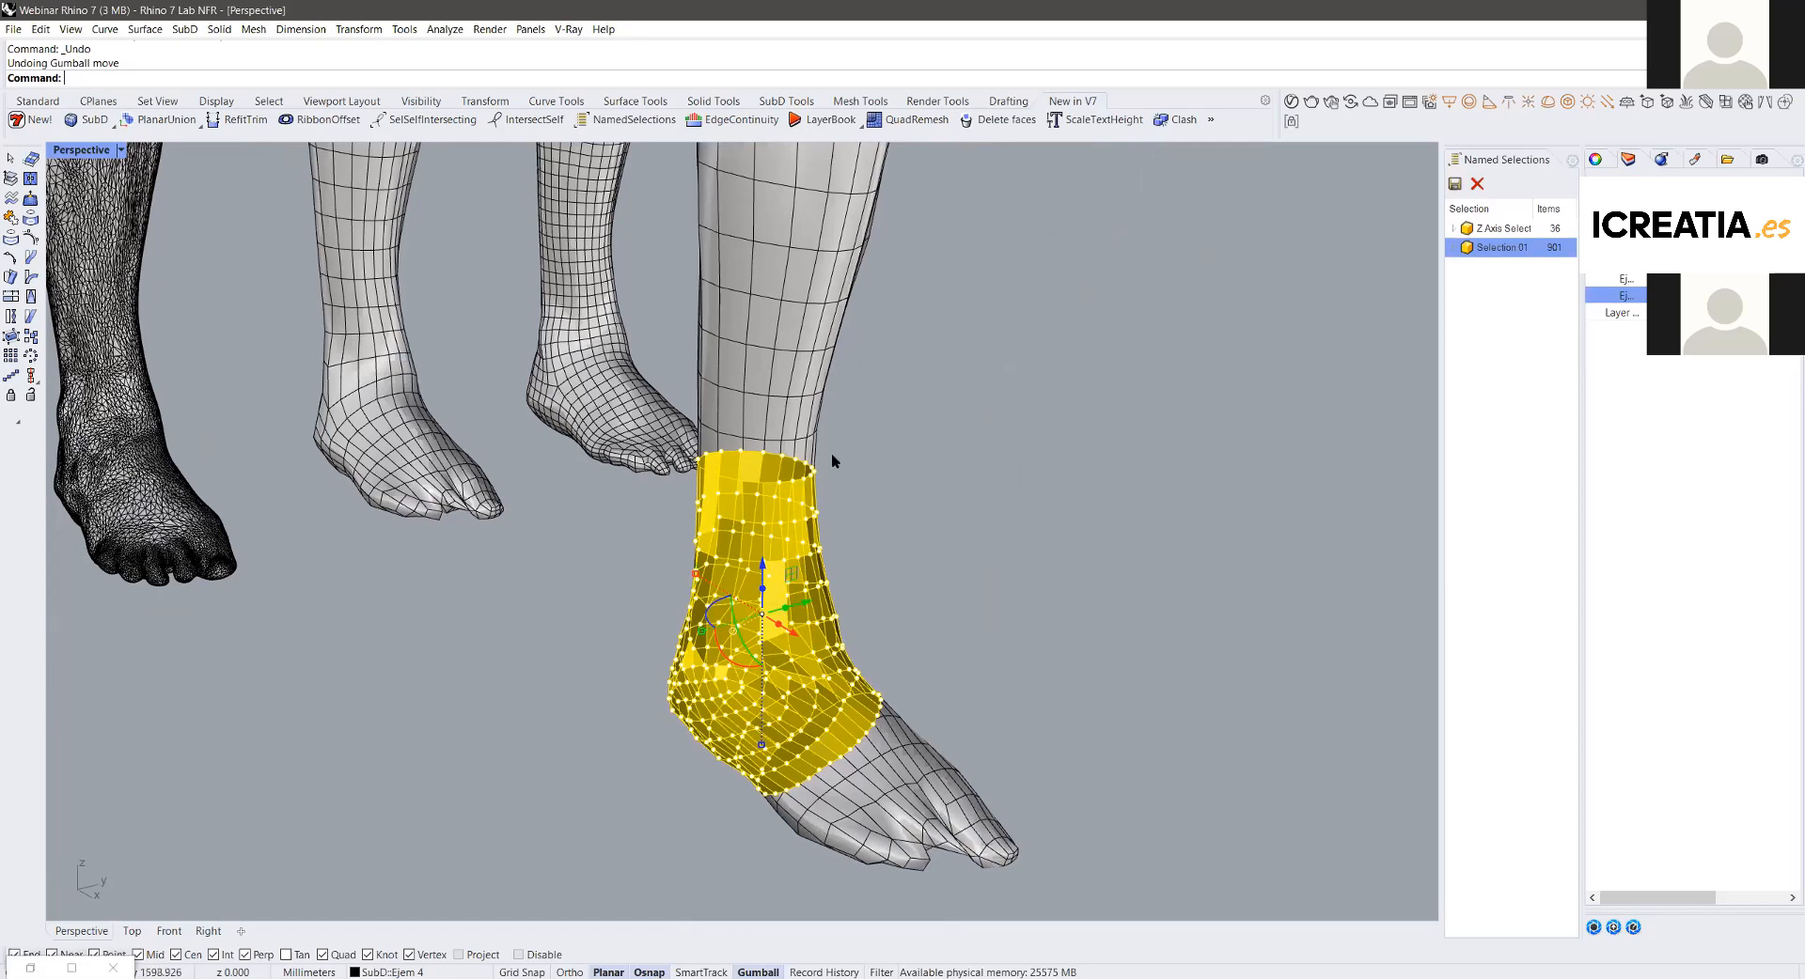
{"action": "left_click", "coordinate": [38, 102]}
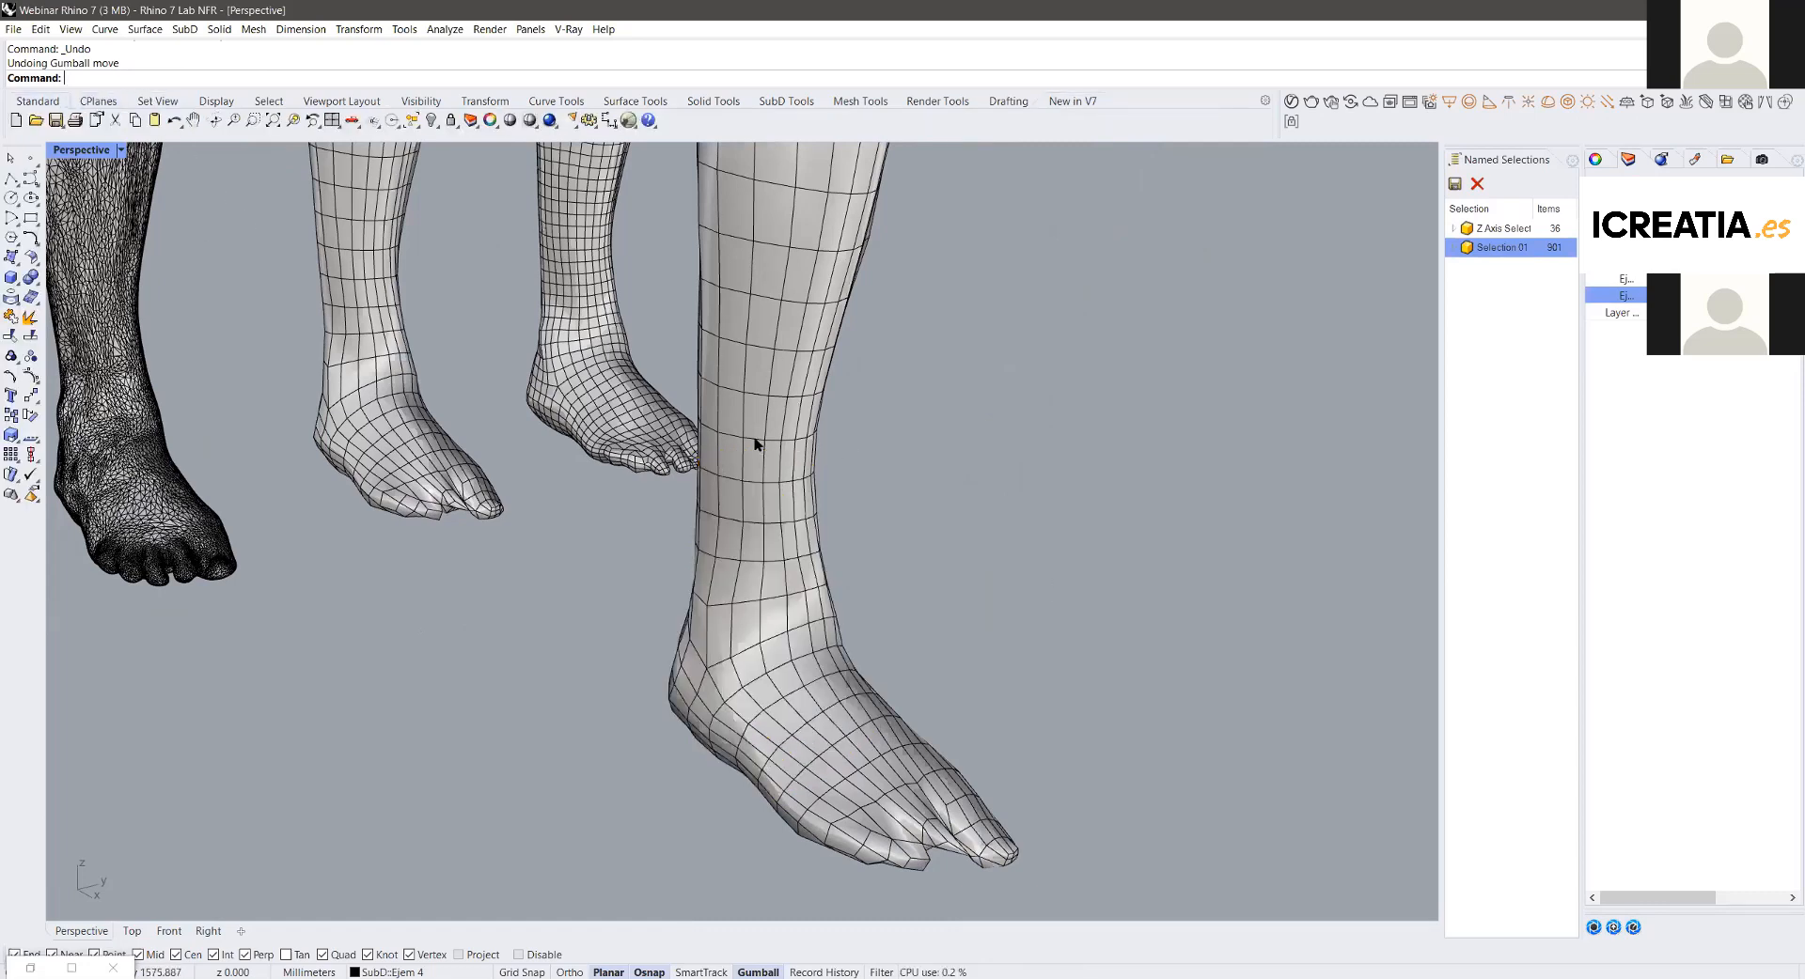
{"action": "left_click", "coordinate": [1037, 569]}
{"action": "scroll", "coordinate": [823, 562], "scroll_direction": "down", "scroll_amount": 3}
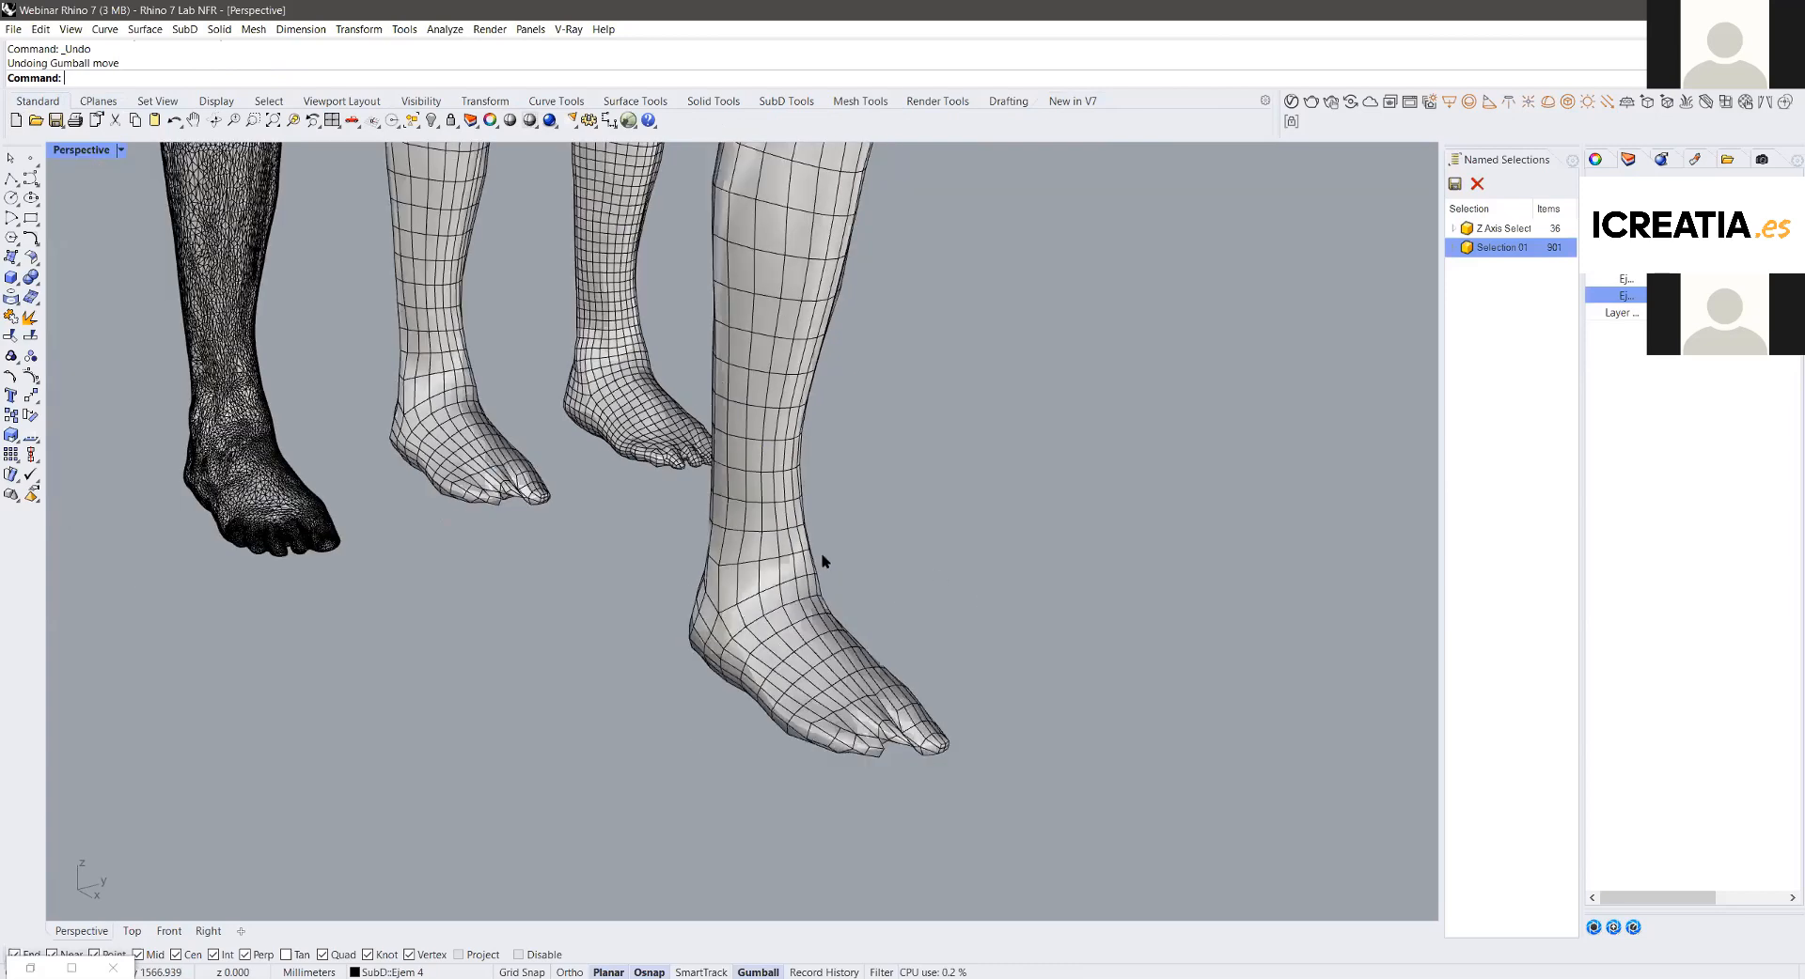
{"action": "scroll", "coordinate": [822, 562], "scroll_direction": "down", "scroll_amount": 3}
{"action": "scroll", "coordinate": [822, 562], "scroll_direction": "down", "scroll_amount": 3}
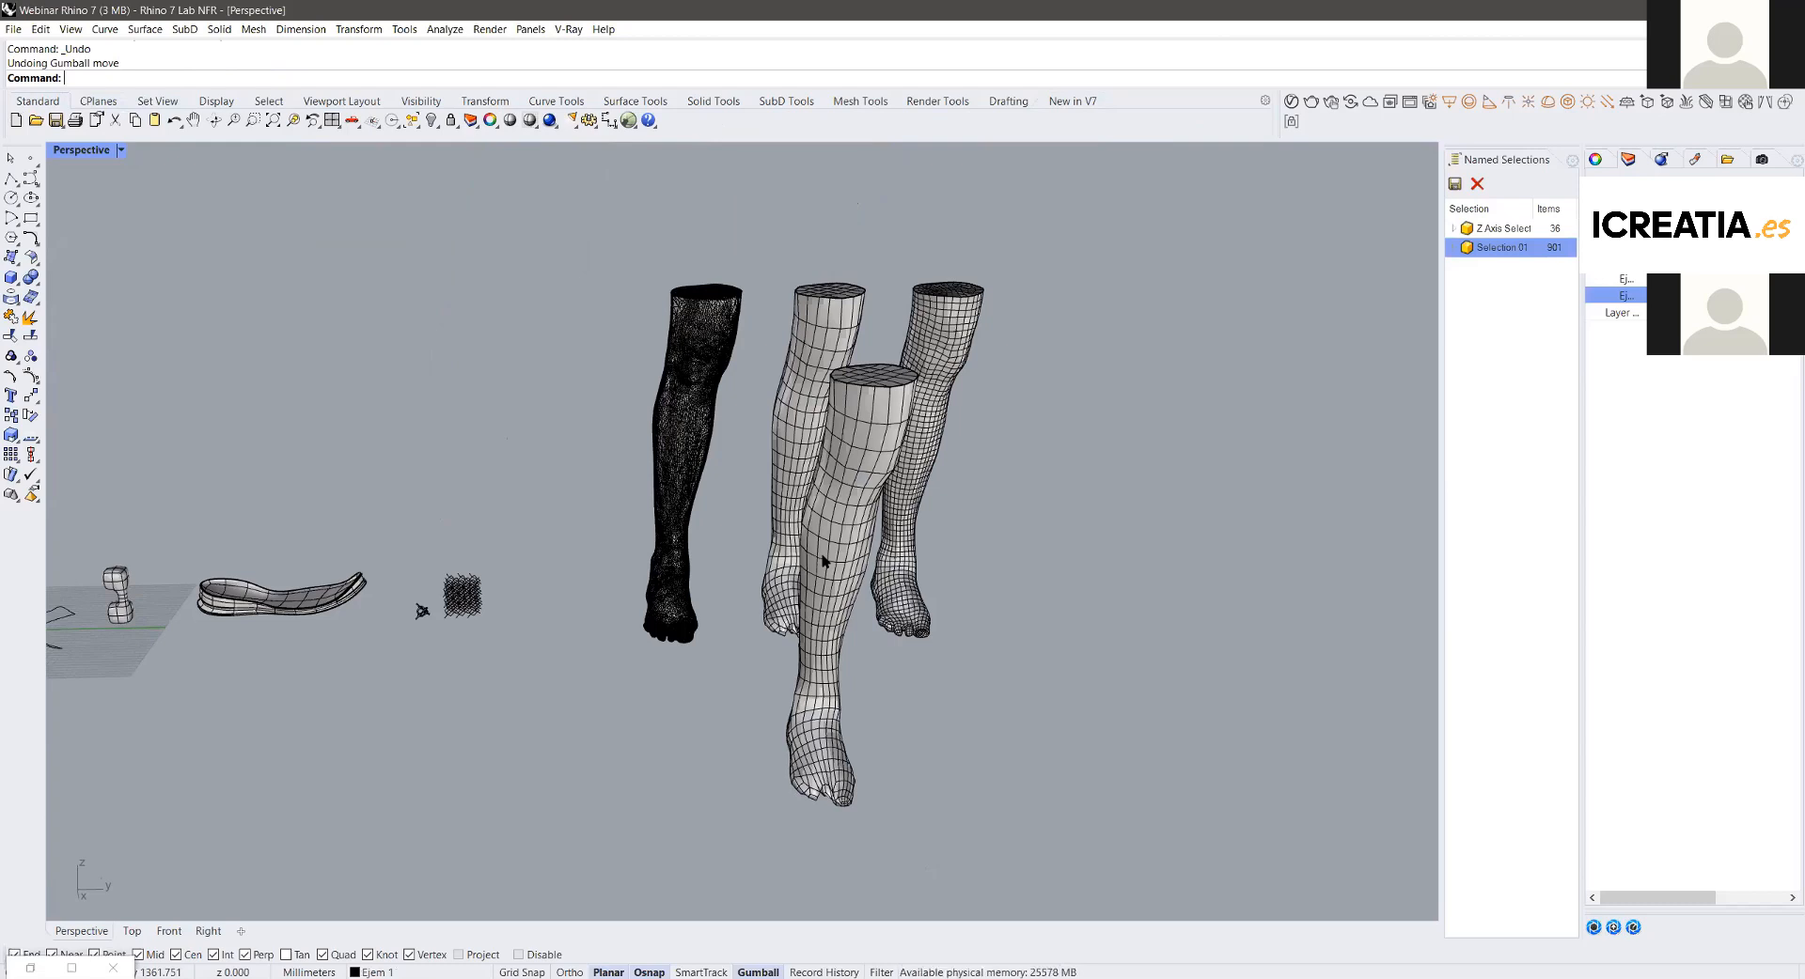
Step: Recall Selection 01 and extract a copy of the ankle and heel faces as a separate mesh
{"action": "scroll", "coordinate": [990, 533], "scroll_direction": "up", "scroll_amount": 2}
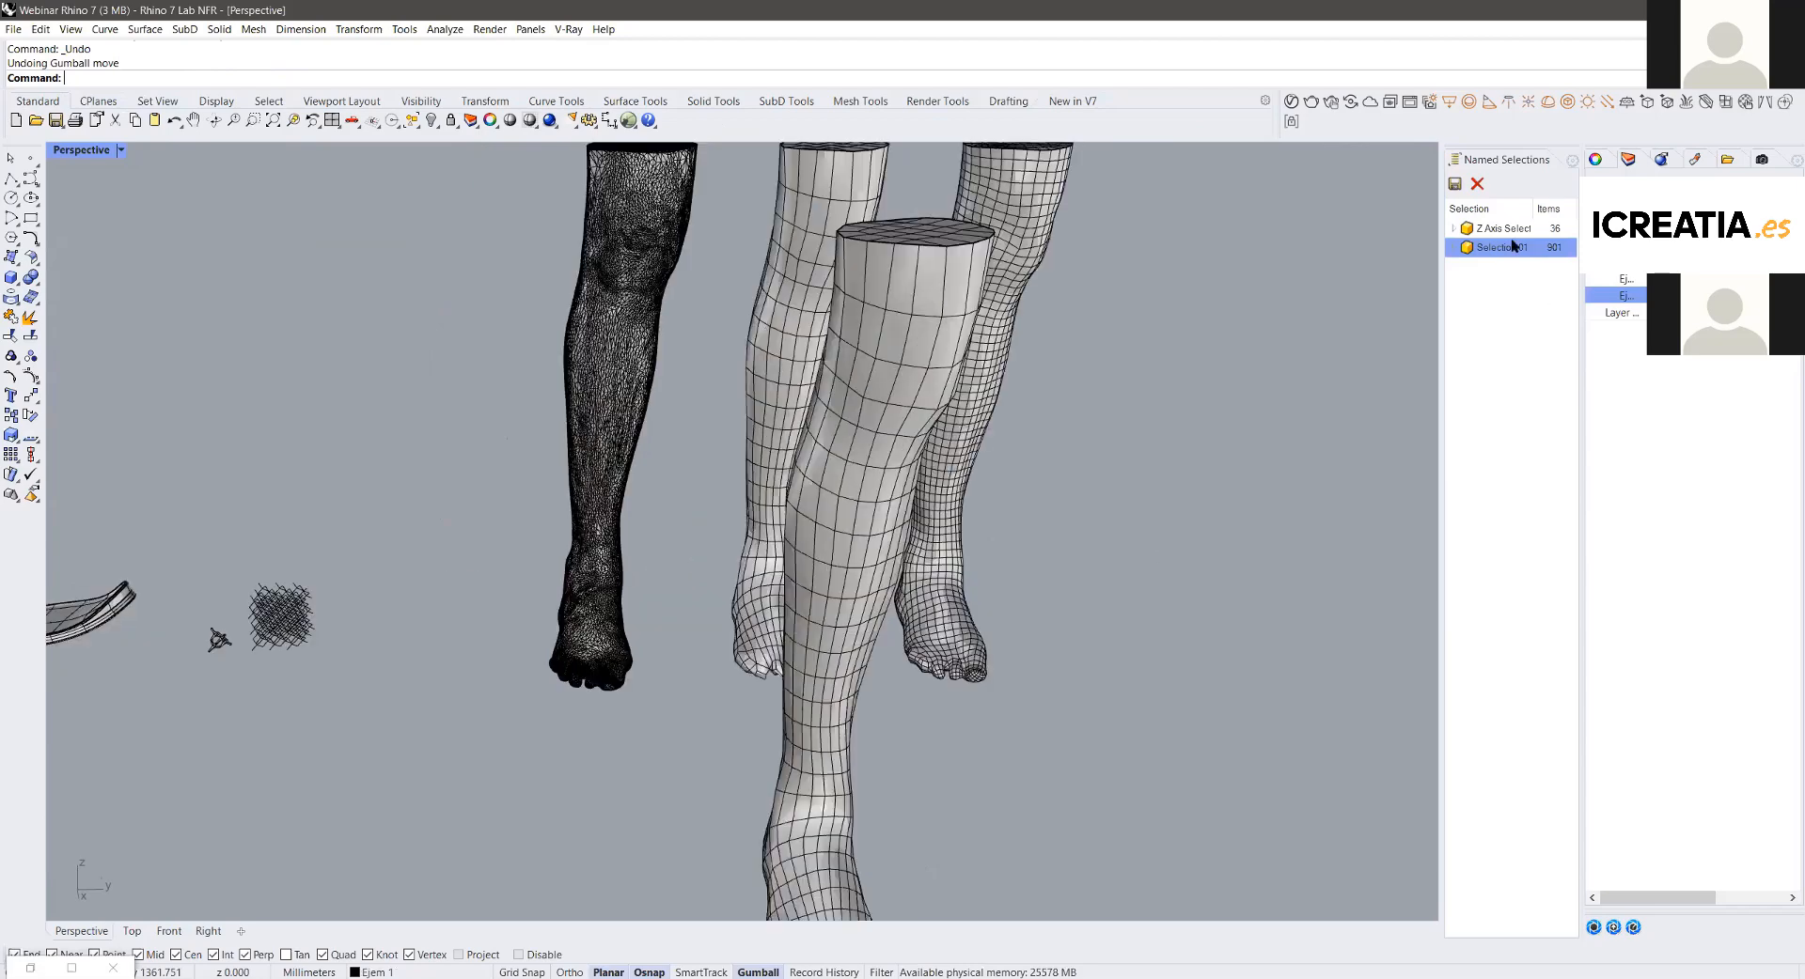
{"action": "scroll", "coordinate": [1419, 317], "scroll_direction": "up", "scroll_amount": 1}
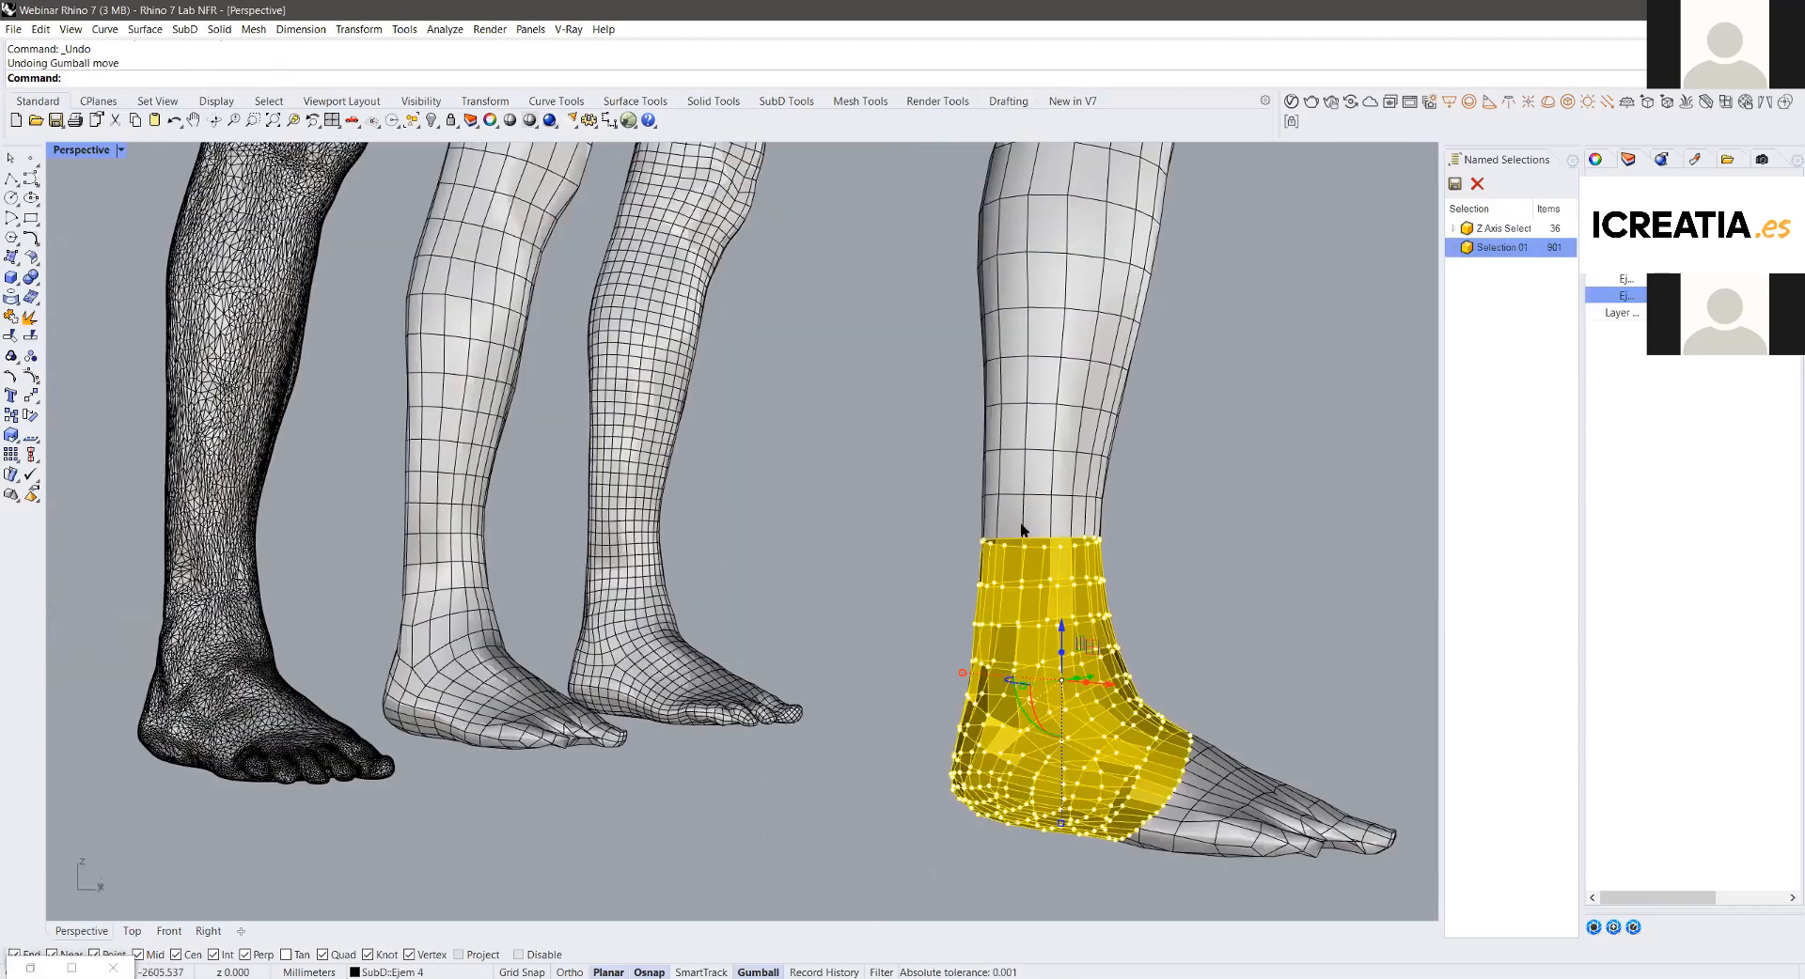
{"action": "mouse_move", "coordinate": [851, 481]}
{"action": "right_mouse_down", "text": "shift"}
{"action": "mouse_move", "coordinate": [807, 507]}
{"action": "mouse_move", "coordinate": [865, 493]}
{"action": "right_mouse_up", "text": "shift"}
{"action": "right_click_drag", "start_coordinate": [1081, 402], "coordinate": [1070, 388], "text": "shift"}
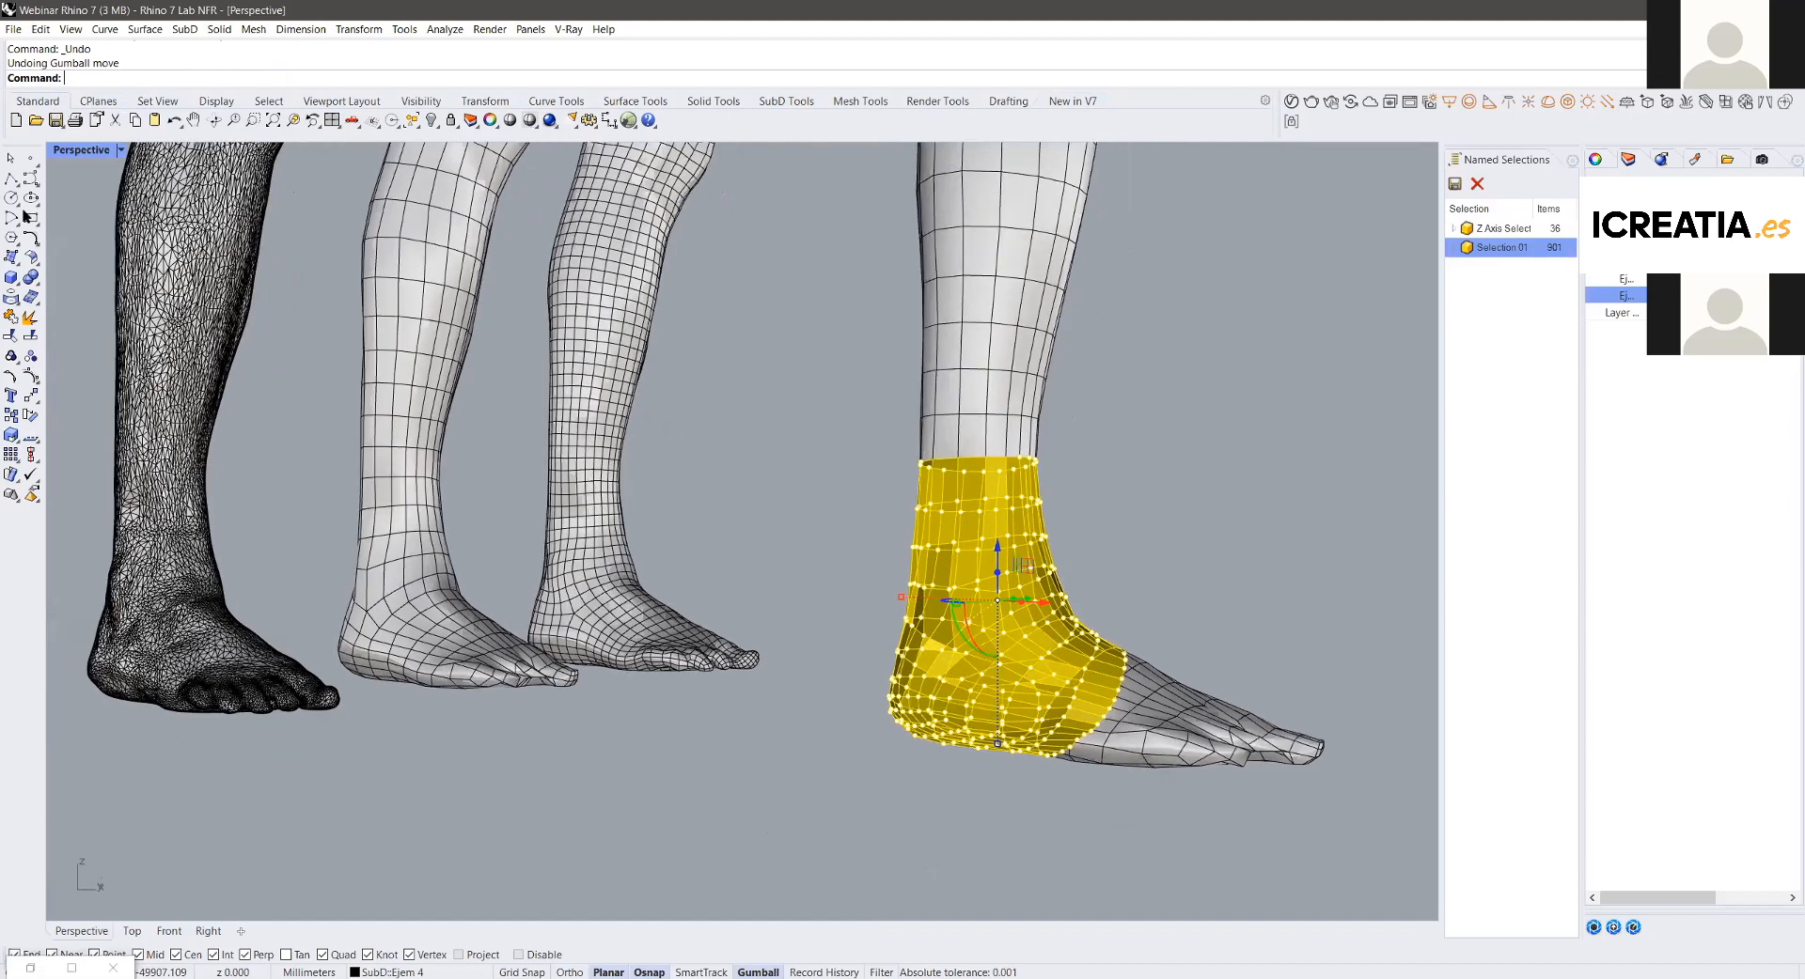
{"action": "right_click_drag", "start_coordinate": [38, 302], "coordinate": [327, 290]}
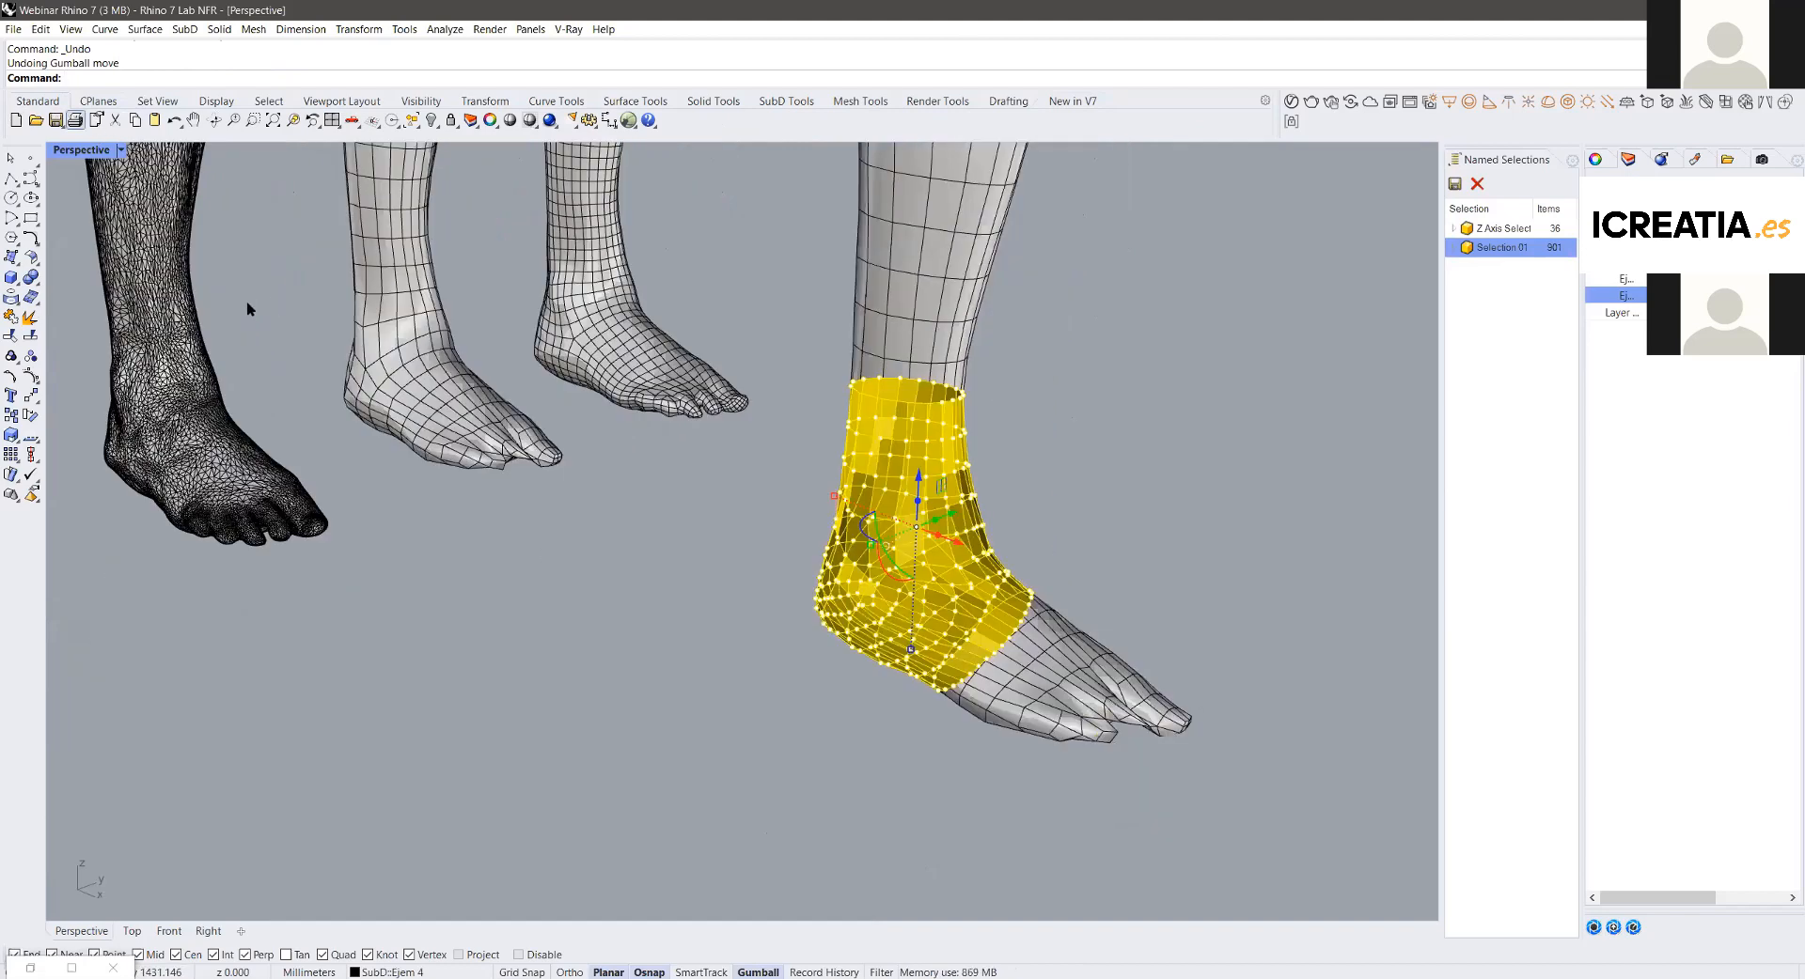
{"action": "left_click", "coordinate": [31, 297]}
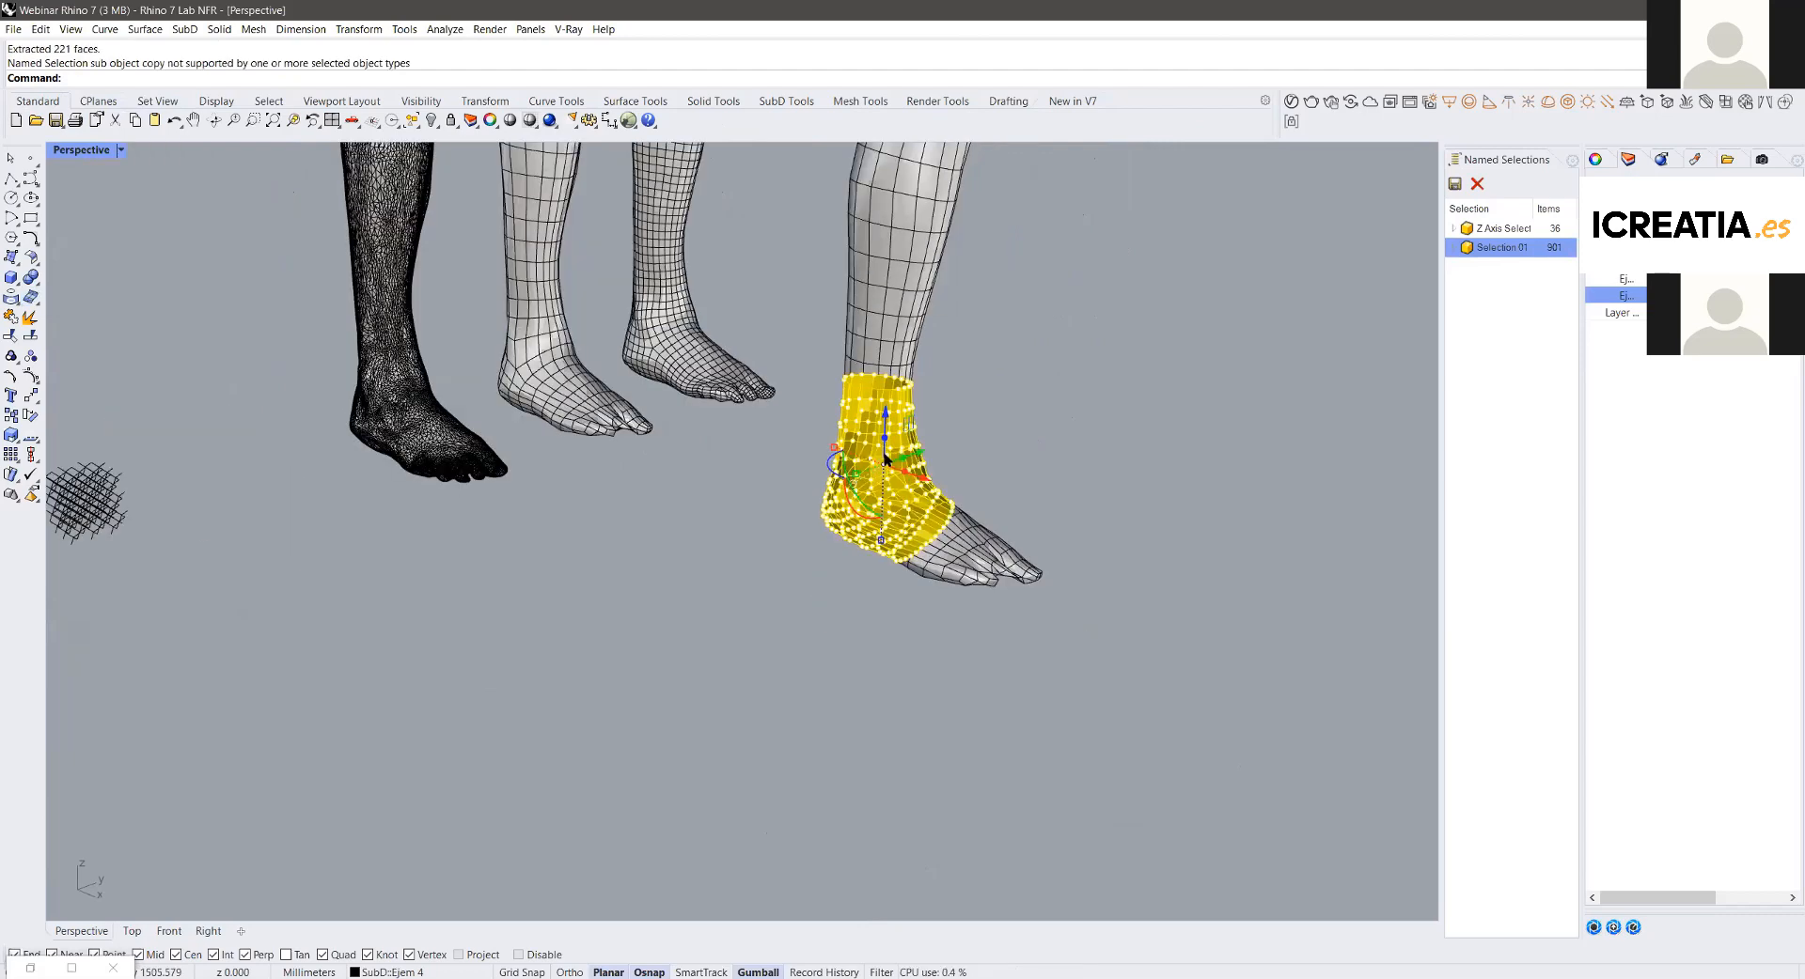
{"action": "key", "text": "Escape"}
Step: Move the extracted ankle mesh sideways away from the leg into the free space in front of the row
{"action": "left_click", "coordinate": [963, 507]}
{"action": "left_click", "coordinate": [966, 514]}
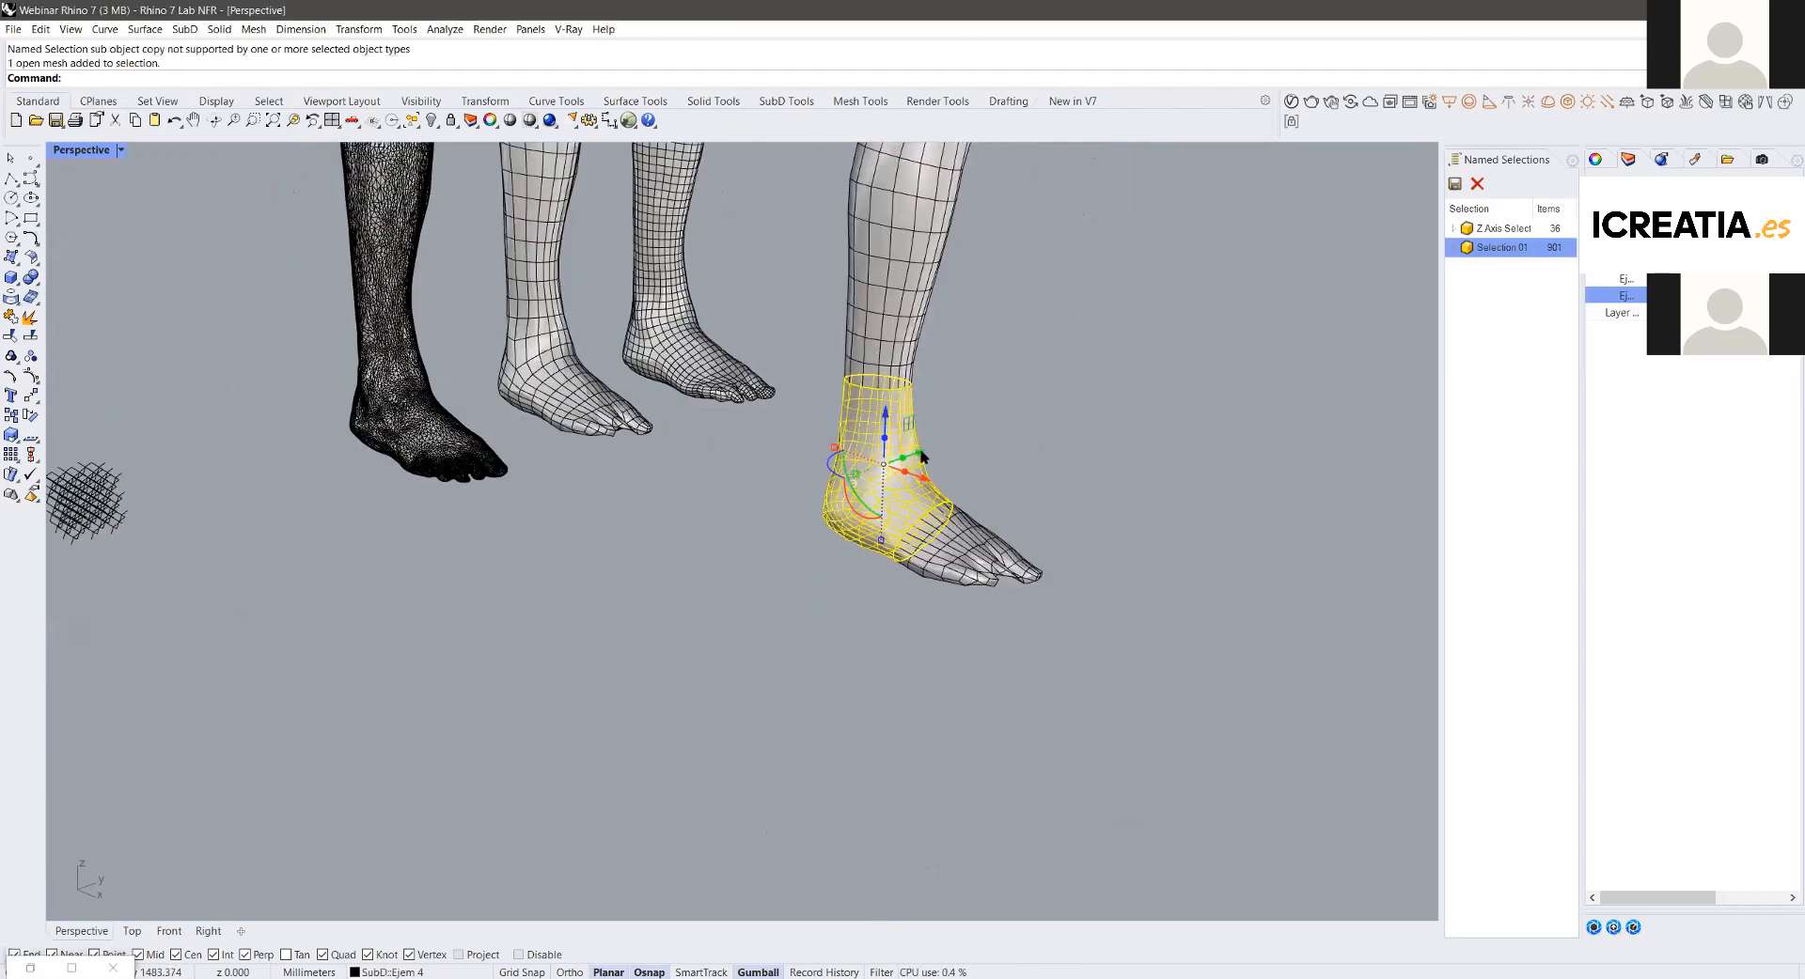
{"action": "left_click_drag", "start_coordinate": [921, 456], "coordinate": [491, 560]}
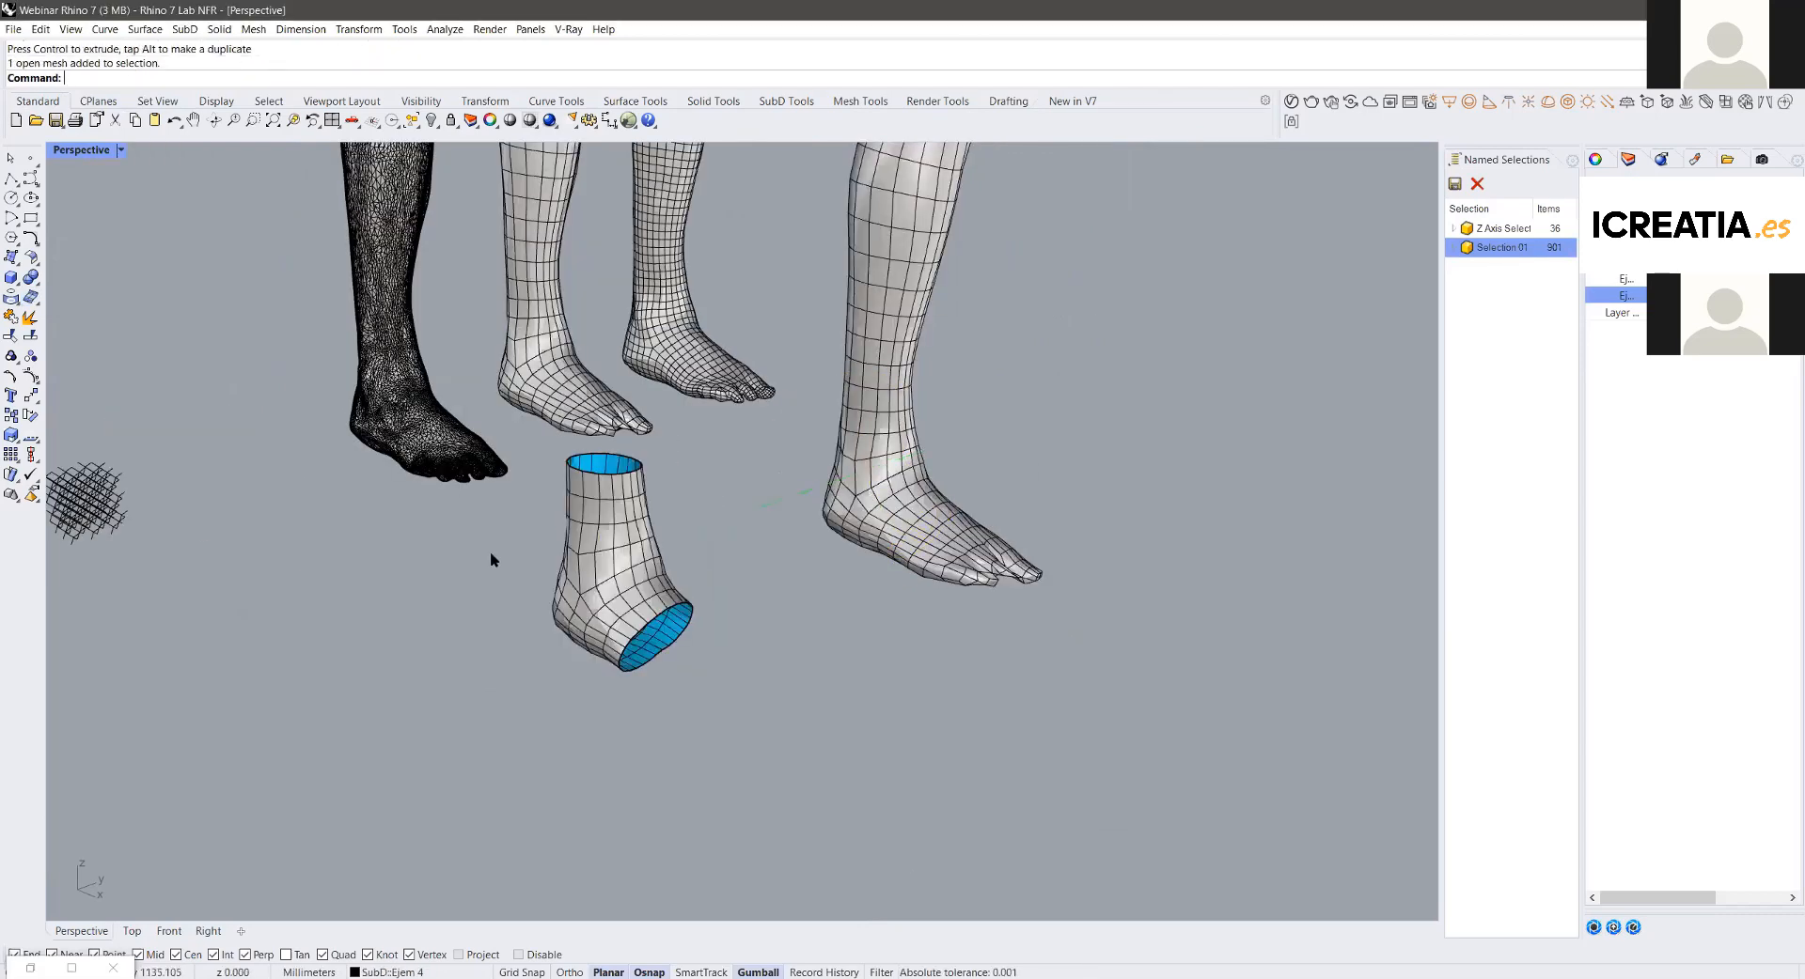
{"action": "scroll", "coordinate": [713, 488], "scroll_direction": "up", "scroll_amount": 2}
{"action": "scroll", "coordinate": [709, 753], "scroll_direction": "up", "scroll_amount": 2}
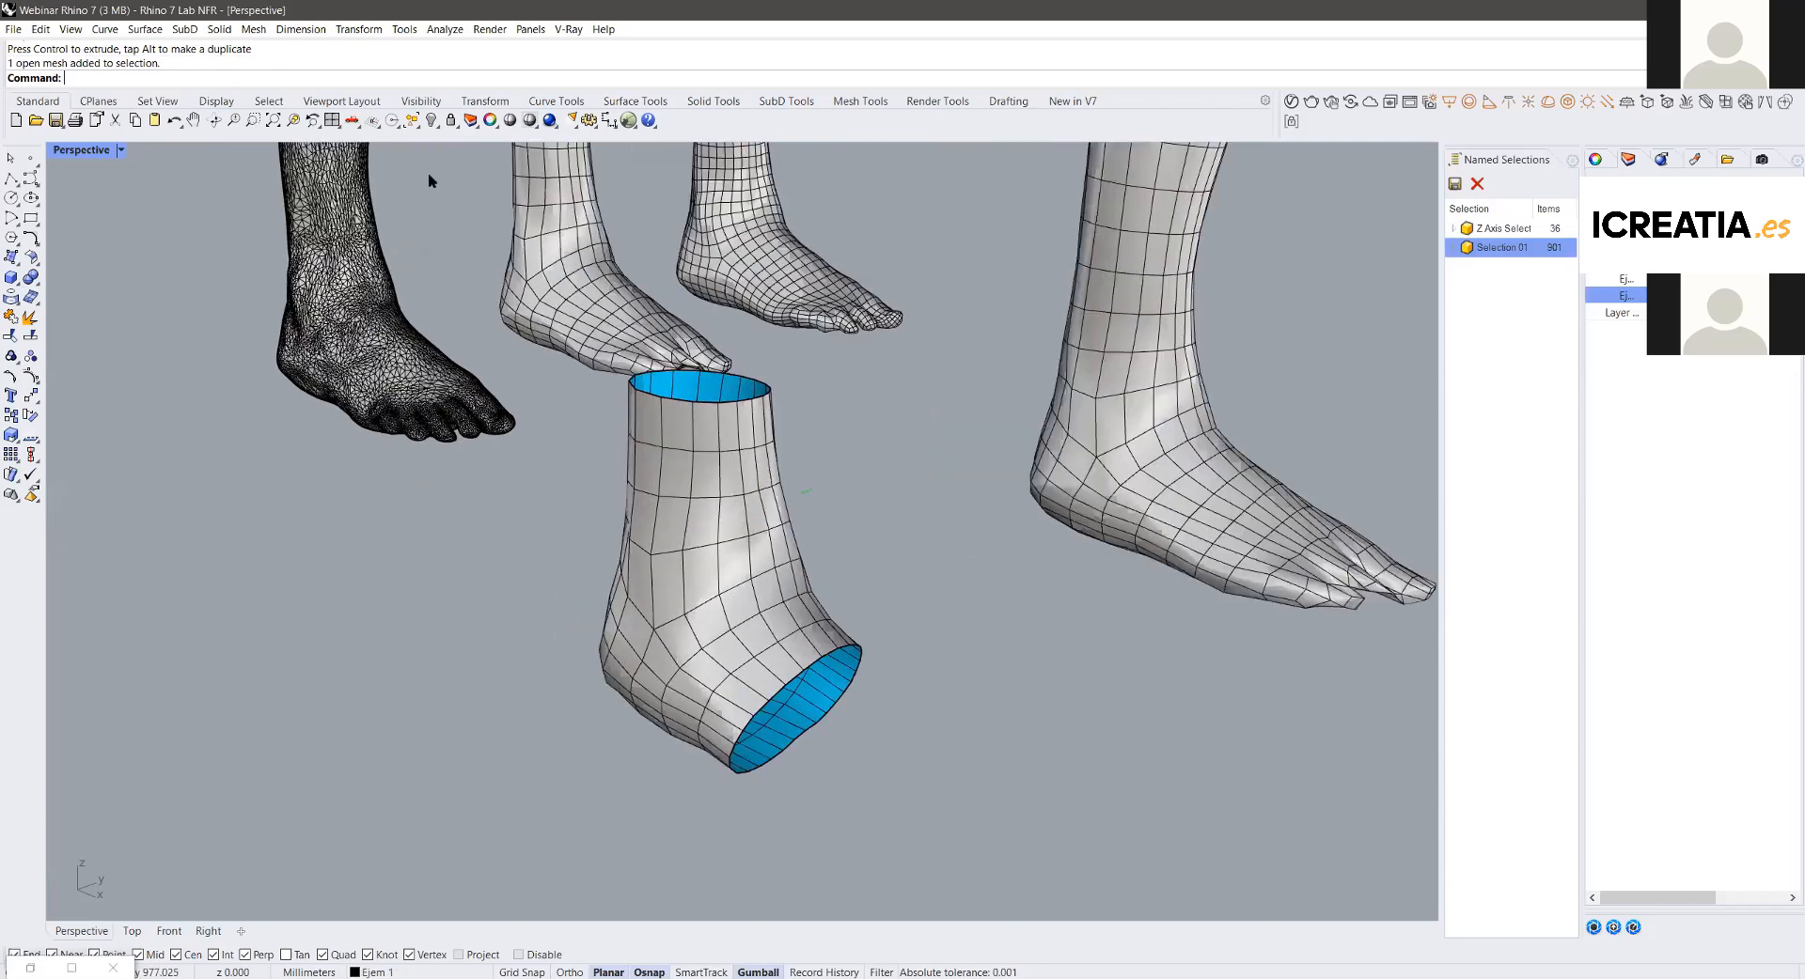
Step: Convert the extracted ankle mesh to a SubD using mesh control points, without creases or corners, keeping the input mesh
{"action": "left_click", "coordinate": [750, 555]}
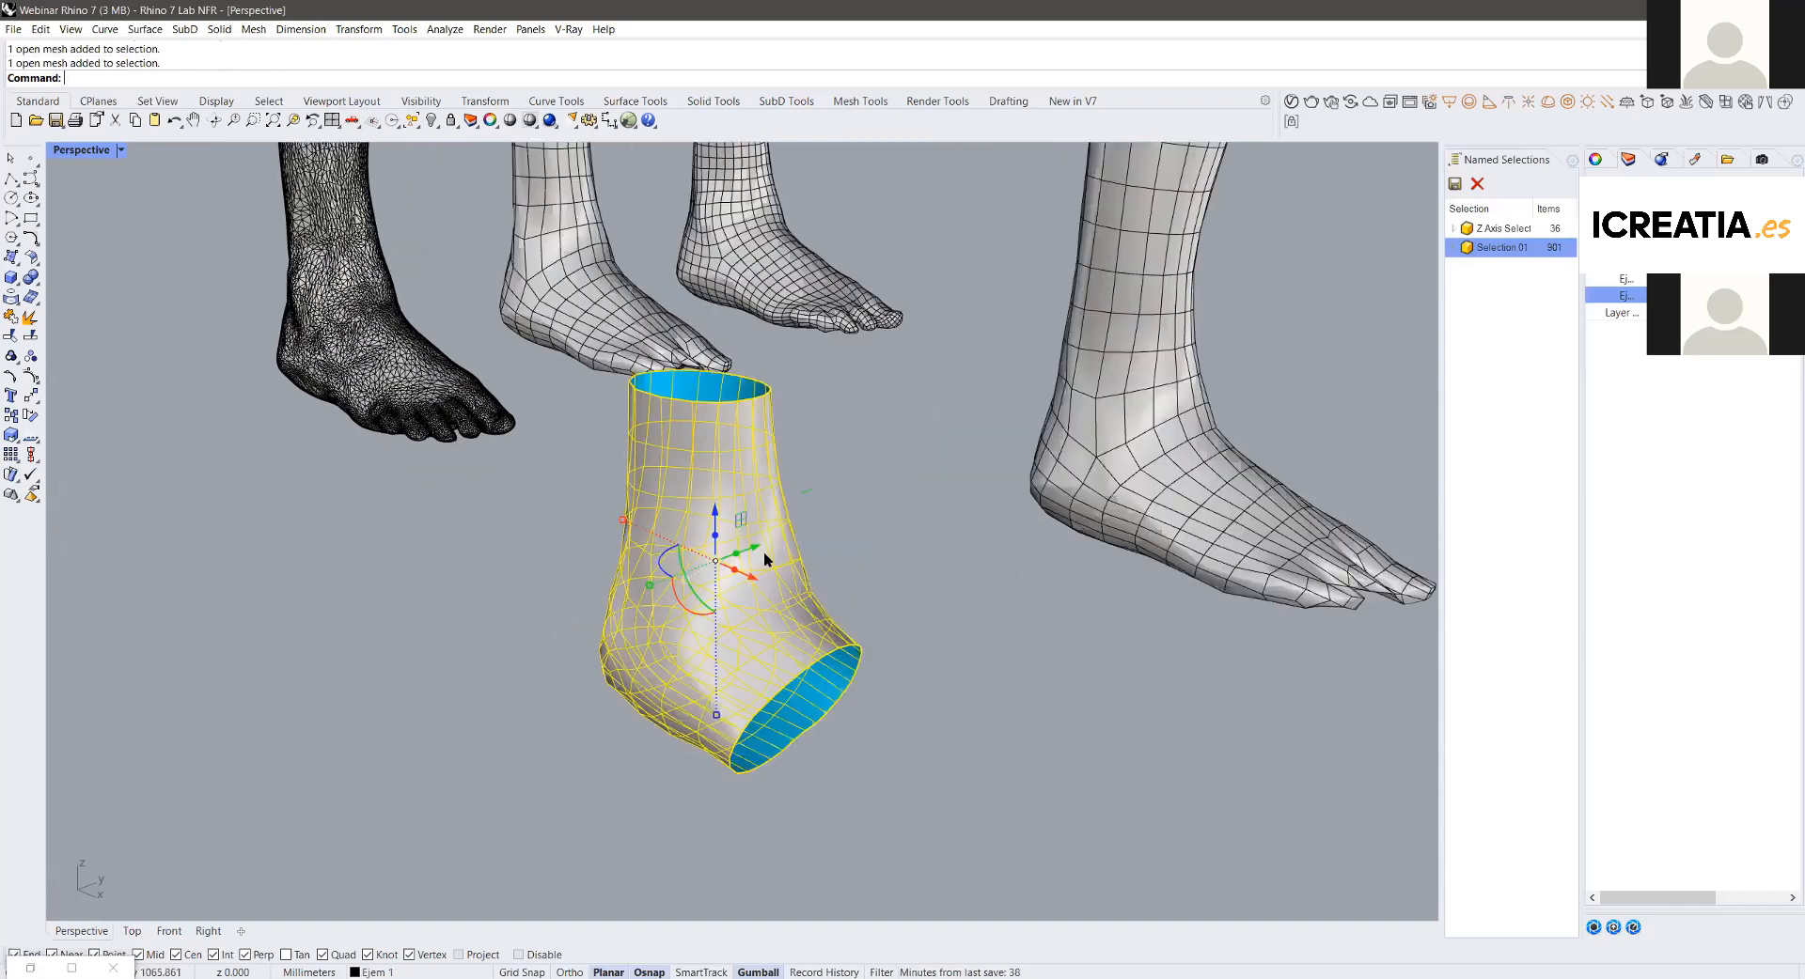
{"action": "left_click", "coordinate": [766, 103]}
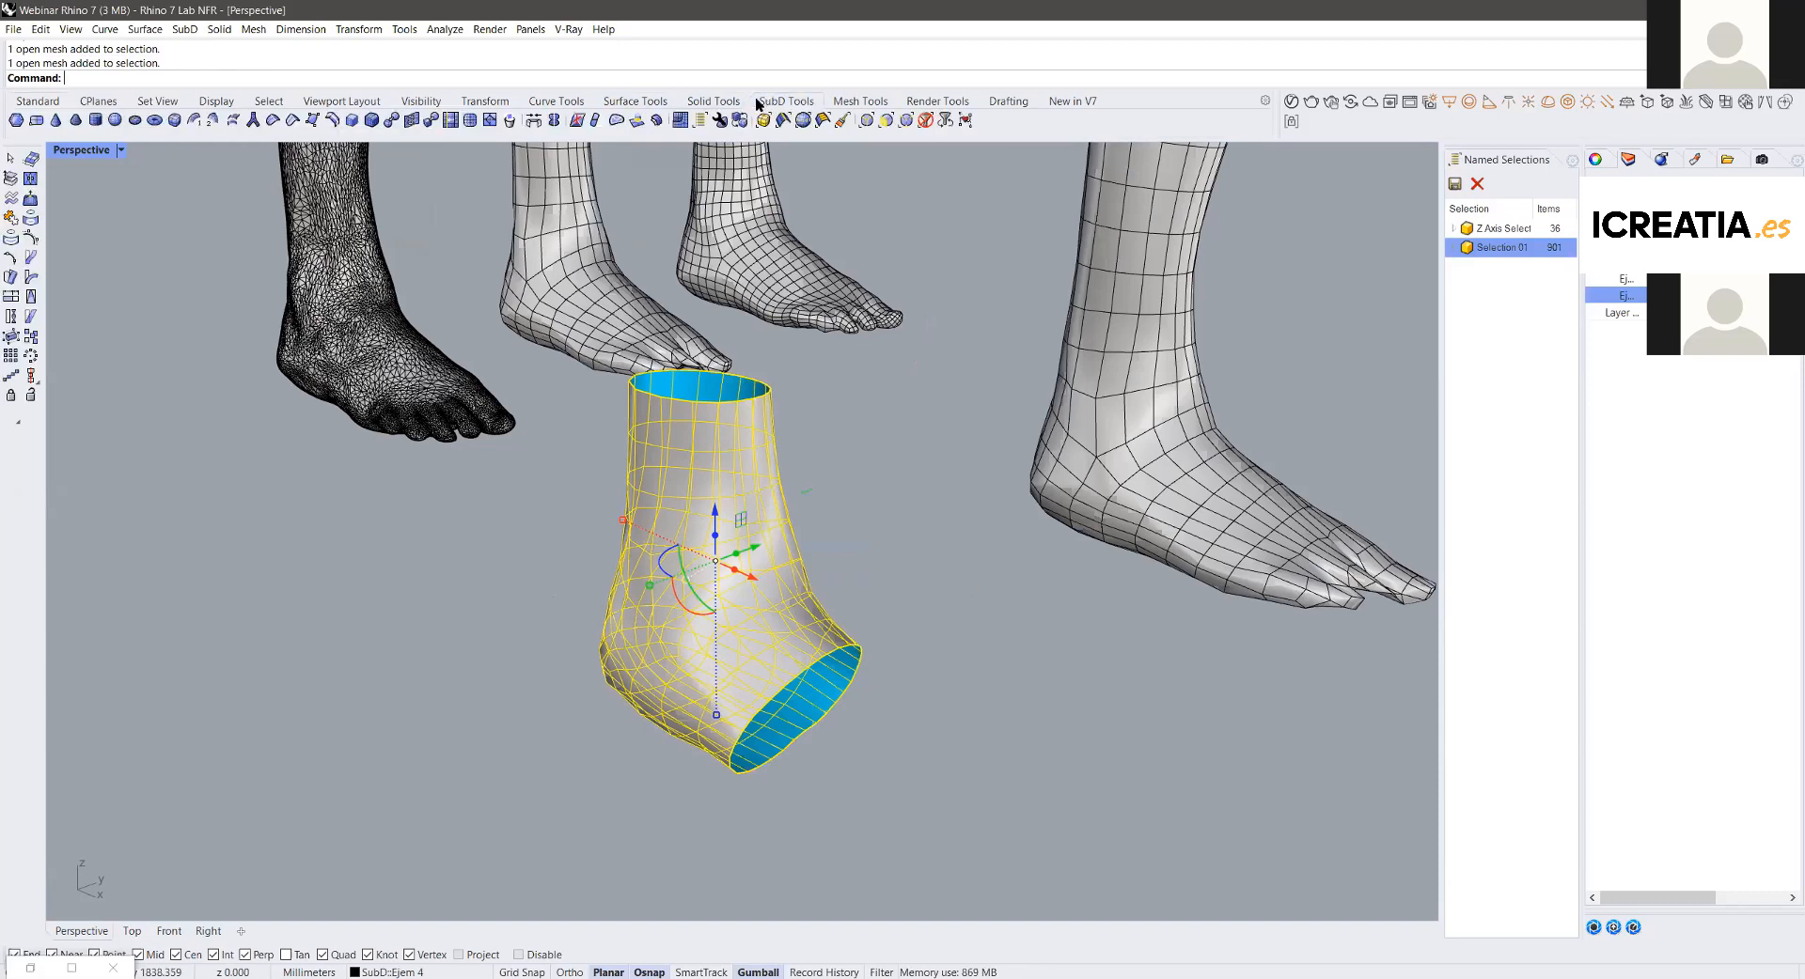
{"action": "left_click", "coordinate": [431, 121]}
{"action": "key", "text": "Return"}
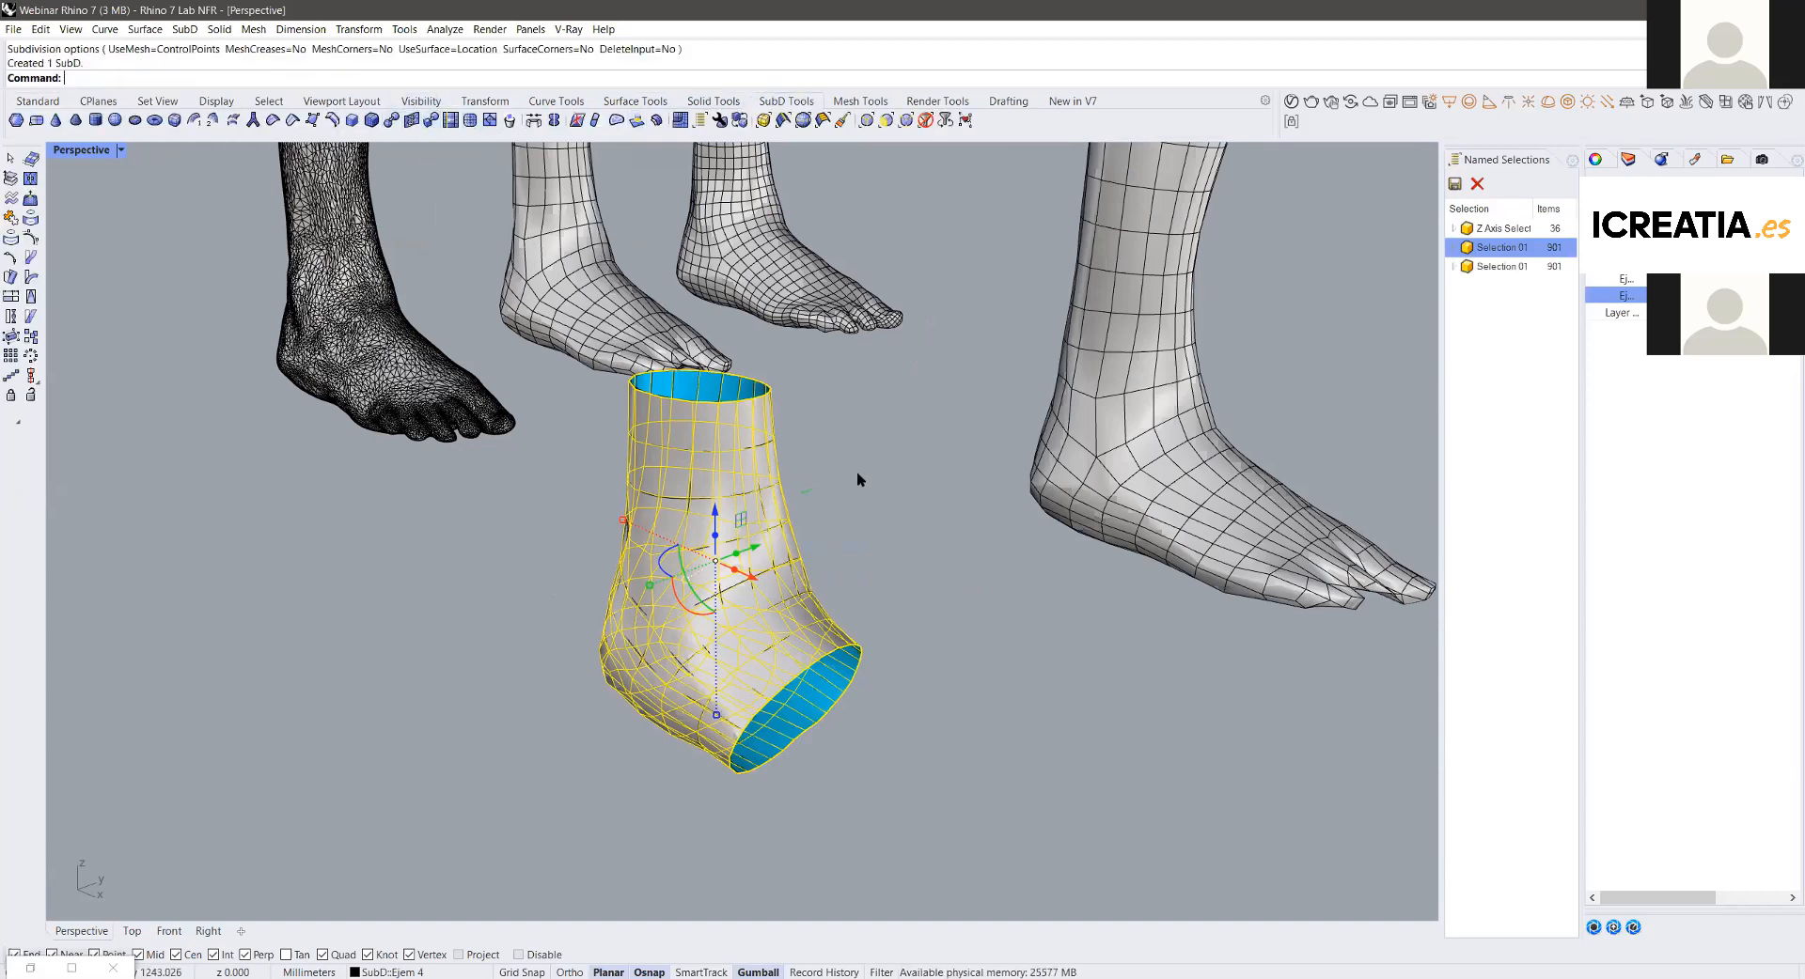
Step: Move the ankle SubD sideways off its source mesh so both pieces stand side by side
{"action": "scroll", "coordinate": [854, 527], "scroll_direction": "down", "scroll_amount": 5}
{"action": "left_click", "coordinate": [804, 497]}
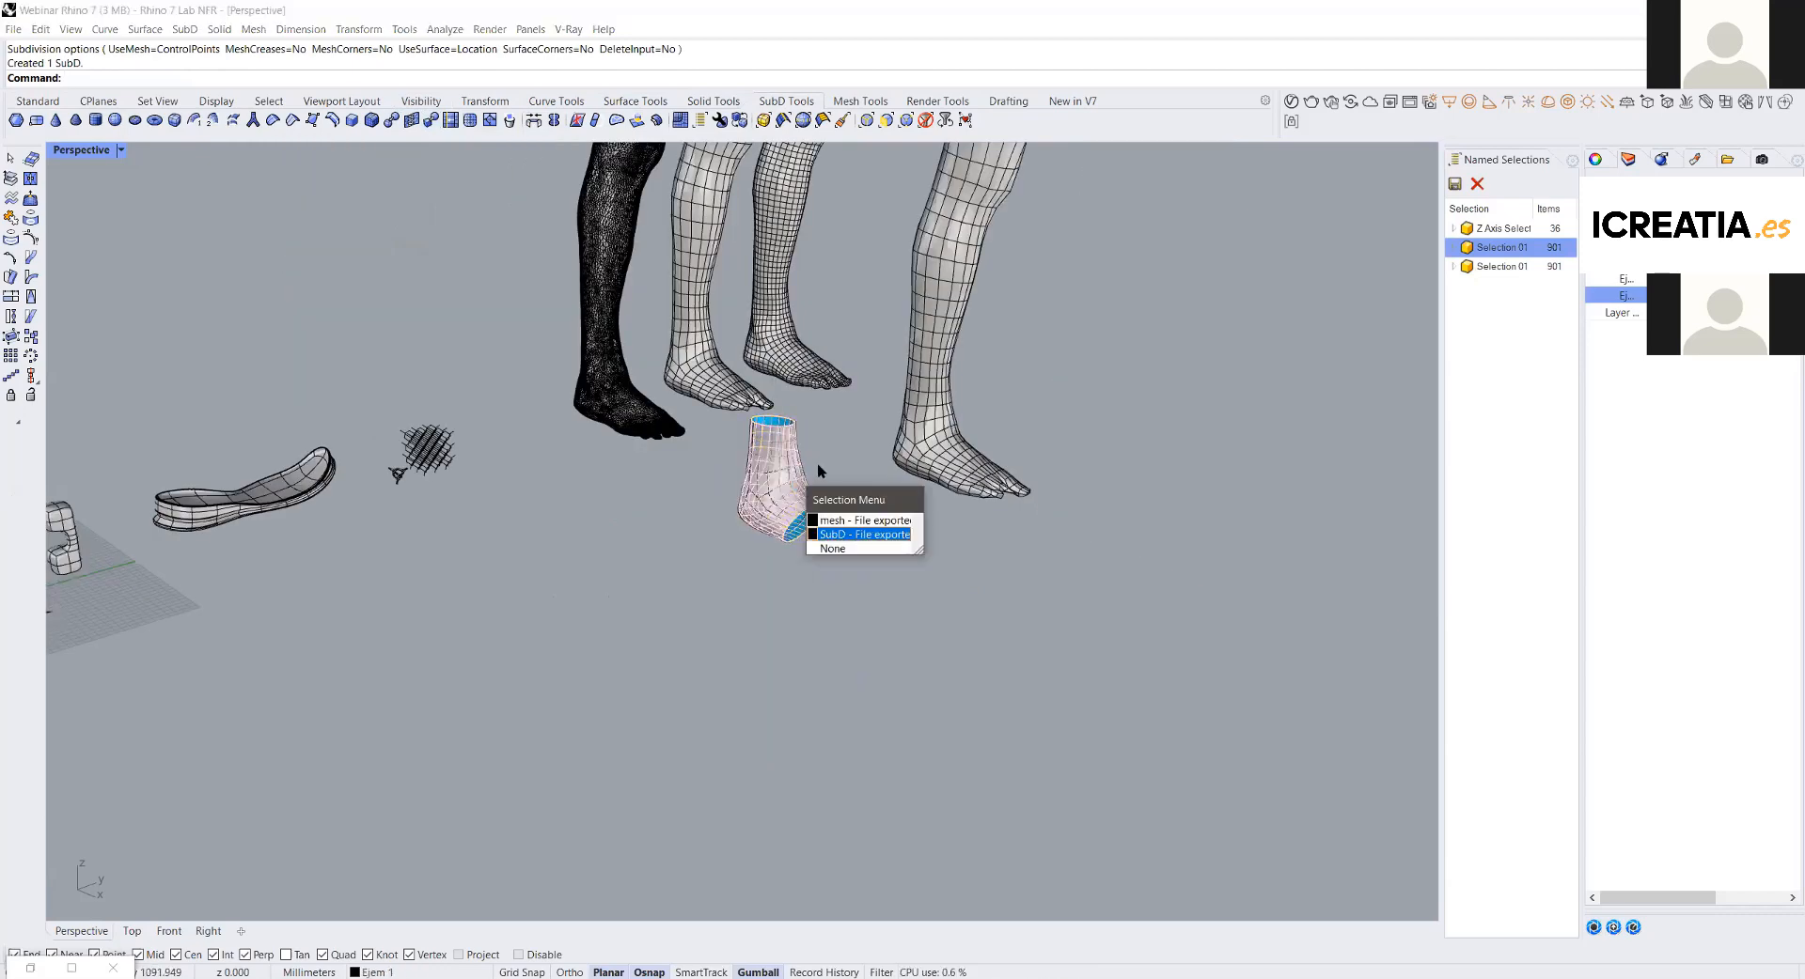
{"action": "left_click", "coordinate": [846, 523]}
{"action": "left_click_drag", "start_coordinate": [789, 489], "coordinate": [705, 507]}
Step: Select the lengthwise face loop down the front of the ankle SubD and delete it to open a slit
{"action": "mouse_move", "coordinate": [476, 499]}
{"action": "right_mouse_down"}
{"action": "mouse_move", "coordinate": [471, 564]}
{"action": "mouse_move", "coordinate": [467, 524]}
{"action": "right_mouse_up"}
{"action": "scroll", "coordinate": [470, 523], "scroll_direction": "up", "scroll_amount": 10}
{"action": "left_click", "coordinate": [473, 499], "text": "ctrl+shift"}
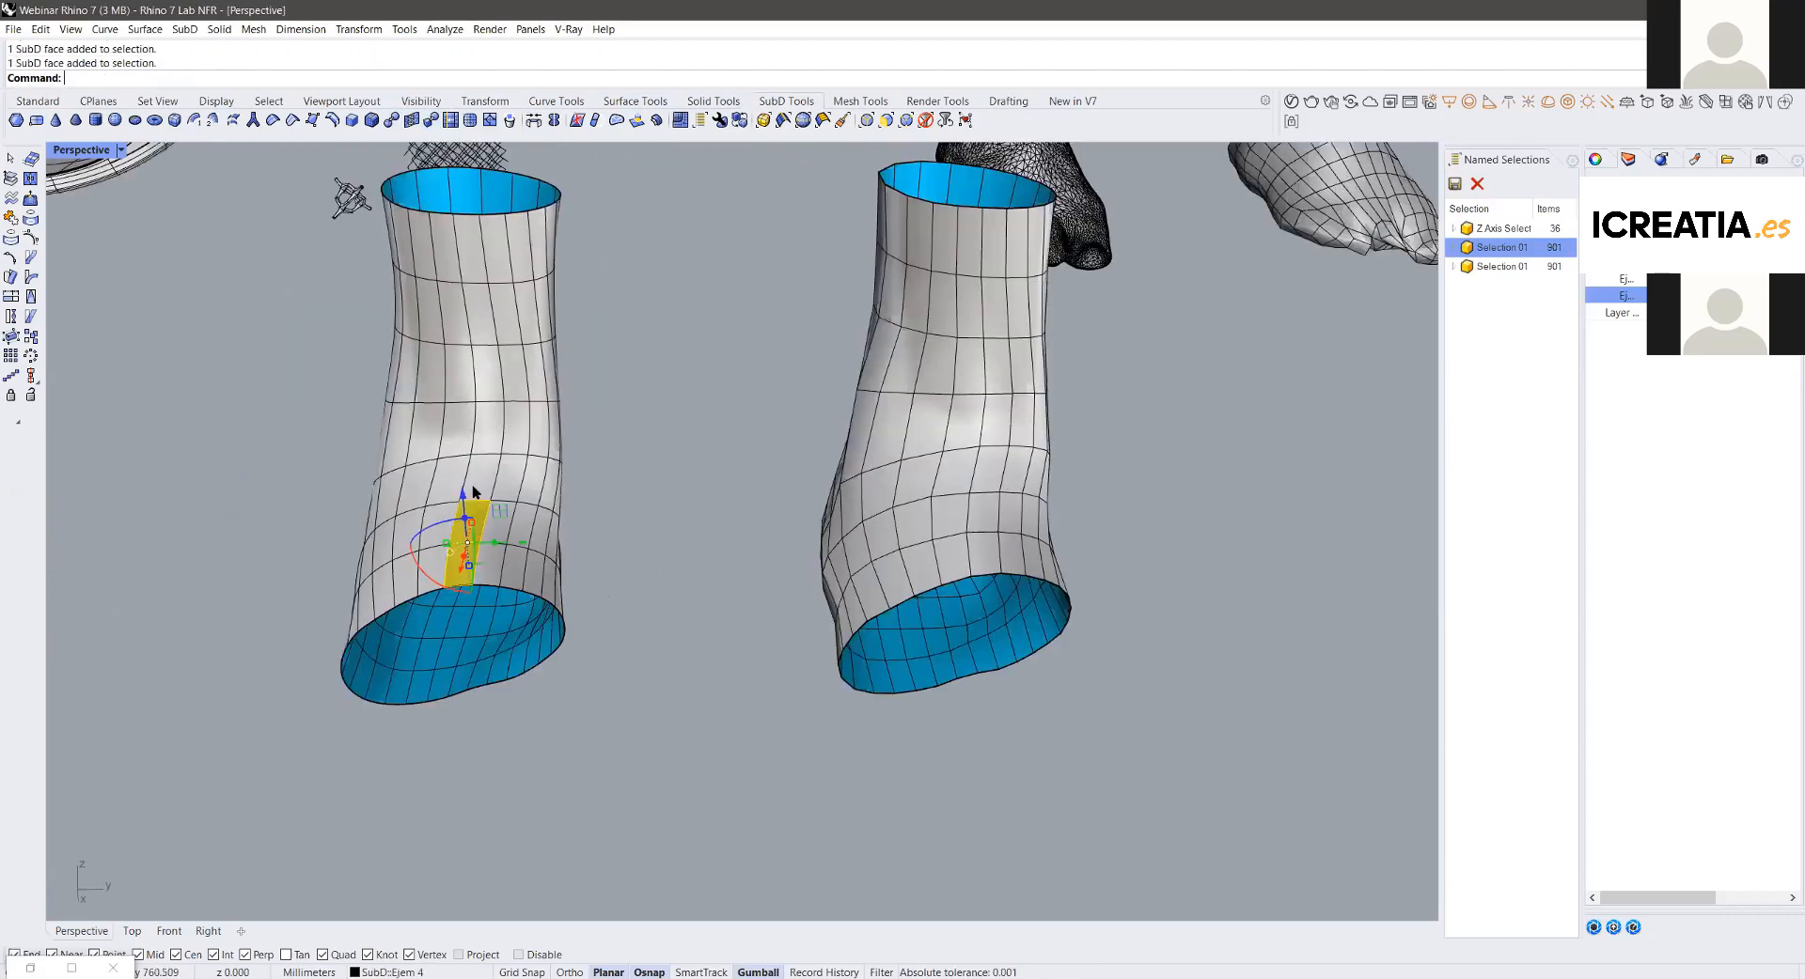
{"action": "double_click", "coordinate": [483, 423], "text": "ctrl+shift"}
{"action": "key", "text": "Delete"}
Step: Toggle the SubD display to flat and back to smooth to compare the edges of the slit
{"action": "left_click", "coordinate": [539, 452]}
{"action": "key", "text": "Tab"}
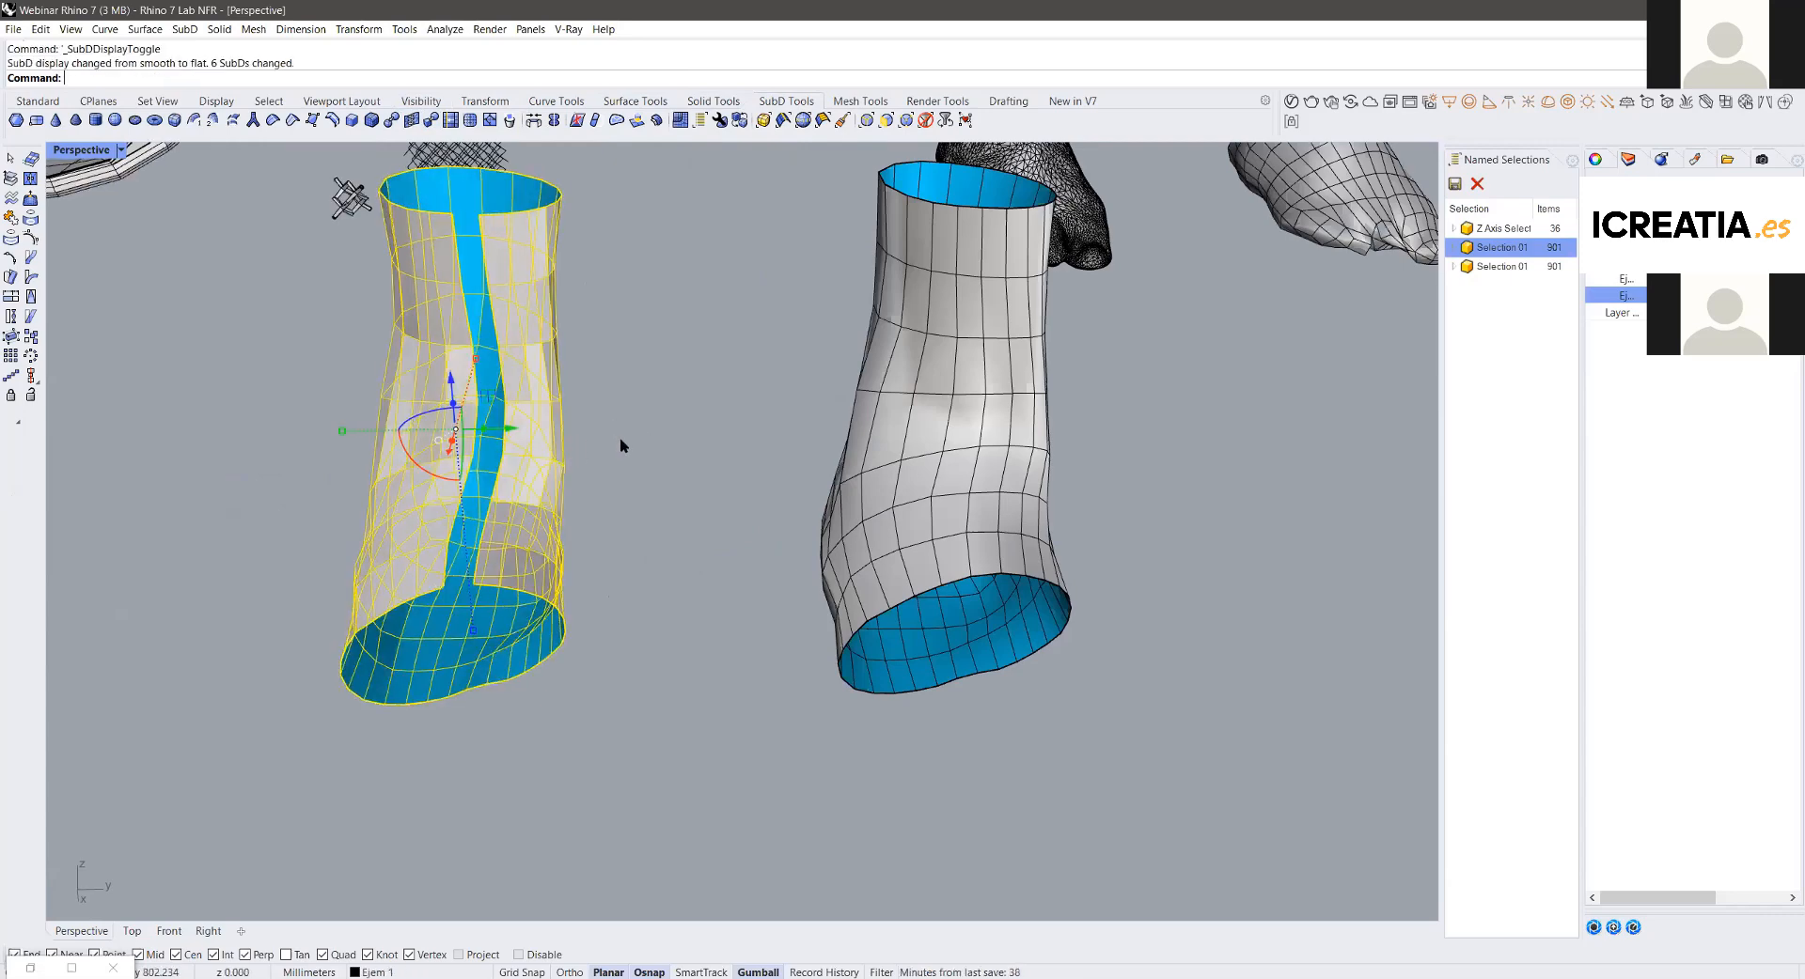
{"action": "key", "text": "Escape"}
{"action": "key", "text": "Tab"}
{"action": "right_click_drag", "start_coordinate": [899, 499], "coordinate": [778, 556]}
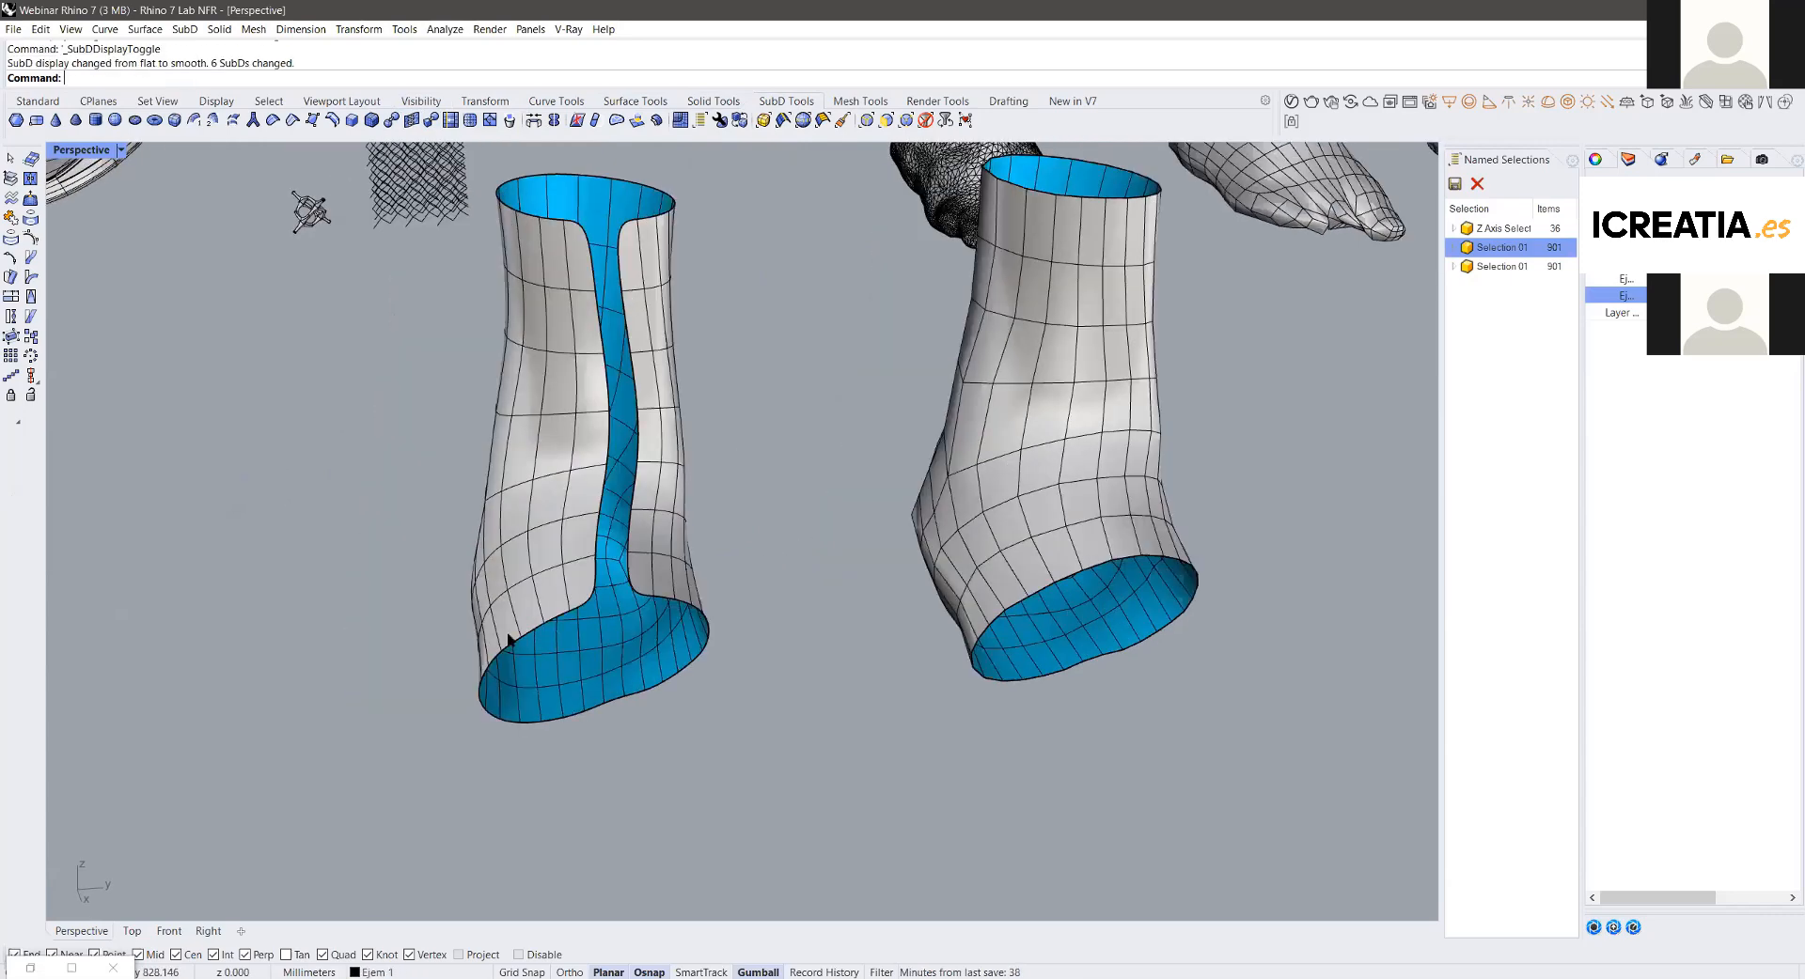
Step: Move the slit ankle SubD back onto the ankle of the scanned leg mesh
{"action": "scroll", "coordinate": [717, 576], "scroll_direction": "down", "scroll_amount": 5}
{"action": "right_click_drag", "start_coordinate": [999, 665], "coordinate": [996, 475]}
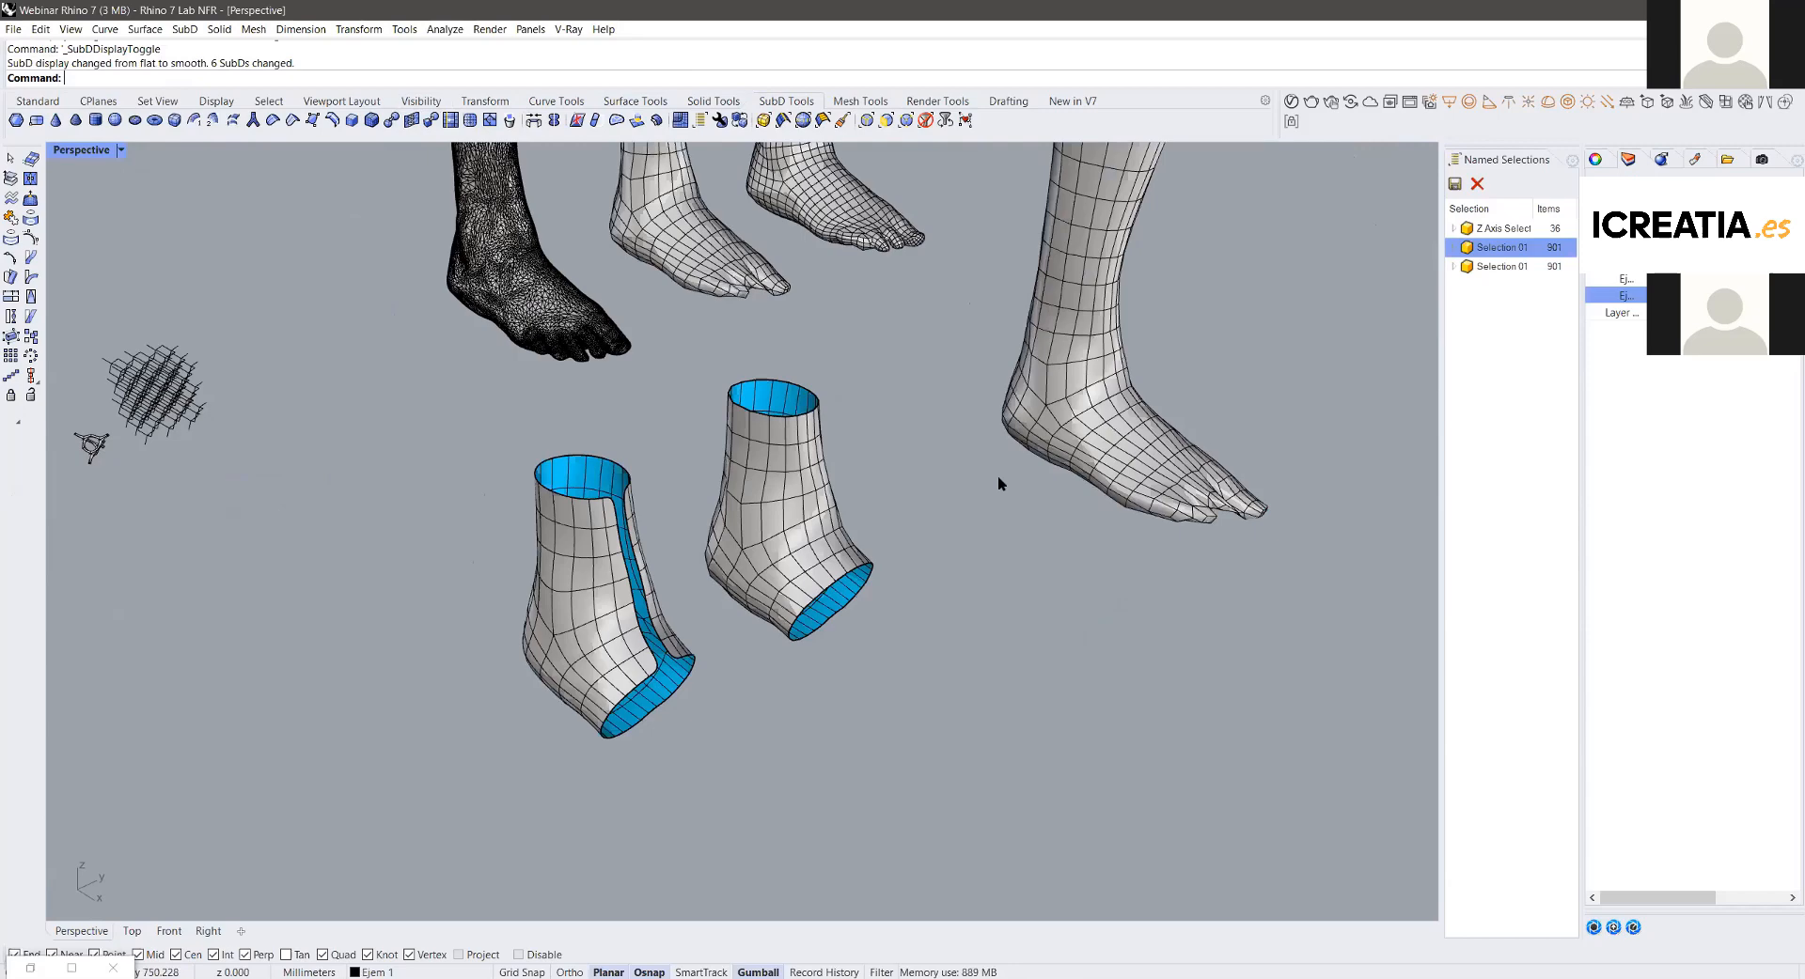
{"action": "left_click", "coordinate": [1053, 302]}
{"action": "right_click_drag", "start_coordinate": [1053, 303], "coordinate": [769, 541]}
{"action": "scroll", "coordinate": [697, 700], "scroll_direction": "down", "scroll_amount": 3}
{"action": "left_click_drag", "start_coordinate": [1042, 301], "coordinate": [782, 590]}
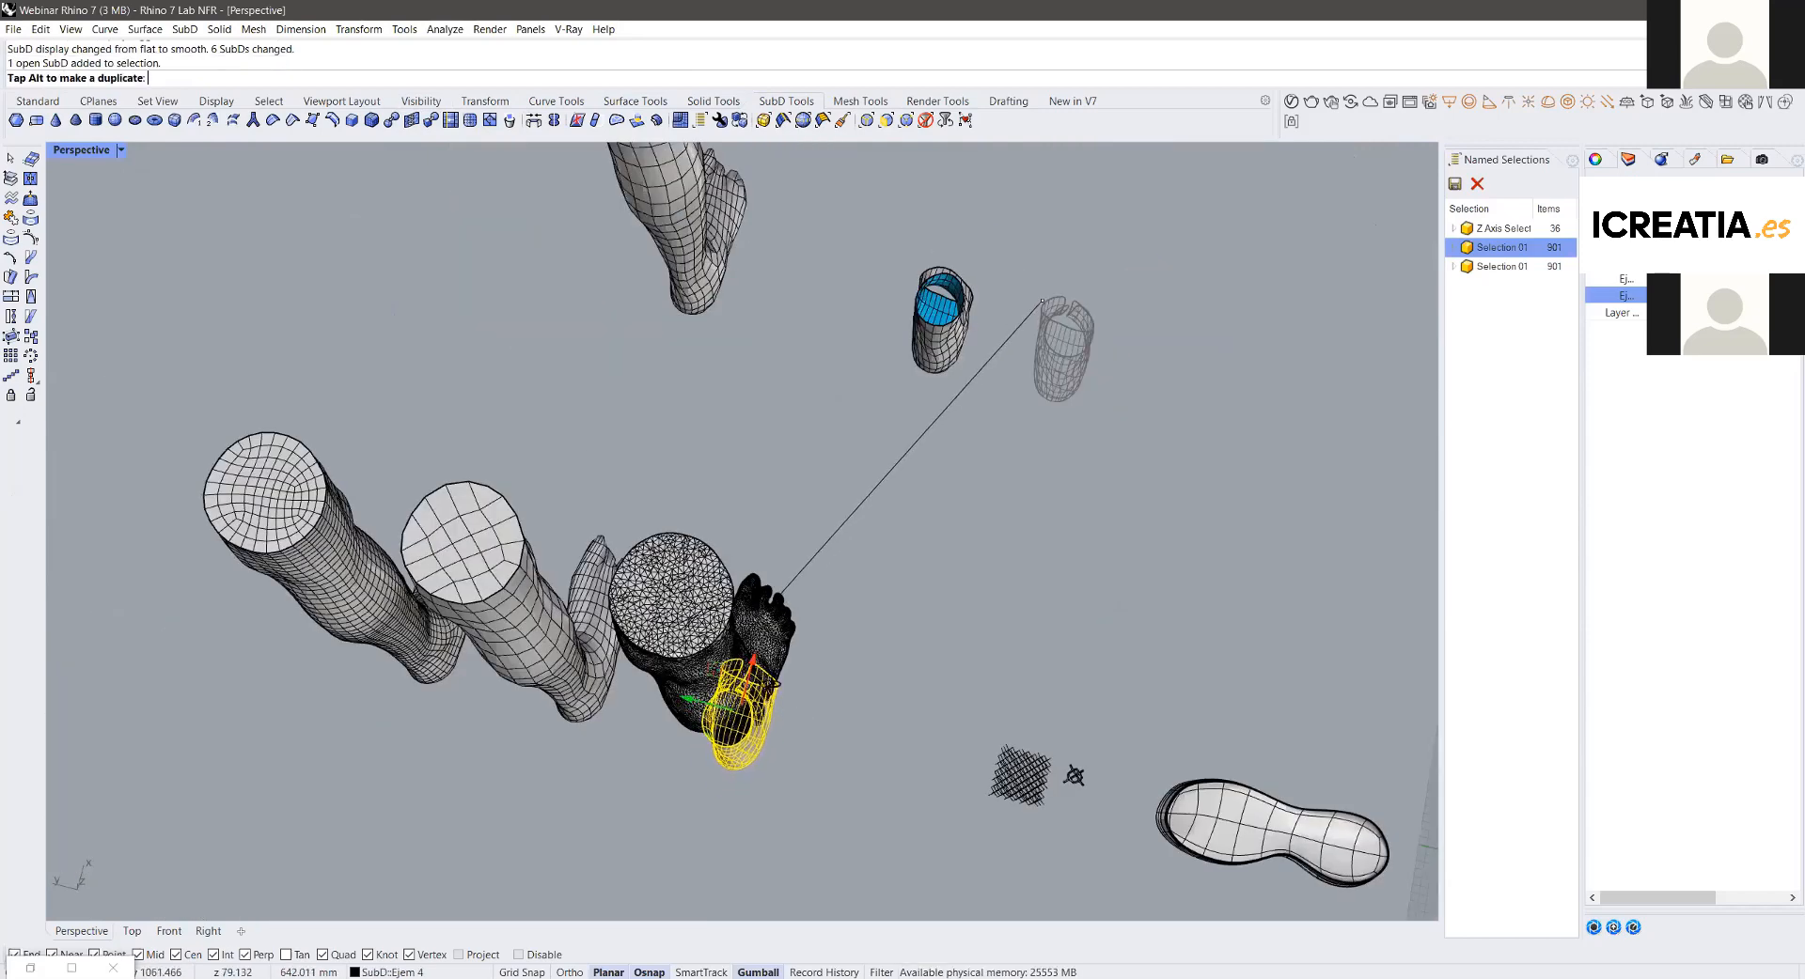
{"action": "left_click", "coordinate": [430, 458]}
{"action": "right_click_drag", "start_coordinate": [429, 459], "coordinate": [561, 484]}
{"action": "scroll", "coordinate": [584, 487], "scroll_direction": "up", "scroll_amount": 3}
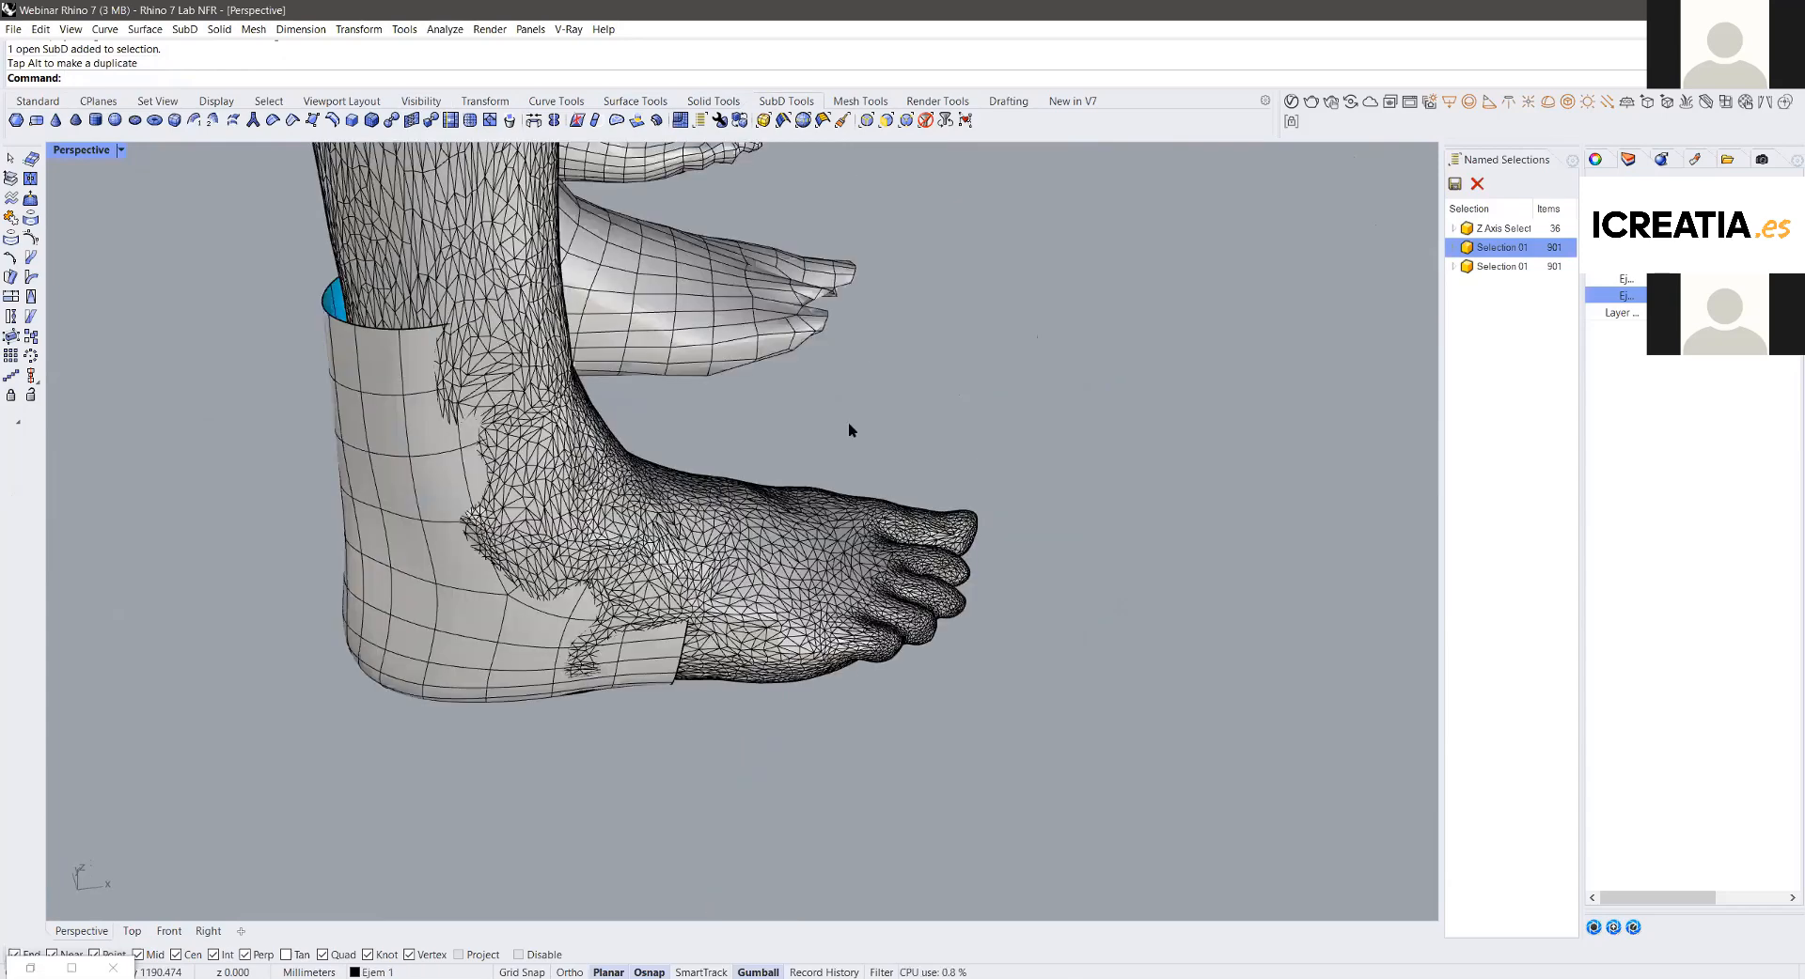
Step: Offset the slit ankle SubD outward from the scanned leg by 1 mm with Solid set to No, keeping the input
{"action": "left_click_drag", "start_coordinate": [587, 449], "coordinate": [591, 450]}
{"action": "left_click_drag", "start_coordinate": [713, 625], "coordinate": [746, 469]}
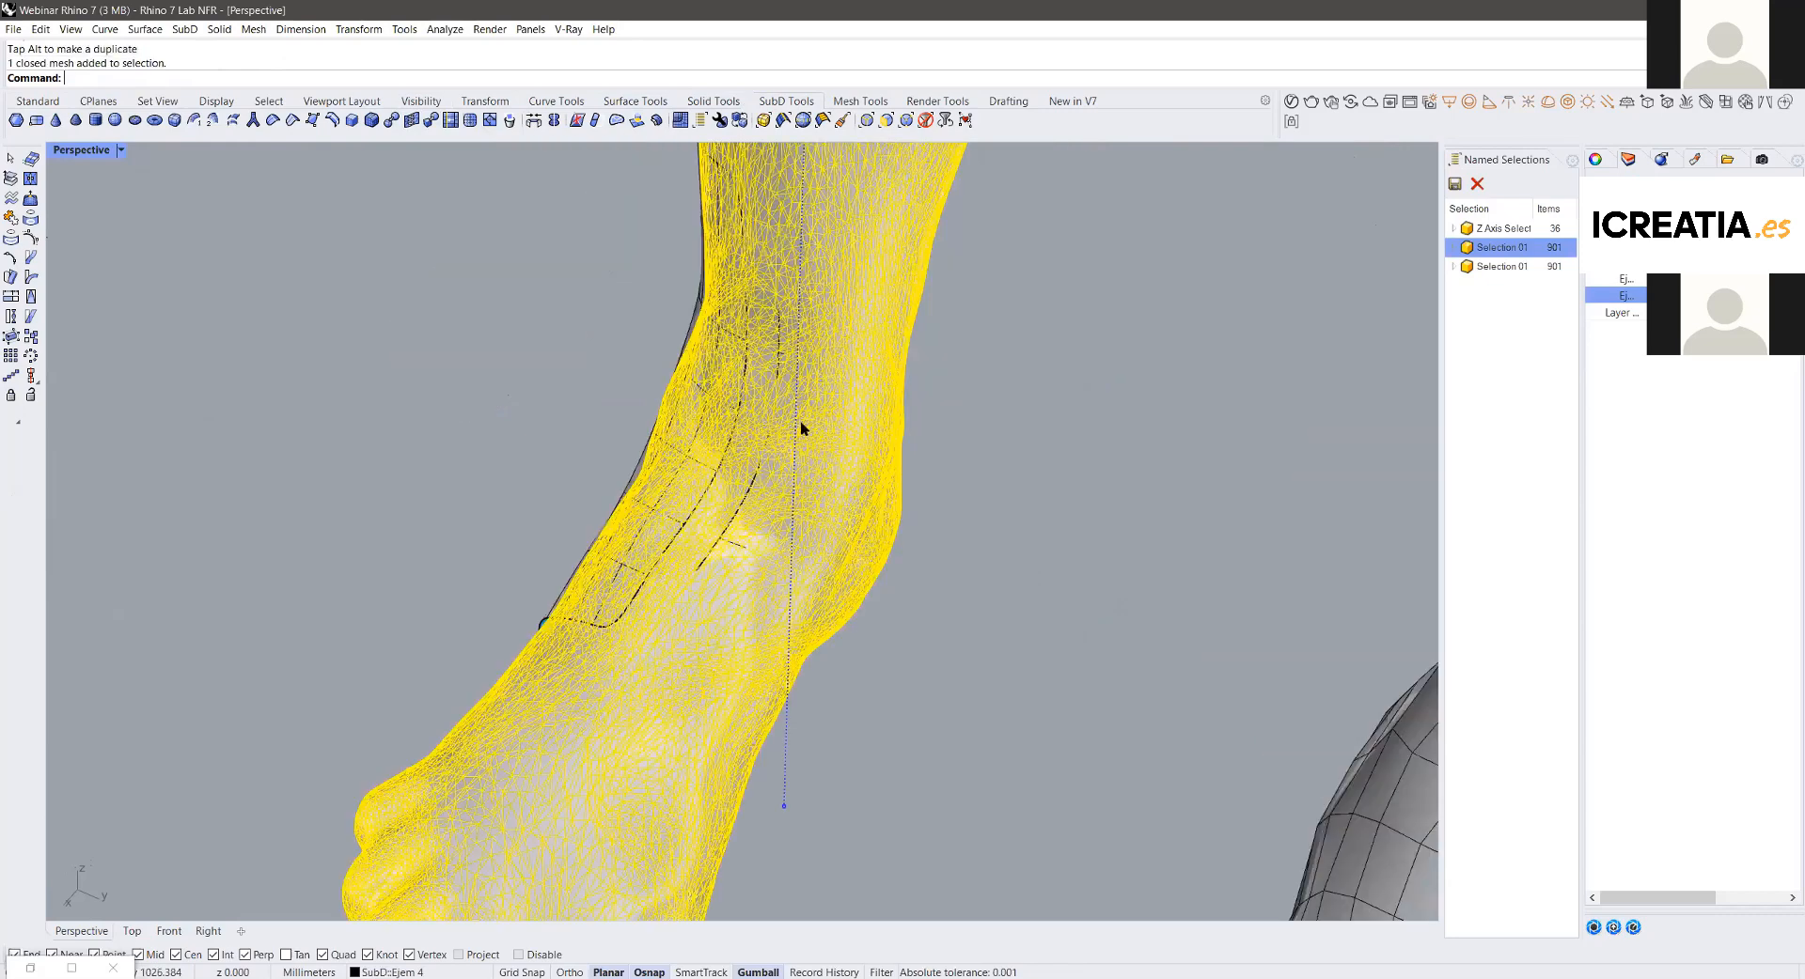
{"action": "left_click", "coordinate": [797, 427]}
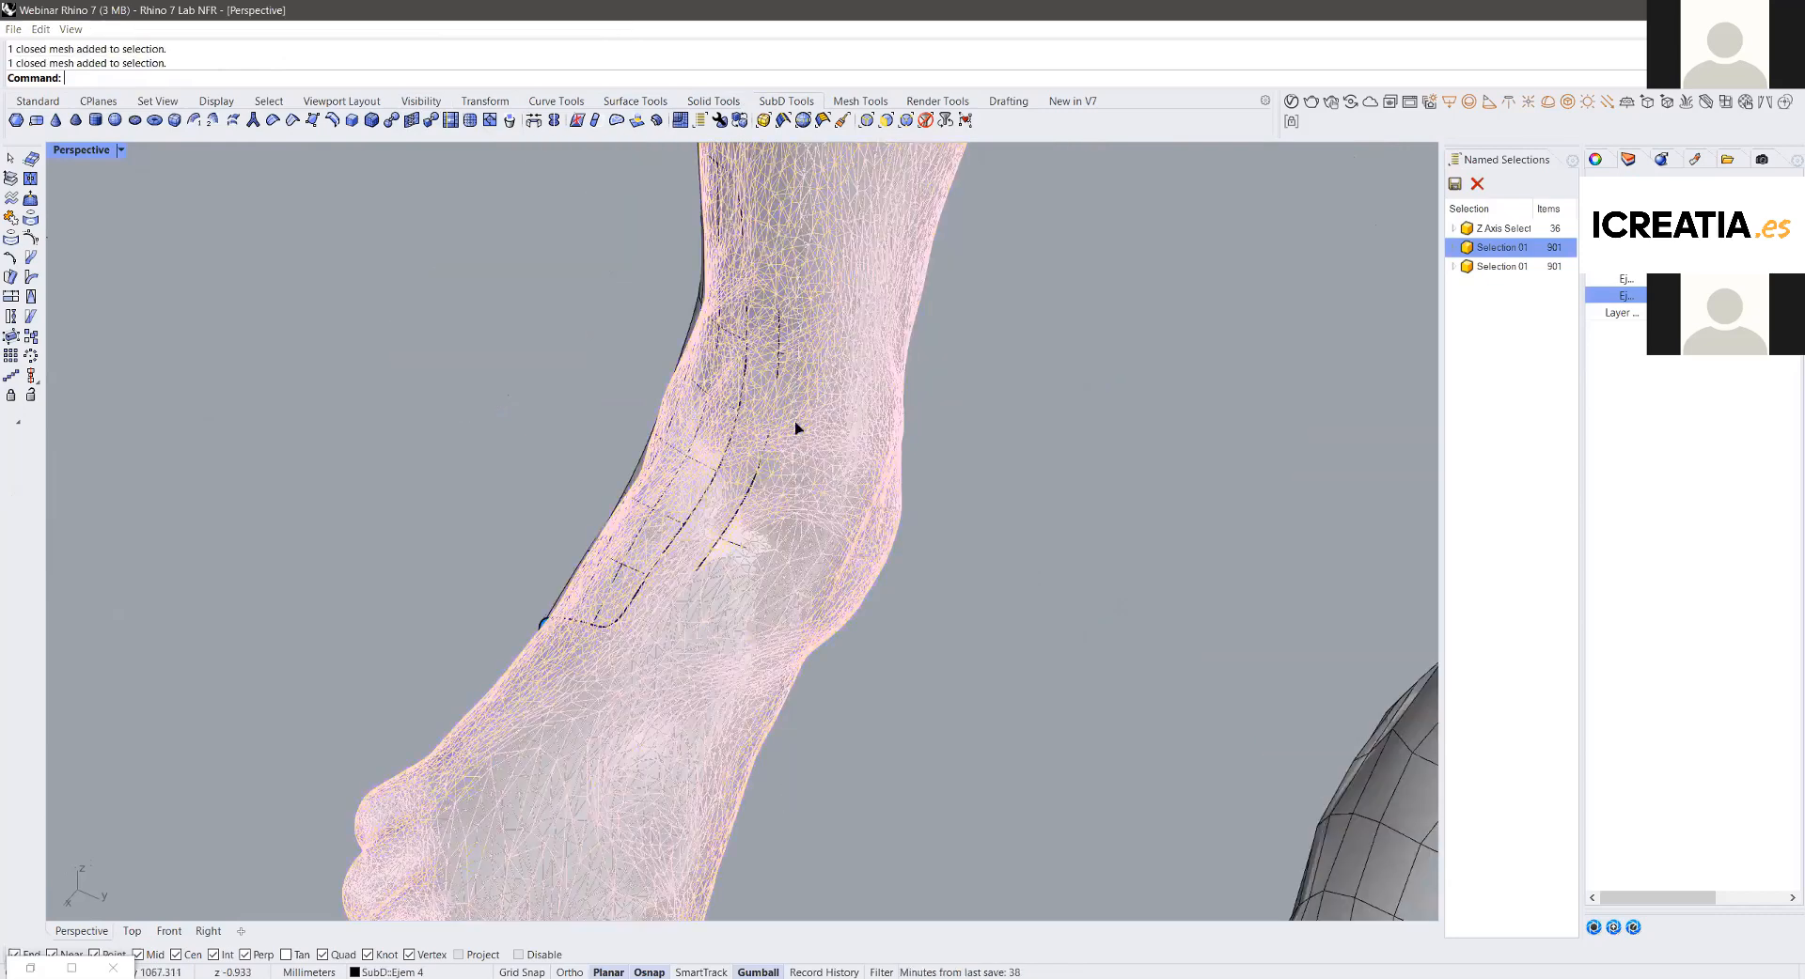
{"action": "left_click", "coordinate": [818, 520]}
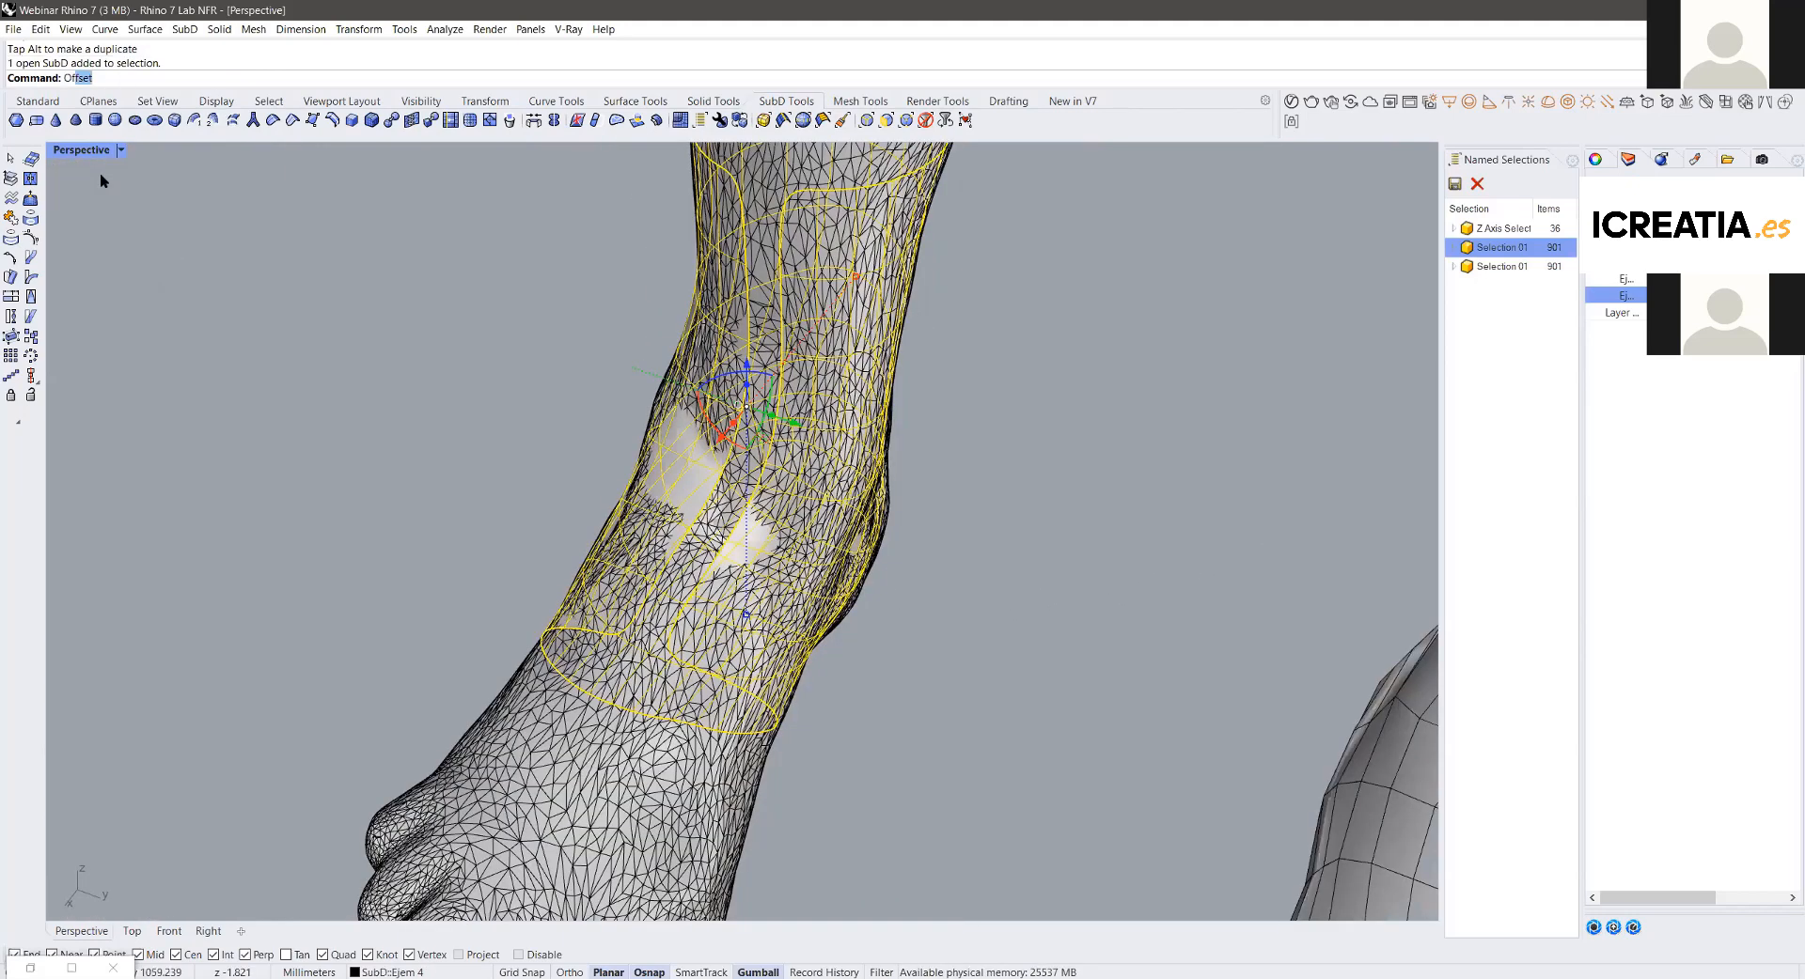
{"action": "type", "text": "Offset"}
{"action": "key", "text": "Return"}
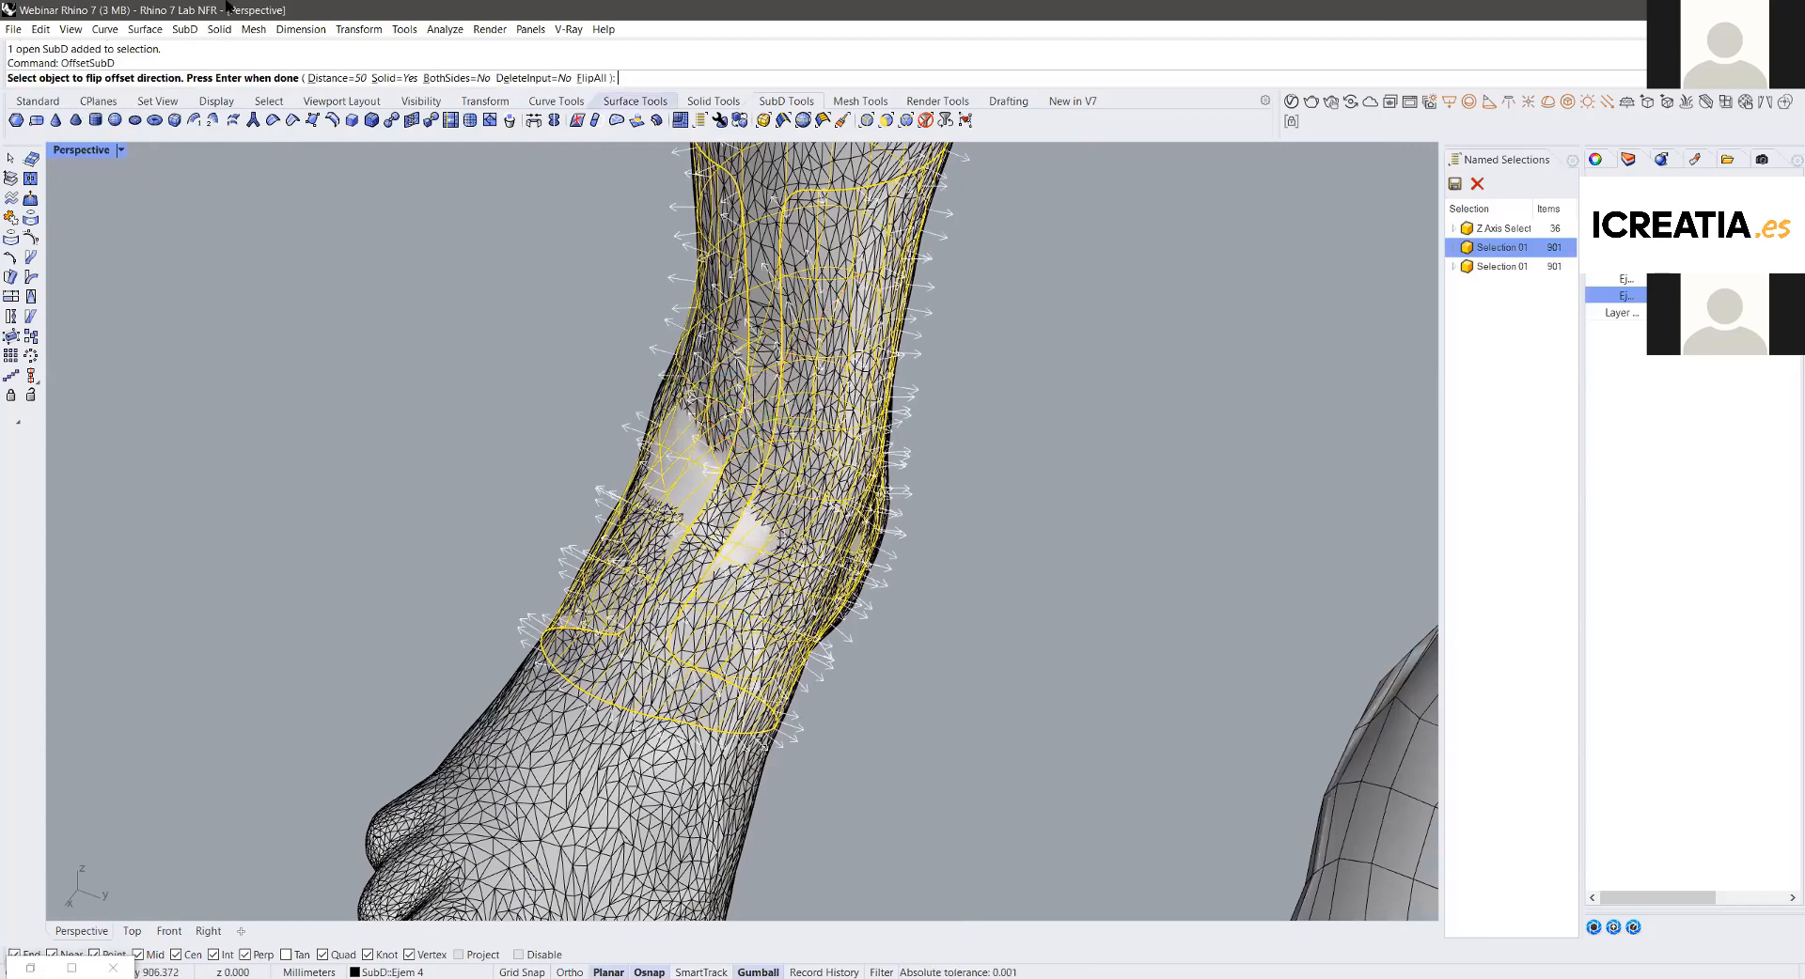
{"action": "type", "text": "1"}
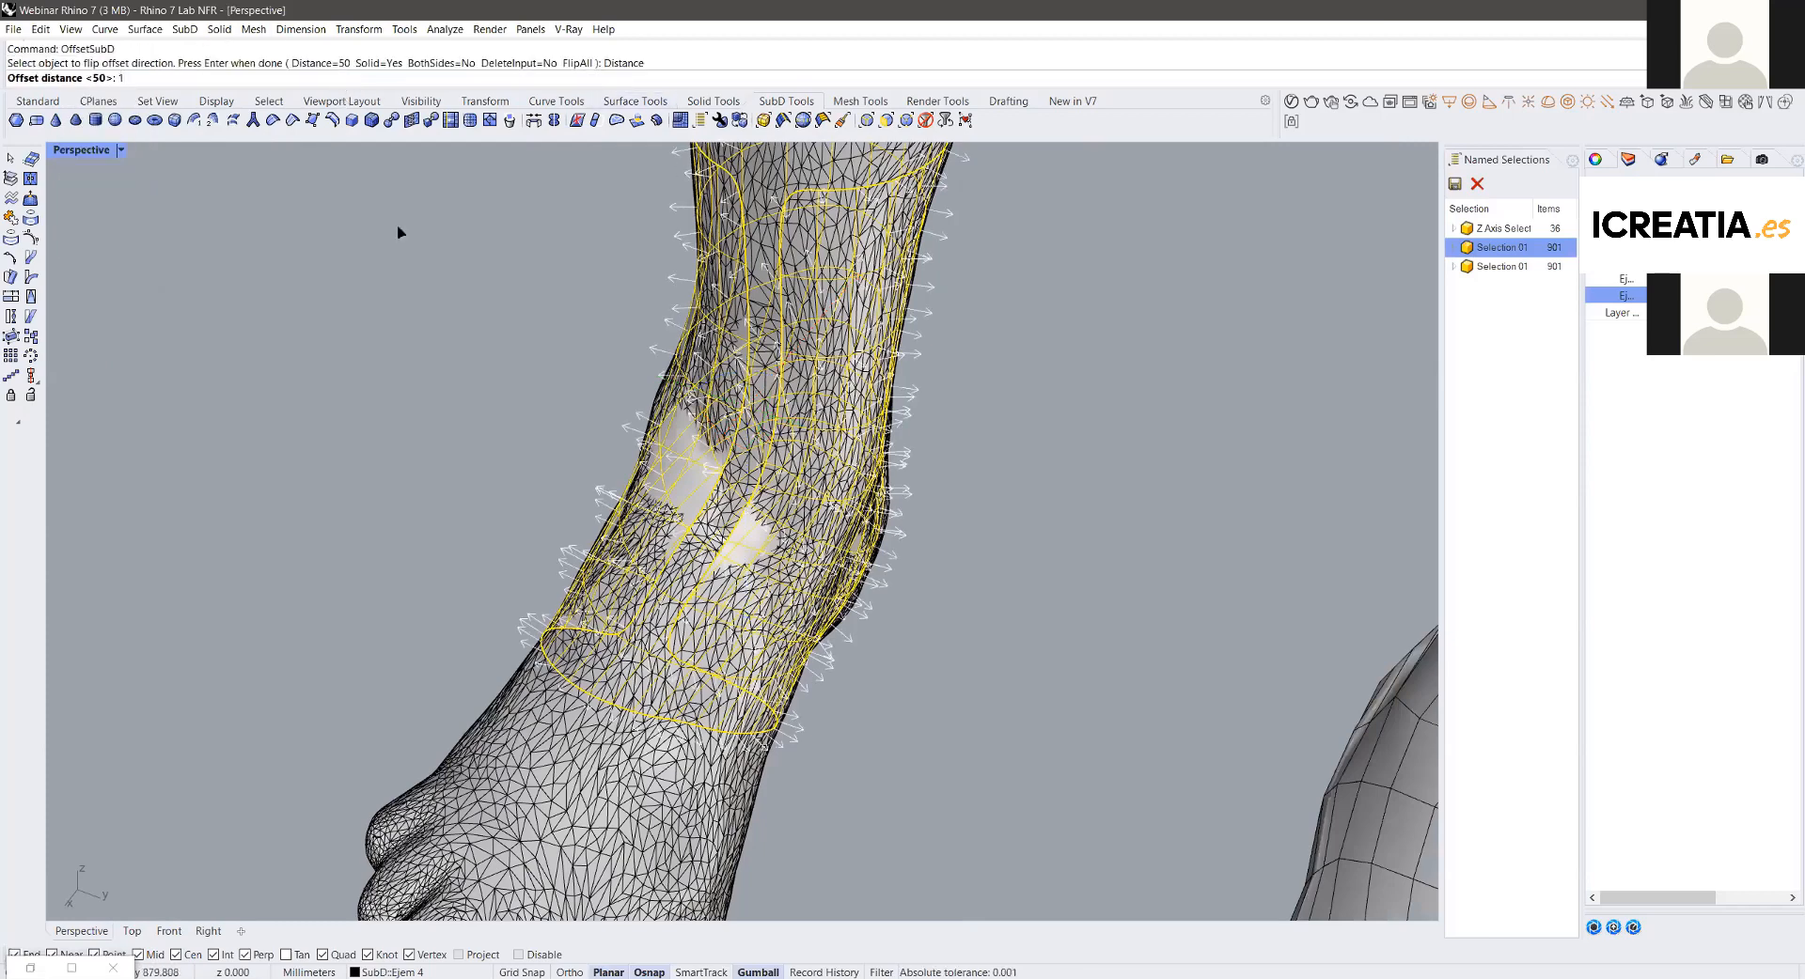
{"action": "key", "text": "Return"}
{"action": "left_click", "coordinate": [401, 78]}
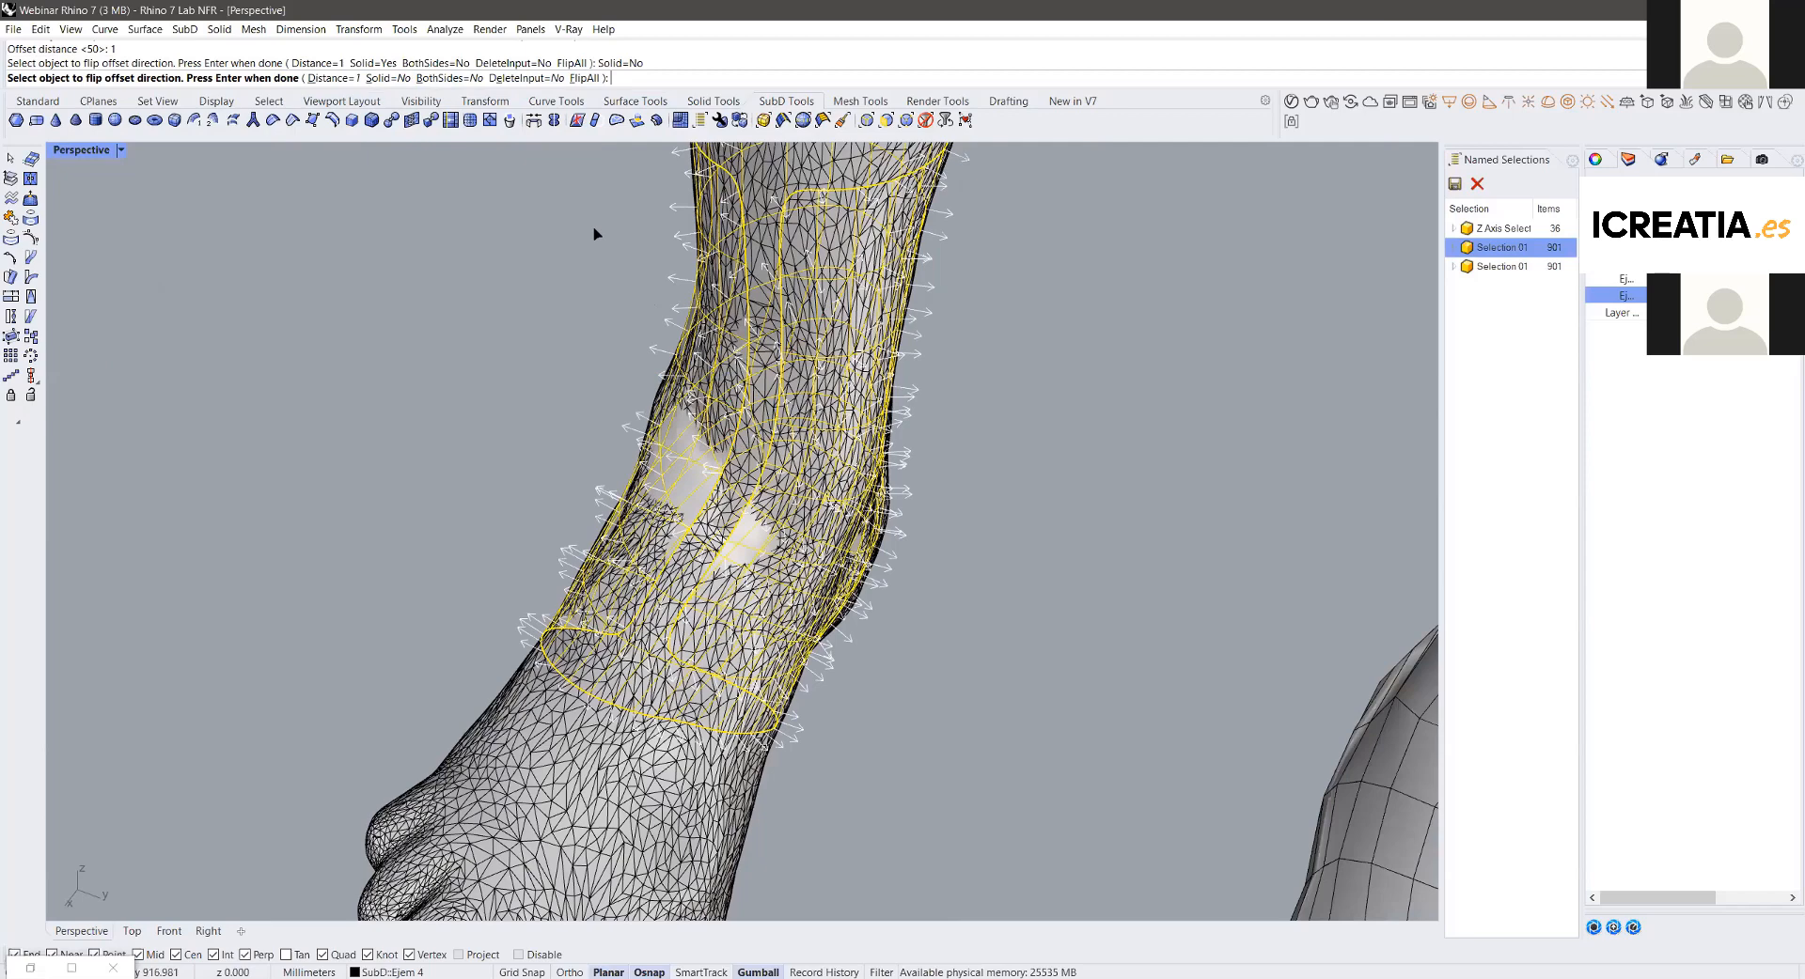
{"action": "key", "text": "Return"}
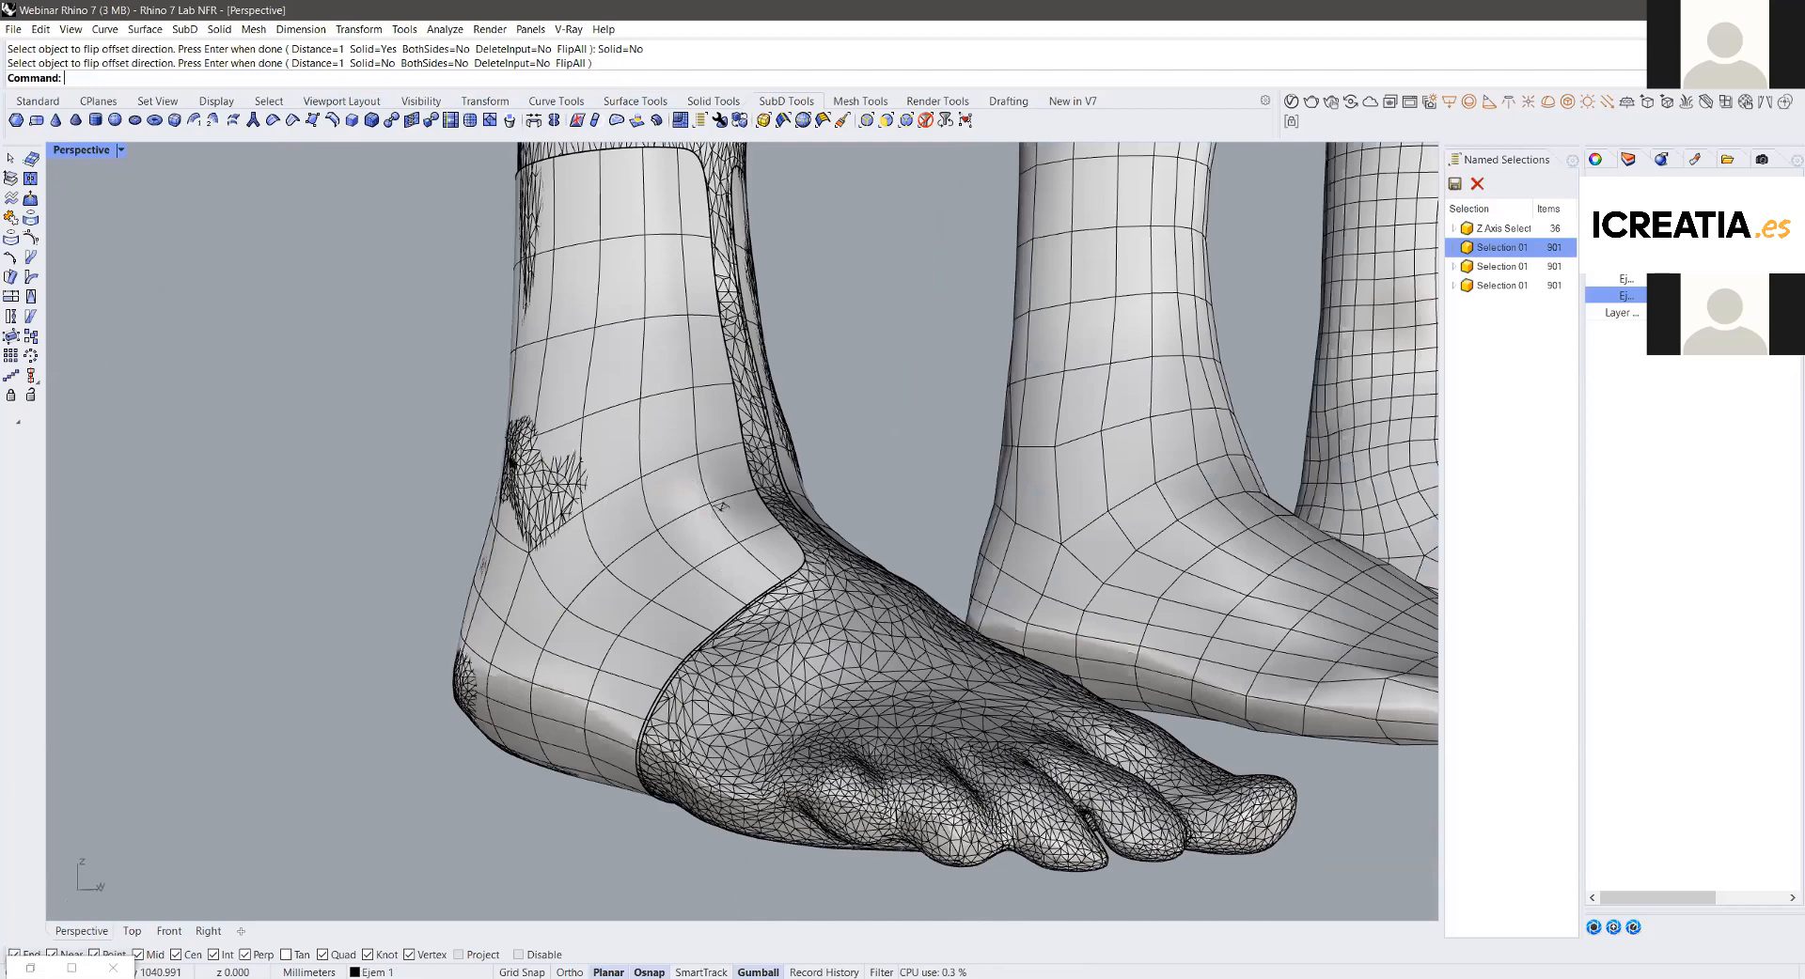
Step: Bridge the border edge loops of the inner and outer ankle SubDs with 3 joined, uncreased segments, and move the brace off the scanned foot
{"action": "right_click_drag", "start_coordinate": [513, 297], "coordinate": [586, 177]}
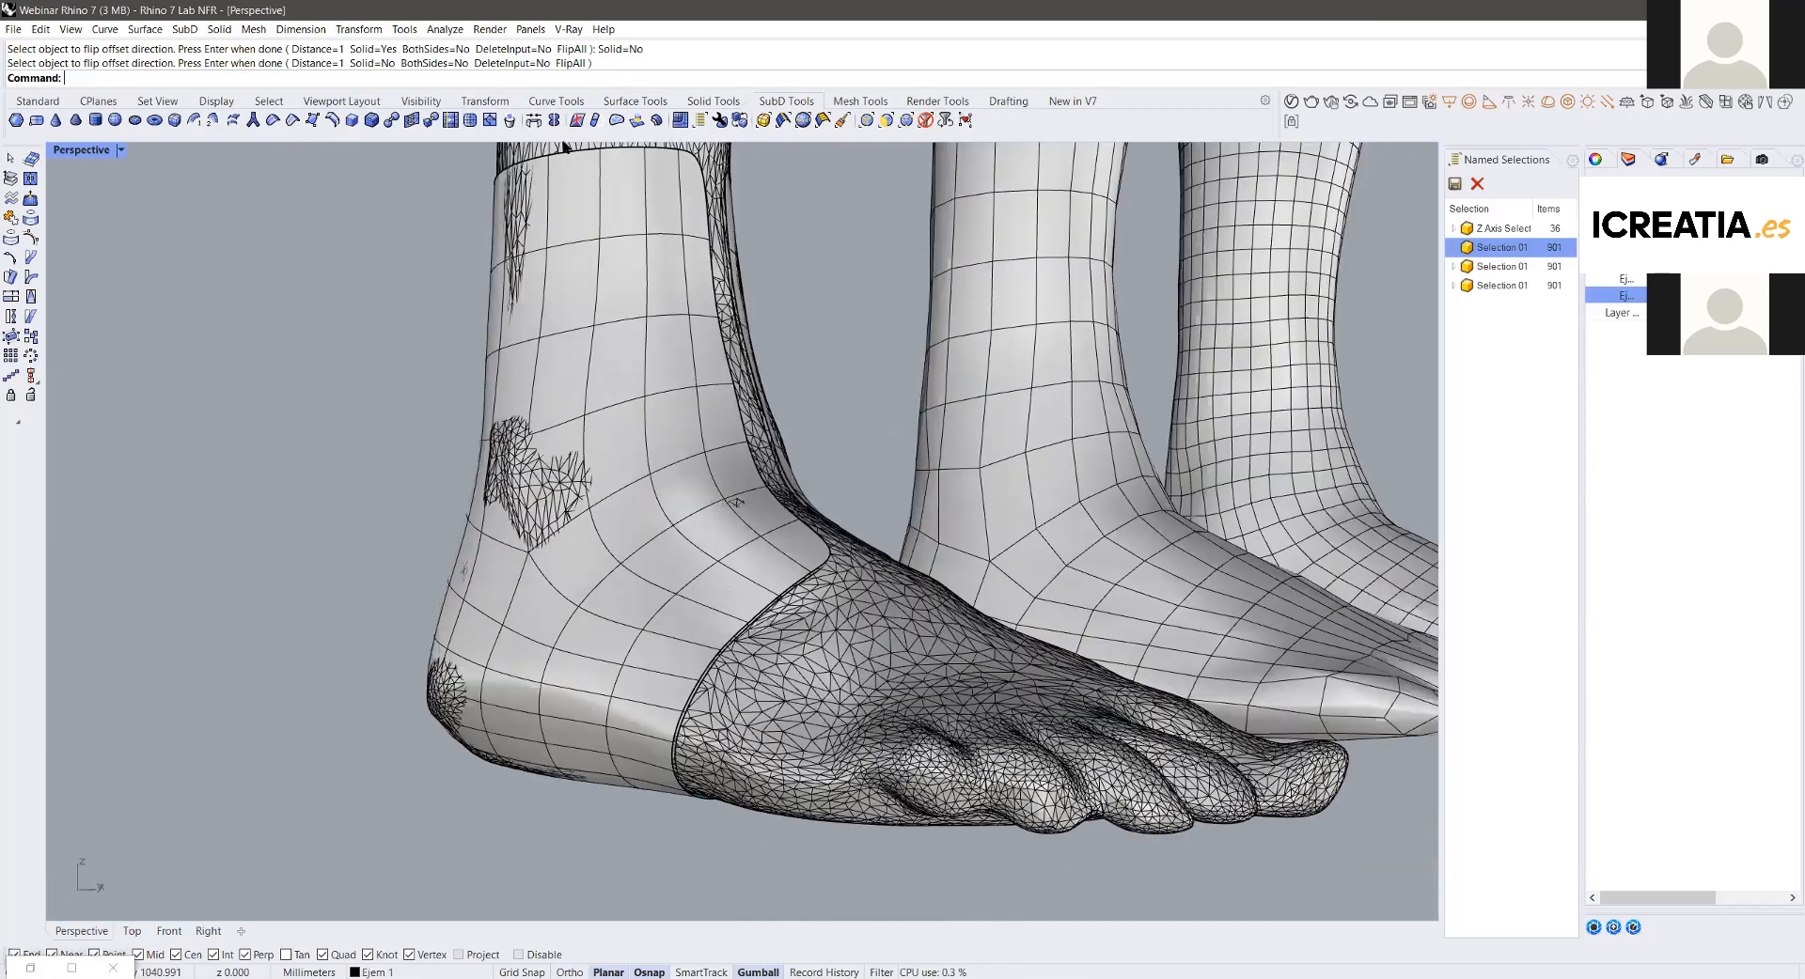
{"action": "right_click_drag", "start_coordinate": [564, 188], "coordinate": [593, 287]}
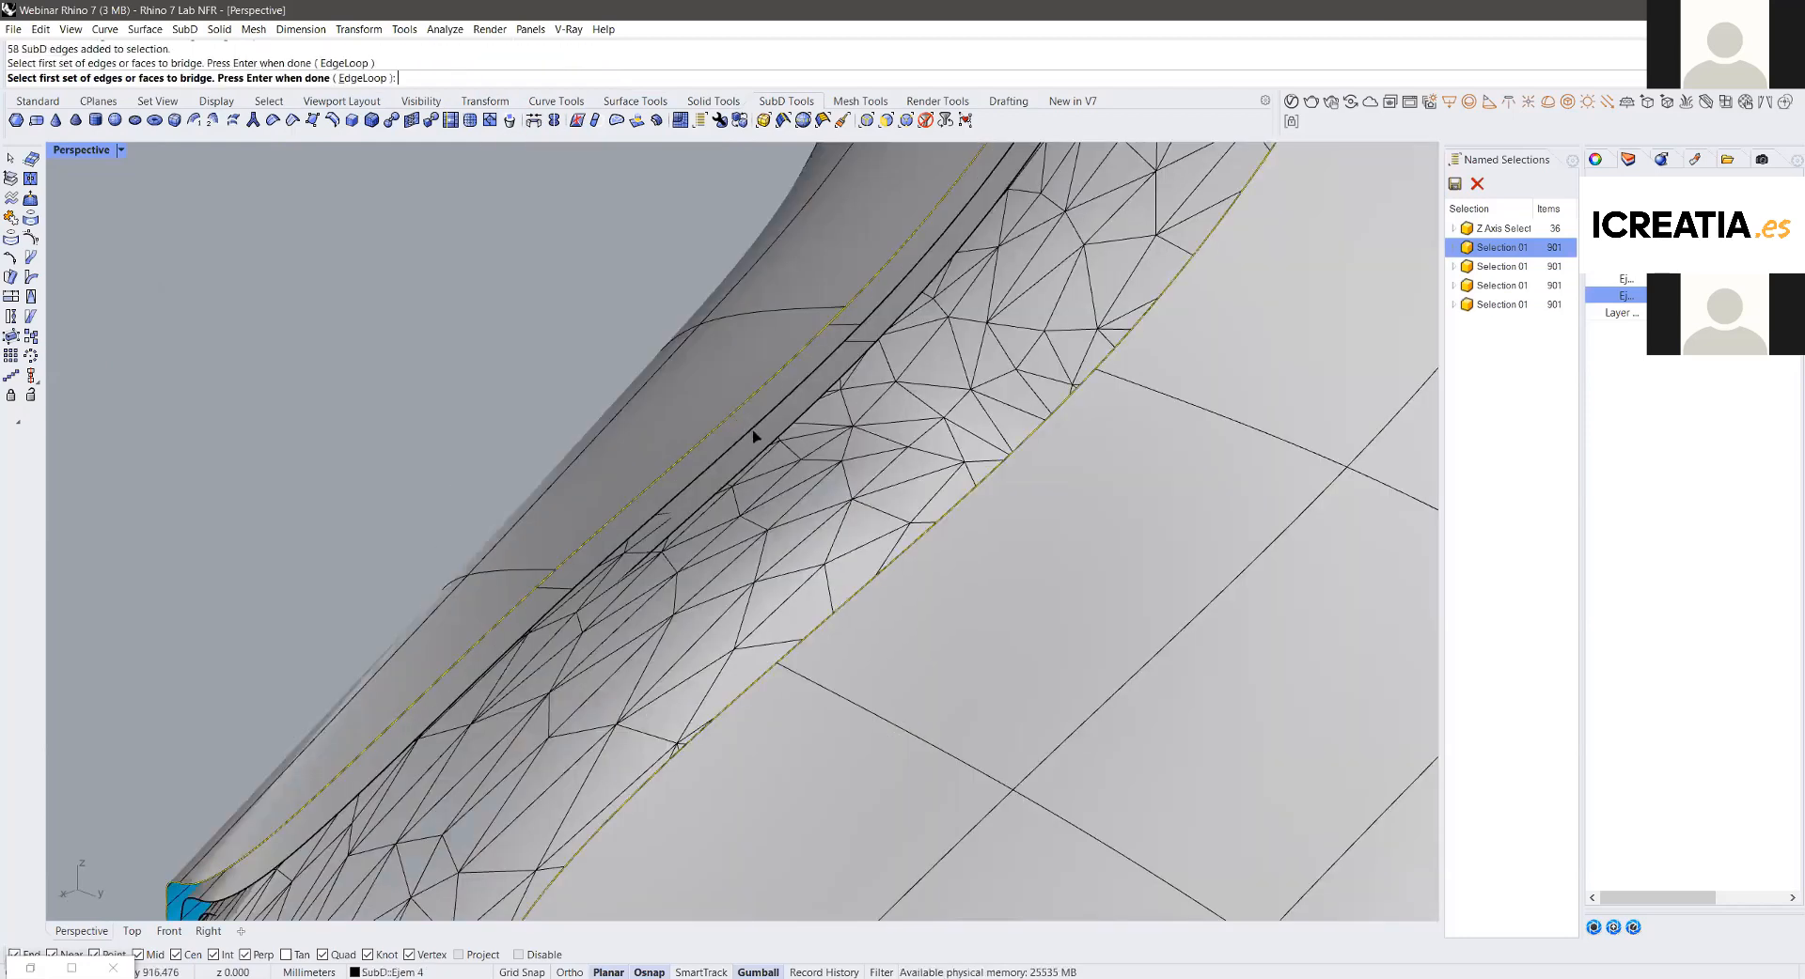
{"action": "key", "text": "Escape"}
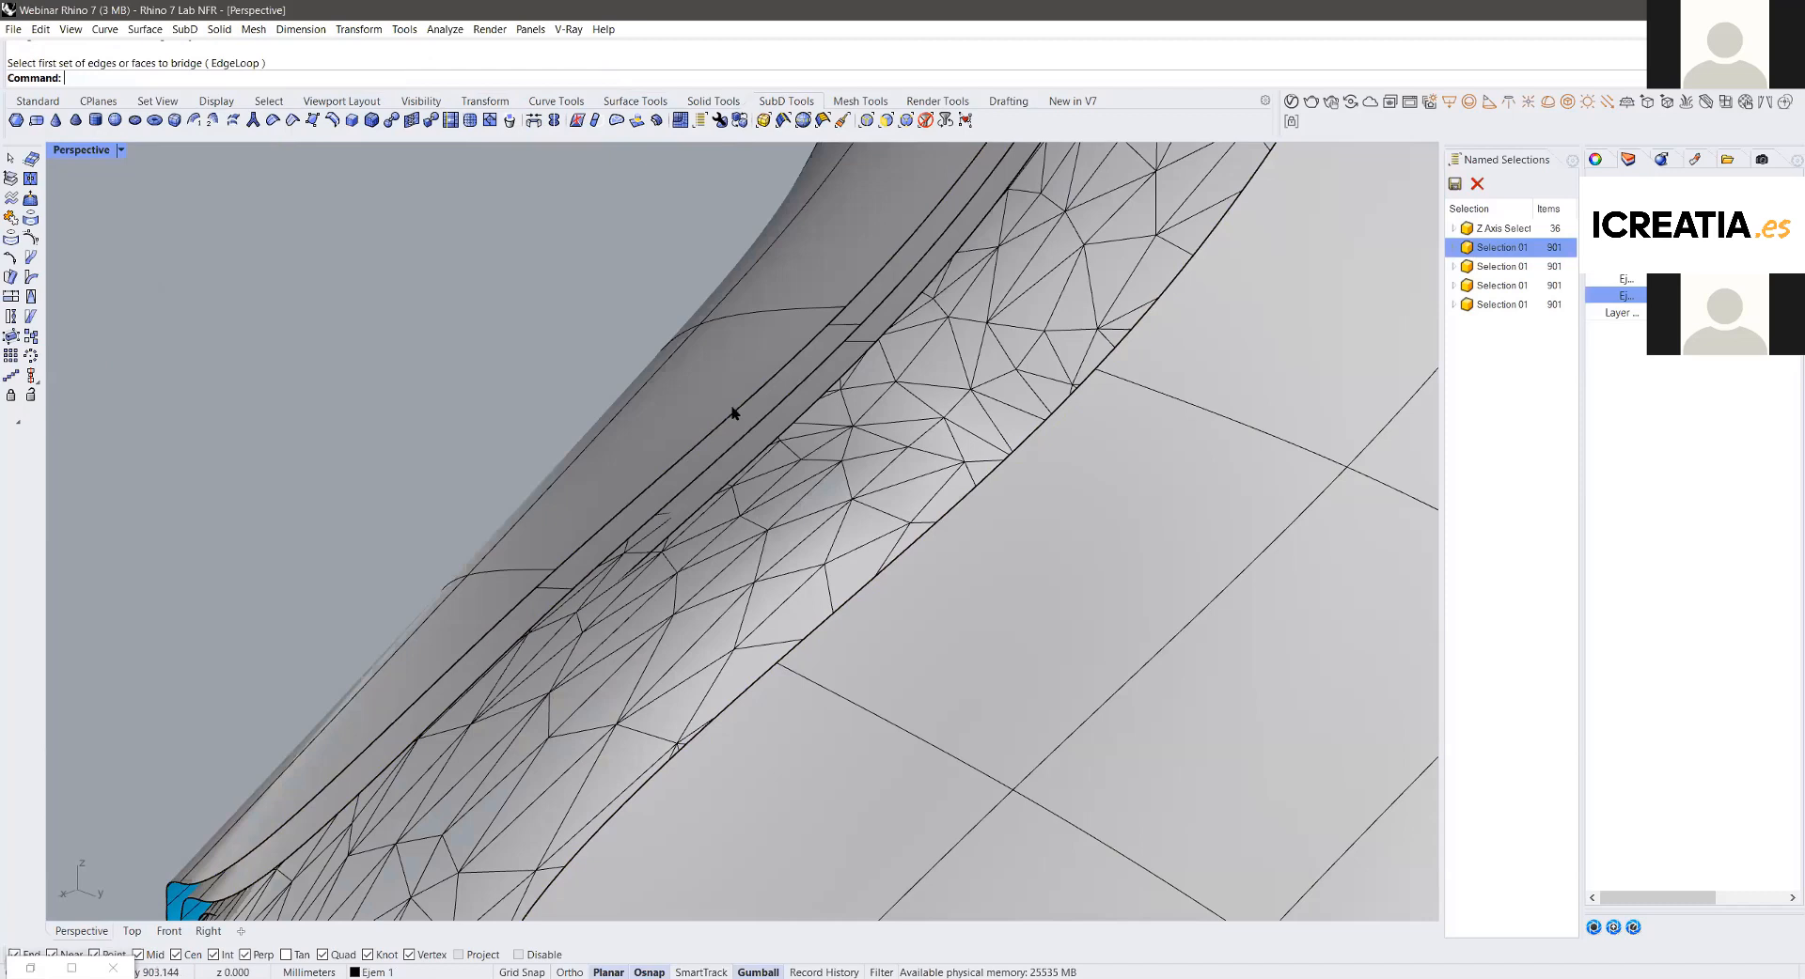
{"action": "key", "text": "Return"}
{"action": "left_click", "coordinate": [736, 414]}
{"action": "key", "text": "Return"}
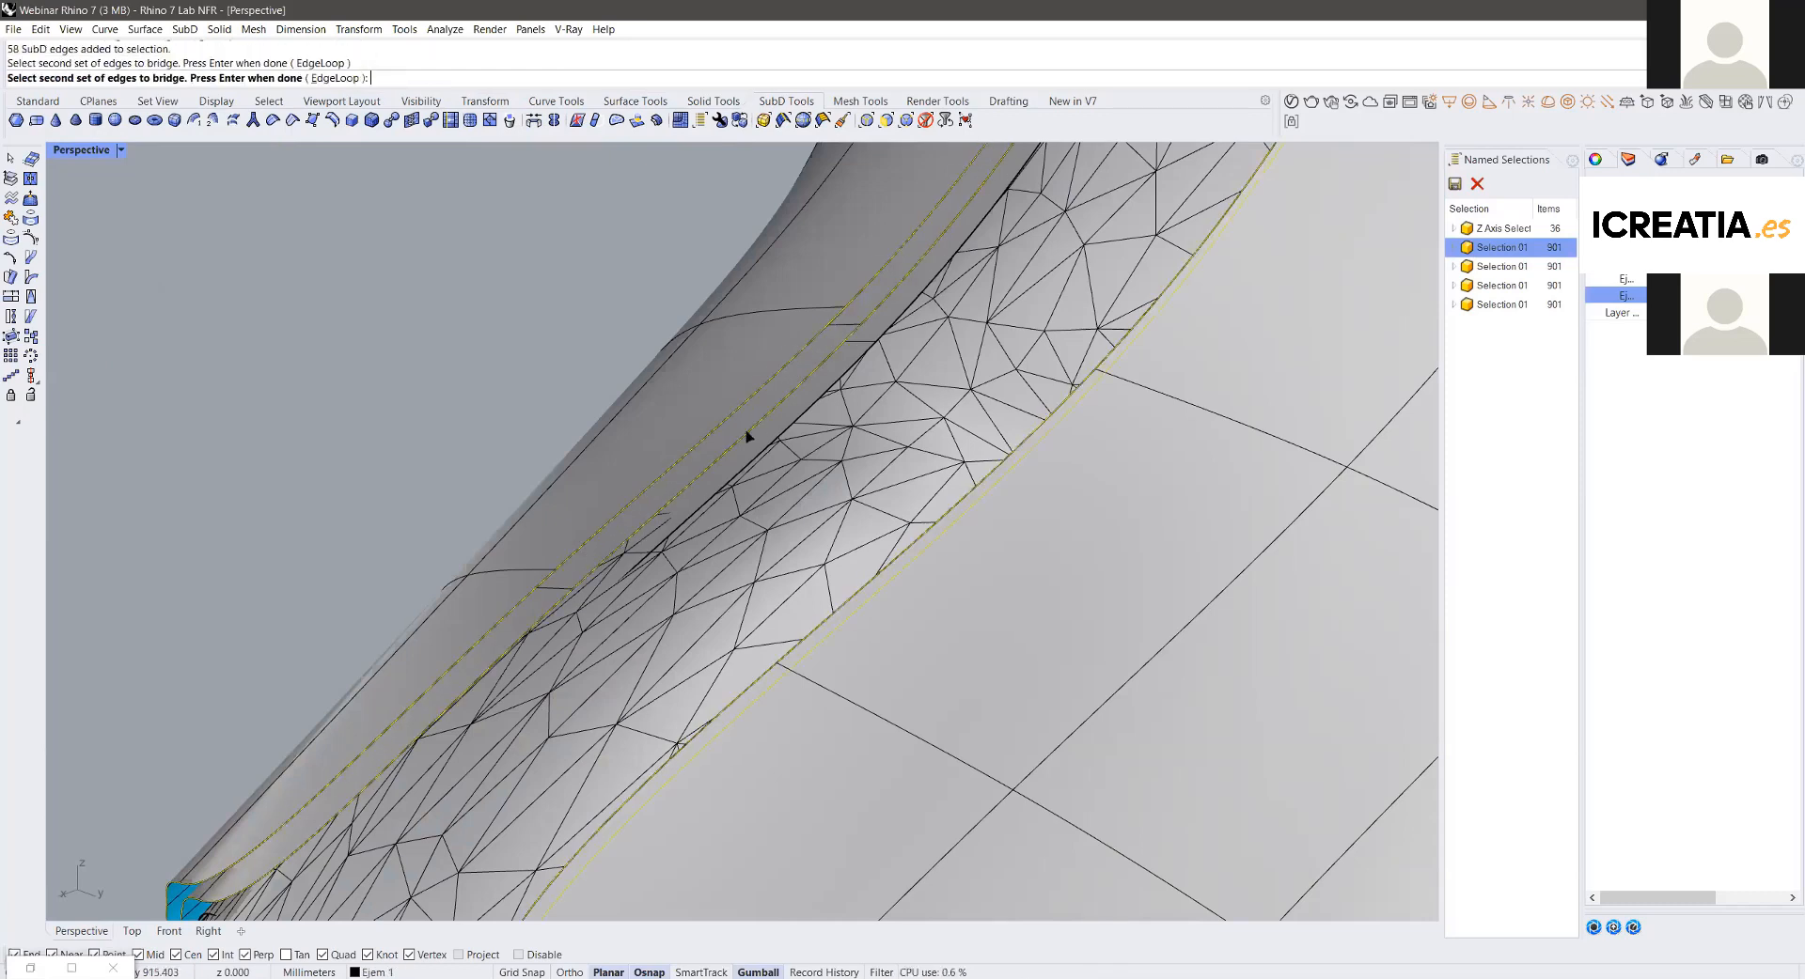
{"action": "left_click", "coordinate": [749, 432]}
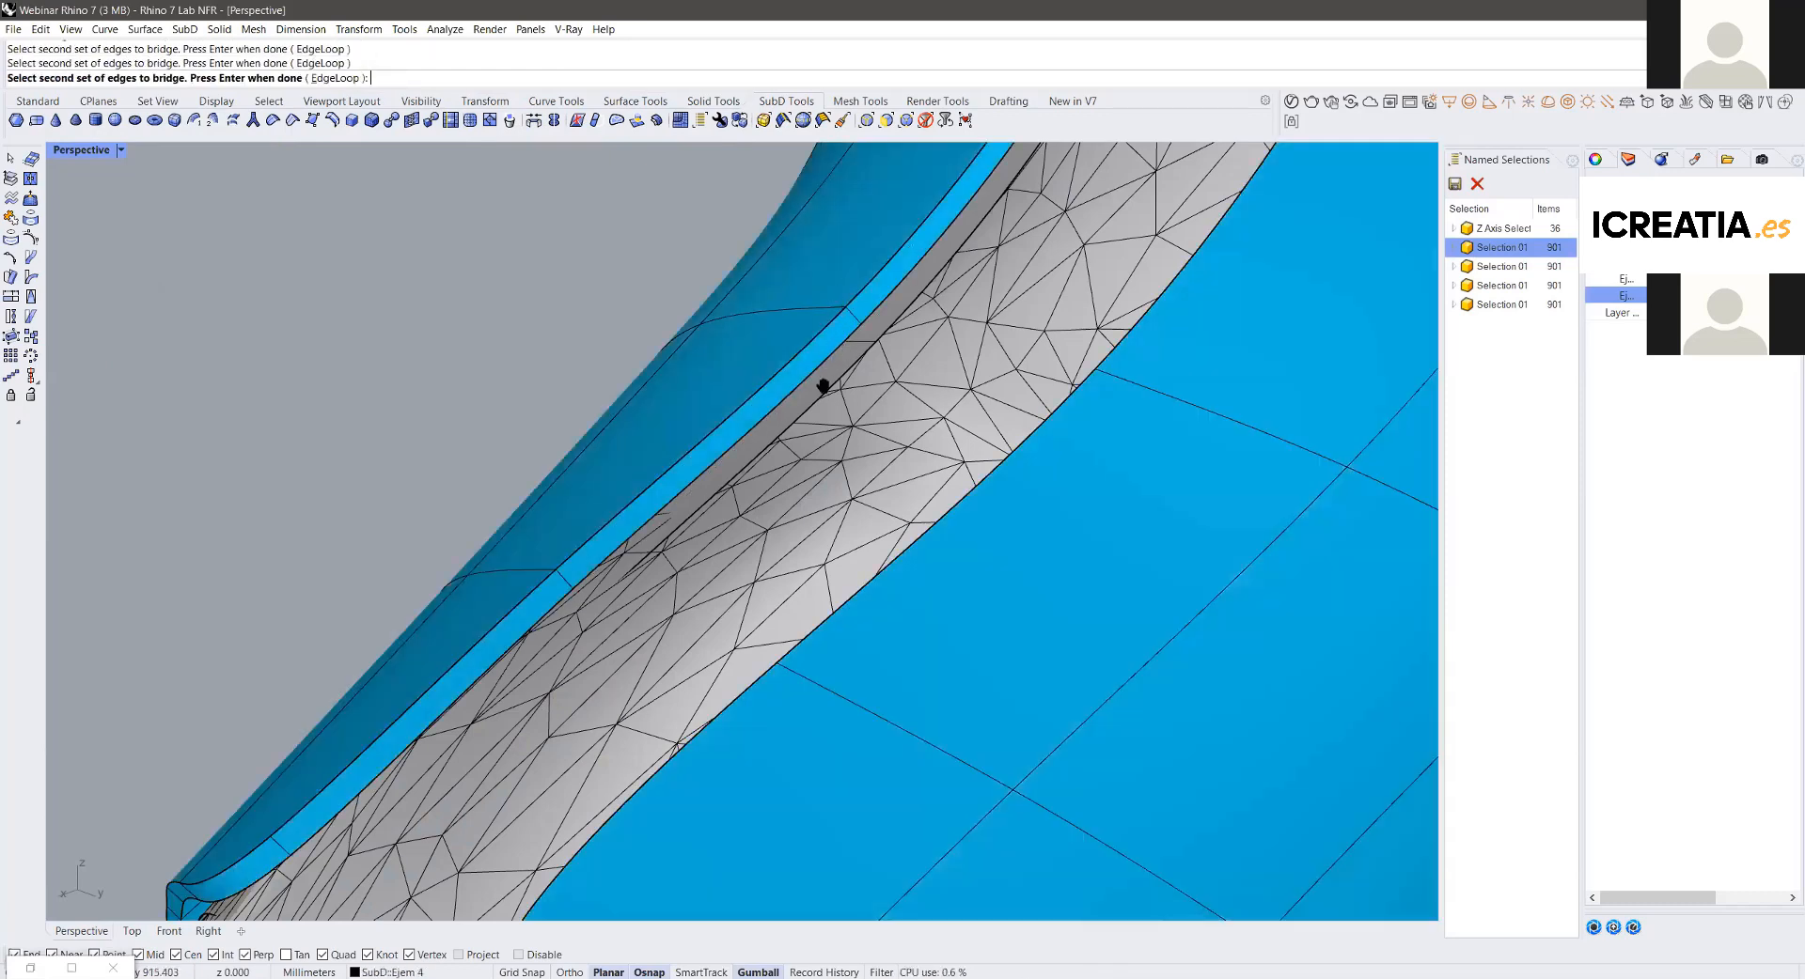
{"action": "key", "text": "Return"}
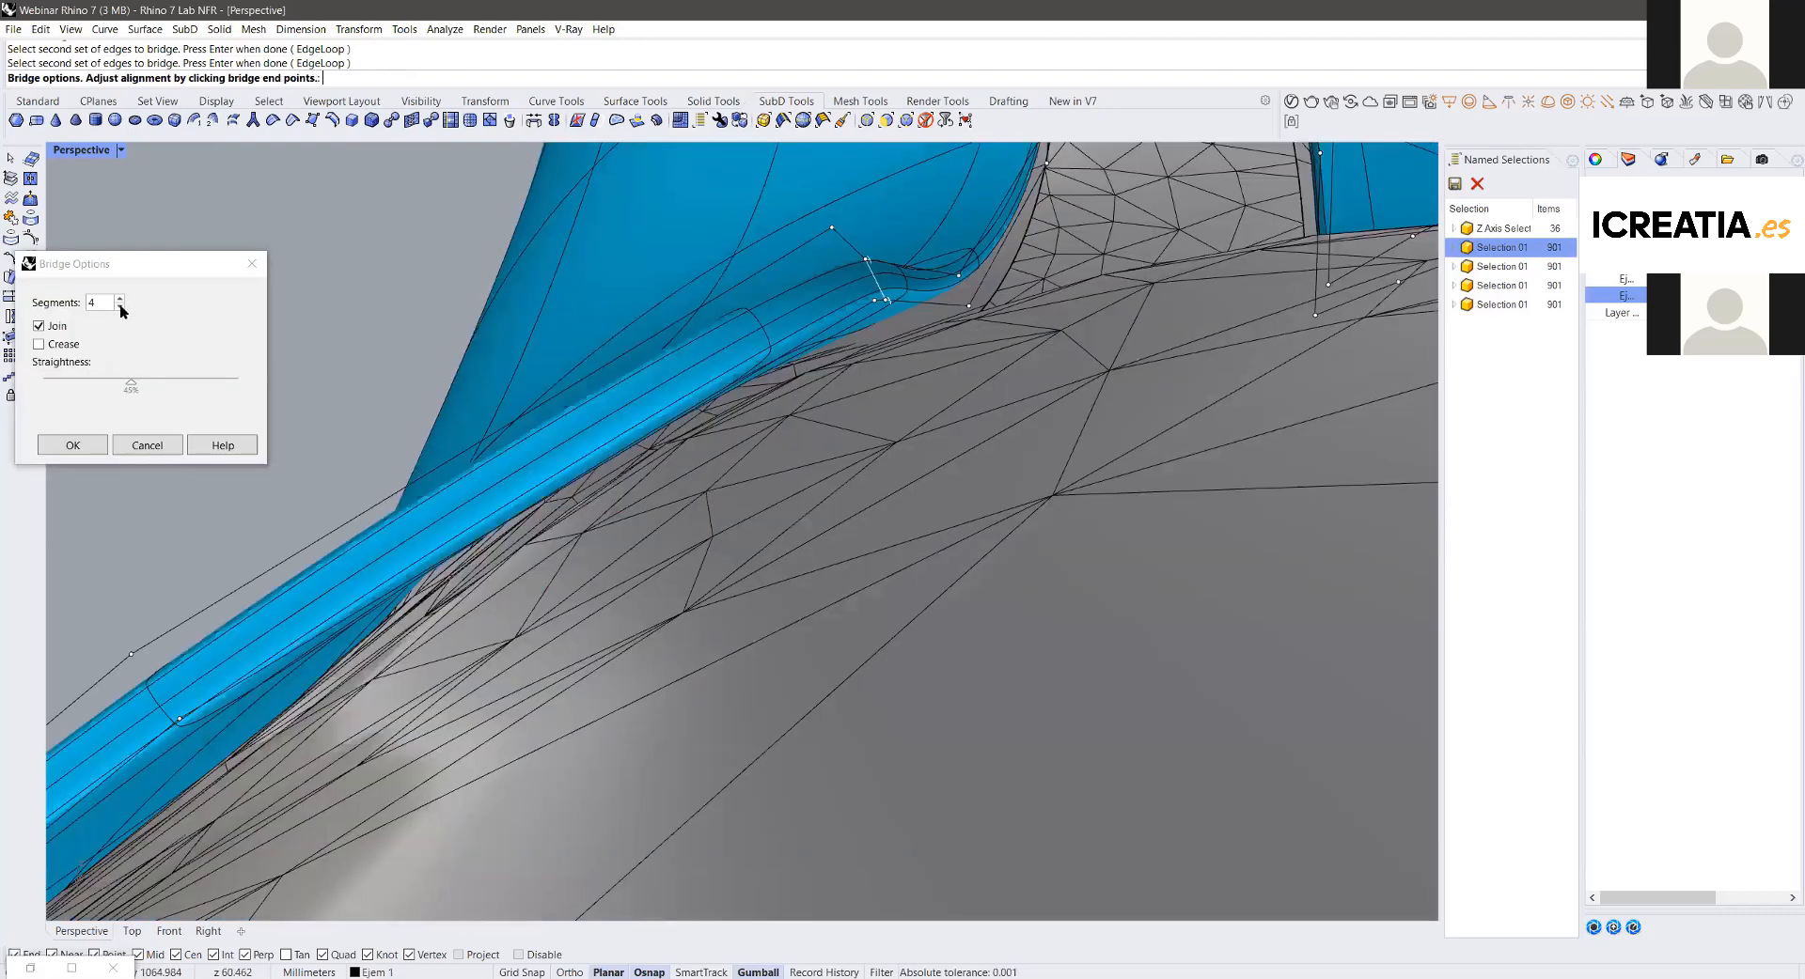
{"action": "left_click", "coordinate": [120, 307]}
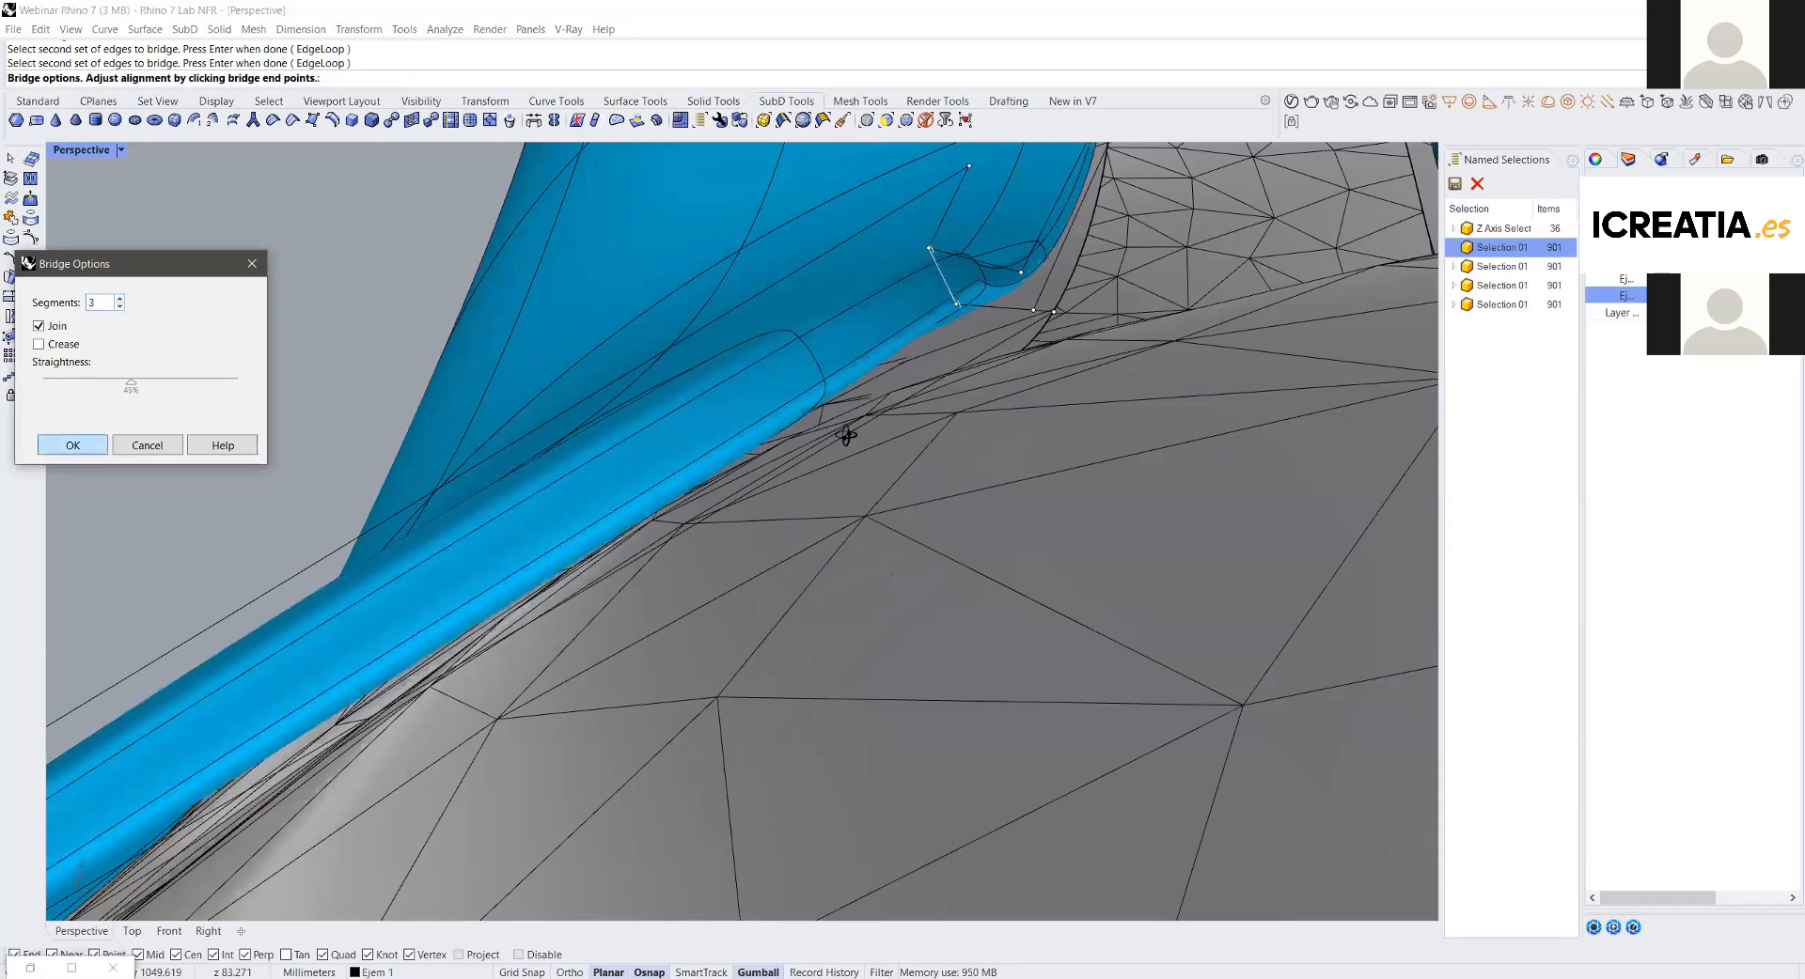
{"action": "key", "text": "Return"}
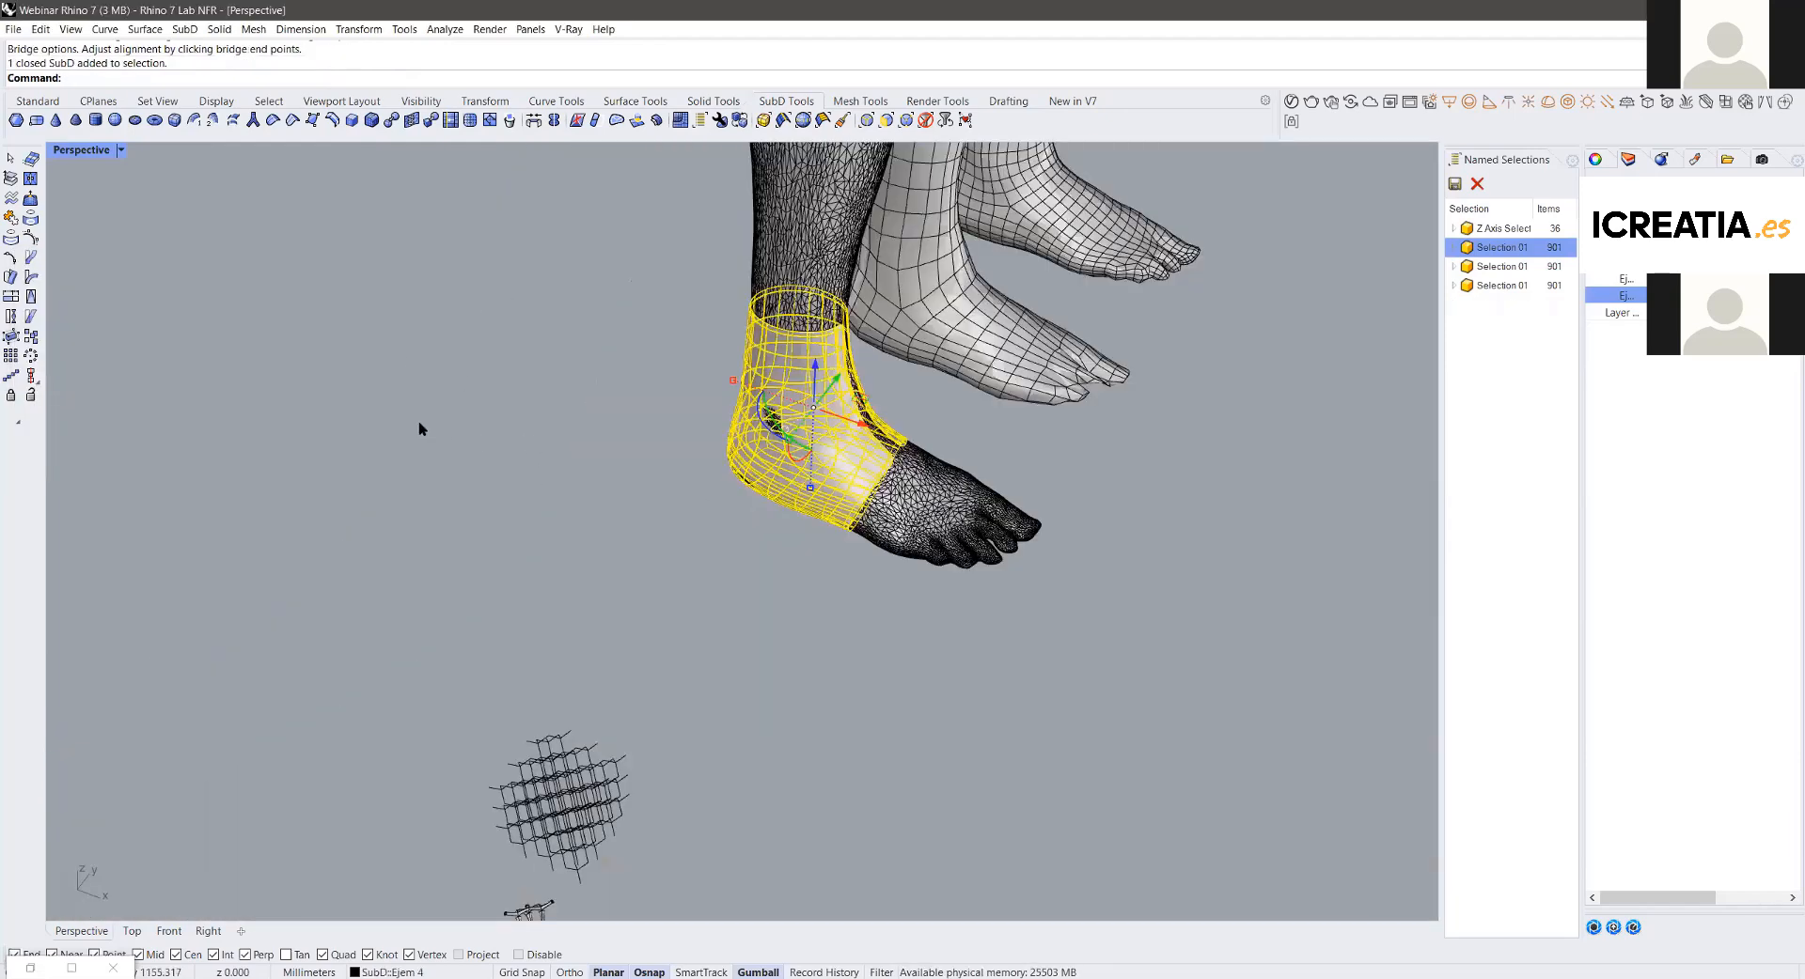
{"action": "key", "text": "Escape"}
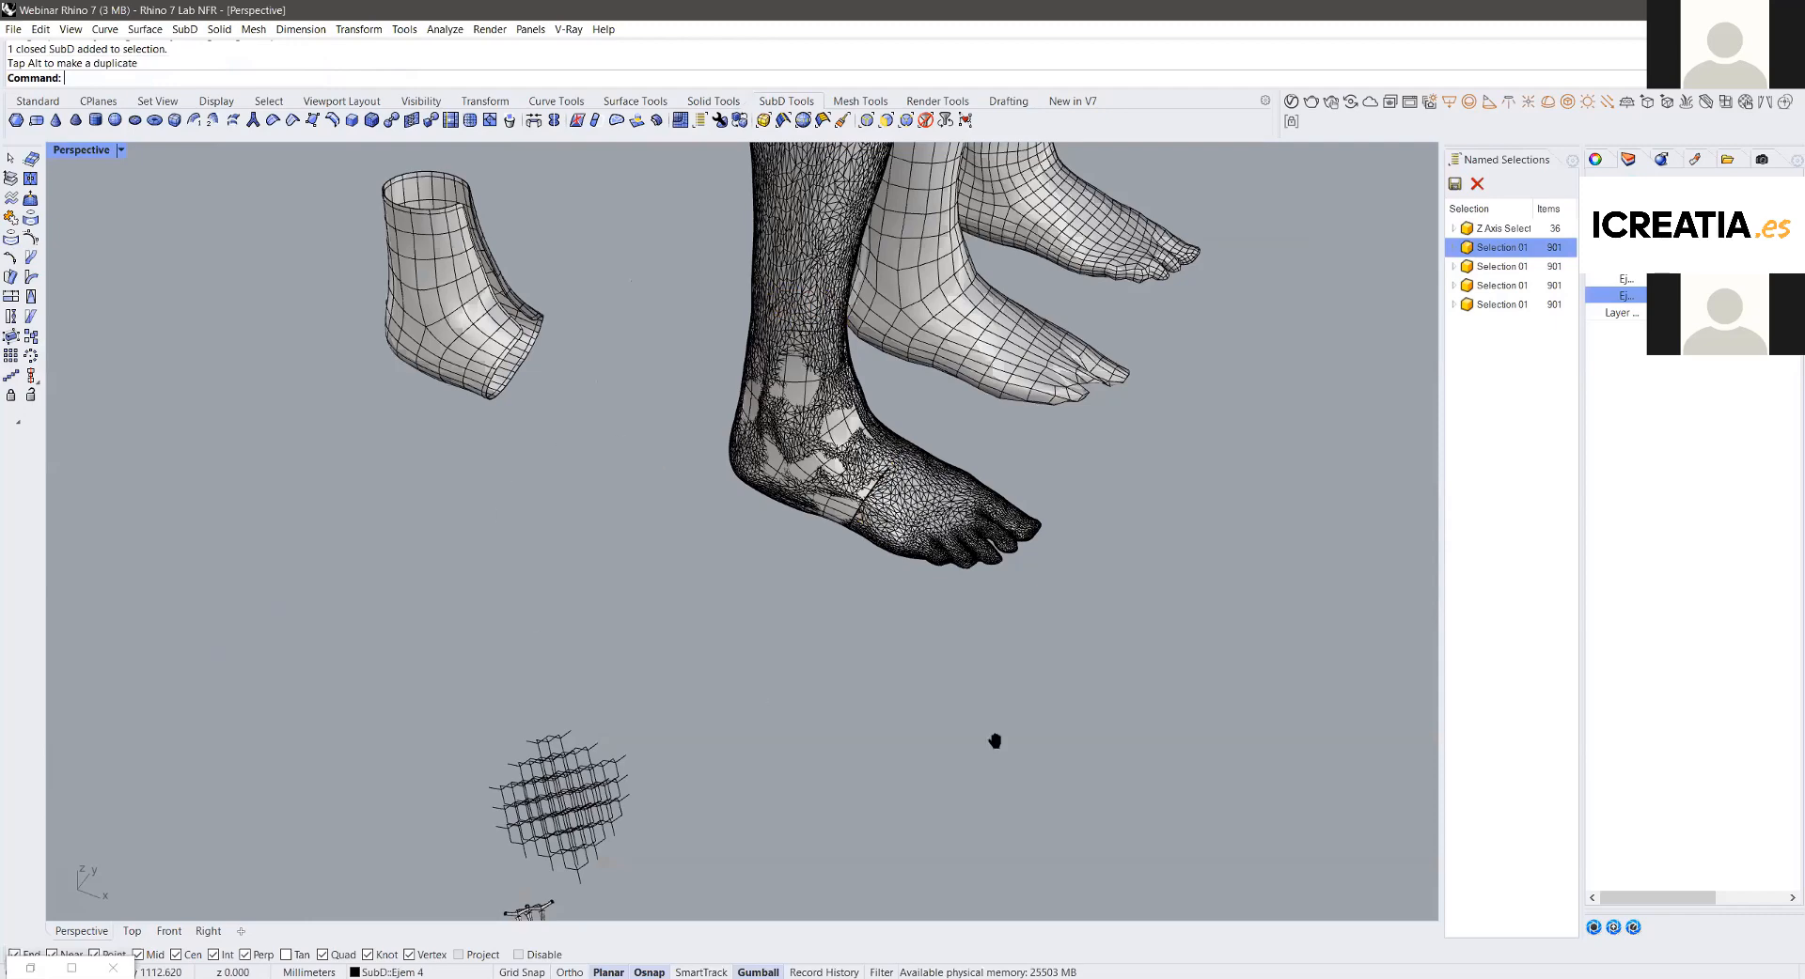
Step: Try moving a single vertex on the brace's curved ankle surface and undo the move
{"action": "scroll", "coordinate": [758, 527], "scroll_direction": "up", "scroll_amount": 7}
{"action": "right_click_drag", "start_coordinate": [912, 619], "coordinate": [857, 557], "text": "shift"}
{"action": "scroll", "coordinate": [814, 555], "scroll_direction": "up", "scroll_amount": 4}
{"action": "scroll", "coordinate": [940, 550], "scroll_direction": "up", "scroll_amount": 2}
{"action": "left_click", "coordinate": [855, 553], "text": "ctrl+shift"}
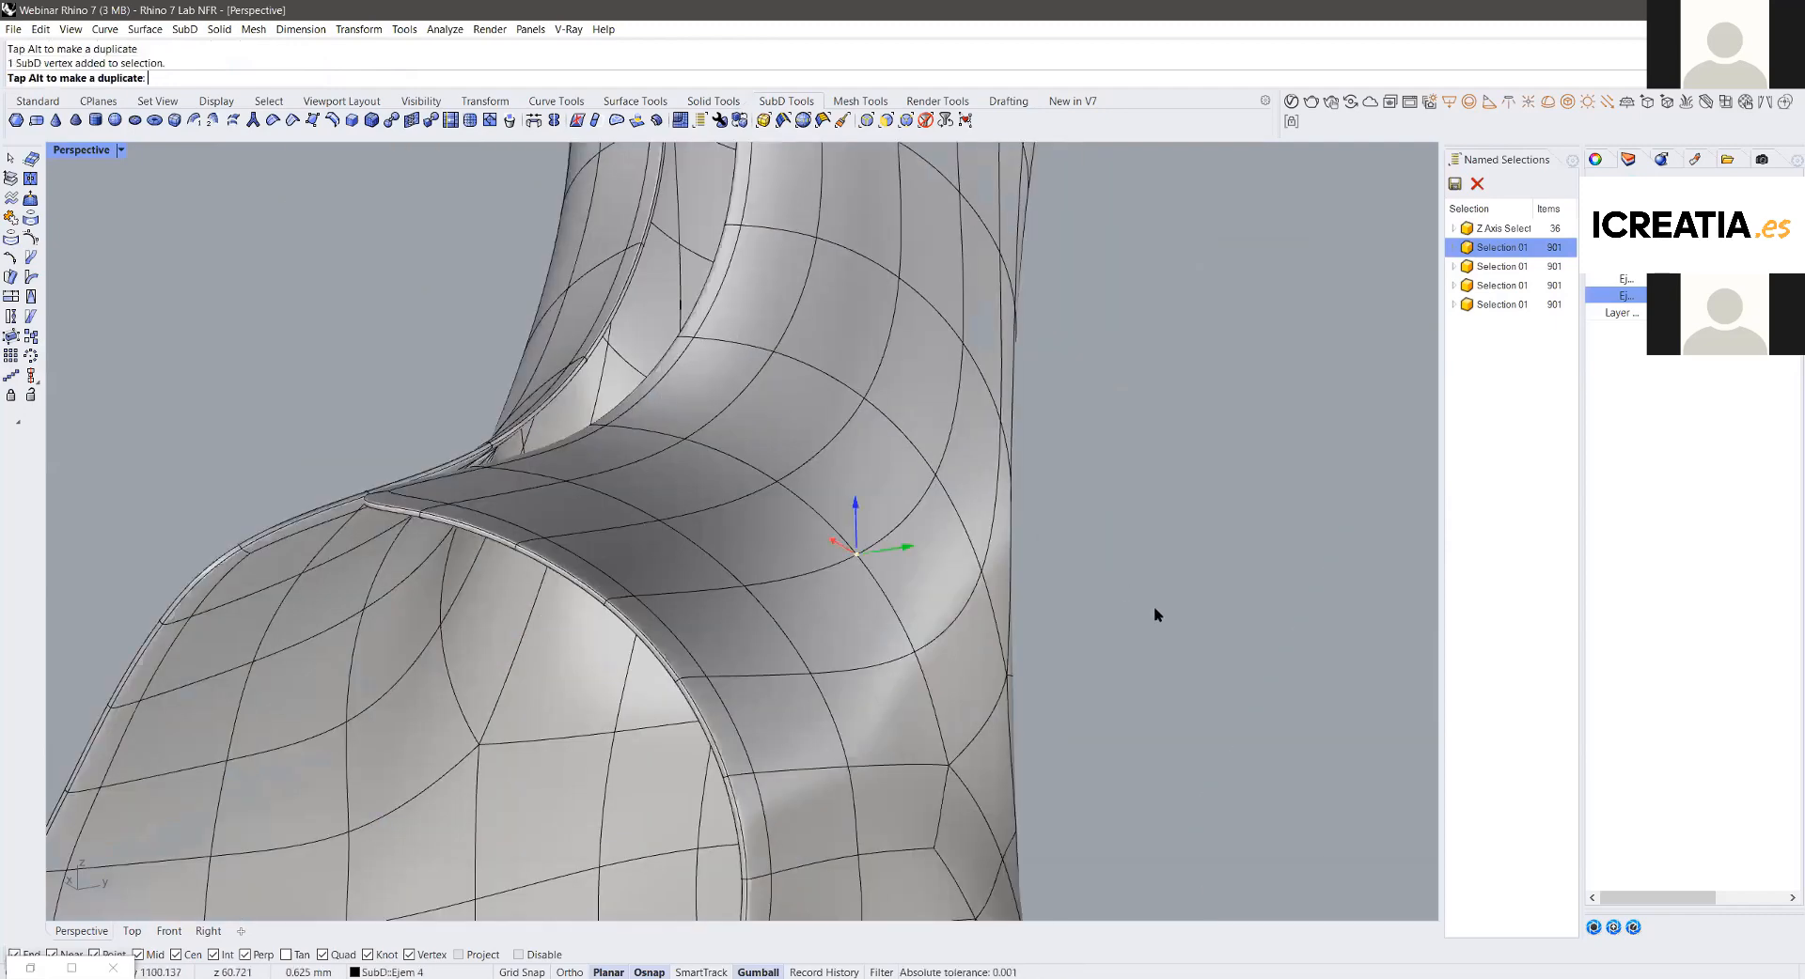
{"action": "left_click_drag", "start_coordinate": [1090, 718], "coordinate": [1112, 633]}
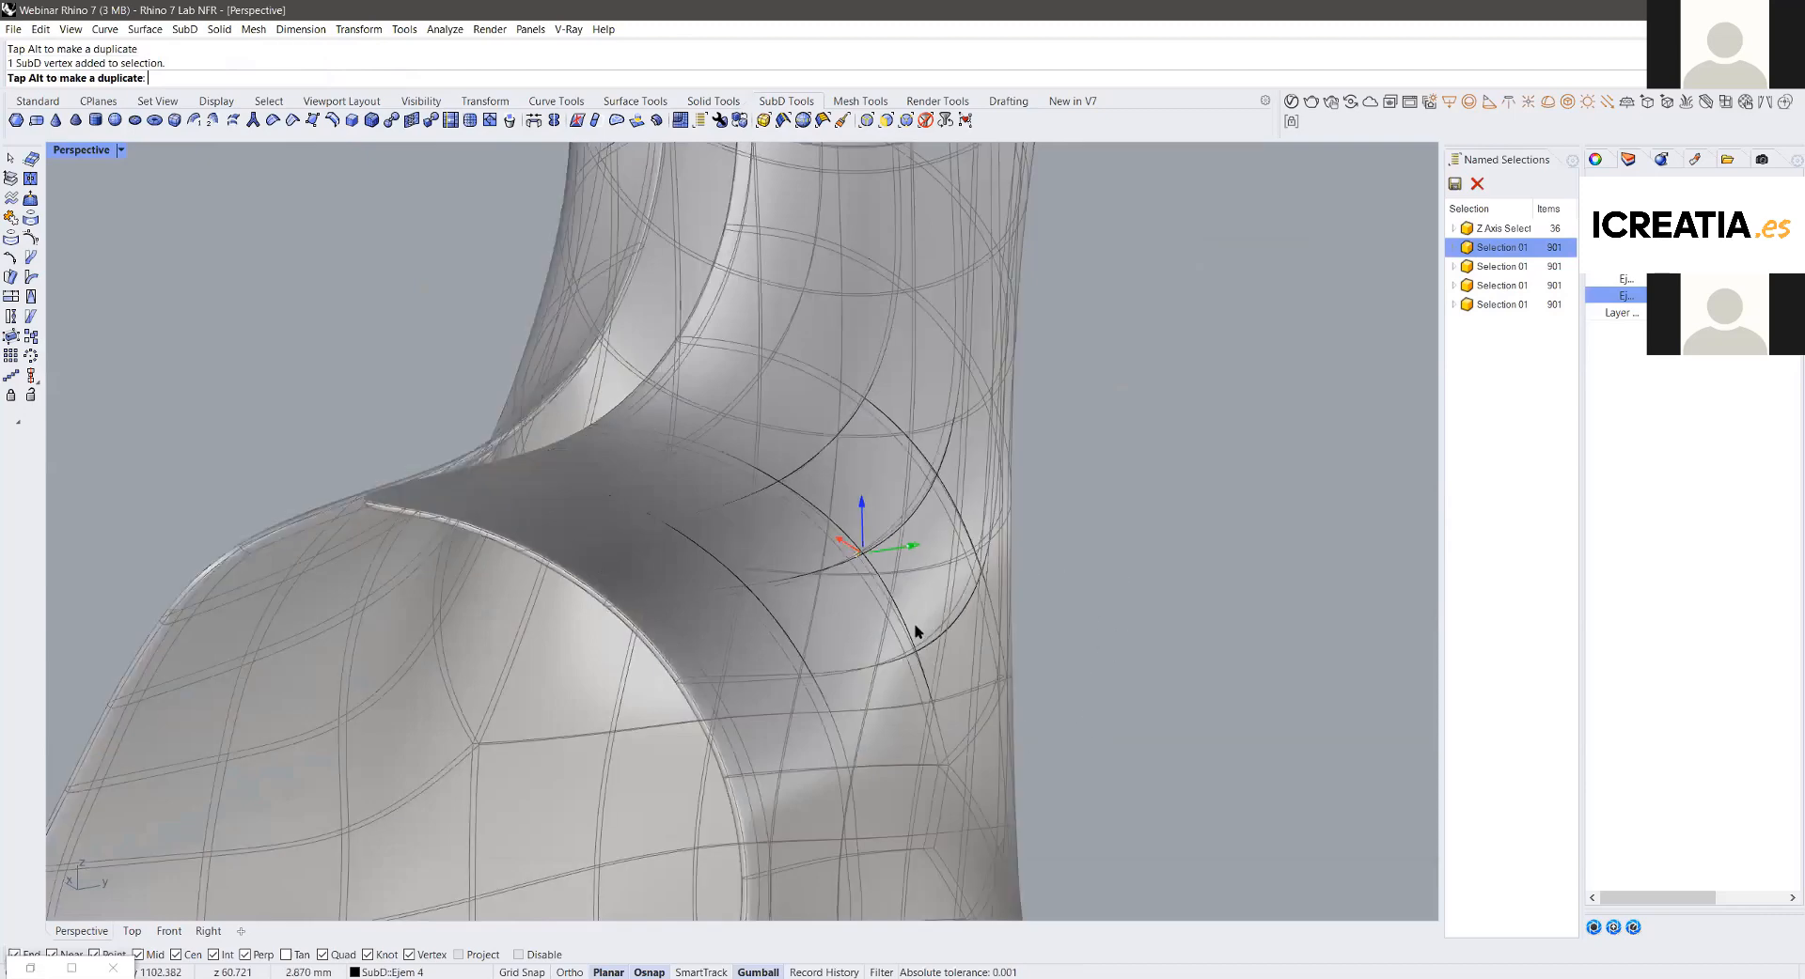
{"action": "key", "text": "ctrl+z"}
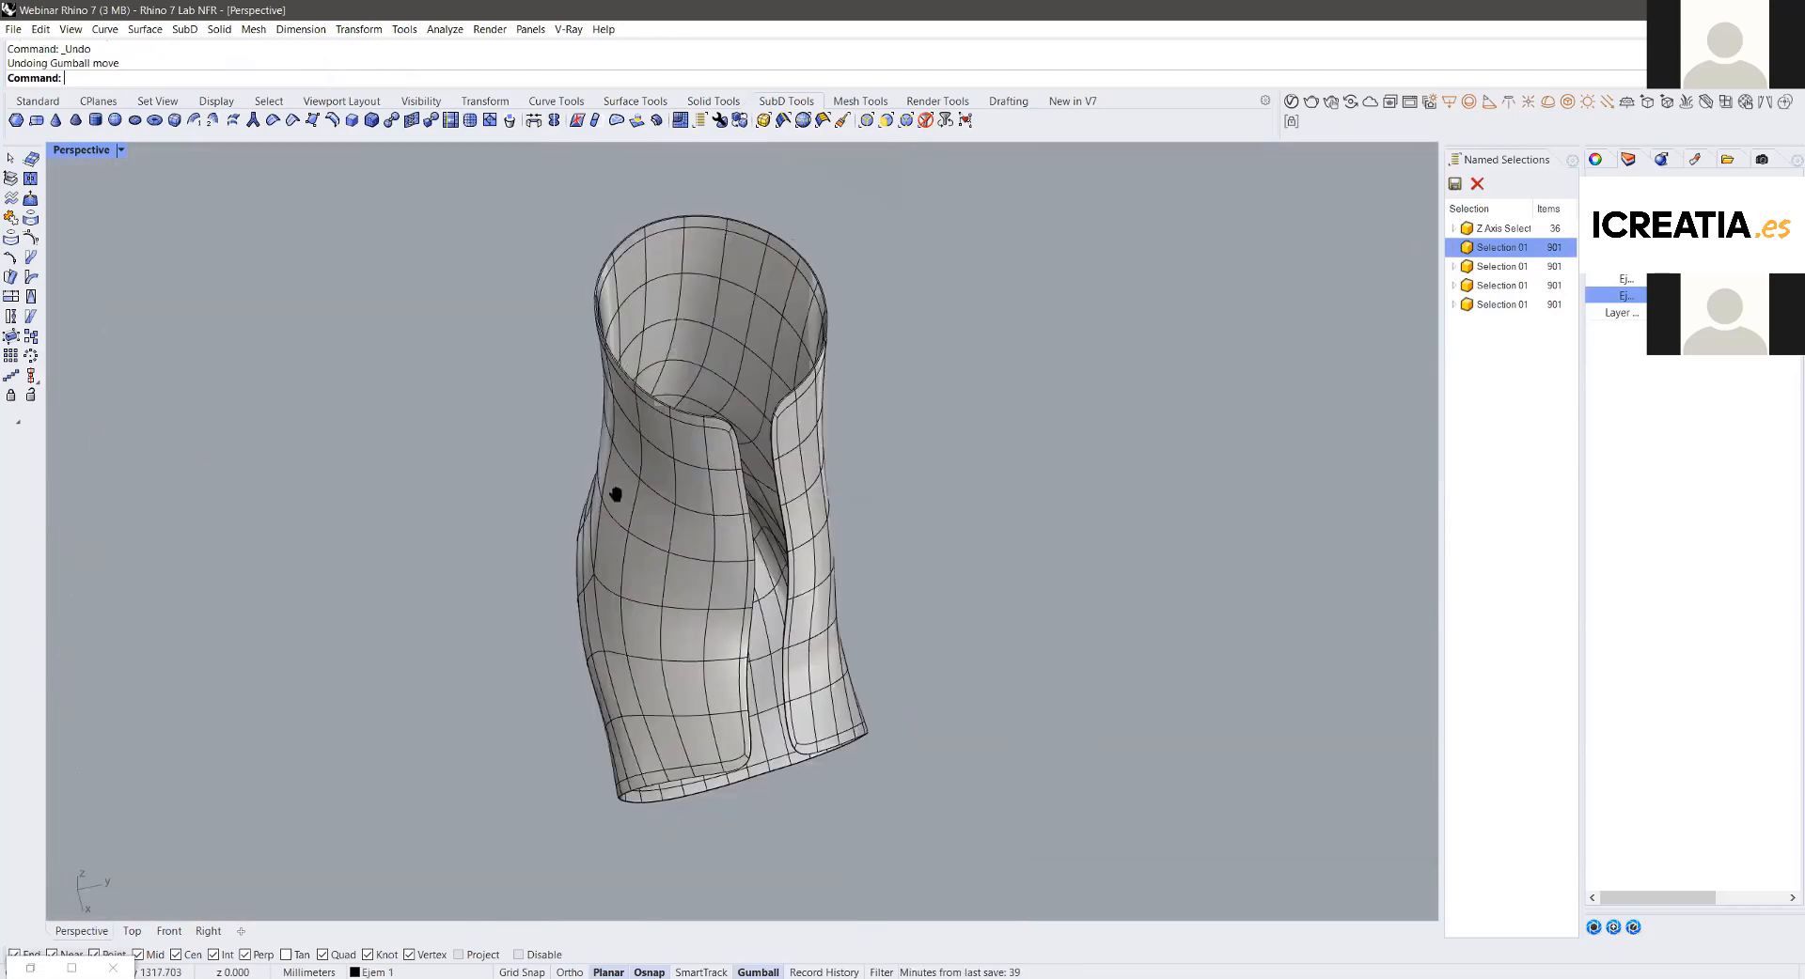
Step: Examine the thickened brace's rim and slit in flat SubD display and switch back to smooth
{"action": "right_click_drag", "start_coordinate": [616, 492], "coordinate": [511, 476]}
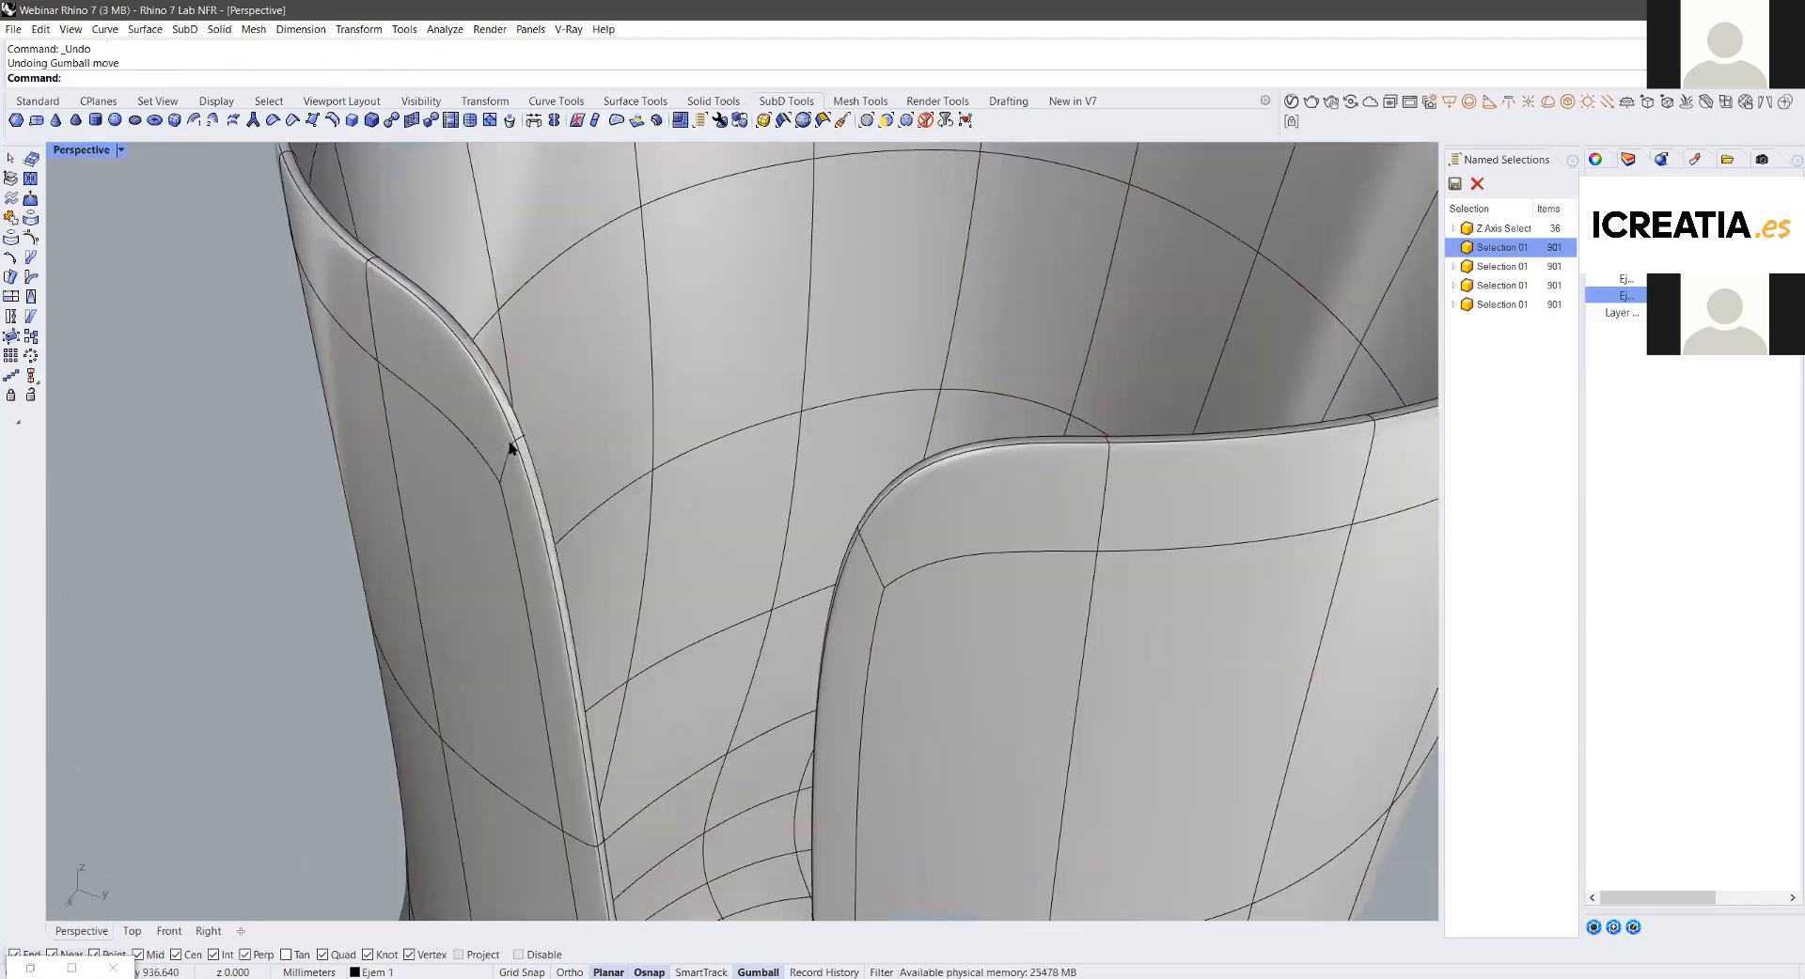
{"action": "key", "text": "Tab"}
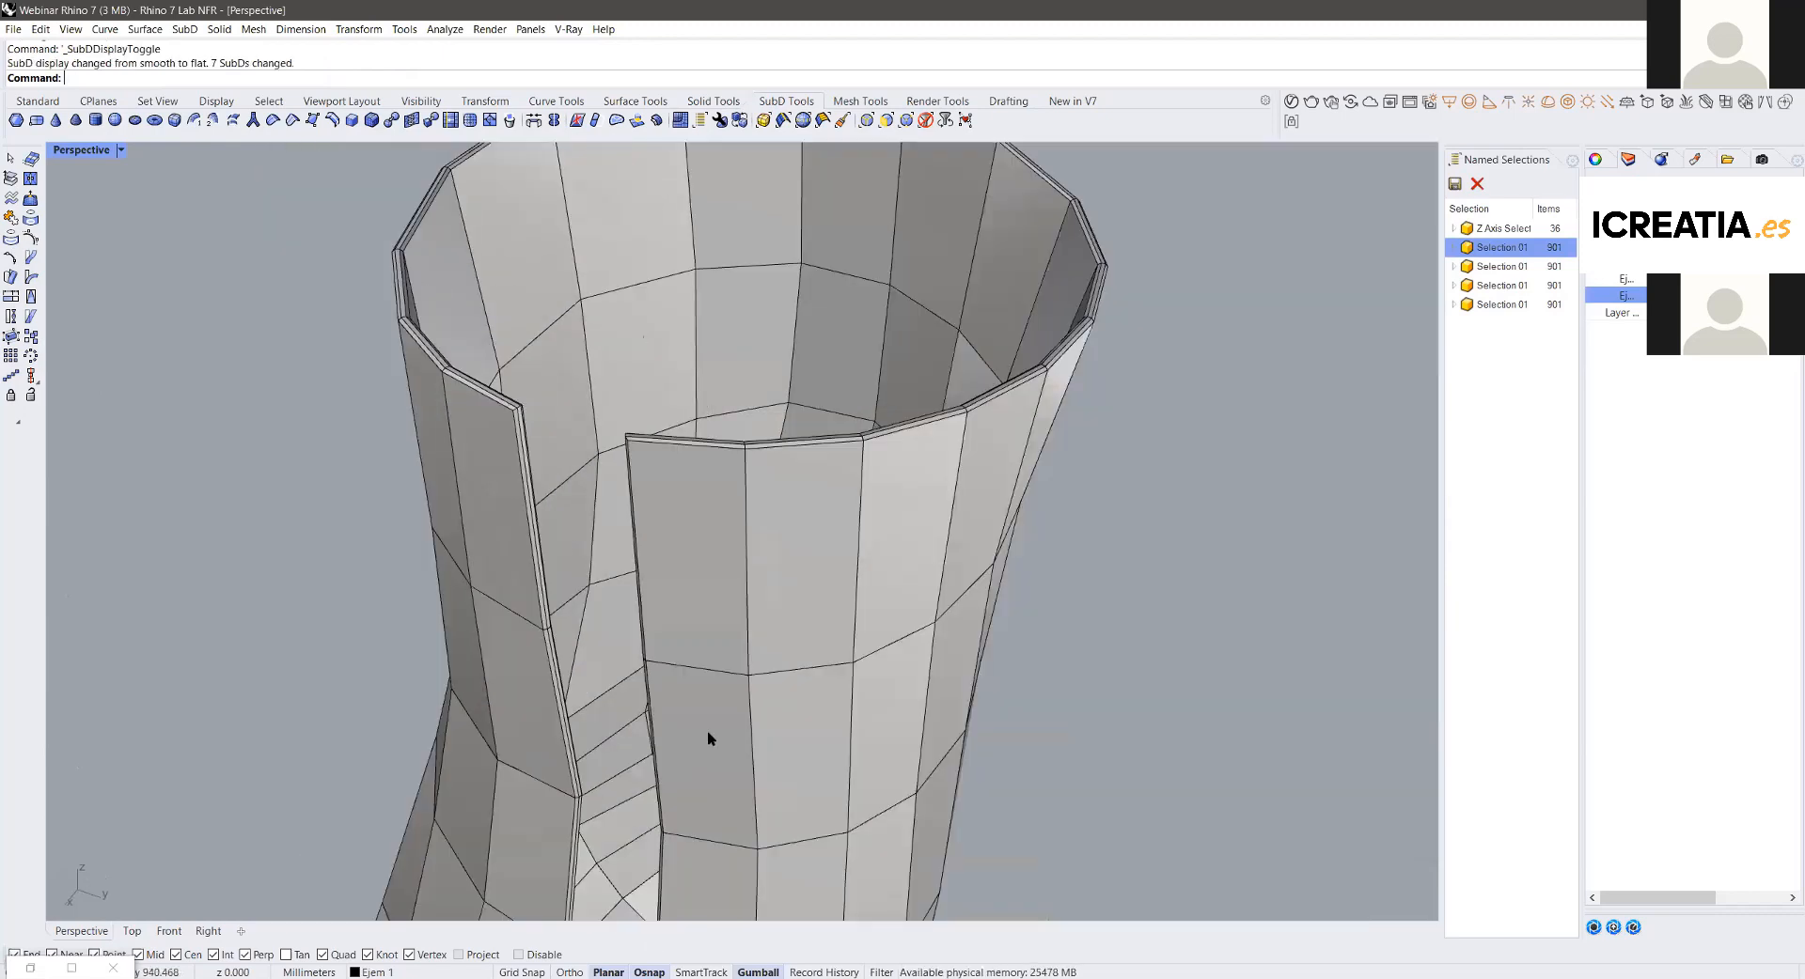
{"action": "scroll", "coordinate": [793, 637], "scroll_direction": "down", "scroll_amount": 5}
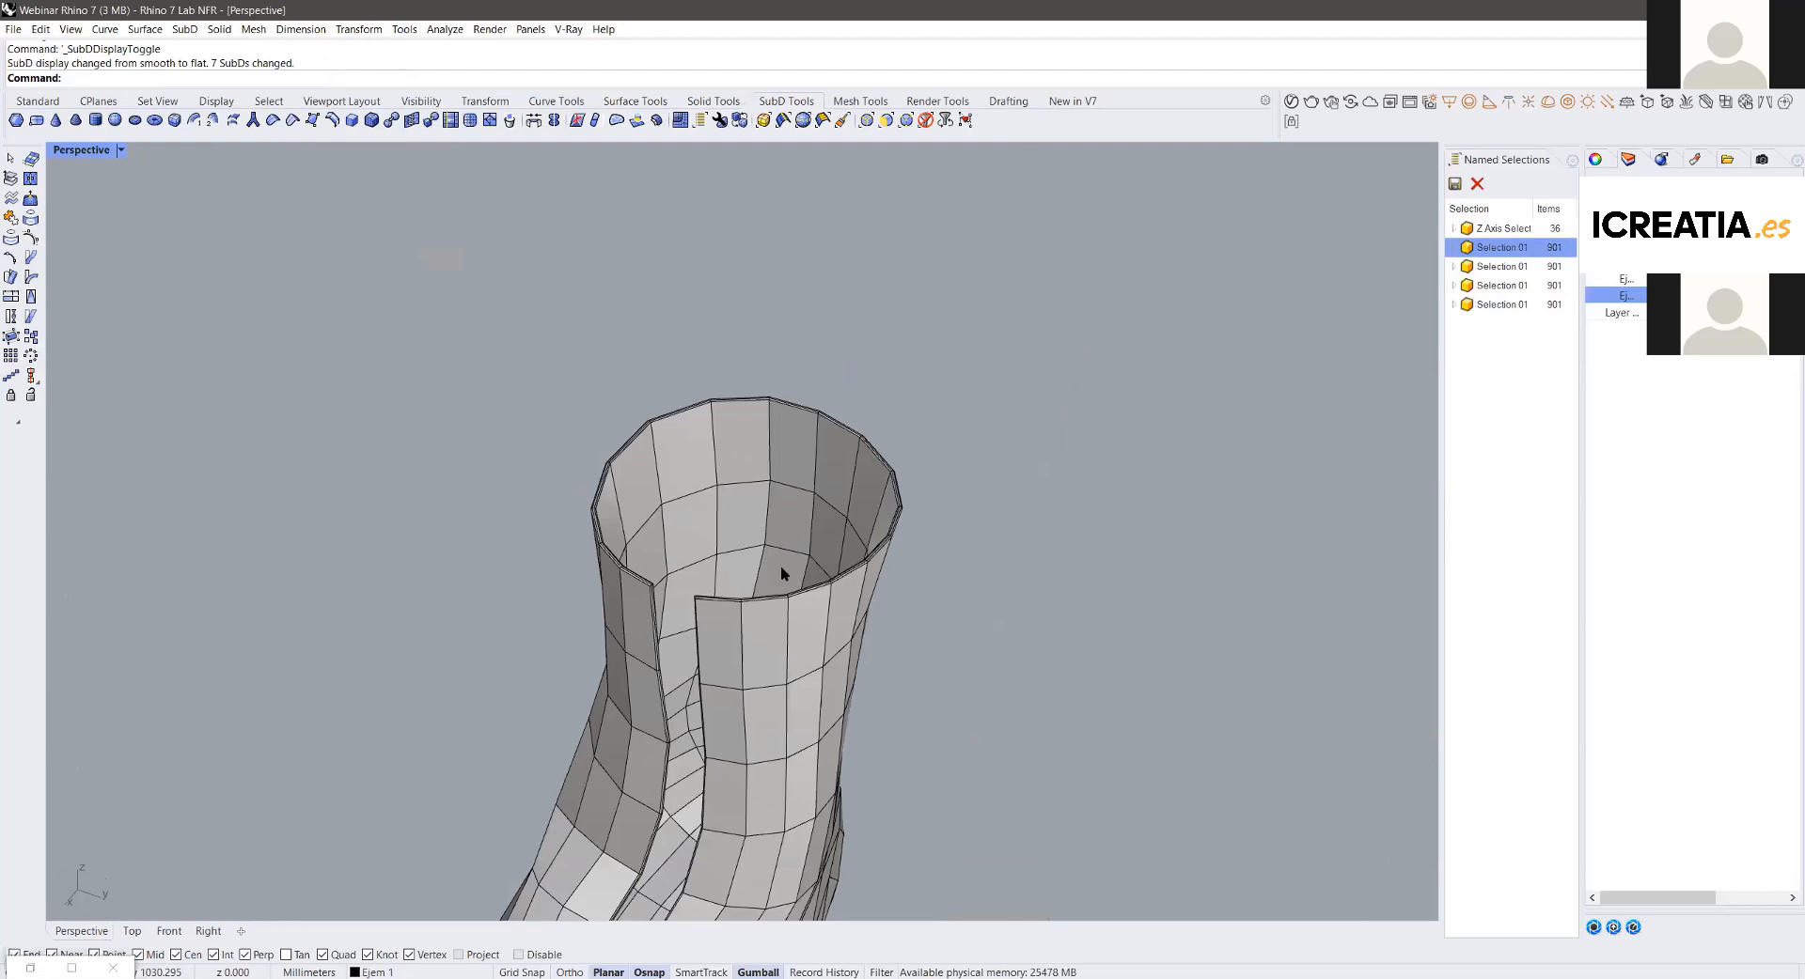
{"action": "scroll", "coordinate": [785, 568], "scroll_direction": "down", "scroll_amount": 5}
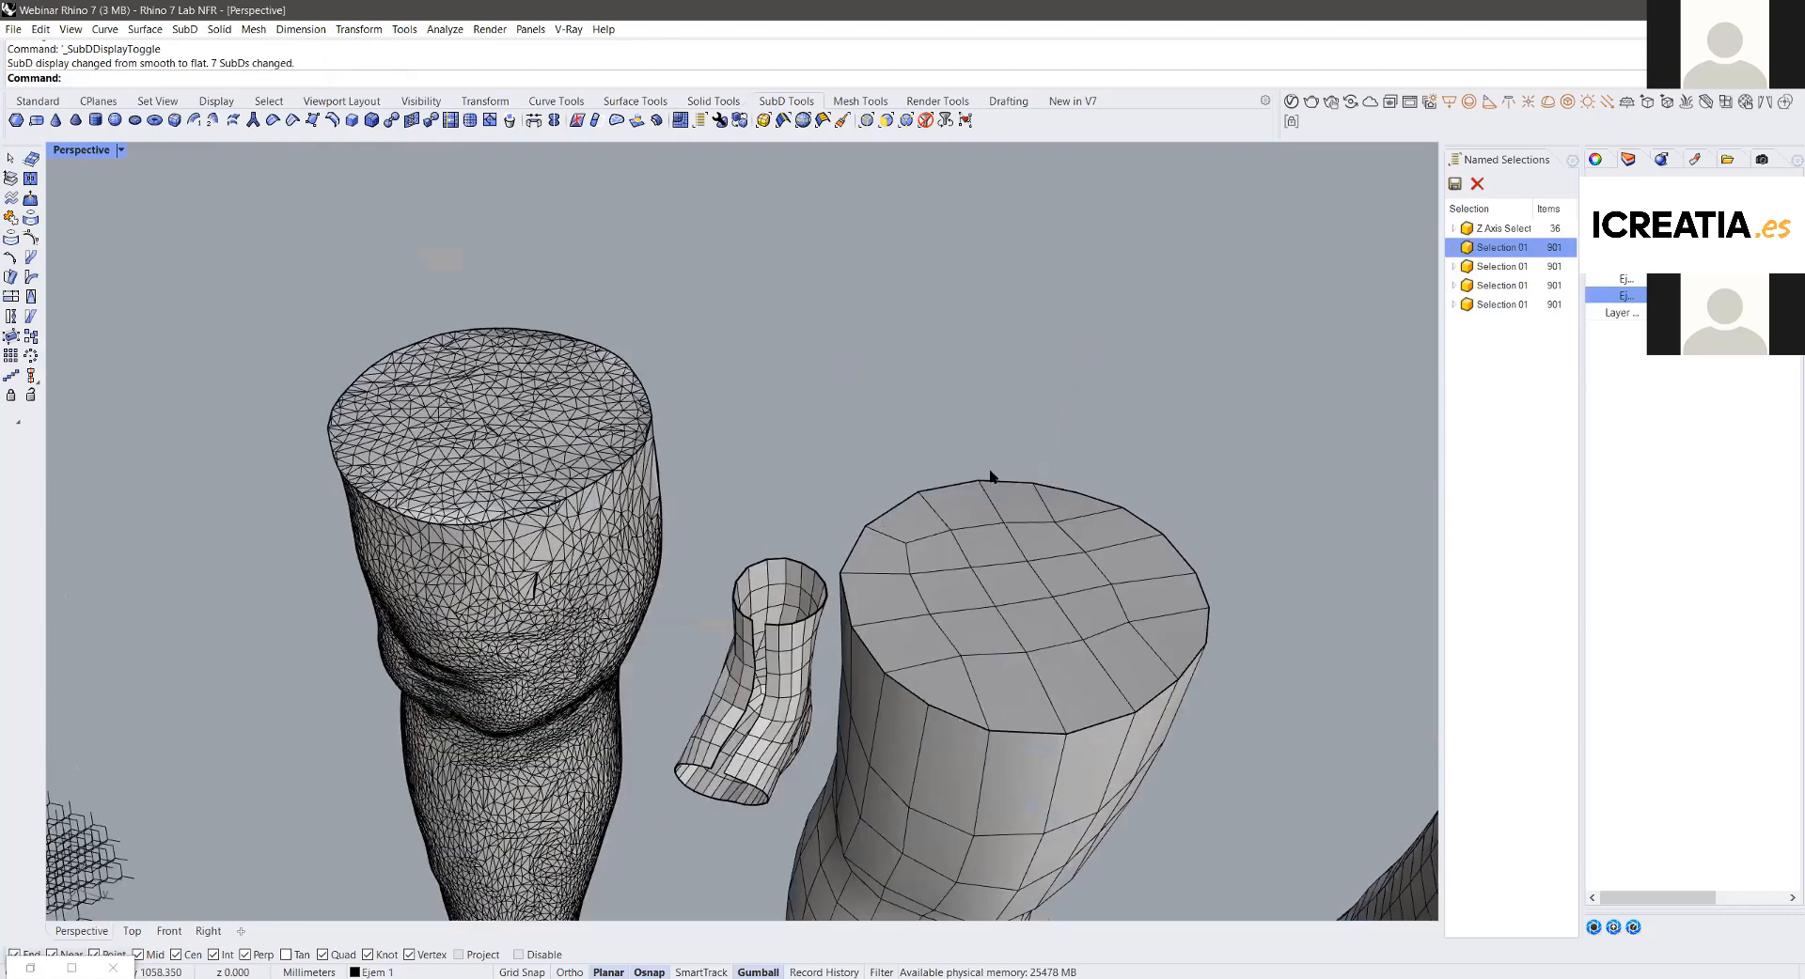
{"action": "key", "text": "Tab"}
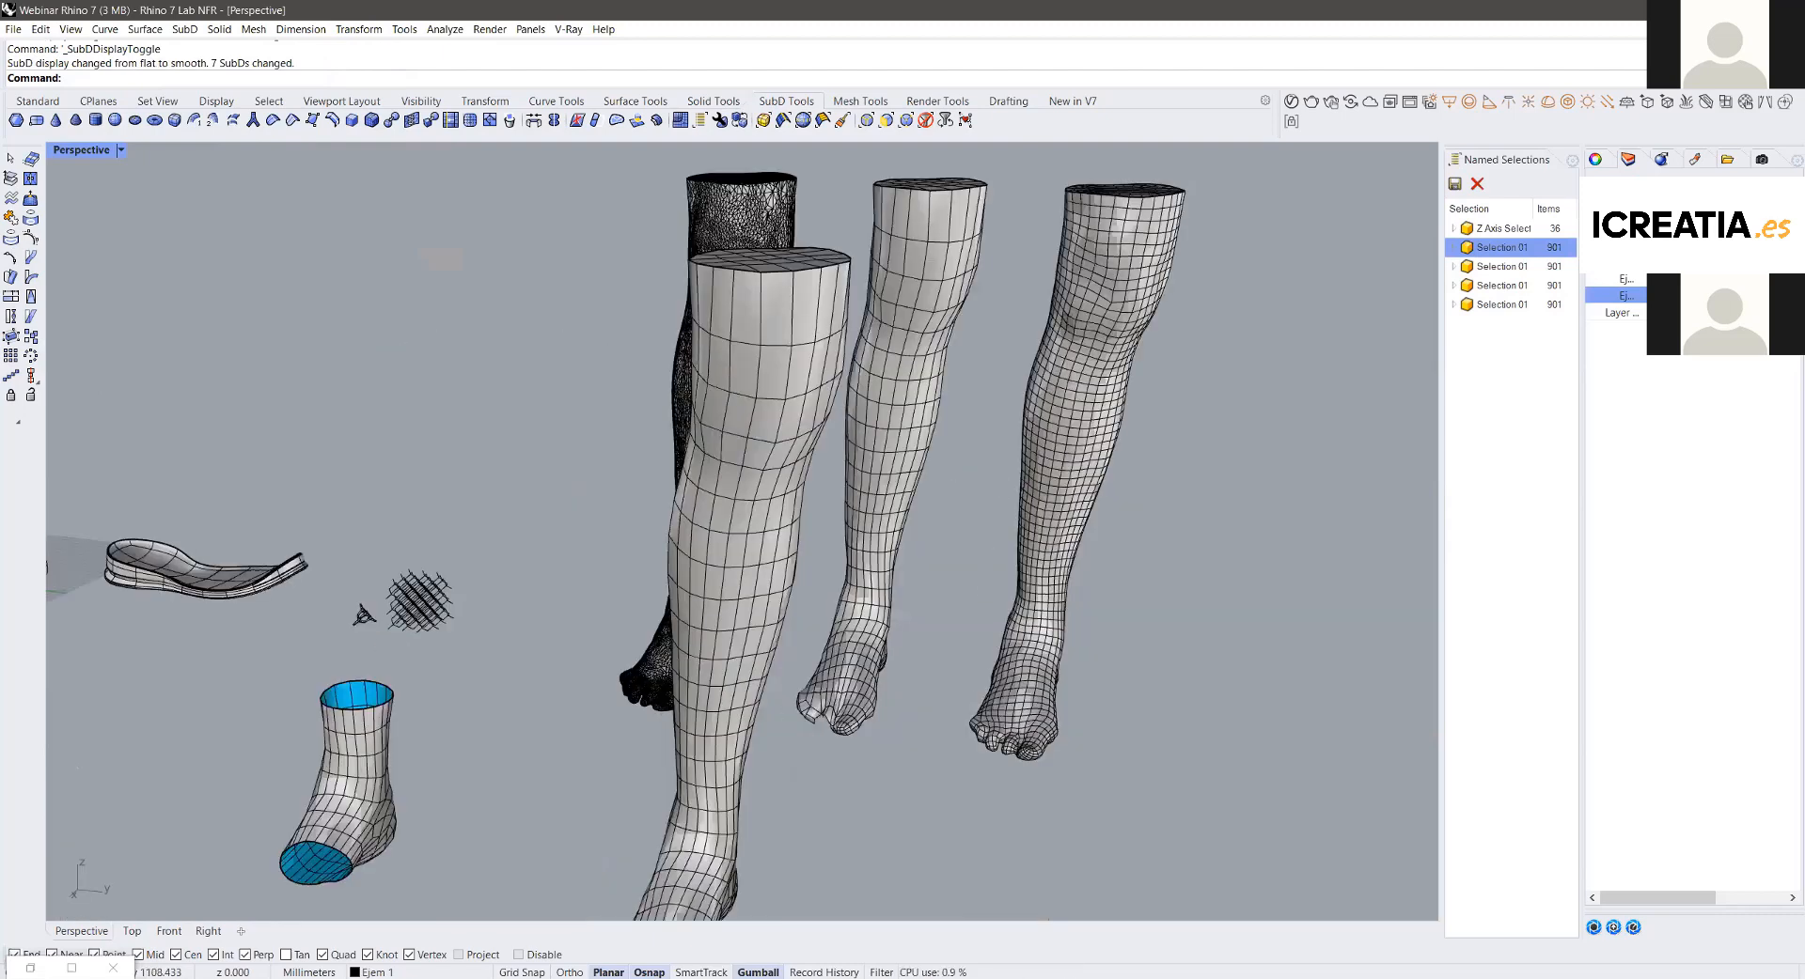
{"action": "scroll", "coordinate": [866, 684], "scroll_direction": "down", "scroll_amount": 5}
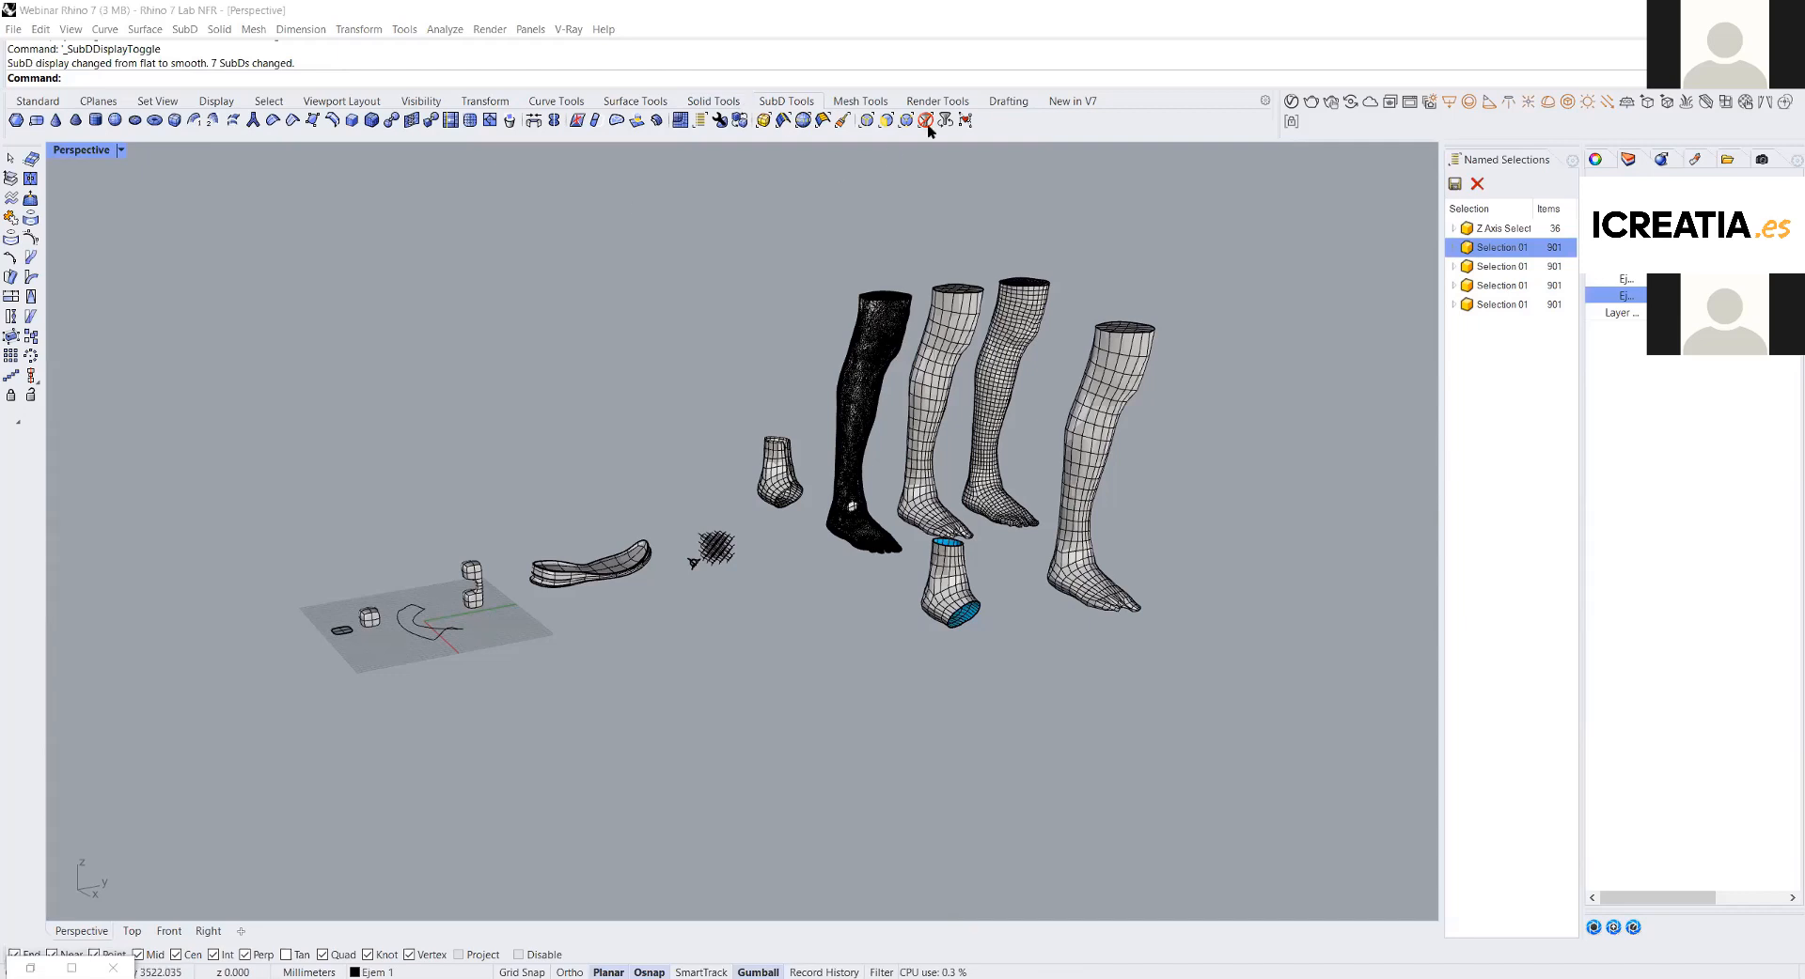
{"action": "left_click", "coordinate": [1071, 104]}
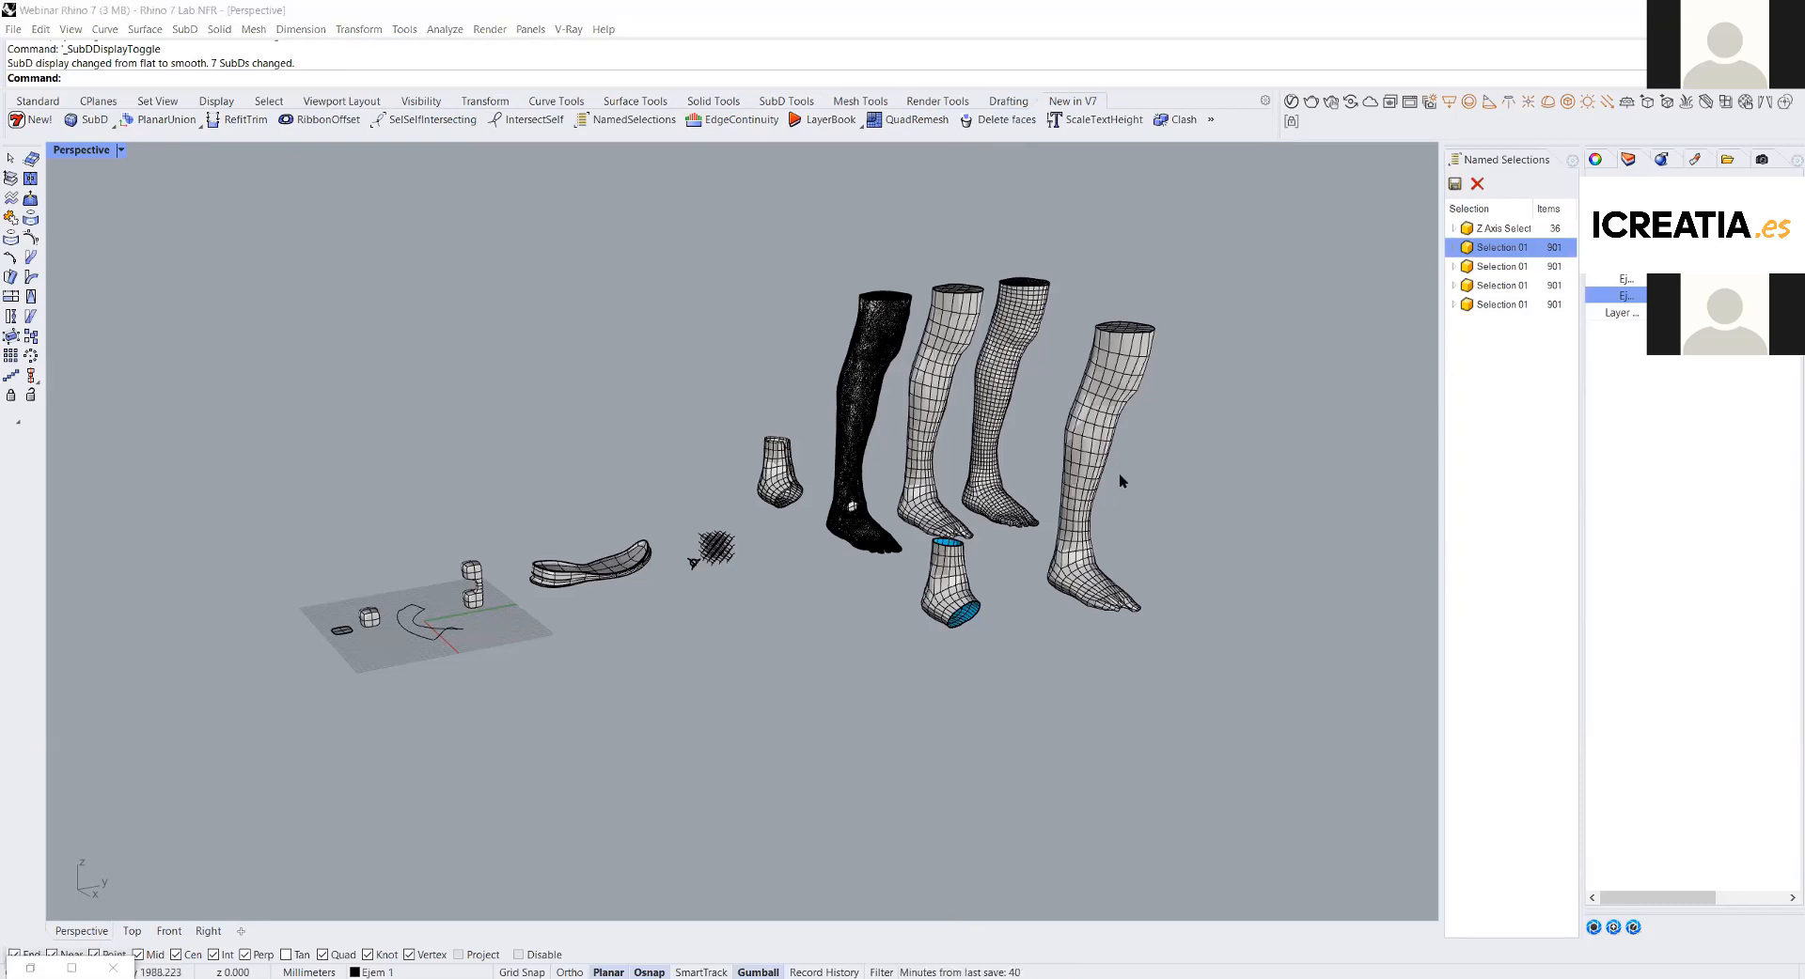
{"action": "scroll", "coordinate": [1166, 521], "scroll_direction": "down", "scroll_amount": 2}
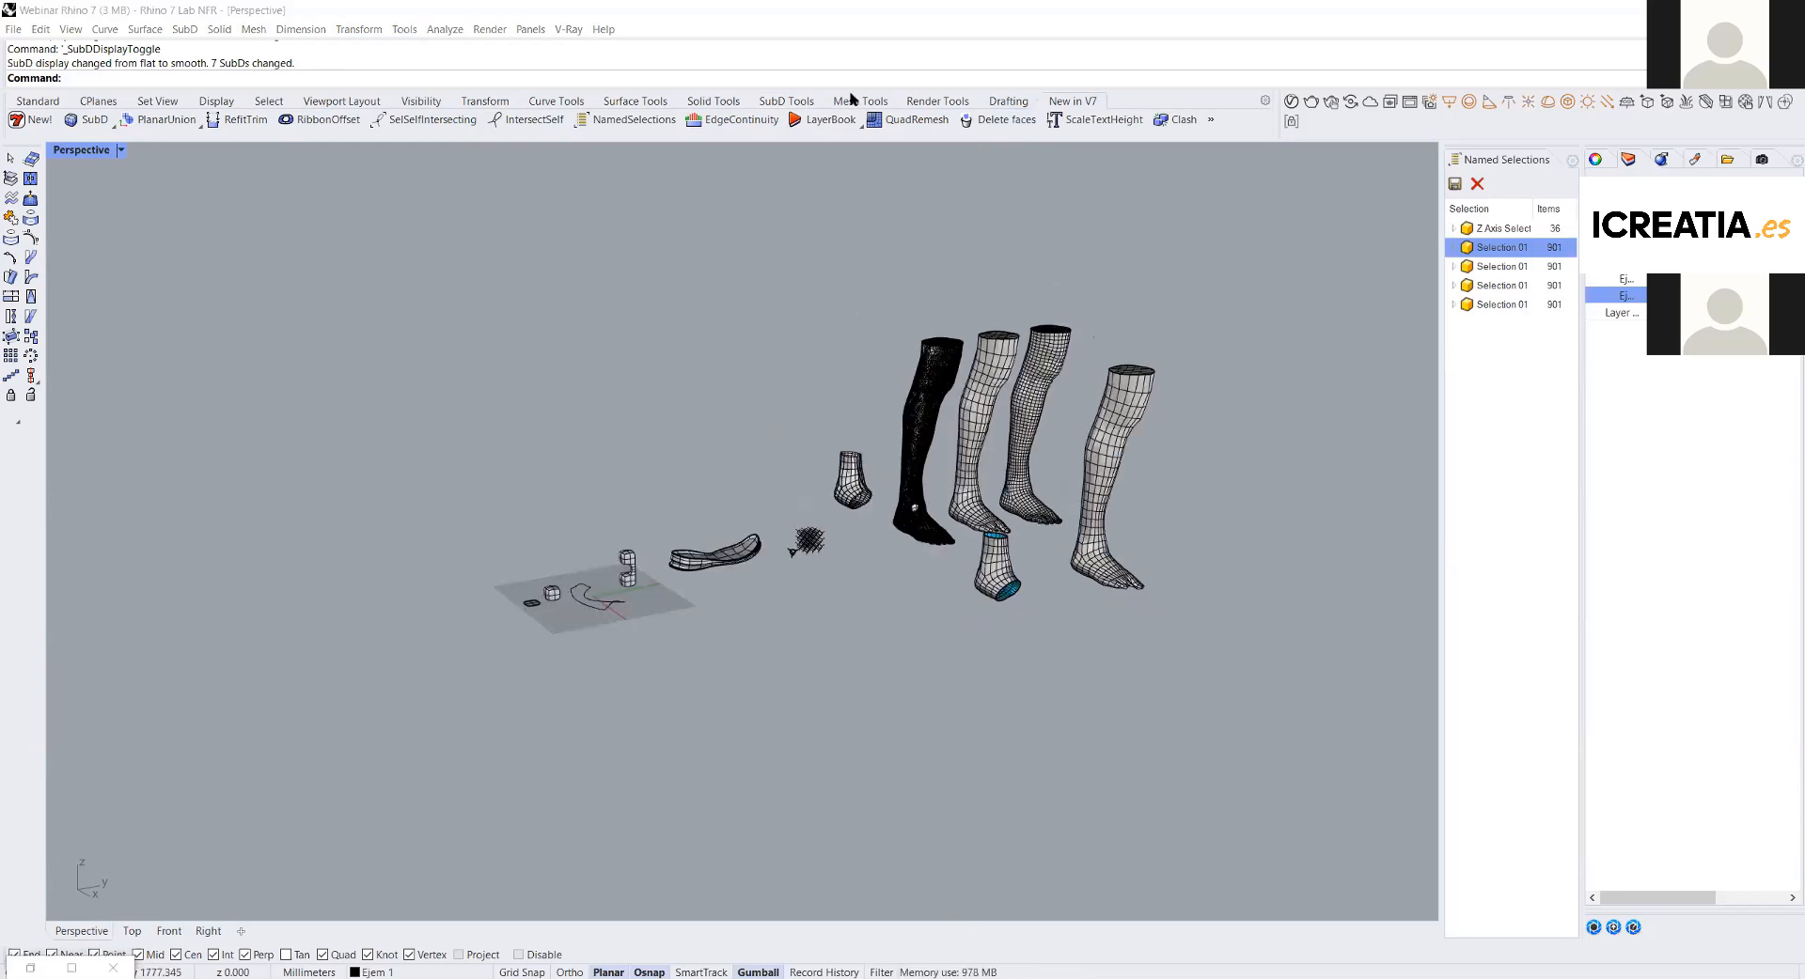
{"action": "scroll", "coordinate": [849, 93], "scroll_direction": "up", "scroll_amount": 2}
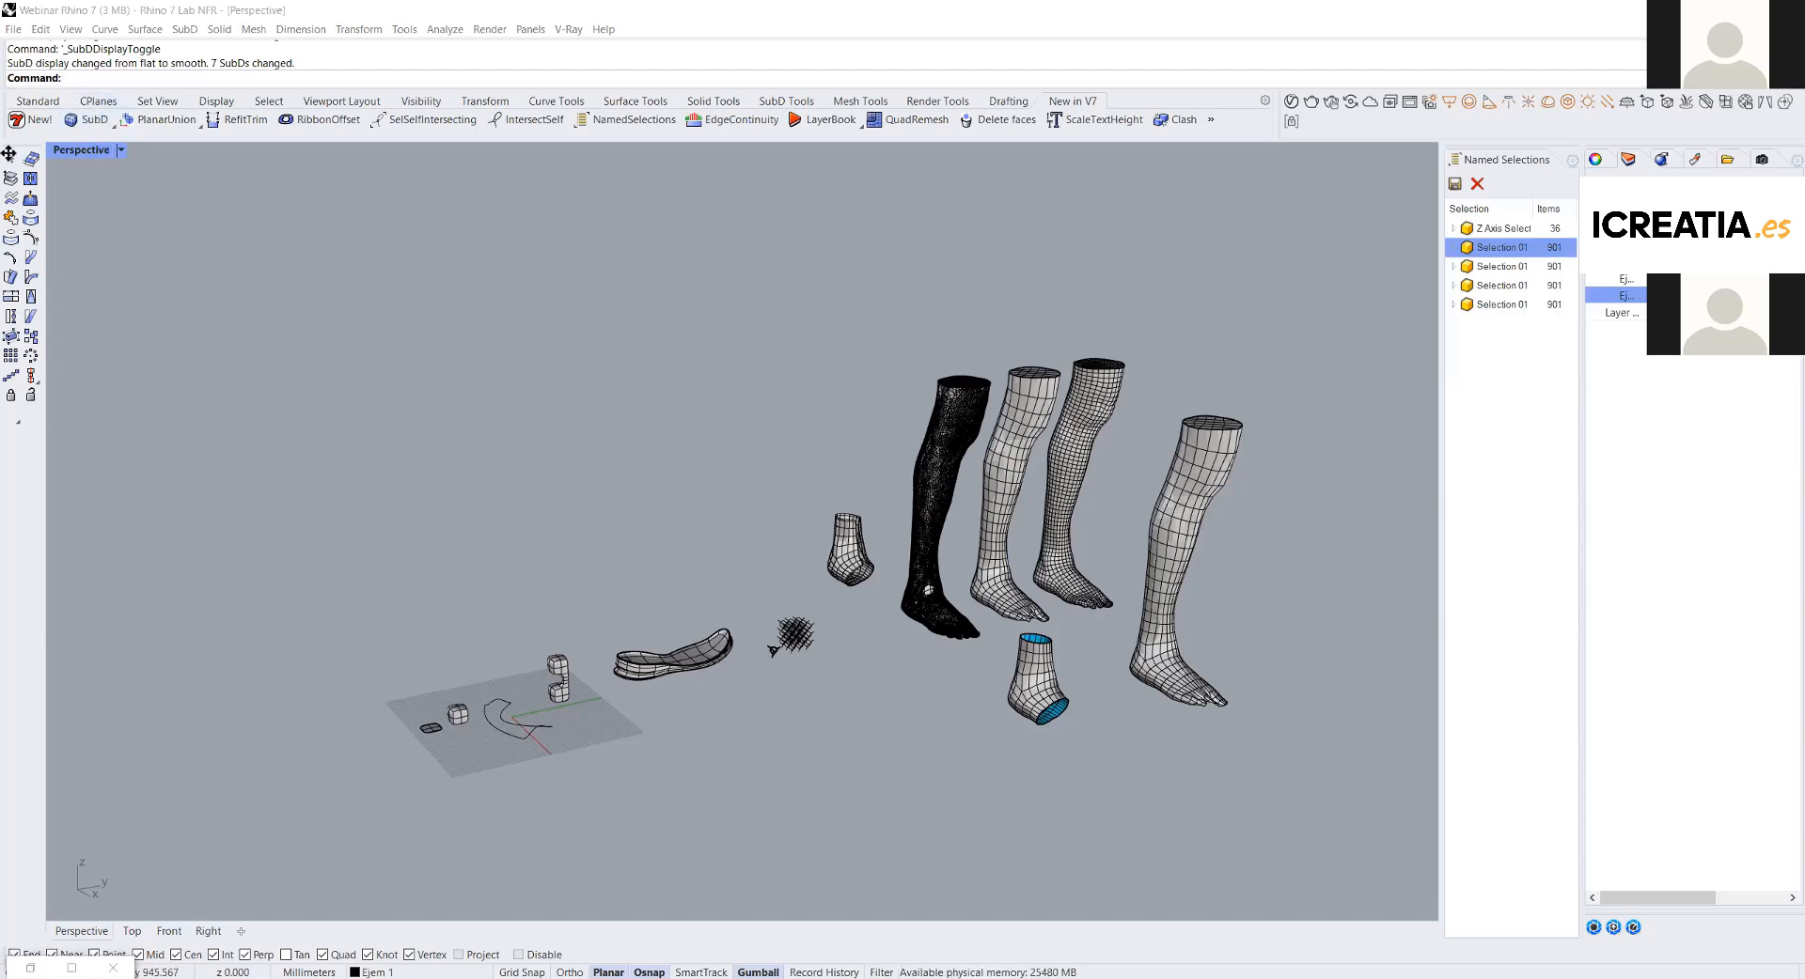
{"action": "left_click", "coordinate": [807, 102]}
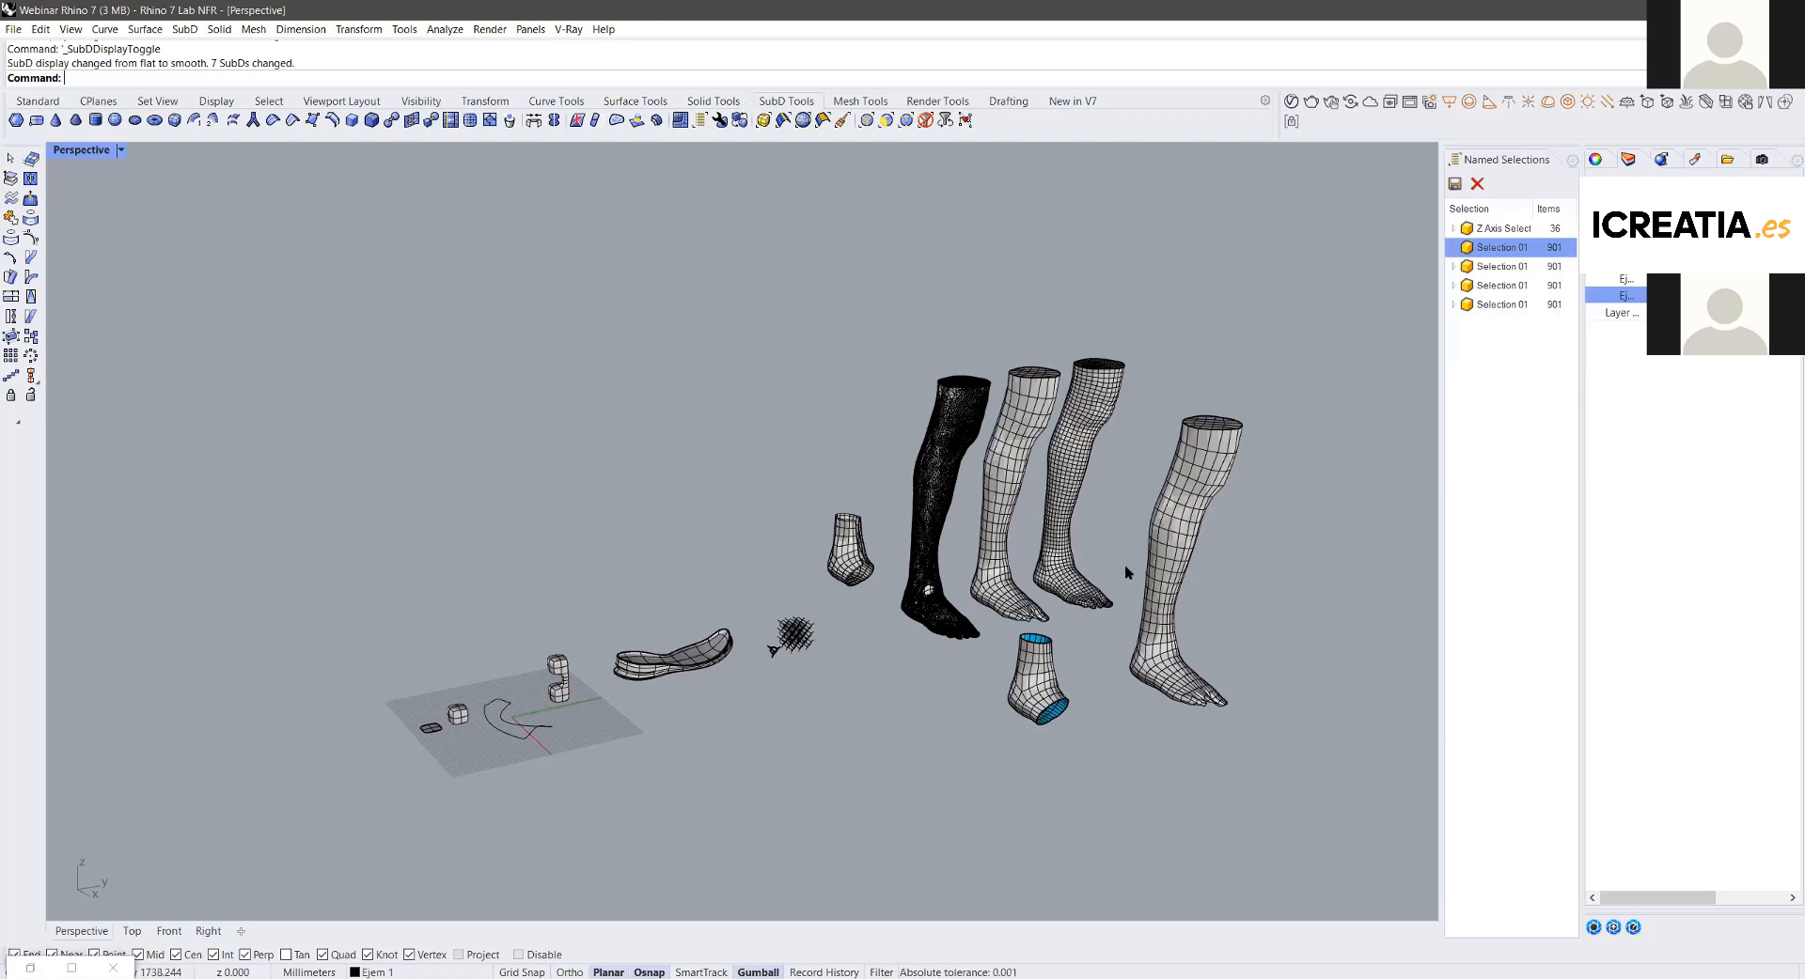
{"action": "scroll", "coordinate": [1125, 564], "scroll_direction": "up", "scroll_amount": 2}
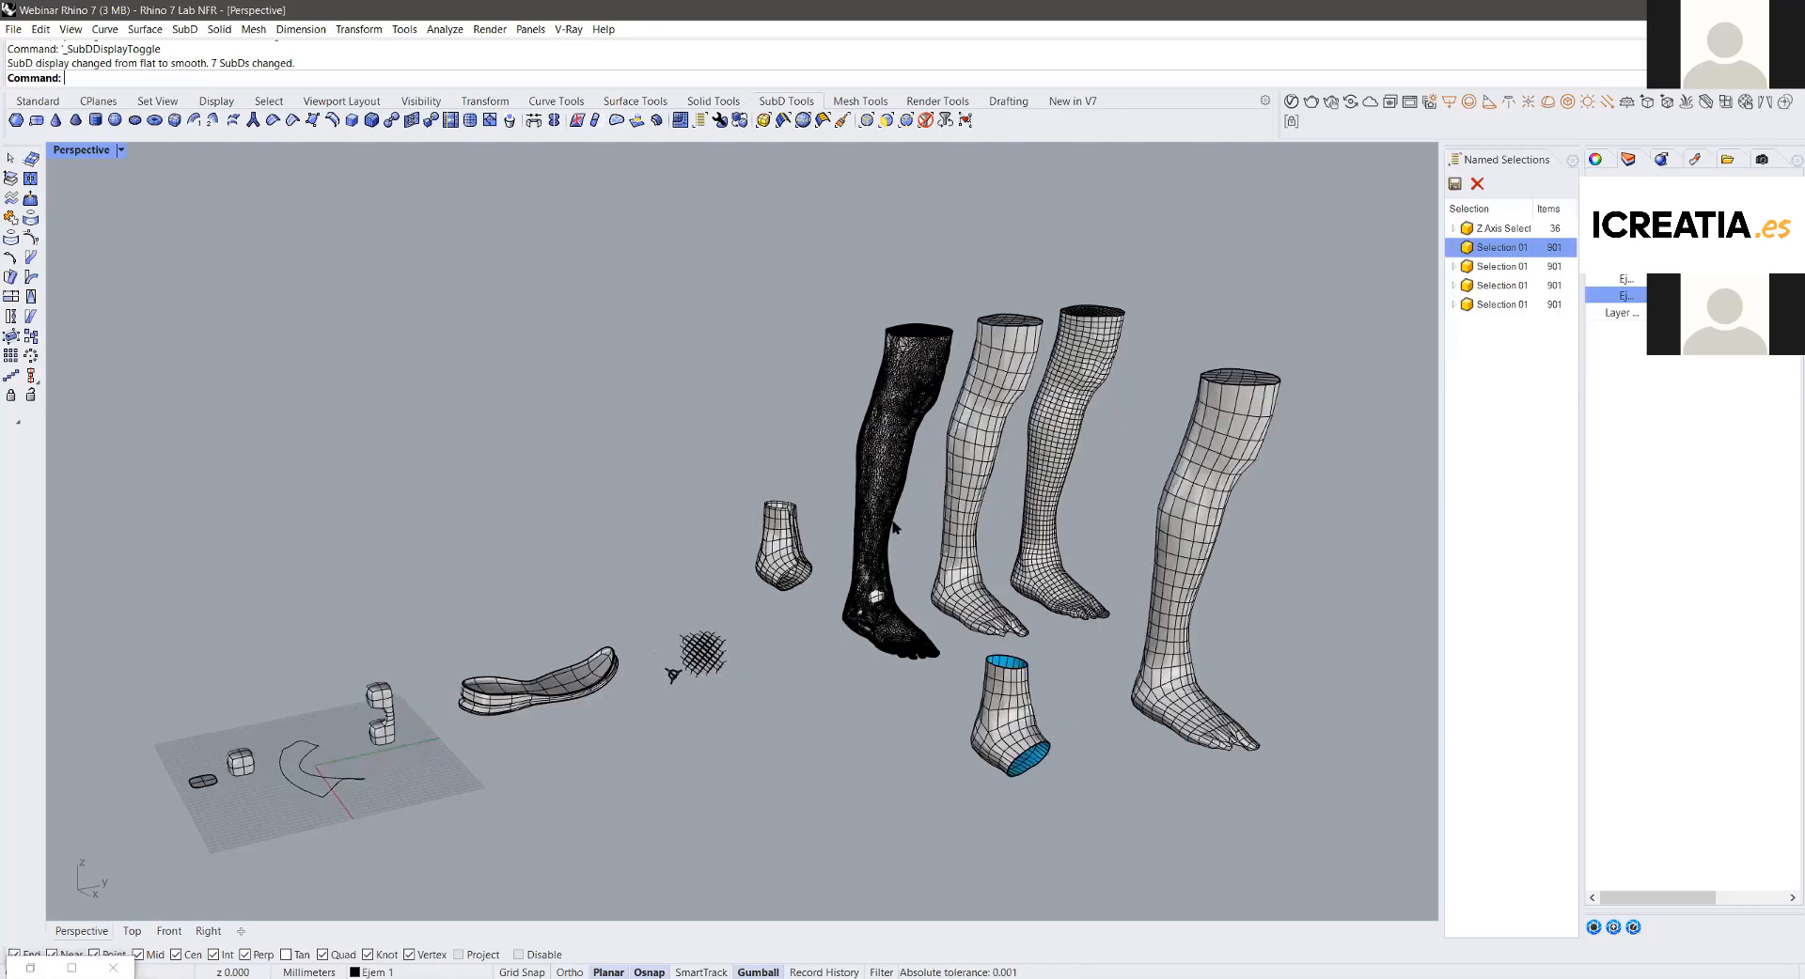
{"action": "right_click_drag", "start_coordinate": [1022, 528], "coordinate": [927, 288]}
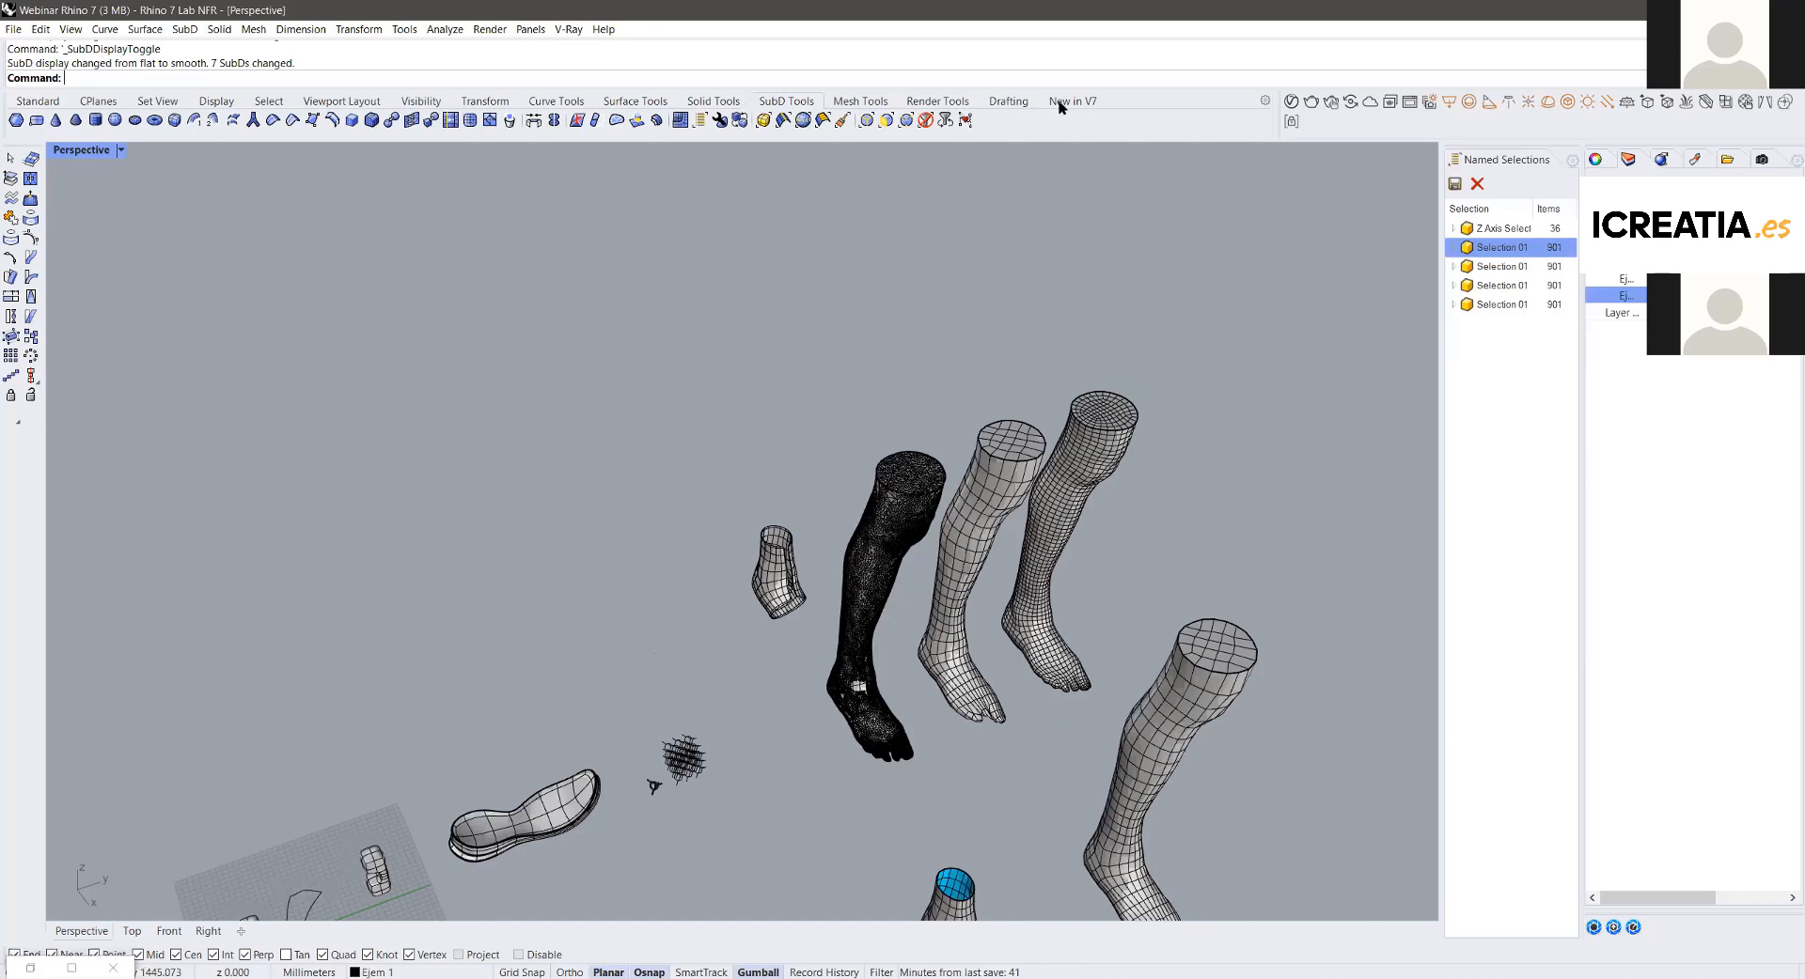
{"action": "scroll", "coordinate": [1022, 536], "scroll_direction": "up", "scroll_amount": 6}
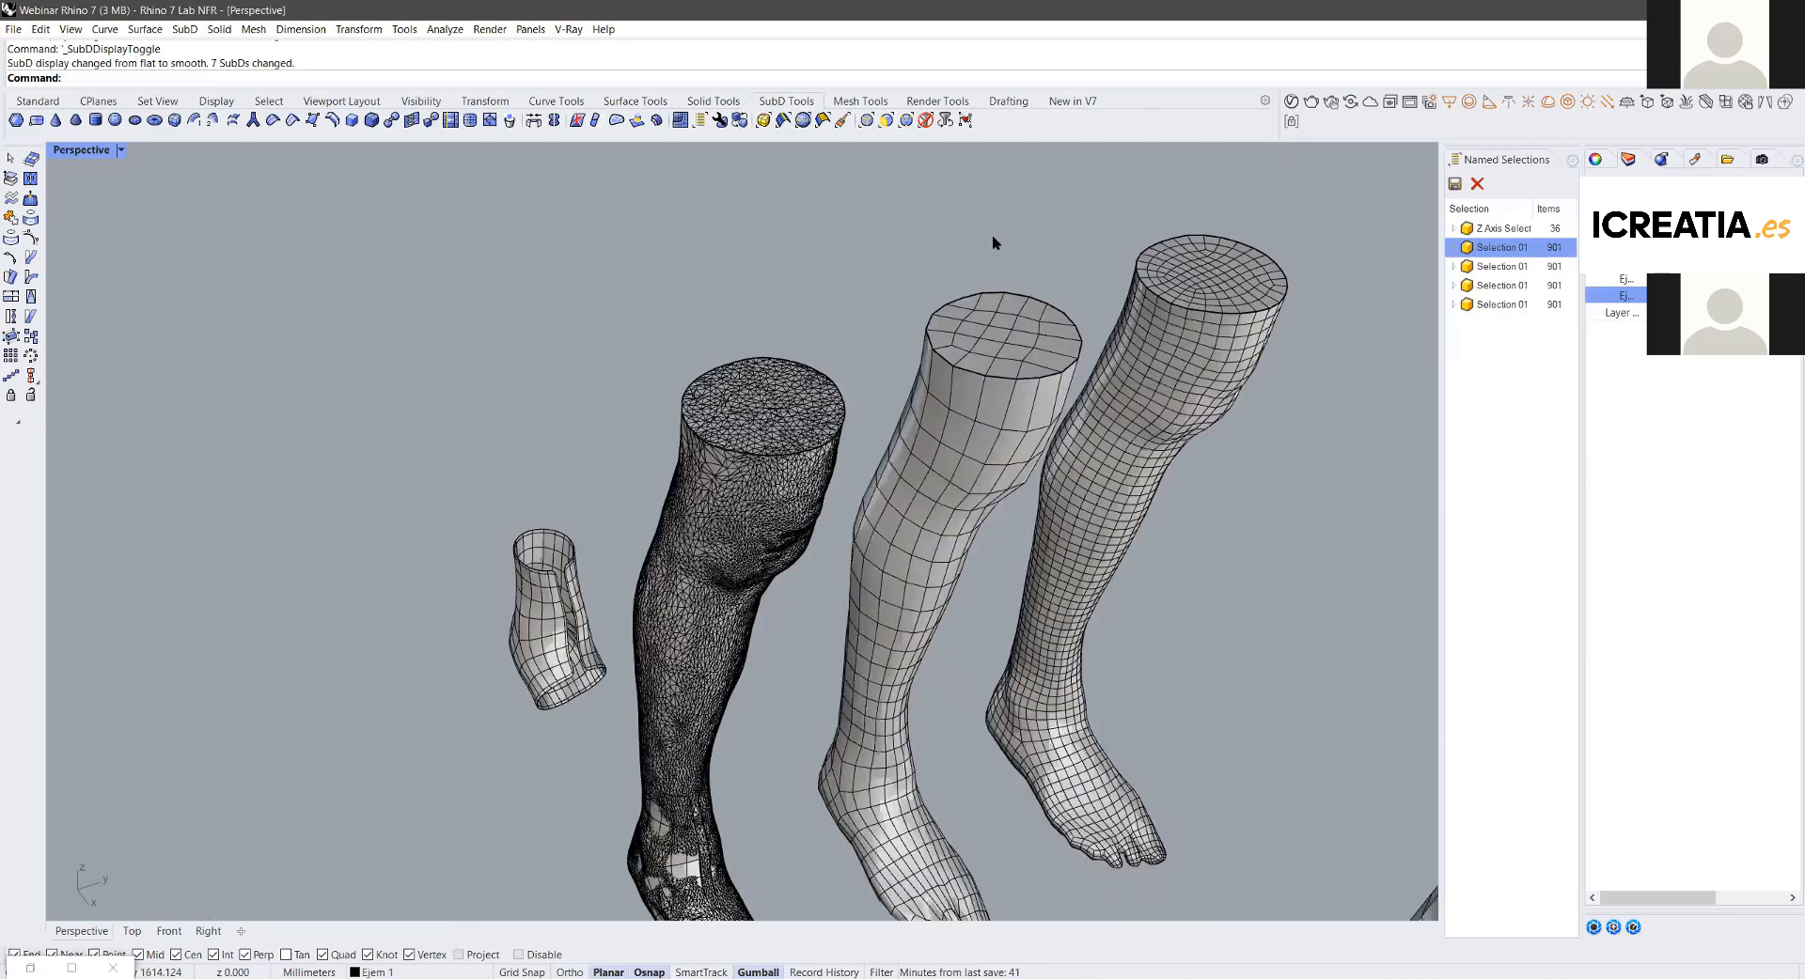
{"action": "right_click_drag", "start_coordinate": [955, 173], "coordinate": [985, 88]}
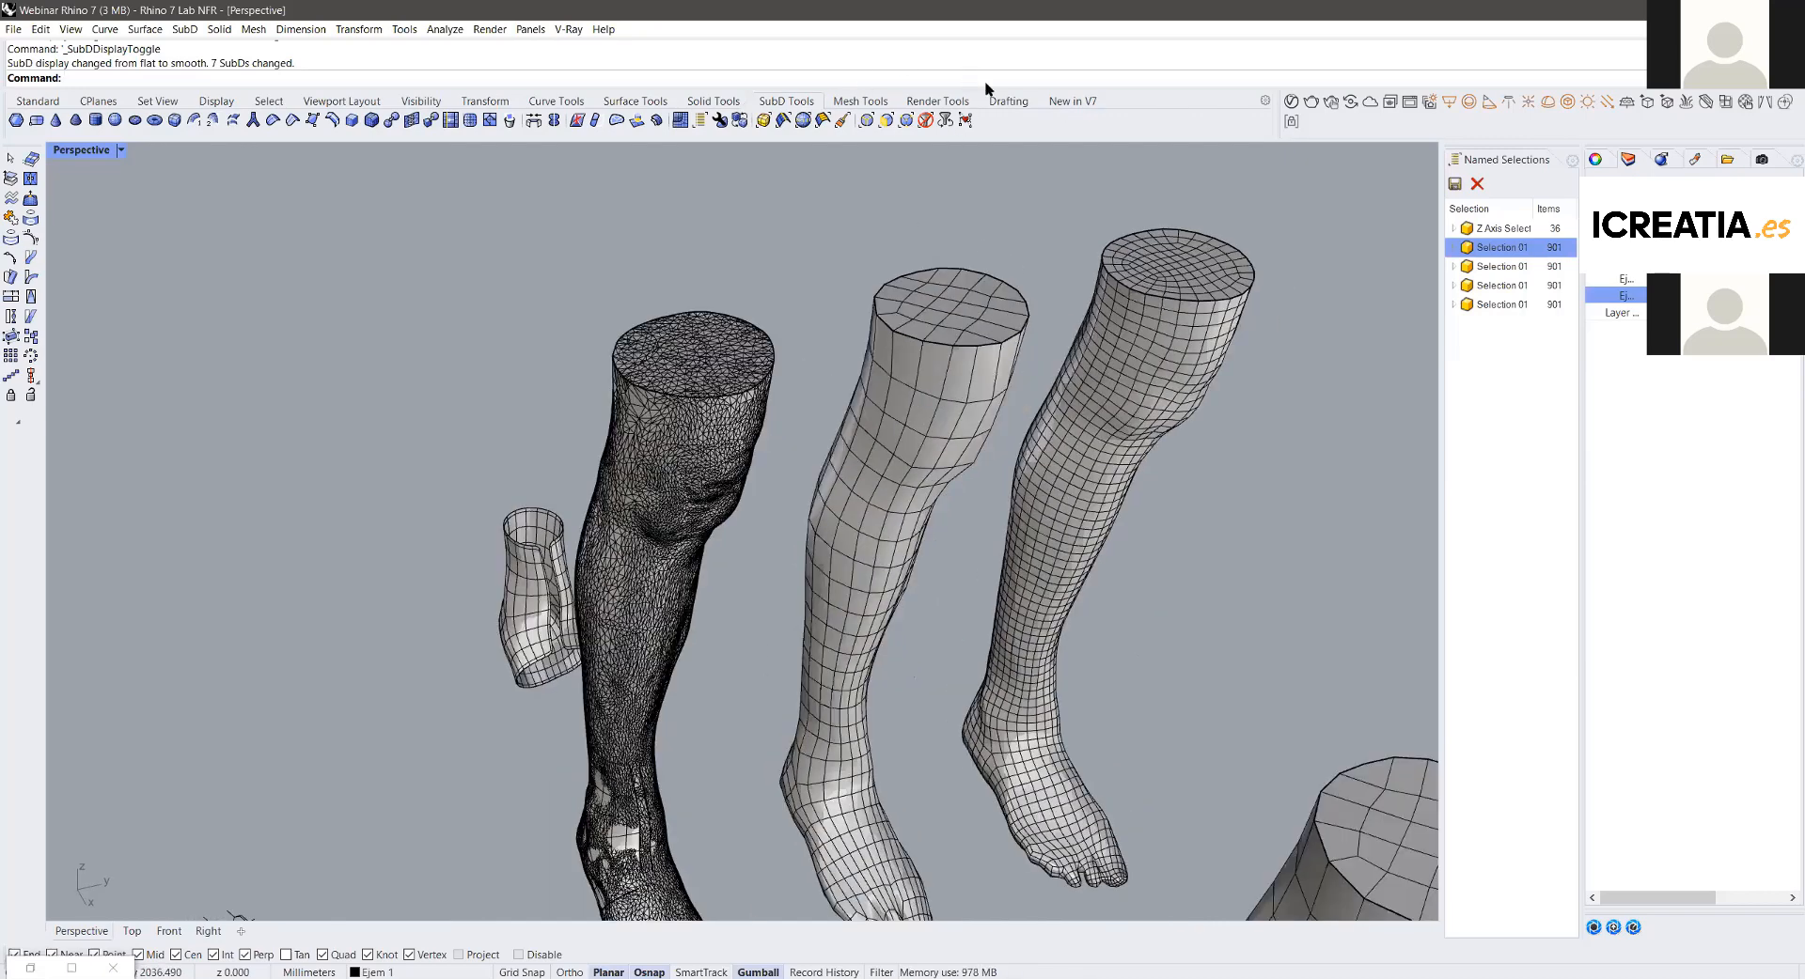
{"action": "left_click", "coordinate": [1057, 105]}
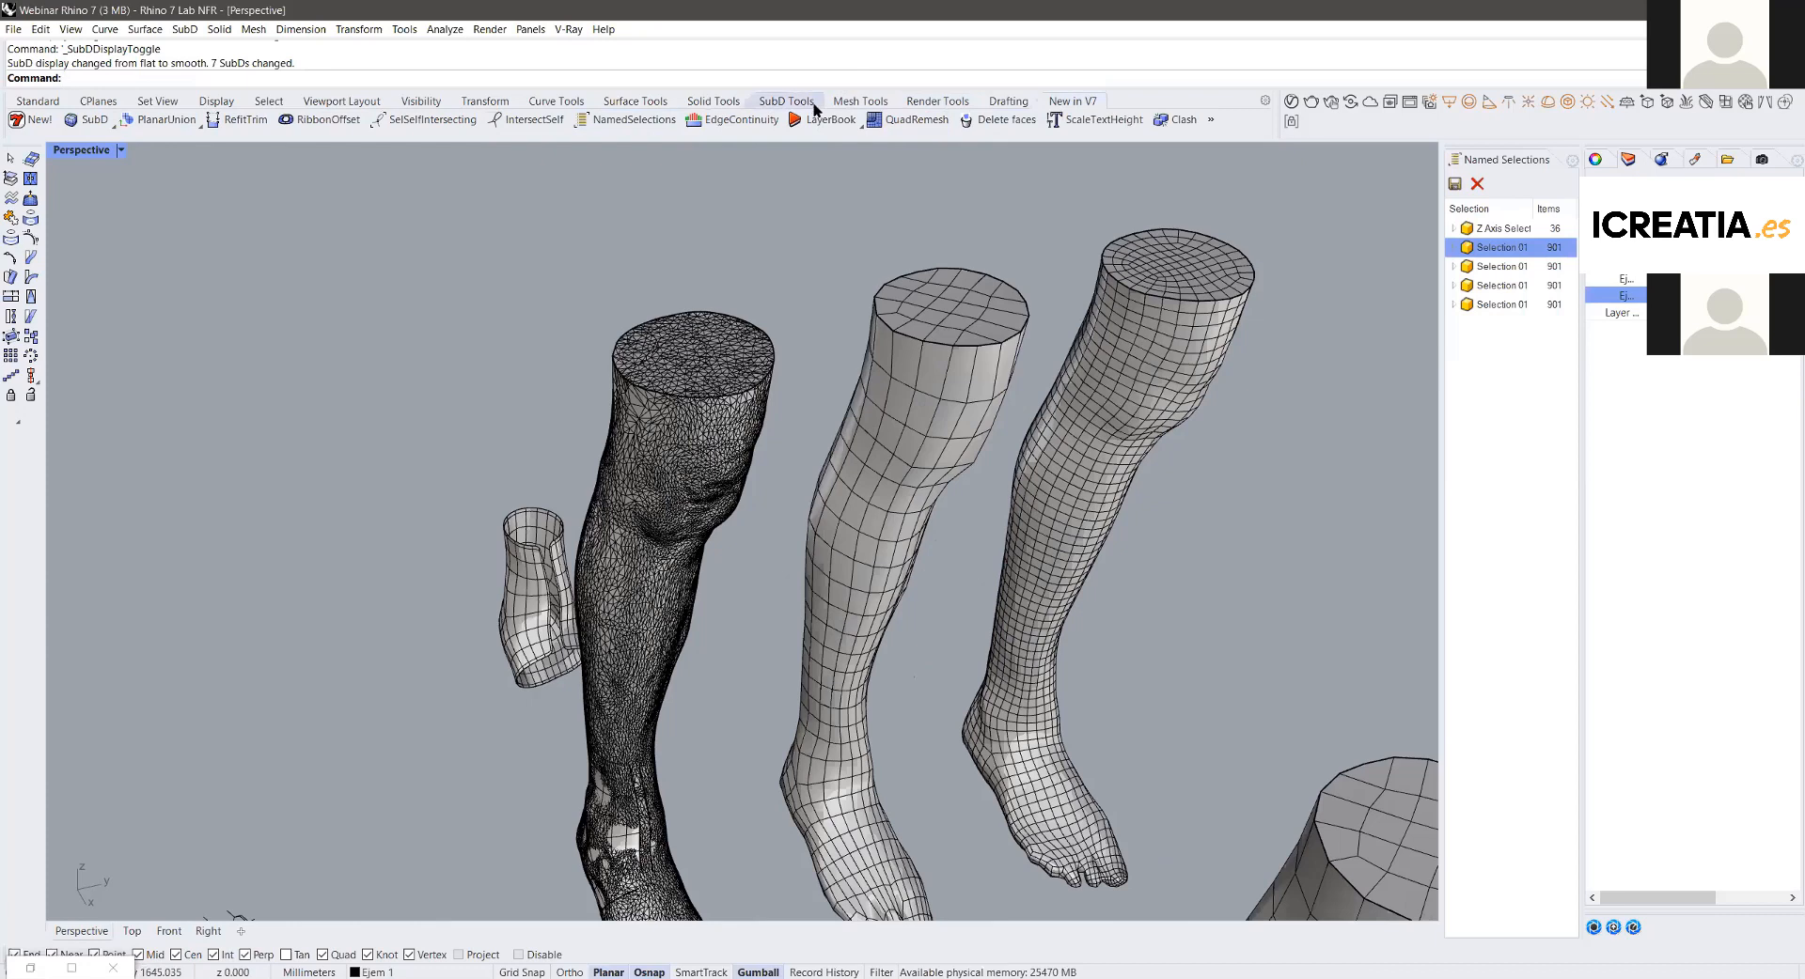
{"action": "left_click", "coordinate": [1209, 122]}
{"action": "left_click", "coordinate": [1052, 223]}
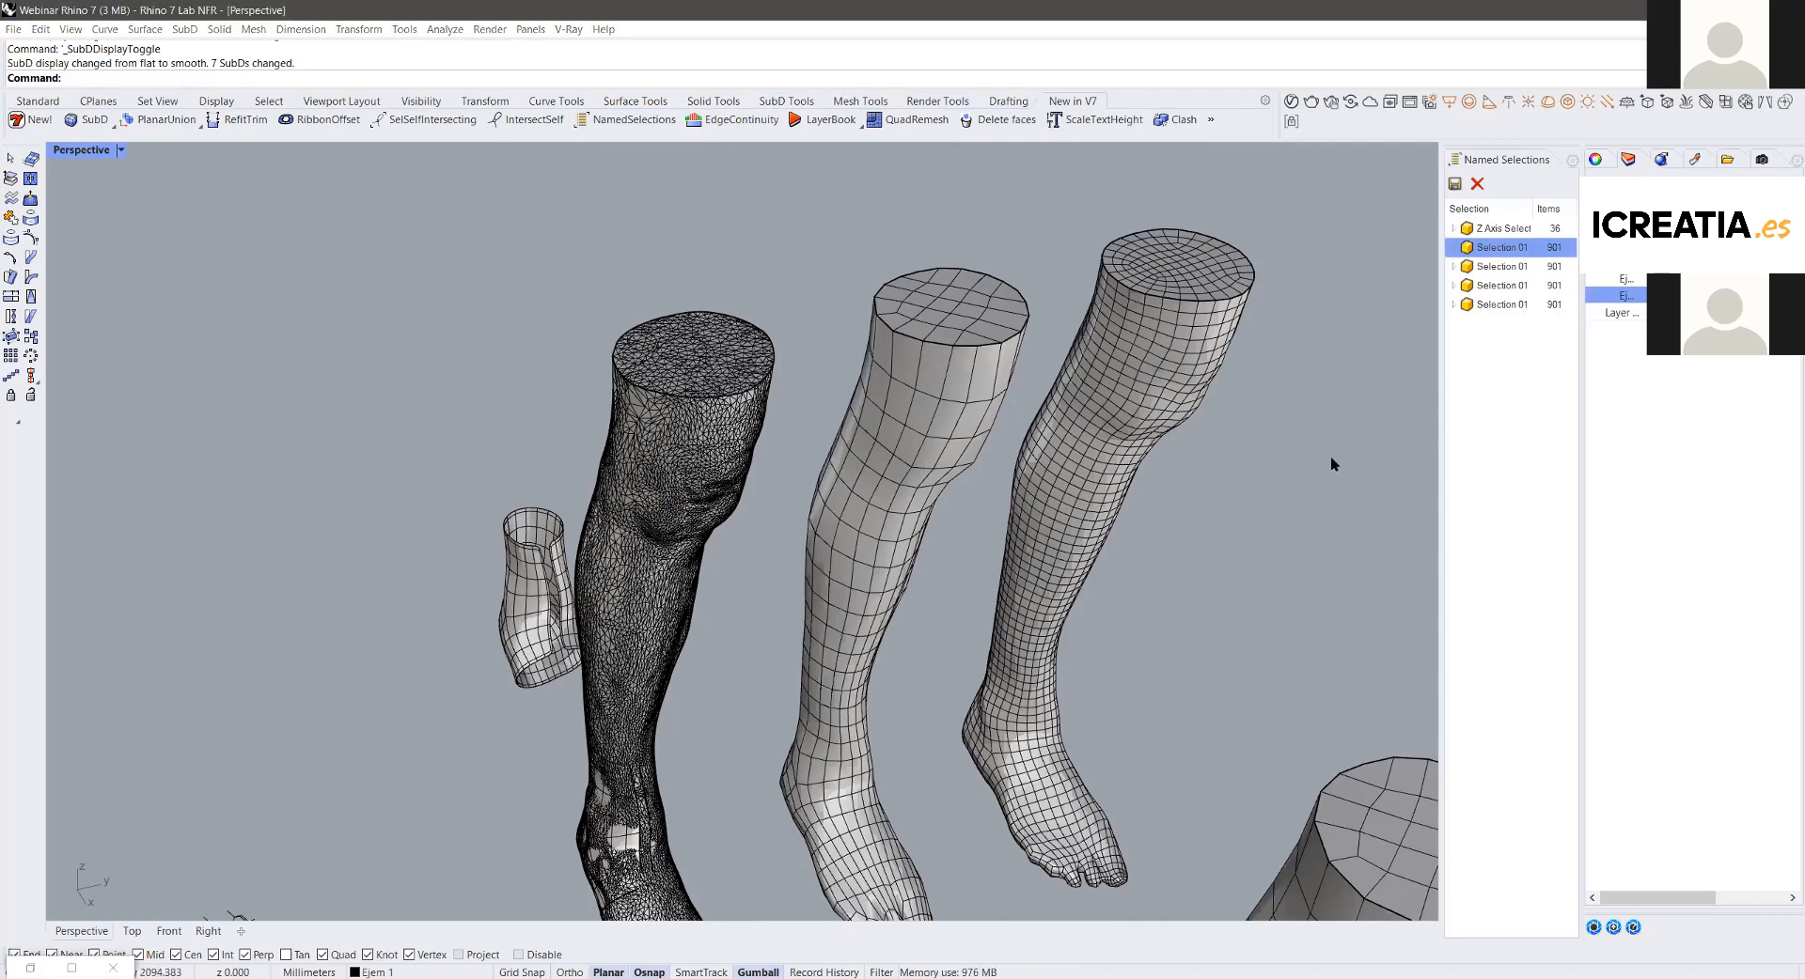
Step: Examine the lattice of curves and the small three-armed node beside it, between the shoe sole and the scanned foot
{"action": "scroll", "coordinate": [480, 766], "scroll_direction": "down", "scroll_amount": 5}
{"action": "right_click_drag", "start_coordinate": [479, 766], "coordinate": [1011, 561]}
{"action": "scroll", "coordinate": [1012, 561], "scroll_direction": "up", "scroll_amount": 5}
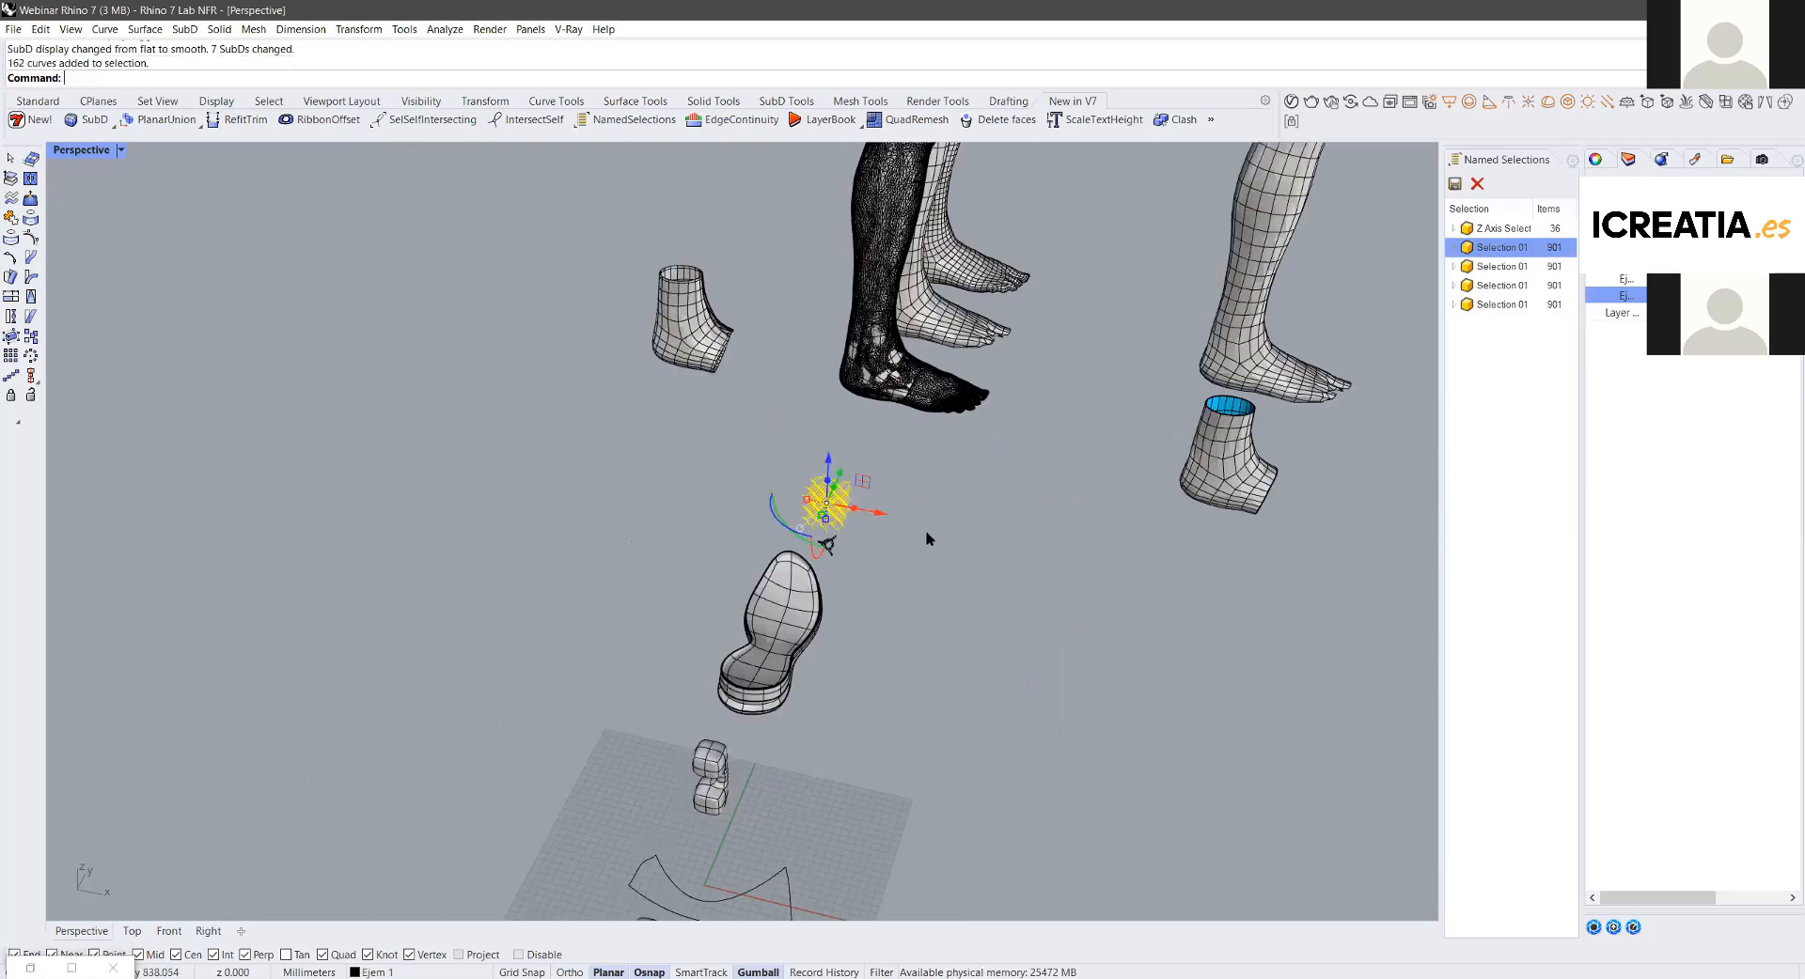
{"action": "scroll", "coordinate": [926, 533], "scroll_direction": "up", "scroll_amount": 3}
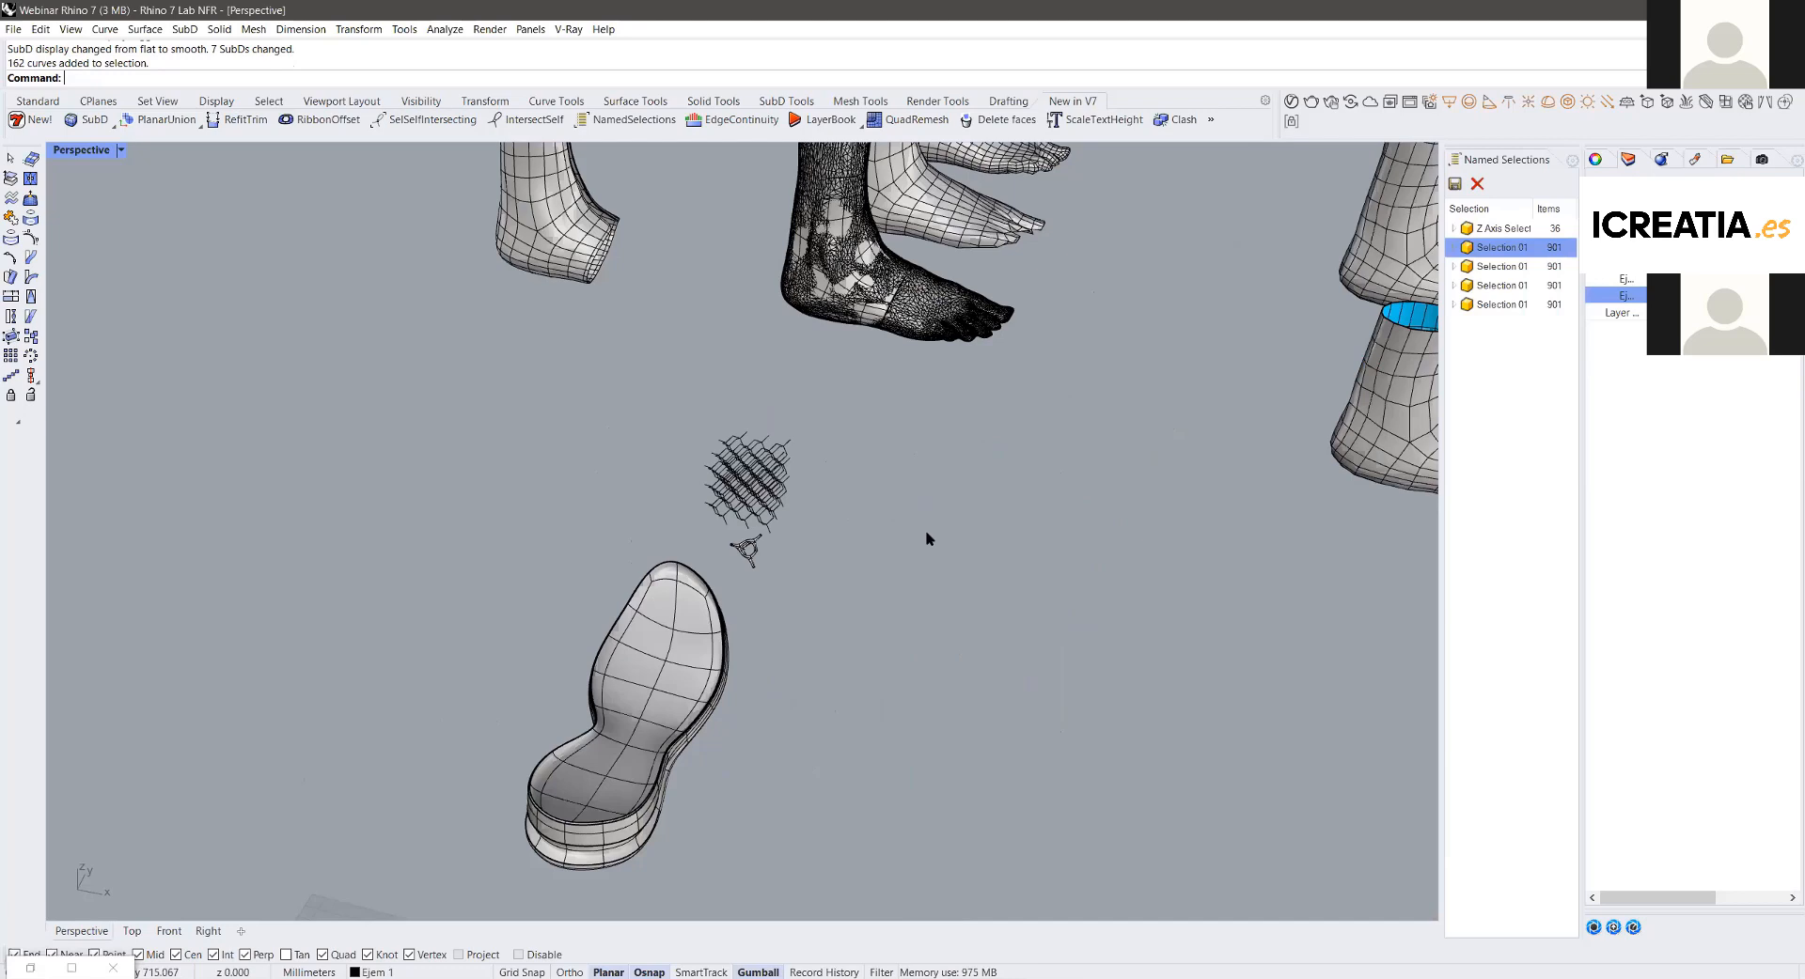
{"action": "scroll", "coordinate": [773, 548], "scroll_direction": "up", "scroll_amount": 1}
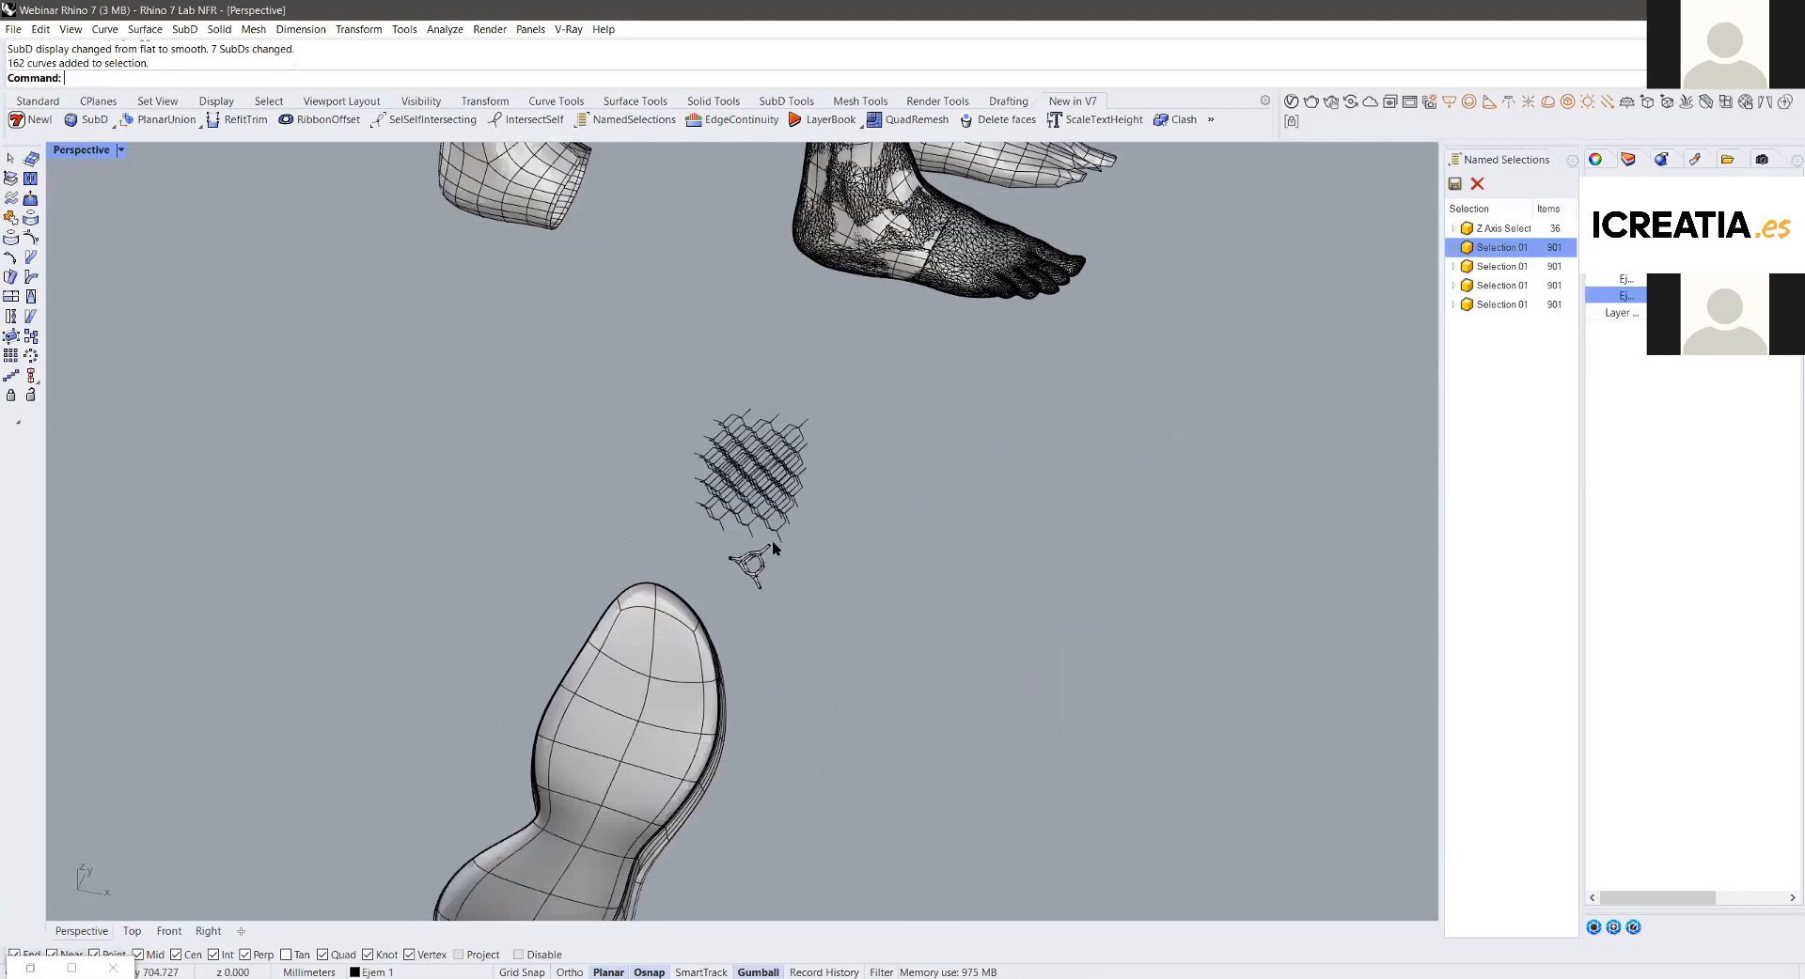
{"action": "right_click_drag", "start_coordinate": [1086, 519], "coordinate": [1023, 536]}
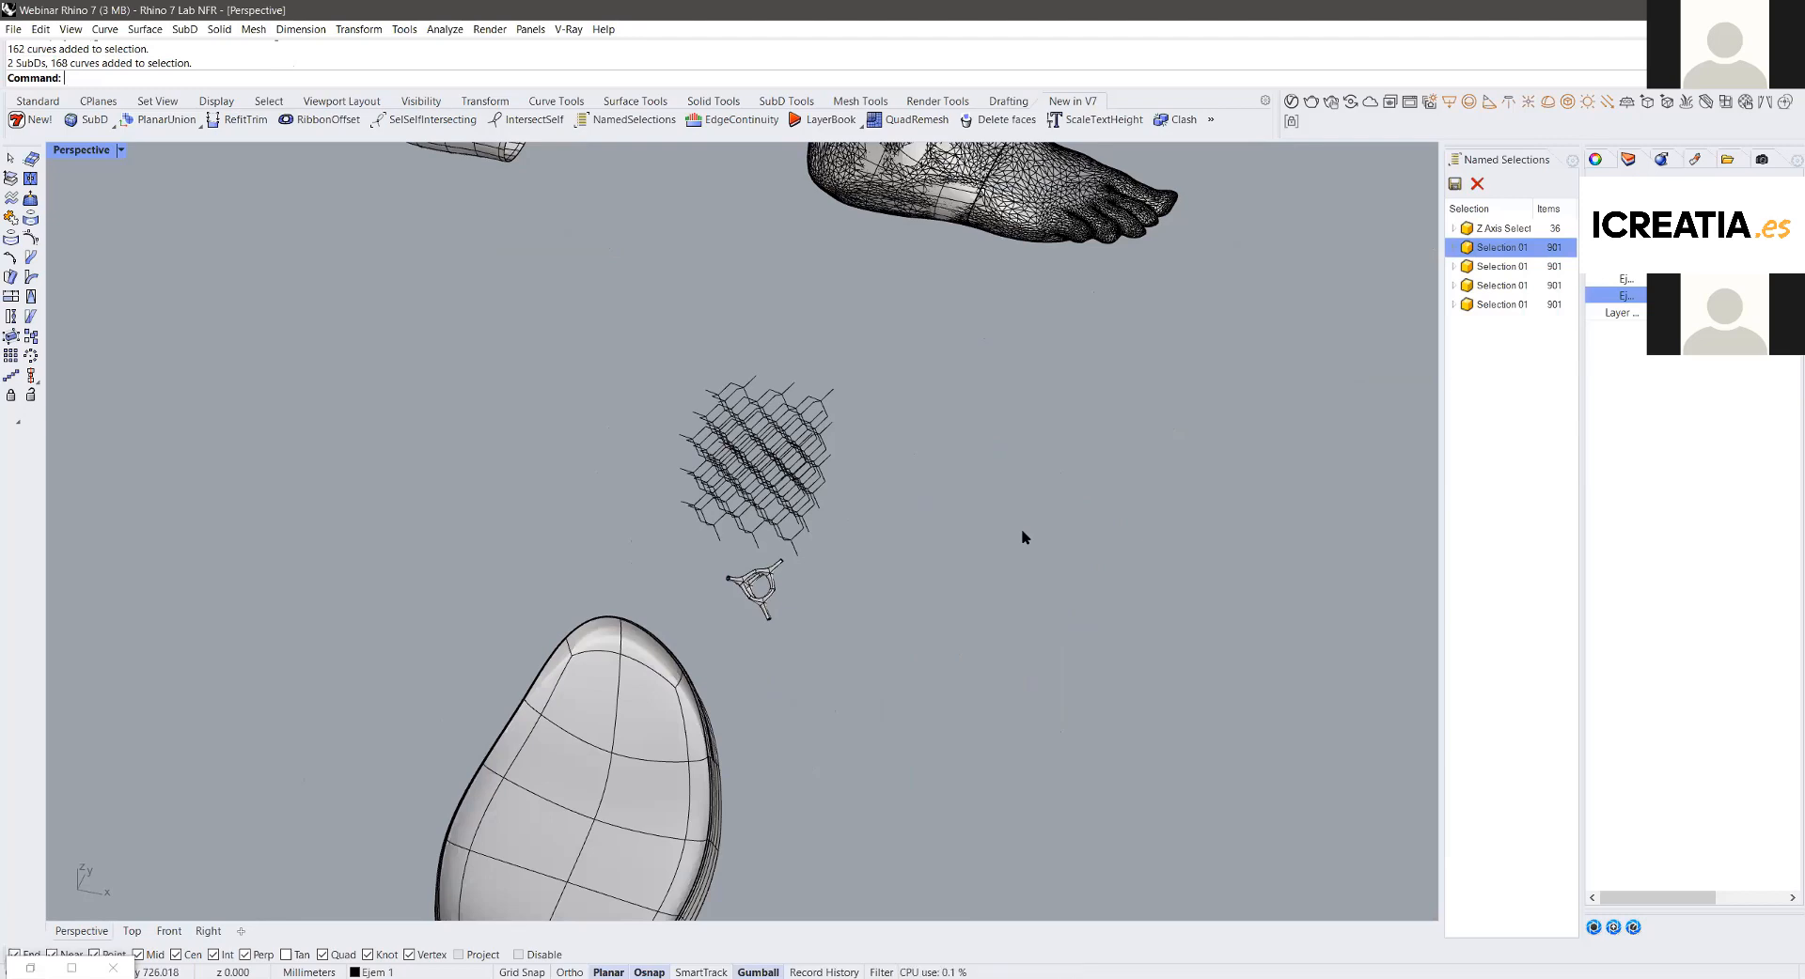
{"action": "scroll", "coordinate": [1011, 541], "scroll_direction": "down", "scroll_amount": 6}
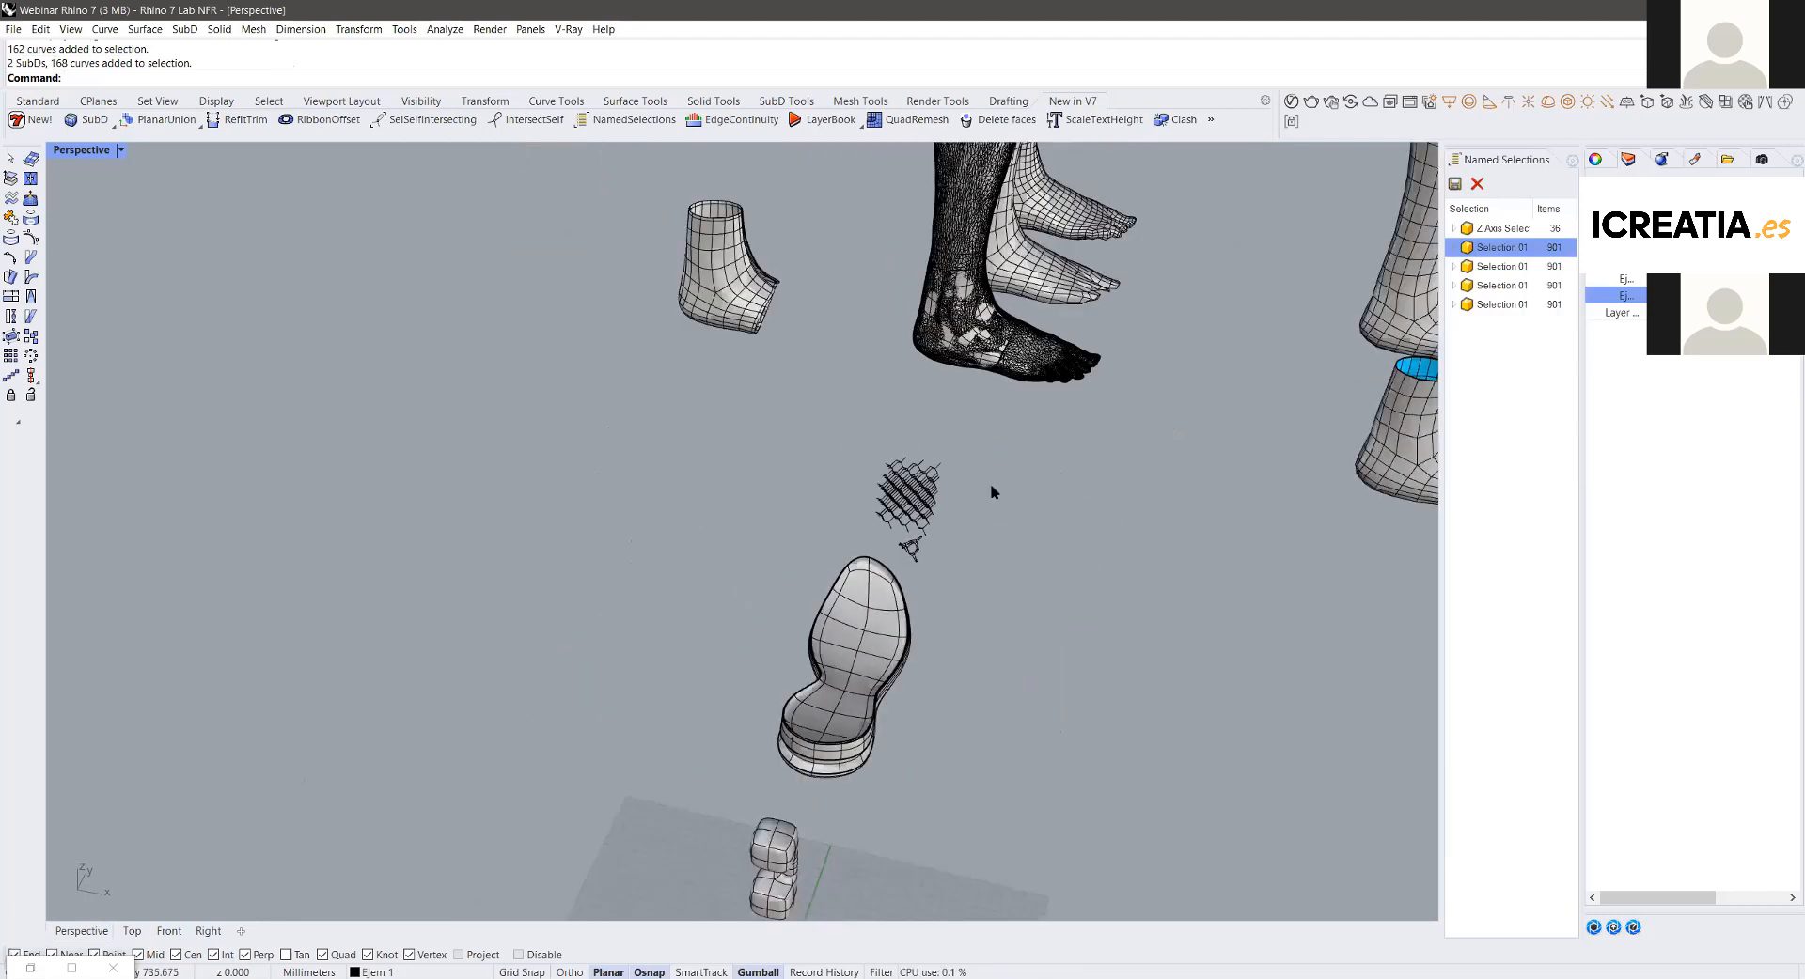
{"action": "scroll", "coordinate": [793, 498], "scroll_direction": "up", "scroll_amount": 5}
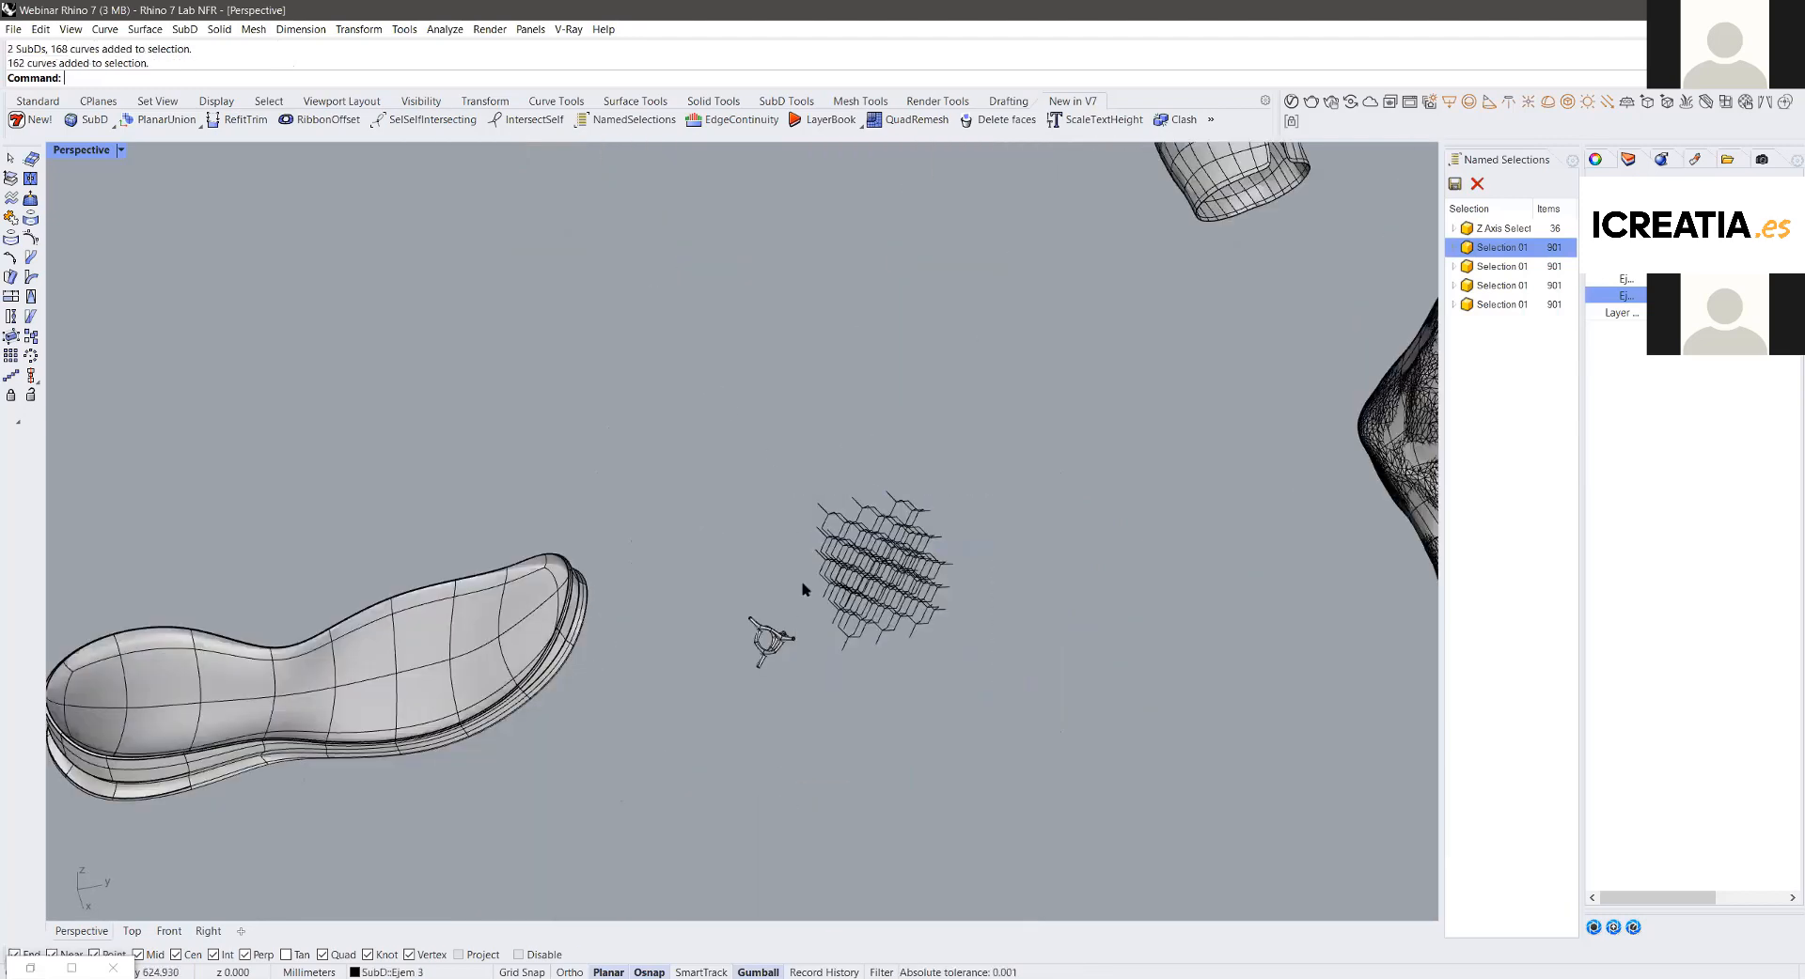
{"action": "left_click", "coordinate": [925, 658]}
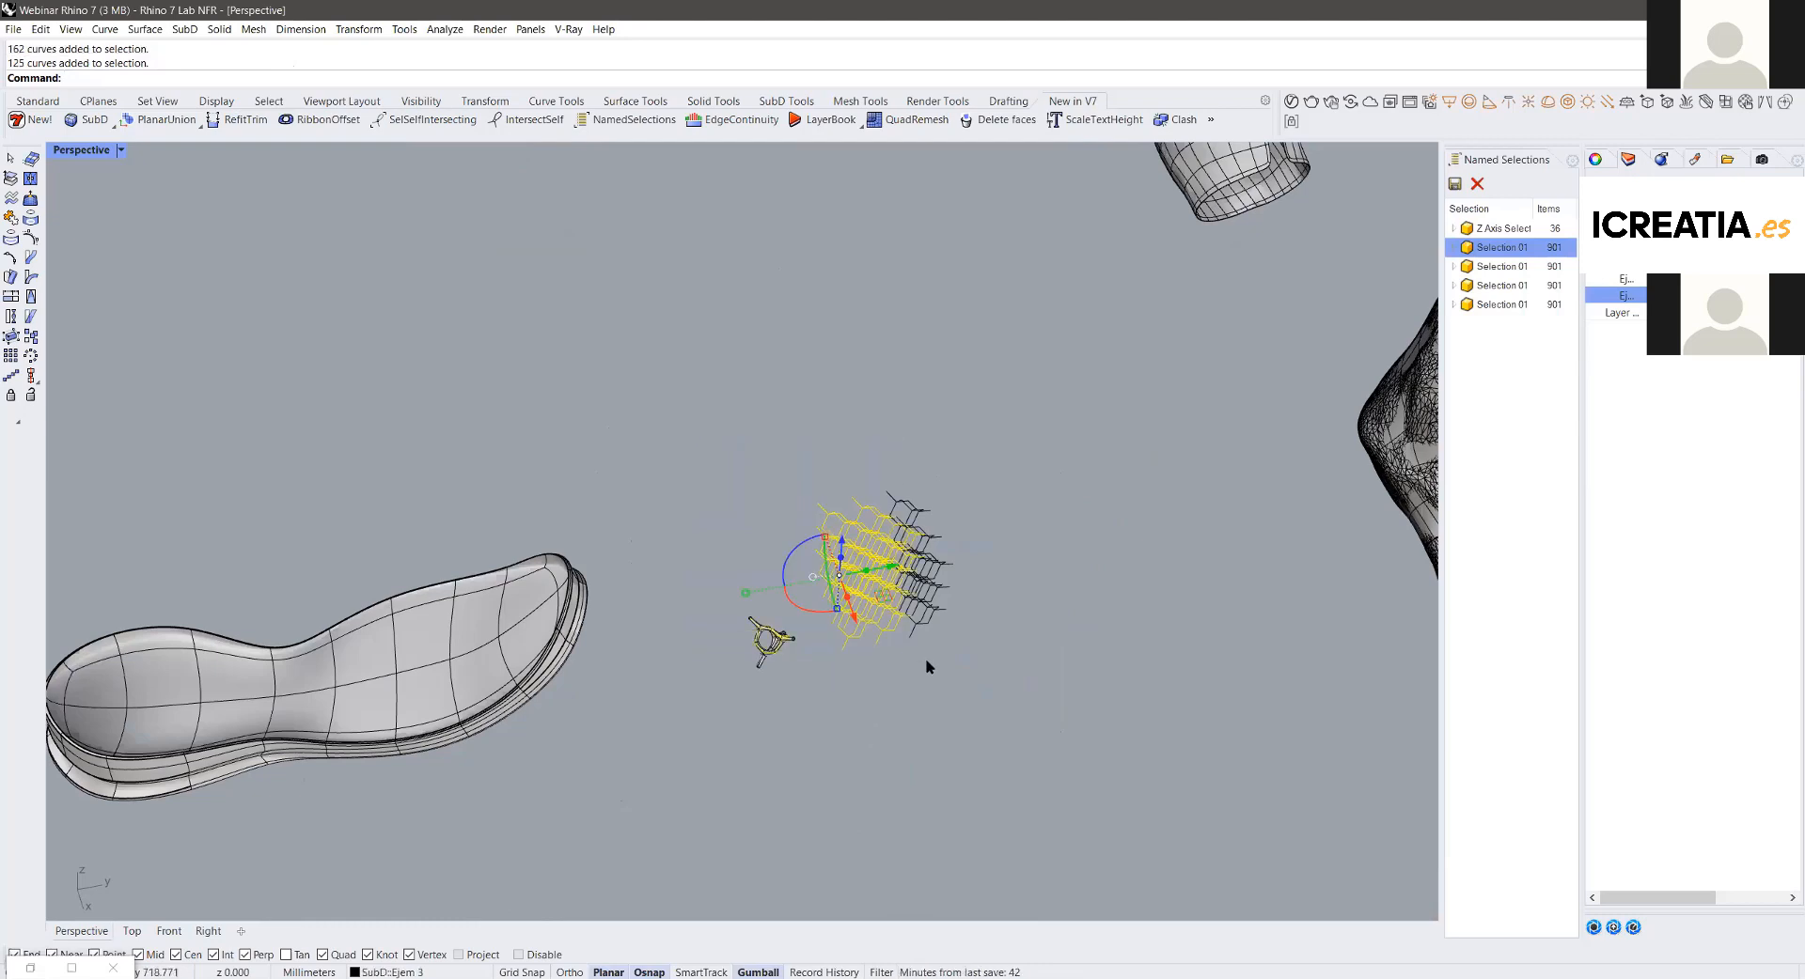
{"action": "scroll", "coordinate": [816, 624], "scroll_direction": "down", "scroll_amount": 4}
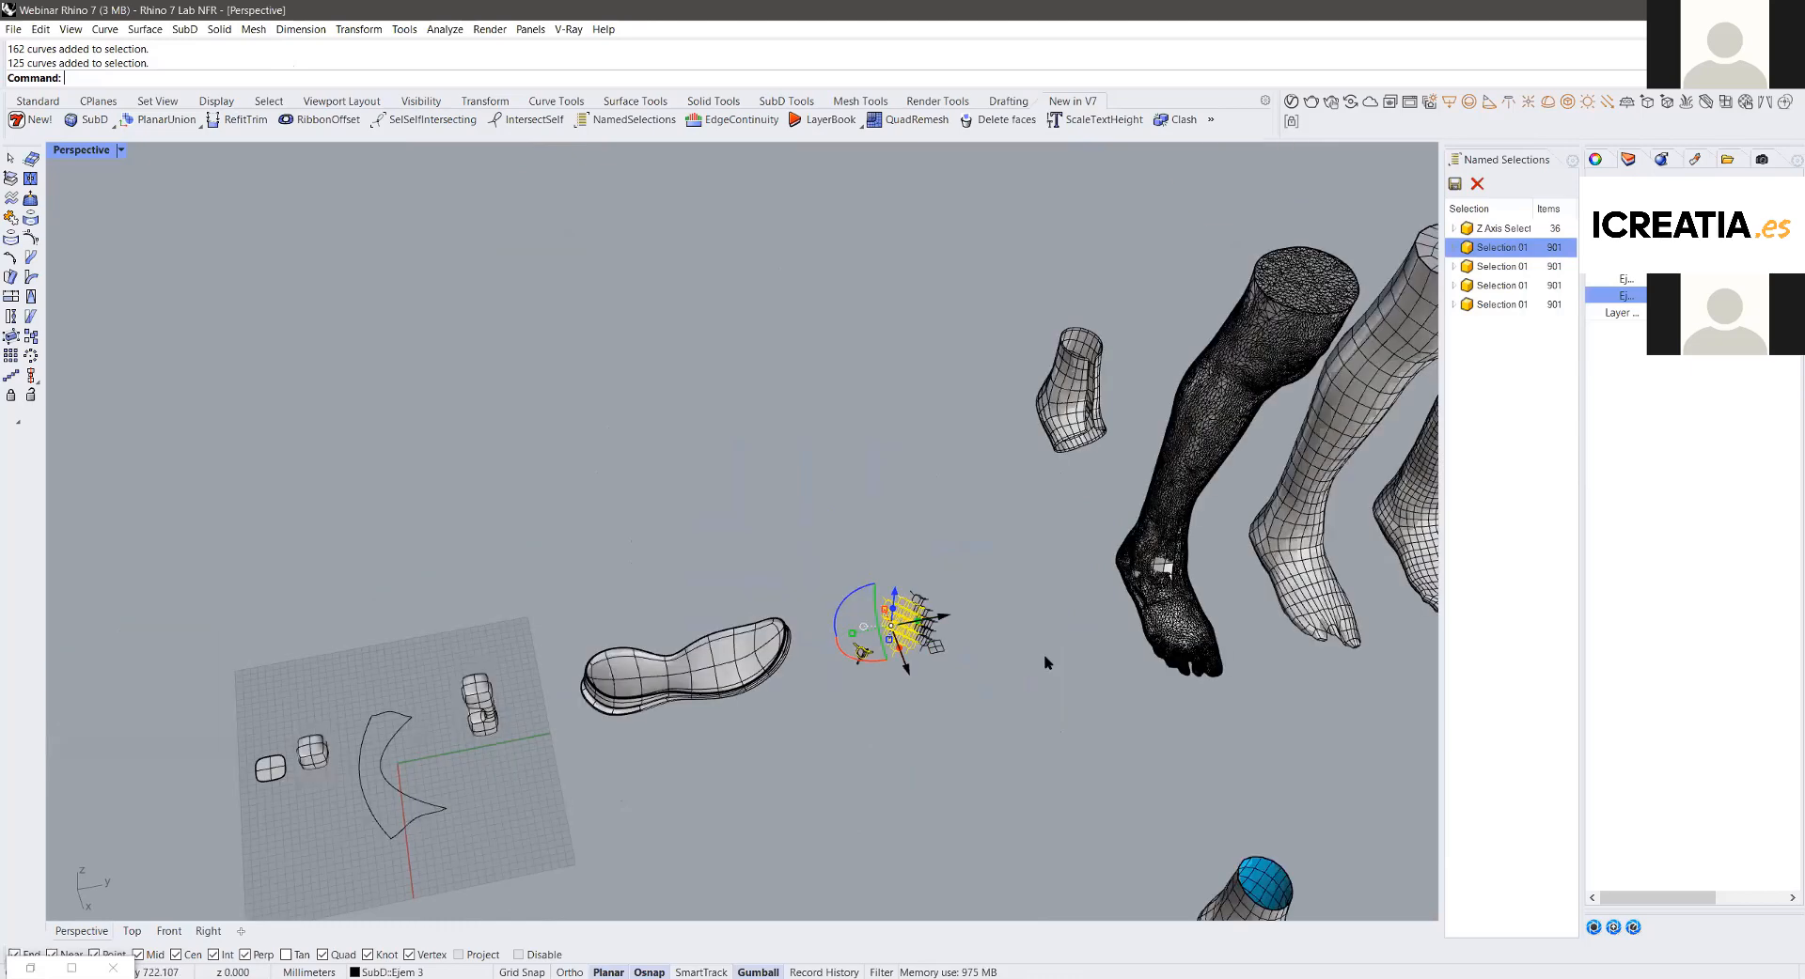
Step: Clear the selection and examine the shoe sole SubD and the objects around the construction grid
{"action": "left_click", "coordinate": [208, 244]}
{"action": "right_click_drag", "start_coordinate": [645, 502], "coordinate": [760, 397], "text": "shift"}
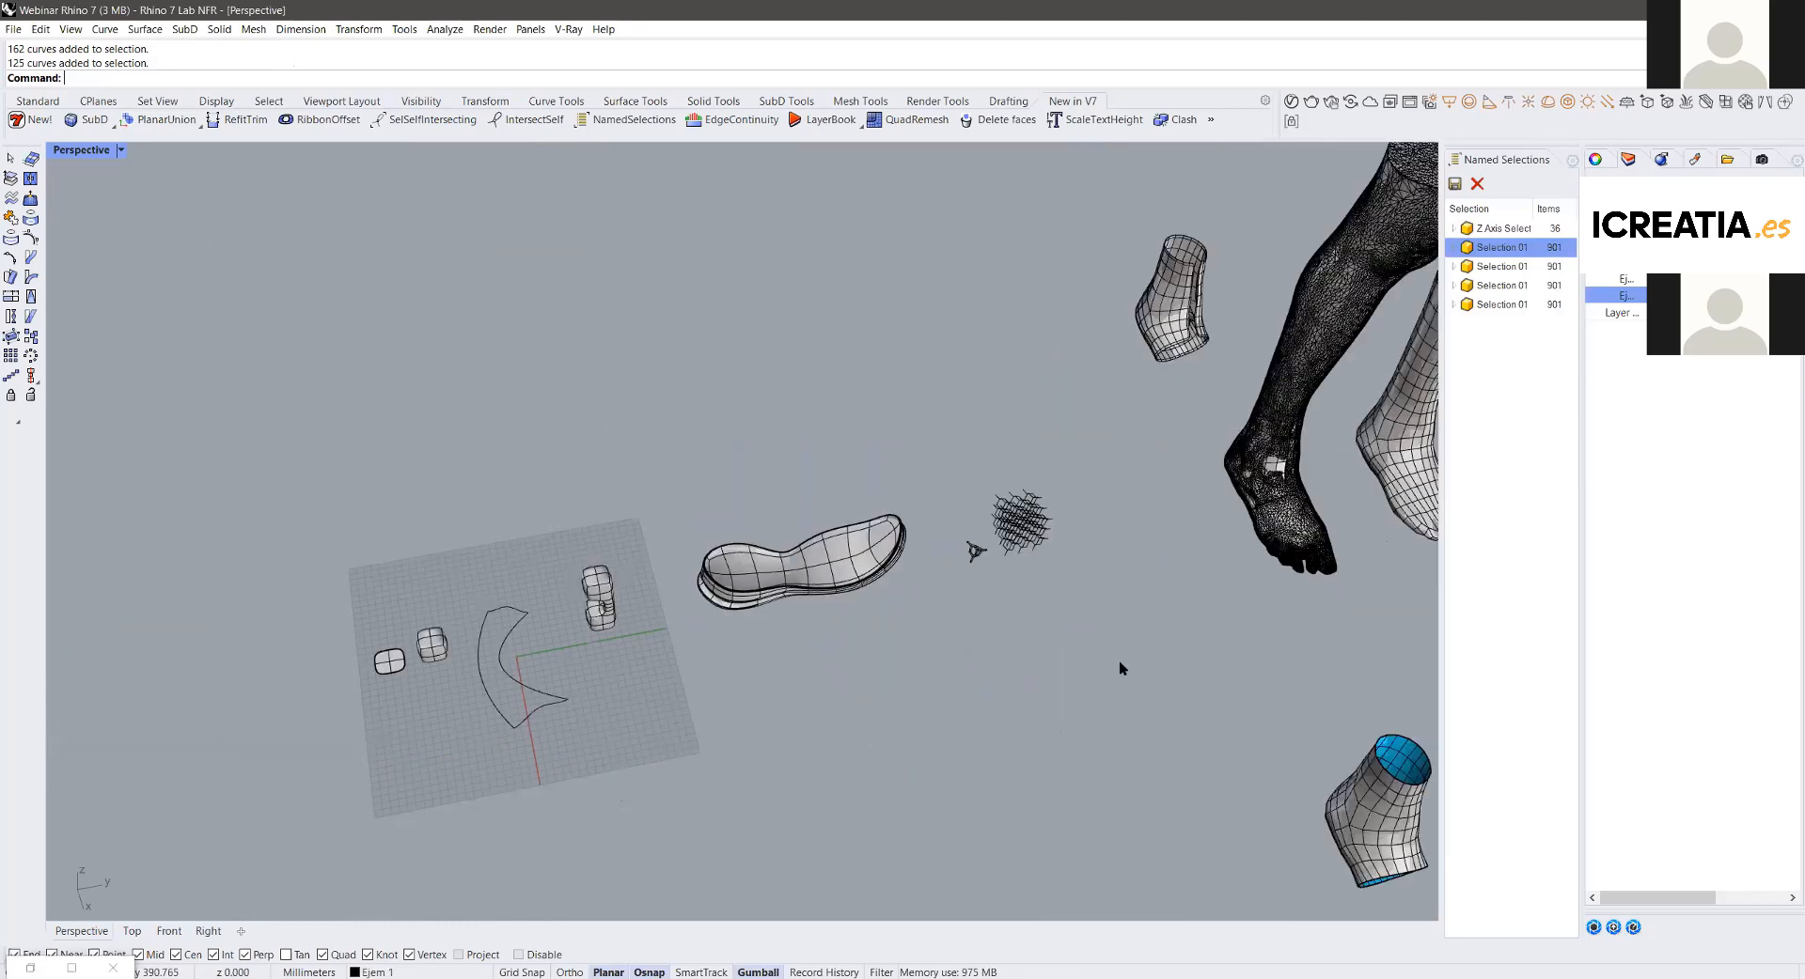
{"action": "scroll", "coordinate": [1120, 664], "scroll_direction": "down", "scroll_amount": 3}
{"action": "right_click_drag", "start_coordinate": [1121, 664], "coordinate": [1031, 609], "text": "shift"}
{"action": "scroll", "coordinate": [755, 466], "scroll_direction": "up", "scroll_amount": 3}
{"action": "right_click_drag", "start_coordinate": [833, 505], "coordinate": [995, 379], "text": "shift"}
{"action": "scroll", "coordinate": [757, 467], "scroll_direction": "down", "scroll_amount": 3}
{"action": "scroll", "coordinate": [778, 407], "scroll_direction": "up", "scroll_amount": 2}
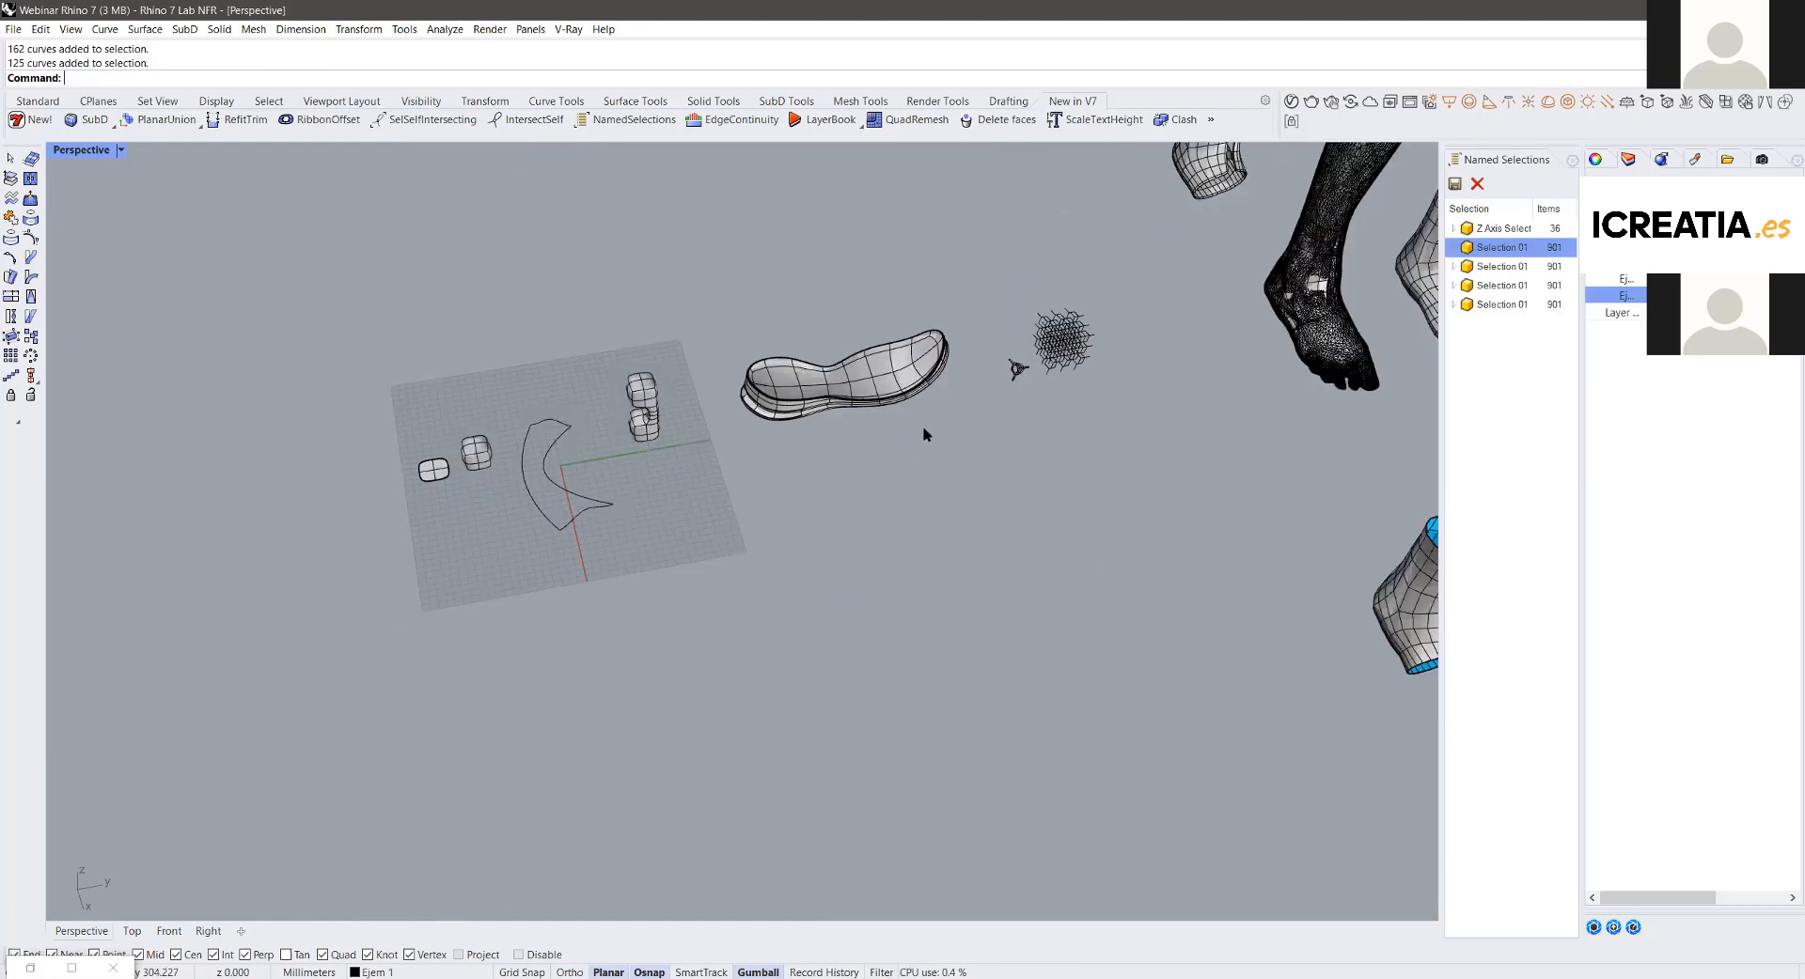
{"action": "scroll", "coordinate": [746, 214], "scroll_direction": "up", "scroll_amount": 4}
{"action": "left_click", "coordinate": [806, 380]}
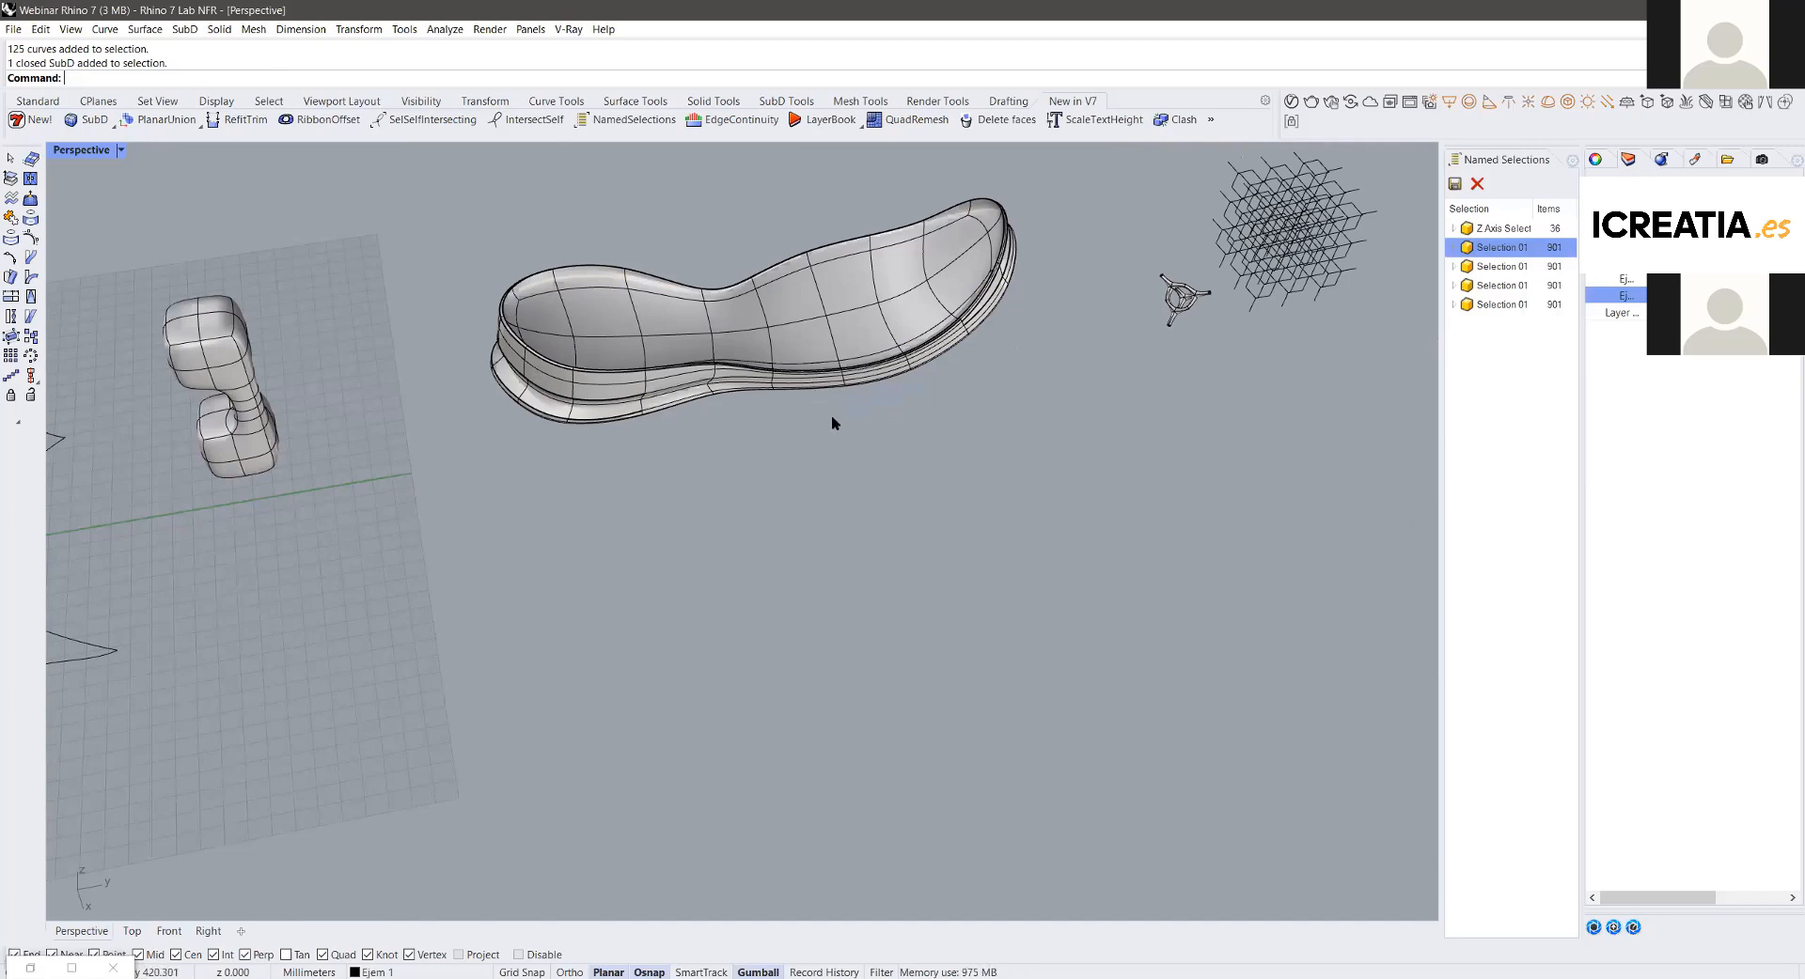
Step: Copy the inner curve of the crescent outline along the Y axis, away from the outline, as a third loft profile
{"action": "scroll", "coordinate": [831, 414], "scroll_direction": "down", "scroll_amount": 3}
{"action": "right_click_drag", "start_coordinate": [471, 488], "coordinate": [545, 410]}
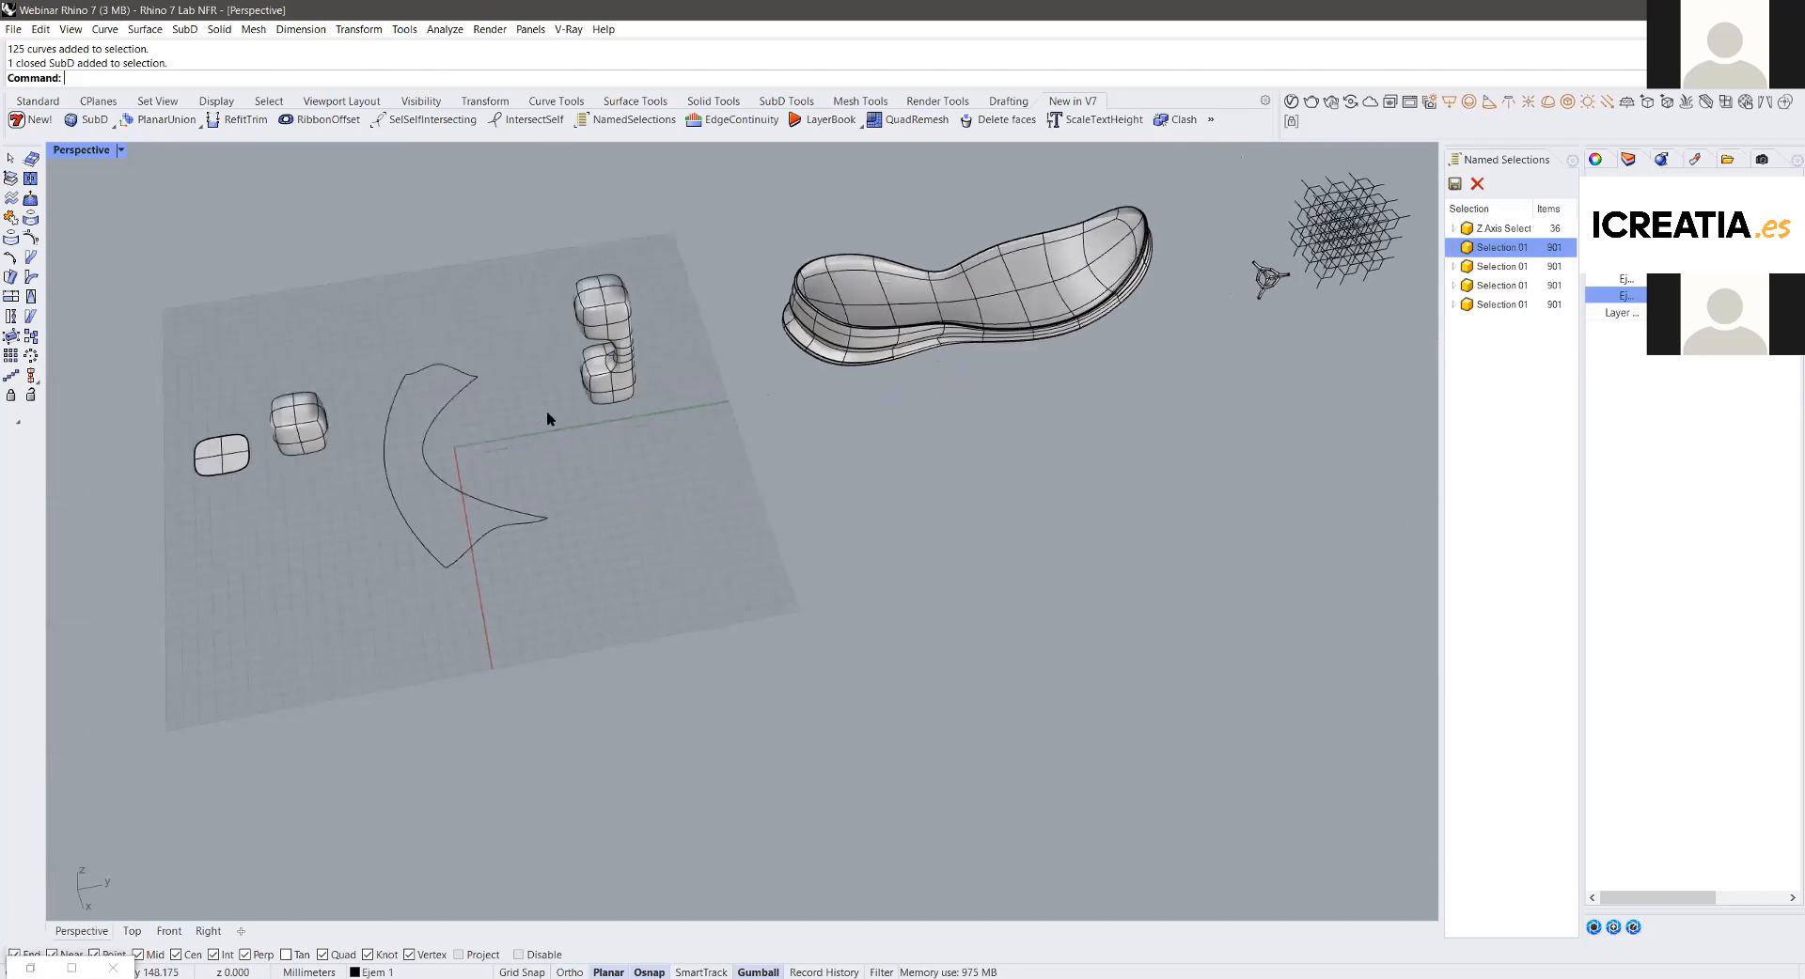
{"action": "scroll", "coordinate": [383, 391], "scroll_direction": "up", "scroll_amount": 5}
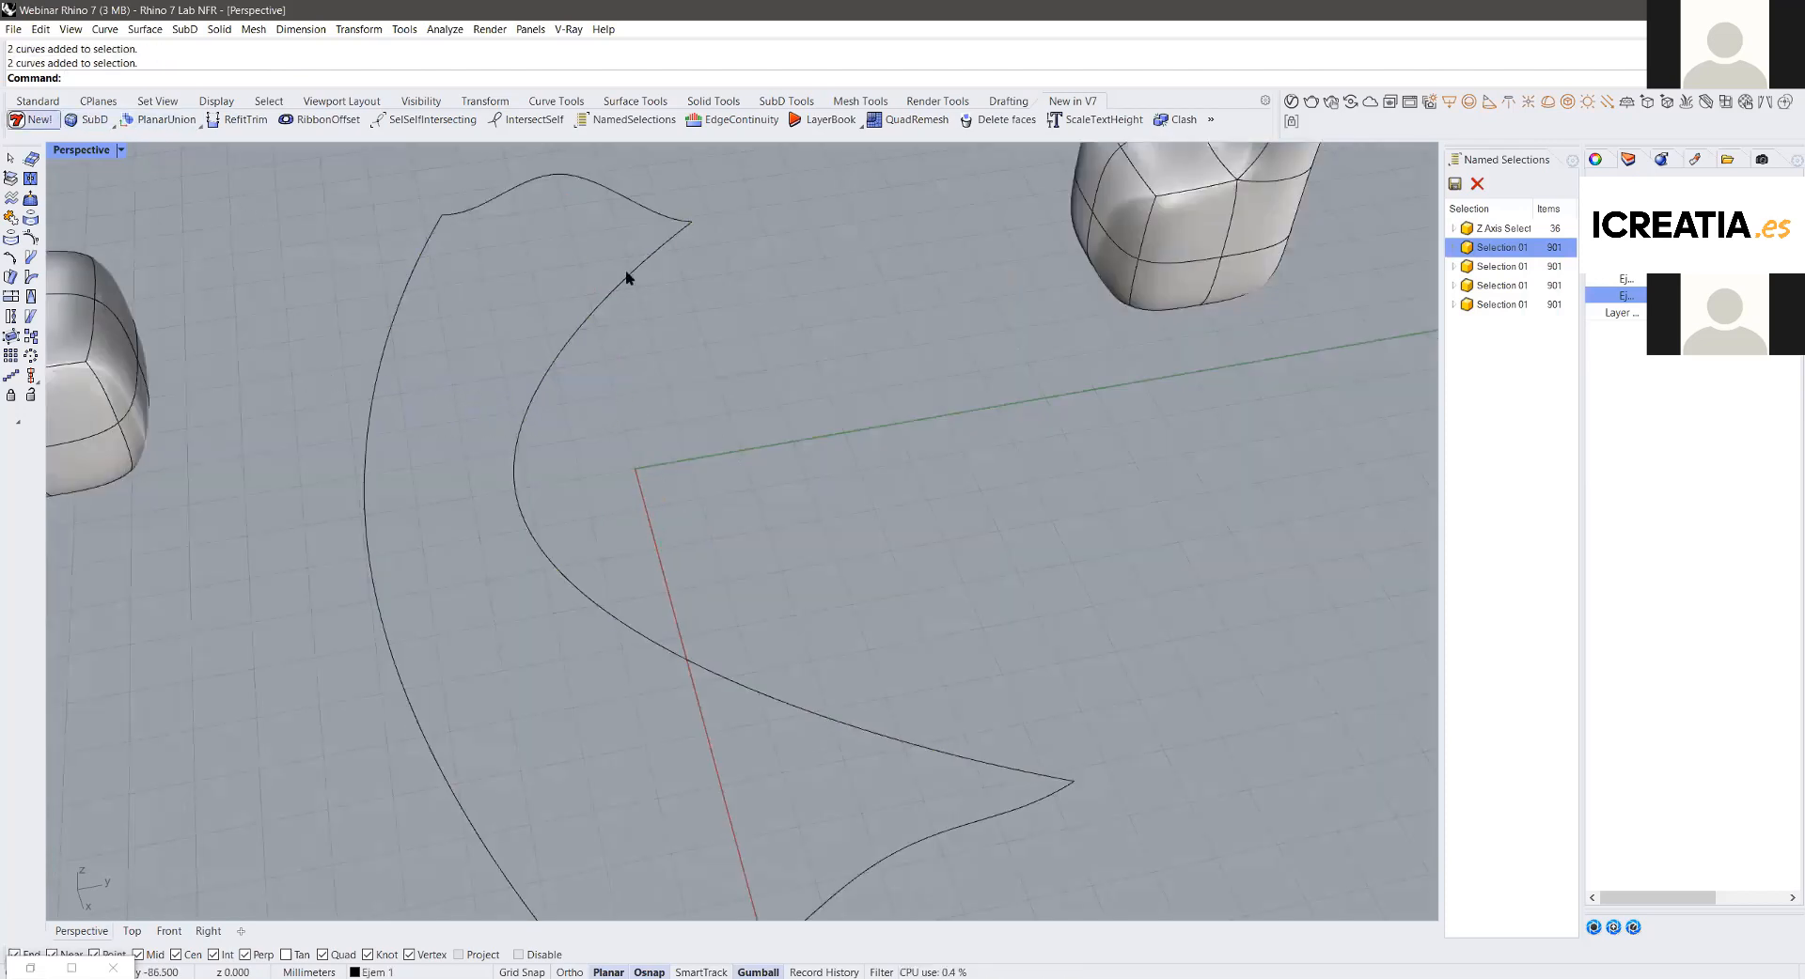
{"action": "left_click", "coordinate": [786, 100]}
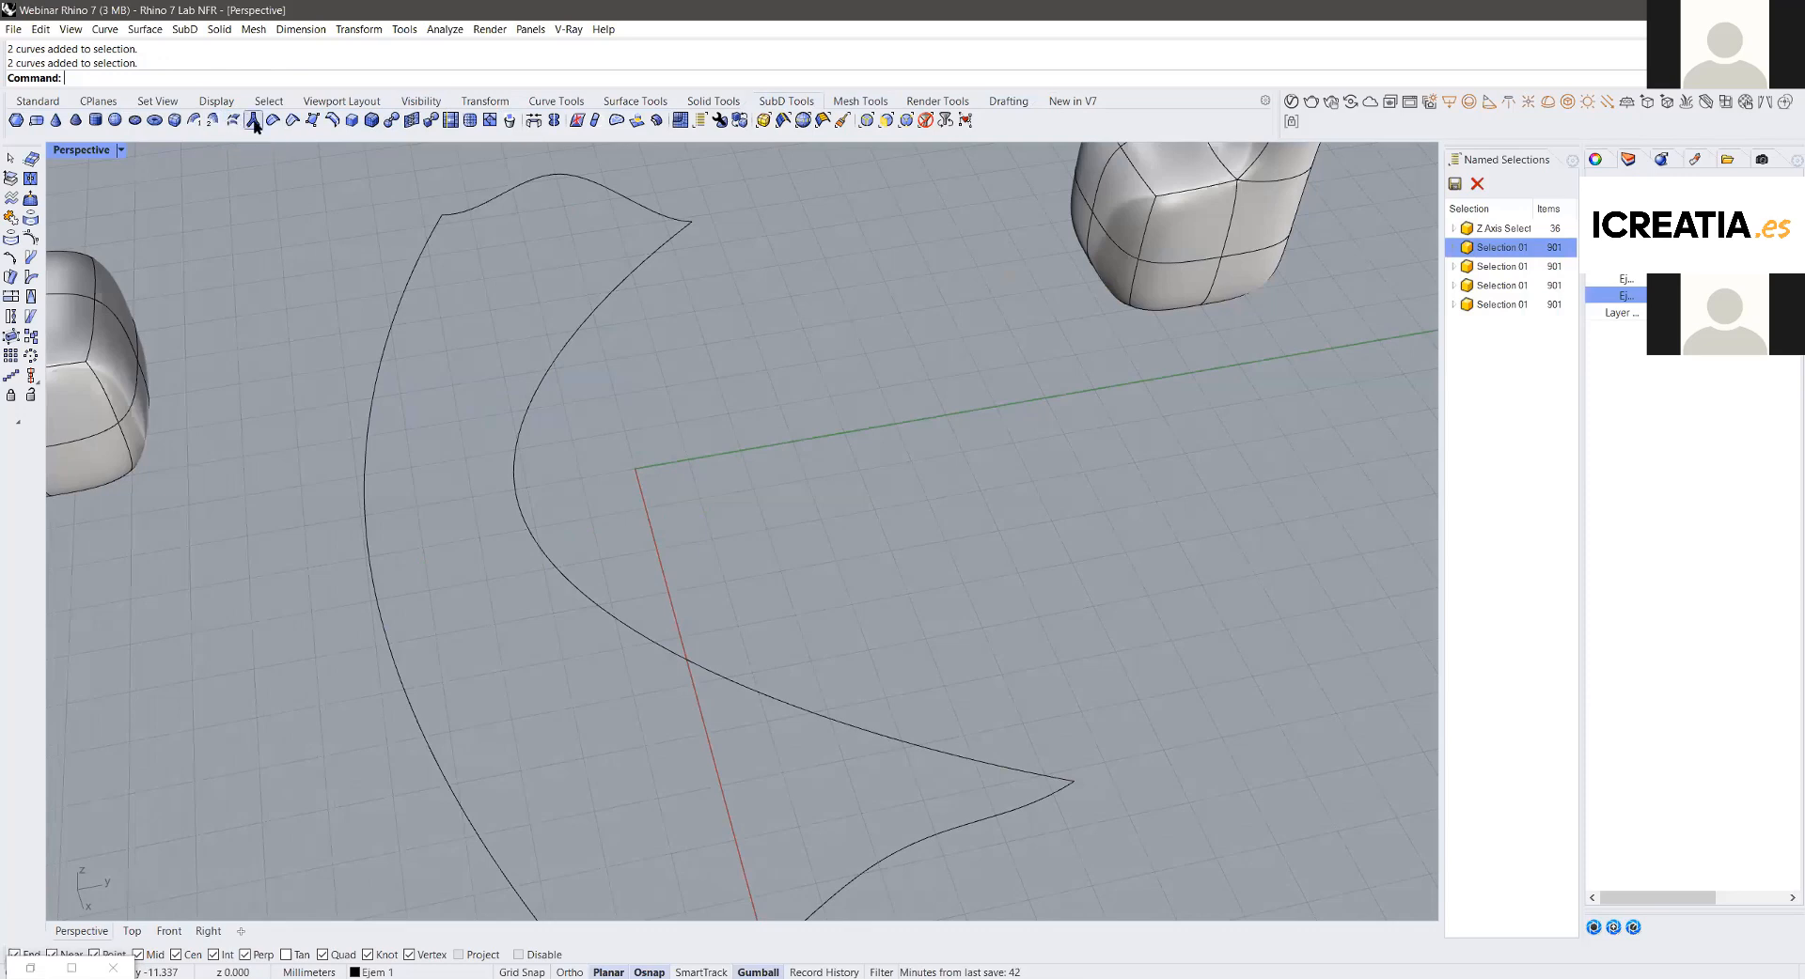
{"action": "left_click", "coordinate": [580, 321]}
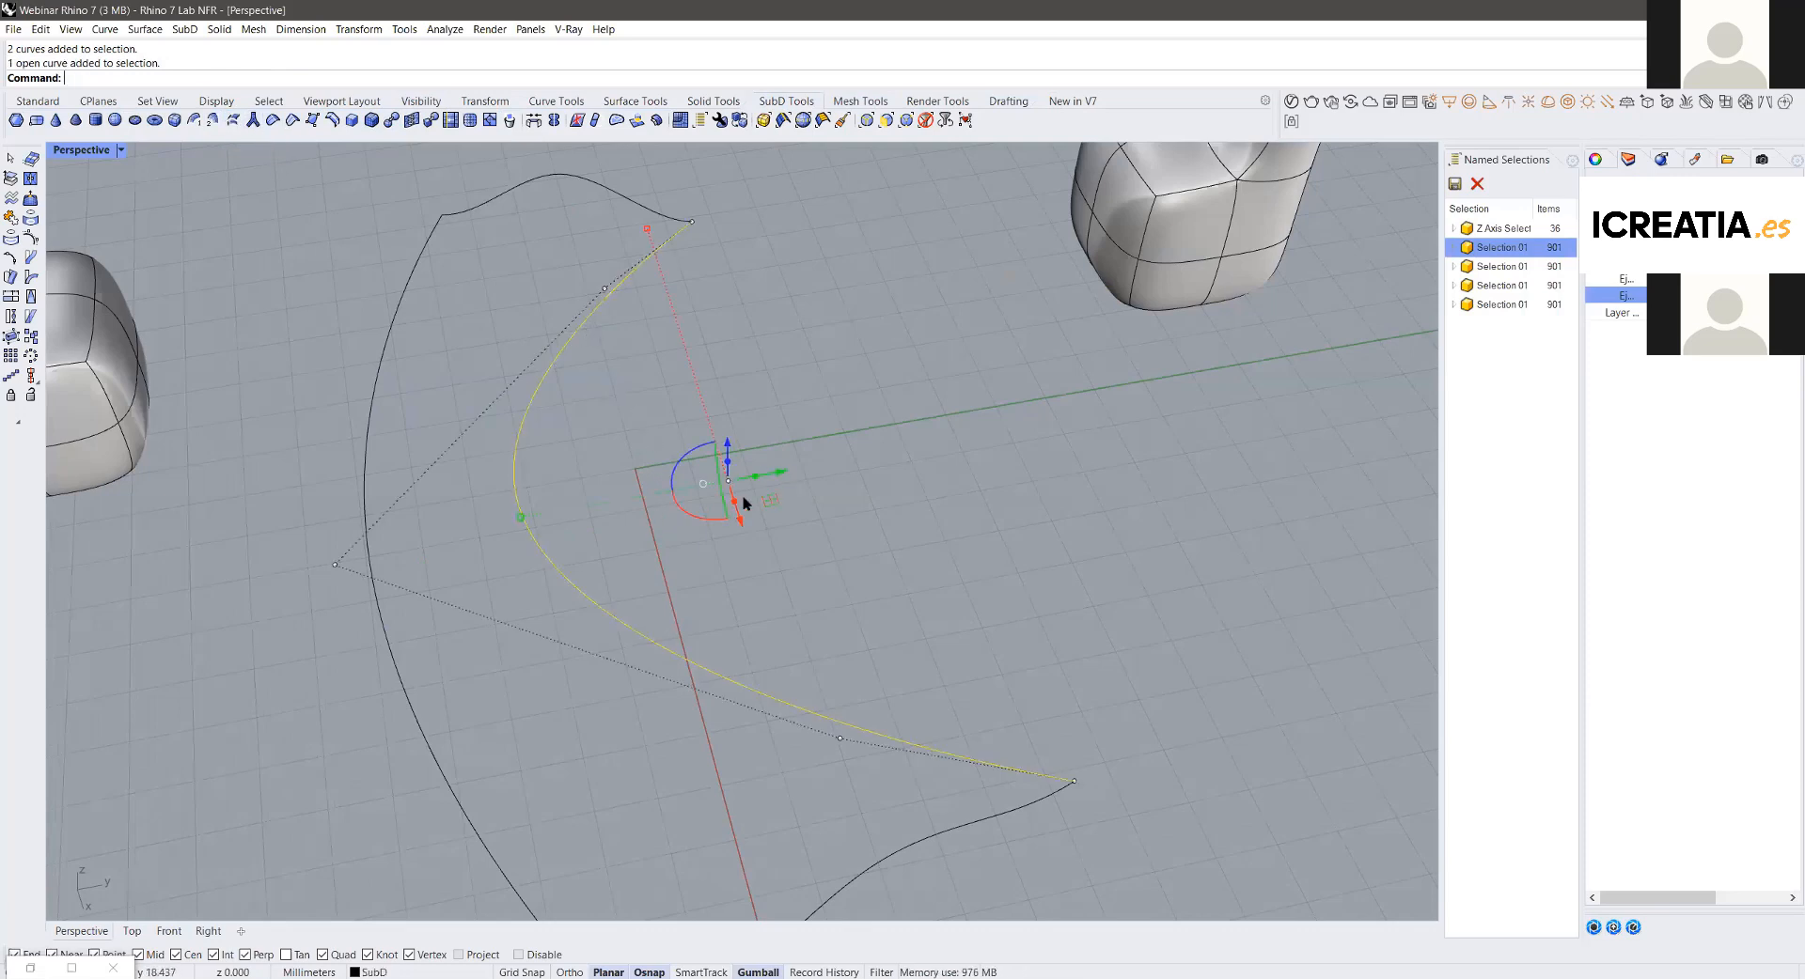
{"action": "left_click_drag", "start_coordinate": [755, 477], "coordinate": [1015, 526]}
{"action": "key", "text": "alt"}
{"action": "left_click_drag", "start_coordinate": [879, 196], "coordinate": [912, 266]}
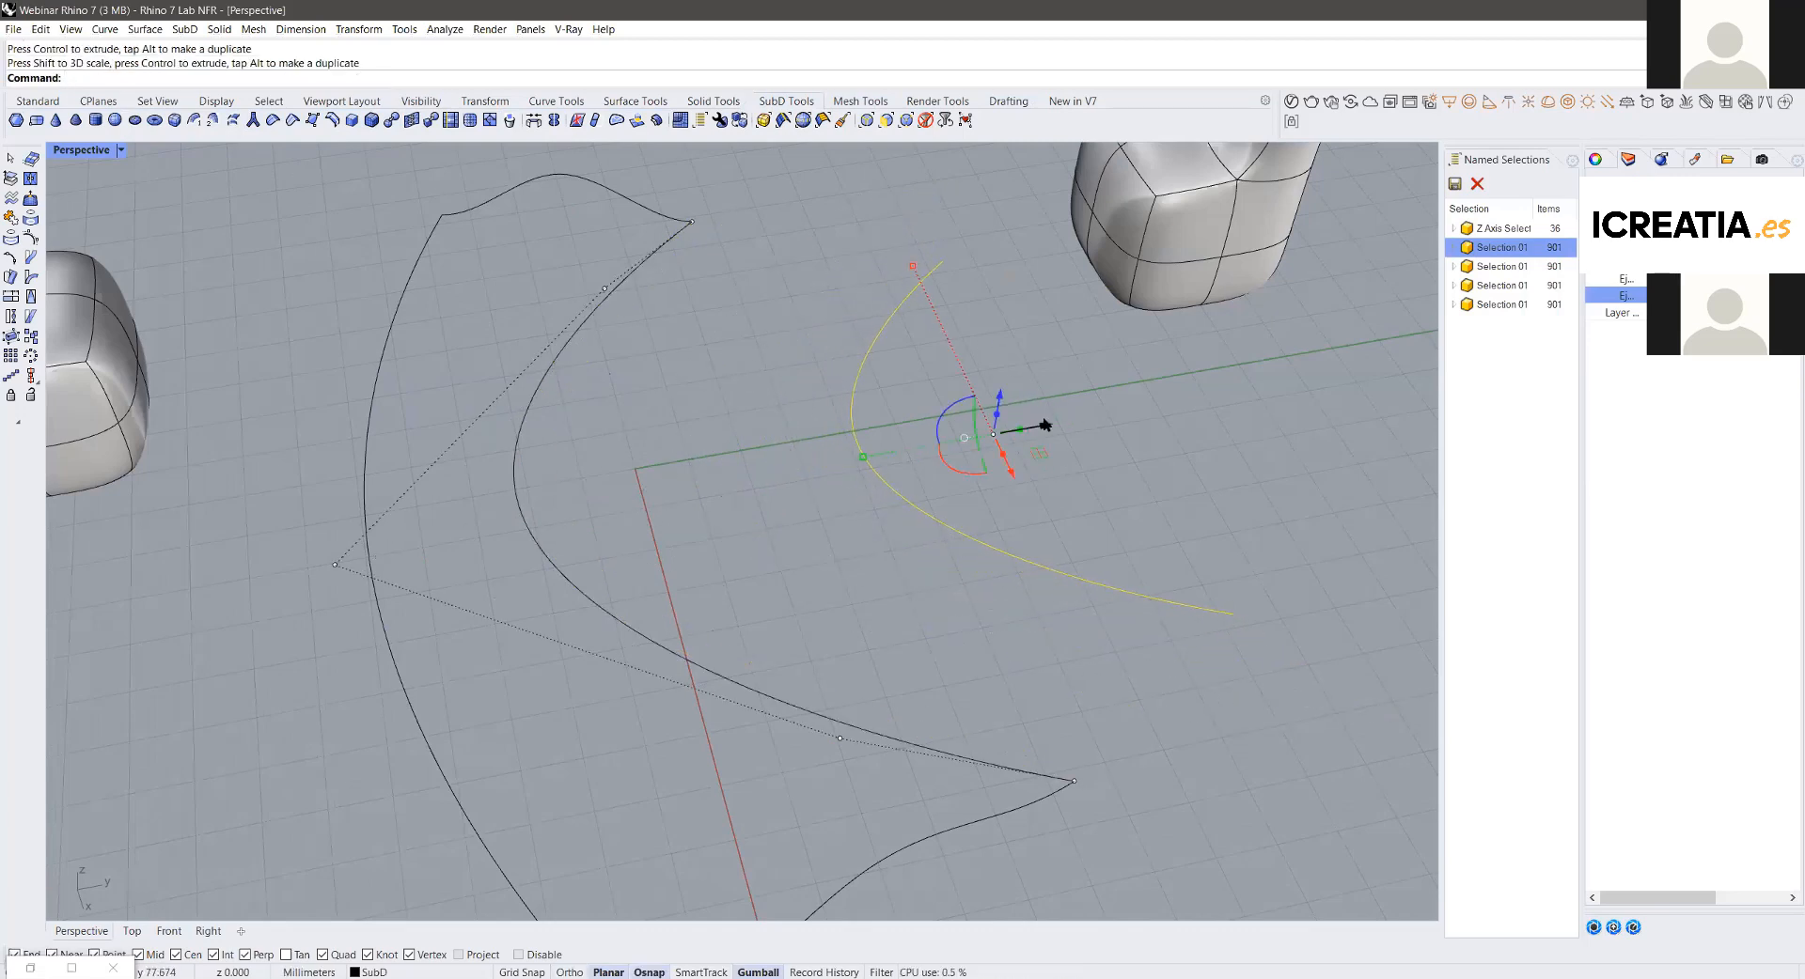
{"action": "left_click_drag", "start_coordinate": [1043, 426], "coordinate": [1001, 434]}
{"action": "key", "text": "Escape"}
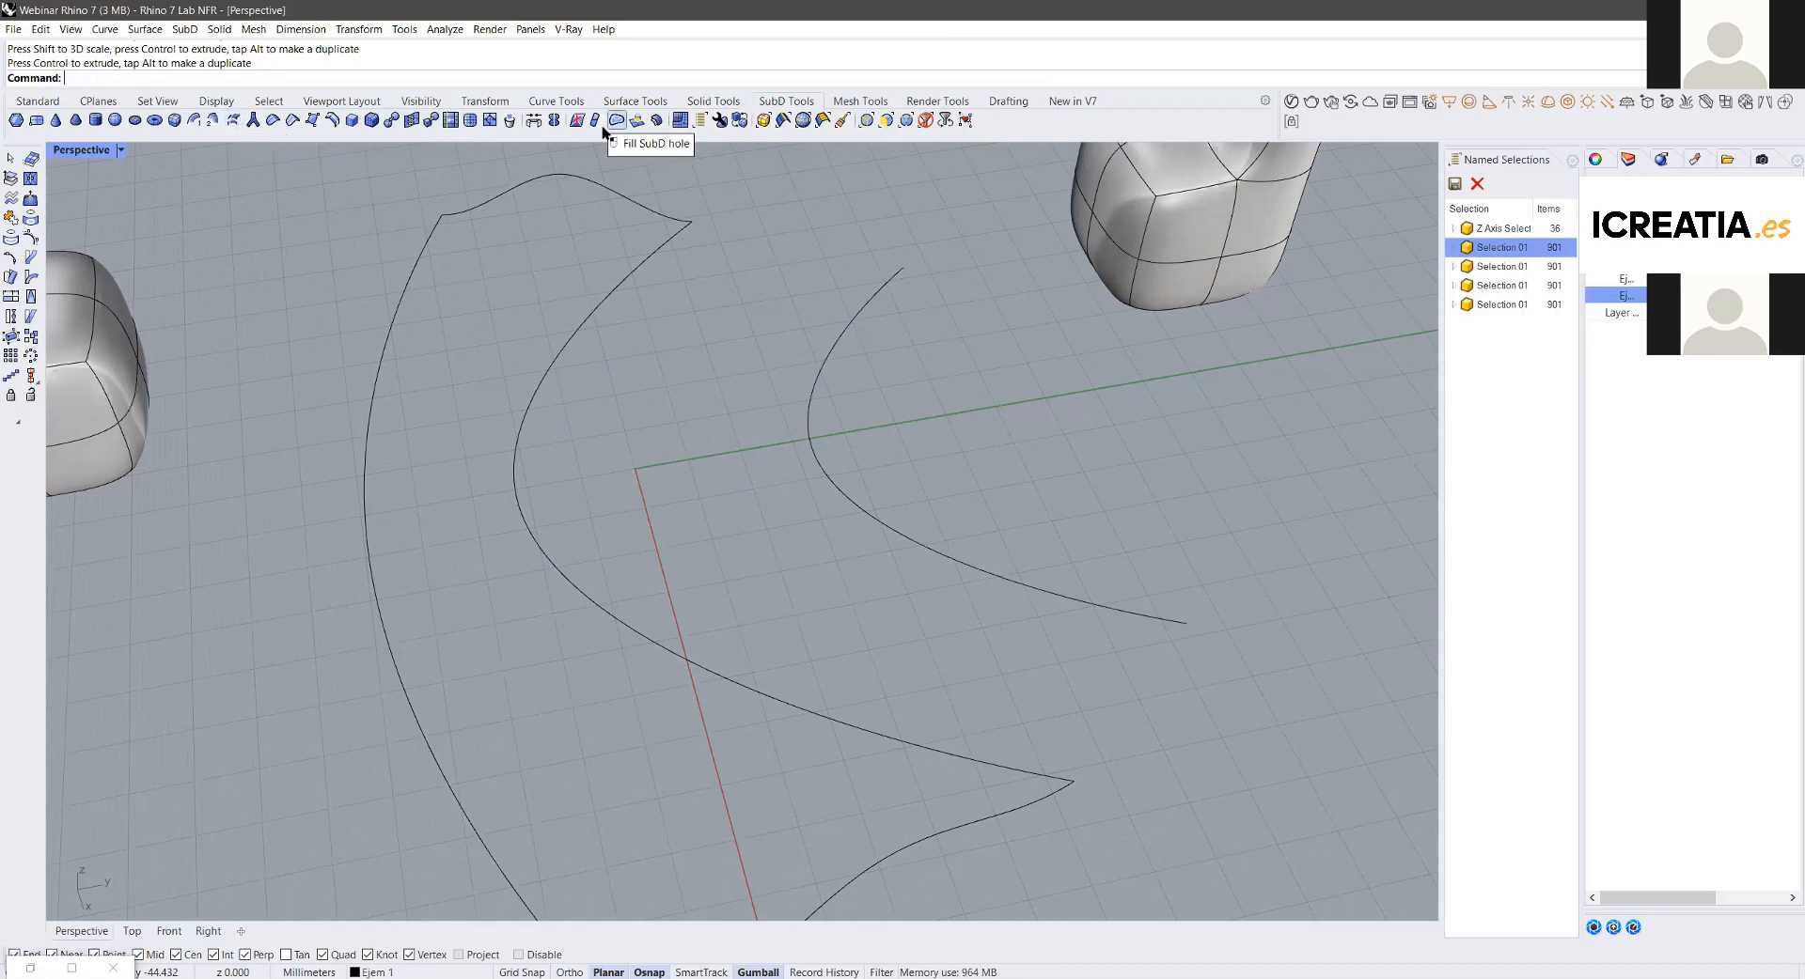
Step: Loft a SubD through the outer, inner and copied curves in that order, with Corners enabled
{"action": "left_click", "coordinate": [233, 119]}
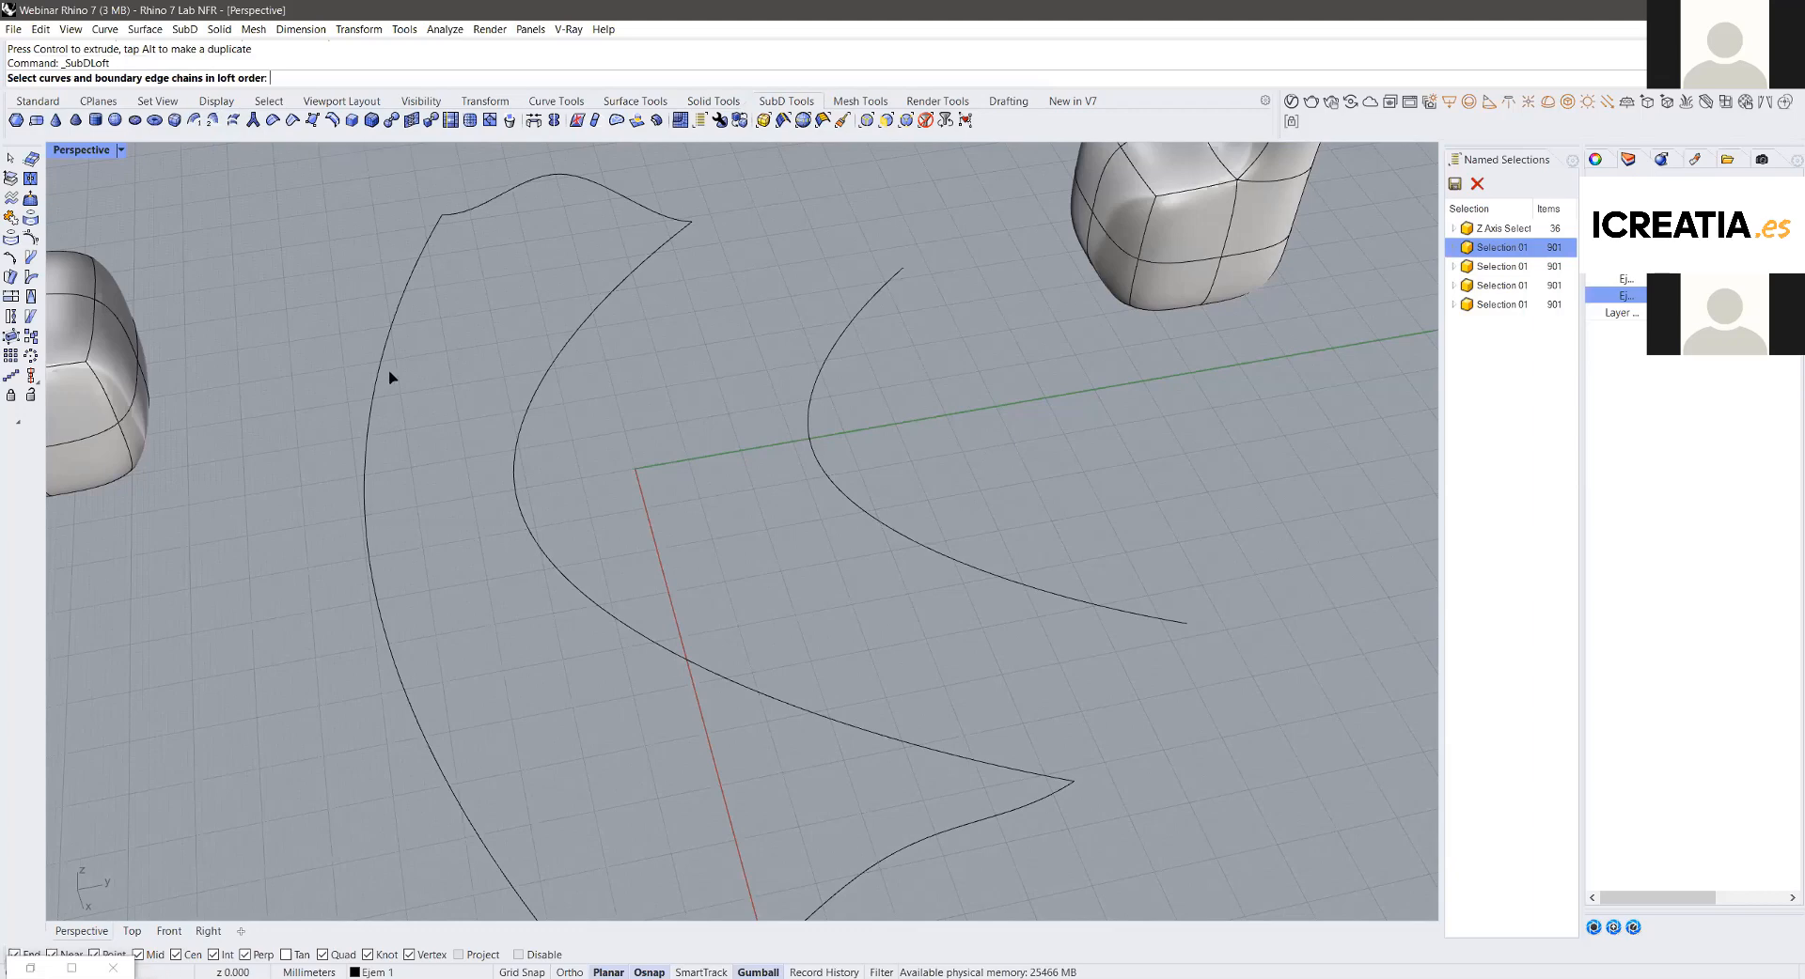
{"action": "left_click", "coordinate": [384, 395]}
{"action": "left_click", "coordinate": [520, 496]}
{"action": "left_click", "coordinate": [832, 353]}
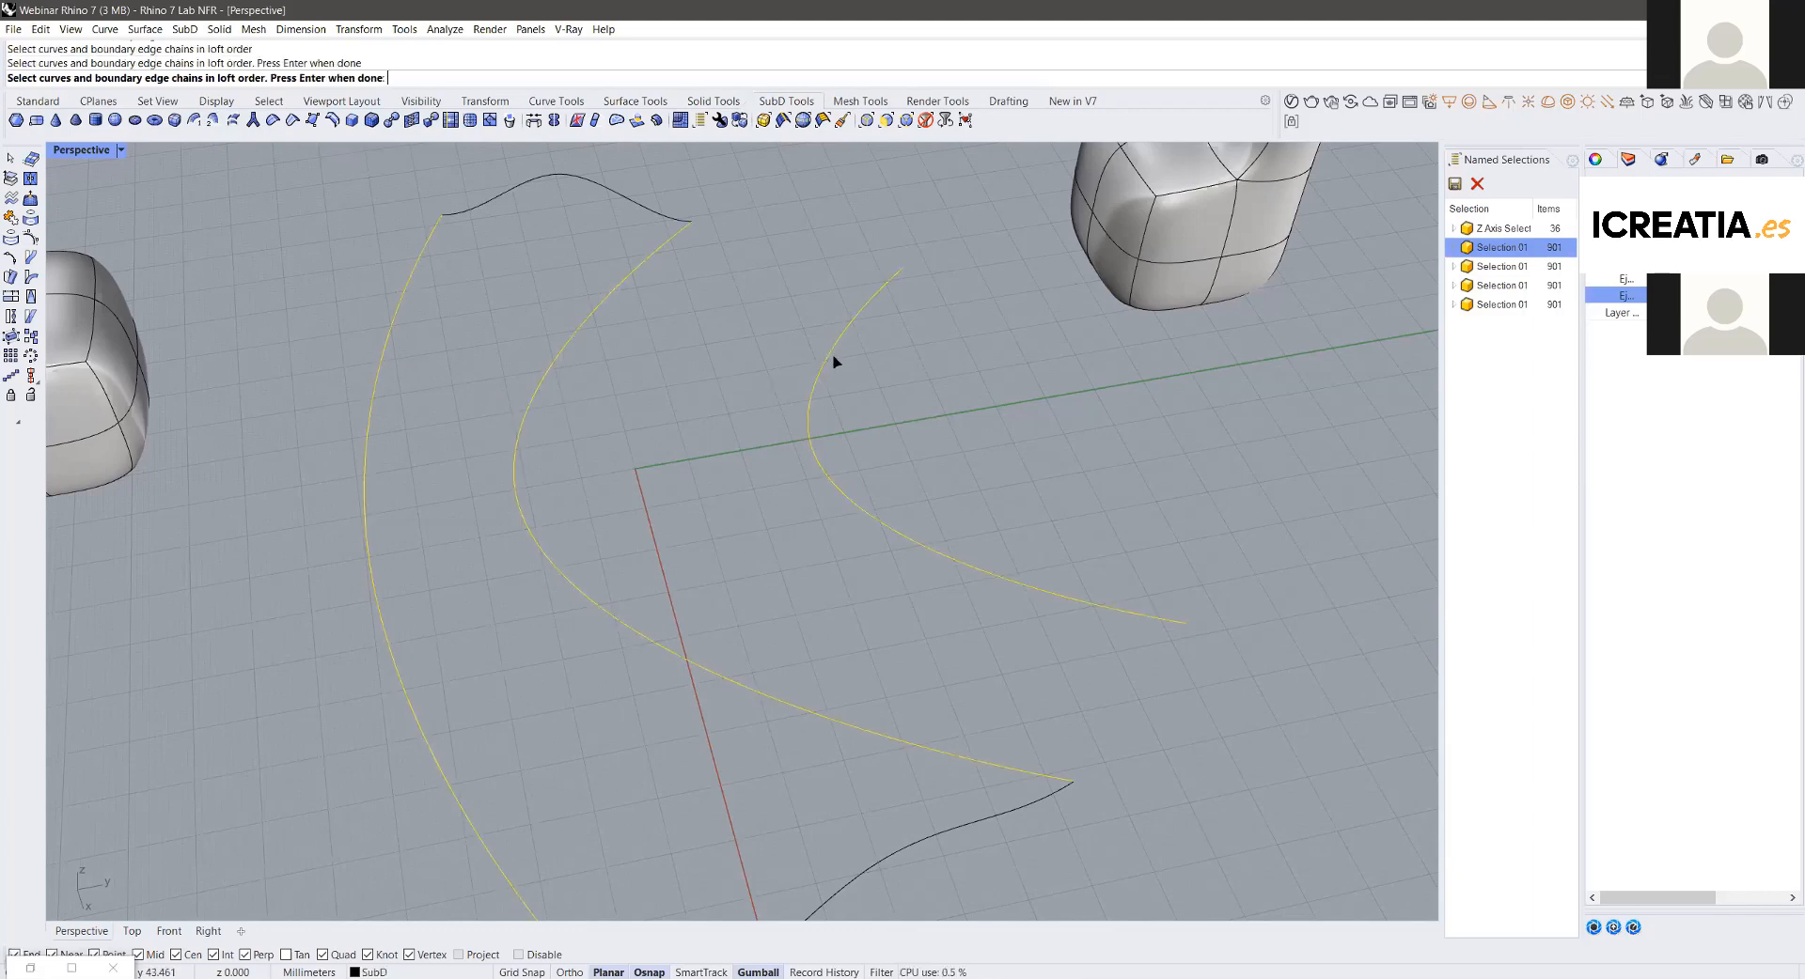
{"action": "key", "text": "Return"}
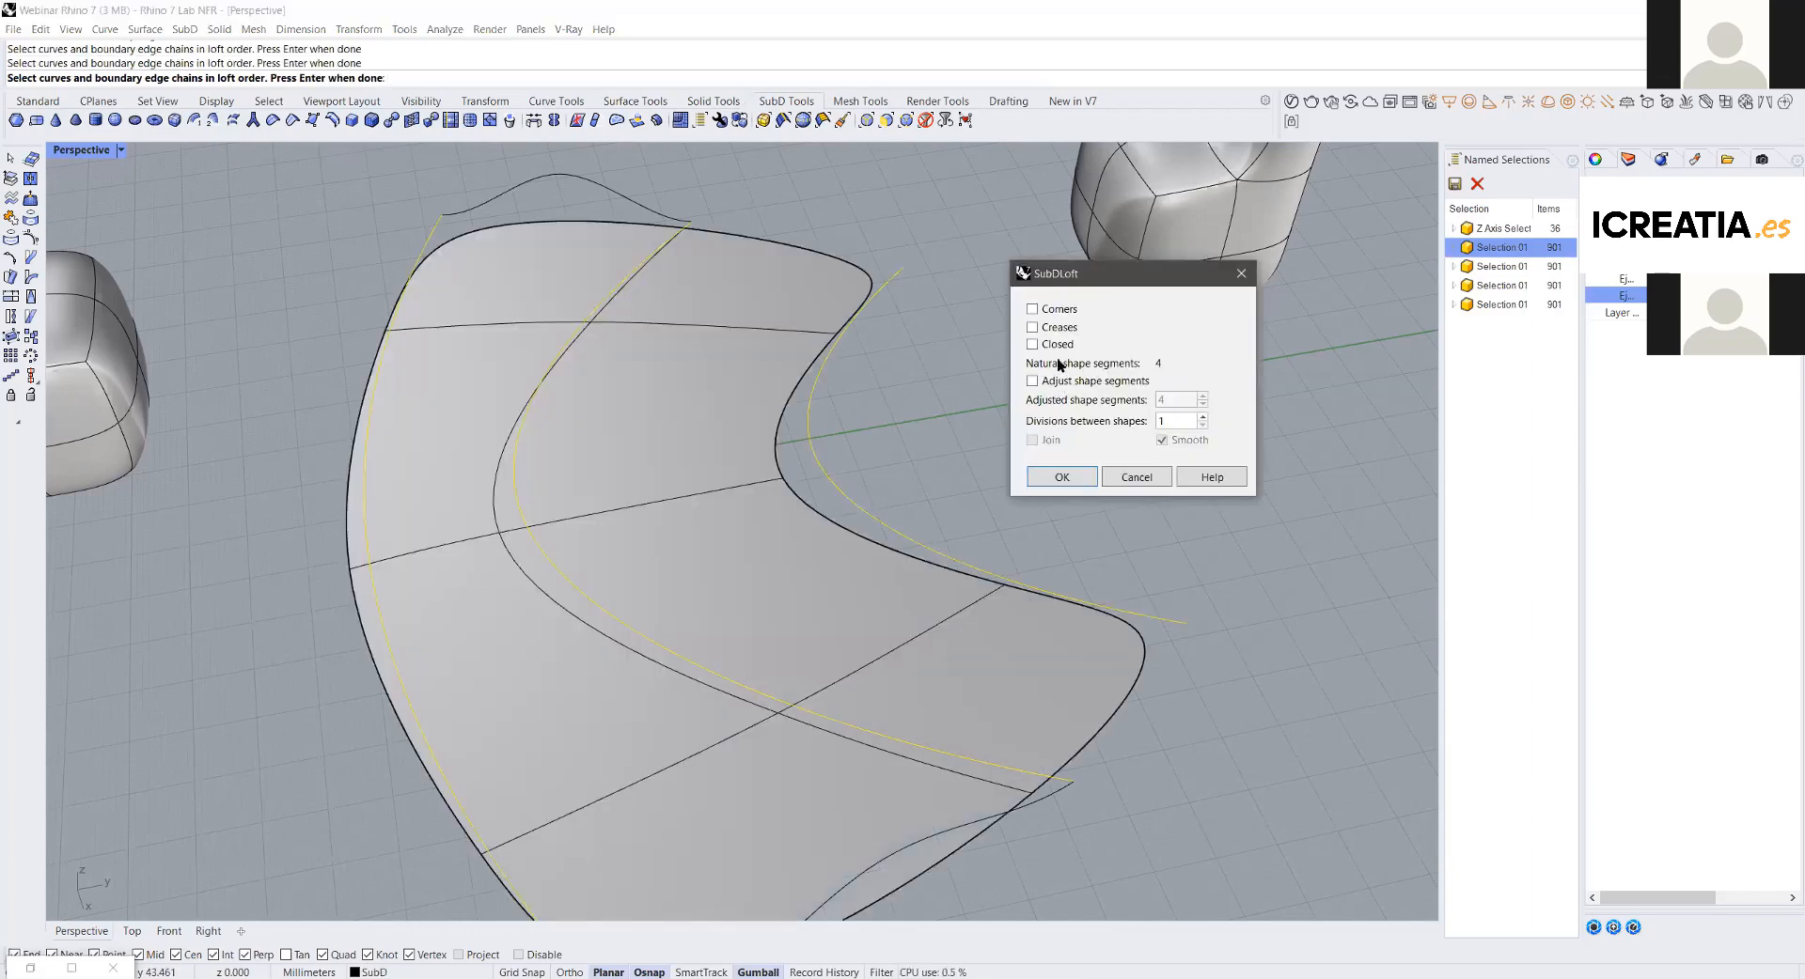
{"action": "left_click", "coordinate": [1058, 310]}
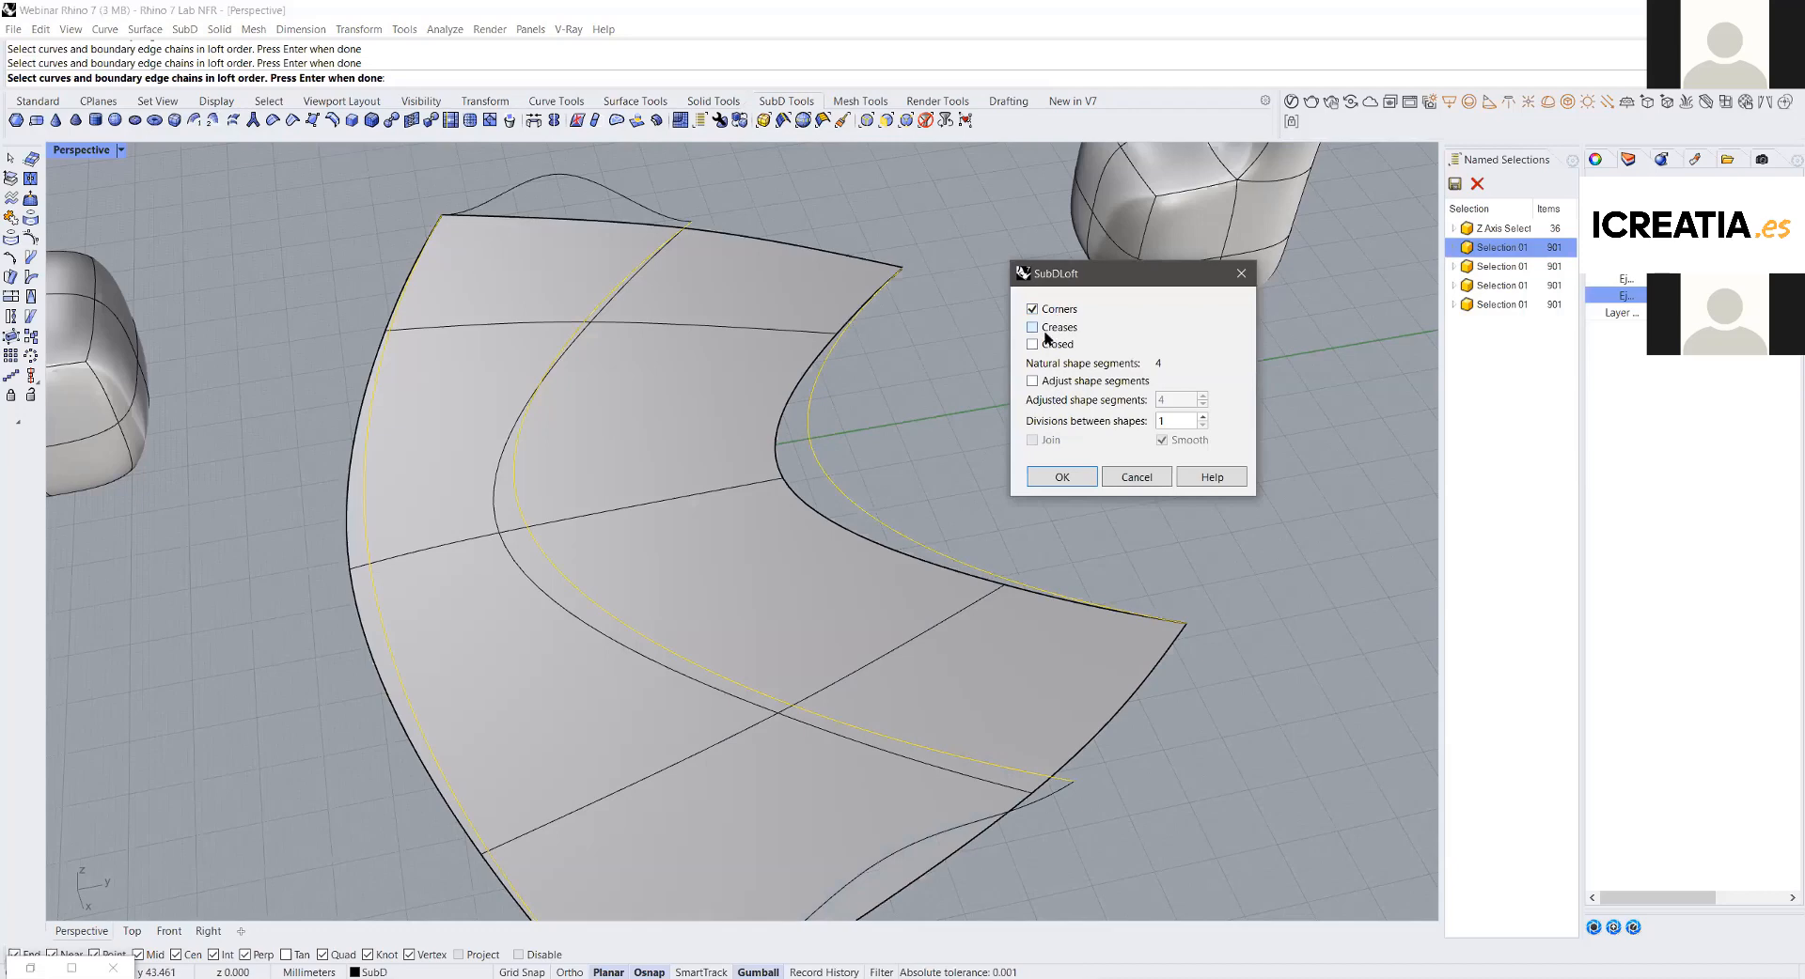
{"action": "left_click", "coordinate": [1067, 478]}
Step: Move the lofted SubD off its profile curves, along the X axis to the front of the grid
{"action": "left_click", "coordinate": [701, 451]}
{"action": "scroll", "coordinate": [662, 465], "scroll_direction": "down", "scroll_amount": 5}
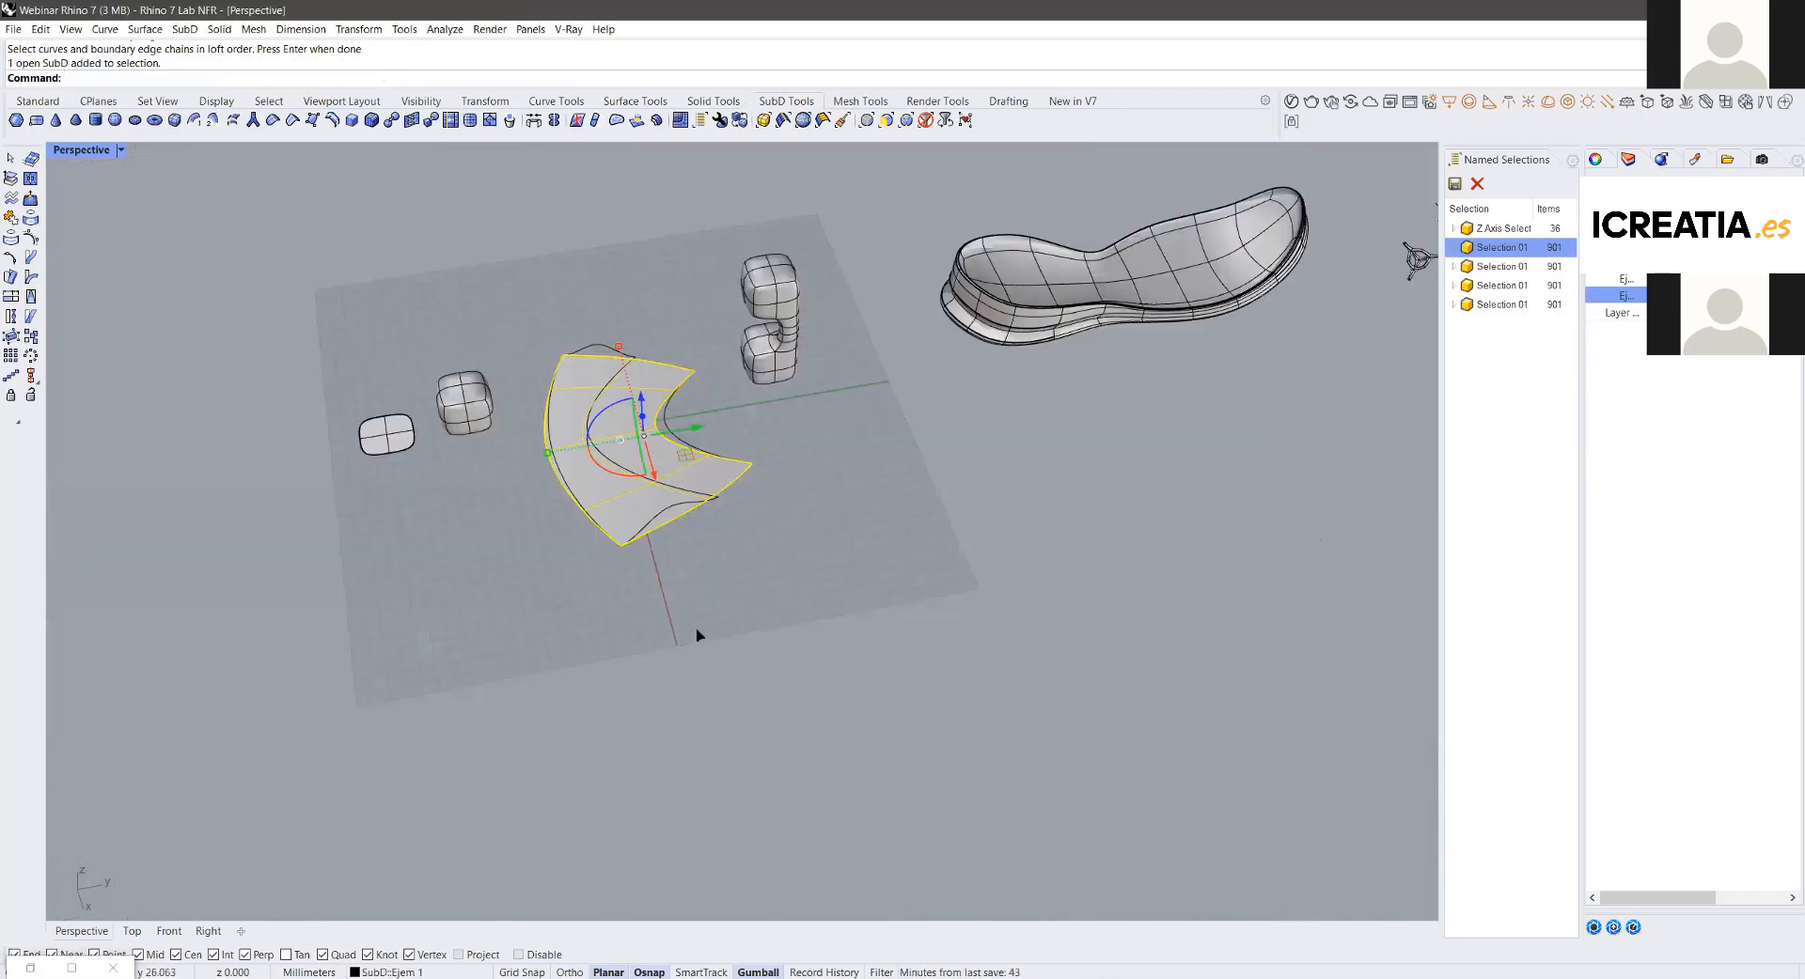
{"action": "left_click_drag", "start_coordinate": [653, 476], "coordinate": [934, 697]}
{"action": "left_click_drag", "start_coordinate": [717, 576], "coordinate": [751, 645]}
{"action": "left_click", "coordinate": [841, 645]}
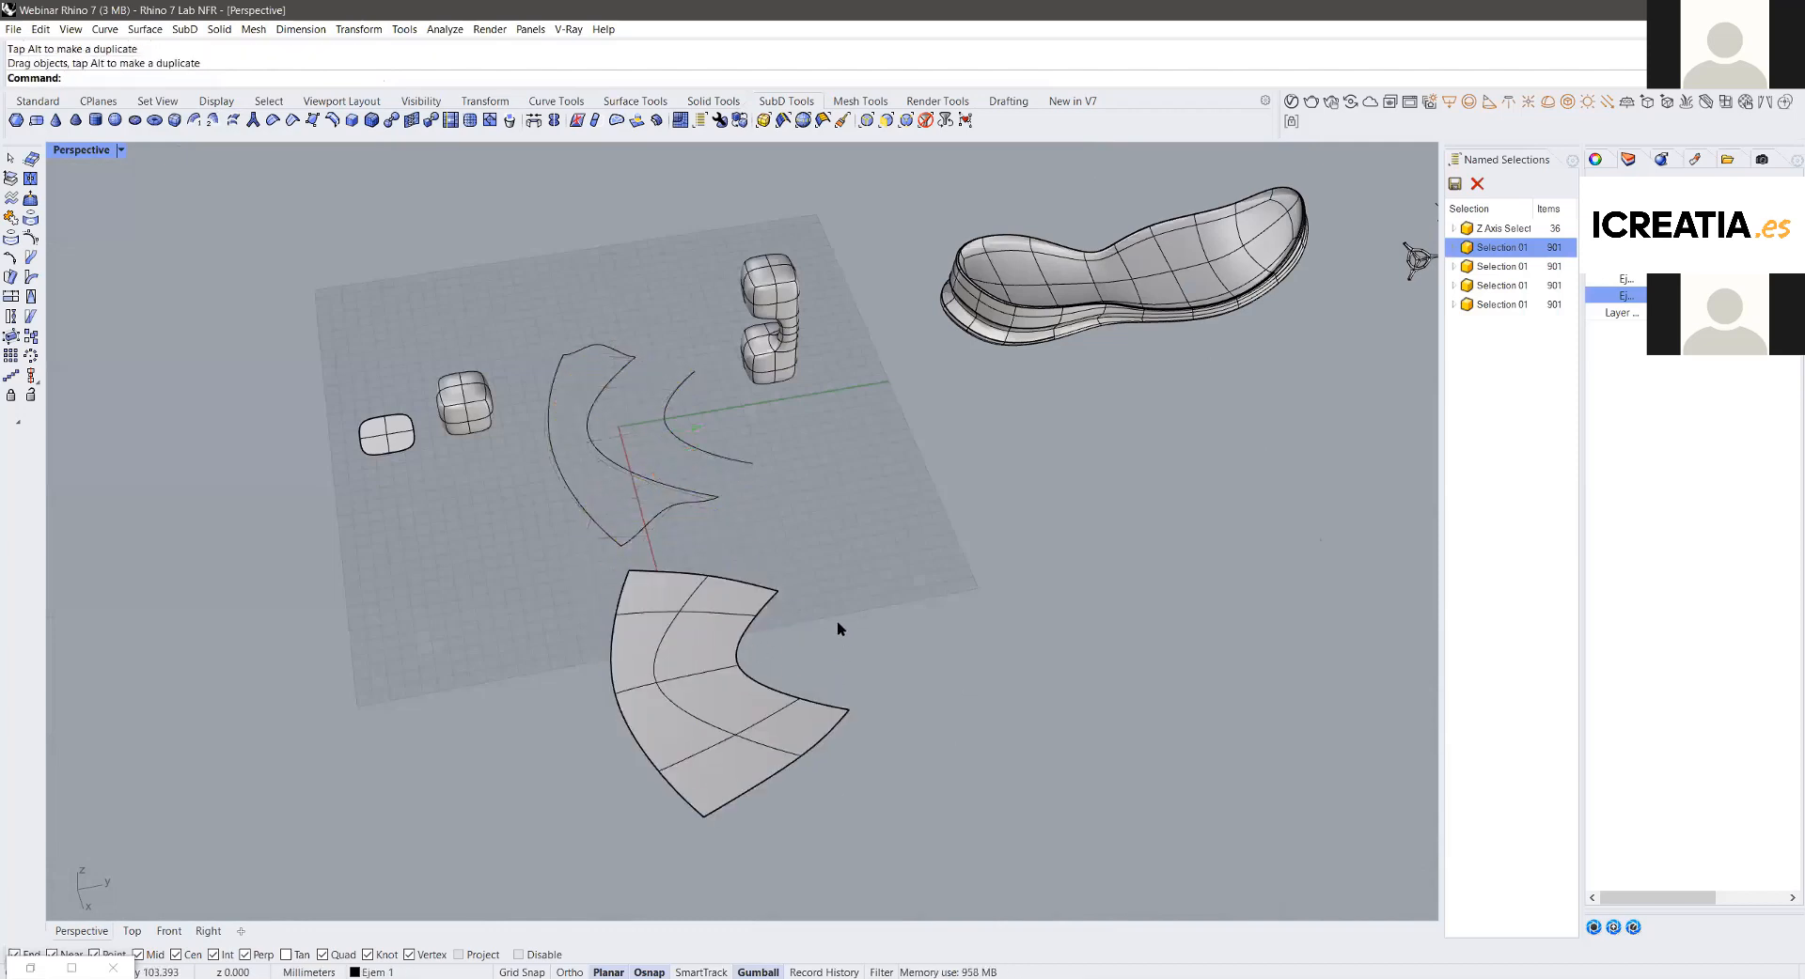
Step: Move the central vertex of the lofted SubD along the Y axis toward its inner concave edge
{"action": "scroll", "coordinate": [765, 681], "scroll_direction": "up", "scroll_amount": 8}
{"action": "left_click", "coordinate": [797, 666], "text": "ctrl+shift"}
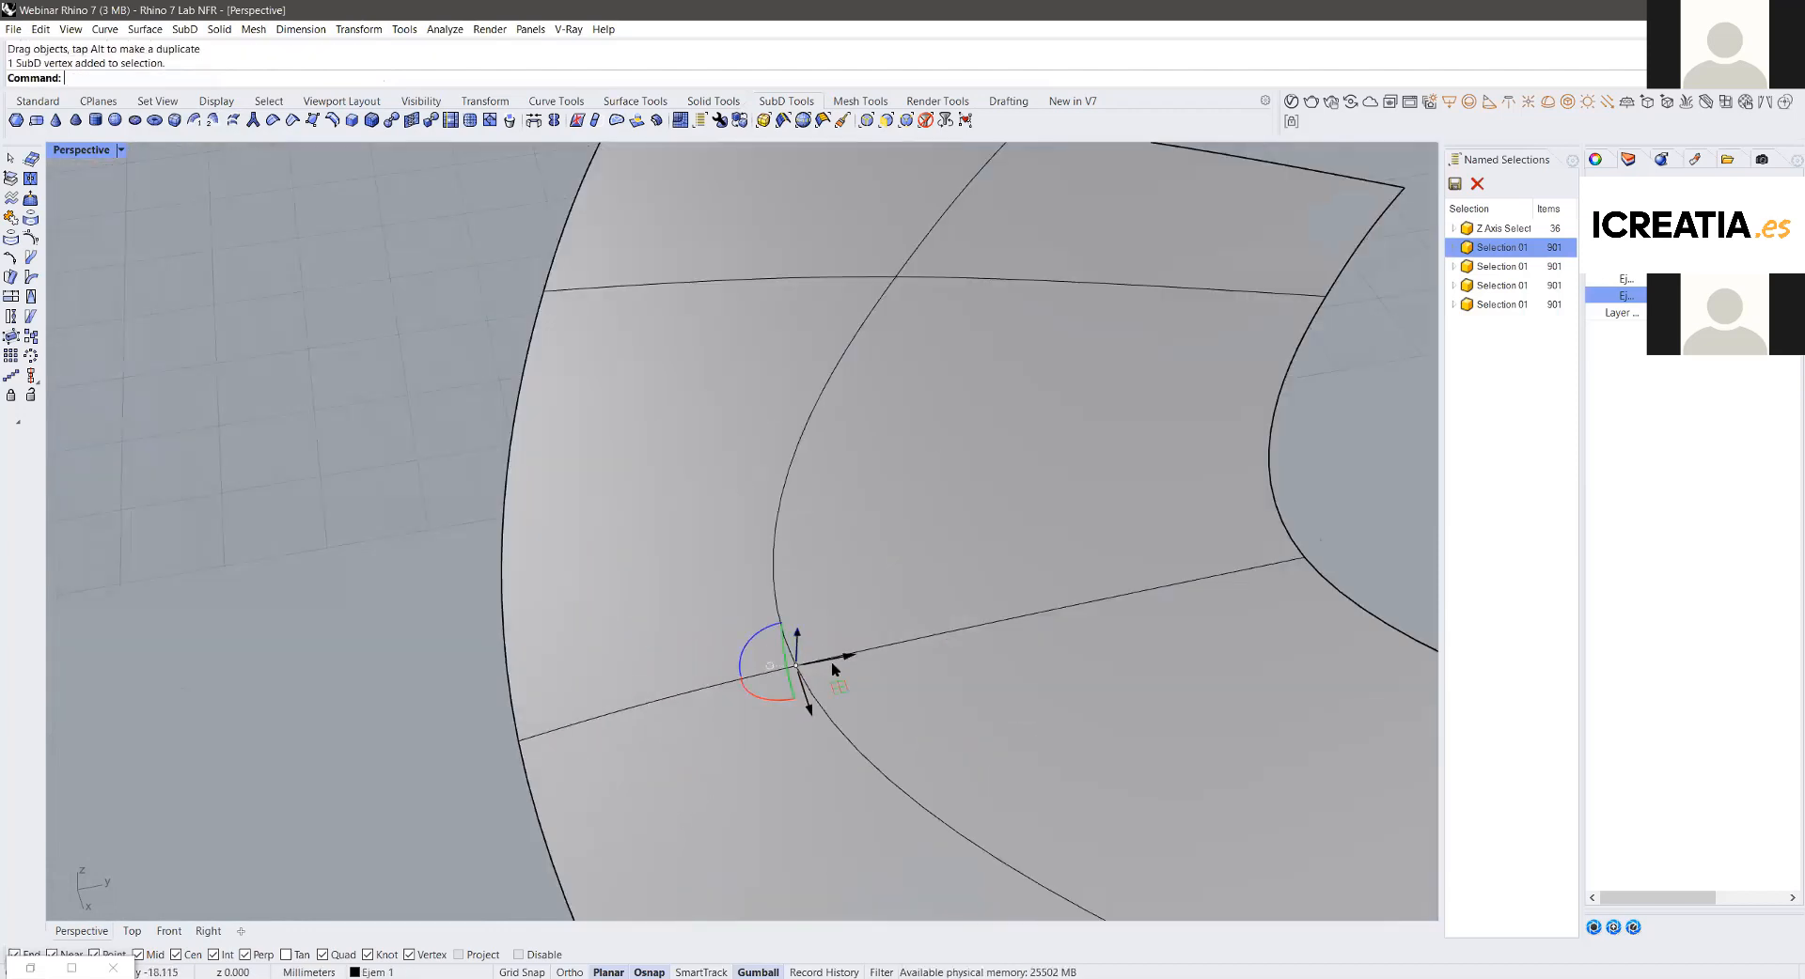
{"action": "left_click_drag", "start_coordinate": [848, 657], "coordinate": [1019, 615]}
{"action": "scroll", "coordinate": [691, 650], "scroll_direction": "down", "scroll_amount": 10}
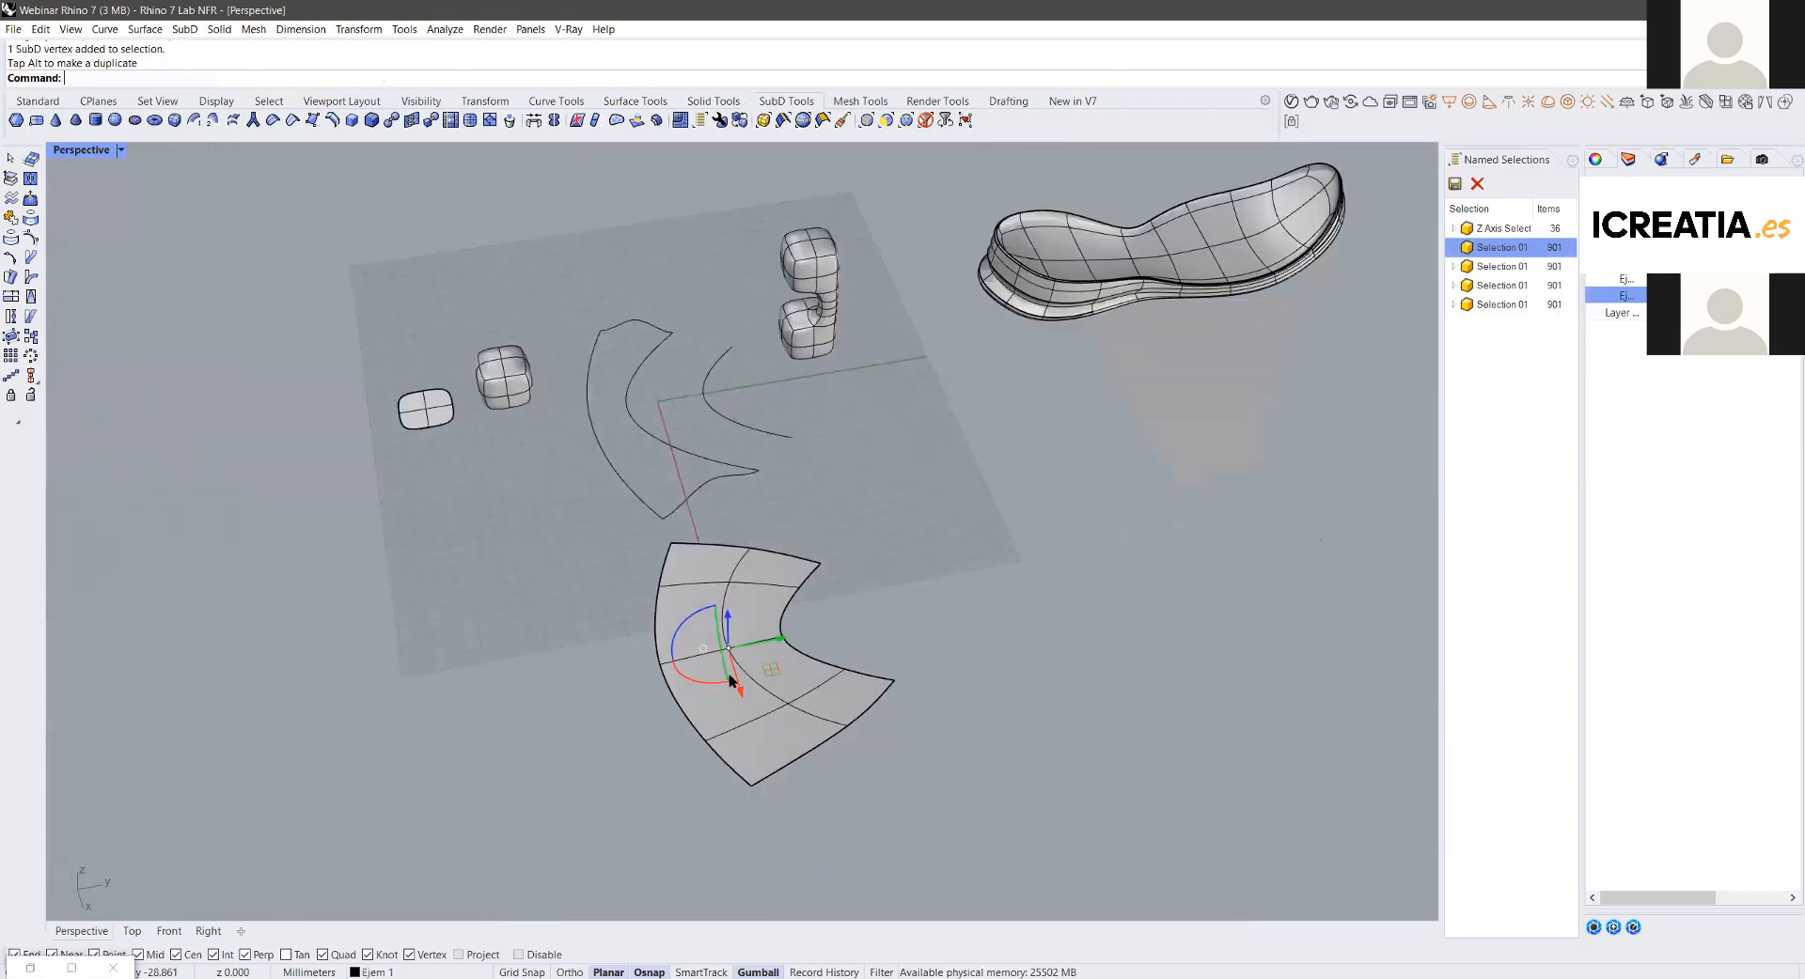
{"action": "key", "text": "Escape"}
Step: Examine the lofted SubD in flat display and return it to smooth display
{"action": "scroll", "coordinate": [770, 594], "scroll_direction": "up", "scroll_amount": 5}
{"action": "key", "text": "Tab"}
{"action": "key", "text": "Tab"}
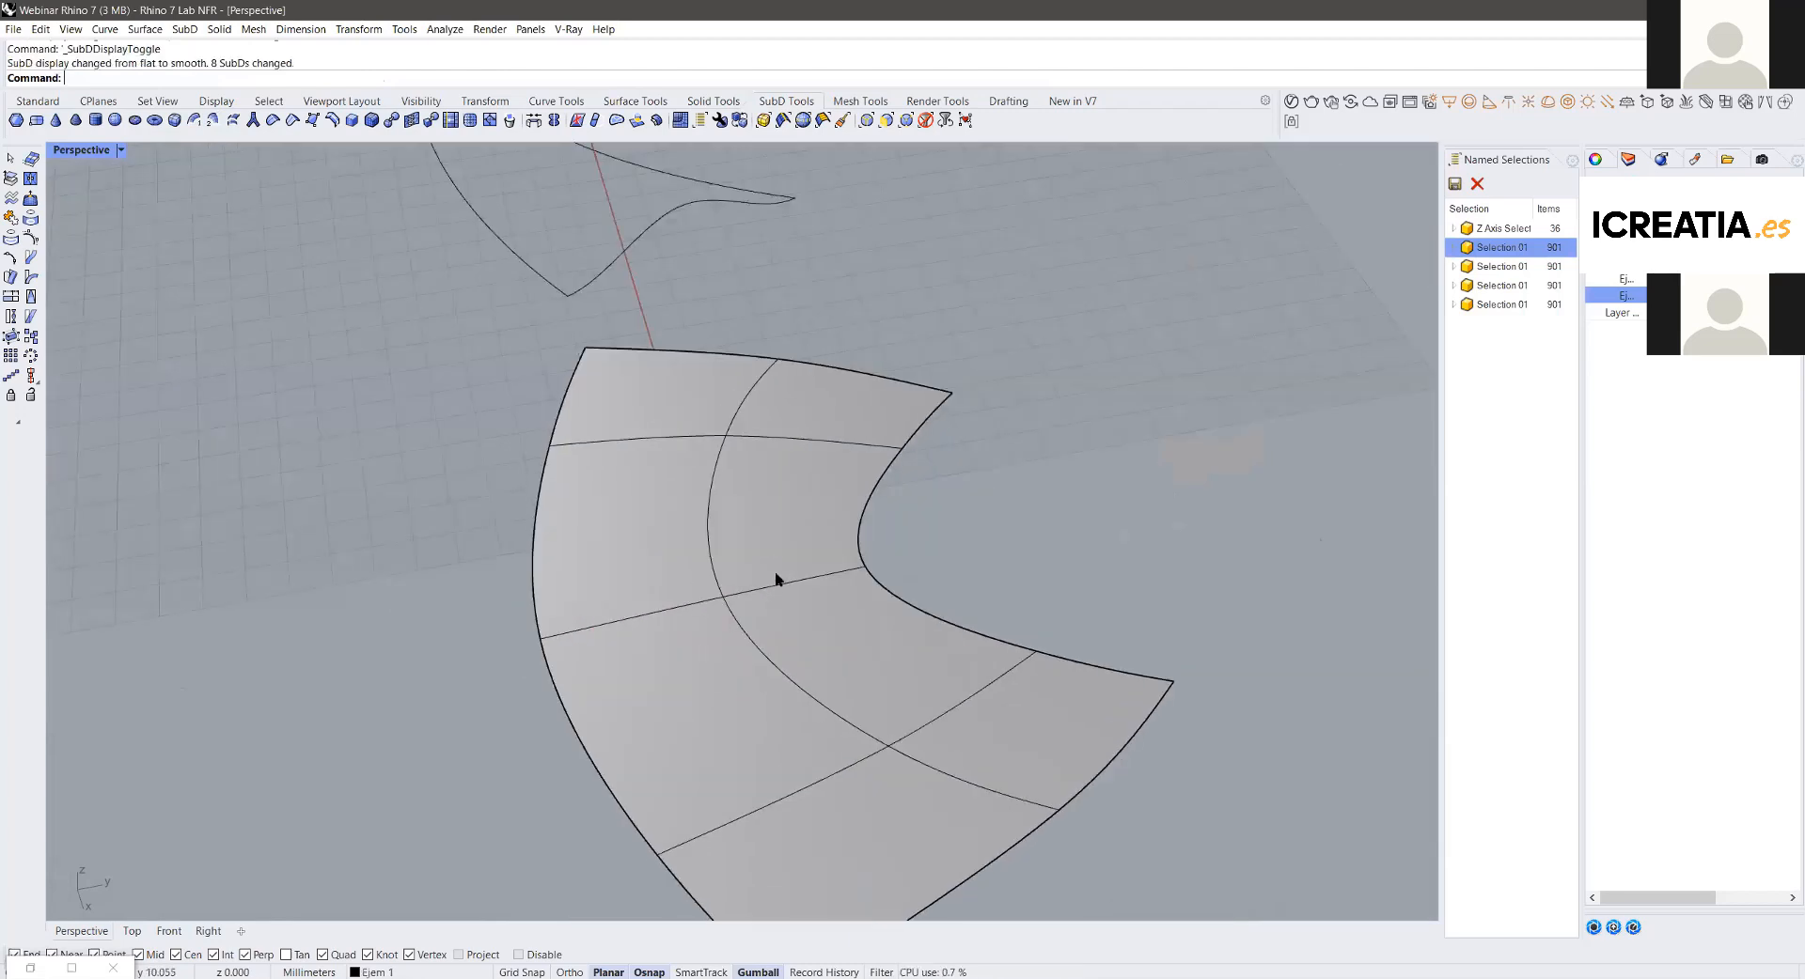
{"action": "scroll", "coordinate": [793, 539], "scroll_direction": "down", "scroll_amount": 6}
{"action": "scroll", "coordinate": [786, 520], "scroll_direction": "up", "scroll_amount": 3}
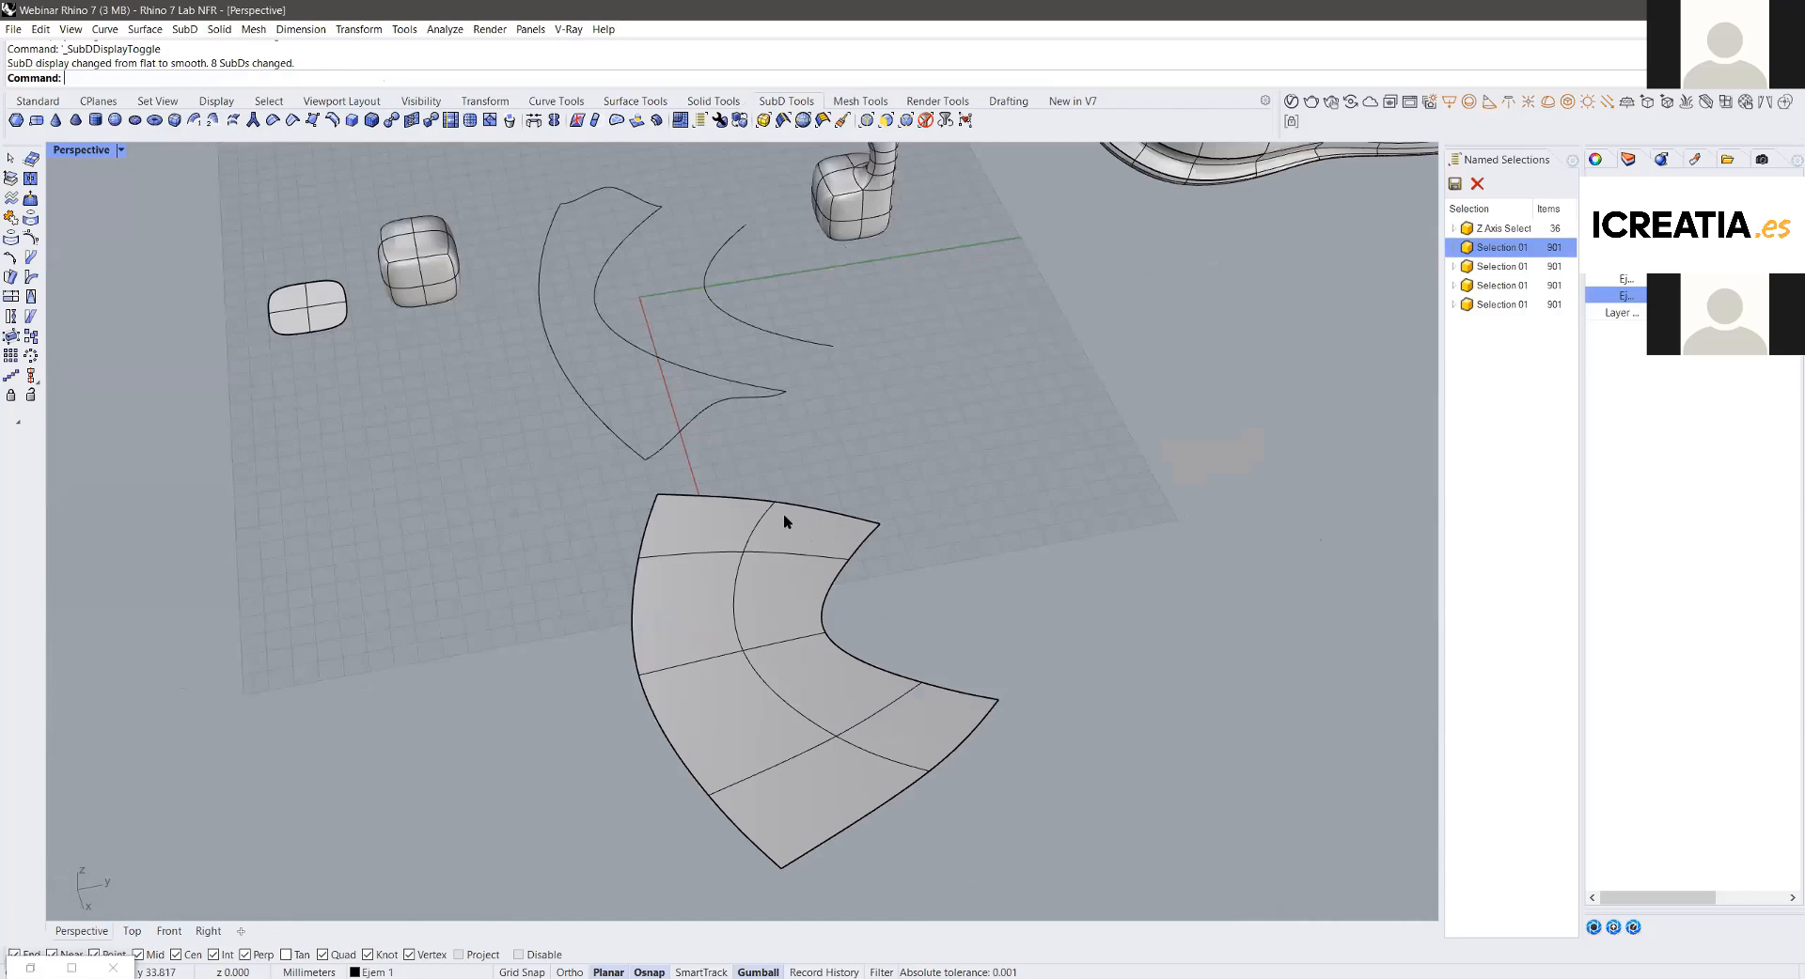
Step: Delete the lofted SubD, leaving its profile curves in place
{"action": "left_click", "coordinate": [647, 529]}
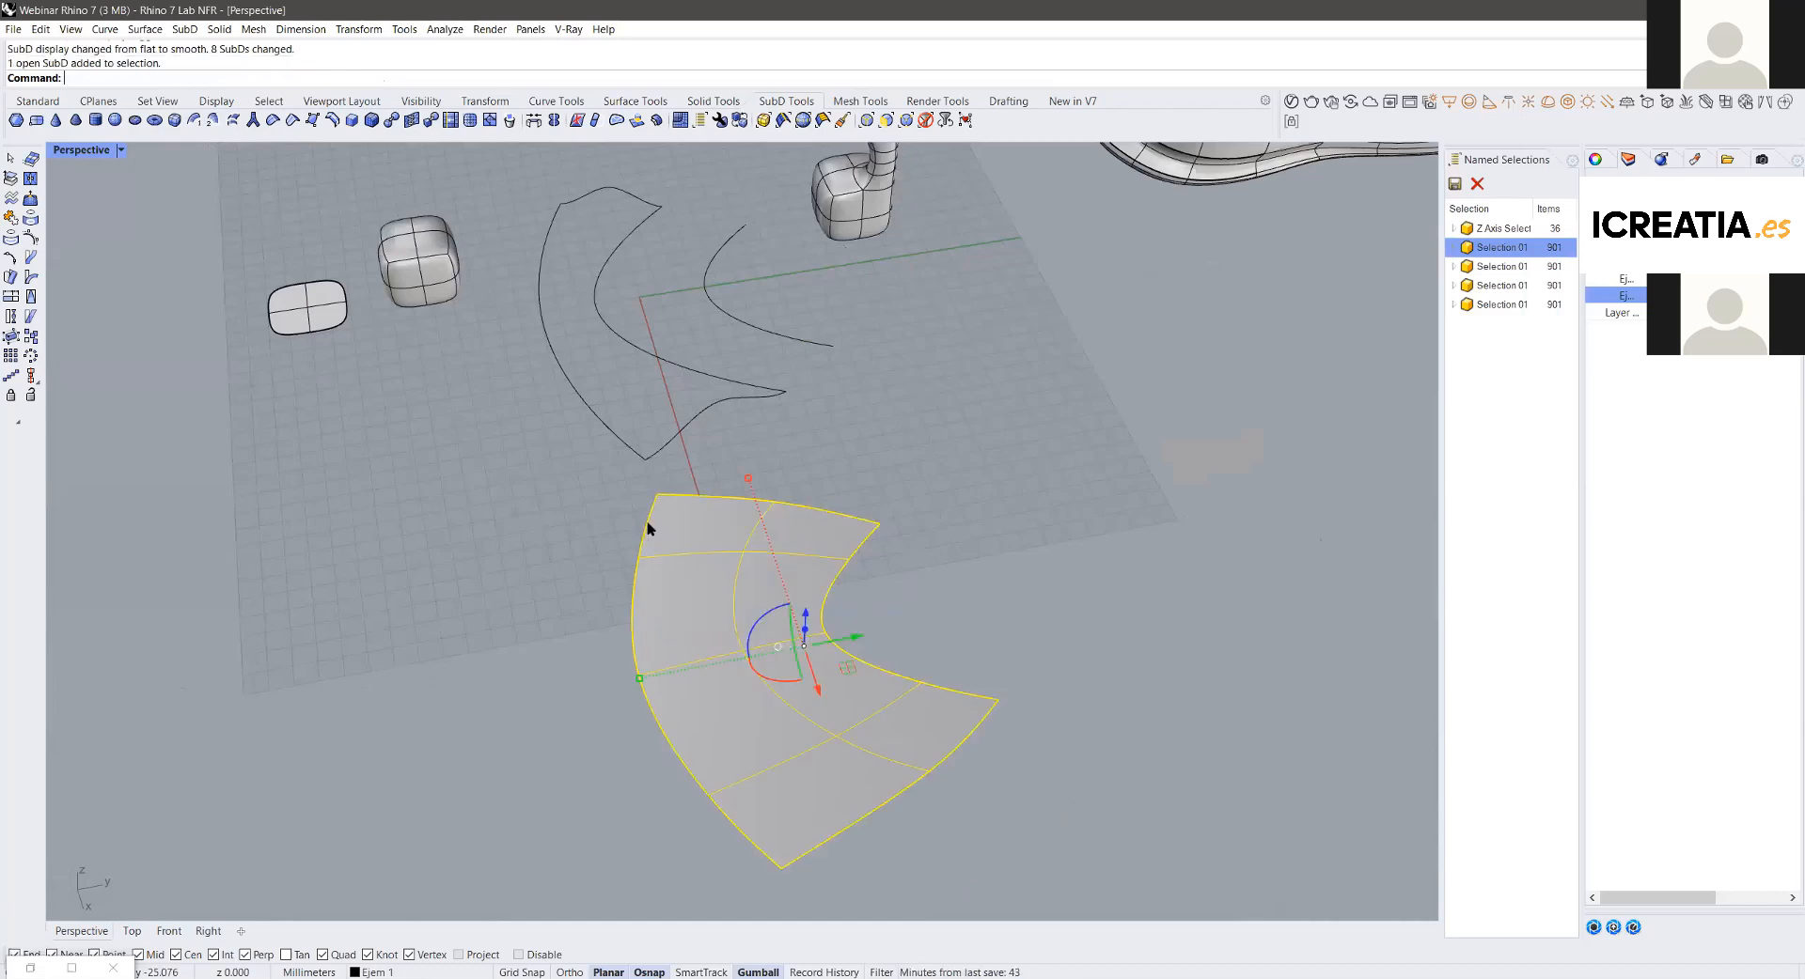
{"action": "scroll", "coordinate": [662, 515], "scroll_direction": "down", "scroll_amount": 3}
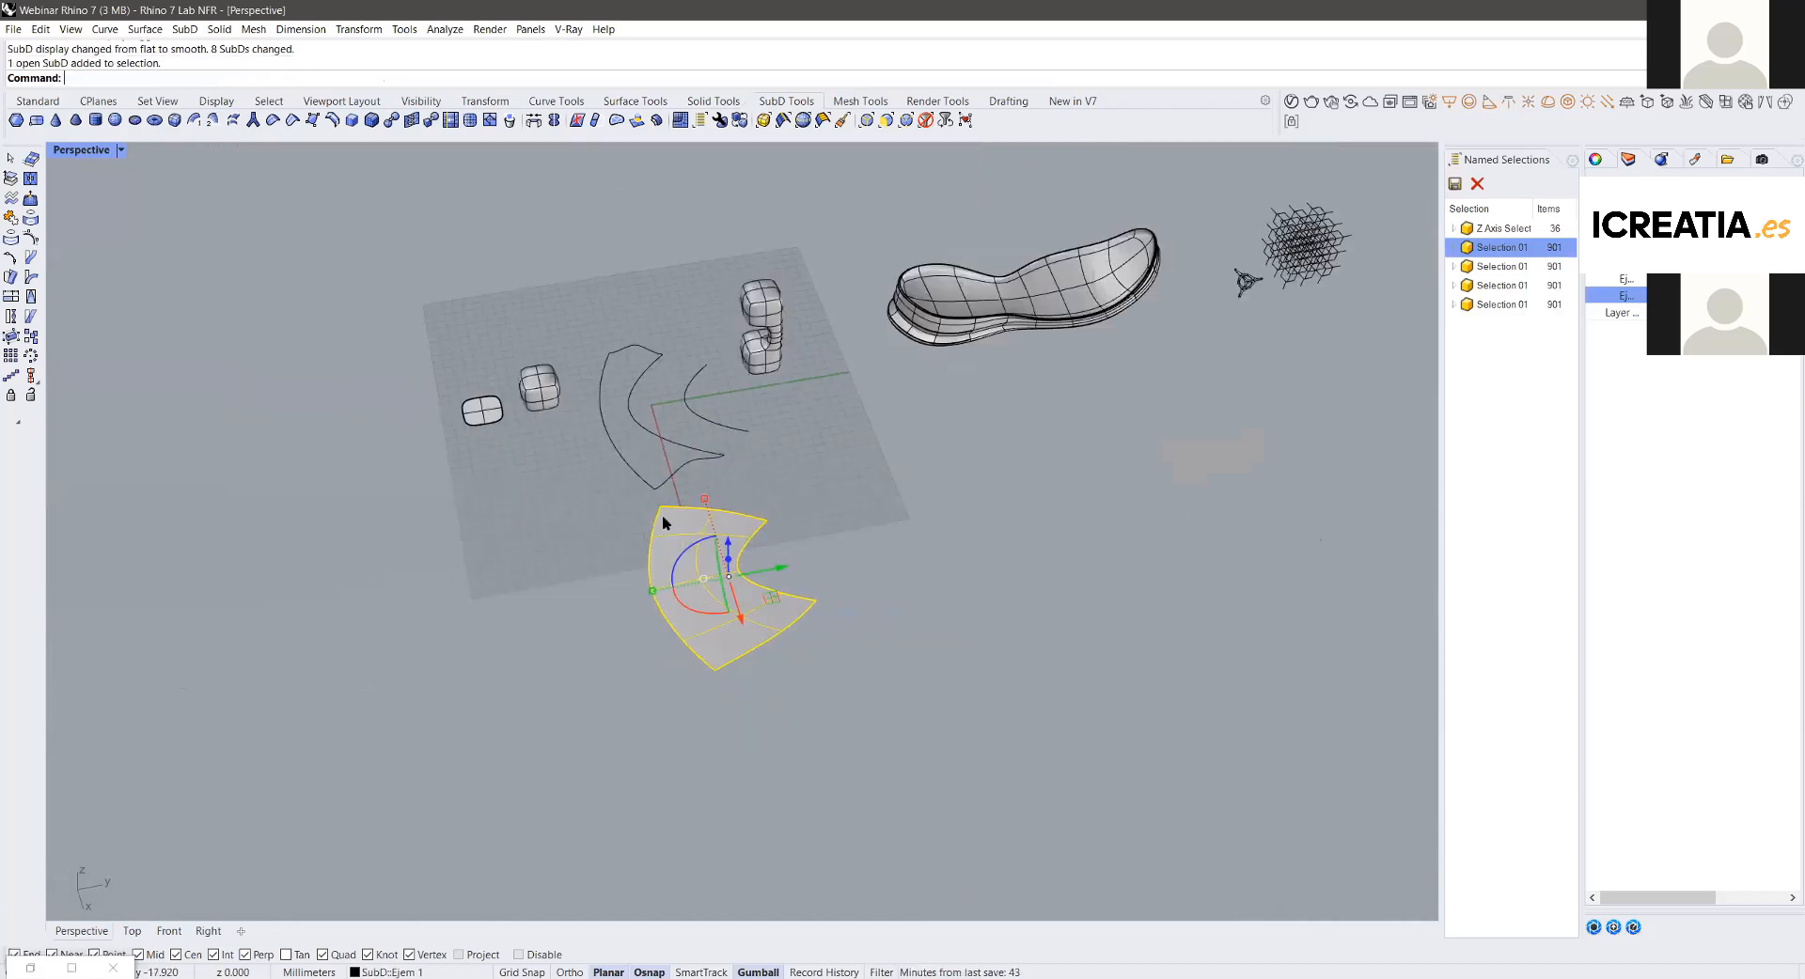
{"action": "scroll", "coordinate": [747, 476], "scroll_direction": "up", "scroll_amount": 2}
{"action": "left_click", "coordinate": [757, 473]}
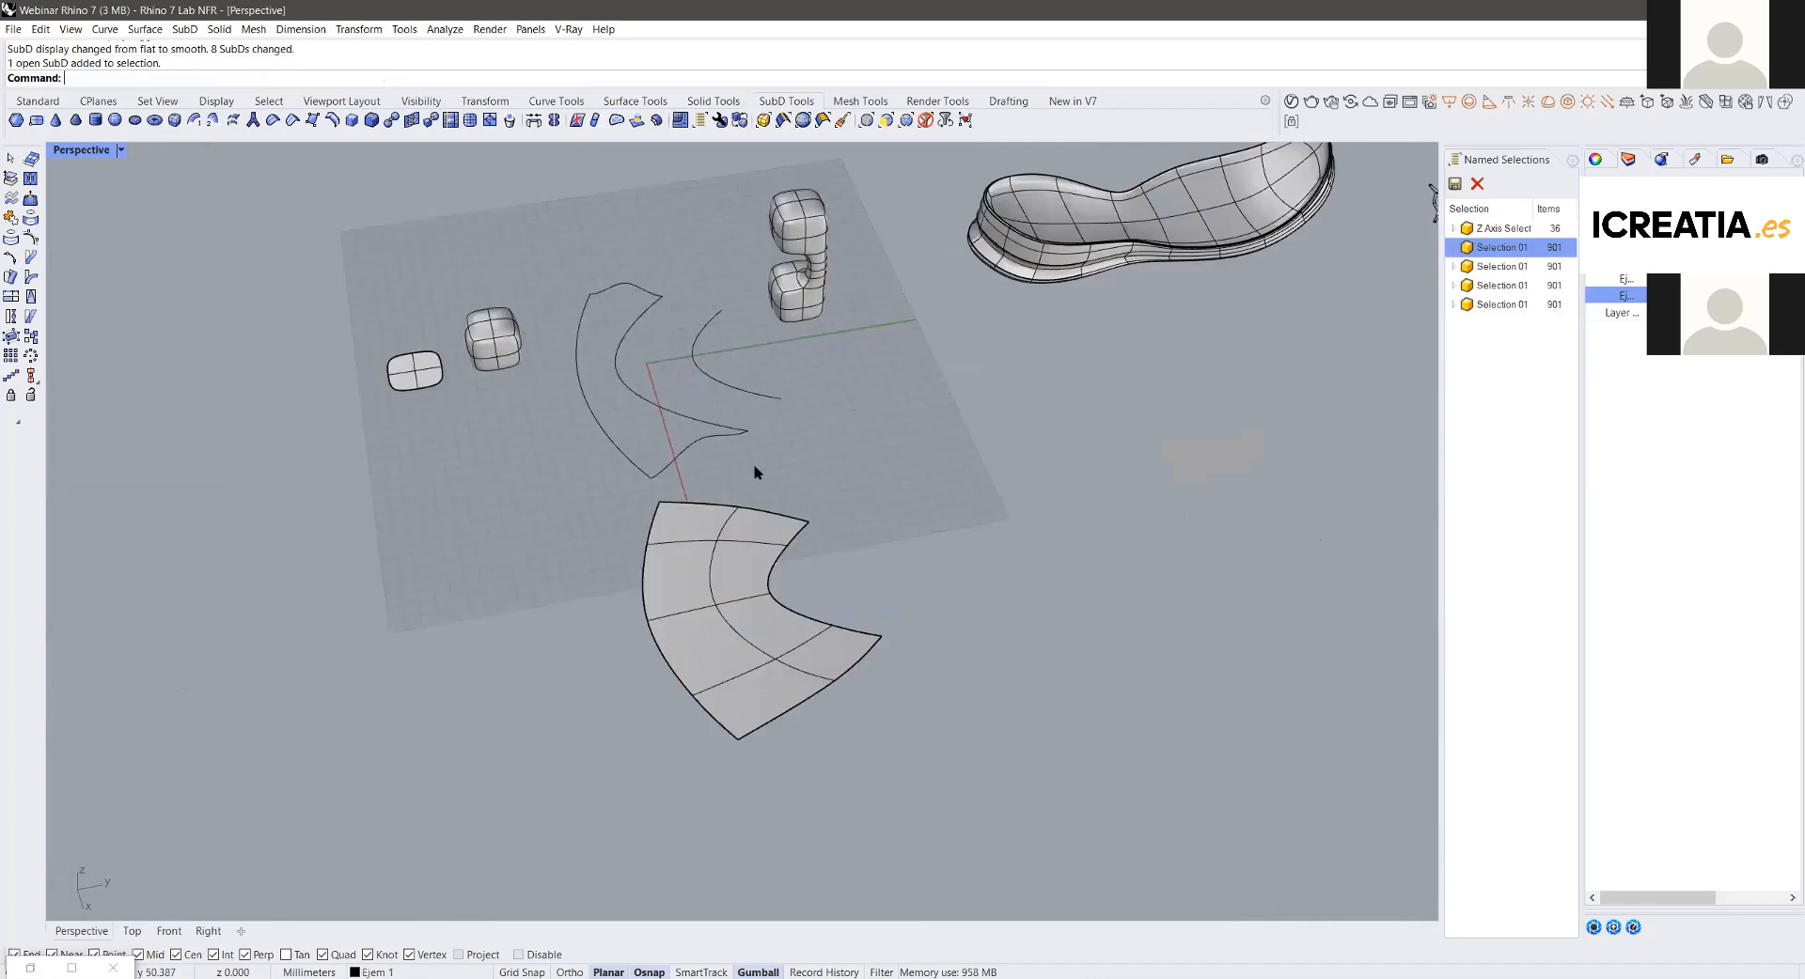
{"action": "left_click", "coordinate": [702, 532]}
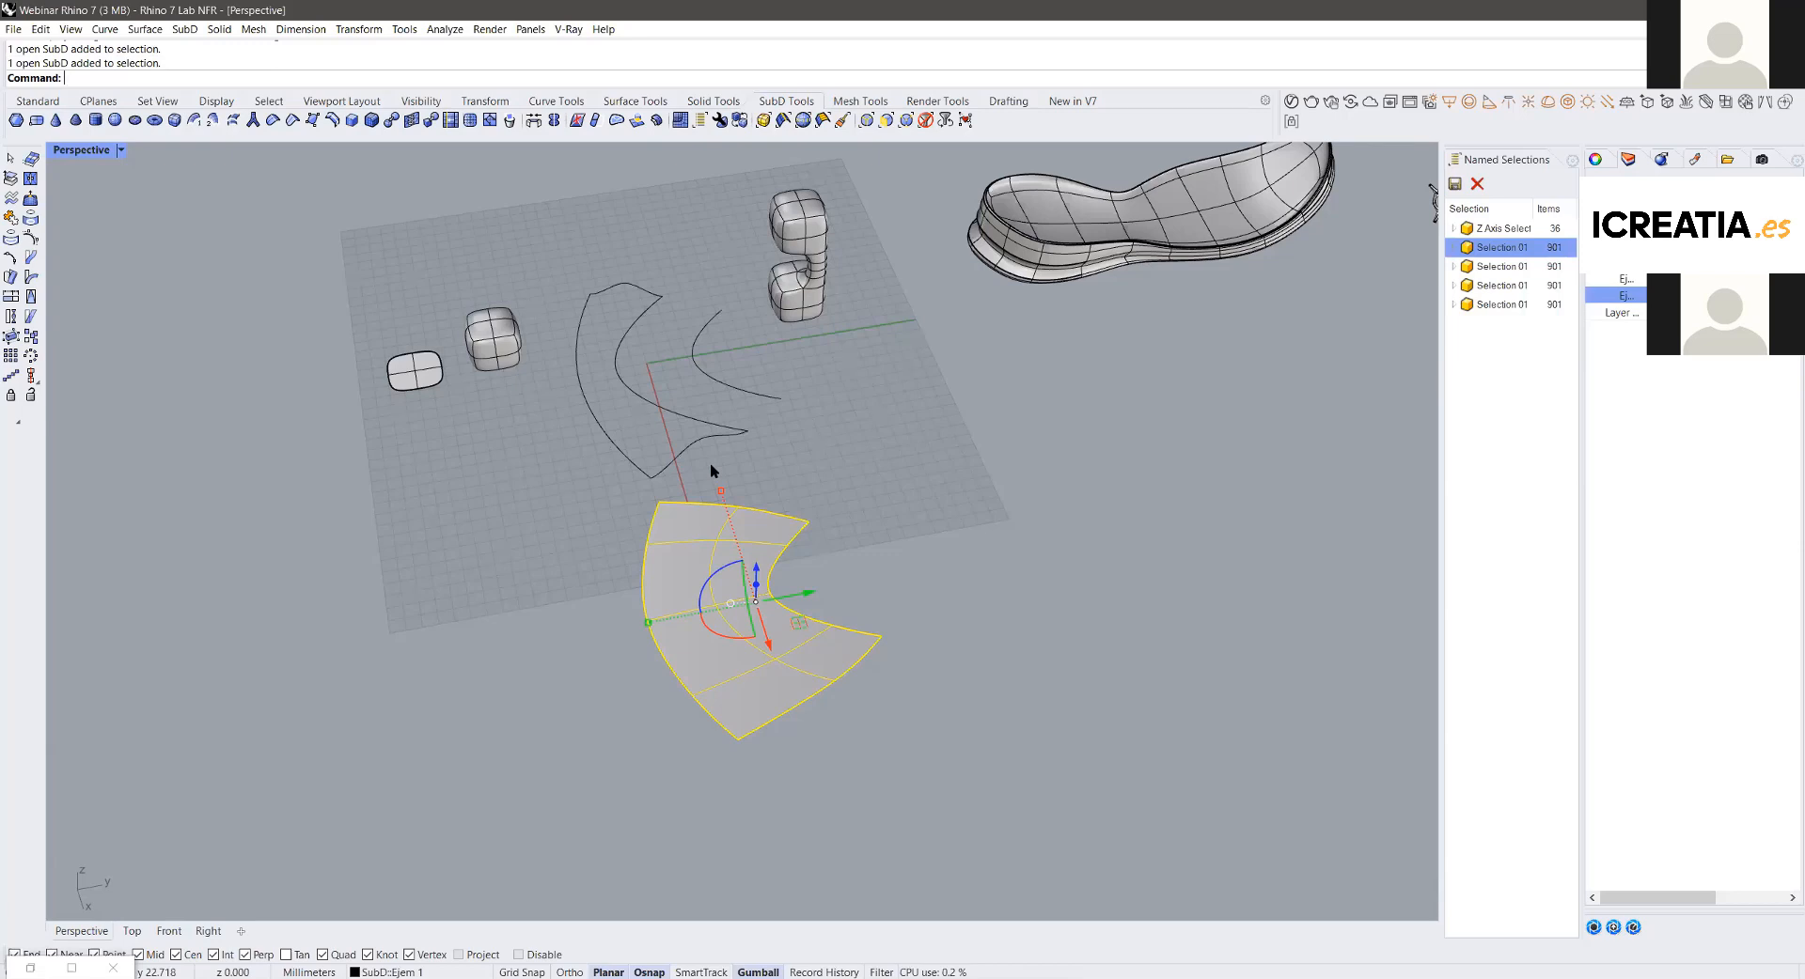
{"action": "key", "text": "Delete"}
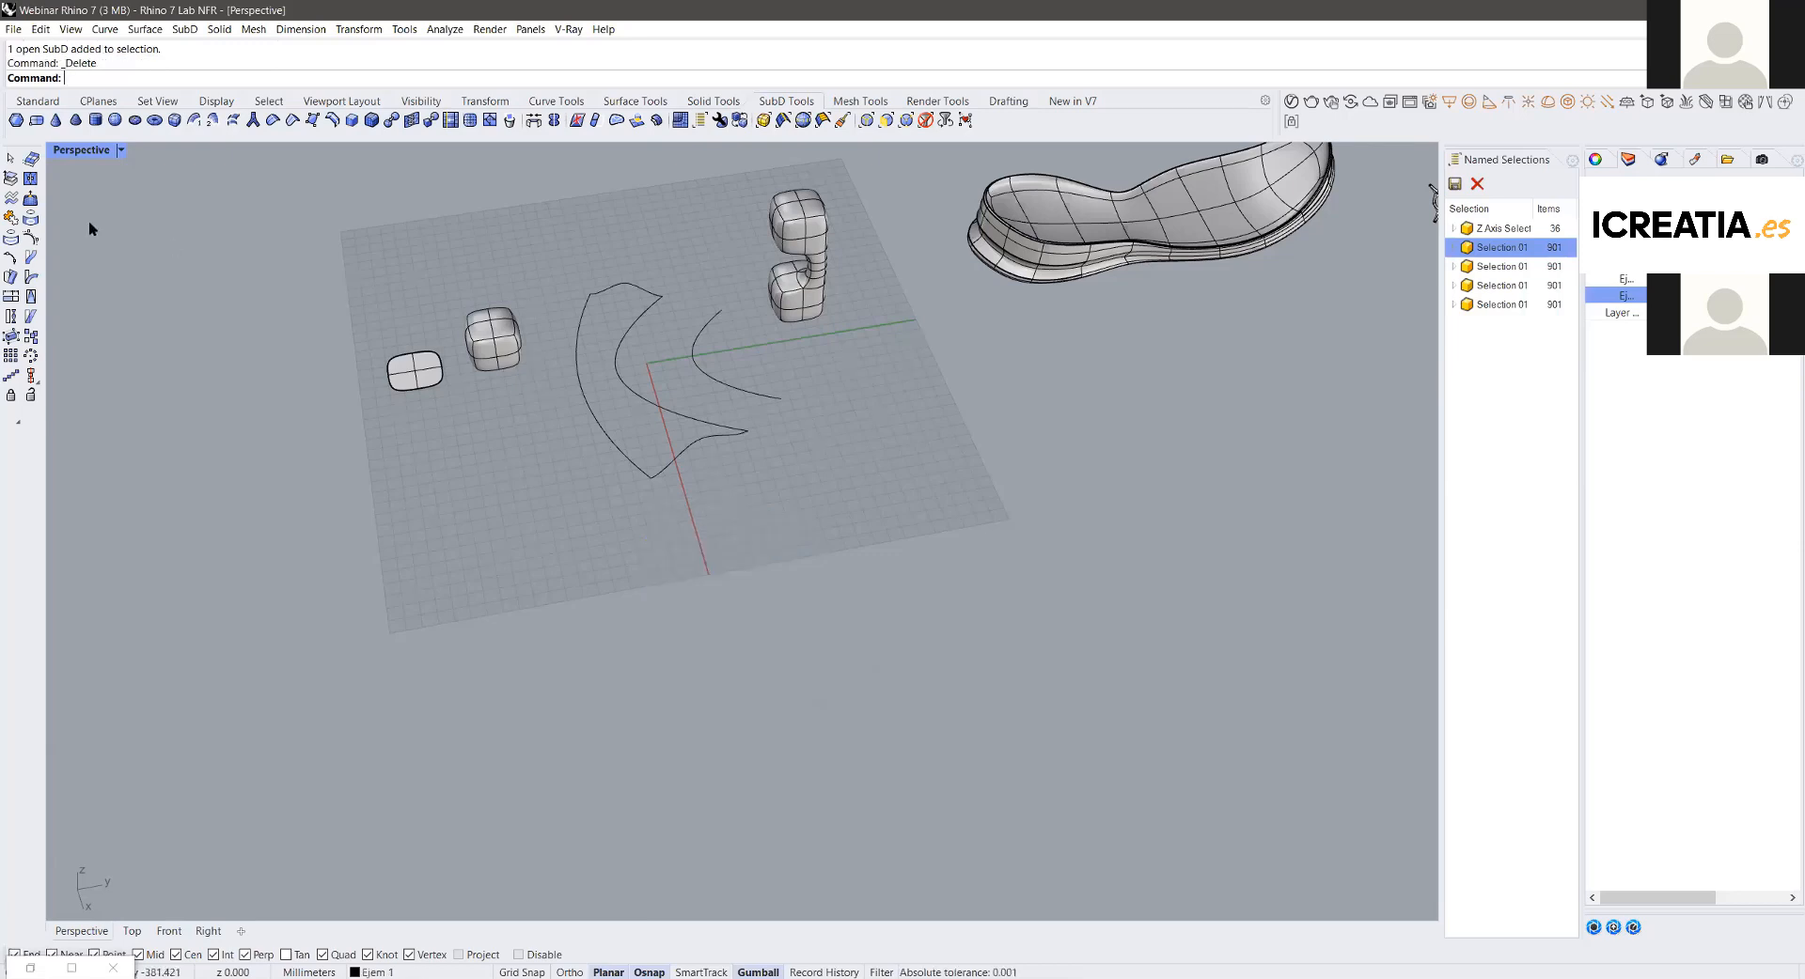
Step: Draw a large rounded rectangle with arc corners in front of the grid, beyond the end of the X axis
{"action": "left_click", "coordinate": [47, 102]}
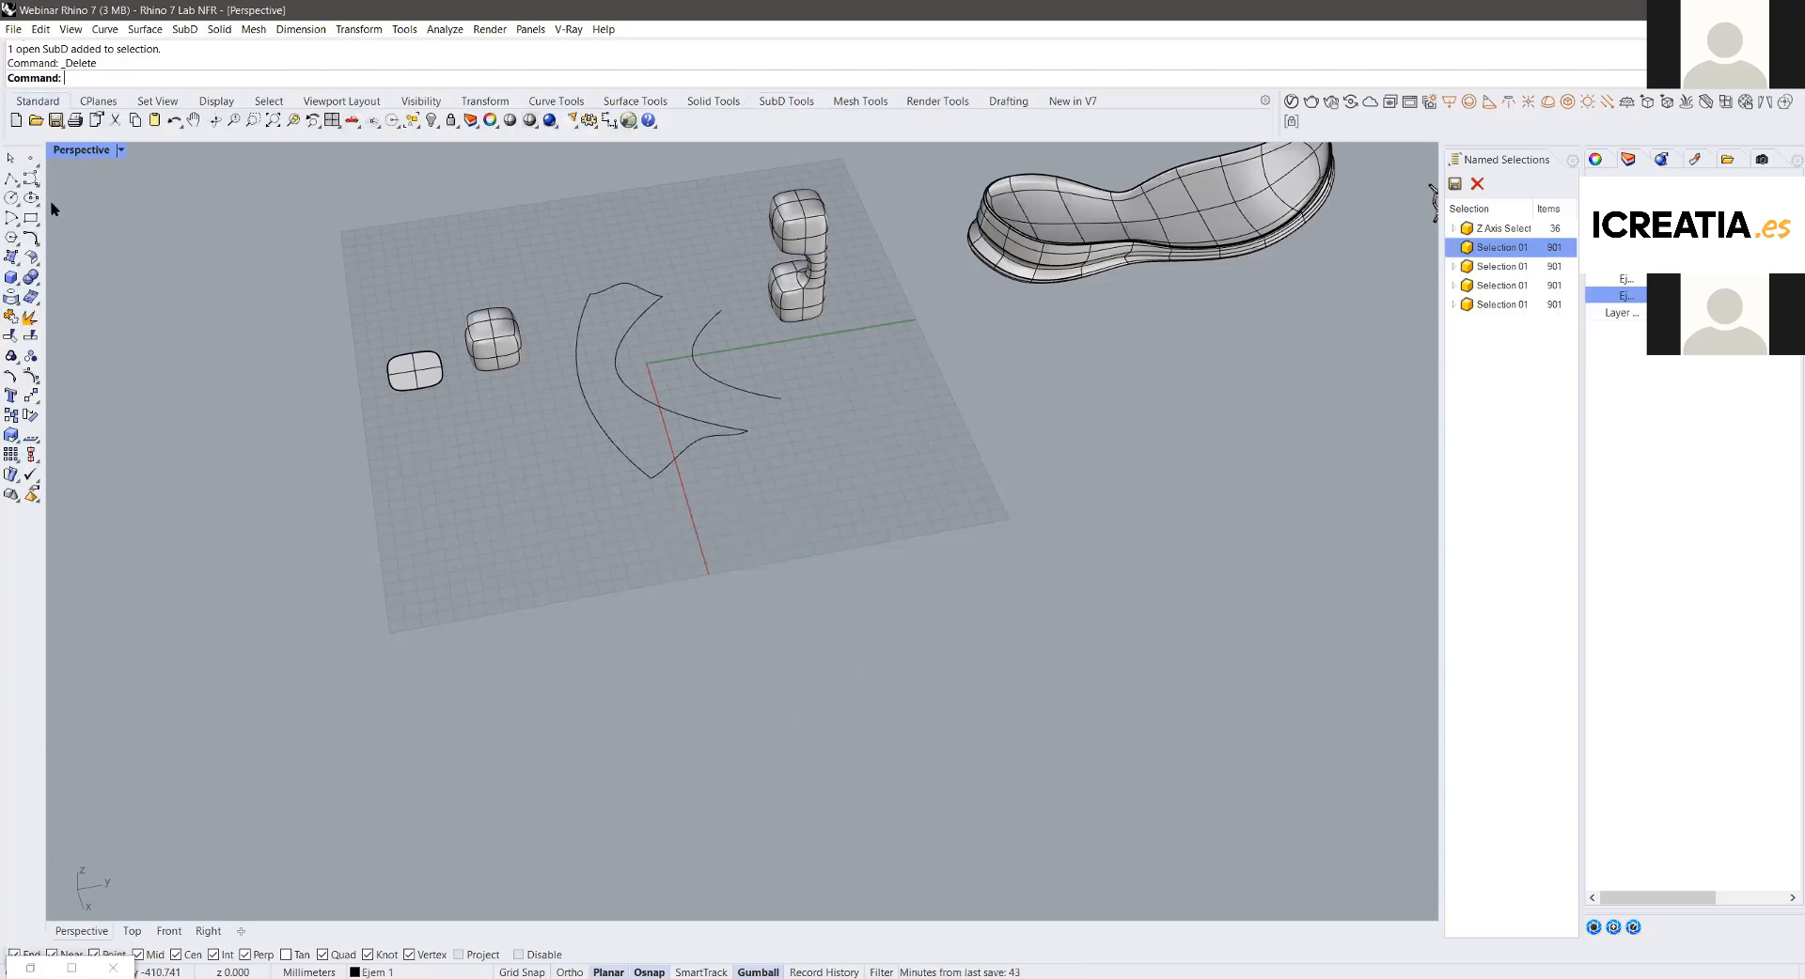
{"action": "left_click", "coordinate": [39, 221]}
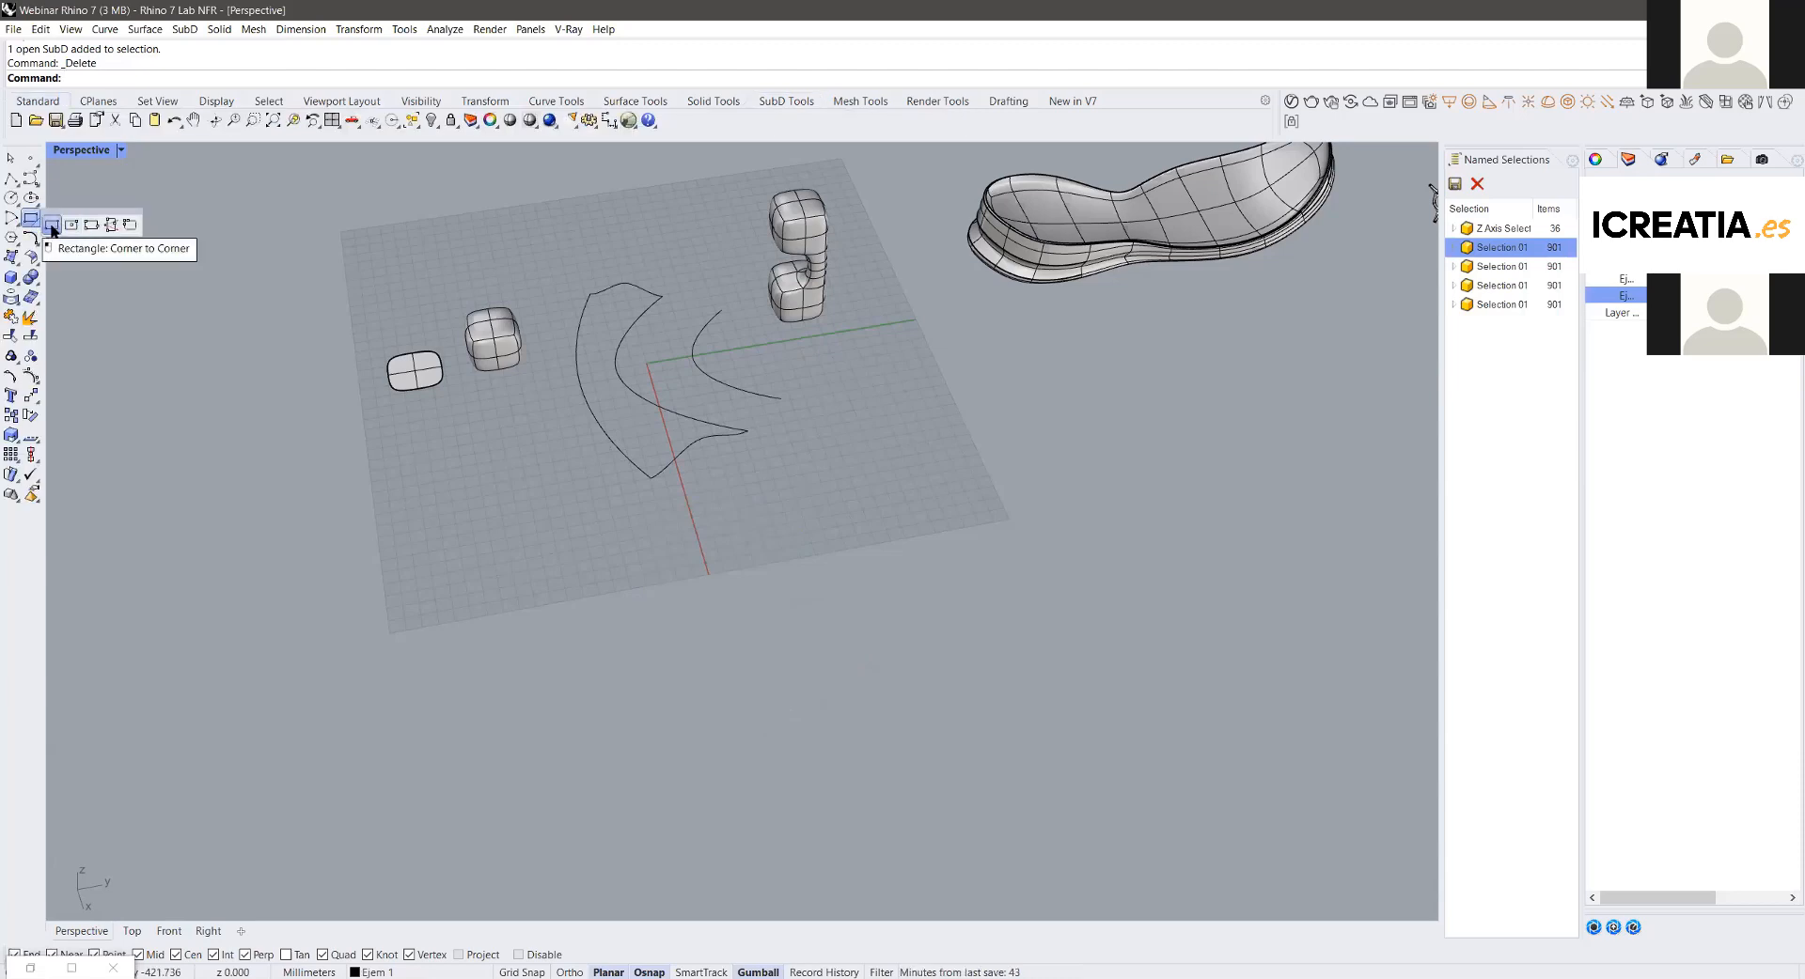
{"action": "left_click", "coordinate": [130, 224]}
{"action": "left_click", "coordinate": [704, 604]}
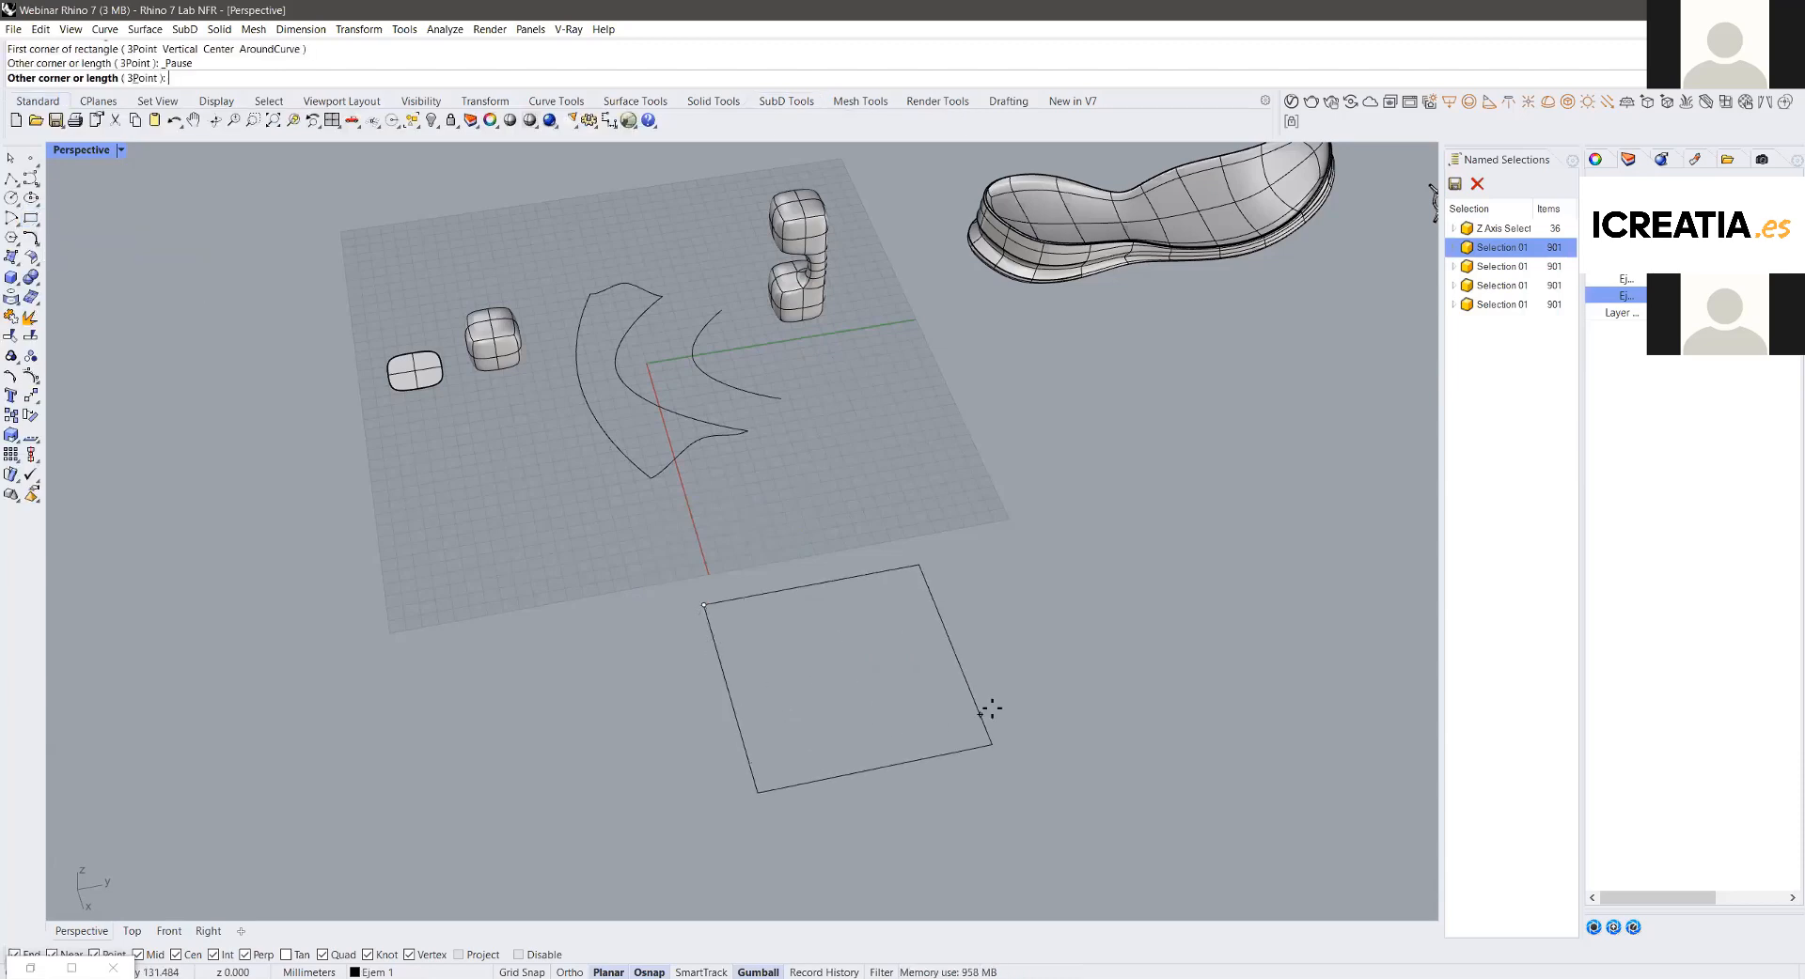
{"action": "left_click", "coordinate": [1022, 706]}
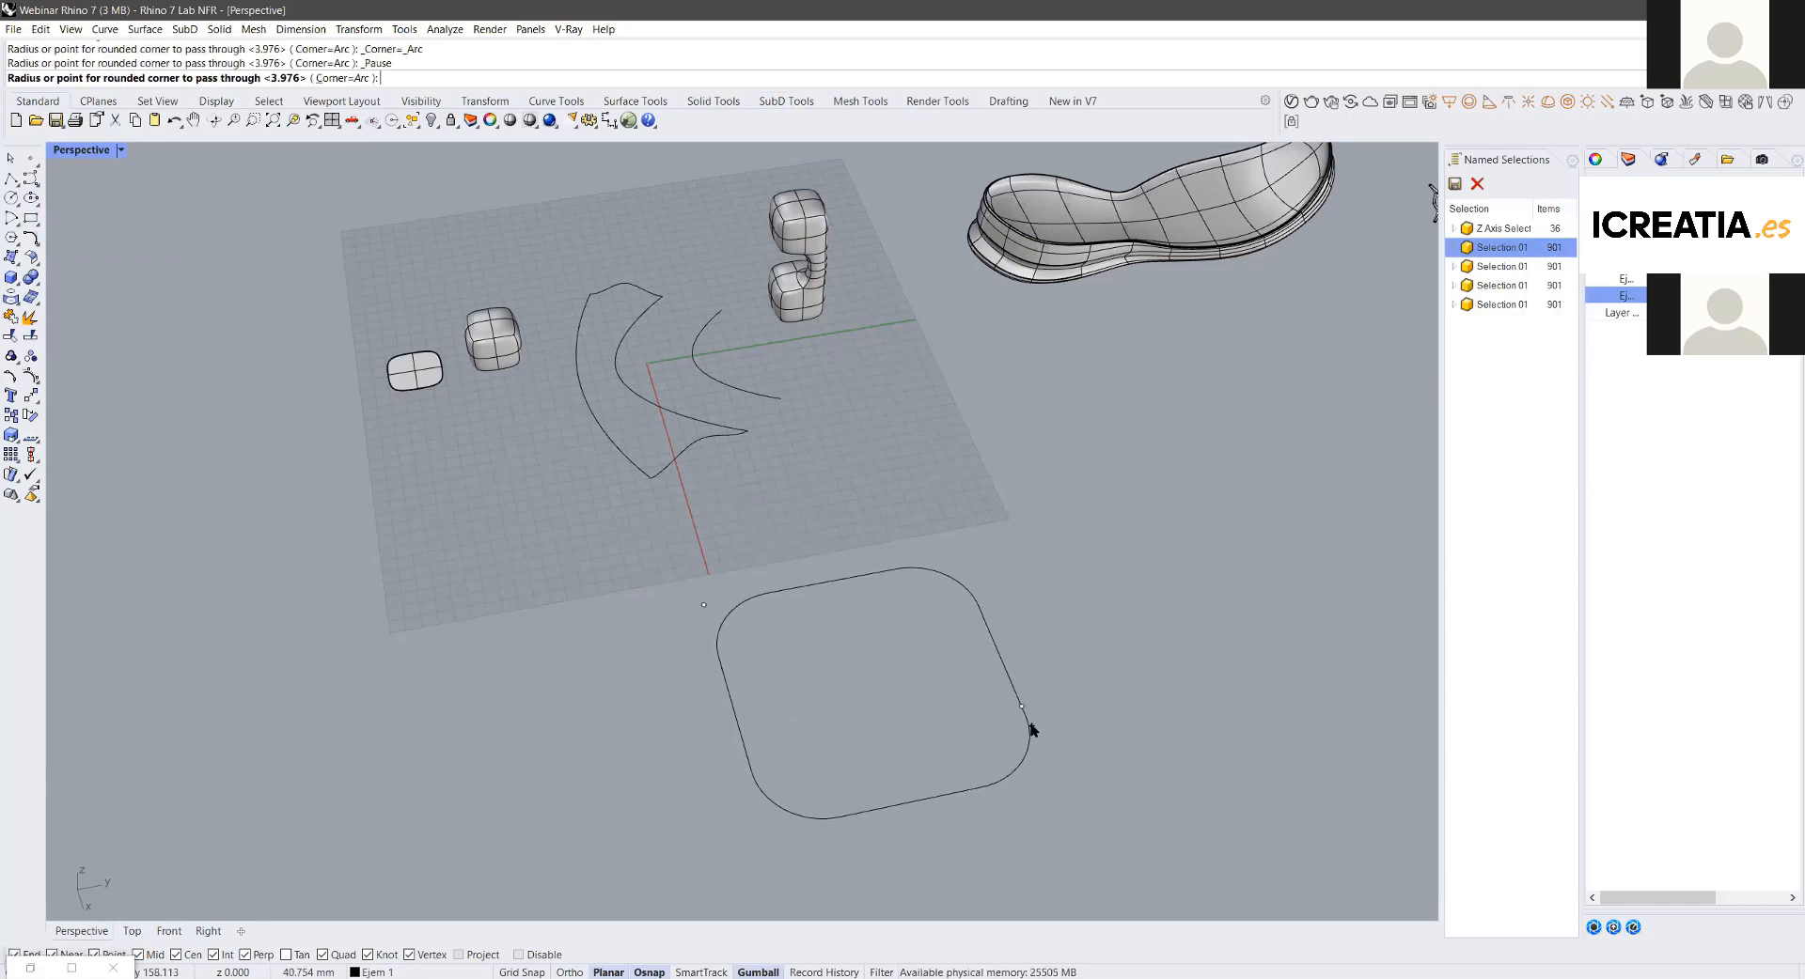
{"action": "left_click", "coordinate": [1025, 719]}
{"action": "left_click", "coordinate": [1017, 706]}
{"action": "left_click", "coordinate": [864, 650]}
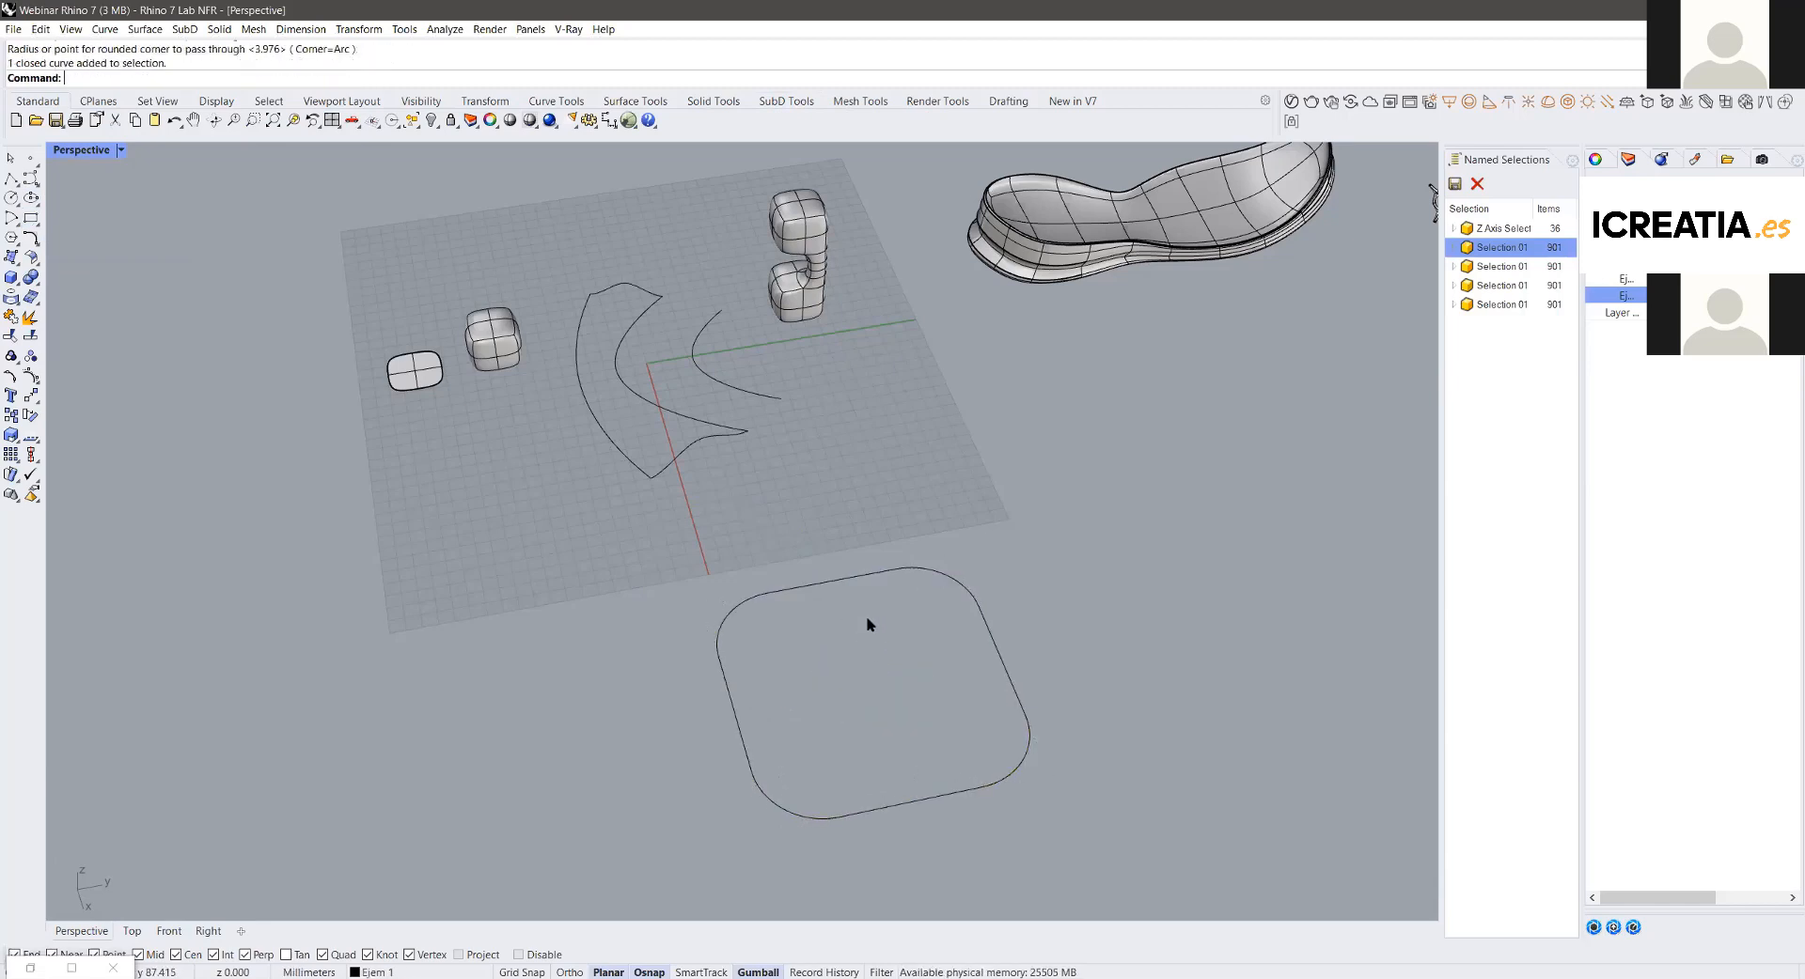
Step: Create two raised copies of the rounded rectangle above it, each one higher and scaled down uniformly
{"action": "left_click", "coordinate": [854, 579]}
{"action": "left_click_drag", "start_coordinate": [874, 652], "coordinate": [877, 641], "text": "alt"}
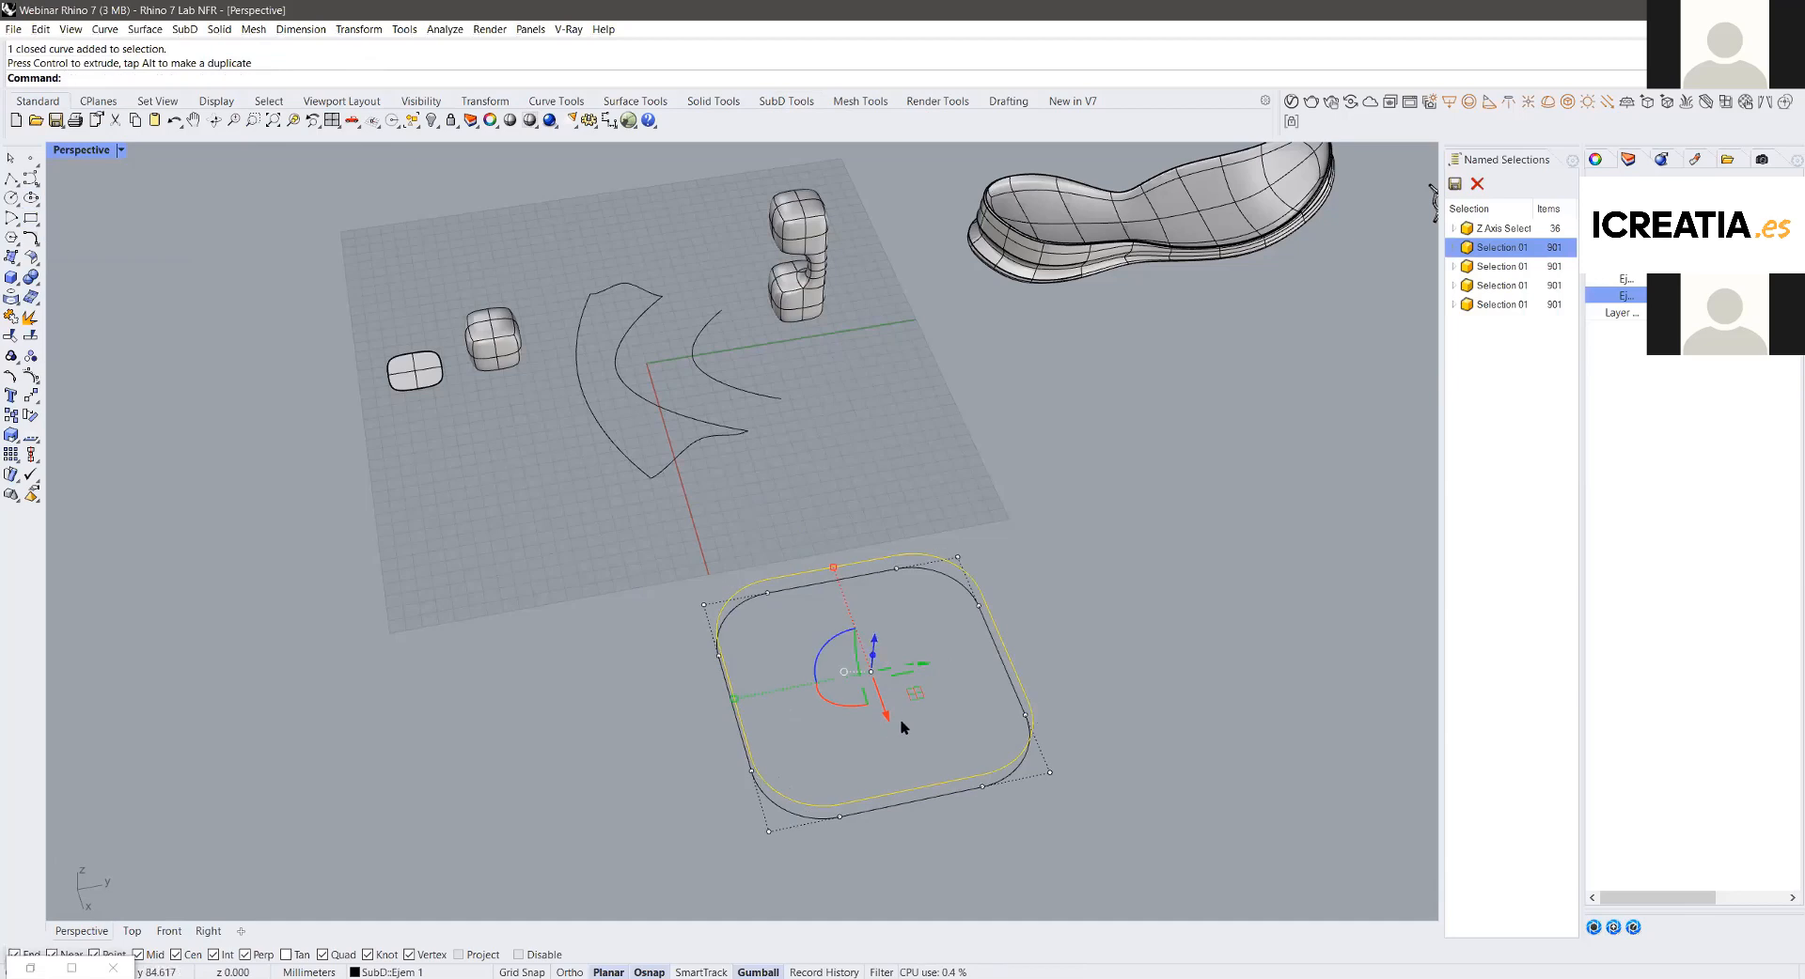
{"action": "mouse_move", "coordinate": [741, 701]}
{"action": "left_mouse_down", "text": "shift"}
{"action": "mouse_move", "coordinate": [832, 688]}
{"action": "mouse_move", "coordinate": [756, 695]}
{"action": "left_mouse_up", "text": "shift"}
{"action": "left_click_drag", "start_coordinate": [874, 642], "coordinate": [877, 616], "text": "alt"}
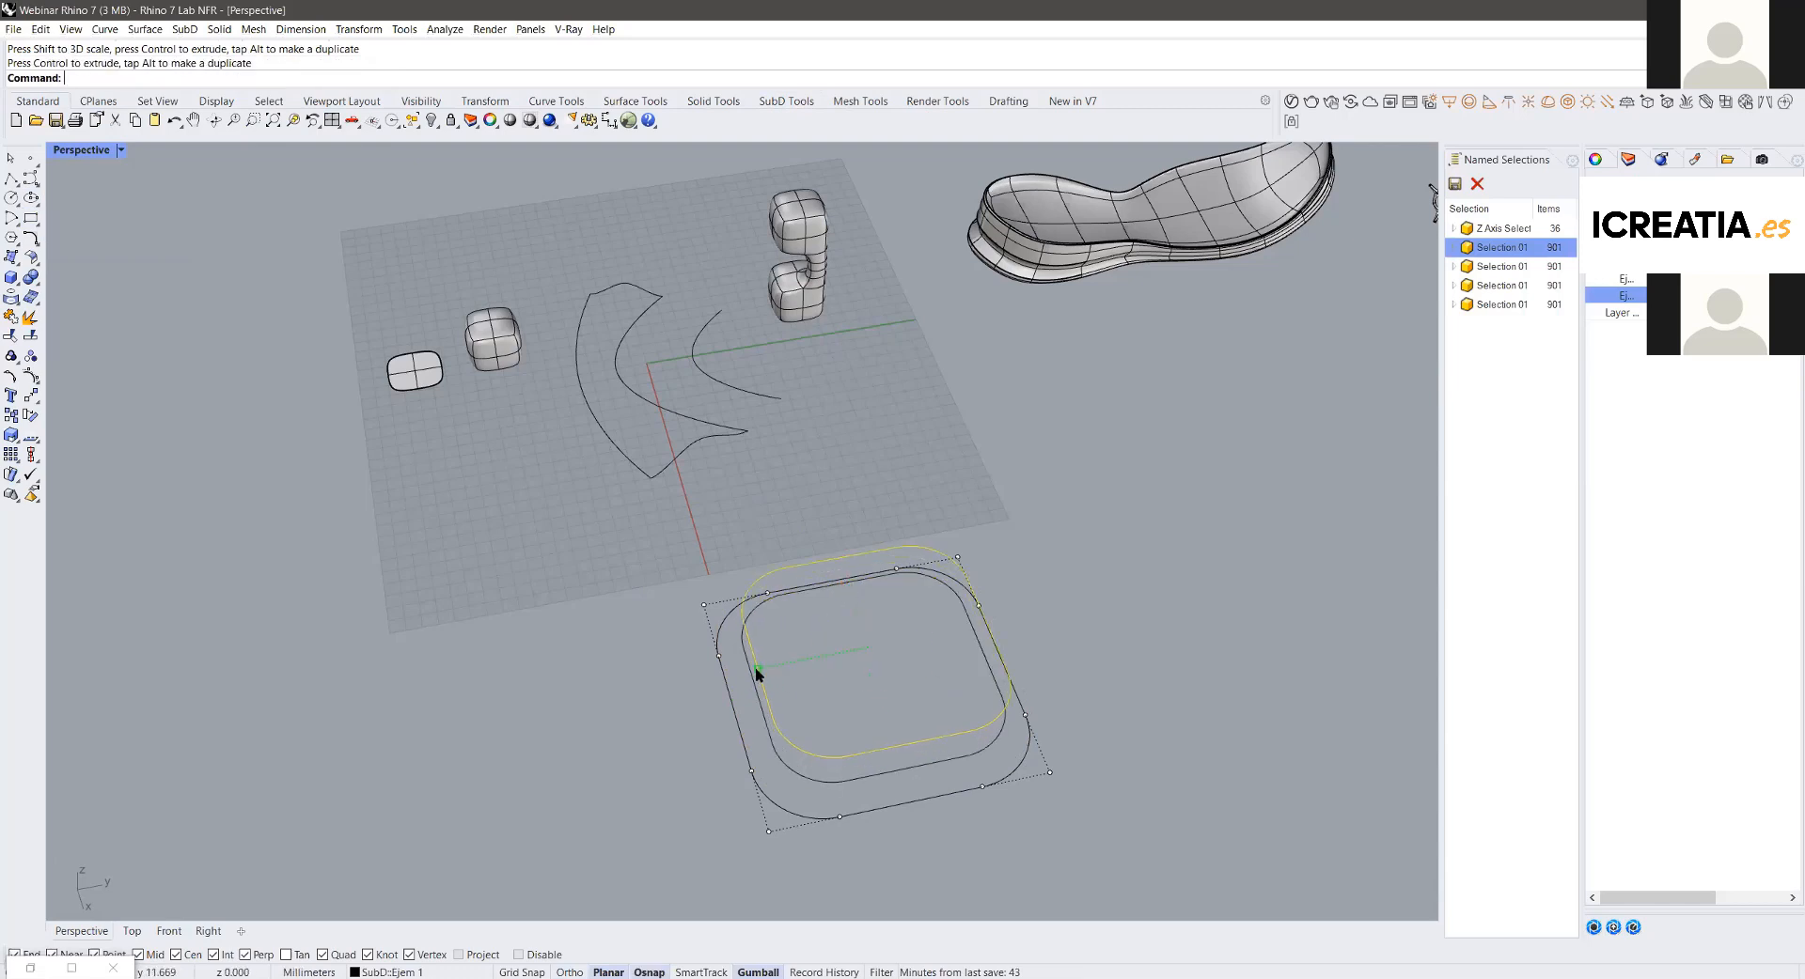
{"action": "left_click_drag", "start_coordinate": [755, 671], "coordinate": [797, 671], "text": "shift"}
Step: Select the three stacked rounded rectangles and build a Patch surface over them
{"action": "left_click_drag", "start_coordinate": [1047, 850], "coordinate": [916, 755]}
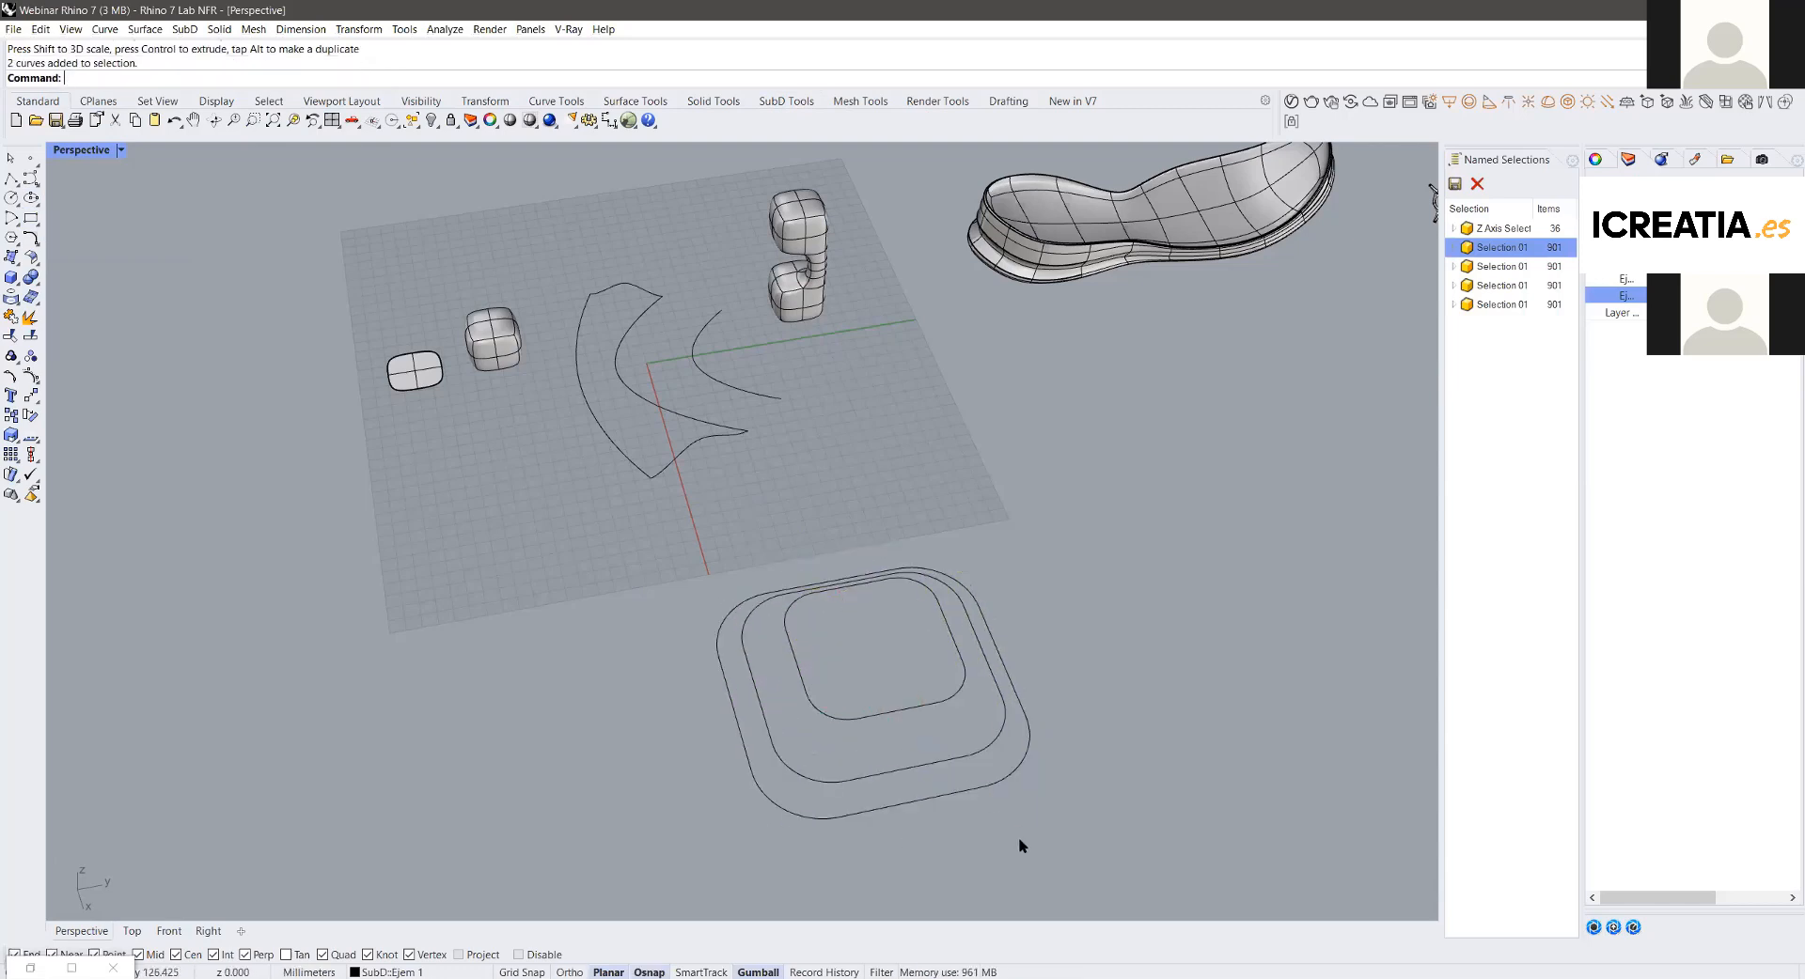
{"action": "left_click_drag", "start_coordinate": [1018, 836], "coordinate": [818, 662]}
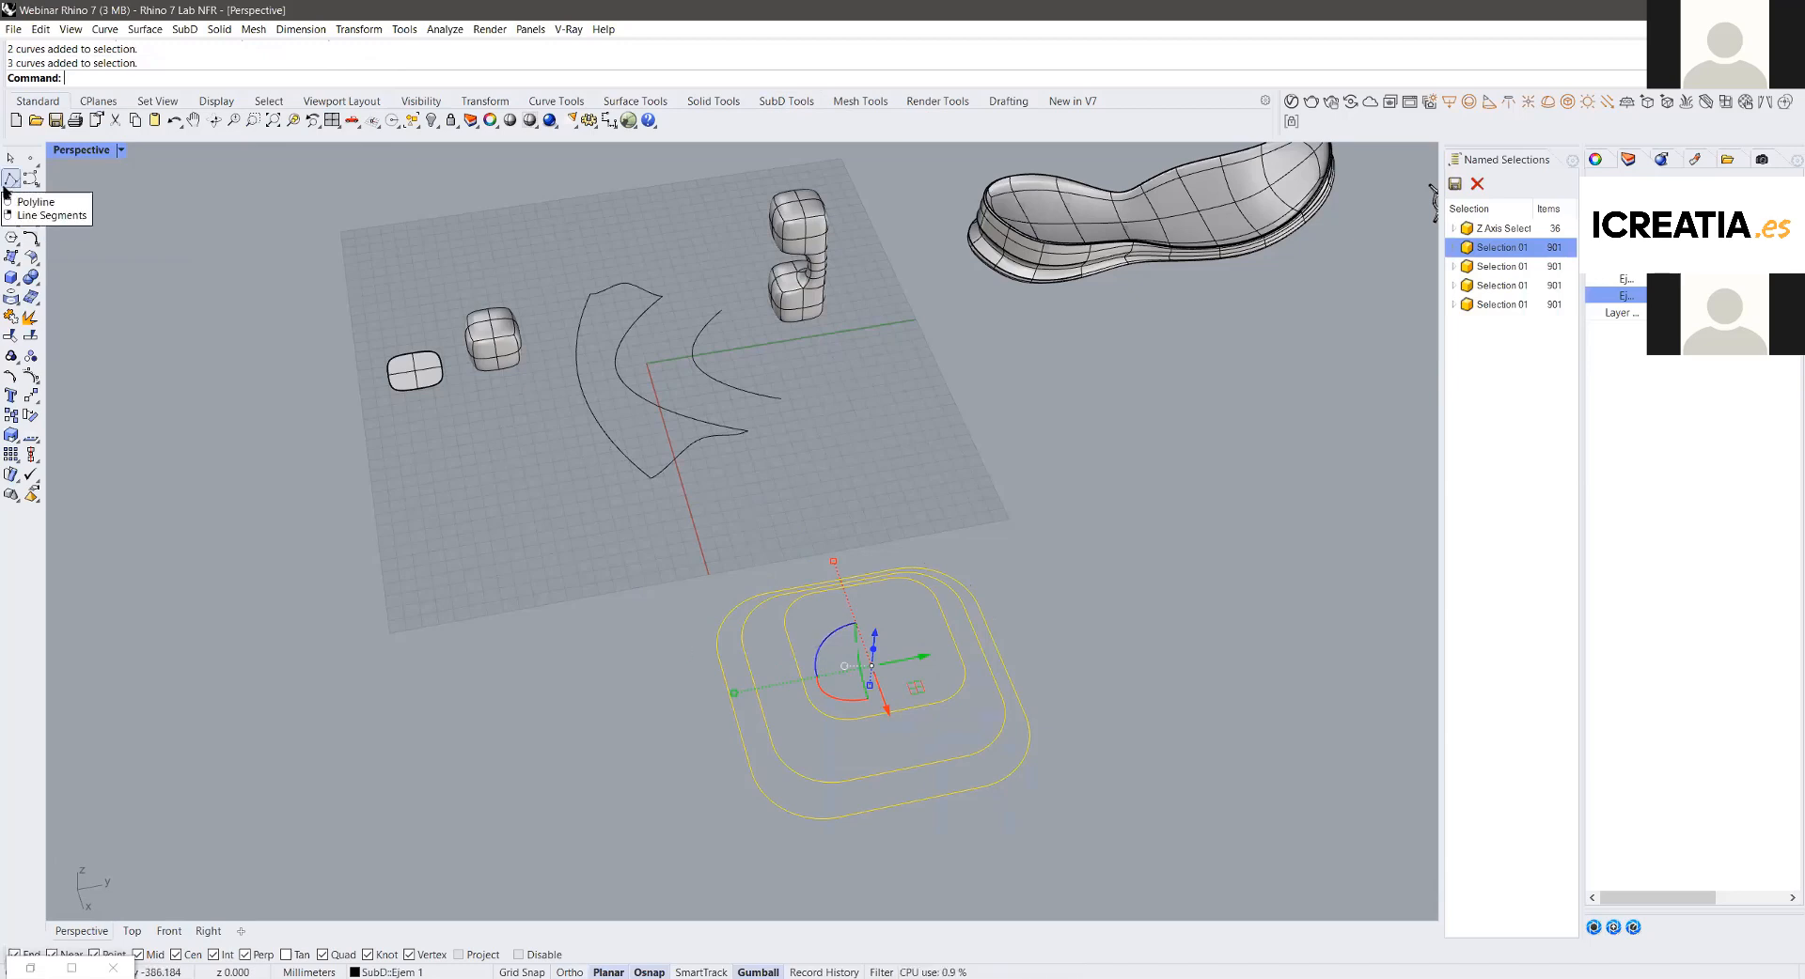
{"action": "left_click", "coordinate": [19, 257]}
{"action": "left_click", "coordinate": [129, 266]}
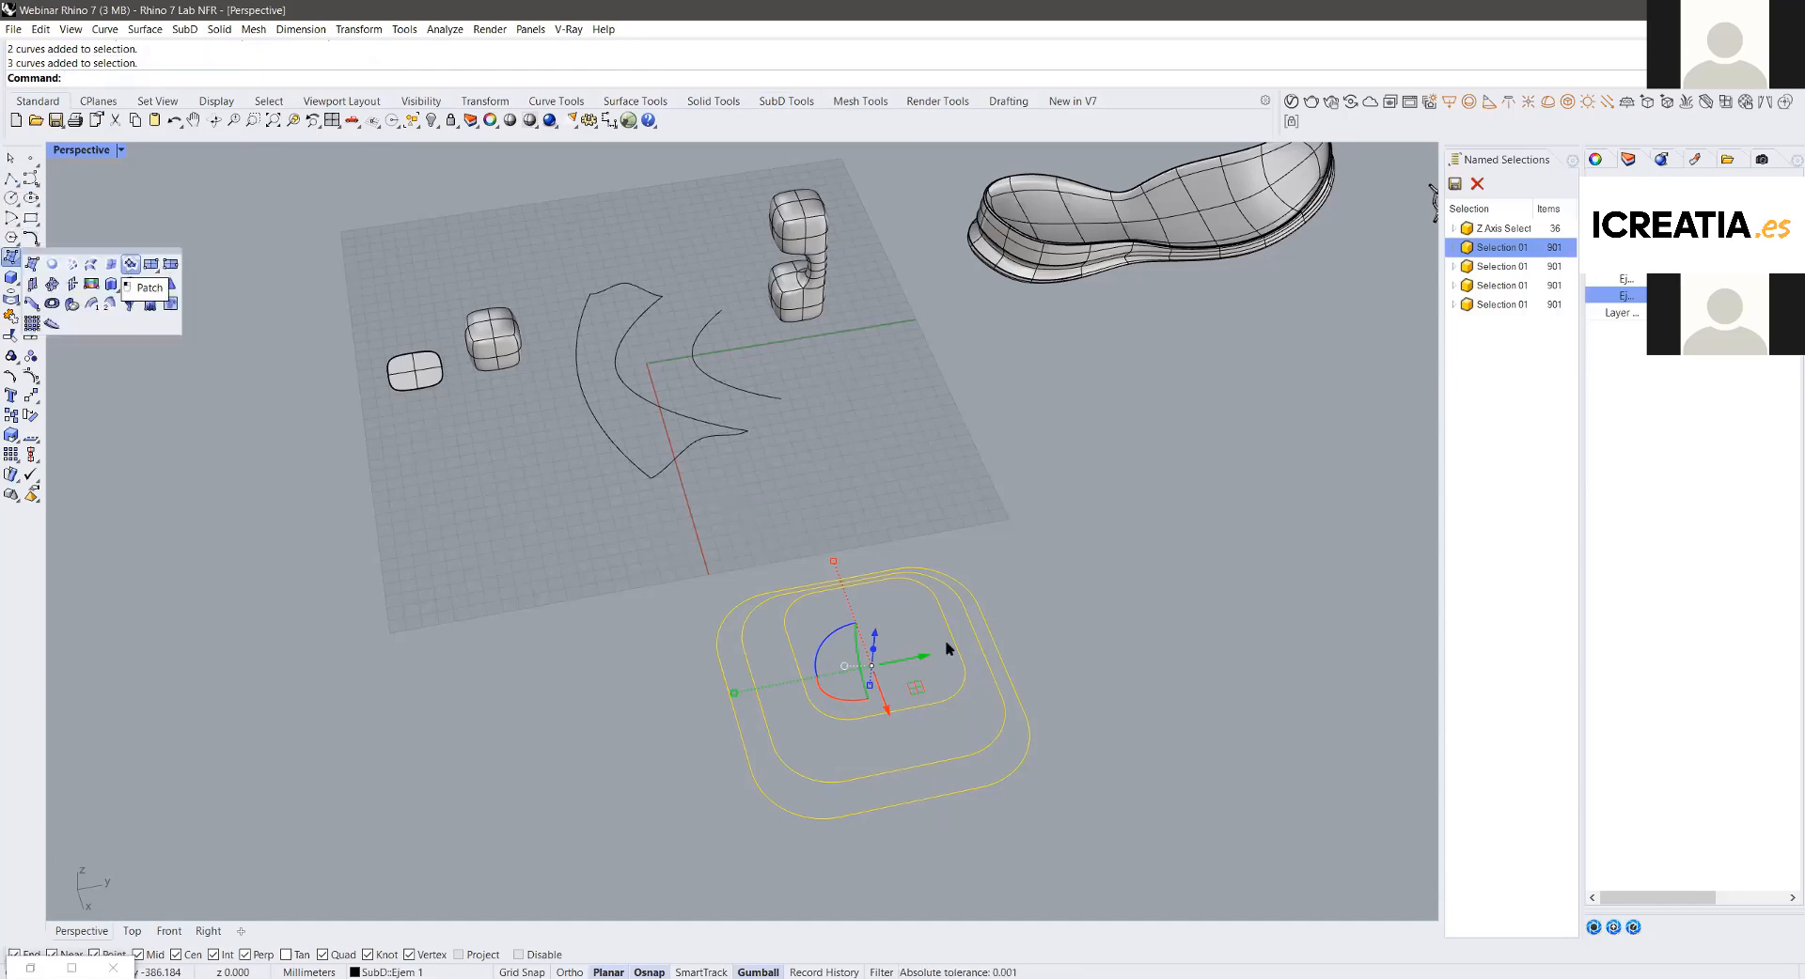
{"action": "left_click", "coordinate": [946, 643]}
{"action": "scroll", "coordinate": [848, 714], "scroll_direction": "up", "scroll_amount": 4}
{"action": "scroll", "coordinate": [585, 613], "scroll_direction": "up", "scroll_amount": 2}
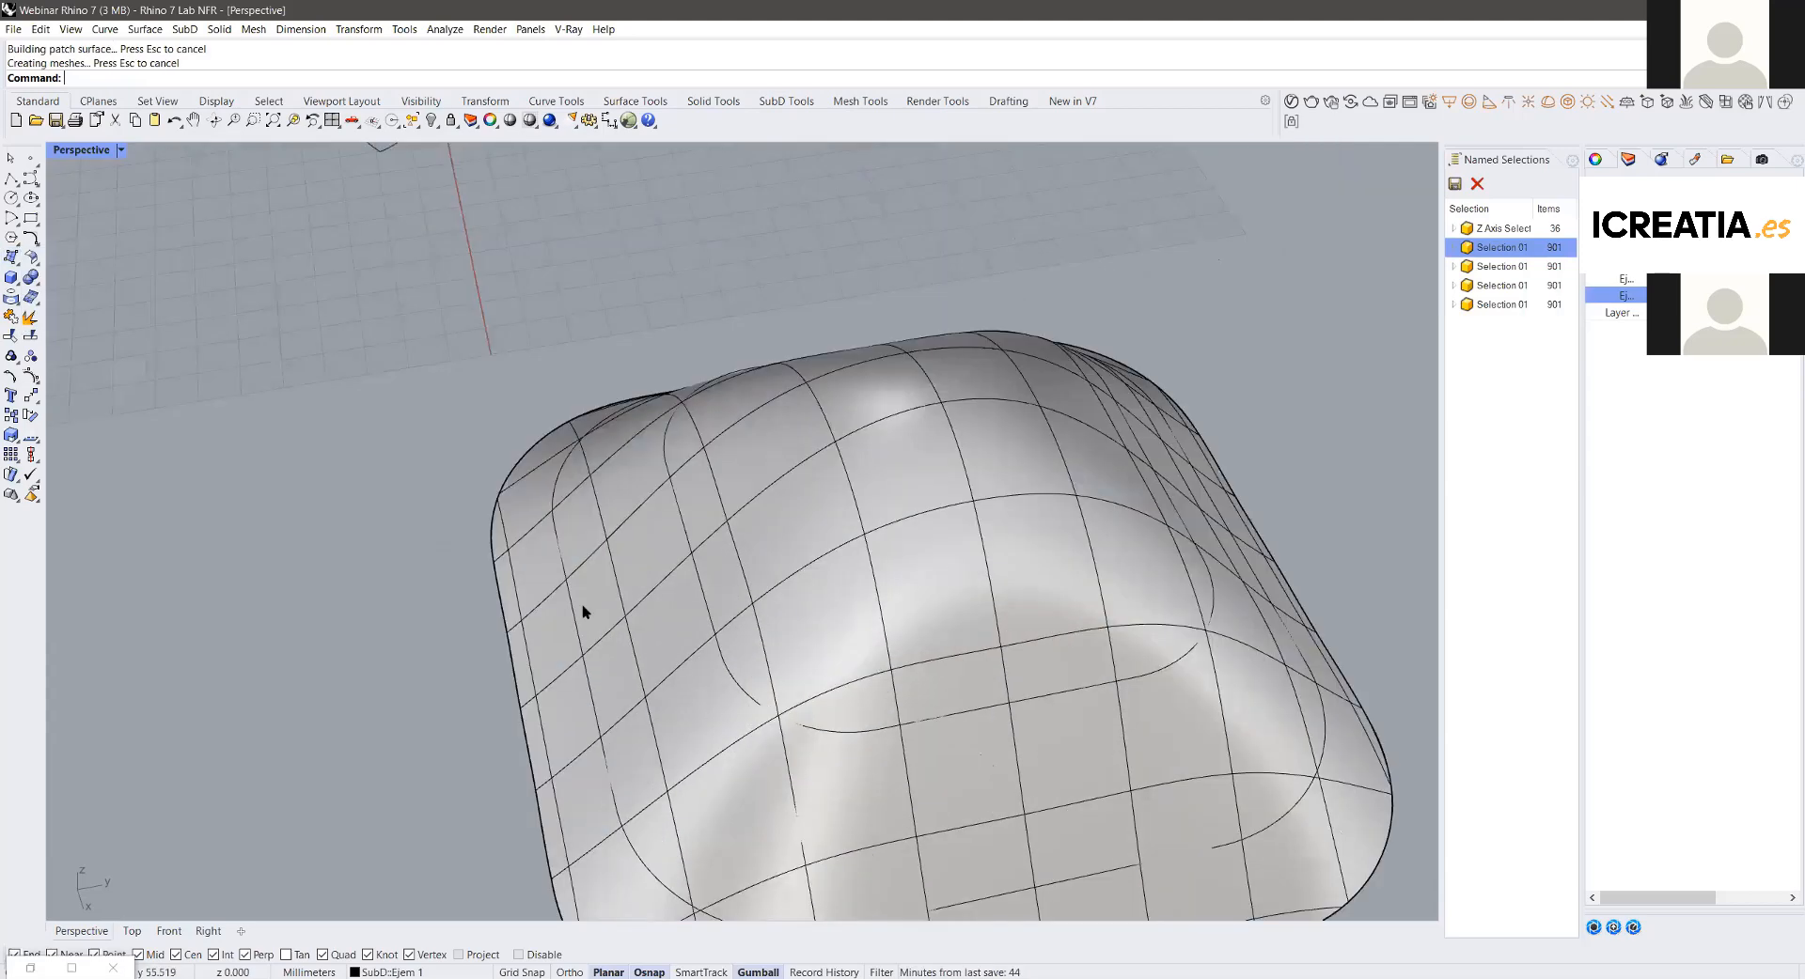
{"action": "scroll", "coordinate": [504, 605], "scroll_direction": "down", "scroll_amount": 3}
Step: Duplicate the patch surface along the Y axis, beside the original
{"action": "left_click", "coordinate": [475, 600]}
{"action": "left_click_drag", "start_coordinate": [476, 596], "coordinate": [1162, 639], "text": "alt"}
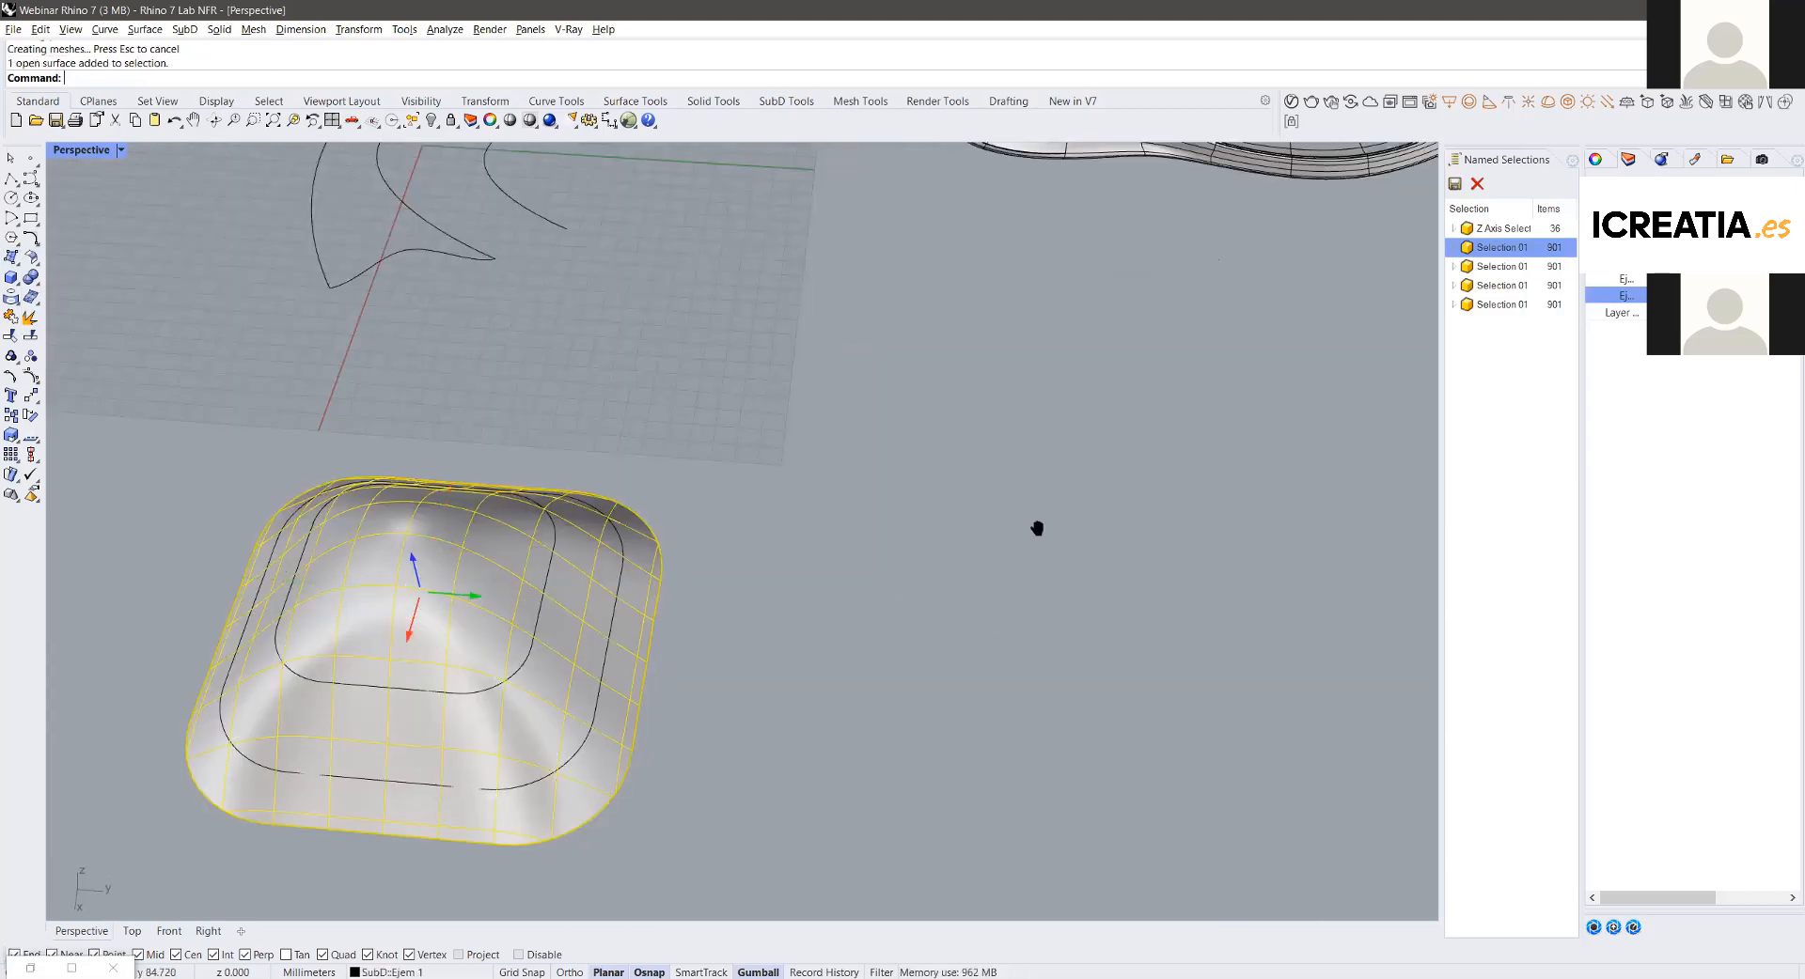
{"action": "left_click", "coordinate": [1036, 528]}
{"action": "right_click_drag", "start_coordinate": [983, 540], "coordinate": [898, 543], "text": "shift"}
Step: Convert the duplicated patch surface with ToSubD, using UseSurface=Location and DeleteInput=No
{"action": "left_click", "coordinate": [899, 543]}
{"action": "type", "text": "ToSubD"}
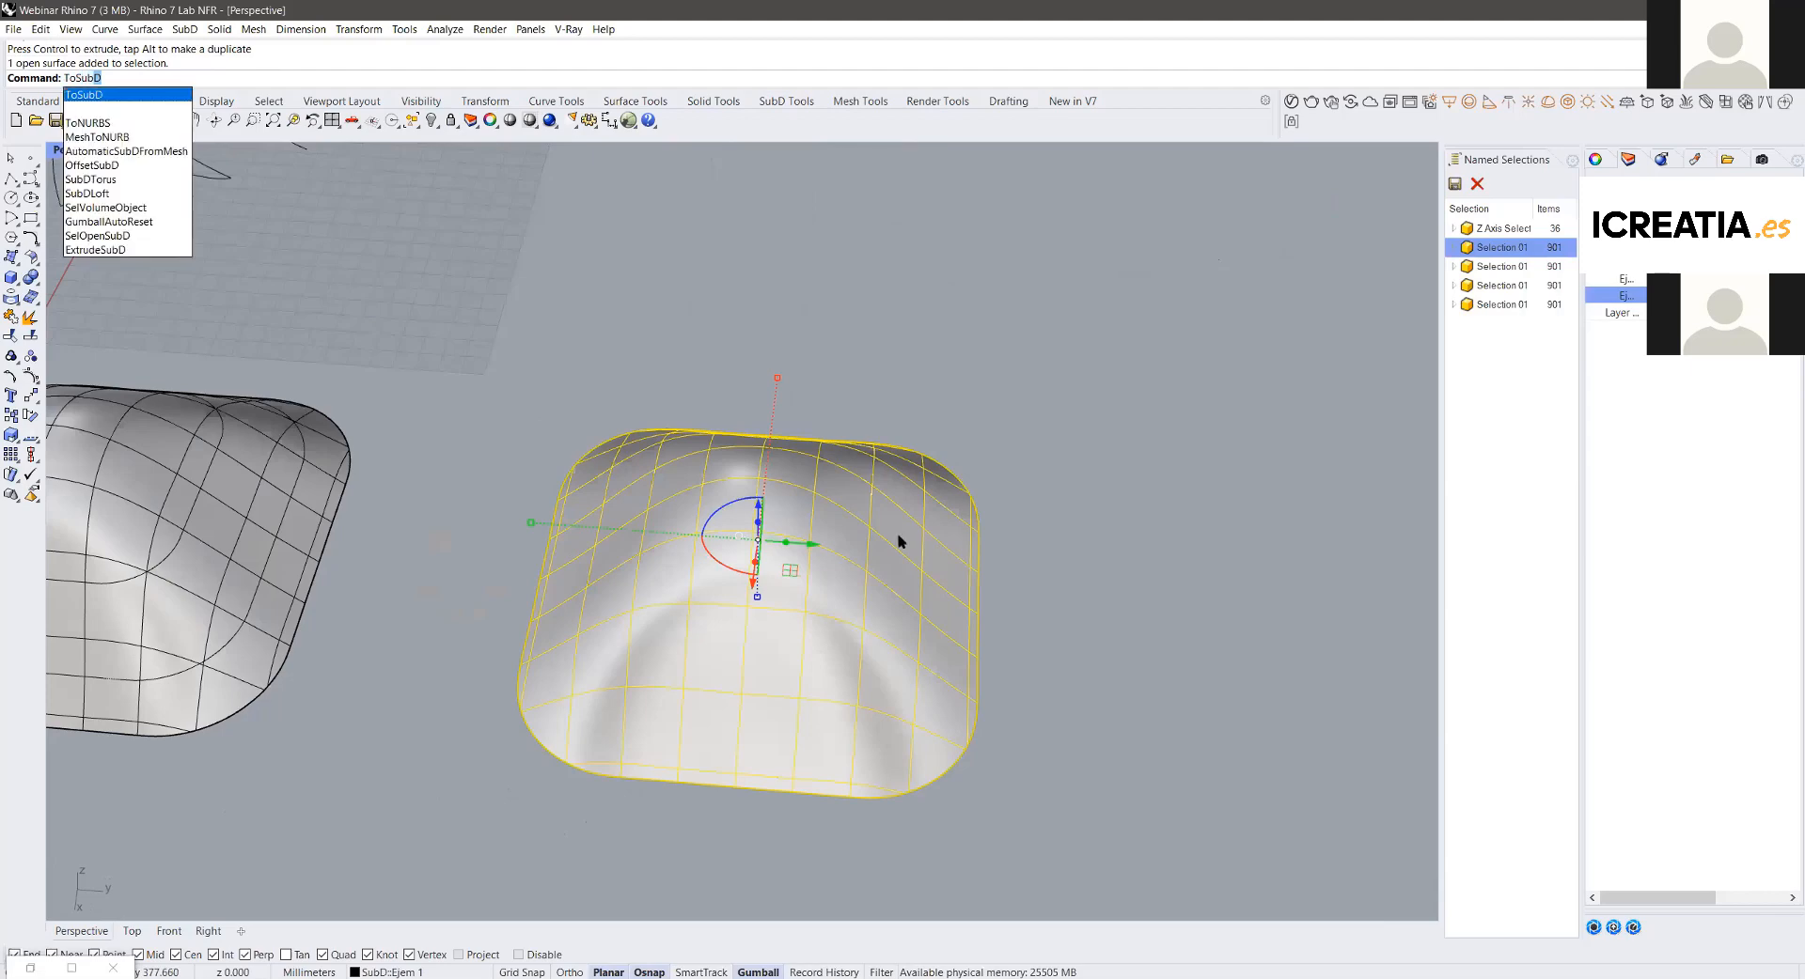
{"action": "key", "text": "Return"}
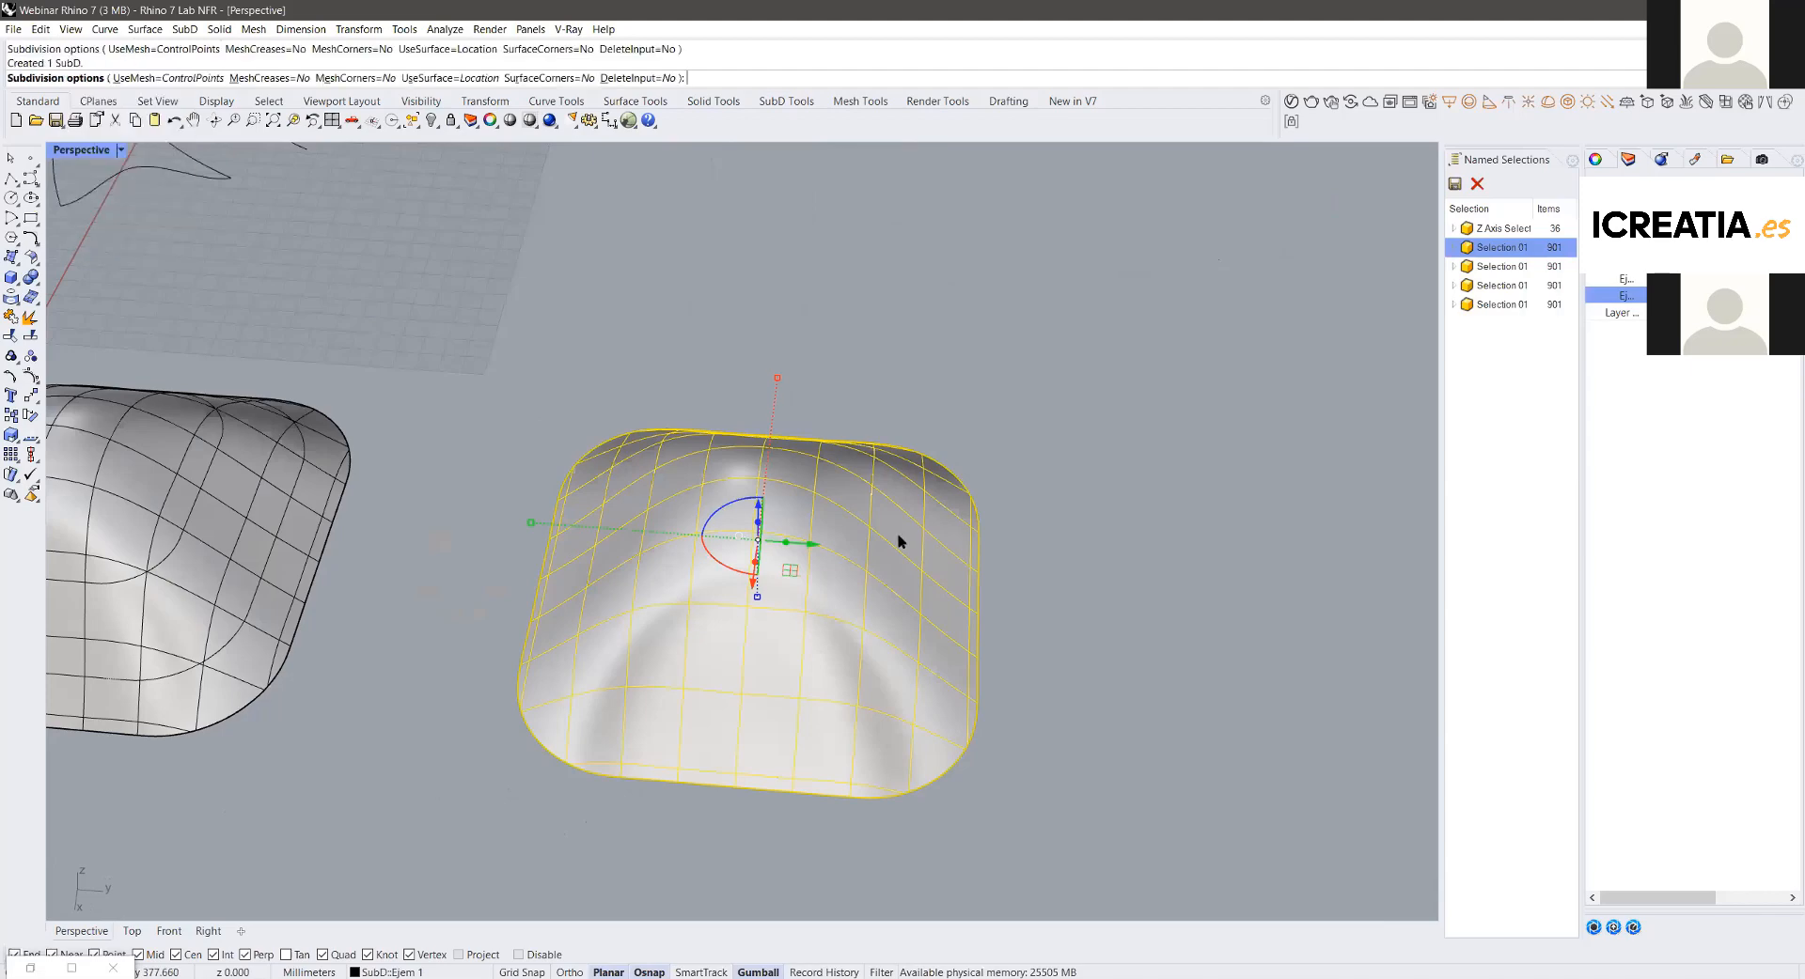
{"action": "key", "text": "Return"}
{"action": "scroll", "coordinate": [793, 505], "scroll_direction": "down", "scroll_amount": 2}
{"action": "key", "text": "Escape"}
{"action": "scroll", "coordinate": [787, 510], "scroll_direction": "down", "scroll_amount": 6}
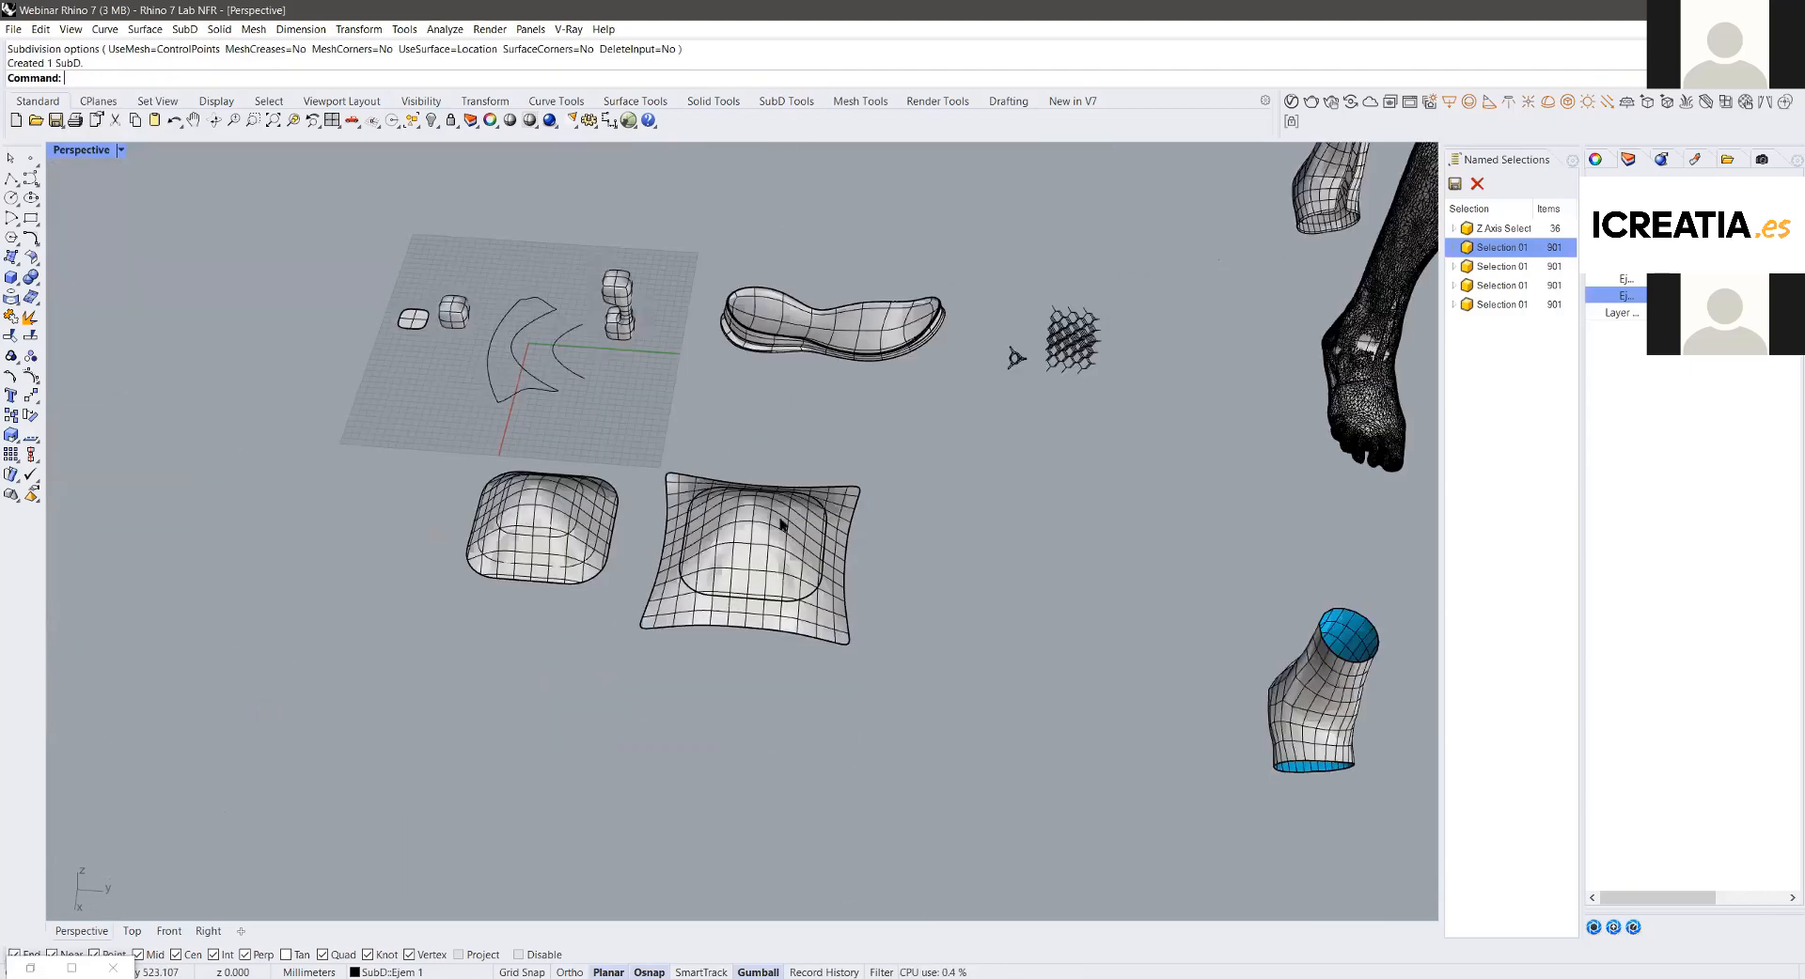
Step: Move the converted SubD along the Y axis, clear of the duplicated patch surface
{"action": "left_click", "coordinate": [672, 522]}
{"action": "scroll", "coordinate": [884, 522], "scroll_direction": "up", "scroll_amount": 6}
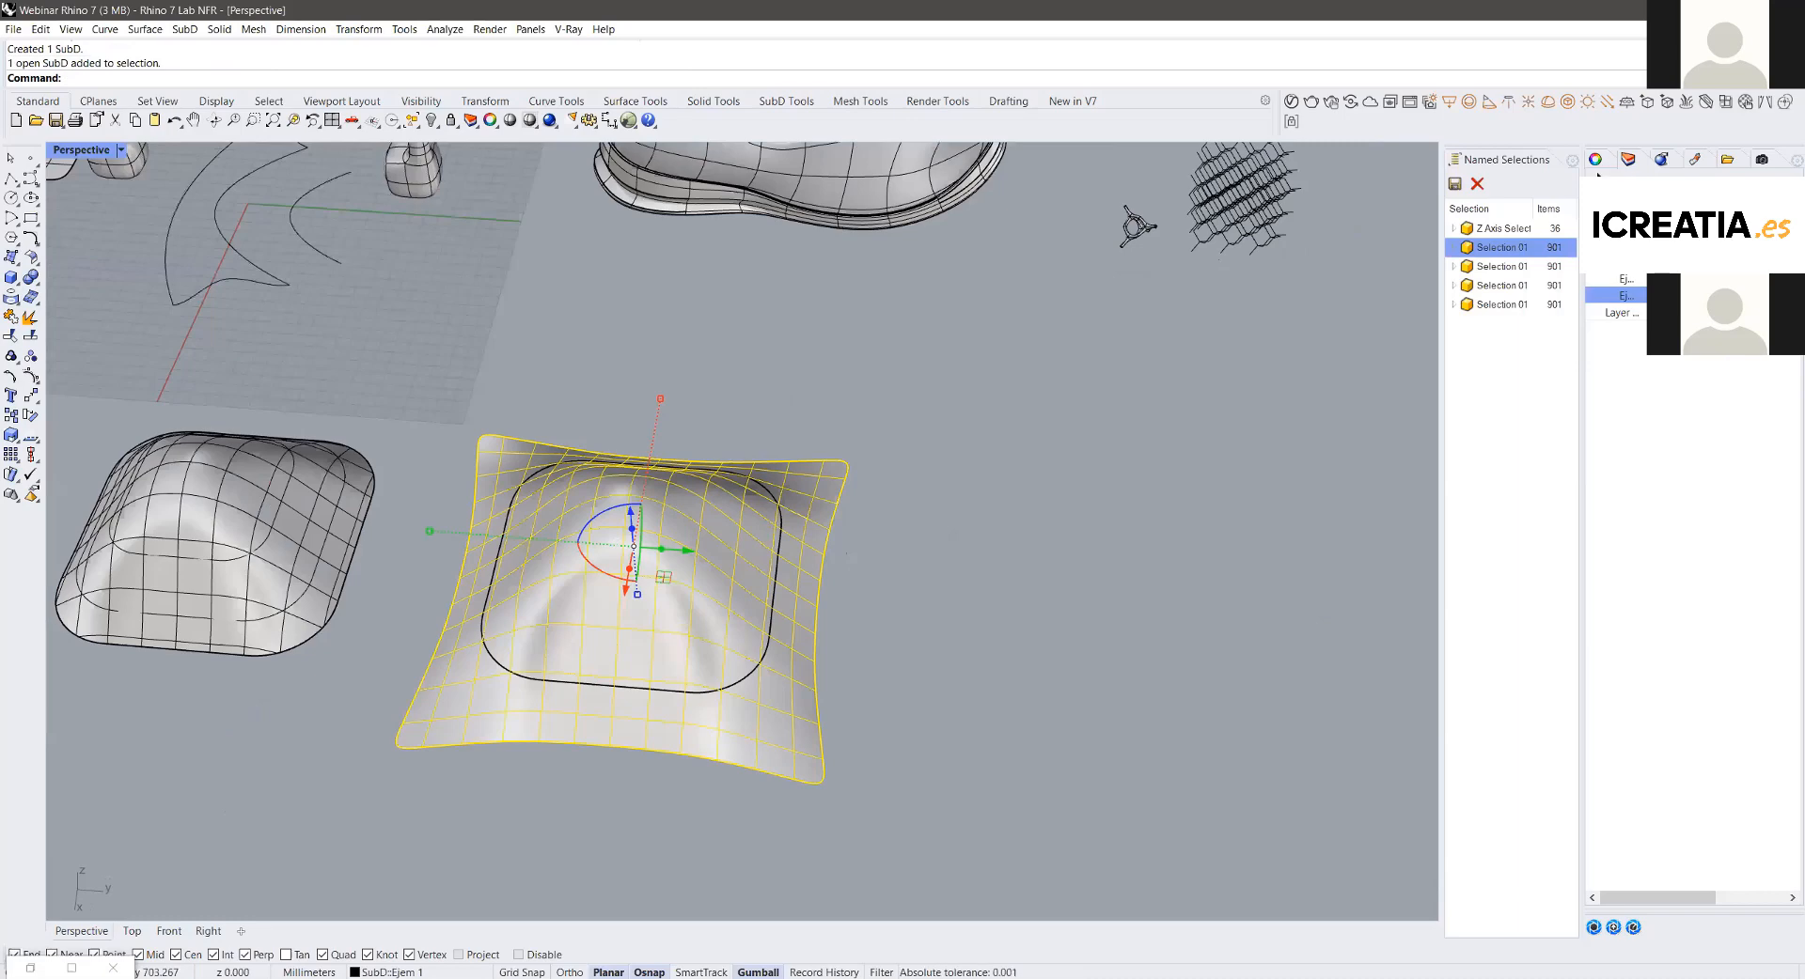
{"action": "left_click_drag", "start_coordinate": [687, 557], "coordinate": [1175, 611]}
{"action": "key", "text": "Escape"}
Step: Move a vertex near the peak of the converted SubD down along the Z axis
{"action": "left_click", "coordinate": [1124, 540], "text": "ctrl+shift"}
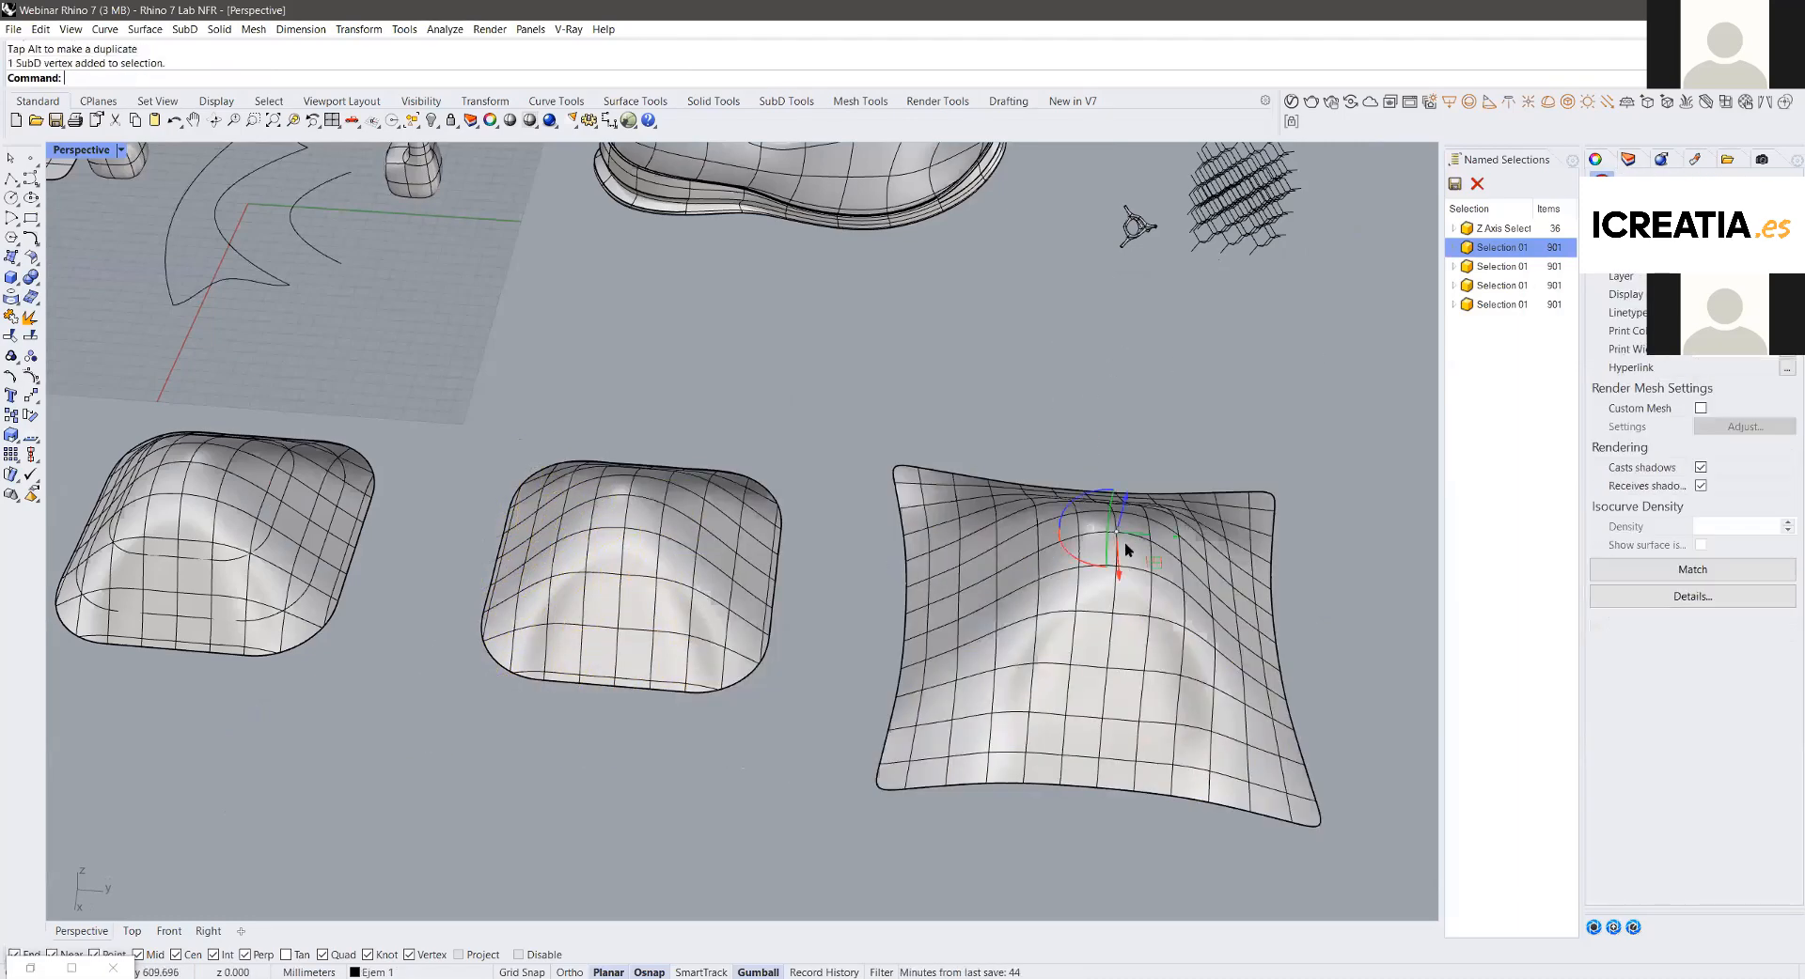
{"action": "mouse_move", "coordinate": [1123, 496]}
{"action": "left_mouse_down"}
{"action": "mouse_move", "coordinate": [1117, 566]}
{"action": "mouse_move", "coordinate": [1136, 510]}
{"action": "mouse_move", "coordinate": [1112, 520]}
{"action": "left_mouse_up"}
{"action": "key", "text": "Escape"}
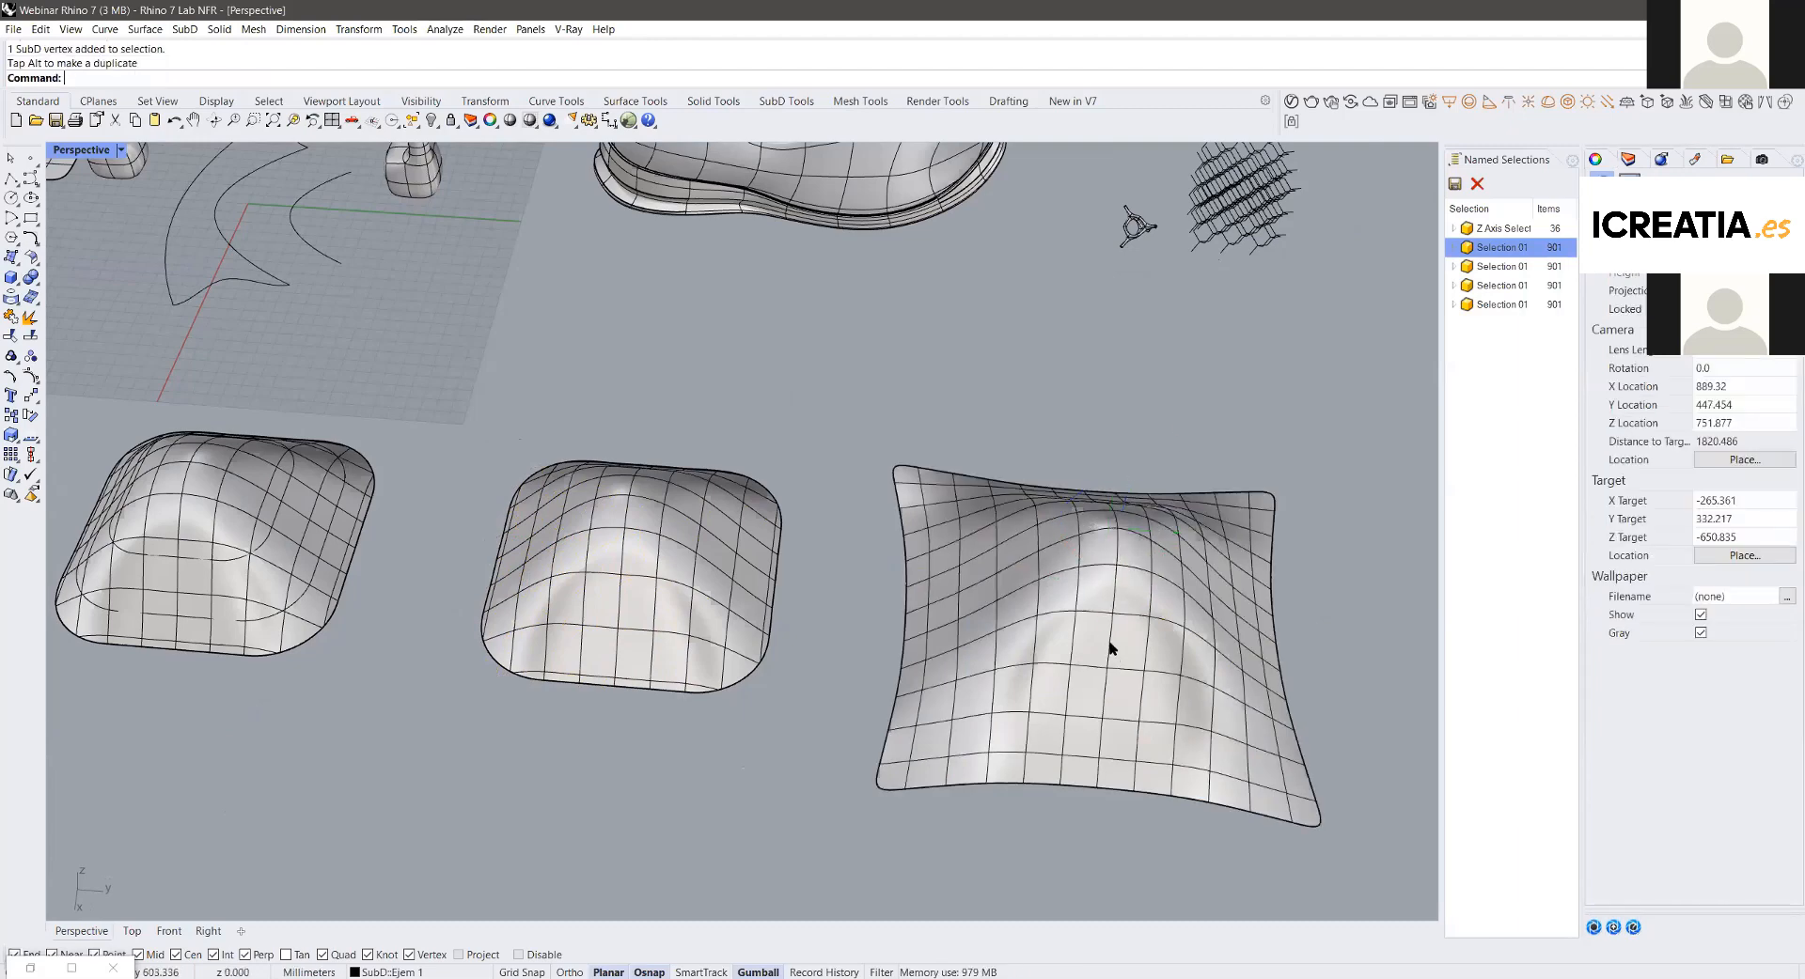
Step: Reshape the slope just below the SubD's peak by moving one of its edges
{"action": "scroll", "coordinate": [1112, 555], "scroll_direction": "up", "scroll_amount": 3}
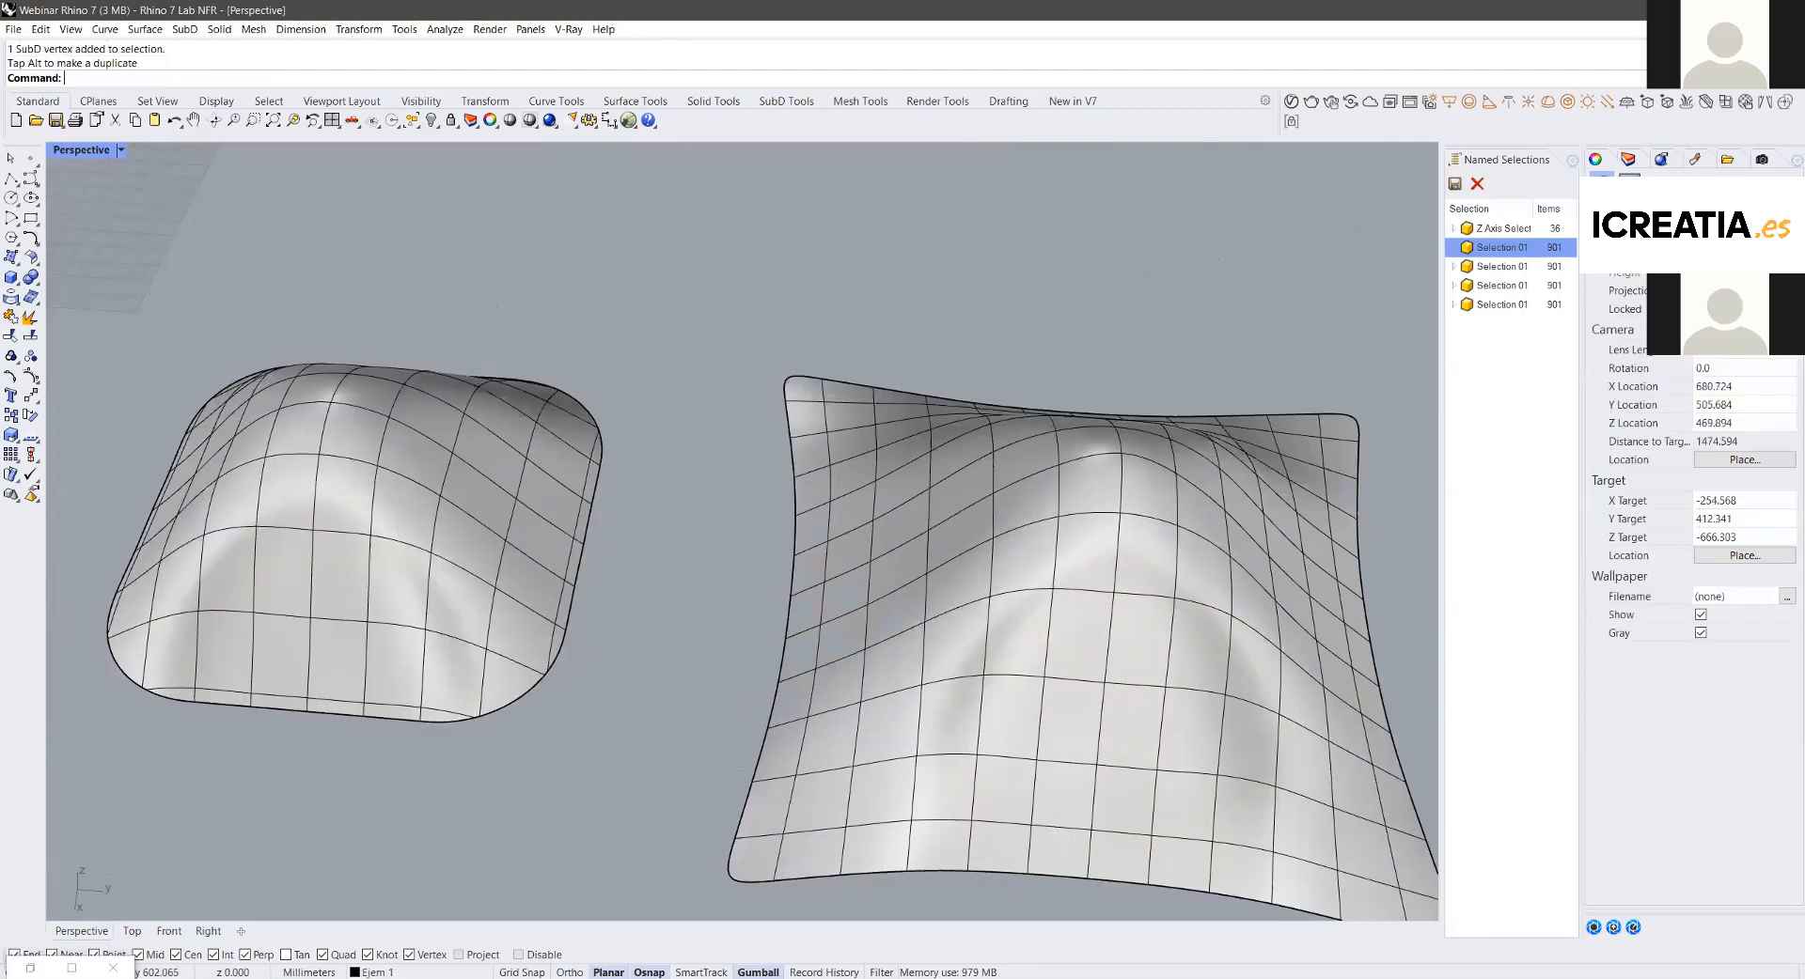
{"action": "left_click", "coordinate": [1101, 531], "text": "ctrl+shift"}
{"action": "left_click", "coordinate": [1123, 529], "text": "ctrl+shift"}
{"action": "left_click_drag", "start_coordinate": [1126, 528], "coordinate": [1145, 617]}
{"action": "key", "text": "Escape"}
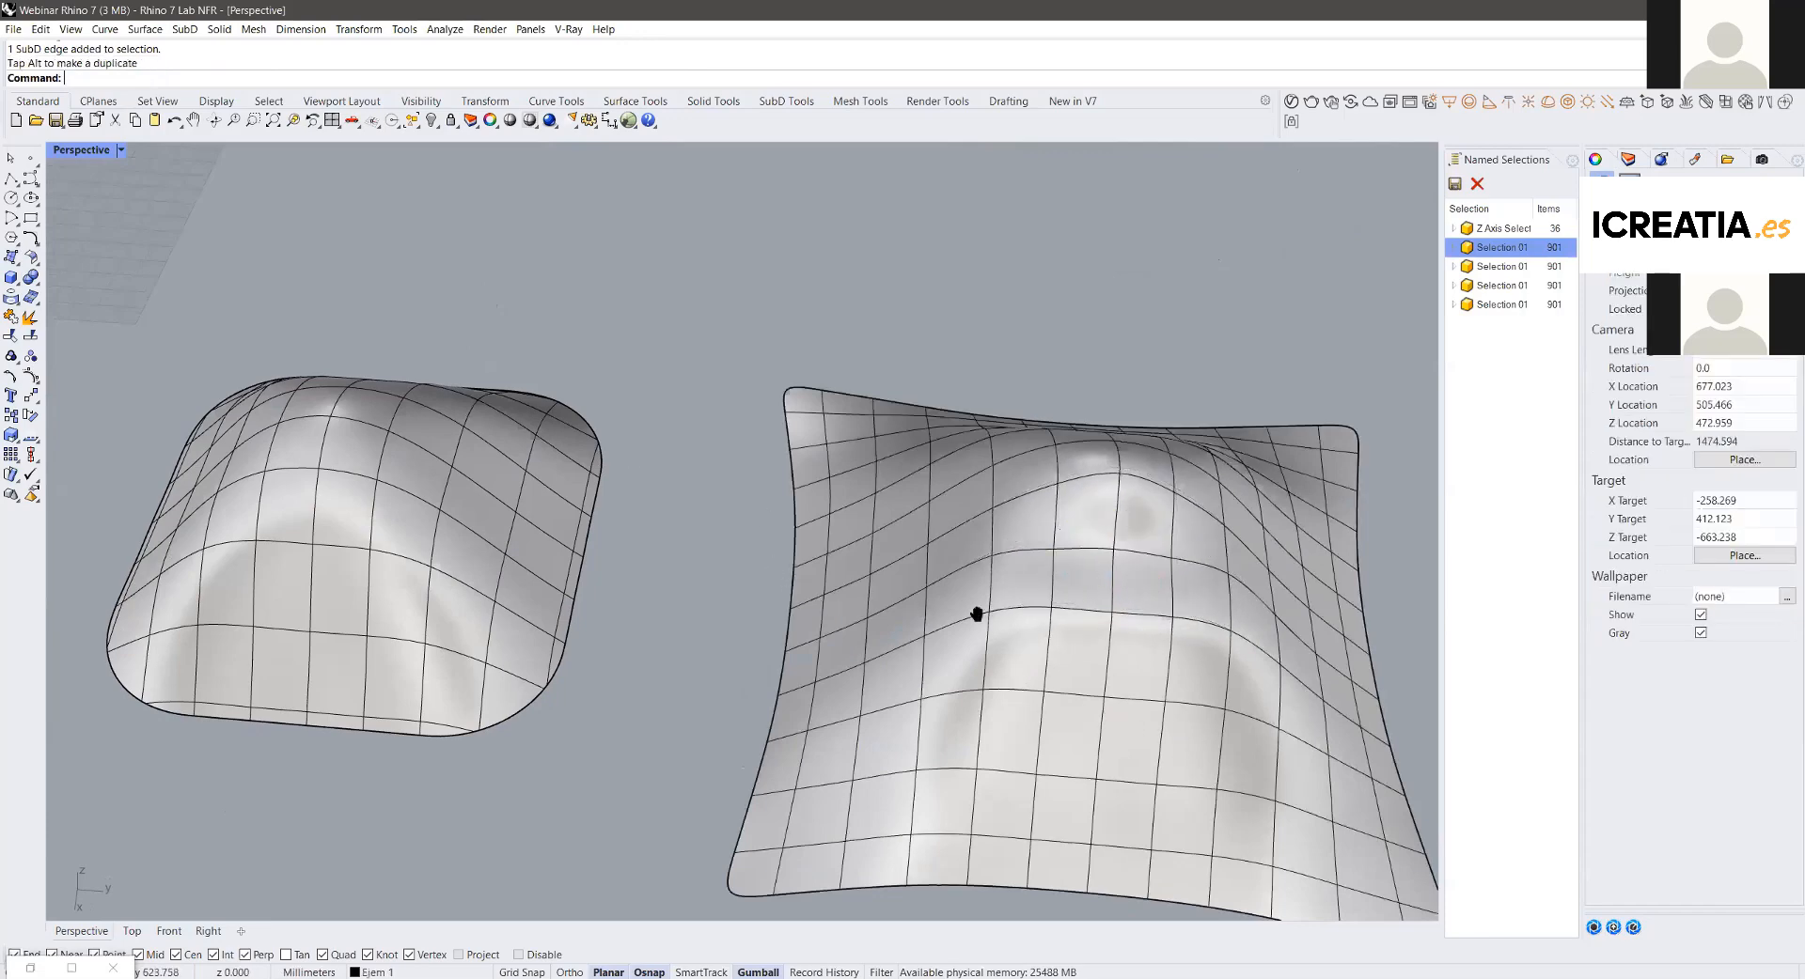
Step: Examine the deformed SubD up close and from several angles
{"action": "scroll", "coordinate": [971, 616], "scroll_direction": "down", "scroll_amount": 6}
{"action": "right_click_drag", "start_coordinate": [959, 607], "coordinate": [916, 587]}
{"action": "scroll", "coordinate": [961, 624], "scroll_direction": "up", "scroll_amount": 6}
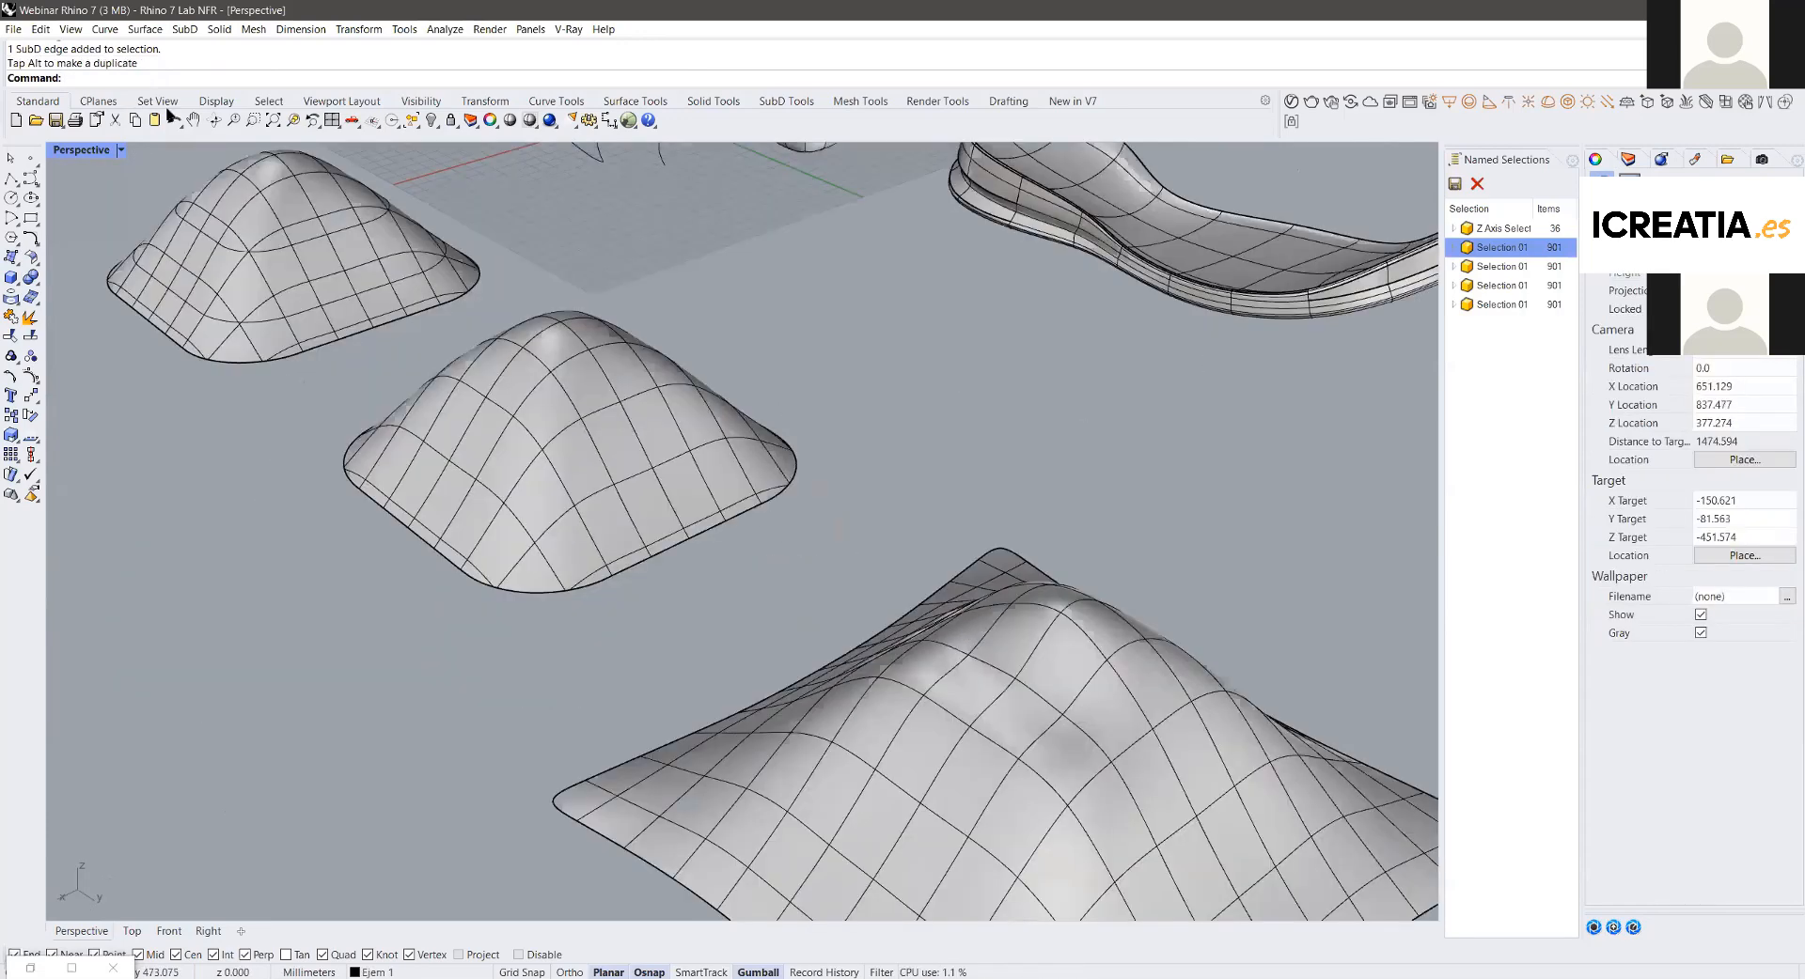
{"action": "right_click_drag", "start_coordinate": [172, 116], "coordinate": [246, 114]}
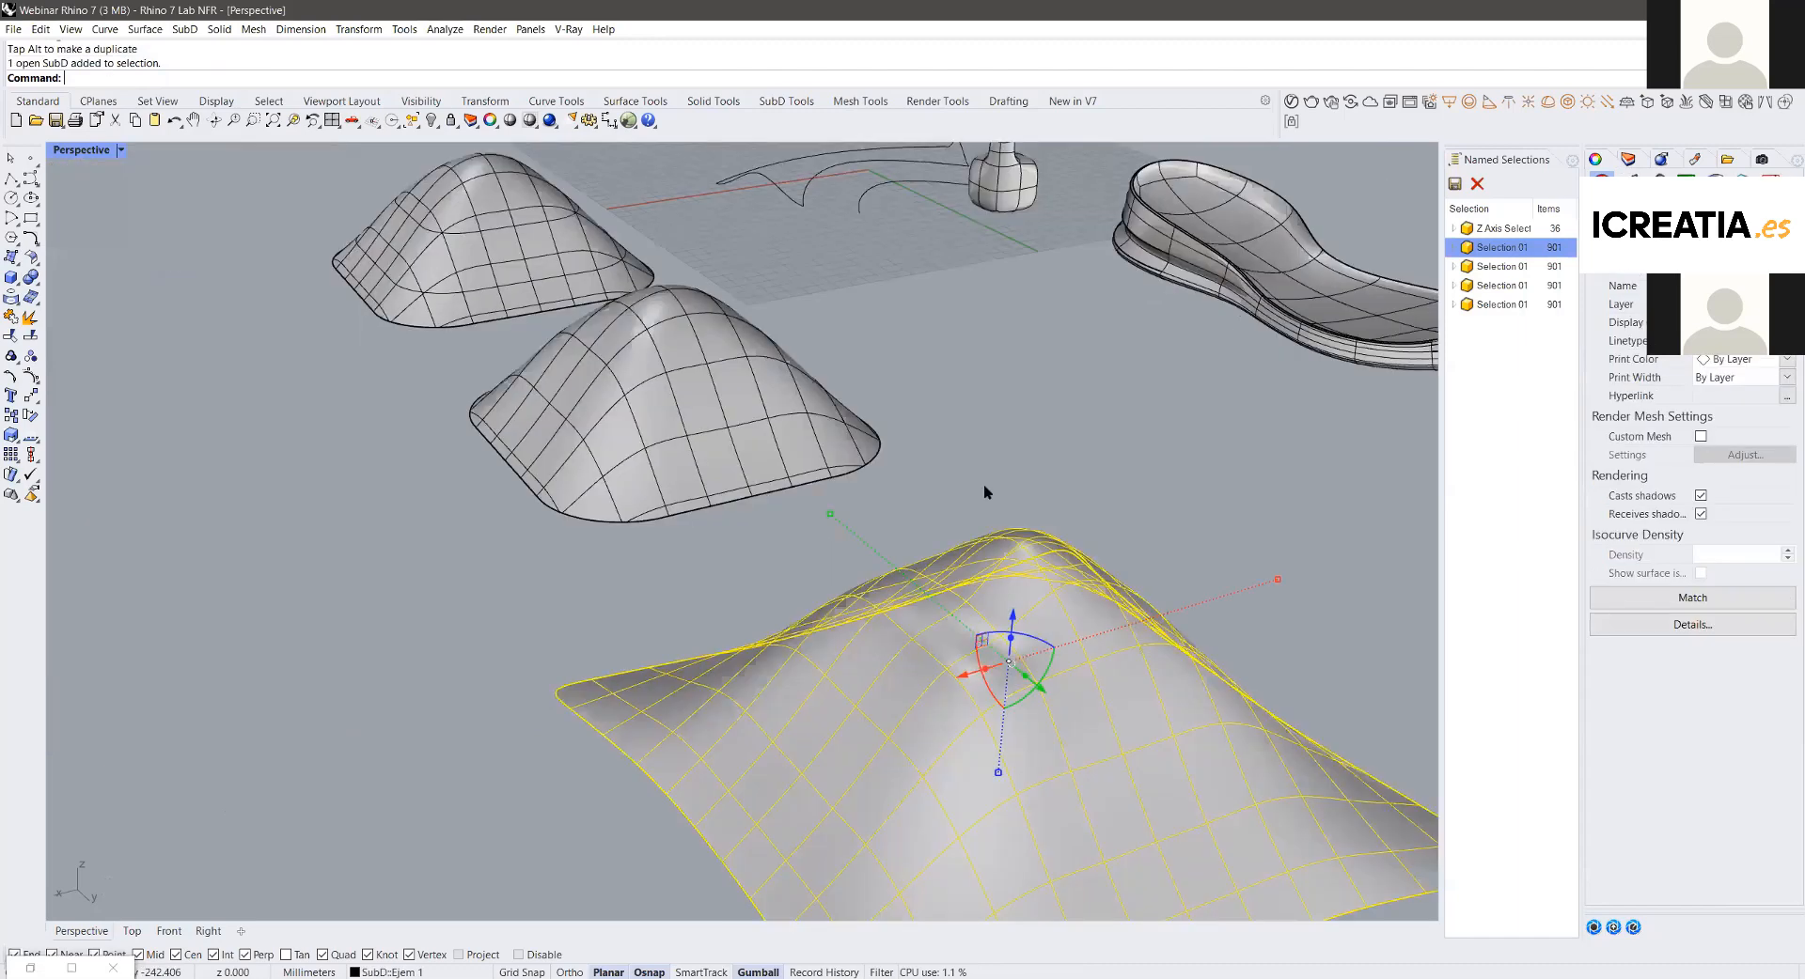
{"action": "key", "text": "ctrl+shift+e"}
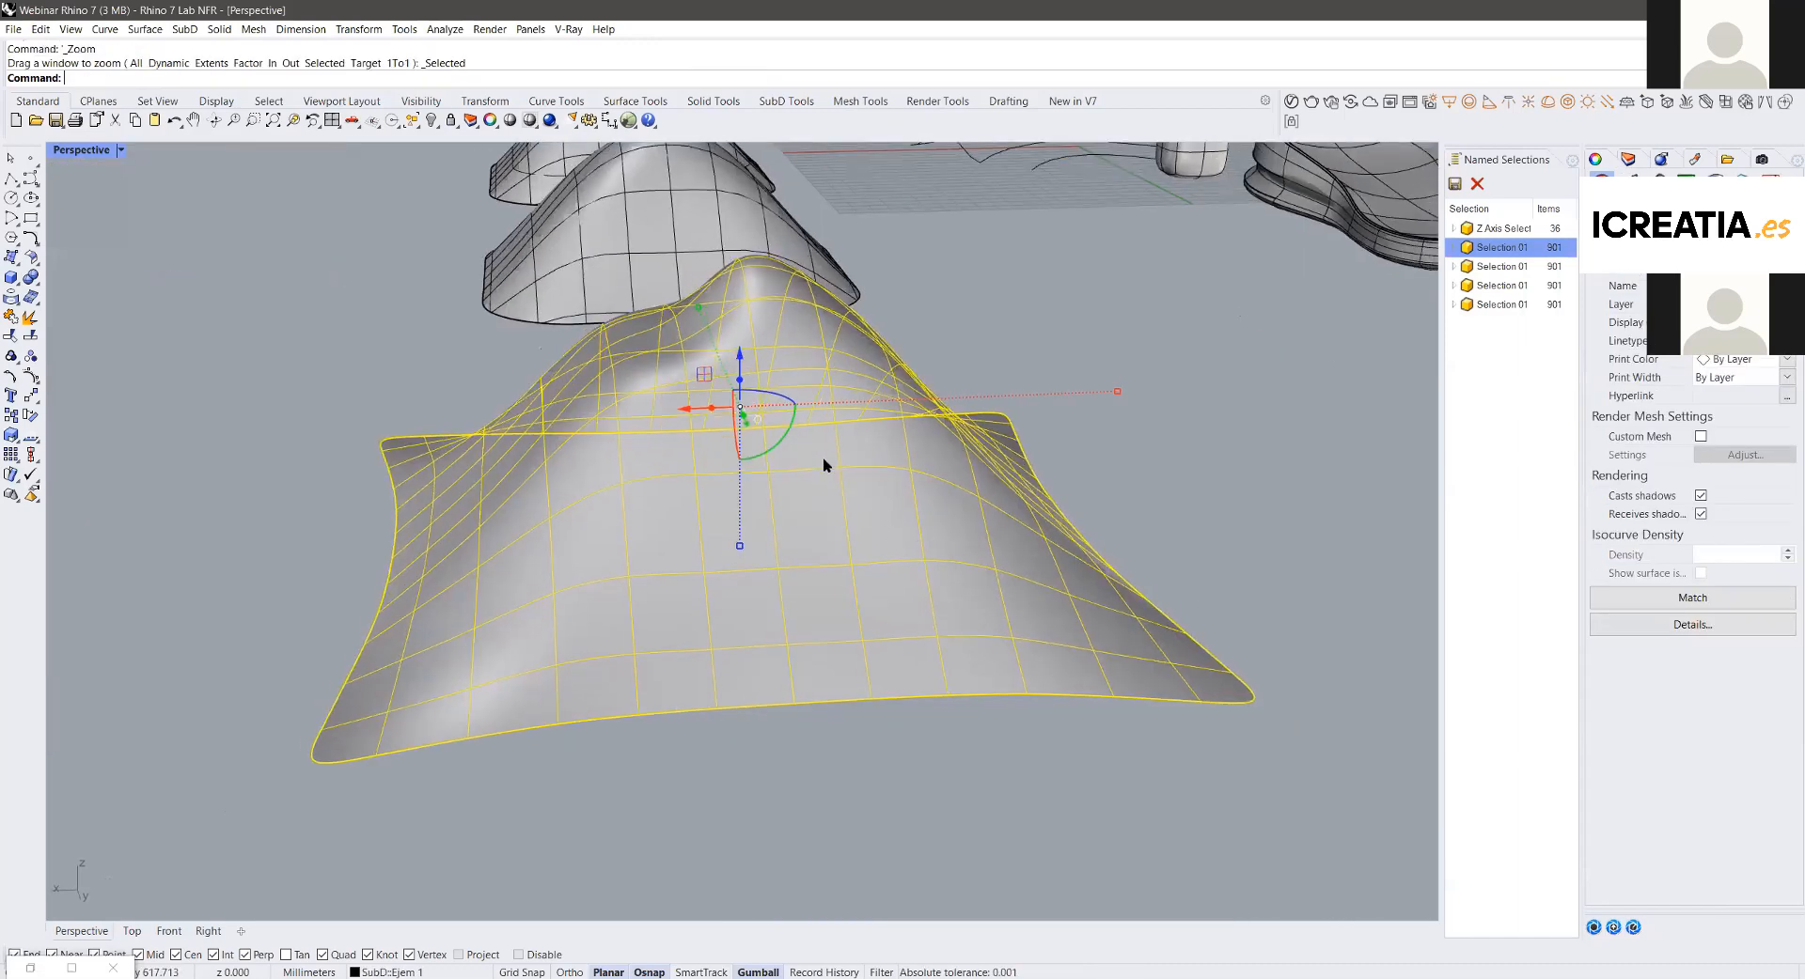
{"action": "key", "text": "Escape"}
{"action": "scroll", "coordinate": [839, 454], "scroll_direction": "up", "scroll_amount": 5}
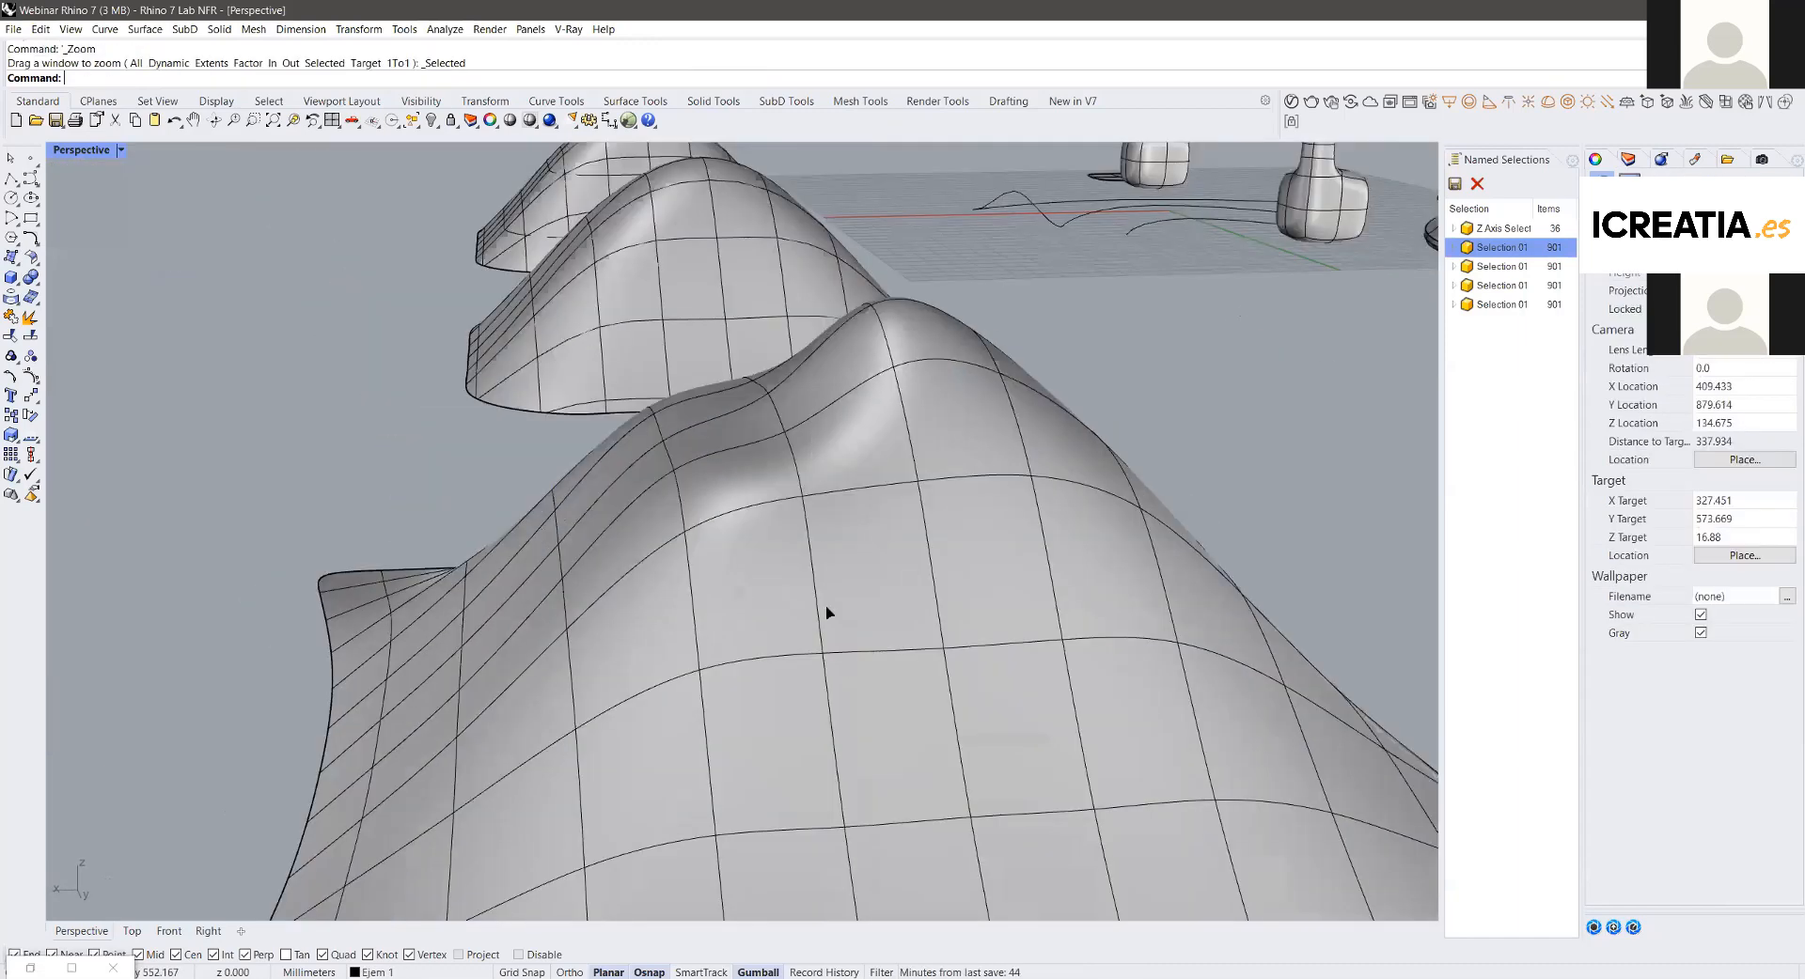
{"action": "right_click_drag", "start_coordinate": [827, 613], "coordinate": [673, 282]}
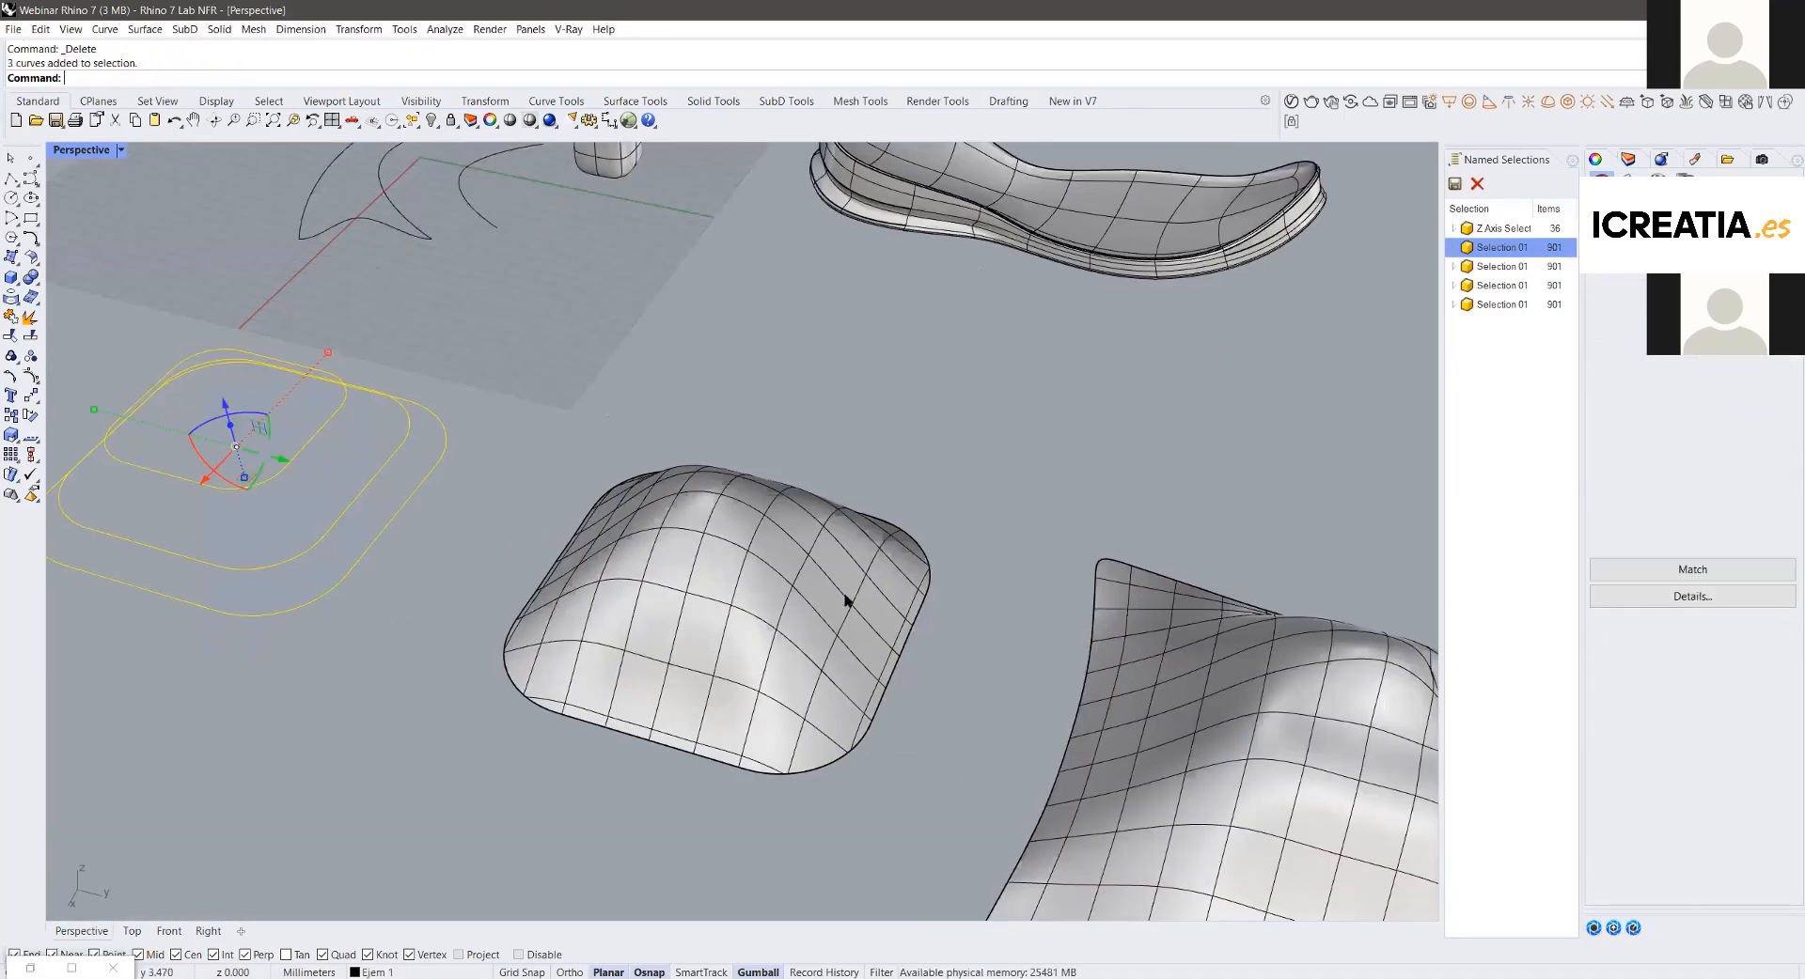
Step: Undo the deletion of the patch surface over the three profile curves, and delete that surface again
{"action": "key", "text": "Escape"}
{"action": "left_click", "coordinate": [843, 591]}
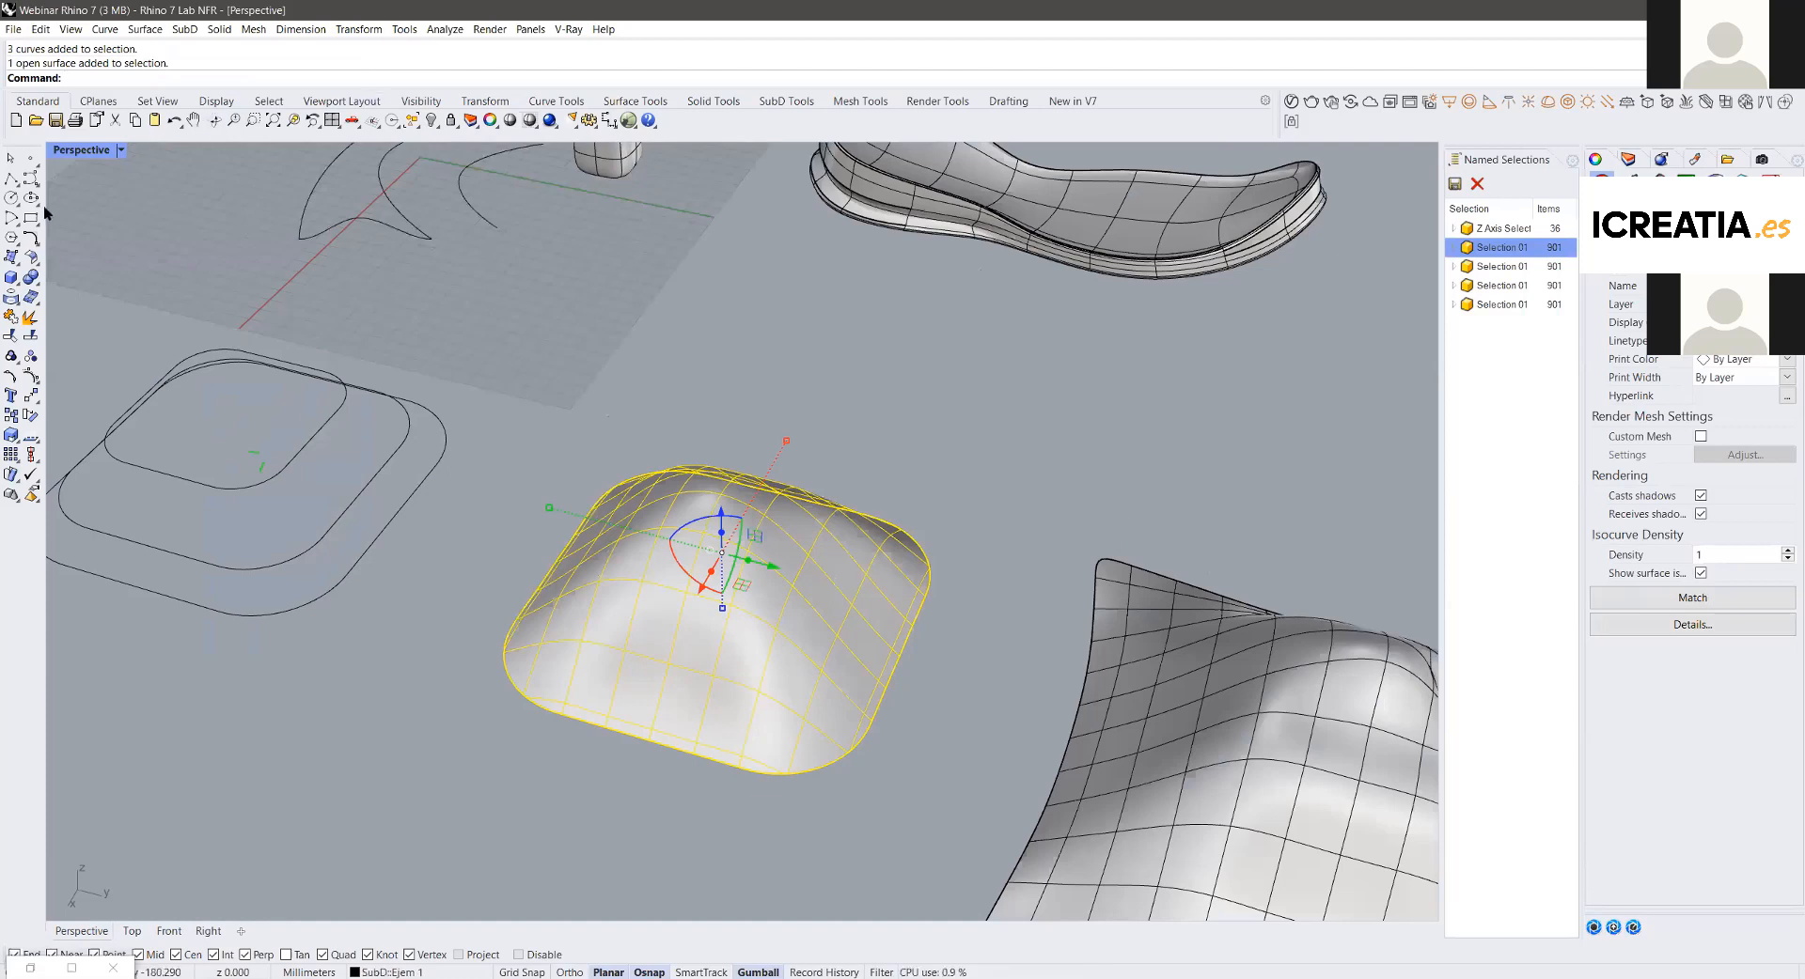
{"action": "left_click", "coordinate": [11, 257]}
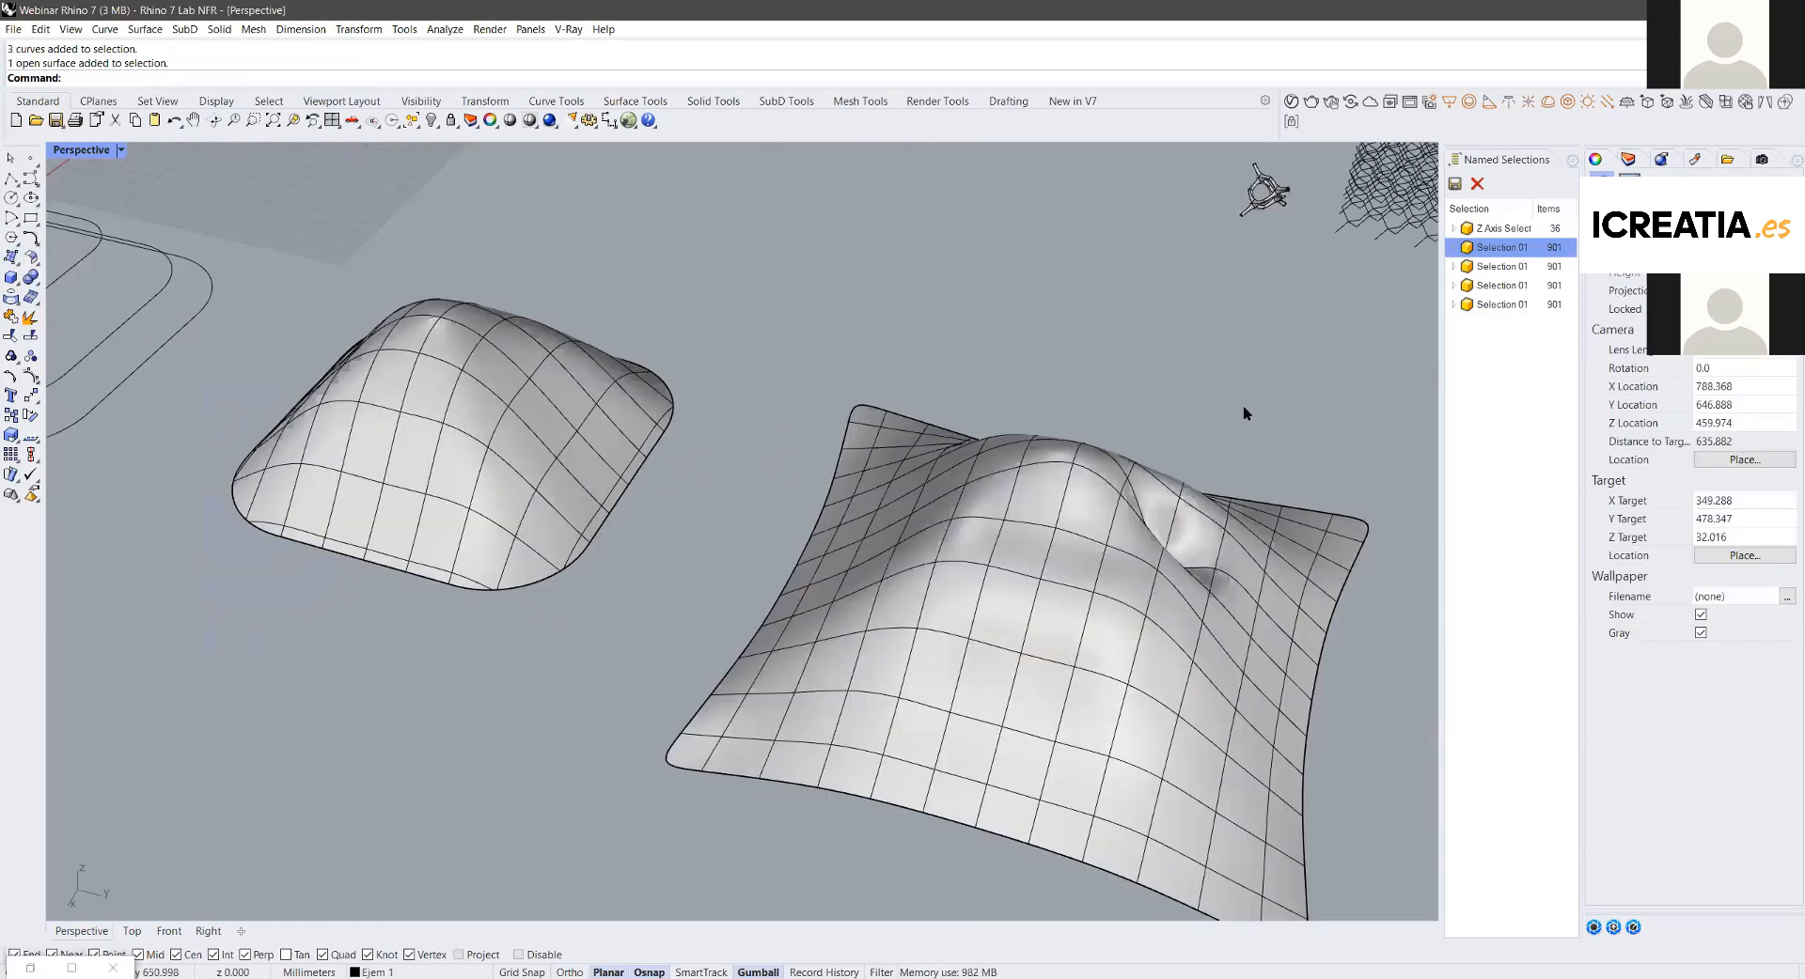
{"action": "key", "text": "ctrl+z"}
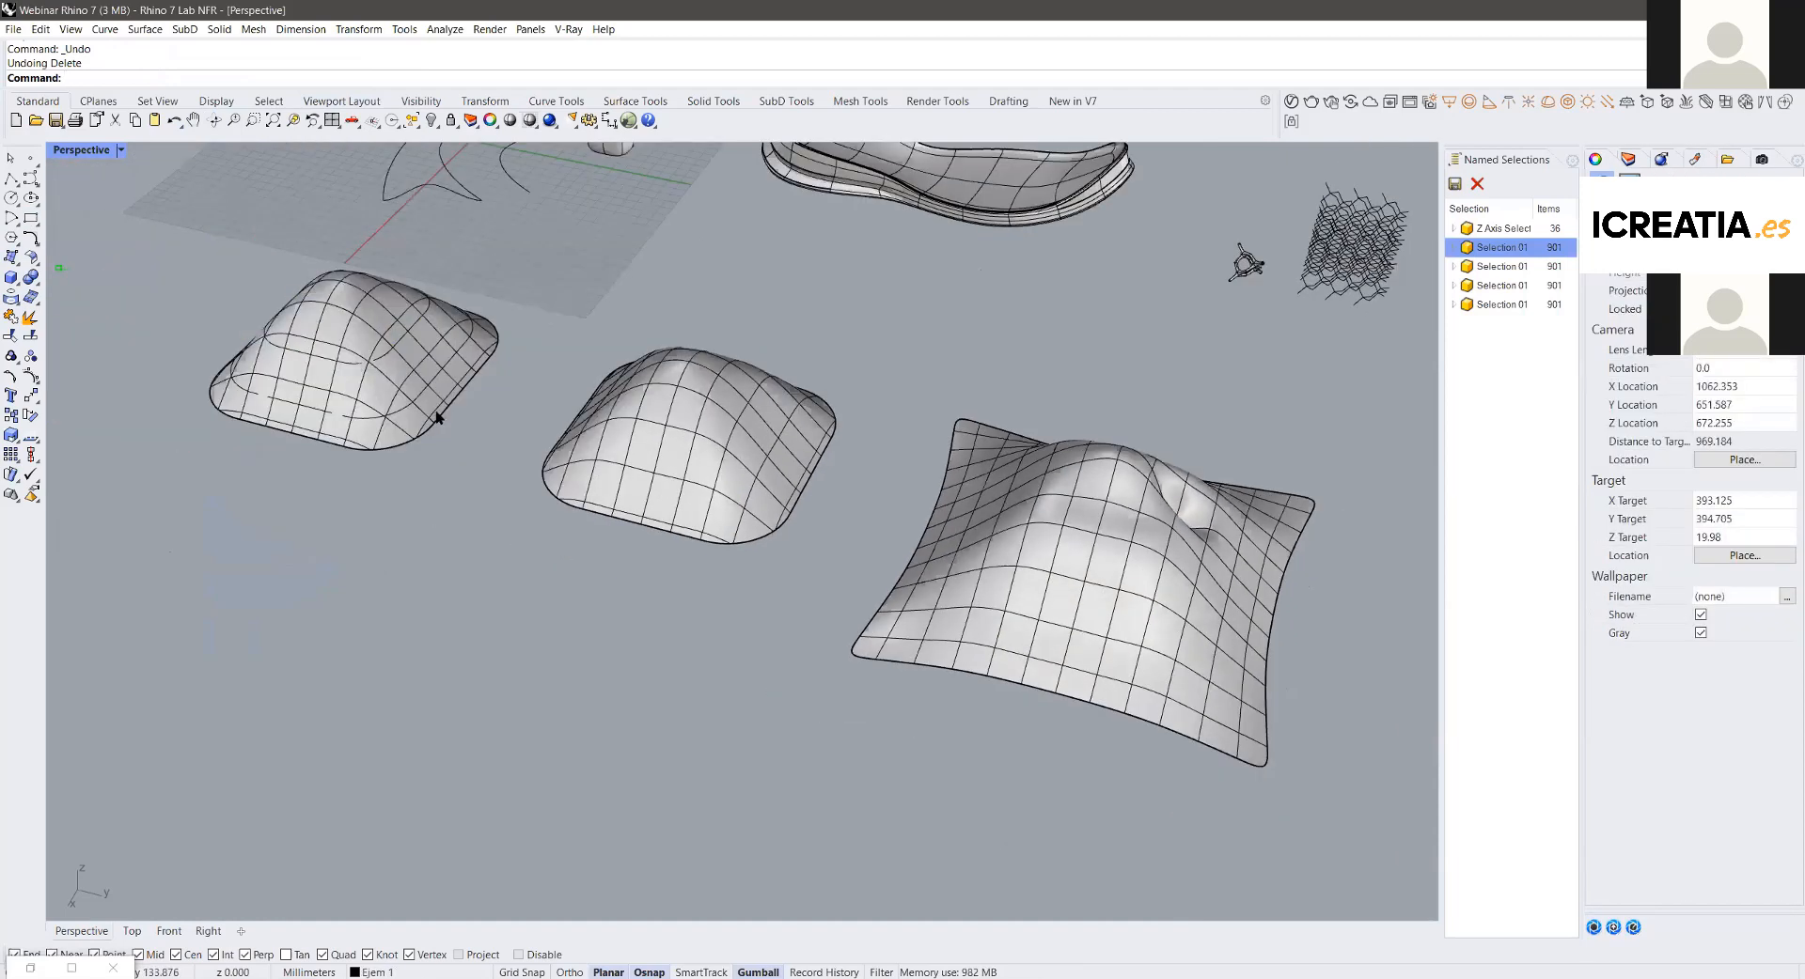
{"action": "key", "text": "Delete"}
Step: Duplicate the outermost profile curve along the Y axis onto the deformed SubD, undoing the unintended rotation
{"action": "left_click", "coordinate": [434, 411]}
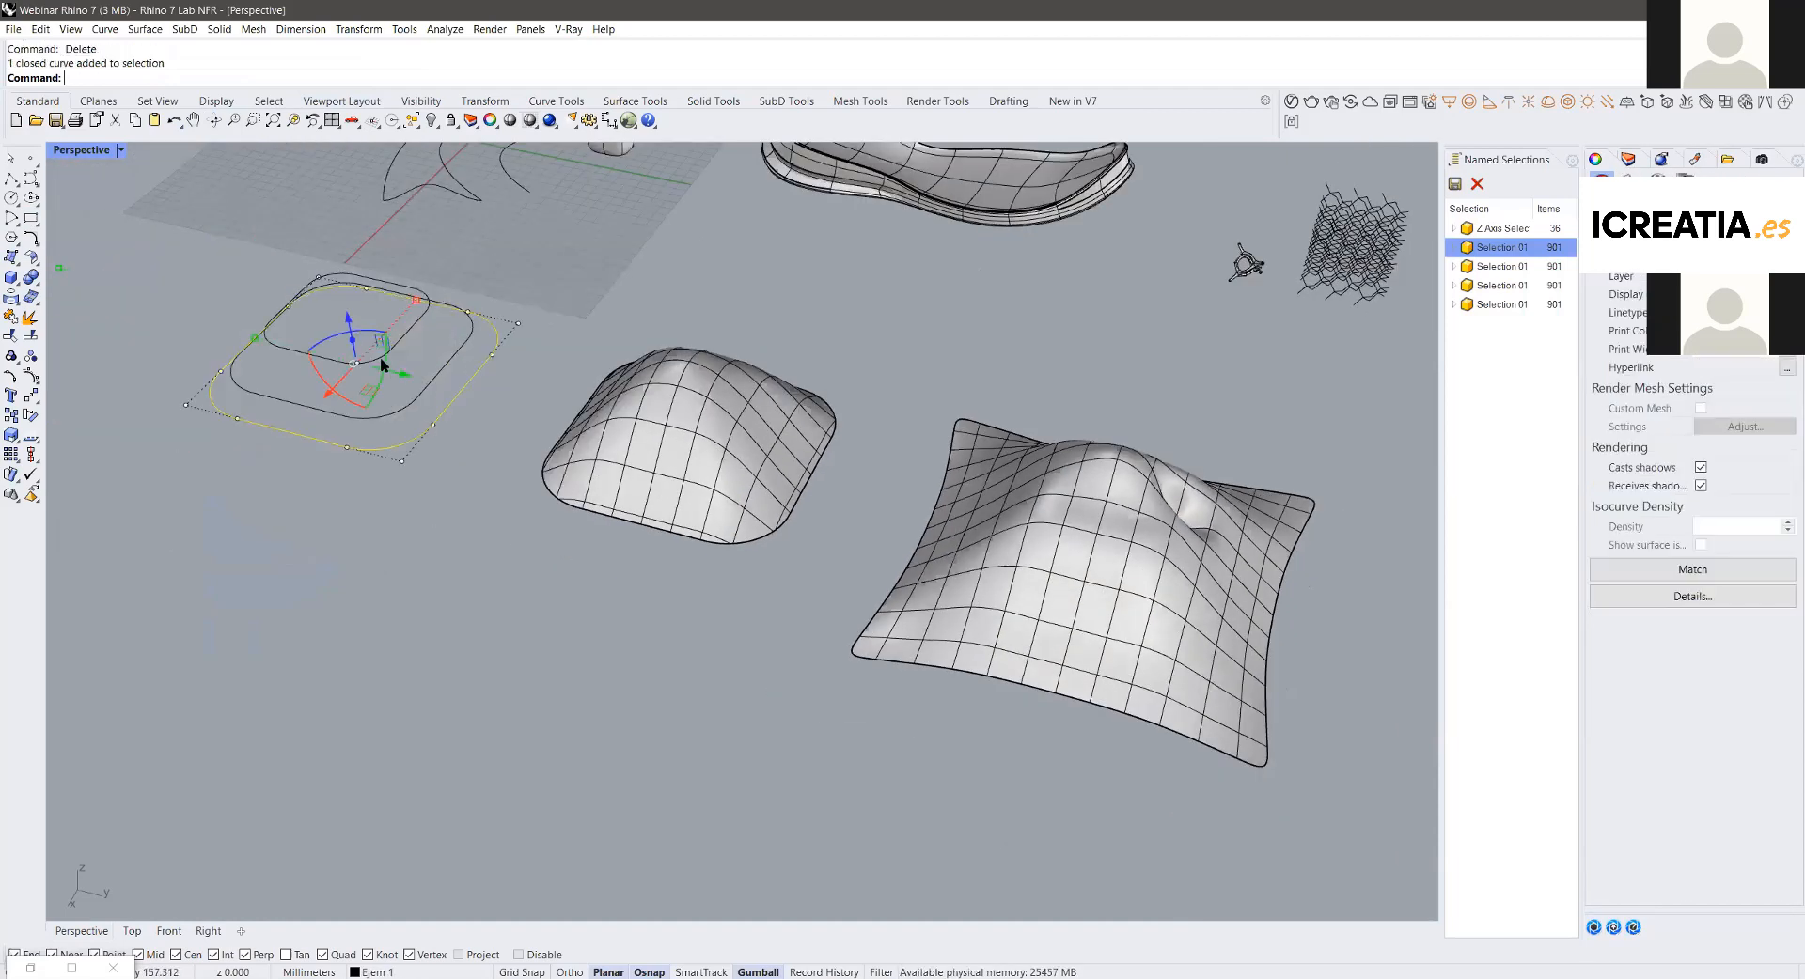
{"action": "left_click_drag", "start_coordinate": [402, 372], "coordinate": [1095, 562]}
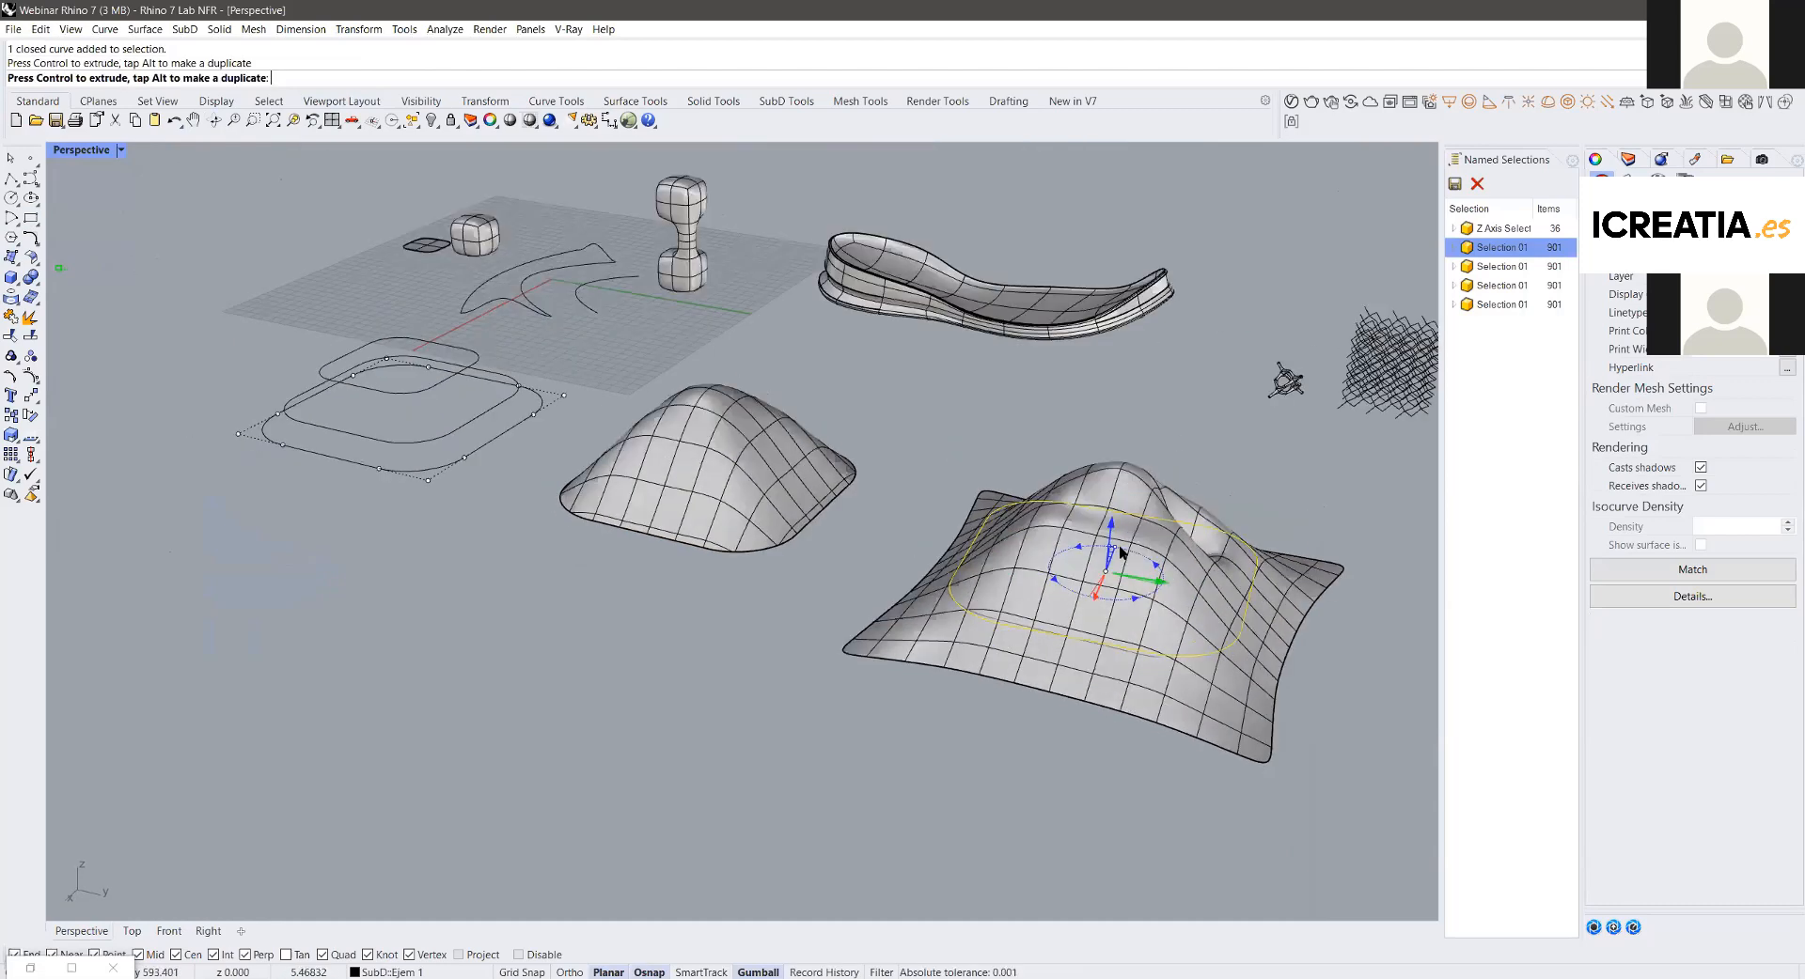
{"action": "key", "text": "ctrl+z"}
Step: Extrude the copied curve vertically through the deformed SubD and trim away the part outside the extrusion
{"action": "right_click_drag", "start_coordinate": [1113, 553], "coordinate": [1113, 513]}
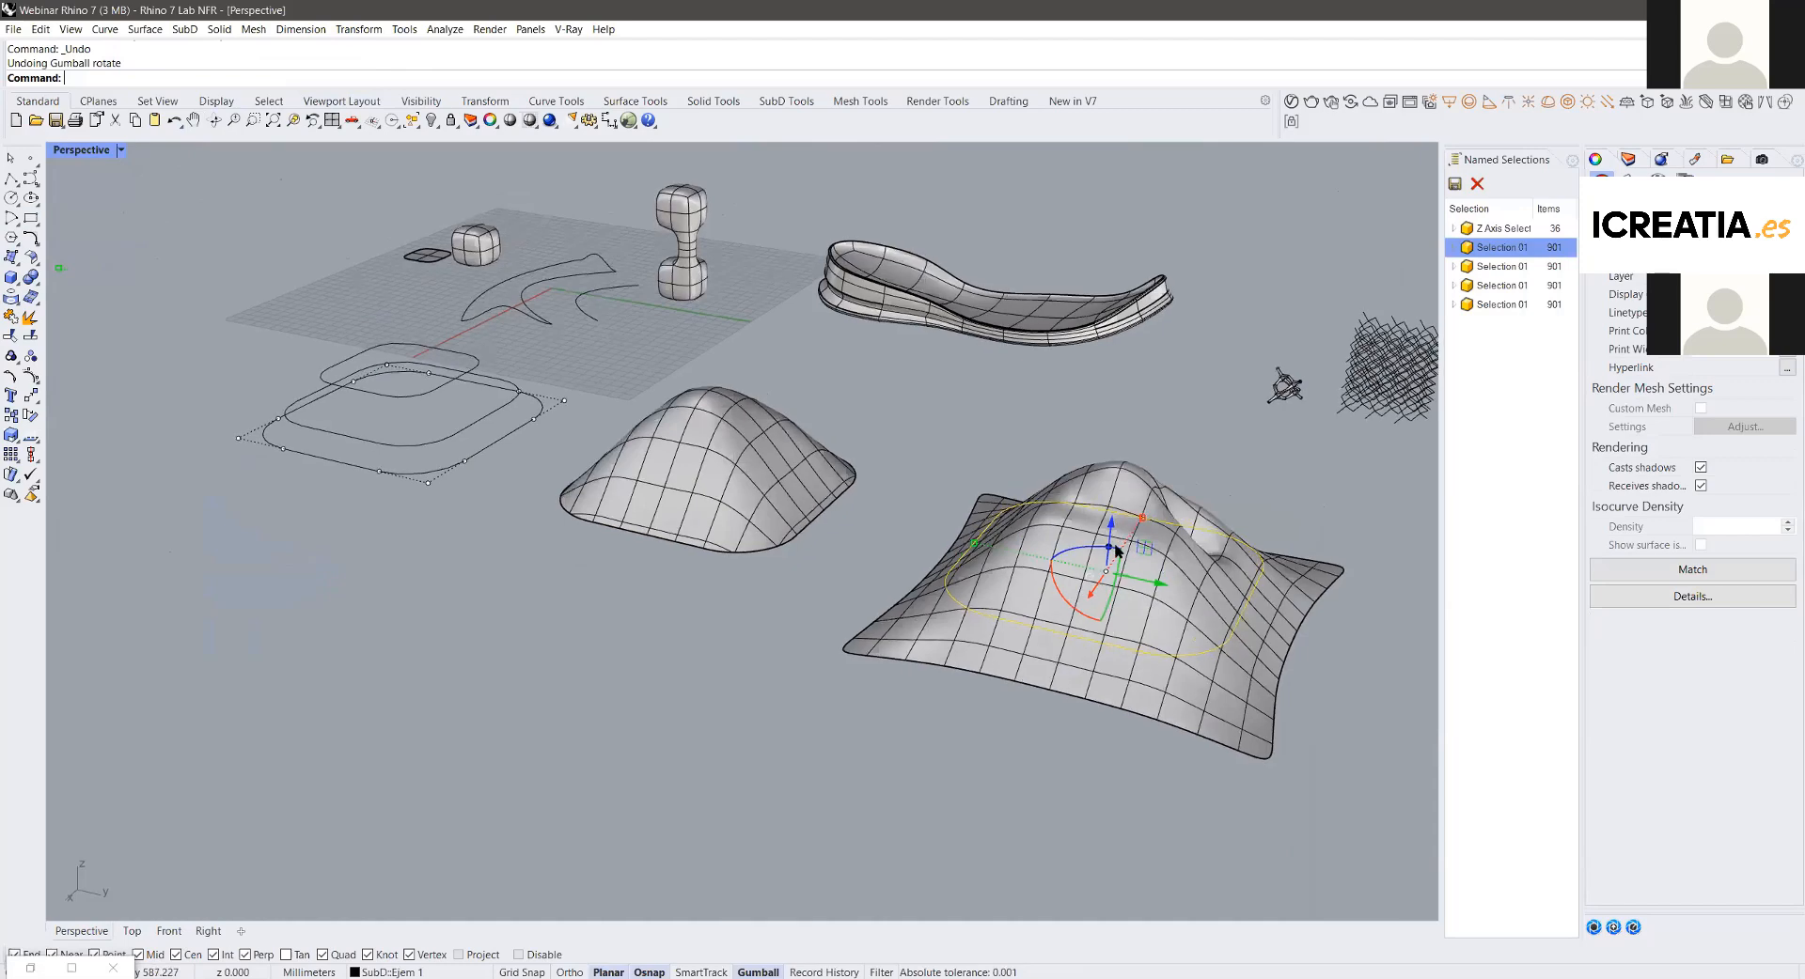
{"action": "right_click_drag", "start_coordinate": [1132, 388], "coordinate": [1146, 507]}
{"action": "left_click_drag", "start_coordinate": [1111, 528], "coordinate": [1182, 362]}
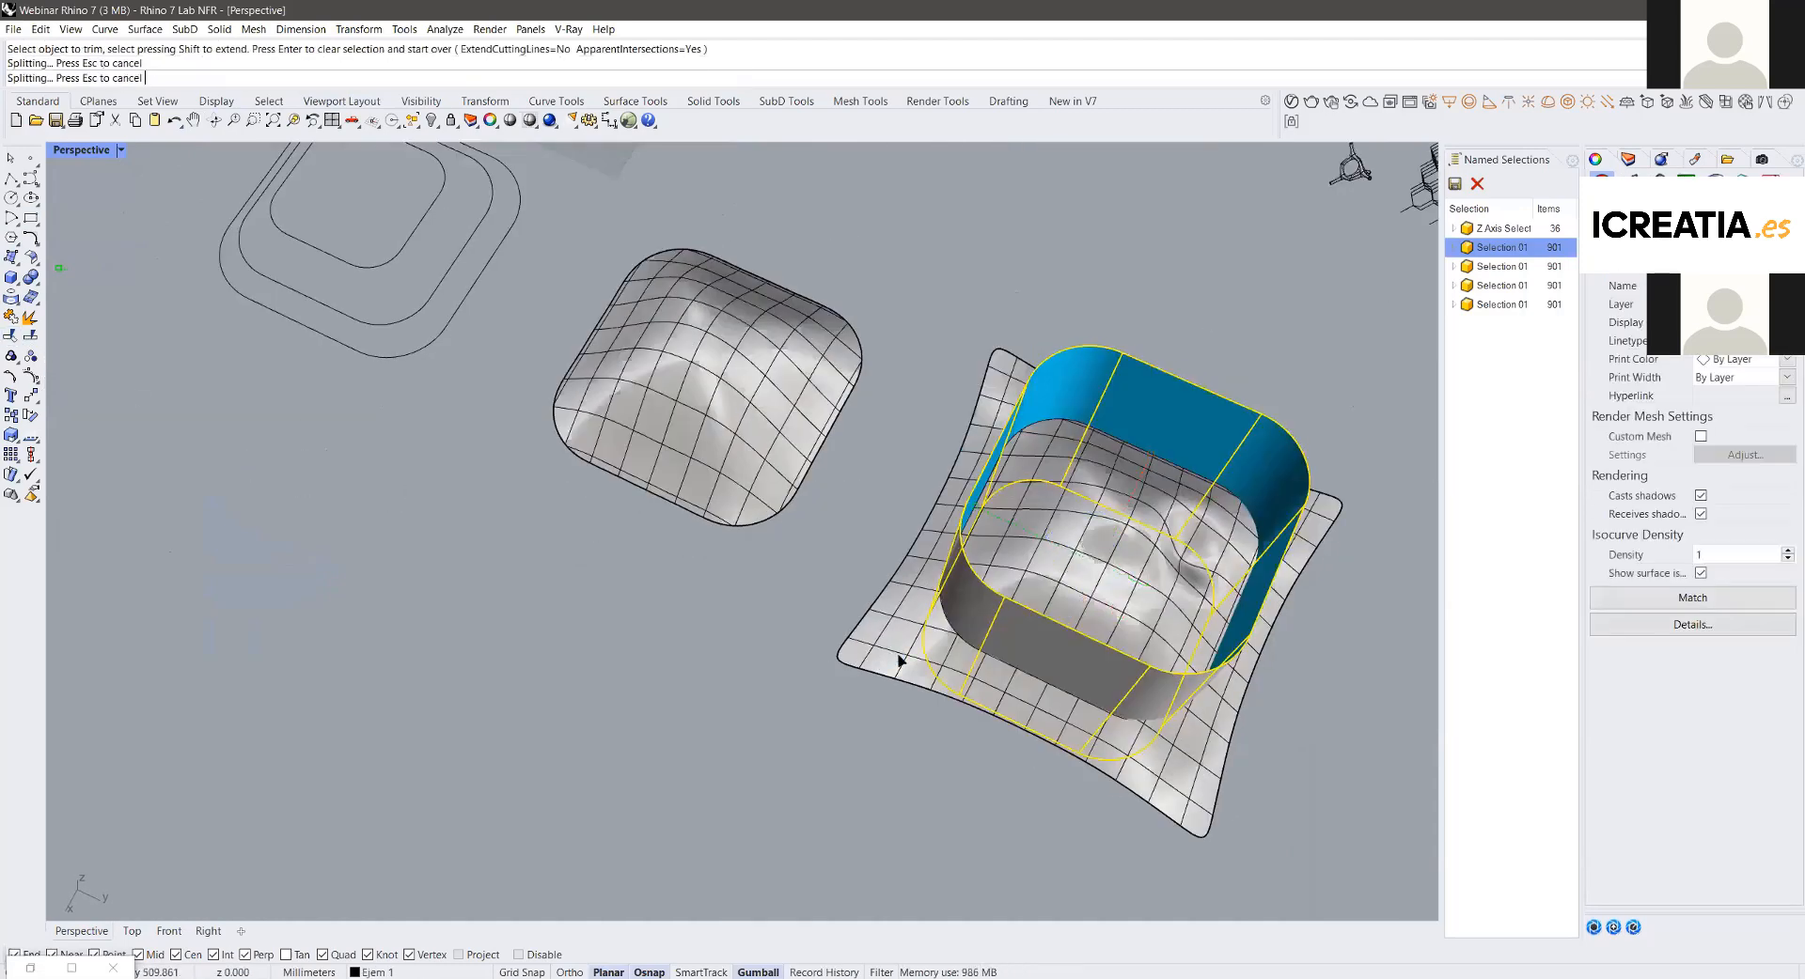
{"action": "left_click", "coordinate": [899, 661]}
{"action": "key", "text": "Return"}
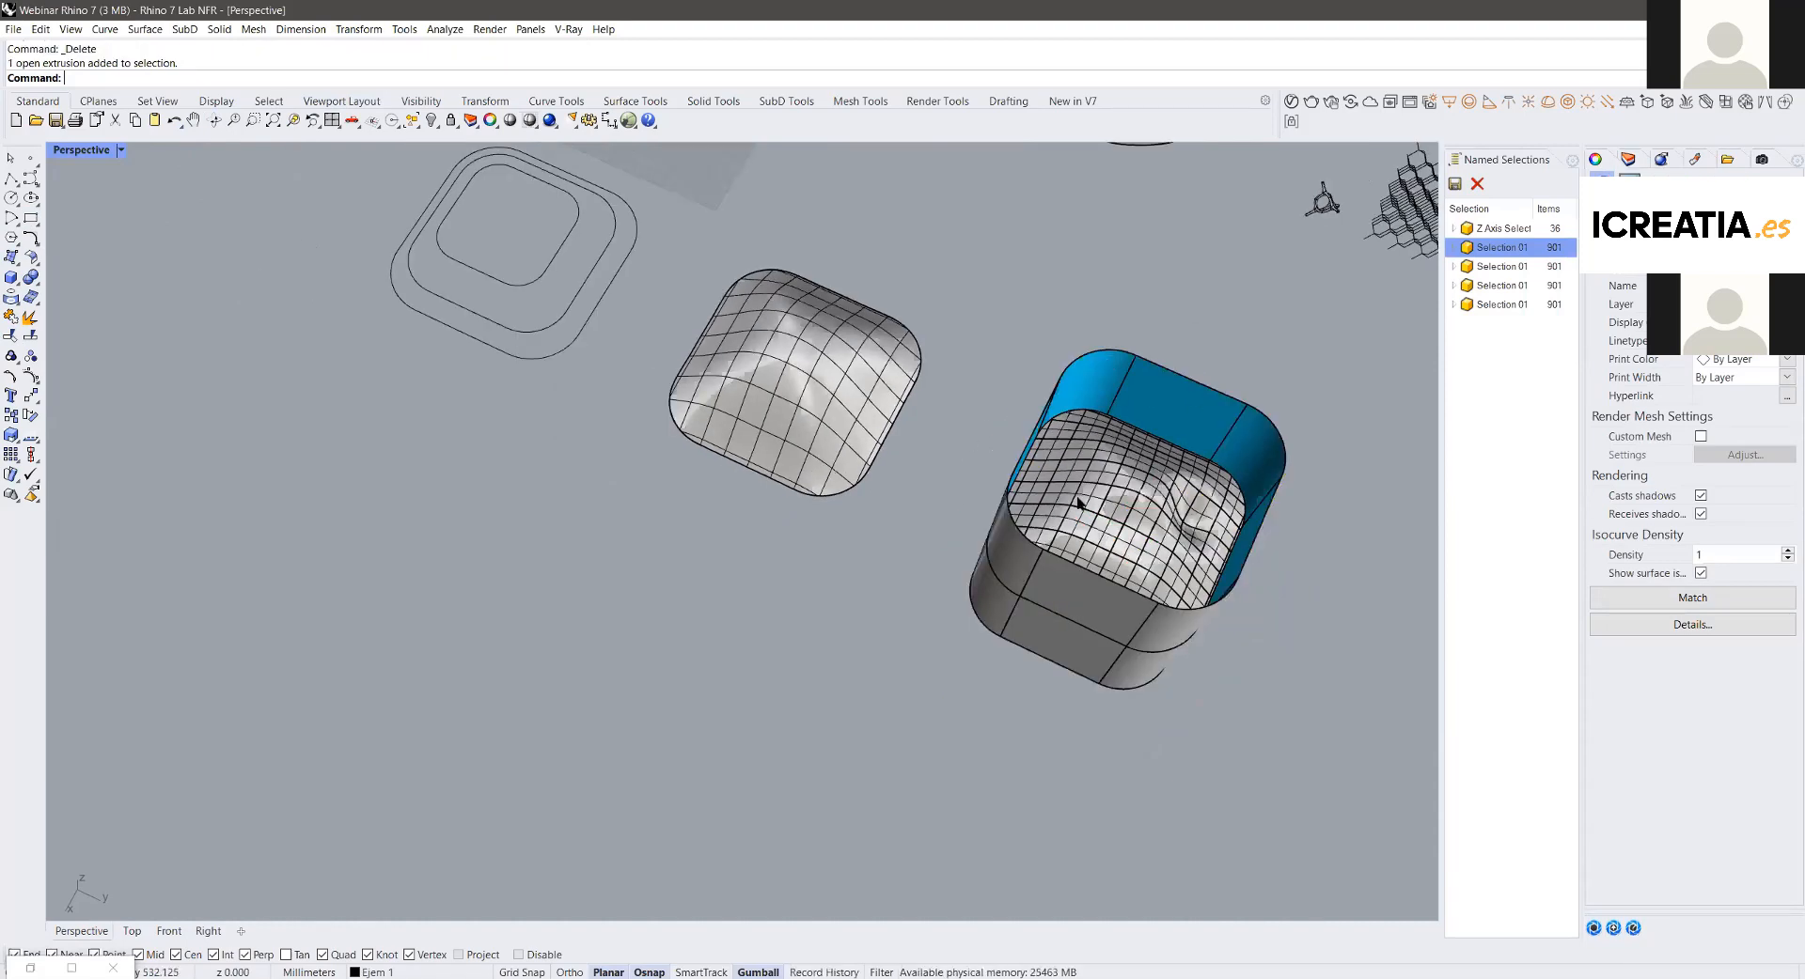
Step: Delete the cutting extrusion and examine the trimmed surface beside the duplicated patch
{"action": "key", "text": "Delete"}
{"action": "left_click", "coordinate": [1109, 527]}
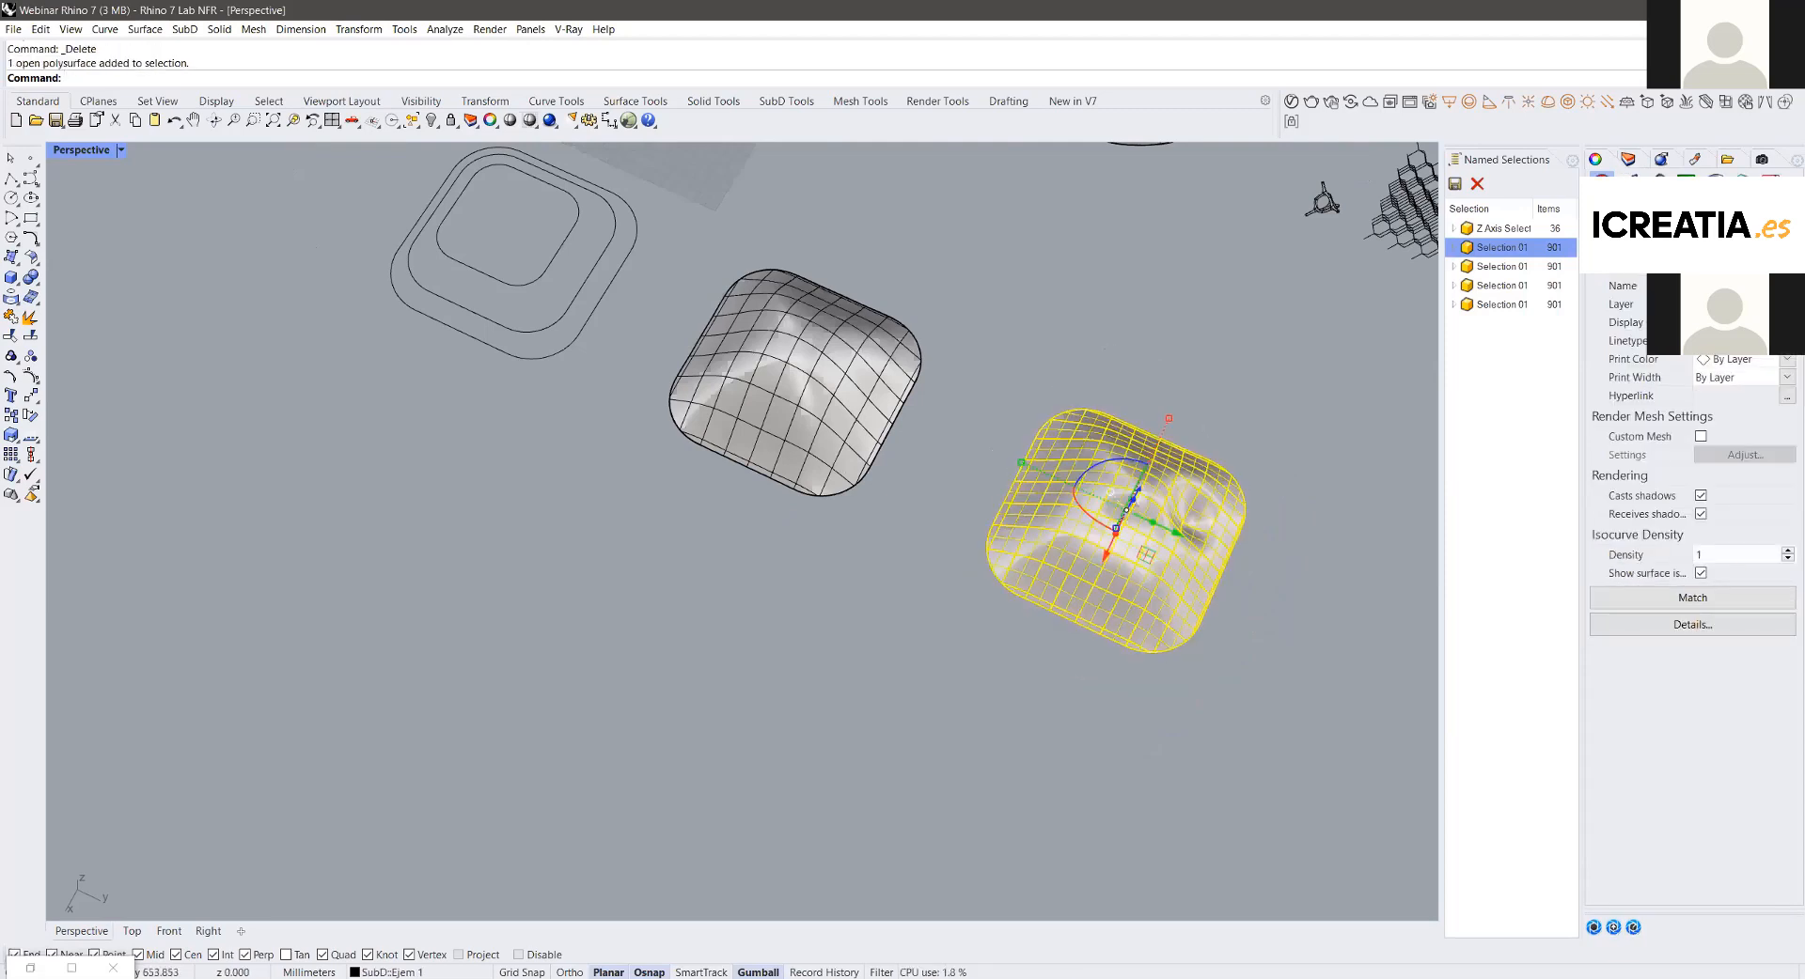
{"action": "right_click_drag", "start_coordinate": [1126, 515], "coordinate": [742, 460], "text": "shift"}
{"action": "left_click", "coordinate": [628, 686]}
{"action": "scroll", "coordinate": [850, 545], "scroll_direction": "up", "scroll_amount": 8}
{"action": "scroll", "coordinate": [865, 509], "scroll_direction": "down", "scroll_amount": 5}
{"action": "right_click_drag", "start_coordinate": [866, 512], "coordinate": [858, 476]}
{"action": "scroll", "coordinate": [859, 475], "scroll_direction": "down", "scroll_amount": 4}
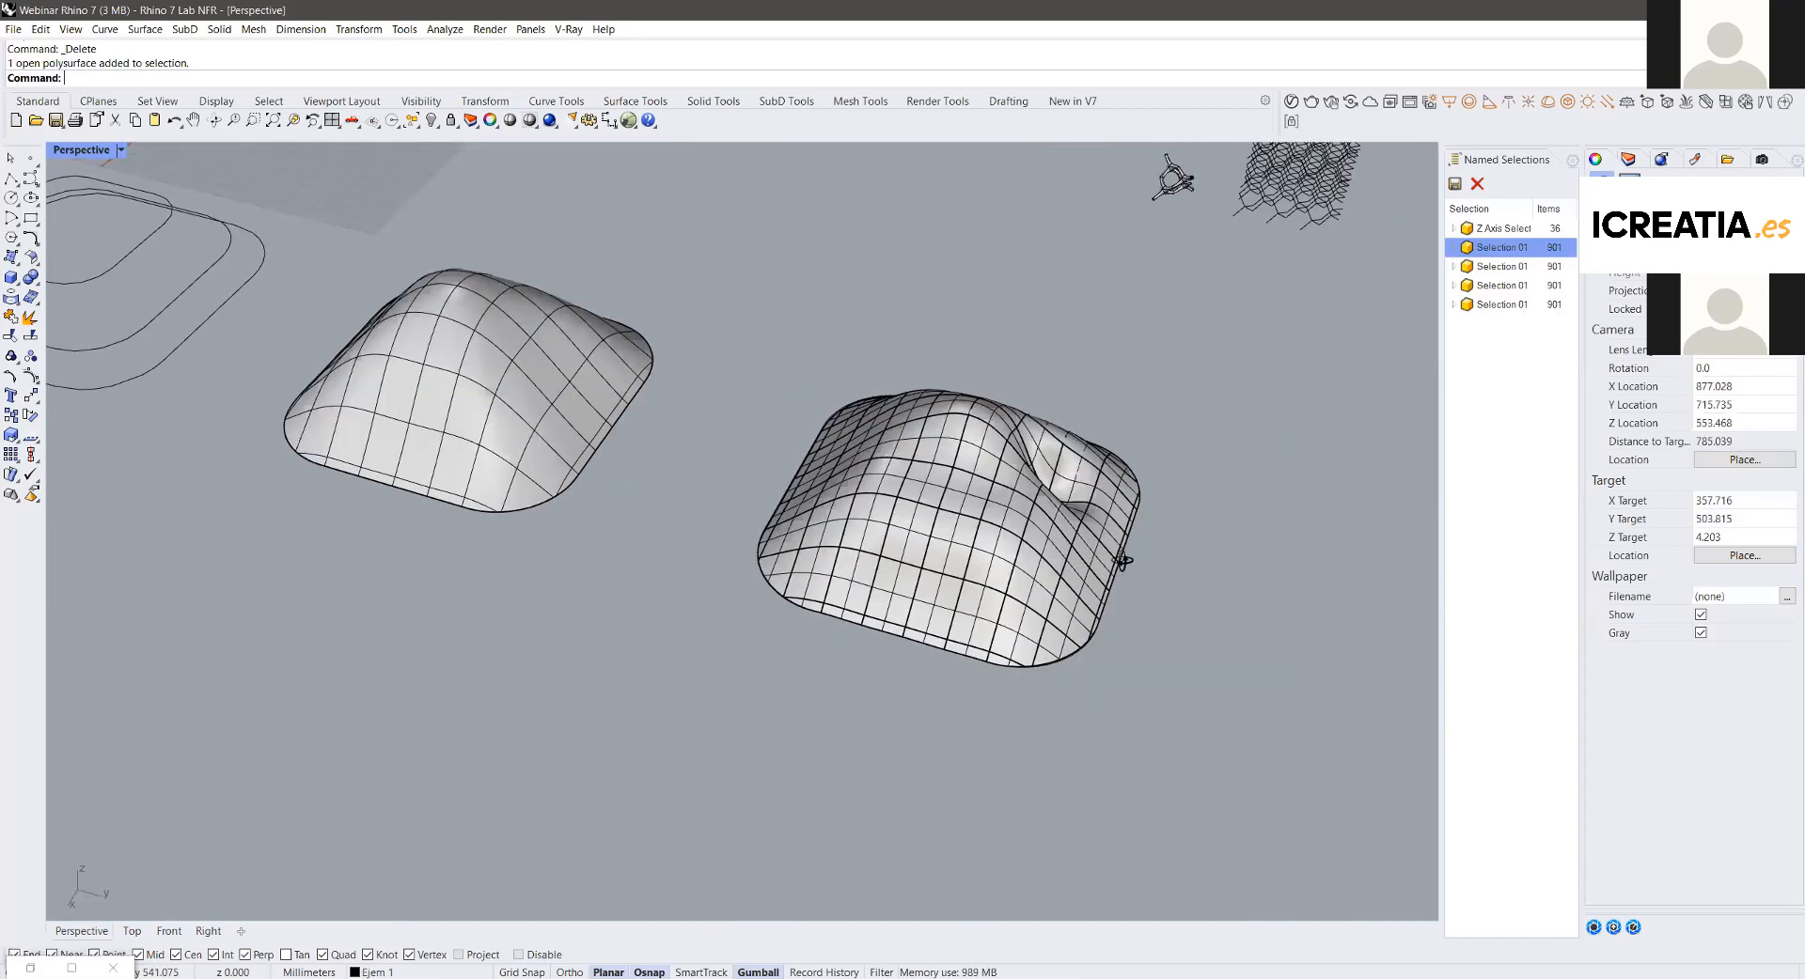
Step: Compare the trimmed surface with the original patch from several angles and view the lattice model behind them
{"action": "scroll", "coordinate": [1123, 562], "scroll_direction": "down", "scroll_amount": 1}
{"action": "scroll", "coordinate": [1077, 620], "scroll_direction": "down", "scroll_amount": 3}
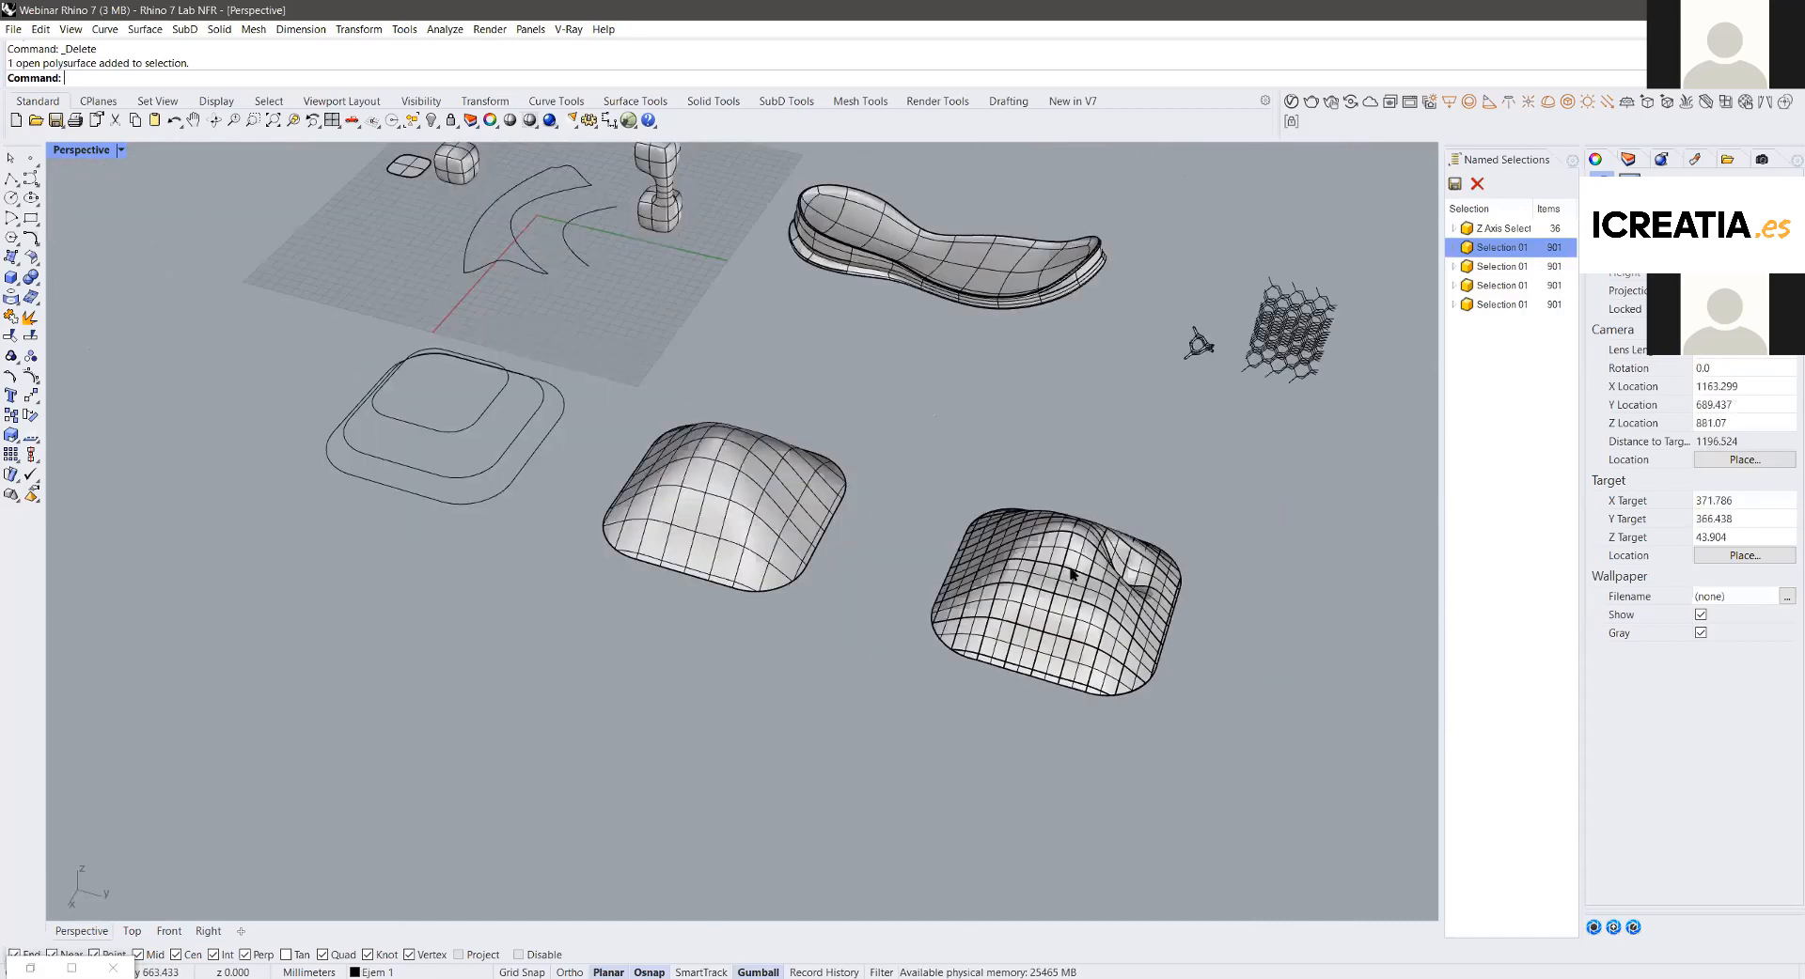
{"action": "right_click_drag", "start_coordinate": [1071, 574], "coordinate": [1070, 574]}
{"action": "scroll", "coordinate": [1071, 574], "scroll_direction": "up", "scroll_amount": 3}
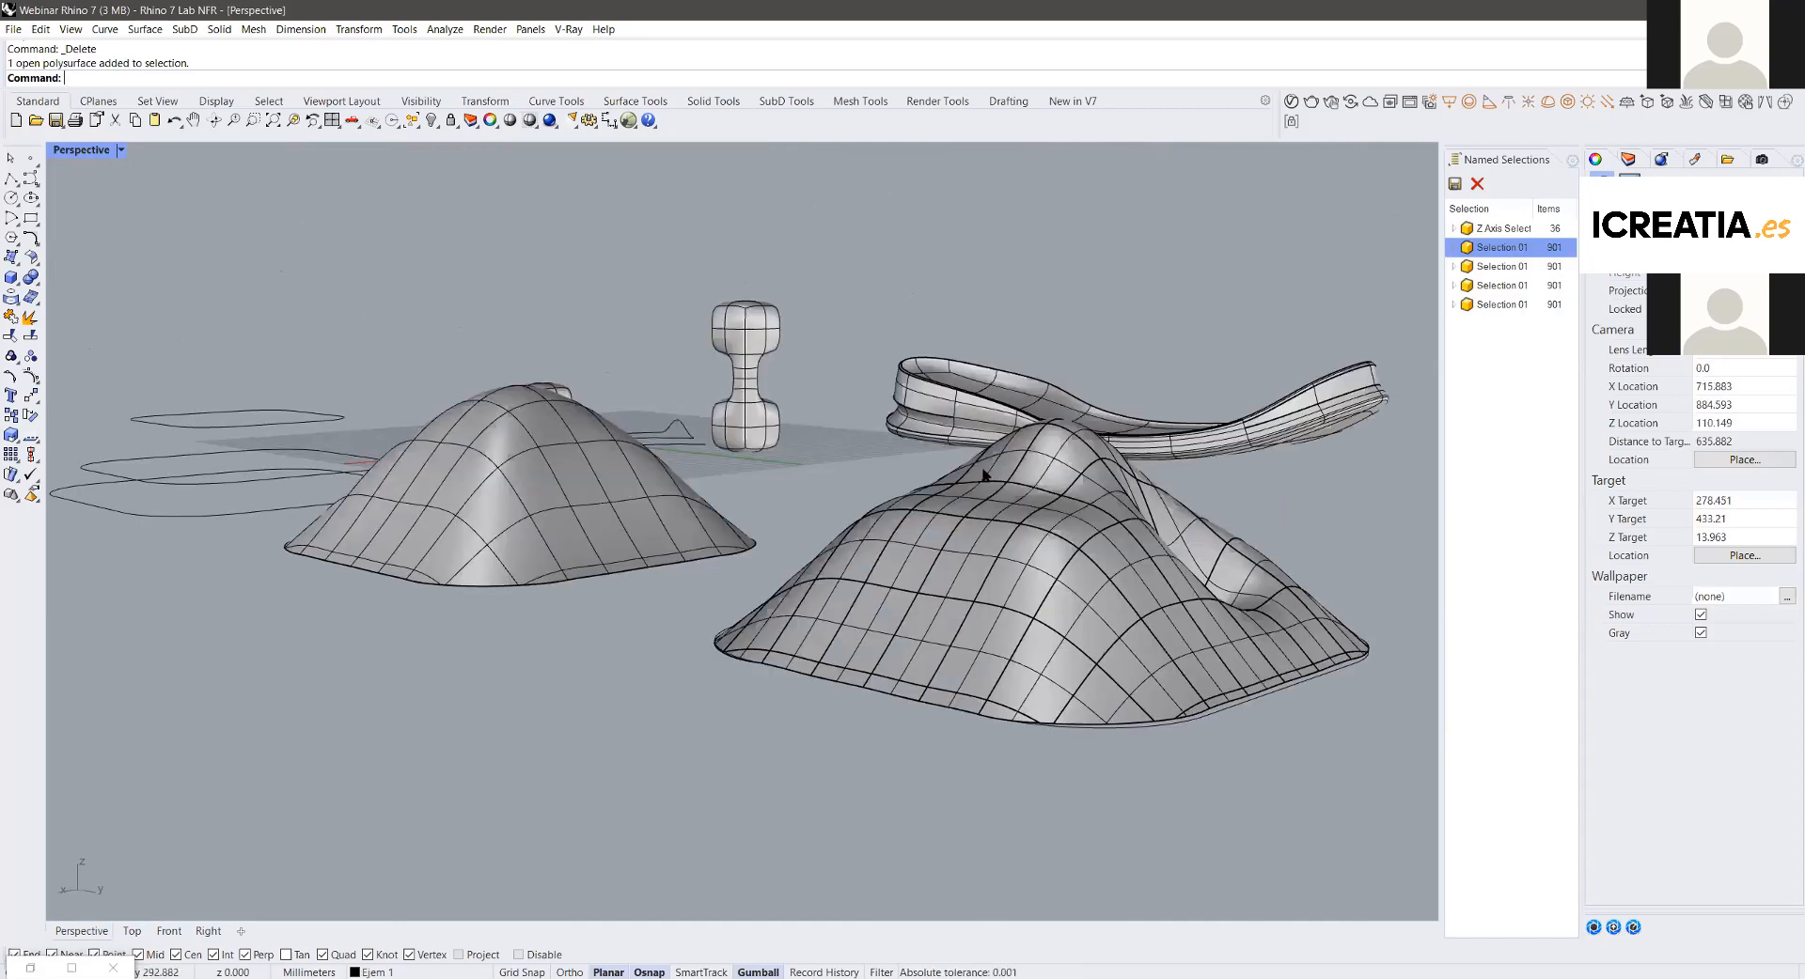
{"action": "scroll", "coordinate": [916, 484], "scroll_direction": "down", "scroll_amount": 2}
{"action": "scroll", "coordinate": [917, 484], "scroll_direction": "down", "scroll_amount": 3}
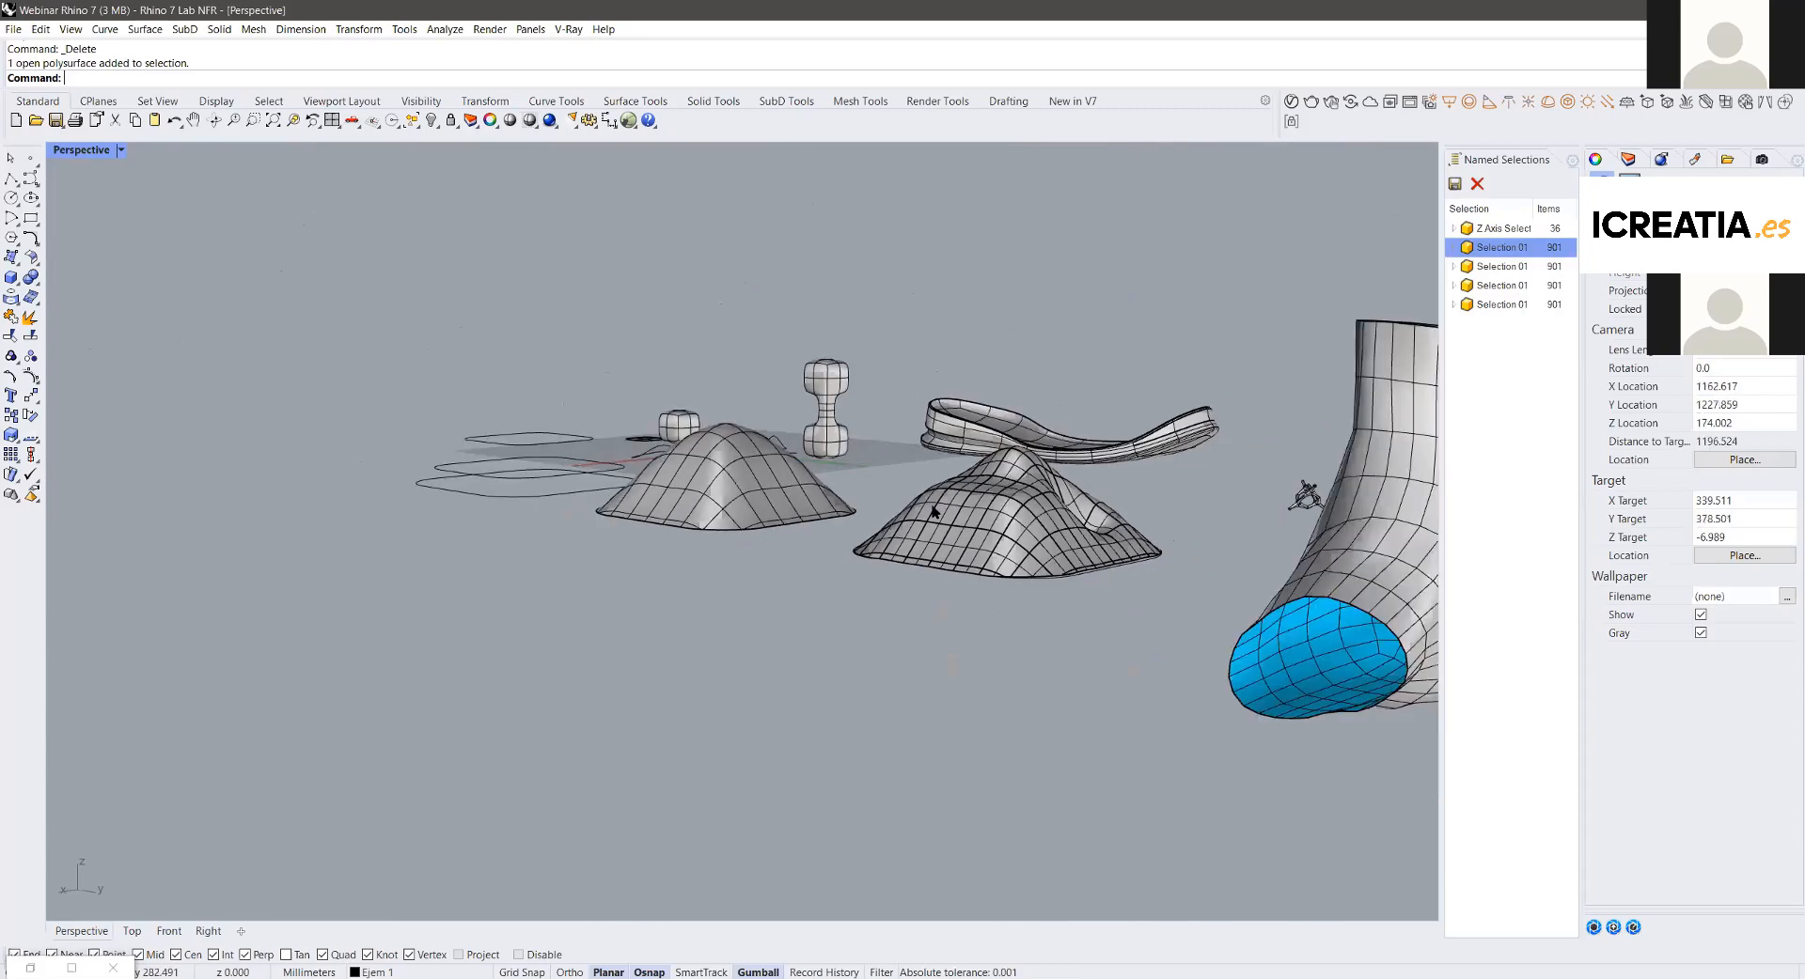
{"action": "right_click_drag", "start_coordinate": [933, 510], "coordinate": [941, 499]}
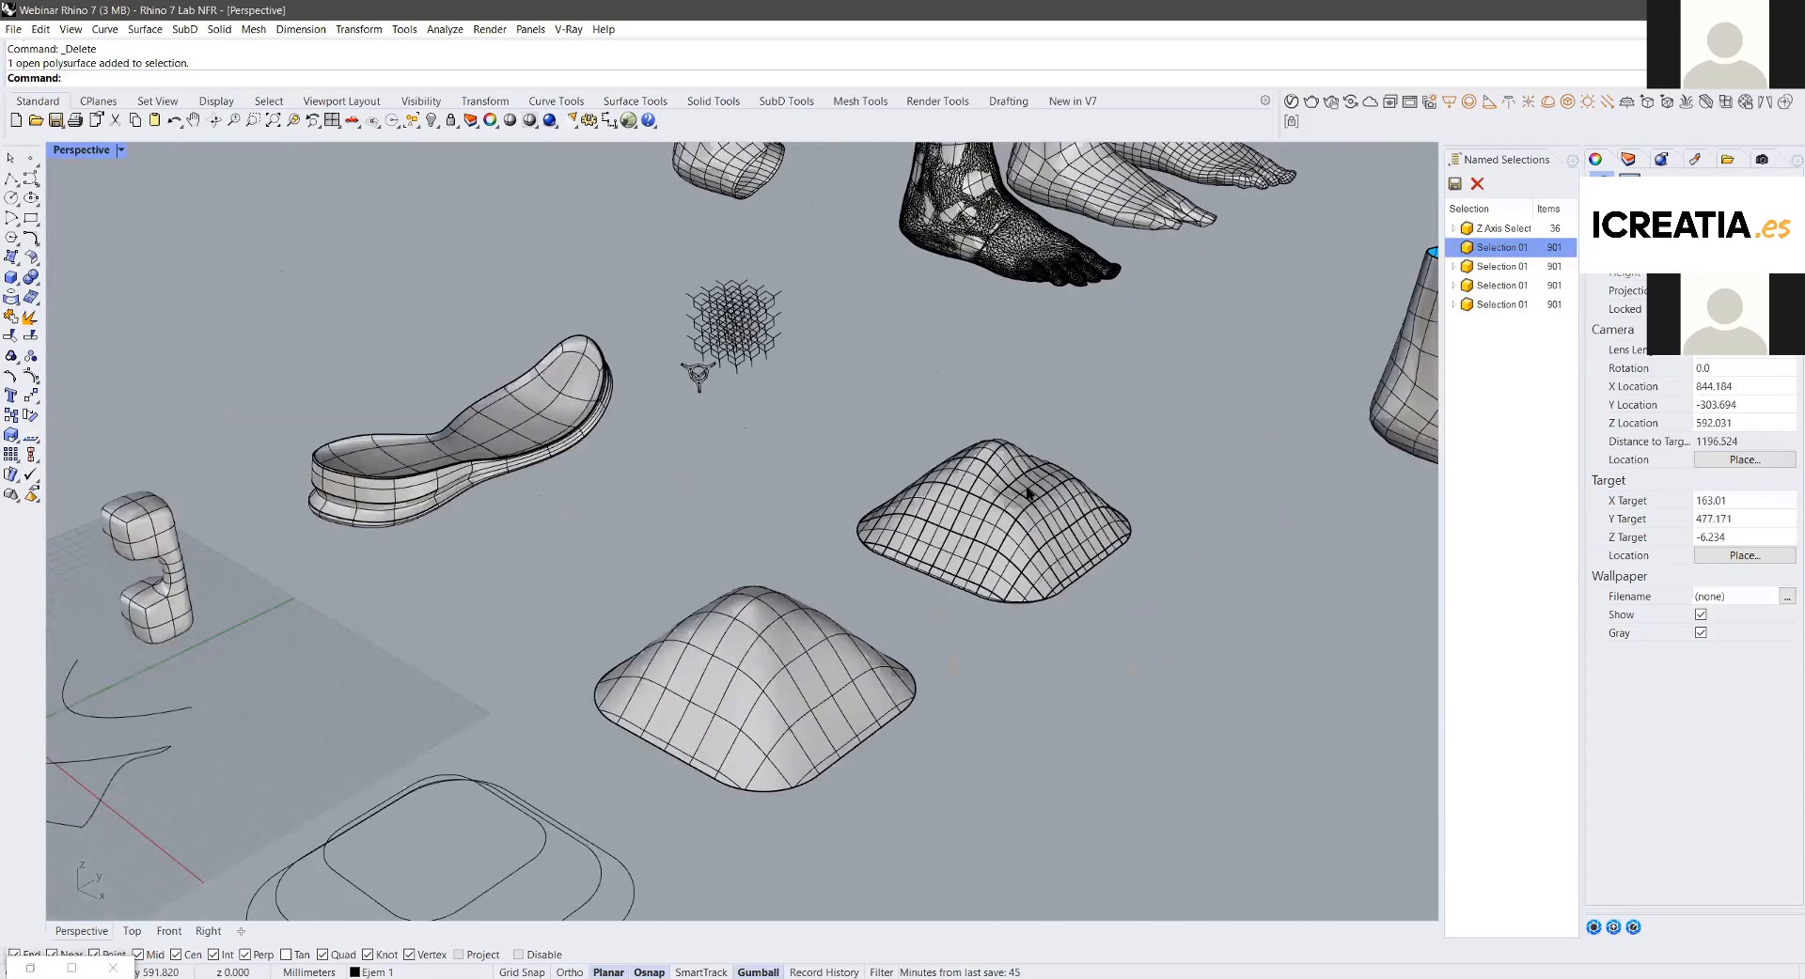
{"action": "scroll", "coordinate": [999, 500], "scroll_direction": "down", "scroll_amount": 6}
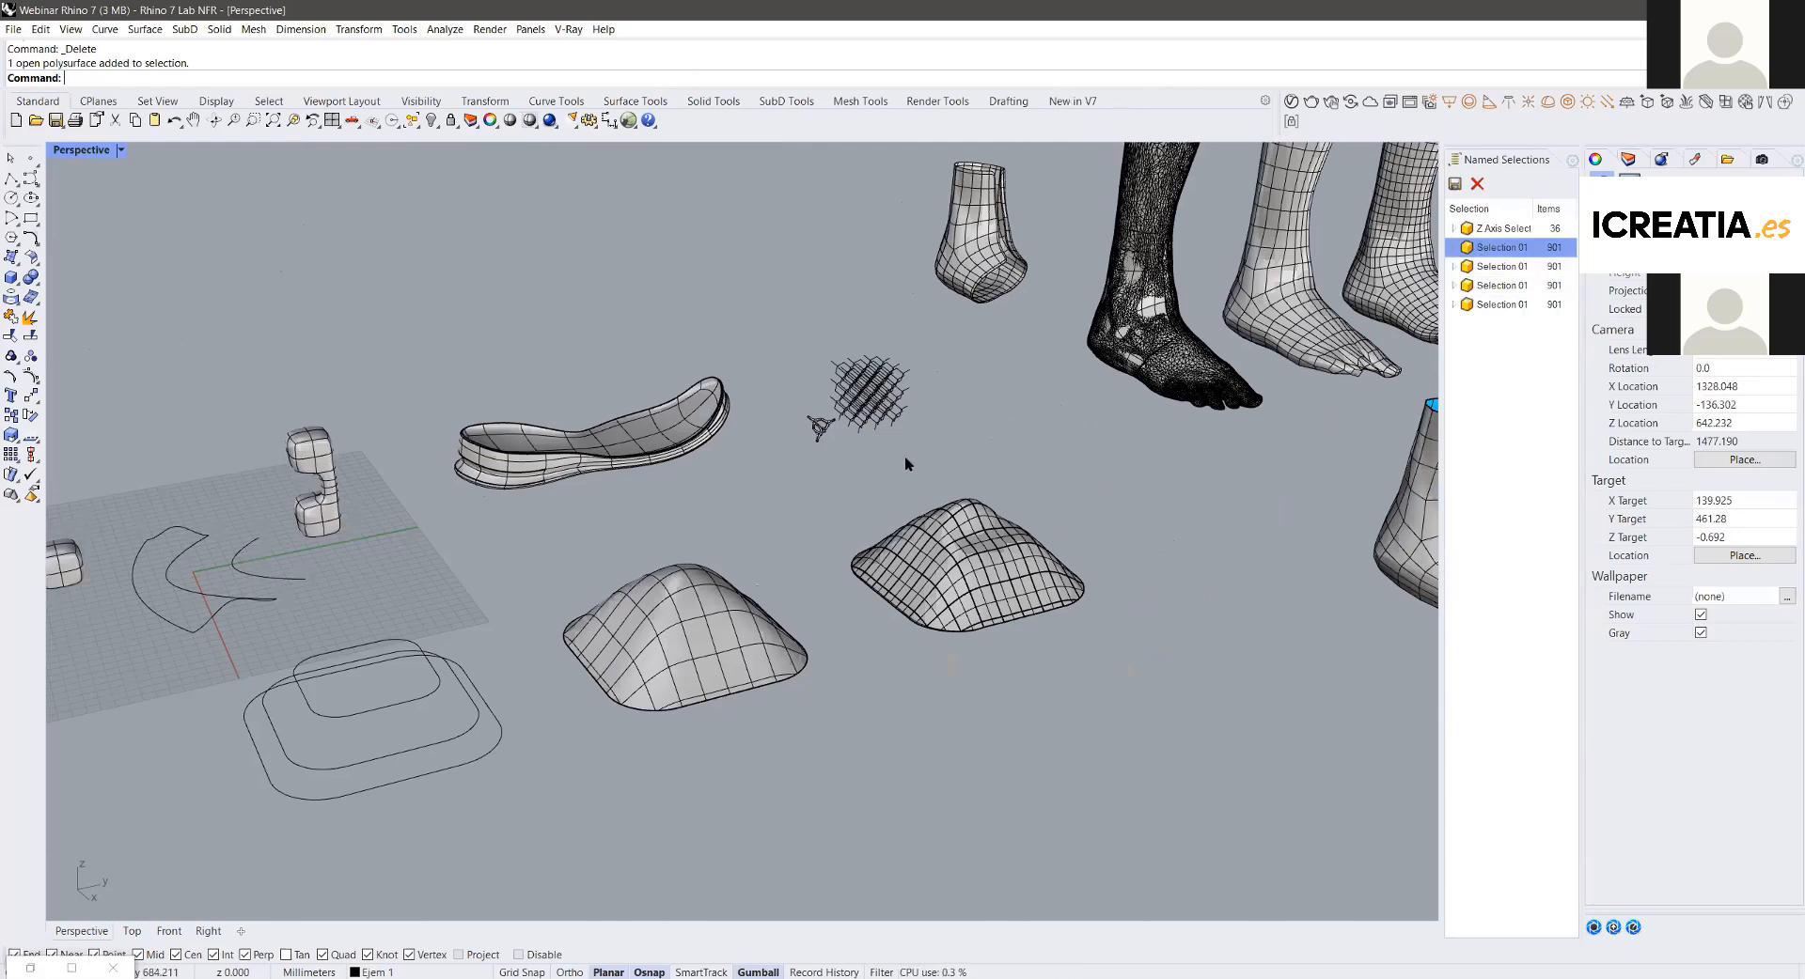
{"action": "left_click_drag", "start_coordinate": [904, 455], "coordinate": [946, 459]}
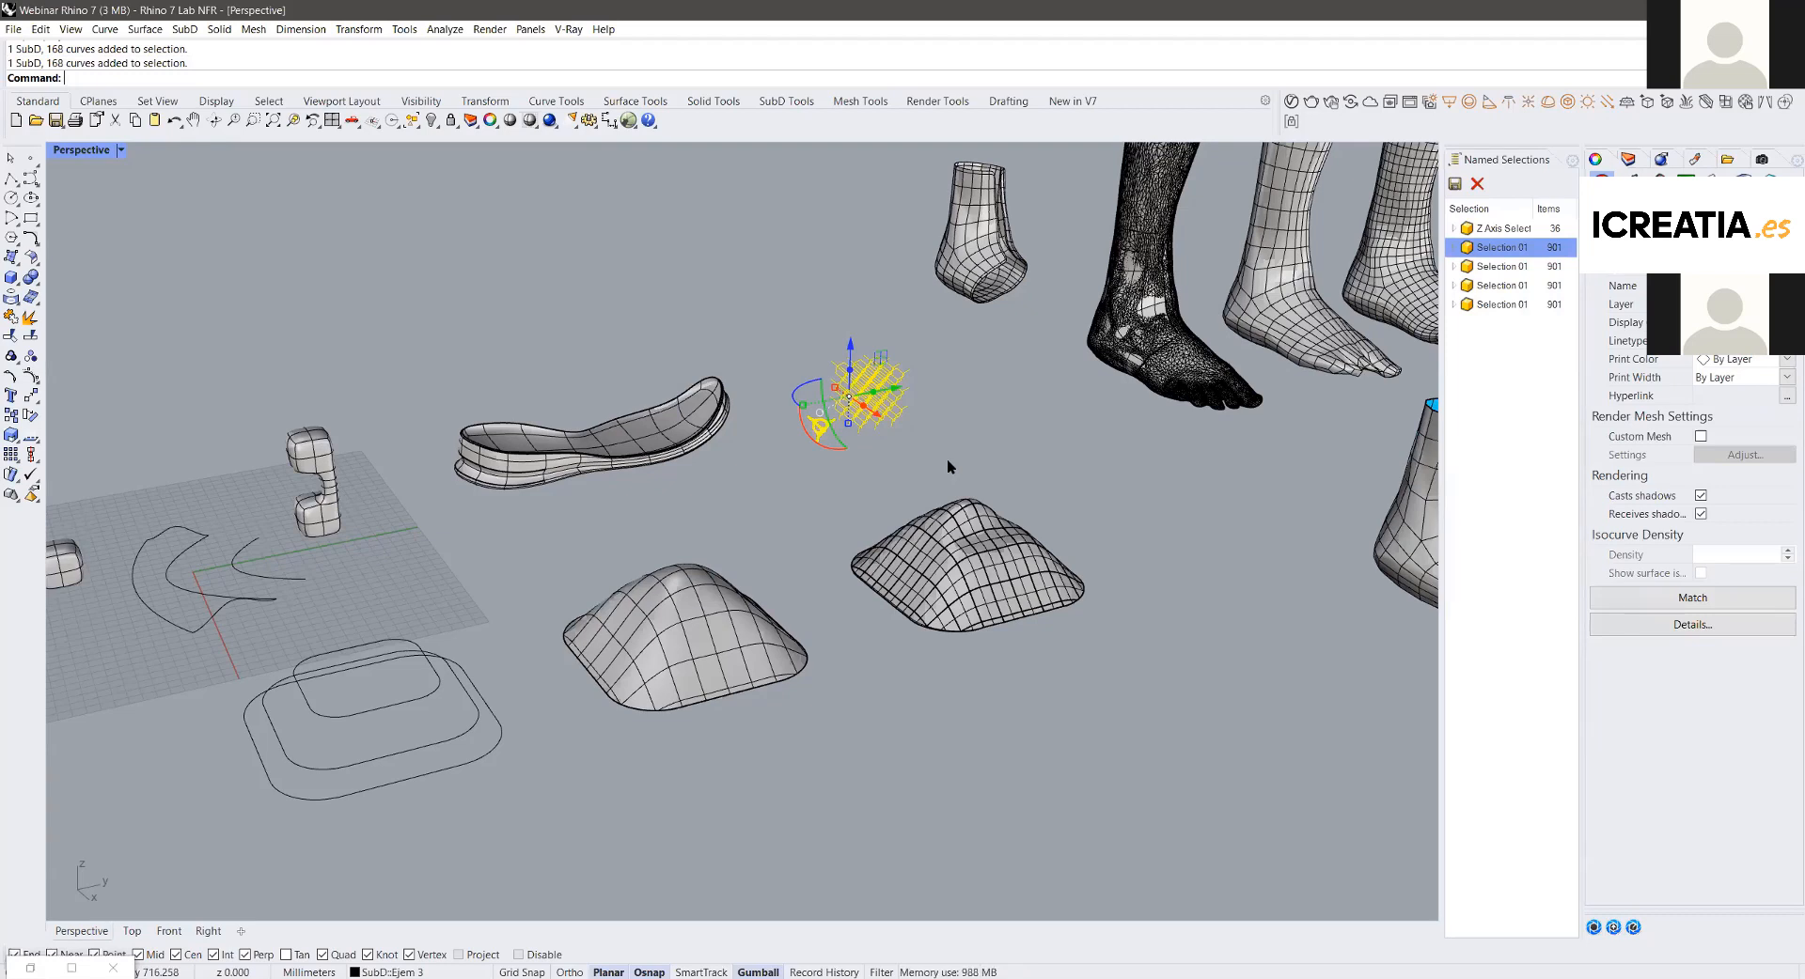
{"action": "left_click", "coordinate": [1012, 432]}
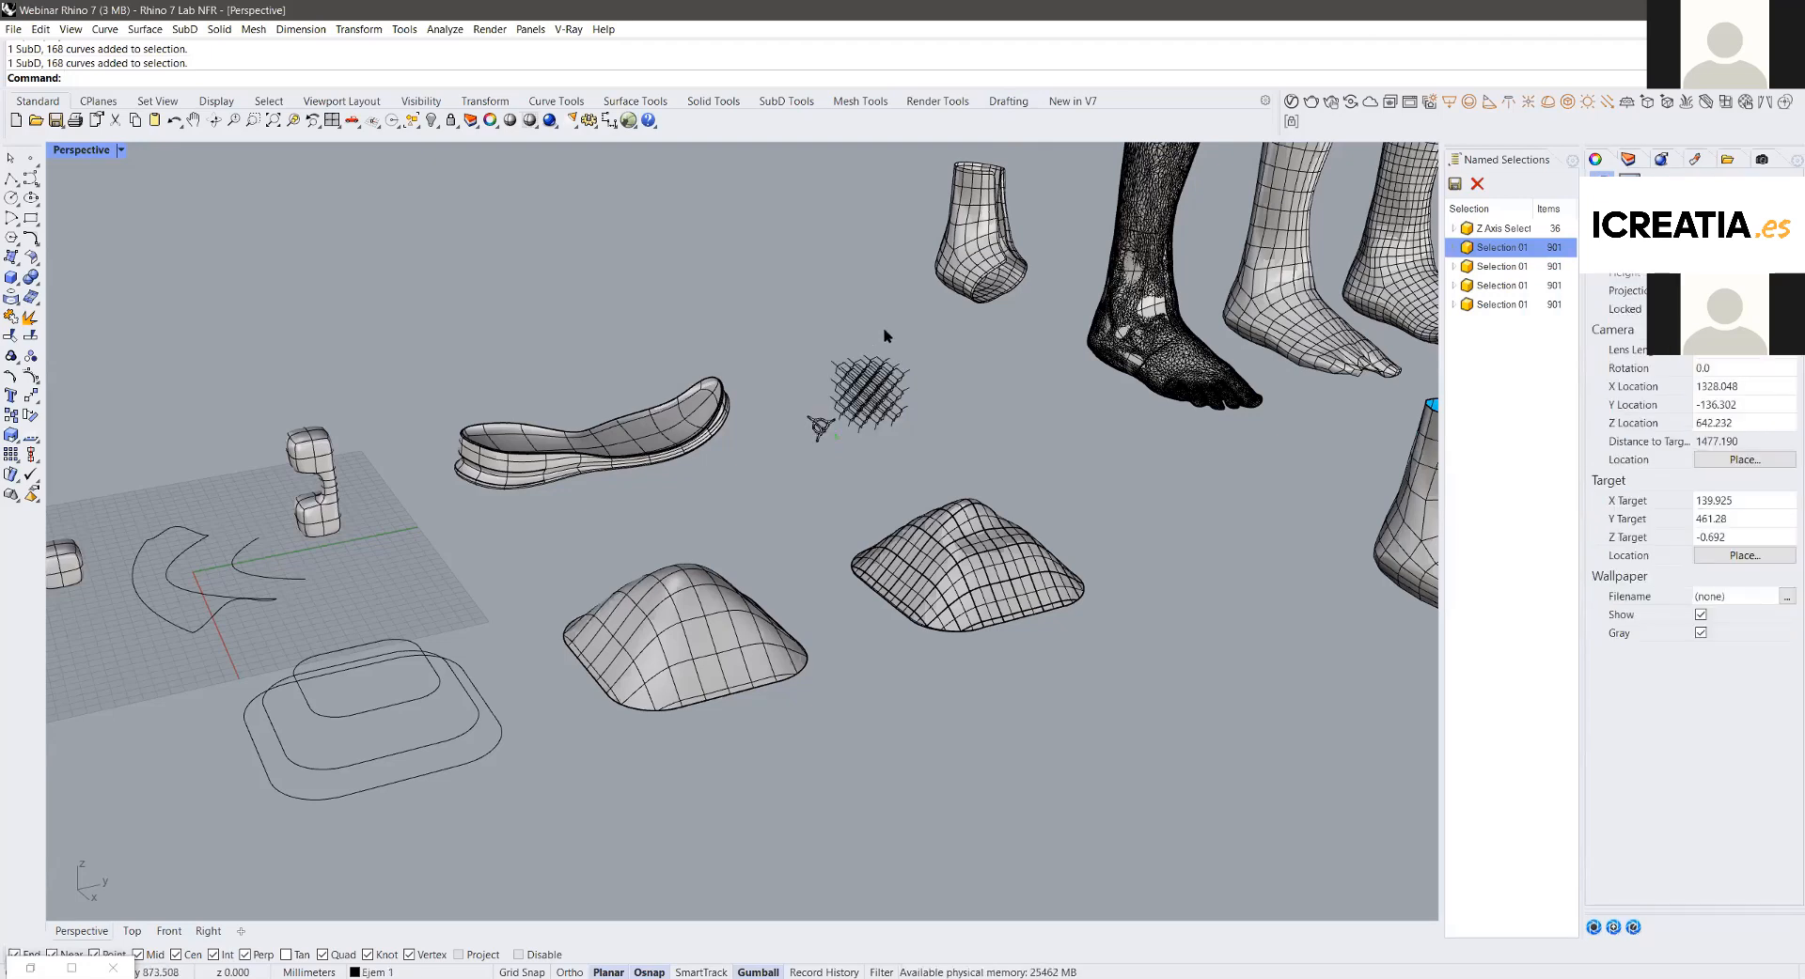
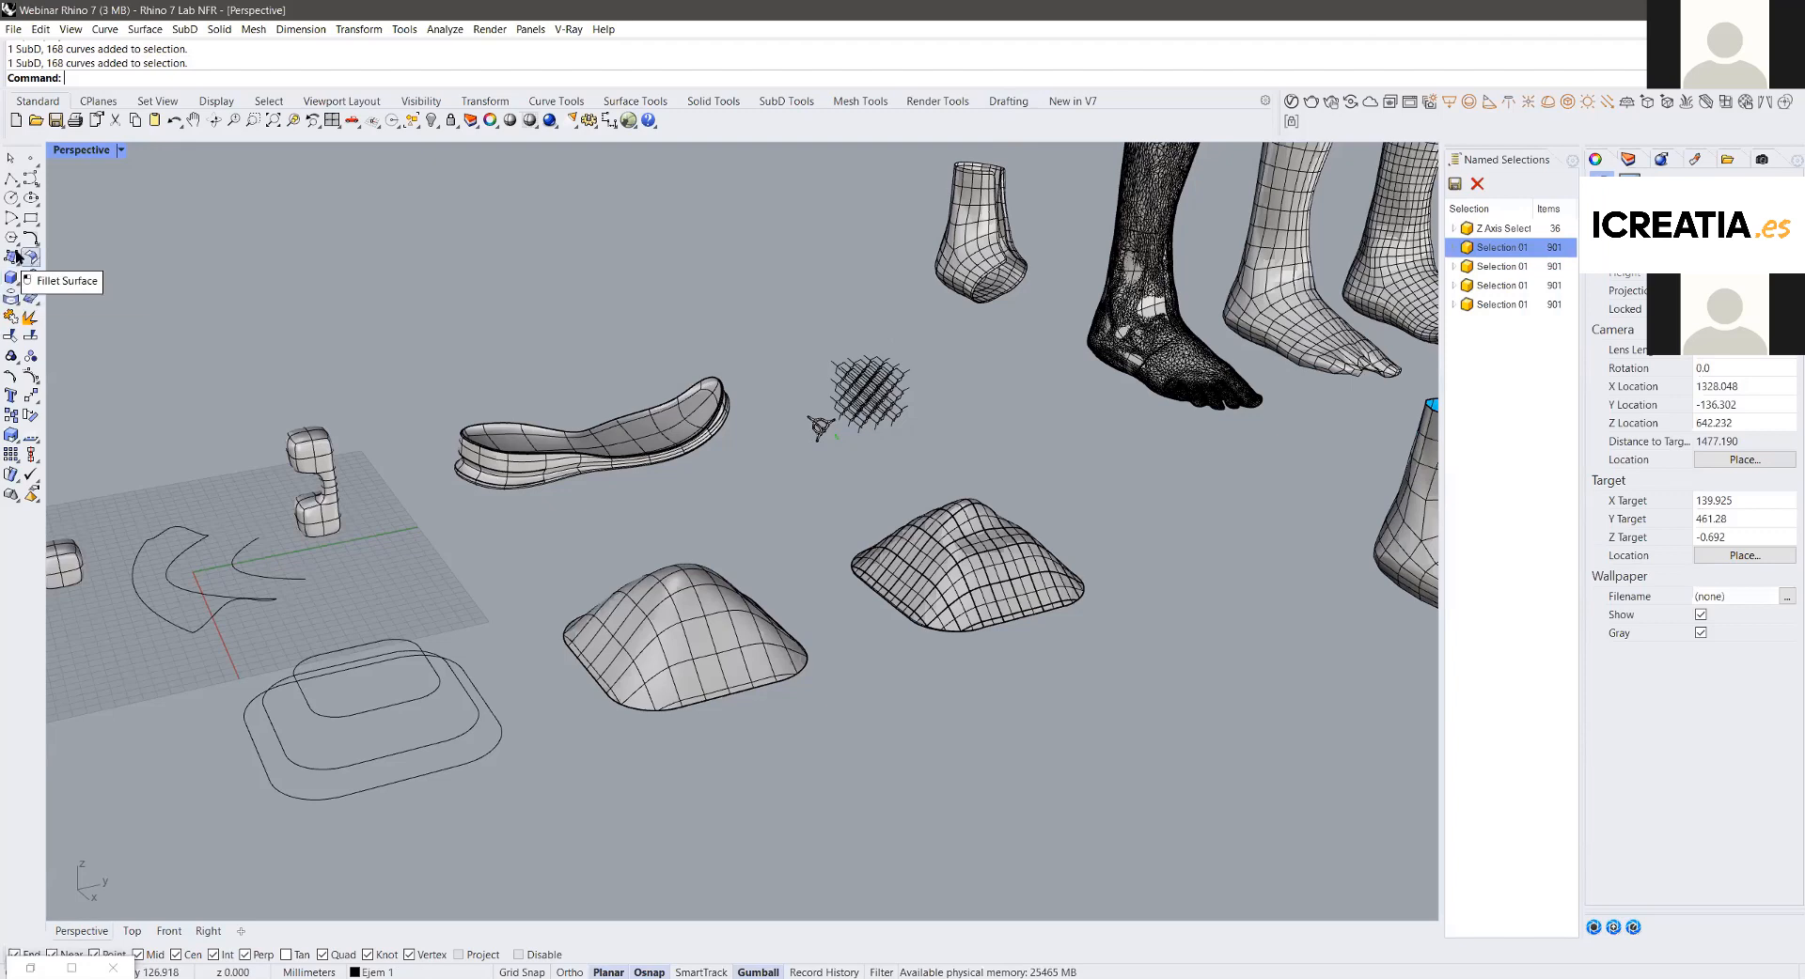
Step: Draw a circle by centre and diameter in the empty area behind the shoe sole, and delete it
{"action": "left_click", "coordinate": [13, 197]}
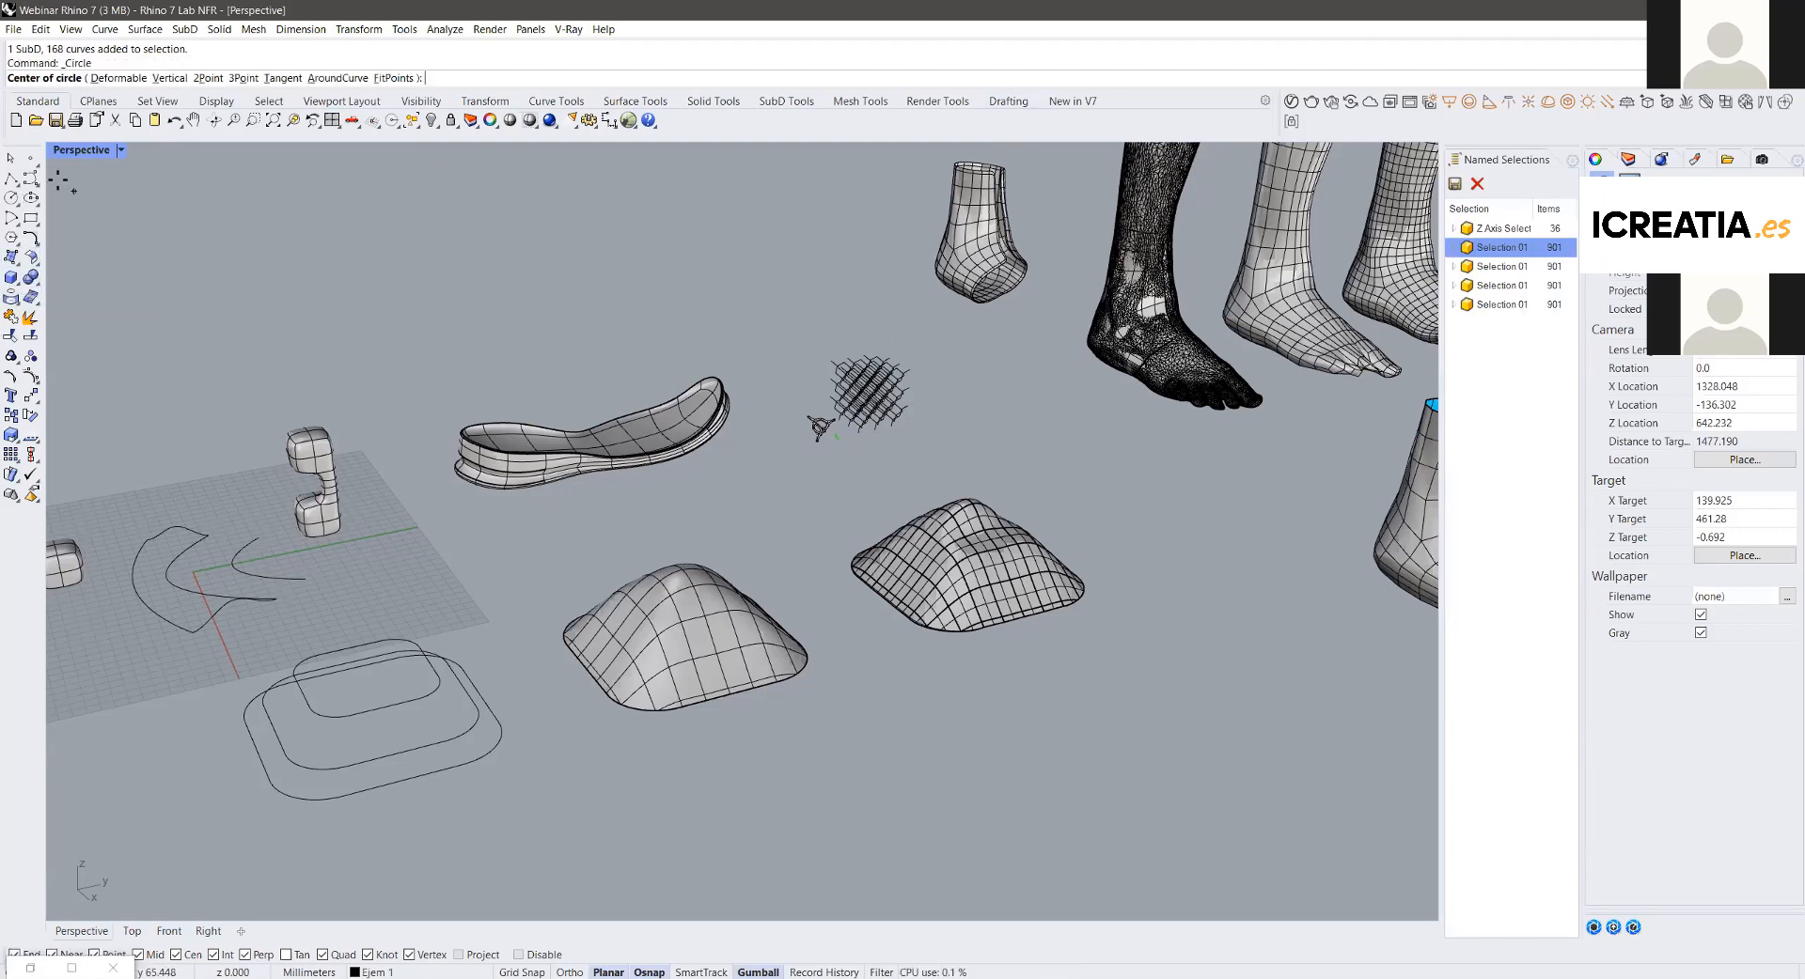
{"action": "left_click", "coordinate": [473, 328]}
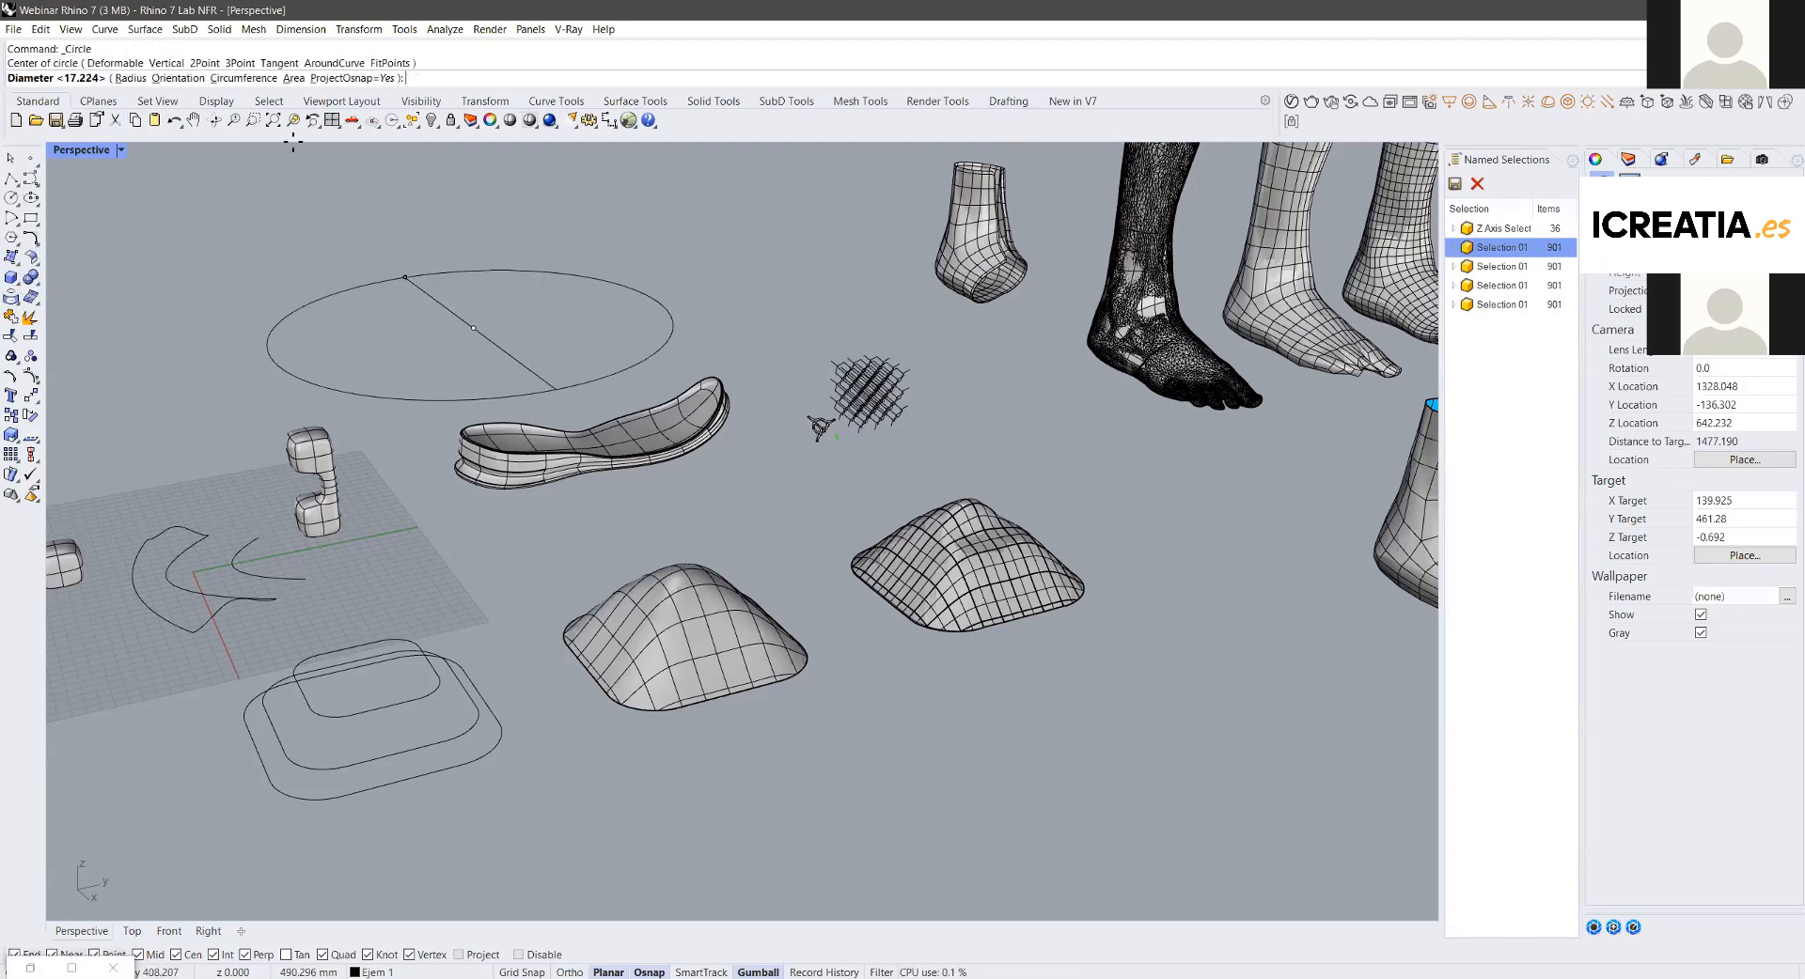
{"action": "left_click", "coordinate": [508, 291]}
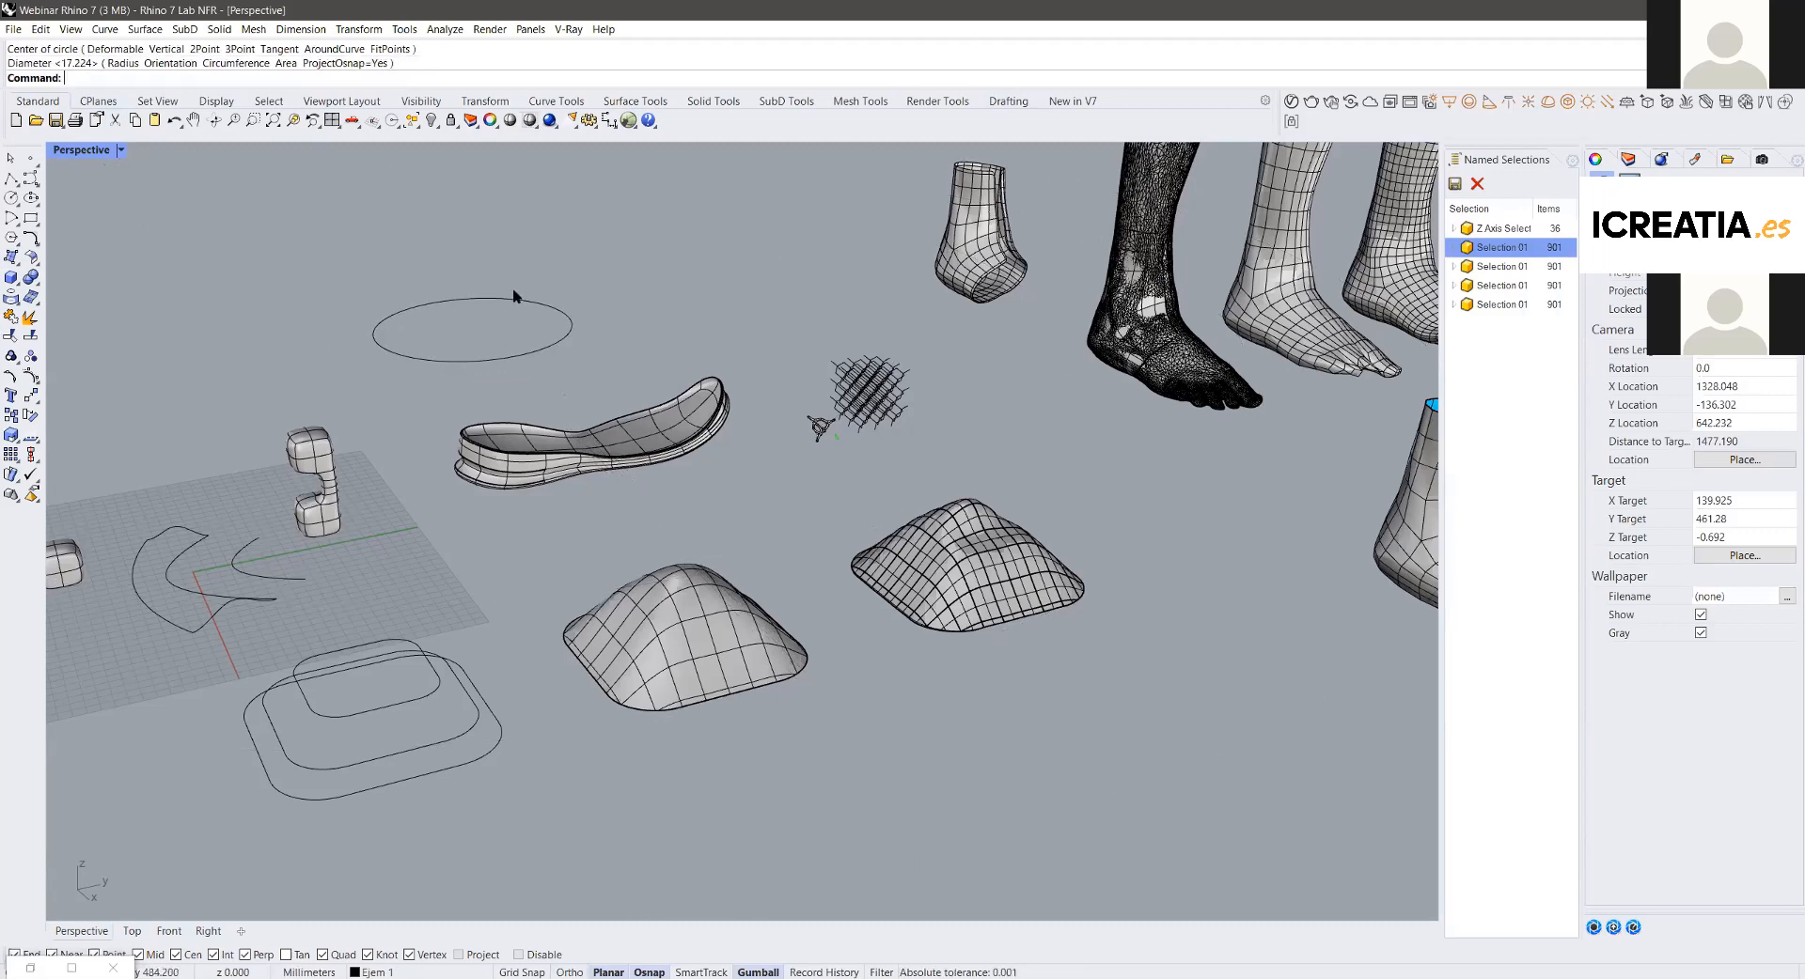
{"action": "left_click", "coordinate": [457, 297]}
{"action": "key", "text": "Delete"}
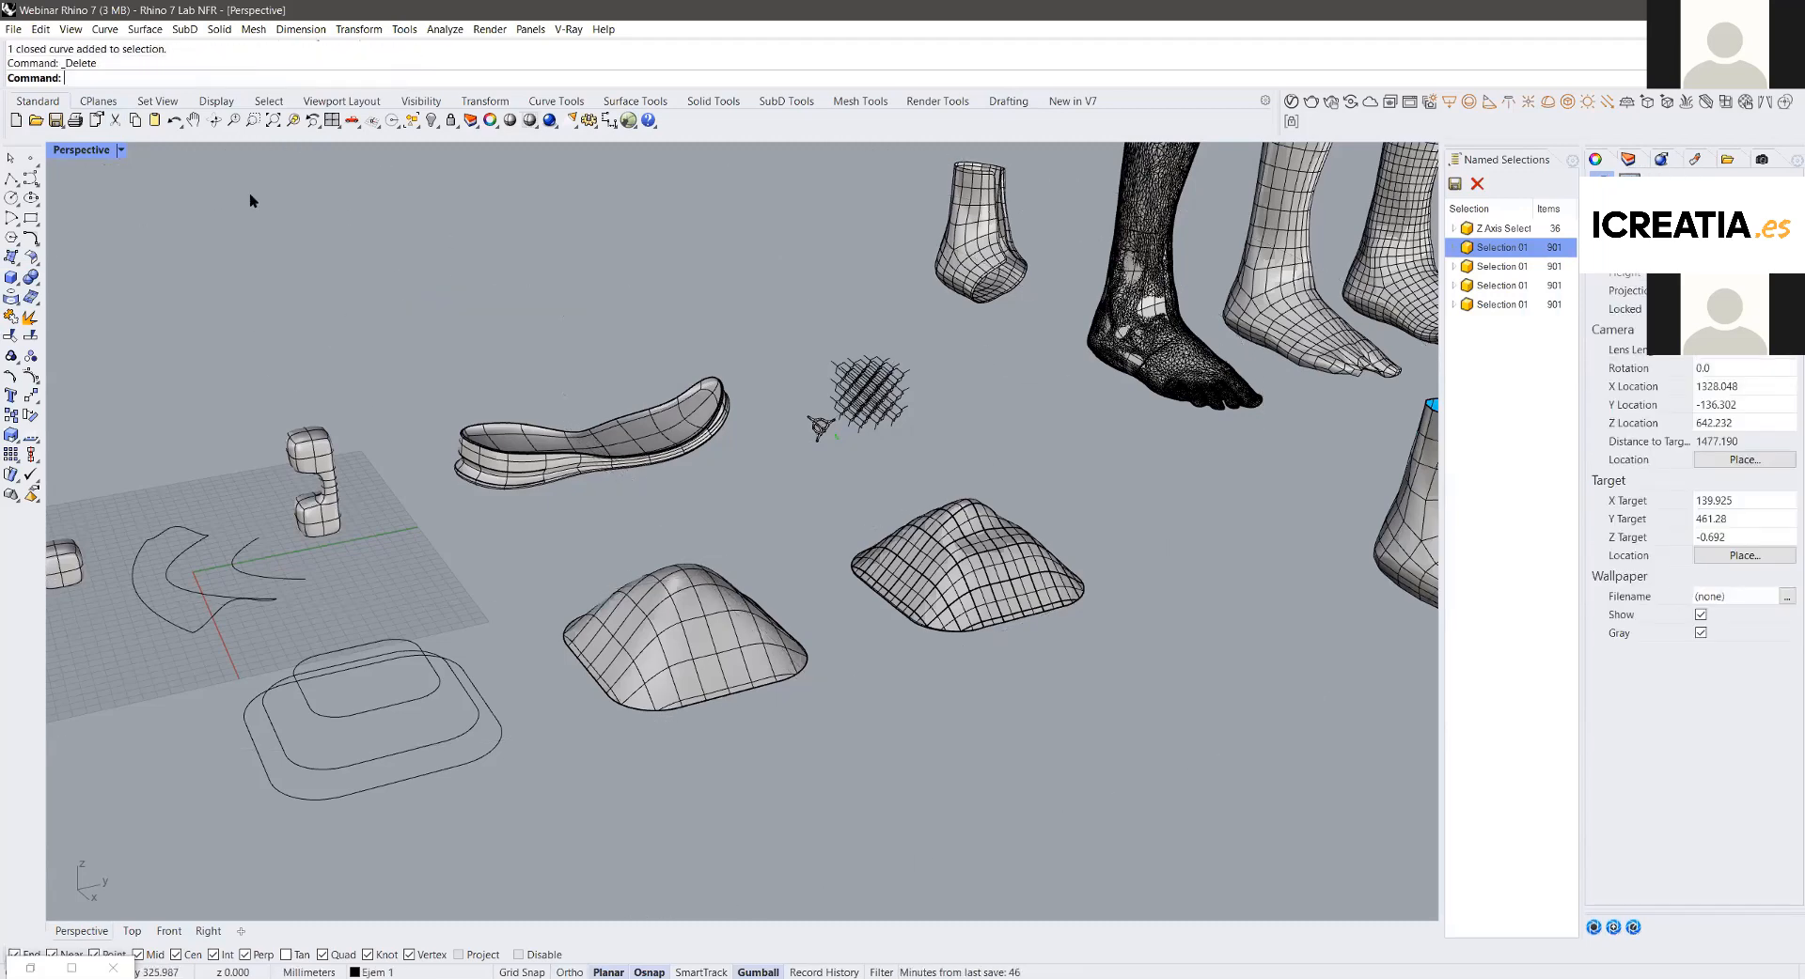
Step: Run Grasshopper Player with the Webinar Rhino 7 definition
{"action": "right_click_drag", "start_coordinate": [924, 408], "coordinate": [1031, 493]}
{"action": "right_click_drag", "start_coordinate": [1031, 493], "coordinate": [506, 497], "text": "shift"}
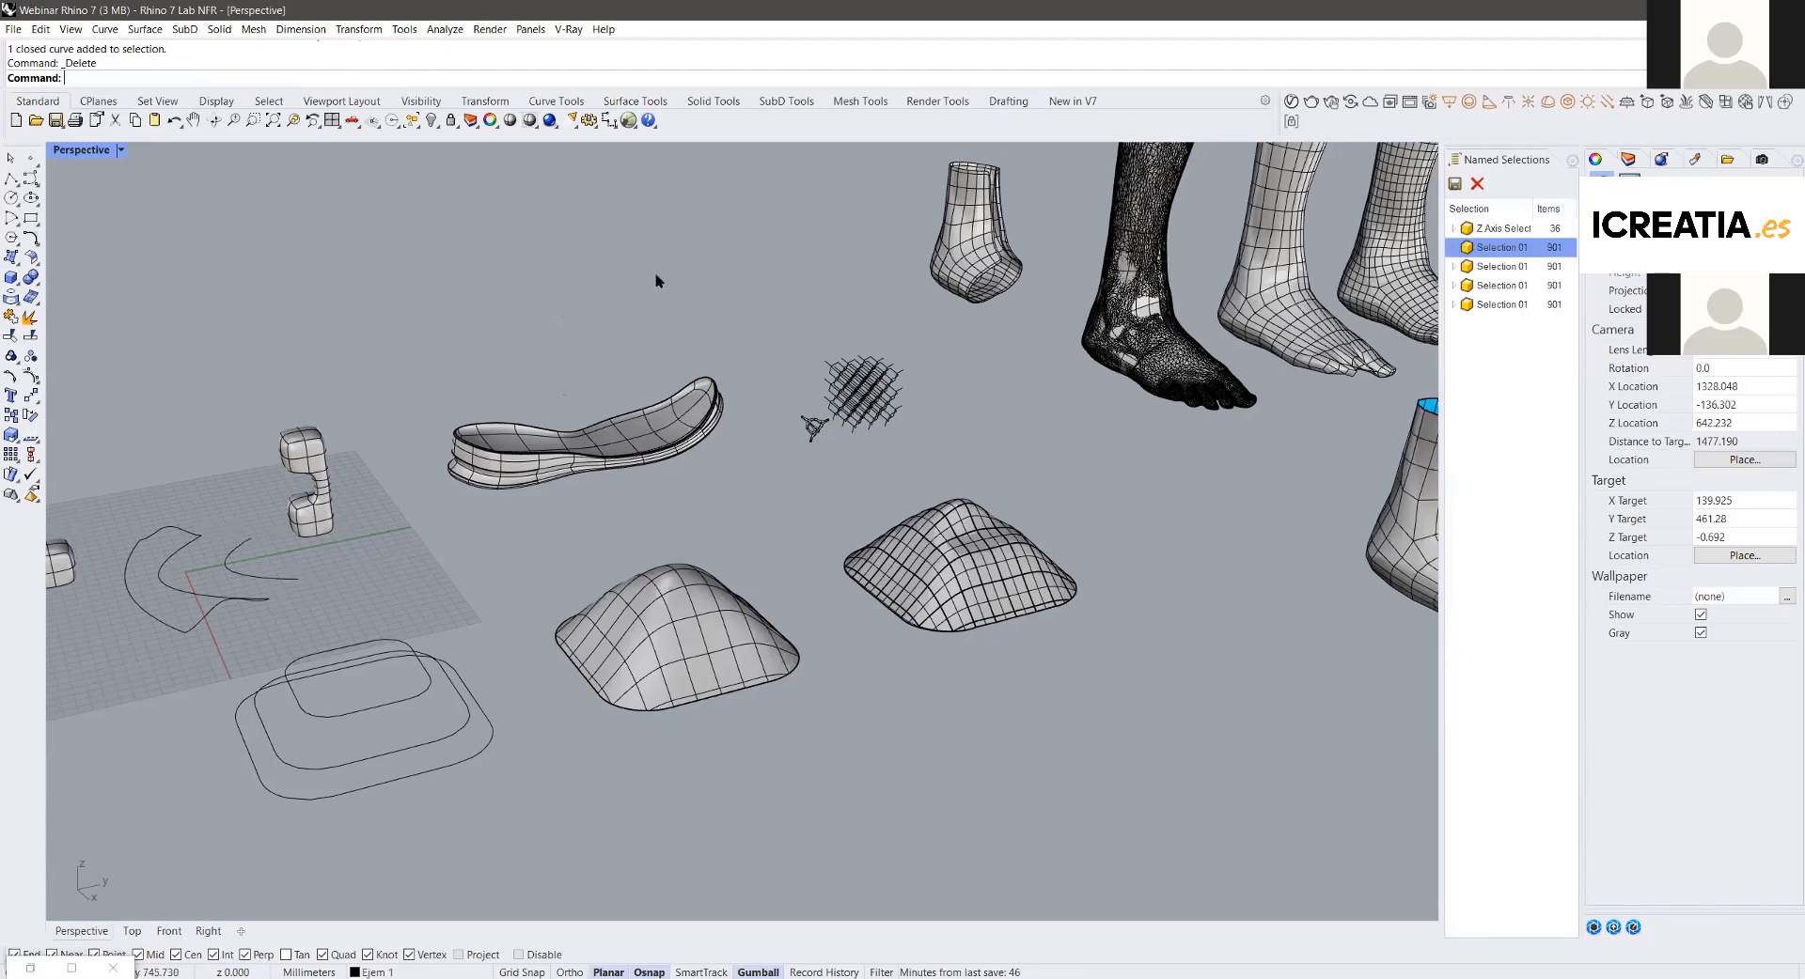
{"action": "left_click", "coordinate": [1096, 98]}
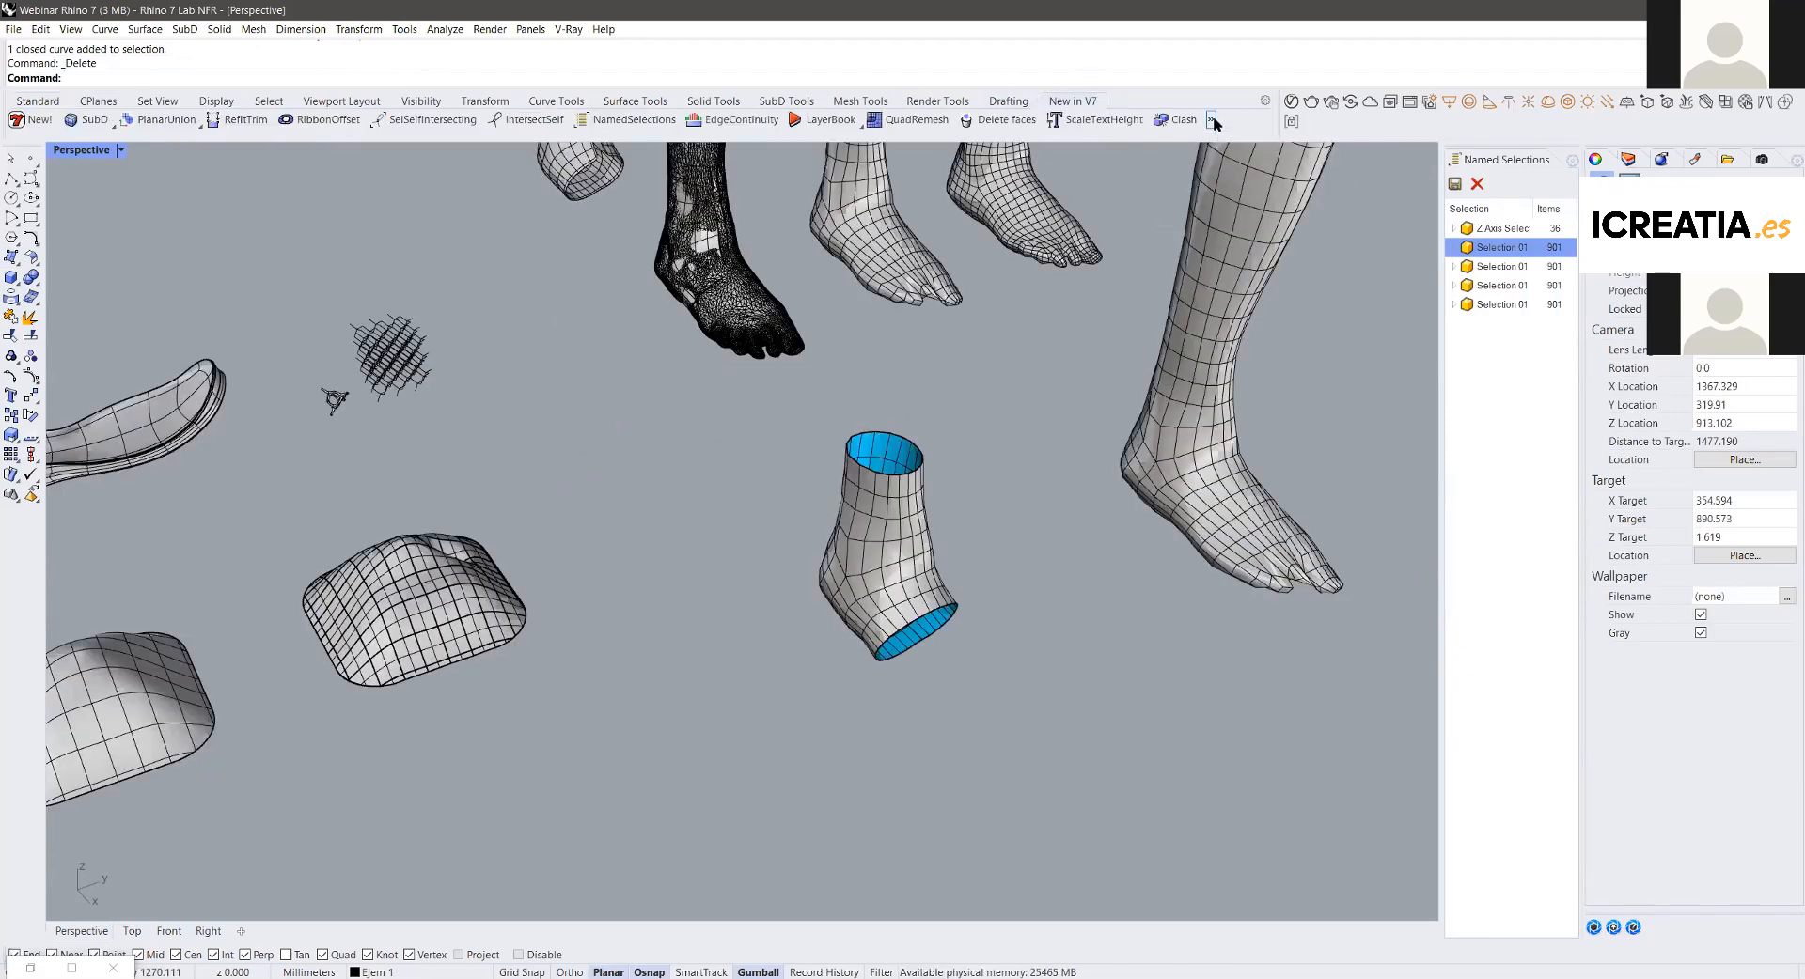
{"action": "left_click", "coordinate": [1212, 120]}
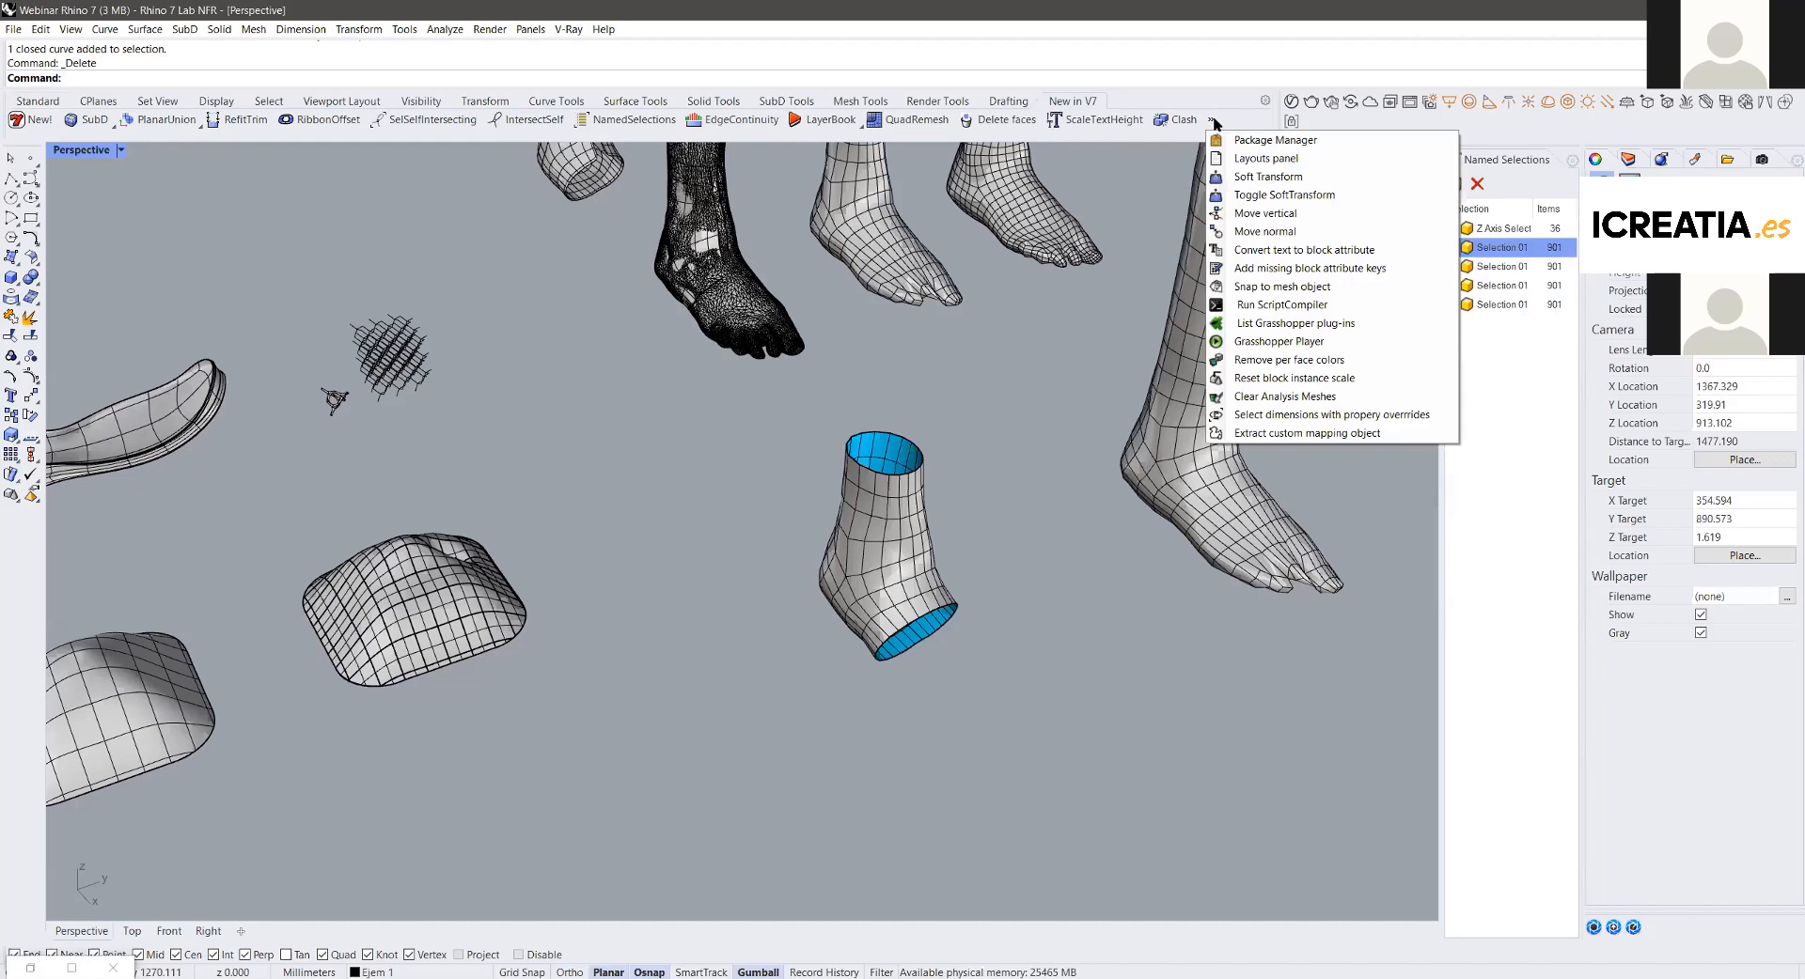
{"action": "left_click", "coordinate": [1276, 344]}
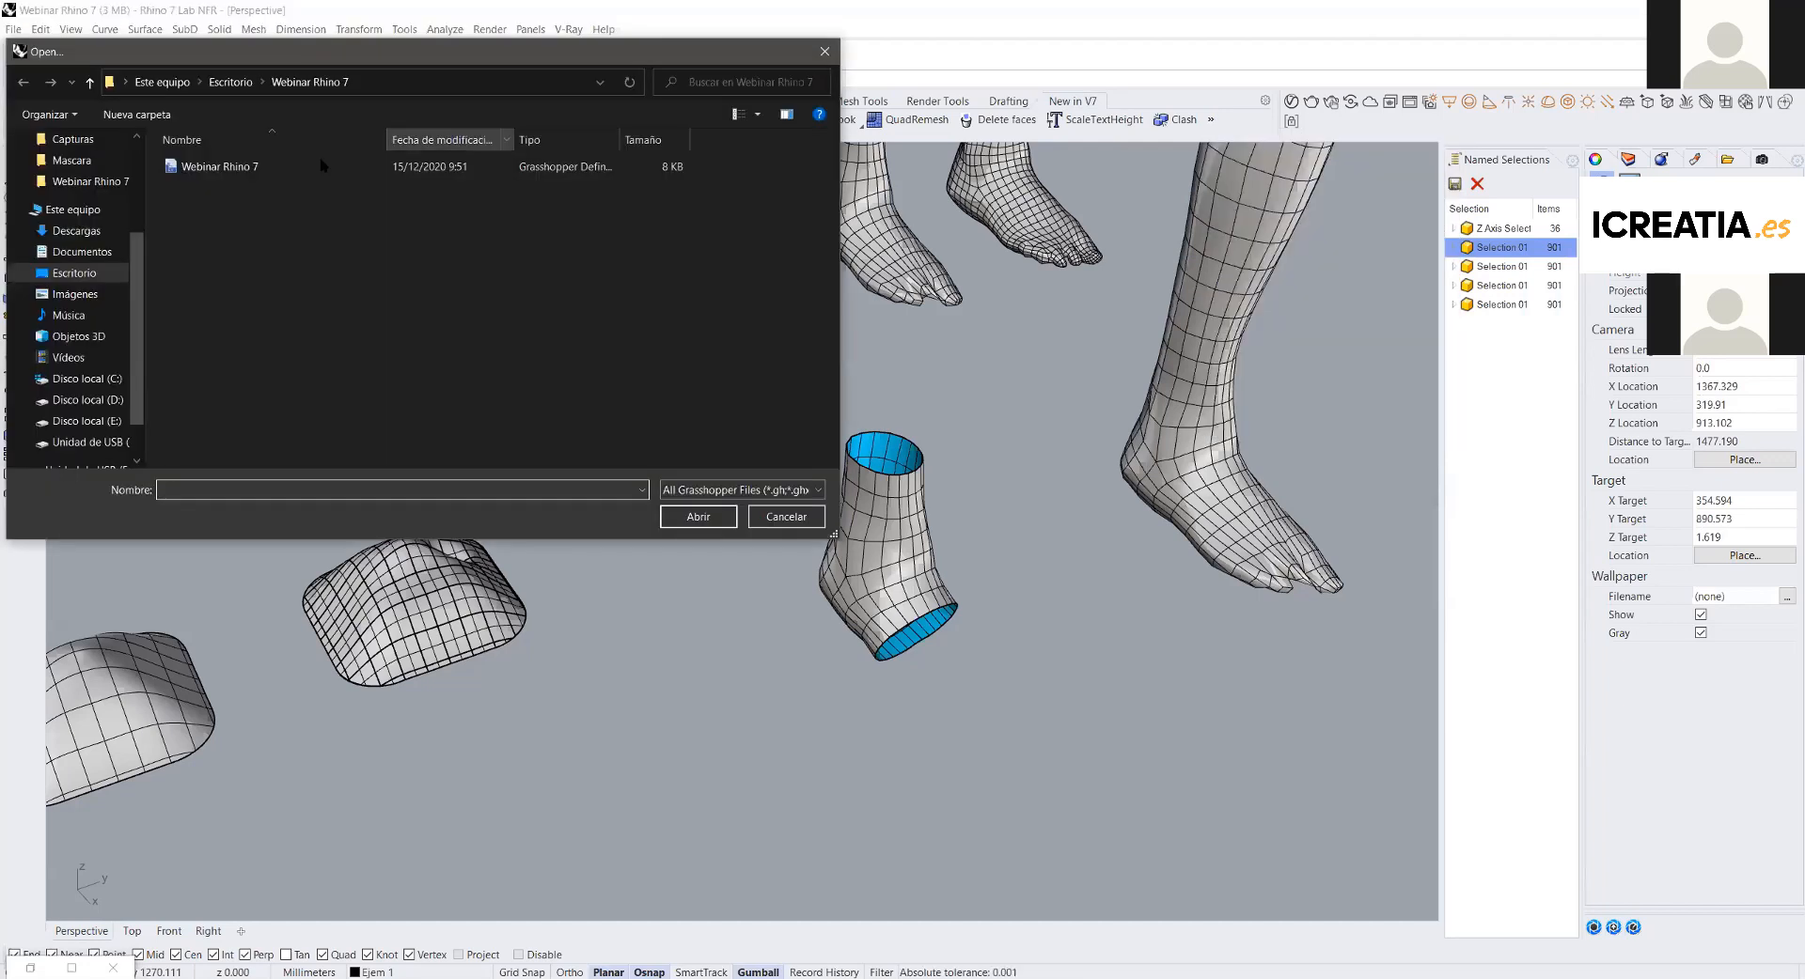
{"action": "left_click", "coordinate": [247, 166]}
{"action": "double_click", "coordinate": [247, 166]}
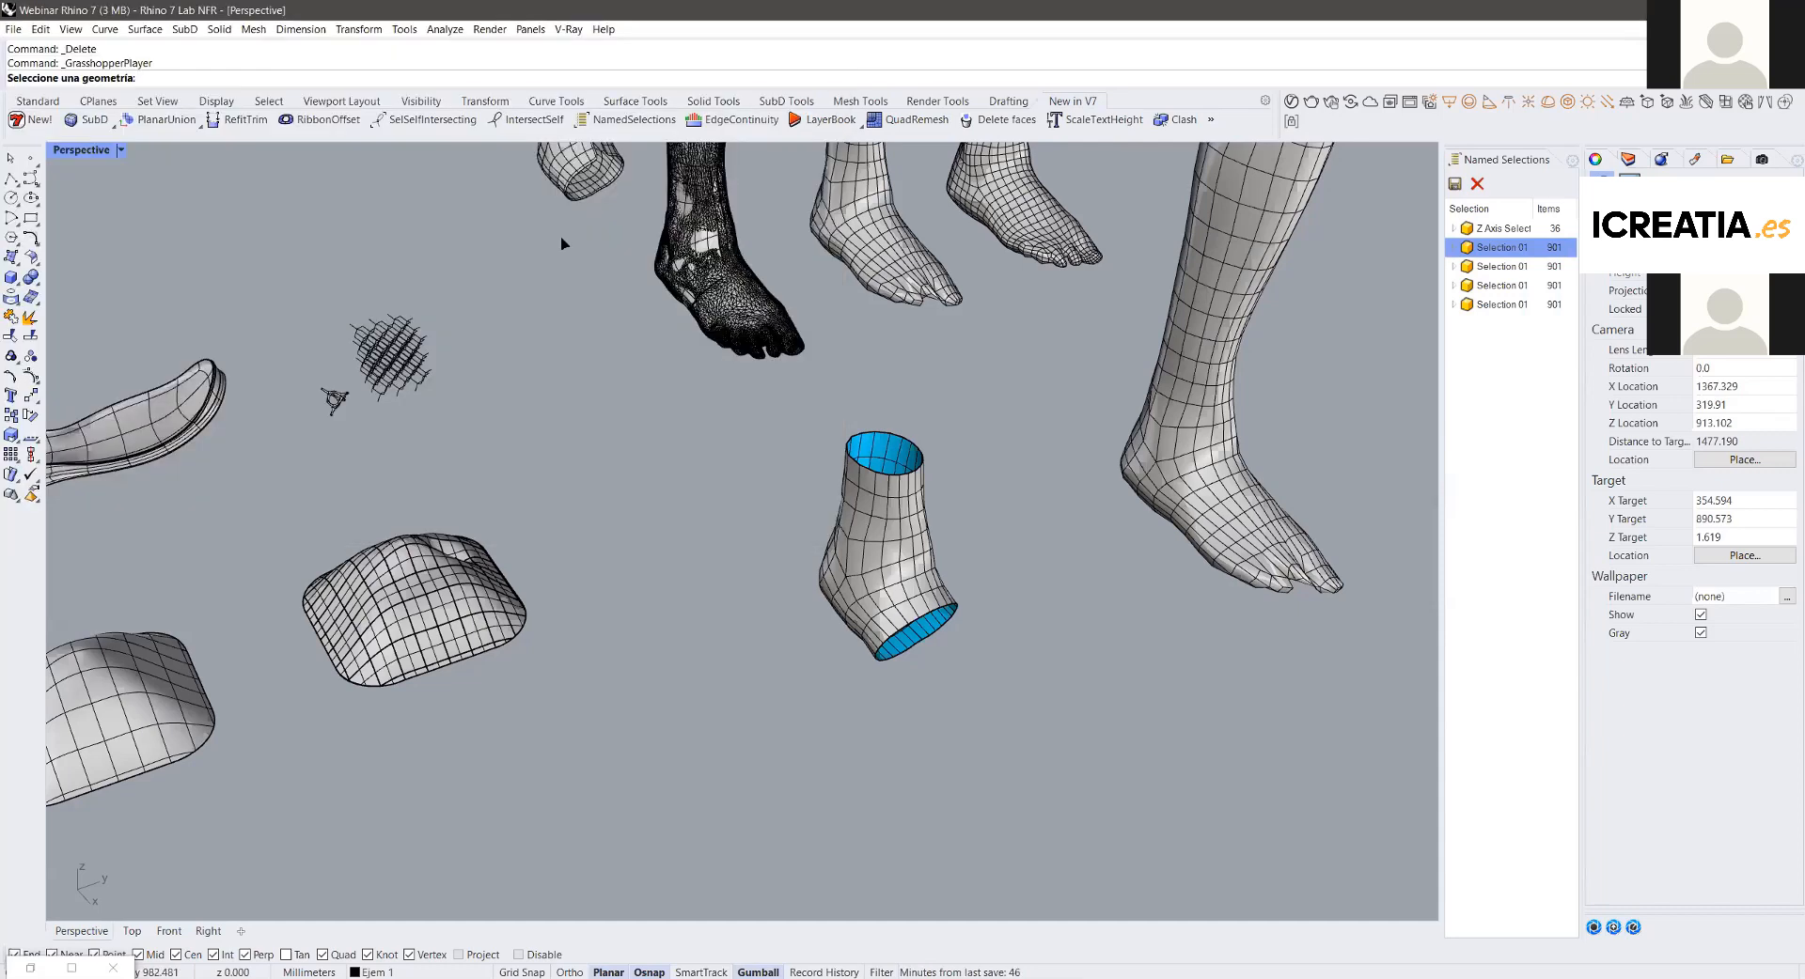
Step: Use the foremost capped leg as the definition's input geometry and set the number of spheres to 10
{"action": "scroll", "coordinate": [839, 508], "scroll_direction": "down", "scroll_amount": 4}
{"action": "scroll", "coordinate": [808, 406], "scroll_direction": "up", "scroll_amount": 2}
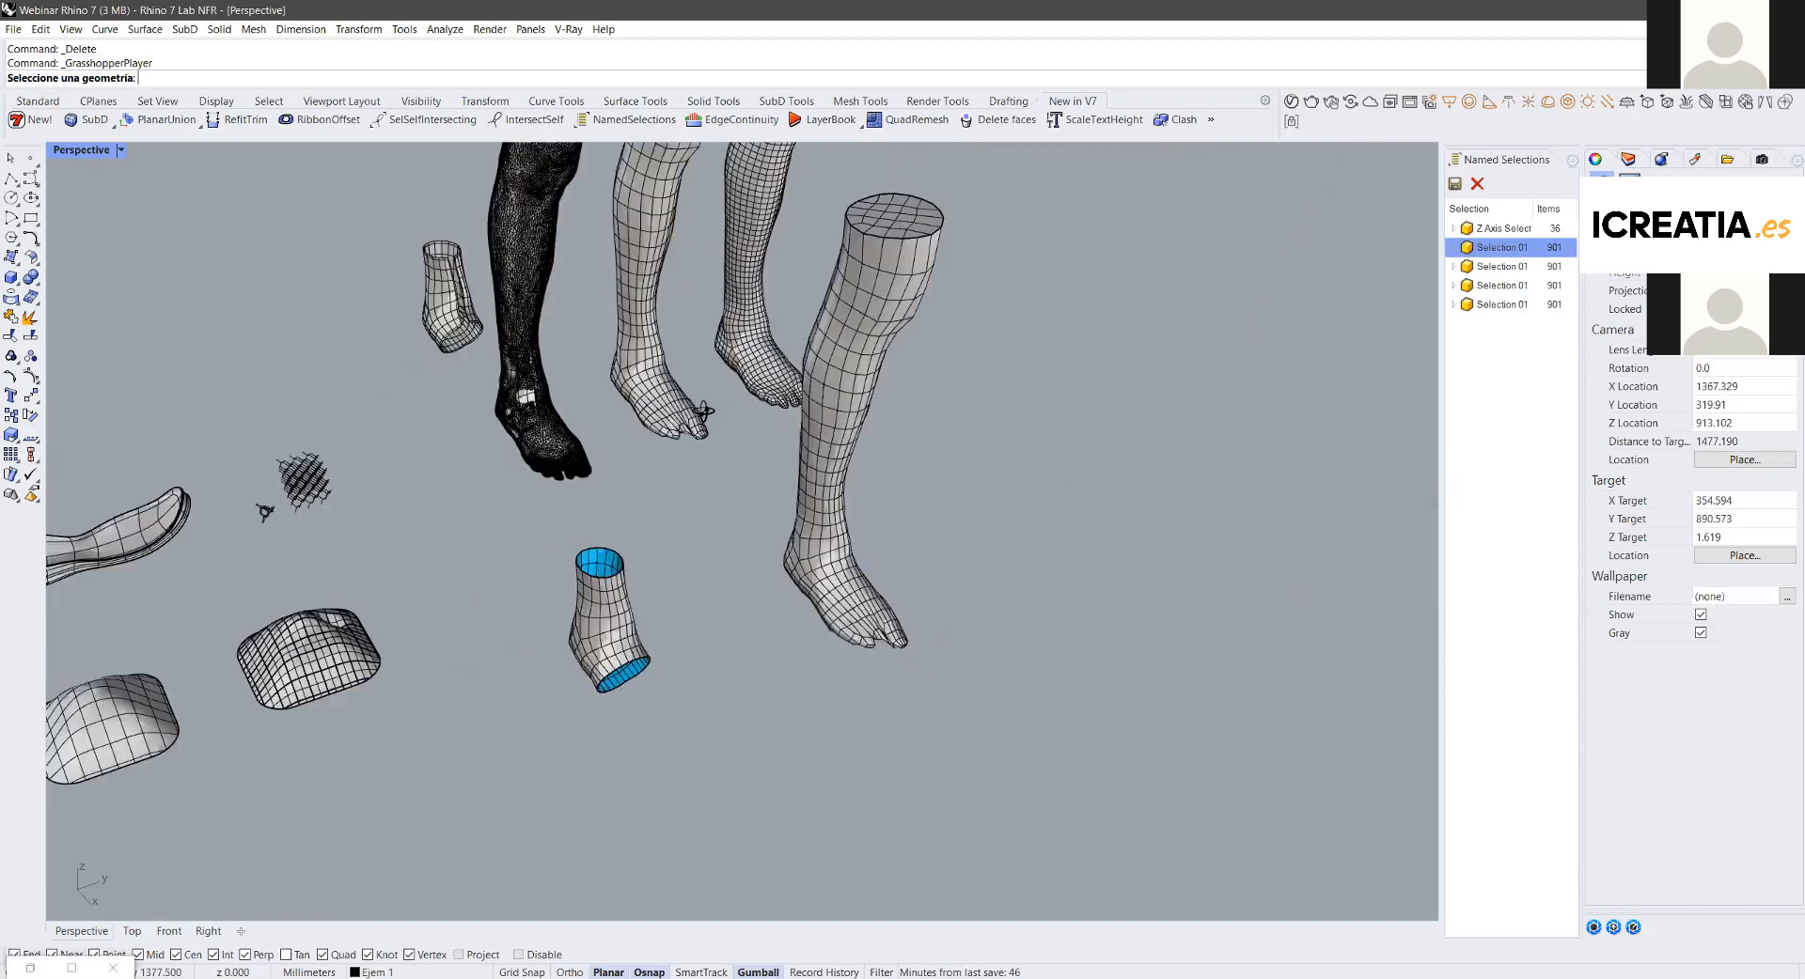
{"action": "scroll", "coordinate": [894, 334], "scroll_direction": "up", "scroll_amount": 3}
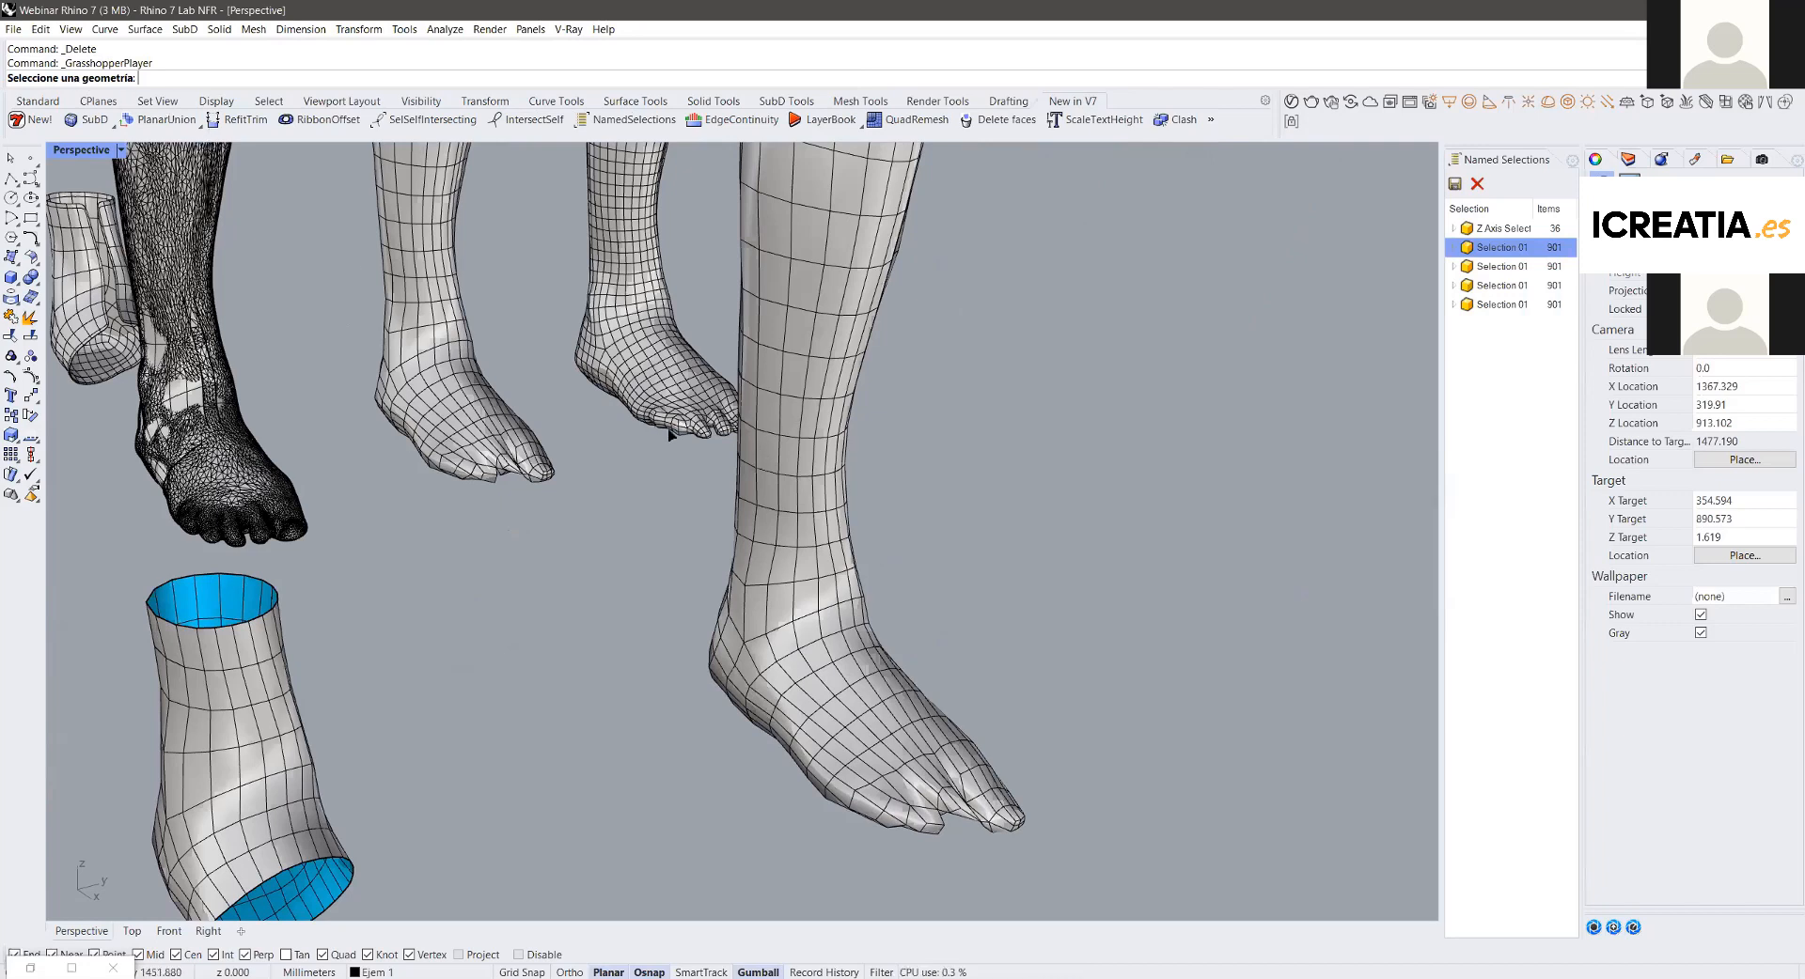
{"action": "left_click", "coordinate": [767, 470]}
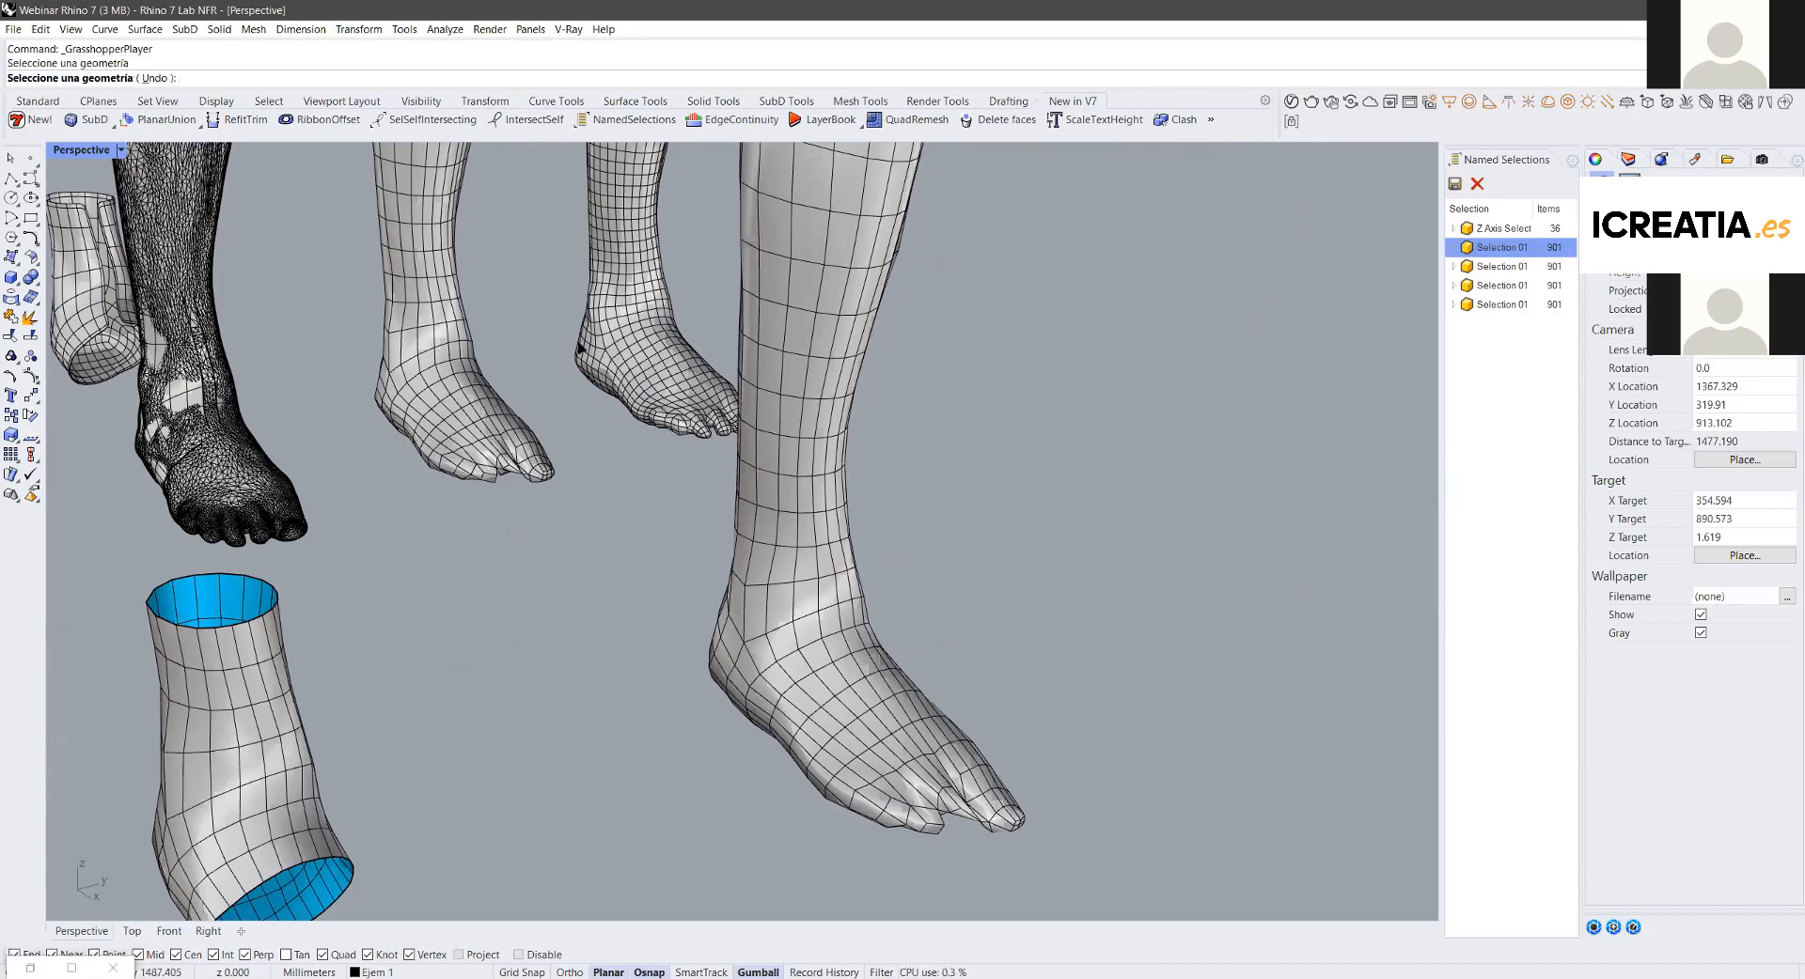
{"action": "key", "text": "Return"}
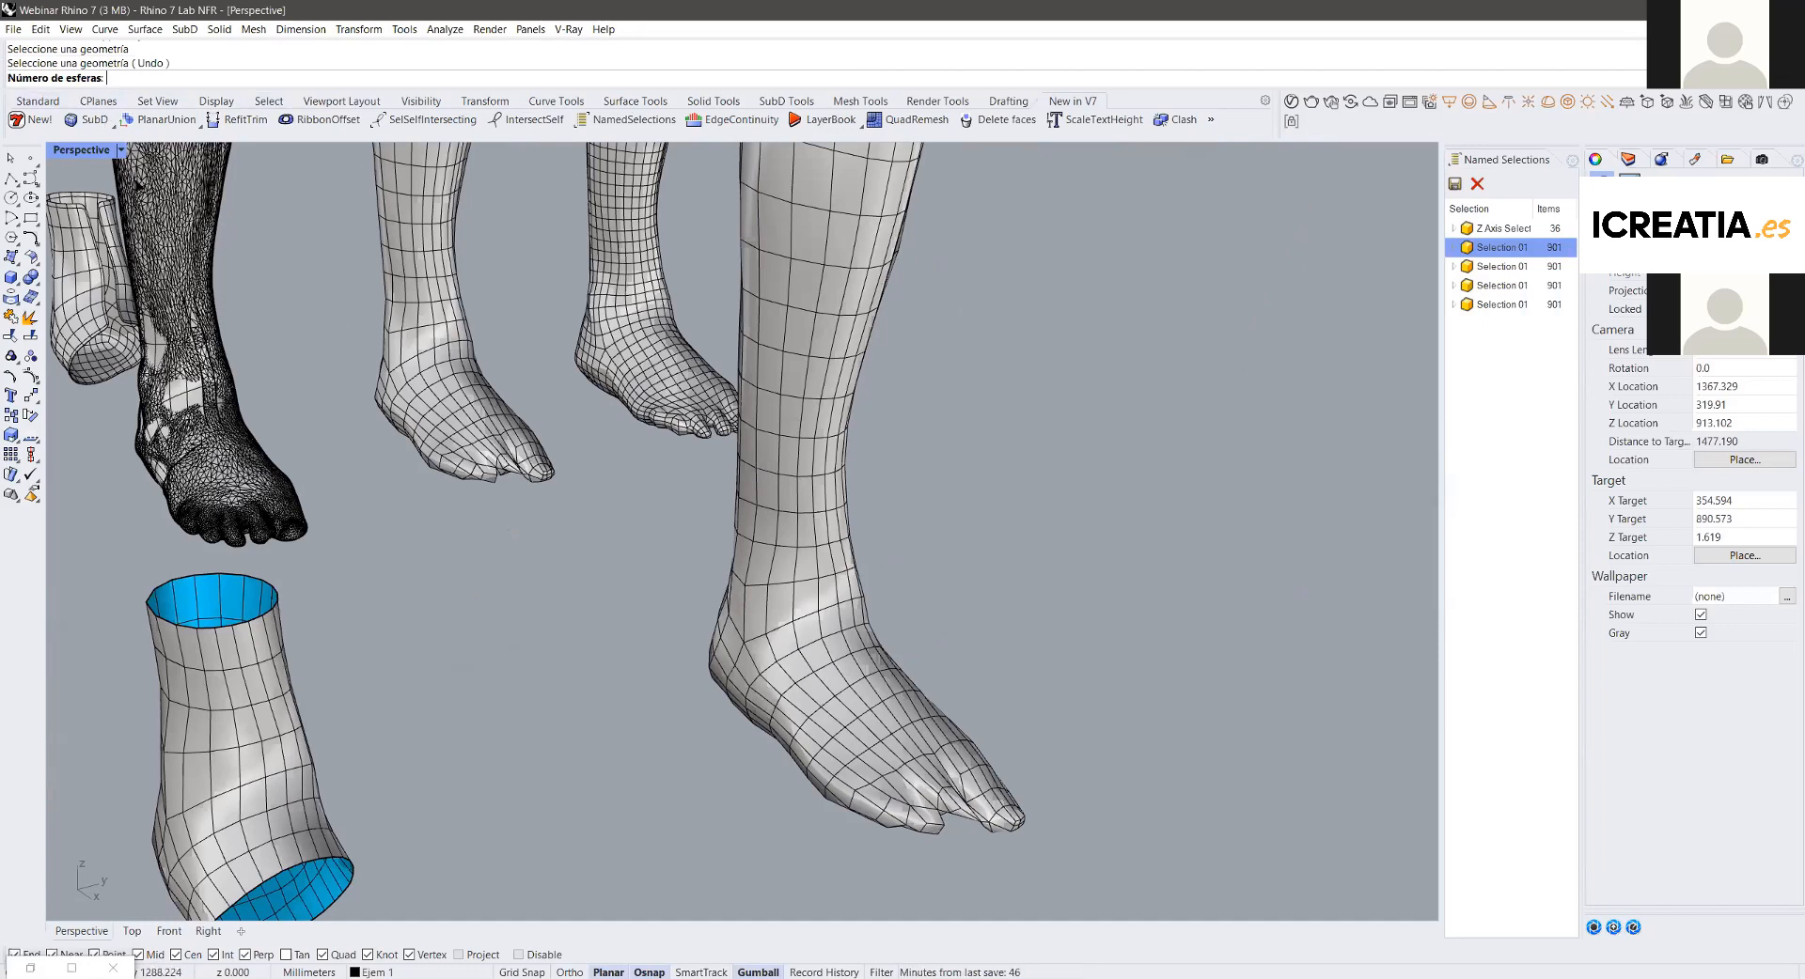
{"action": "type", "text": "10"}
{"action": "key", "text": "Return"}
Step: Examine the previewed sphere positions around the whole leg, from the foot up to the knee
{"action": "right_click_drag", "start_coordinate": [748, 669], "coordinate": [528, 440]}
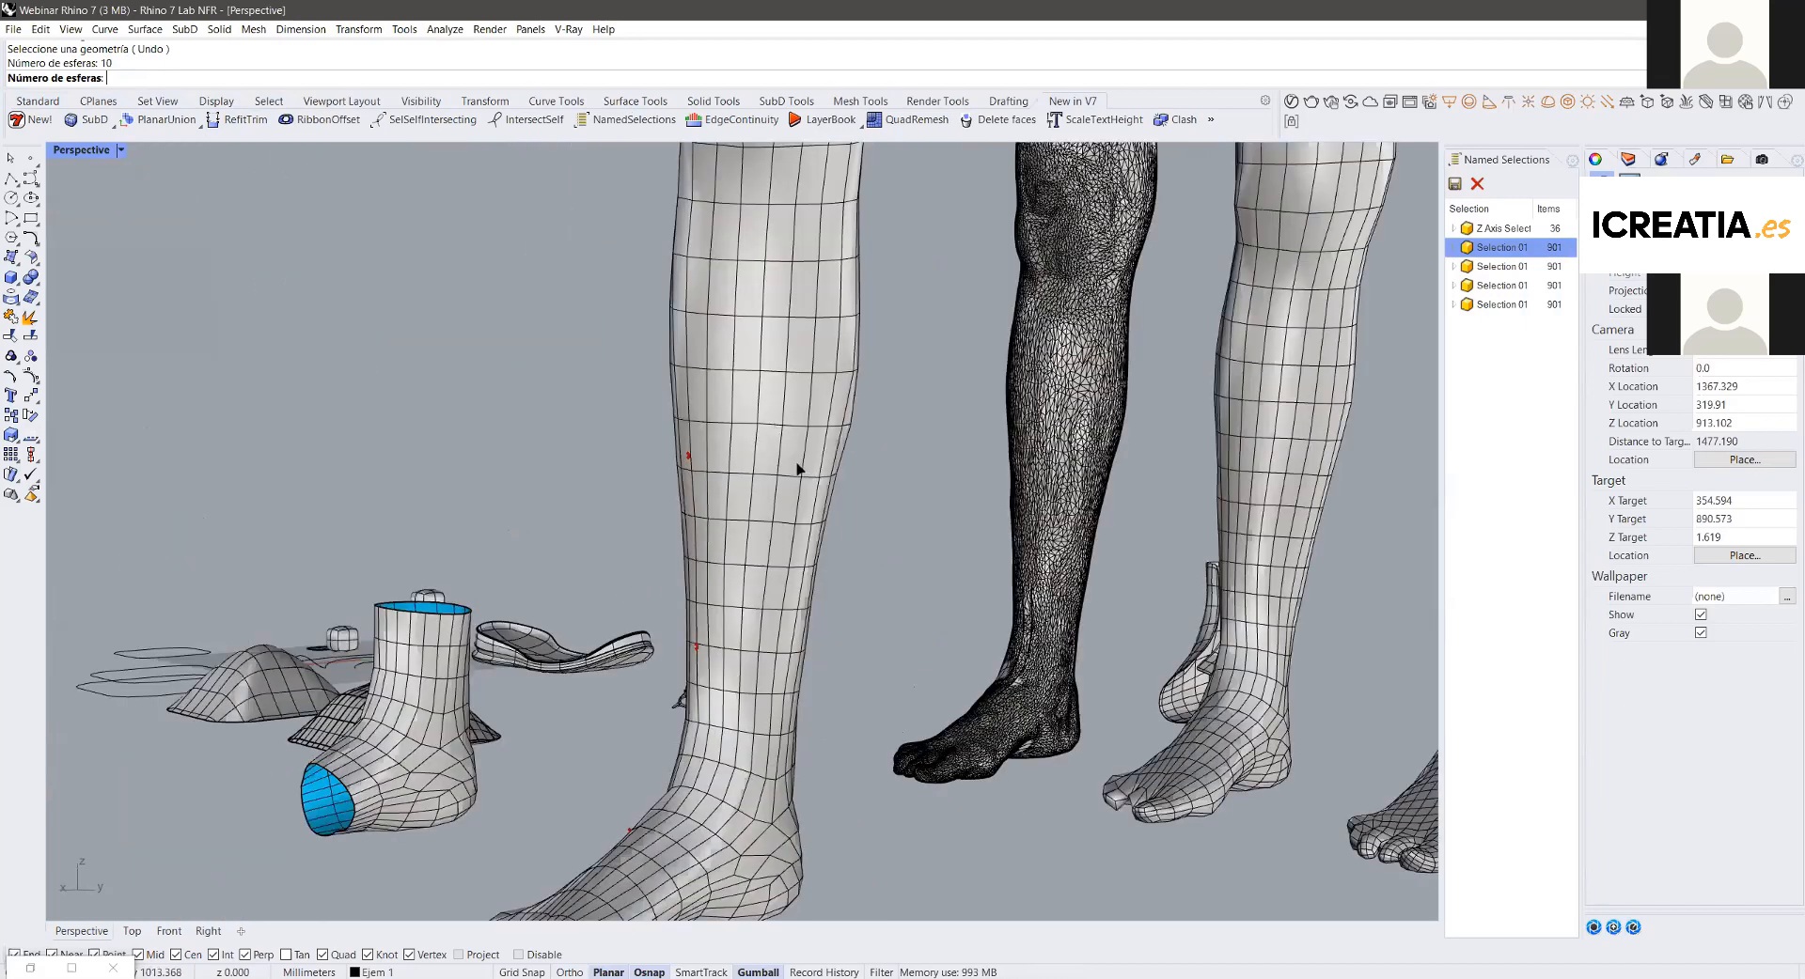
{"action": "right_click_drag", "start_coordinate": [600, 524], "coordinate": [824, 616]}
{"action": "right_click_drag", "start_coordinate": [747, 379], "coordinate": [752, 727]}
{"action": "right_click_drag", "start_coordinate": [799, 447], "coordinate": [880, 464]}
{"action": "right_click_drag", "start_coordinate": [533, 578], "coordinate": [690, 415]}
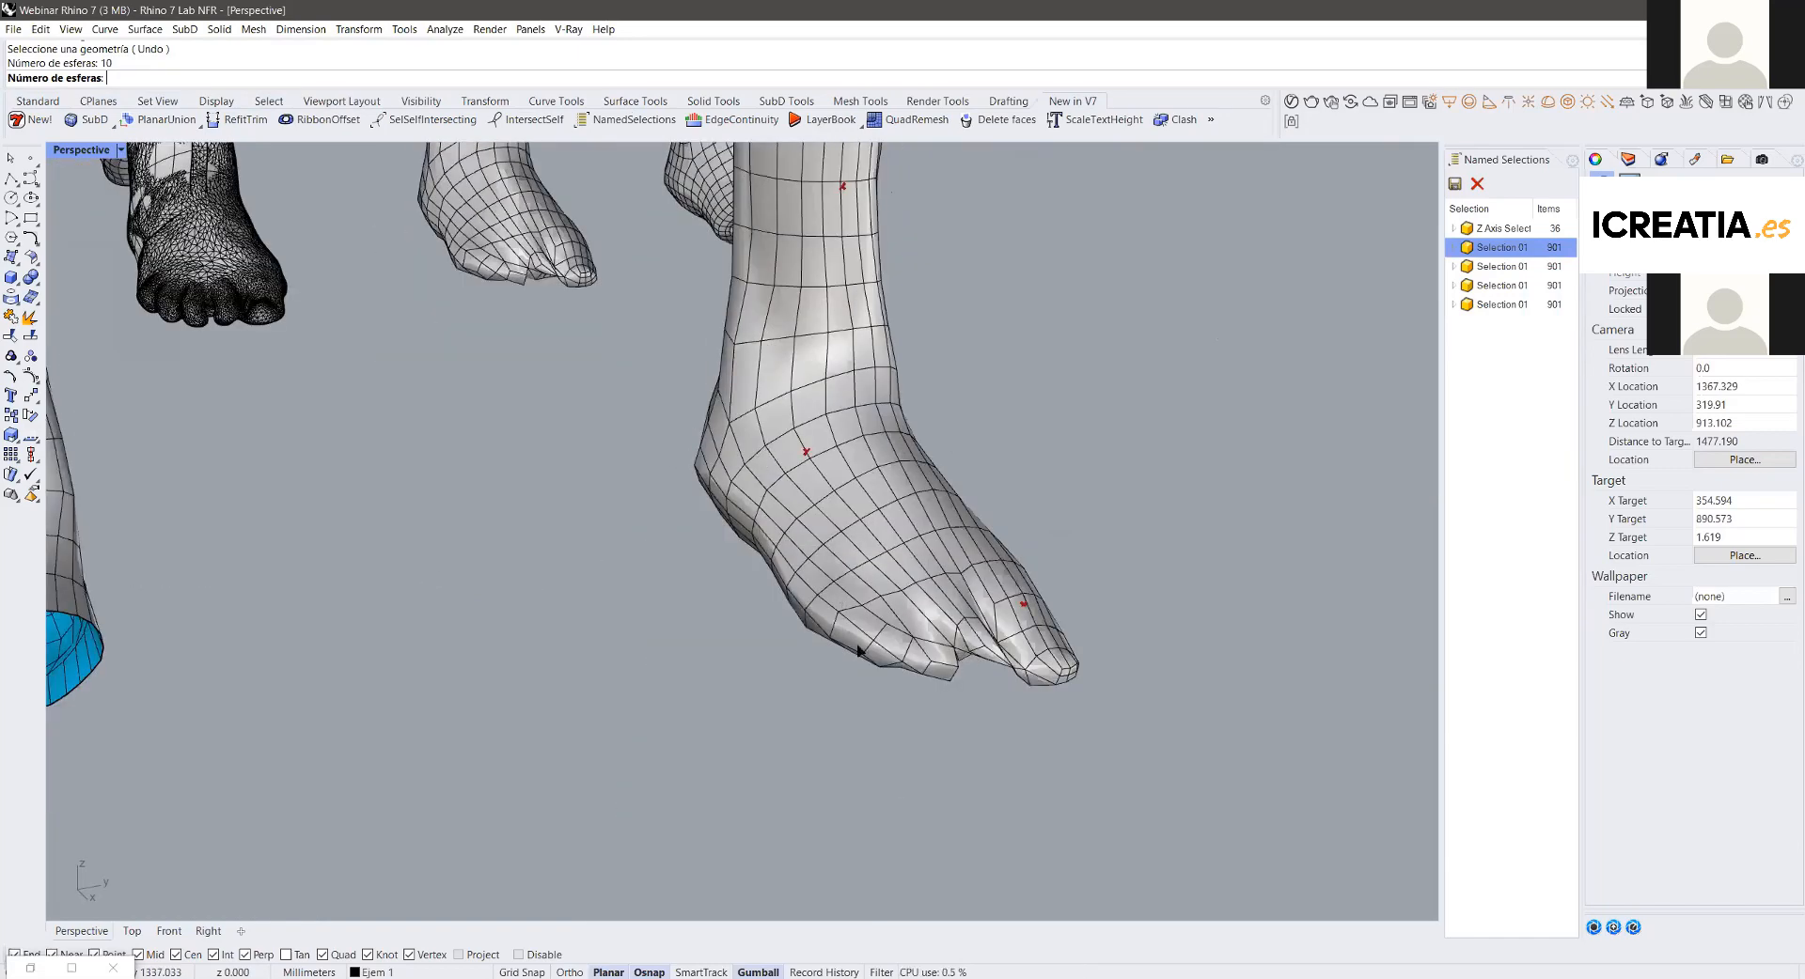
{"action": "right_click_drag", "start_coordinate": [841, 869], "coordinate": [819, 321]}
{"action": "right_click_drag", "start_coordinate": [796, 402], "coordinate": [702, 300]}
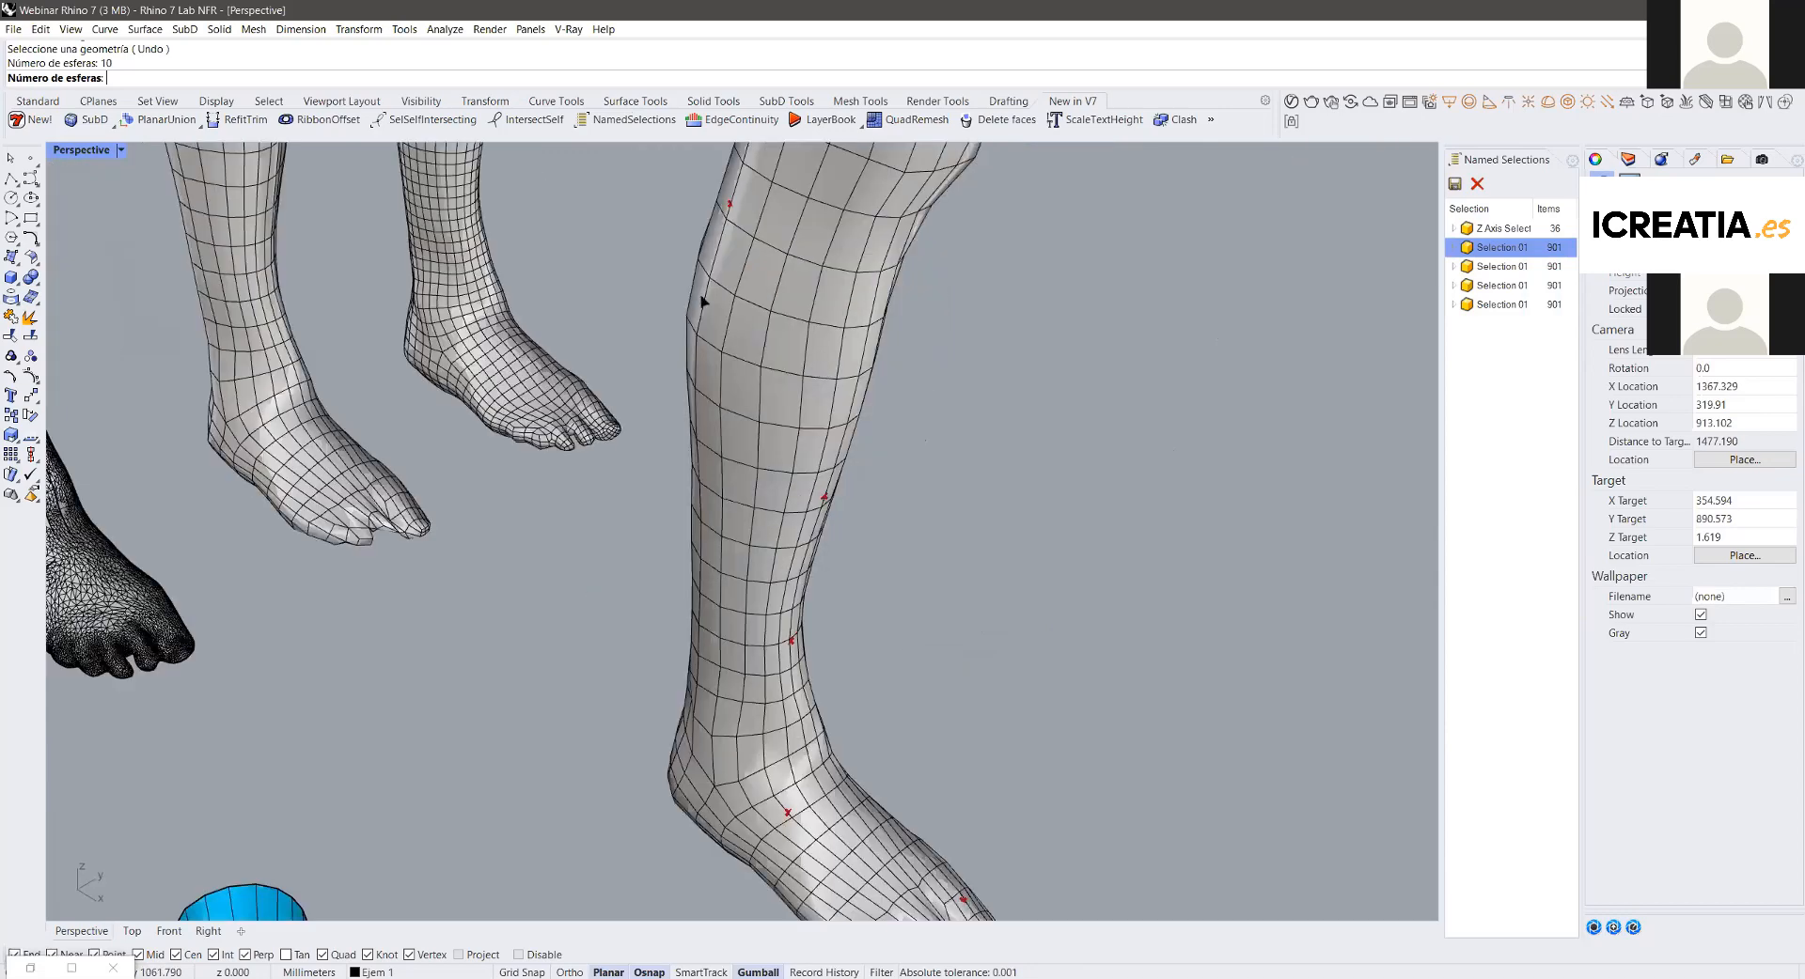
{"action": "scroll", "coordinate": [810, 526], "scroll_direction": "down", "scroll_amount": 5}
{"action": "right_click_drag", "start_coordinate": [810, 527], "coordinate": [785, 588]}
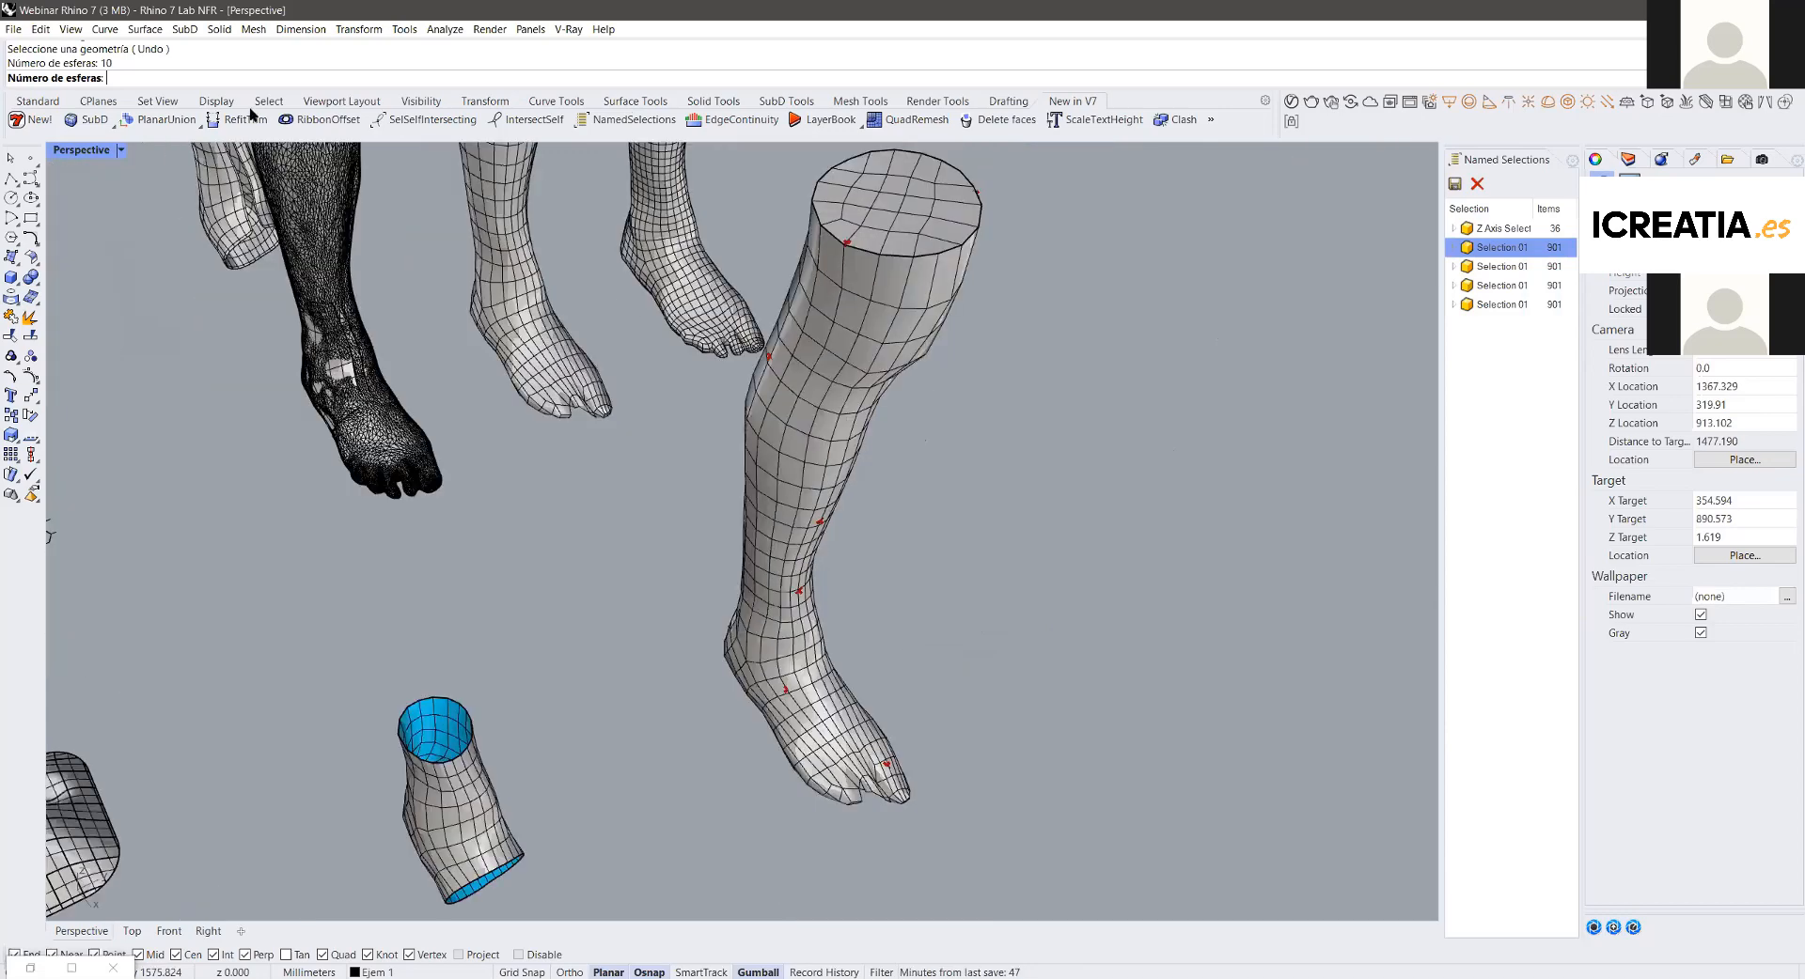
Step: Try sphere counts of 20 and 100 on the leg, and set the count to 25
{"action": "type", "text": "20"}
{"action": "key", "text": "Return"}
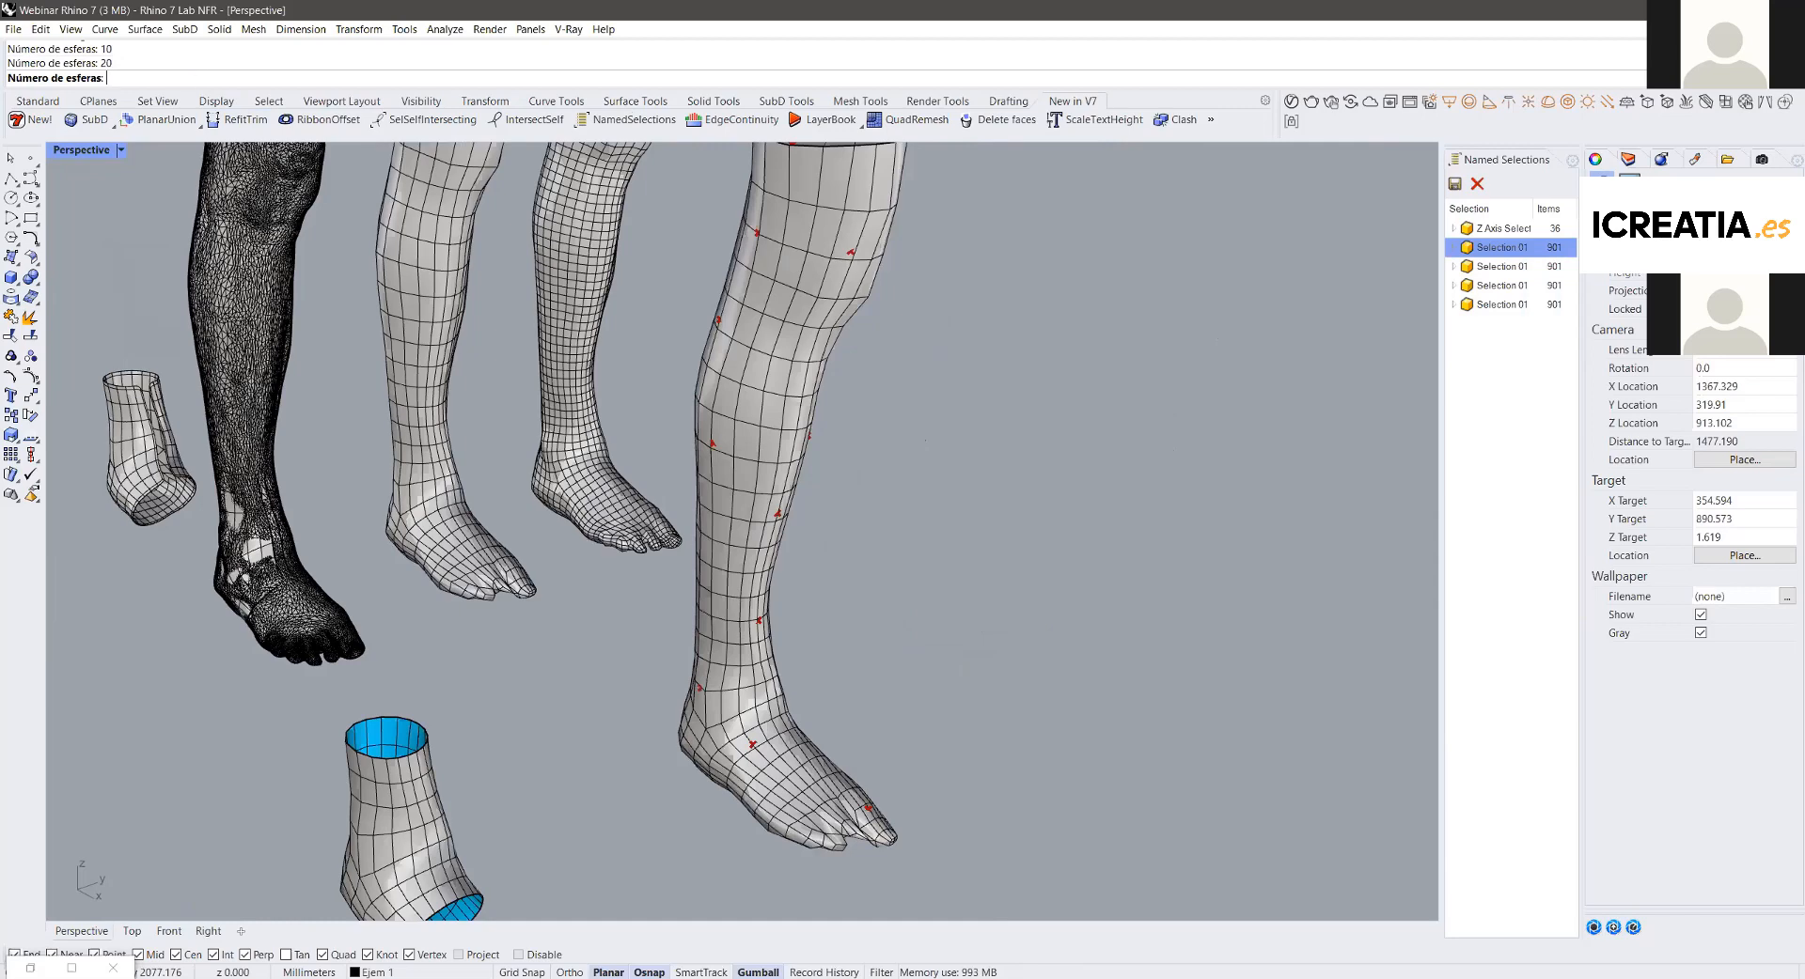
{"action": "type", "text": "100"}
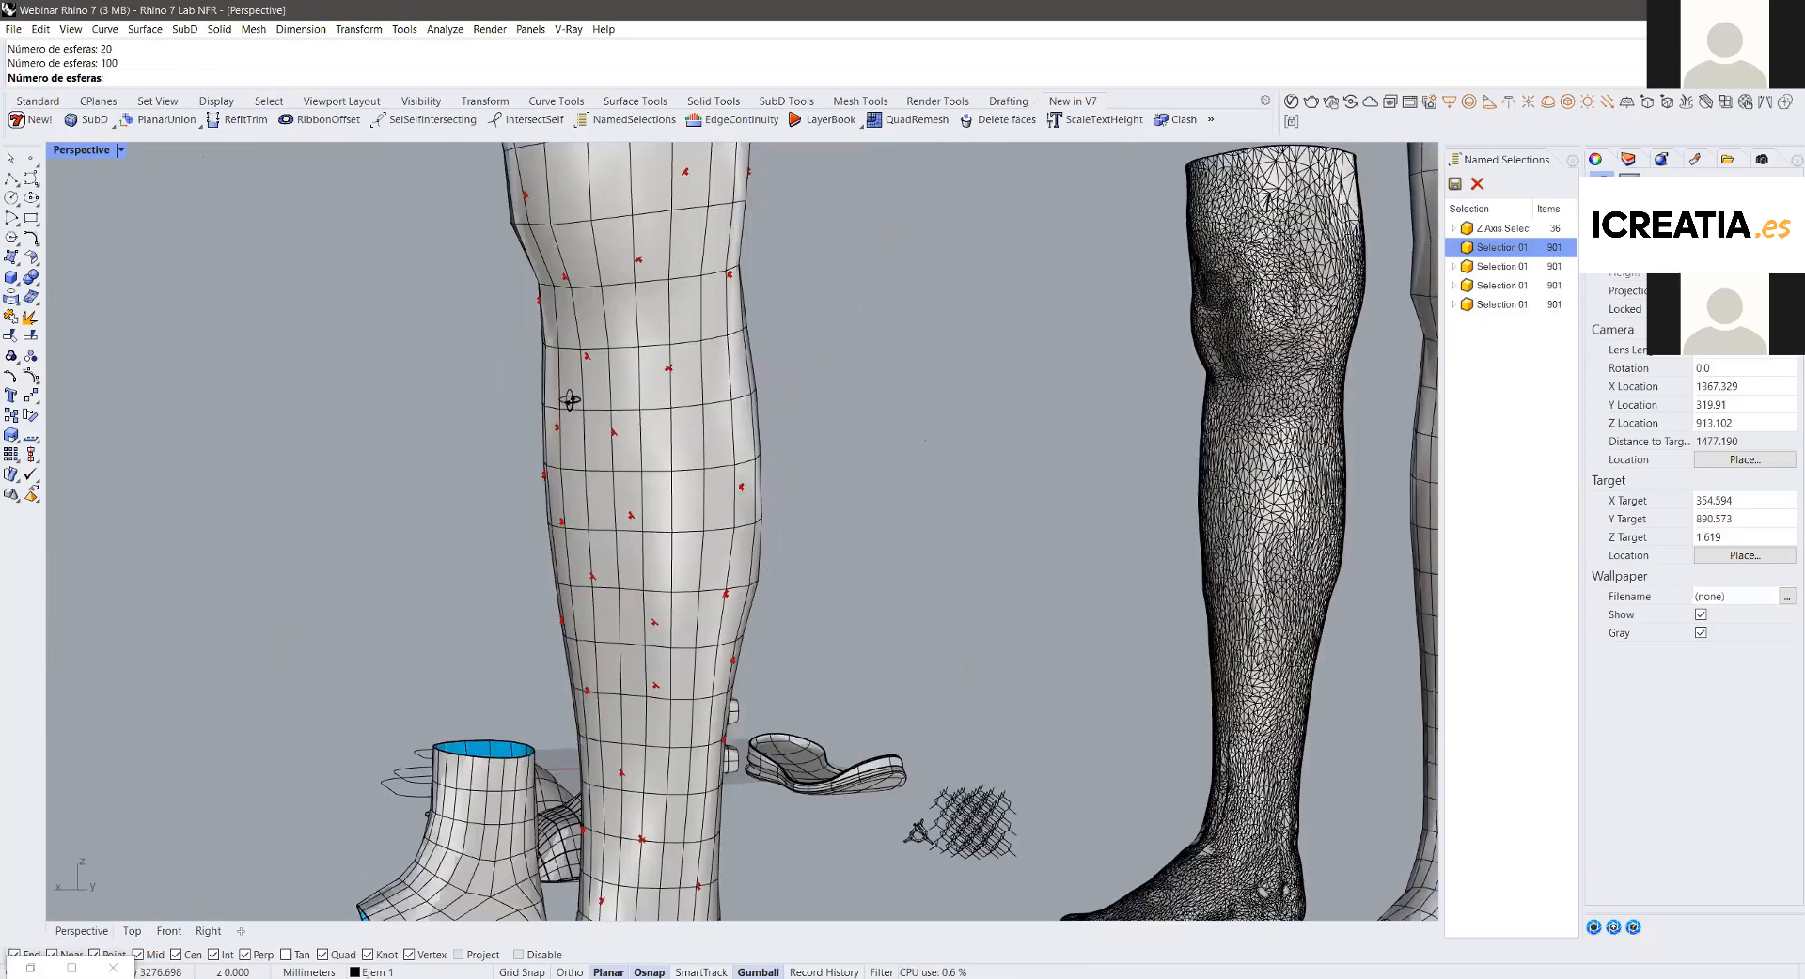
{"action": "type", "text": "25"}
{"action": "key", "text": "Return"}
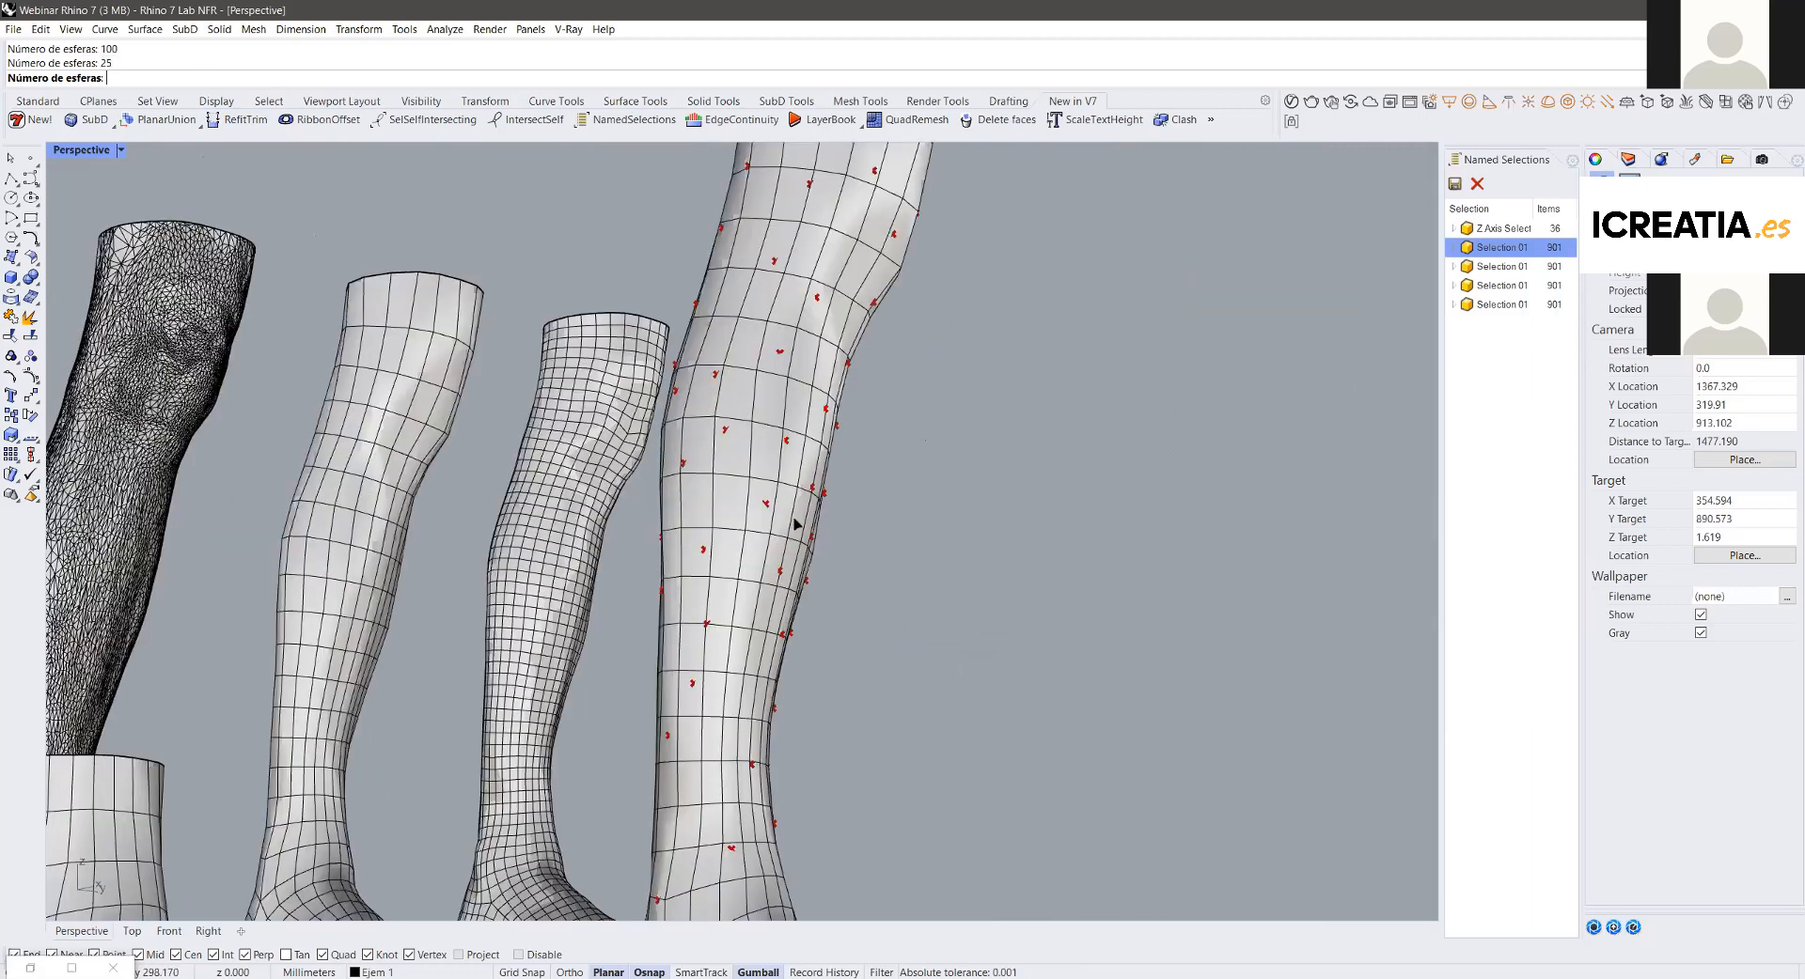
Step: Accept the sphere count and set the sphere radius to 5 to generate the spheres on the leg
{"action": "key", "text": "Return"}
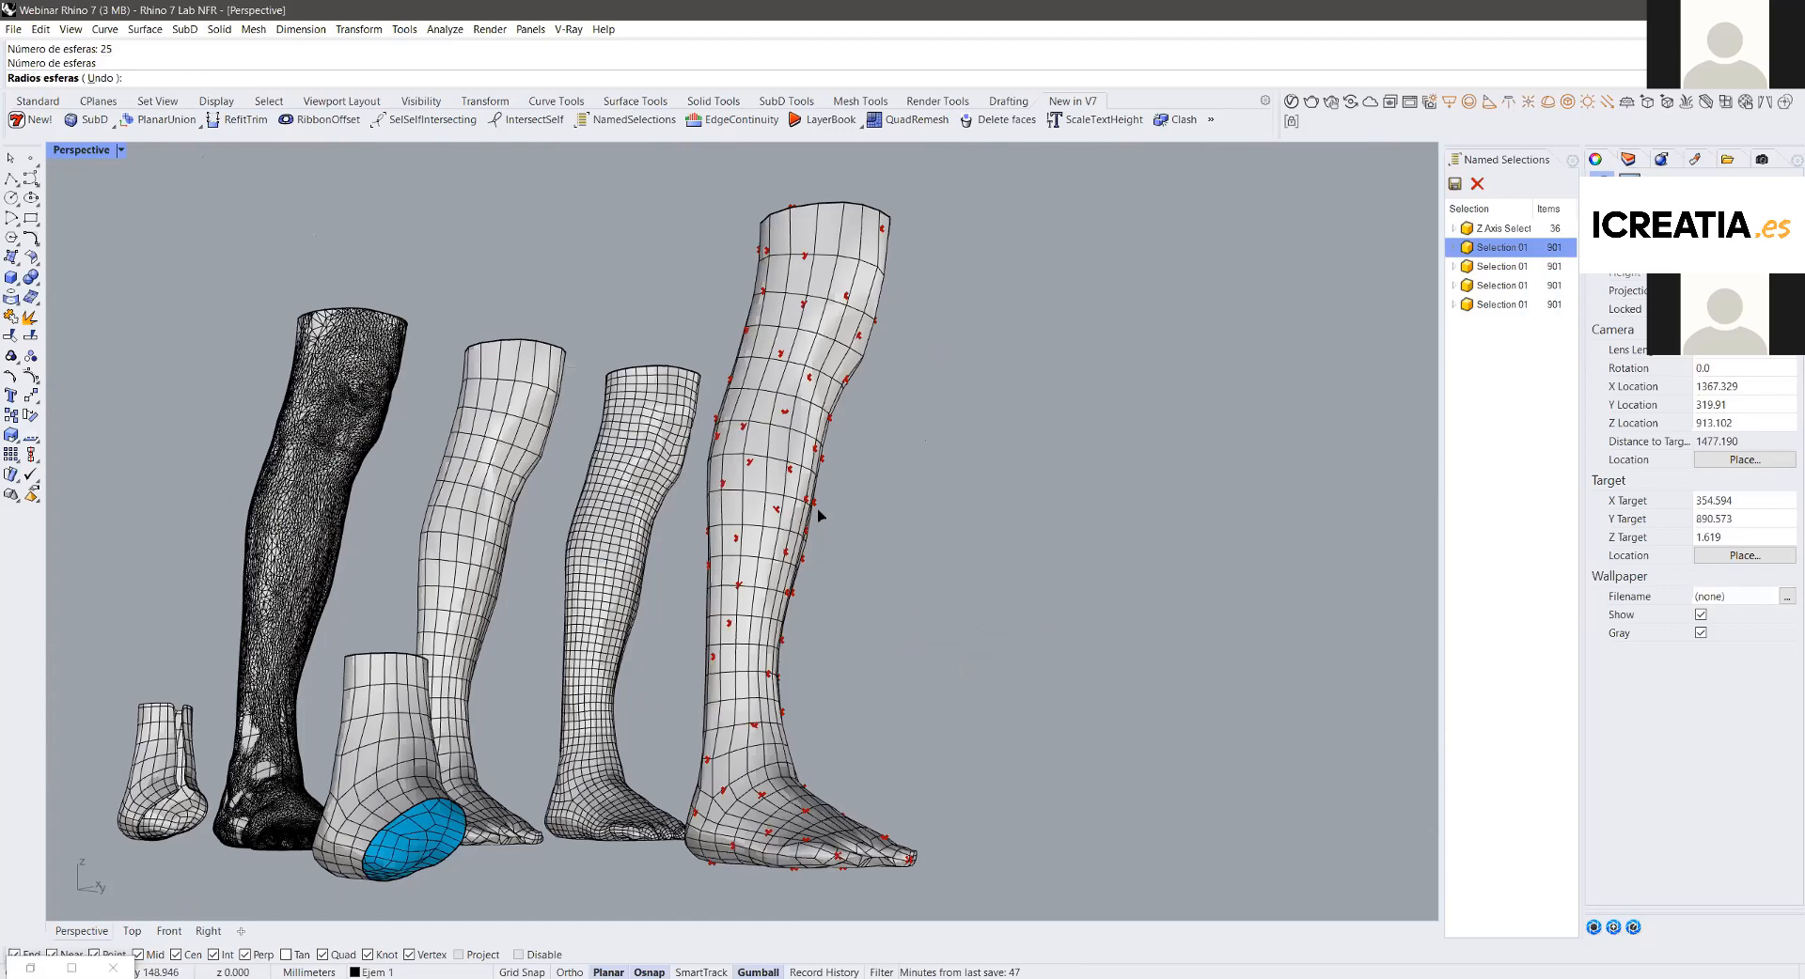
{"action": "scroll", "coordinate": [818, 516], "scroll_direction": "up", "scroll_amount": 3}
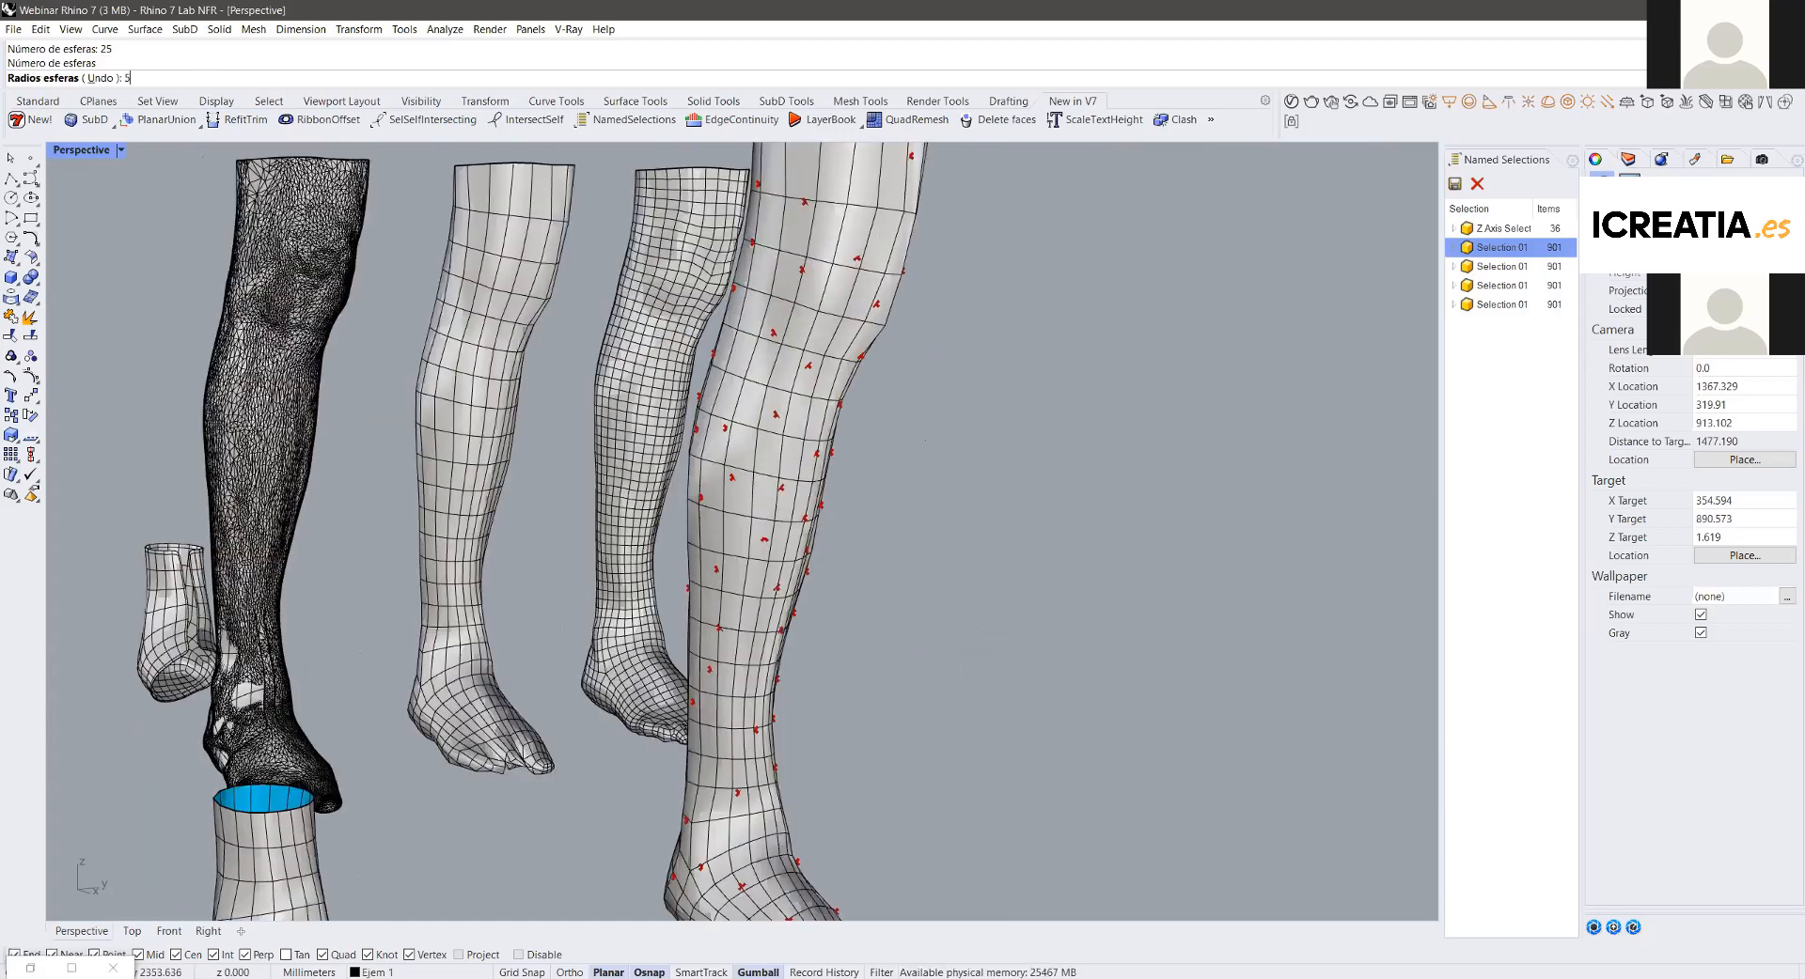
{"action": "key", "text": "Return"}
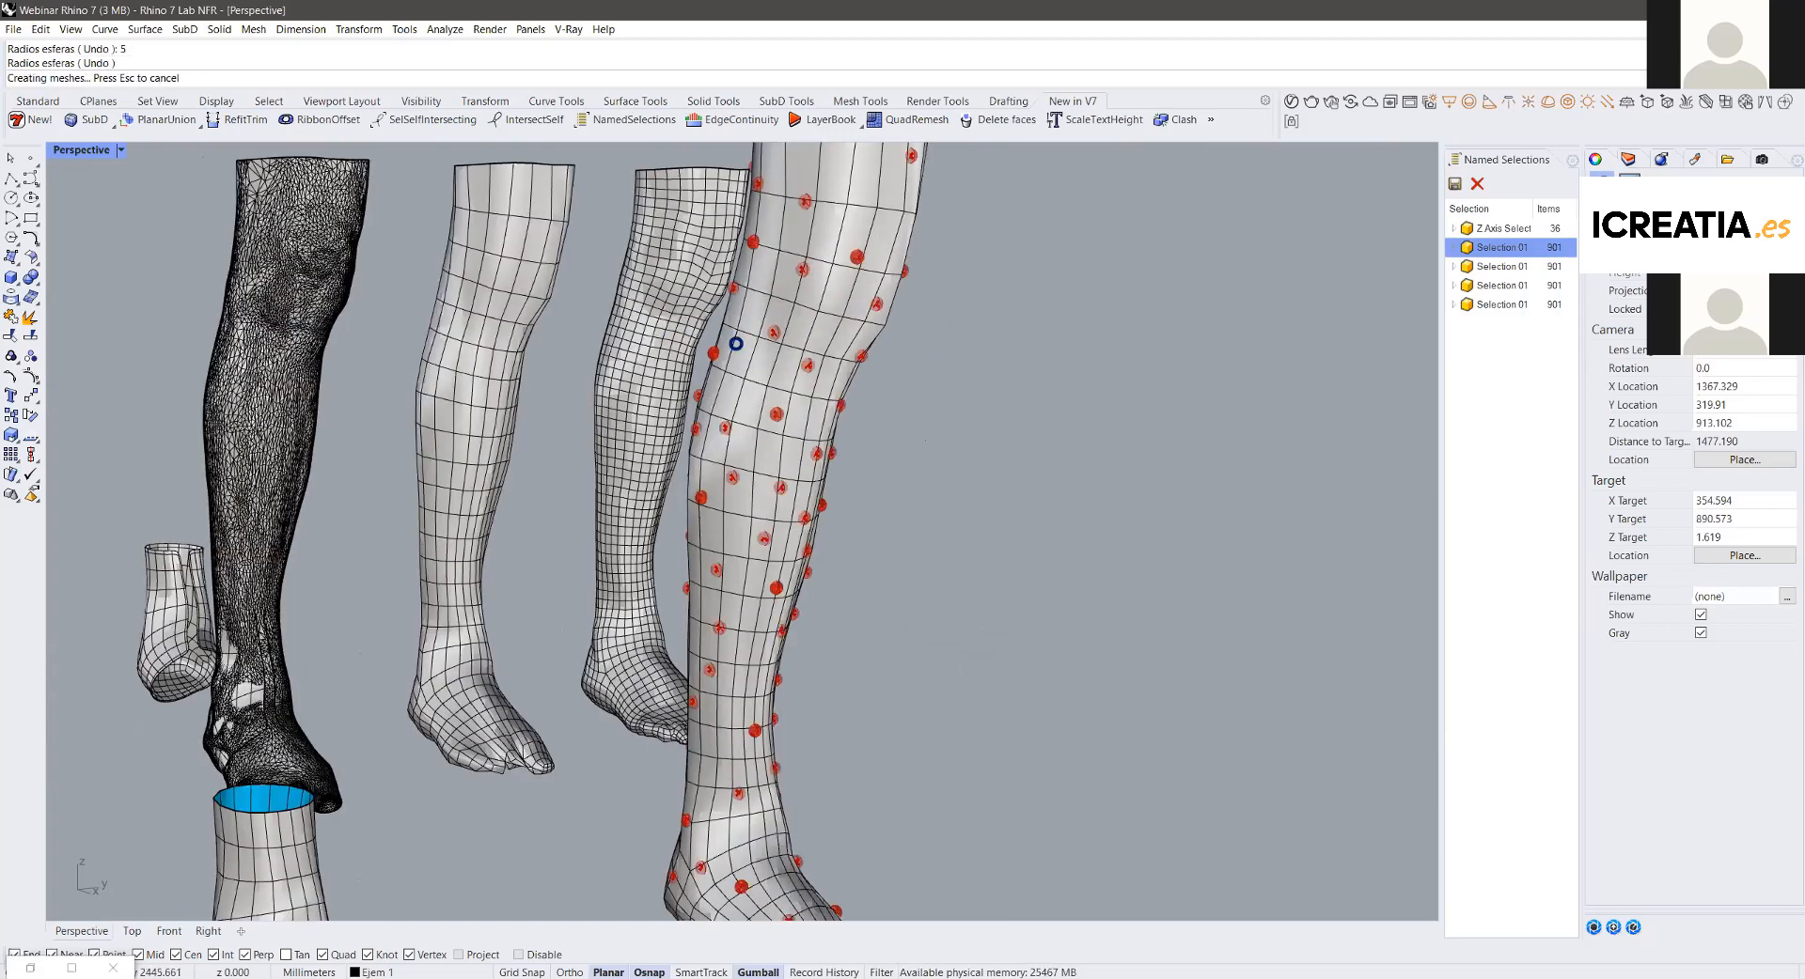
Step: Delete the leg beneath the generated spheres, undo the deletion, and inspect the spheres around the foot and ankle
{"action": "left_click", "coordinate": [868, 197]}
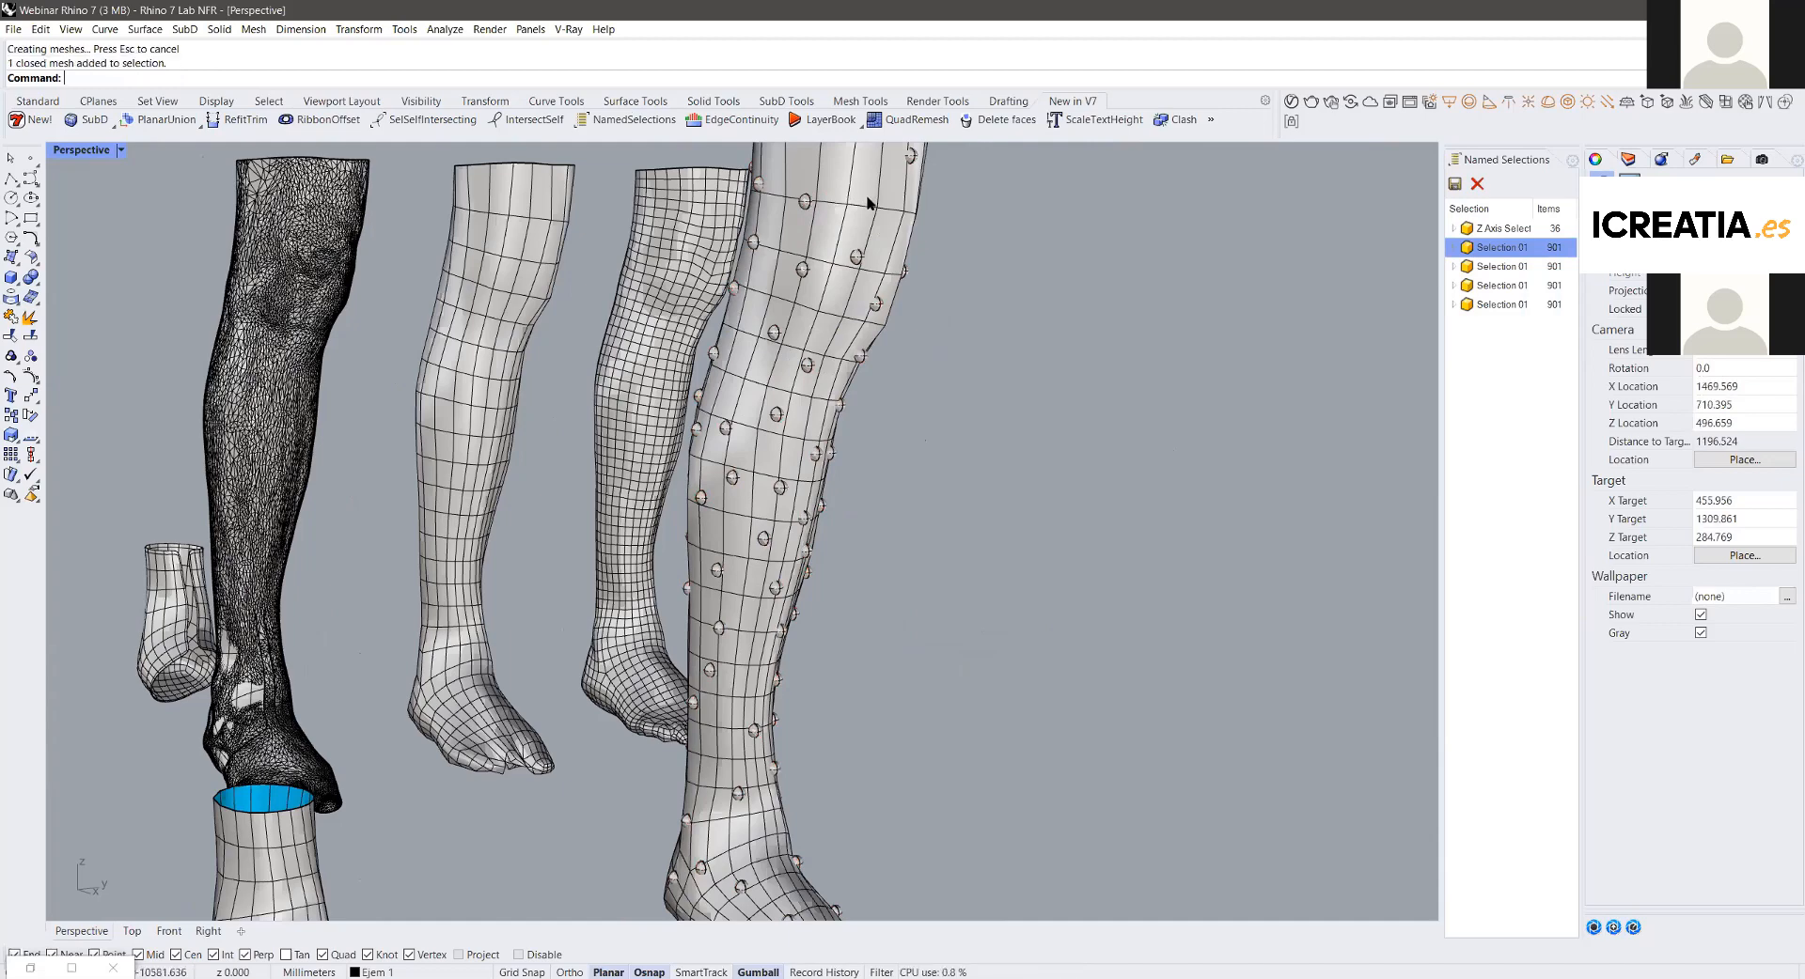
{"action": "key", "text": "Delete"}
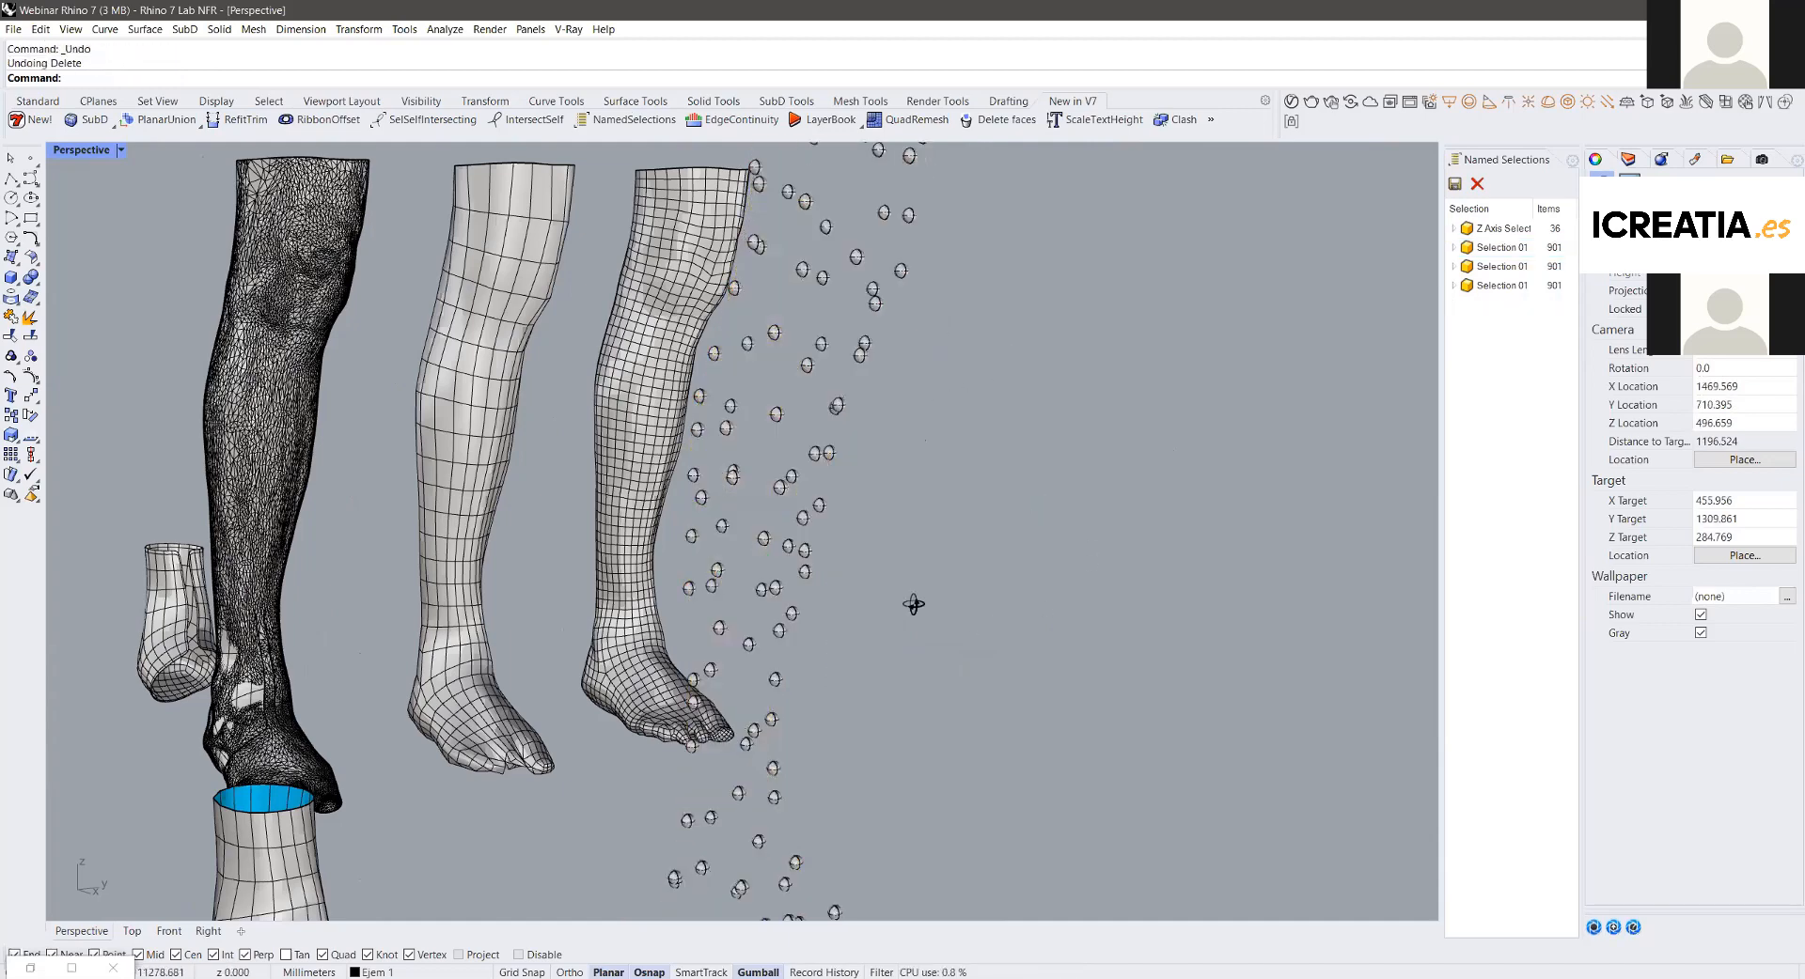
{"action": "key", "text": "ctrl+z"}
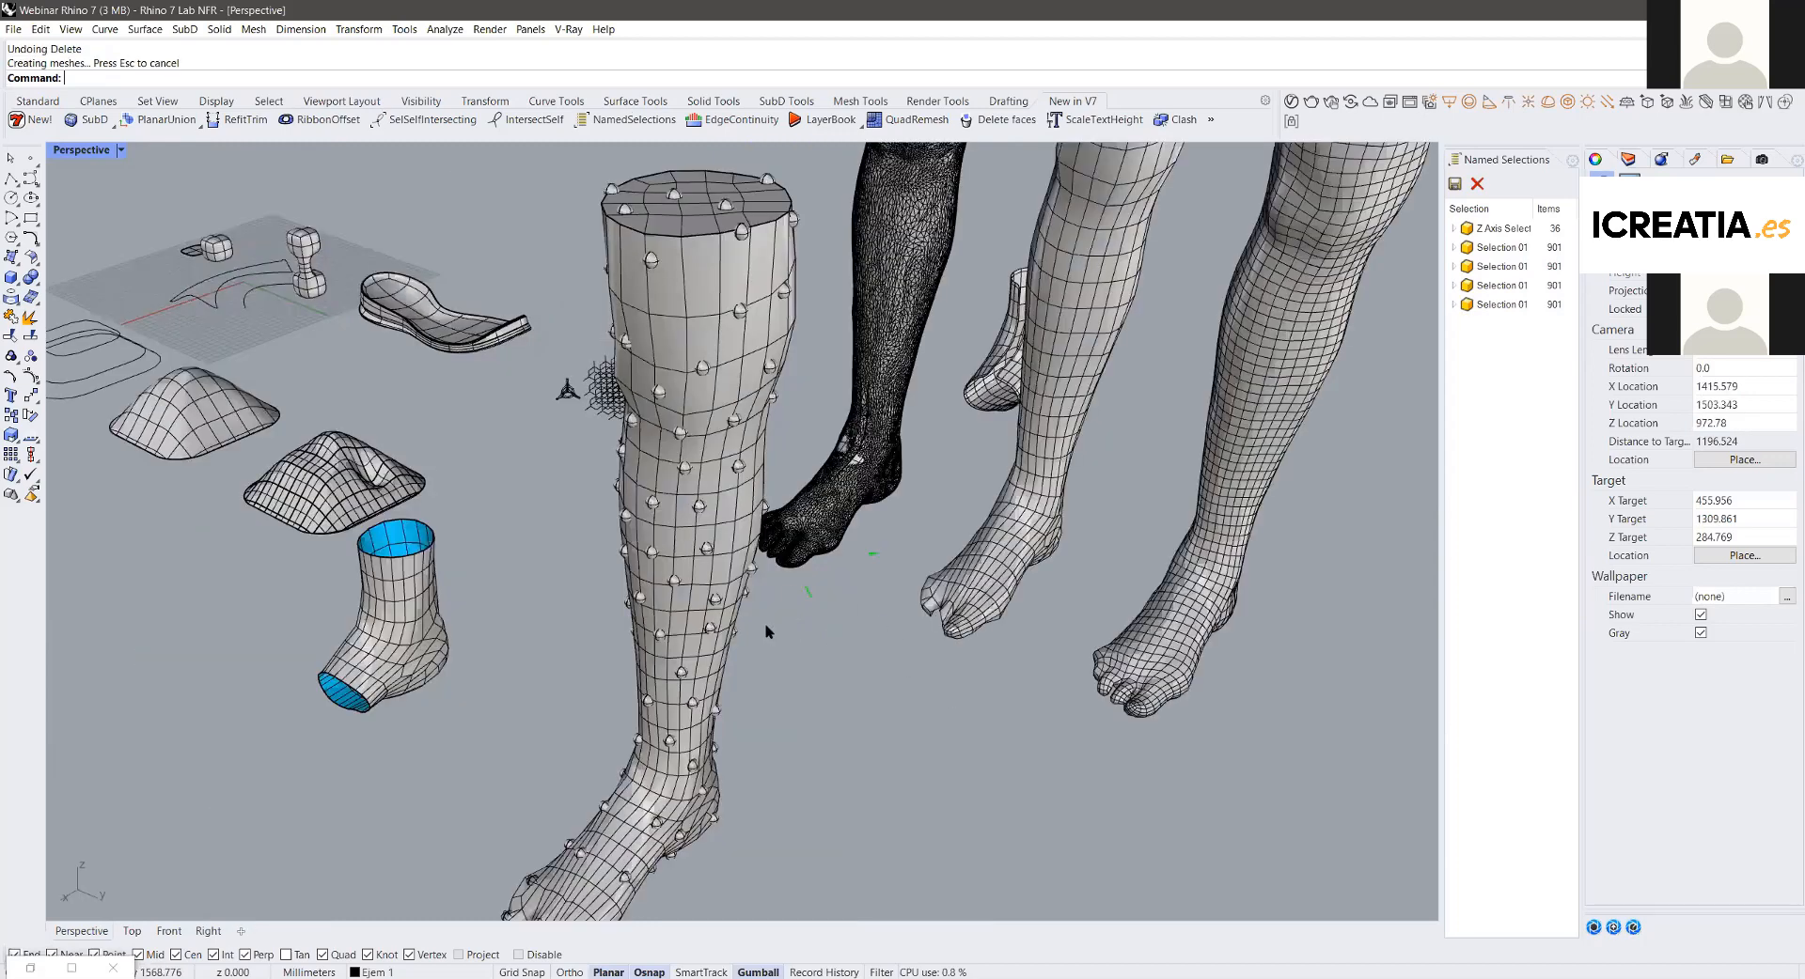
{"action": "mouse_move", "coordinate": [910, 423]}
{"action": "right_mouse_down"}
{"action": "mouse_move", "coordinate": [929, 415]}
{"action": "mouse_move", "coordinate": [877, 433]}
{"action": "right_mouse_up"}
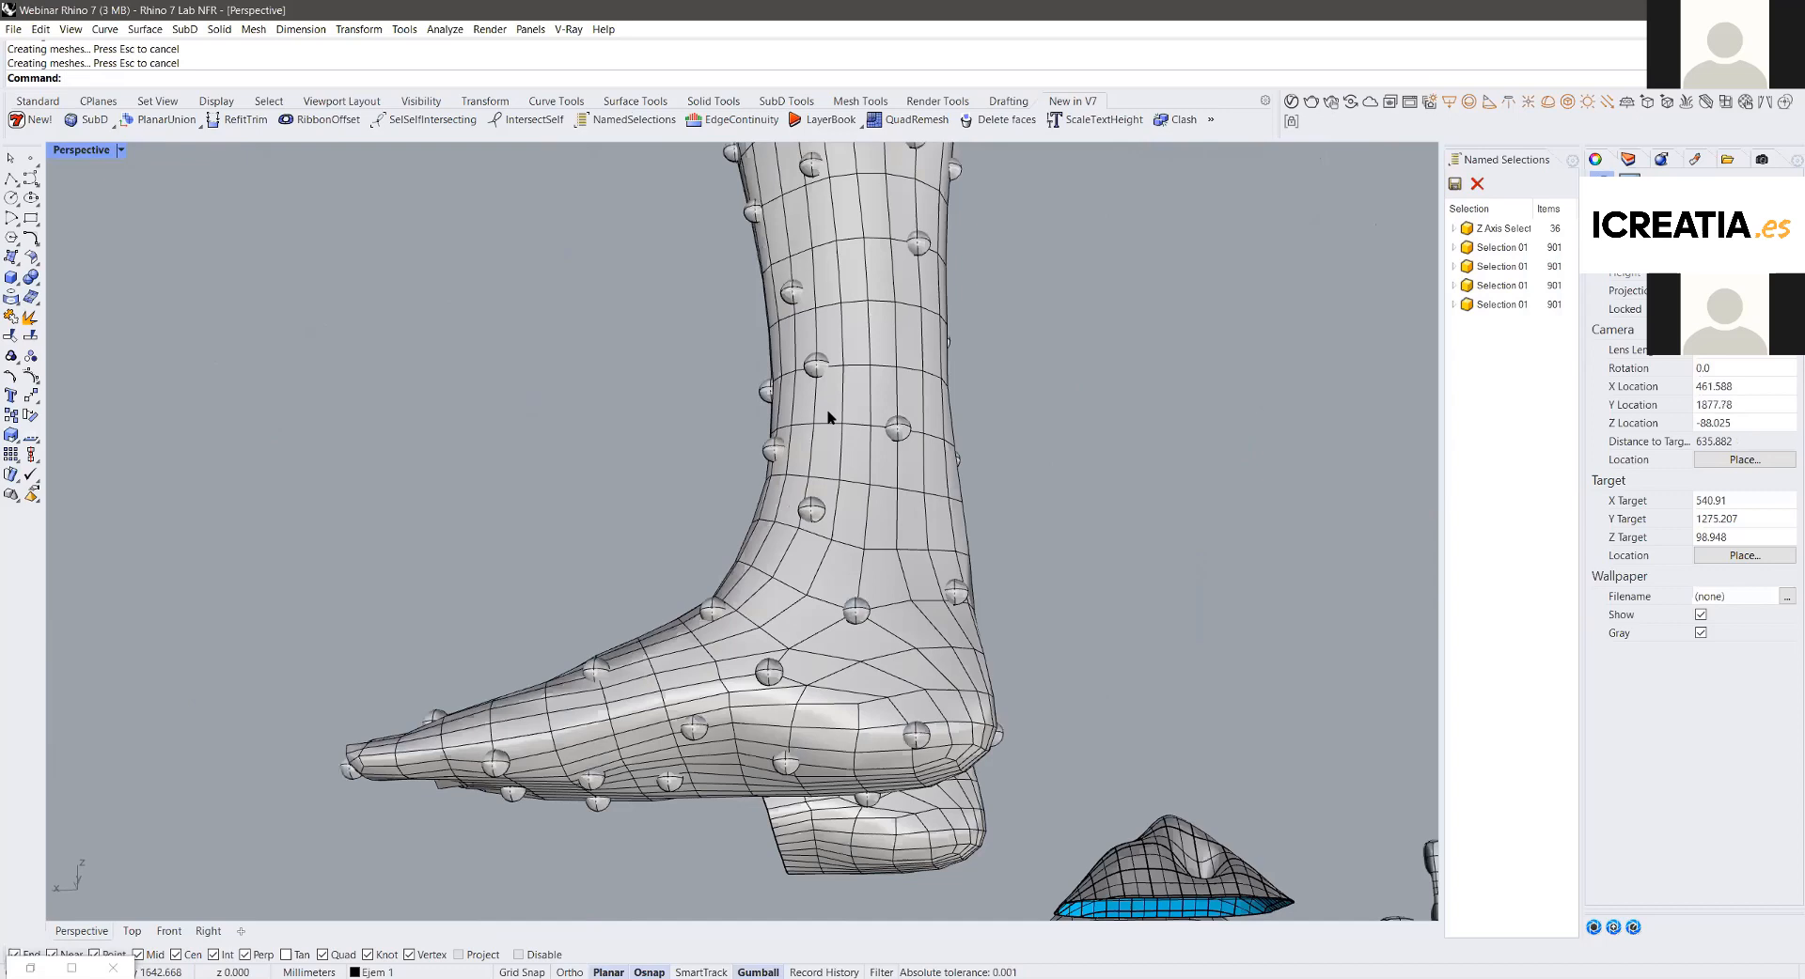
Step: Switch to the Grasshopper window, enlarge it to show the whole sphere definition, and move it over the viewport
{"action": "scroll", "coordinate": [887, 481], "scroll_direction": "down", "scroll_amount": 4}
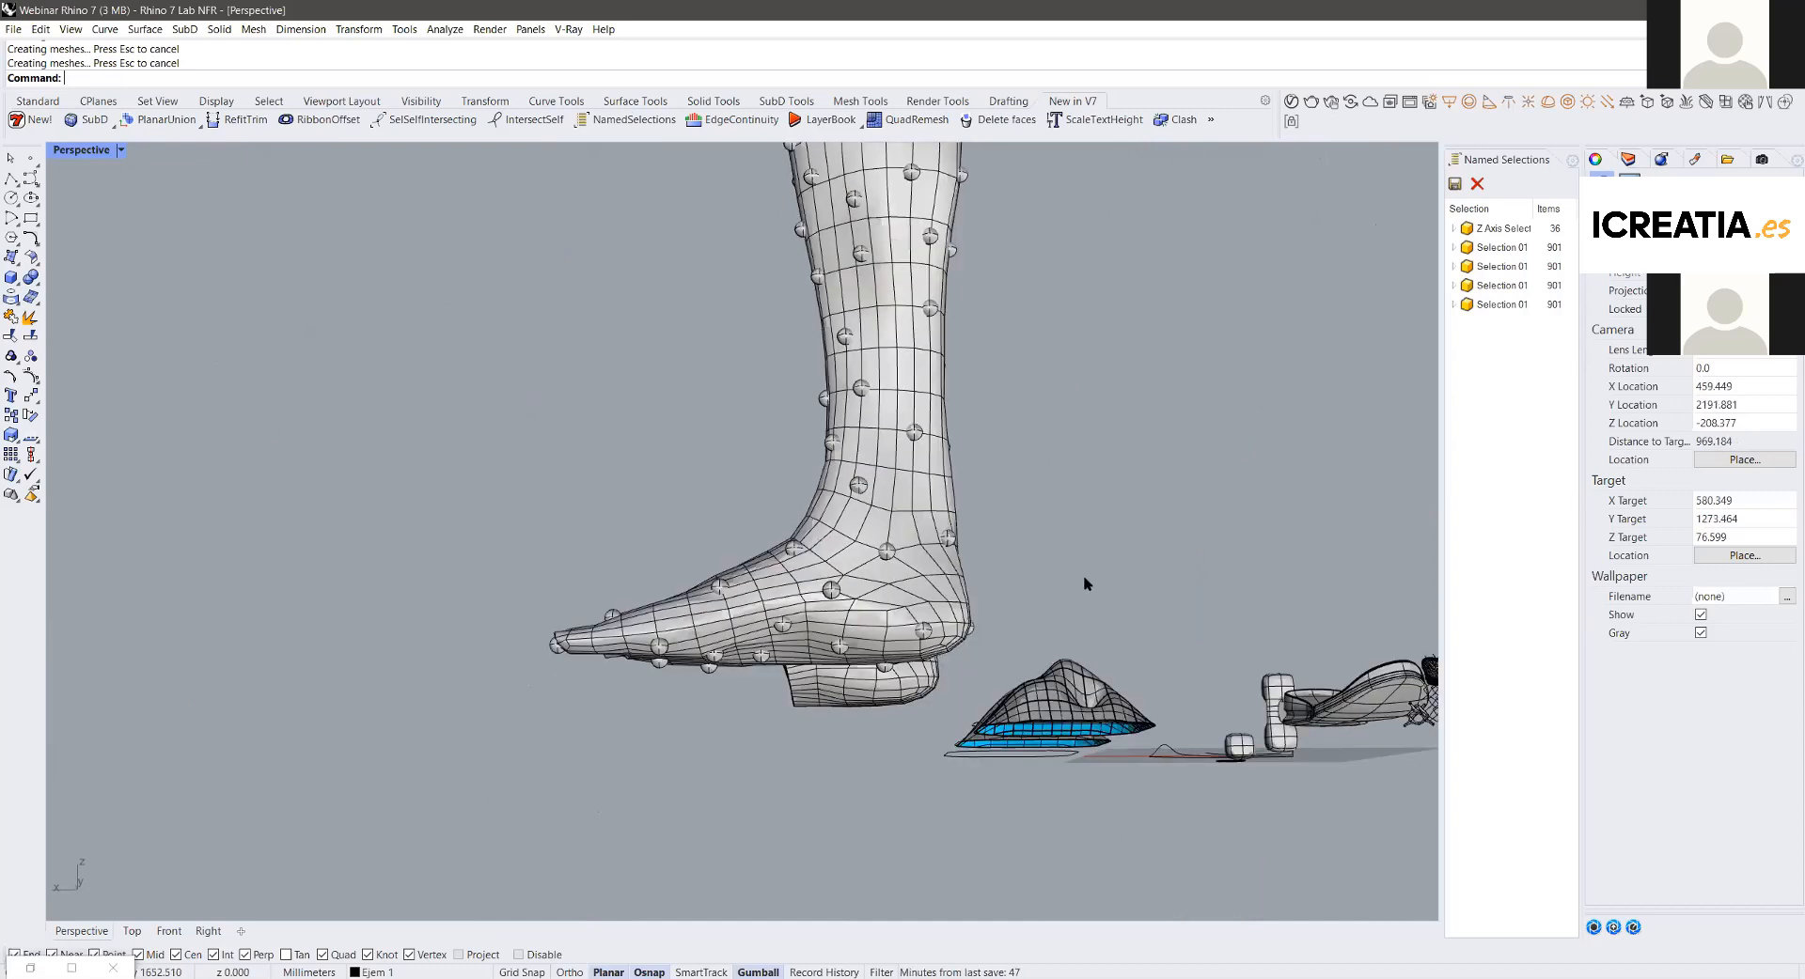
{"action": "right_click_drag", "start_coordinate": [1083, 576], "coordinate": [1079, 570]}
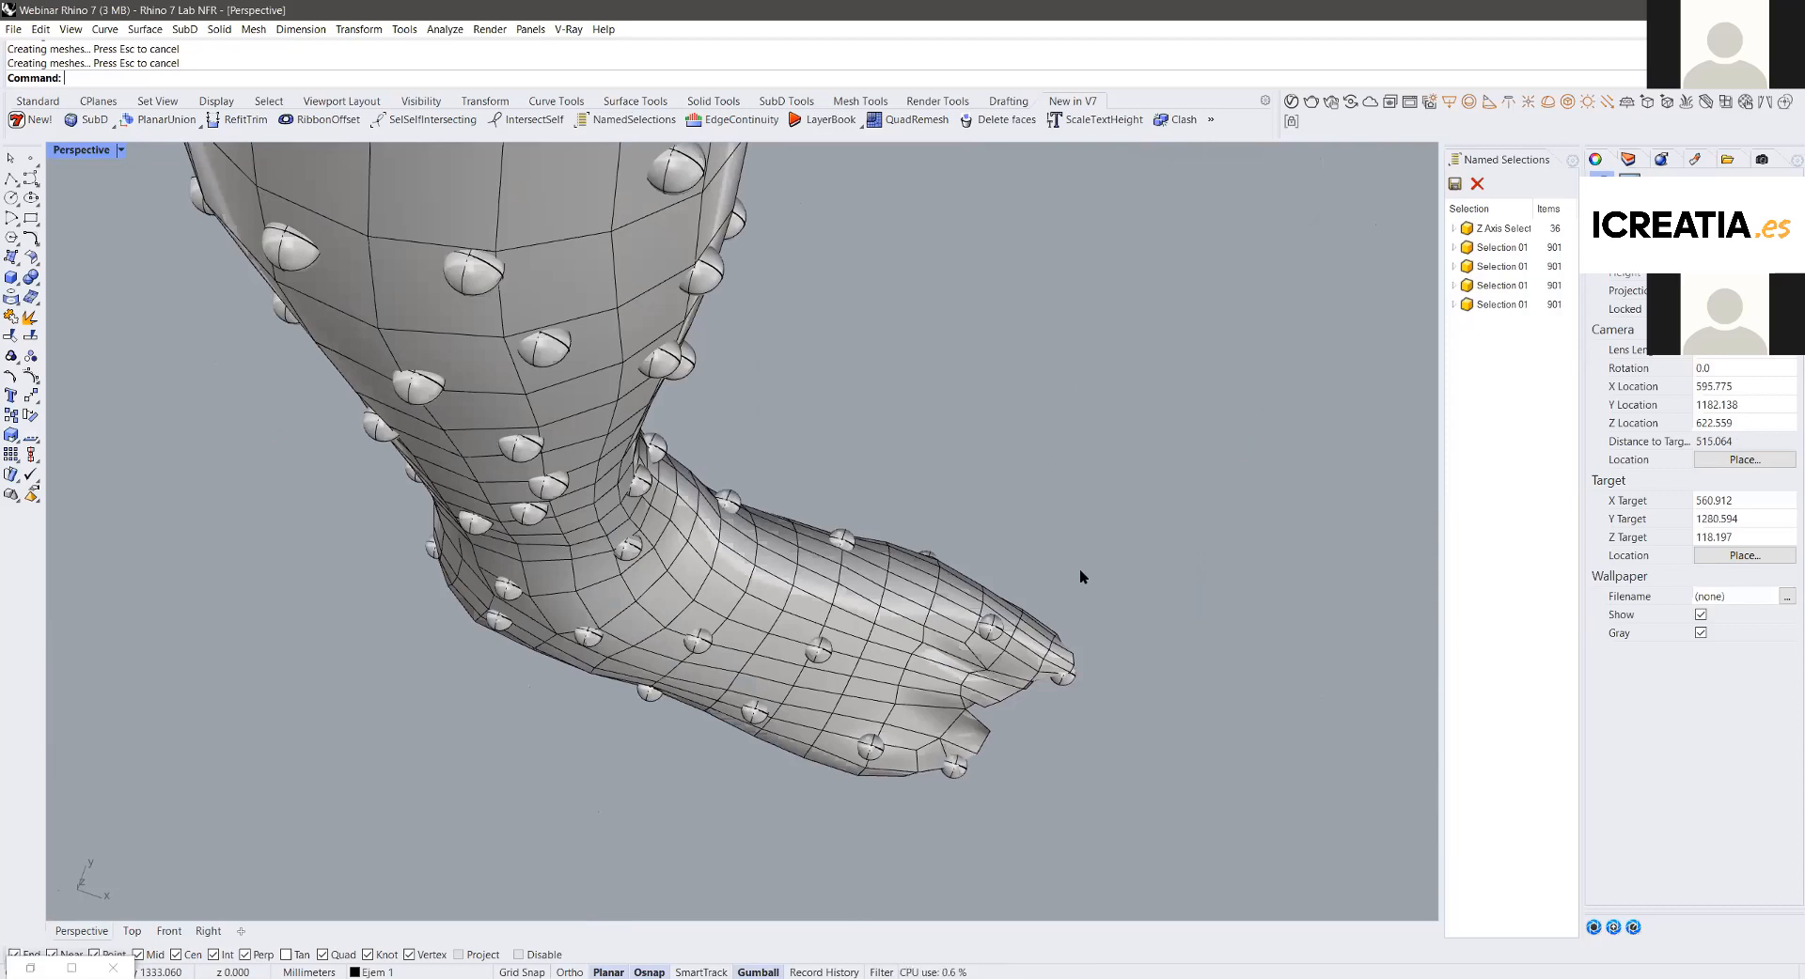
{"action": "scroll", "coordinate": [1080, 570], "scroll_direction": "down", "scroll_amount": 2}
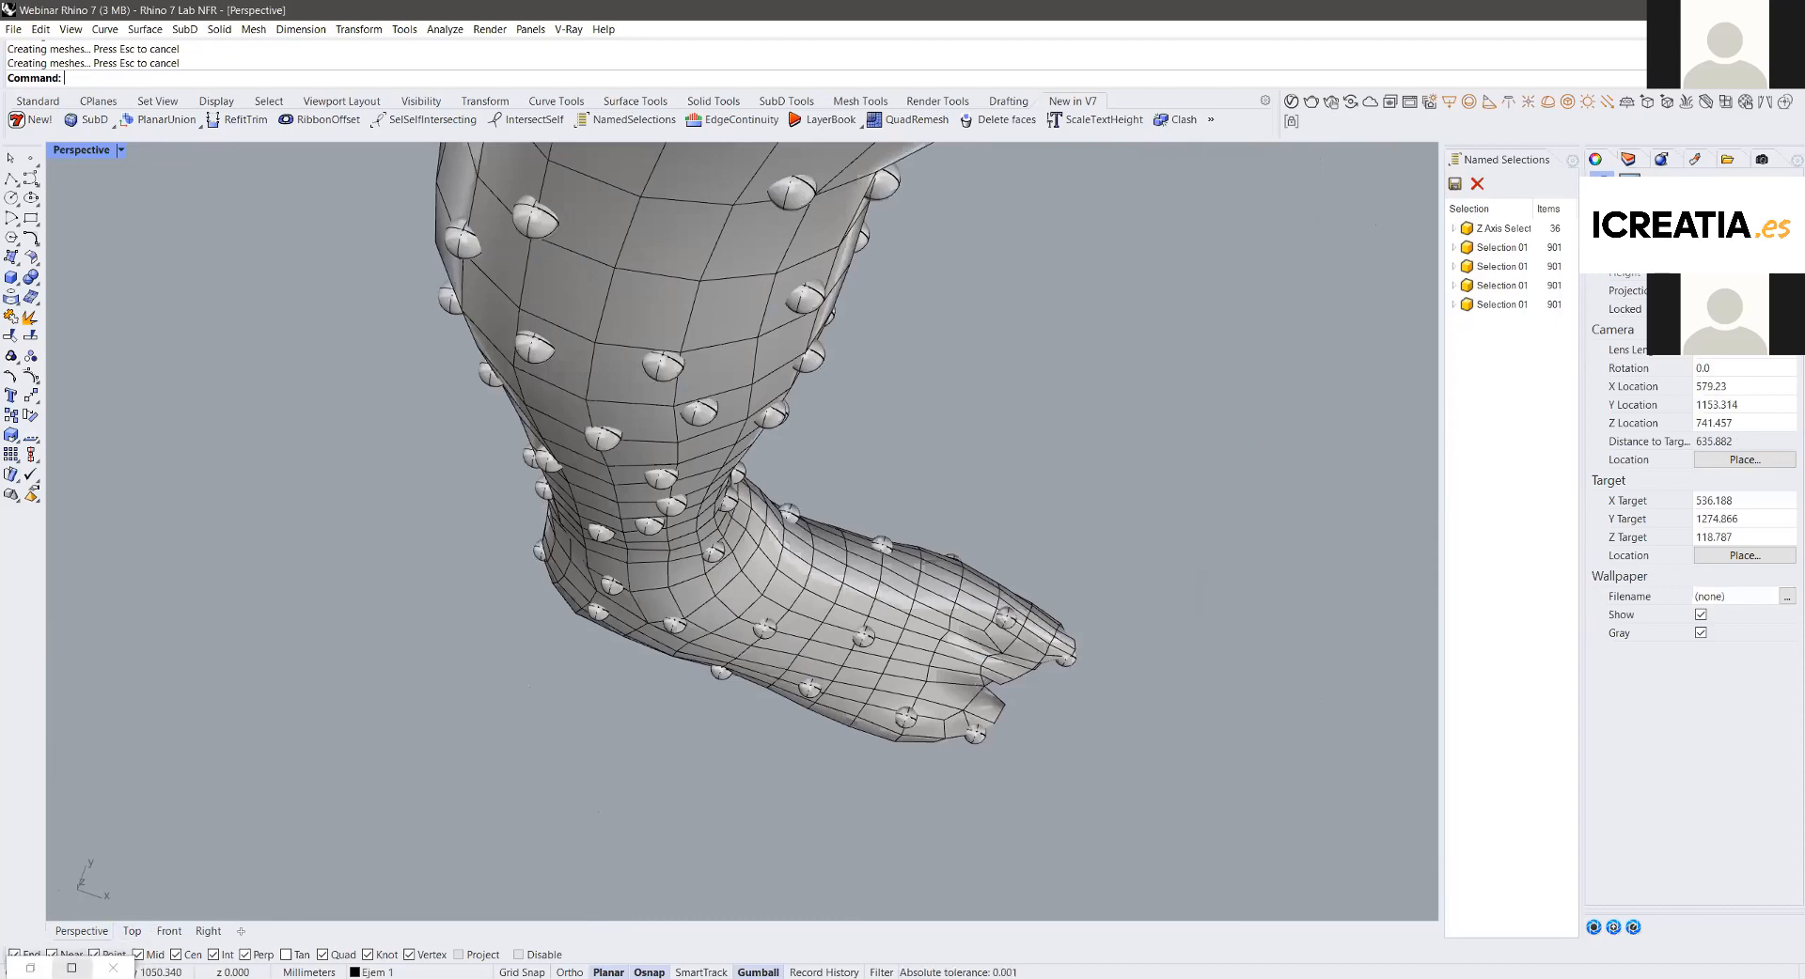
{"action": "left_click", "coordinate": [72, 969]}
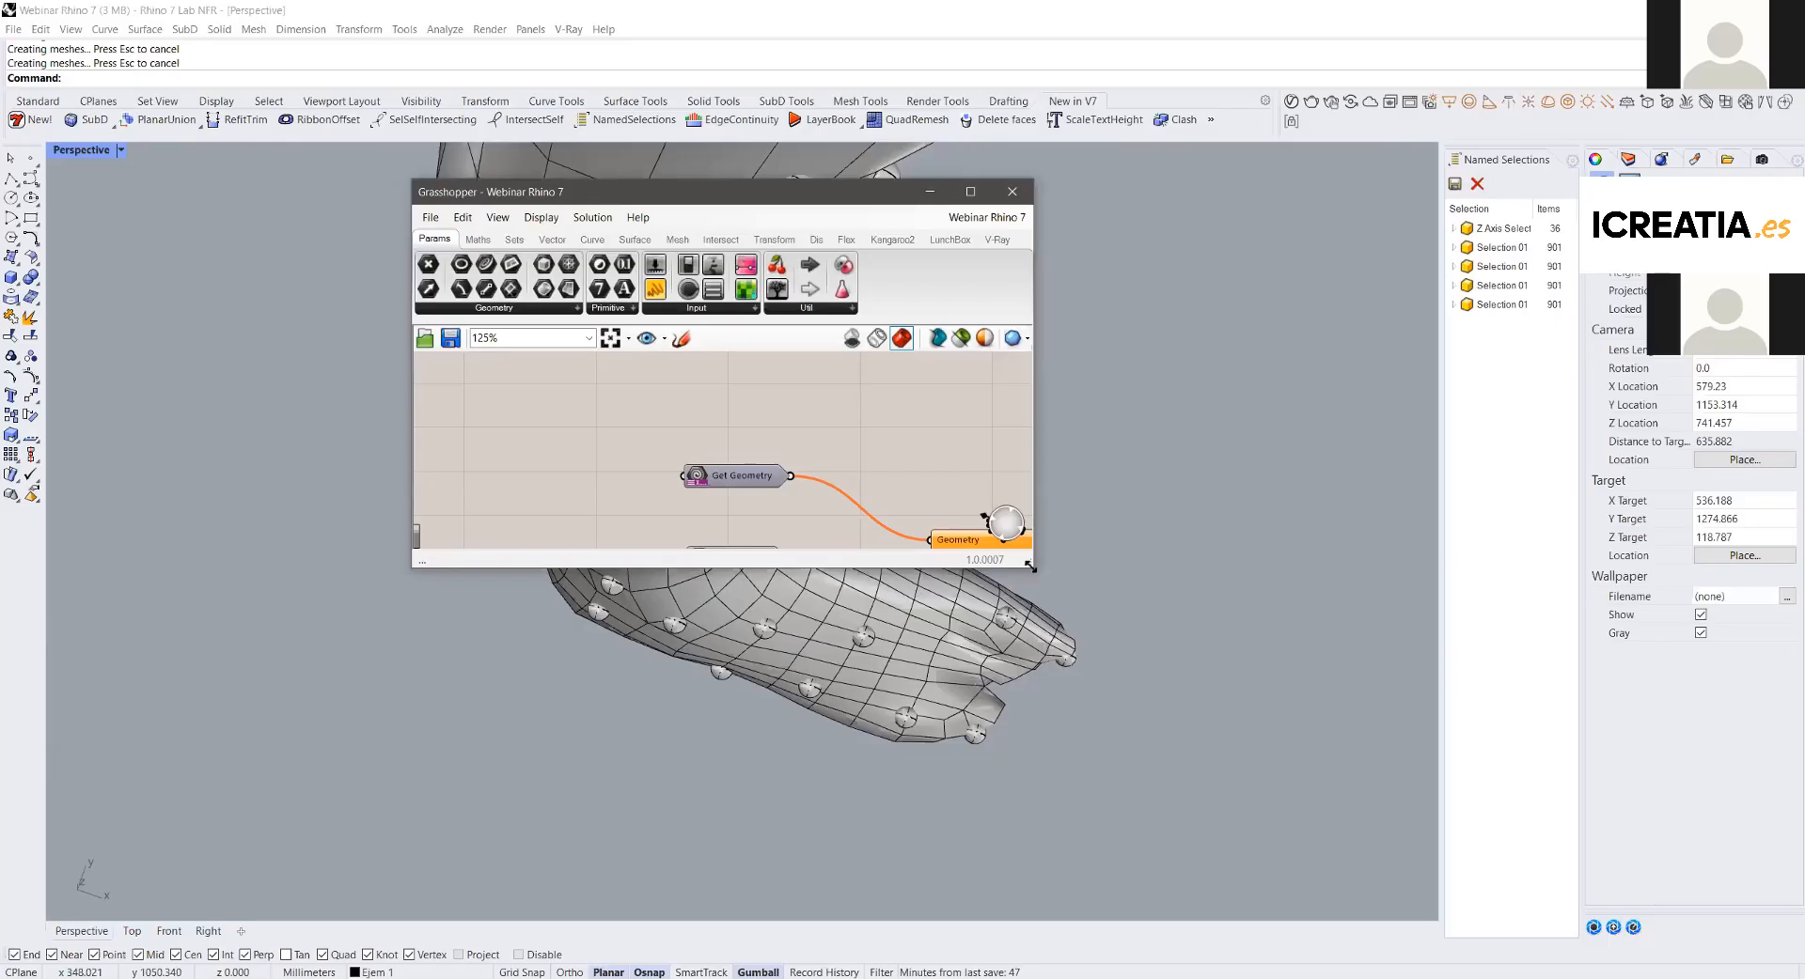
{"action": "left_click_drag", "start_coordinate": [1031, 567], "coordinate": [1494, 797]}
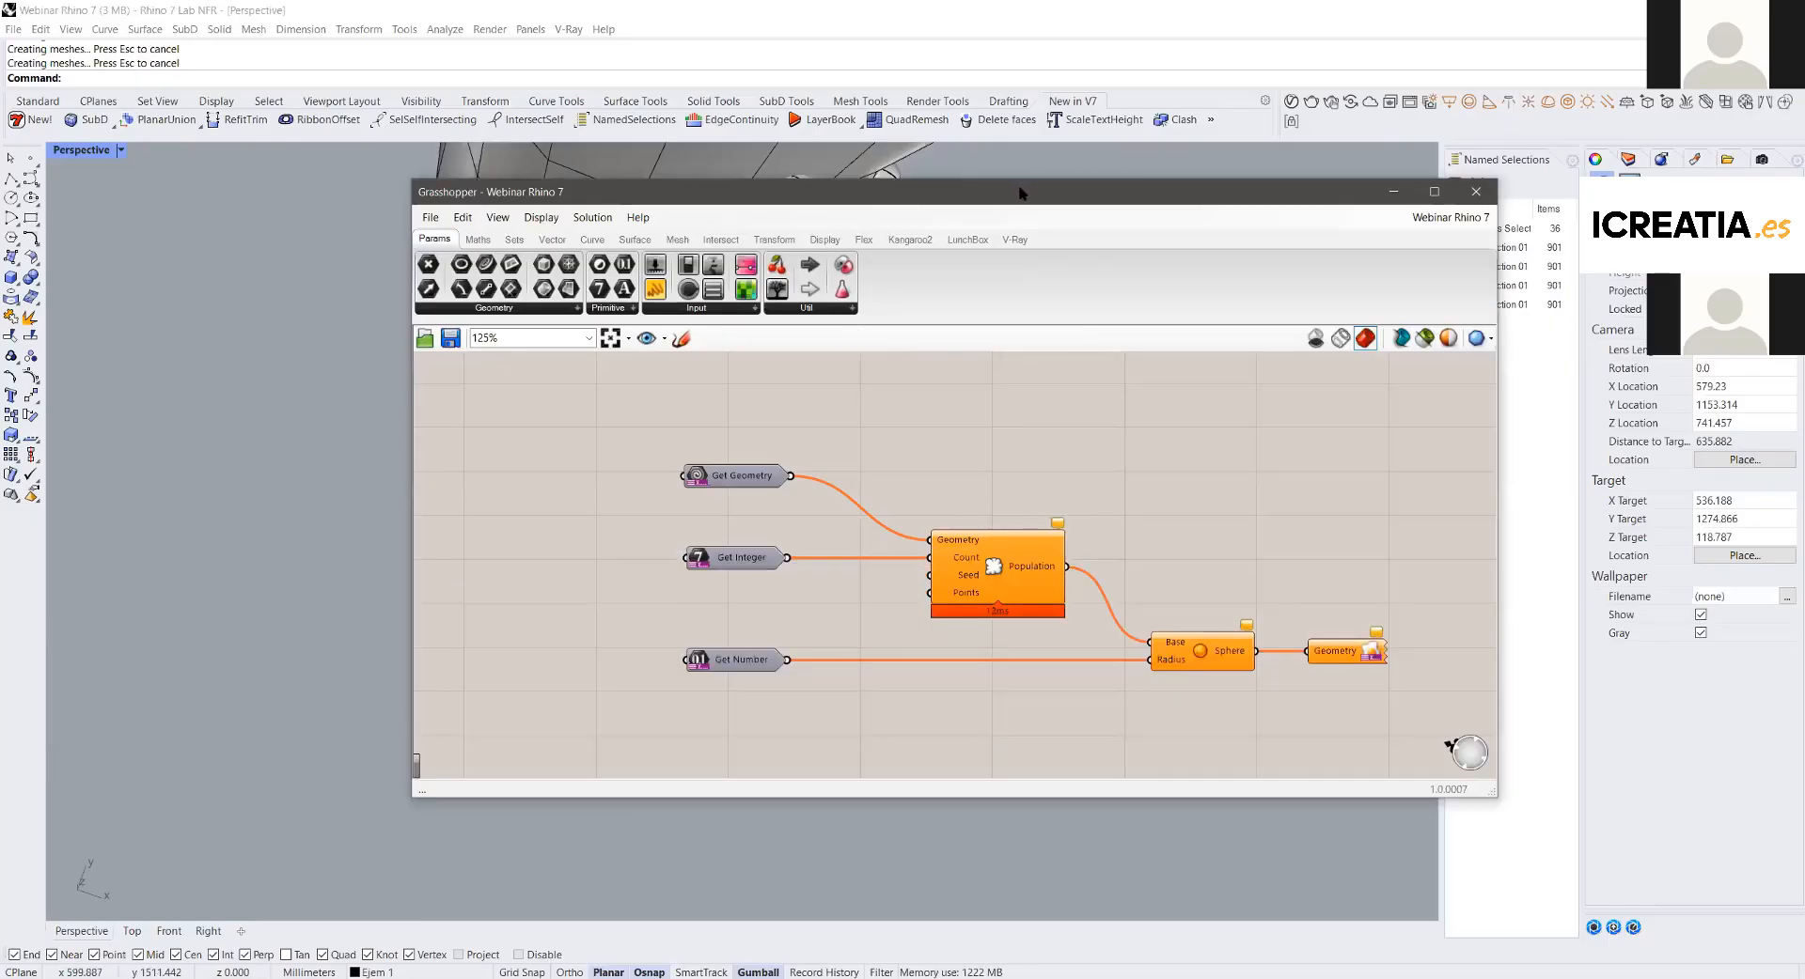
{"action": "left_click_drag", "start_coordinate": [1022, 193], "coordinate": [771, 139]}
{"action": "left_click_drag", "start_coordinate": [1247, 745], "coordinate": [1335, 751]}
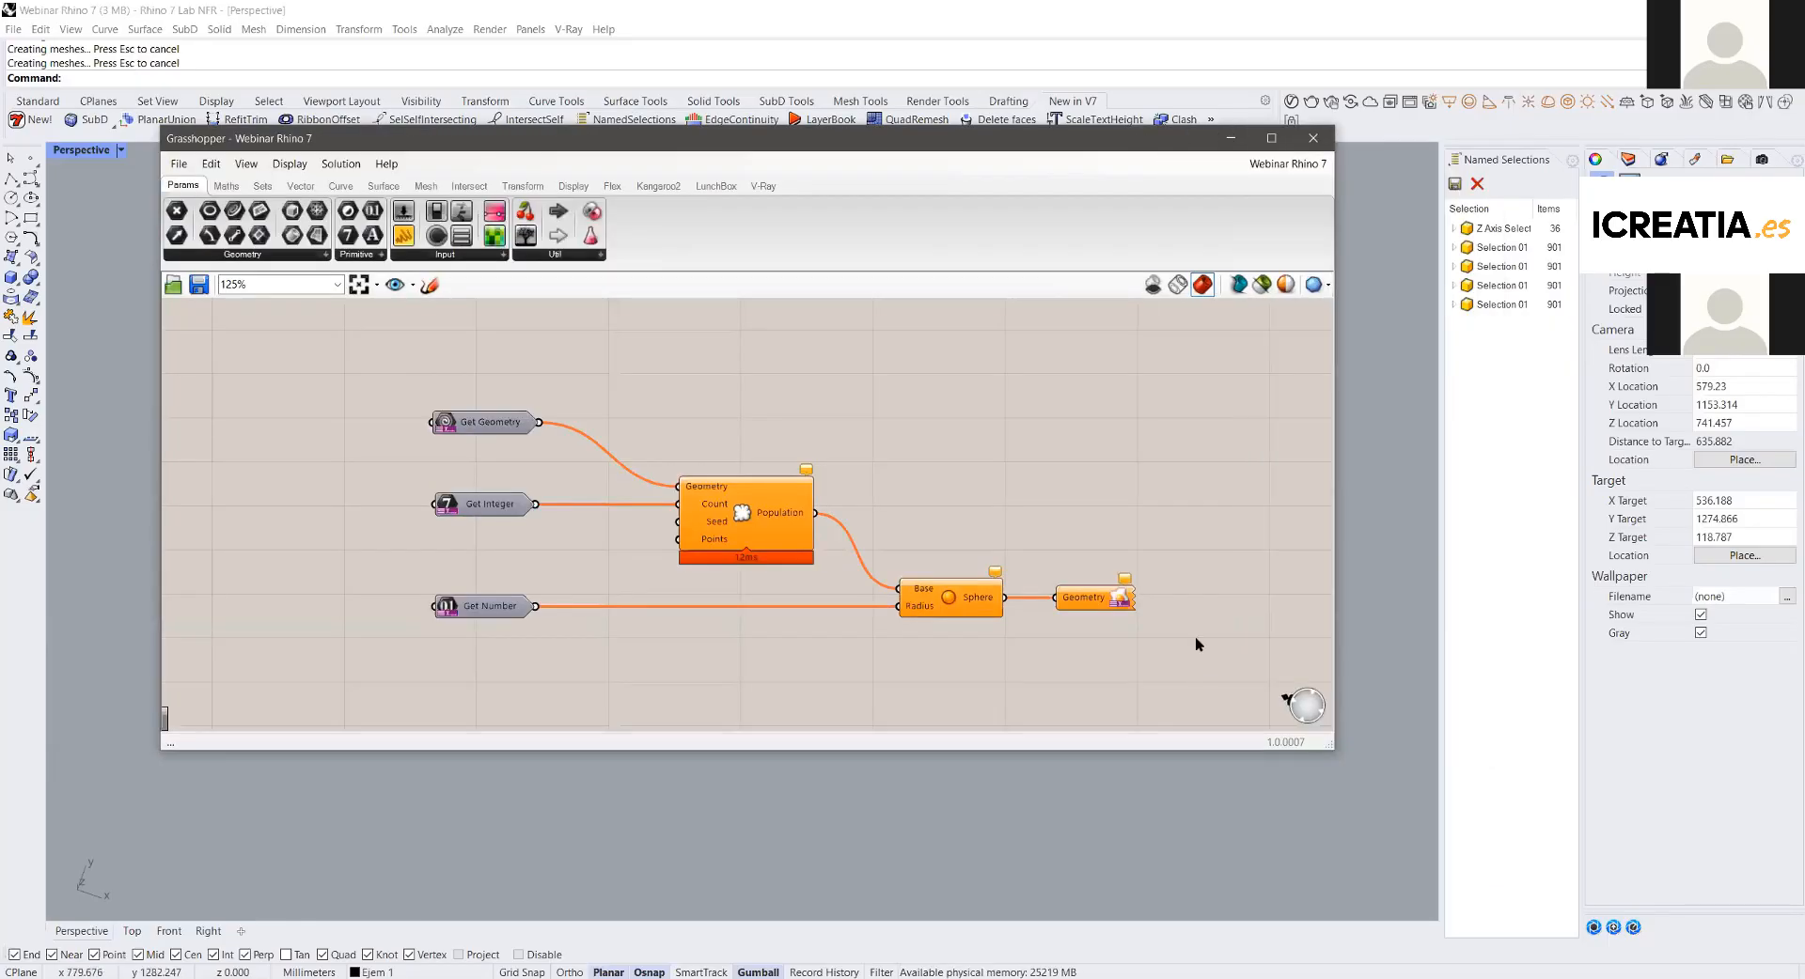
Step: Examine the components of the sphere definition, starting with its Get Geometry input
{"action": "left_click_drag", "start_coordinate": [1154, 638], "coordinate": [244, 285]}
{"action": "left_click", "coordinate": [1149, 688]}
{"action": "left_click", "coordinate": [402, 381]}
{"action": "left_click_drag", "start_coordinate": [589, 654], "coordinate": [406, 344]}
{"action": "left_click", "coordinate": [396, 388]}
{"action": "left_click", "coordinate": [457, 425]}
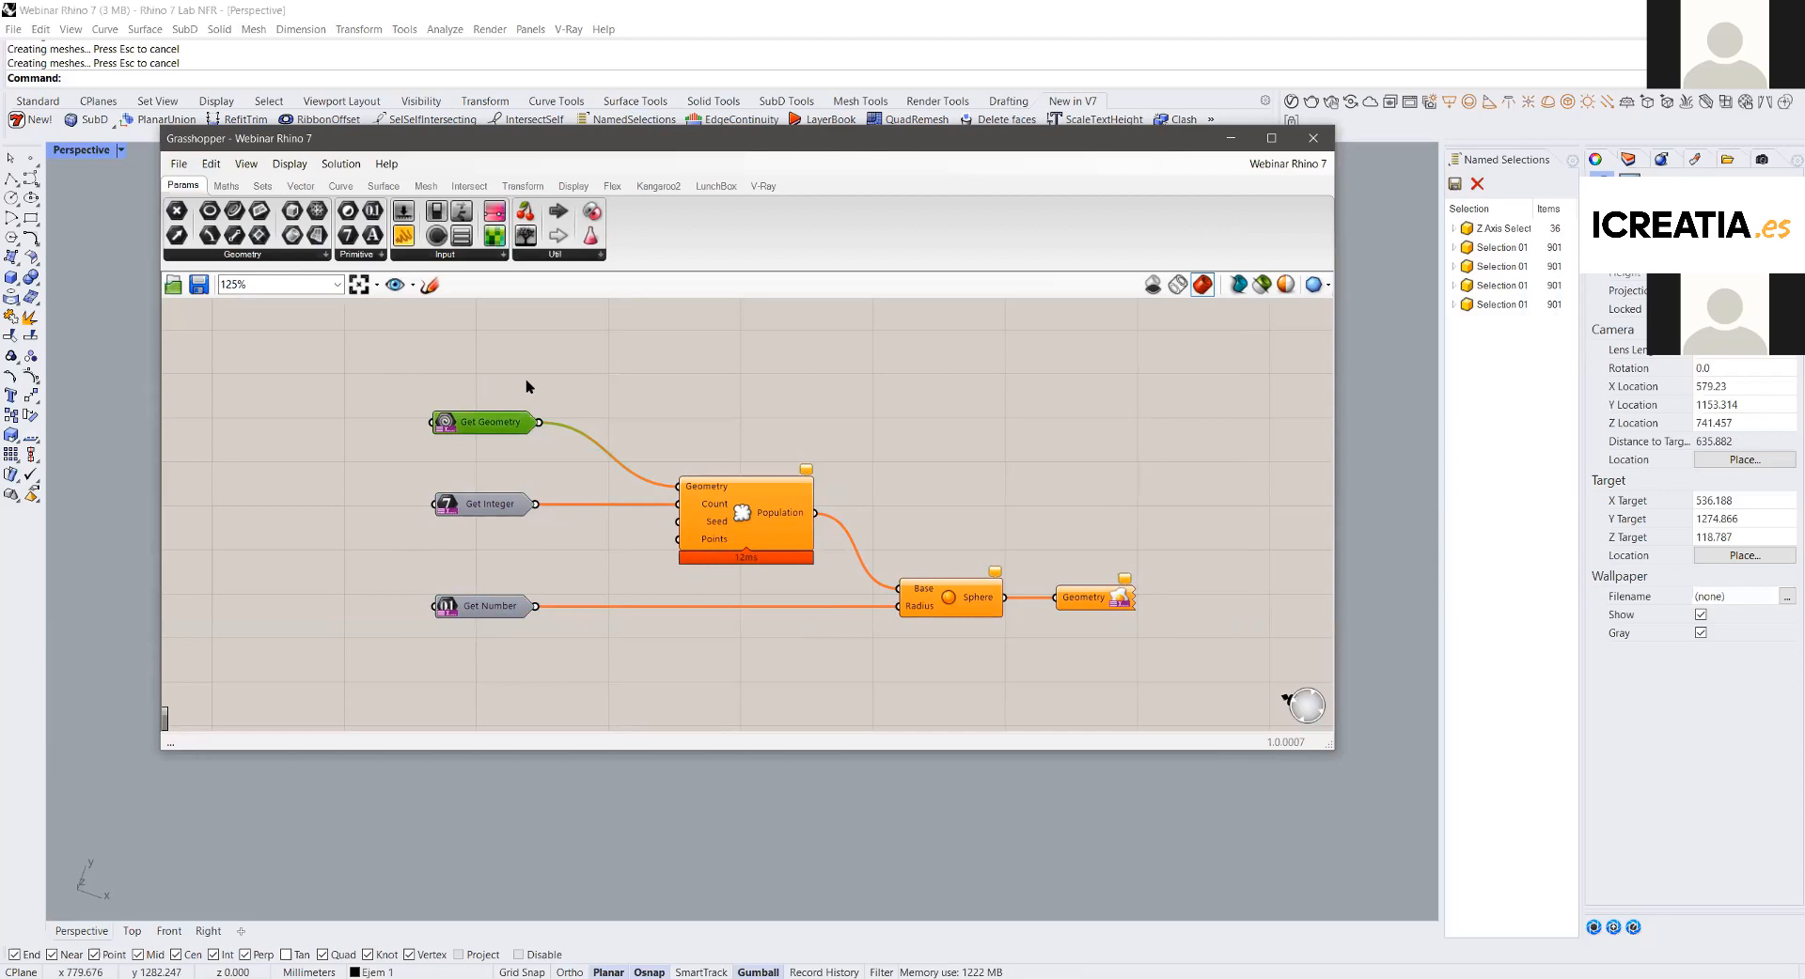
{"action": "left_click", "coordinate": [532, 405]}
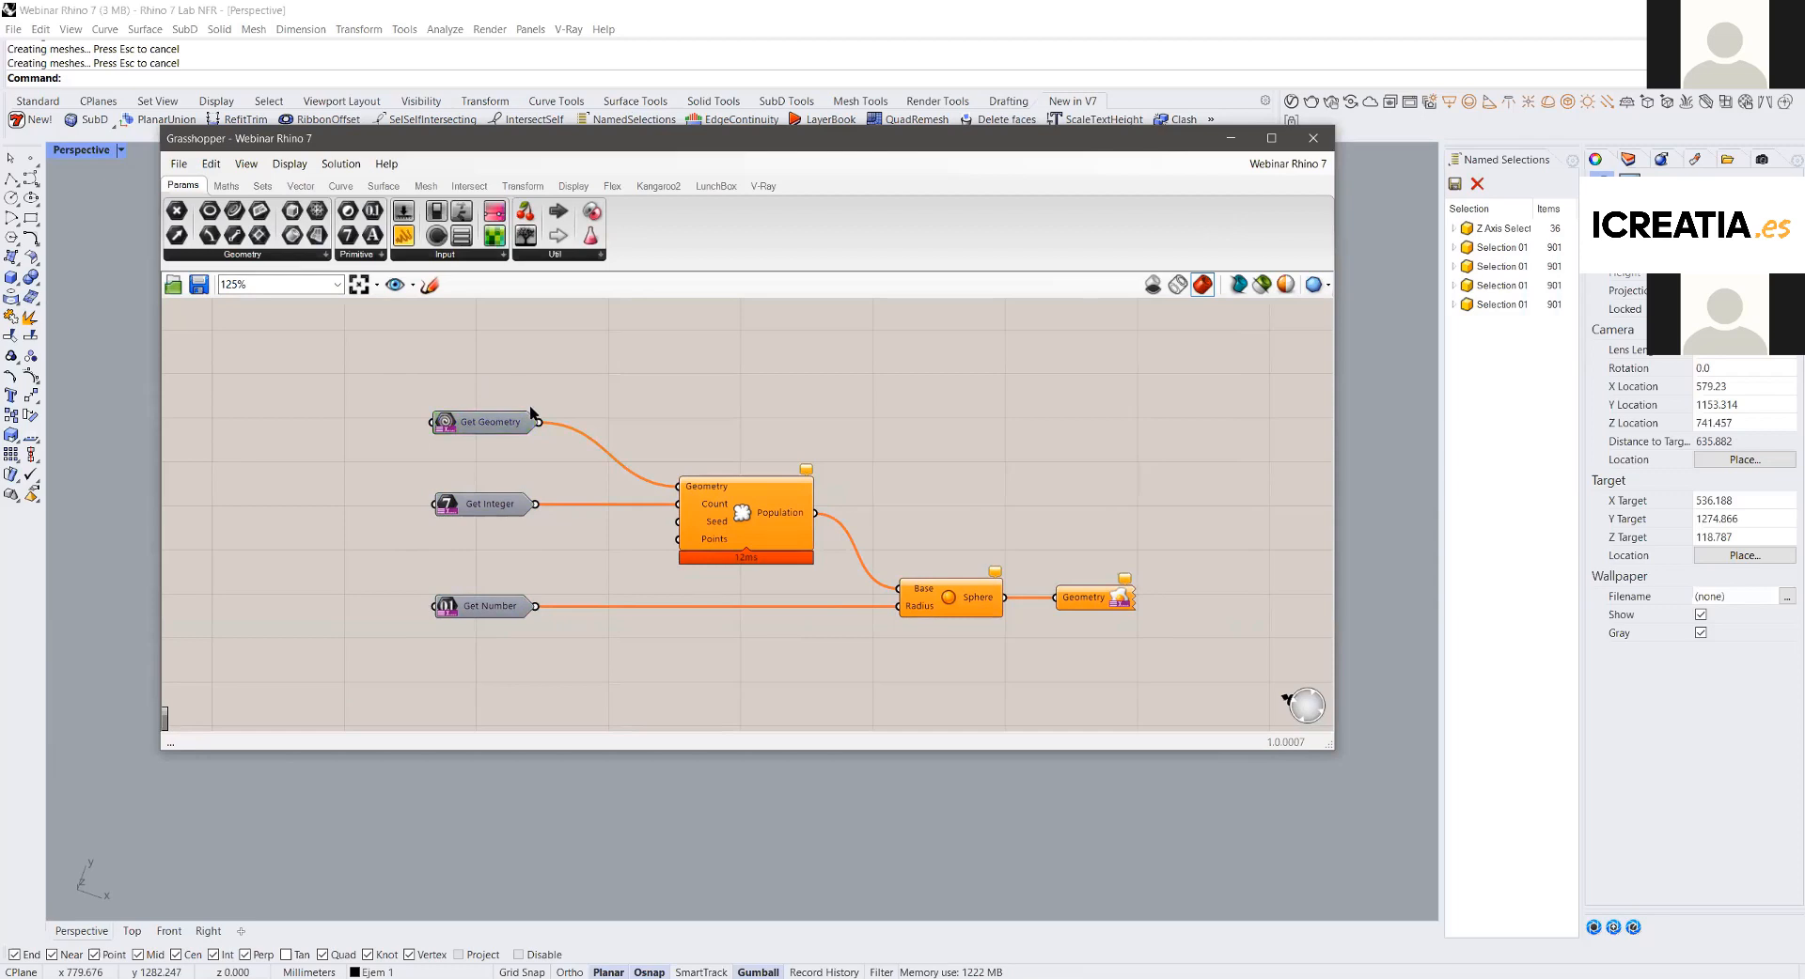
Step: Add a Geometry parameter that references a single mesh, and delete the parameter again
{"action": "double_click", "coordinate": [637, 411]}
{"action": "type", "text": "geom"}
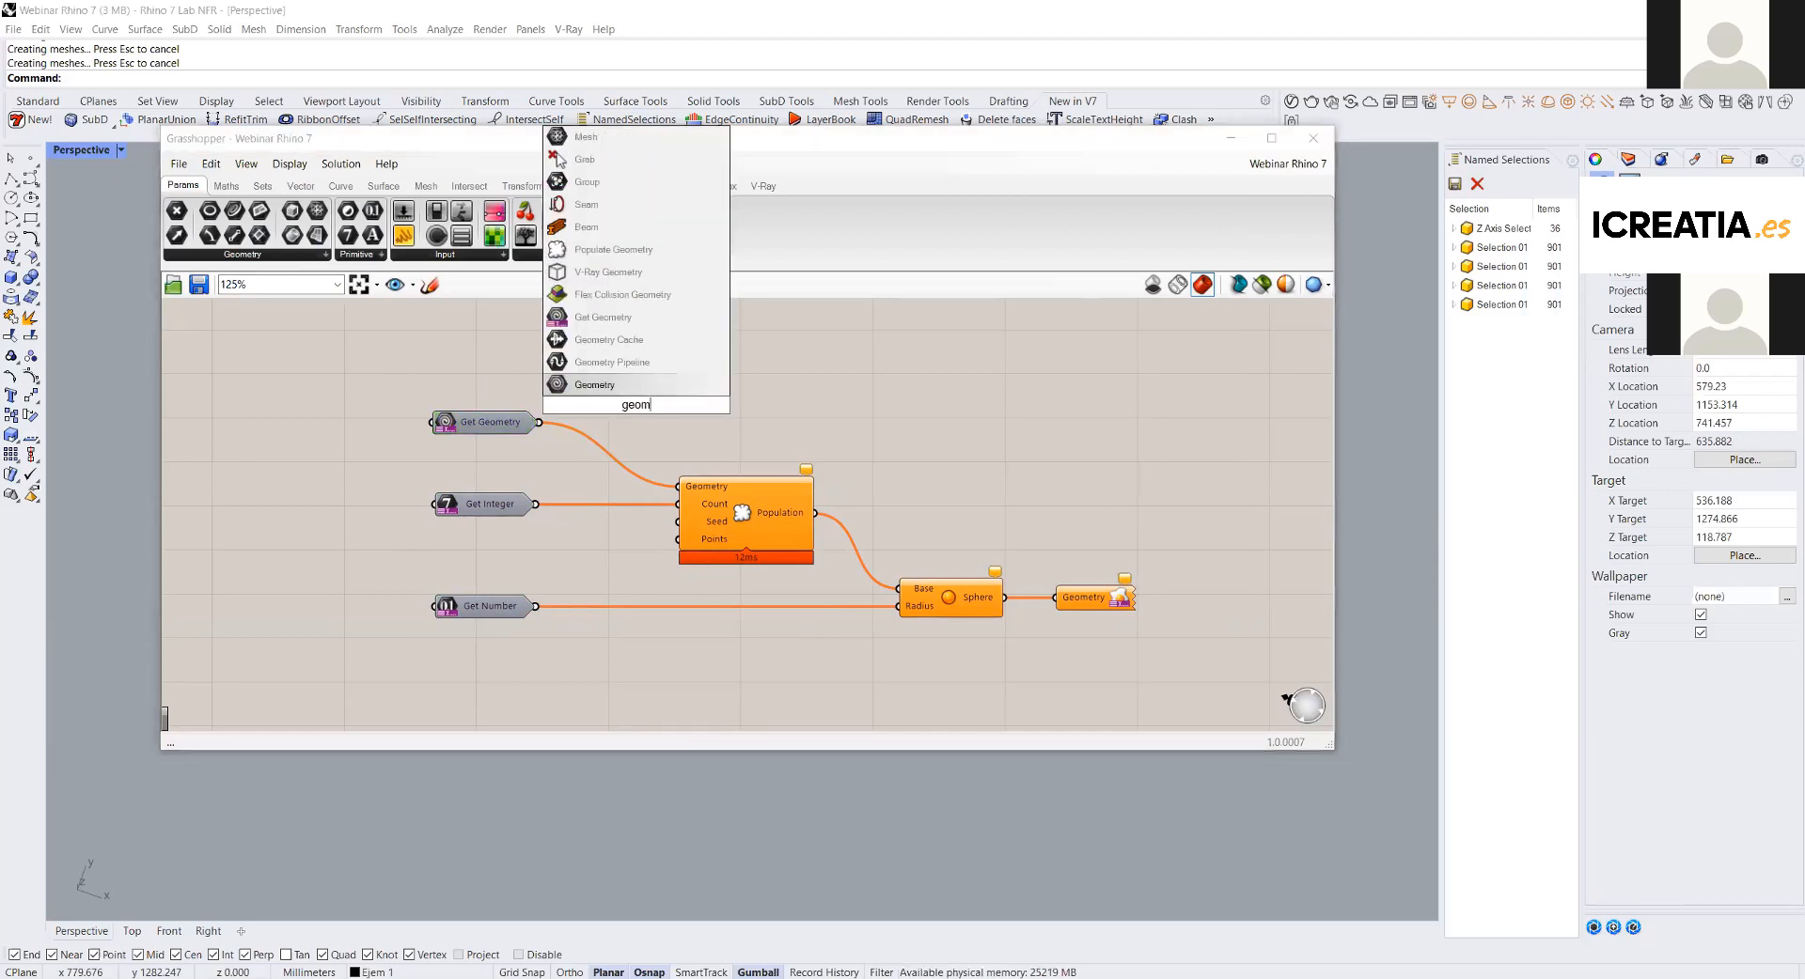
{"action": "key", "text": "Return"}
{"action": "right_click", "coordinate": [664, 416]}
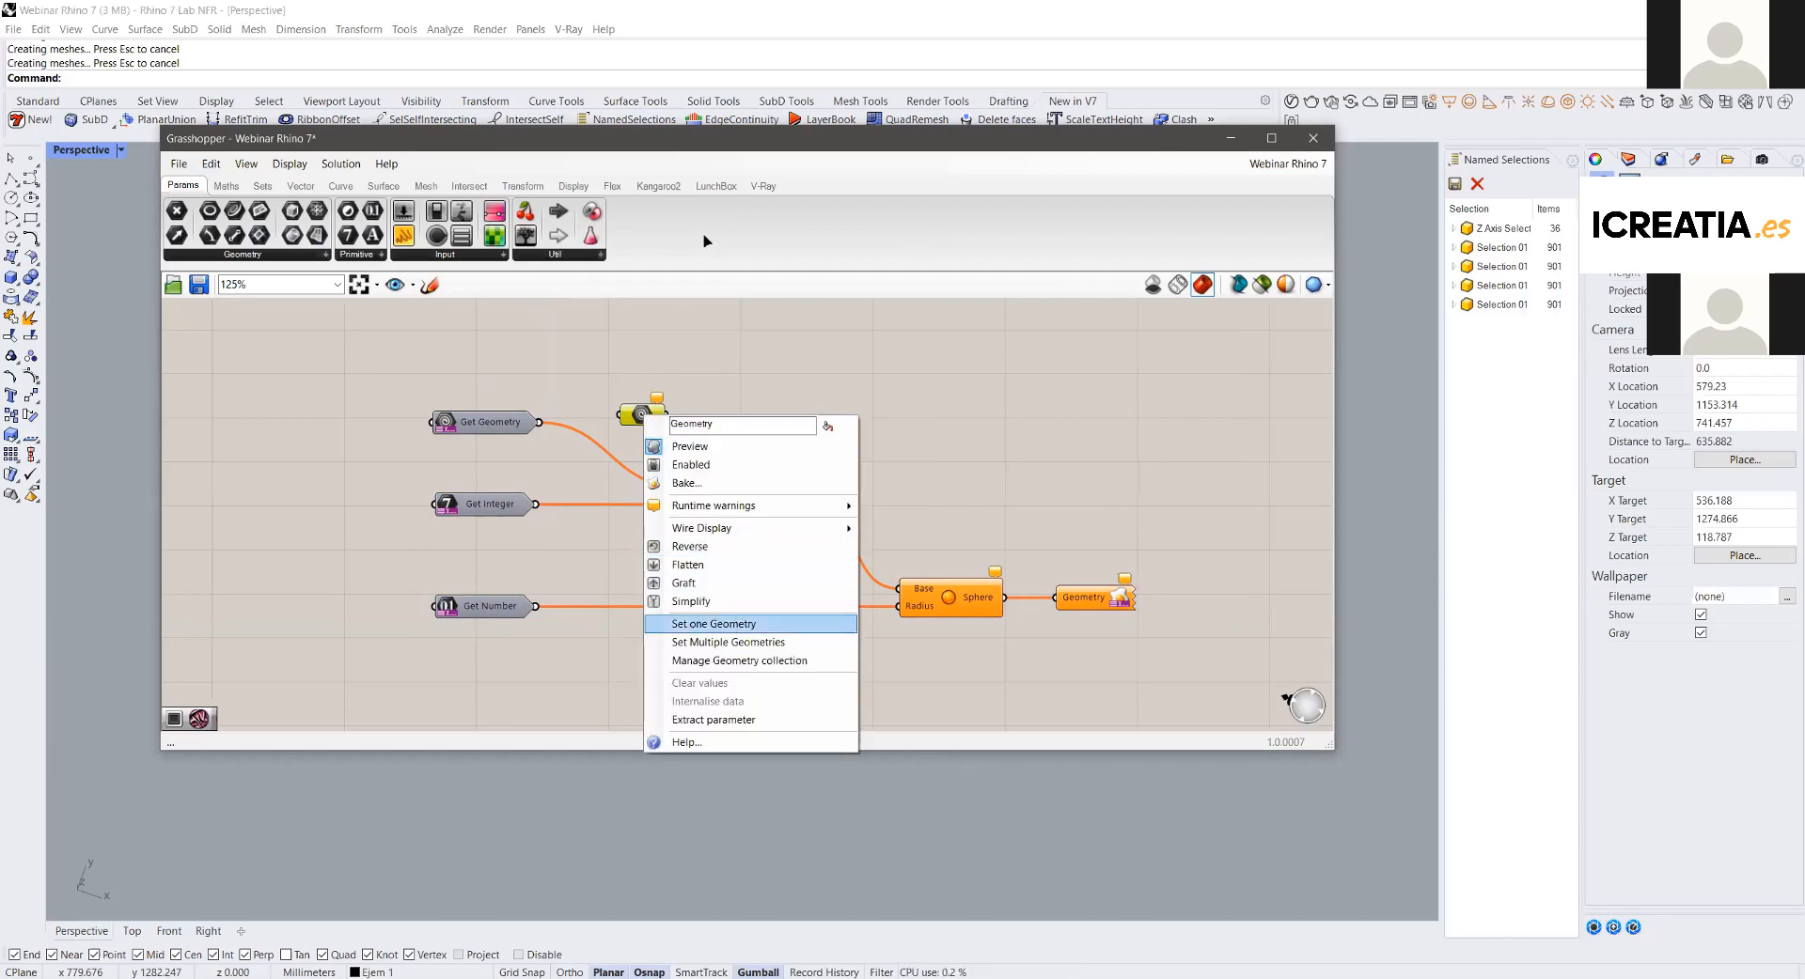
{"action": "key", "text": "Return"}
{"action": "key", "text": "Escape"}
{"action": "left_click", "coordinate": [642, 413]}
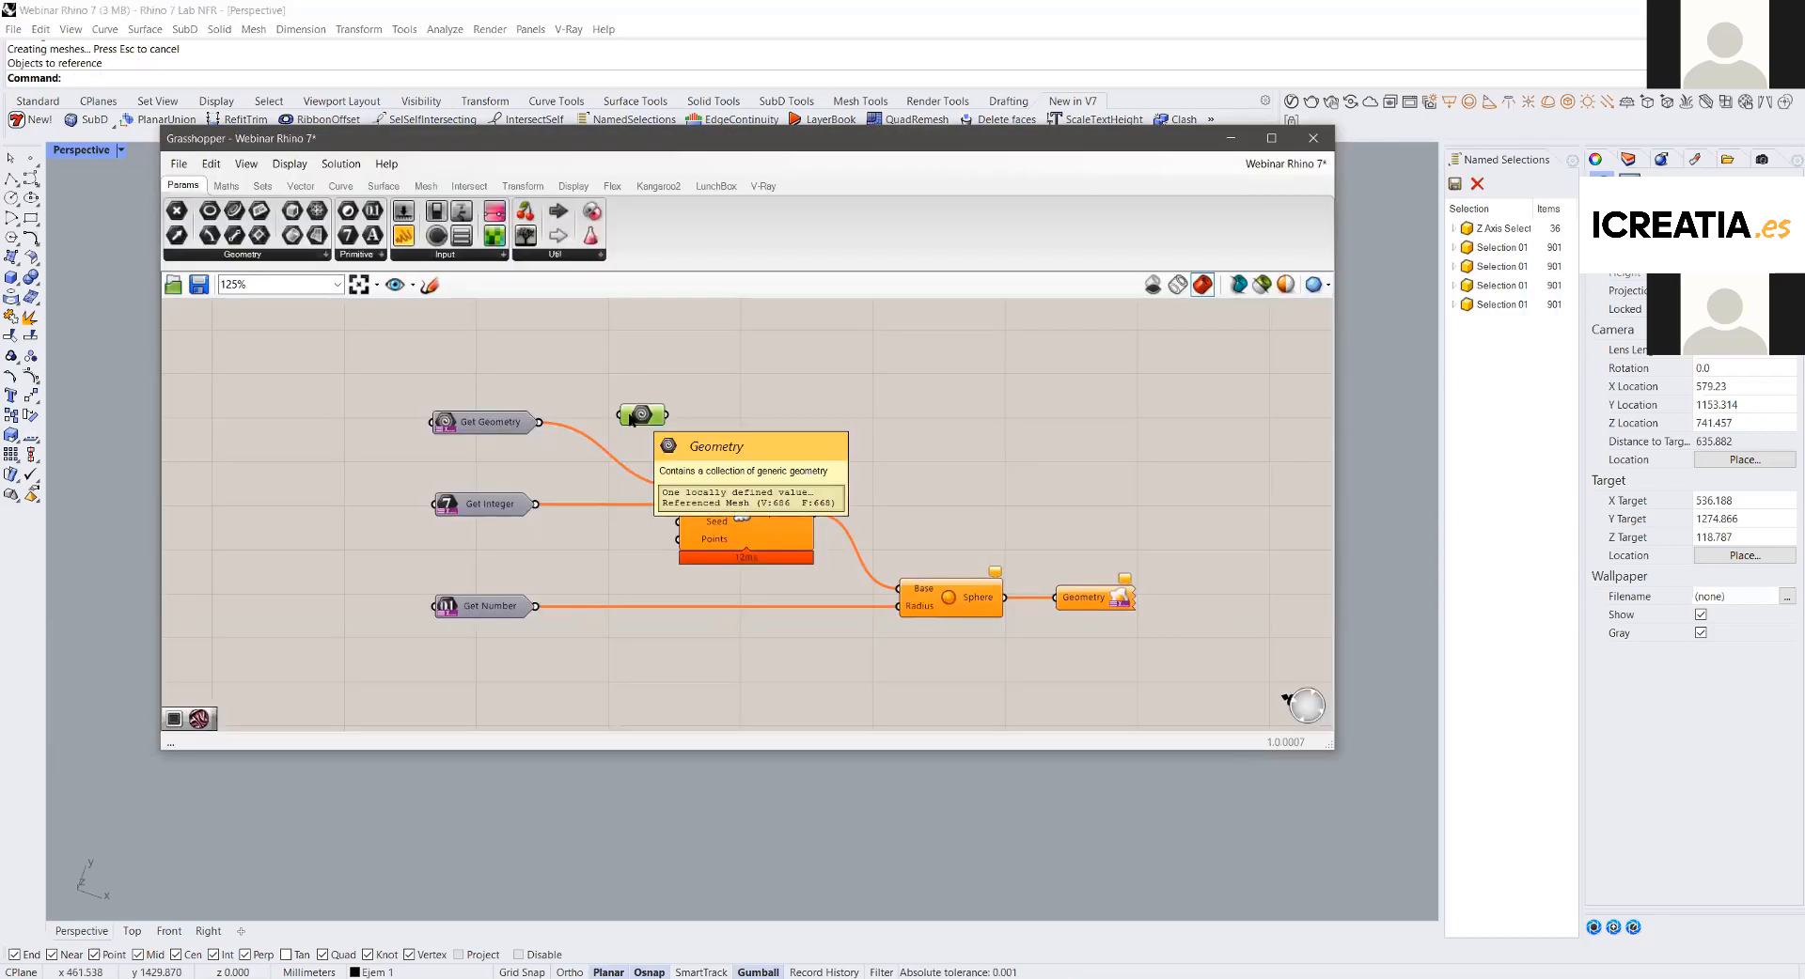
{"action": "key", "text": "Delete"}
Step: Review the available contextual Get components alongside the definition's own Get Geometry input
{"action": "right_click_drag", "start_coordinate": [587, 473], "coordinate": [632, 474]}
{"action": "scroll", "coordinate": [550, 449], "scroll_direction": "up", "scroll_amount": 2}
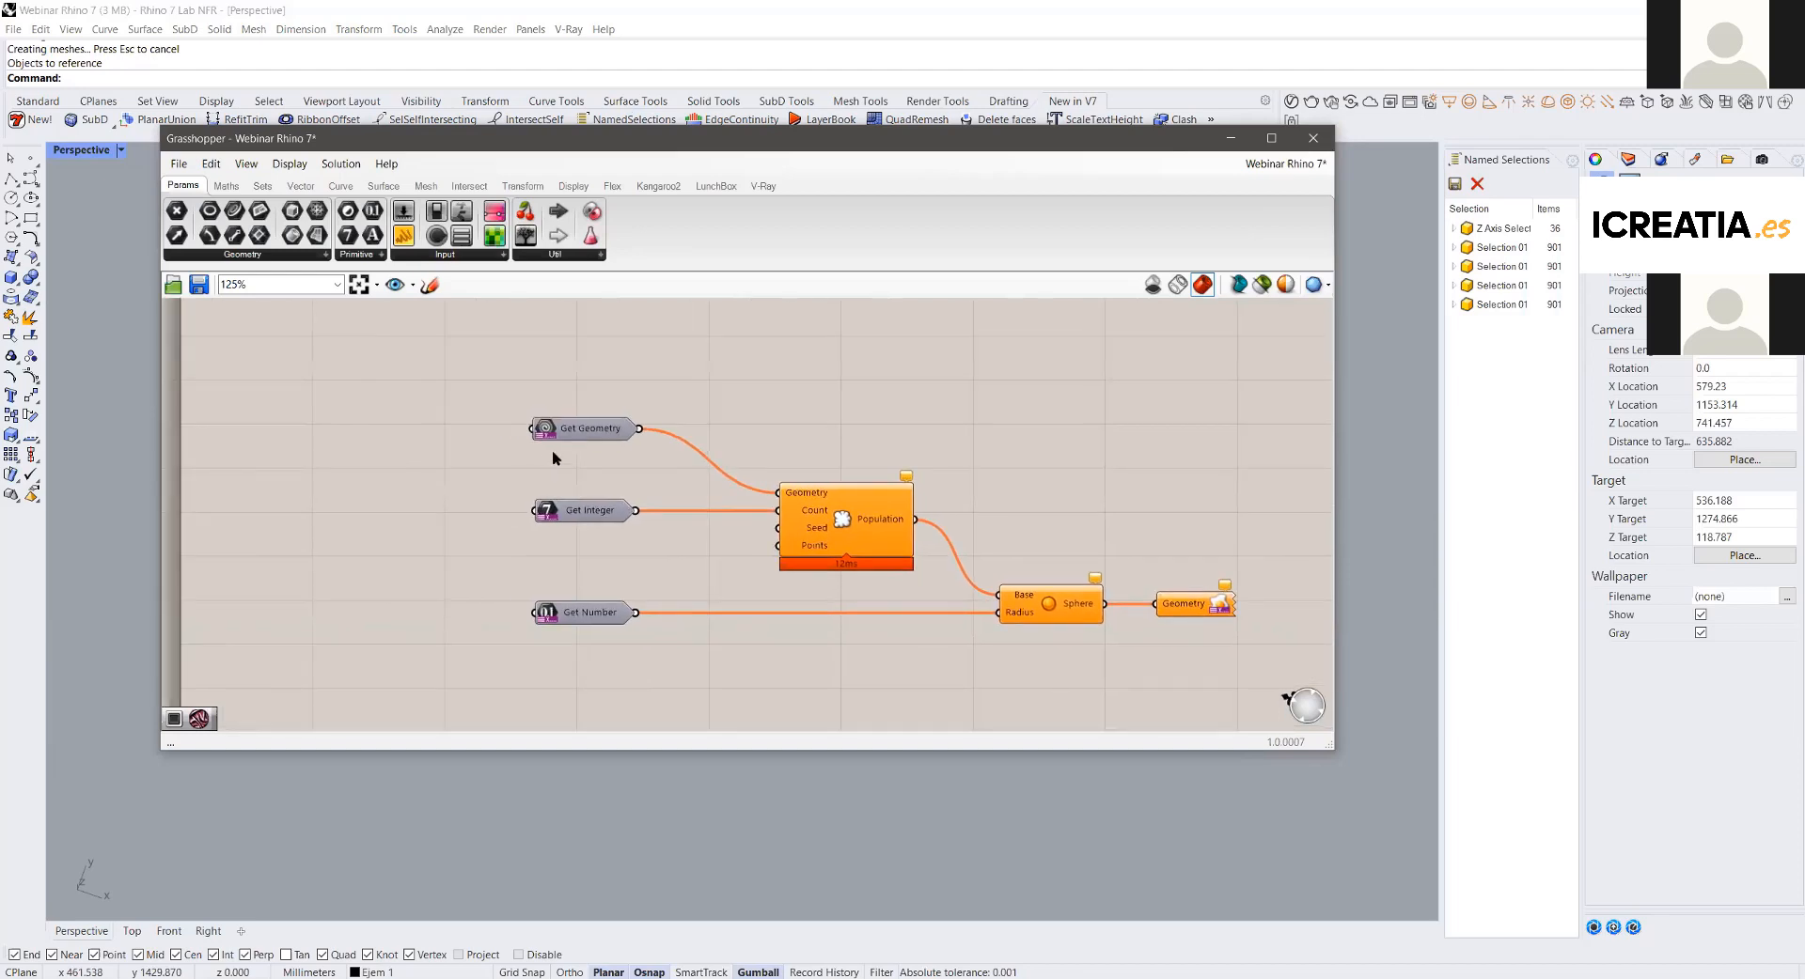
{"action": "left_click", "coordinate": [557, 256]}
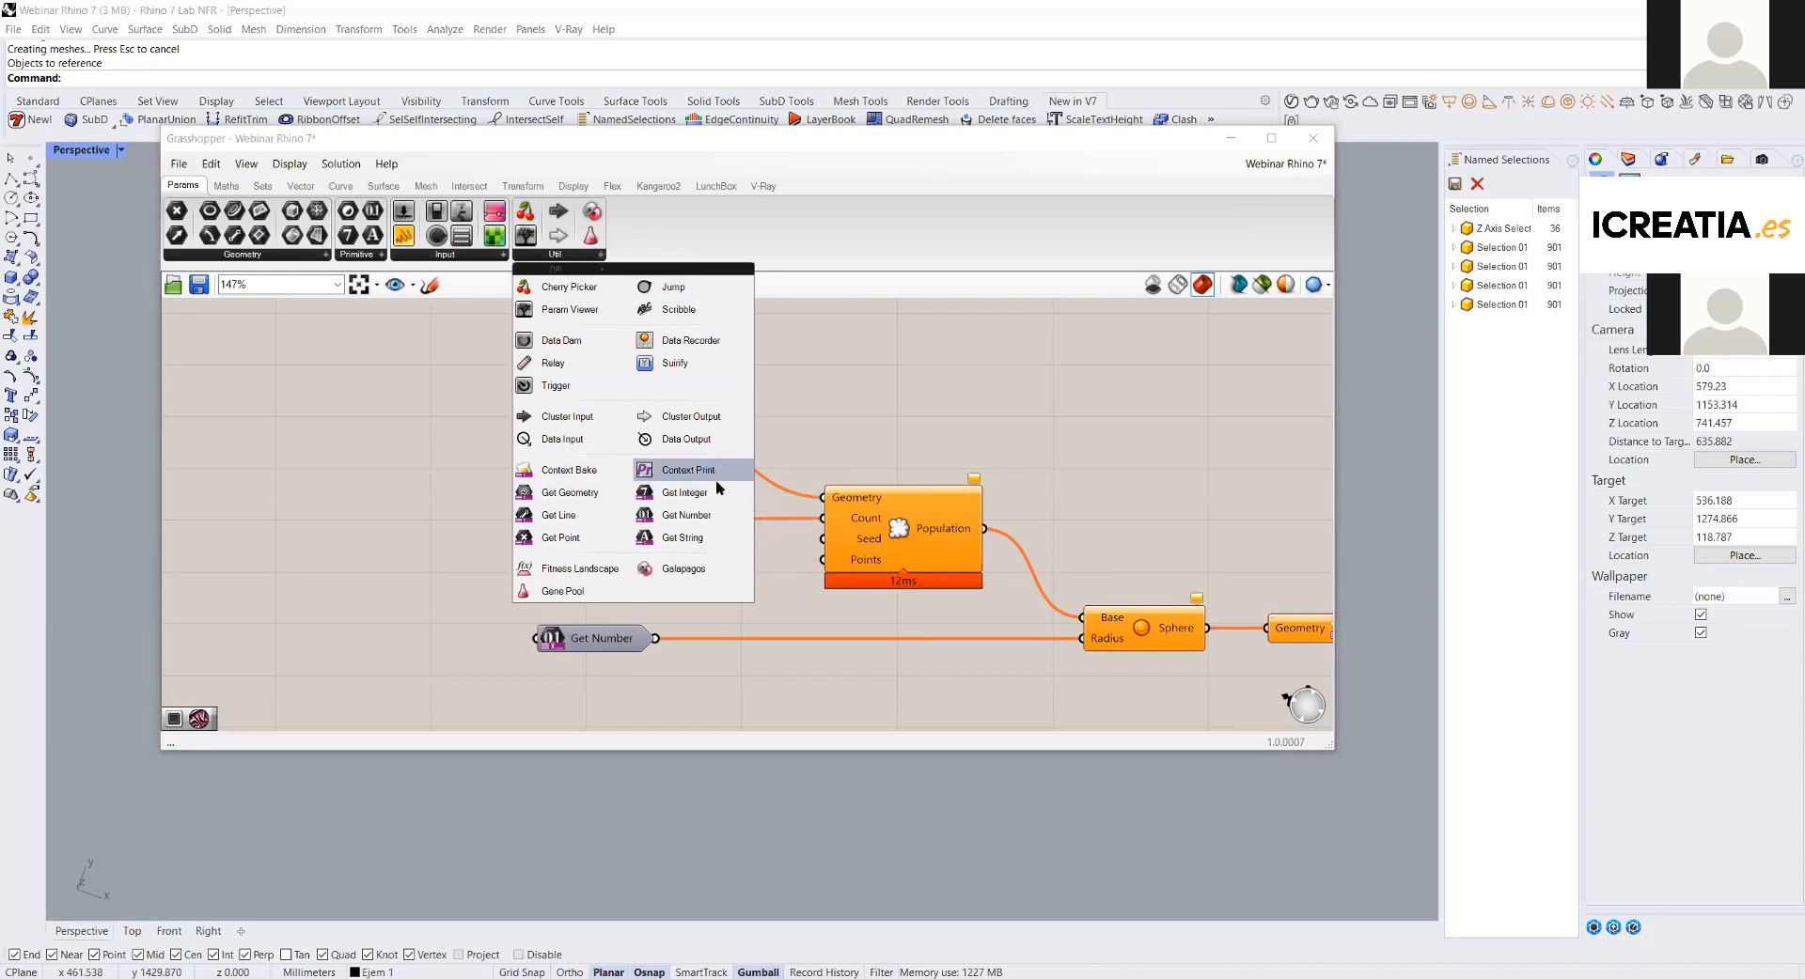
{"action": "left_click", "coordinate": [602, 421]}
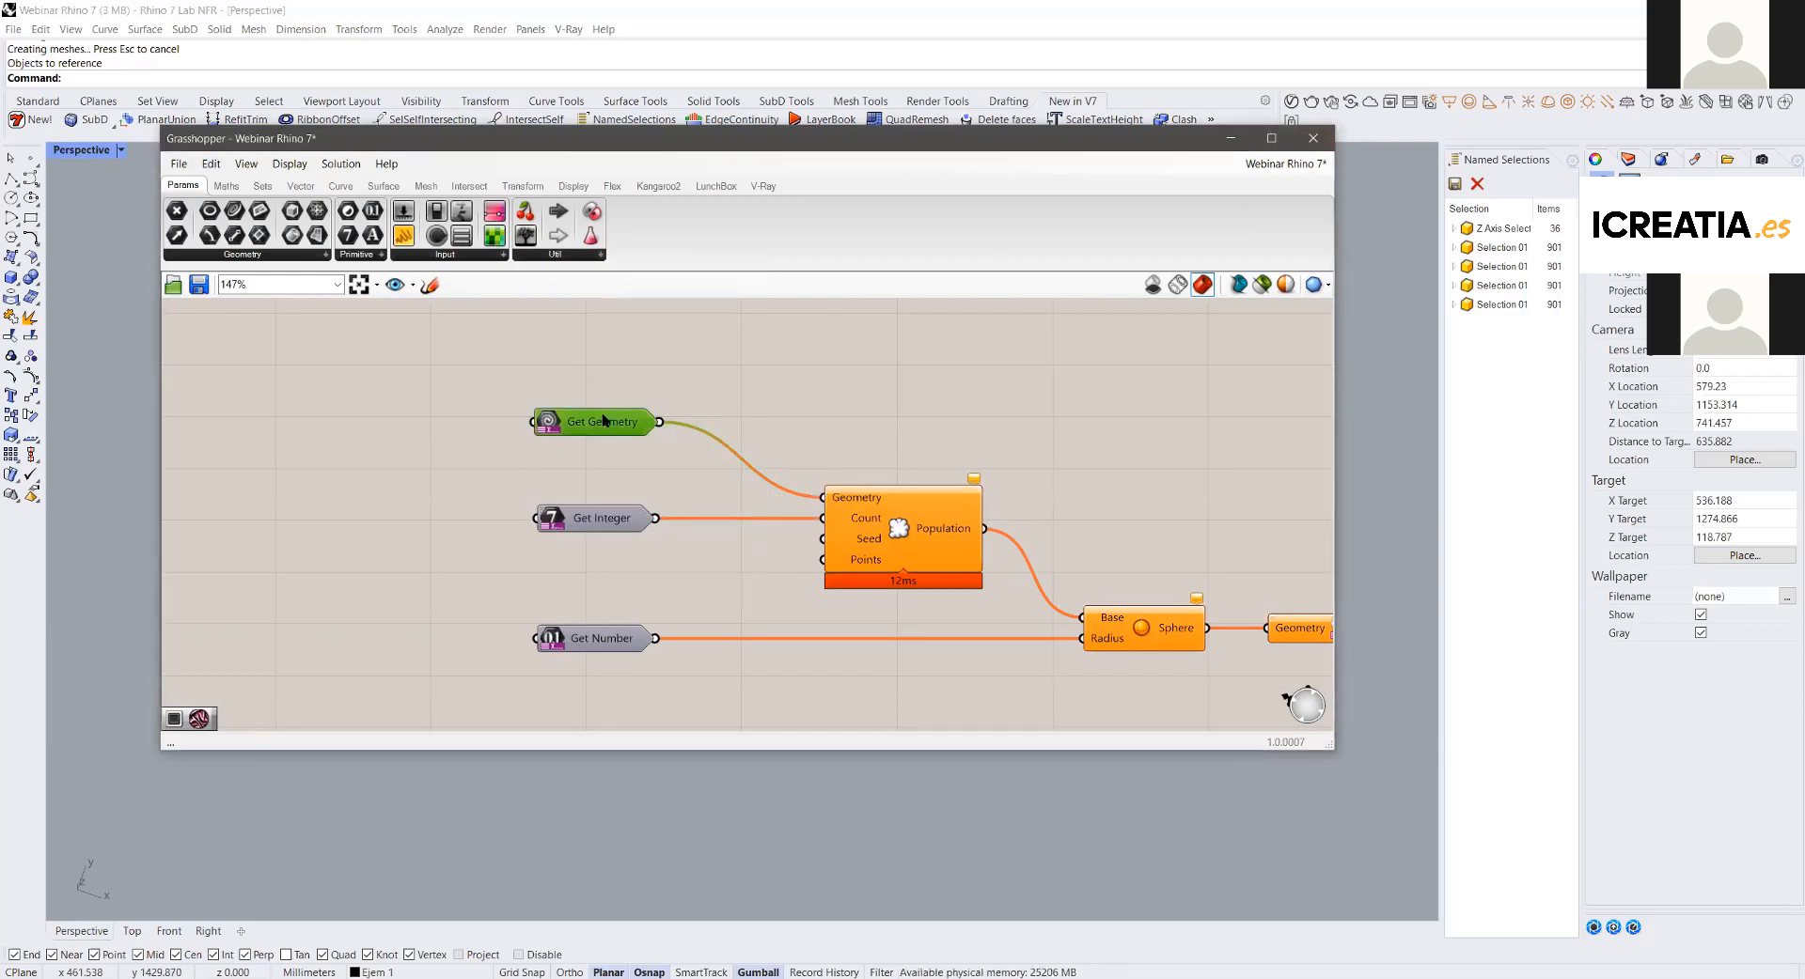
{"action": "left_click", "coordinate": [499, 438]}
{"action": "right_click_drag", "start_coordinate": [897, 528], "coordinate": [786, 419]}
{"action": "left_click", "coordinate": [510, 367]}
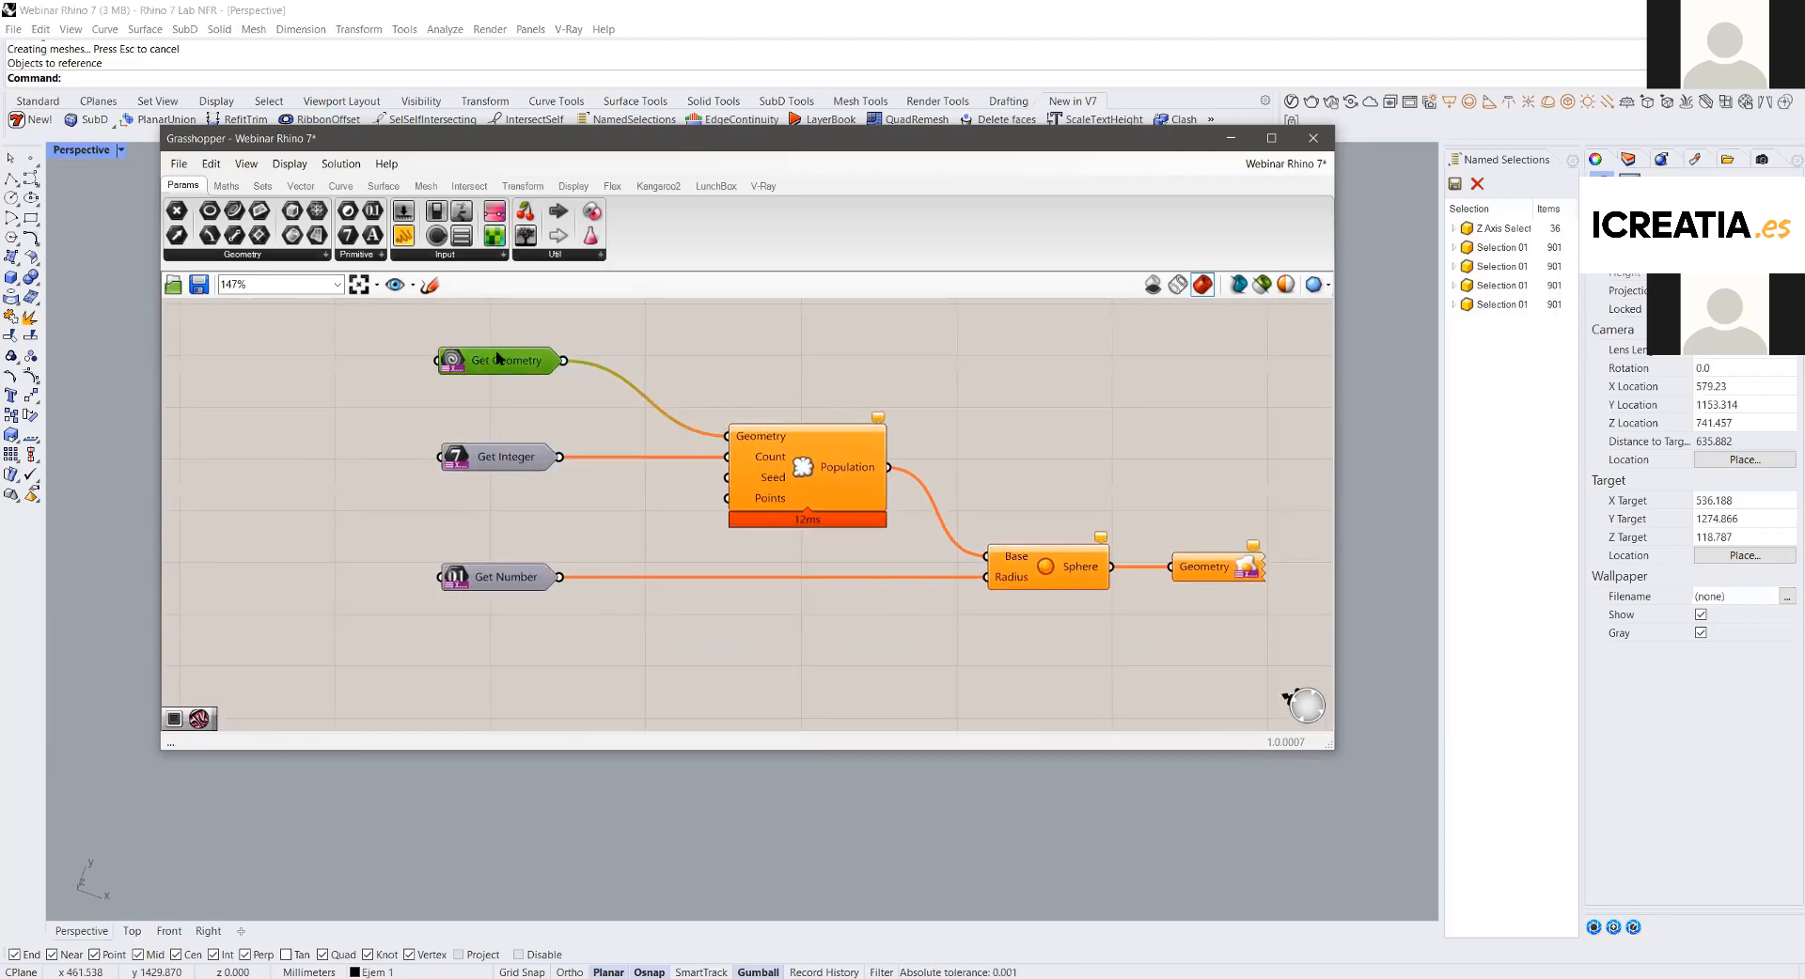
Step: Examine the Get Integer and Get Number inputs and how they feed the sphere count and radius
{"action": "left_click", "coordinate": [476, 464]}
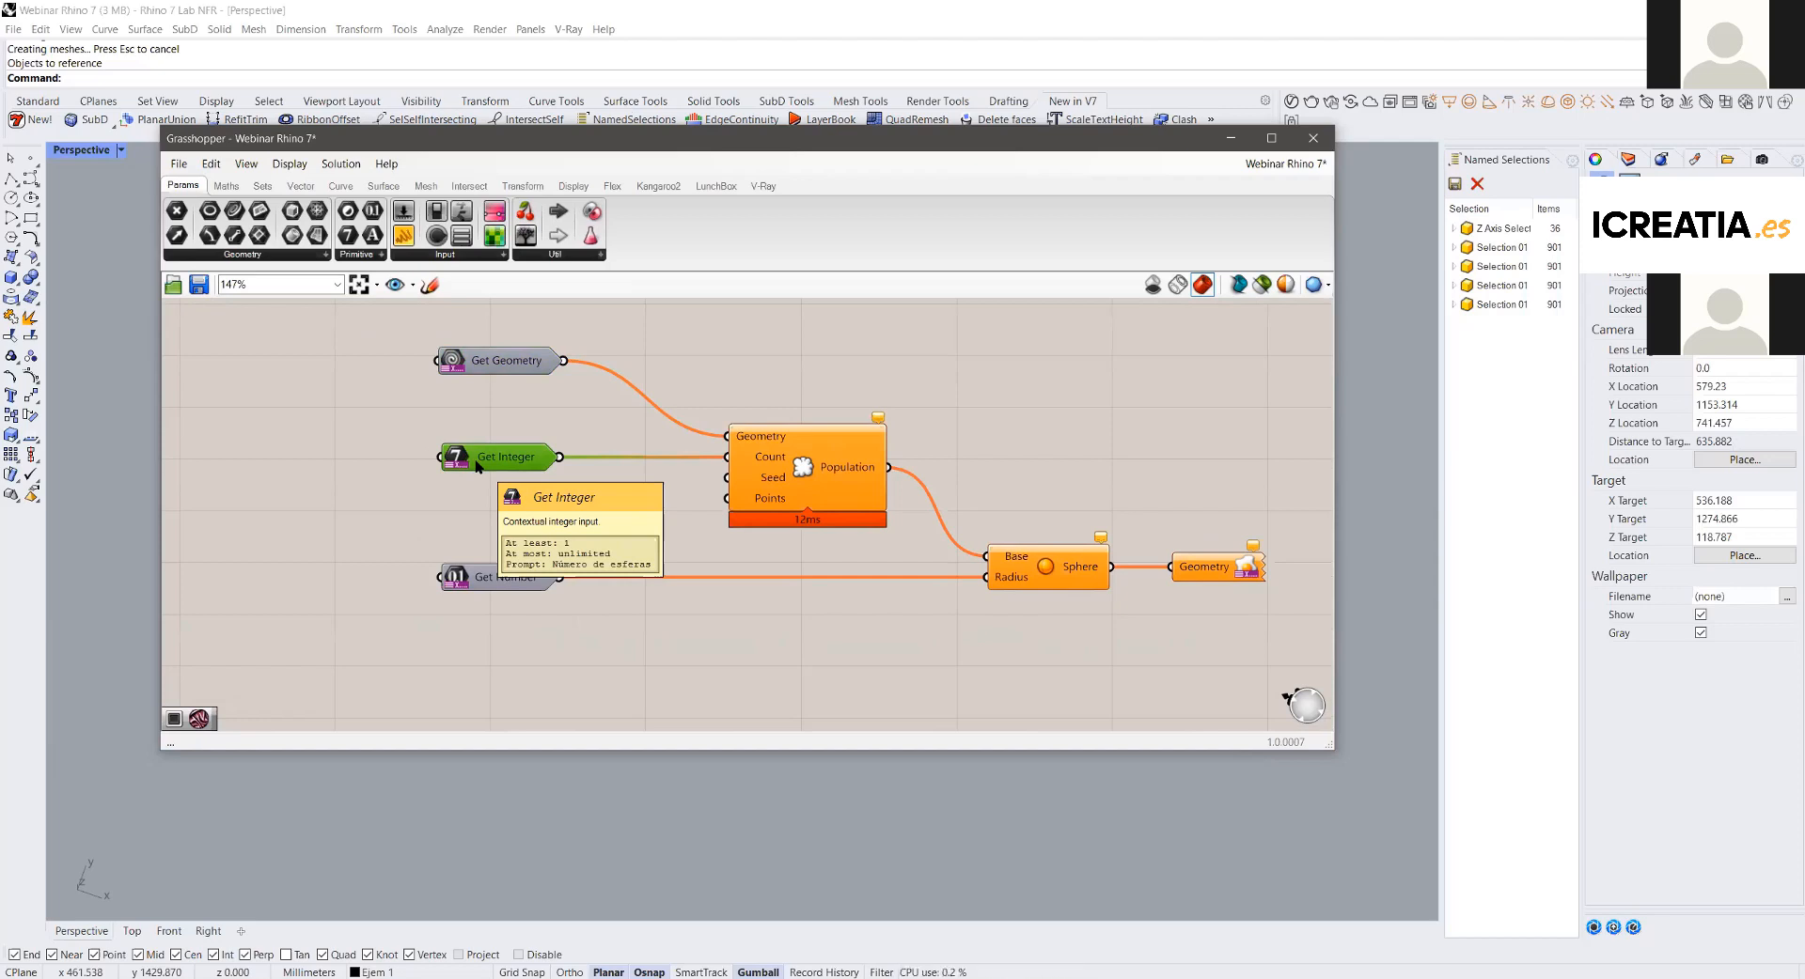
{"action": "scroll", "coordinate": [584, 477], "scroll_direction": "up", "scroll_amount": 5}
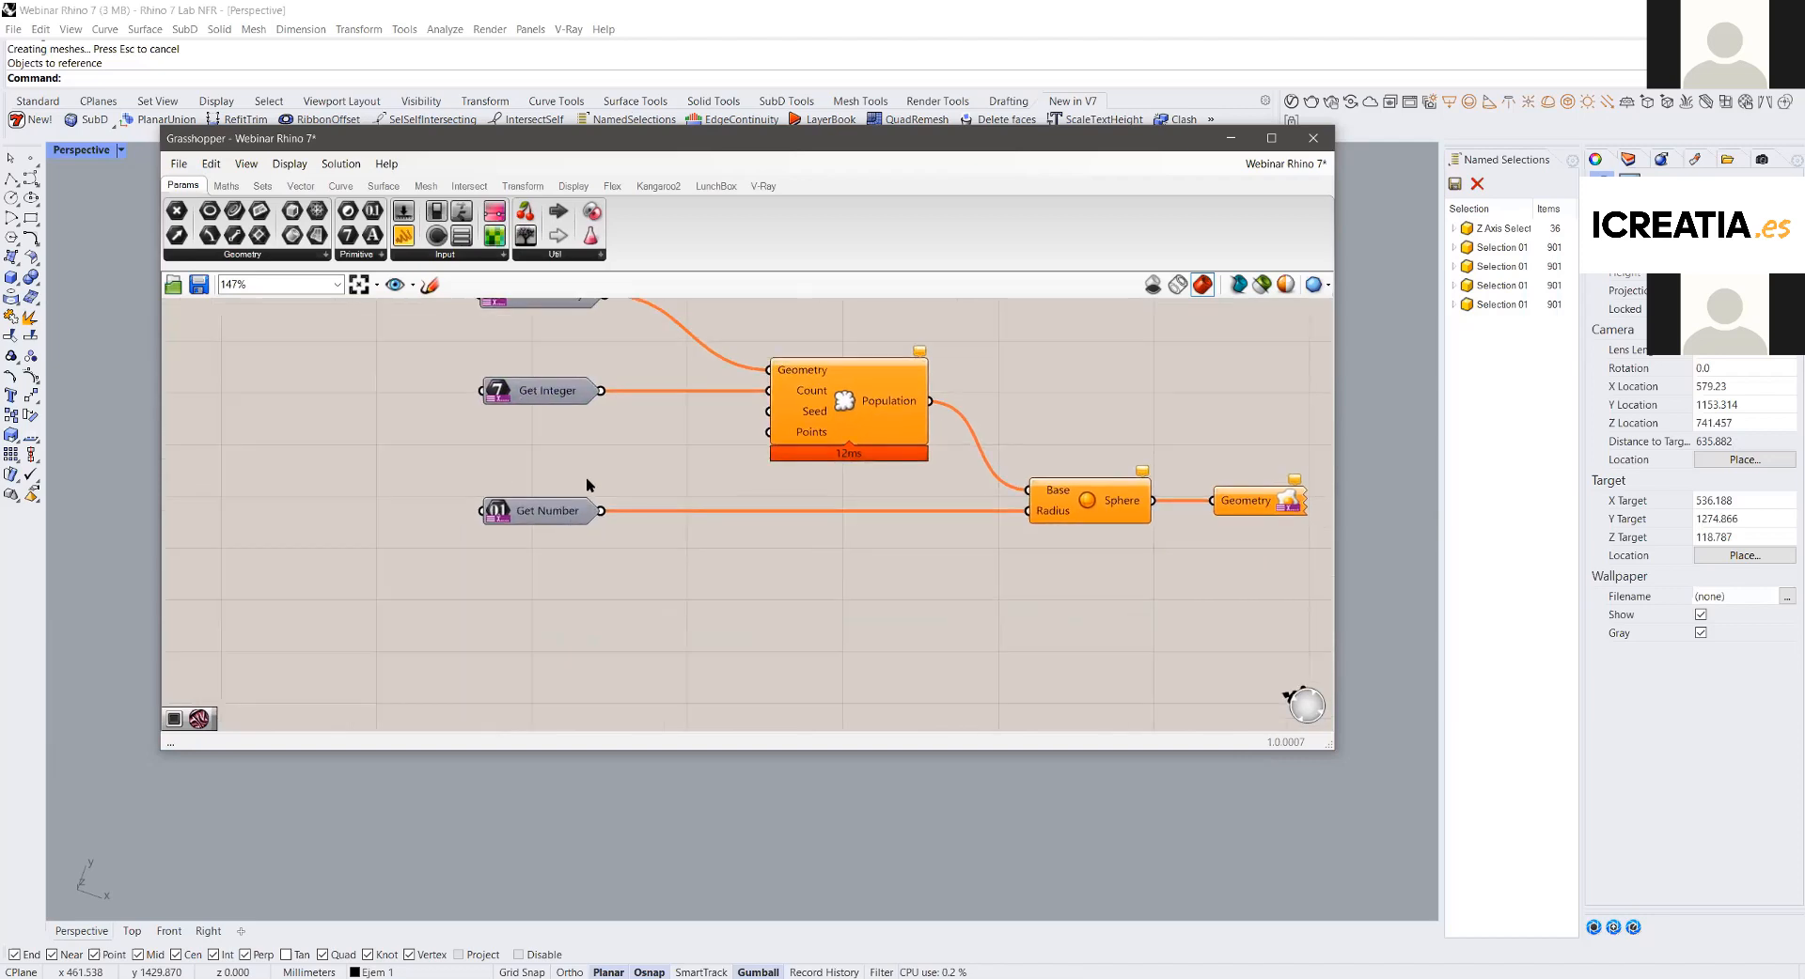
{"action": "scroll", "coordinate": [462, 477], "scroll_direction": "down", "scroll_amount": 1}
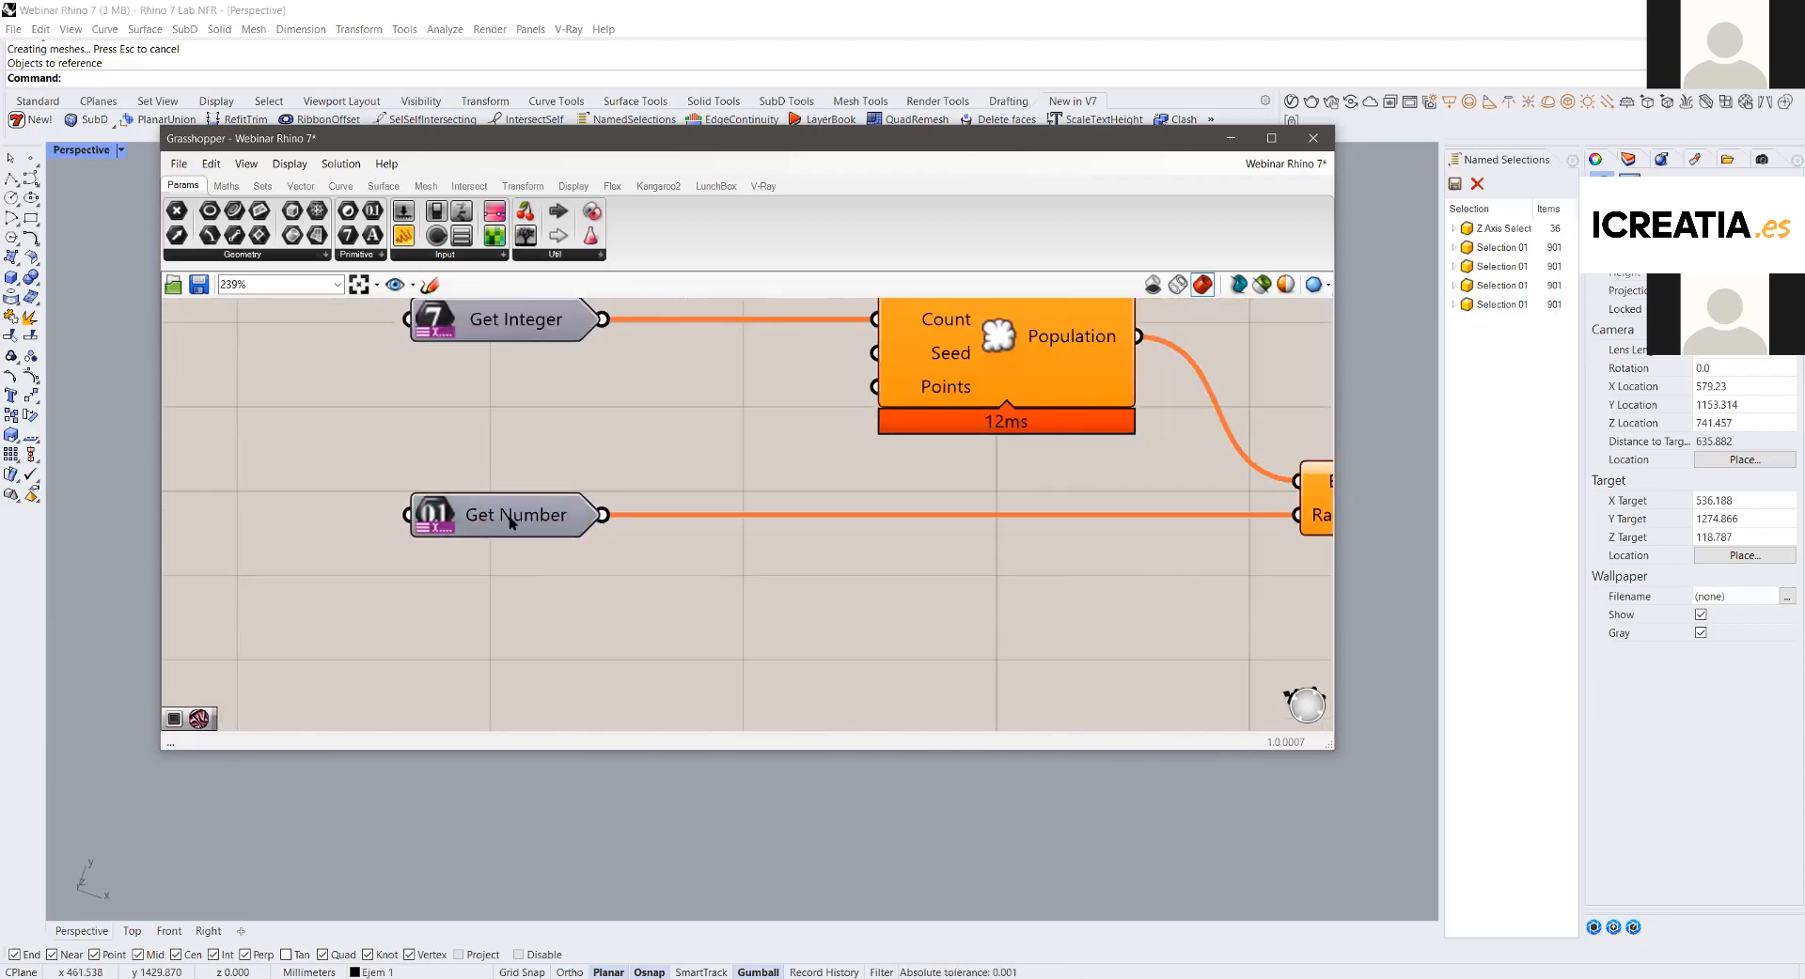
{"action": "scroll", "coordinate": [511, 523], "scroll_direction": "down", "scroll_amount": 3}
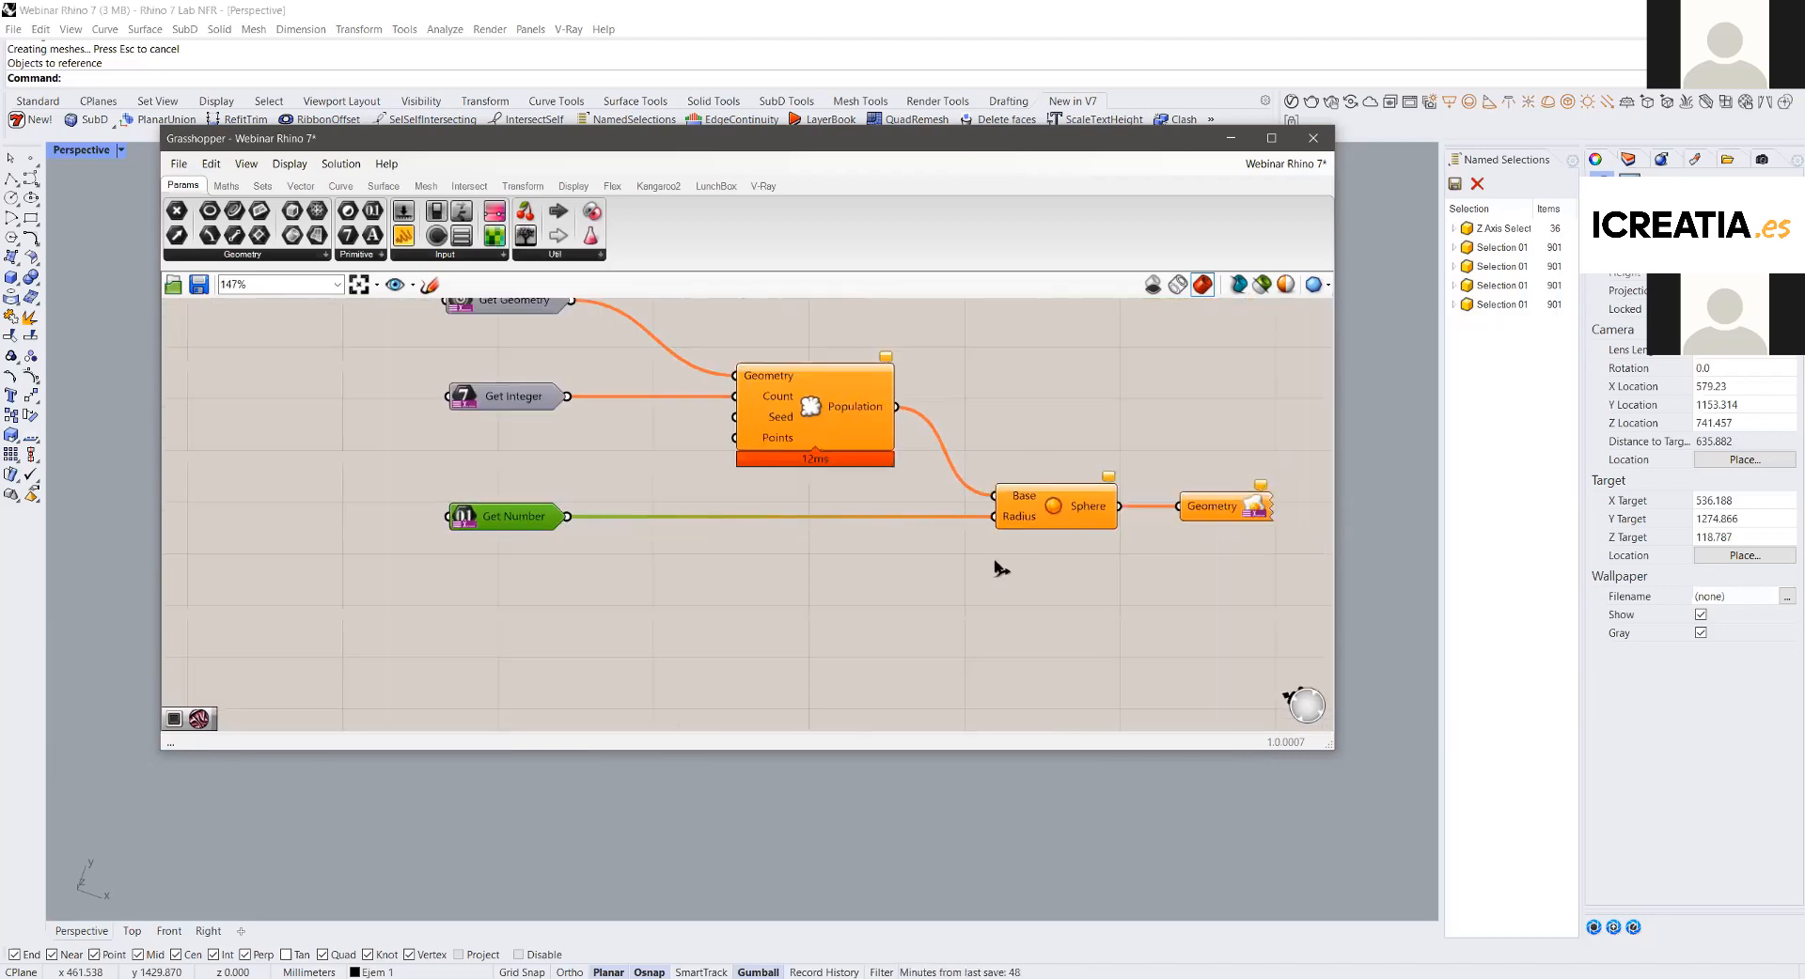
{"action": "right_click_drag", "start_coordinate": [591, 464], "coordinate": [634, 510]}
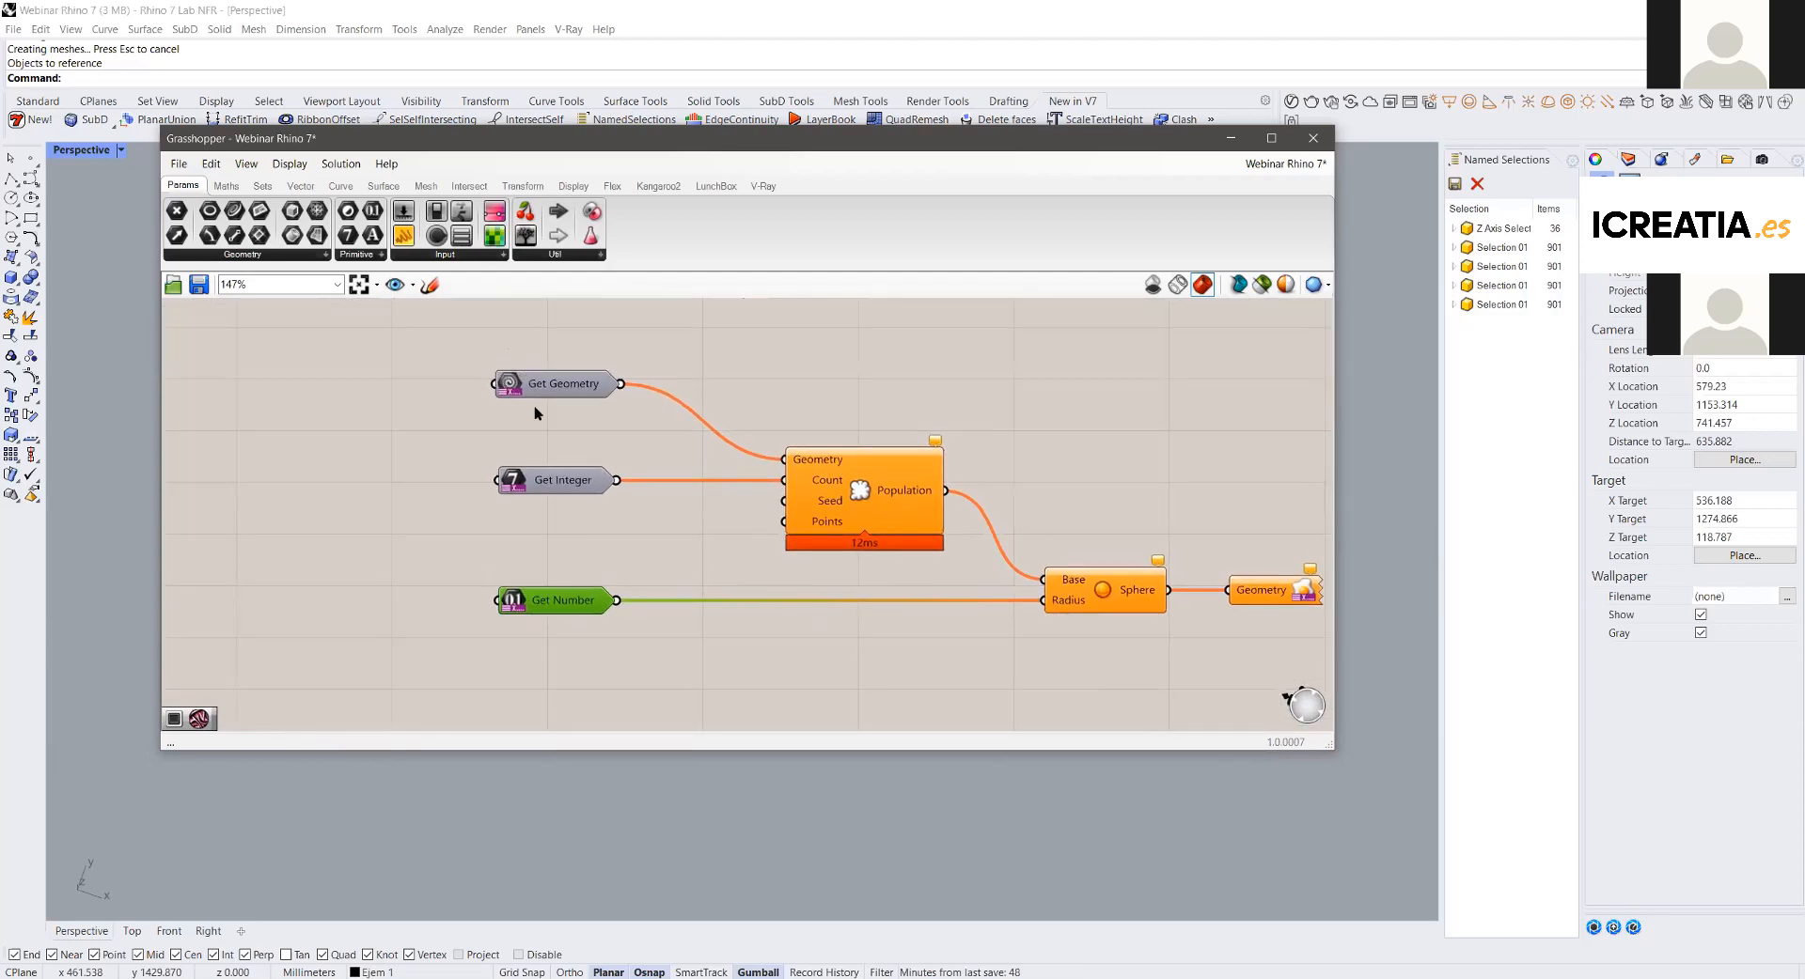
{"action": "left_click", "coordinate": [540, 386]}
{"action": "left_click", "coordinate": [546, 483]}
{"action": "mouse_move", "coordinate": [620, 649]}
{"action": "left_mouse_down"}
{"action": "mouse_move", "coordinate": [442, 344]}
{"action": "mouse_move", "coordinate": [632, 584]}
{"action": "mouse_move", "coordinate": [648, 668]}
{"action": "left_mouse_up"}
{"action": "left_click", "coordinate": [437, 356]}
{"action": "left_click", "coordinate": [559, 385]}
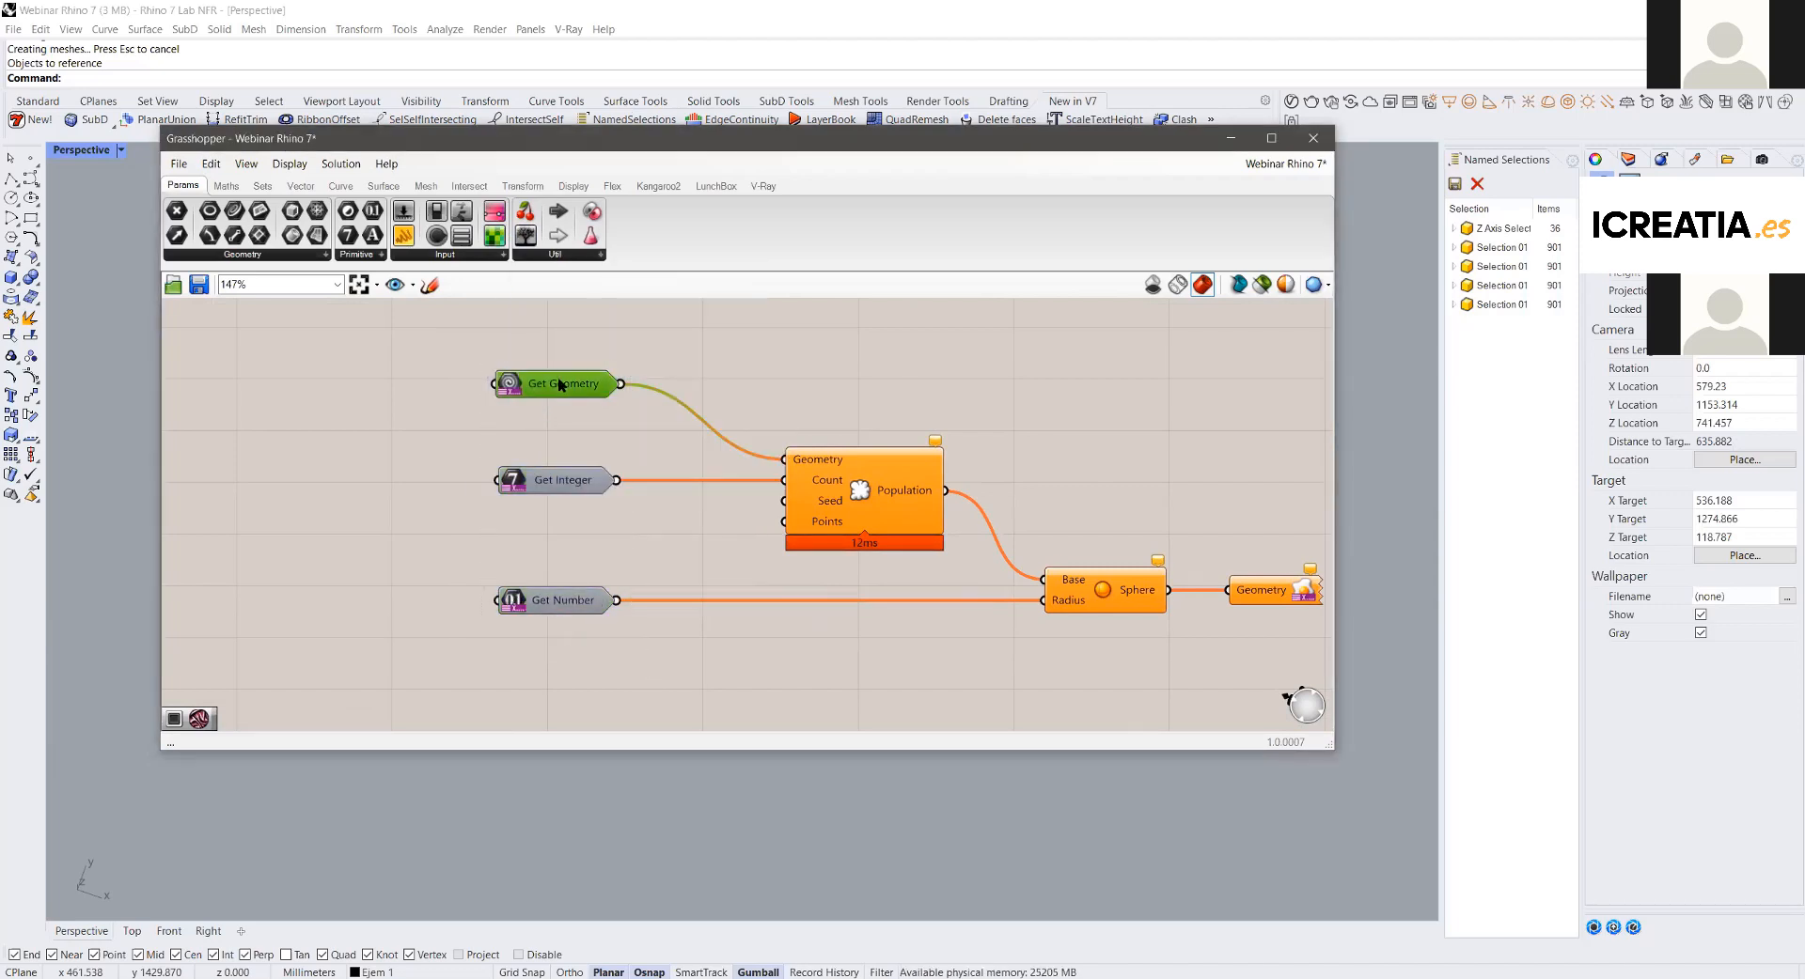
{"action": "left_click", "coordinate": [564, 482]}
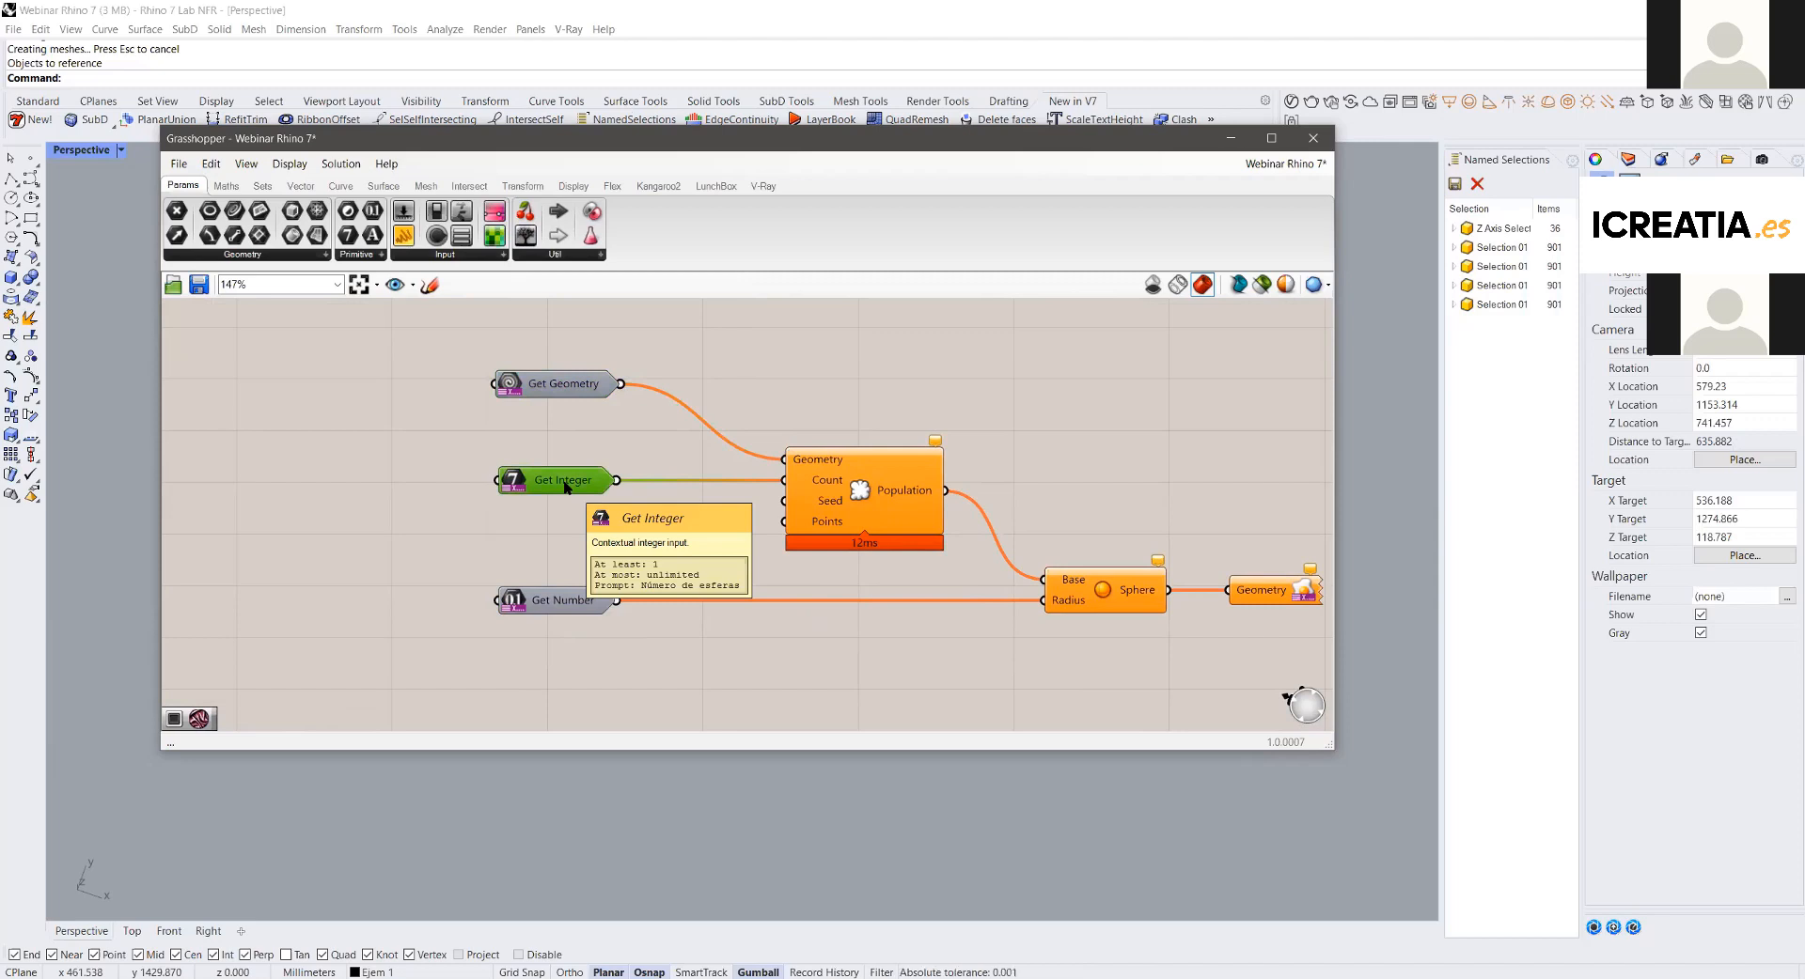
Step: Check the contextual prompt messages assigned to the Get Geometry and Get Integer inputs
{"action": "left_click_drag", "start_coordinate": [569, 643], "coordinate": [524, 387]}
{"action": "right_click", "coordinate": [533, 383]}
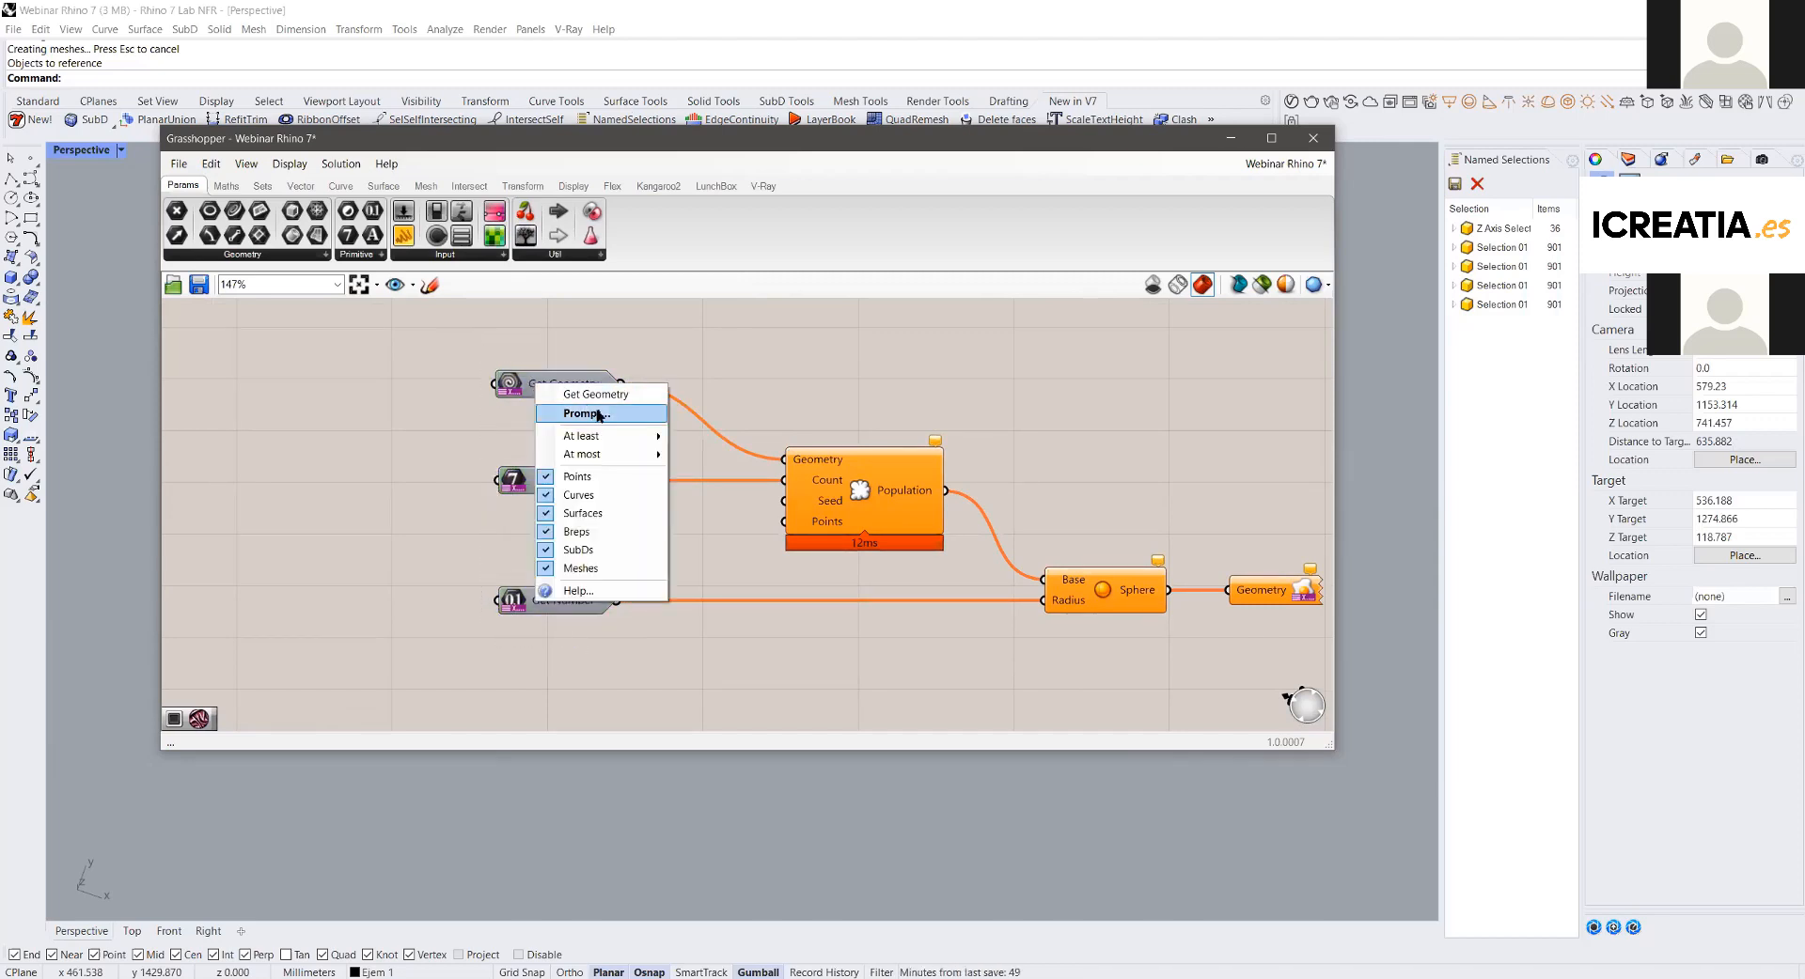
{"action": "key", "text": "Return"}
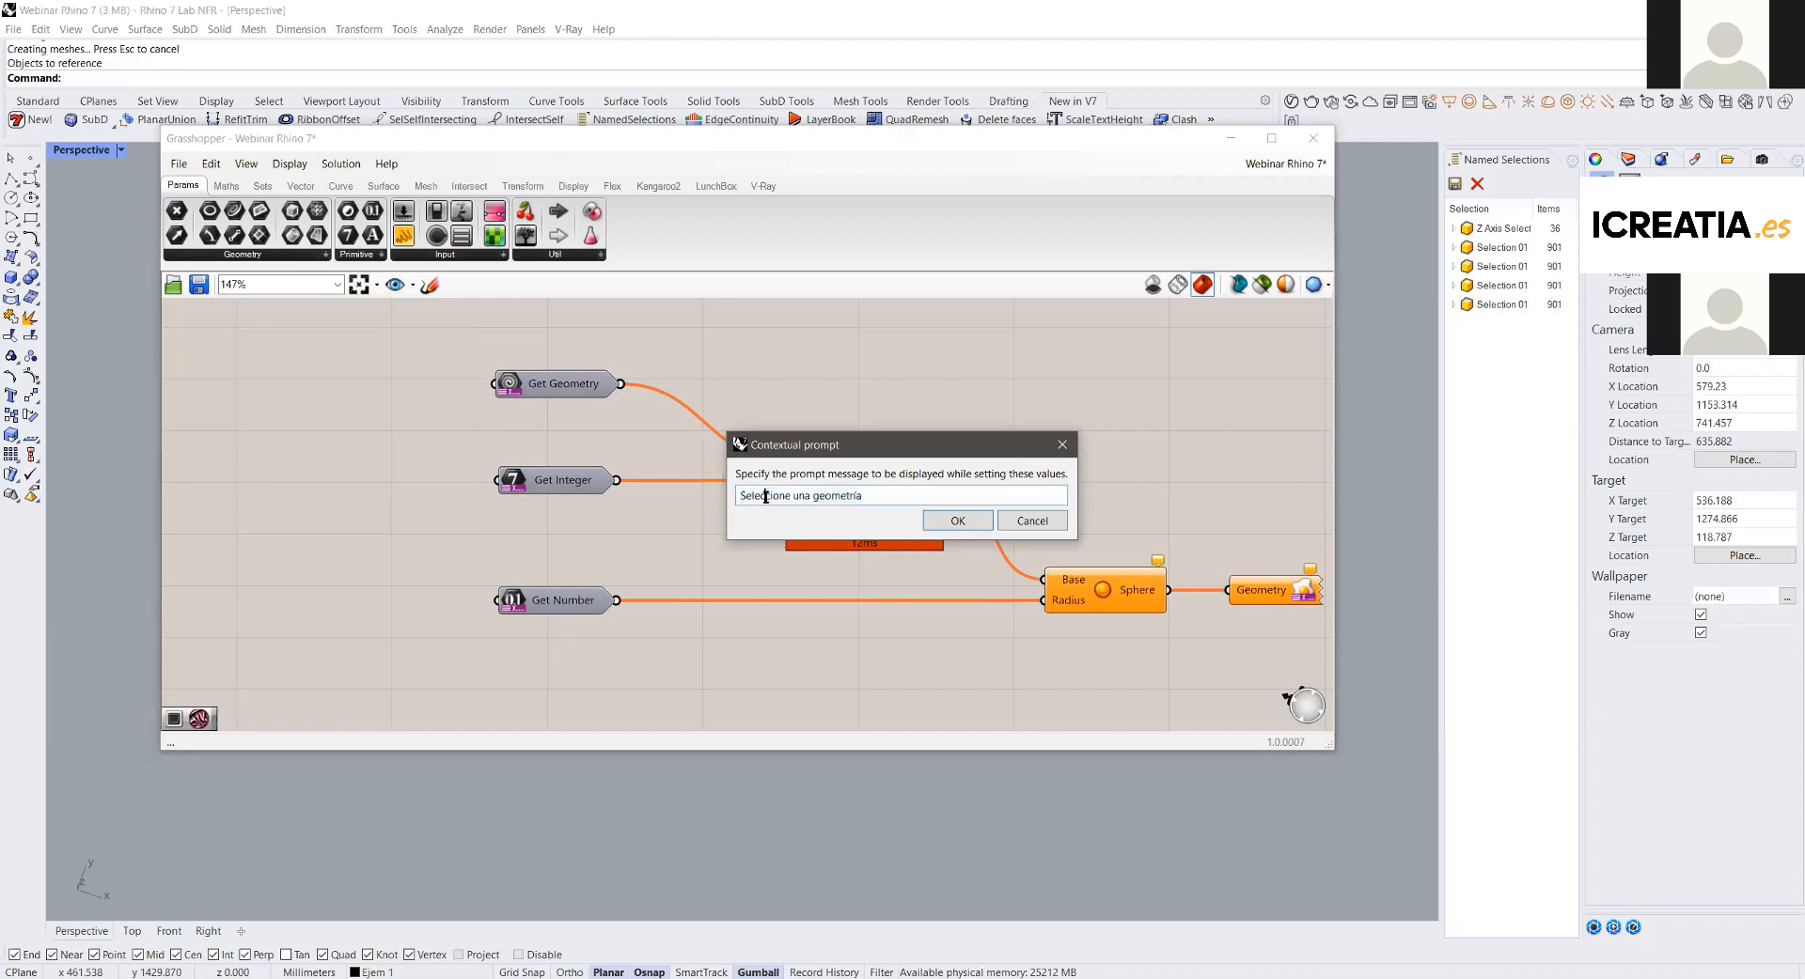
{"action": "left_click", "coordinate": [871, 496]}
{"action": "key", "text": "Return"}
{"action": "right_click", "coordinate": [542, 481]}
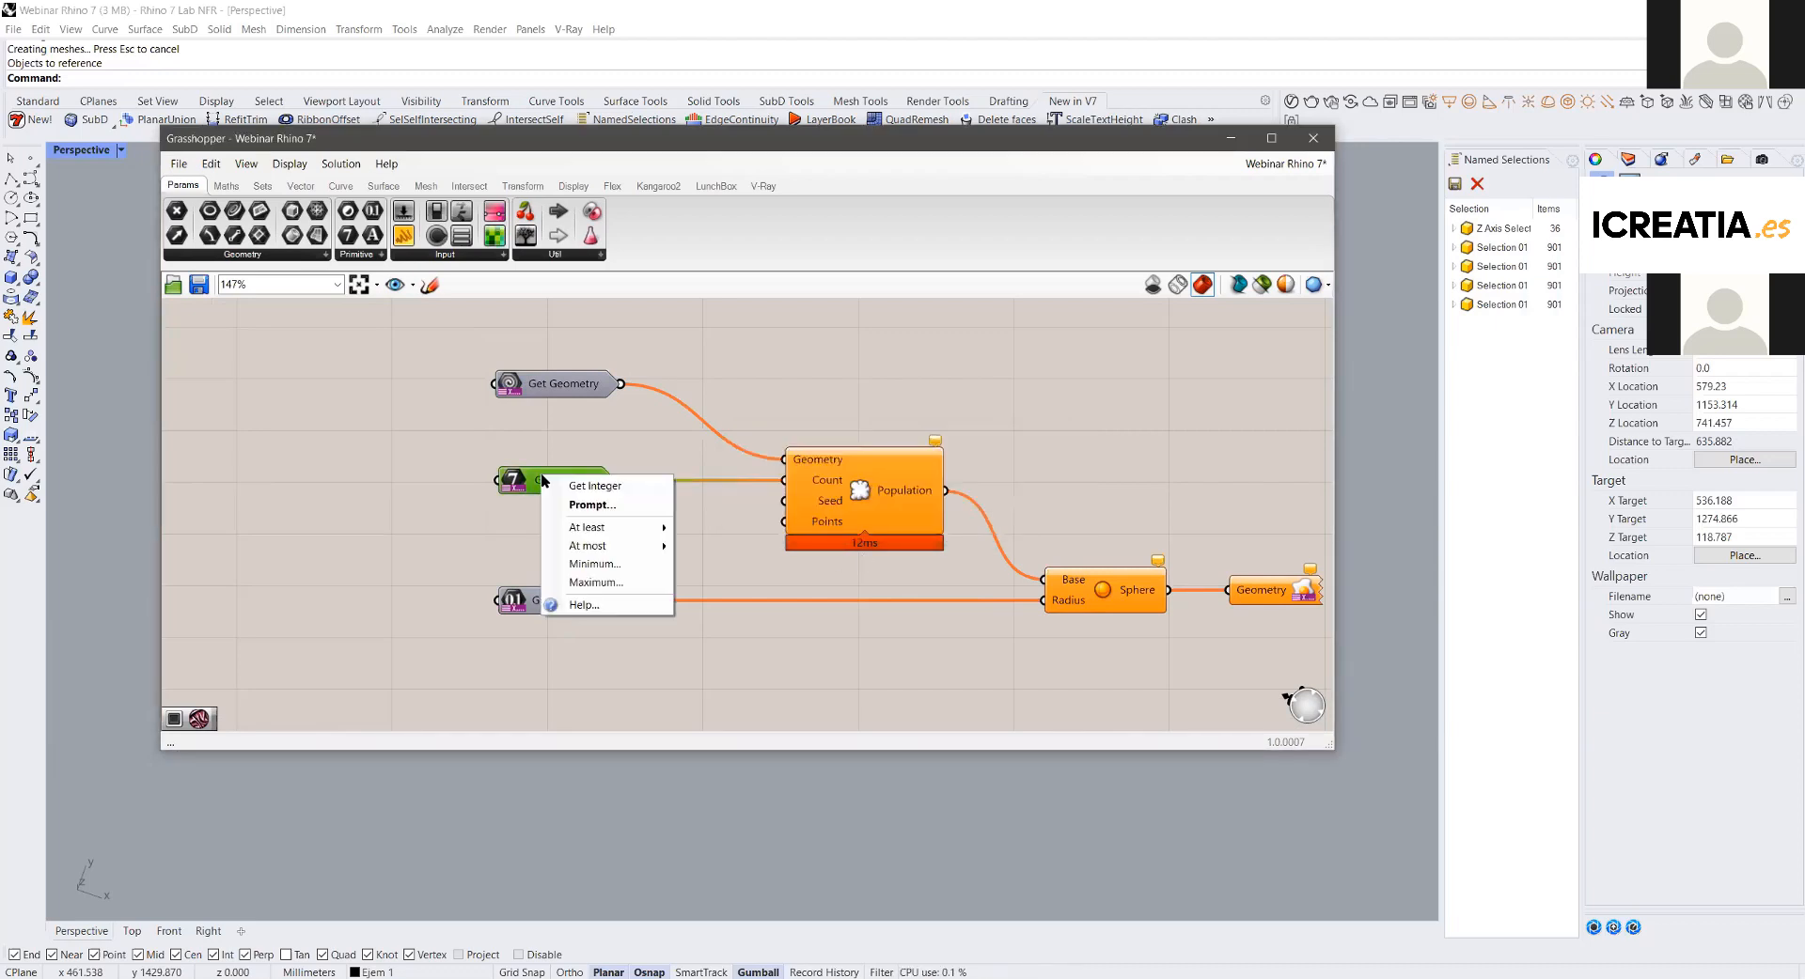
{"action": "left_click", "coordinate": [592, 506]}
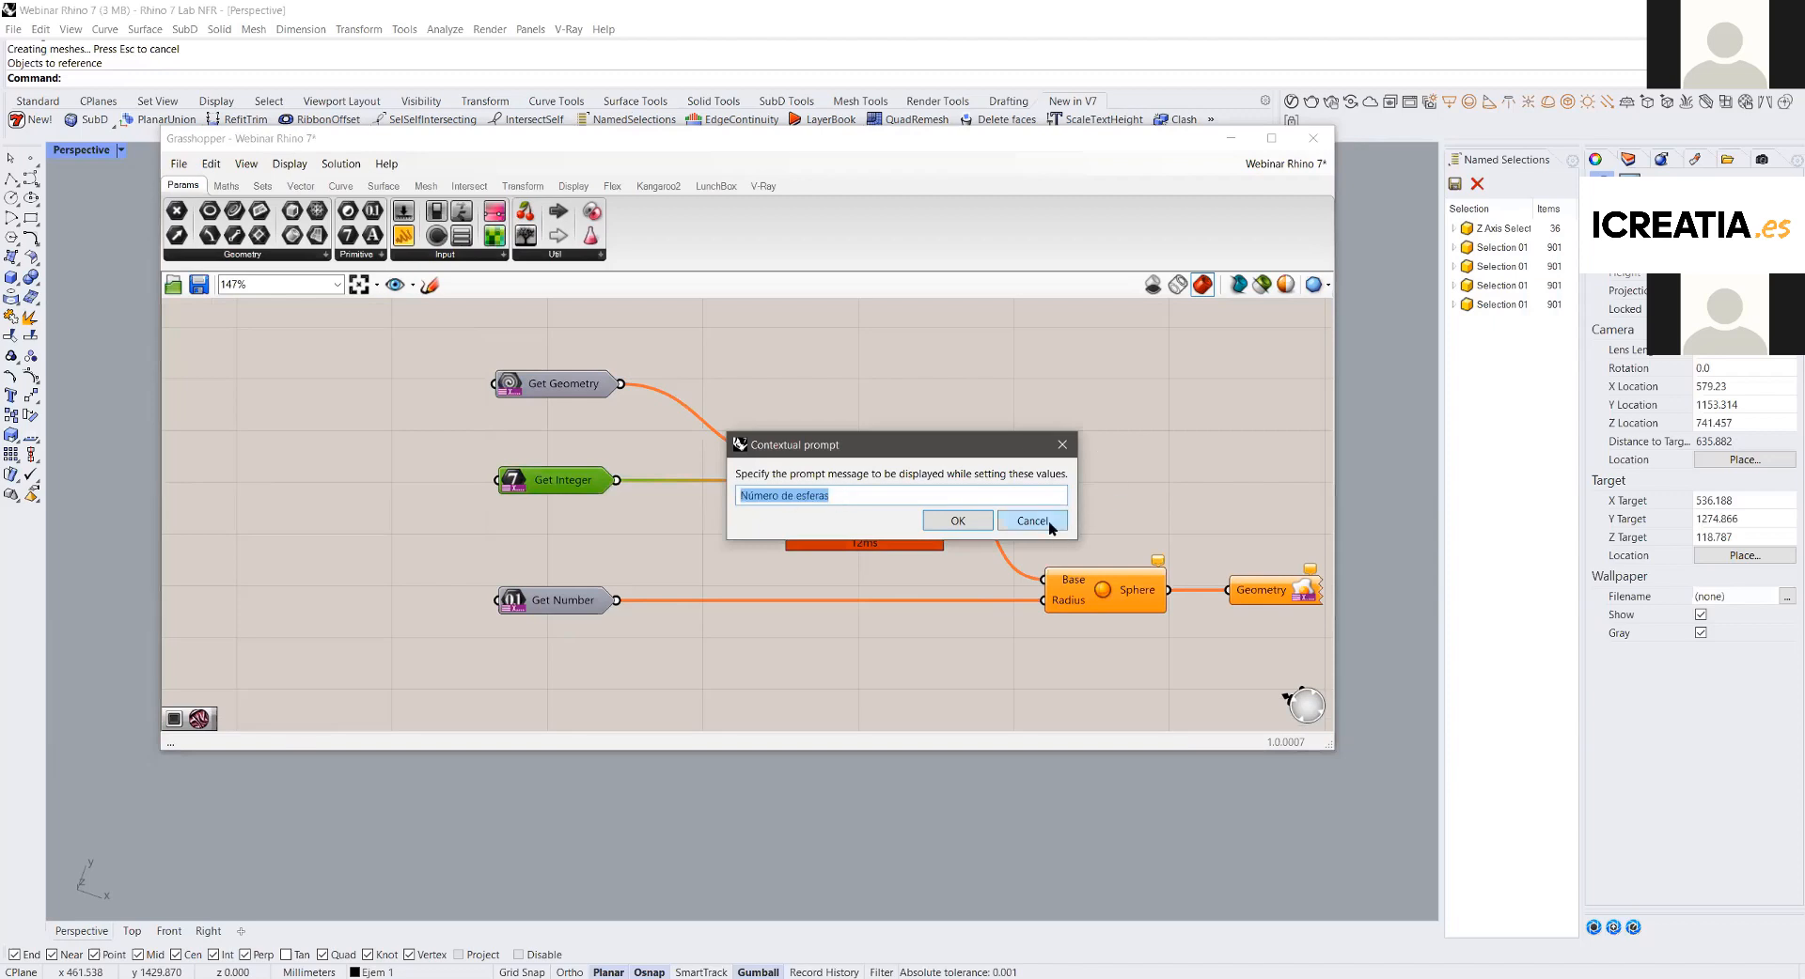
{"action": "left_click", "coordinate": [1032, 522]}
Step: Examine the Context Bake output after the Sphere component and review the complete definition
{"action": "right_click_drag", "start_coordinate": [1096, 487], "coordinate": [648, 467]}
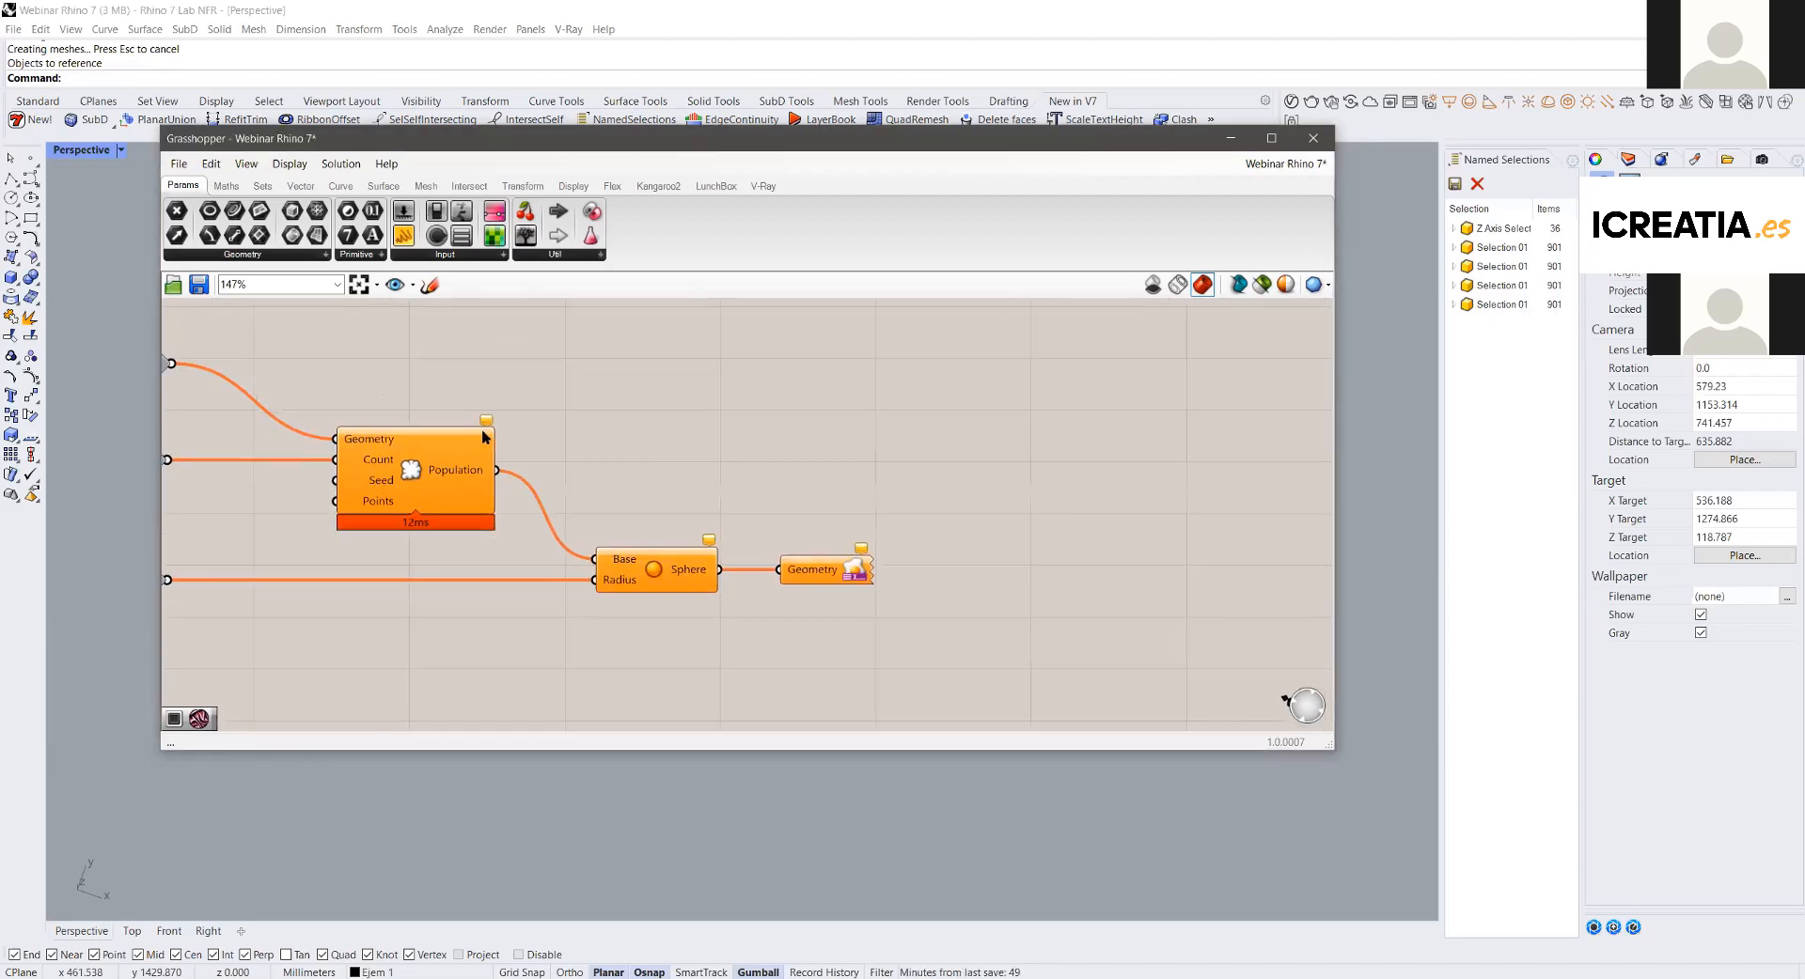
{"action": "left_click", "coordinate": [829, 571]}
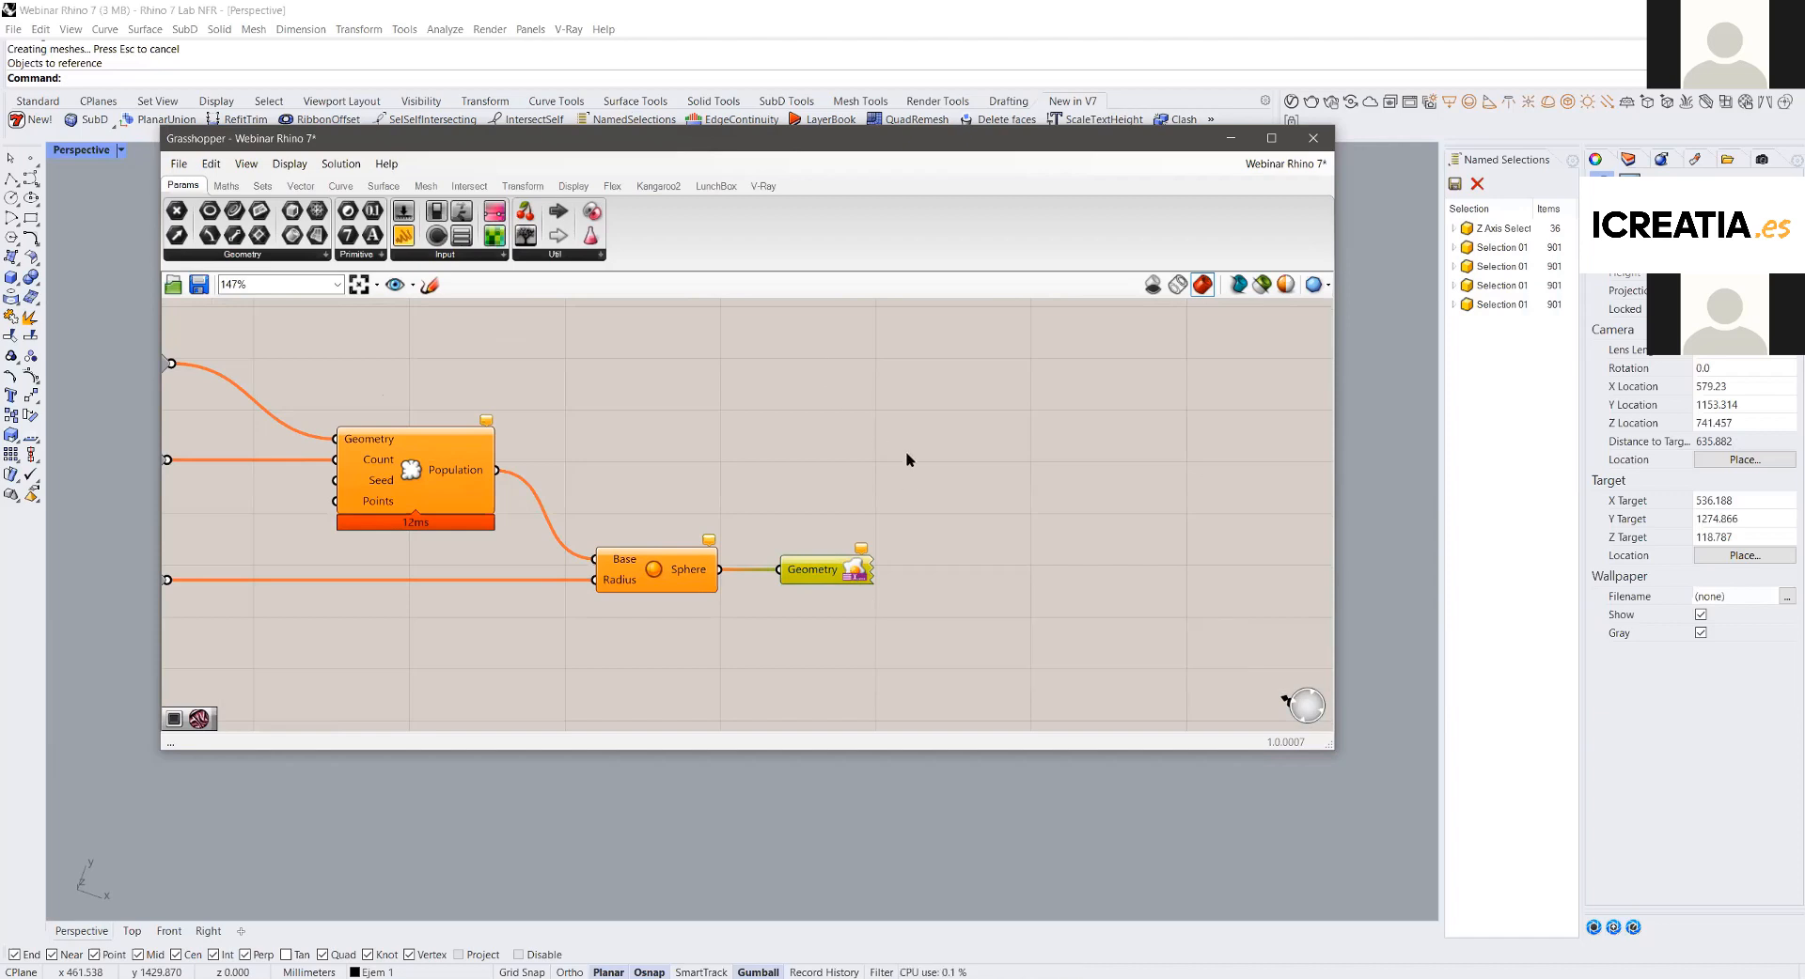
{"action": "right_click_drag", "start_coordinate": [906, 455], "coordinate": [893, 492]}
{"action": "scroll", "coordinate": [893, 493], "scroll_direction": "down", "scroll_amount": 3}
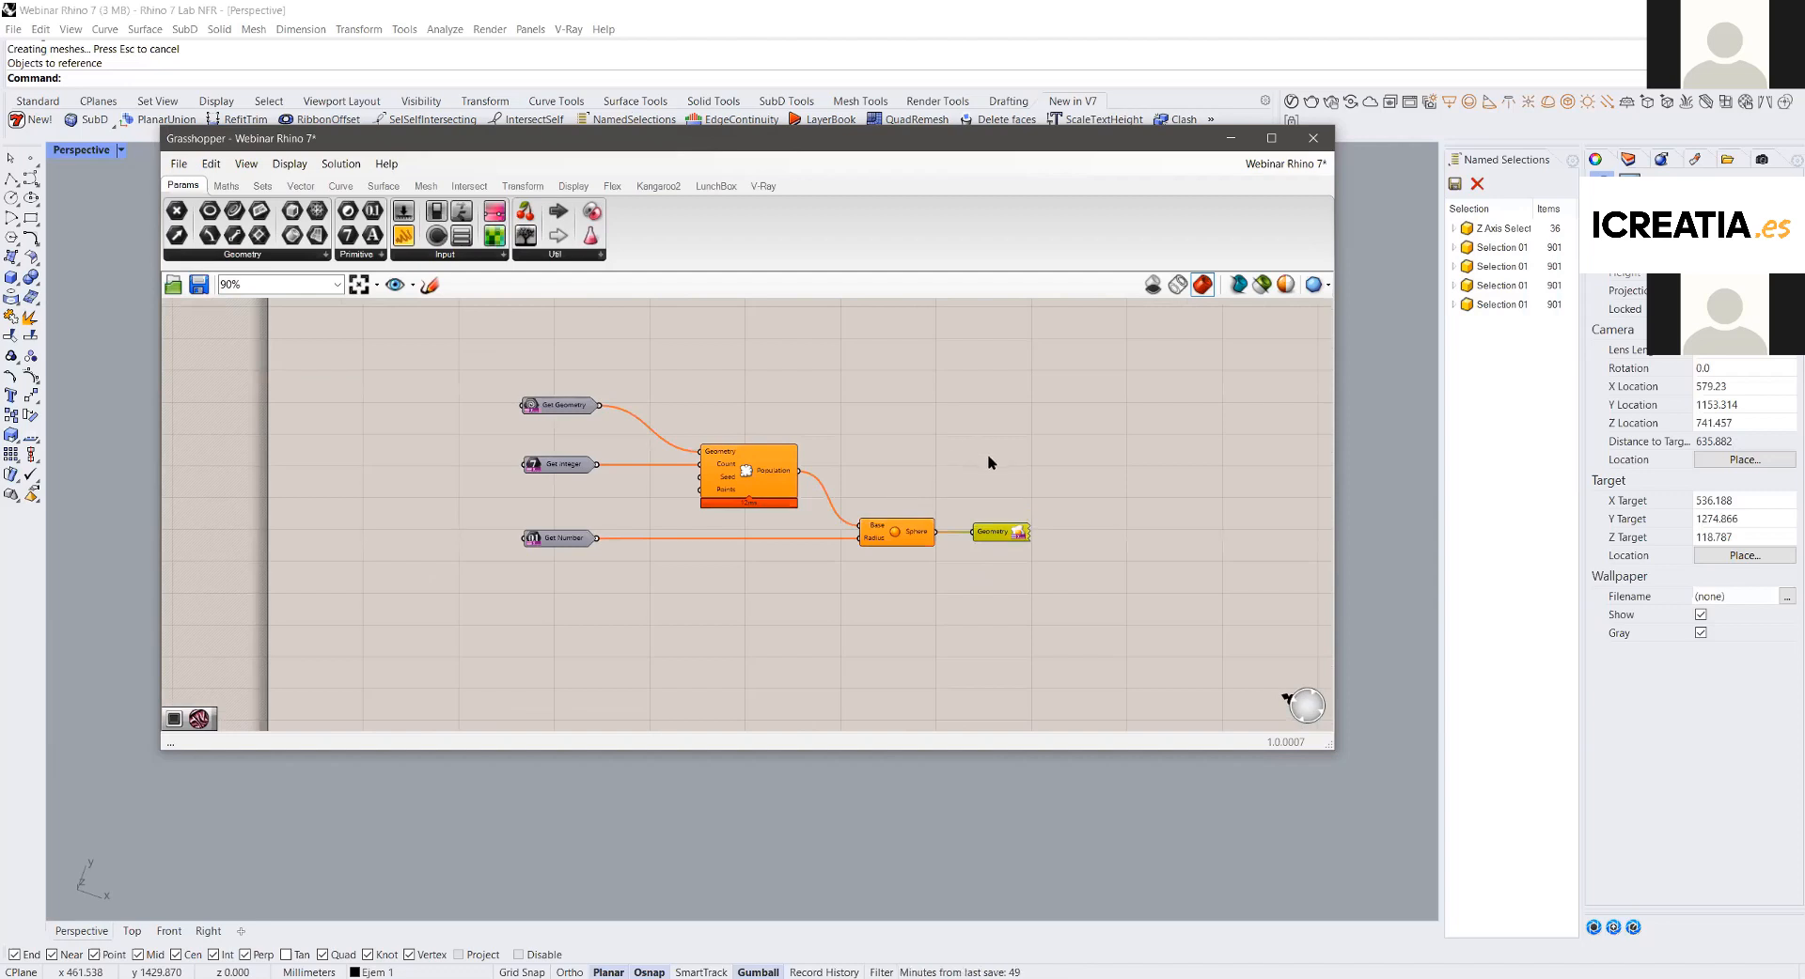
{"action": "left_click_drag", "start_coordinate": [1107, 589], "coordinate": [500, 372]}
{"action": "left_click", "coordinate": [1000, 435]}
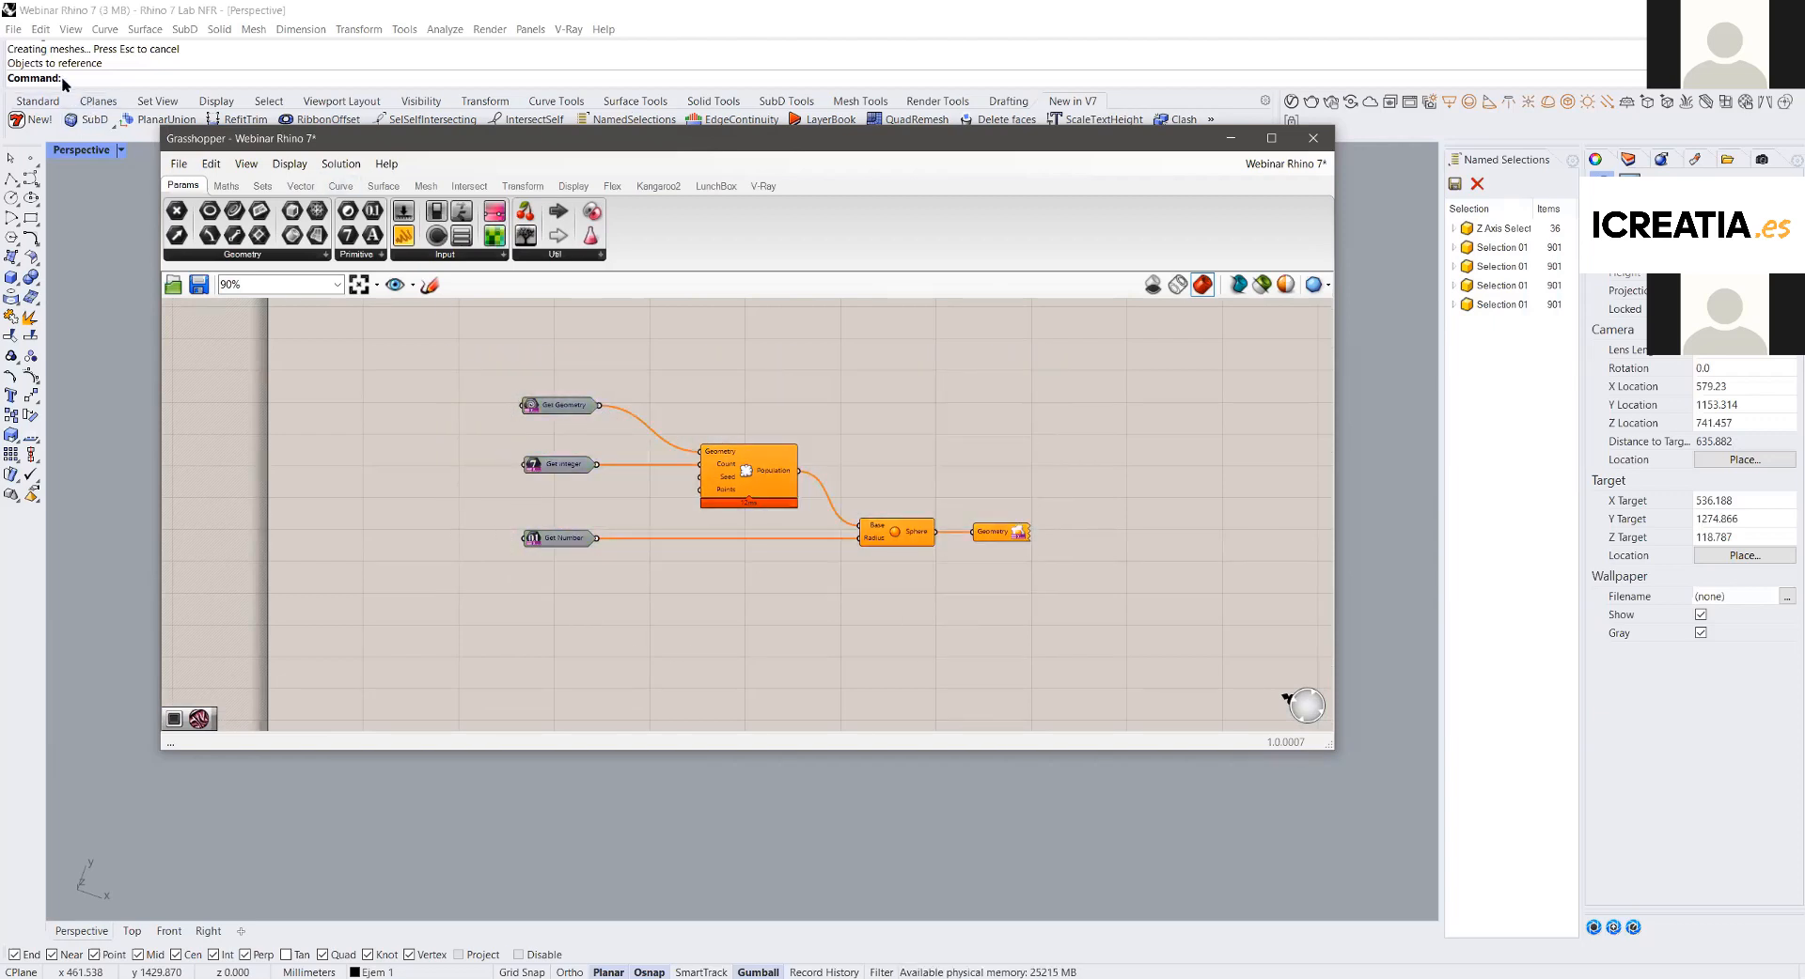
Step: Add a Context Print component fed by the Population output, and open the component's options
{"action": "scroll", "coordinate": [560, 406], "scroll_direction": "up", "scroll_amount": 3}
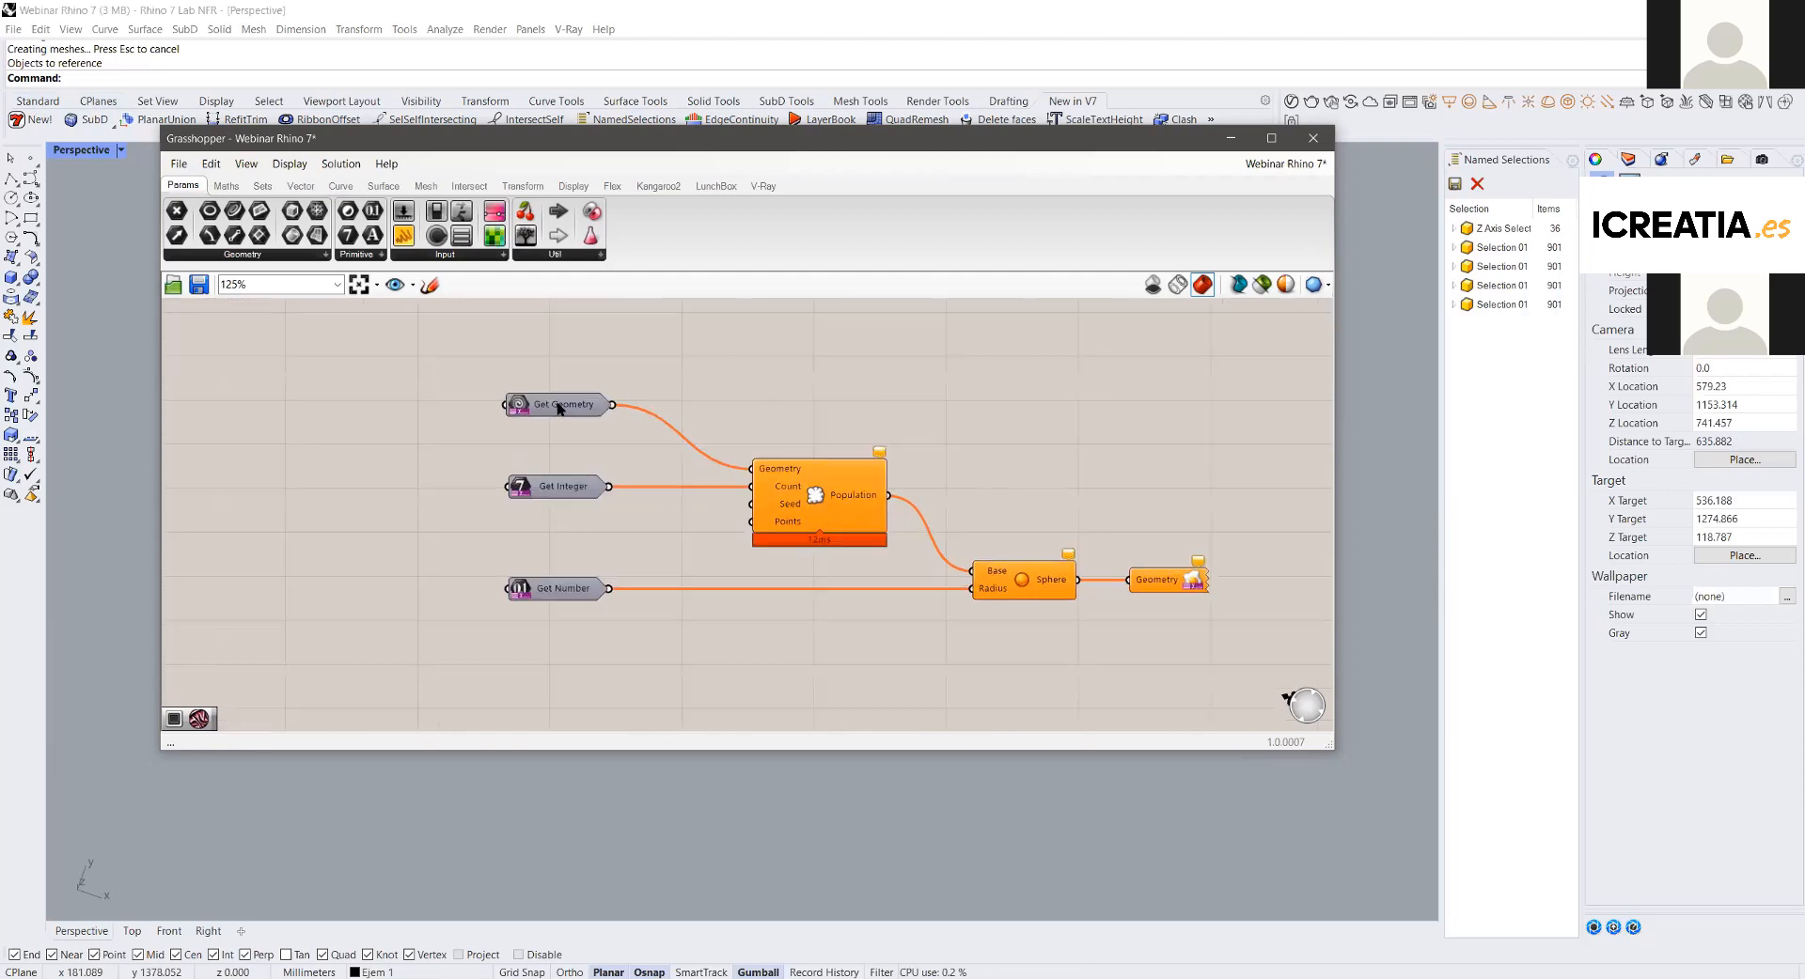
{"action": "left_click", "coordinate": [564, 405]}
{"action": "left_click", "coordinate": [735, 348]}
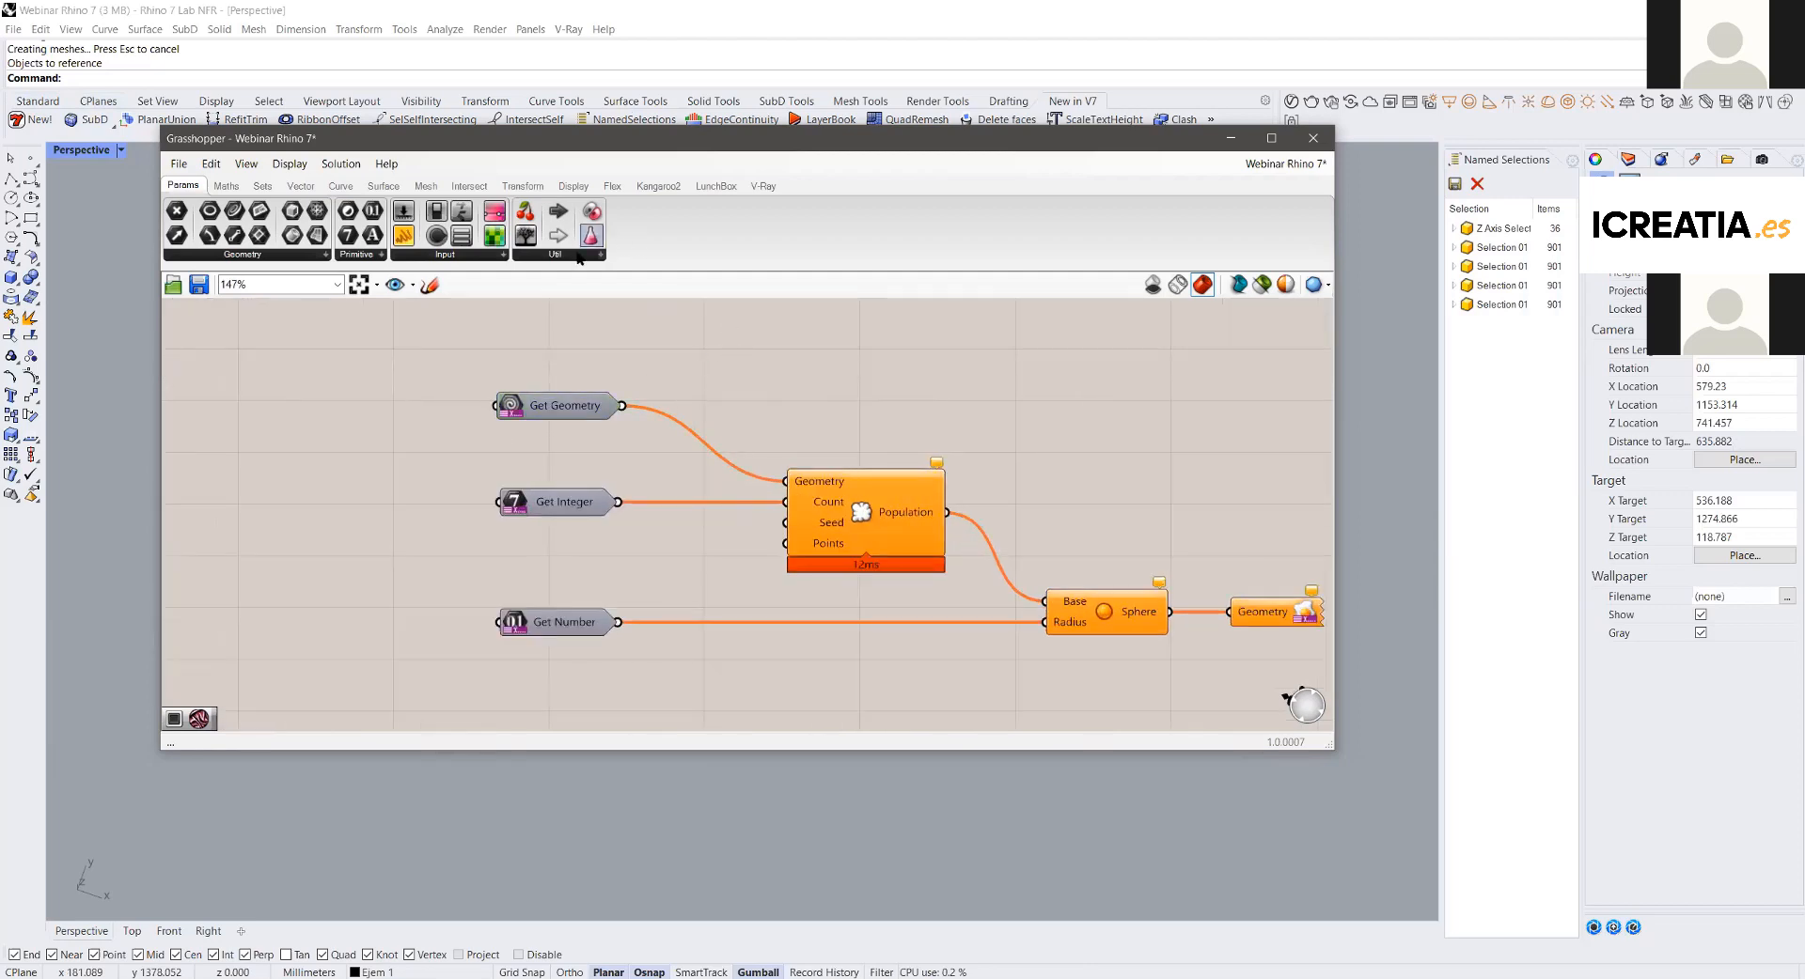
{"action": "left_click", "coordinate": [578, 254]}
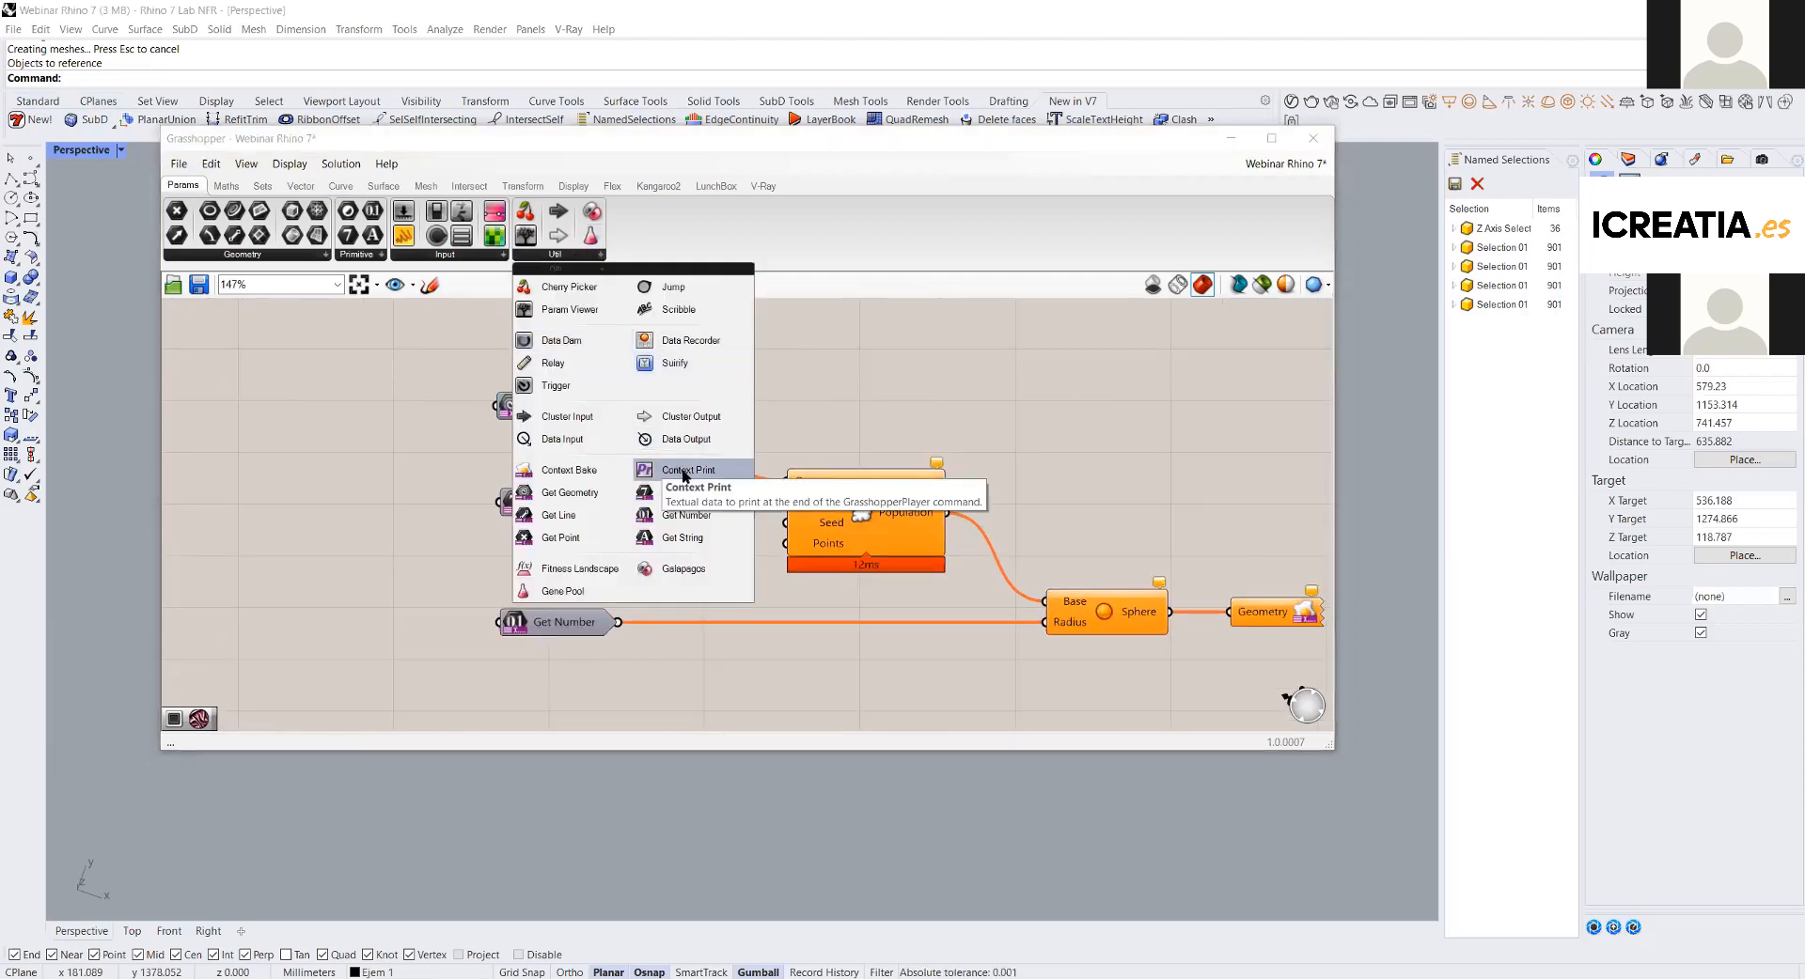
{"action": "left_click_drag", "start_coordinate": [683, 476], "coordinate": [949, 512]}
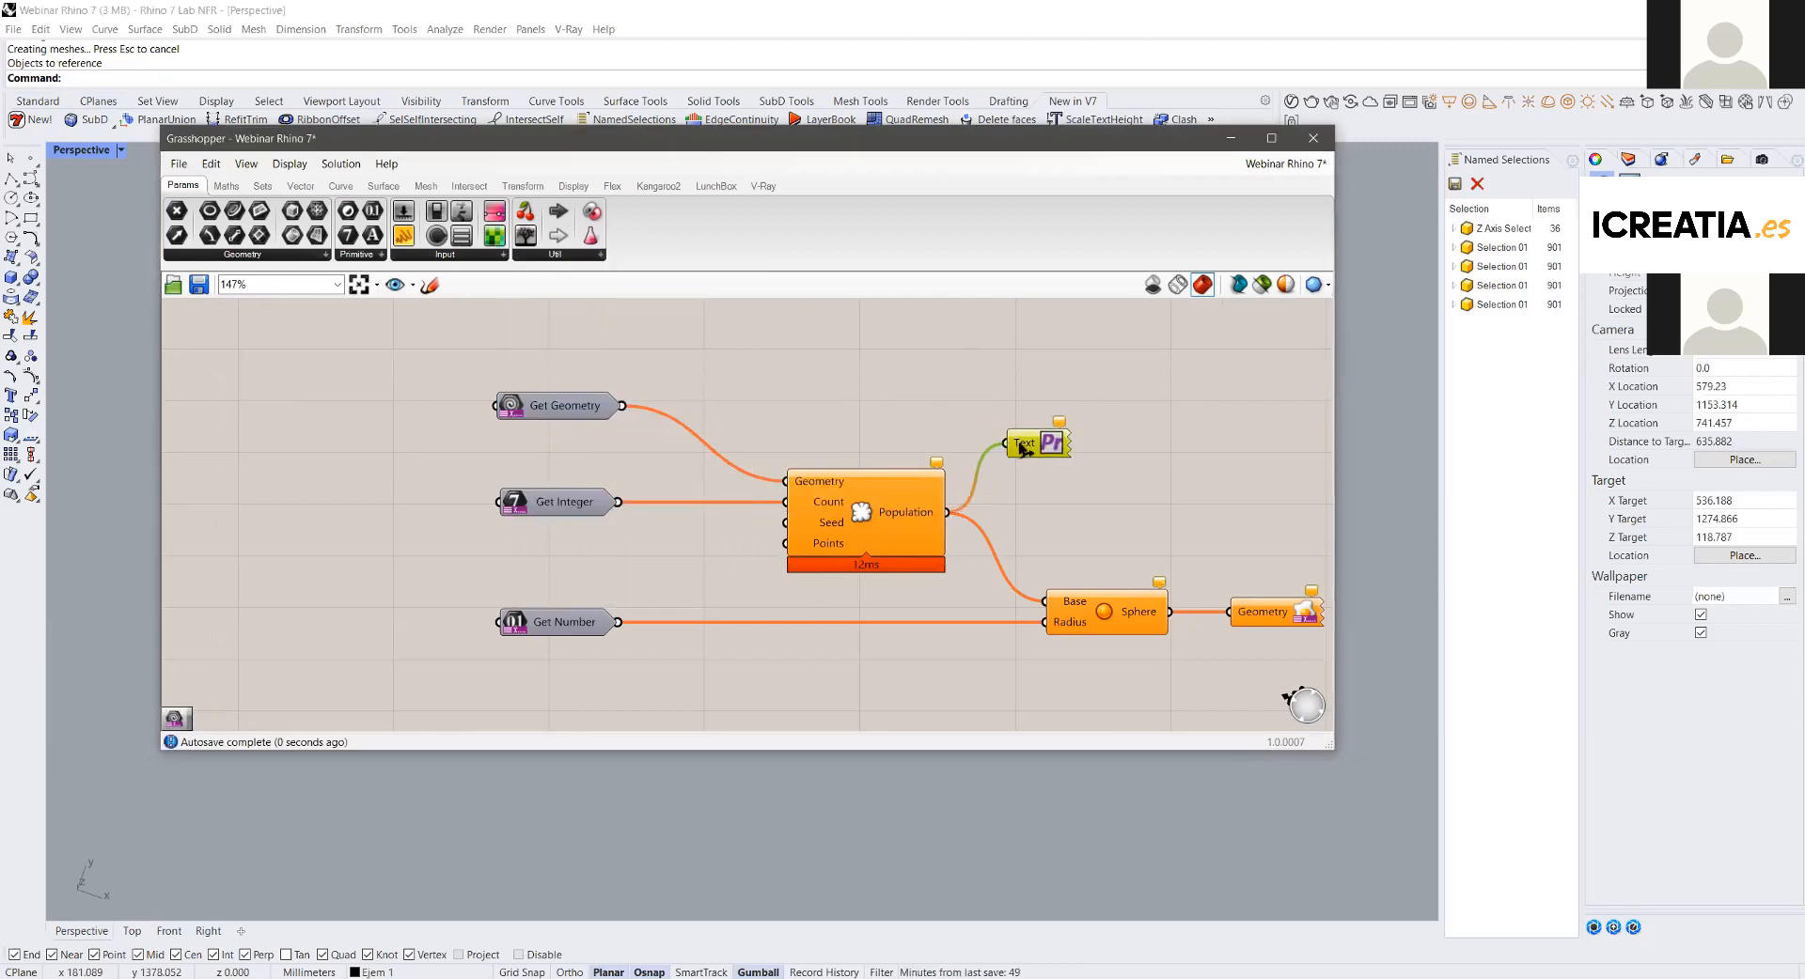
{"action": "right_click", "coordinate": [1050, 443]}
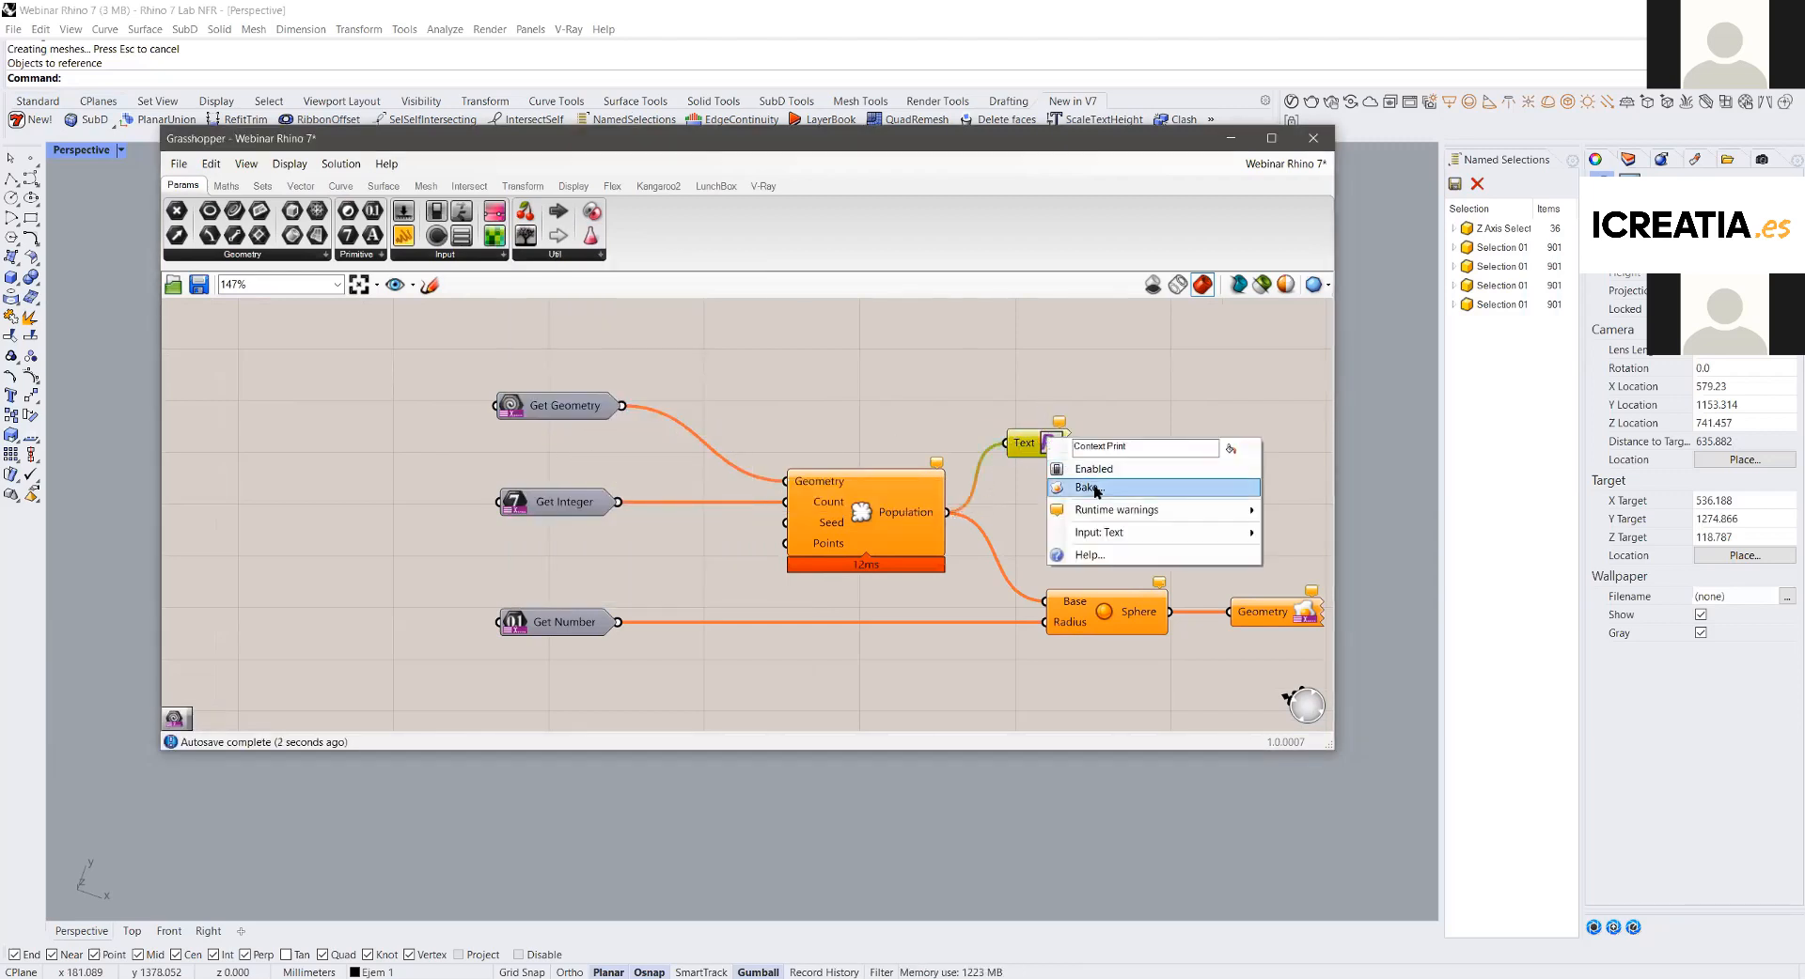
Step: Close the component's options and delete the Context Print component from the definition
{"action": "mouse_move", "coordinate": [1121, 533]}
{"action": "left_click", "coordinate": [1058, 328]}
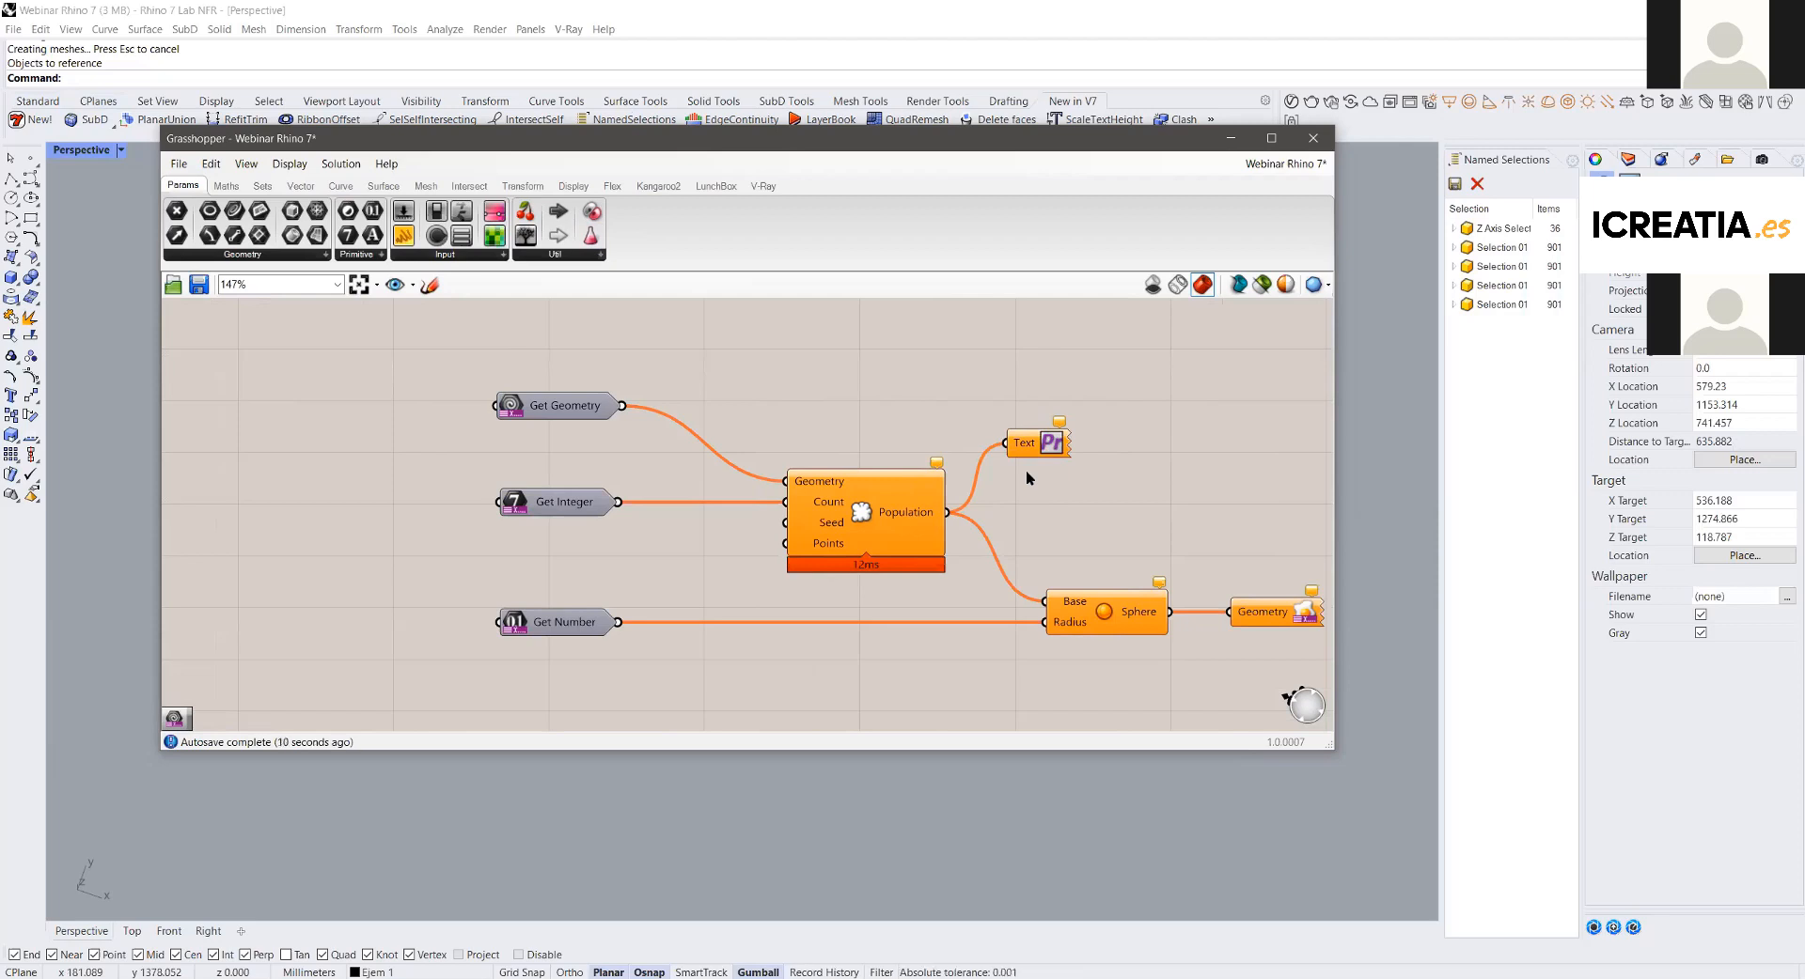
{"action": "left_click_drag", "start_coordinate": [1152, 506], "coordinate": [999, 371]}
{"action": "key", "text": "Delete"}
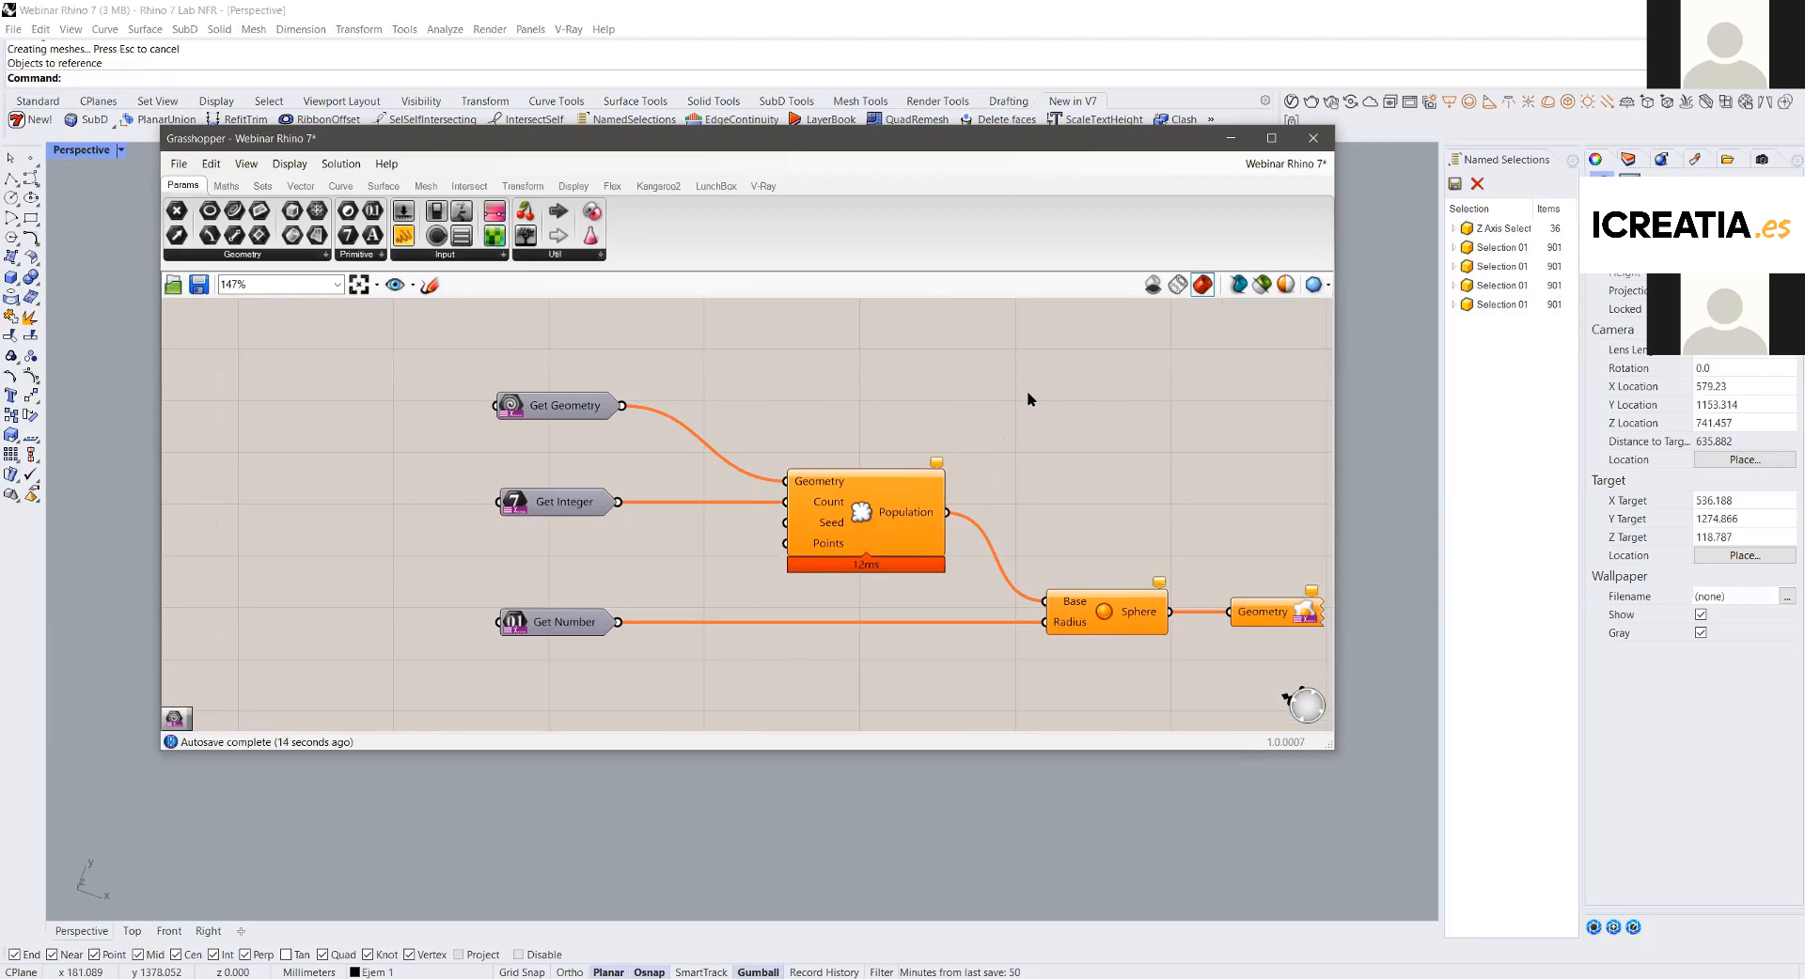
{"action": "scroll", "coordinate": [1028, 419], "scroll_direction": "down", "scroll_amount": 3}
{"action": "right_click_drag", "start_coordinate": [1038, 451], "coordinate": [899, 510]}
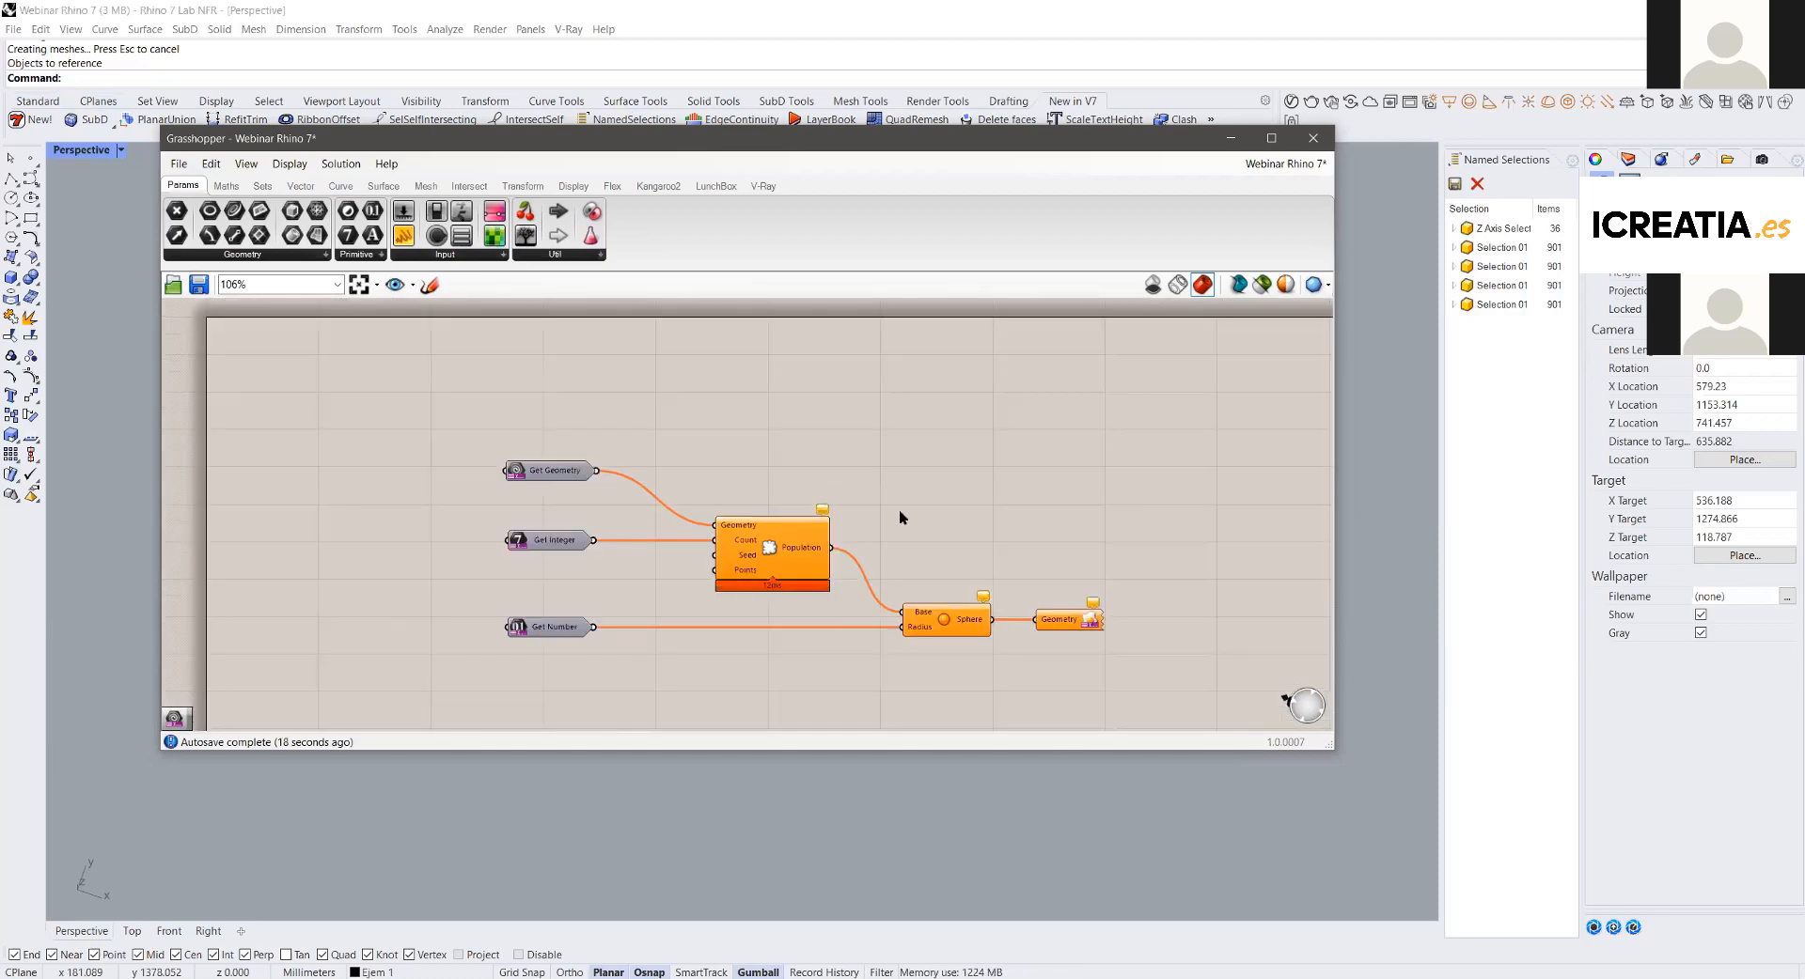
Step: Minimize Grasshopper and examine the spheres distributed over the quad-mesh leg from several sides
{"action": "left_click", "coordinate": [1230, 139]}
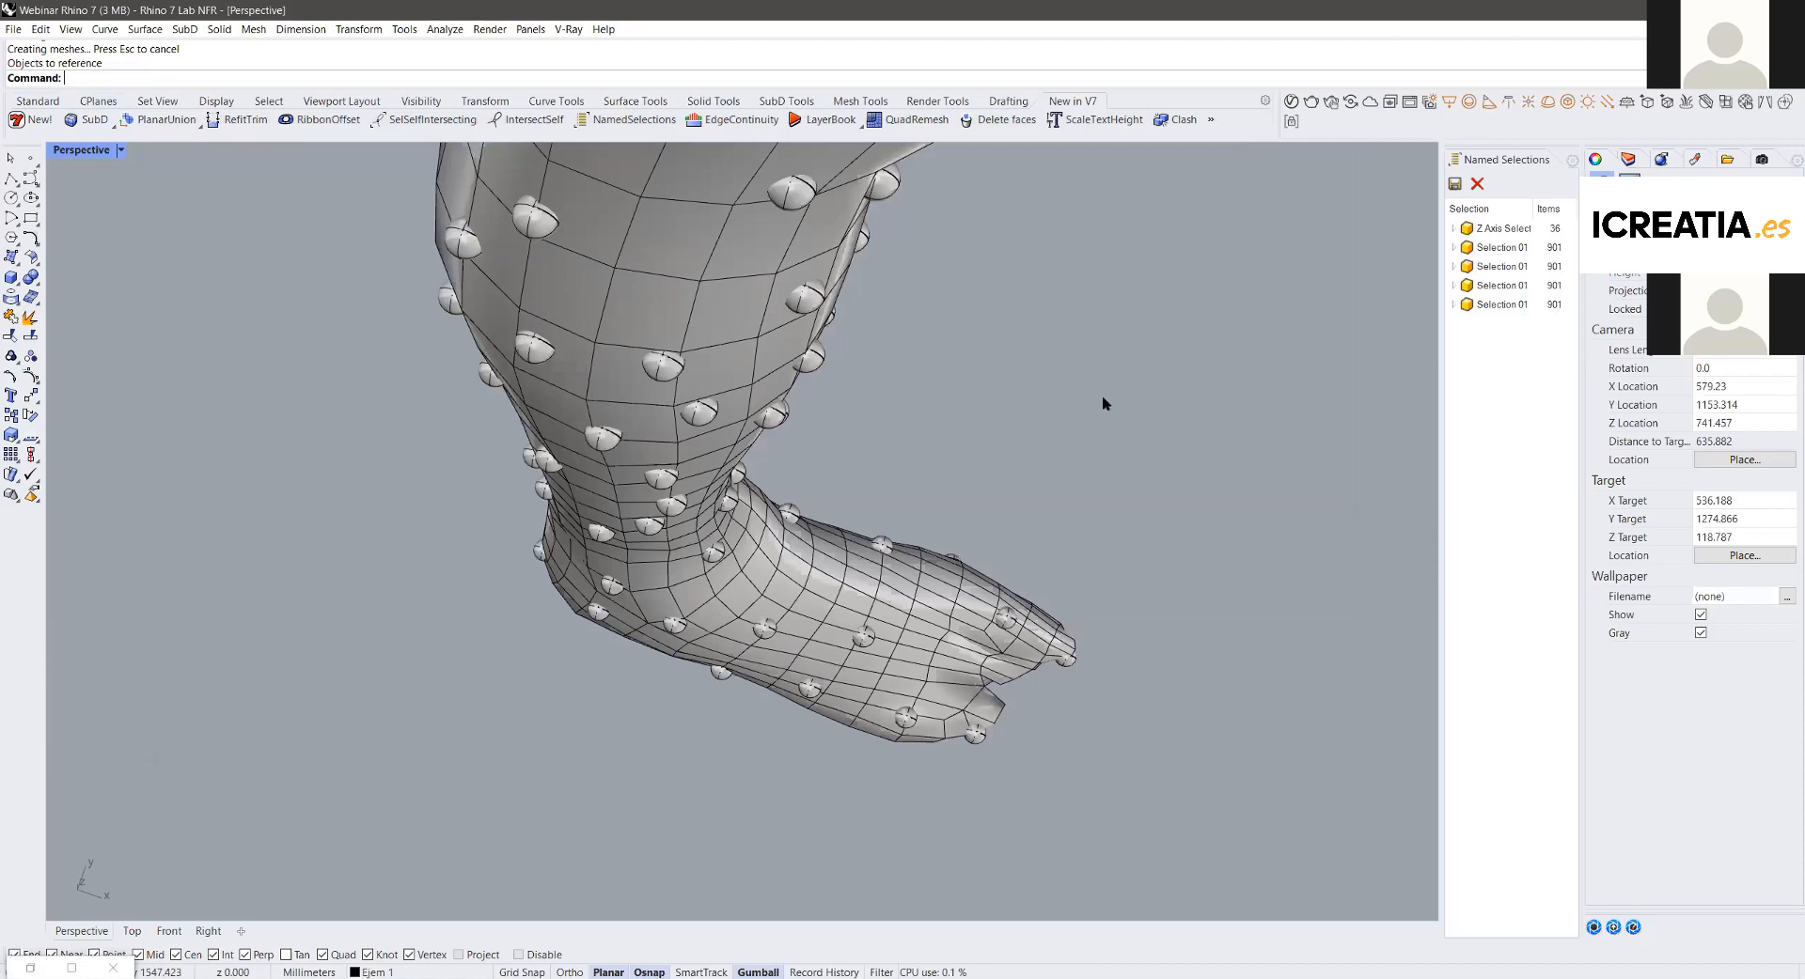
{"action": "scroll", "coordinate": [903, 512], "scroll_direction": "down", "scroll_amount": 2}
{"action": "scroll", "coordinate": [855, 520], "scroll_direction": "down", "scroll_amount": 1}
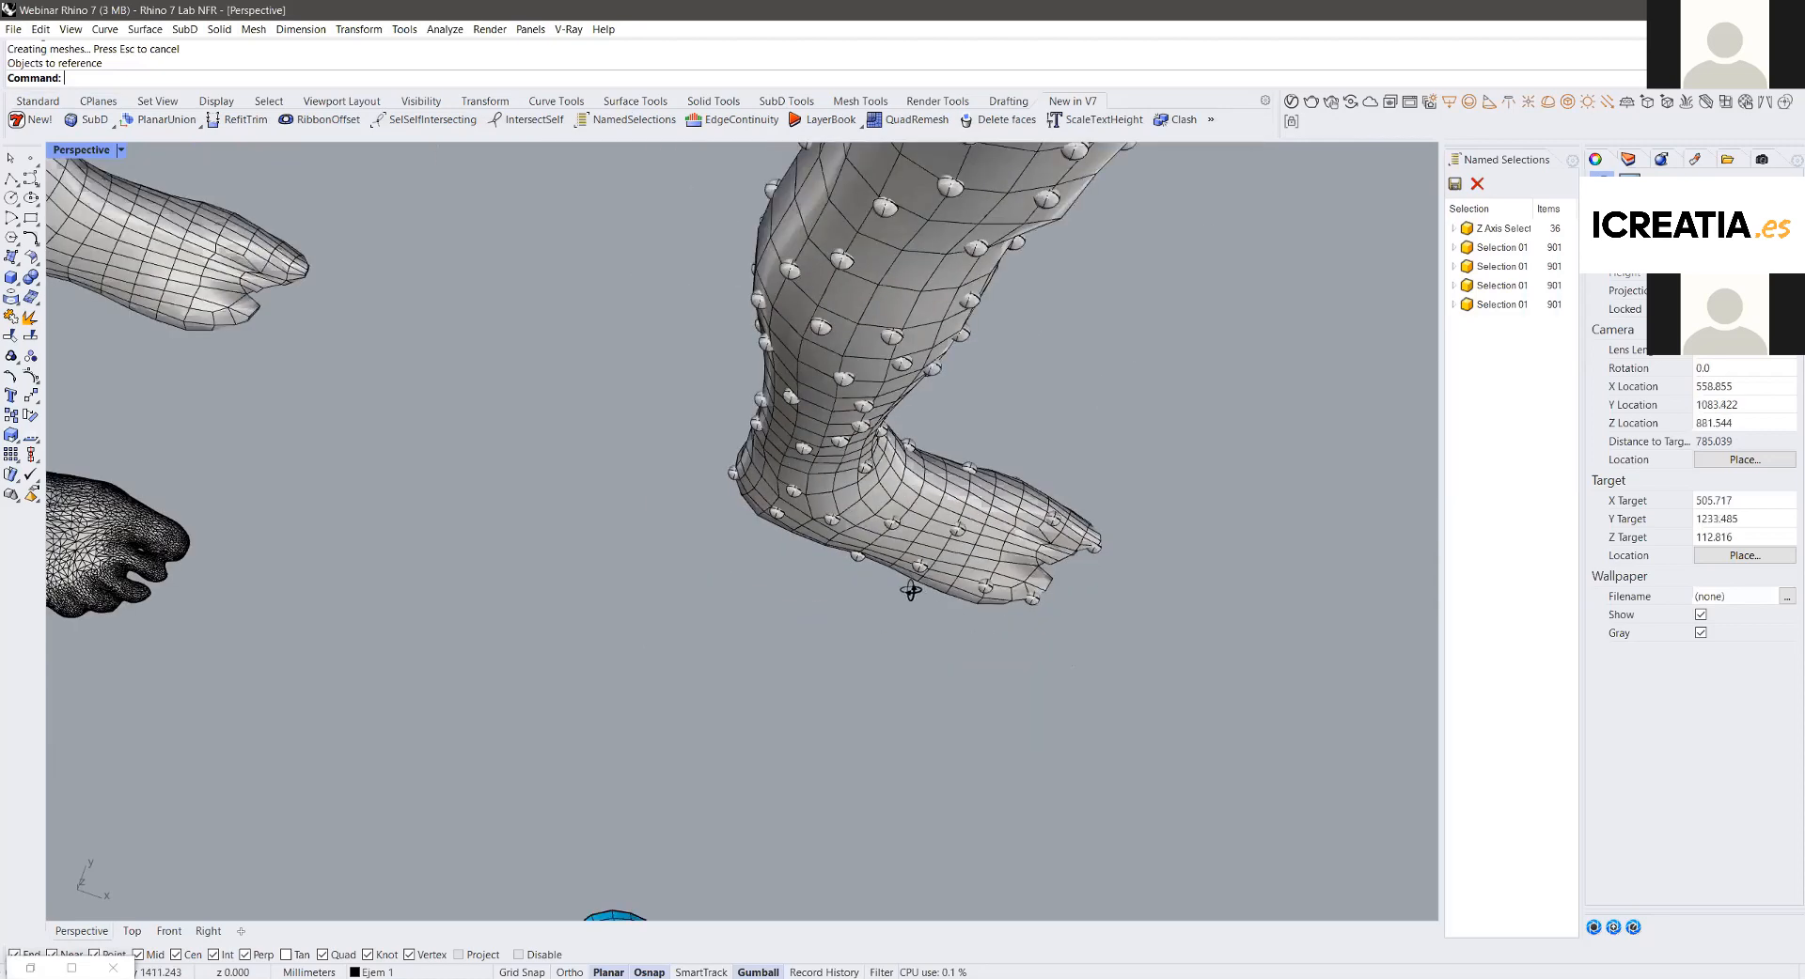
{"action": "scroll", "coordinate": [907, 591], "scroll_direction": "up", "scroll_amount": 5}
{"action": "right_click_drag", "start_coordinate": [891, 647], "coordinate": [564, 513]}
{"action": "scroll", "coordinate": [891, 647], "scroll_direction": "down", "scroll_amount": 2}
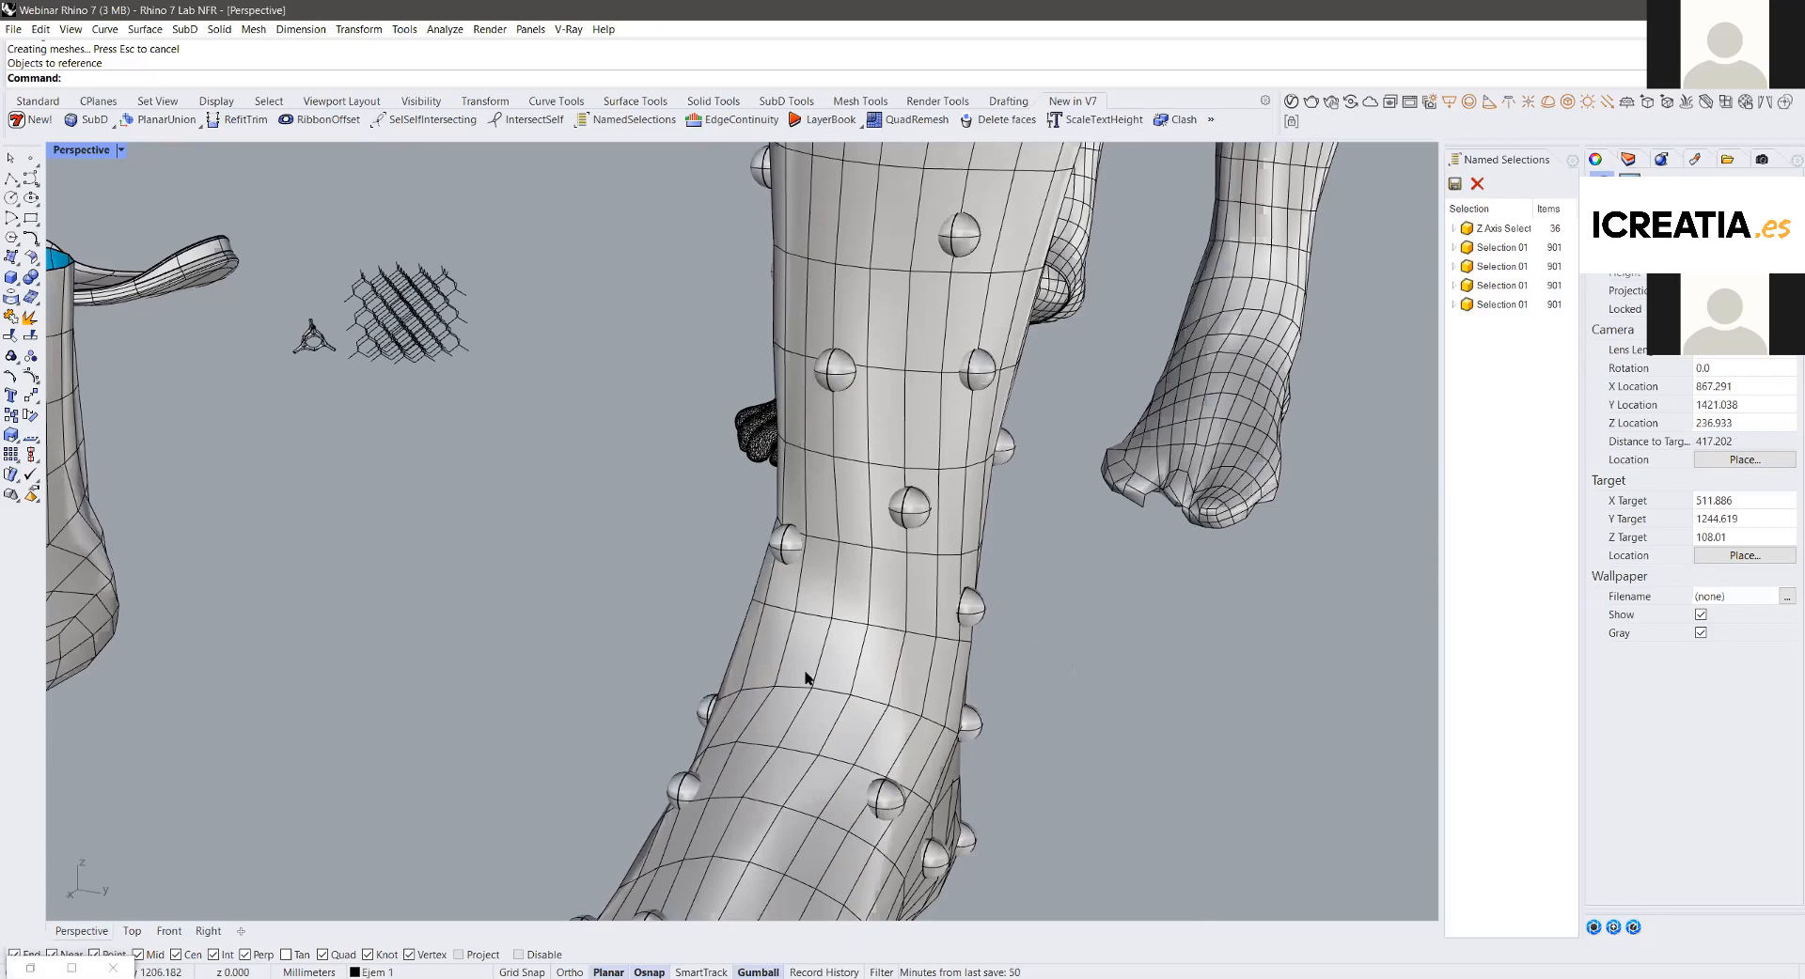
{"action": "scroll", "coordinate": [806, 673], "scroll_direction": "down", "scroll_amount": 2}
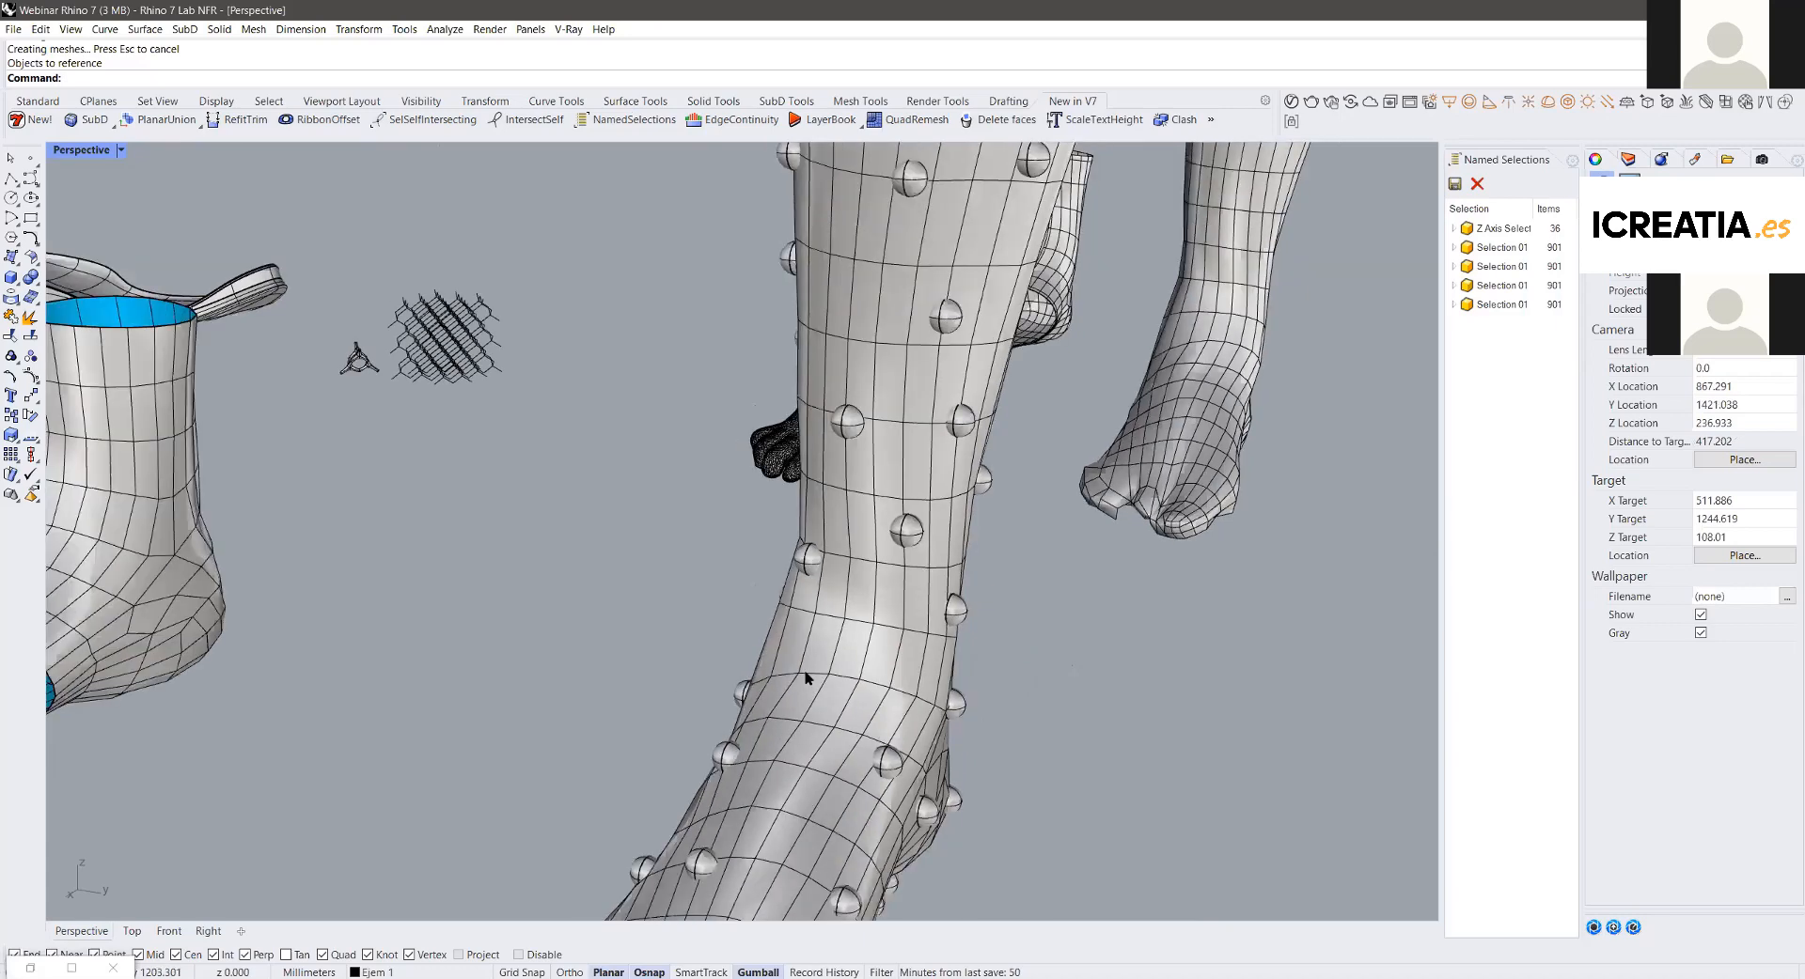
{"action": "scroll", "coordinate": [806, 677], "scroll_direction": "down", "scroll_amount": 3}
{"action": "scroll", "coordinate": [551, 604], "scroll_direction": "up", "scroll_amount": 3}
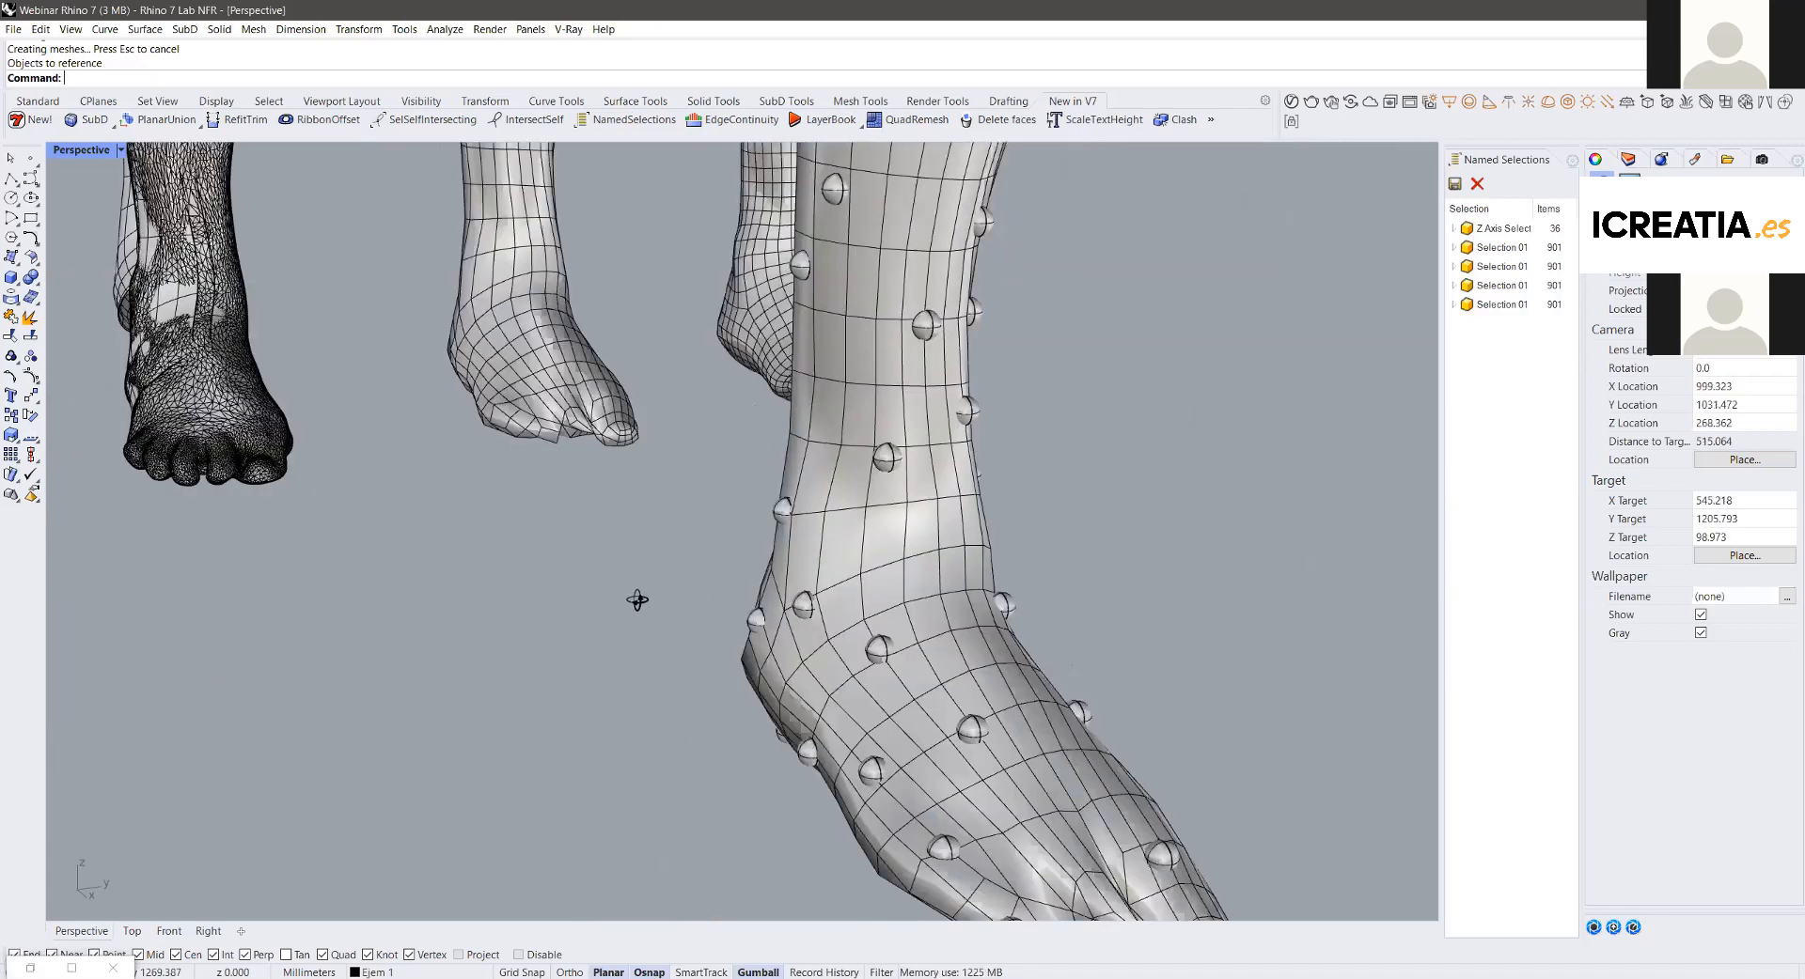
{"action": "scroll", "coordinate": [768, 565], "scroll_direction": "down", "scroll_amount": 6}
{"action": "right_click_drag", "start_coordinate": [768, 565], "coordinate": [583, 555]}
{"action": "scroll", "coordinate": [831, 489], "scroll_direction": "down", "scroll_amount": 6}
{"action": "scroll", "coordinate": [831, 489], "scroll_direction": "down", "scroll_amount": 2}
{"action": "right_click_drag", "start_coordinate": [831, 488], "coordinate": [965, 369]}
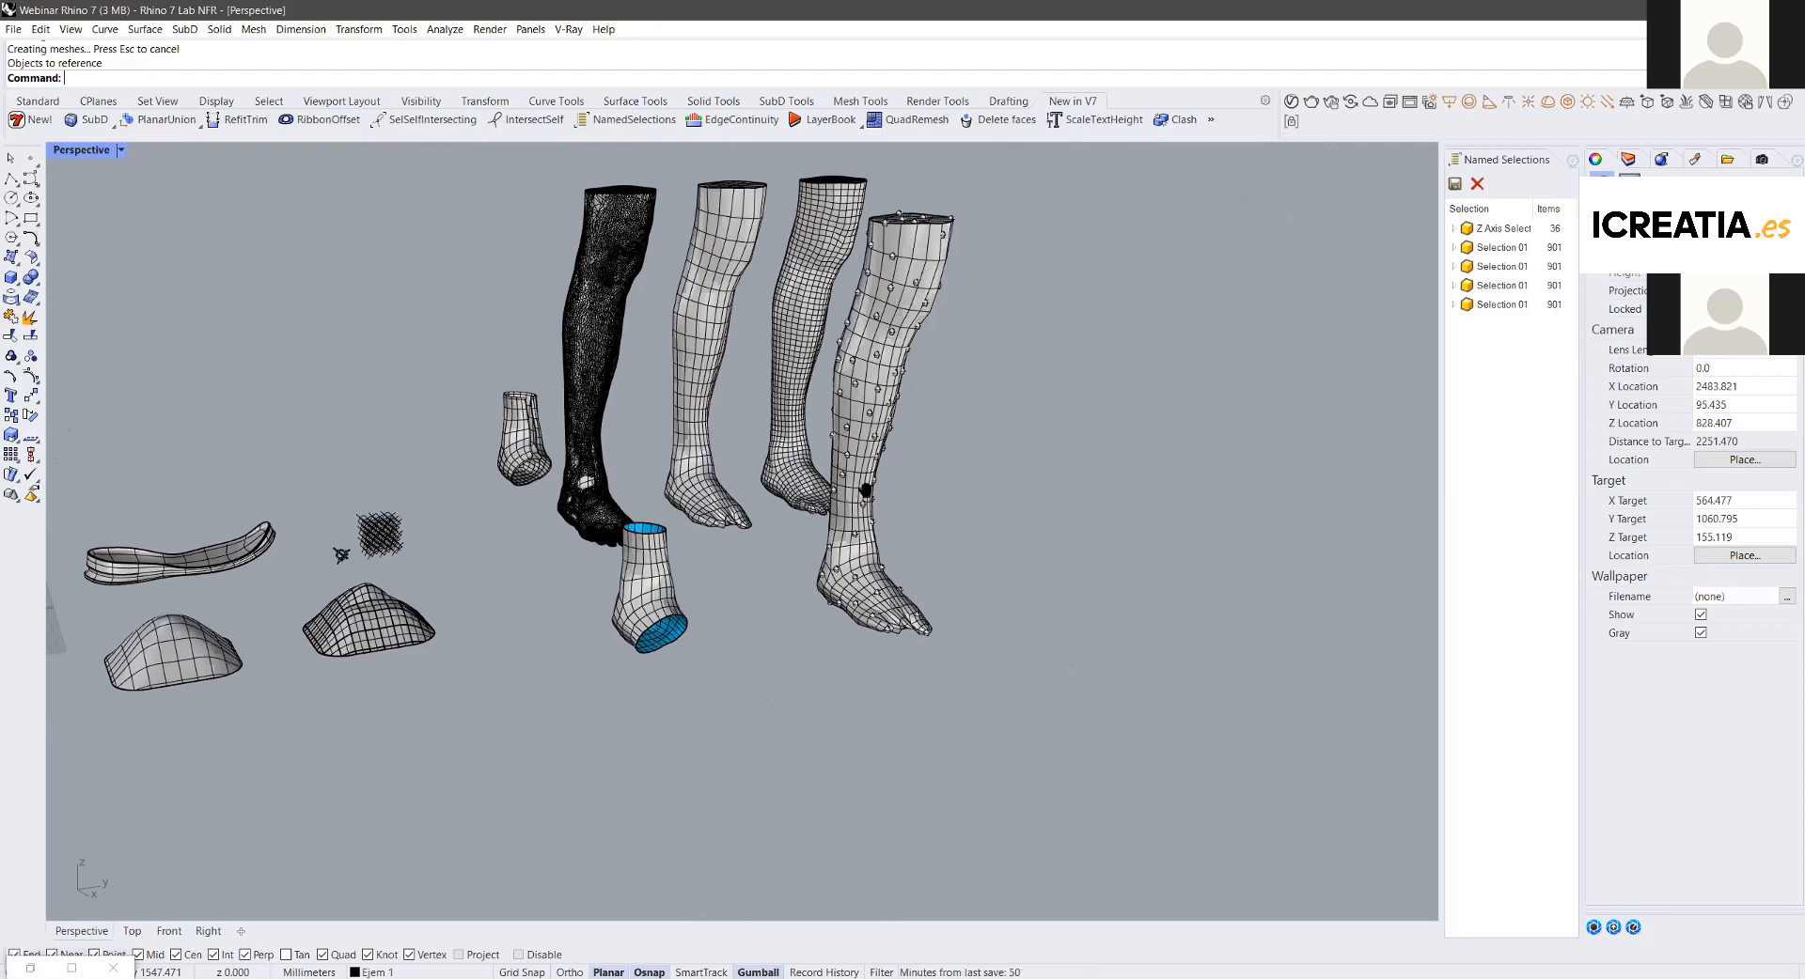
{"action": "scroll", "coordinate": [827, 404], "scroll_direction": "up", "scroll_amount": 2}
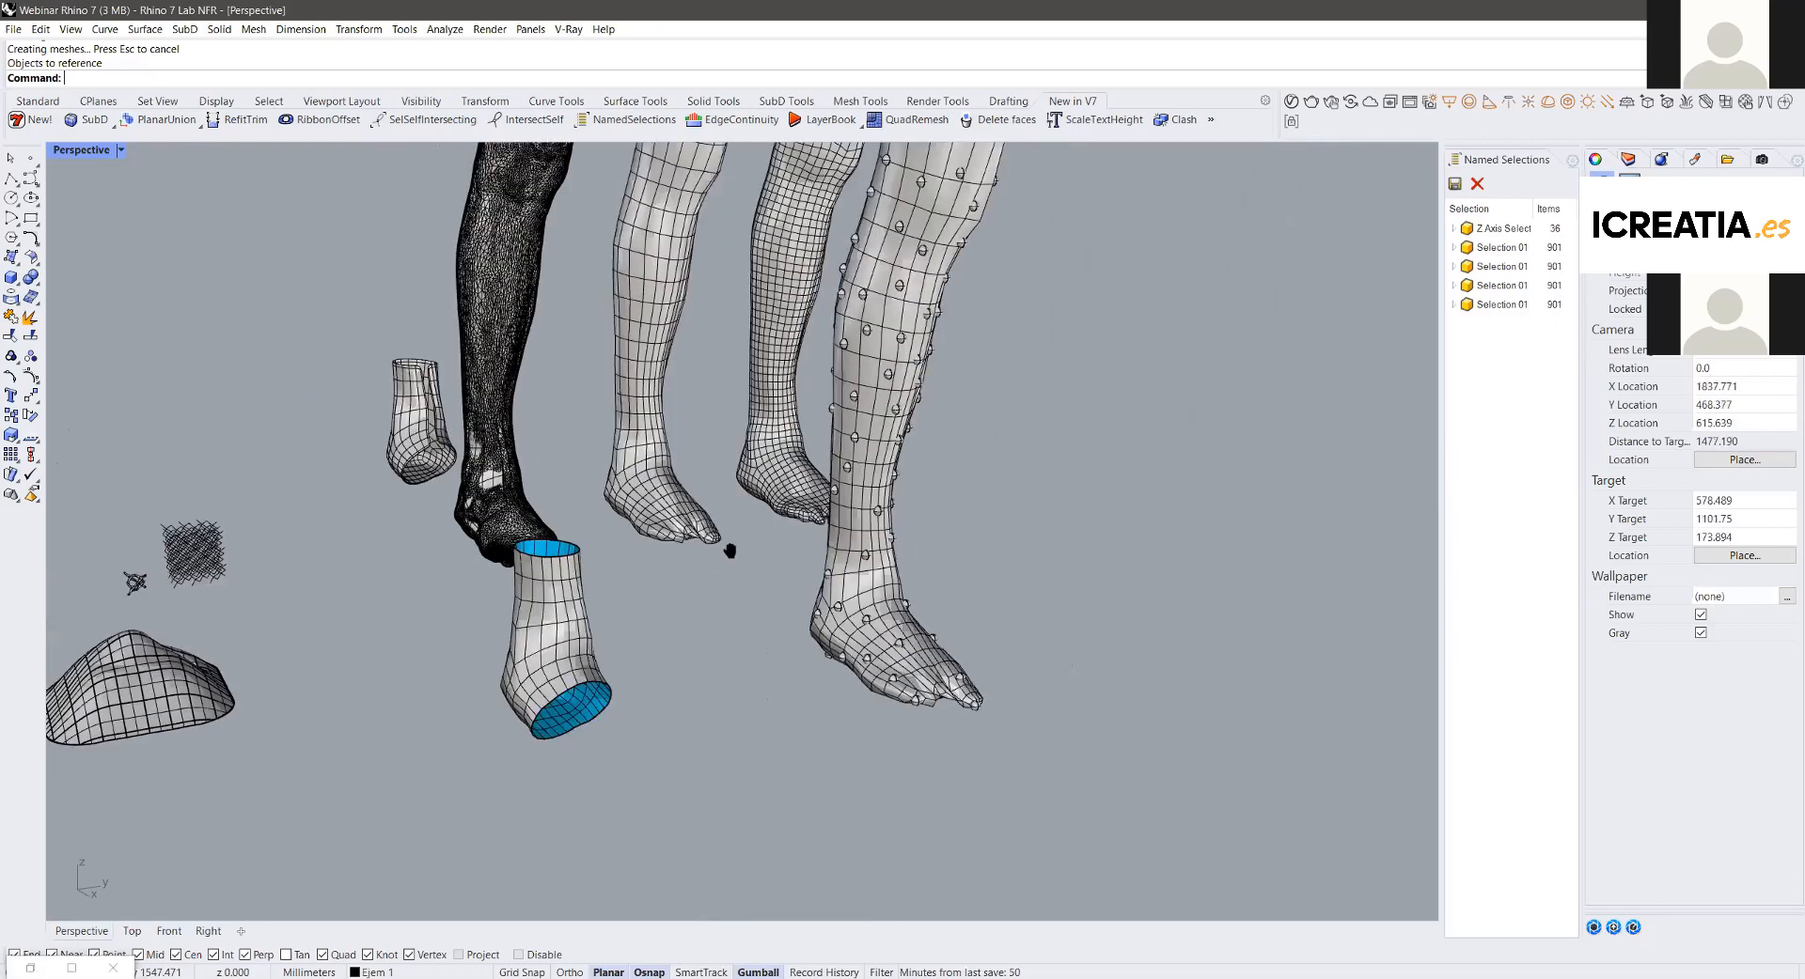
{"action": "right_click_drag", "start_coordinate": [724, 551], "coordinate": [934, 488]}
{"action": "right_click_drag", "start_coordinate": [1077, 516], "coordinate": [1070, 508], "text": "shift"}
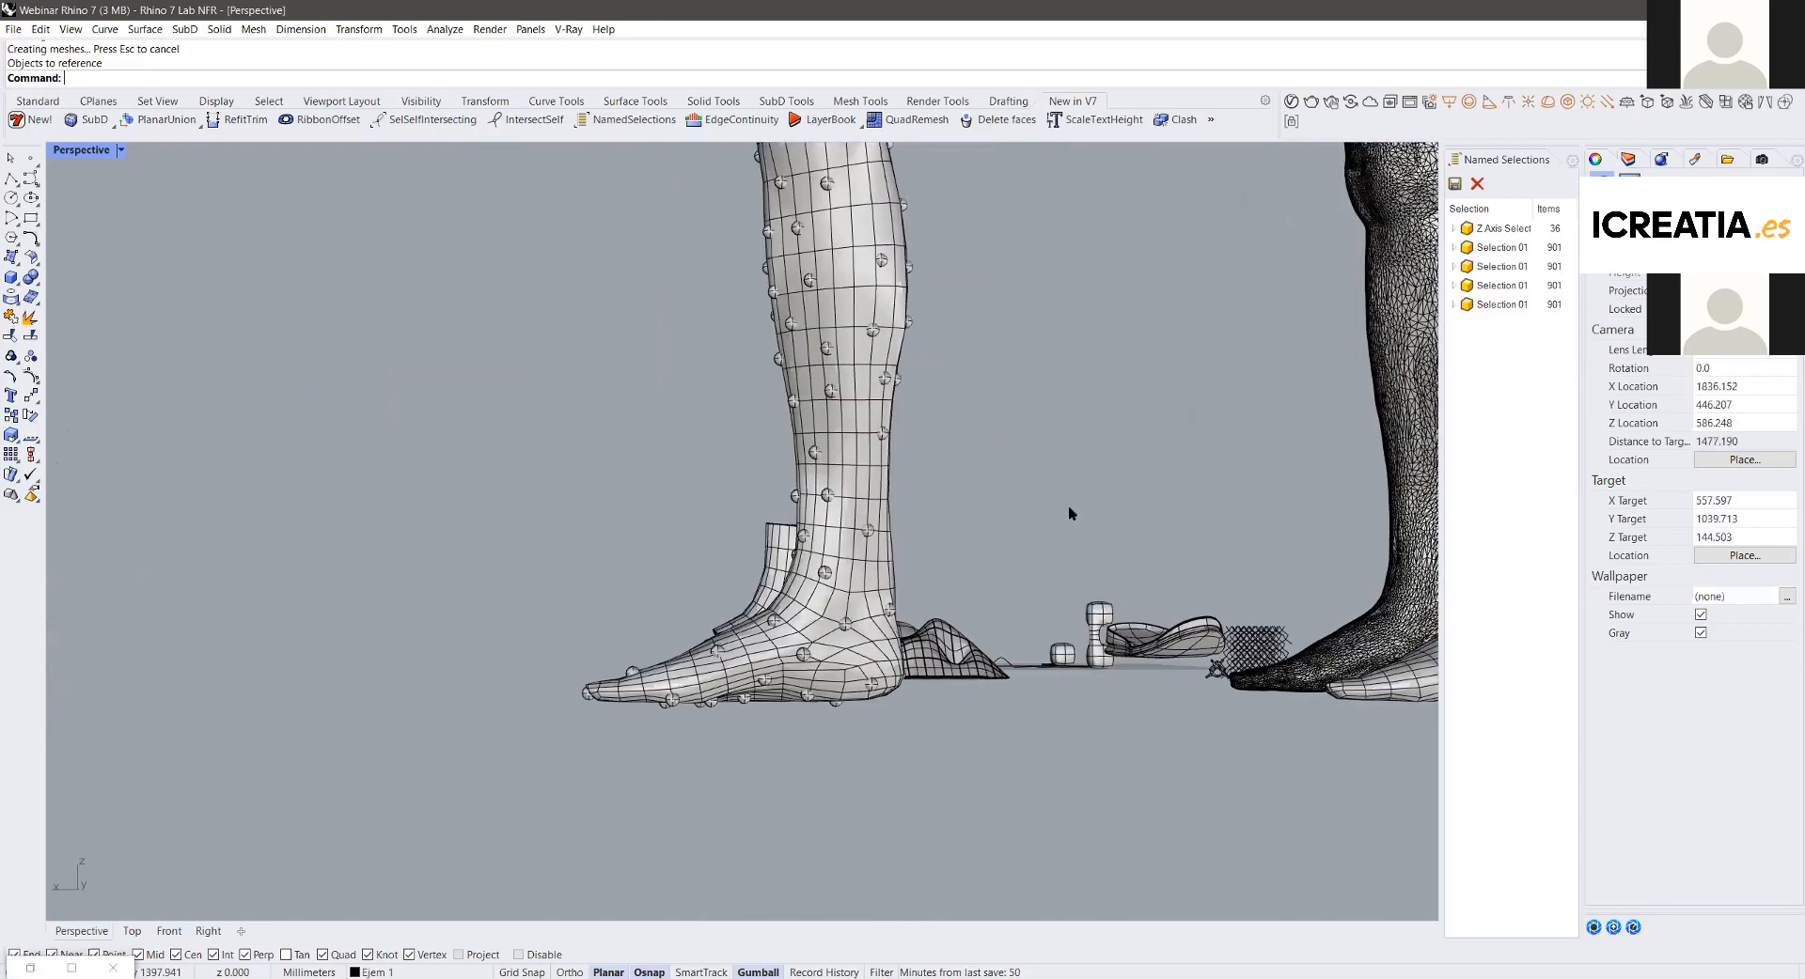
Step: Set the SubD display to flat and move the ankle brace SubD onto the foot of the dense triangulated leg mesh
{"action": "key", "text": "Home"}
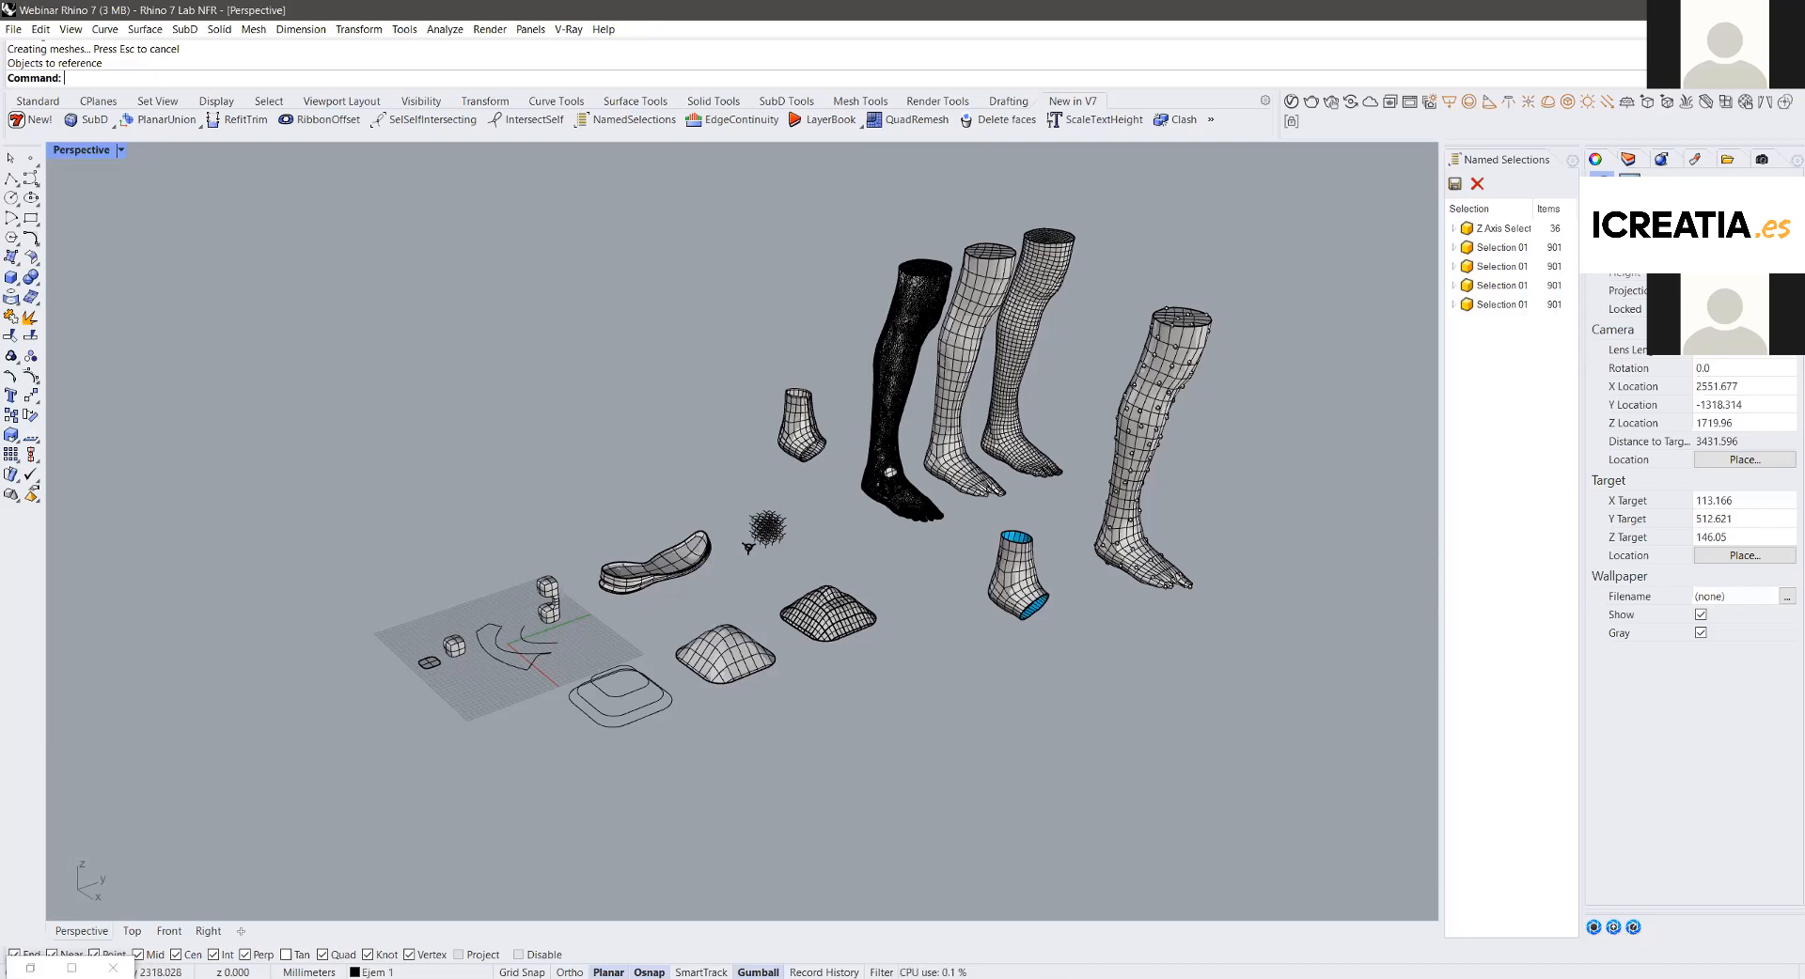
{"action": "scroll", "coordinate": [933, 291], "scroll_direction": "up", "scroll_amount": 2}
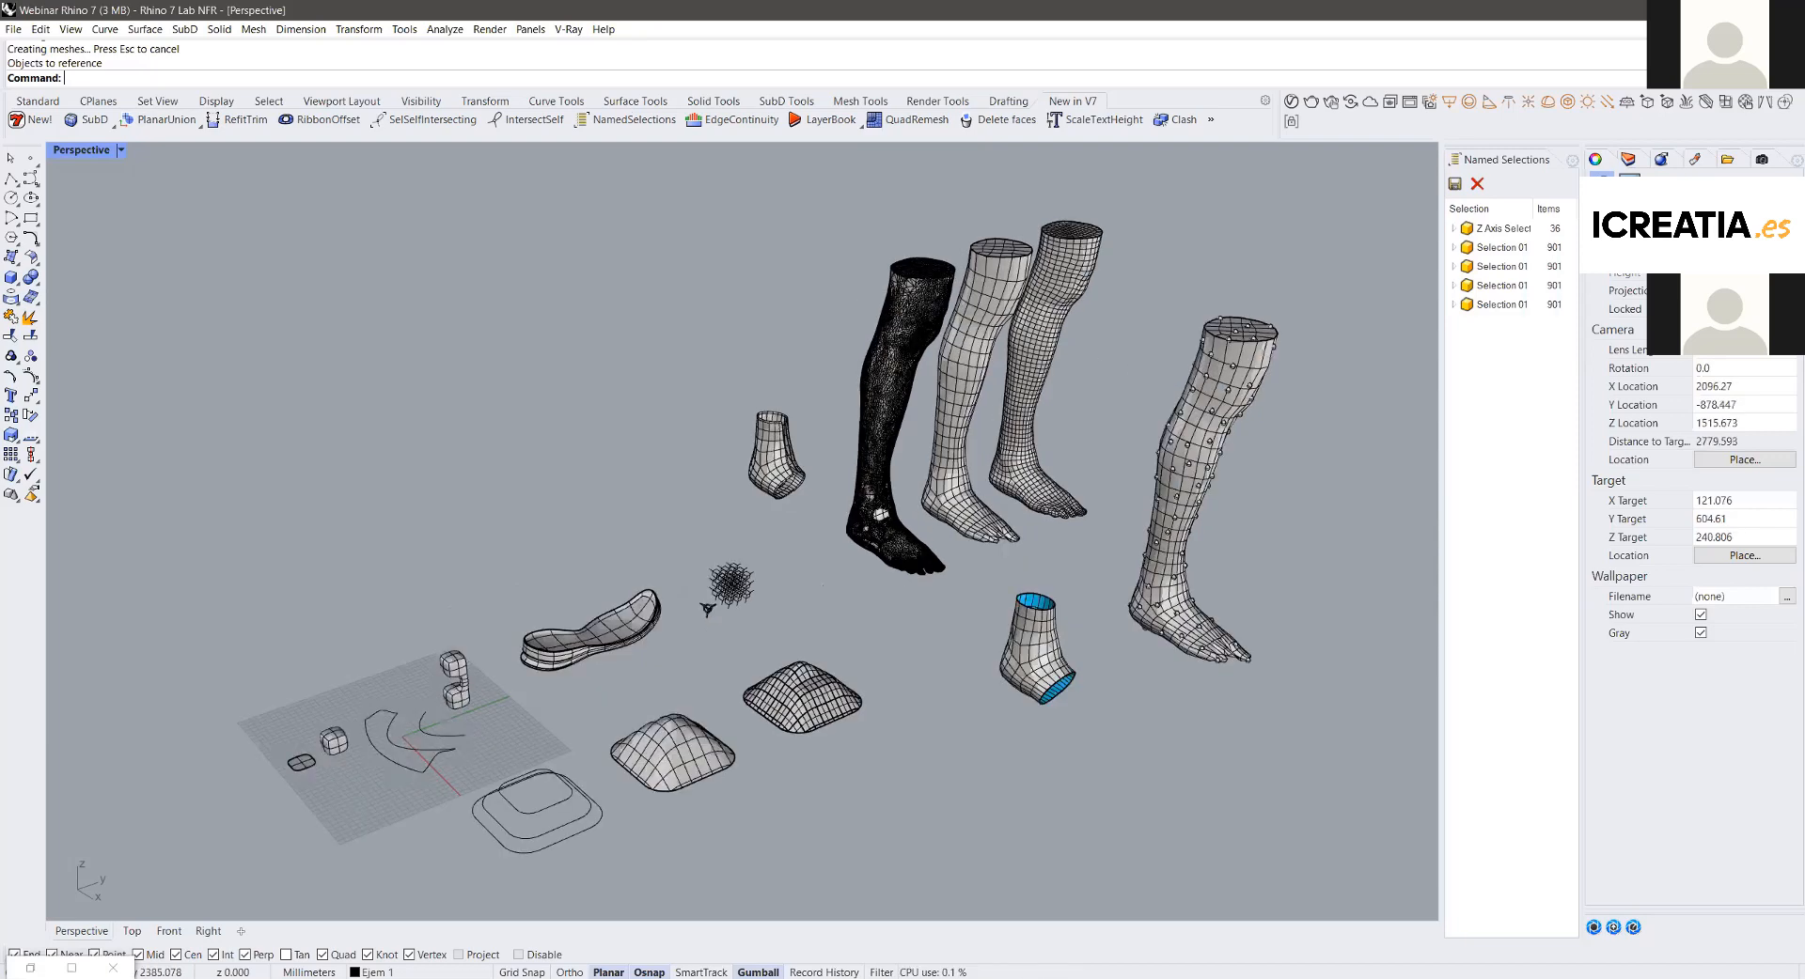
{"action": "scroll", "coordinate": [684, 564], "scroll_direction": "up", "scroll_amount": 2}
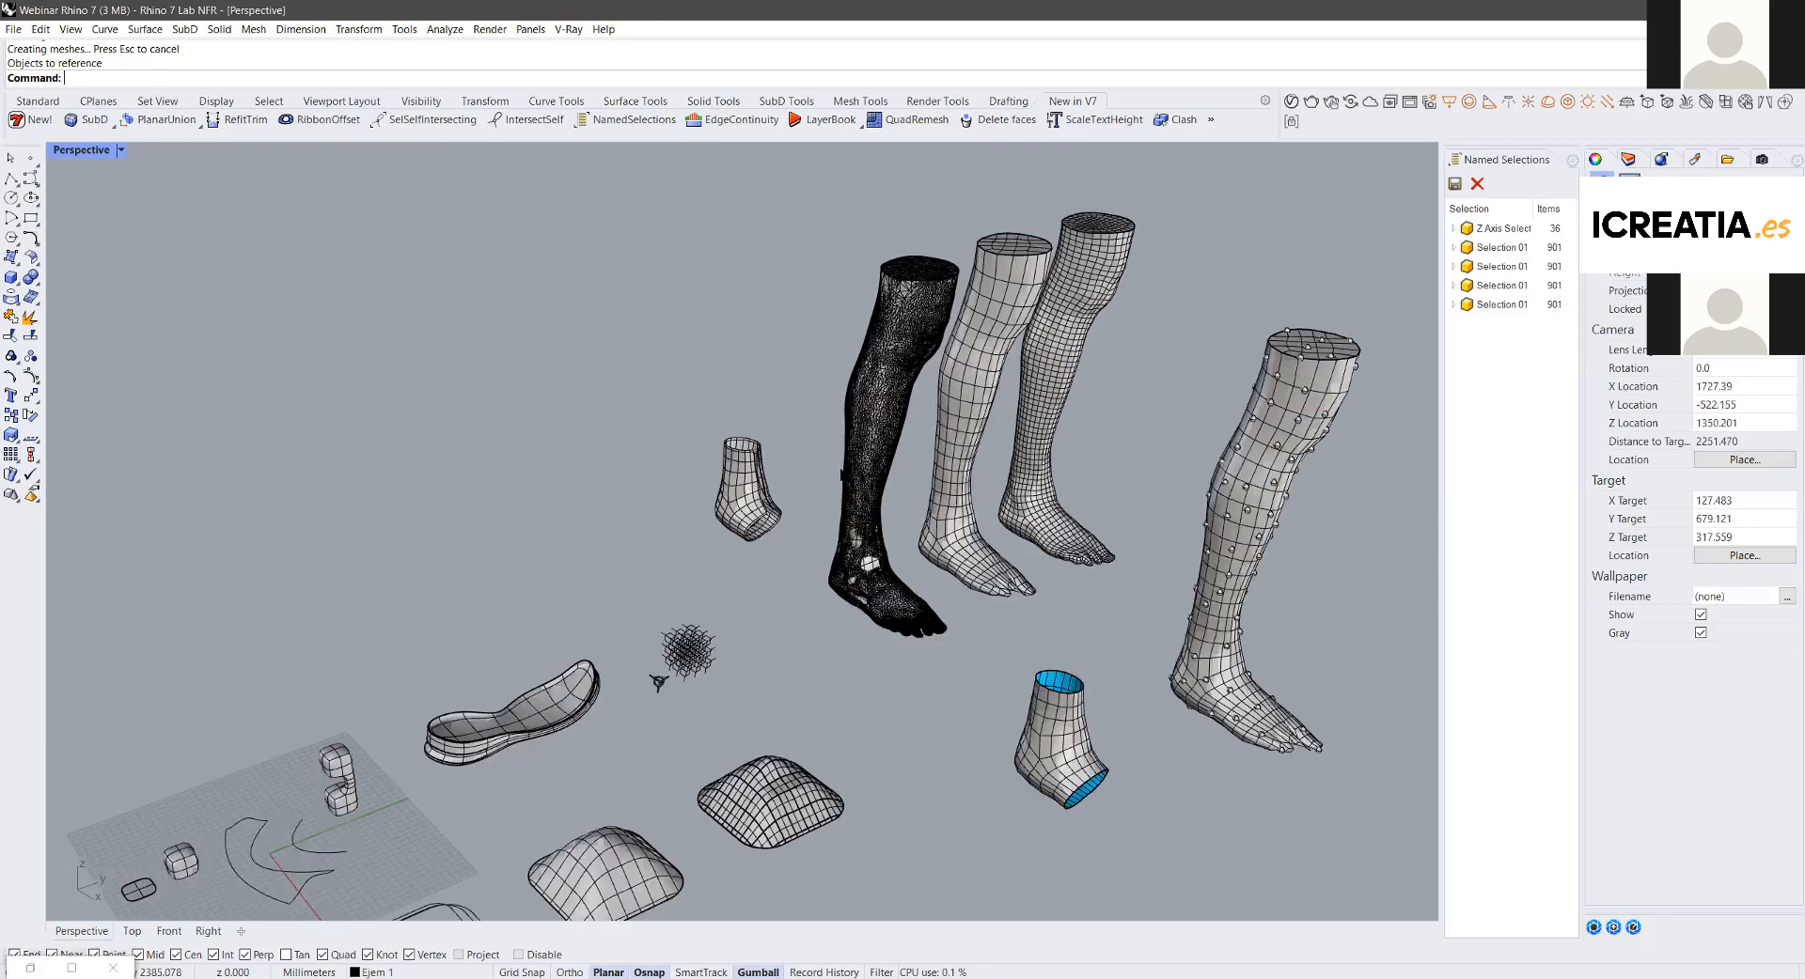
{"action": "scroll", "coordinate": [783, 529], "scroll_direction": "up", "scroll_amount": 3}
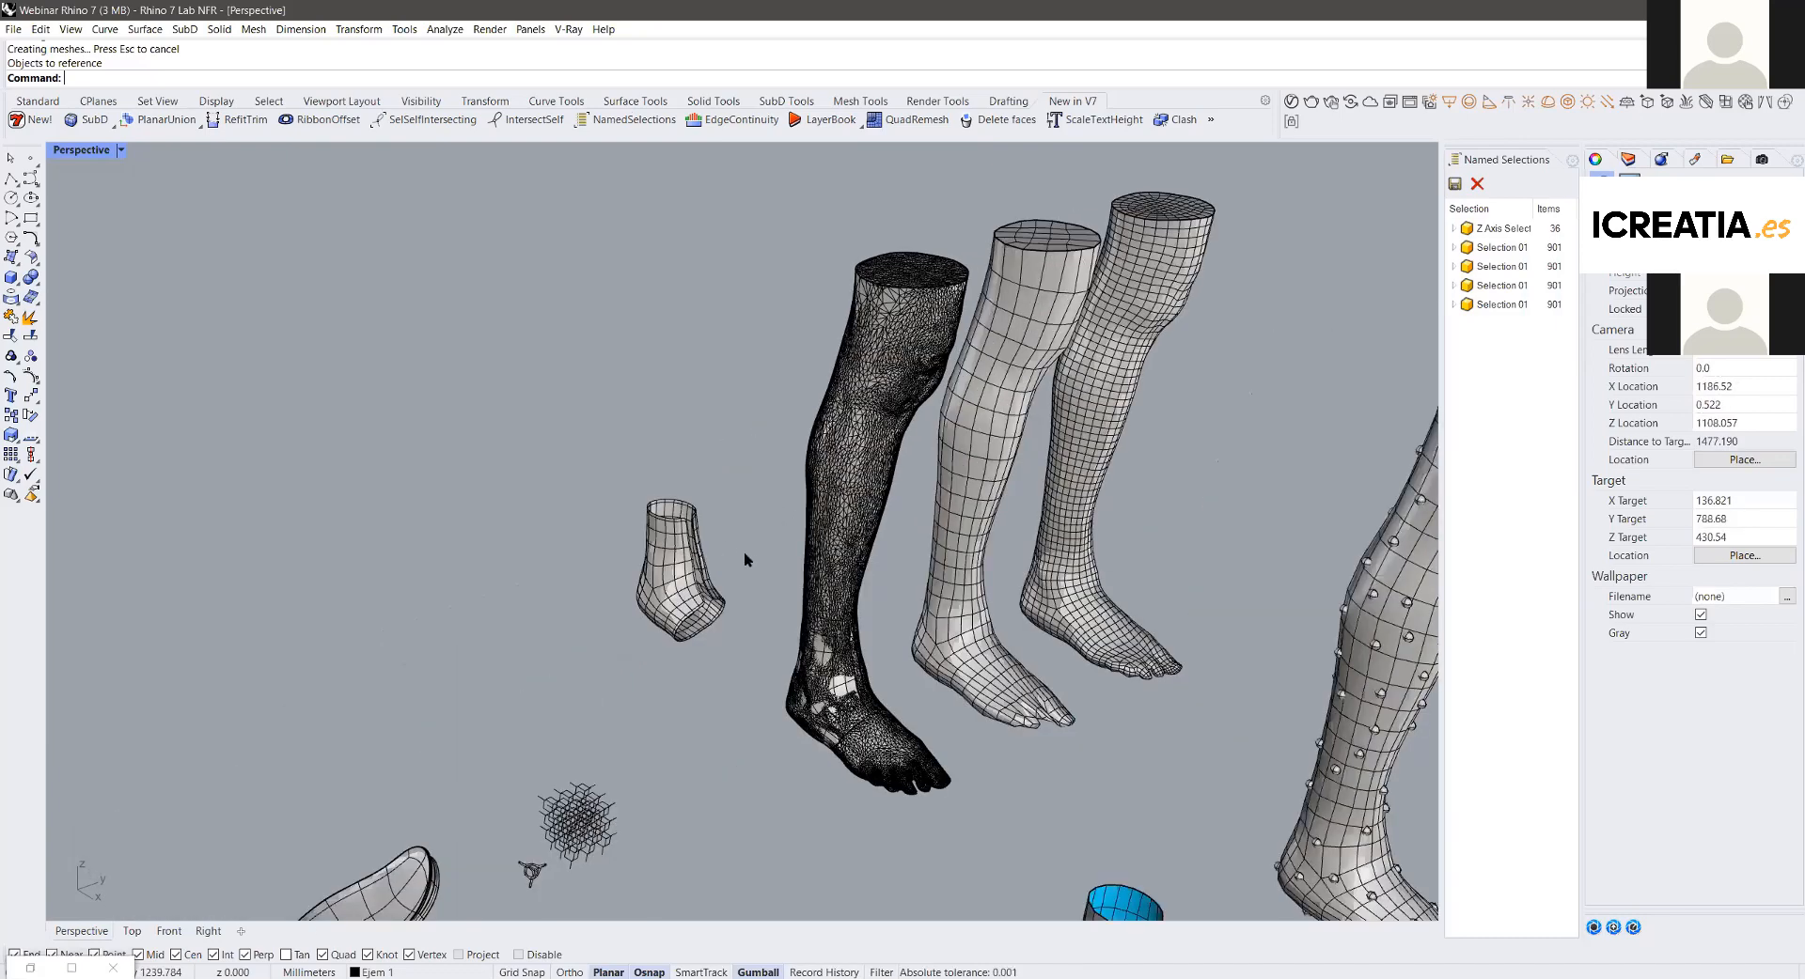
{"action": "scroll", "coordinate": [678, 537], "scroll_direction": "up", "scroll_amount": 7}
{"action": "key", "text": "Tab"}
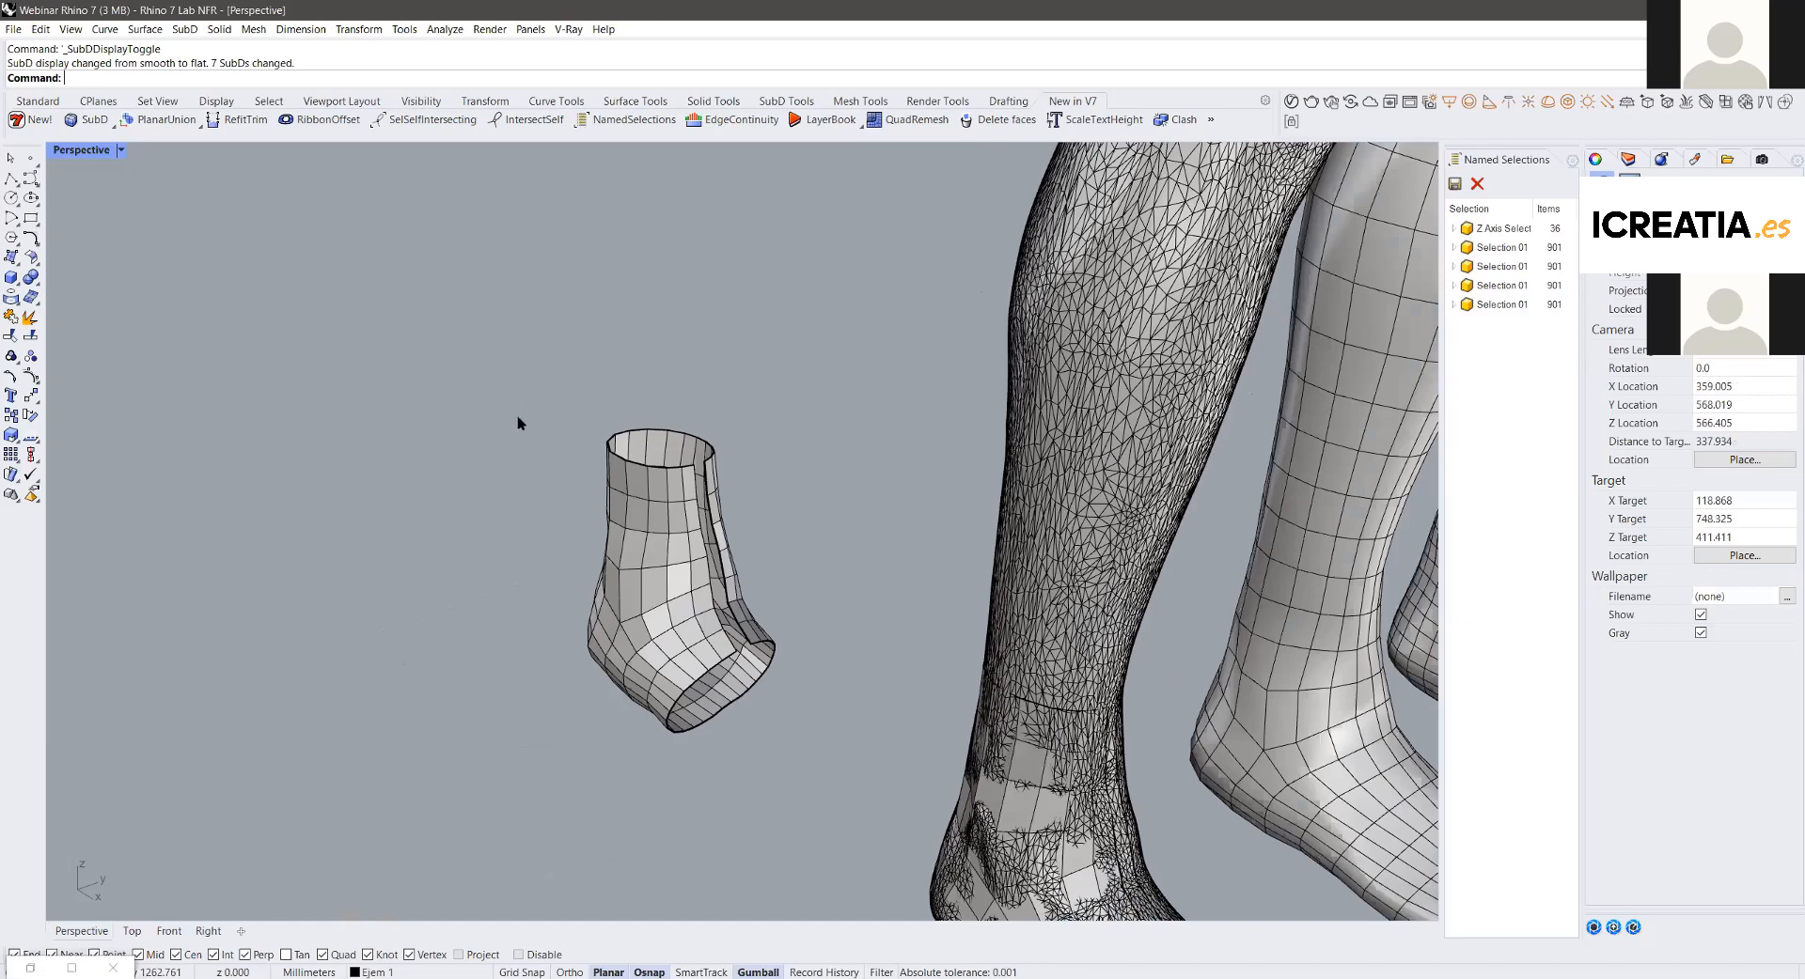
{"action": "left_click", "coordinate": [632, 499]}
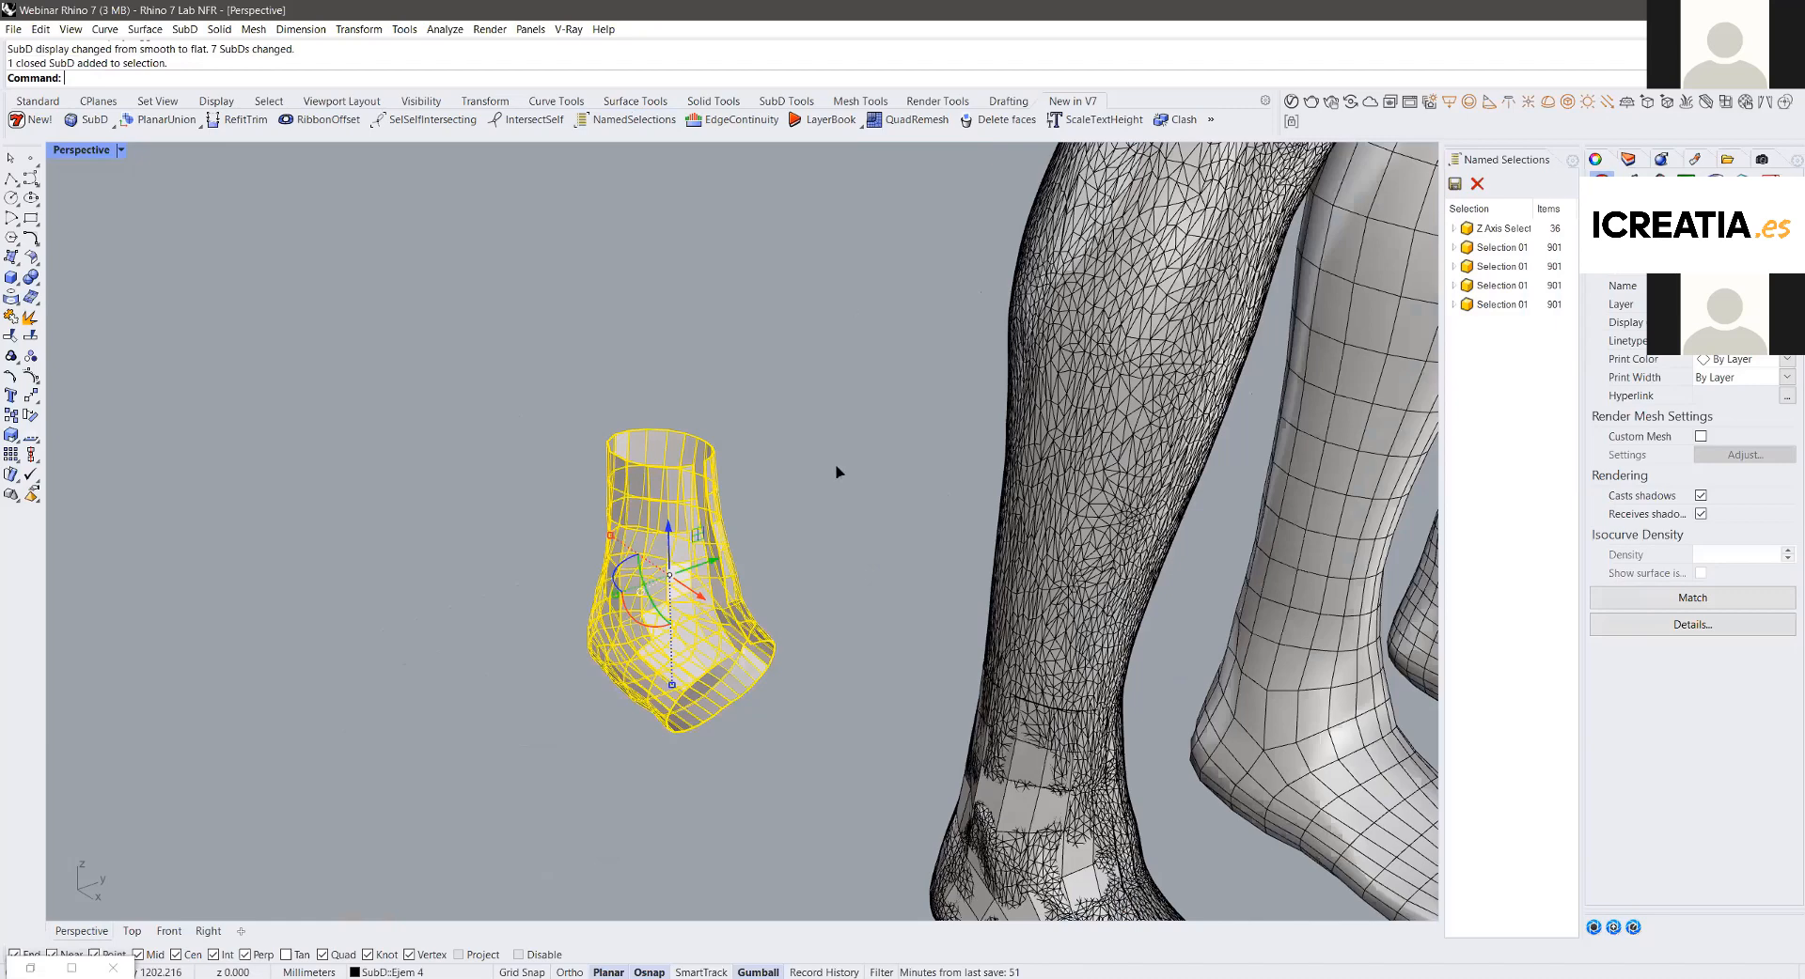
{"action": "scroll", "coordinate": [938, 562], "scroll_direction": "down", "scroll_amount": 2}
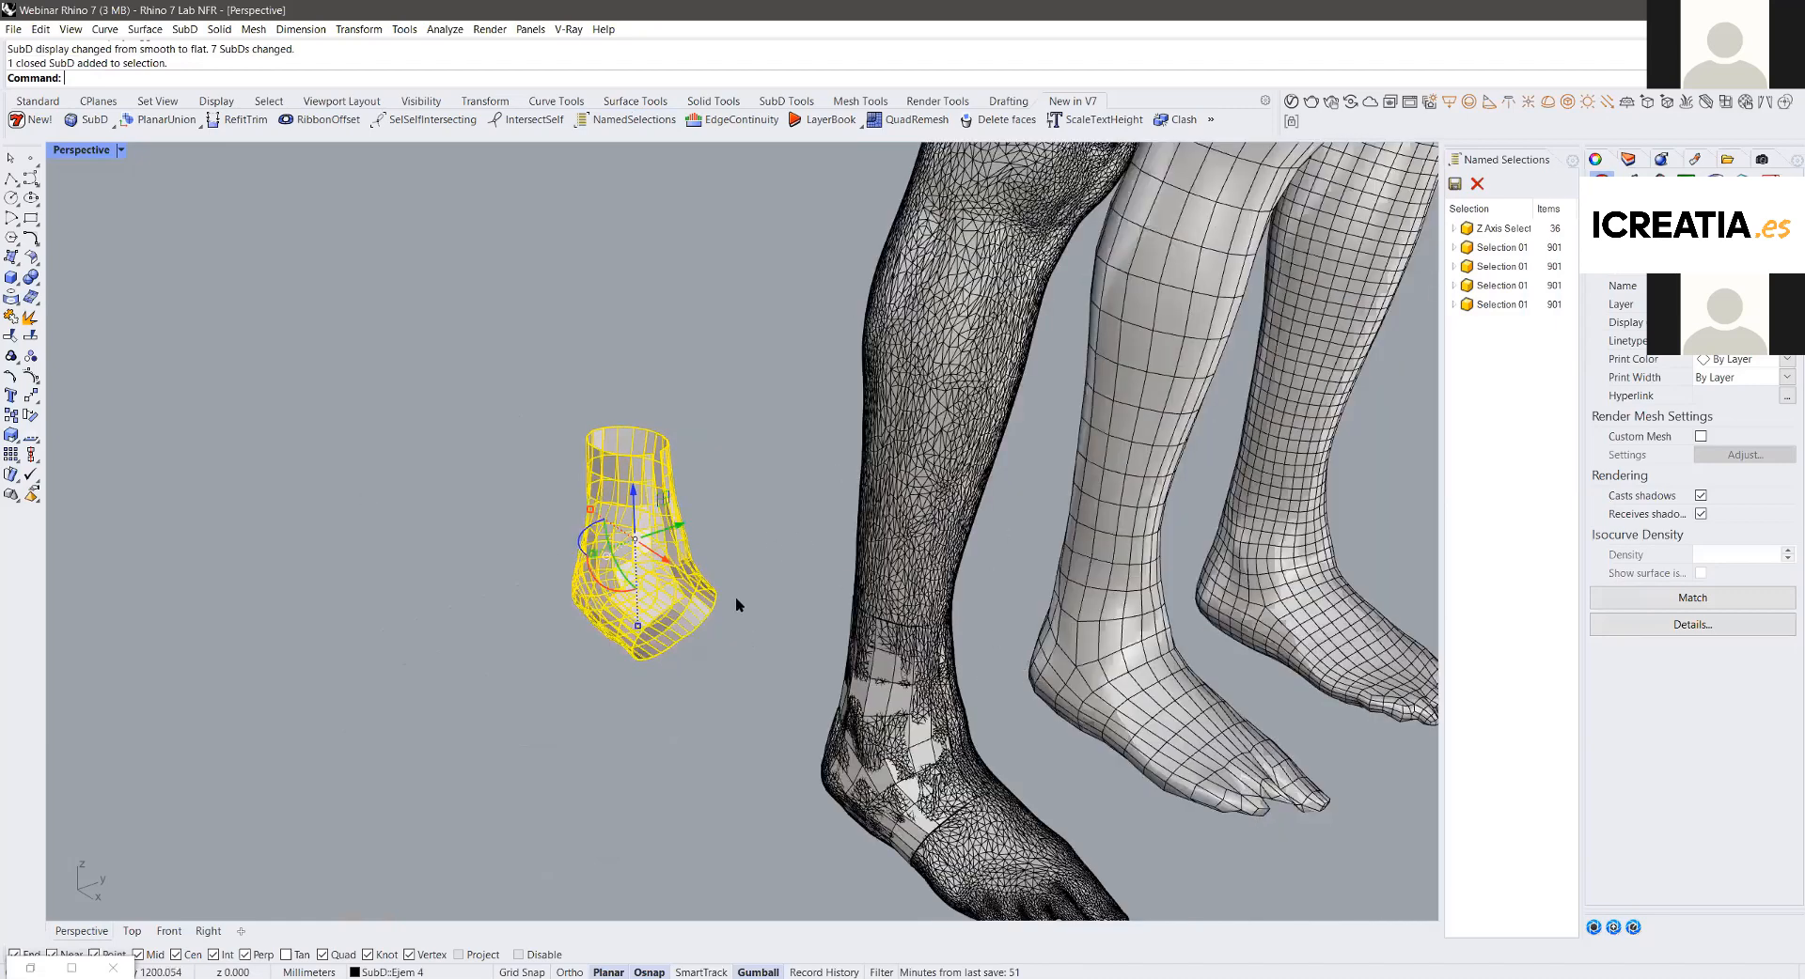
{"action": "scroll", "coordinate": [532, 436], "scroll_direction": "down", "scroll_amount": 1}
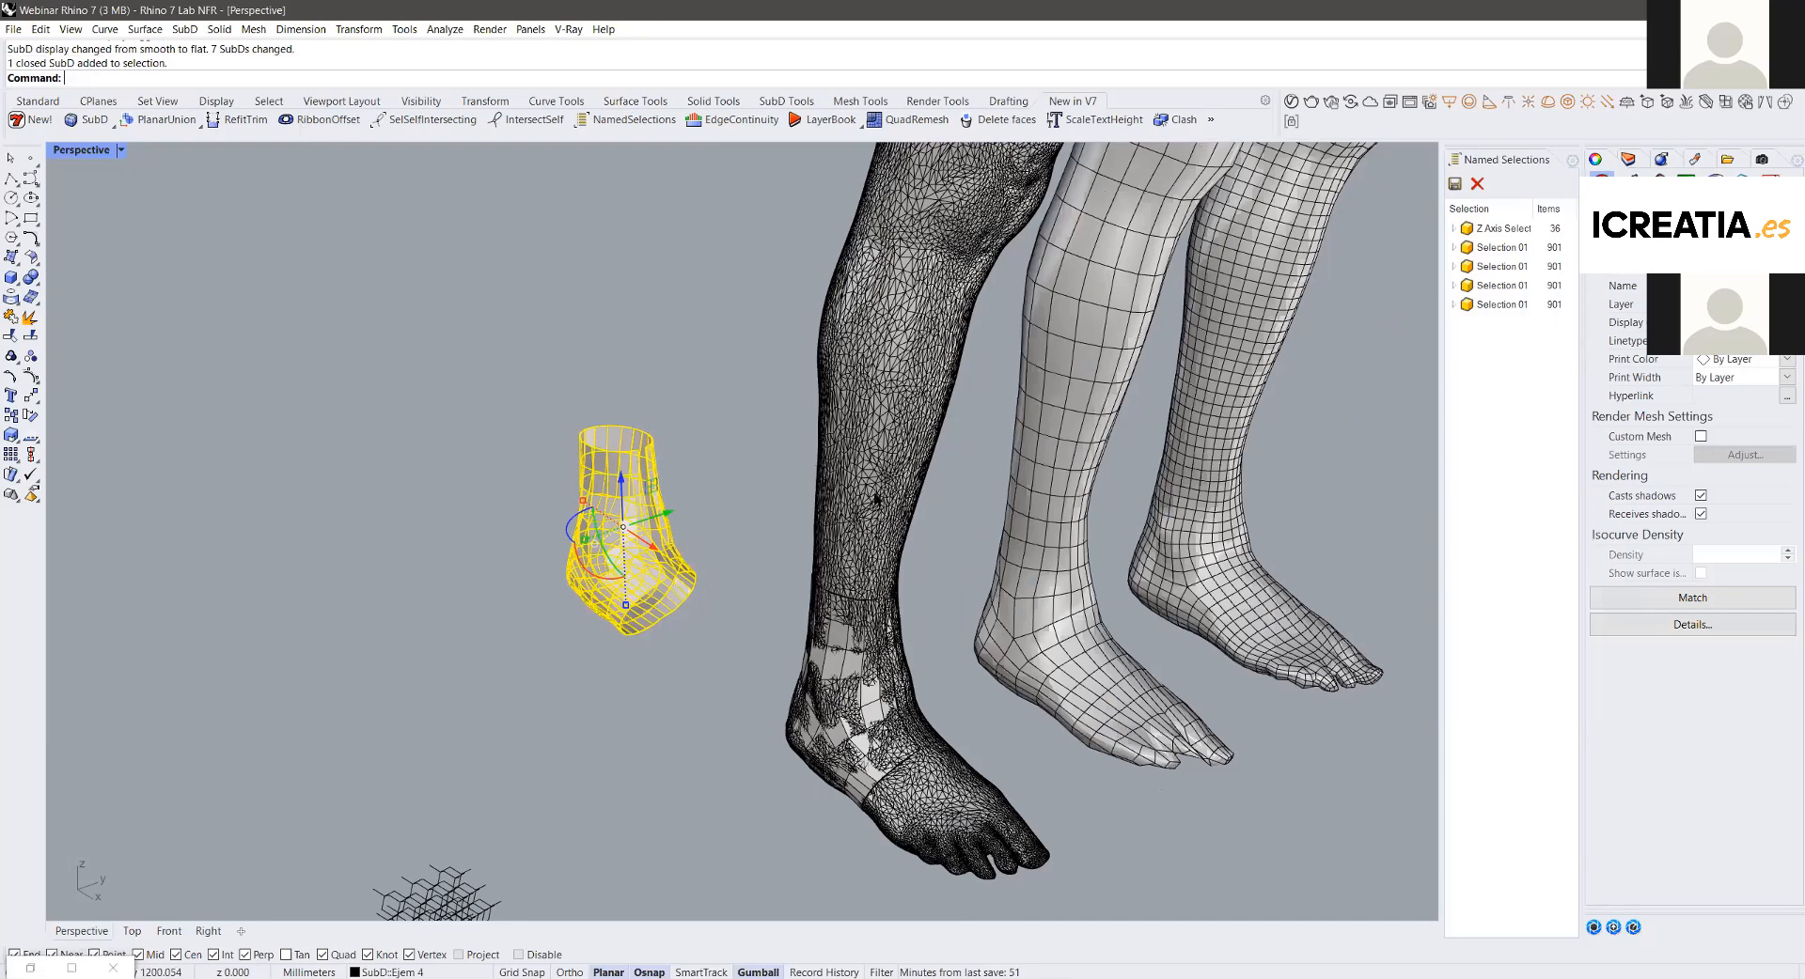
{"action": "scroll", "coordinate": [1024, 502], "scroll_direction": "up", "scroll_amount": 5}
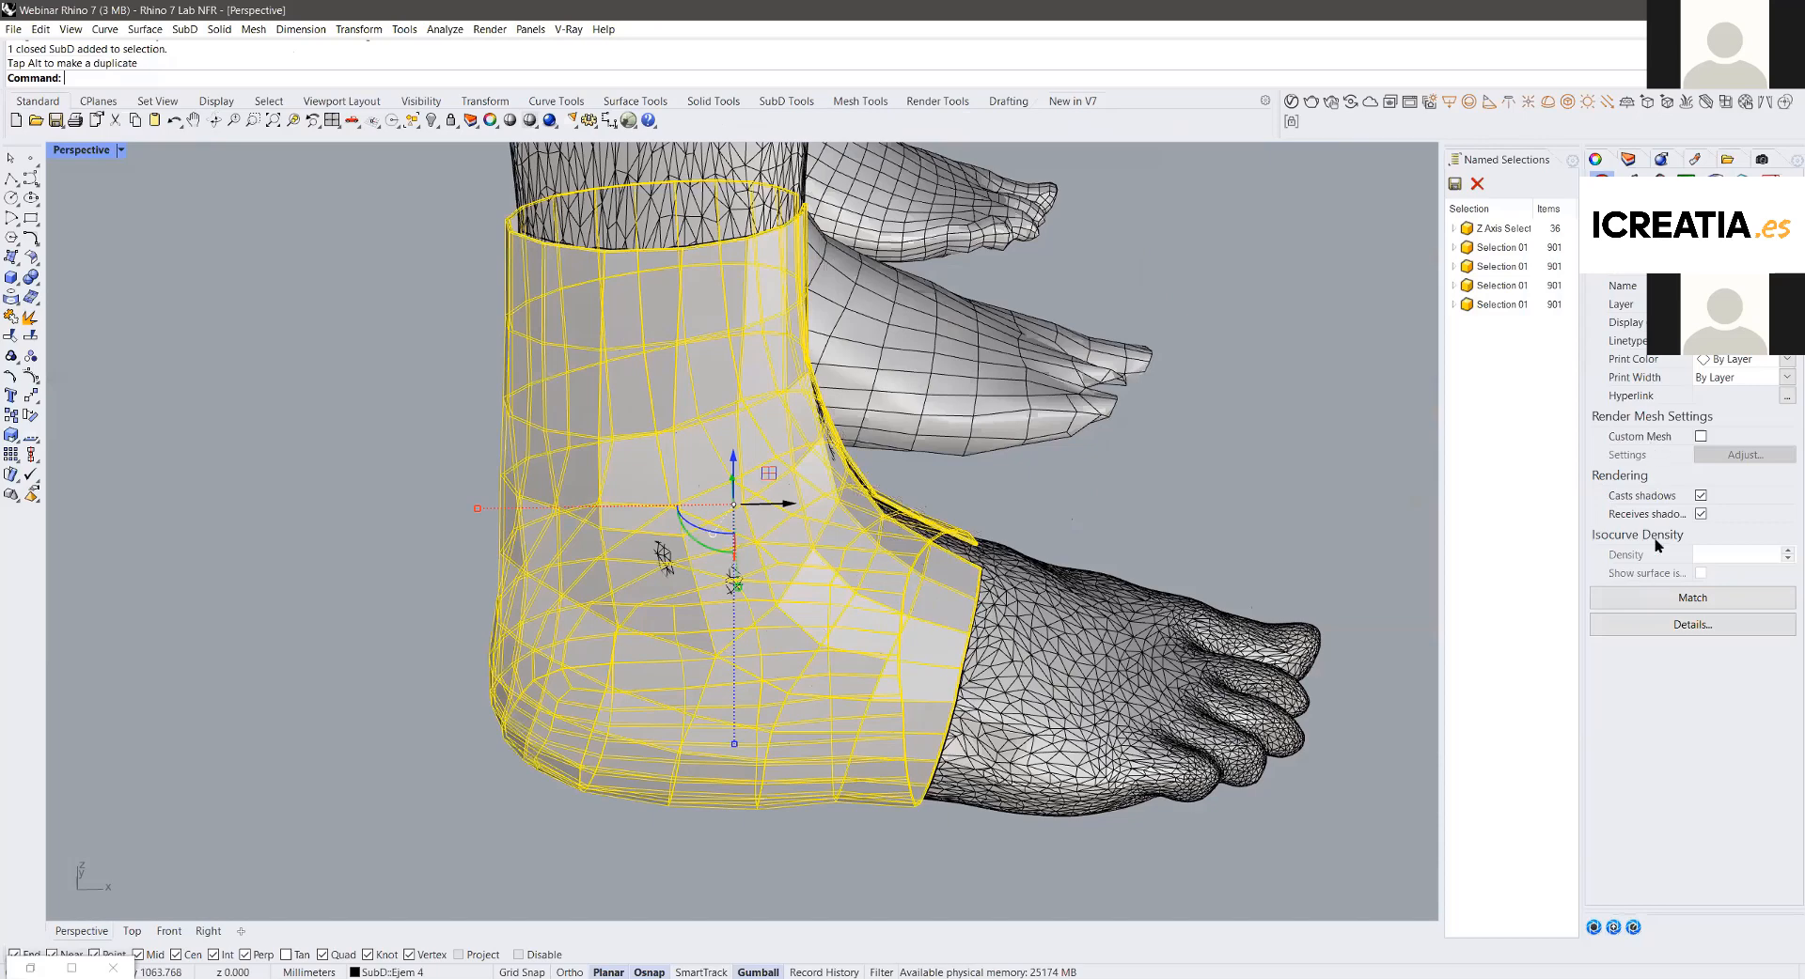
Step: Assign the Physically Based material to the selected ankle brace SubD
{"action": "left_click", "coordinate": [1703, 359]}
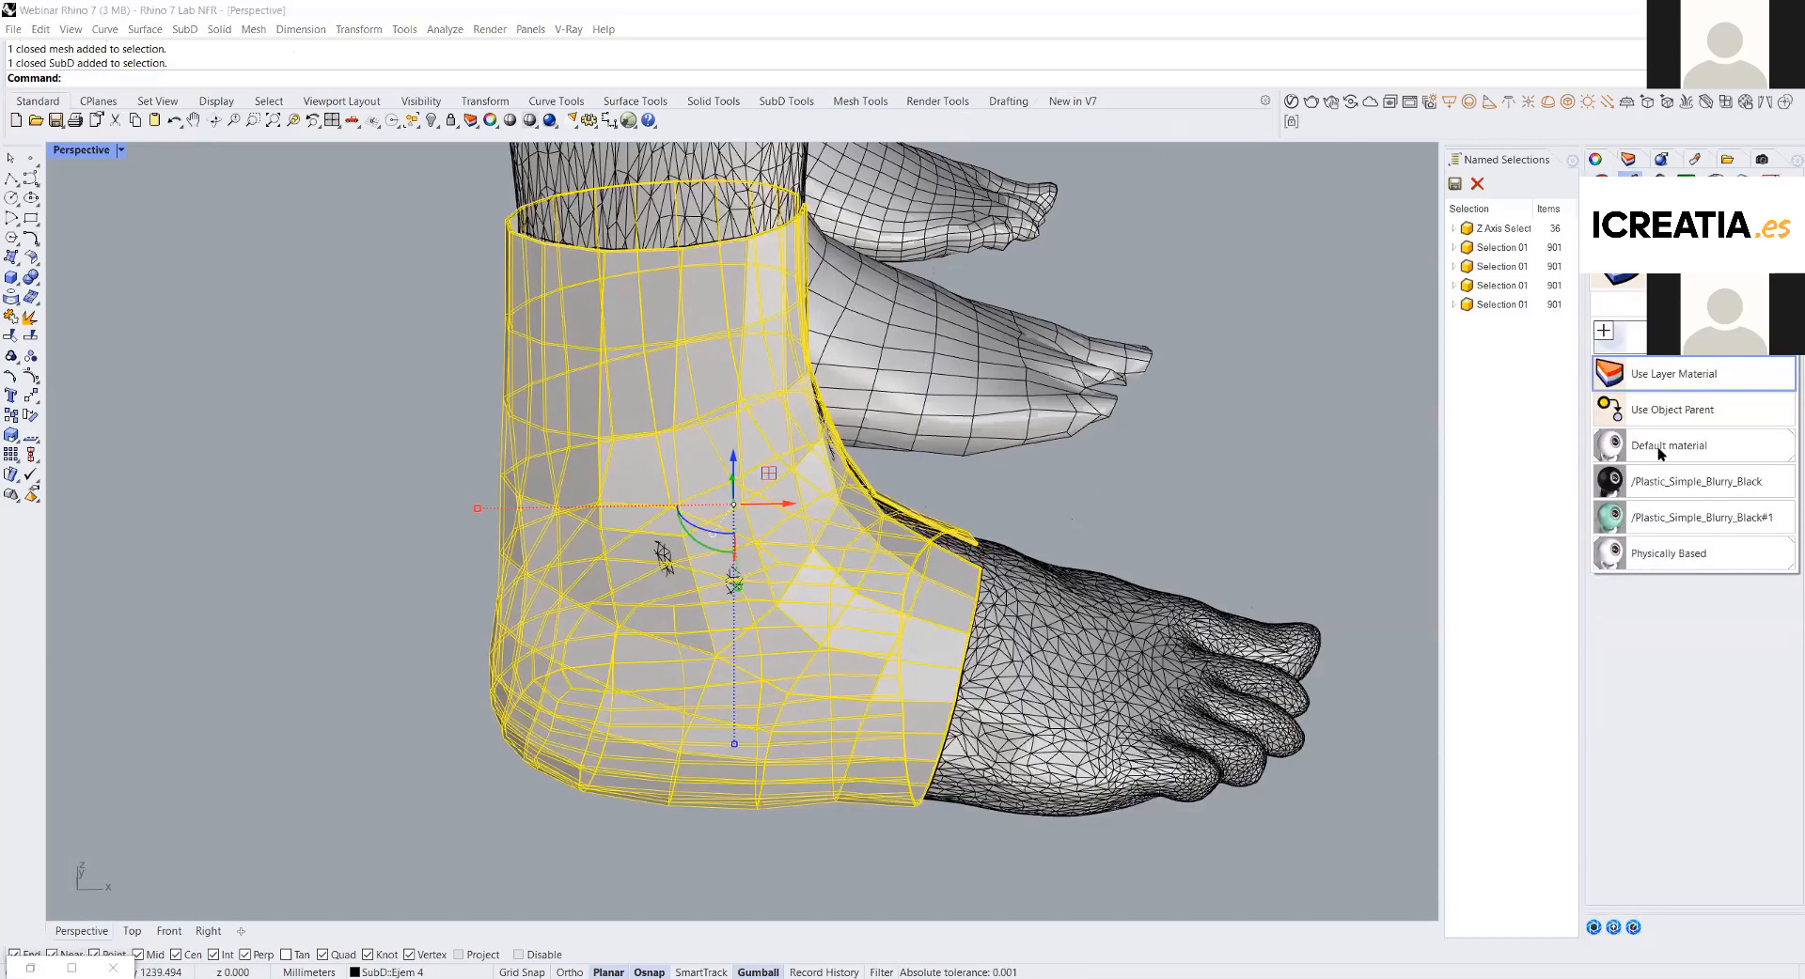
{"action": "left_click", "coordinate": [1683, 552]}
{"action": "left_click", "coordinate": [1631, 670]}
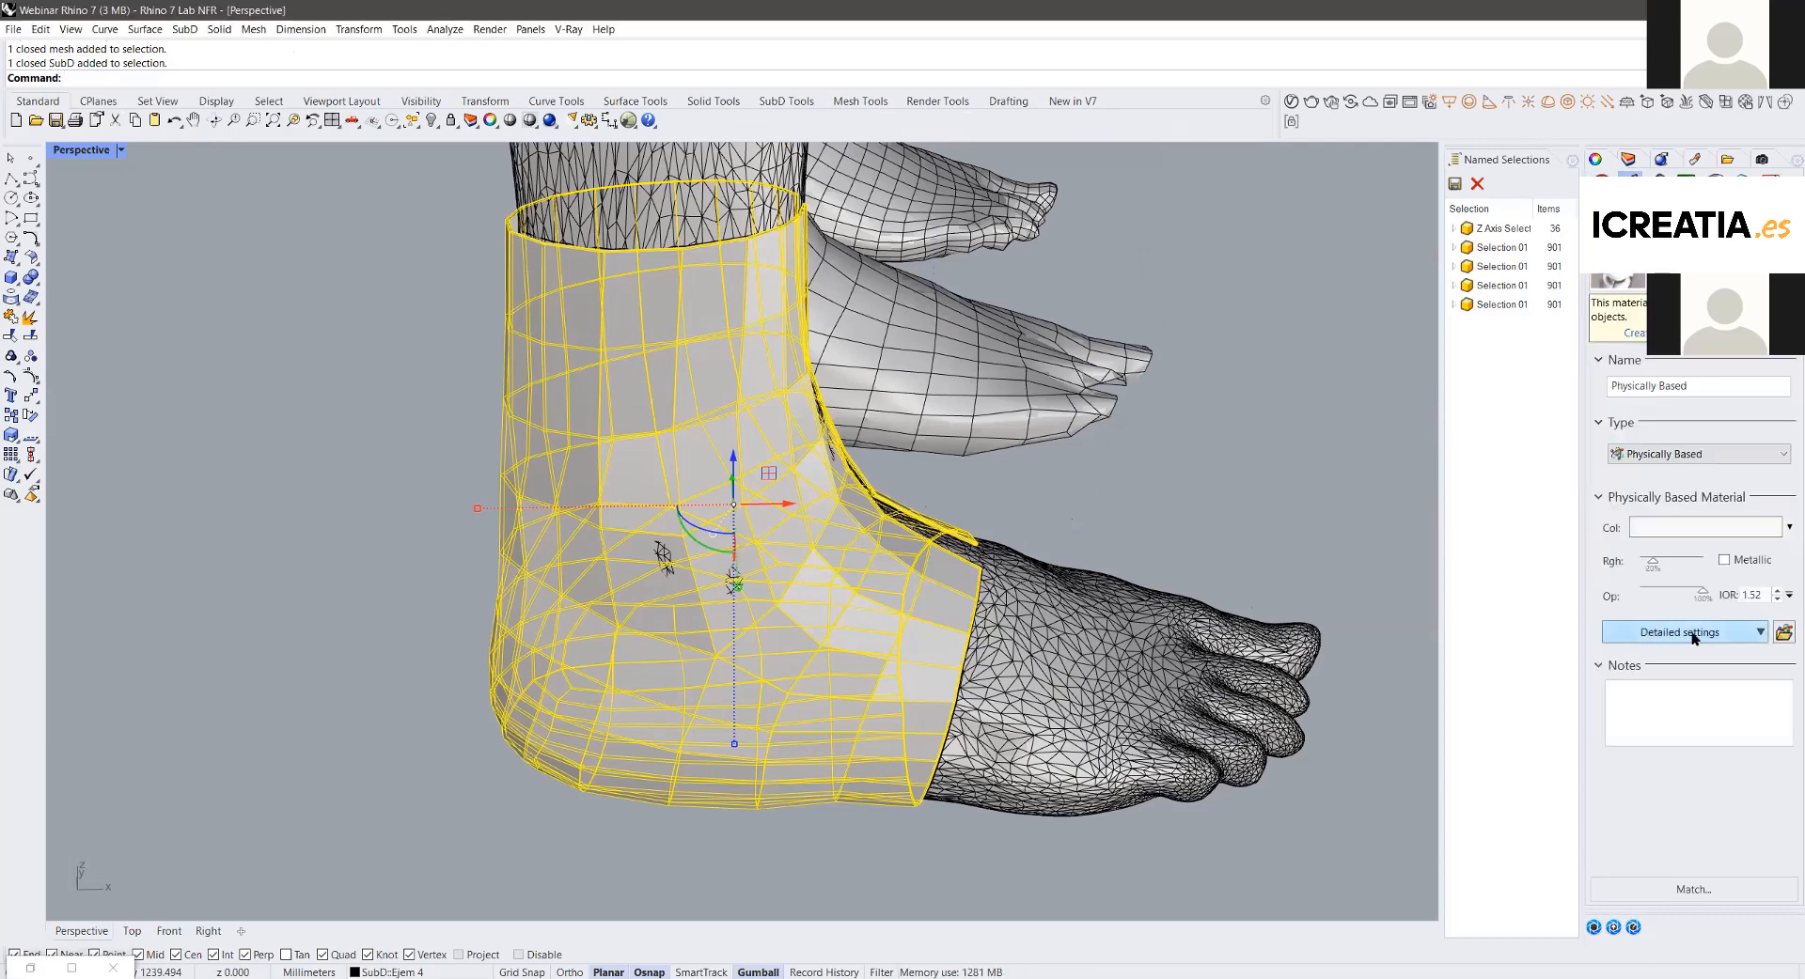
Step: Review the material's detailed settings, type choices and color texture file selection, leaving them without choosing anything
{"action": "left_click", "coordinate": [1692, 636]}
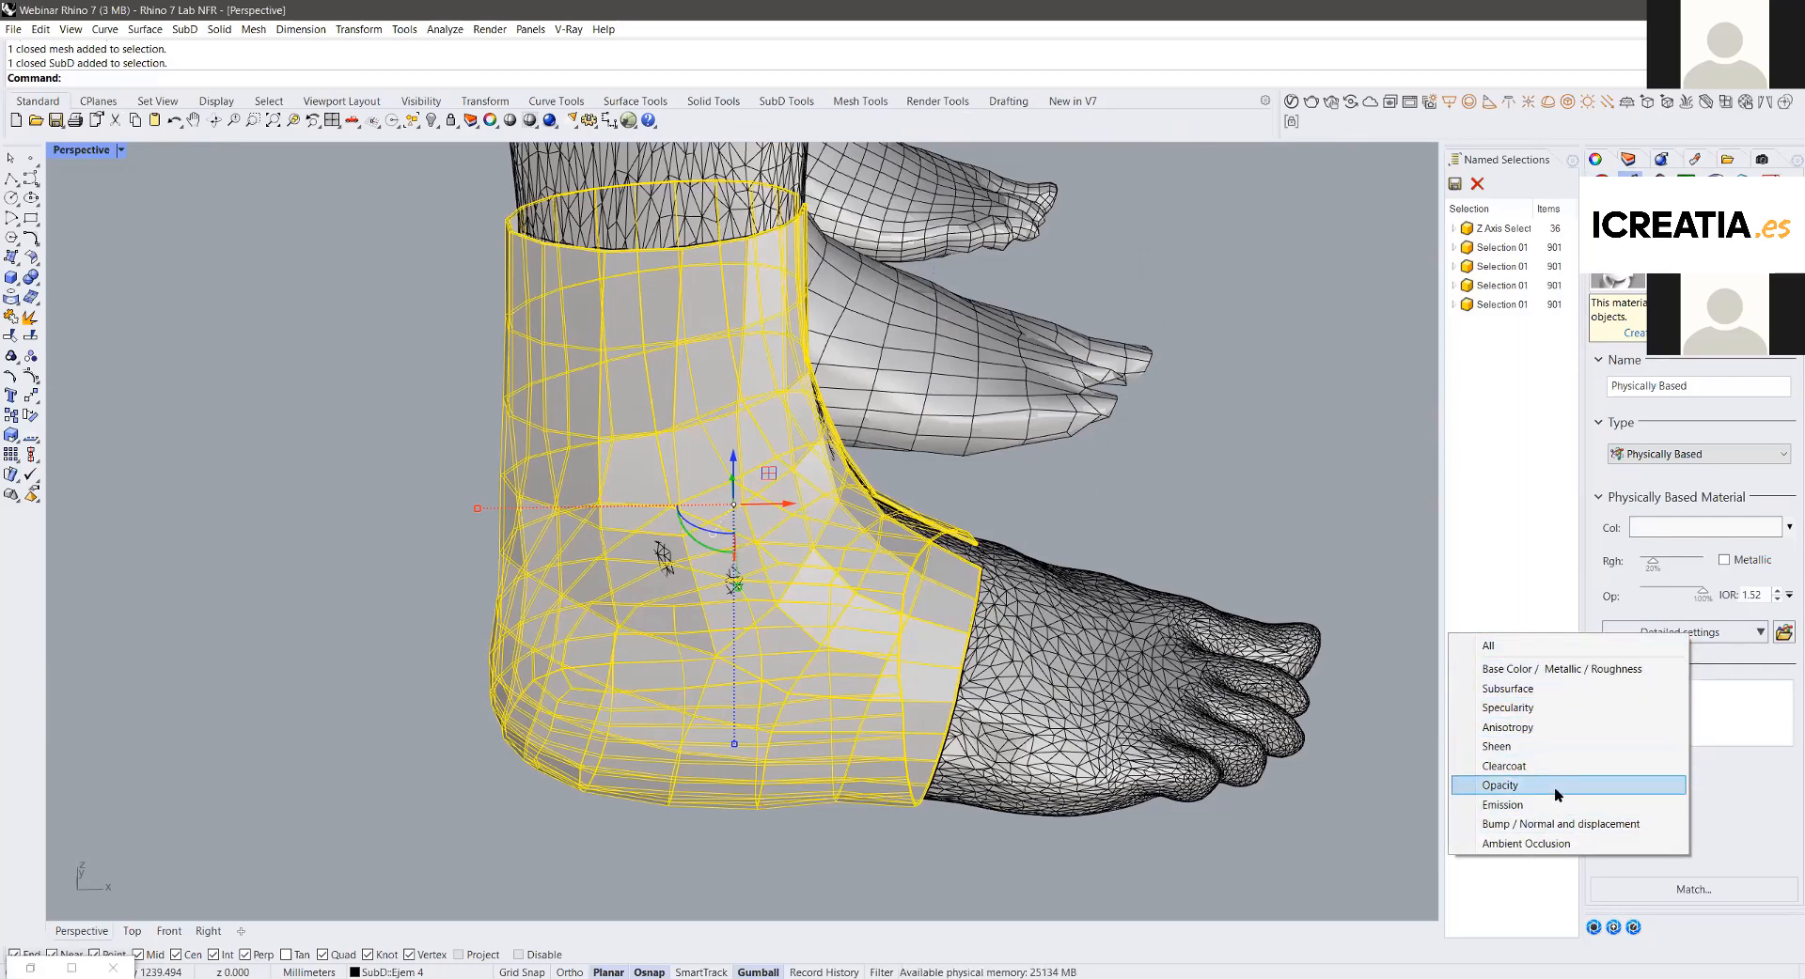
{"action": "left_click", "coordinate": [1571, 562]}
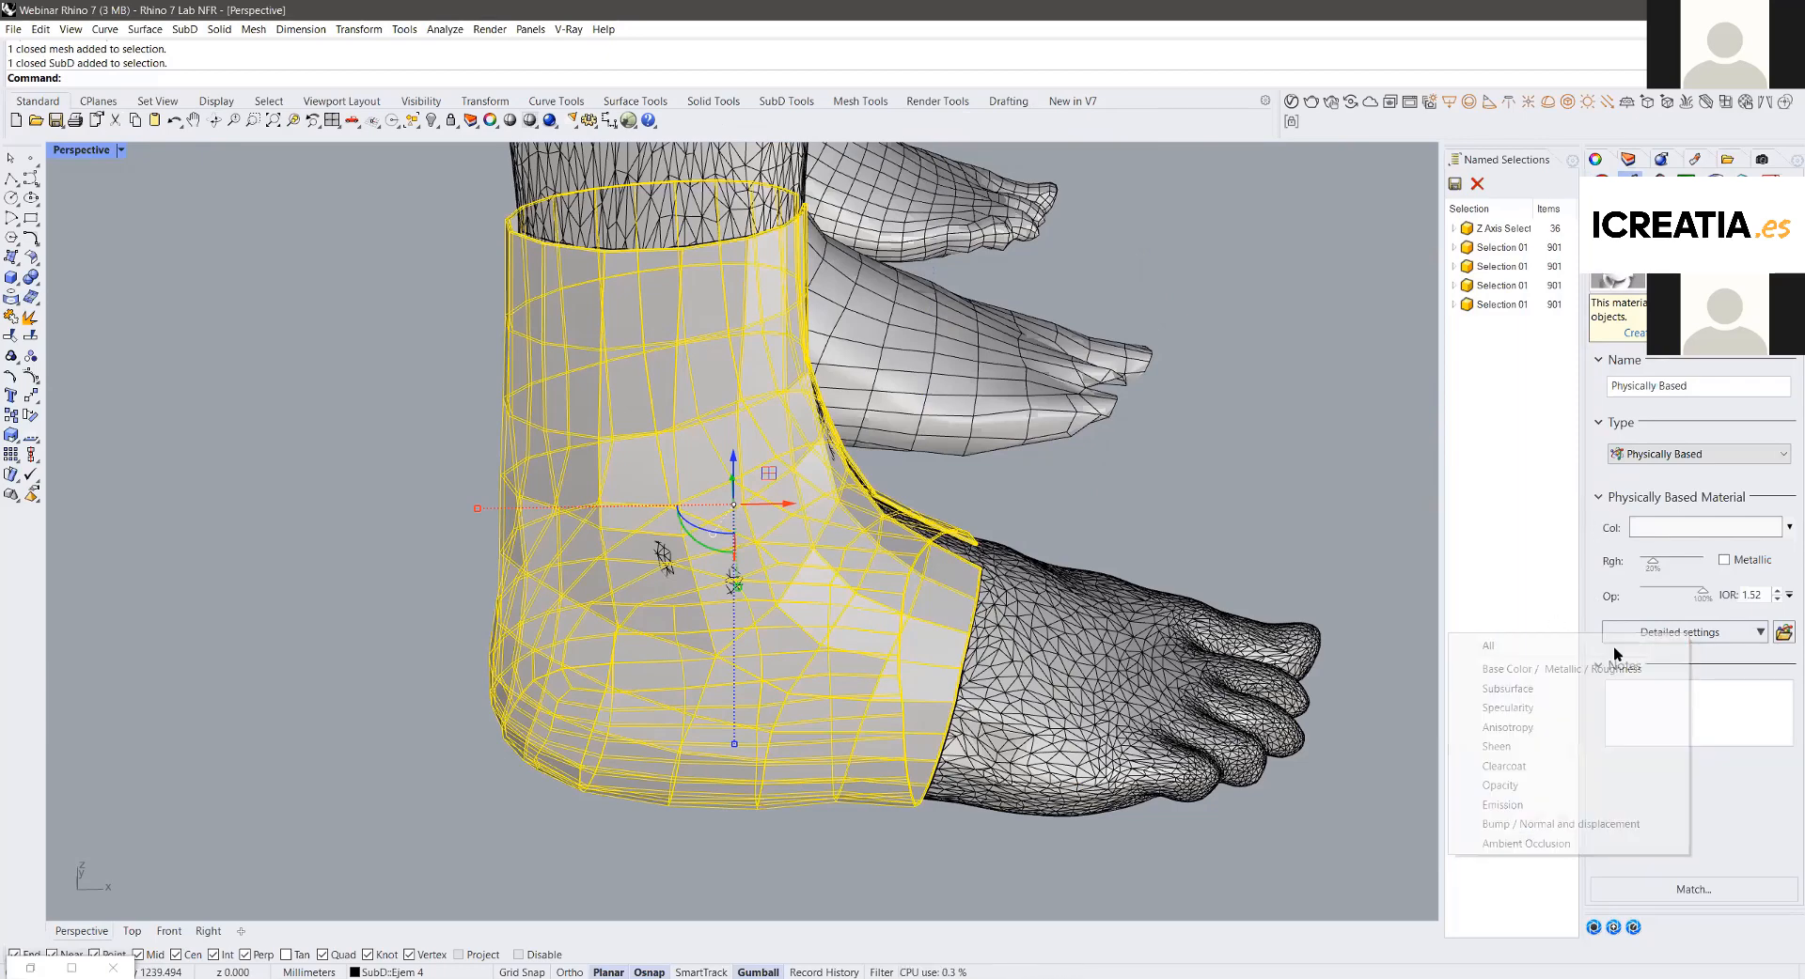
{"action": "left_click", "coordinate": [1708, 455]}
{"action": "left_click", "coordinate": [1709, 455]}
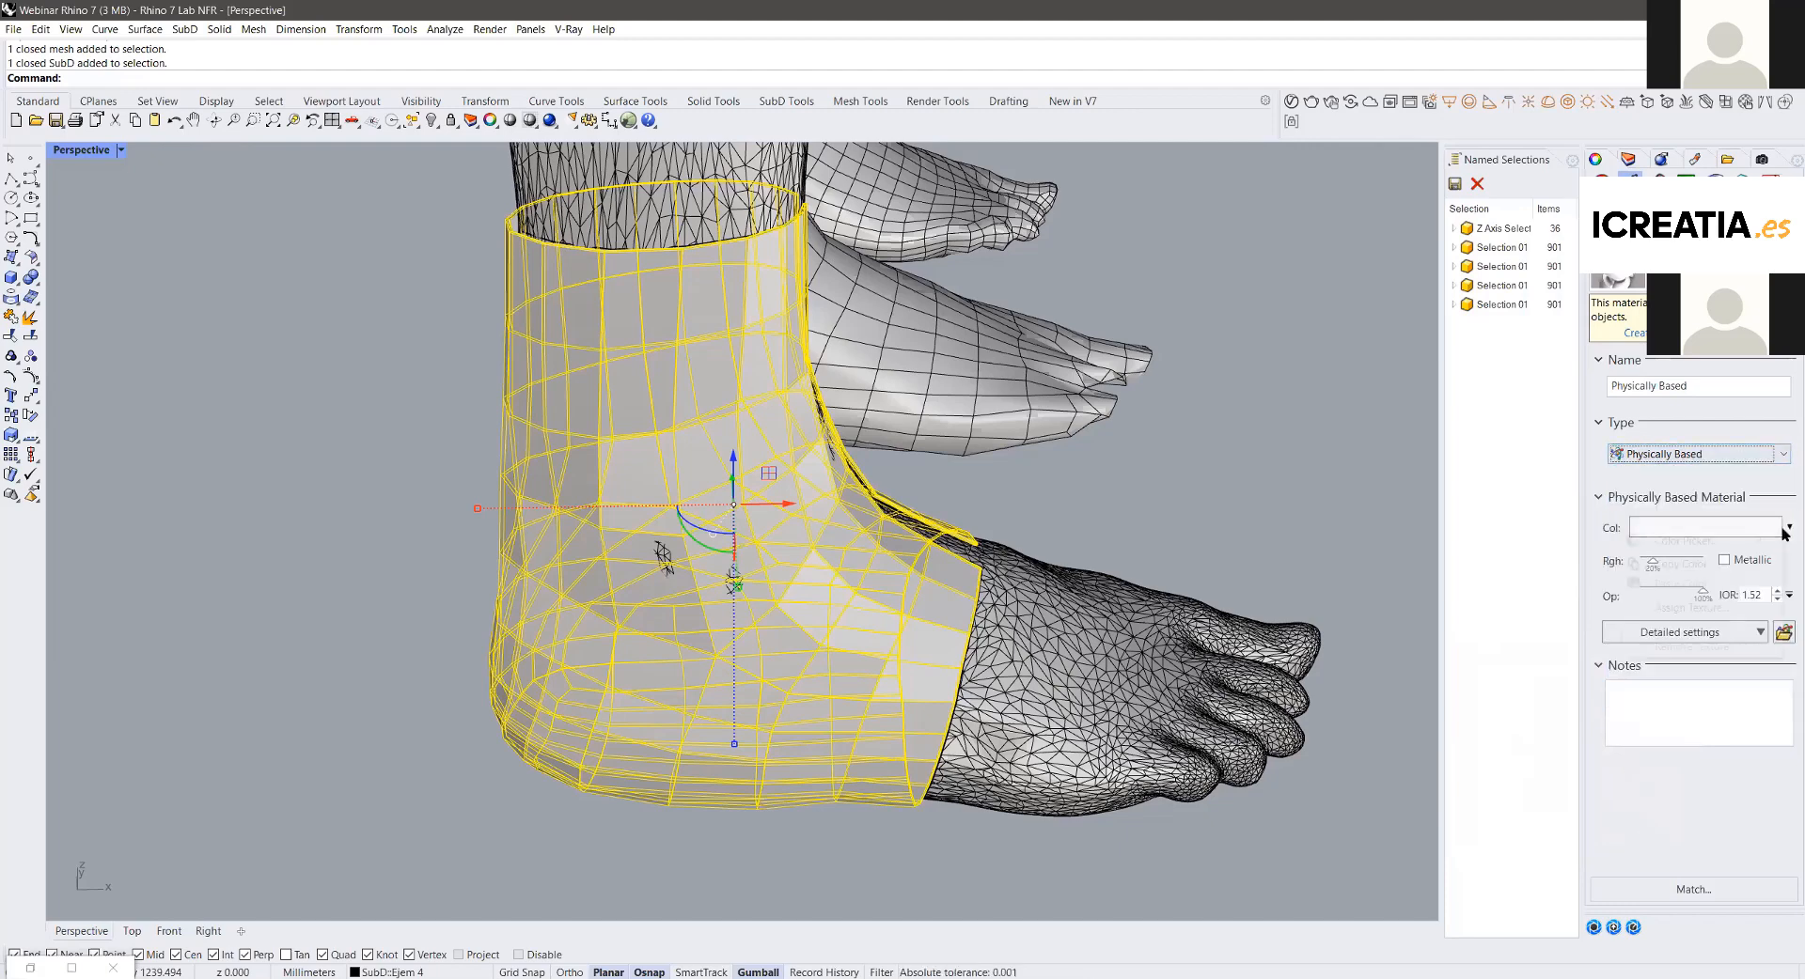
{"action": "left_click", "coordinate": [1787, 529]}
{"action": "left_click", "coordinate": [1784, 730]}
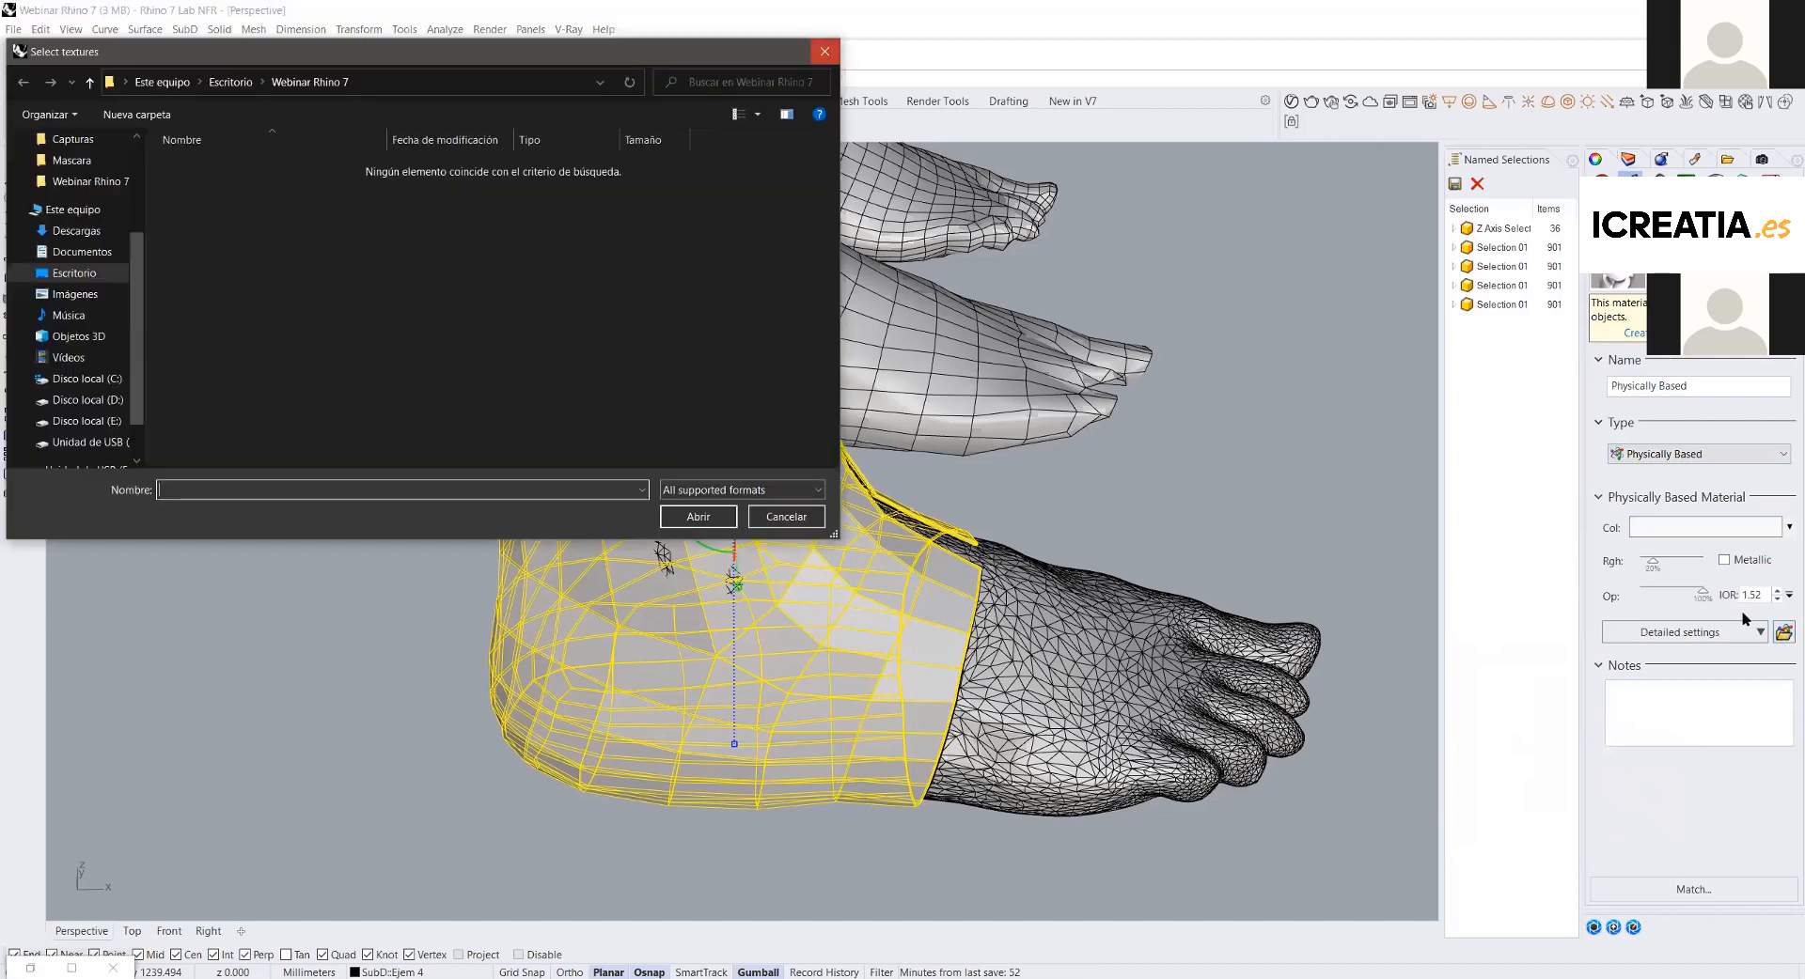
{"action": "left_click", "coordinate": [831, 40]}
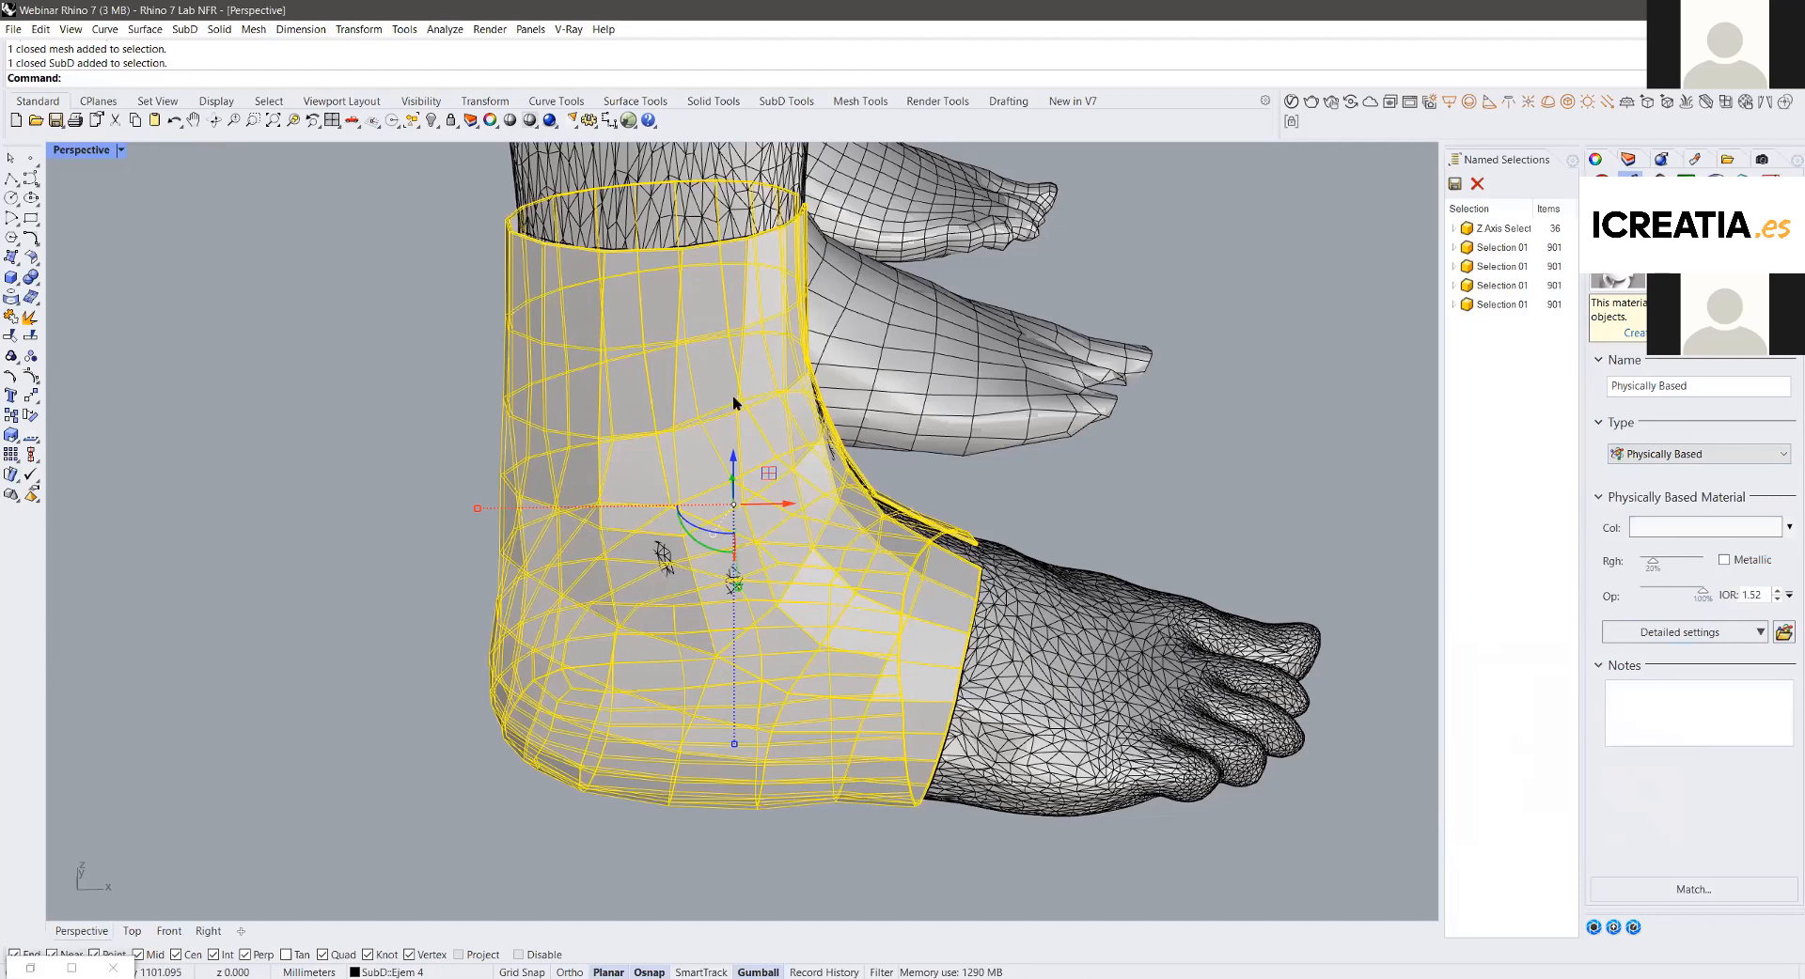
Step: Review the Make2D drawing options for the shoe sole SubD, close them and clear the selection
{"action": "scroll", "coordinate": [731, 396], "scroll_direction": "down", "scroll_amount": 2}
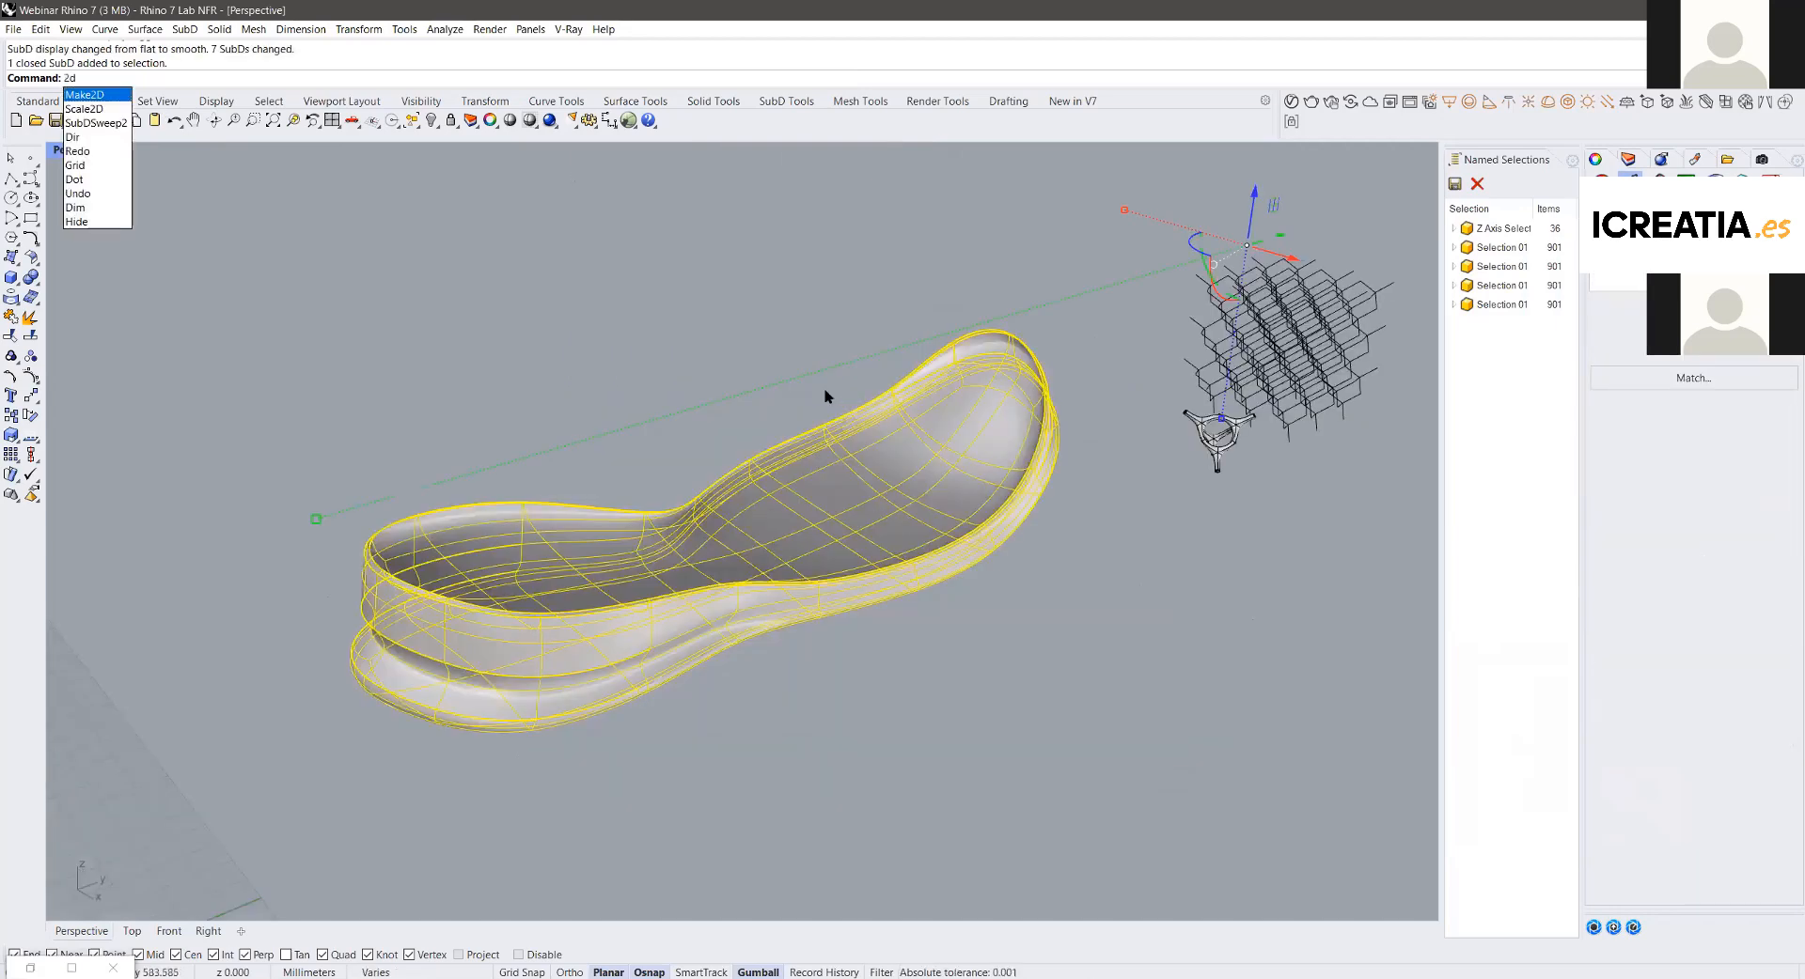
{"action": "key", "text": "Return"}
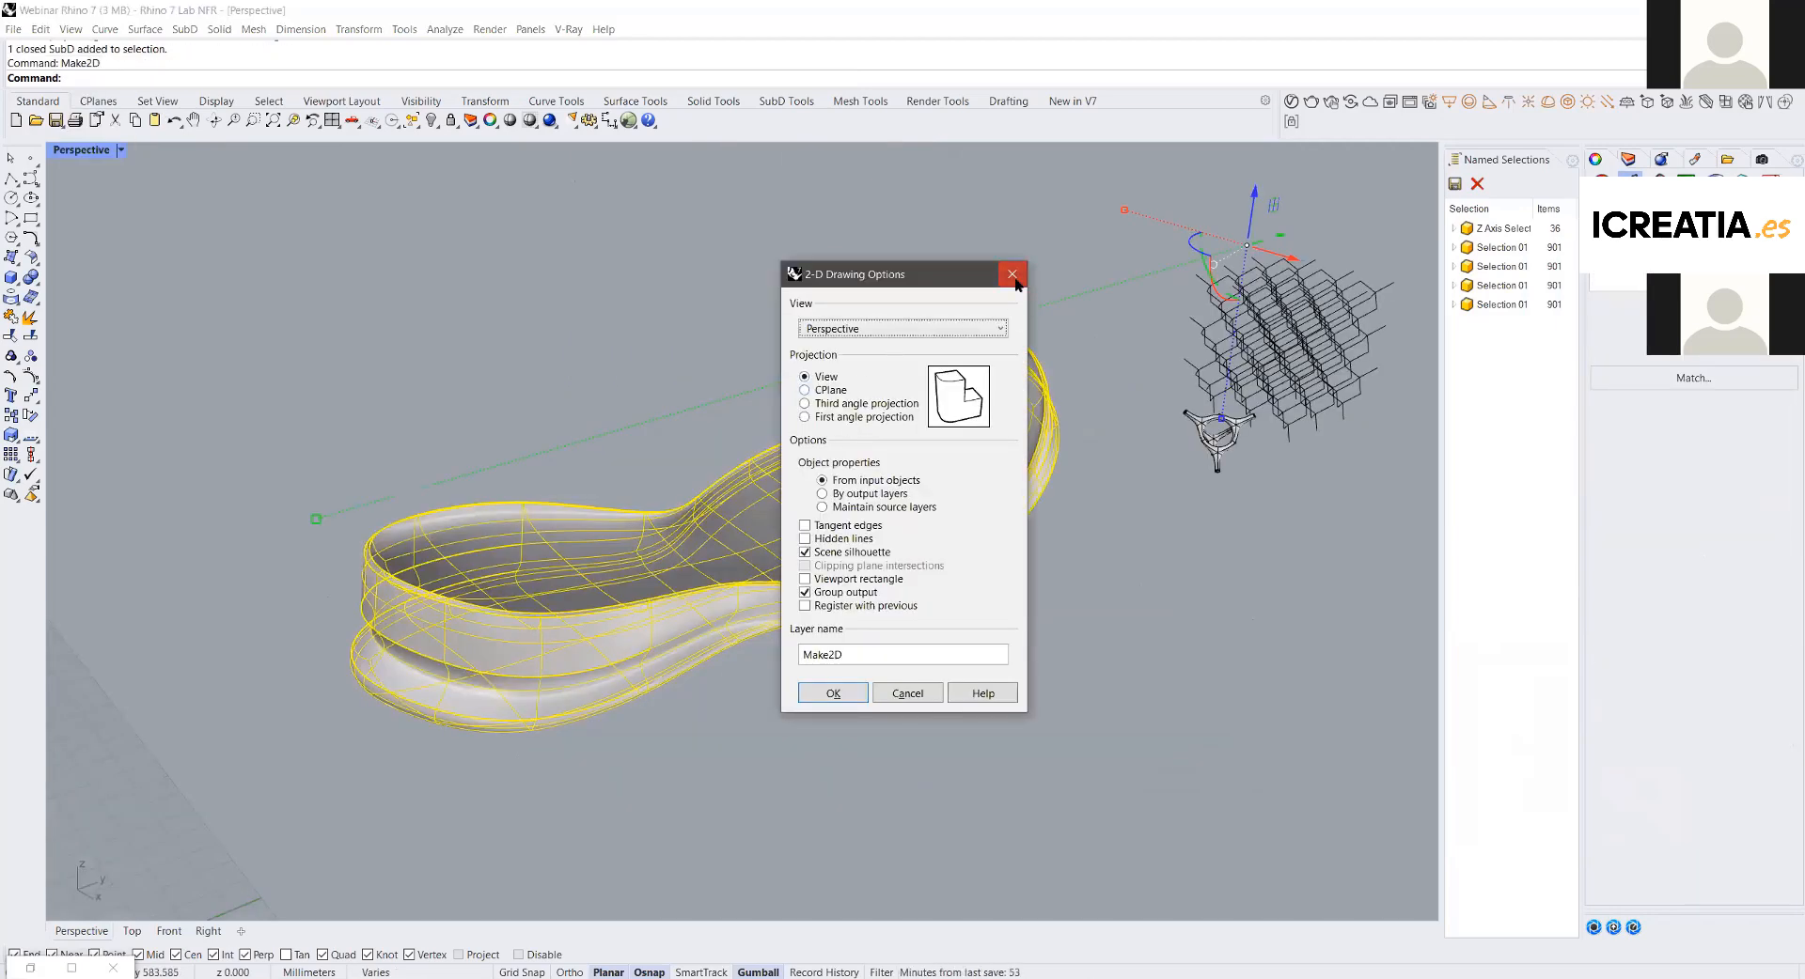
{"action": "left_click", "coordinate": [842, 693]}
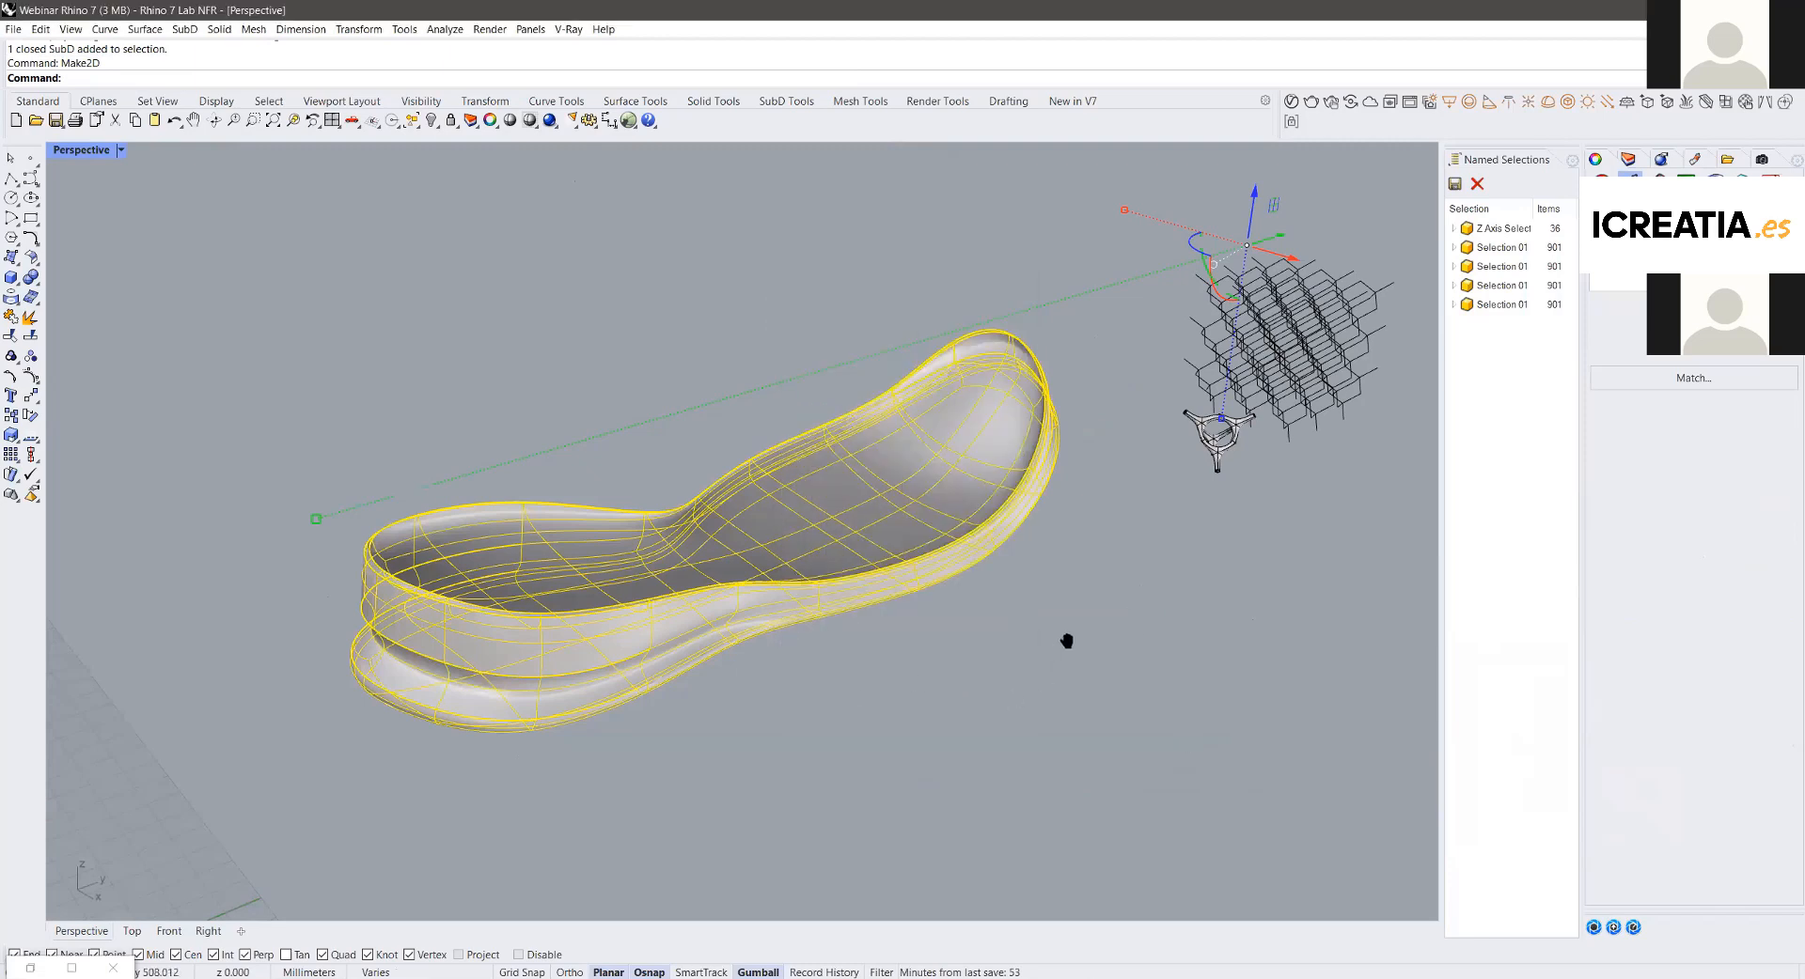
{"action": "left_click", "coordinate": [1119, 515]}
Step: Look over all the example models and select the shoe sole SubD to inspect its object properties
{"action": "scroll", "coordinate": [1119, 514], "scroll_direction": "down", "scroll_amount": 10}
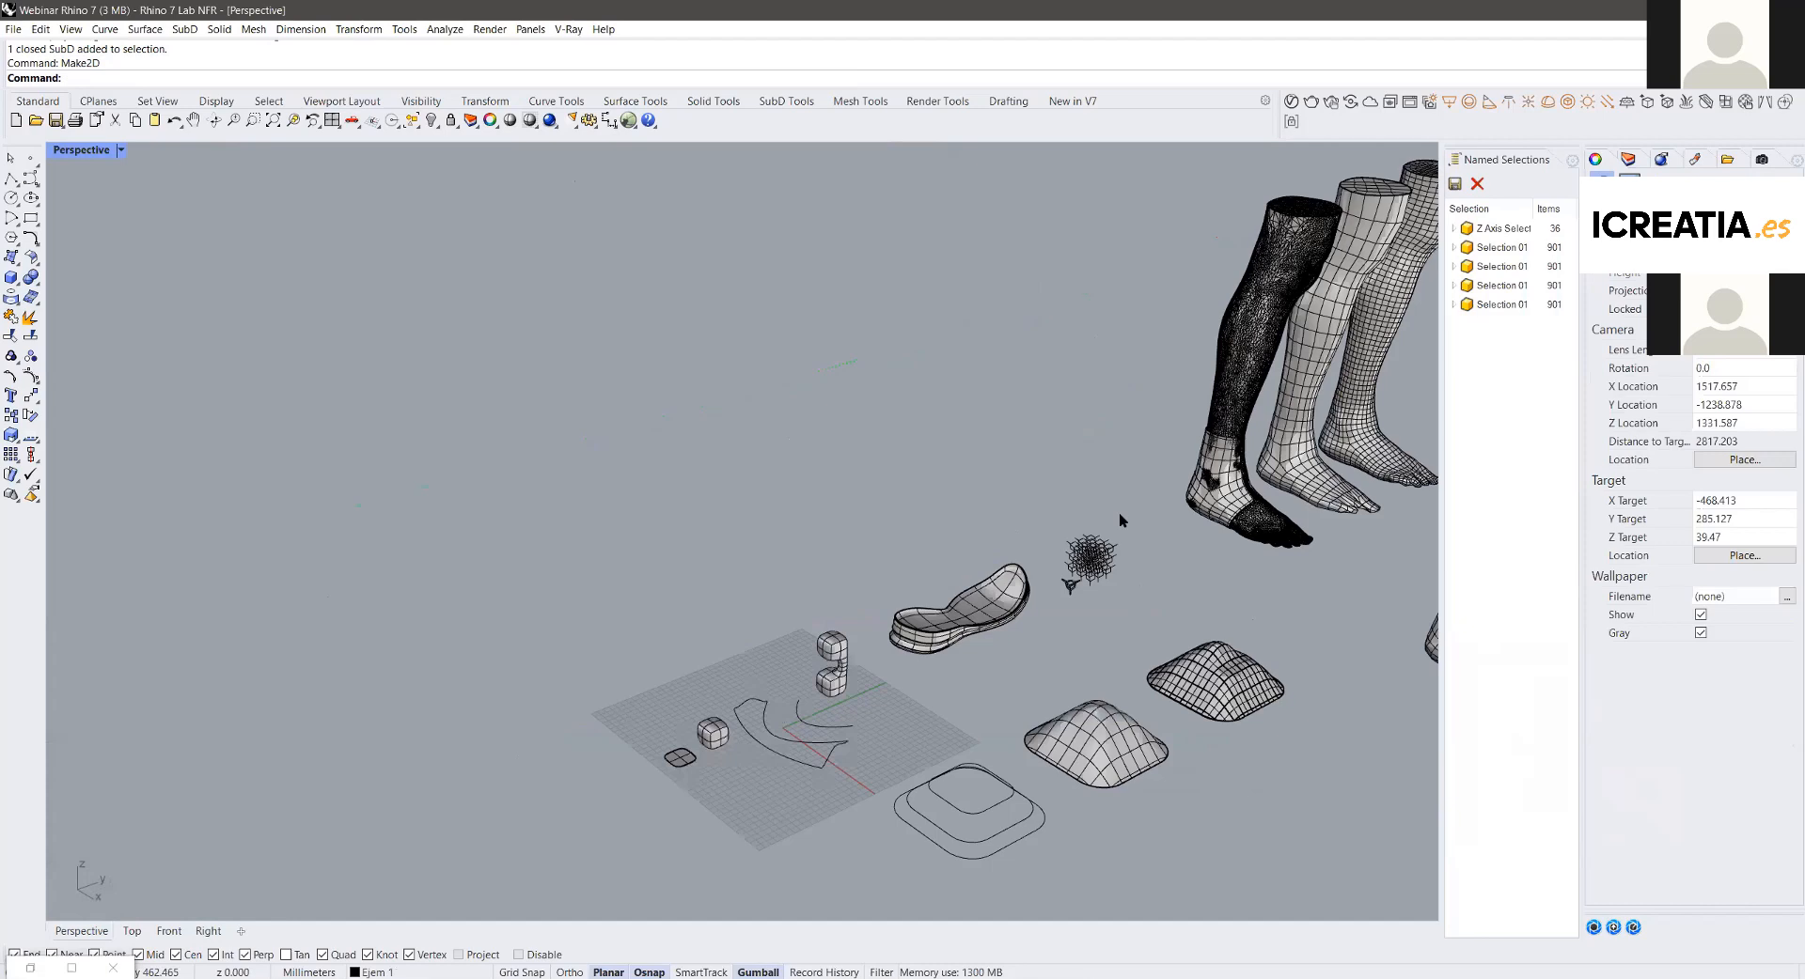
{"action": "scroll", "coordinate": [1119, 514], "scroll_direction": "down", "scroll_amount": 3}
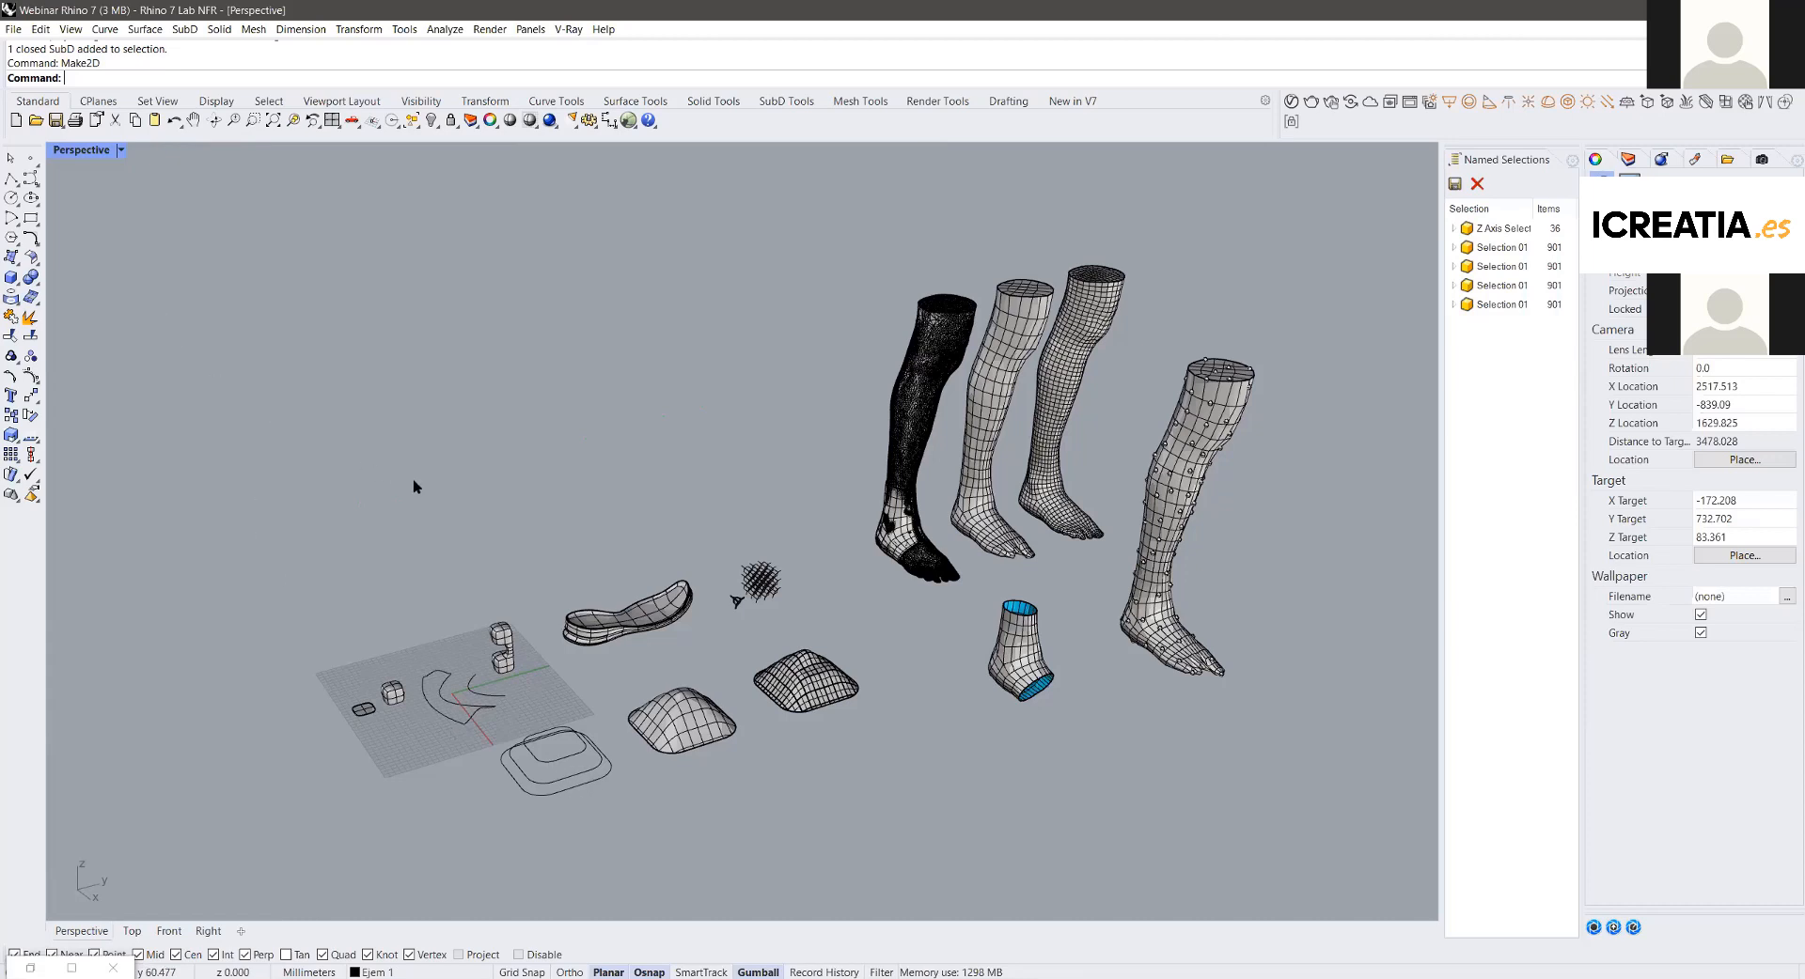
{"action": "scroll", "coordinate": [1003, 337], "scroll_direction": "up", "scroll_amount": 4}
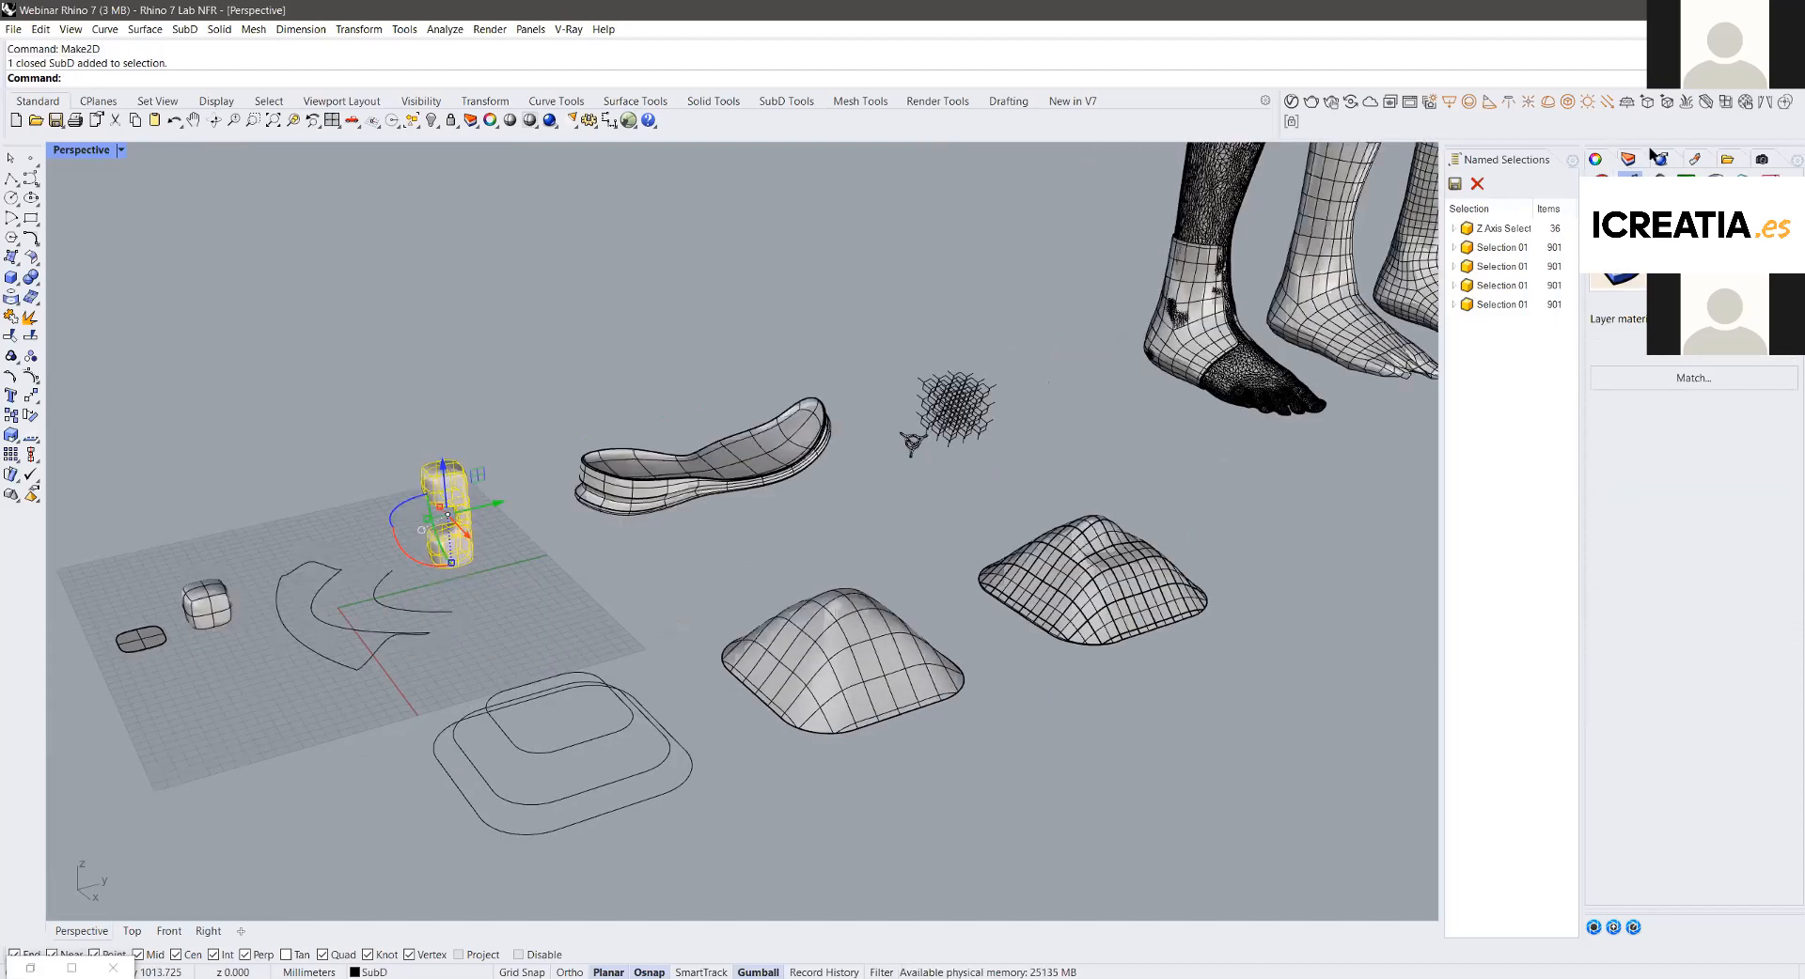
{"action": "left_click", "coordinate": [715, 452]}
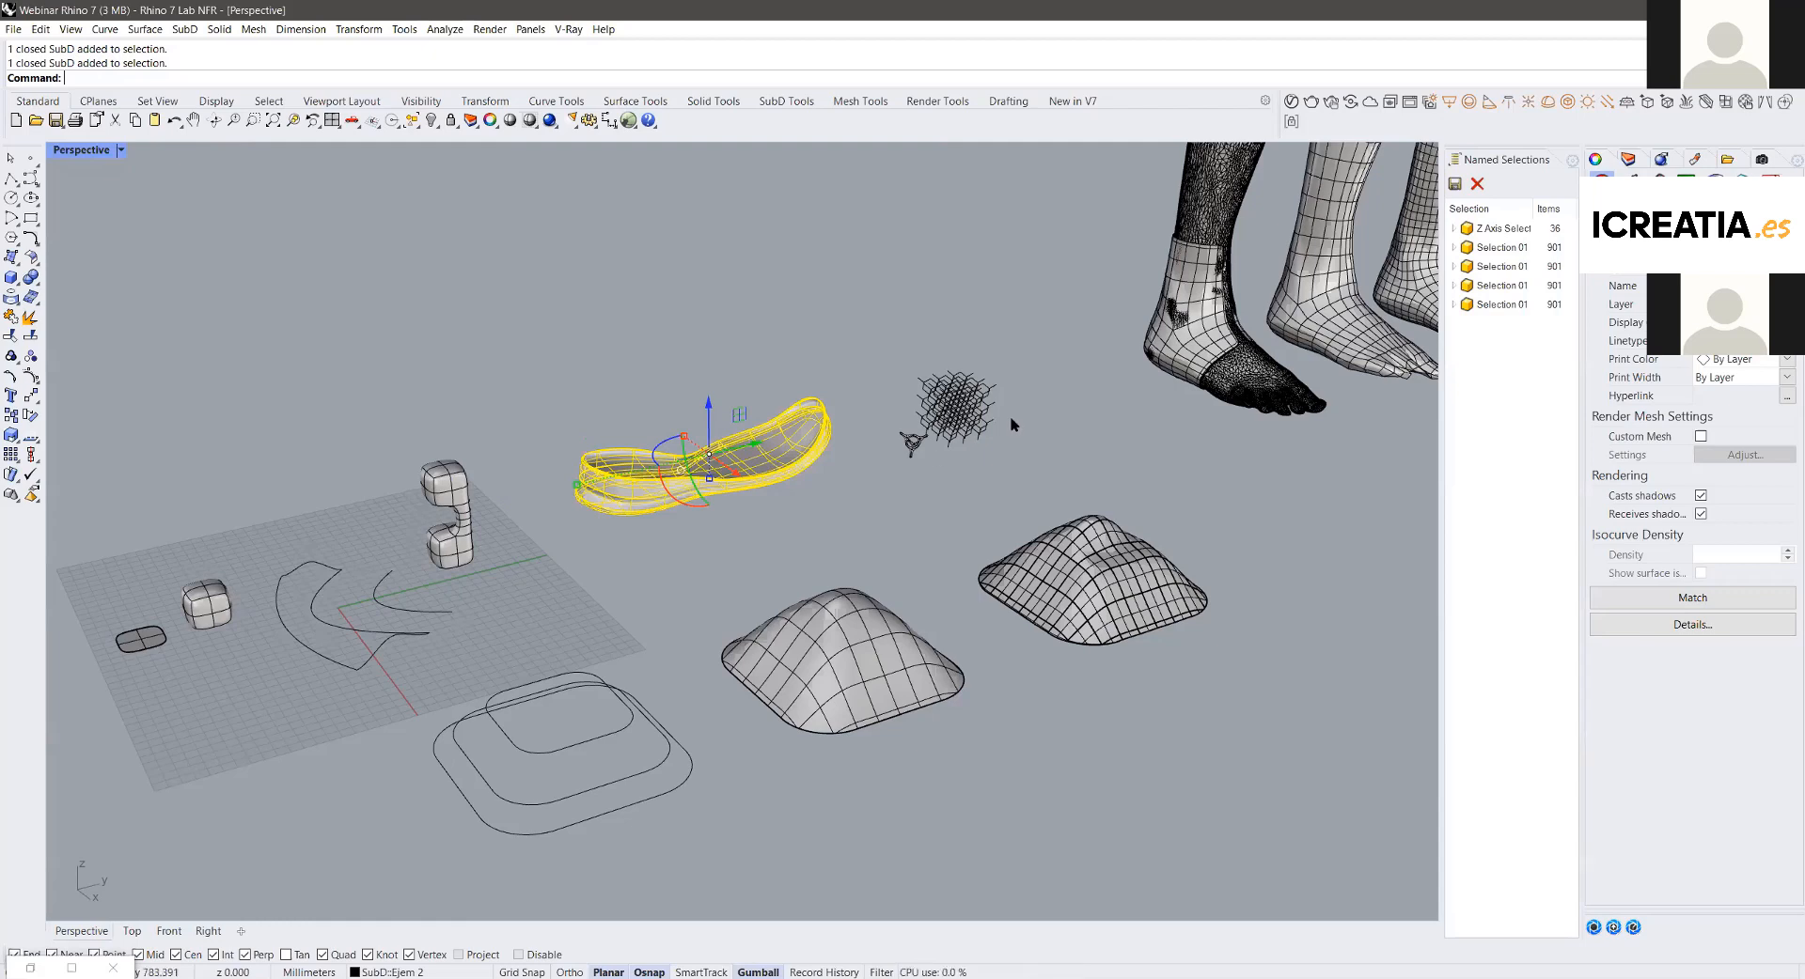
{"action": "key", "text": "alt+Tab"}
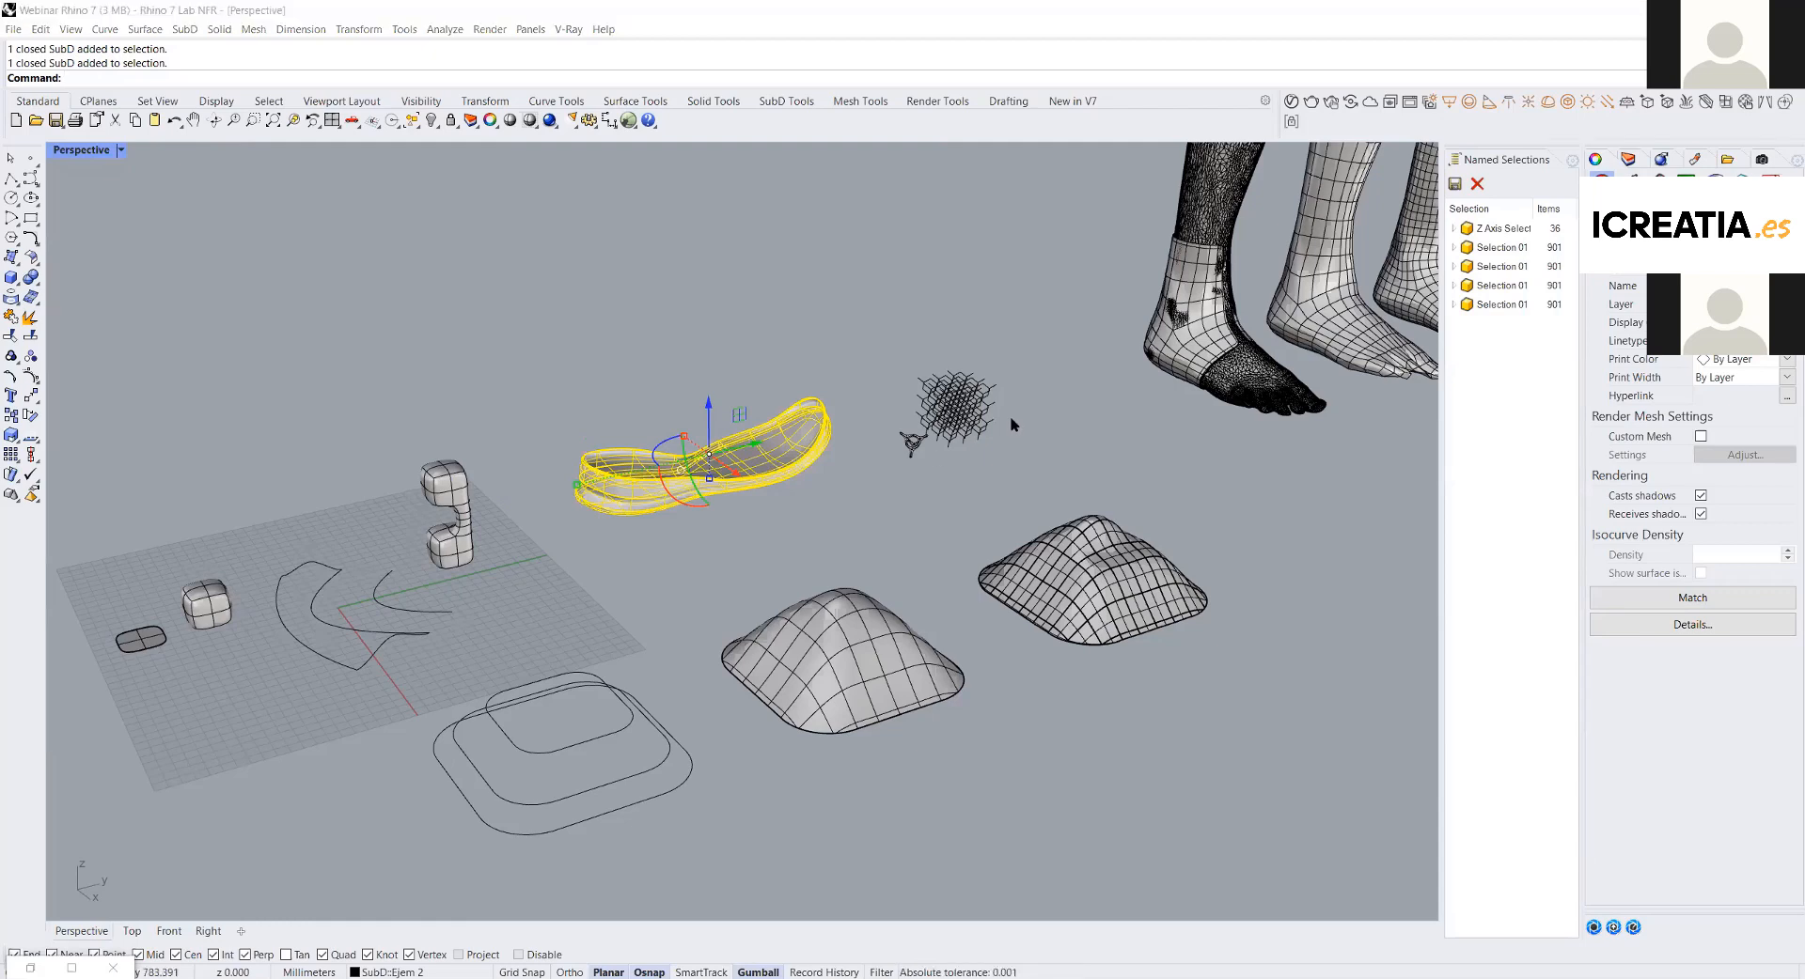